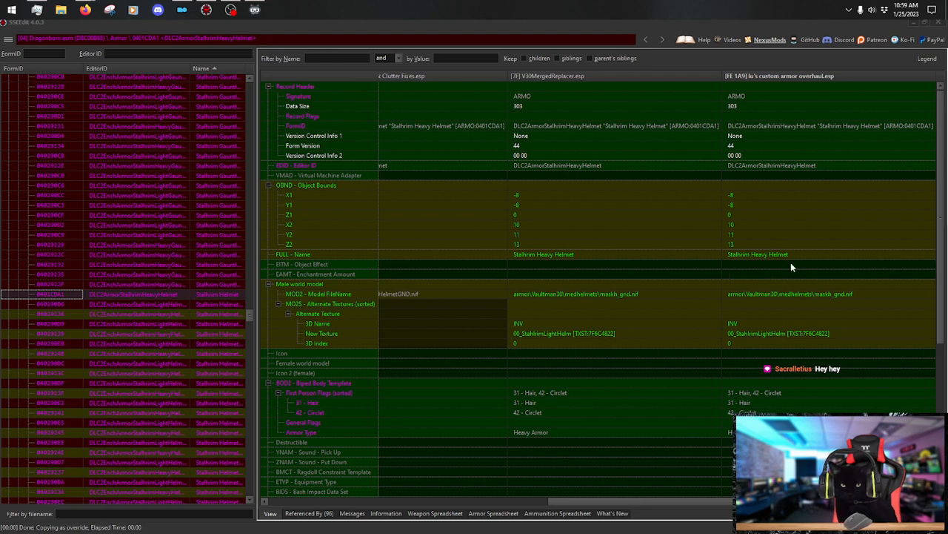
right_click(775, 259)
click(805, 260)
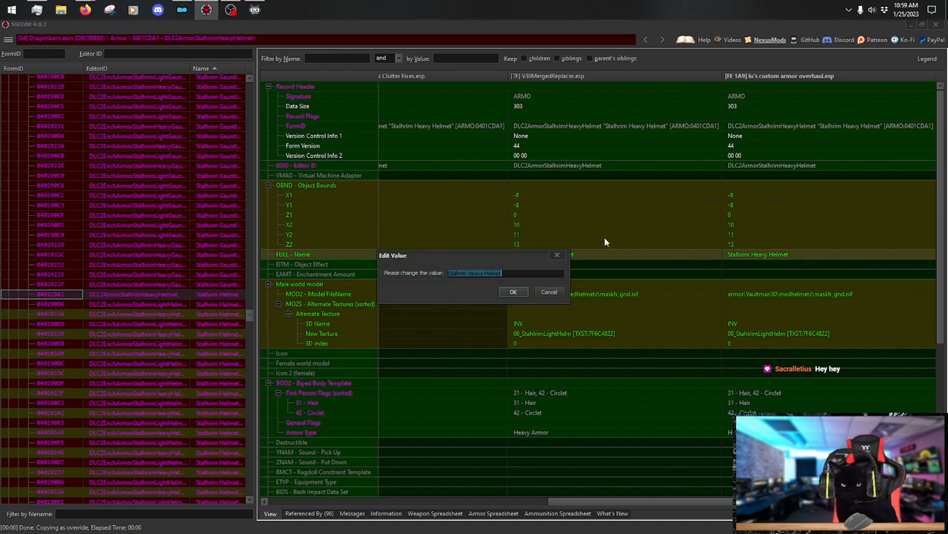
click(557, 255)
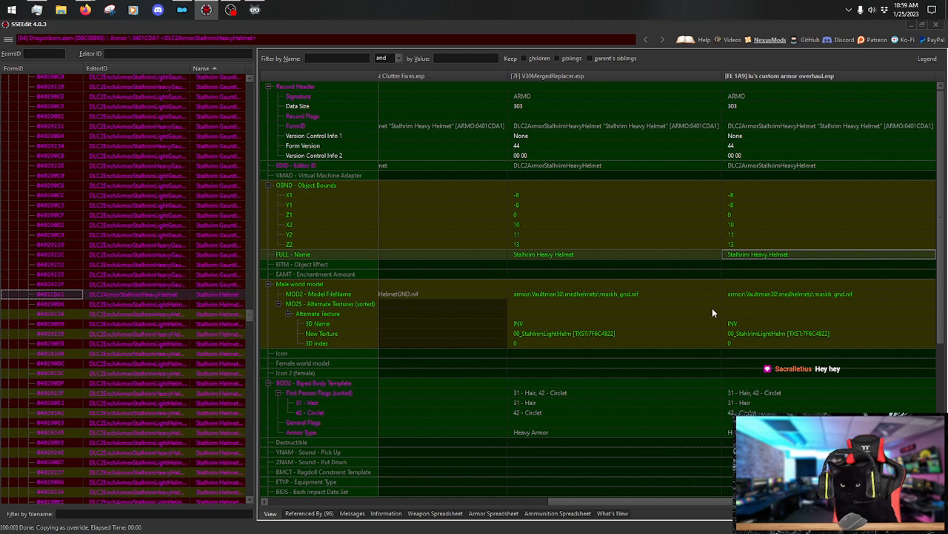
mouse_move(140, 10)
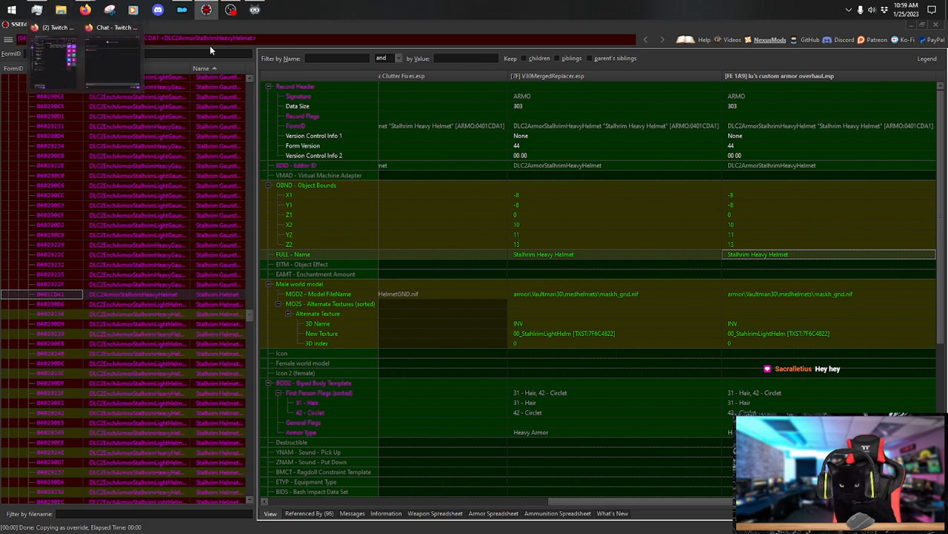
click(182, 10)
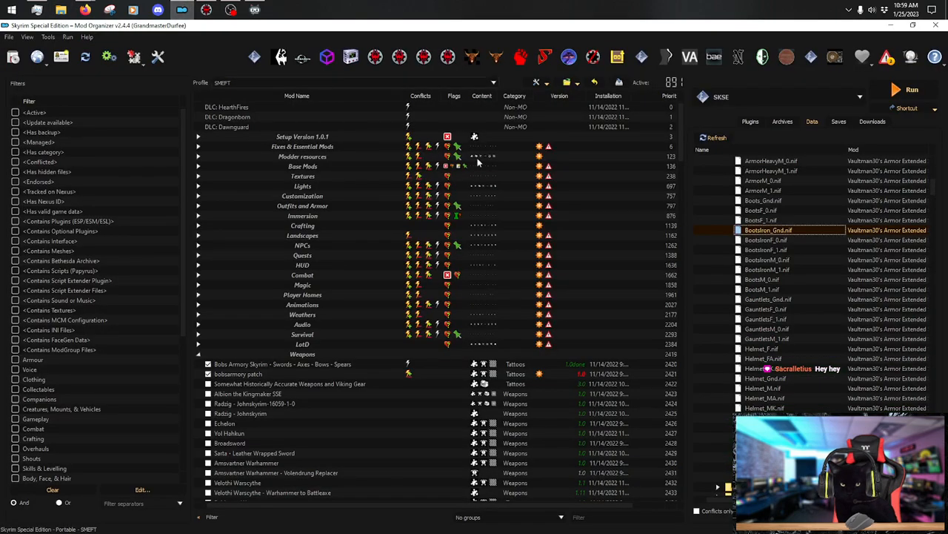
click(257, 7)
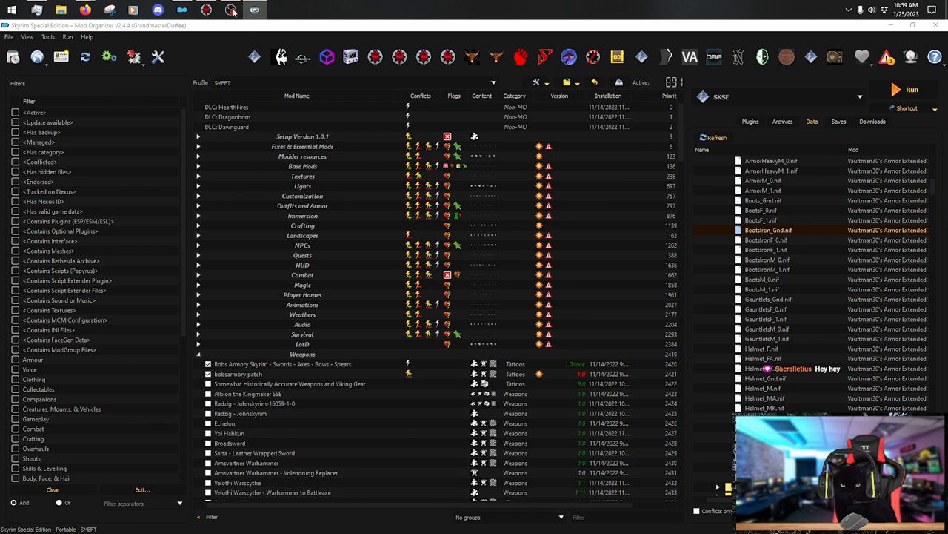
click(208, 7)
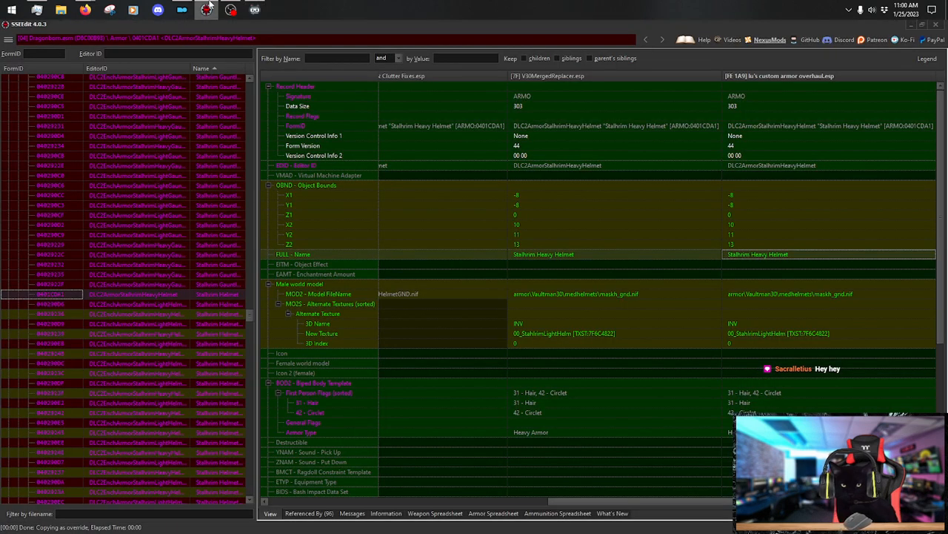
Switch to Mod Organizer and collapse the Iron and Armor_Replacer folders under meshes in the game data tree.
click(181, 9)
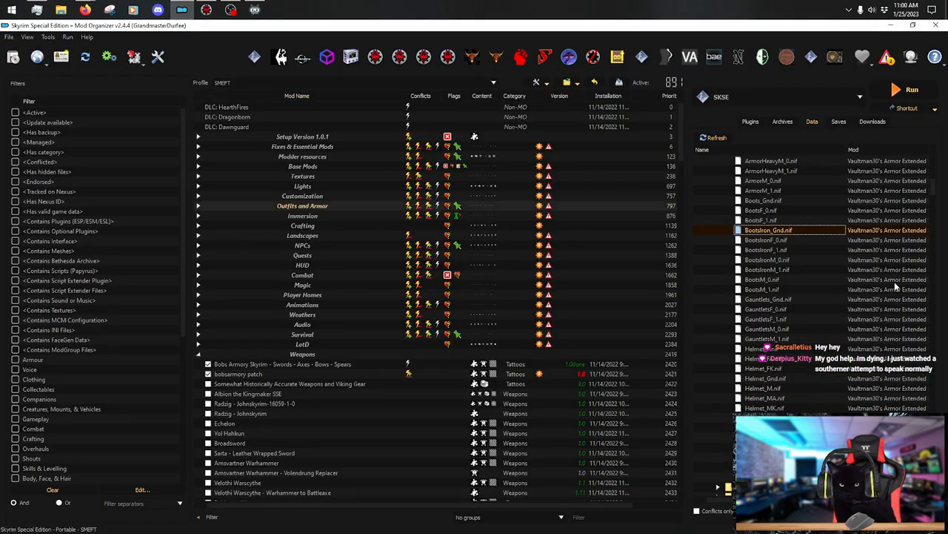
scroll(807, 320, up, 7)
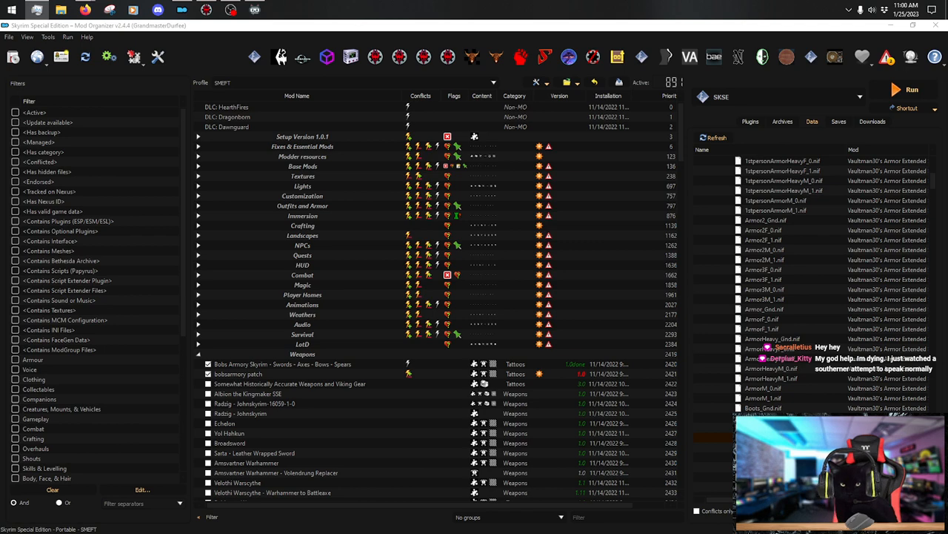
scroll(785, 374, up, 4)
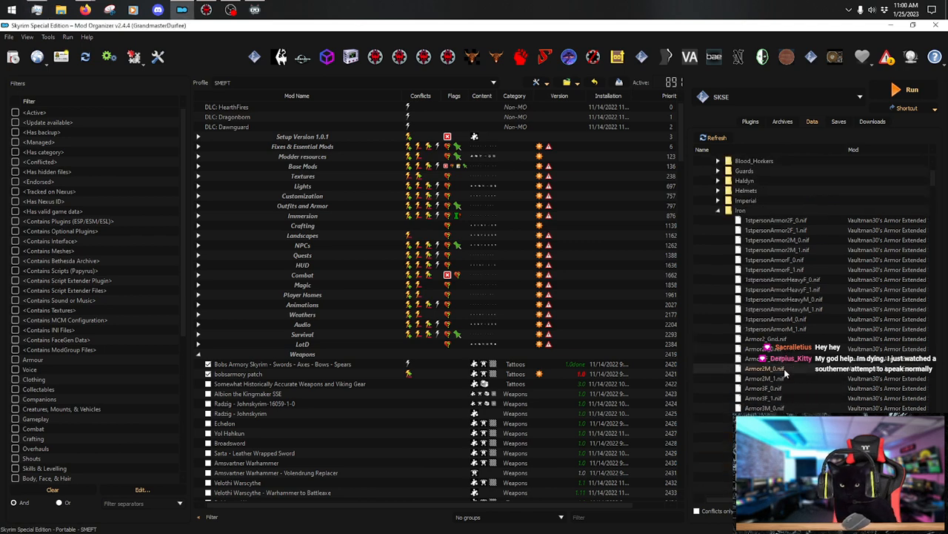
scroll(786, 374, up, 4)
click(717, 329)
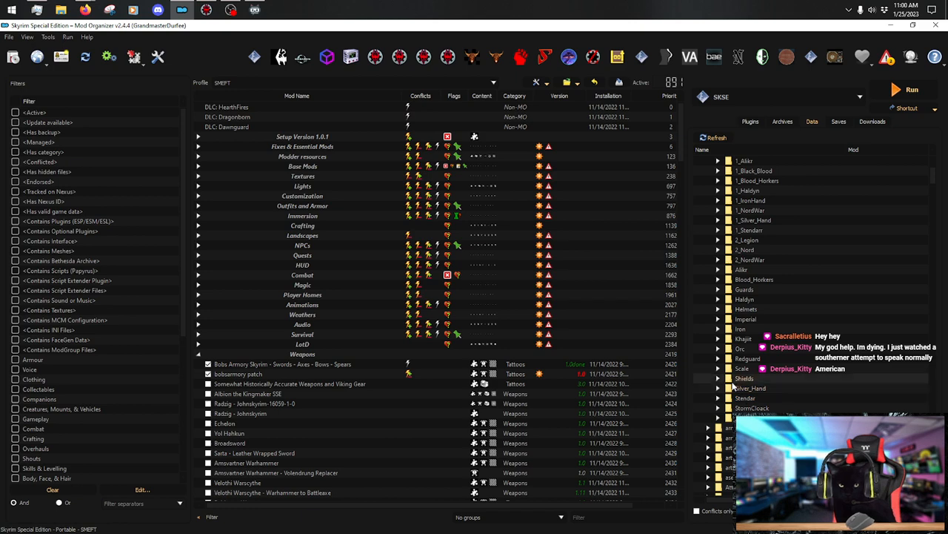
scroll(723, 395, up, 7)
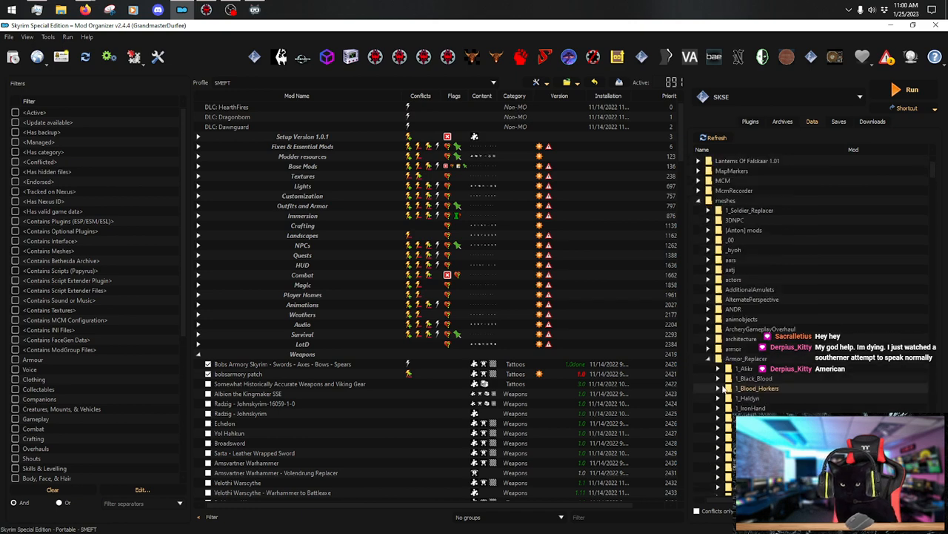
click(711, 361)
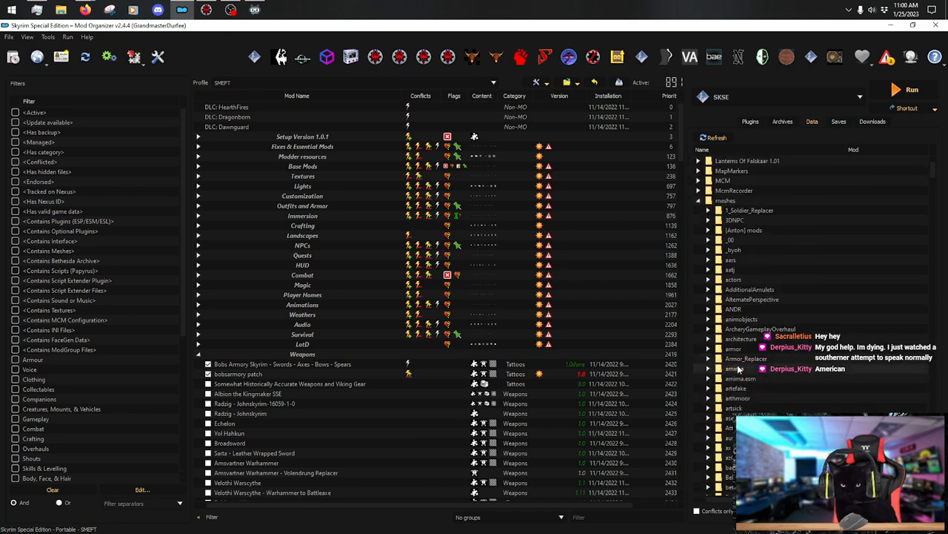
Expand the armor folder under meshes down to Vaultman30 and its medhelmets subfolder, checking the helmet record's model path in SSEEdit.
scroll(705, 249, down, 4)
click(707, 231)
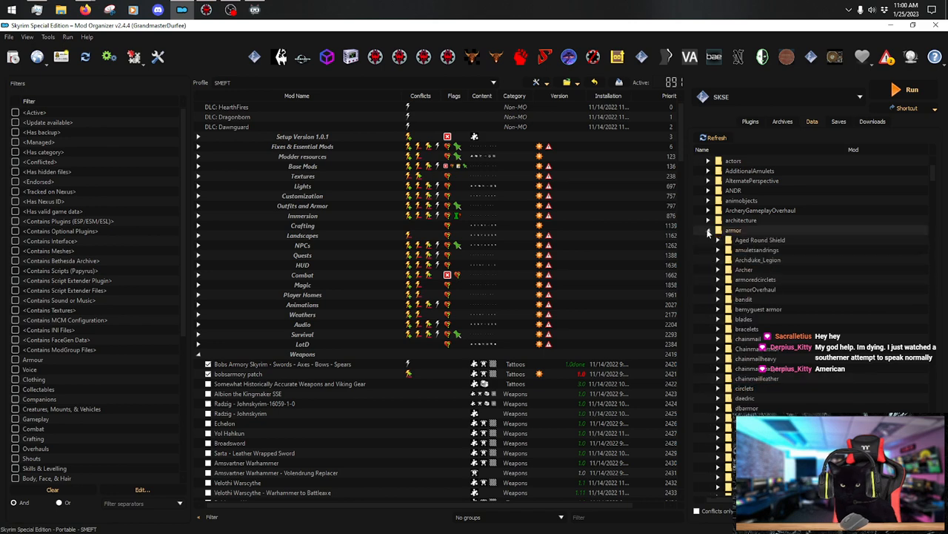
scroll(752, 328, down, 12)
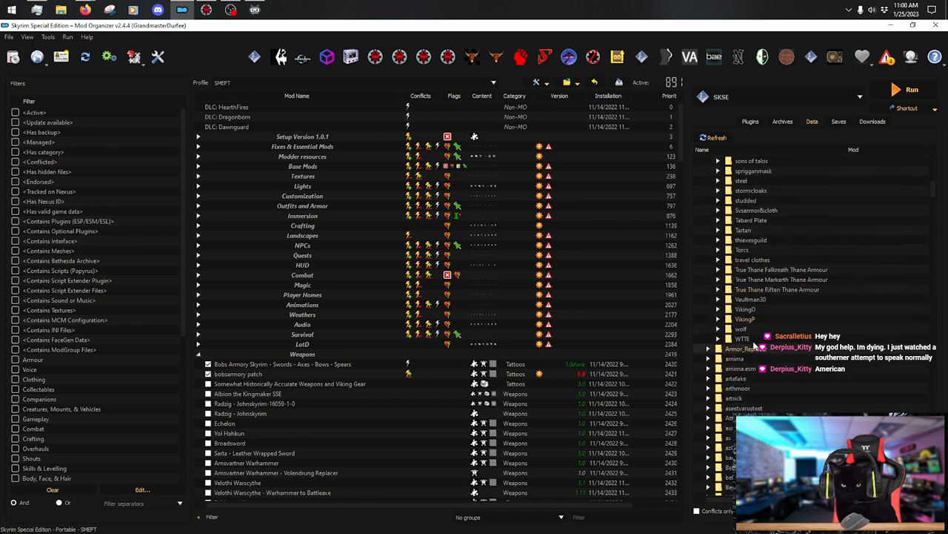
click(718, 300)
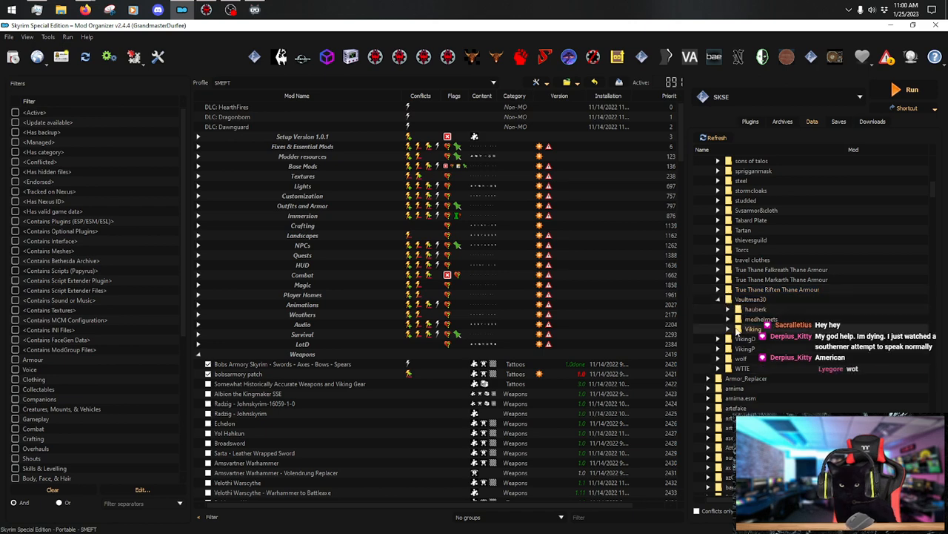
click(205, 8)
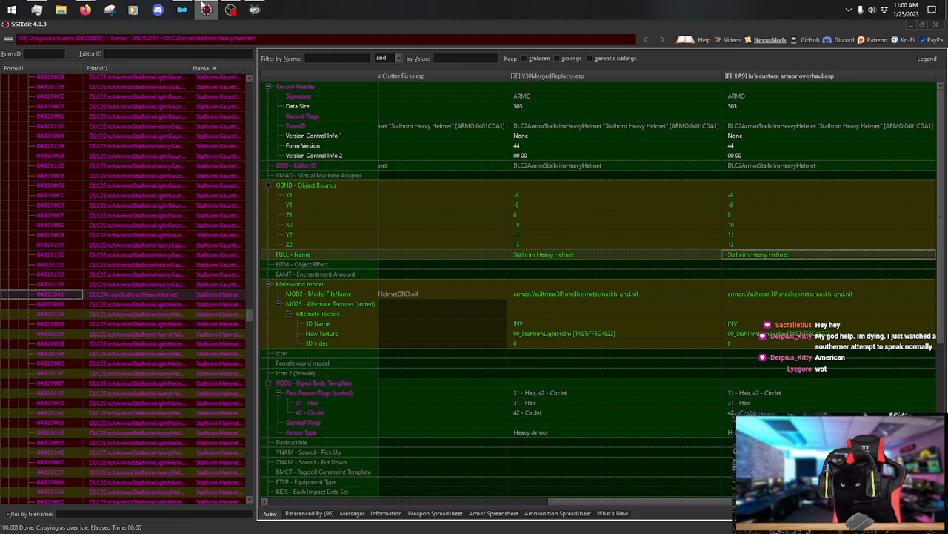
click(182, 9)
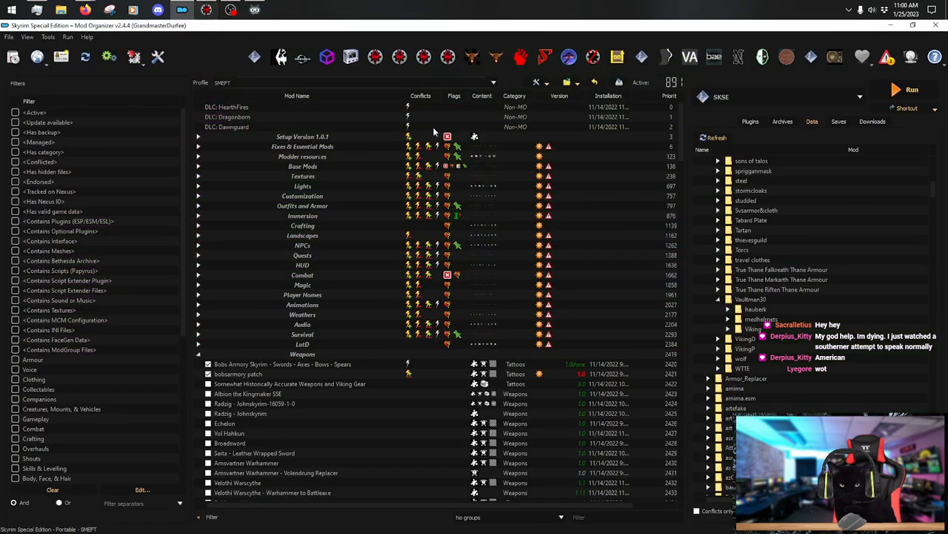
click(729, 318)
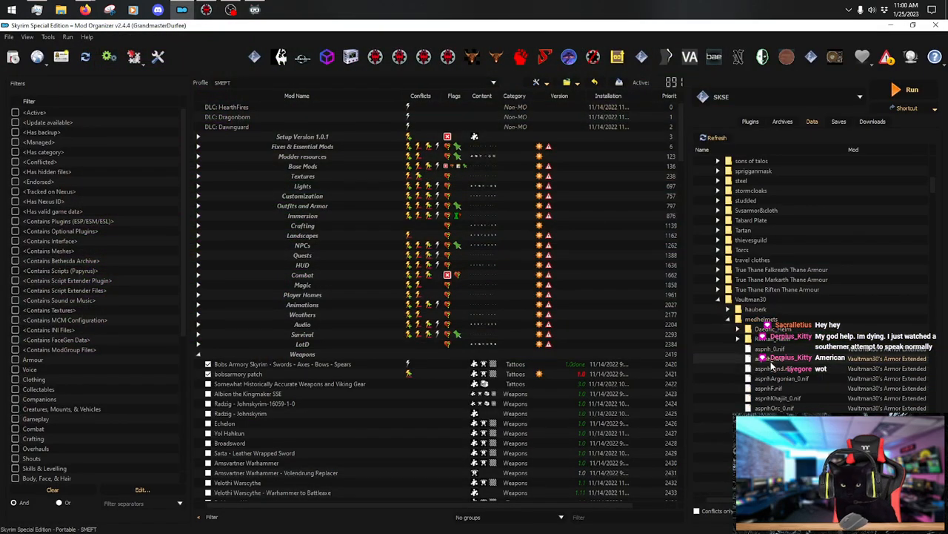
Look through the mesh files in the medhelmets folder for the maskh helmet's ground model.
scroll(800, 354, down, 5)
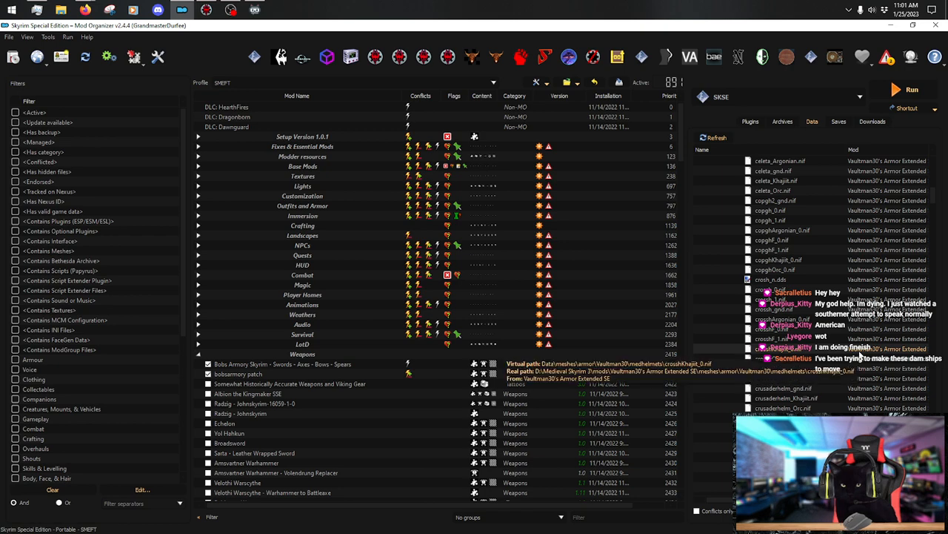
scroll(855, 341, down, 8)
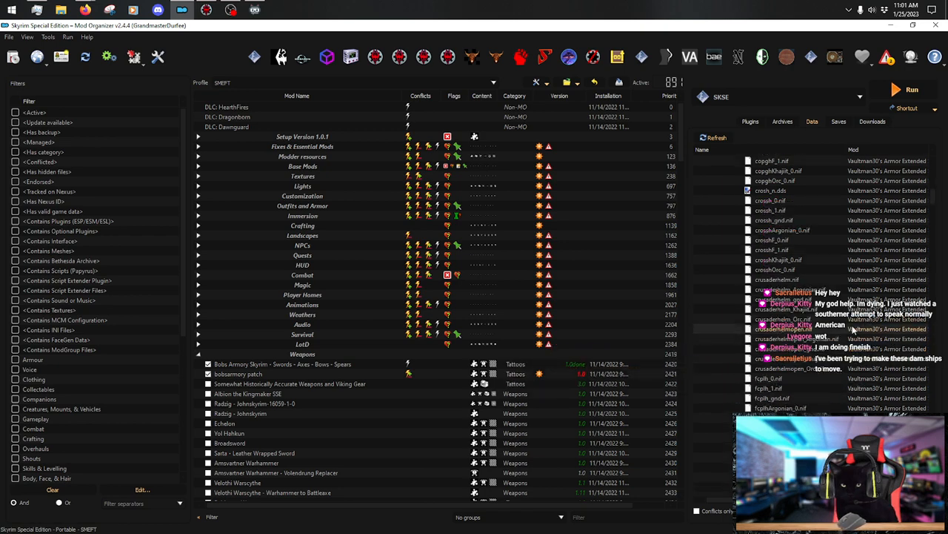
scroll(852, 332, down, 20)
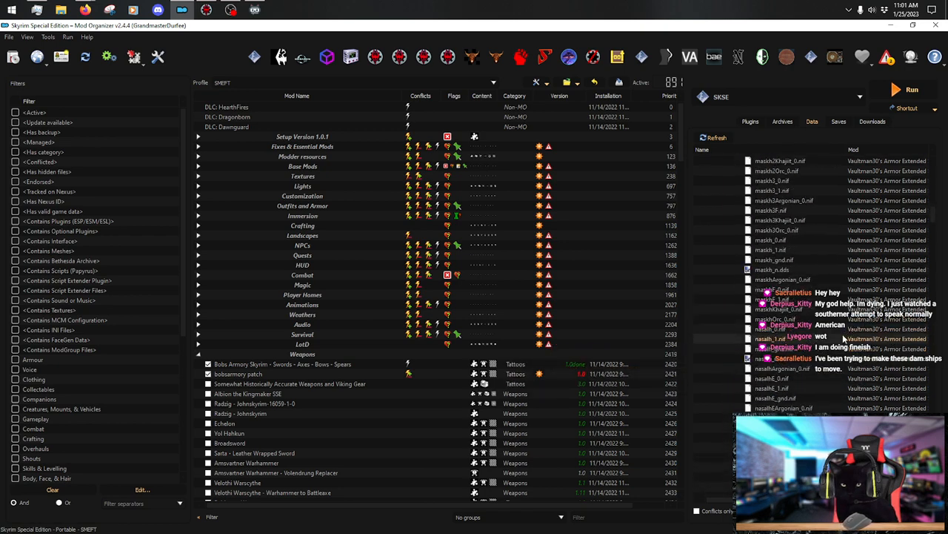
scroll(844, 339, up, 1)
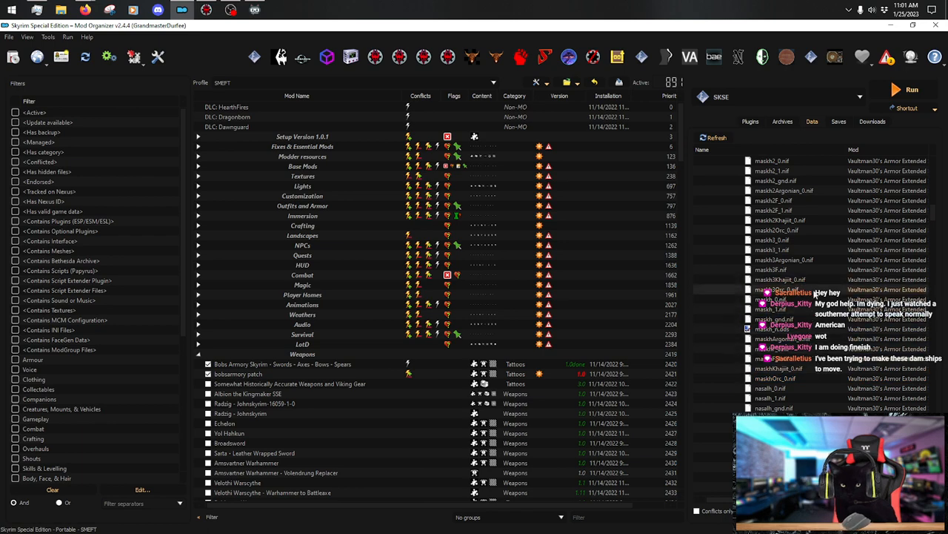
scroll(818, 295, up, 3)
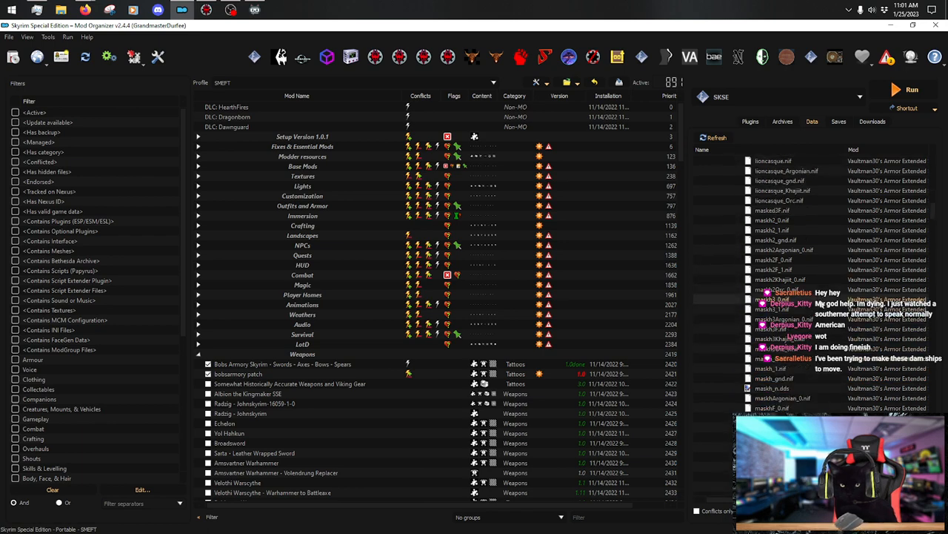
scroll(821, 304, up, 1)
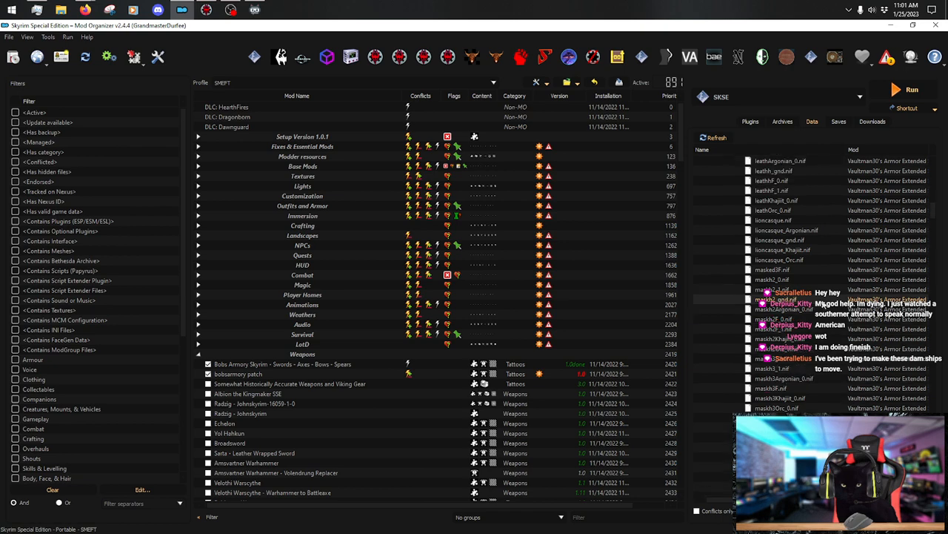
mouse_move(821, 305)
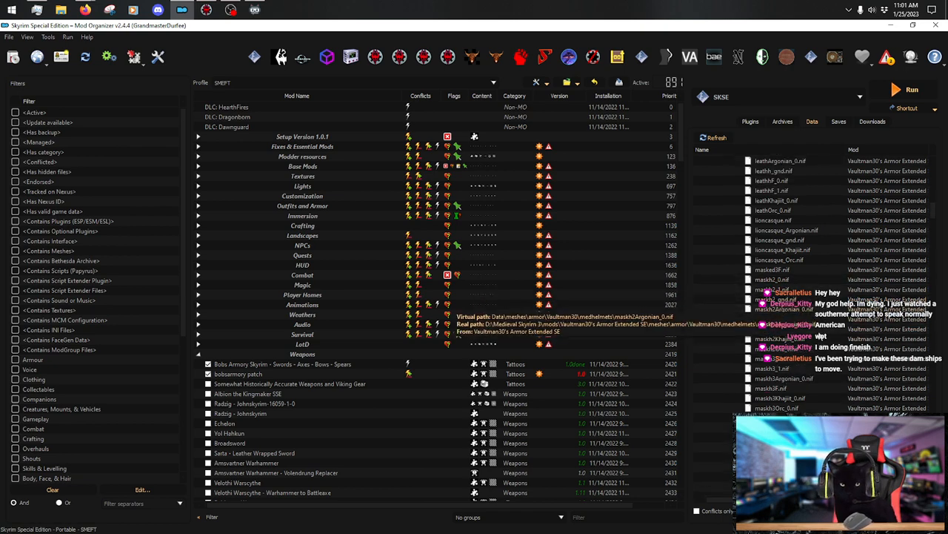
mouse_move(820, 355)
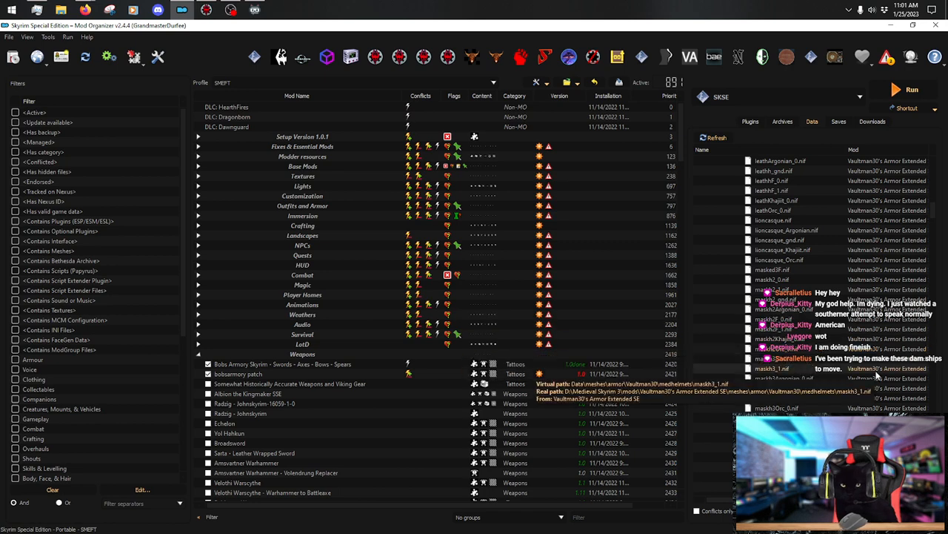
mouse_move(847, 391)
scroll(847, 393, down, 1)
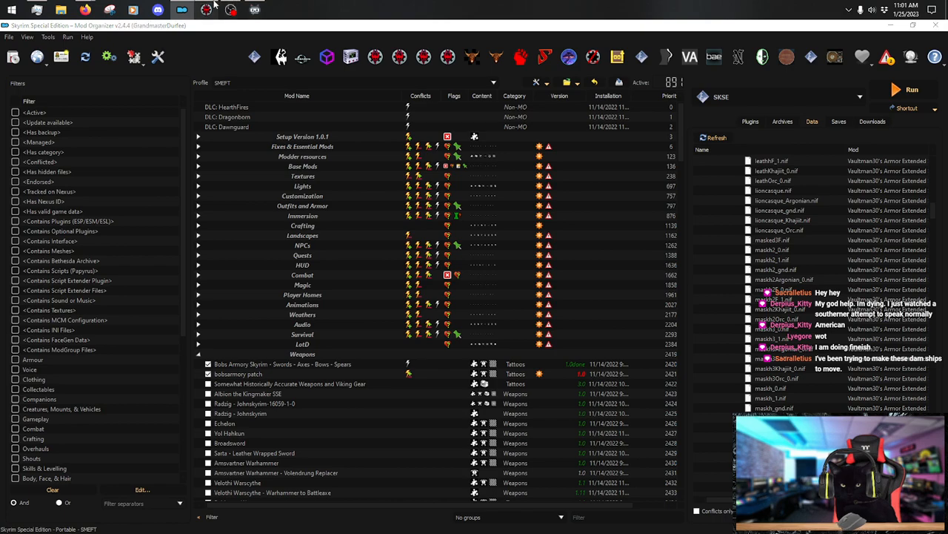
Recheck the model path in SSEEdit, preview maskh_gnd.nif in Mod Organizer with the helmet turned to its side, and close the preview.
click(211, 7)
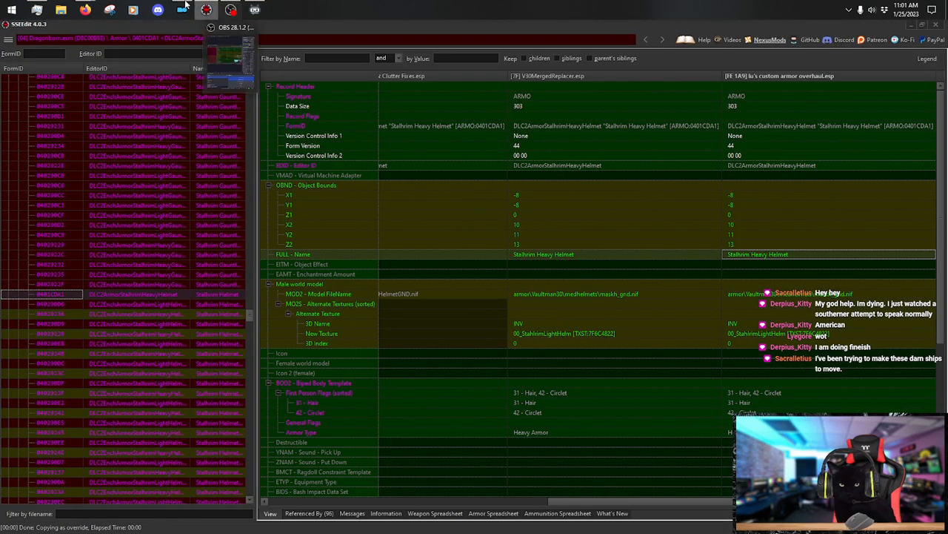
click(182, 9)
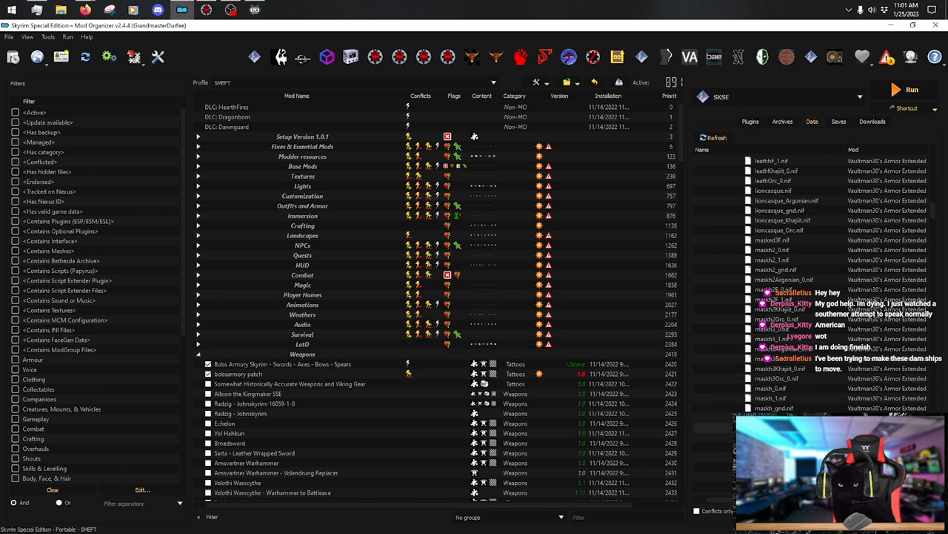
click(795, 408)
double_click(795, 408)
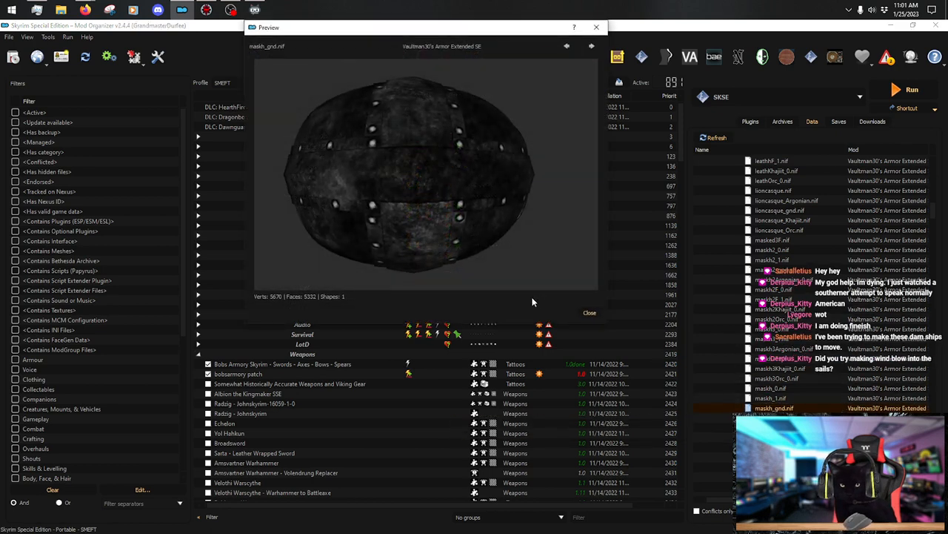
drag(444, 149, 397, 245)
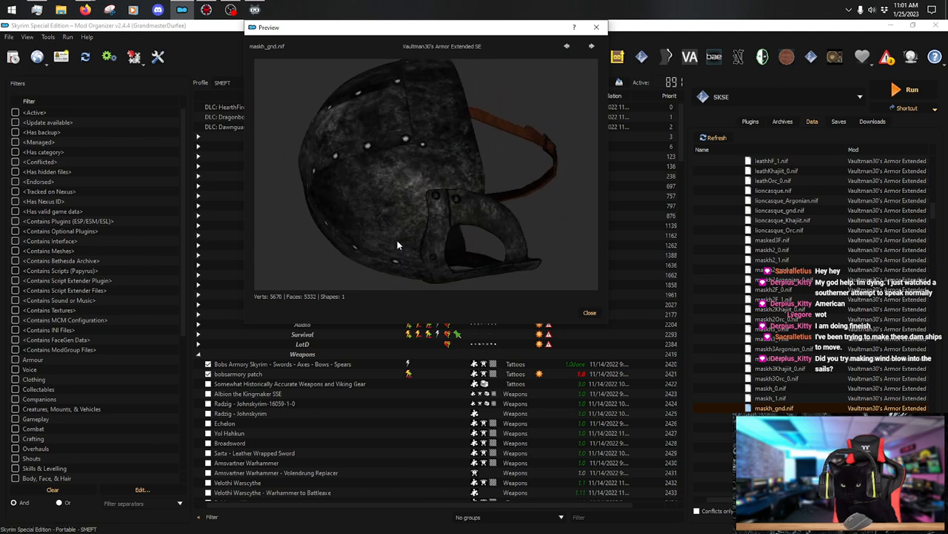
click(597, 28)
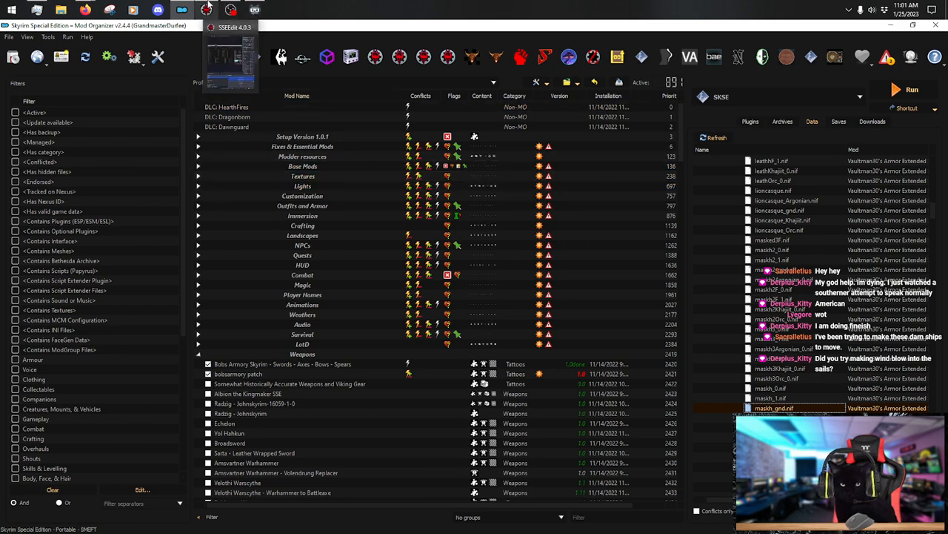
Switch to SSEEdit and rename the Stalhrim Heavy Helmet override in the custom armor overhaul plugin to "Stalhrim Spangenhelm".
click(207, 9)
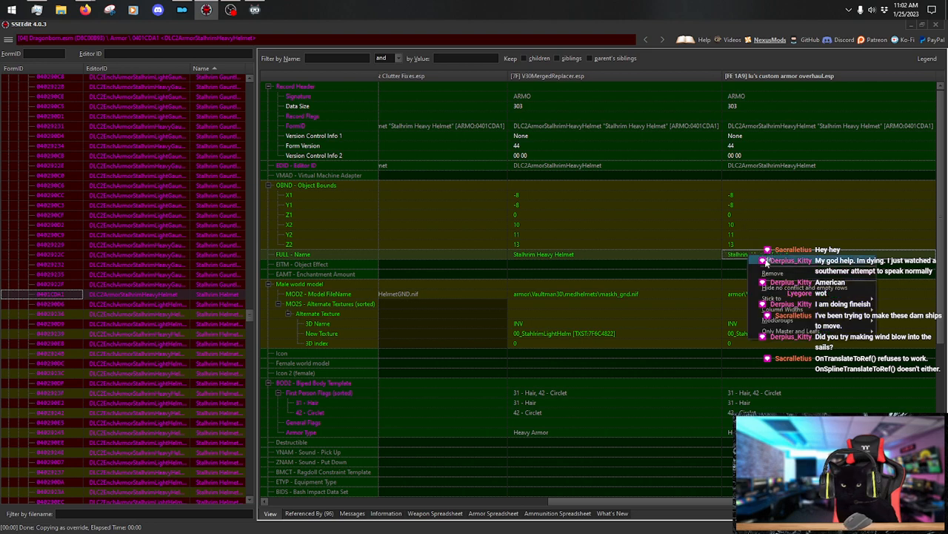
double_click(762, 258)
key(Right)
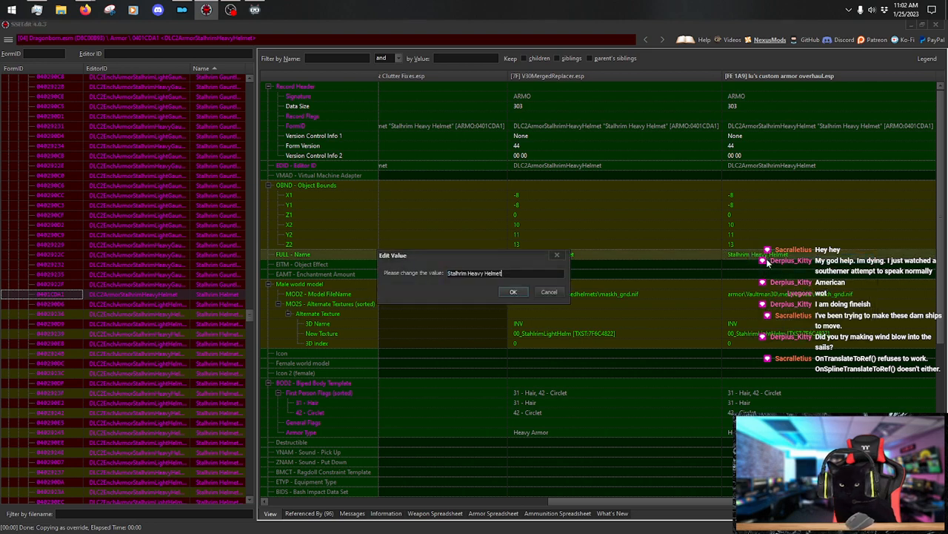
key(BackSpace)
key(BackSpace)
key(BackSpace)
key(BackSpace)
key(BackSpace)
key(BackSpace)
key(BackSpace)
key(BackSpace)
key(BackSpace)
key(BackSpace)
key(BackSpace)
key(BackSpace)
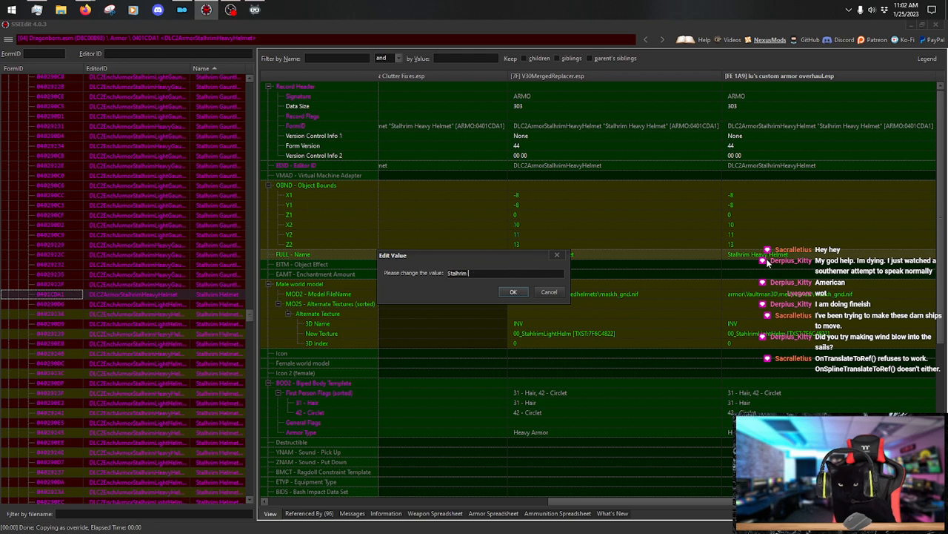
text(Soan)
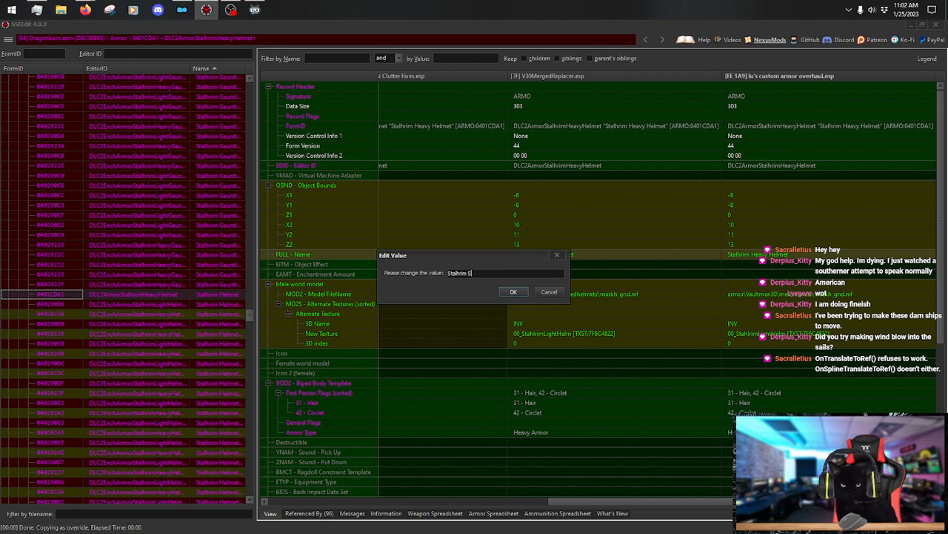
text(genhelm)
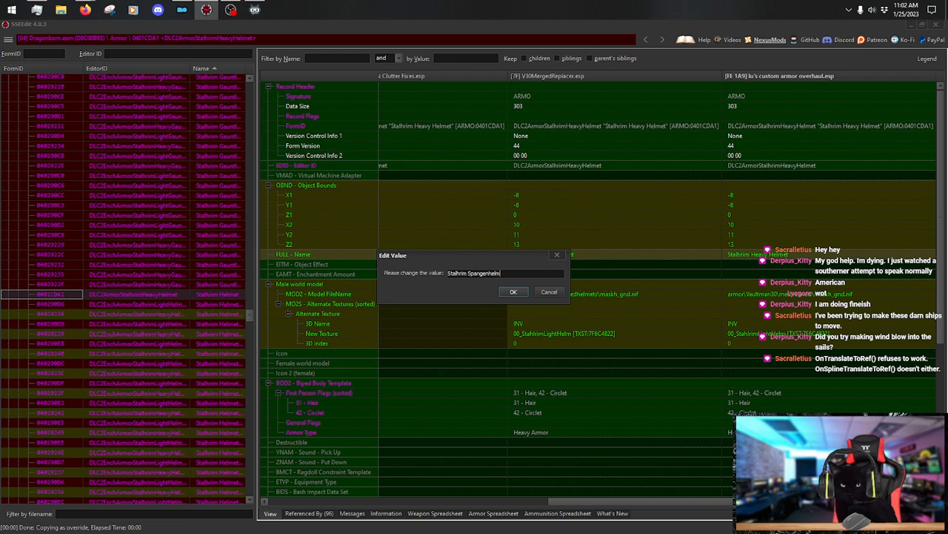
key(Return)
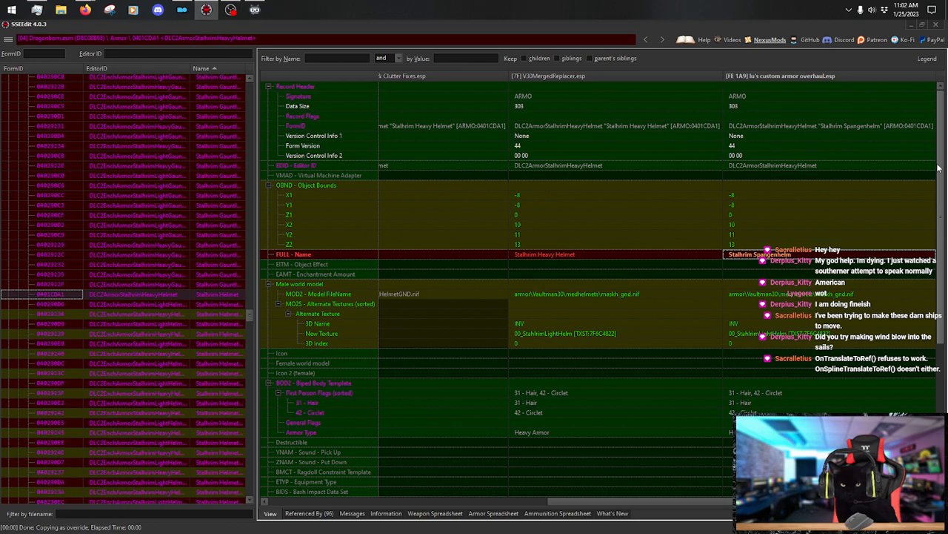
Copy the WAF_VisuallyVeryBrightArmor keyword from the Weapons Armor Clothing & Clutter Fixes record into the helmet's custom armor overhaul override.
scroll(941, 157, down, 4)
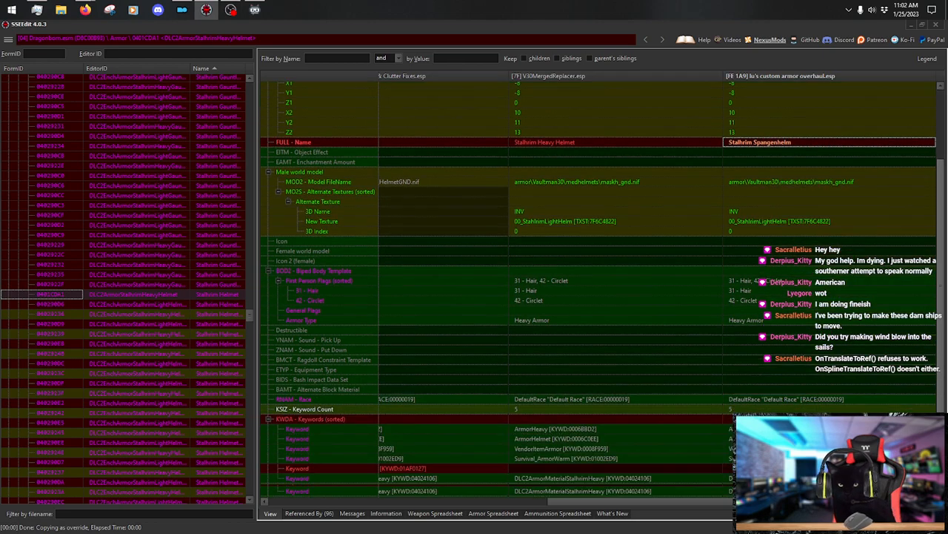
scroll(941, 157, down, 4)
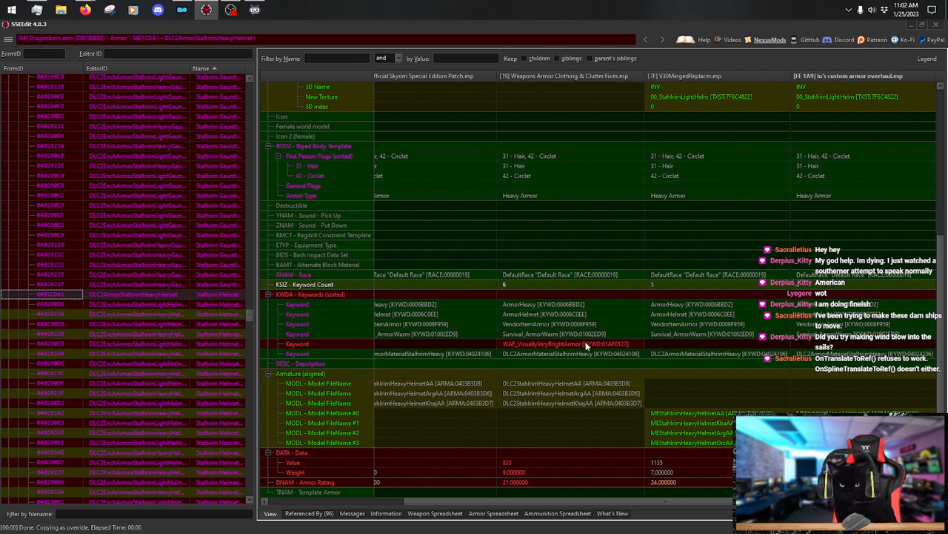
drag(578, 346, 874, 345)
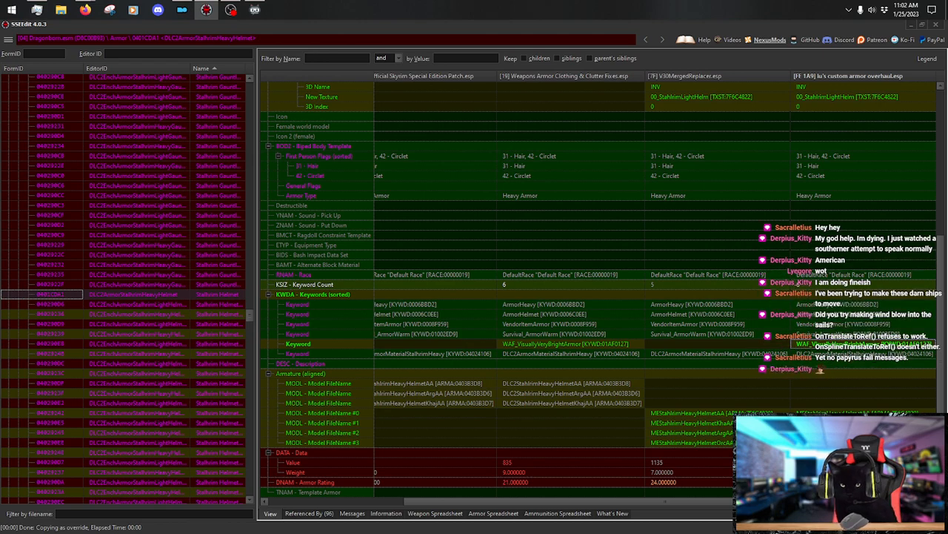
mouse_move(174, 17)
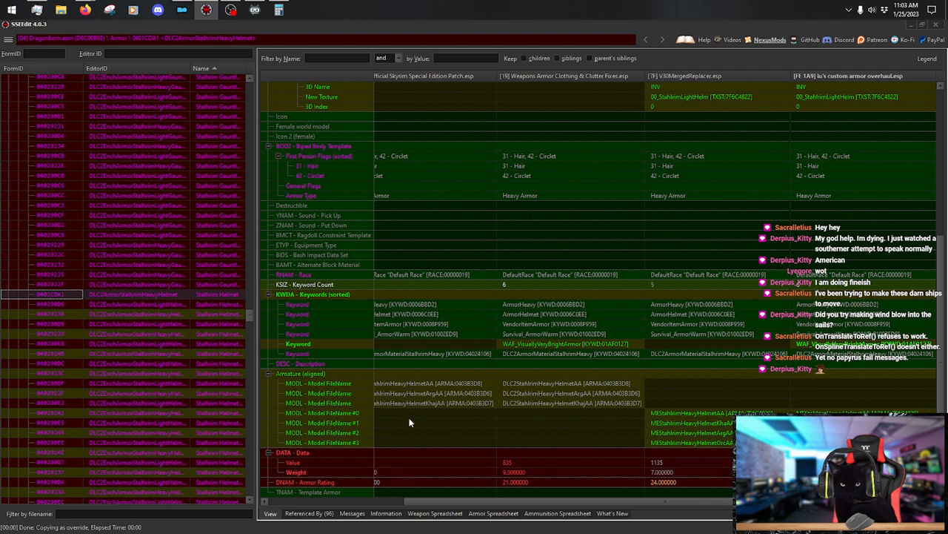
key(alt+Tab)
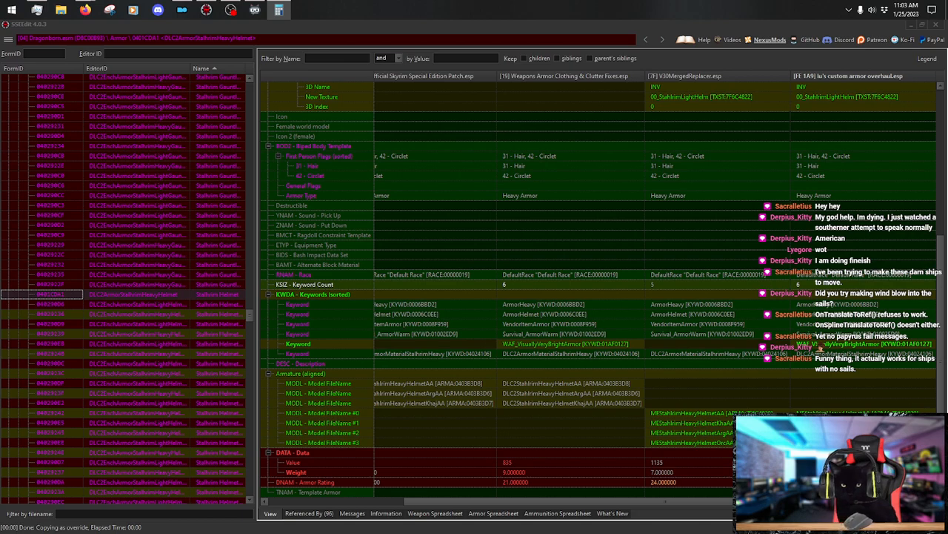
click(815, 463)
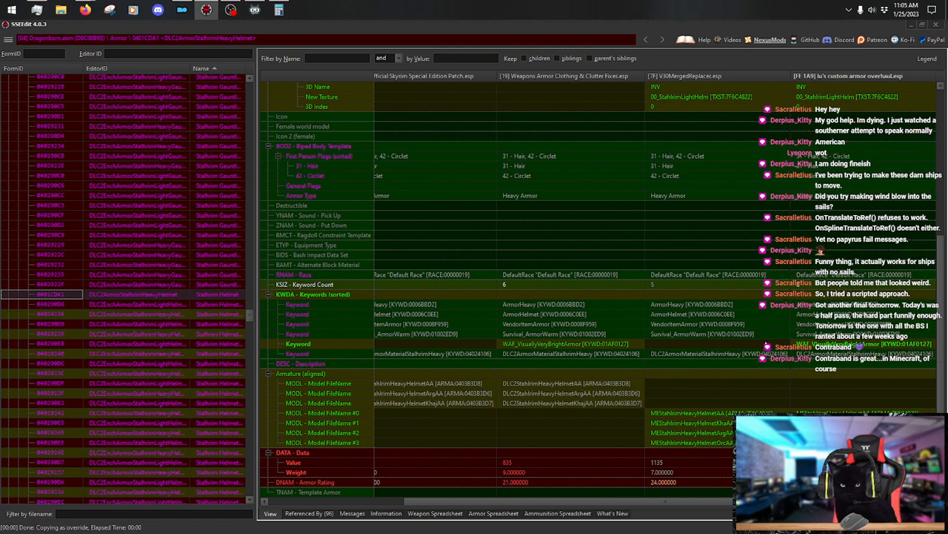
Copy the Clutter Fixes version of the Stalhrim Heavy Helmet of Eminent Alchemy as an override into the custom armor overhaul plugin.
click(181, 315)
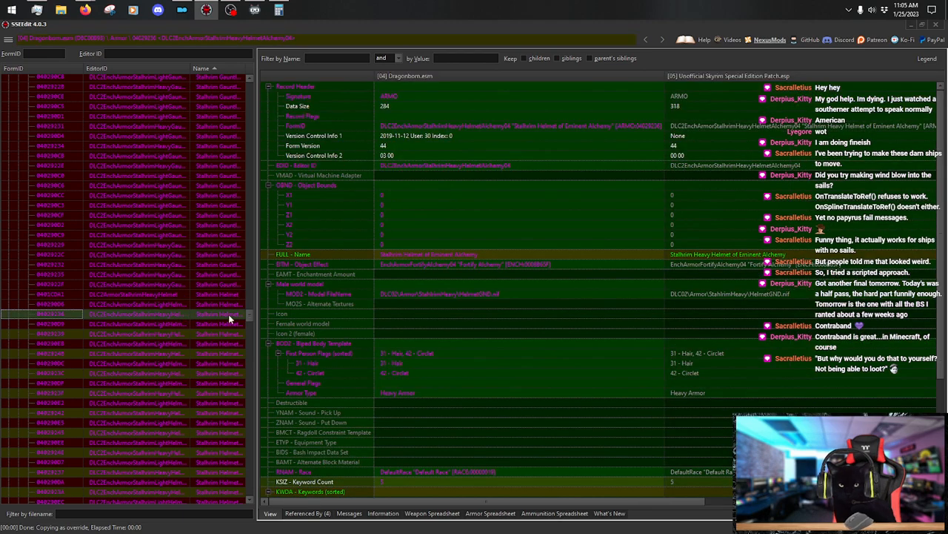
drag(523, 504, 664, 504)
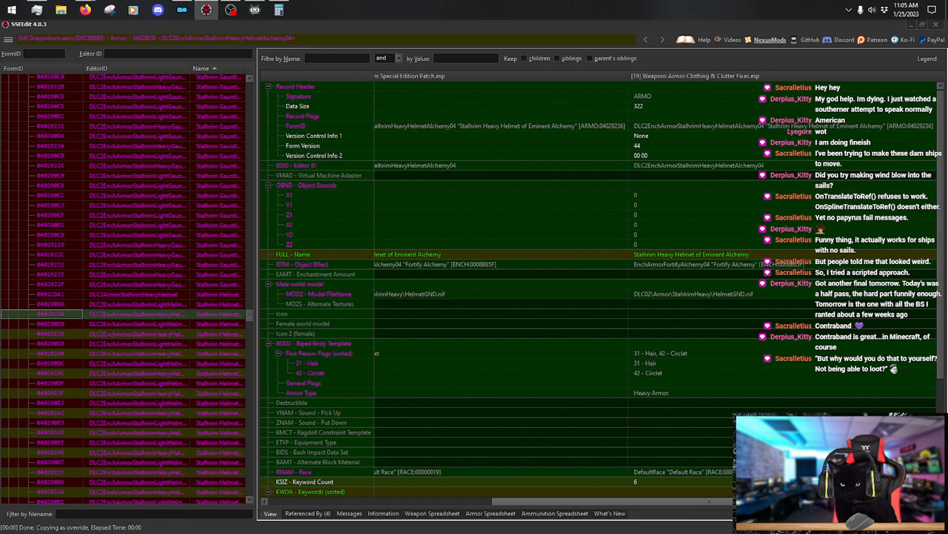
right_click(721, 77)
click(752, 82)
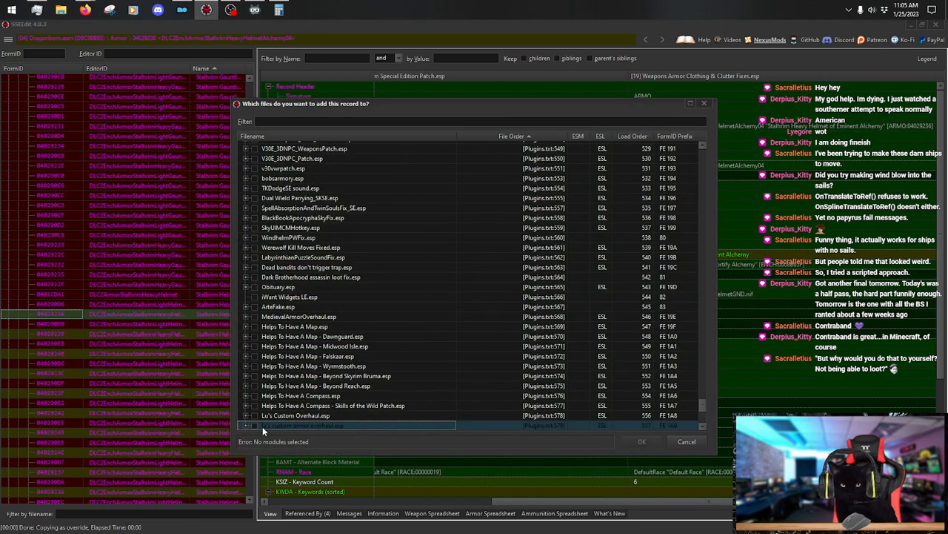
click(254, 425)
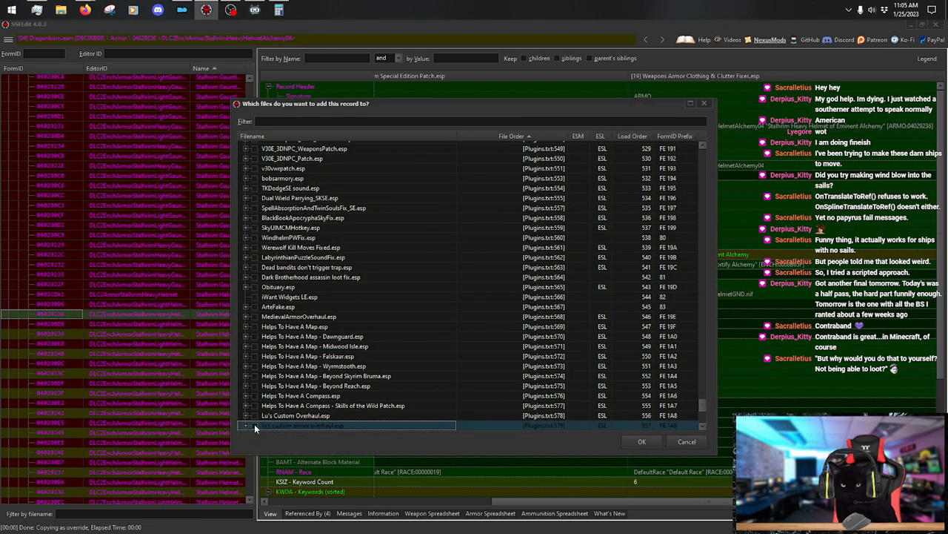
click(639, 440)
Rename the Eminent Alchemy heavy helmet in the custom armor overhaul plugin to "Stalhrim Spangenhelm of Eminent Alchemy".
drag(549, 502, 877, 502)
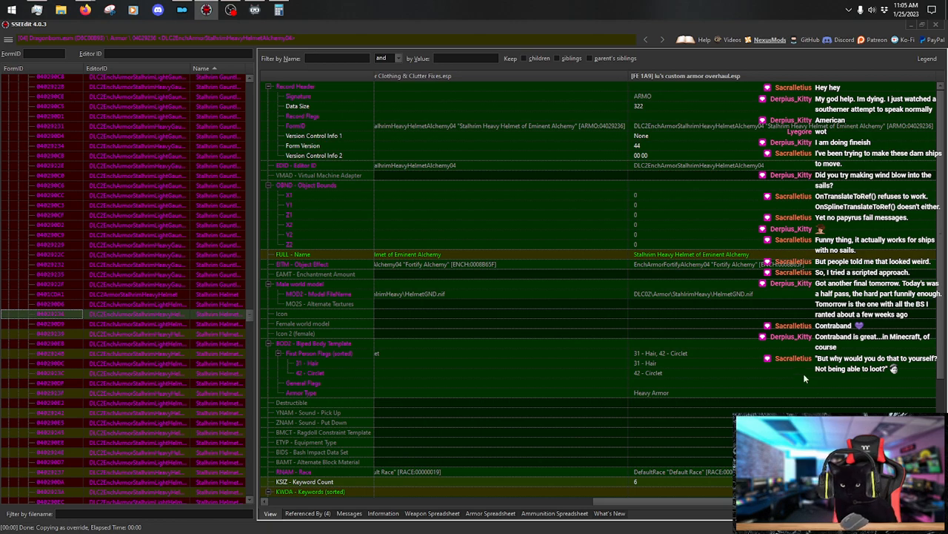
right_click(706, 255)
click(732, 259)
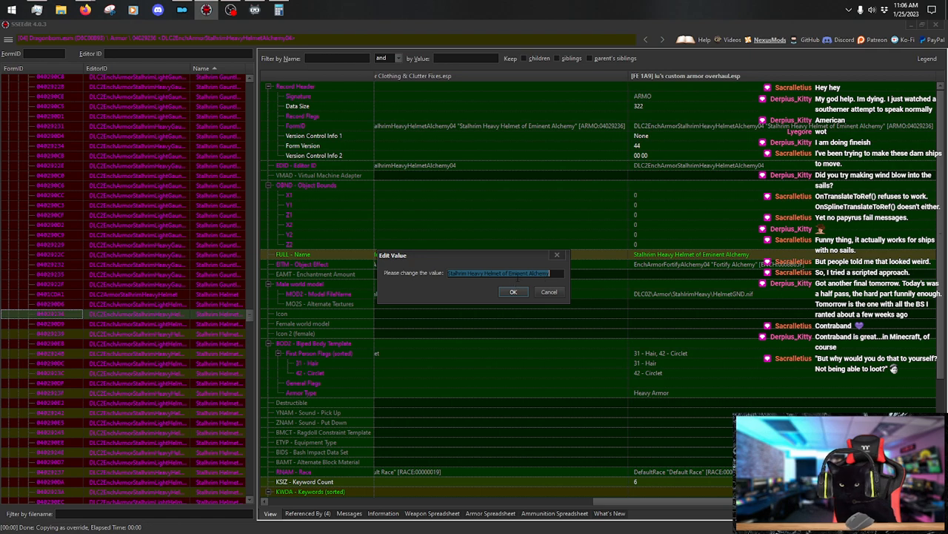
click(517, 272)
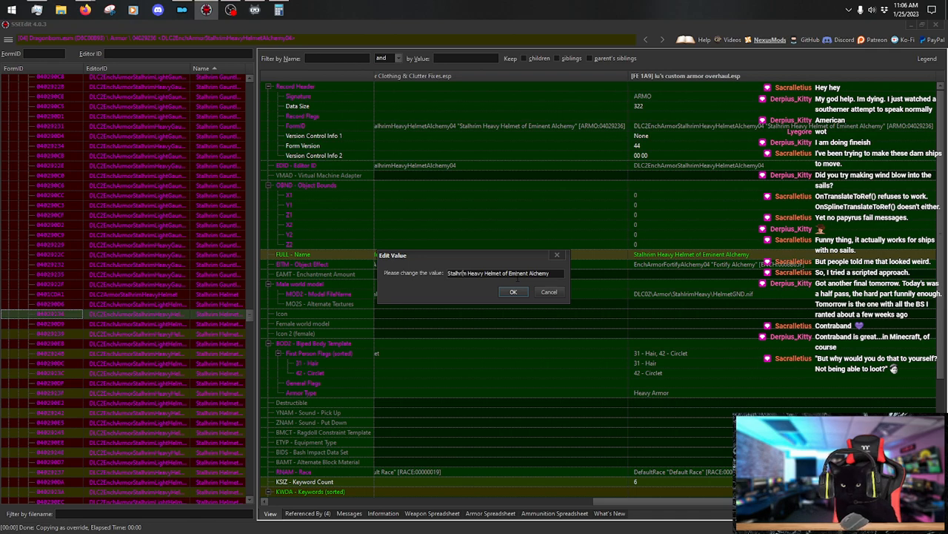
double_click(460, 272)
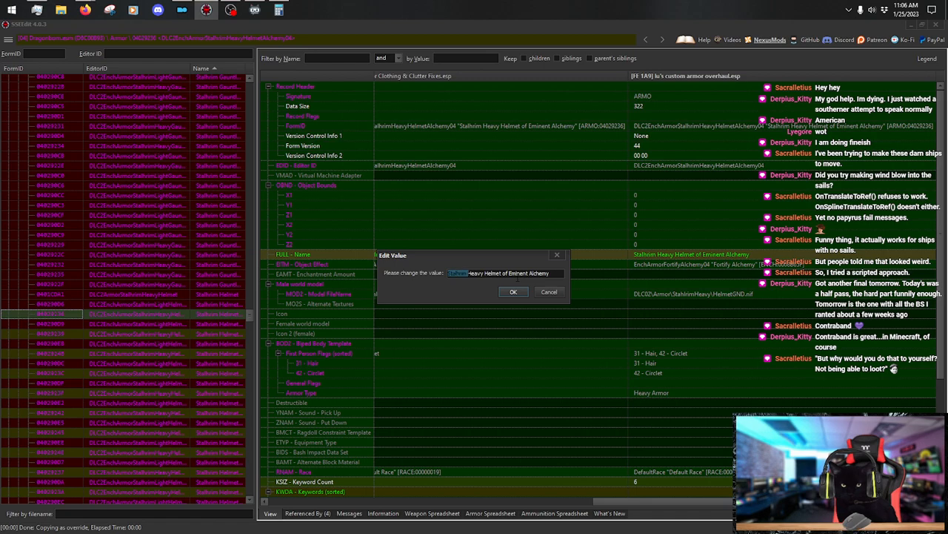
key(ctrl+shift+Right)
key(ctrl+shift+Right)
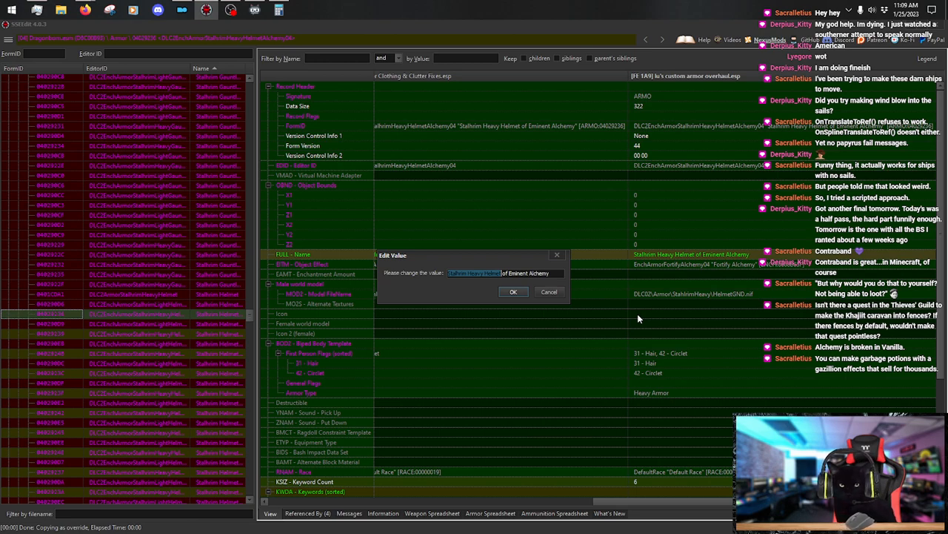
text(Stalhrim Splinted Bracers)
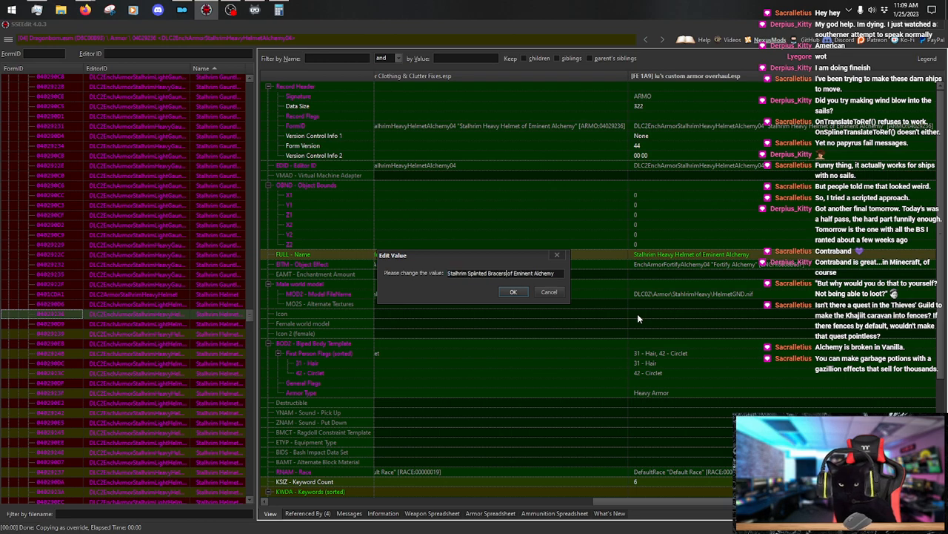
key(BackSpace)
key(BackSpace)
key(BackSpace)
key(BackSpace)
key(BackSpace)
key(BackSpace)
key(BackSpace)
key(BackSpace)
key(BackSpace)
key(BackSpace)
key(BackSpace)
key(BackSpace)
key(BackSpace)
key(BackSpace)
key(BackSpace)
key(BackSpace)
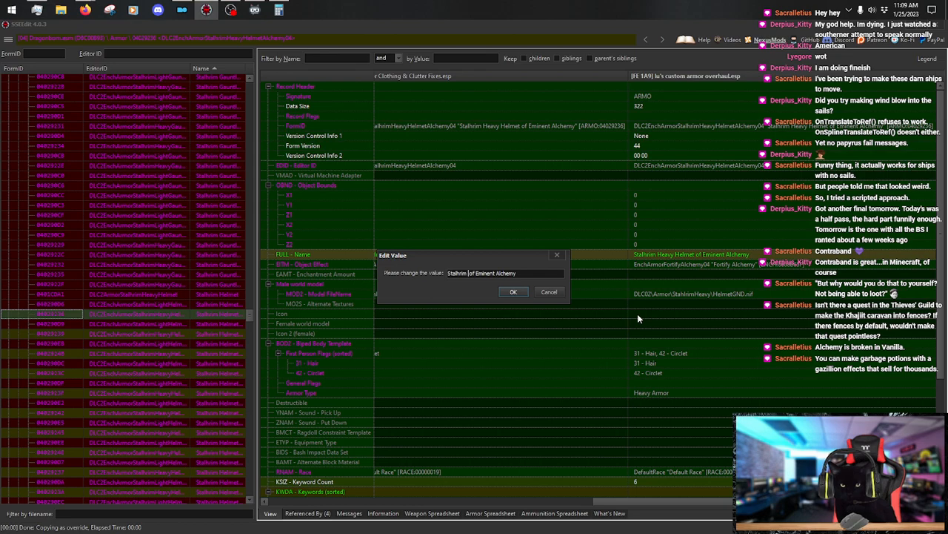
text(Spangenhelm)
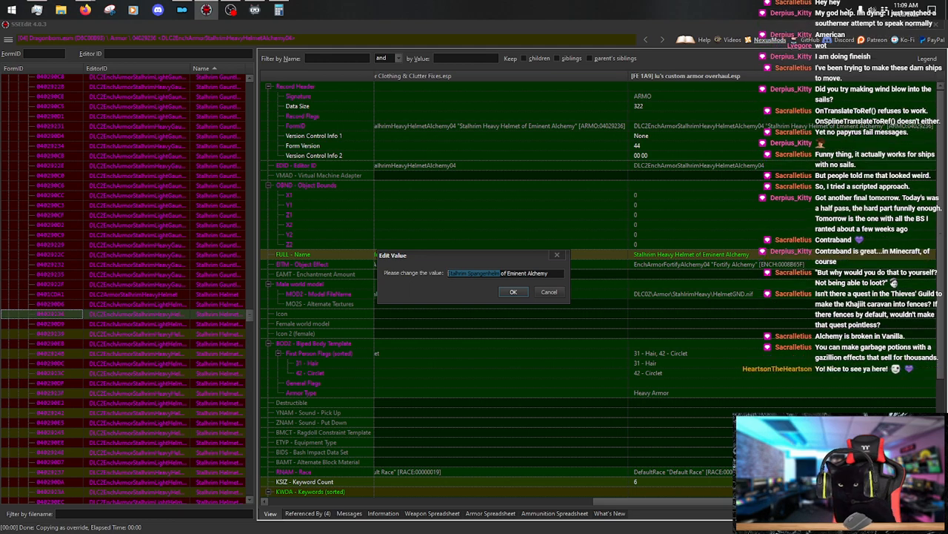
key(Return)
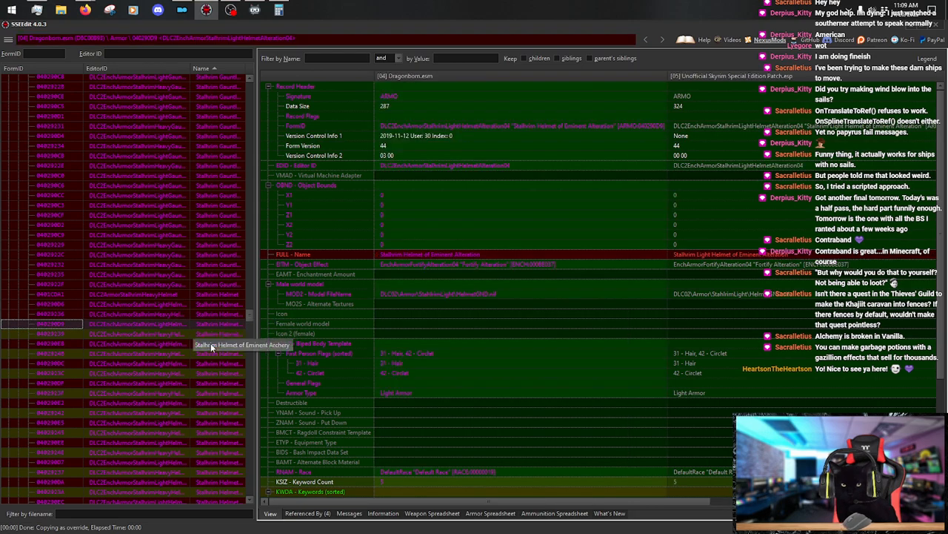
Copy the Clutter Fixes version of the Stalhrim Heavy Helmet of Eminent Alteration as an override into the custom armor overhaul plugin.
click(226, 334)
drag(453, 503, 741, 506)
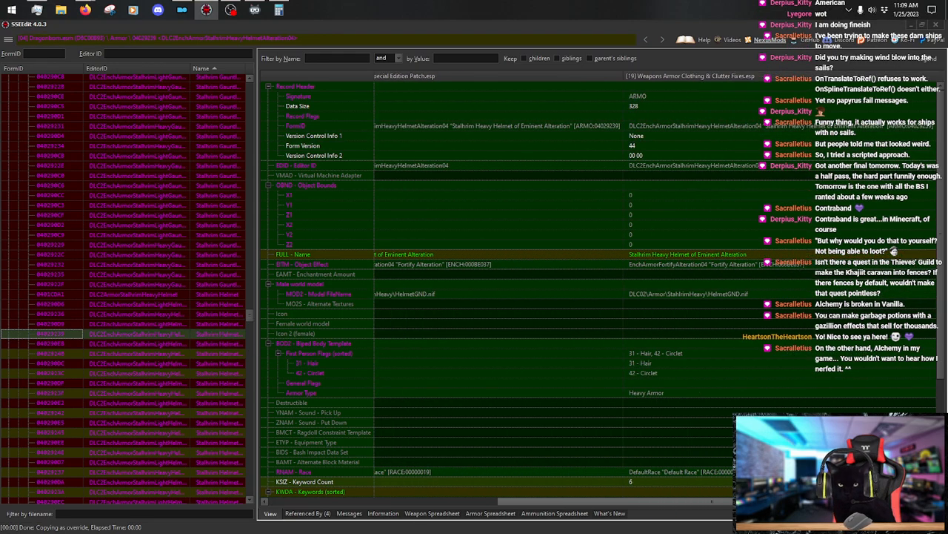
right_click(730, 76)
click(733, 78)
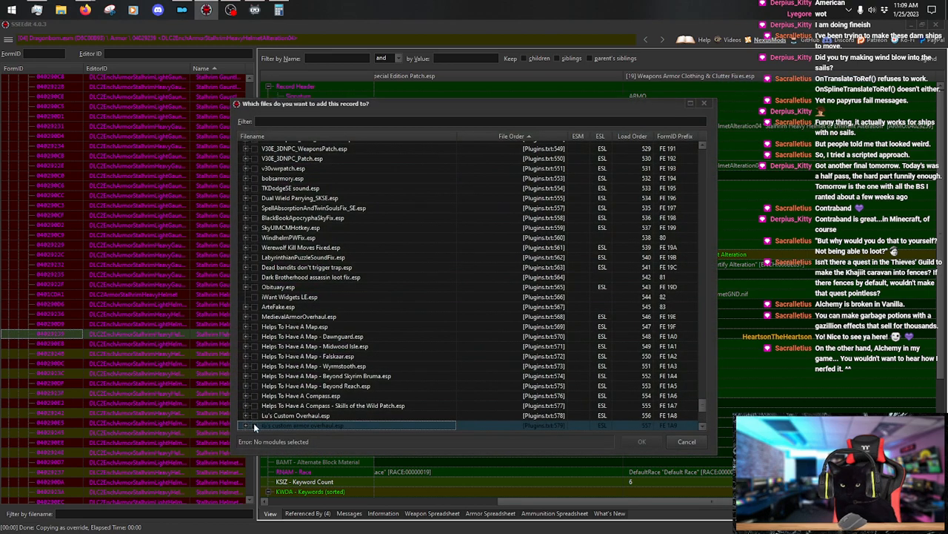
click(255, 425)
click(642, 441)
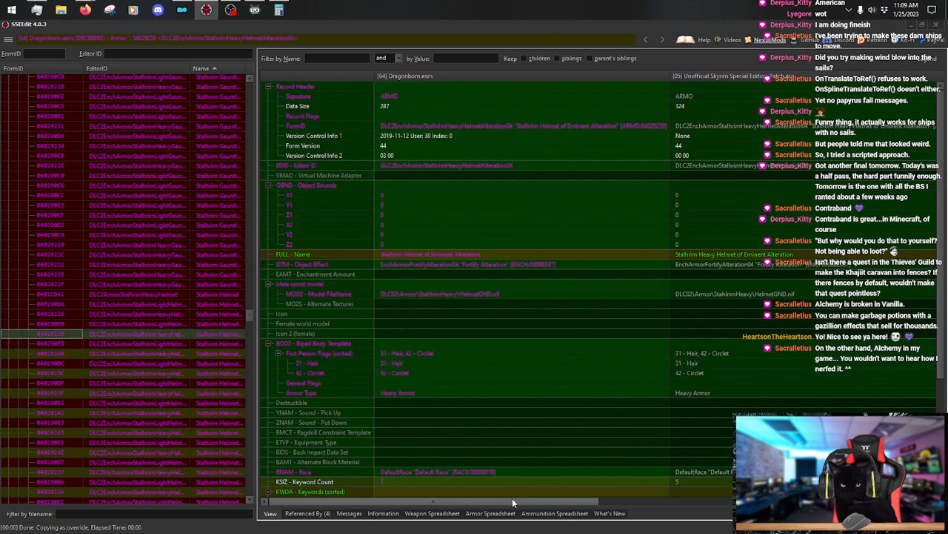
Rename the Eminent Alteration heavy helmet in the custom armor overhaul plugin to "Stalhrim Spangenhelm of Eminent Alteration".
drag(512, 498, 741, 498)
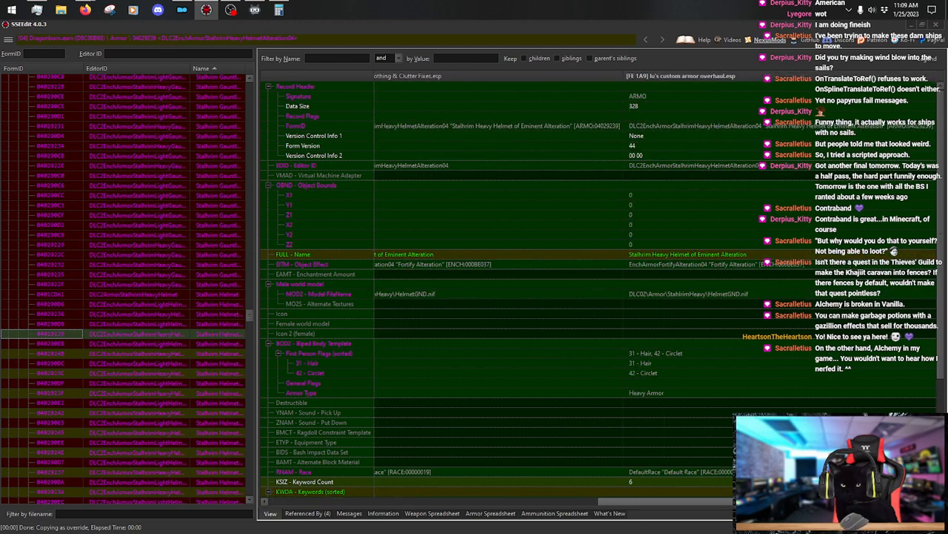
right_click(679, 253)
click(734, 259)
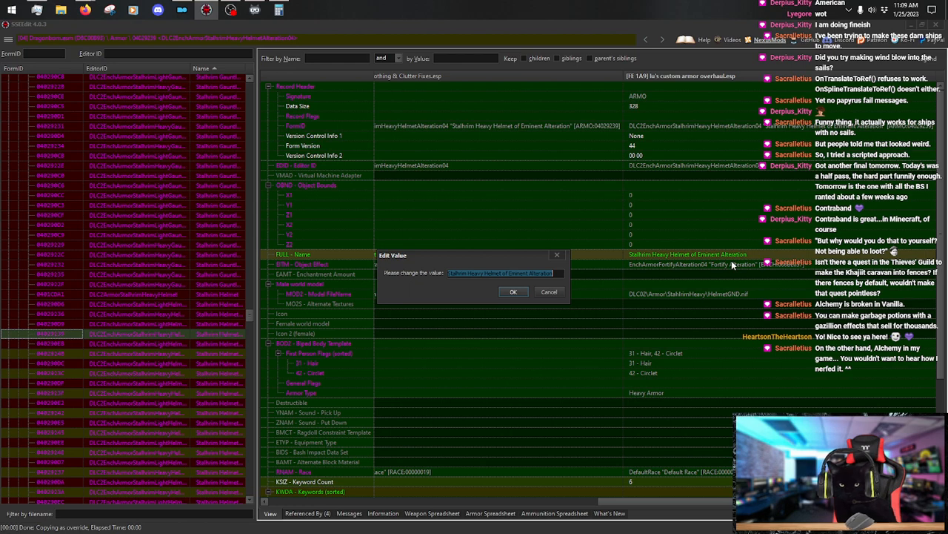
key(Home)
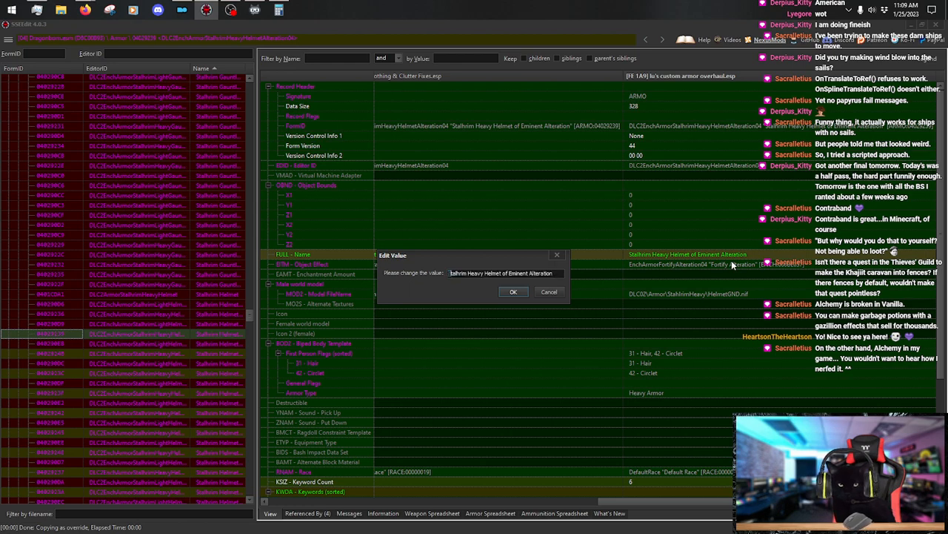
key(shift+Right)
key(shift+Right)
key(shift+Right)
key(shift+Right)
key(shift+Right)
key(shift+Right)
key(shift+Right)
key(shift+Right)
key(shift+Right)
key(shift+Right)
key(shift+Right)
key(shift+Right)
key(shift+Right)
key(shift+Right)
key(shift+Right)
key(shift+Right)
key(shift+Right)
key(shift+Right)
key(shift+Right)
key(shift+Right)
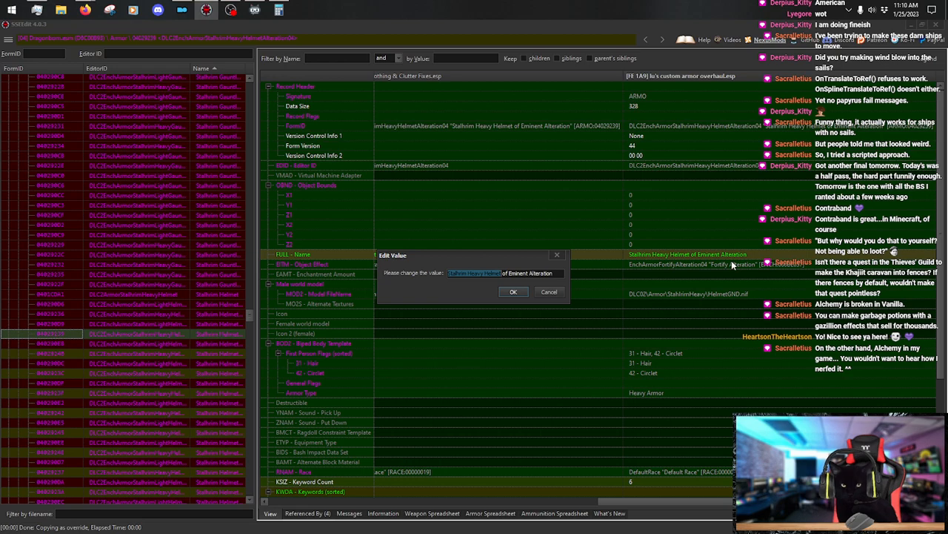
text(Stalhrim Spangenhelm)
key(Return)
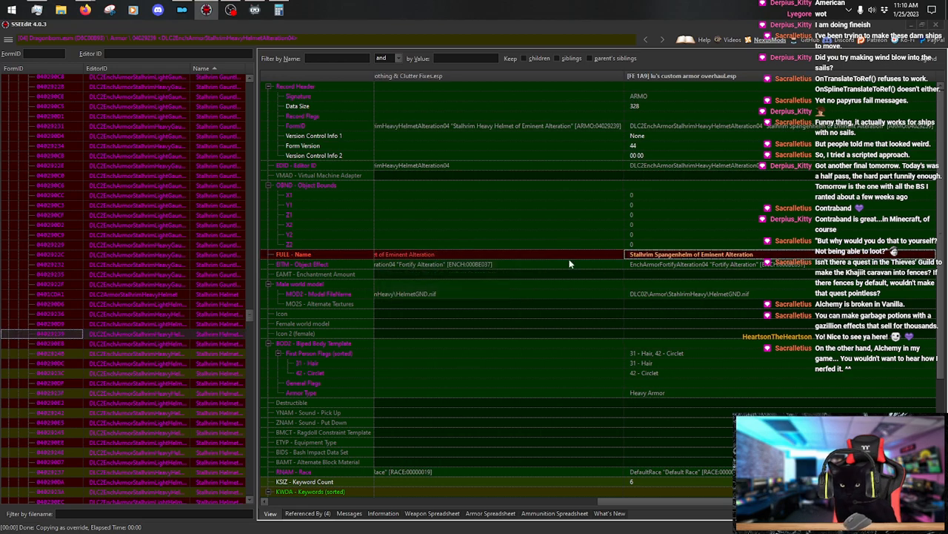
Copy the Clutter Fixes version of the Stalhrim Heavy Helmet of Eminent Archery as an override into the custom armor overhaul plugin.
click(168, 354)
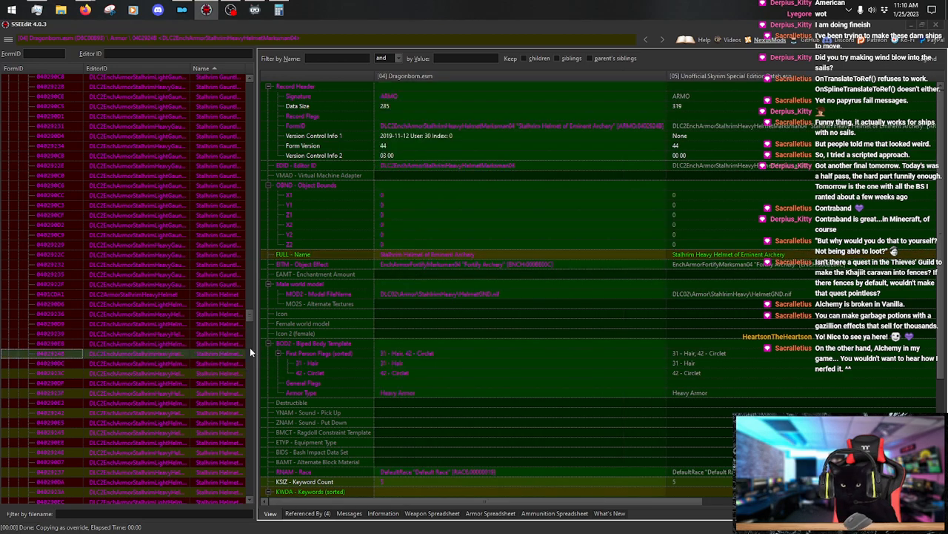
drag(601, 503, 827, 498)
right_click(697, 96)
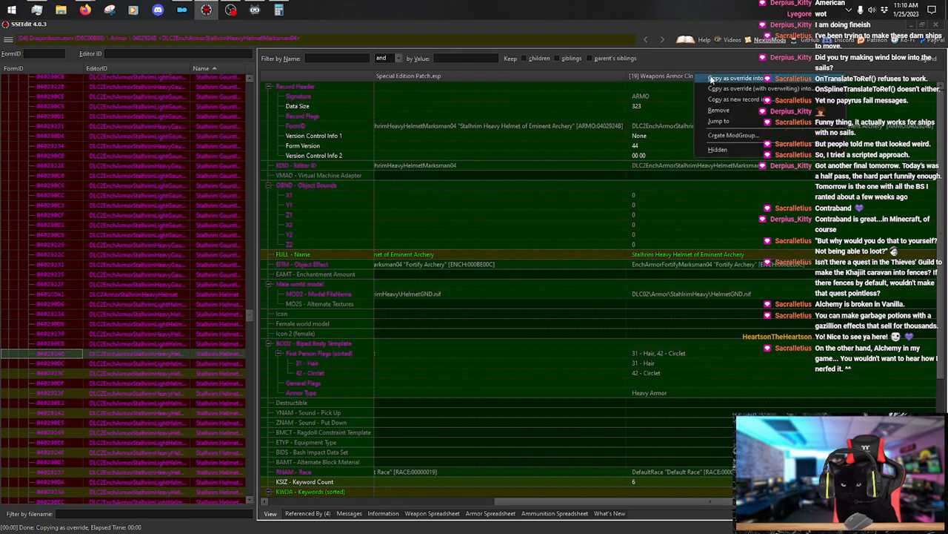
click(708, 93)
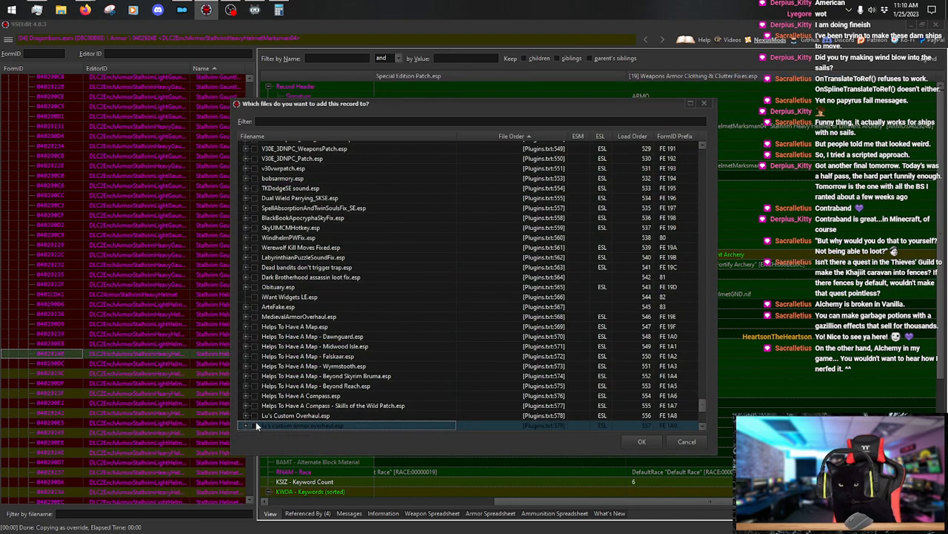
click(255, 425)
click(642, 442)
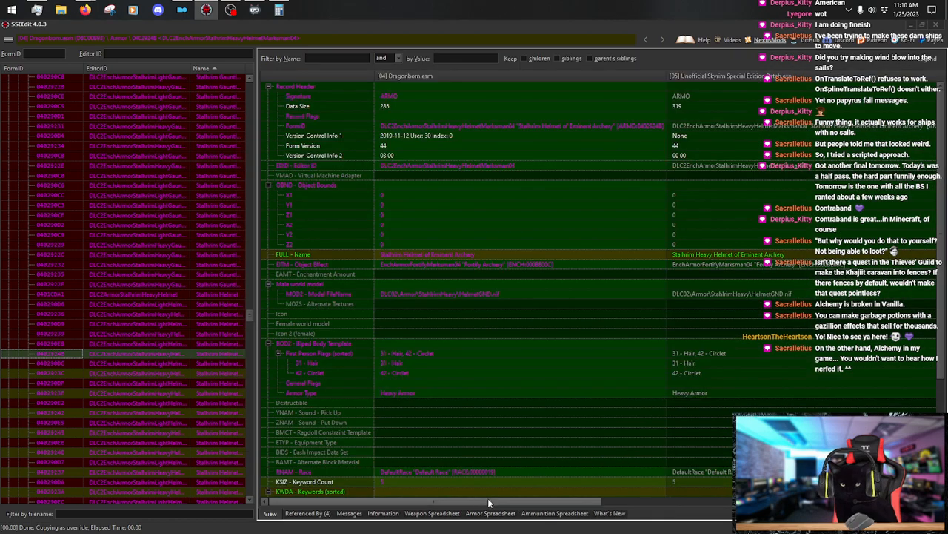
Rename the Eminent Archery heavy helmet in the custom armor overhaul plugin to "Stalhrim Spangenhelm of Eminent Archery".
drag(488, 501, 815, 502)
right_click(692, 255)
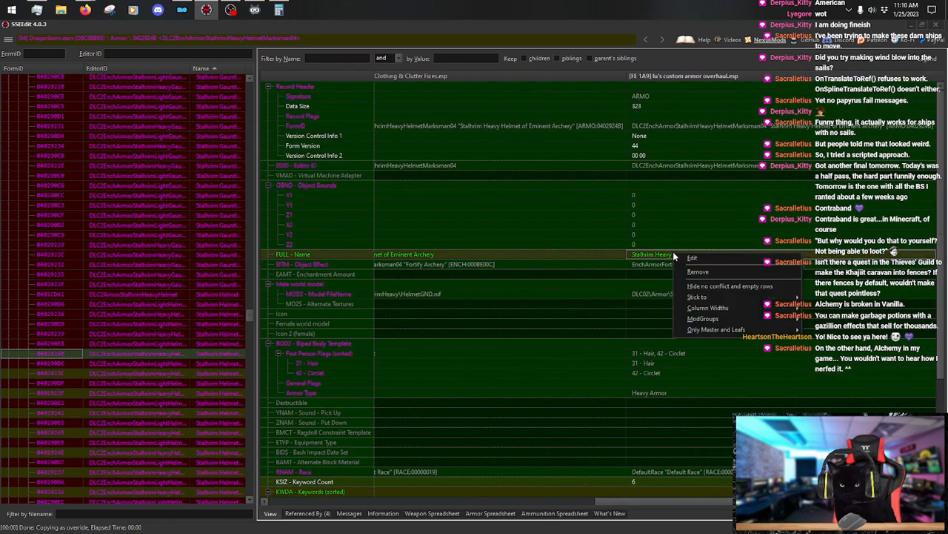
click(700, 258)
key(Home)
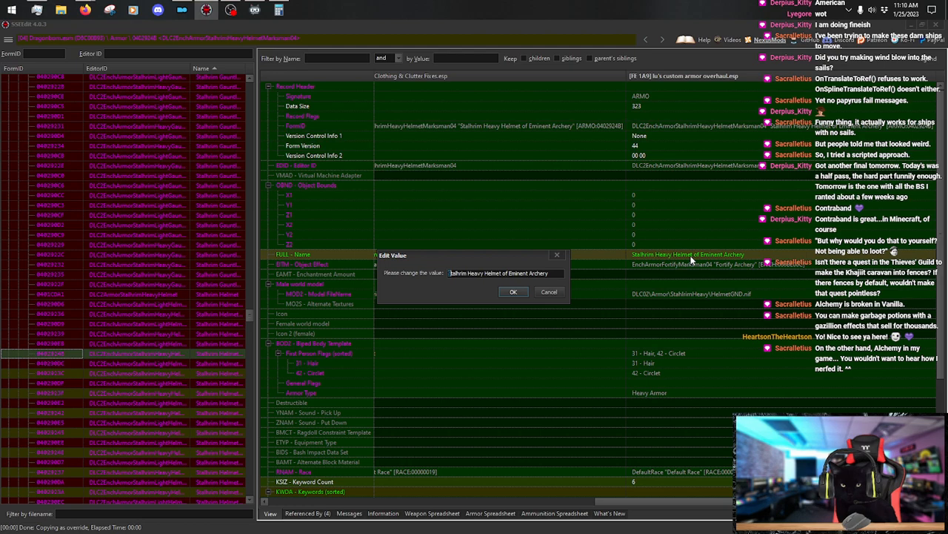
key(shift+Right)
key(shift+Right)
key(shift+Right)
key(shift+Right)
key(shift+Right)
key(shift+Right)
key(shift+Right)
key(shift+Right)
key(shift+Right)
key(shift+Right)
key(shift+Right)
key(shift+Right)
key(shift+Right)
key(shift+Right)
key(shift+Right)
key(shift+Right)
key(shift+Right)
key(shift+Right)
text(Stalhrim Spangenhelm)
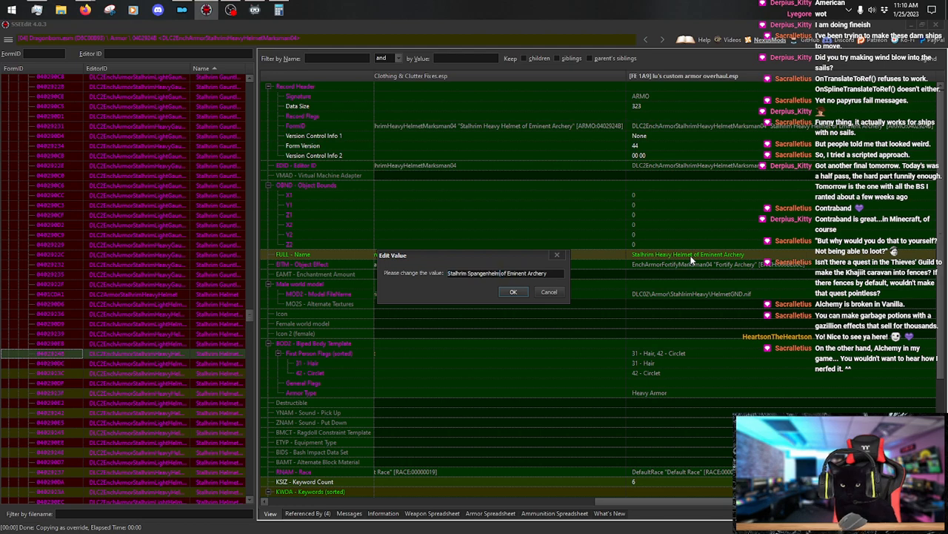
key(Return)
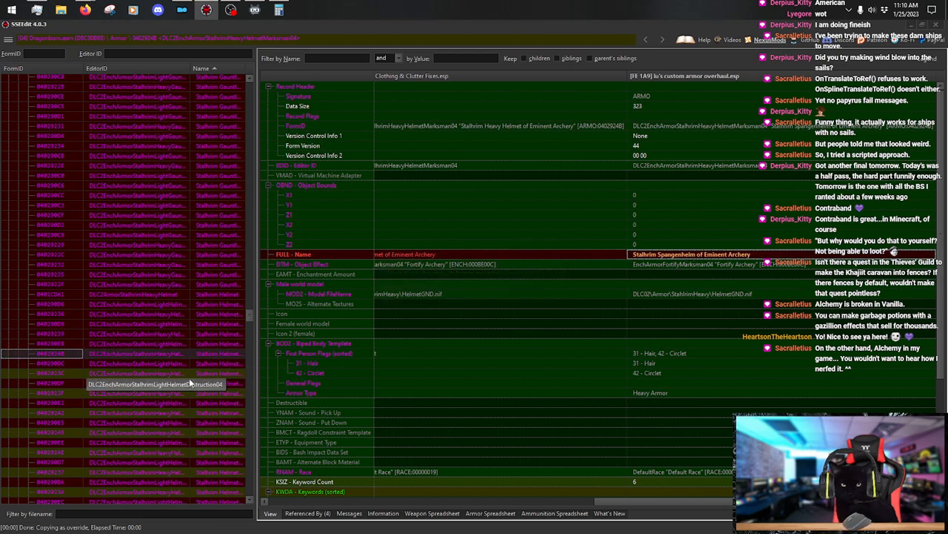
Copy the Clutter Fixes version of the Stalhrim Heavy Helmet of Eminent Conjuring as an override into the custom armor overhaul plugin.
click(158, 374)
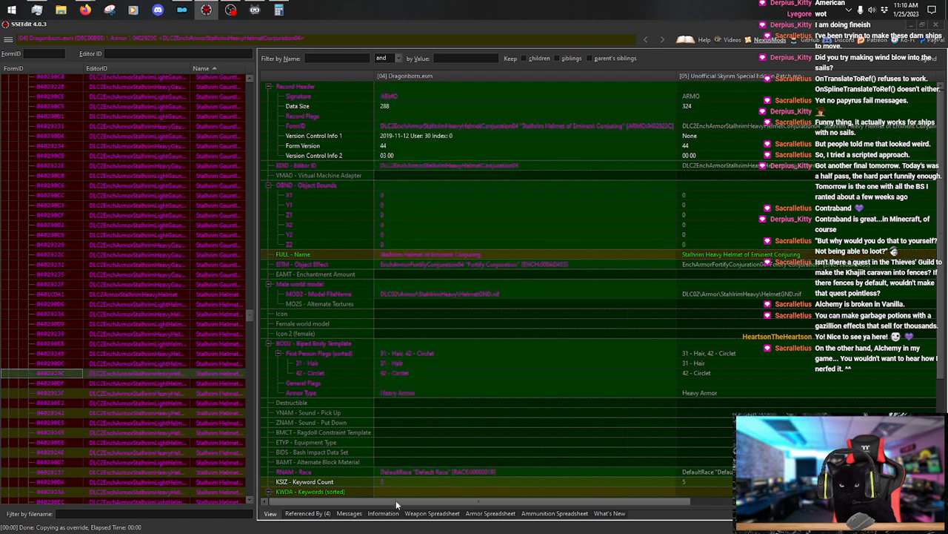
drag(395, 500, 570, 500)
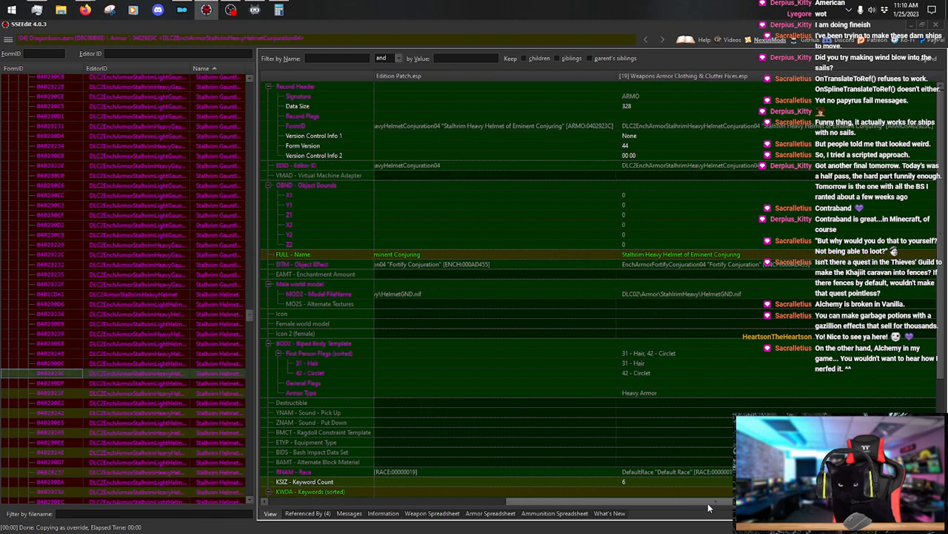
right_click(718, 73)
click(738, 79)
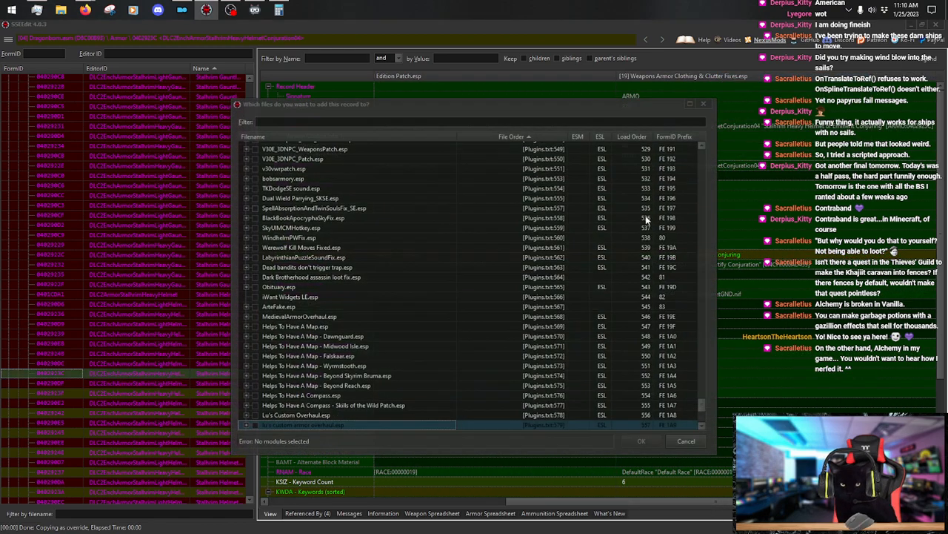
click(254, 426)
click(642, 441)
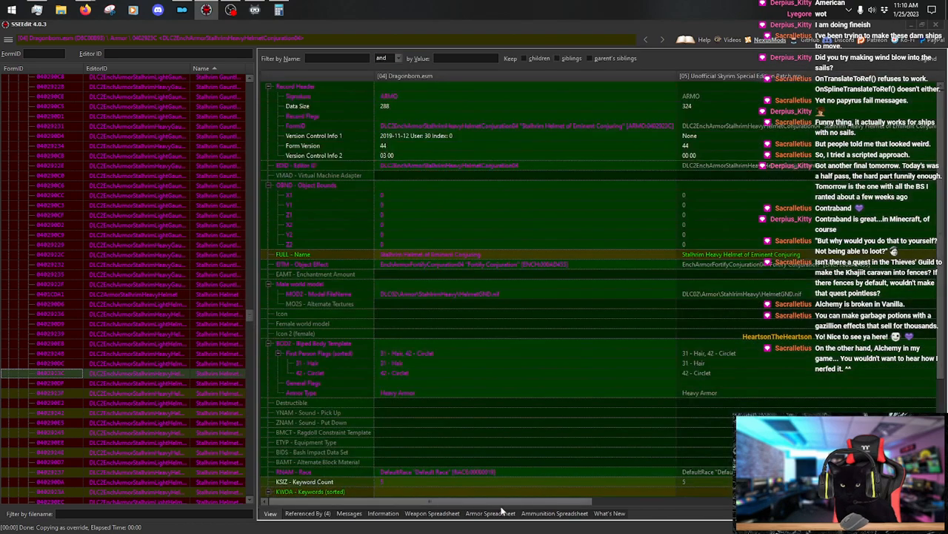
Rename the Eminent Conjuring heavy helmet in the custom armor overhaul plugin to "Stalhrim Spangenhelm of Eminent Conjuring".
right_click(702, 255)
click(720, 262)
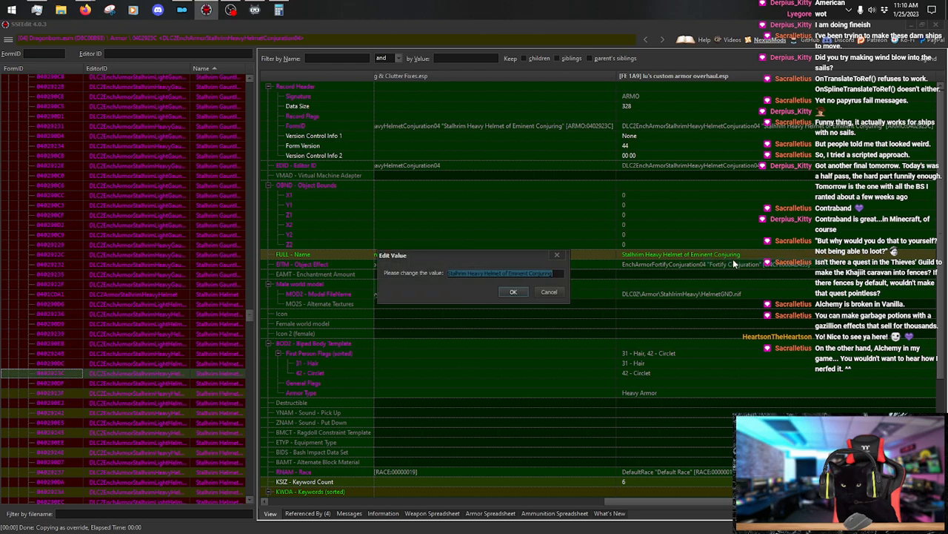
key(Home)
key(shift+Right)
key(shift+Right)
key(shift+Right)
key(shift+Right)
key(shift+Right)
key(shift+Right)
key(shift+Right)
key(shift+Right)
key(shift+Right)
key(shift+Right)
key(shift+Right)
key(shift+Right)
key(shift+Right)
key(shift+Right)
key(shift+Right)
key(shift+Right)
key(shift+Right)
key(shift+Right)
key(shift+Right)
key(shift+Right)
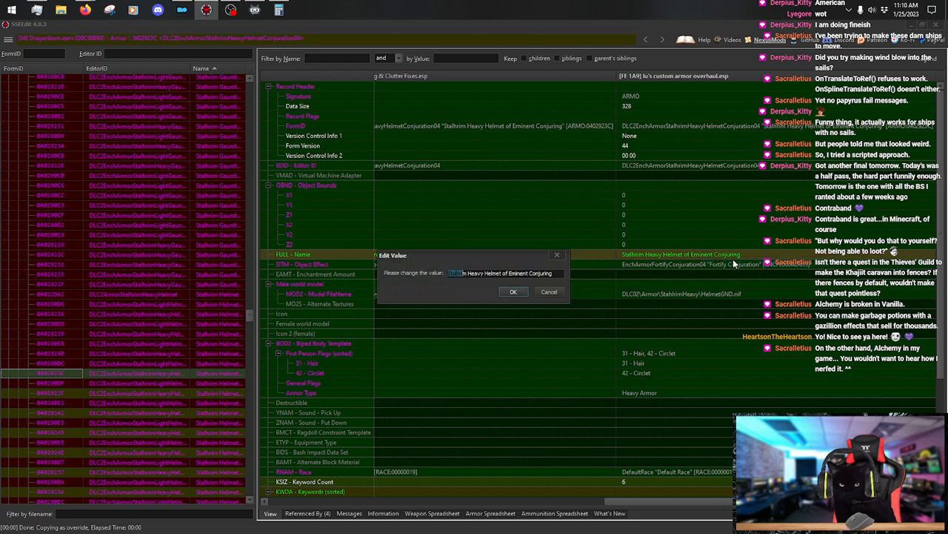
key(ctrl+v)
key(Return)
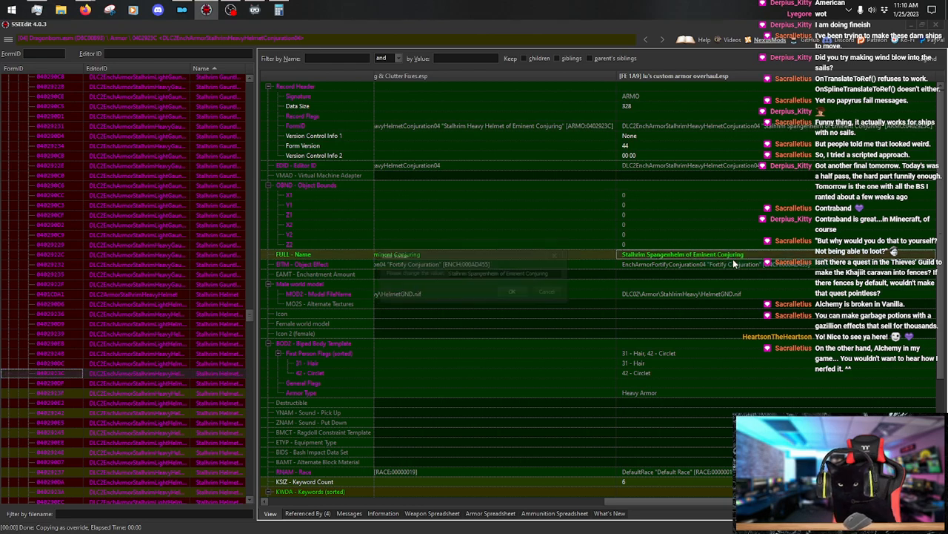
Copy the Clutter Fixes version of the Stalhrim Heavy Helmet of Eminent Destruction as an override into the custom armor overhaul plugin.
click(207, 392)
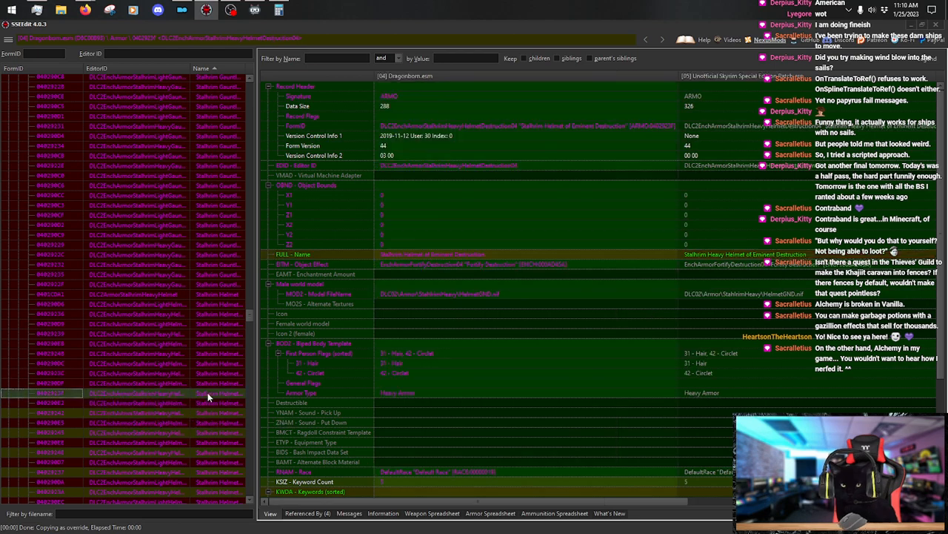
drag(786, 502, 837, 502)
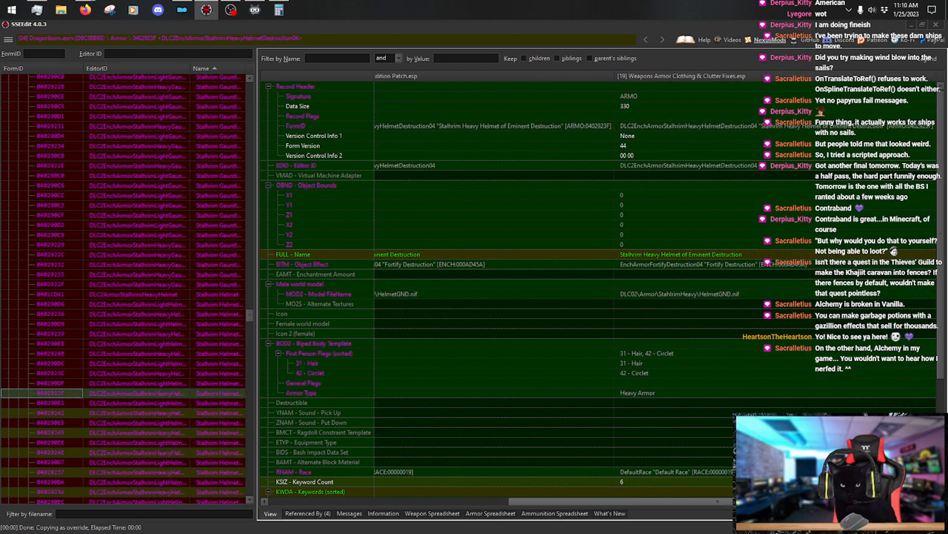
right_click(705, 77)
click(734, 81)
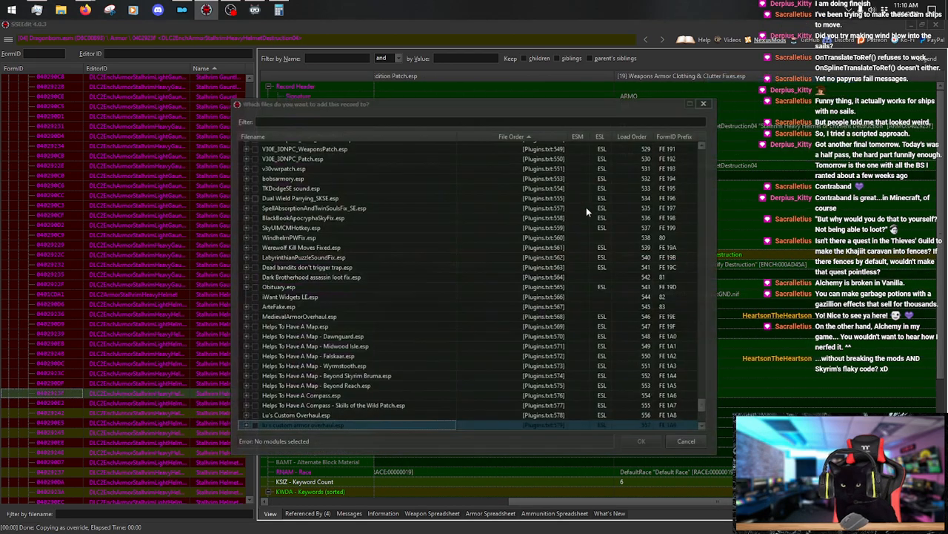
click(255, 426)
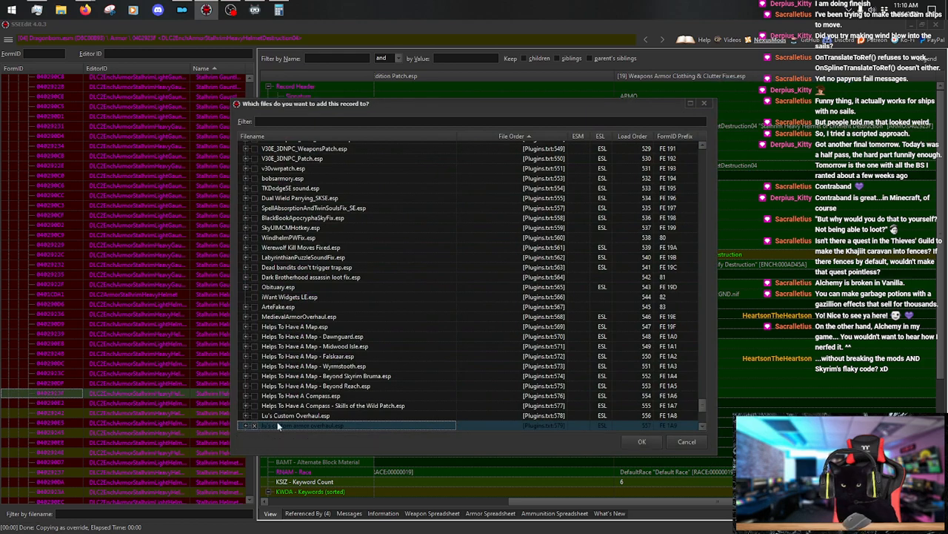
click(642, 441)
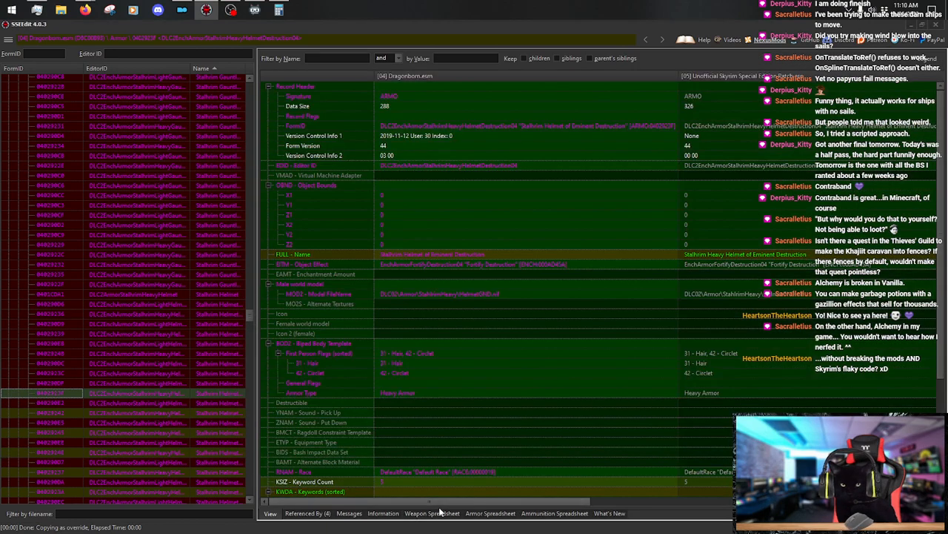
Rename the Eminent Destruction heavy helmet in the custom armor overhaul plugin to "Stalhrim Spangenhelm of Eminent Destruction".
right_click(700, 256)
click(720, 267)
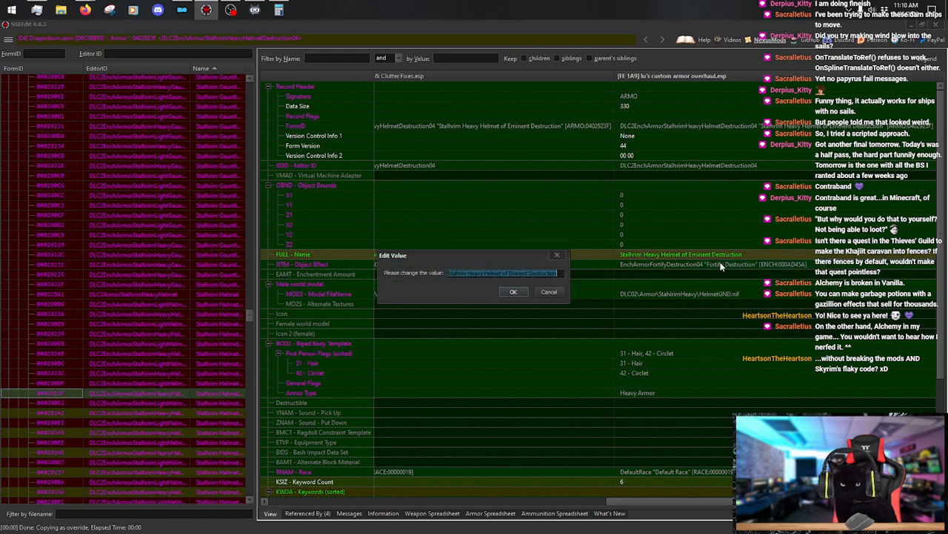
key(Home)
key(ctrl+Right)
key(ctrl+shift+Right)
key(ctrl+shift+Right)
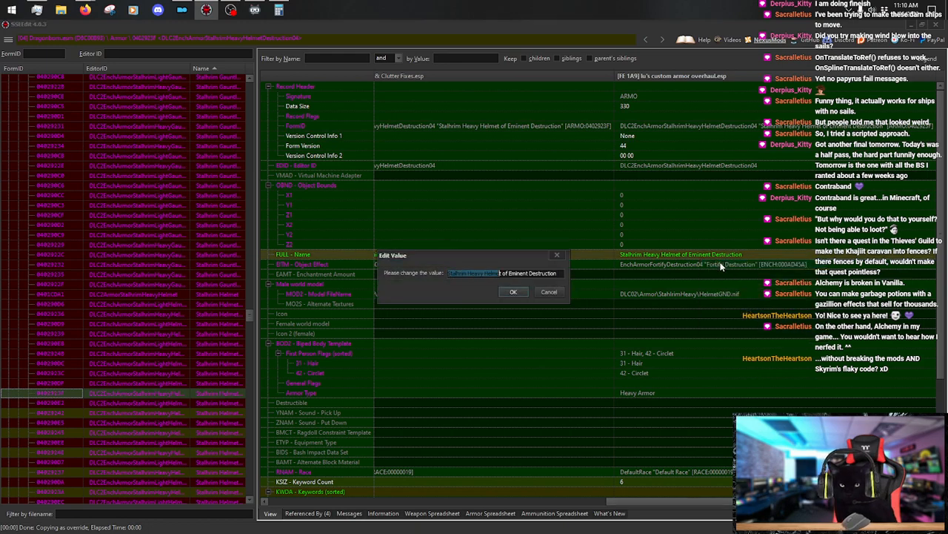
text(Spangenhelm)
key(Return)
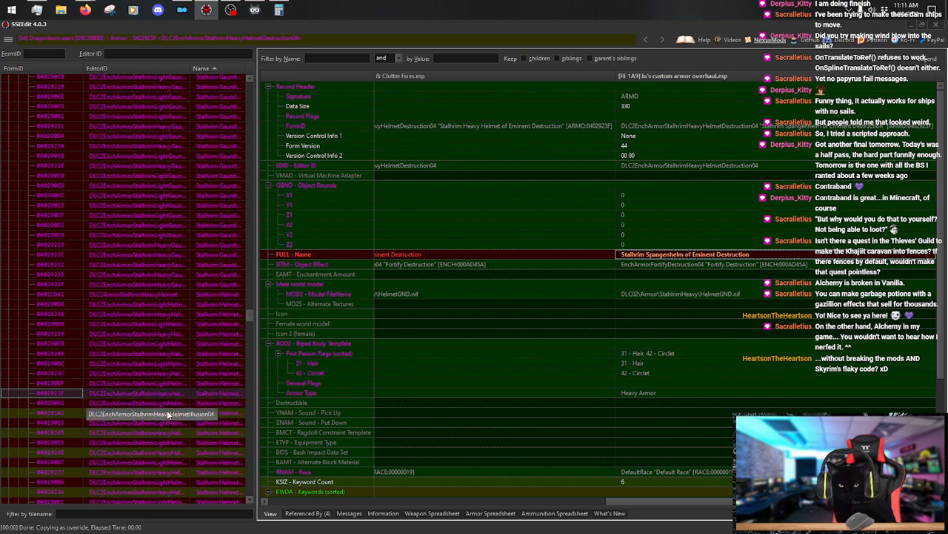
Rename the Eminent Illusion heavy helmet directly in the Weapons Armor Clothing & Clutter Fixes plugin to "Stalhrim Spangenhelm of Eminent Illusion".
click(167, 414)
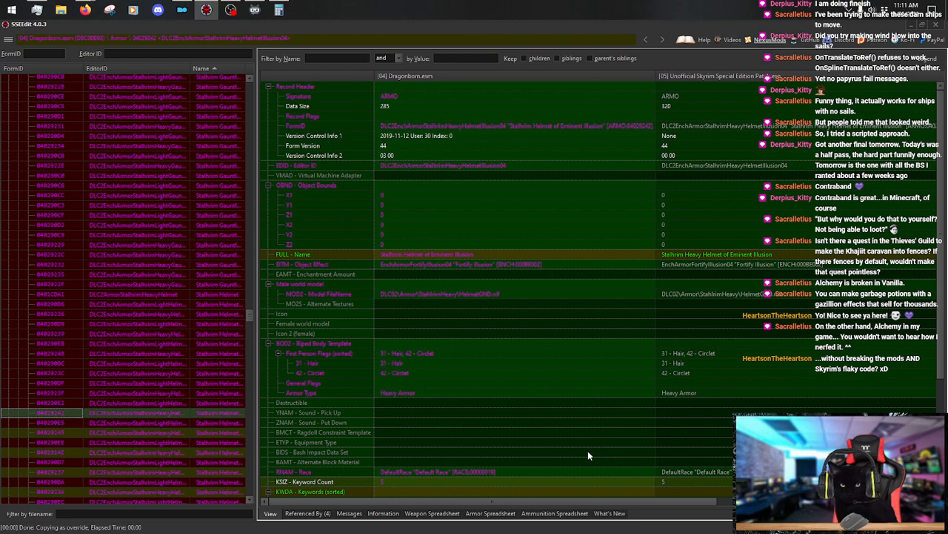
drag(549, 498, 760, 499)
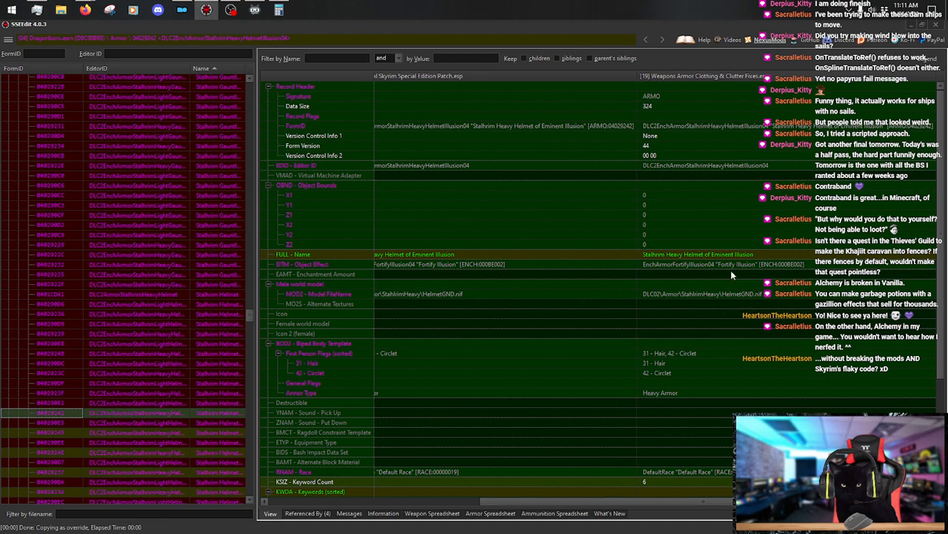
right_click(751, 257)
click(754, 261)
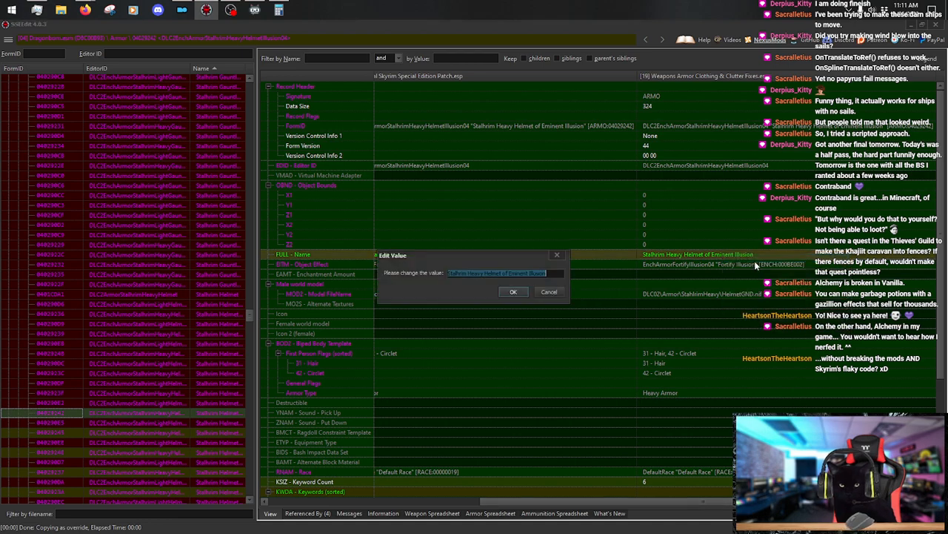
key(ctrl+shift+Right)
key(ctrl+shift+Right)
key(ctrl+shift+Right)
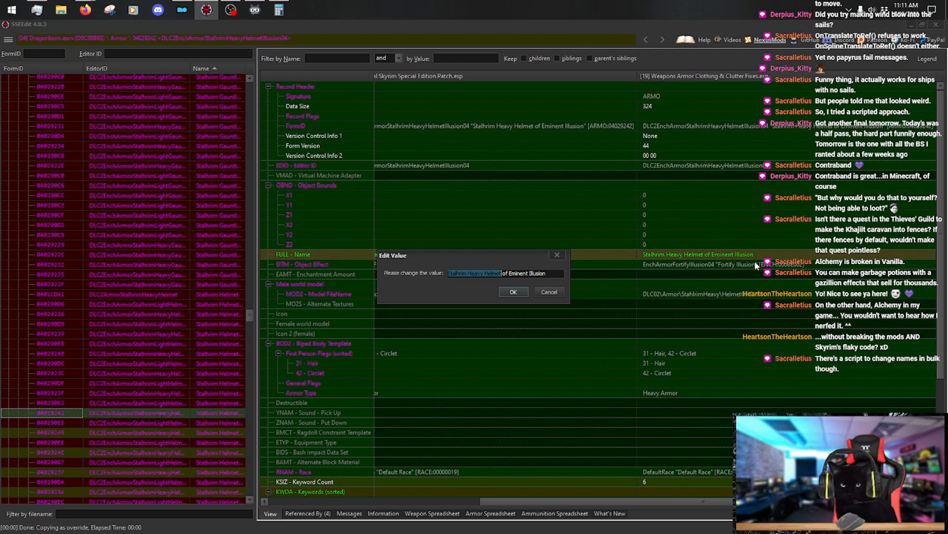
text(Stalhrim Spangenhelm)
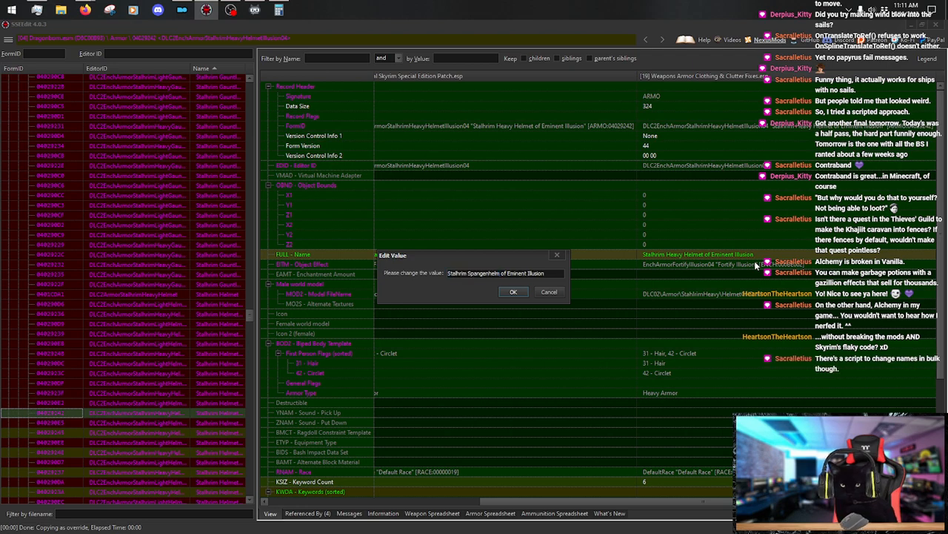
key(Return)
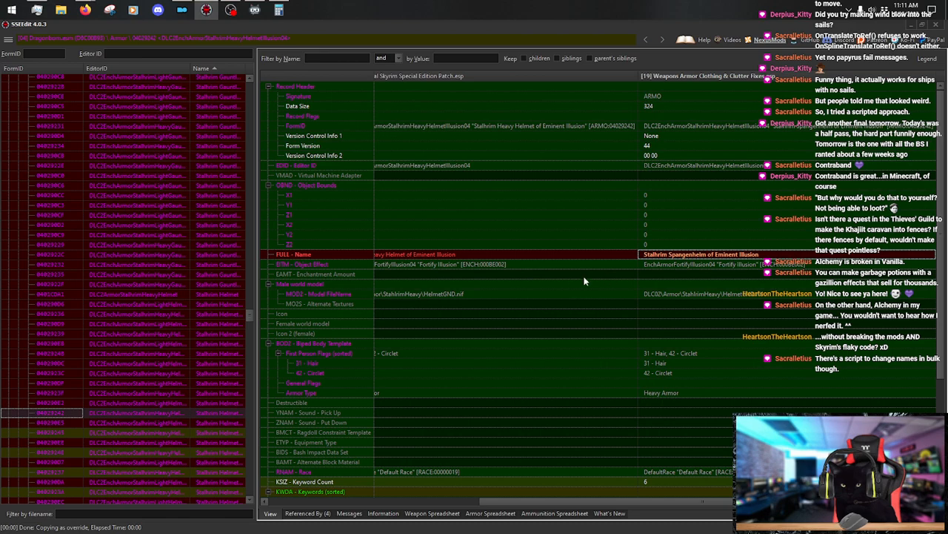
Copy the Clutter Fixes version of the Stalhrim Heavy Helmet of Eminent Magicka as an override into the custom armor overhaul plugin.
click(208, 433)
click(541, 500)
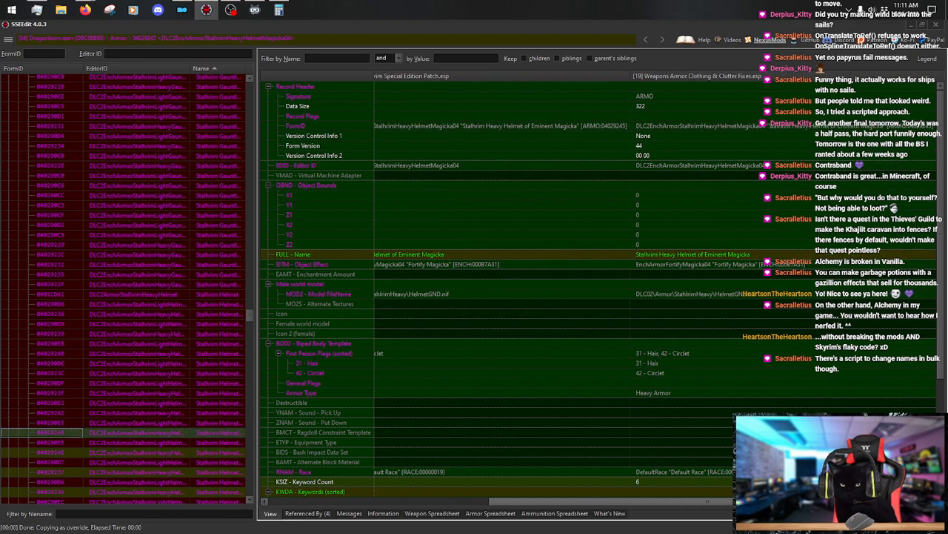
right_click(714, 74)
click(729, 79)
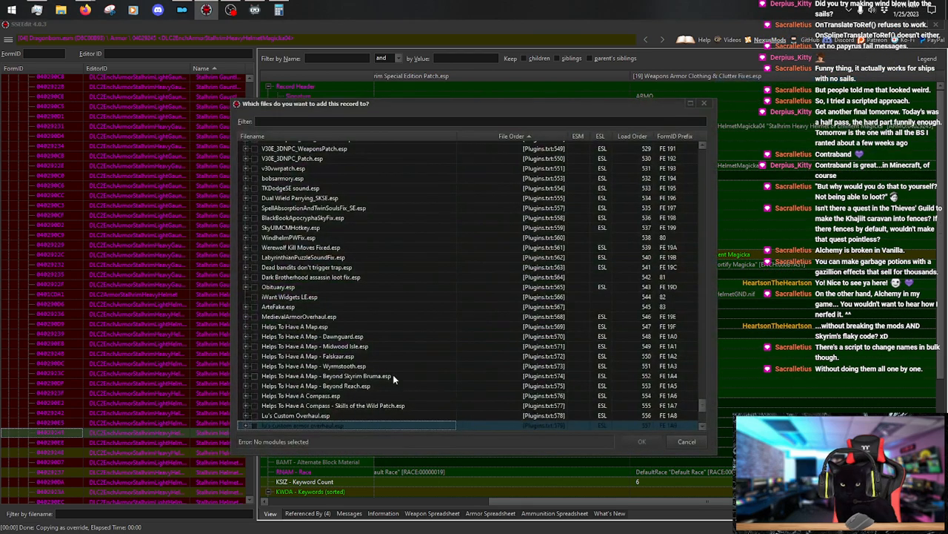
click(642, 441)
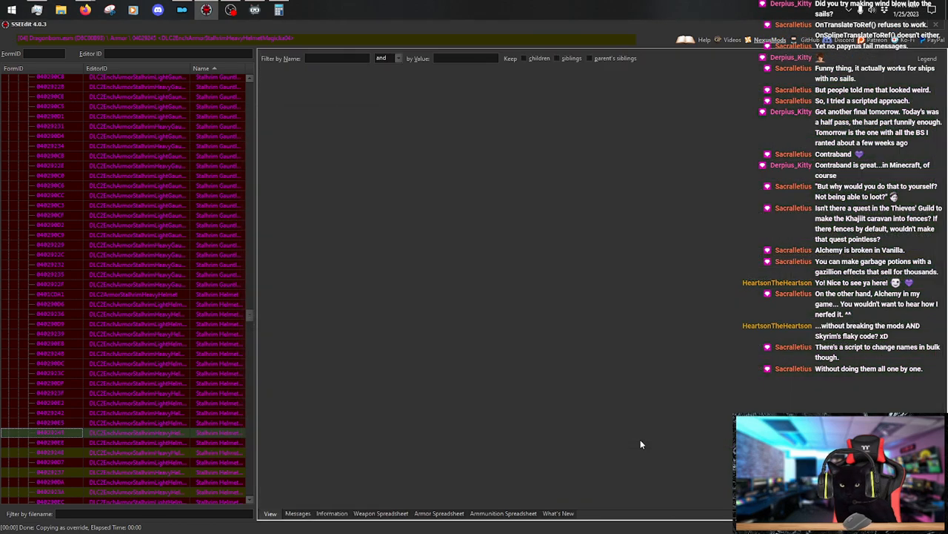
Rename the Eminent Magicka heavy helmet in the custom armor overhaul plugin to "Stalhrim Spangenhelm of Eminent Magicka".
drag(490, 504, 814, 504)
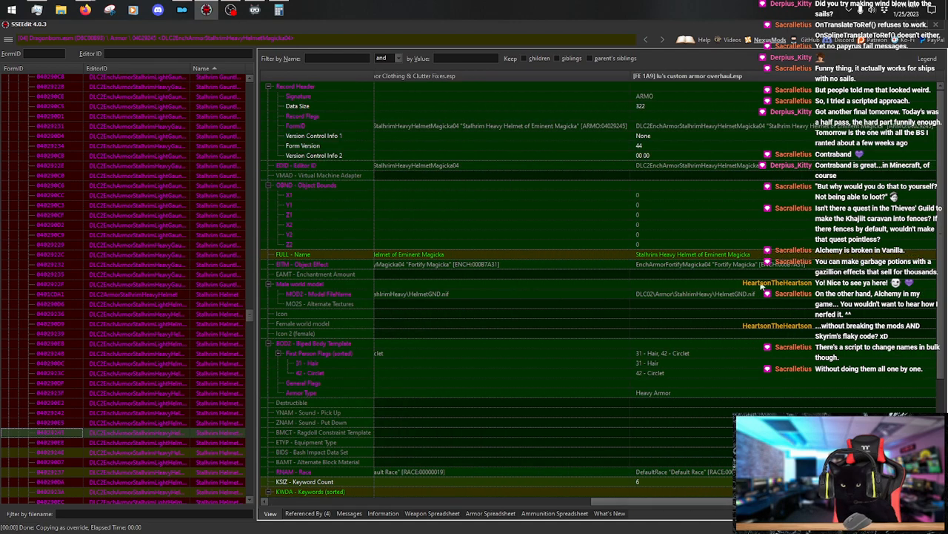
right_click(700, 255)
click(715, 260)
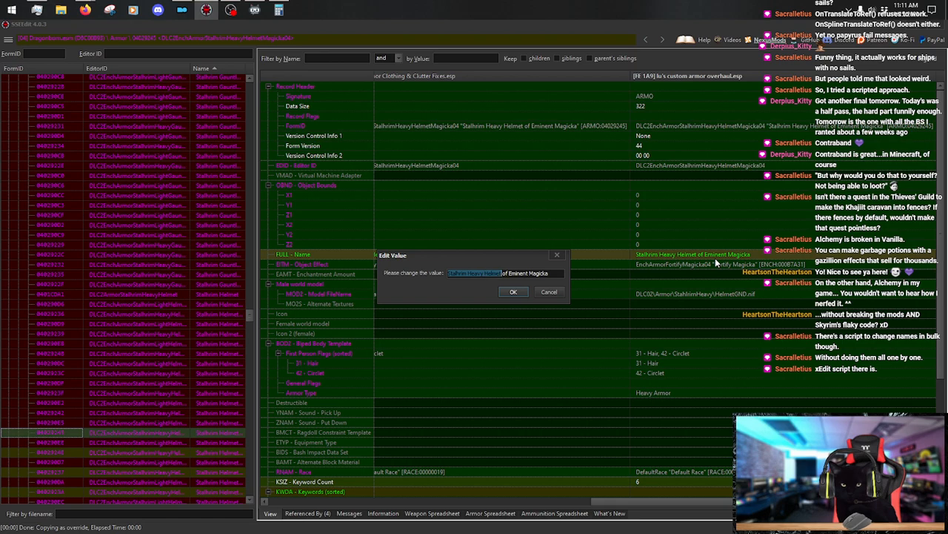
text(Stalhrim Spangenhelm)
key(Return)
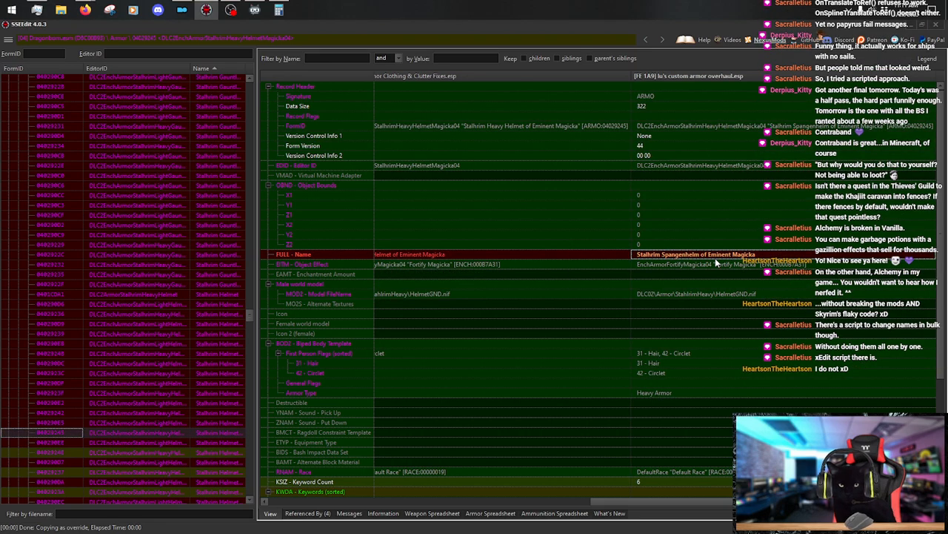
Copy the Clutter Fixes version of the Stalhrim Heavy Helmet of Eminent Restoration as an override into the custom armor overhaul plugin.
click(201, 452)
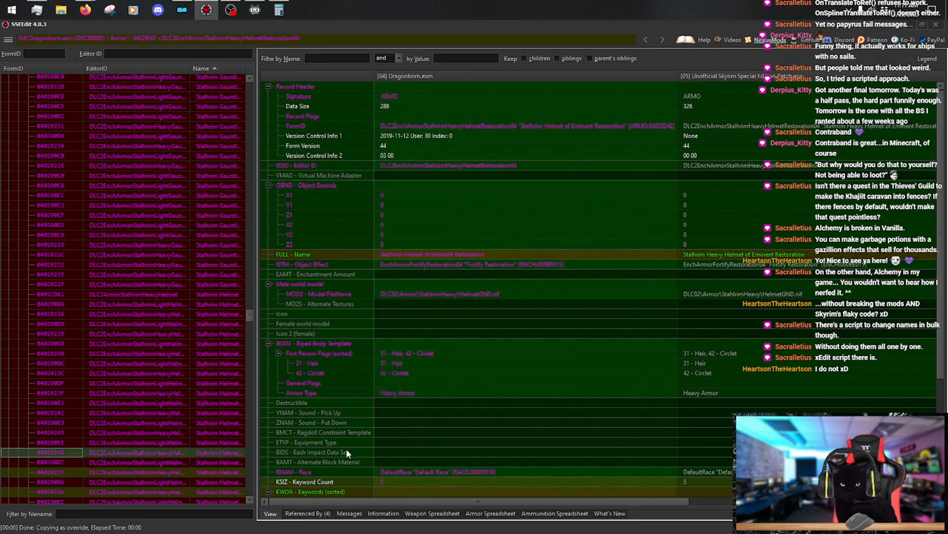
drag(490, 502, 726, 474)
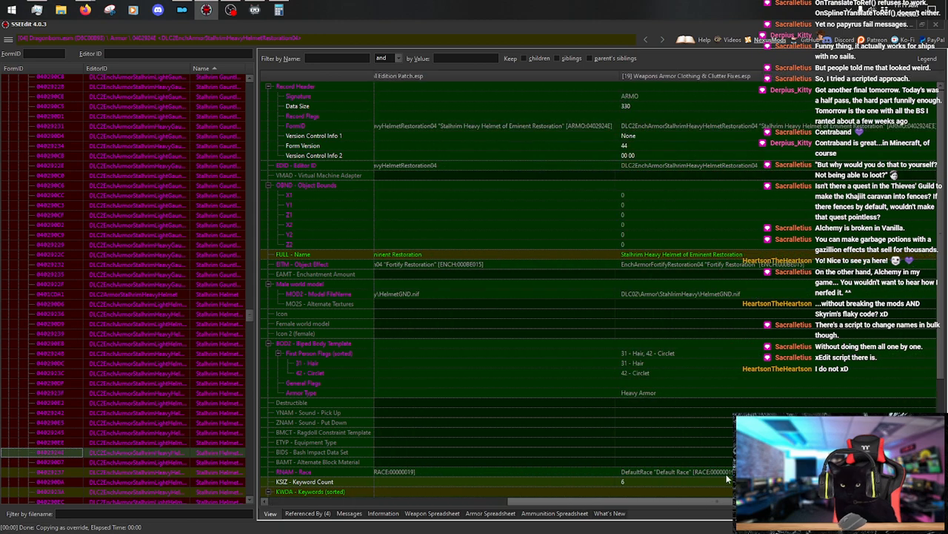
right_click(666, 77)
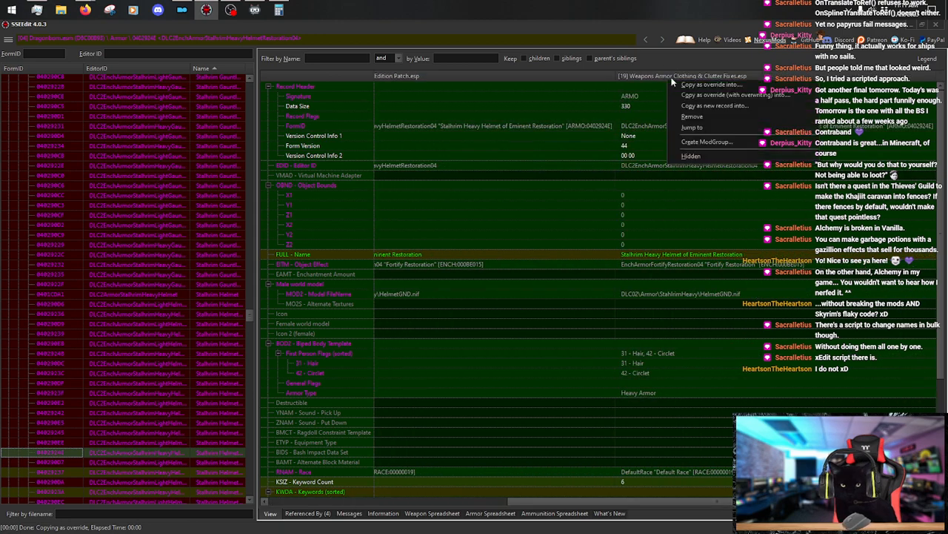
click(691, 83)
click(252, 427)
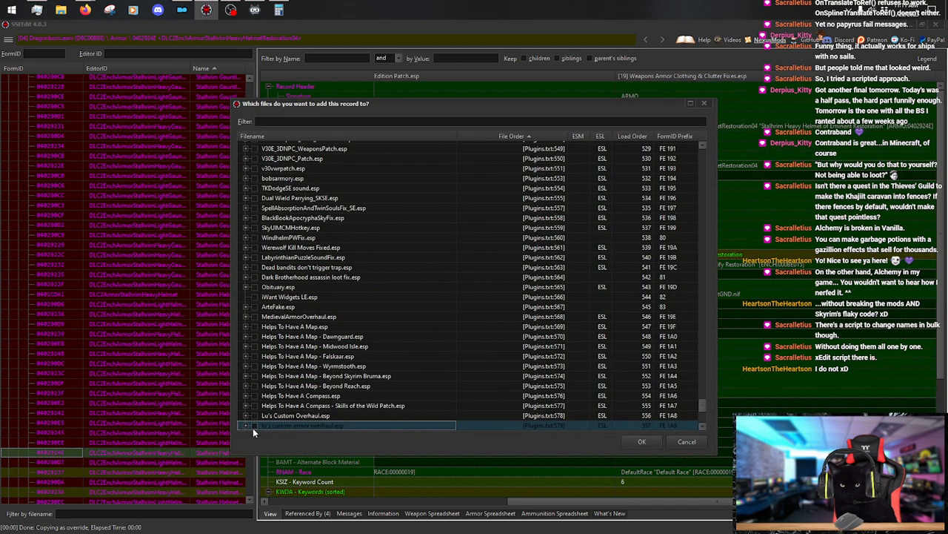
click(642, 441)
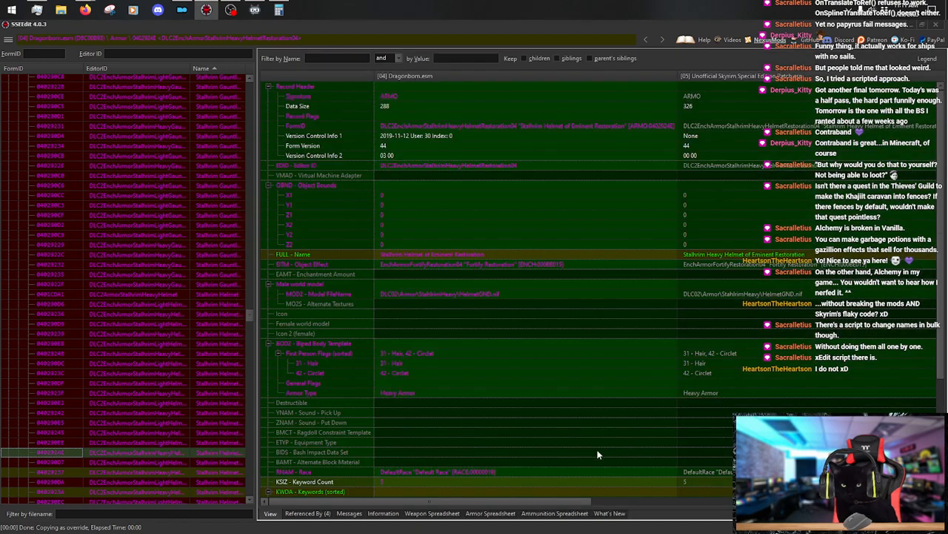
Rename the Eminent Restoration heavy helmet in the custom armor overhaul plugin to "Stalhrim Spangenhelm of Eminent Restoration".
click(534, 502)
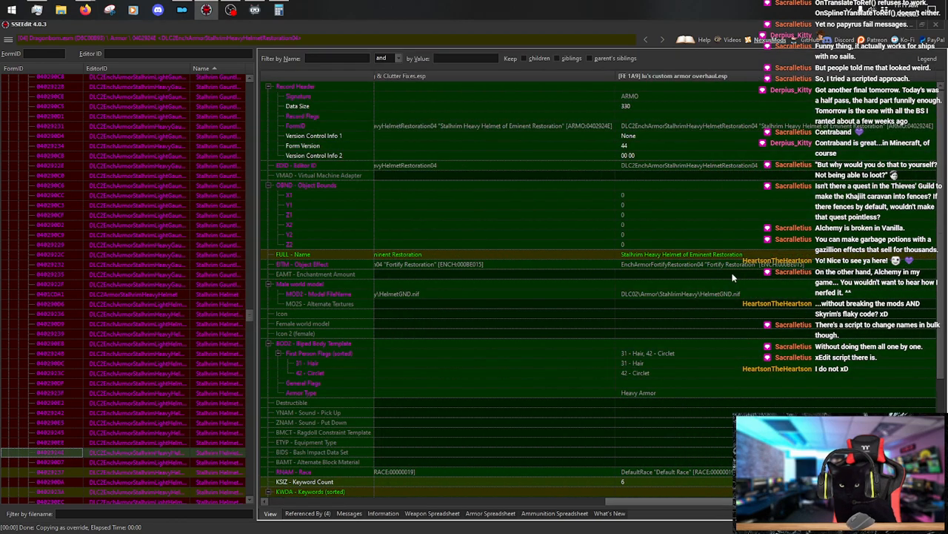
double_click(697, 255)
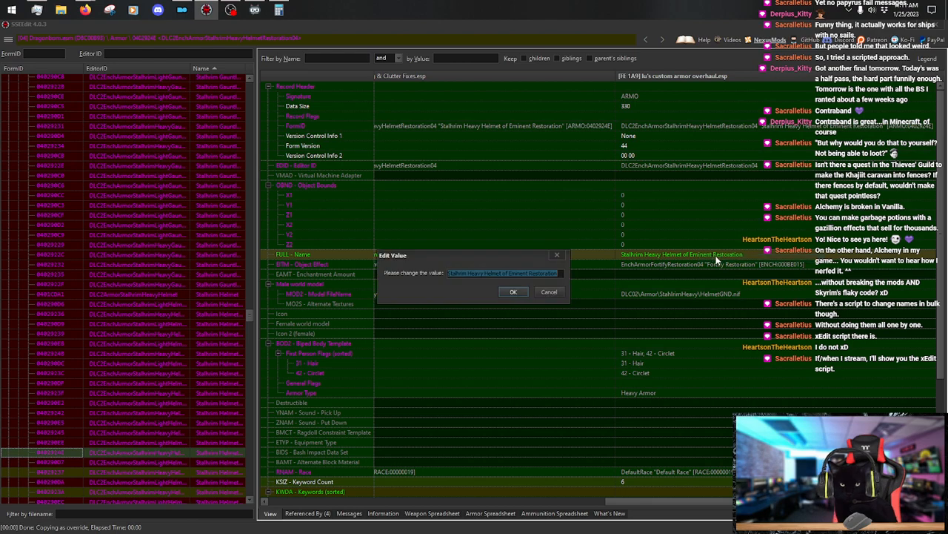
key(Home)
key(shift+Right)
key(shift+Right)
key(shift+Right)
key(shift+Right)
key(shift+Right)
key(shift+Right)
key(shift+Right)
key(shift+Right)
key(shift+Right)
key(shift+Right)
key(shift+Right)
key(shift+Right)
key(shift+Right)
key(shift+Right)
key(shift+Right)
key(shift+Right)
key(shift+Right)
key(shift+Right)
key(shift+Right)
key(shift+Right)
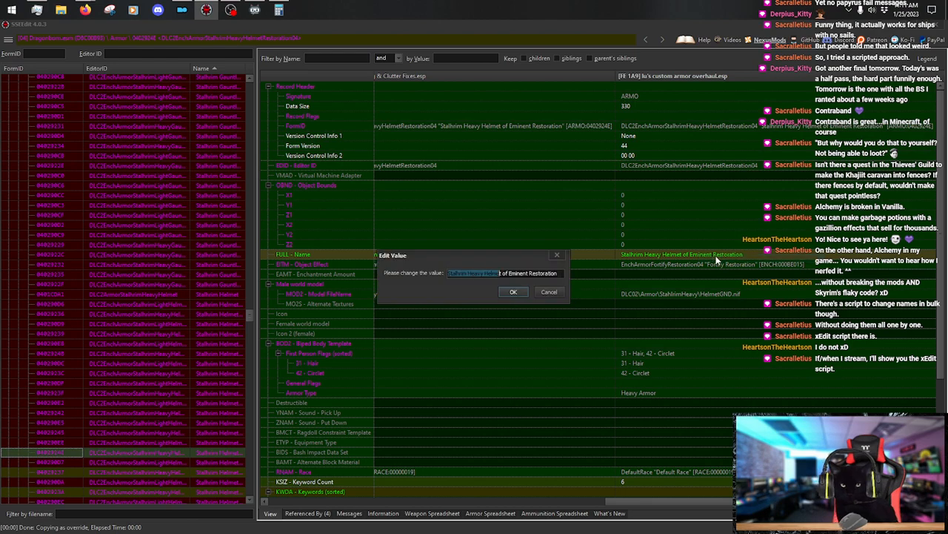
text(Stalhrim Spangenhelm)
key(Return)
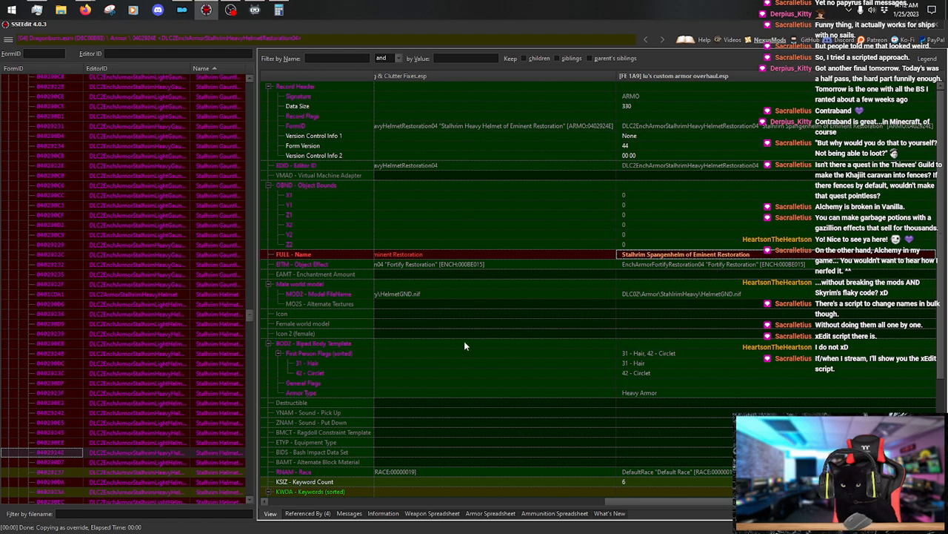
Copy the Clutter Fixes version of the Stalhrim Heavy Helmet of Extreme Alchemy as an override into the custom armor overhaul plugin.
click(215, 472)
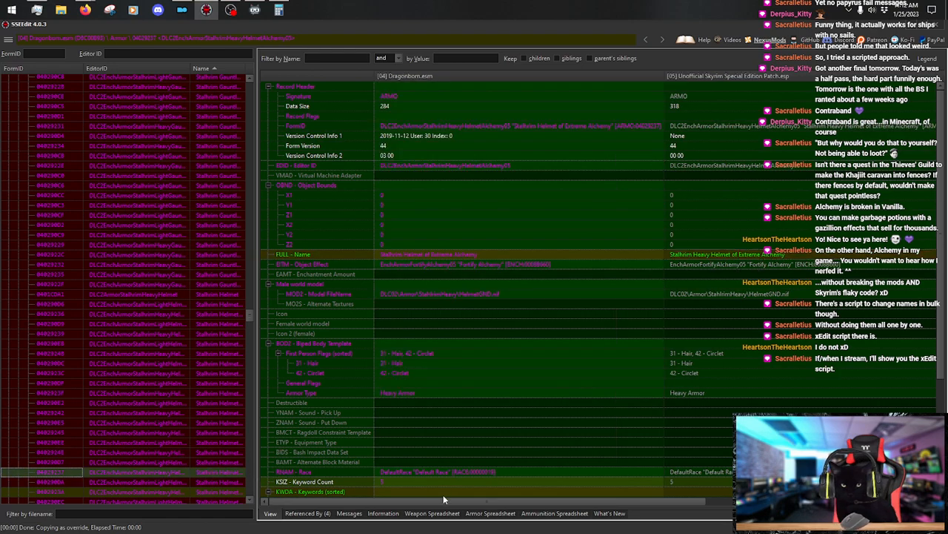
drag(444, 500, 699, 506)
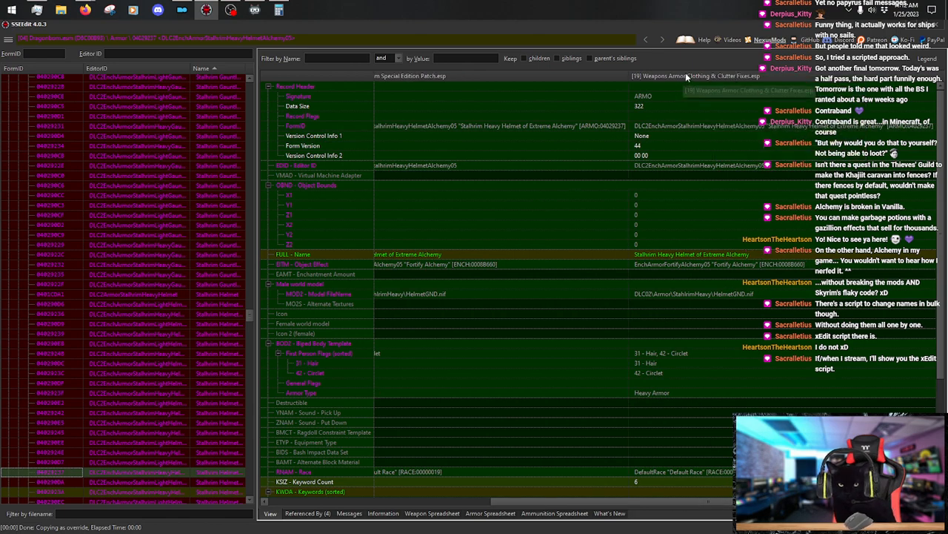
right_click(712, 77)
click(770, 83)
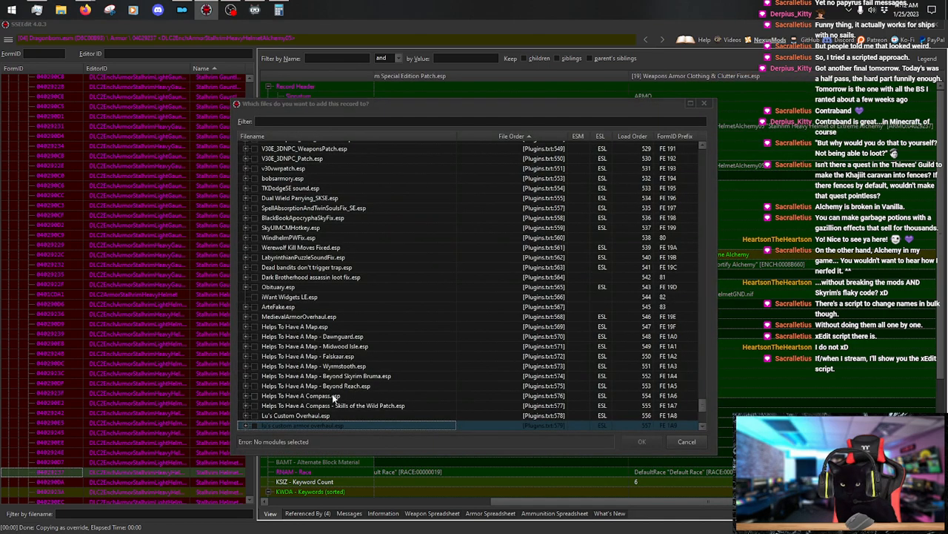
click(254, 426)
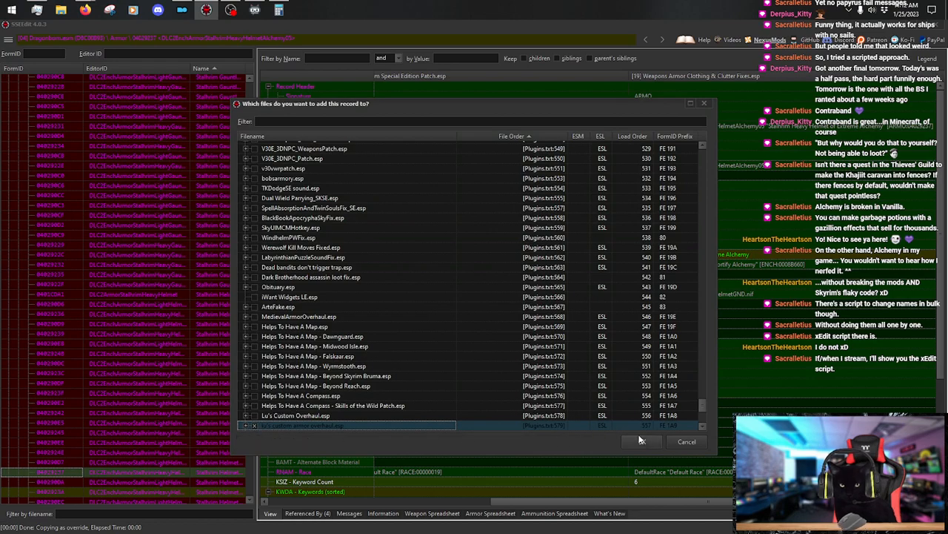
click(642, 441)
Rename the Extreme Alchemy heavy helmet in the custom armor overhaul plugin to "Stalhrim Spangenhelm of Extreme Alchemy".
drag(510, 499, 841, 500)
right_click(698, 254)
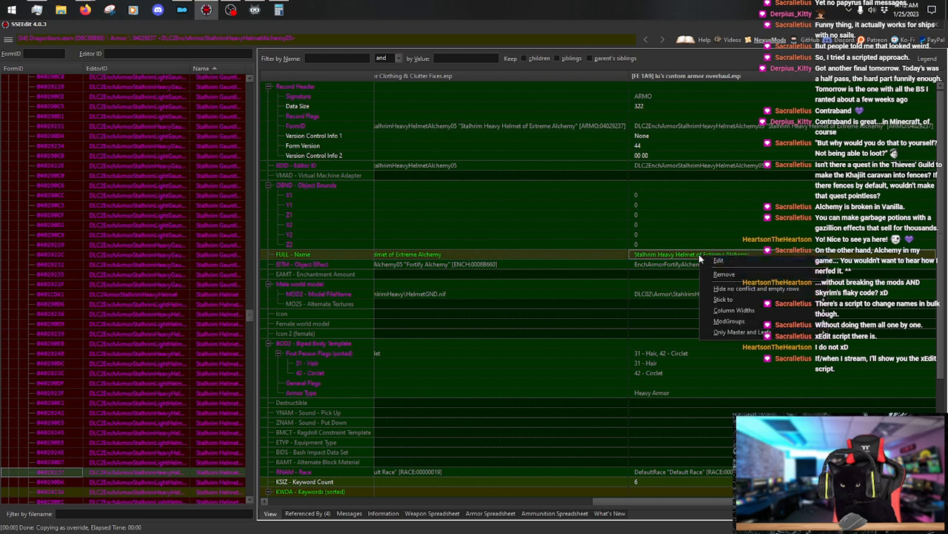
click(716, 261)
key(Home)
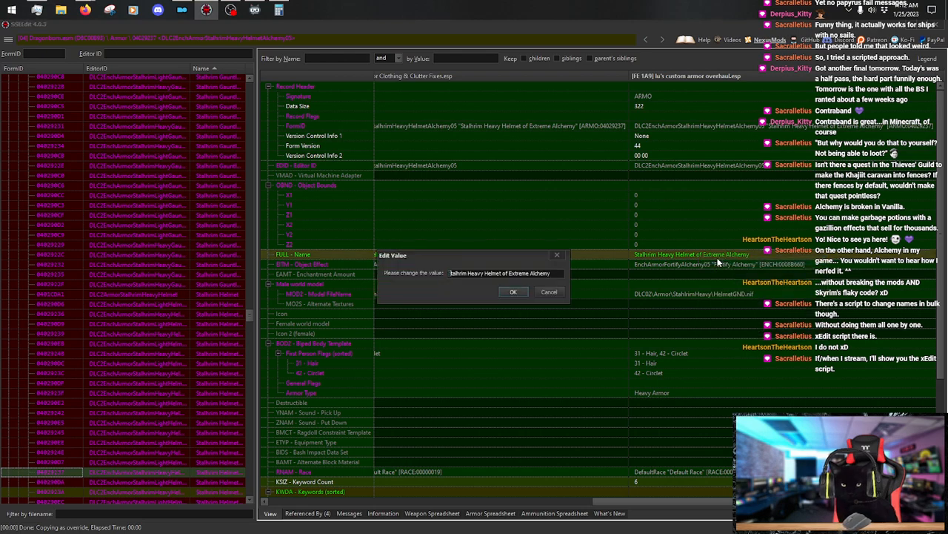
key(shift+Right)
key(shift+Right)
key(shift+Right)
key(shift+Right)
key(shift+Right)
key(shift+Right)
key(shift+Right)
key(shift+Right)
key(shift+Right)
key(shift+Right)
key(shift+Right)
key(shift+Right)
key(shift+Right)
key(shift+Right)
key(shift+Right)
key(shift+Right)
key(shift+Right)
key(shift+Right)
key(shift+Right)
key(shift+Right)
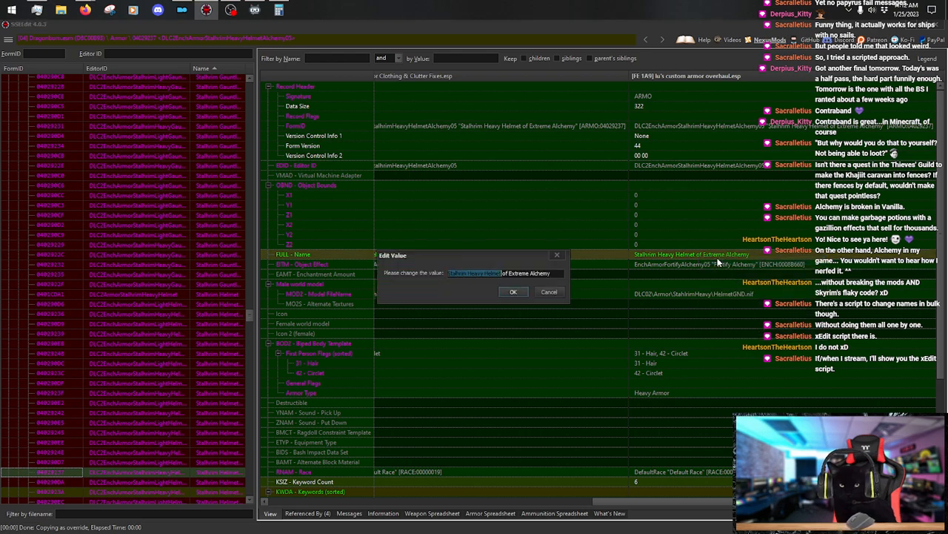
text(Stalhrim Spangenhelm)
key(Return)
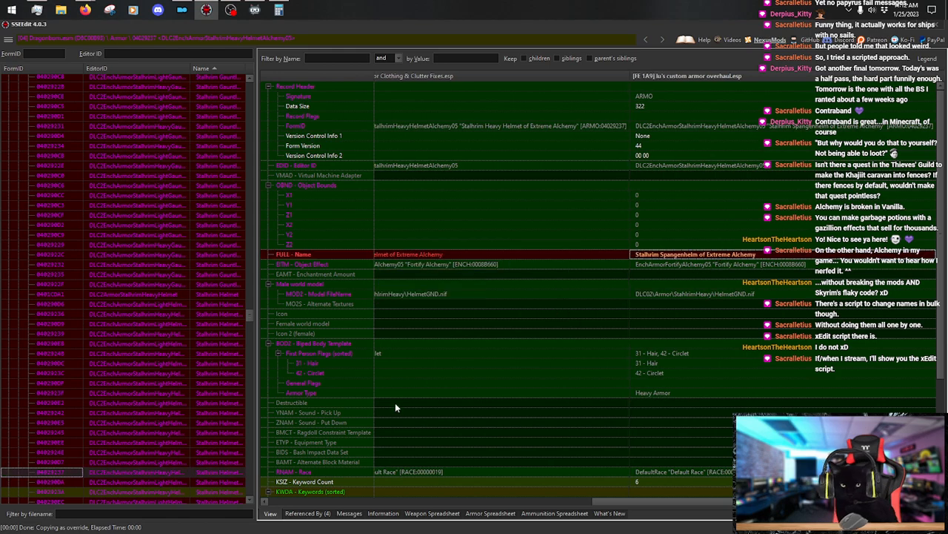
Copy the Clutter Fixes version of the Stalhrim Heavy Helmet of Extreme Alteration as an override into the custom armor overhaul plugin.
click(217, 492)
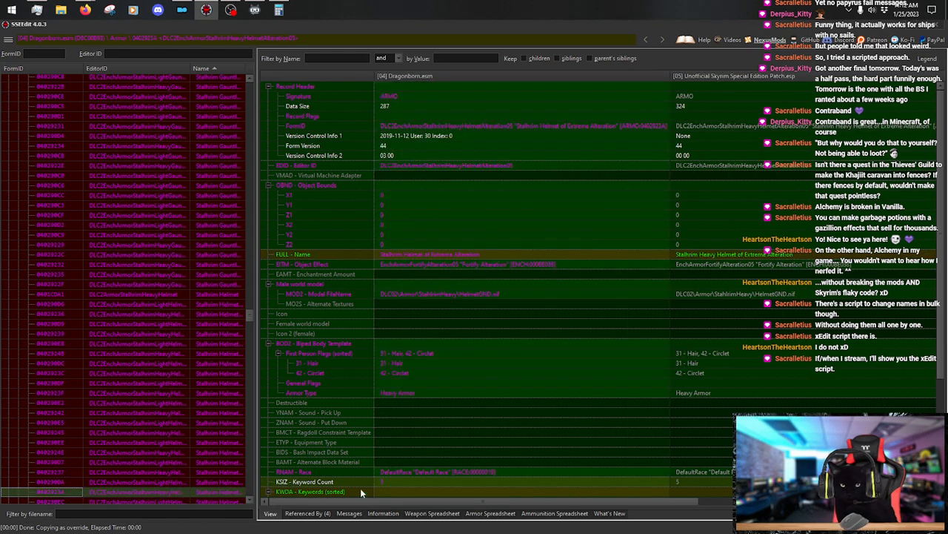
drag(576, 501, 805, 501)
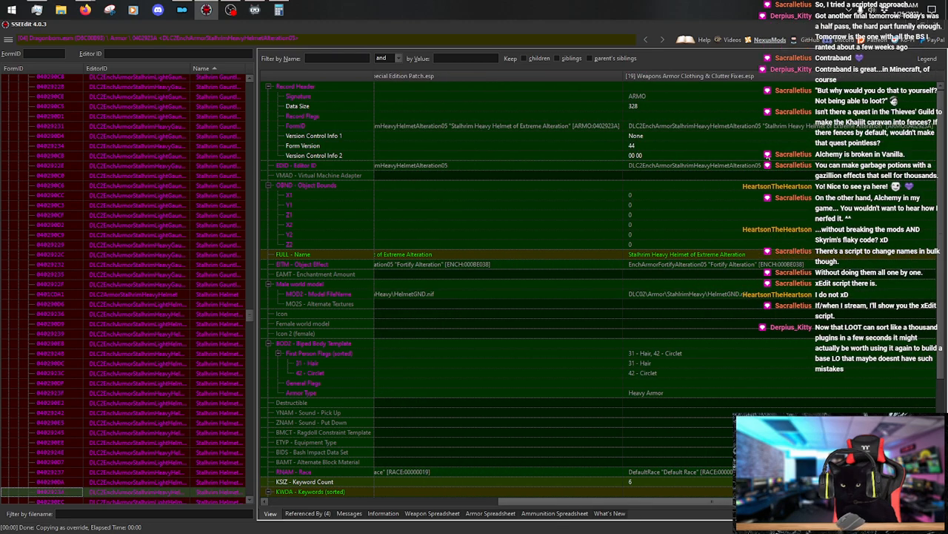
right_click(703, 77)
click(778, 138)
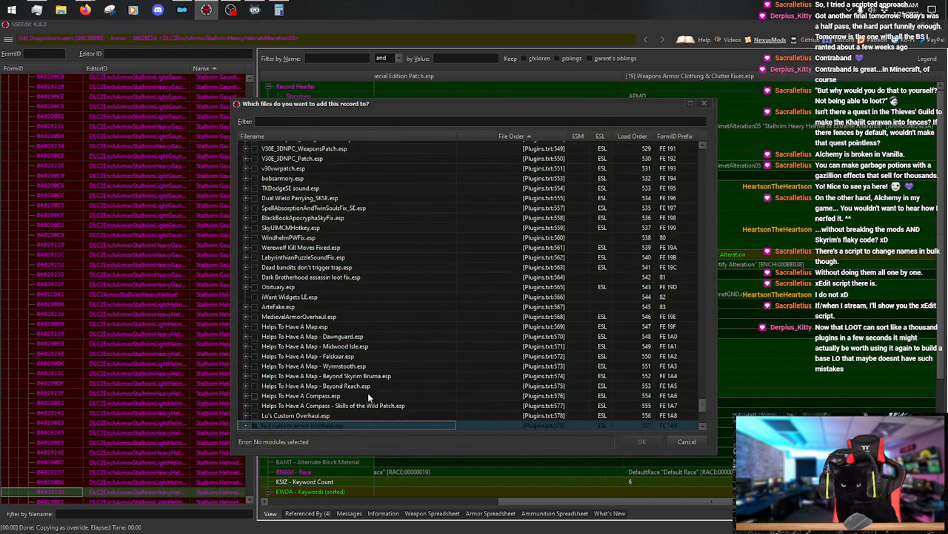
click(376, 425)
click(643, 442)
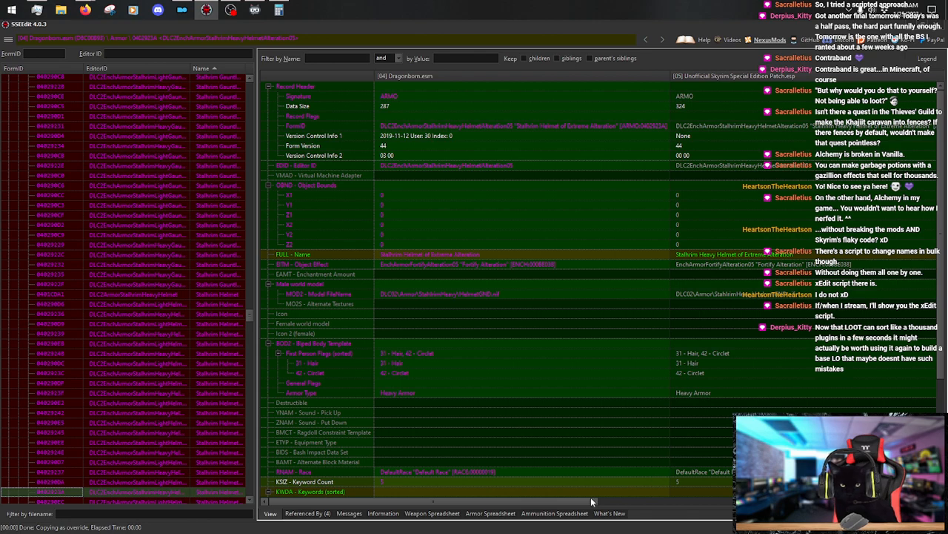
Rename the Extreme Alteration heavy helmet in the custom armor overhaul plugin to "Stalhrim Spangenhelm of Extreme Alteration".
drag(565, 501, 895, 501)
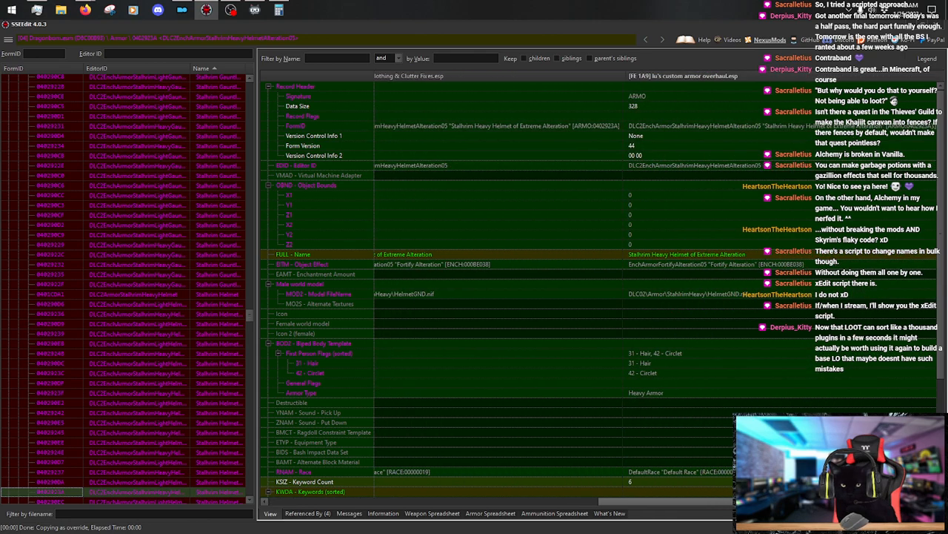
right_click(719, 253)
click(732, 257)
key(Home)
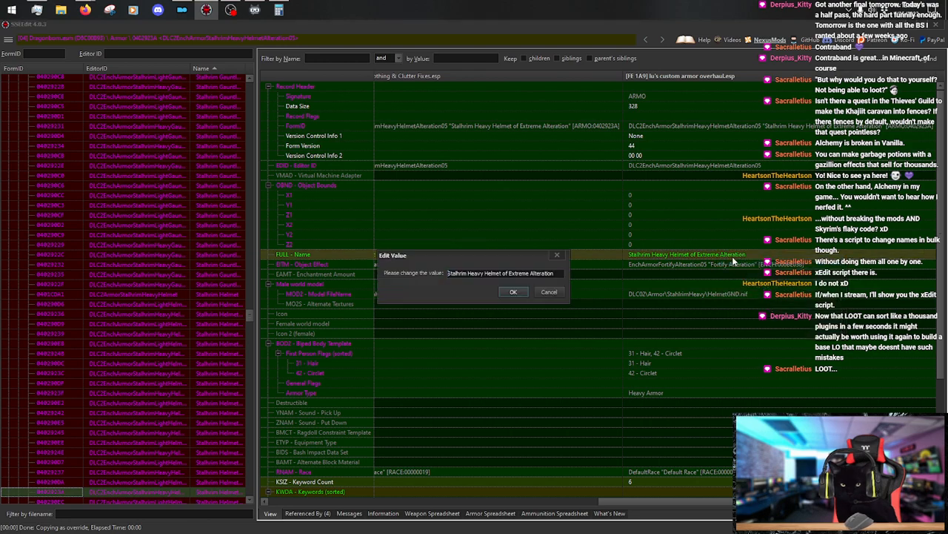
key(shift+Right)
key(shift+Right)
key(shift+Right)
key(shift+Right)
key(shift+Right)
key(shift+Right)
key(shift+Right)
key(shift+Right)
key(shift+Right)
key(shift+Right)
key(shift+Right)
key(shift+Right)
key(shift+Right)
key(shift+Right)
key(shift+Right)
key(shift+Right)
key(shift+Right)
key(shift+Right)
key(shift+Right)
key(shift+Right)
key(shift+Right)
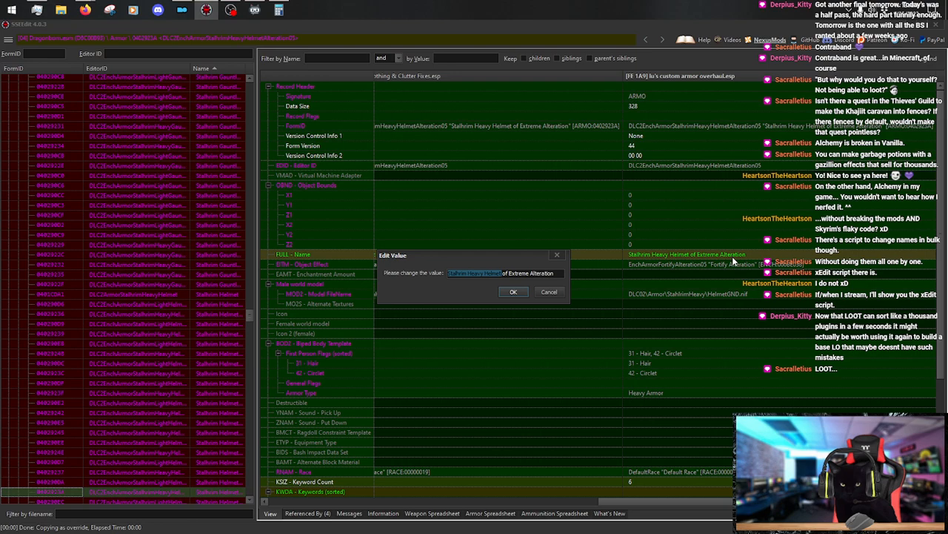
text(Stalhrim Spangenhelm)
key(Return)
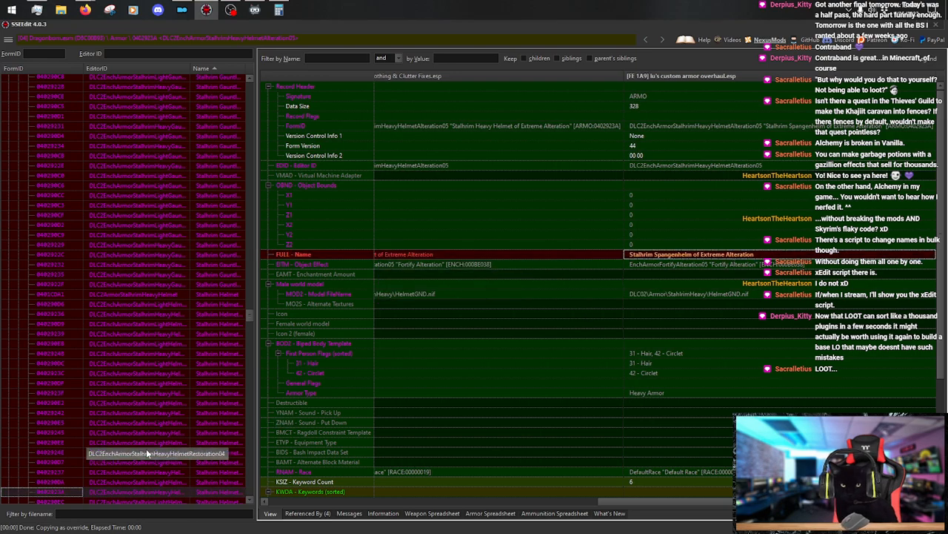
click(172, 502)
scroll(204, 348, down, 6)
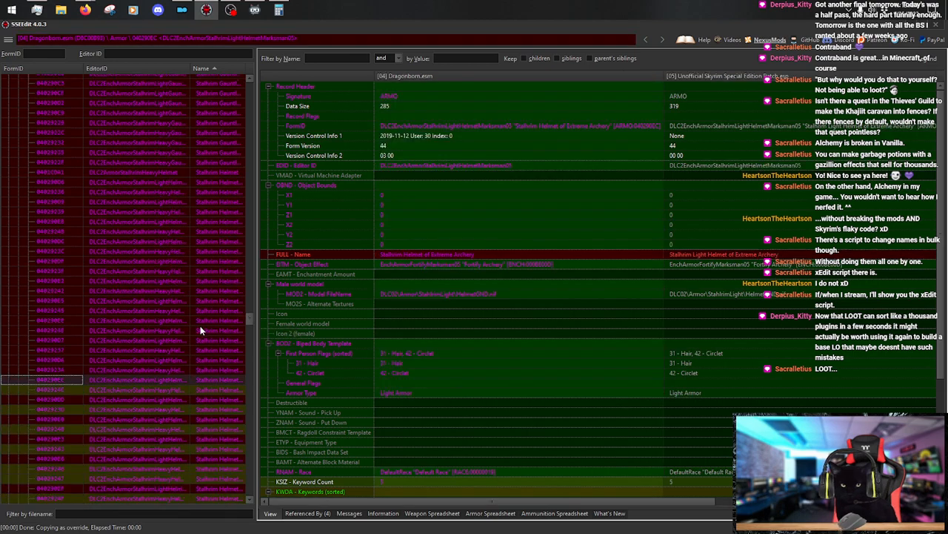
click(174, 332)
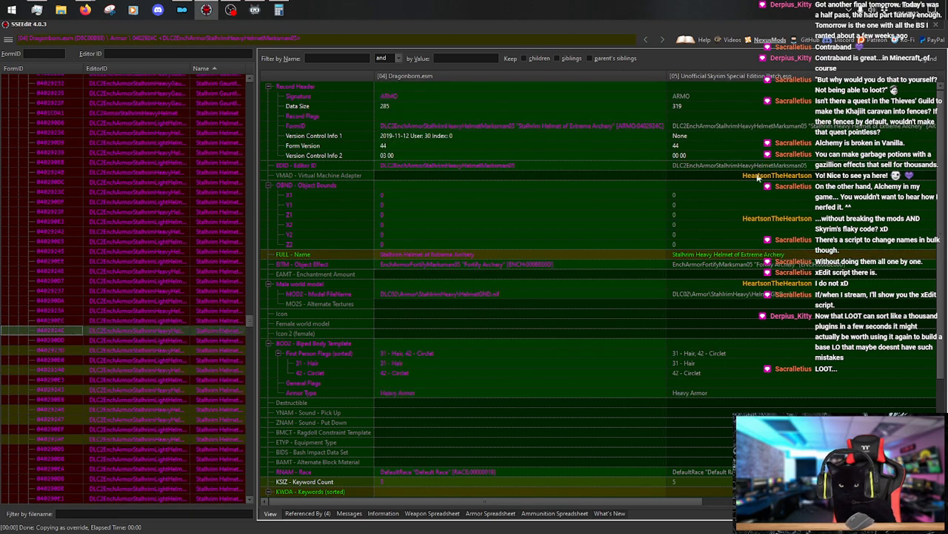
right_click(748, 80)
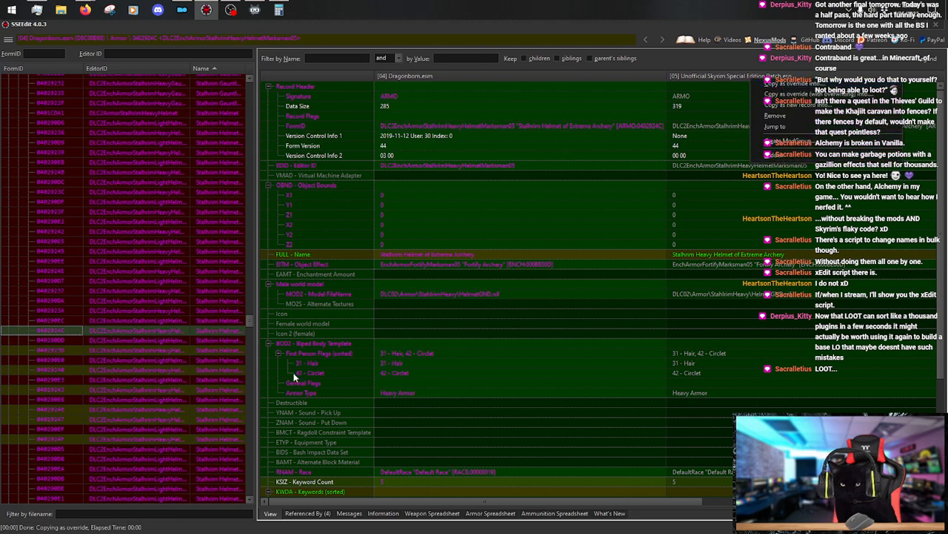
Review the Extreme Alteration heavy helmet's name and keywords in the custom armor overhaul plugin against the other plugins' versions.
click(218, 312)
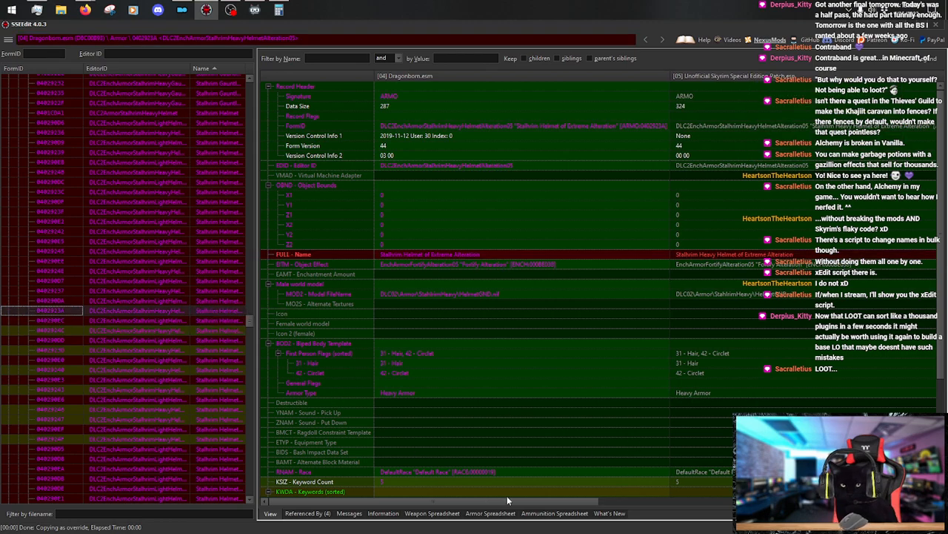
drag(507, 500, 846, 501)
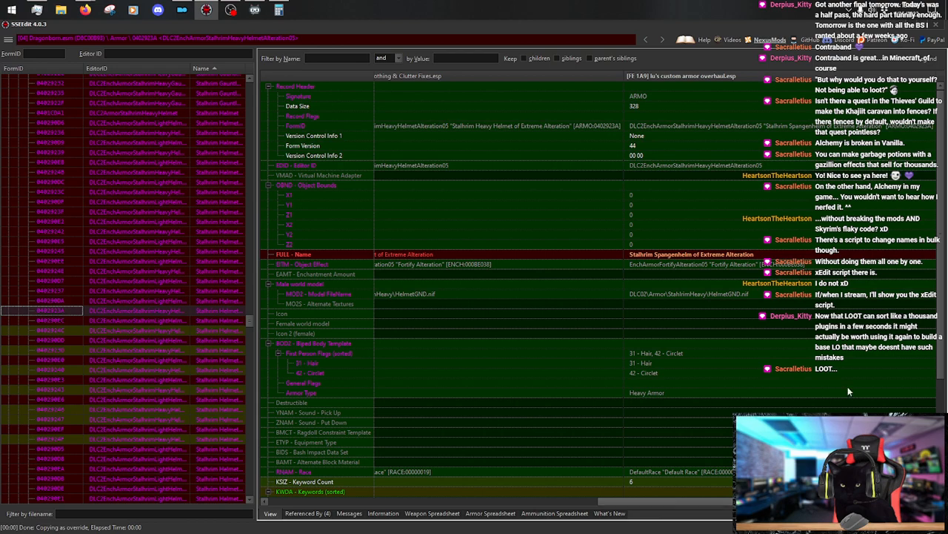
scroll(811, 371, down, 5)
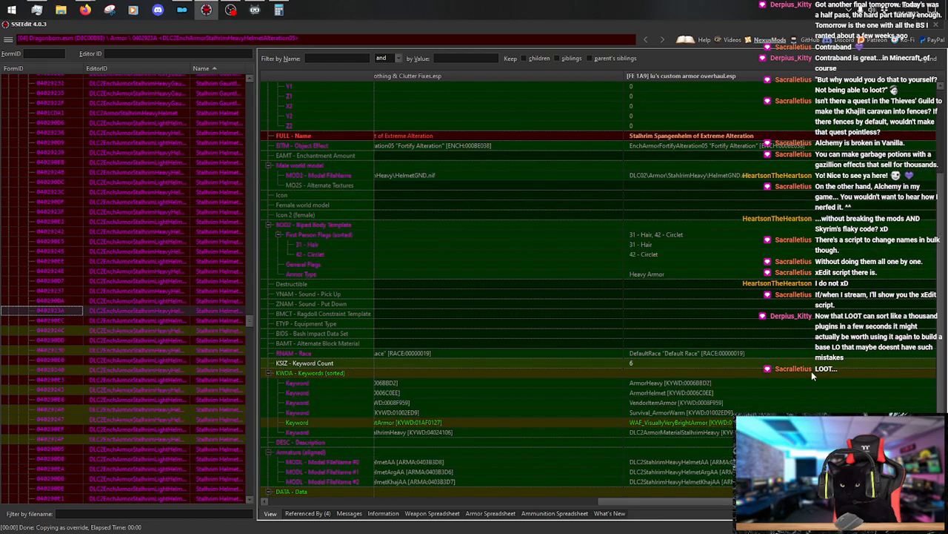
scroll(796, 400, up, 5)
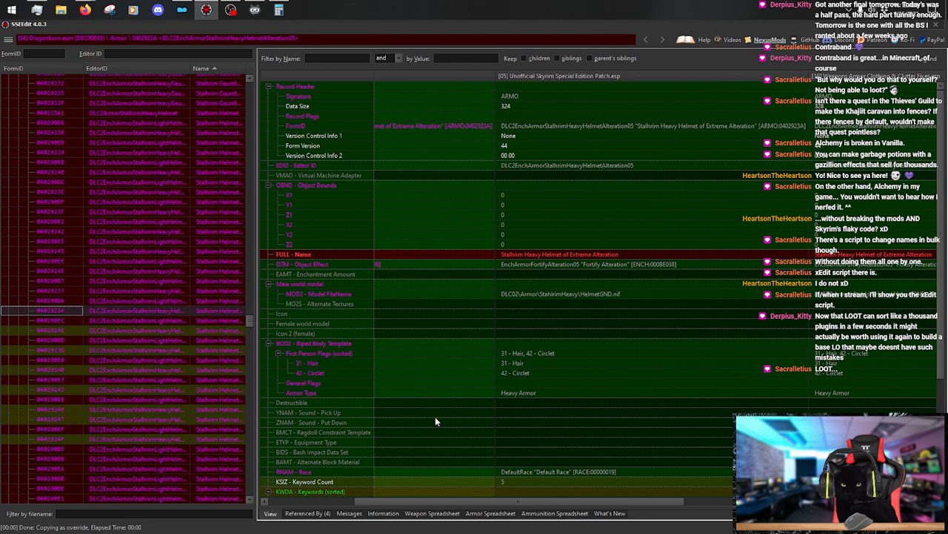
Copy the Clutter Fixes version of the Stalhrim Heavy Helmet of Extreme Archery as an override into the custom armor overhaul plugin.
click(220, 332)
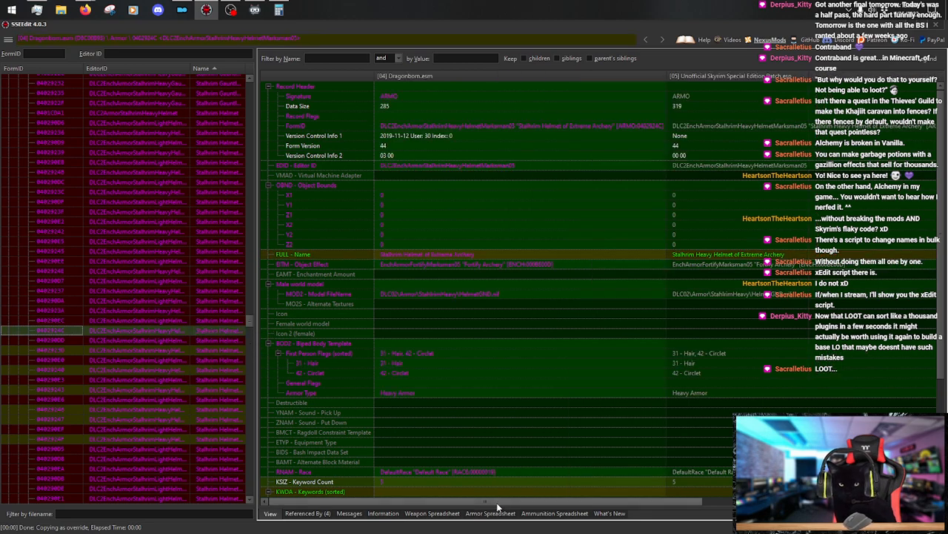
drag(502, 503, 619, 503)
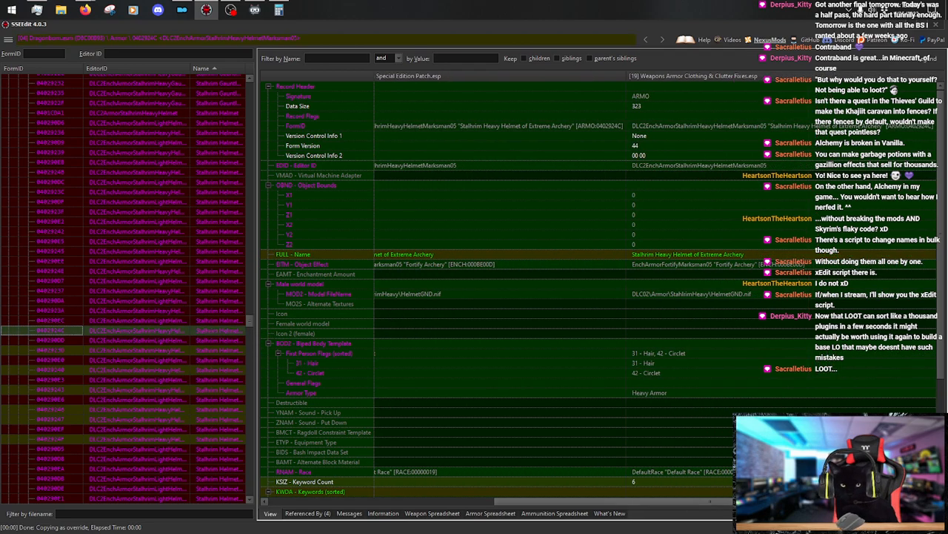
right_click(723, 76)
click(736, 82)
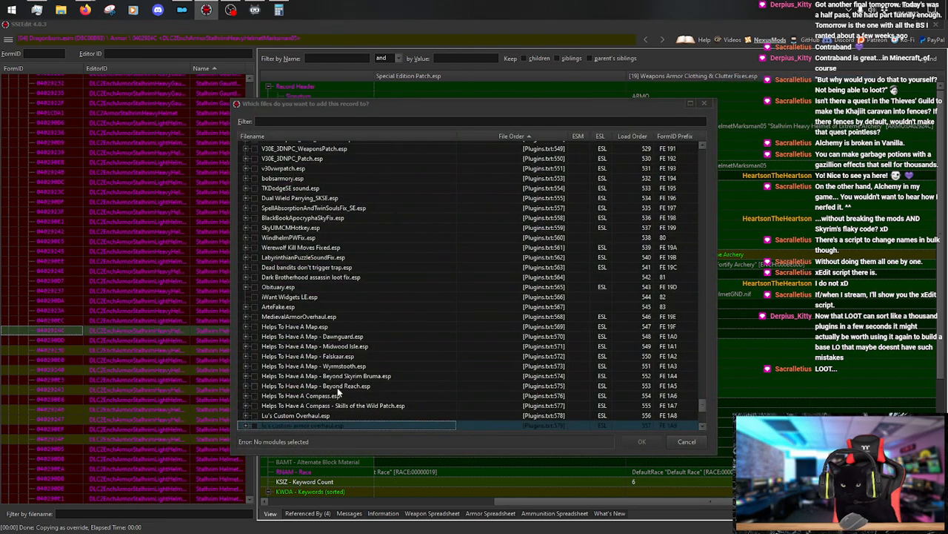
click(256, 425)
click(624, 437)
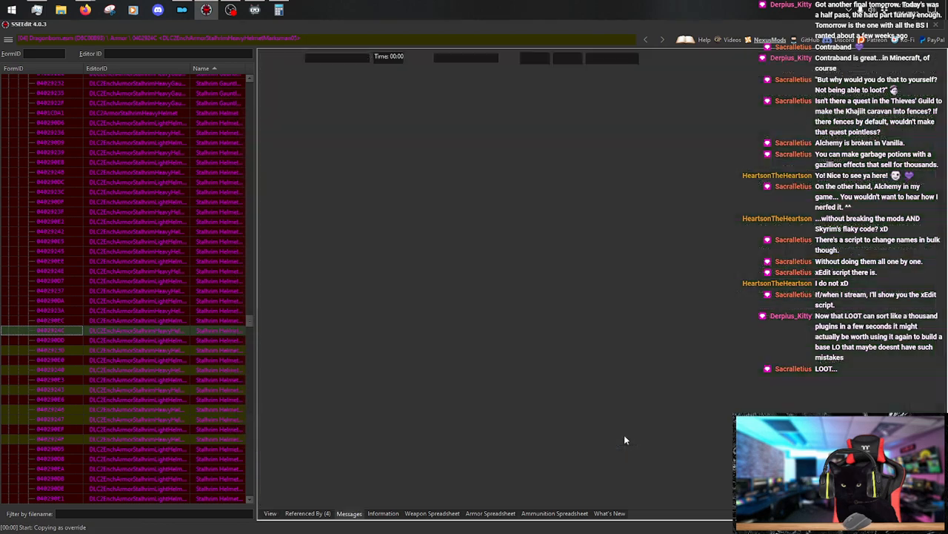
Rename the Extreme Archery heavy helmet in the custom armor overhaul plugin to "Stalhrim Spangenhelm of Extreme Archery".
drag(519, 500, 875, 493)
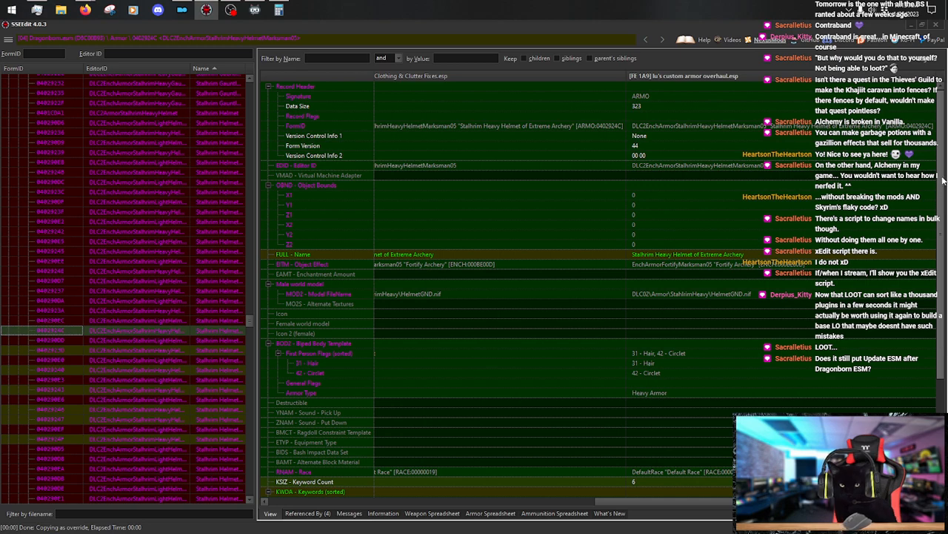
right_click(723, 257)
click(727, 264)
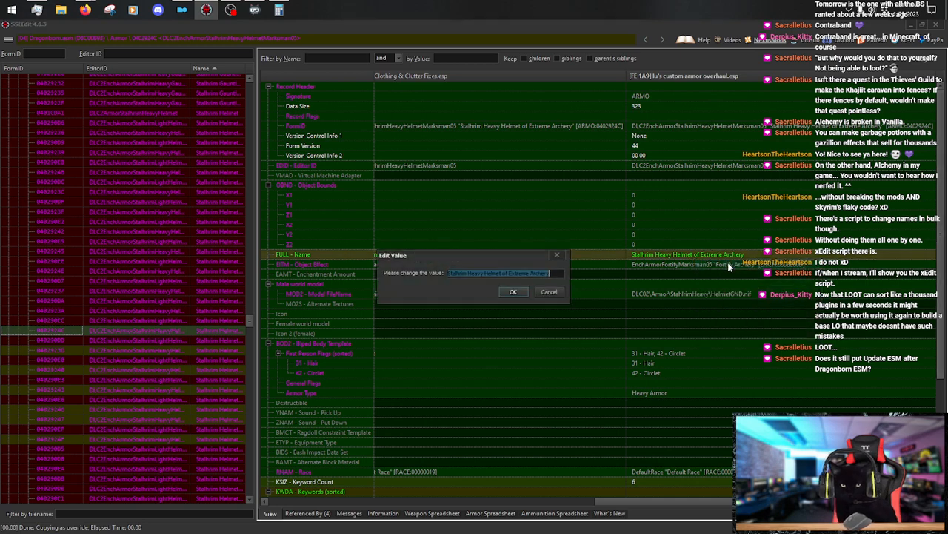
key(Home)
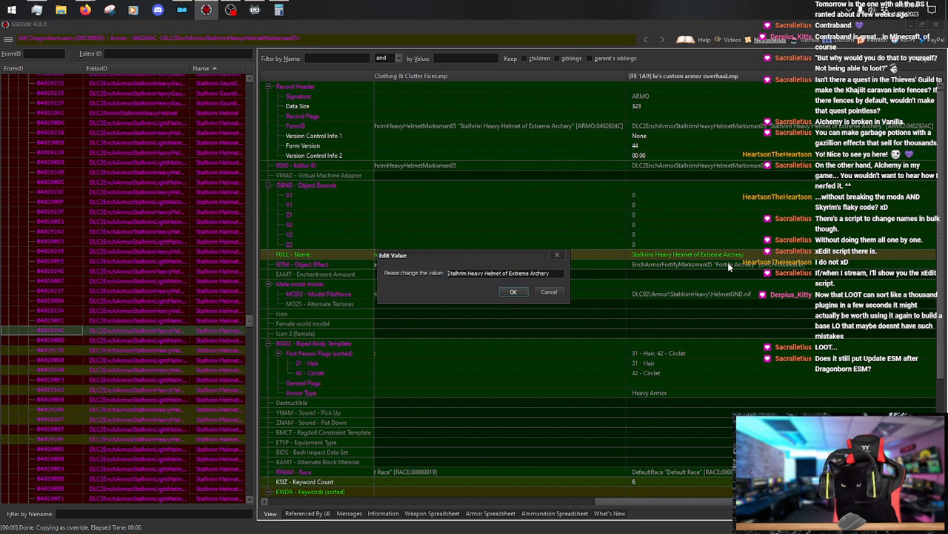
key(shift+Right)
key(shift+Right)
key(shift+Right)
key(shift+Right)
key(shift+Right)
key(shift+Right)
key(shift+Right)
key(shift+Right)
key(shift+Right)
key(shift+Right)
key(shift+Right)
key(shift+Right)
key(shift+Right)
key(shift+Right)
key(shift+Right)
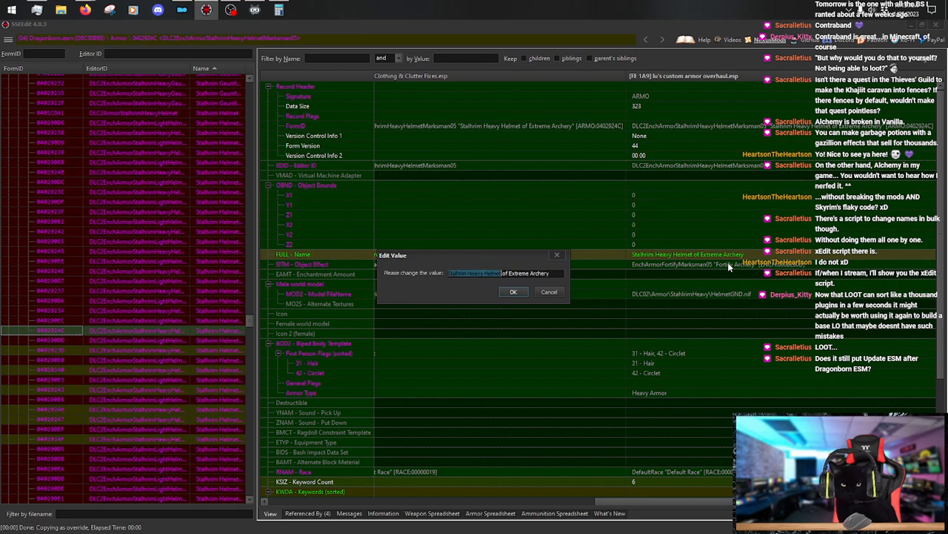
text(Stalhrim Spangenhelm)
key(Return)
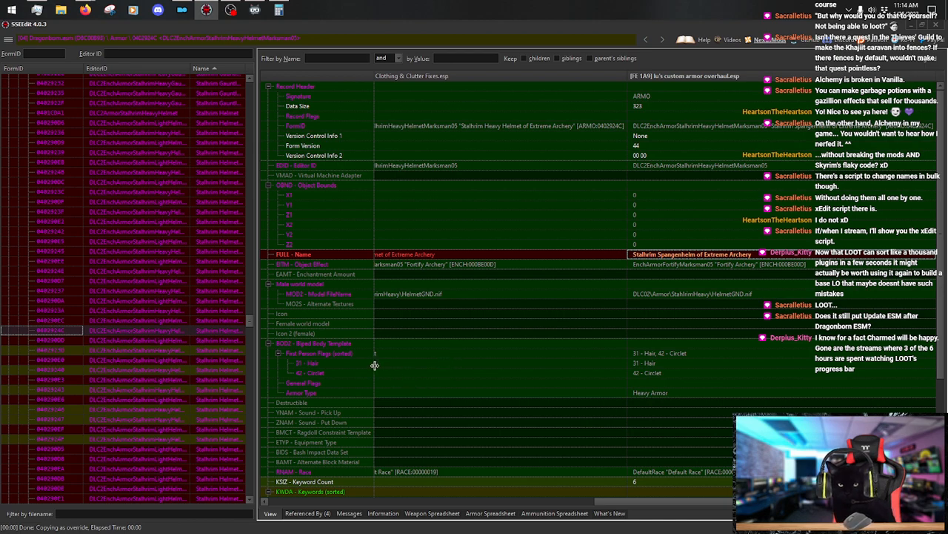
Copy the Clutter Fixes version of the Stalhrim Heavy Helmet of Extreme Conjuring as an override into the custom armor overhaul plugin.
click(184, 349)
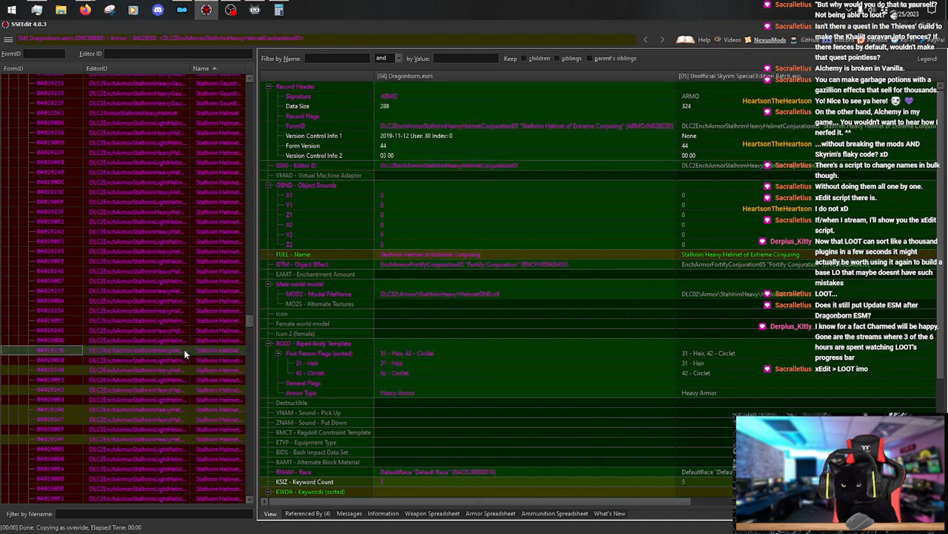
scroll(501, 498, right, 5)
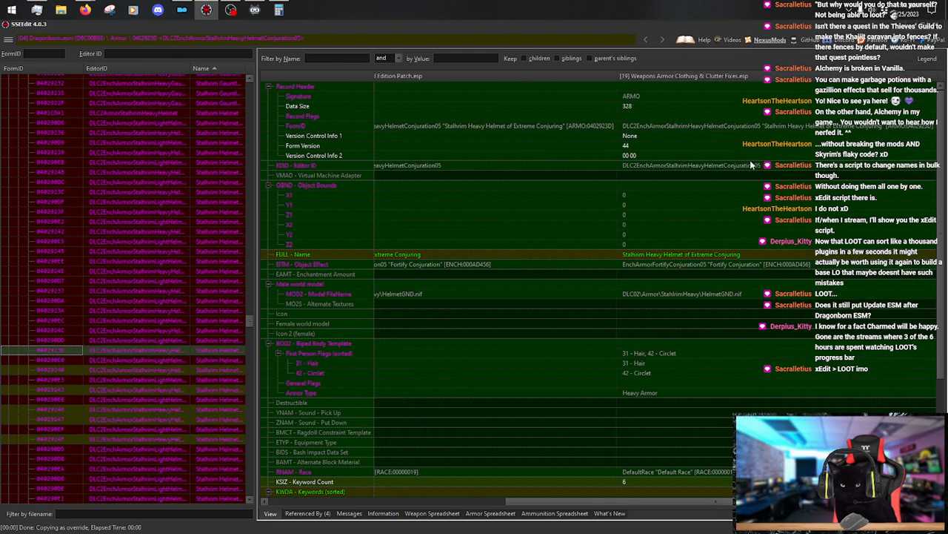
right_click(730, 77)
click(730, 84)
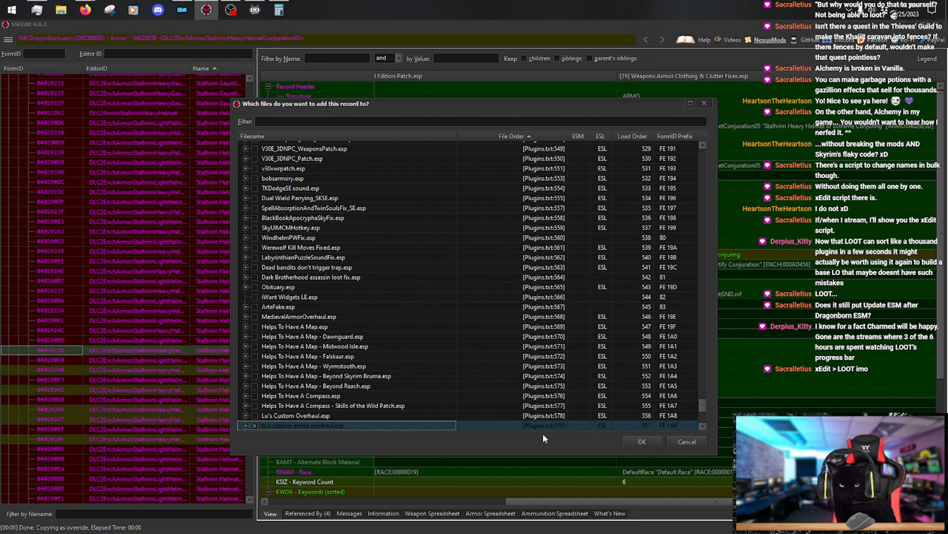
click(641, 441)
Rename the Extreme Conjuring heavy helmet in the custom armor overhaul plugin to "Stalhrim Spangenhelm of Extreme Conjuring".
drag(657, 500, 749, 501)
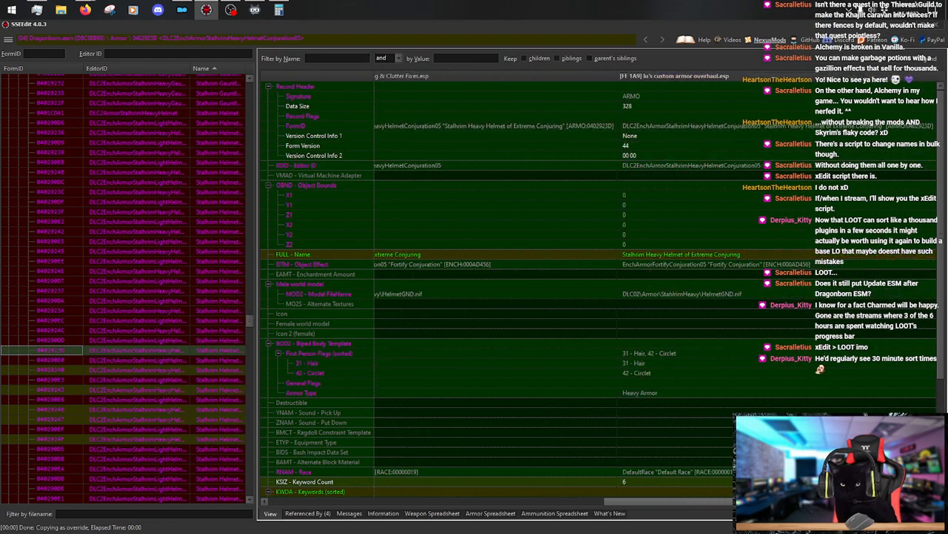
right_click(717, 257)
click(741, 264)
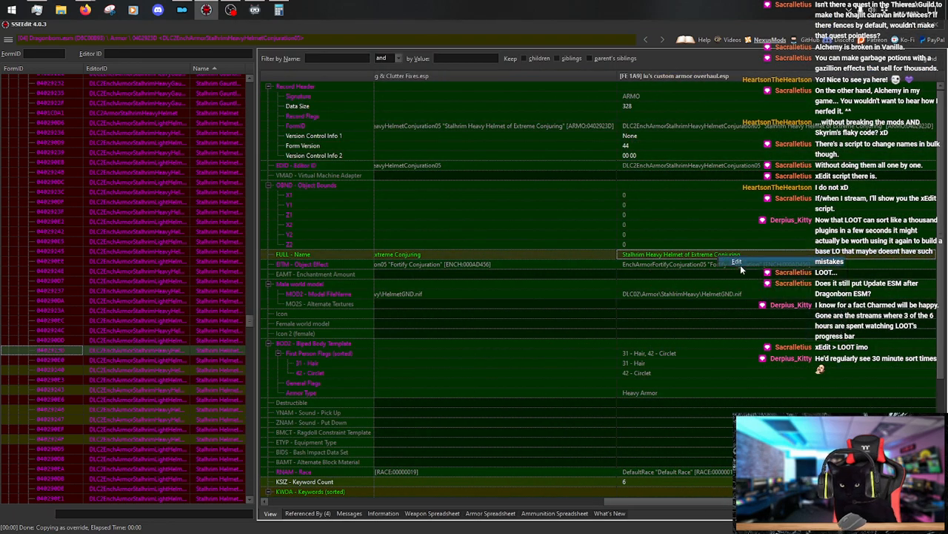
key(Home)
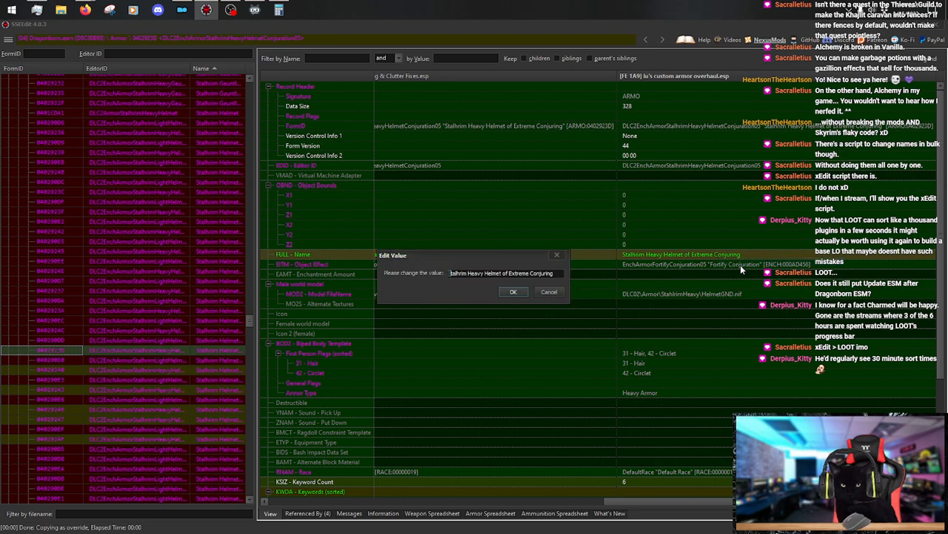
key(shift+Right)
key(shift+Right)
key(shift+Right)
key(shift+Right)
key(shift+Right)
key(shift+Right)
key(shift+Right)
key(shift+Right)
key(shift+Right)
key(shift+Right)
key(shift+Right)
key(shift+Right)
key(shift+Right)
key(shift+Right)
key(shift+Right)
key(shift+Right)
text(Stalhrim Spangenhelm)
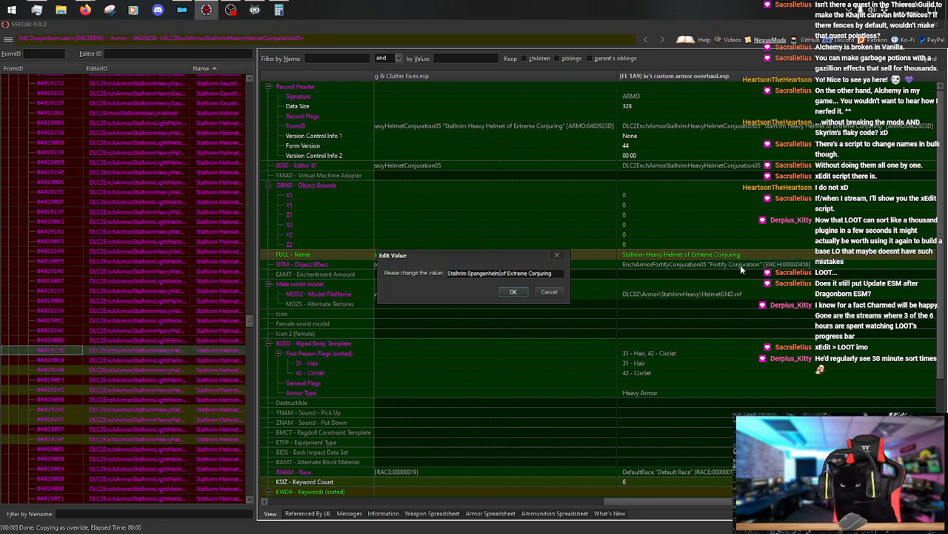
key(Return)
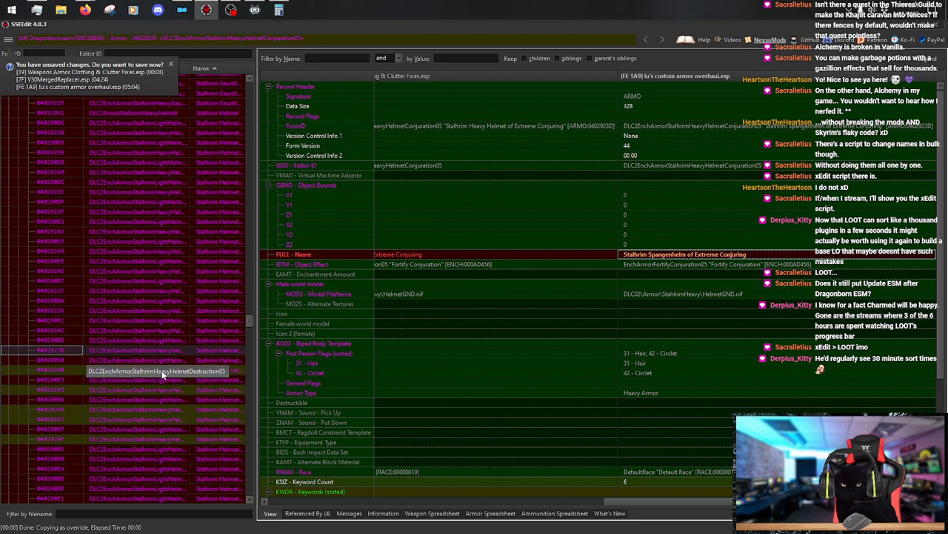
Copy the Clutter Fixes version of the Stalhrim Heavy Helmet of Extreme Destruction as an override into the custom armor overhaul plugin.
click(185, 369)
drag(474, 507, 531, 504)
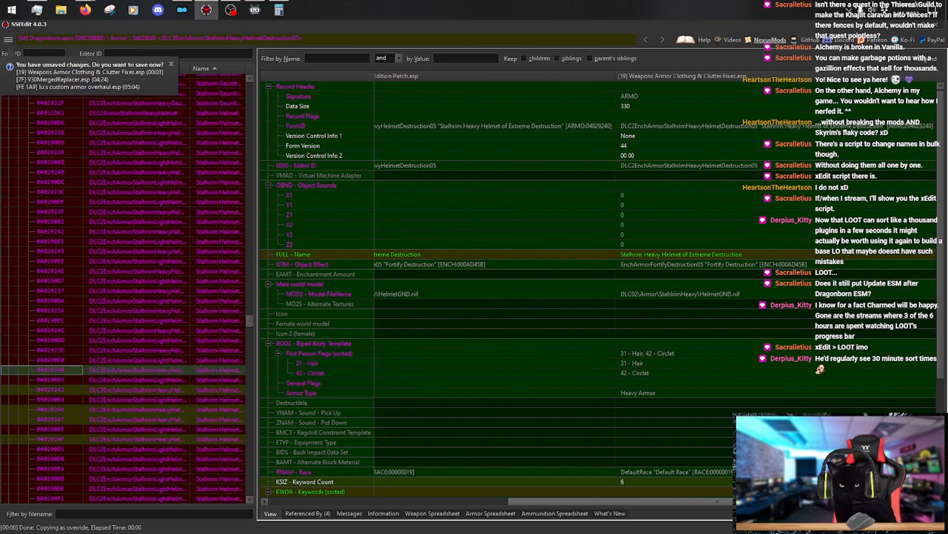
right_click(701, 81)
click(729, 87)
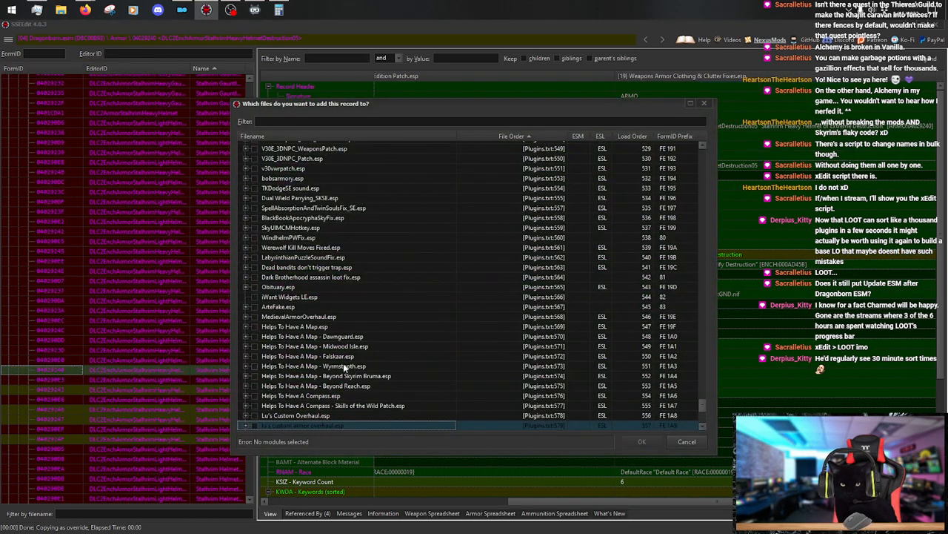
click(256, 426)
click(642, 441)
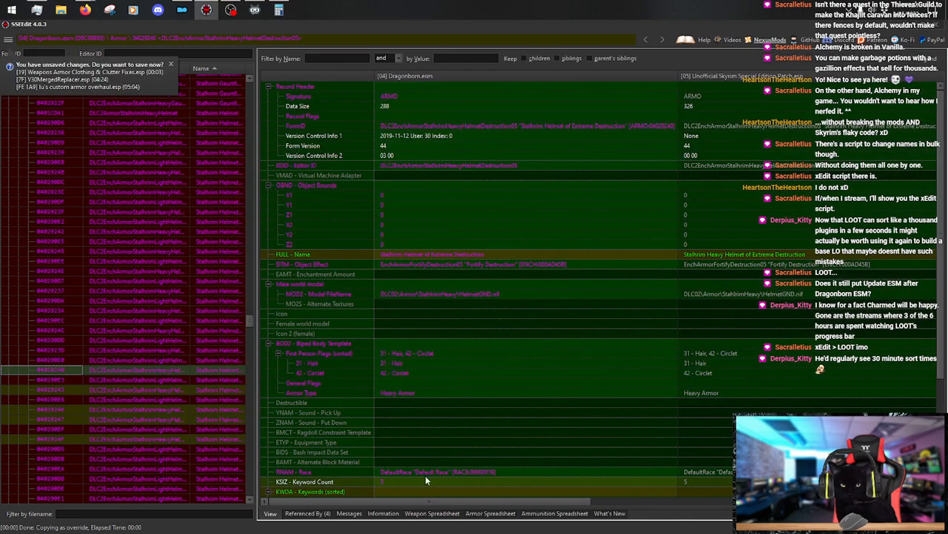
Rename the Extreme Destruction heavy helmet in the custom armor overhaul plugin to "Stalhrim Spangenhelm of Extreme Destruction".
right_click(656, 252)
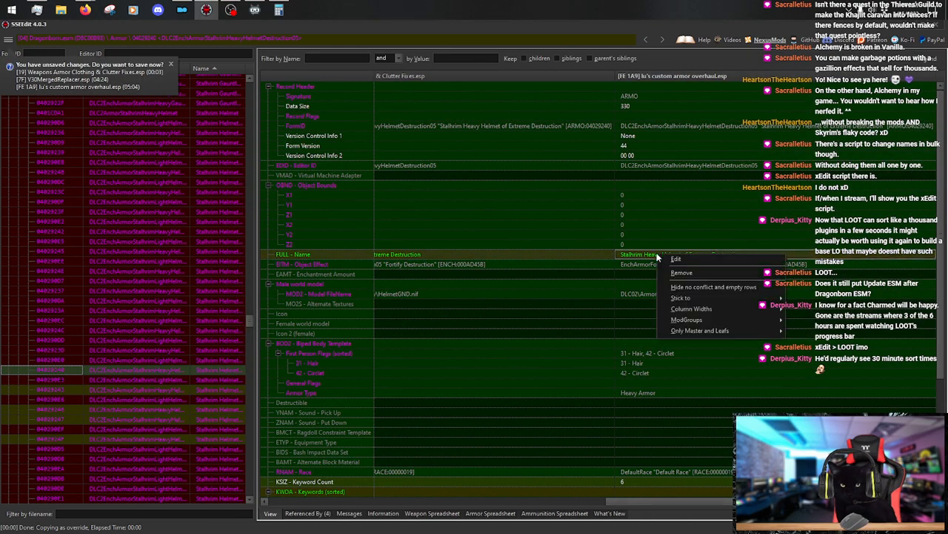
click(684, 259)
key(Home)
key(shift+Right)
key(shift+Right)
key(shift+Right)
key(shift+Right)
key(shift+Right)
key(shift+Right)
key(shift+Right)
key(shift+Right)
key(shift+Right)
key(shift+Right)
key(shift+Right)
key(shift+Right)
key(shift+Right)
key(shift+Right)
key(shift+Right)
key(shift+Right)
key(shift+Right)
key(shift+Right)
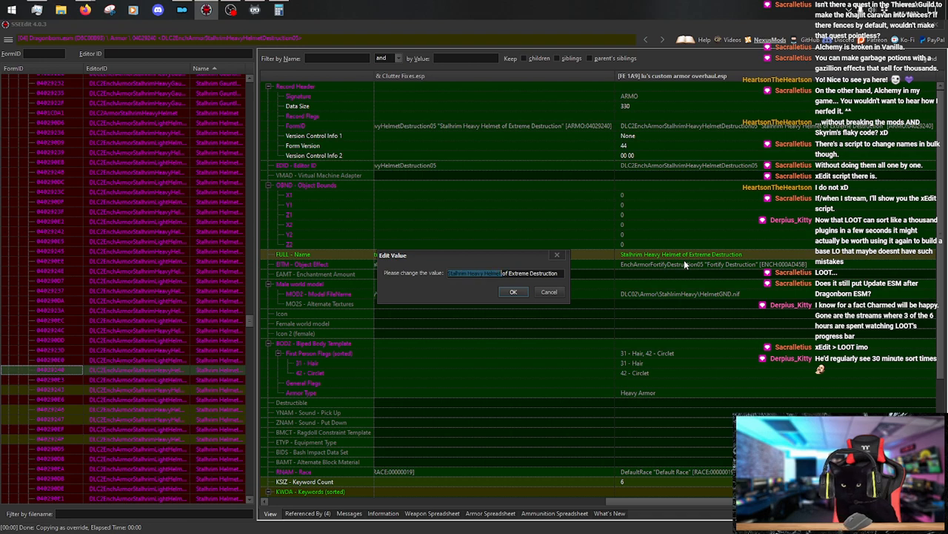
key(shift+Right)
text(Stalhrim Spangenhelm)
key(Return)
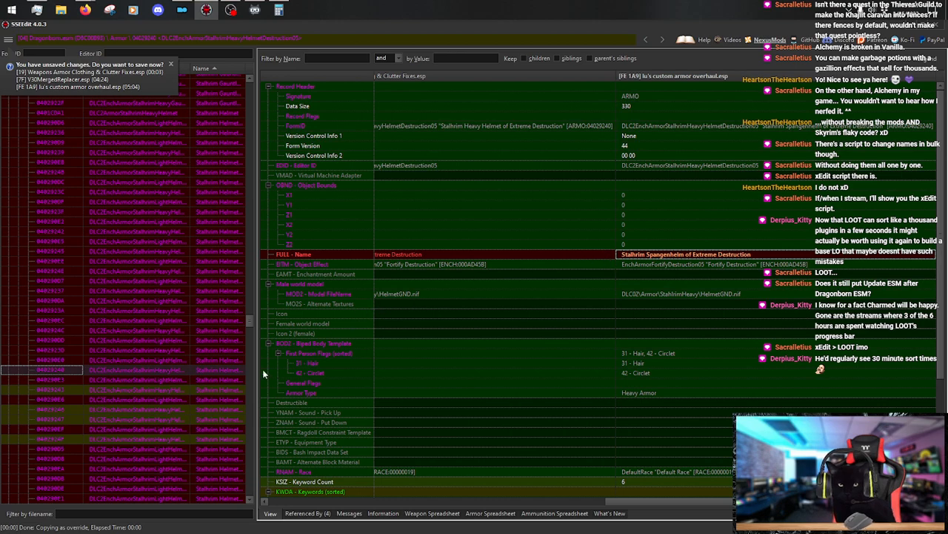
Copy the Clutter Fixes version of the Stalhrim Heavy Helmet of Extreme Illusion as an override into the custom armor overhaul plugin.
click(174, 389)
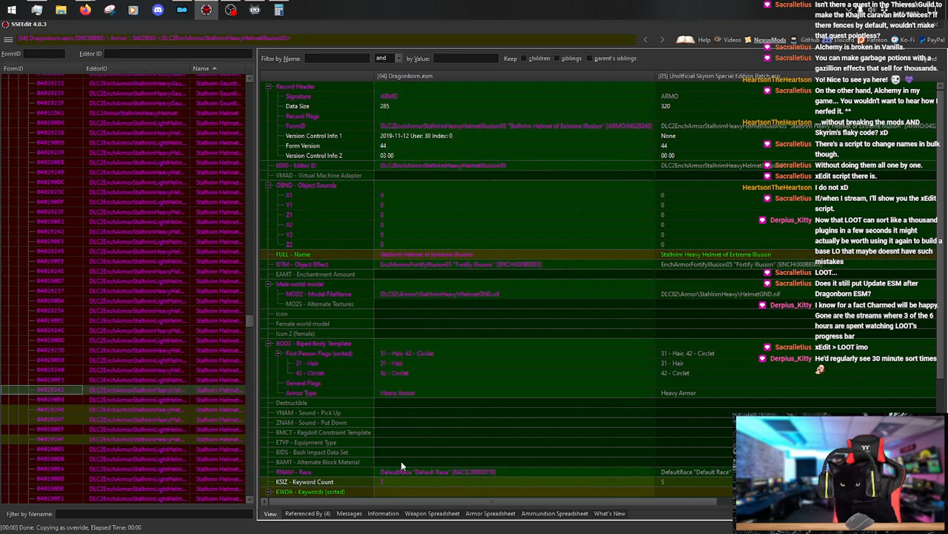
drag(416, 500, 675, 495)
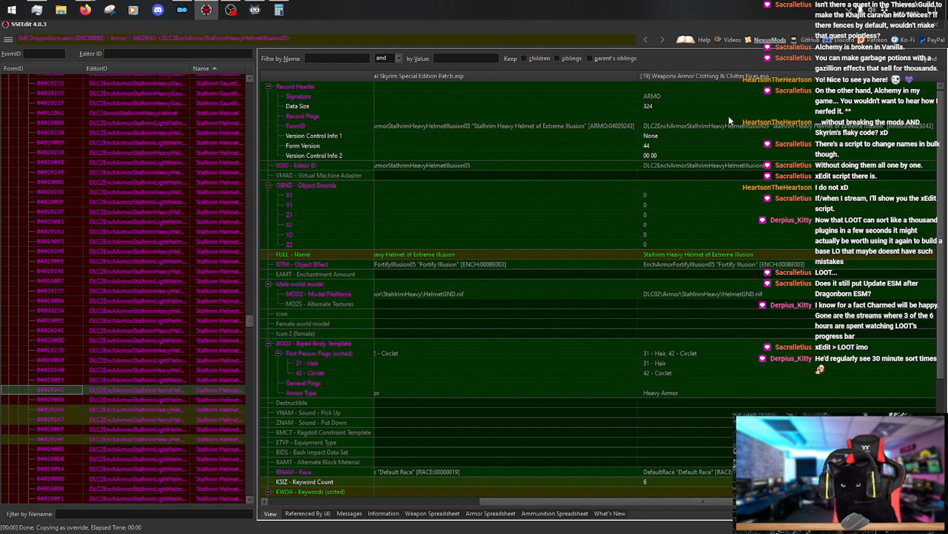
right_click(713, 81)
click(741, 83)
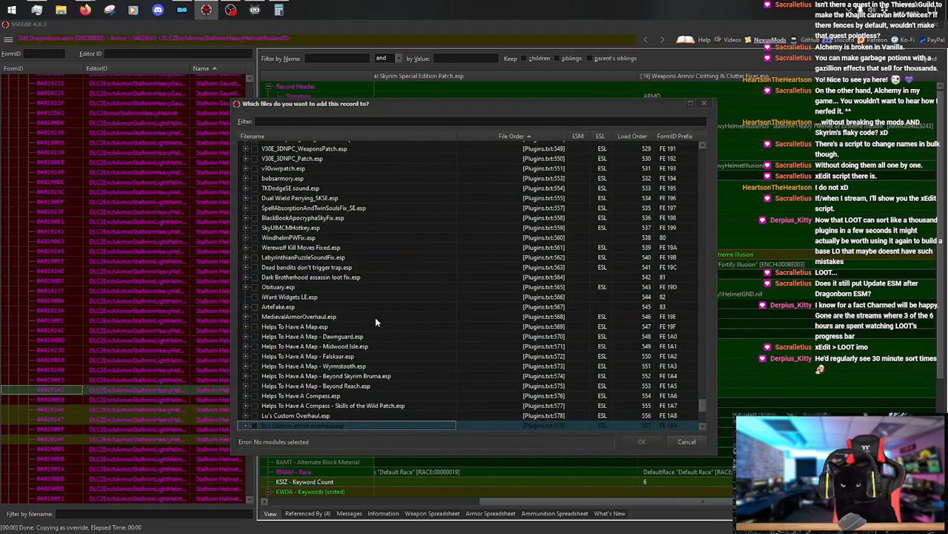
click(256, 428)
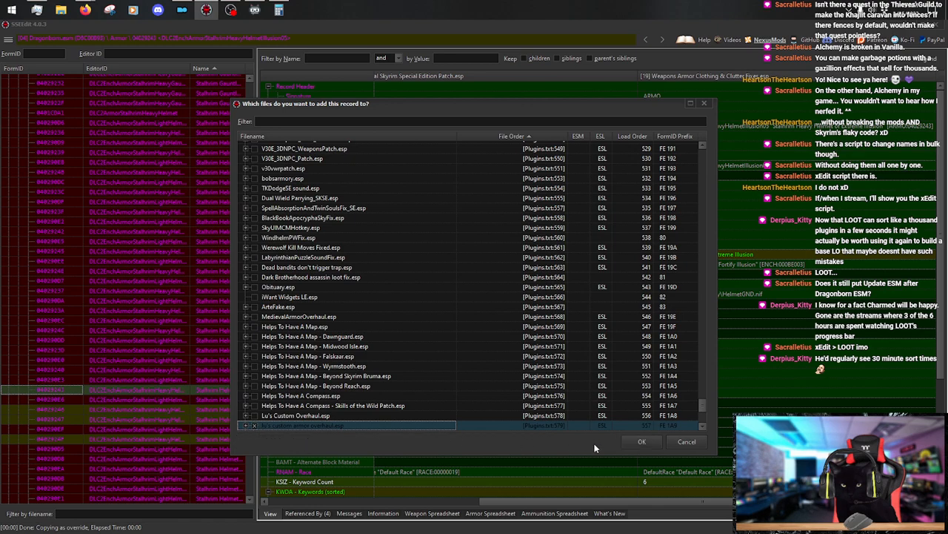
click(653, 443)
Rename the Extreme Illusion heavy helmet in the custom armor overhaul plugin to "Stalhrim Spangenhelm of Extreme Illusion".
drag(474, 504, 711, 500)
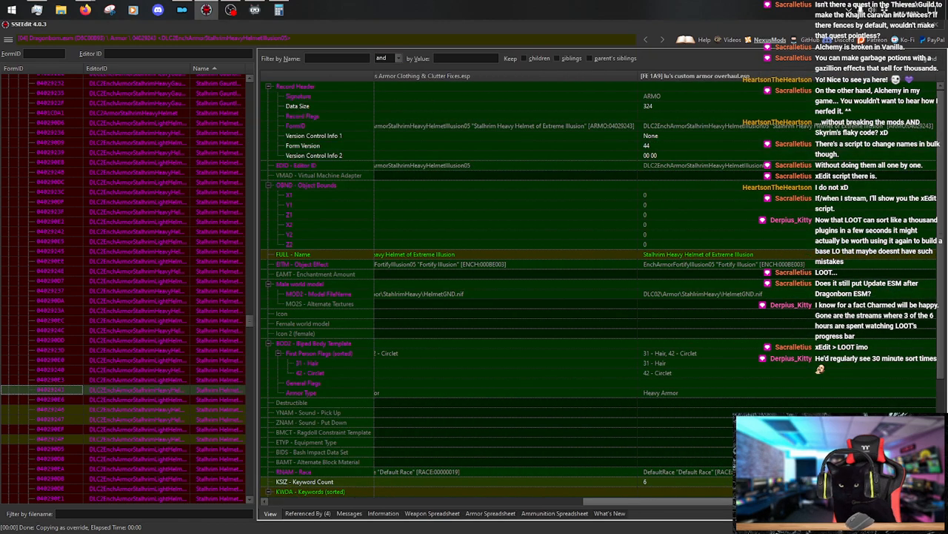
right_click(731, 257)
click(744, 264)
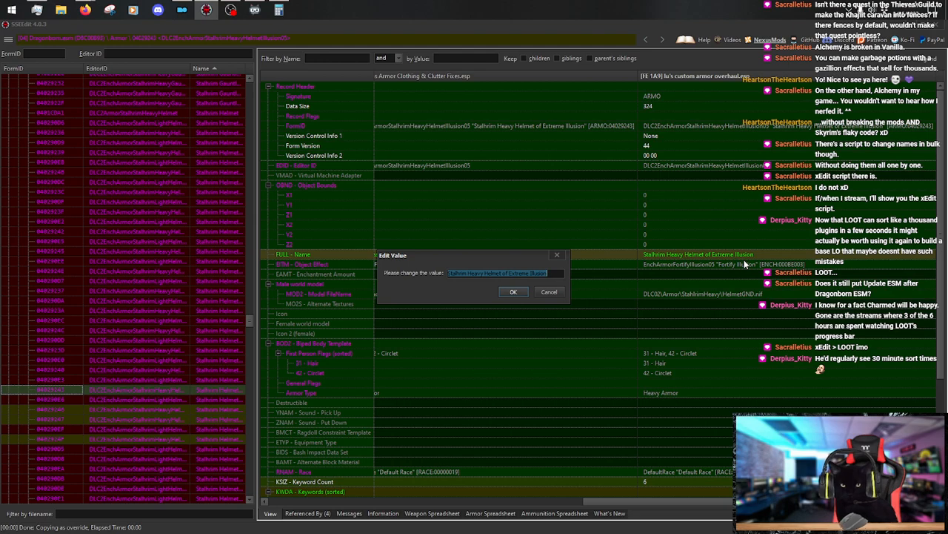
key(Home)
key(shift+Right)
key(shift+Right)
key(shift+Right)
key(shift+Right)
key(shift+Right)
key(shift+Right)
key(shift+Right)
key(shift+Right)
key(shift+Right)
key(shift+Right)
key(shift+Right)
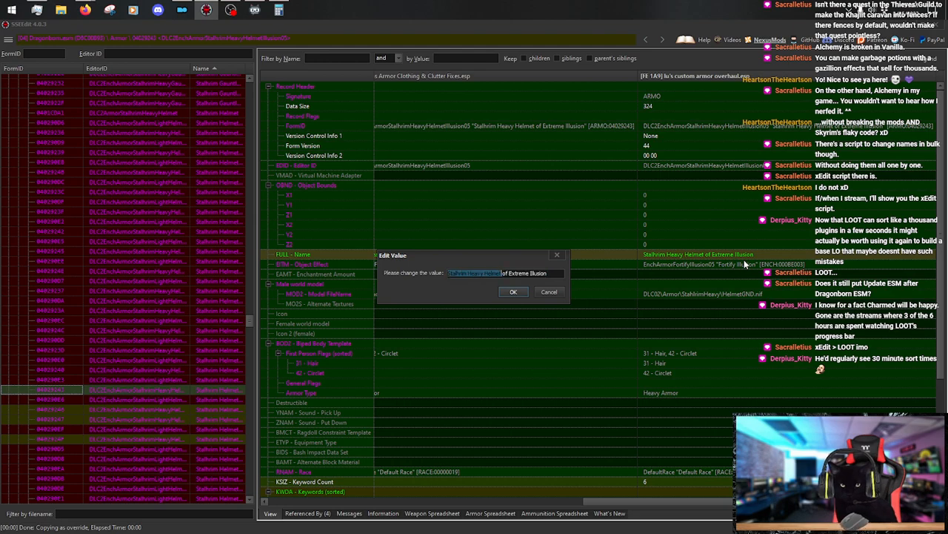
text(Stalhrim Spangenhelm)
key(Return)
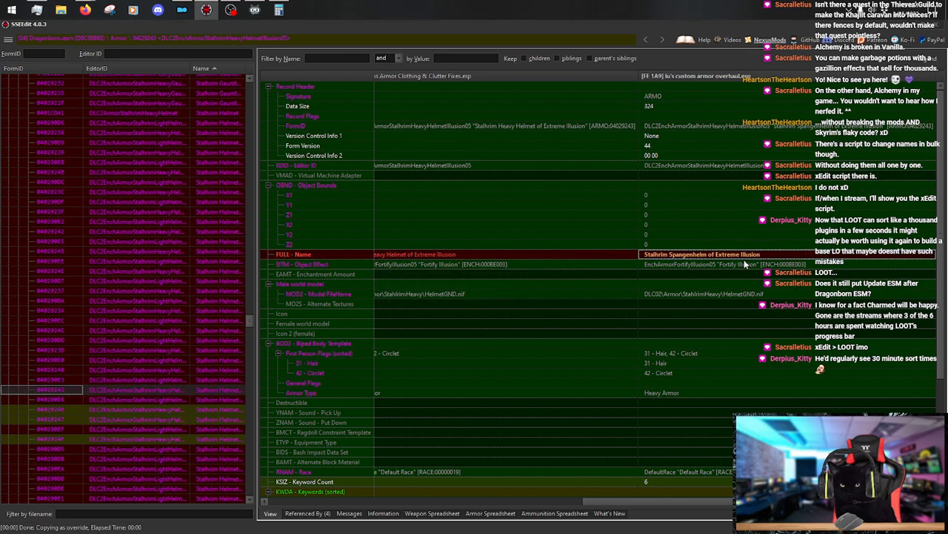
Copy the Clutter Fixes version of the Stalhrim Heavy Helmet of Extreme Magicka as an override into the custom armor overhaul plugin.
click(203, 410)
drag(667, 501, 678, 507)
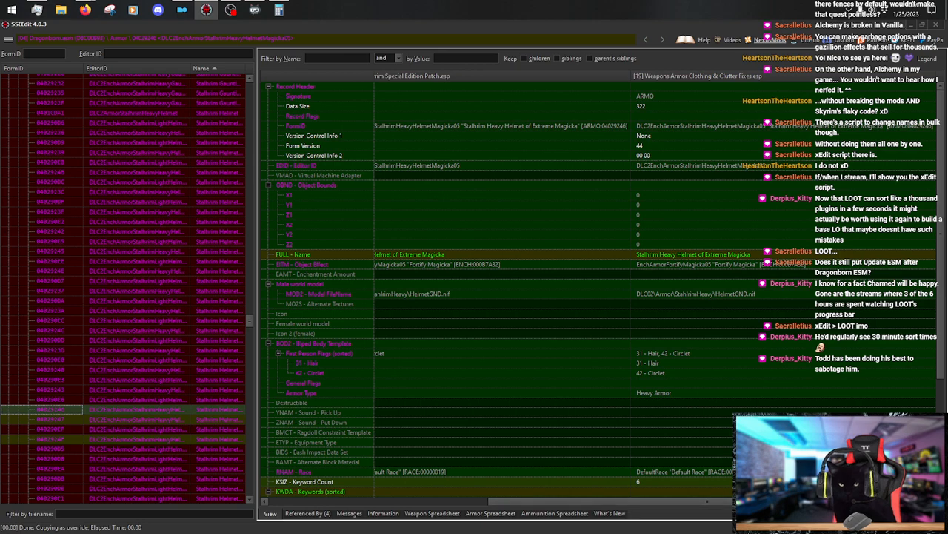
right_click(703, 80)
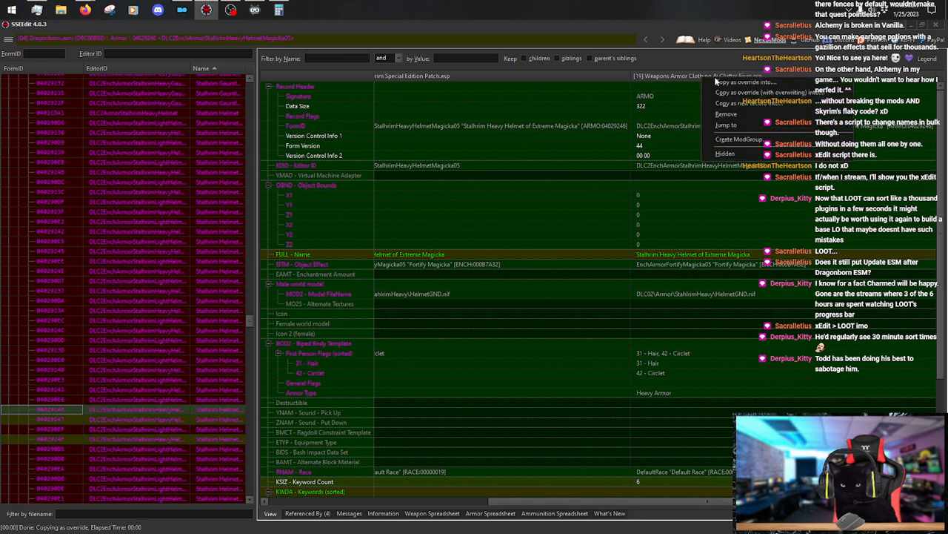
click(700, 93)
click(255, 425)
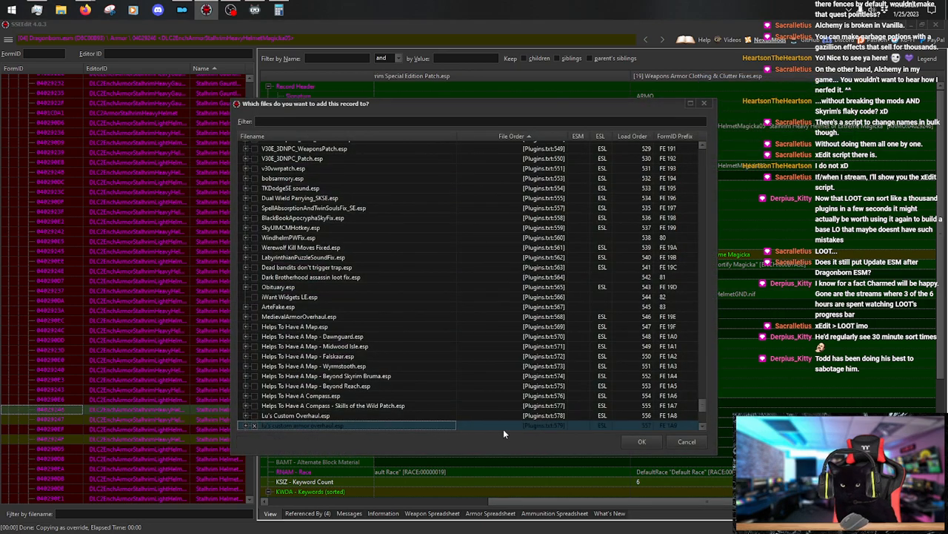
click(642, 441)
Rename the Extreme Magicka heavy helmet in the custom armor overhaul plugin to "Stalhrim Spangenhelm of Extreme Magicka".
drag(440, 497, 637, 498)
click(716, 256)
double_click(720, 256)
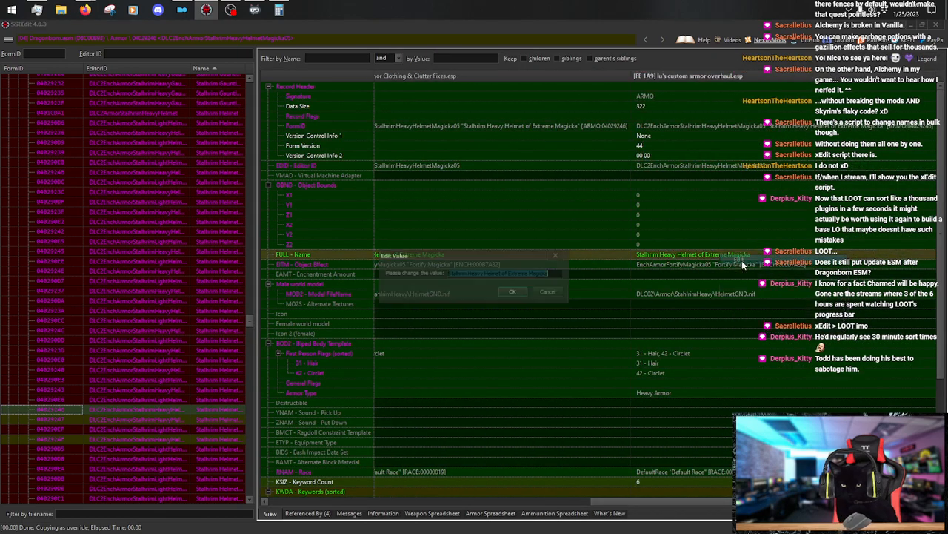
key(shift+Right)
key(shift+Right)
key(shift+Right)
key(shift+Right)
key(shift+Right)
key(shift+Right)
key(shift+Right)
key(shift+Right)
key(shift+Right)
key(shift+Right)
key(shift+Right)
key(shift+Right)
key(shift+Right)
key(shift+Right)
key(shift+Right)
key(shift+Right)
key(shift+Right)
key(shift+Right)
key(shift+Right)
key(shift+Right)
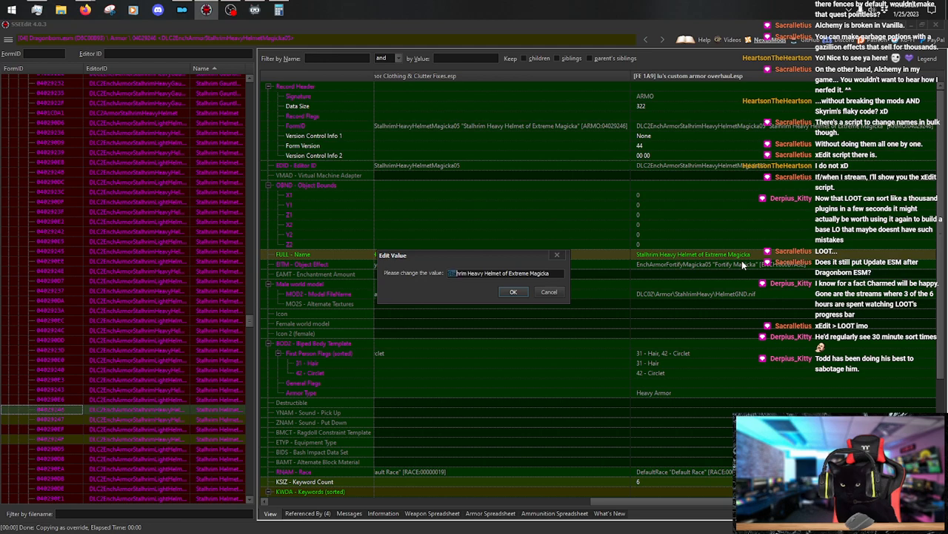
text(Stalhrim Spangenhelm)
key(Return)
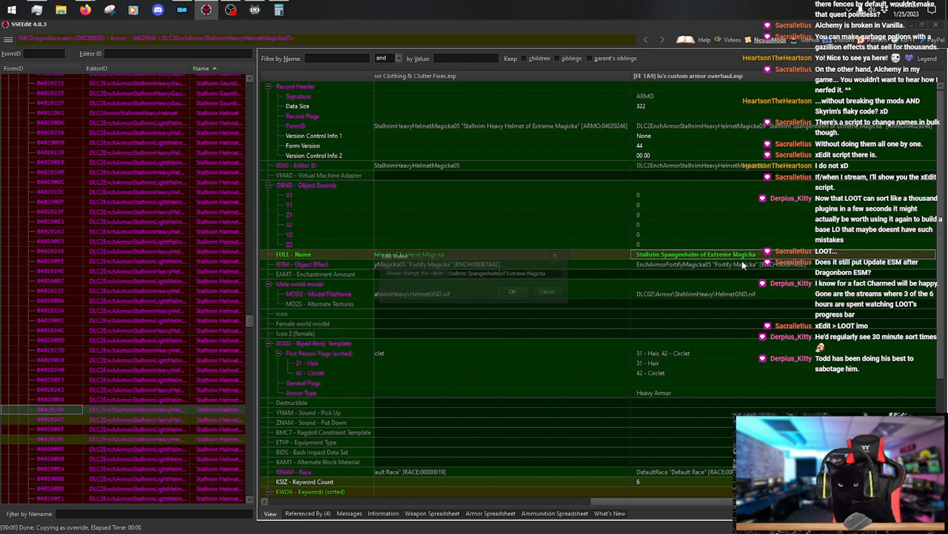
Copy the Clutter Fixes version of the Stalhrim Heavy Helmet of Peerless Magicka as an override into the custom armor overhaul plugin.
click(218, 421)
drag(488, 502, 726, 445)
right_click(750, 77)
click(755, 83)
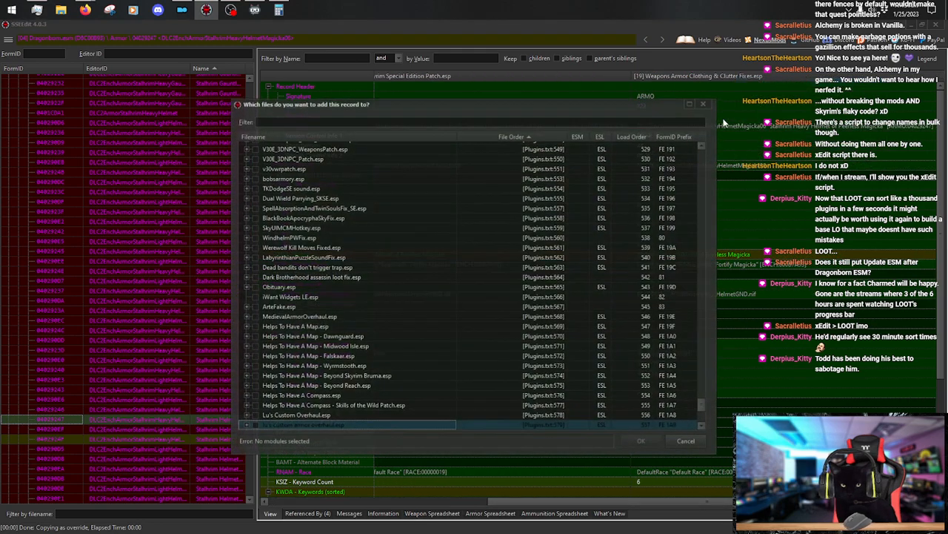
click(253, 425)
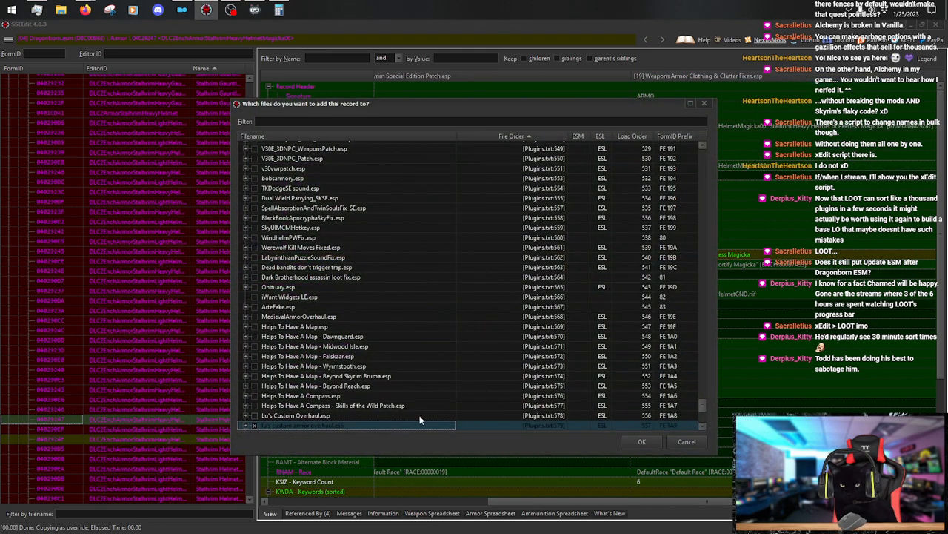
click(638, 438)
Rename the Peerless Magicka heavy helmet in the custom armor overhaul plugin to "Stalhrim Spangenhelm of Peerless Magicka".
drag(446, 505, 723, 478)
right_click(677, 252)
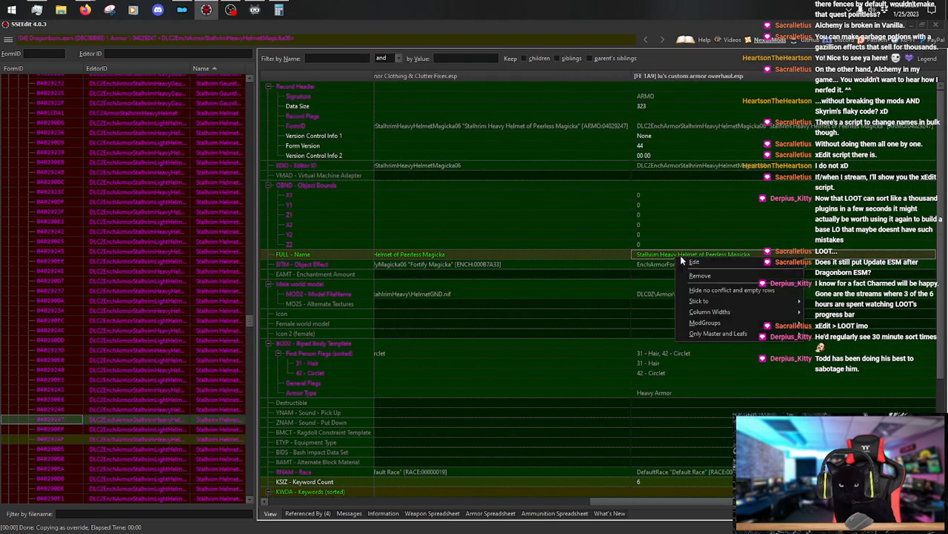
click(689, 257)
key(Home)
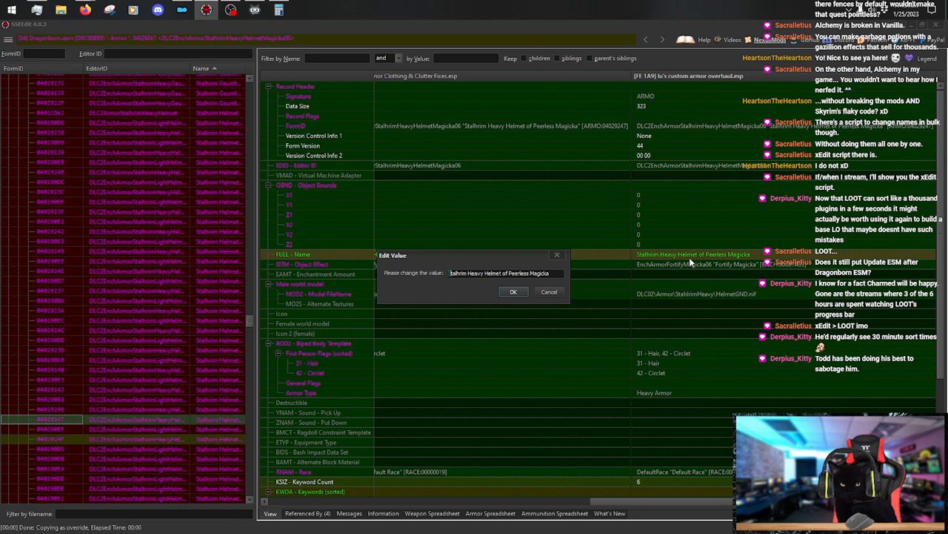
key(ctrl+shift+Right)
key(ctrl+shift+Right)
key(ctrl+v)
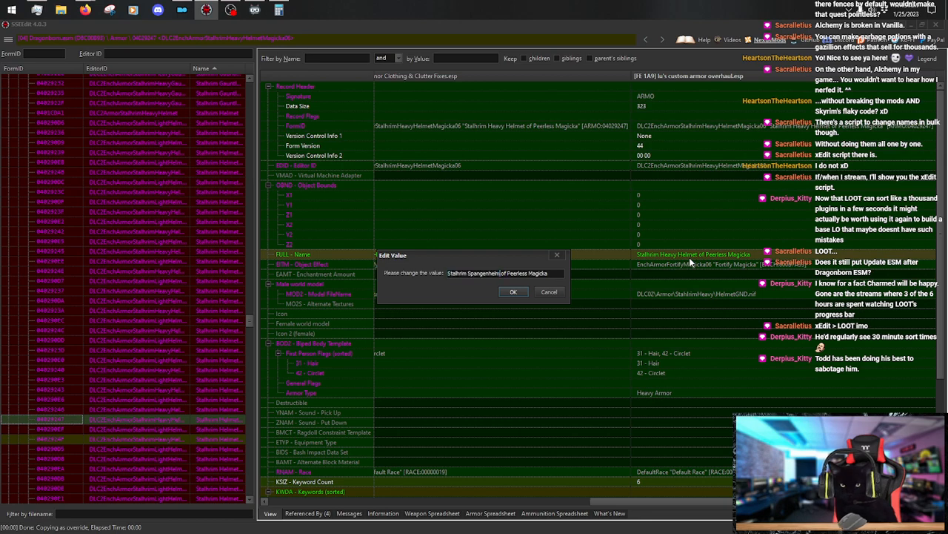
key(Return)
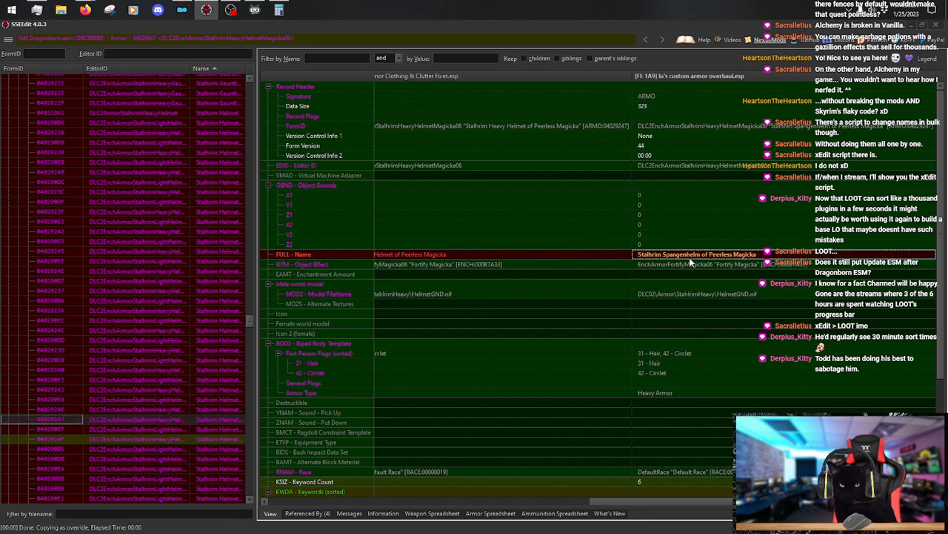
Copy the Clutter Fixes version of the Stalhrim Heavy Helmet of Extreme Restoration as an override into the custom armor overhaul plugin.
click(196, 440)
drag(442, 502, 730, 502)
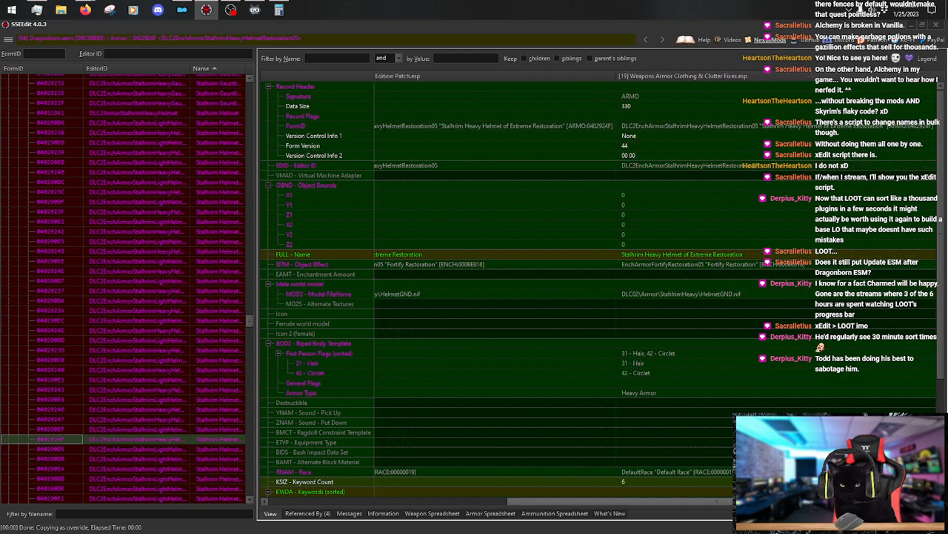
right_click(707, 74)
click(738, 87)
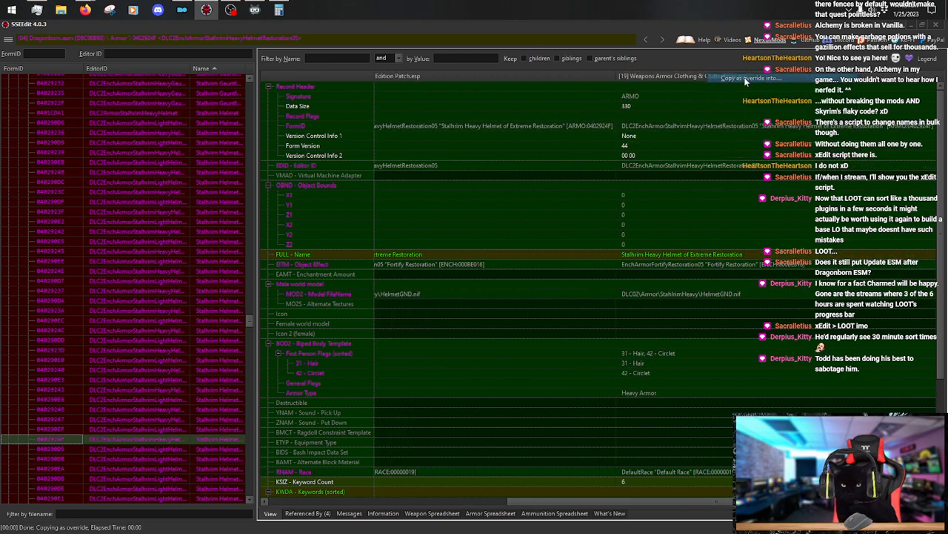
click(254, 426)
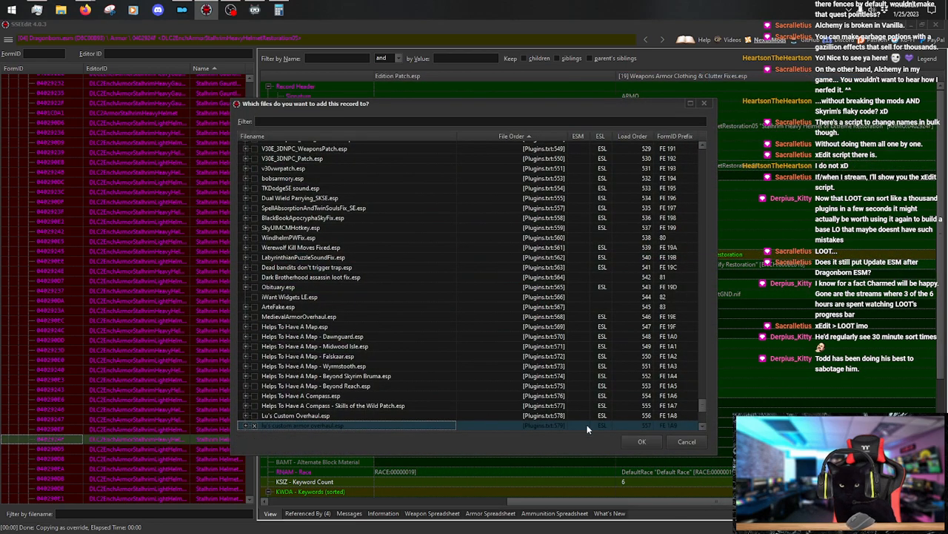
click(642, 441)
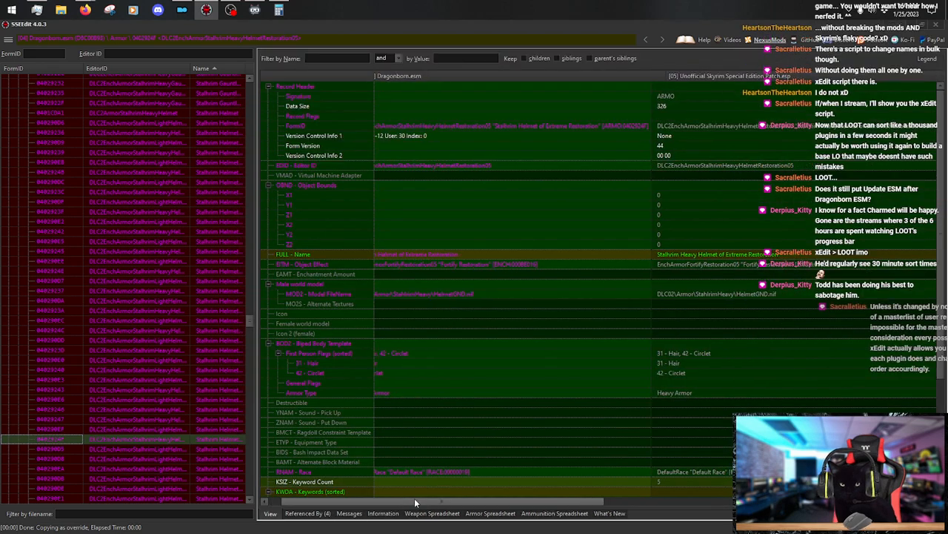
Rename the Extreme Restoration heavy helmet in the custom armor overhaul plugin to "Stalhrim Spangenhelm of Extreme Restoration".
right_click(708, 256)
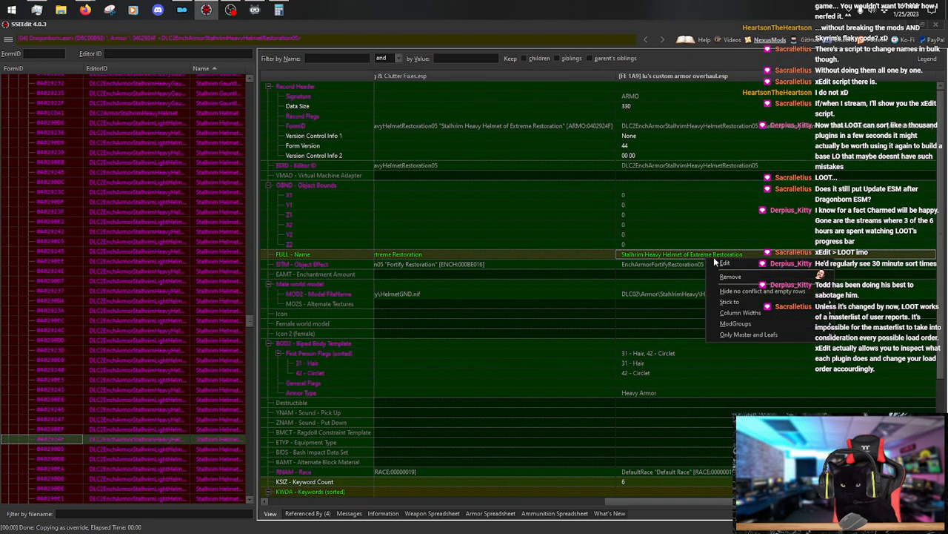
click(738, 264)
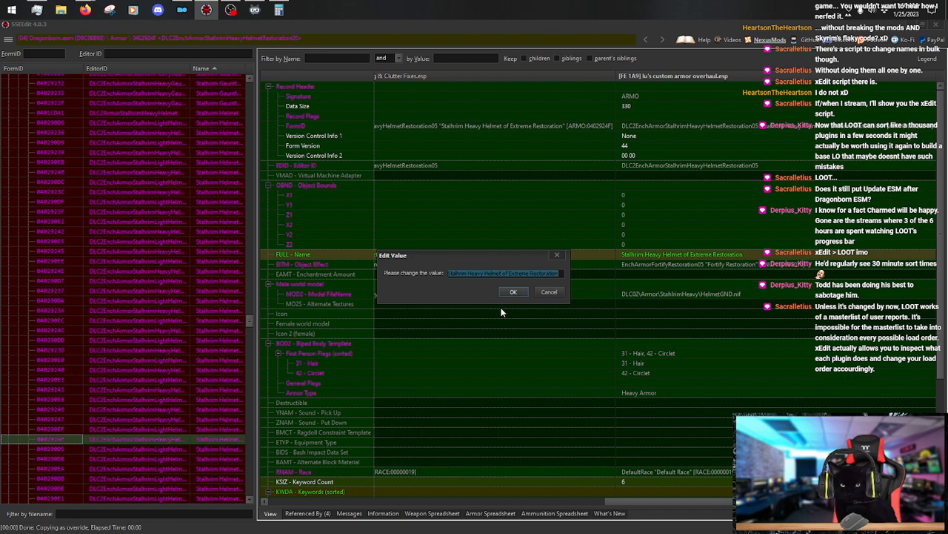
key(Home)
key(shift+Right)
key(shift+Right)
key(shift+Right)
key(shift+Right)
key(shift+Right)
key(shift+Right)
key(shift+Right)
key(shift+Right)
key(shift+Right)
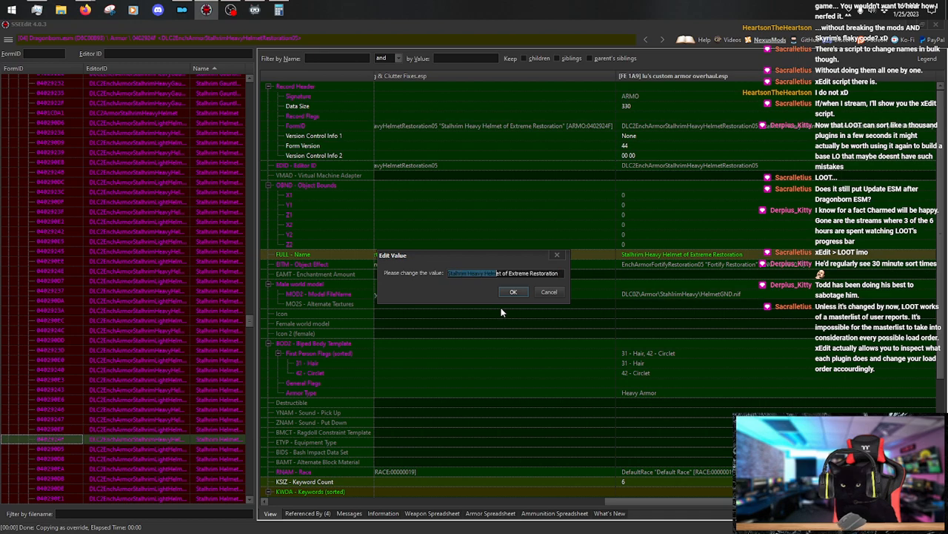
text(Stalhrim Spangenhelm)
key(Return)
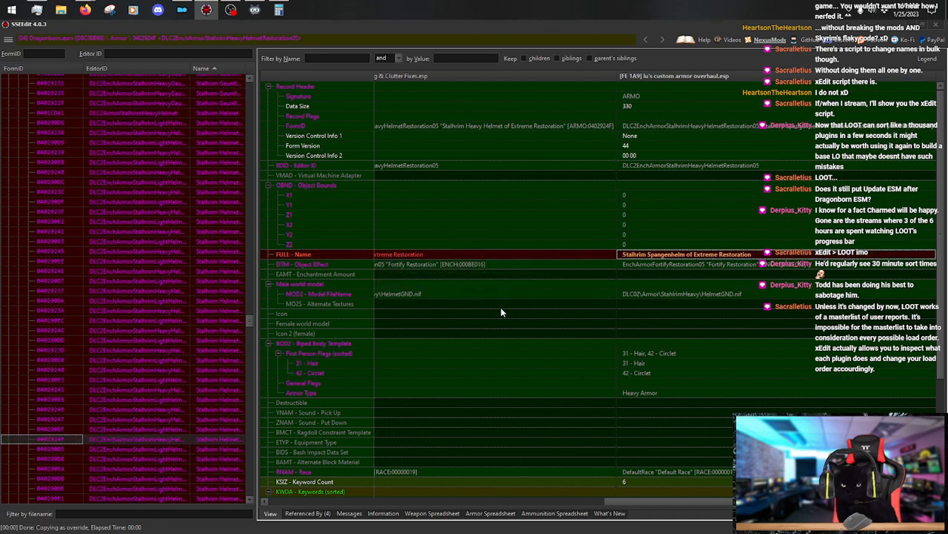
Rename the Peerless Alchemy heavy helmet in the Weapons Armor Clothing & Clutter Fixes plugin to "Stalhrim Spangenhelm of Peerless Alchemy".
click(178, 488)
scroll(189, 263, down, 8)
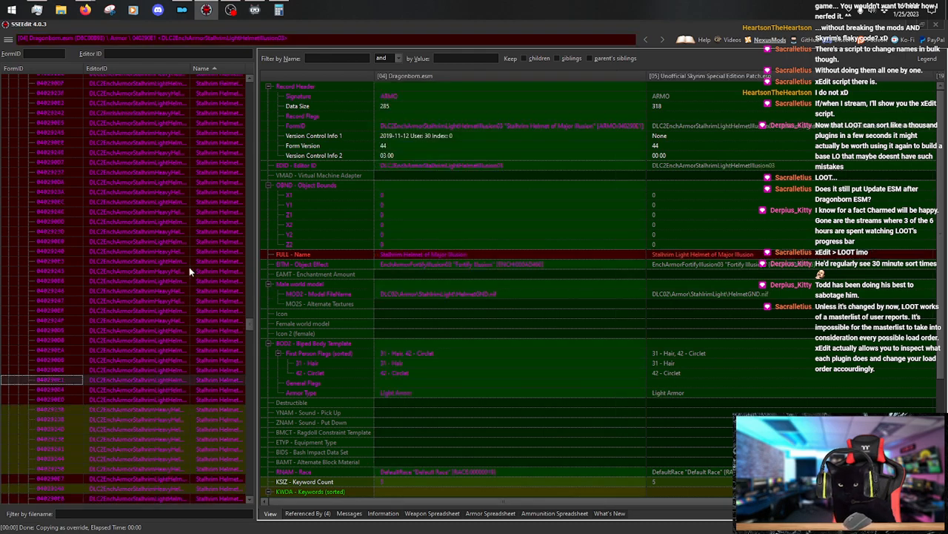
click(186, 290)
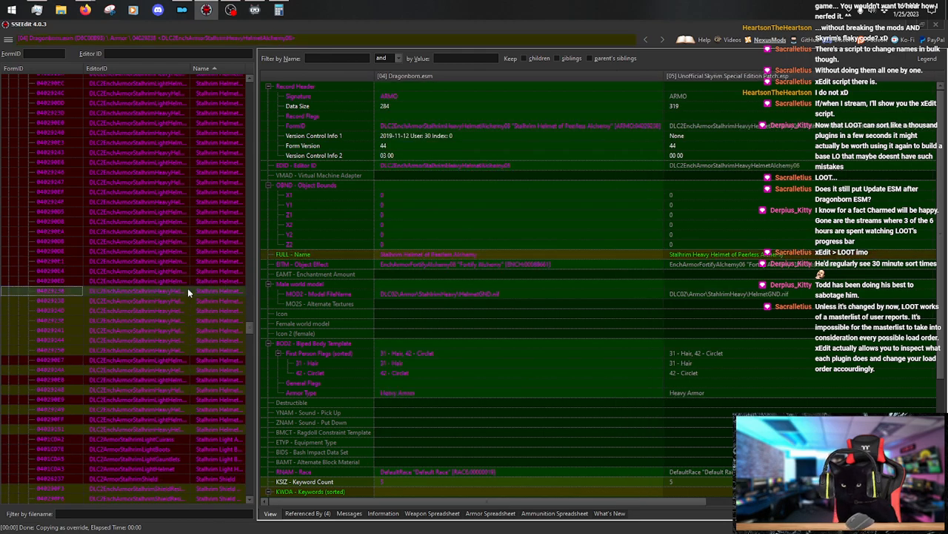
scroll(523, 494, down, 1)
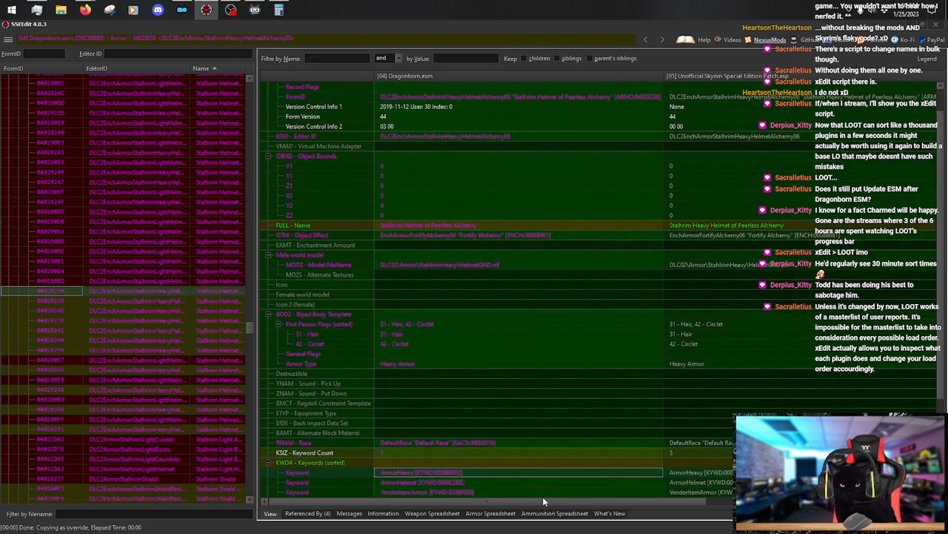
scroll(486, 450, down, 3)
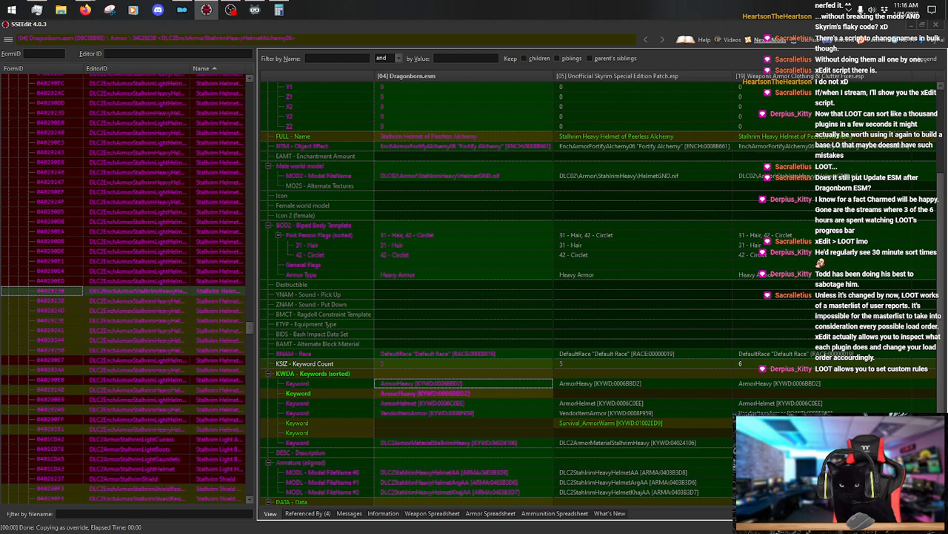
scroll(942, 180, up, 4)
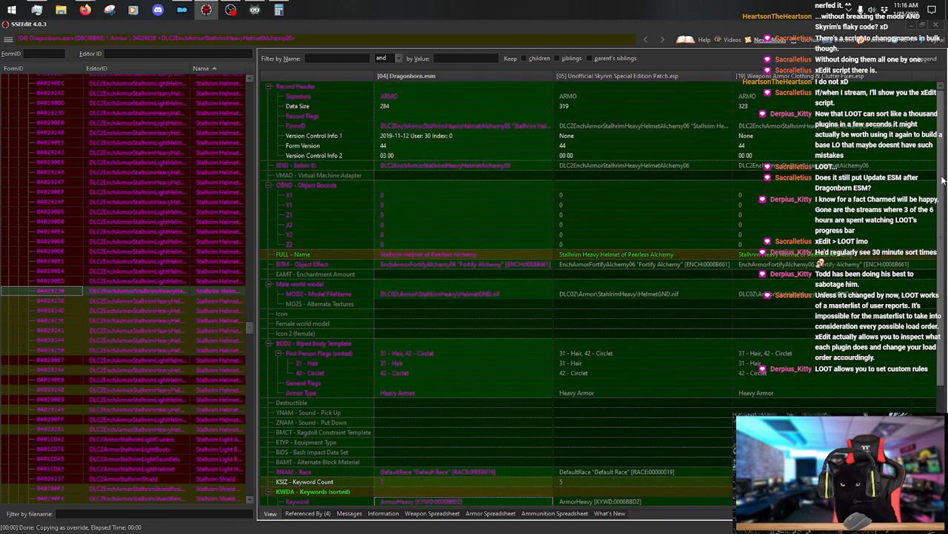
key(ctrl+KP_Add)
drag(654, 504, 875, 503)
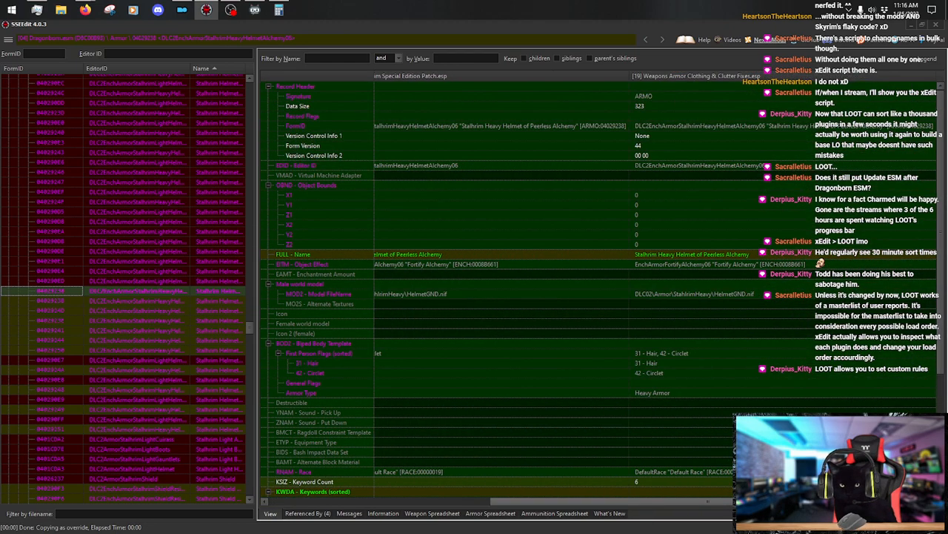
double_click(714, 256)
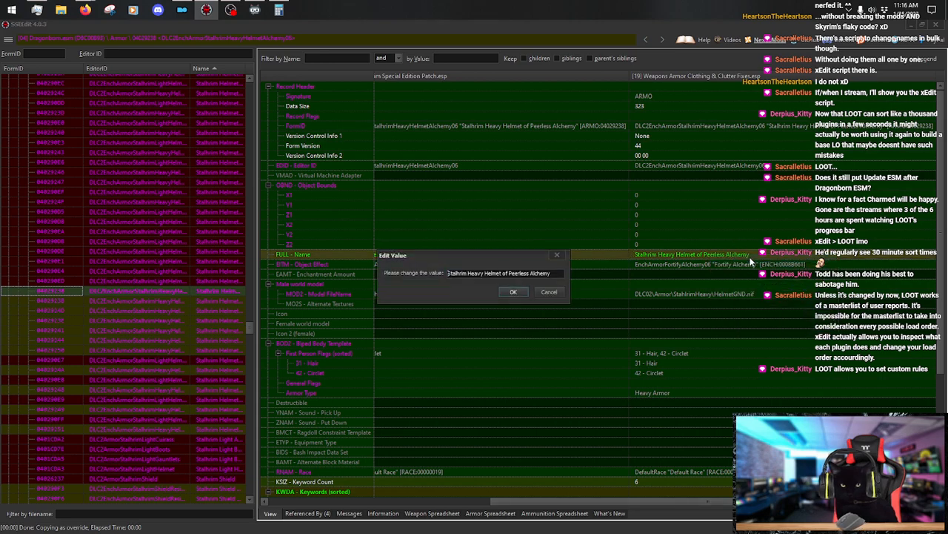
key(shift+Right)
key(shift+Right)
key(shift+Right)
key(shift+Right)
key(shift+Right)
key(shift+Right)
key(shift+Right)
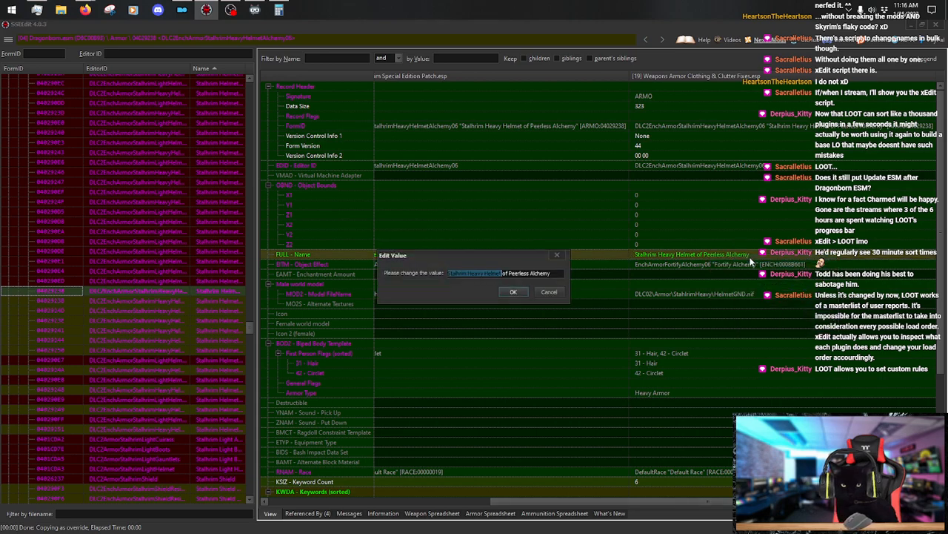
text(Stalhrim Spangenhelm)
key(Return)
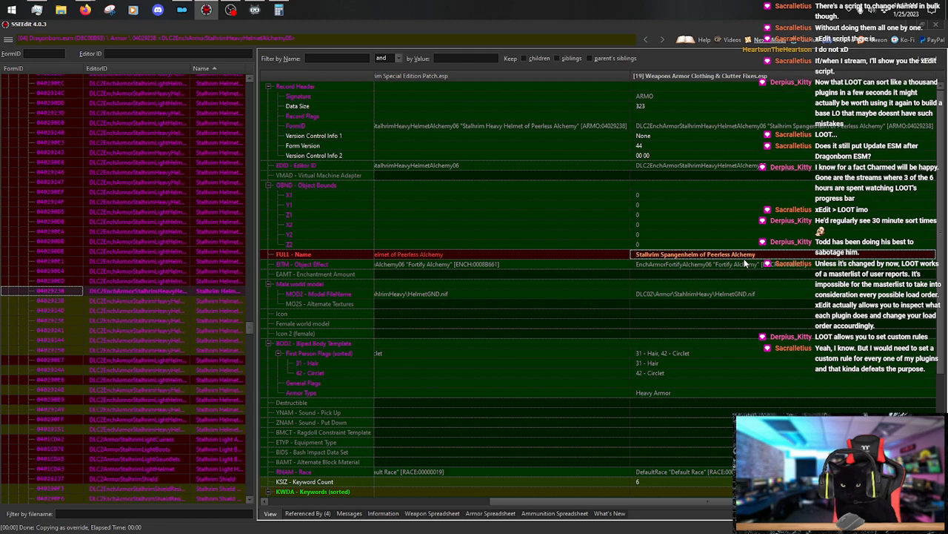
Copy the Clutter Fixes version of the Peerless Alchemy helmet as an override into the custom armor overhaul plugin.
right_click(729, 75)
click(785, 80)
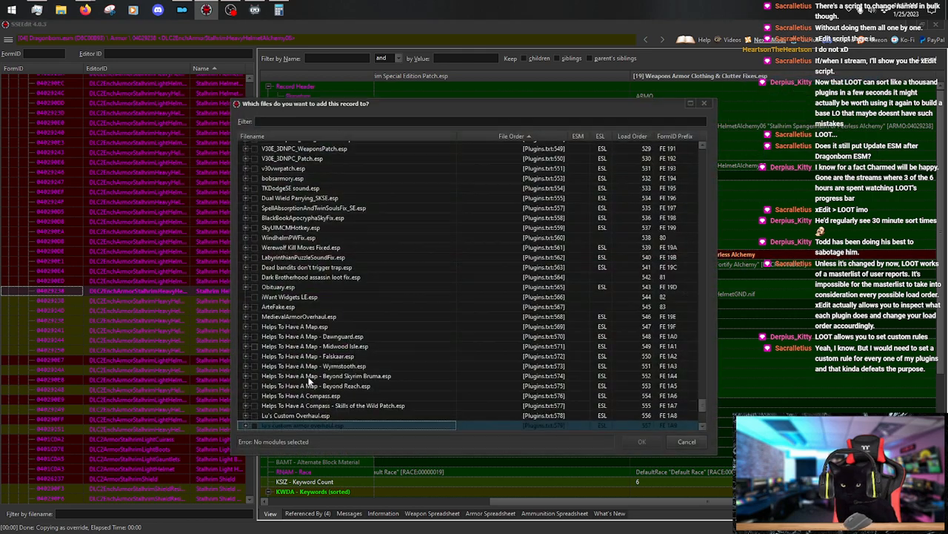
click(254, 425)
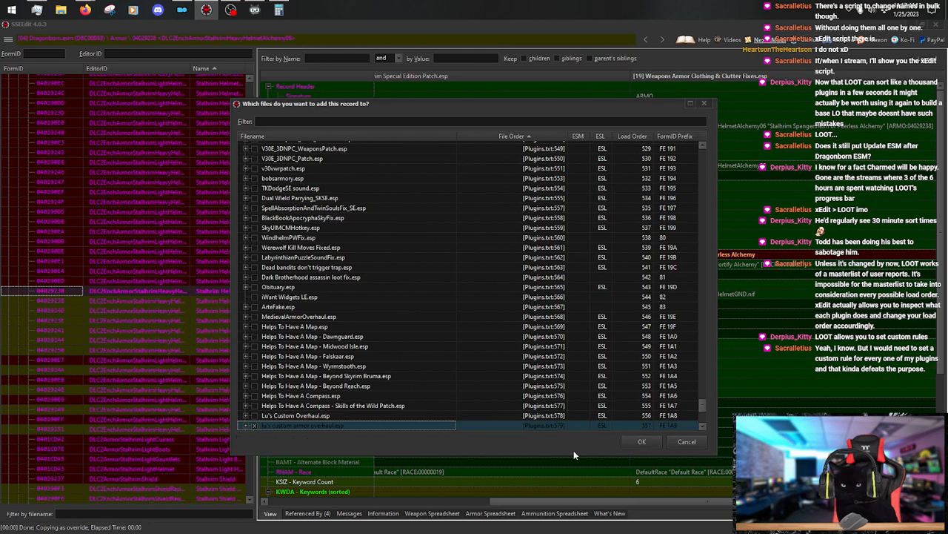
click(642, 441)
drag(501, 505, 670, 492)
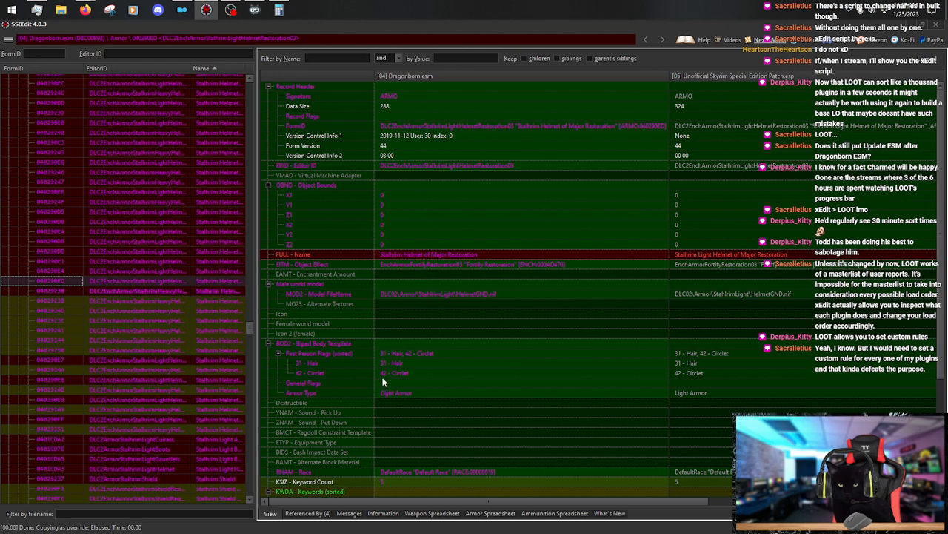
Check the names of the Extreme Restoration and Peerless Alchemy heavy helmet overrides in the custom armor overhaul plugin.
click(227, 271)
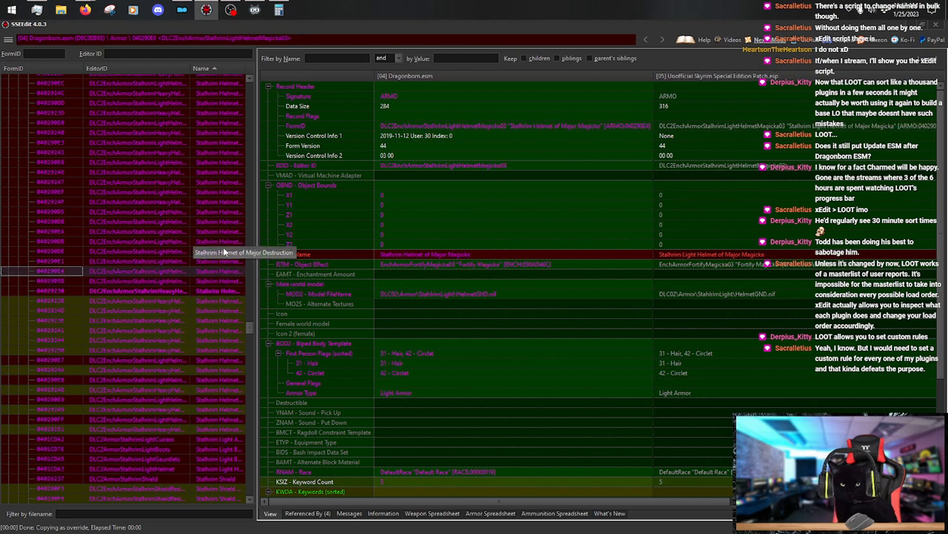
click(217, 203)
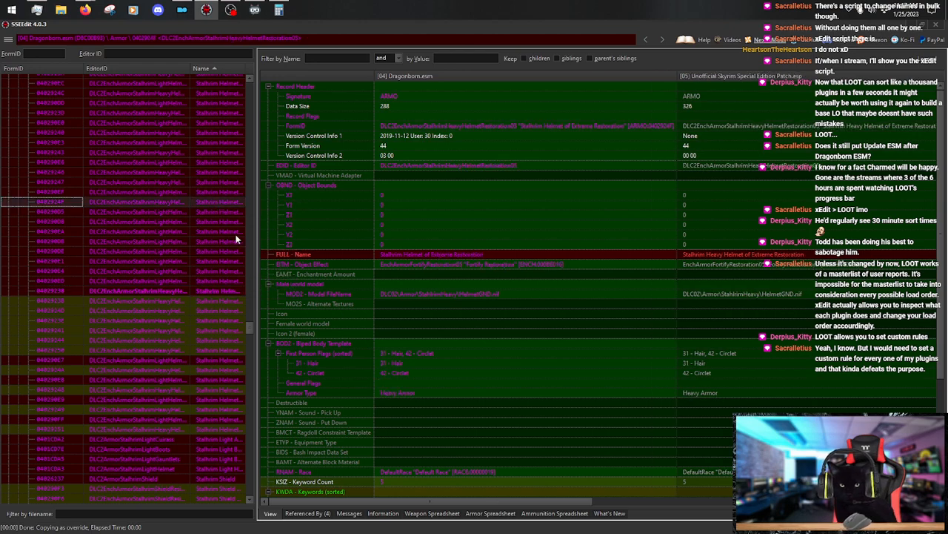
drag(464, 502, 633, 502)
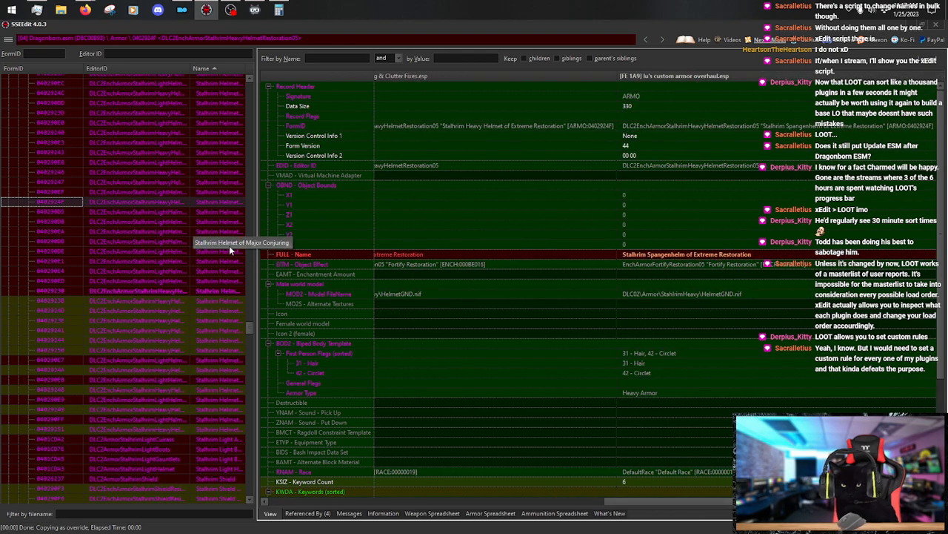
click(222, 291)
drag(554, 498, 784, 498)
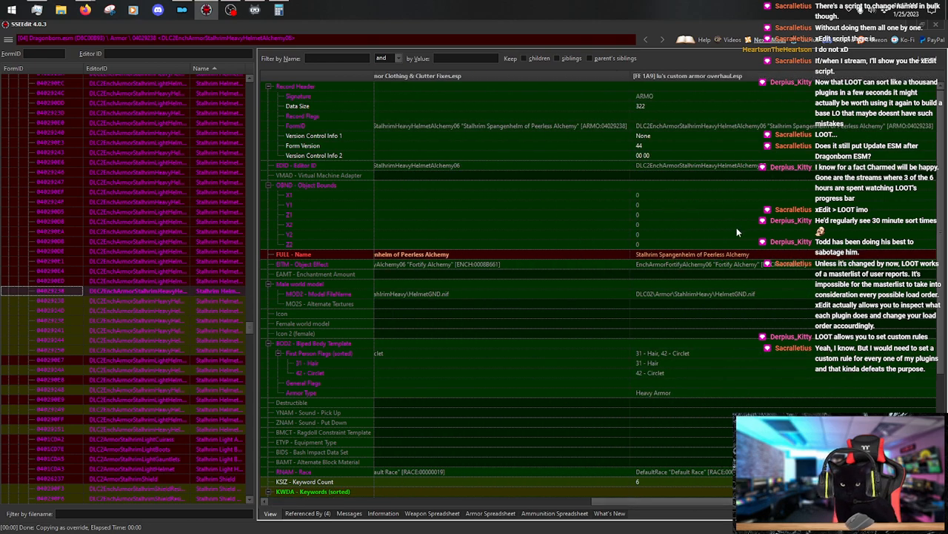
Copy the Clutter Fixes version of the Peerless Alteration heavy helmet as an override into the custom armor overhaul plugin.
click(184, 303)
click(542, 501)
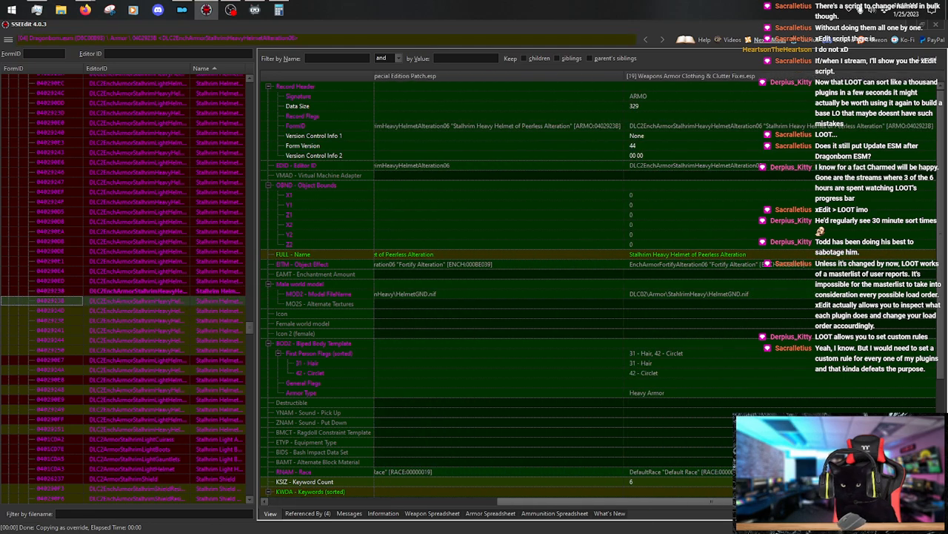
right_click(722, 80)
click(724, 82)
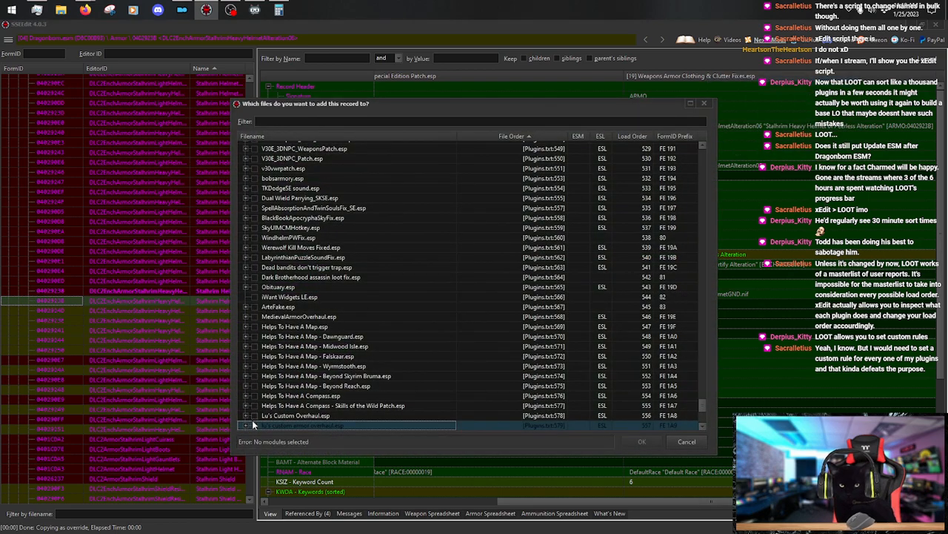
click(643, 442)
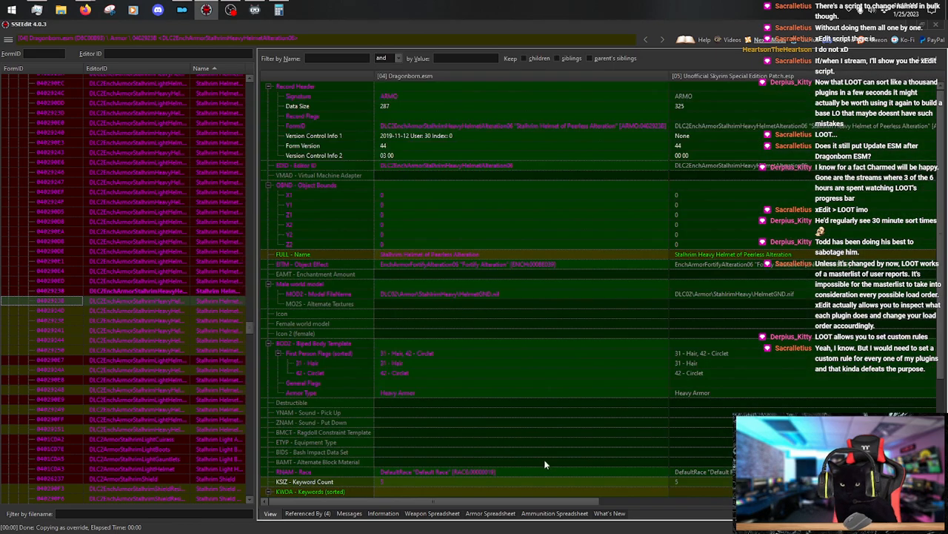
Rename the Peerless Alteration heavy helmet in the custom armor overhaul plugin to "Stalhrim Spangenhelm of Peerless Alteration".
right_click(677, 255)
click(703, 260)
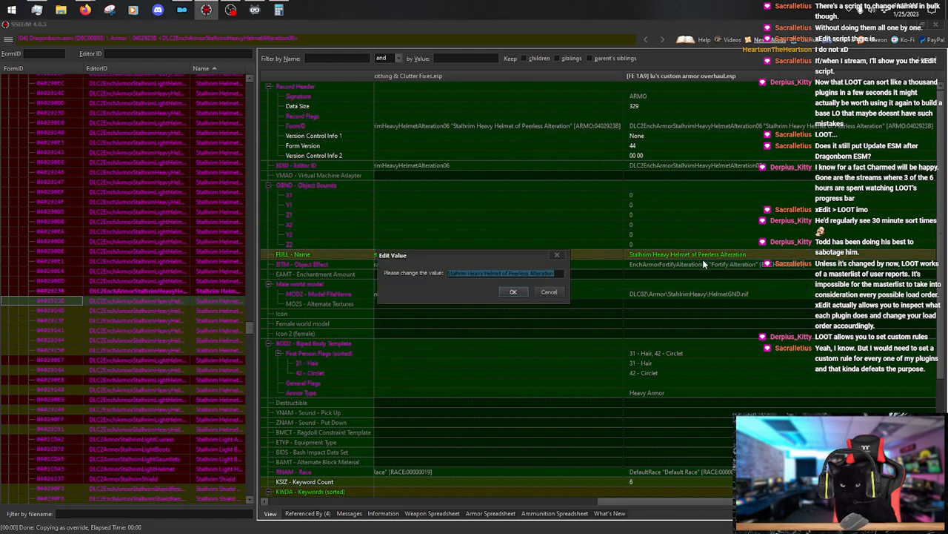
key(Home)
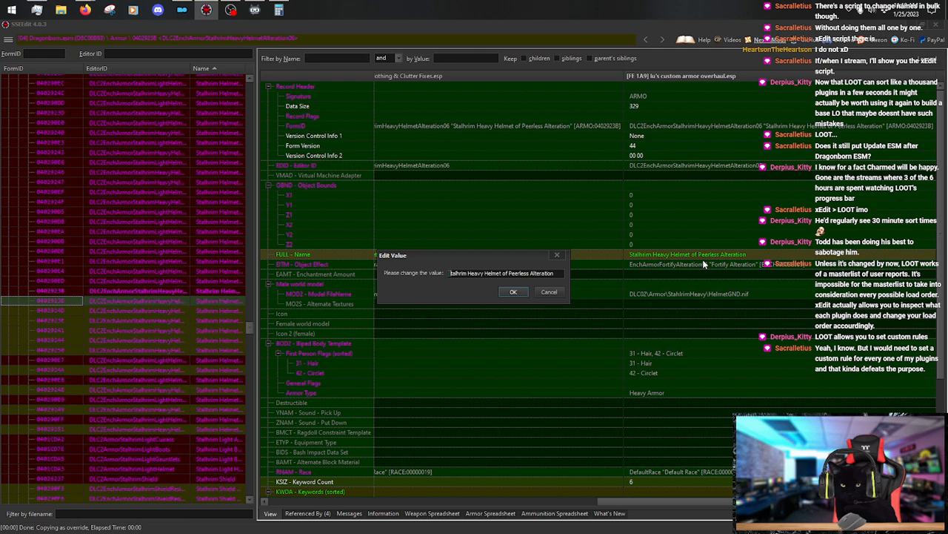
key(shift+Right)
key(shift+Right)
key(shift+Right)
key(shift+Right)
key(shift+Right)
key(shift+Right)
key(shift+Right)
key(shift+Right)
key(shift+Right)
key(shift+Right)
key(shift+Right)
key(shift+Right)
key(shift+Right)
key(shift+Right)
key(shift+Right)
key(shift+Right)
key(shift+Right)
key(shift+Right)
key(shift+Right)
key(shift+Right)
key(shift+Right)
key(ctrl+v)
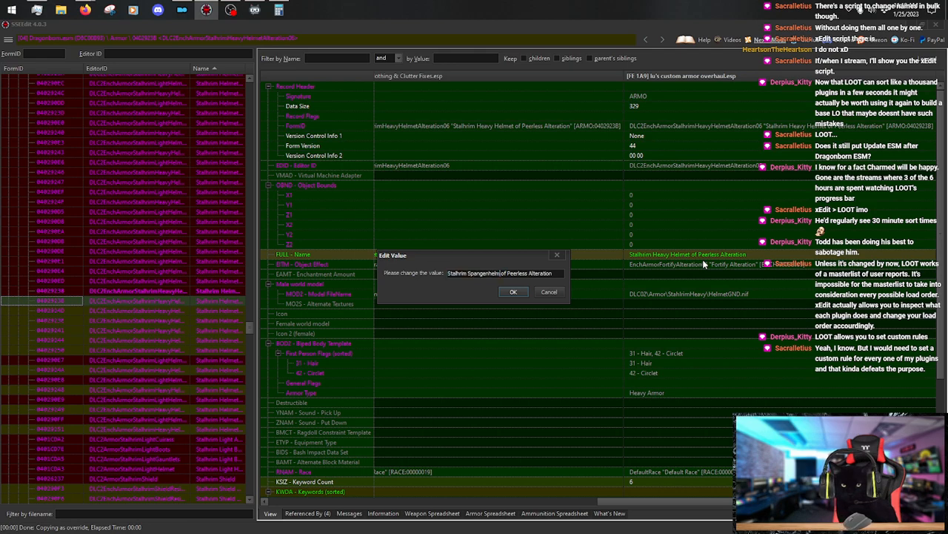
key(Return)
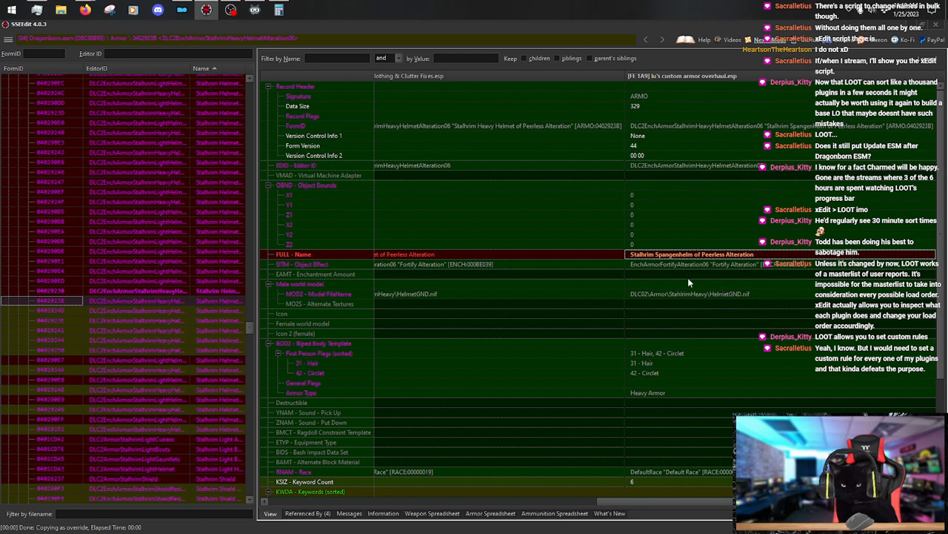
Copy the Clutter Fixes version of the Peerless Archery heavy helmet as an override into the custom armor overhaul plugin.
click(182, 309)
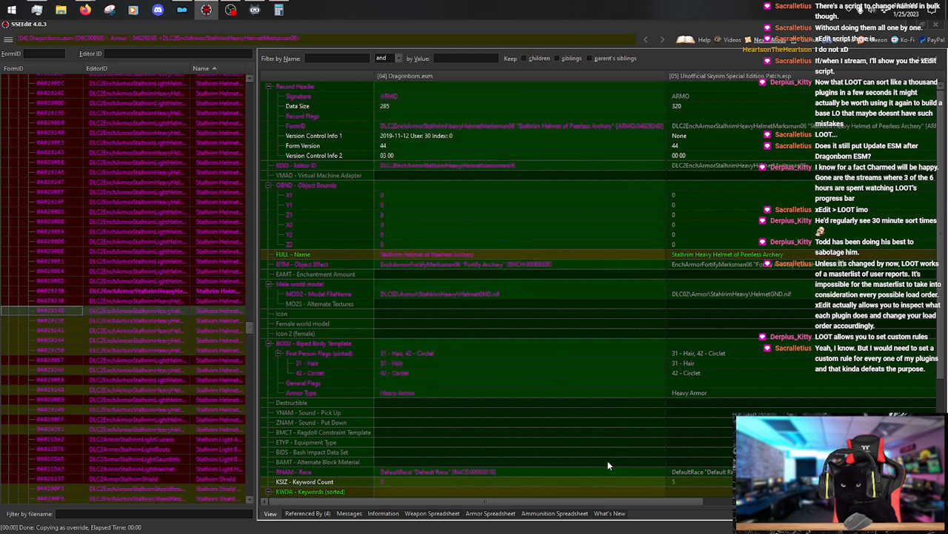
scroll(608, 466, right, 3)
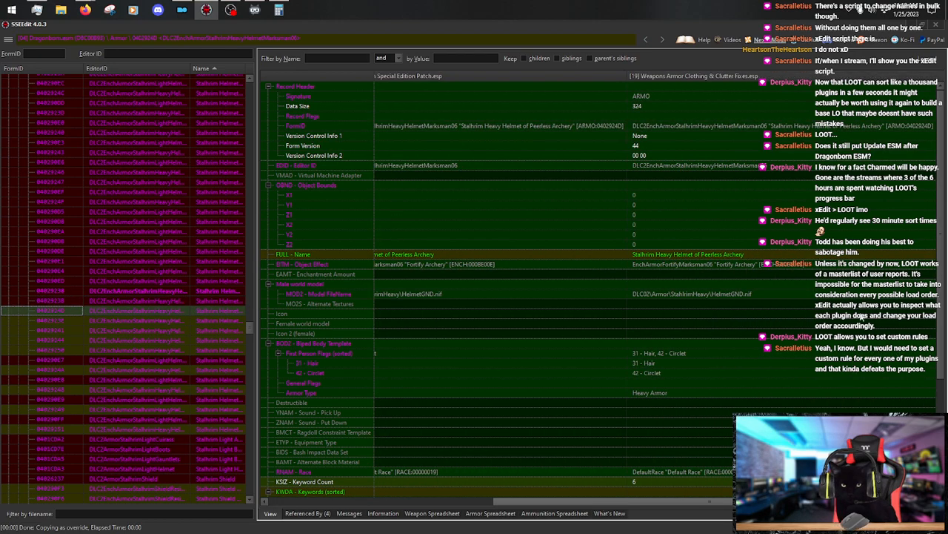
right_click(689, 71)
click(726, 76)
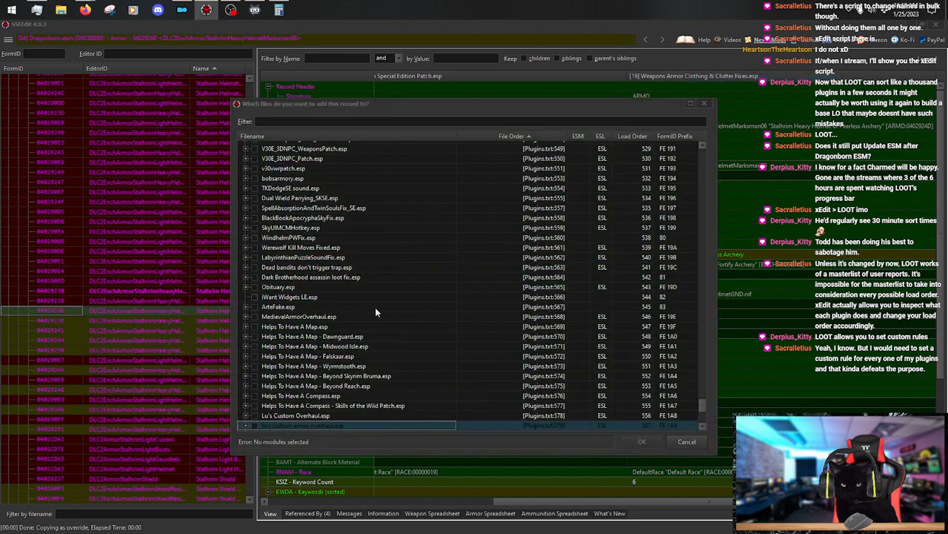
click(255, 425)
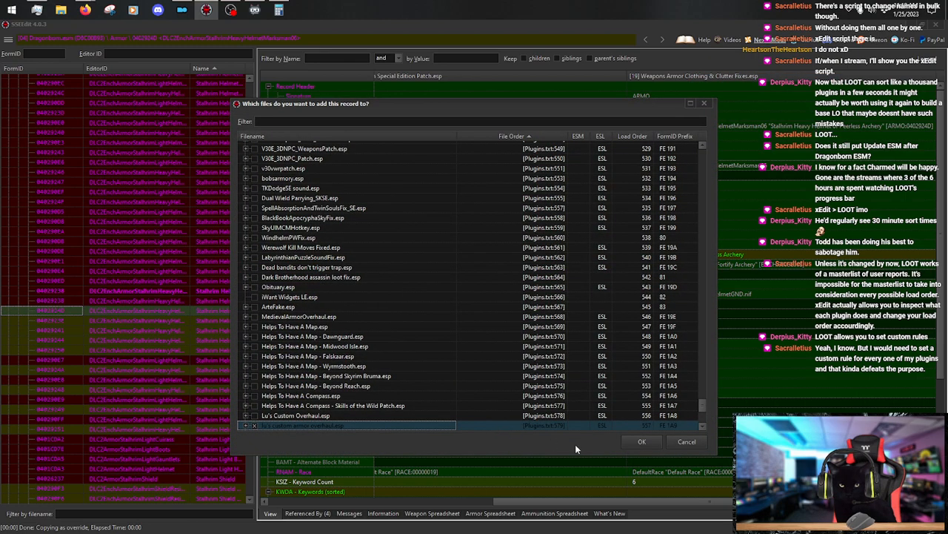
click(637, 437)
Rename the Peerless Archery heavy helmet in the custom armor overhaul plugin to "Stalhrim Spangenhelm of Peerless Archery".
drag(505, 499, 835, 500)
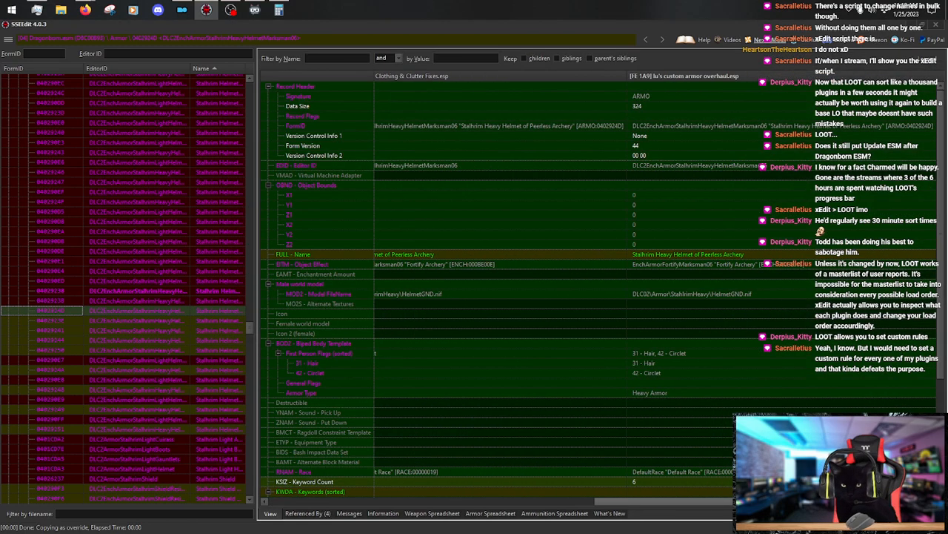
right_click(728, 258)
click(750, 267)
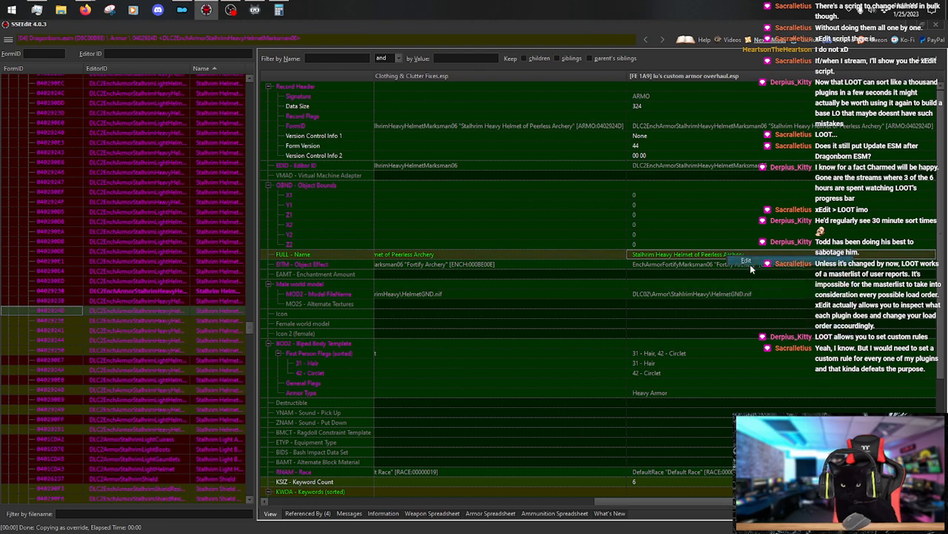
key(Left)
key(shift+Right)
key(shift+Right)
key(shift+Right)
key(shift+Right)
key(shift+Right)
key(shift+Right)
key(shift+Right)
key(shift+Right)
key(shift+Right)
key(shift+Right)
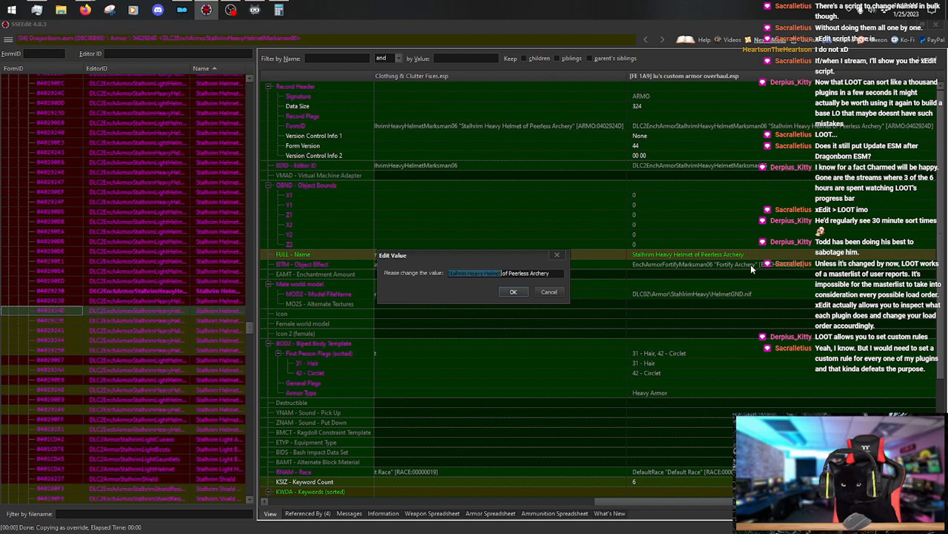
text(Stalhrim Spangenhelm)
key(Return)
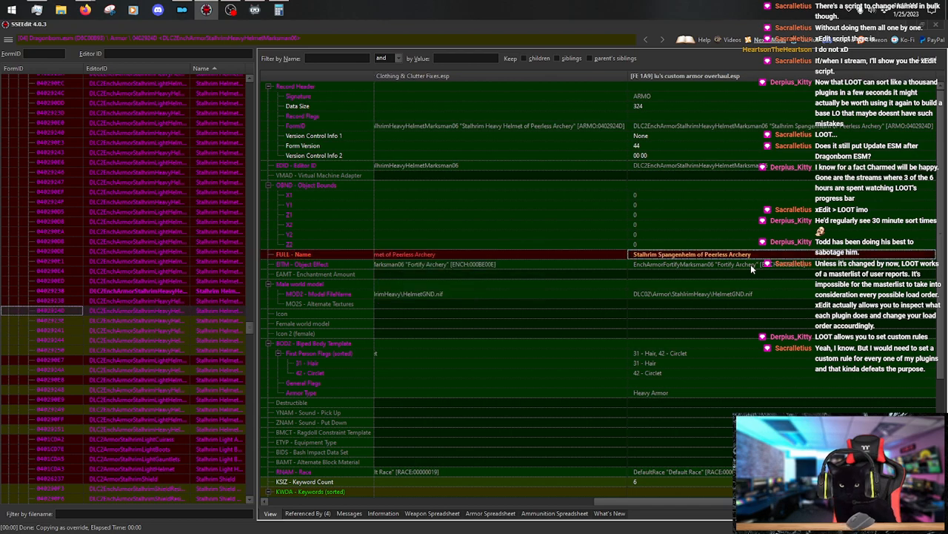
Copy the Clutter Fixes version of the Peerless Conjuring heavy helmet as an override into the custom armor overhaul plugin.
click(173, 322)
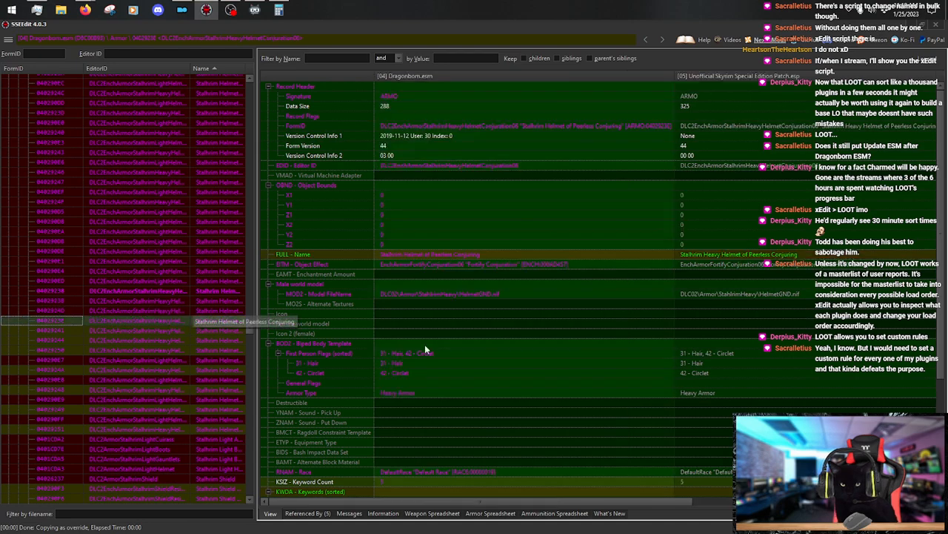
drag(459, 502, 672, 513)
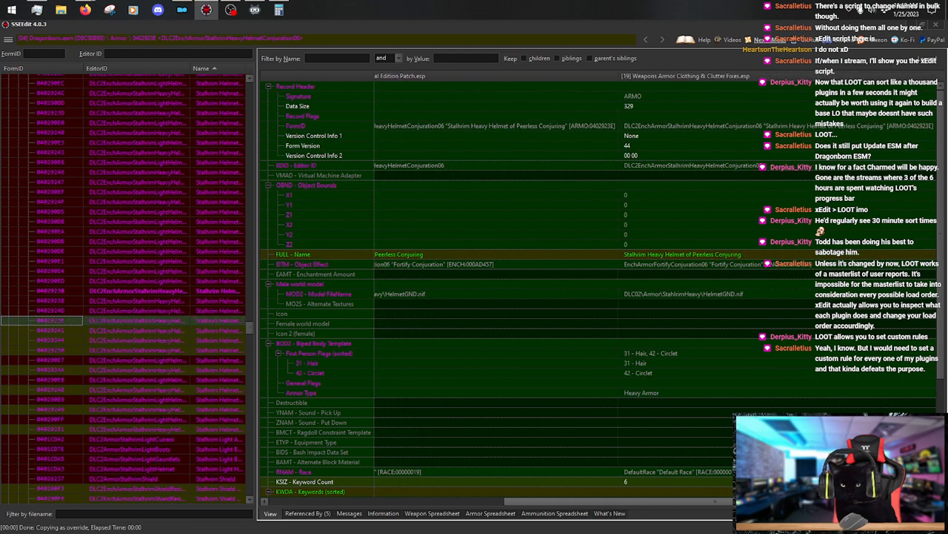
right_click(722, 77)
click(733, 82)
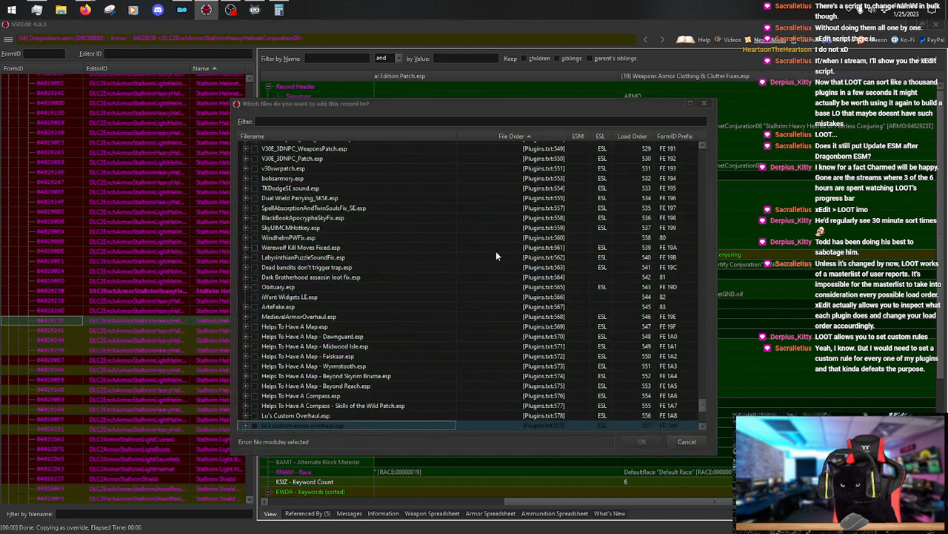
click(255, 425)
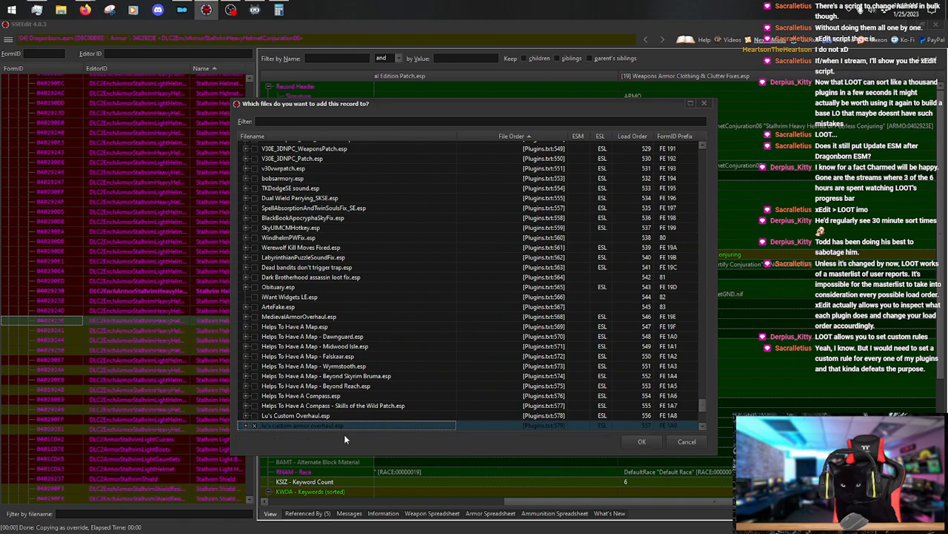
click(633, 440)
Rename the Peerless Conjuring heavy helmet in the custom armor overhaul plugin to "Stalhrim Spangenhelm of Peerless Conjuring".
drag(380, 499, 704, 493)
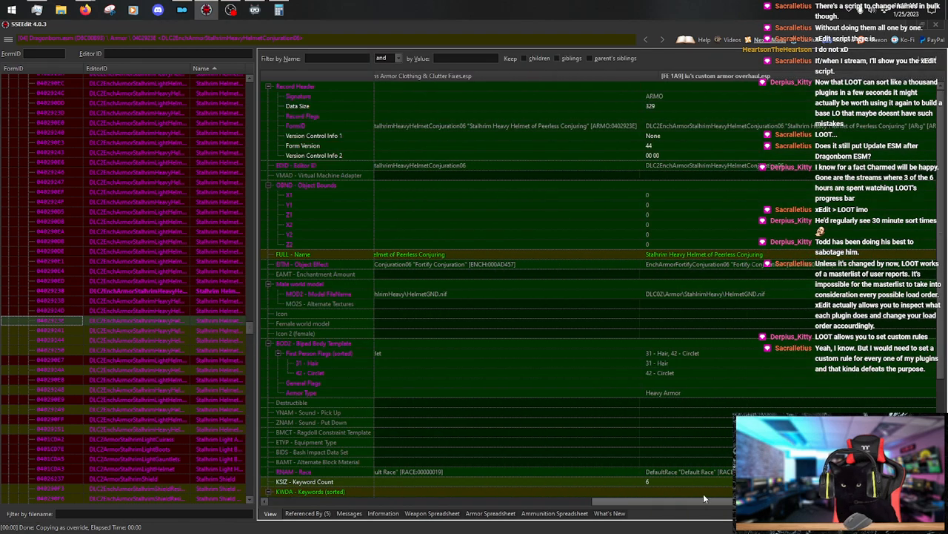
right_click(714, 256)
click(732, 262)
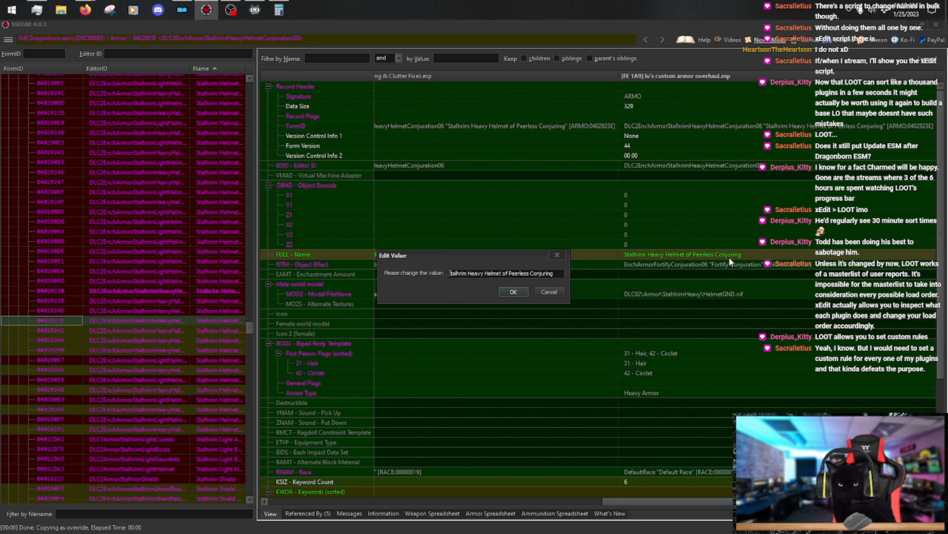
key(shift+Right)
key(shift+Right)
key(shift+Right)
key(shift+Right)
key(shift+Right)
key(shift+Right)
key(shift+Right)
key(shift+Right)
key(shift+Right)
key(shift+Right)
key(shift+Right)
key(shift+Right)
key(shift+Right)
key(shift+Right)
key(shift+Right)
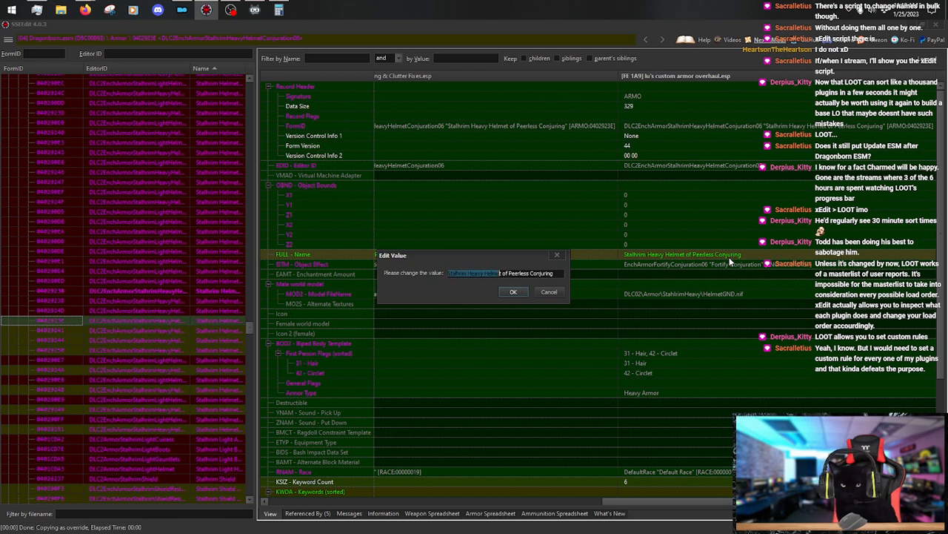
text(Stalhrim Spangenhelm)
key(Return)
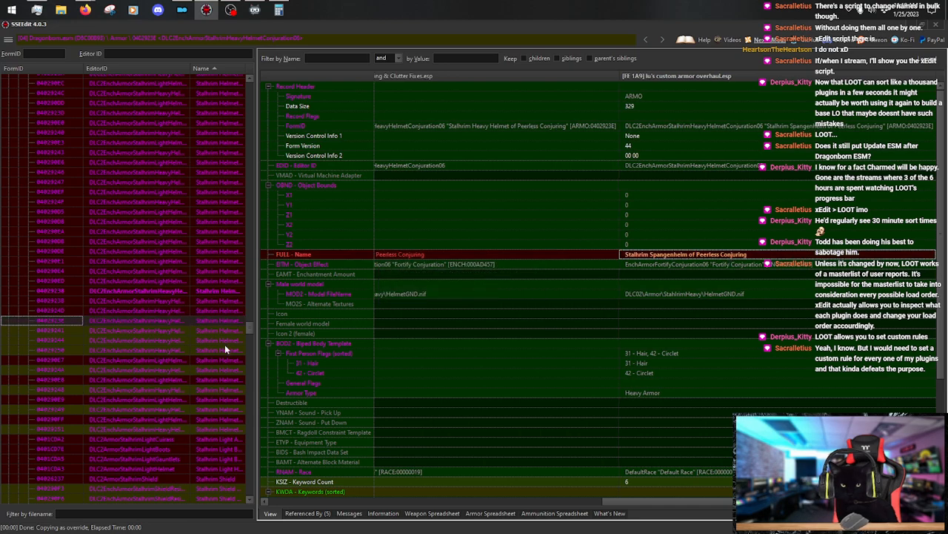
Rename the Peerless Destruction heavy helmet in the Weapons Armor Clothing & Clutter Fixes plugin to "Stalhrim Spangenhelm of Peerless Destruction".
click(166, 333)
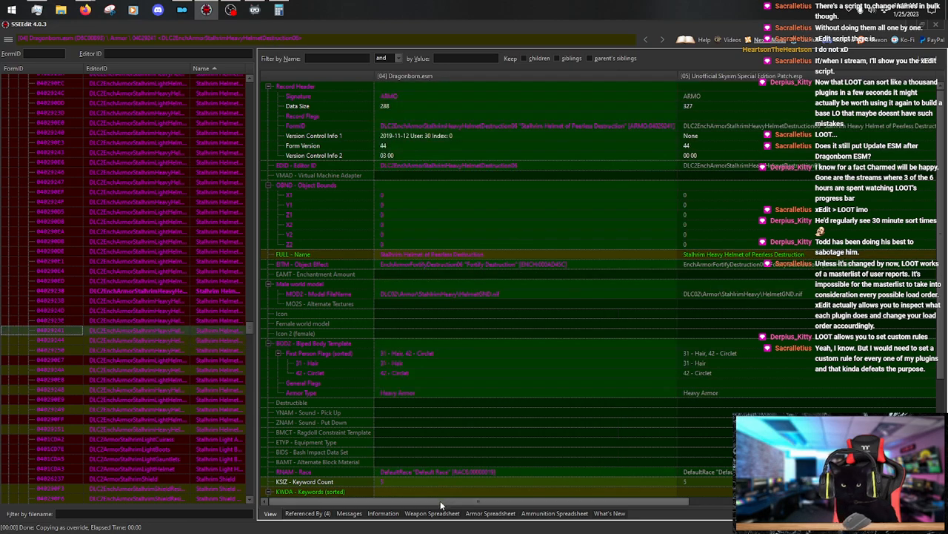
drag(440, 502, 715, 509)
right_click(711, 252)
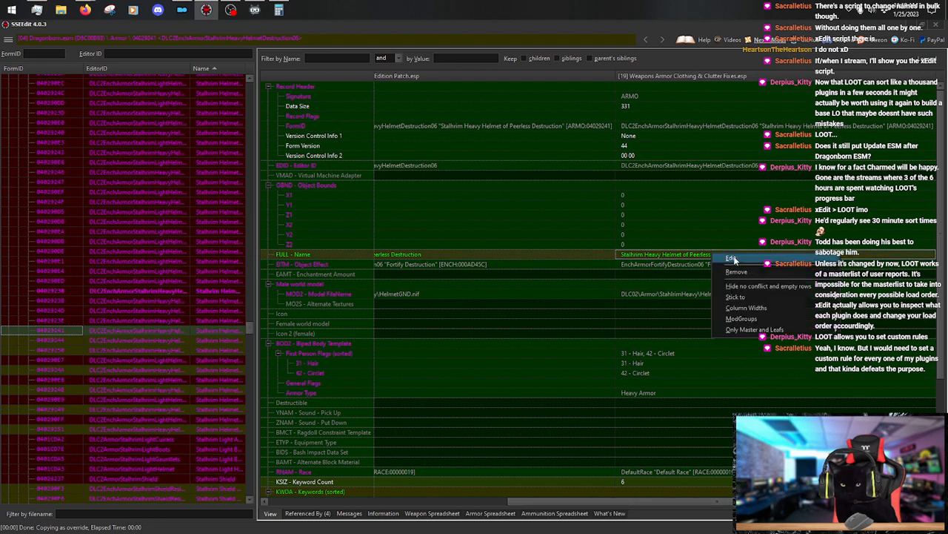
click(736, 260)
key(Home)
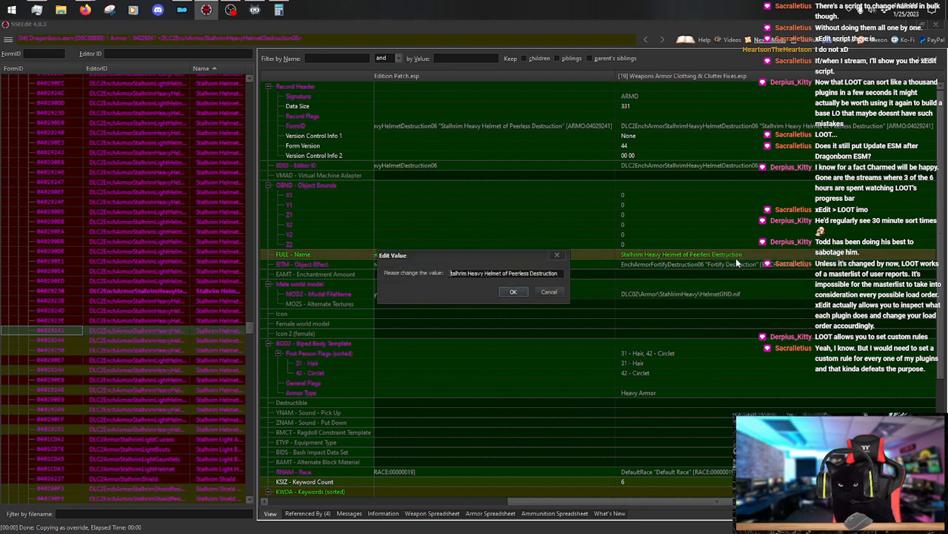
key(shift+Right)
key(shift+Right)
key(shift+Right)
key(shift+Right)
key(shift+Right)
key(shift+Right)
key(shift+Right)
key(shift+Right)
key(shift+Right)
key(shift+Right)
key(shift+Right)
key(shift+Right)
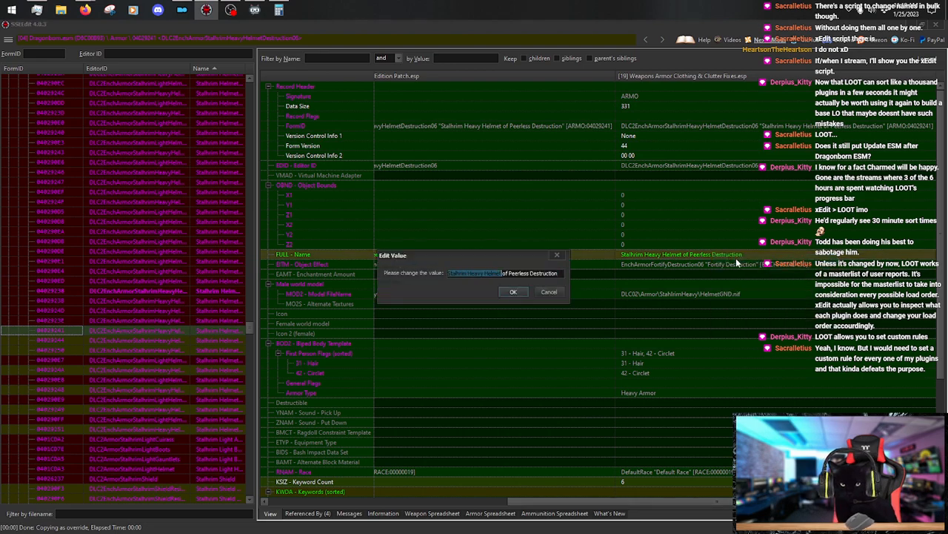
text(Stalhrim Spangenhelm)
key(Return)
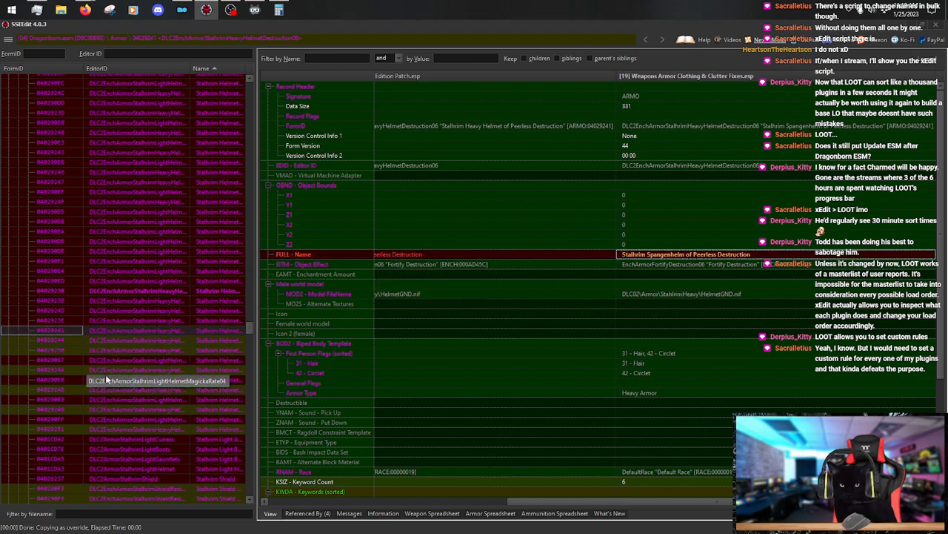
Copy the Clutter Fixes version of the Peerless Illusion heavy helmet as an override into the custom armor overhaul plugin.
click(178, 339)
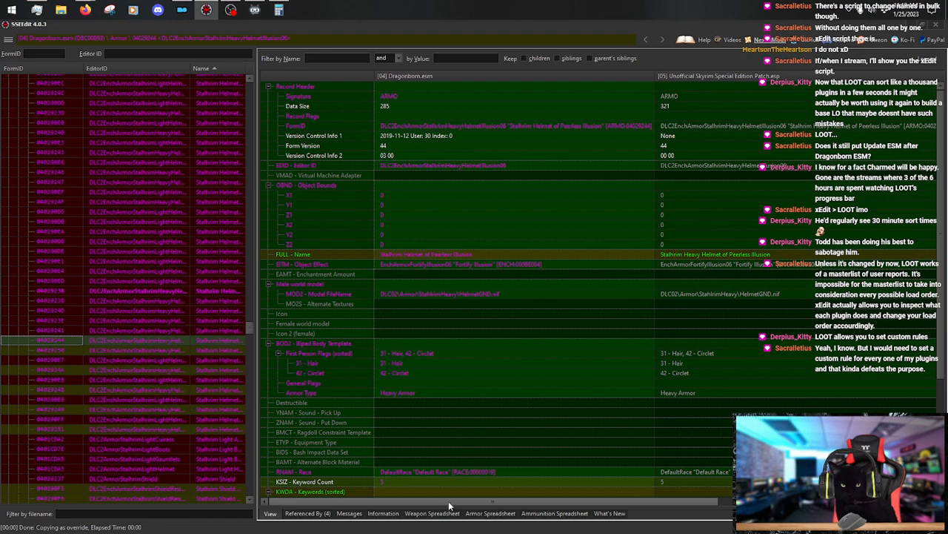
drag(448, 501, 708, 508)
right_click(735, 77)
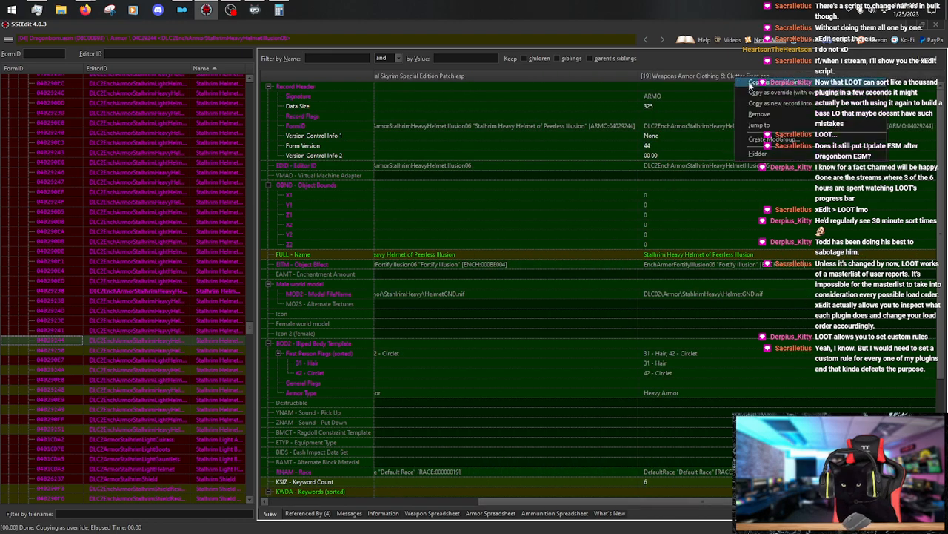
click(745, 84)
click(256, 426)
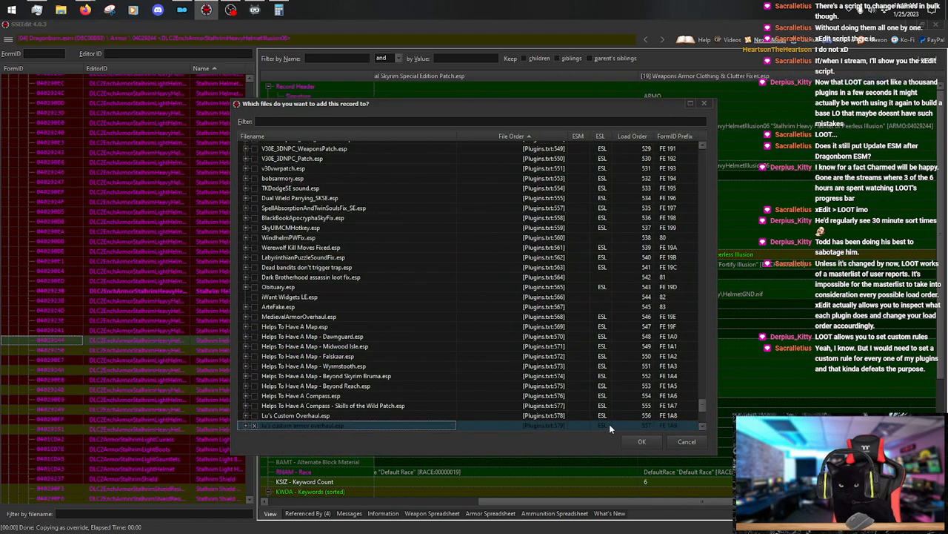
click(638, 441)
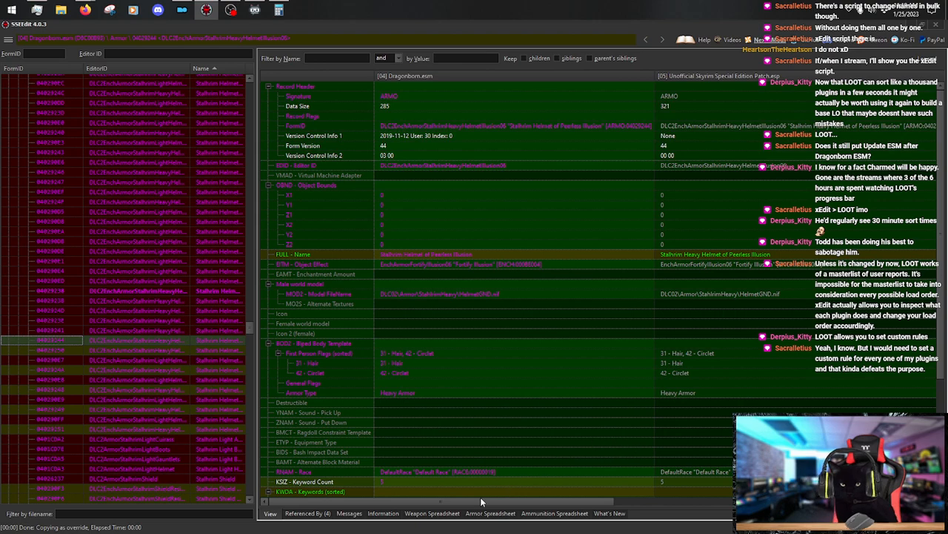
Rename the Peerless Illusion heavy helmet in the custom armor overhaul plugin to "Stalhrim Spangenhelm of Peerless Illusion".
drag(480, 499, 711, 501)
double_click(726, 255)
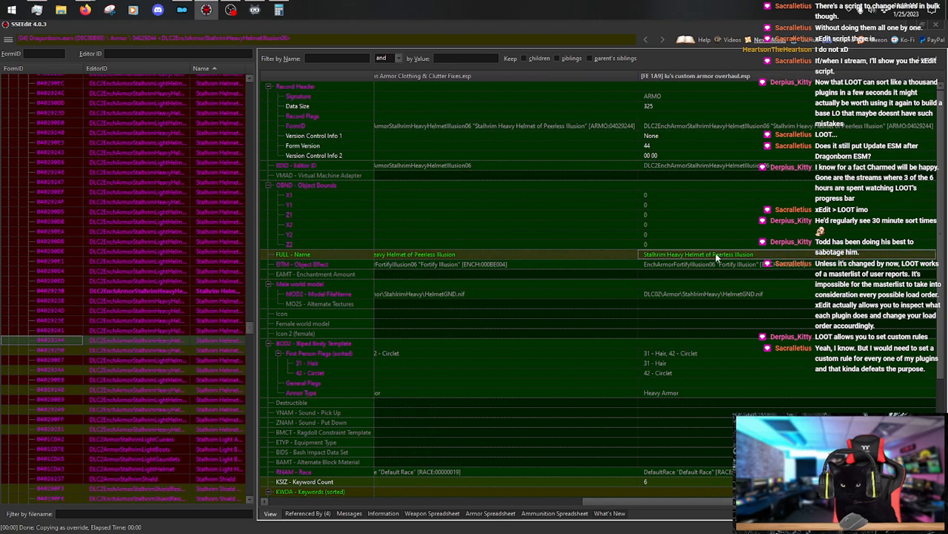
key(Home)
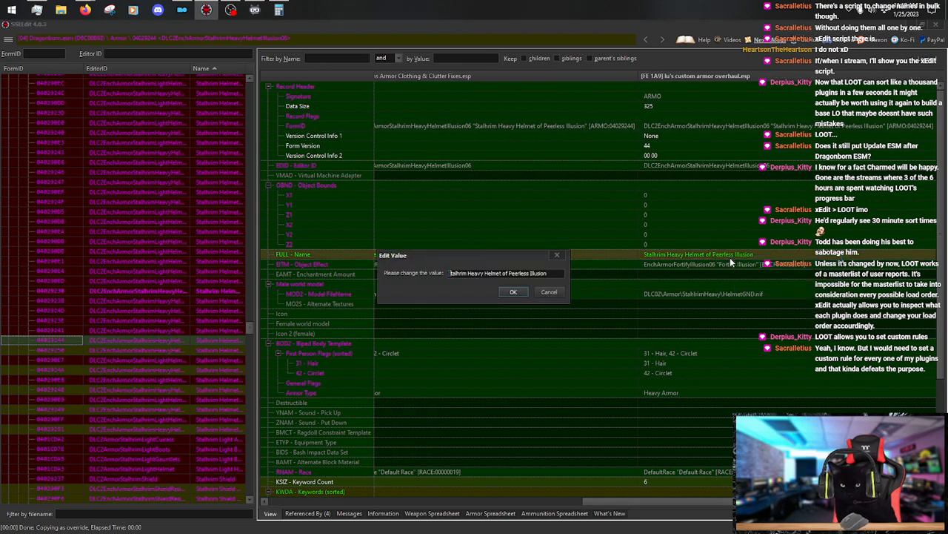
key(shift+Right)
key(shift+Right)
key(shift+Right)
key(shift+Right)
key(shift+Right)
key(shift+Right)
key(shift+Right)
key(shift+Right)
key(shift+Right)
key(shift+Right)
key(shift+Right)
key(shift+Right)
key(shift+Right)
key(shift+Right)
key(shift+Right)
key(shift+Right)
key(shift+Right)
key(shift+Right)
key(shift+Right)
key(shift+Right)
text(Stalhrim Spangenhelm)
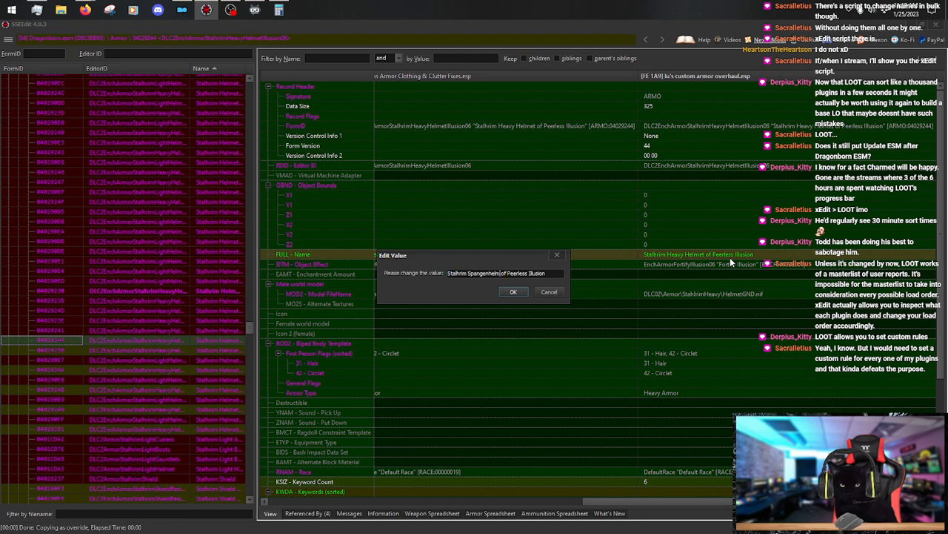
key(Return)
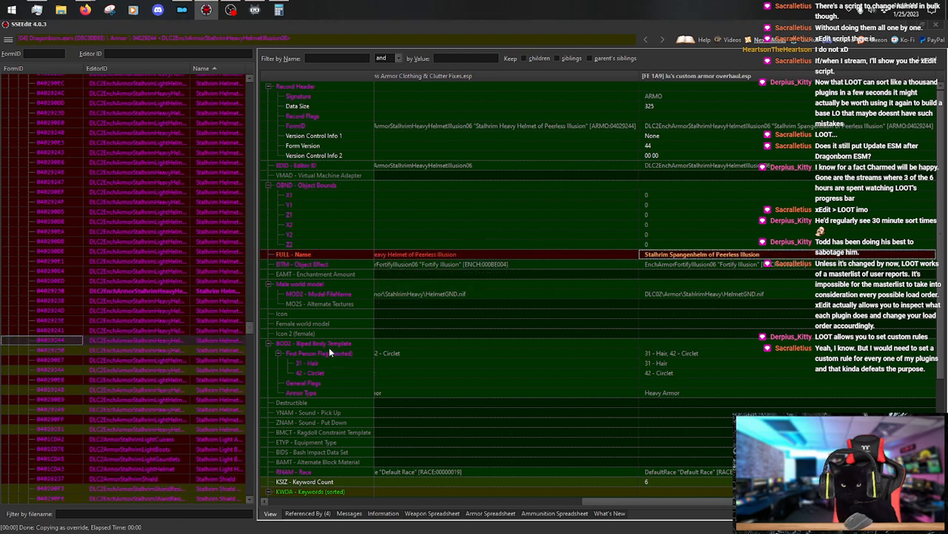
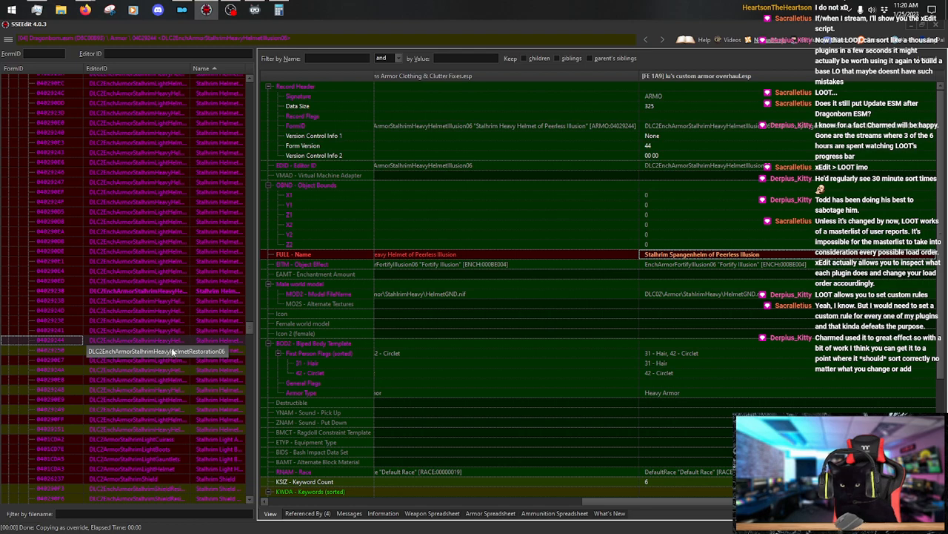
Copy the Clutter Fixes version of the Peerless Restoration heavy helmet as an override into the custom armor overhaul plugin.
click(171, 347)
drag(355, 498, 644, 507)
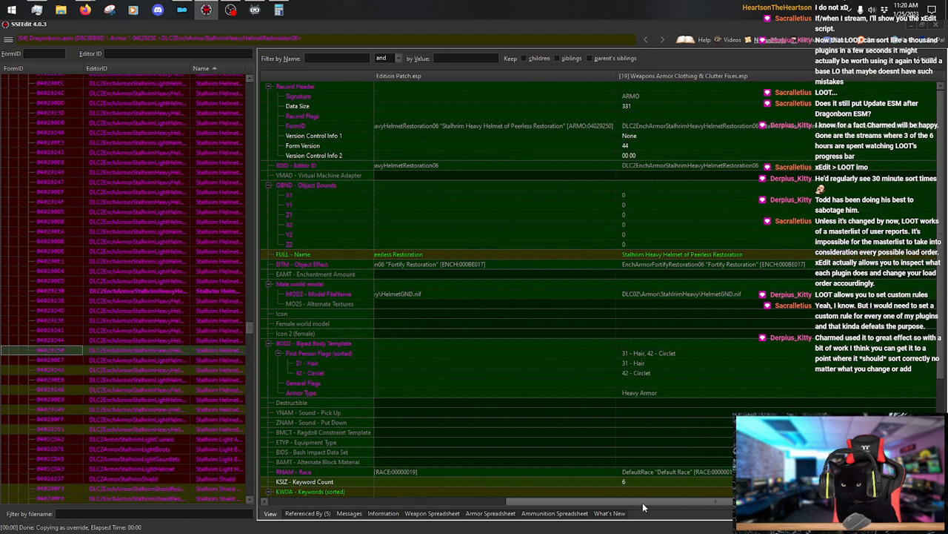
right_click(709, 77)
click(765, 86)
key(Escape)
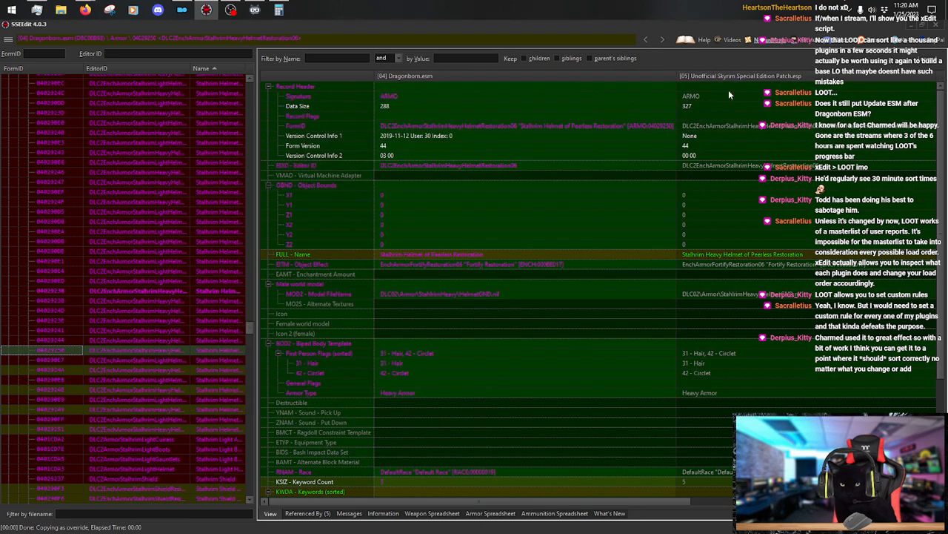
drag(565, 497, 652, 500)
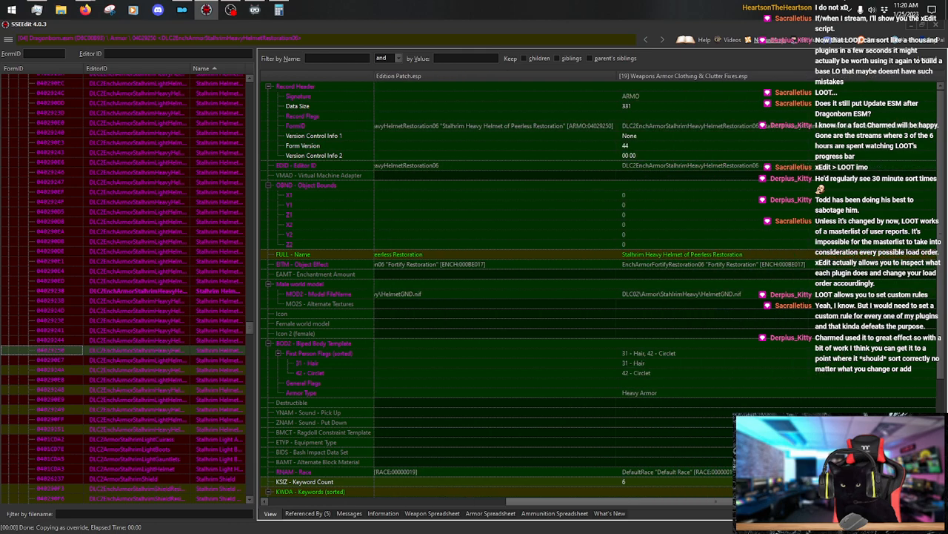
right_click(700, 75)
click(756, 85)
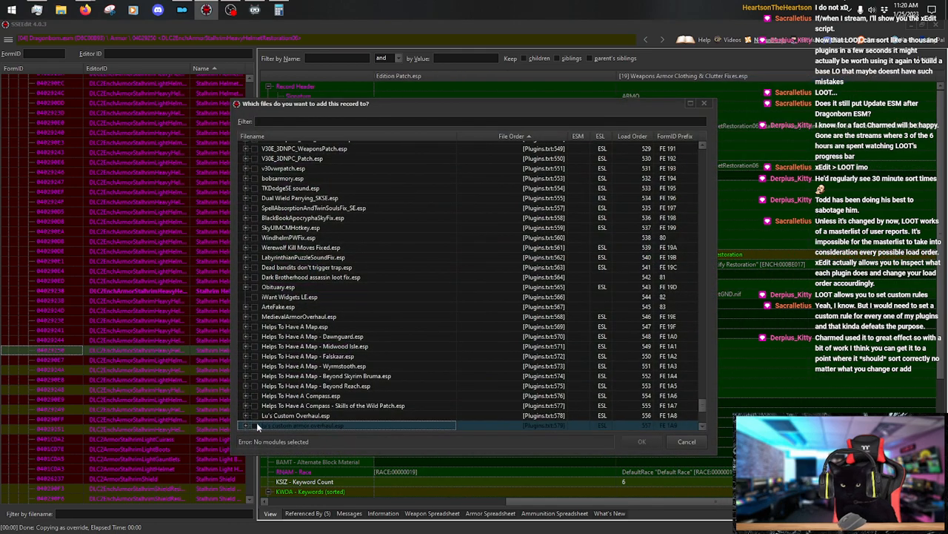
click(255, 424)
click(640, 441)
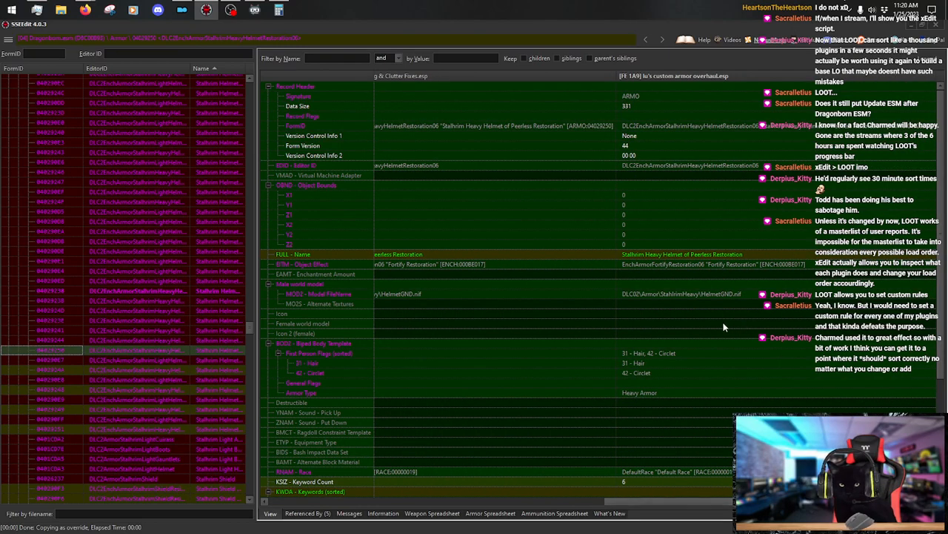
Rename the Peerless Restoration heavy helmet in the custom armor overhaul plugin to "Stalhrim Spangenhelm of Peerless Restoration".
double_click(719, 259)
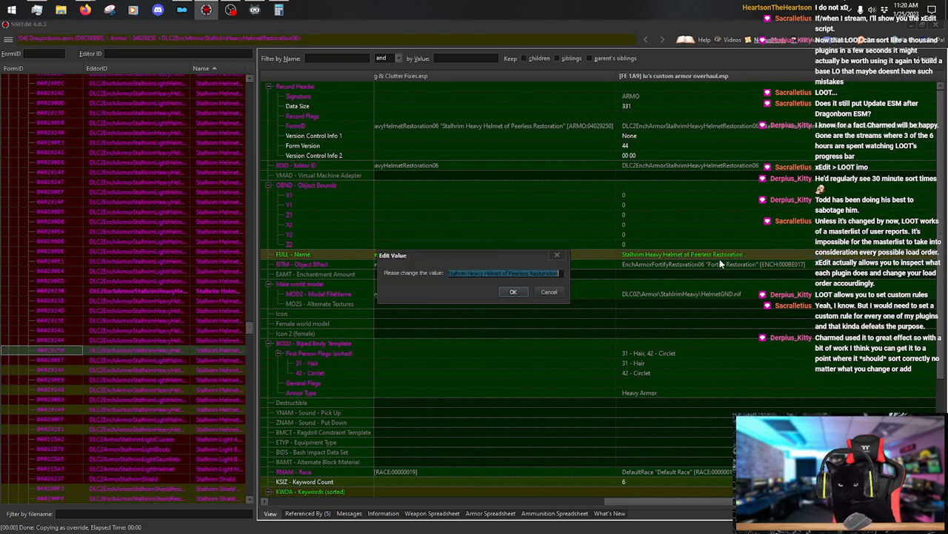
key(Home)
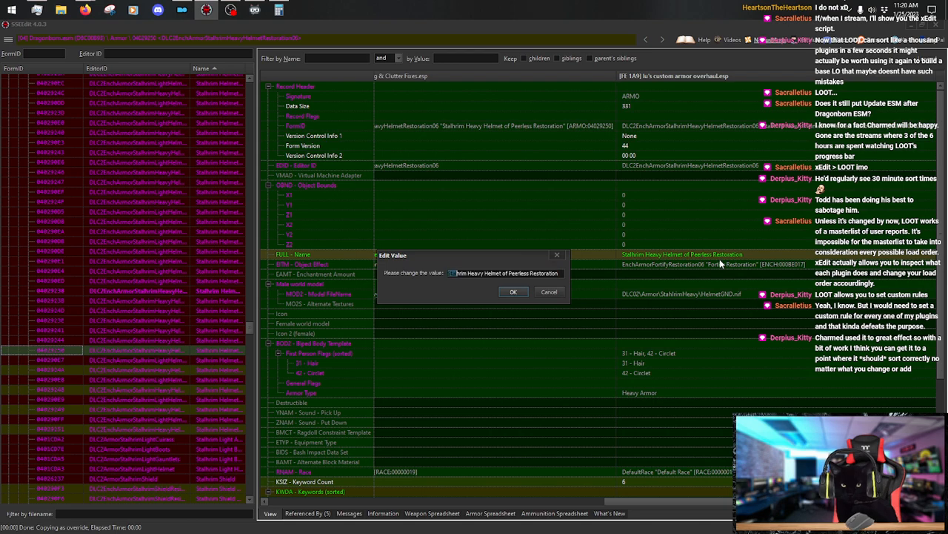
key(shift+Right)
key(shift+Right)
key(shift+Right)
key(shift+Right)
key(shift+Right)
key(shift+Right)
key(shift+Right)
key(shift+Right)
key(shift+Right)
key(shift+Right)
key(shift+Right)
key(shift+Right)
key(shift+Right)
key(shift+Right)
key(shift+Right)
key(shift+Right)
key(shift+Right)
key(shift+Right)
key(shift+Right)
key(shift+Right)
text(Stalhrim Spangenhelm)
key(Return)
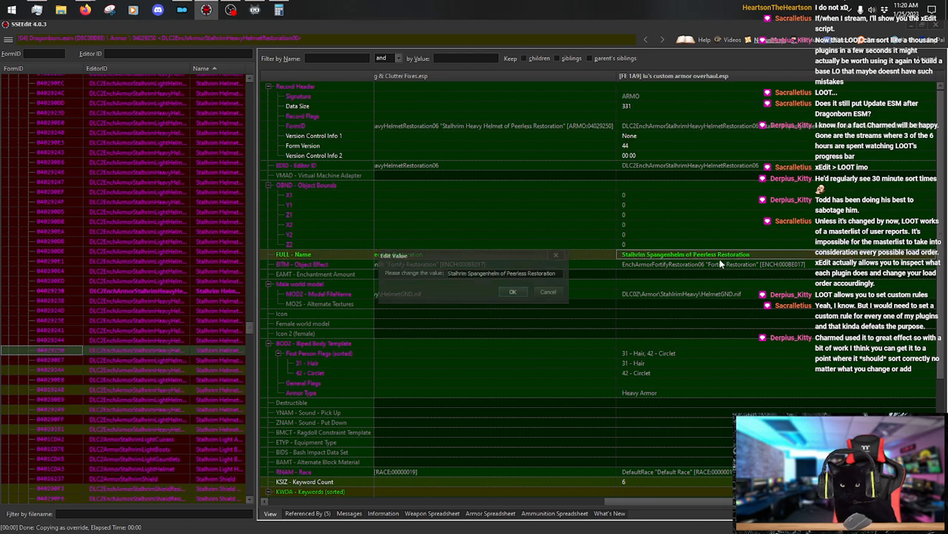
Copy the Clutter Fixes version of the heavy helmet of Recovery as an override into the custom armor overhaul plugin.
click(164, 371)
drag(403, 506, 623, 504)
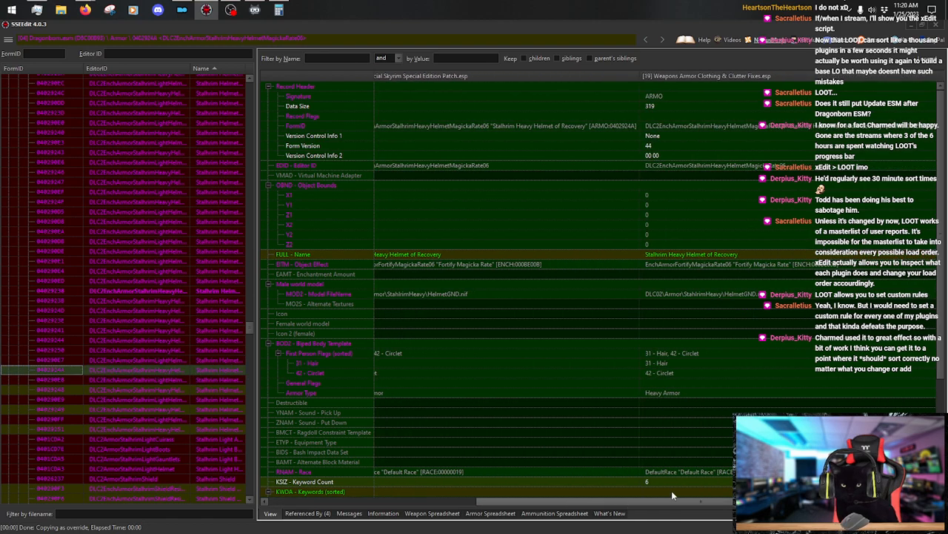
right_click(728, 83)
click(738, 100)
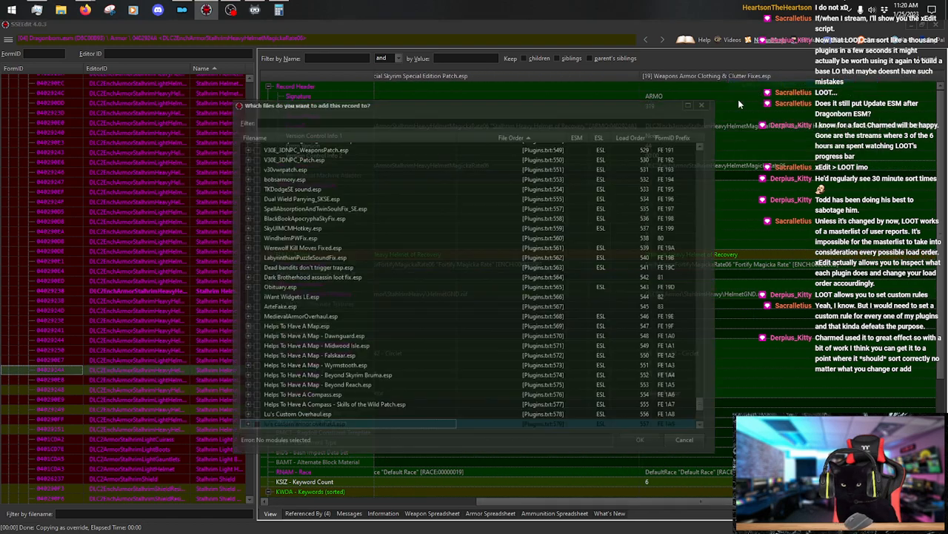
click(255, 425)
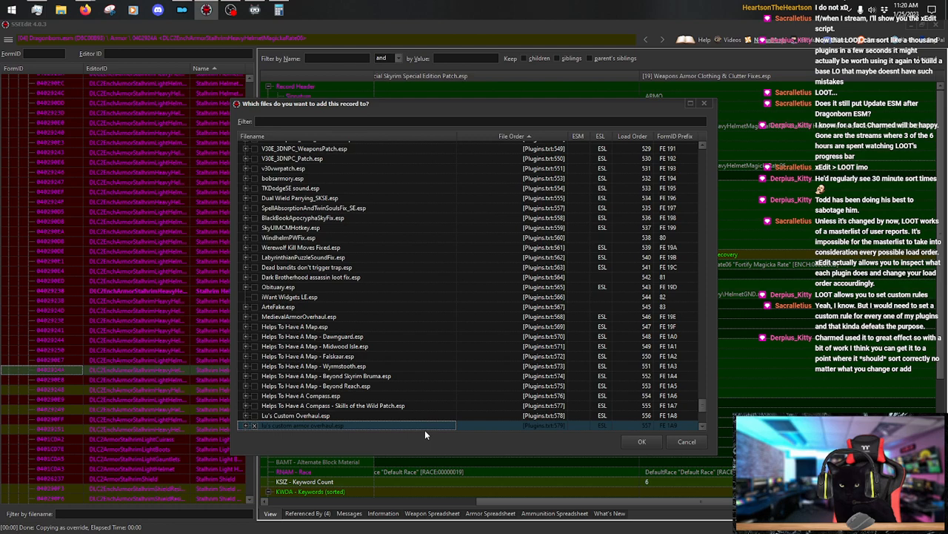
click(642, 441)
Rename the heavy helmet of Recovery in the custom armor overhaul plugin to "Stalhrim Spangenhelm of Recovery".
drag(416, 508, 698, 499)
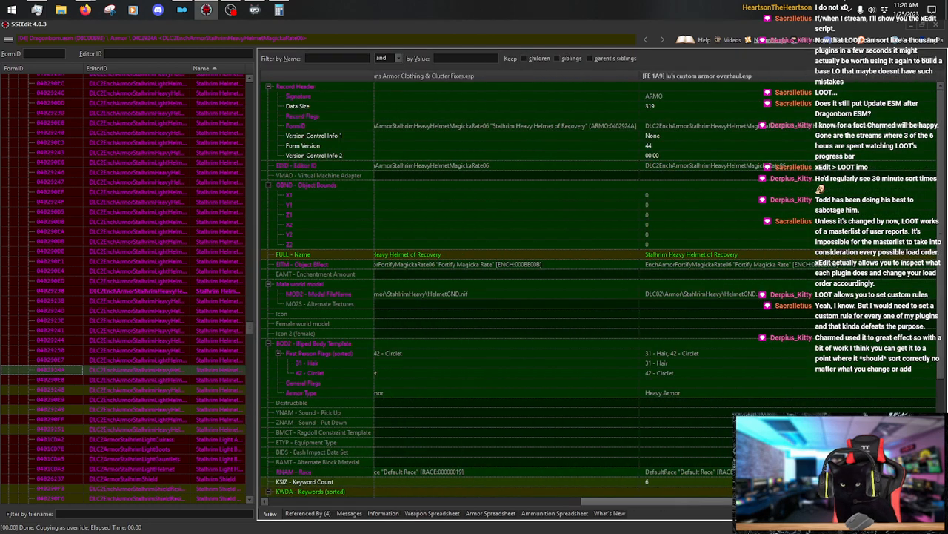
right_click(715, 256)
click(726, 262)
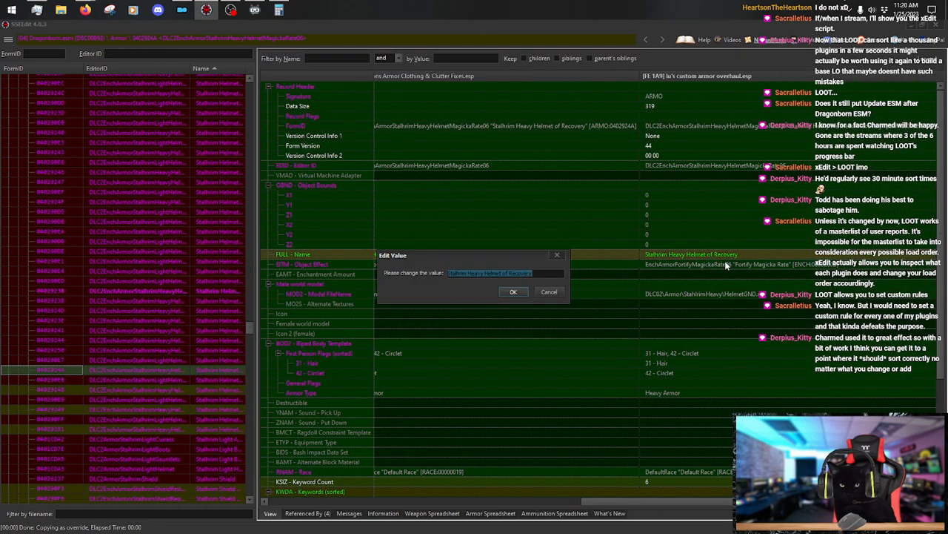
key(Home)
key(shift+Right)
key(shift+Right)
key(shift+Right)
key(shift+Right)
key(shift+Right)
key(shift+Right)
key(shift+Right)
key(shift+Right)
key(shift+Right)
key(shift+Right)
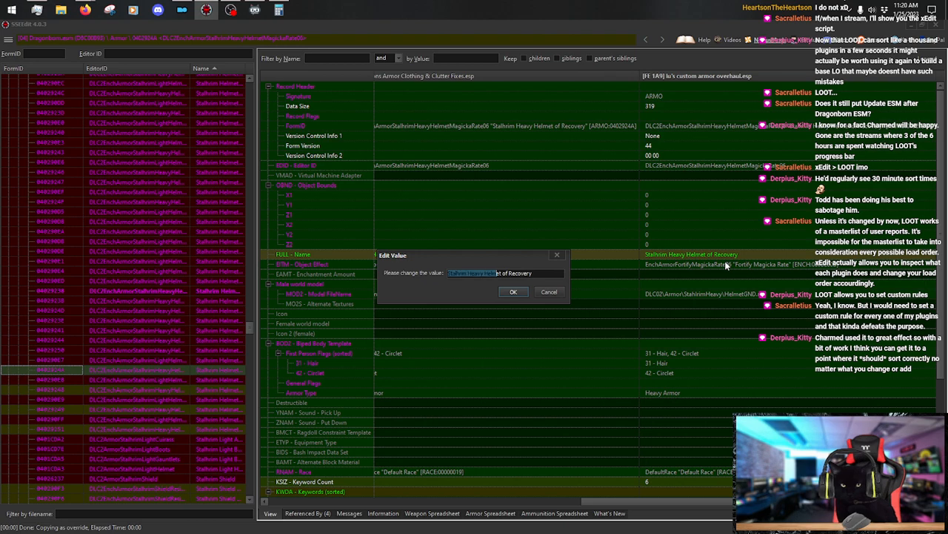
text(Stalhrim Spangenhelm)
key(Return)
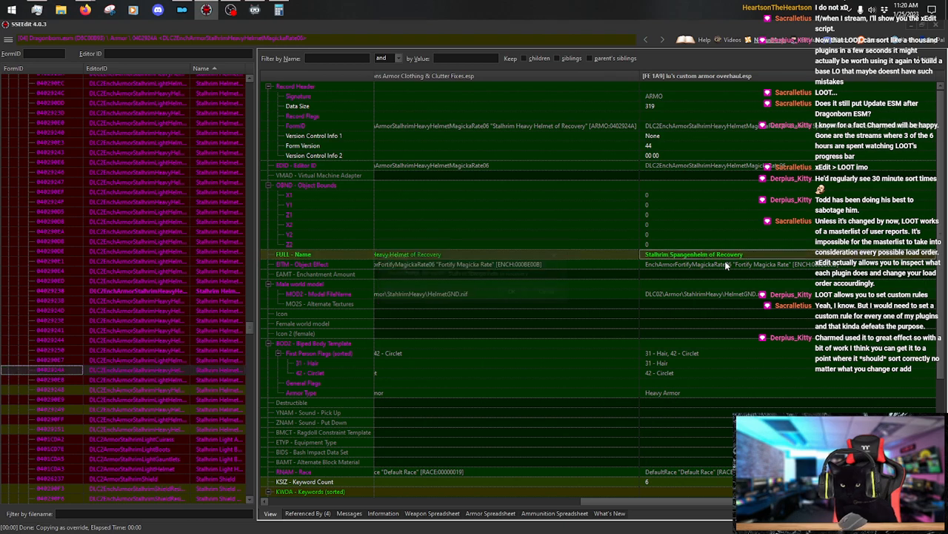
Copy the Clutter Fixes version of the heavy helmet of Replenishing as an override into the custom armor overhaul plugin.
click(177, 393)
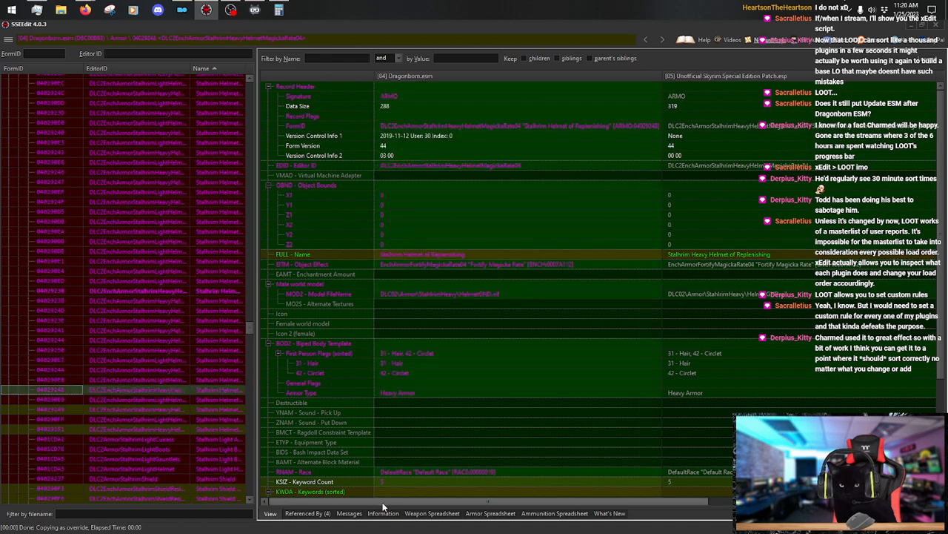
drag(385, 503, 635, 498)
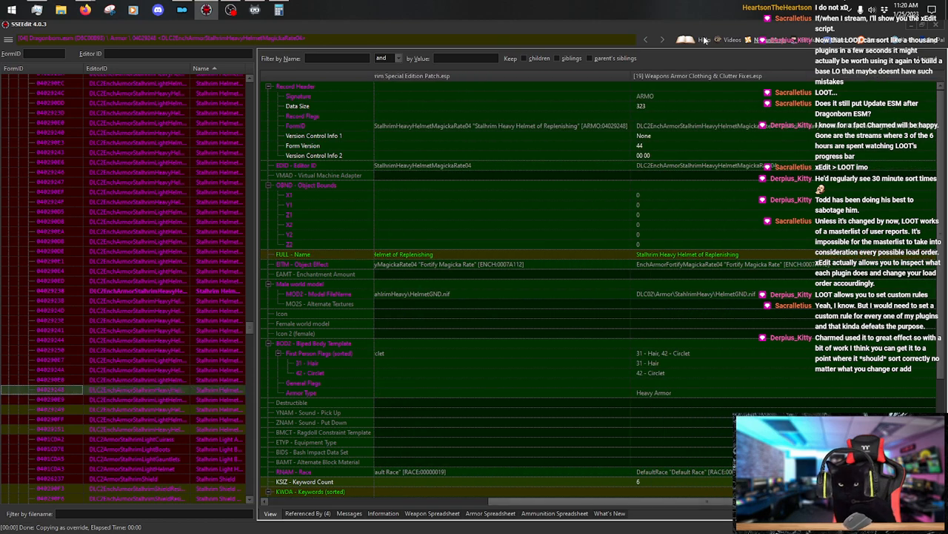
right_click(701, 76)
click(717, 83)
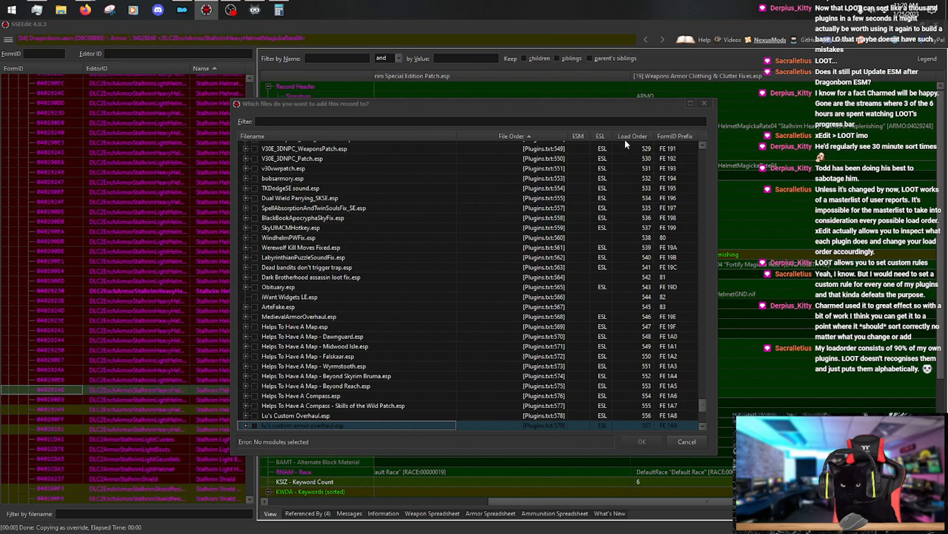
click(252, 424)
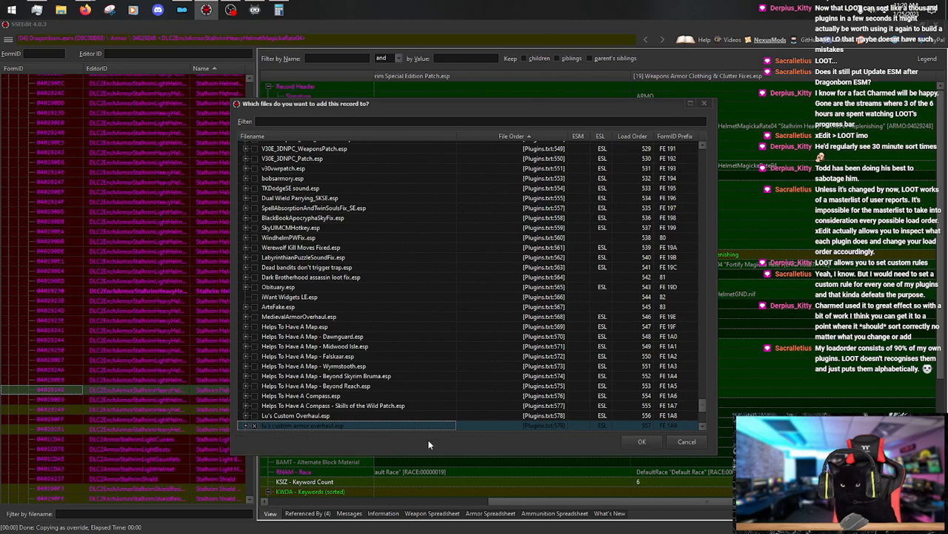
click(646, 443)
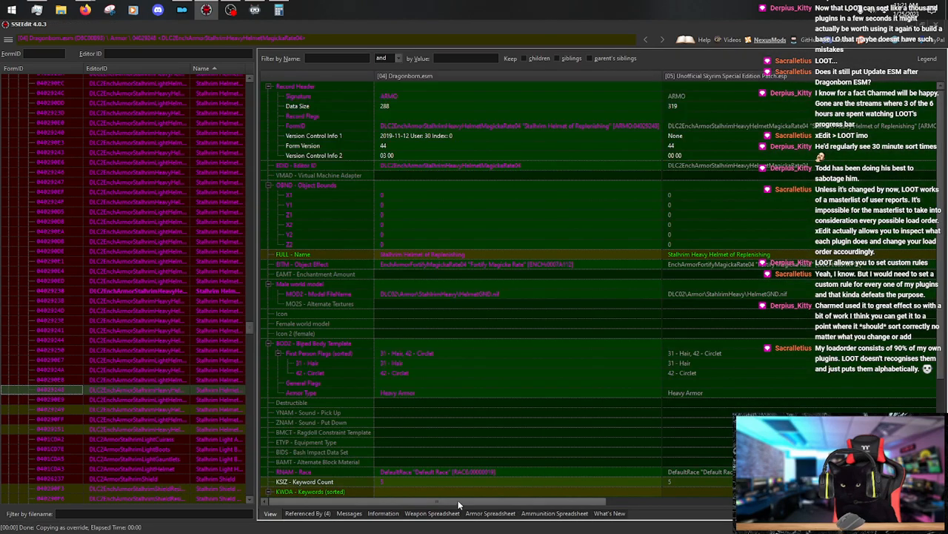
Rename the heavy helmet of Replenishing in the custom armor overhaul plugin to "Stalhrim Spangenhelm of Replenishing".
double_click(705, 254)
key(Left)
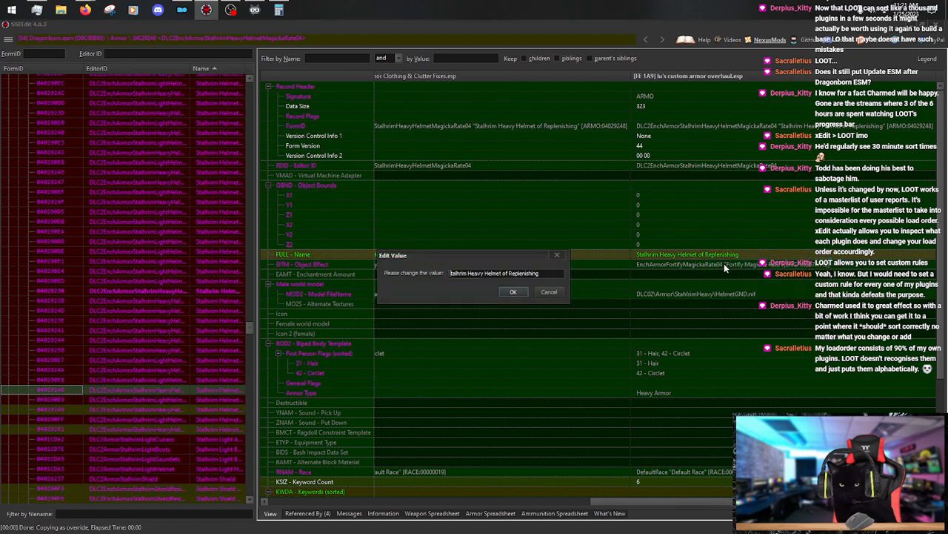
key(ctrl+shift+Right)
key(ctrl+shift+Right)
text(Stalhrim Spangenhelm)
key(Return)
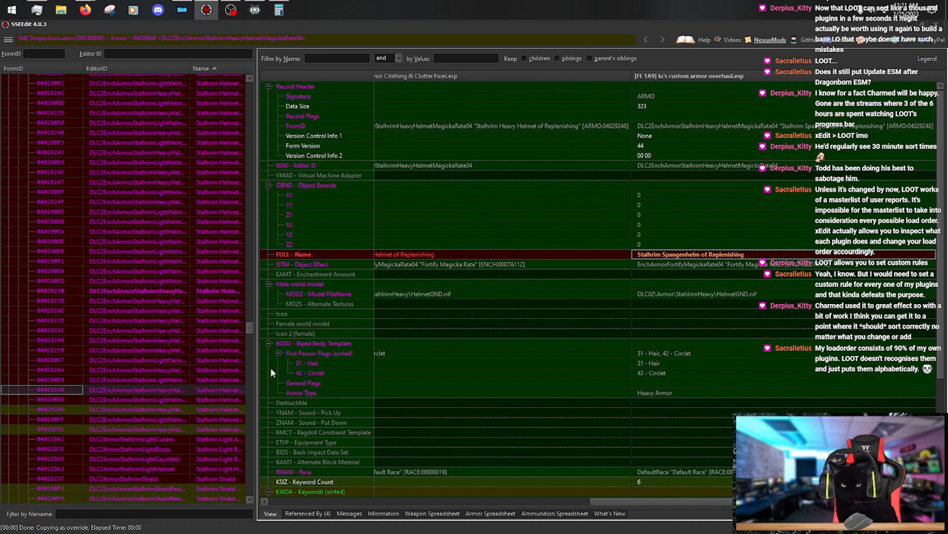
Copy the Clutter Fixes version of the heavy helmet of Resurgence as an override into the custom armor overhaul plugin.
click(178, 409)
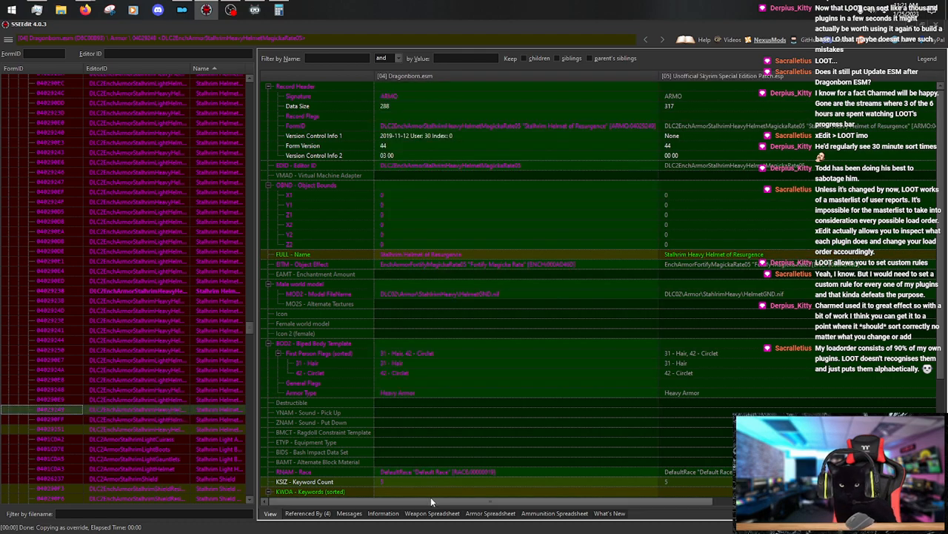
drag(431, 501, 719, 506)
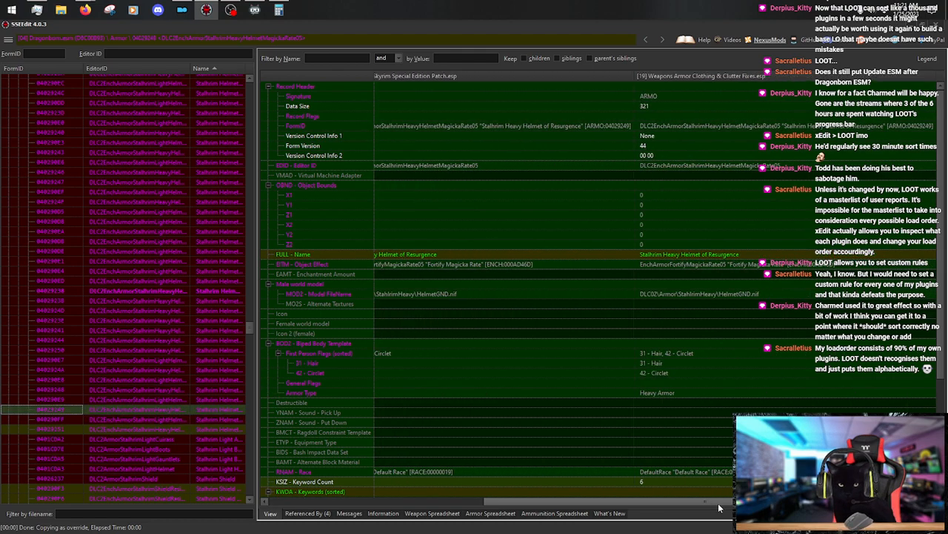
right_click(728, 77)
click(749, 82)
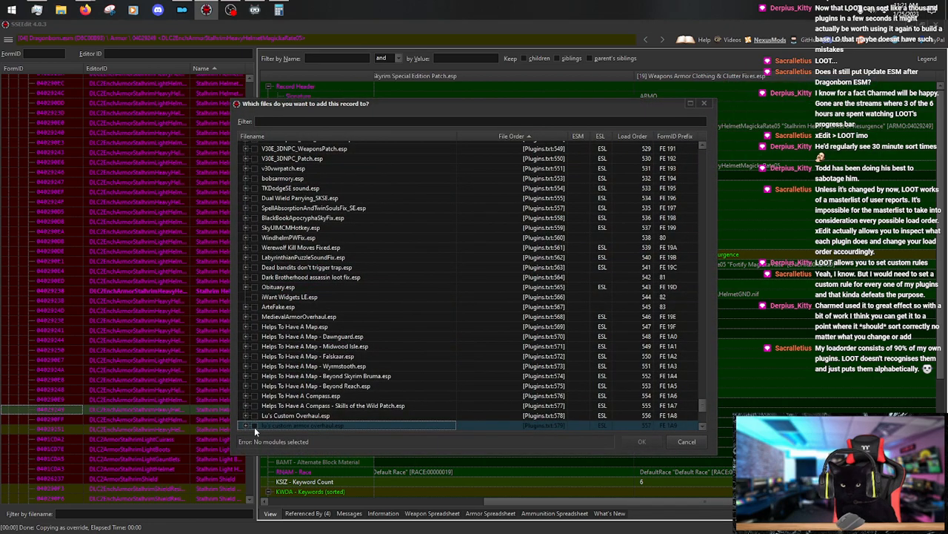
click(643, 443)
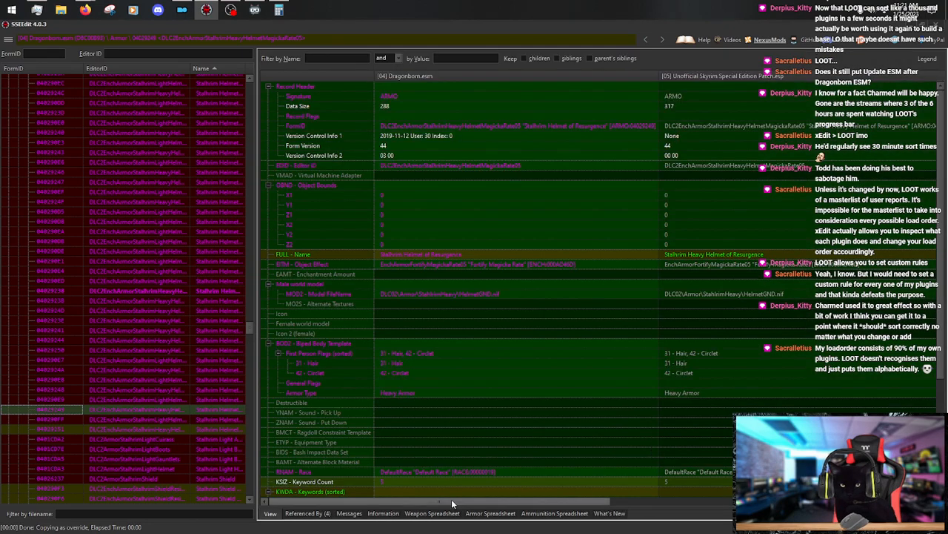
Rename the heavy helmet of Resurgence in the custom armor overhaul plugin to "Stalhrim Spangenhelm of Resurgence".
right_click(725, 255)
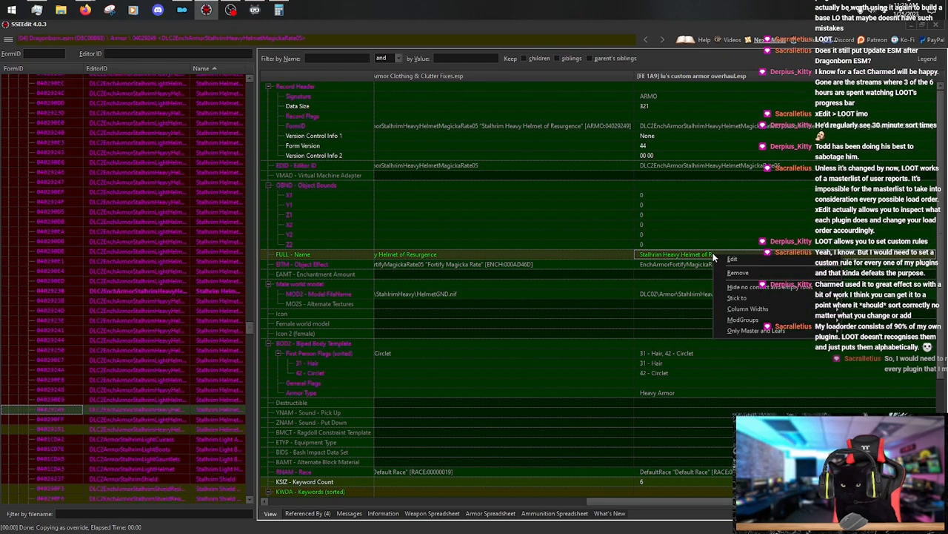
click(733, 259)
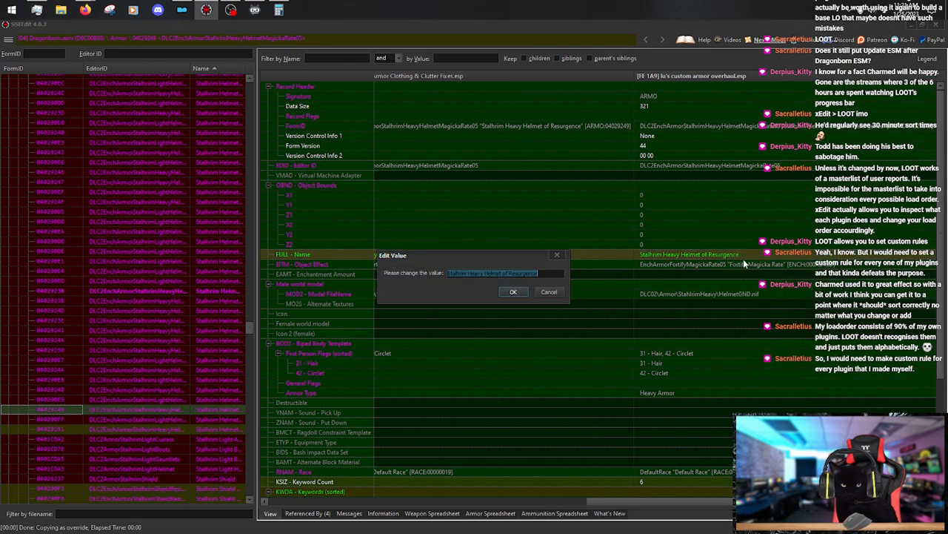
key(Home)
key(ctrl+shift+Right)
key(ctrl+shift+Right)
key(ctrl+shift+Right)
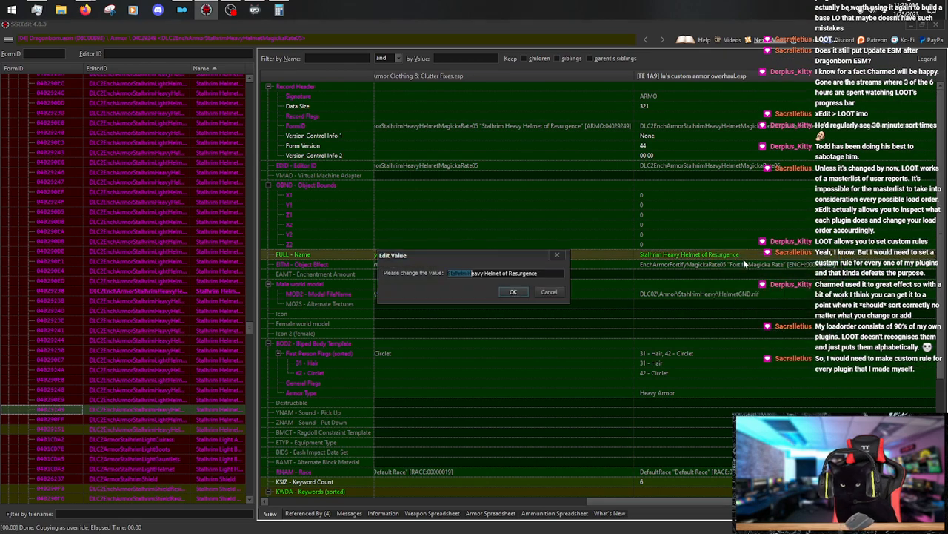
text(Stalhrim Spangenhelm)
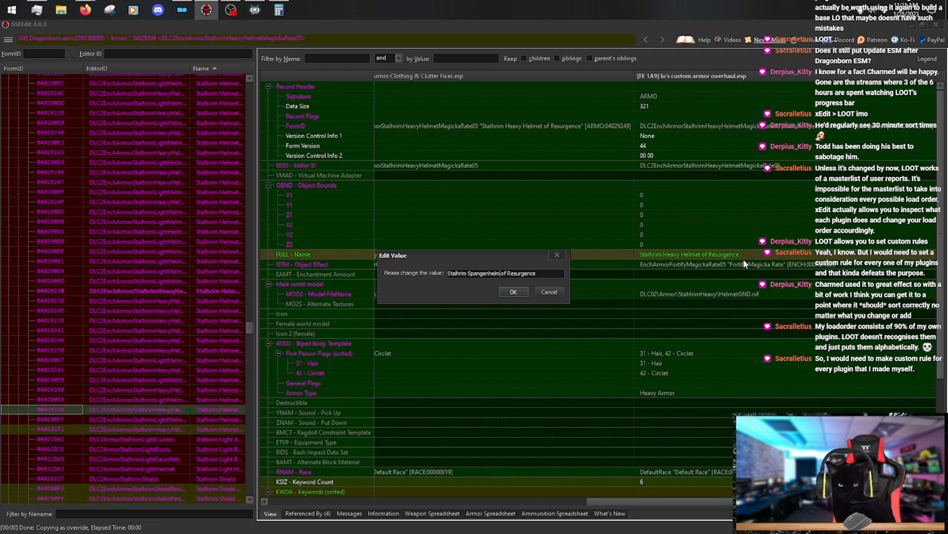
key(Return)
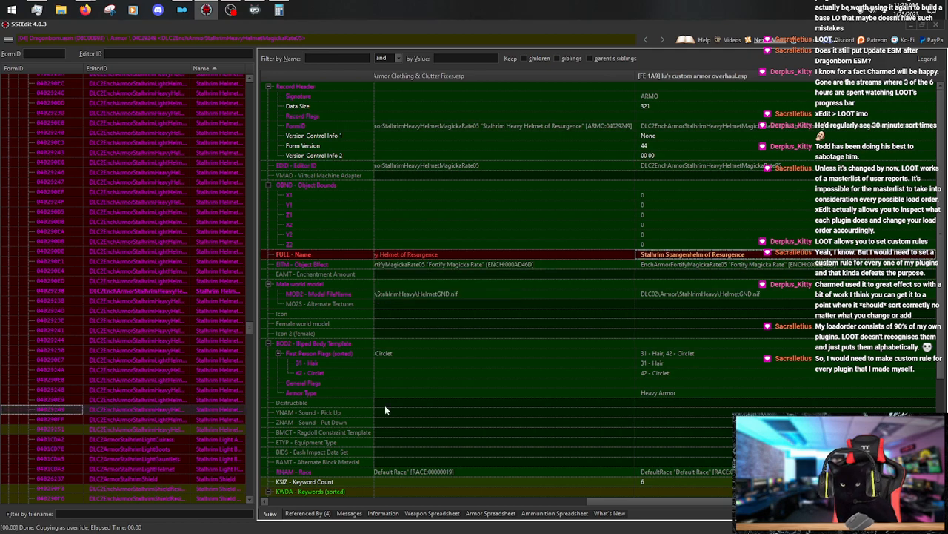
Copy the Clutter Fixes version of the heavy helmet of Waterbreathing as an override into the custom armor overhaul plugin.
click(167, 430)
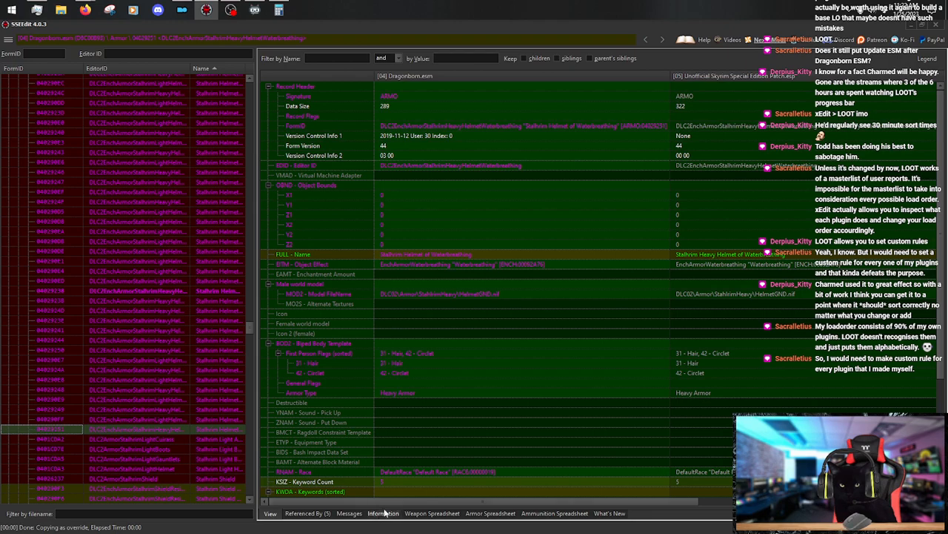
drag(389, 502, 694, 508)
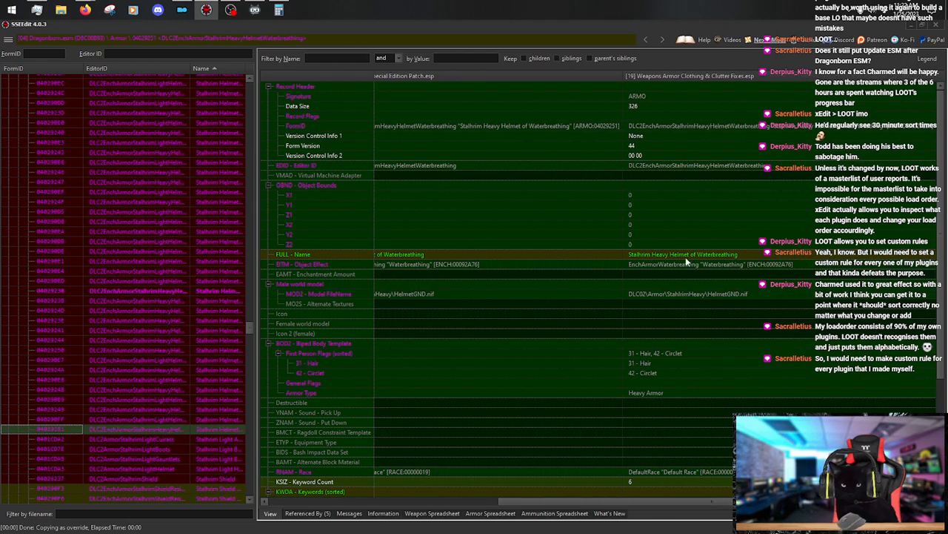
right_click(700, 75)
click(772, 83)
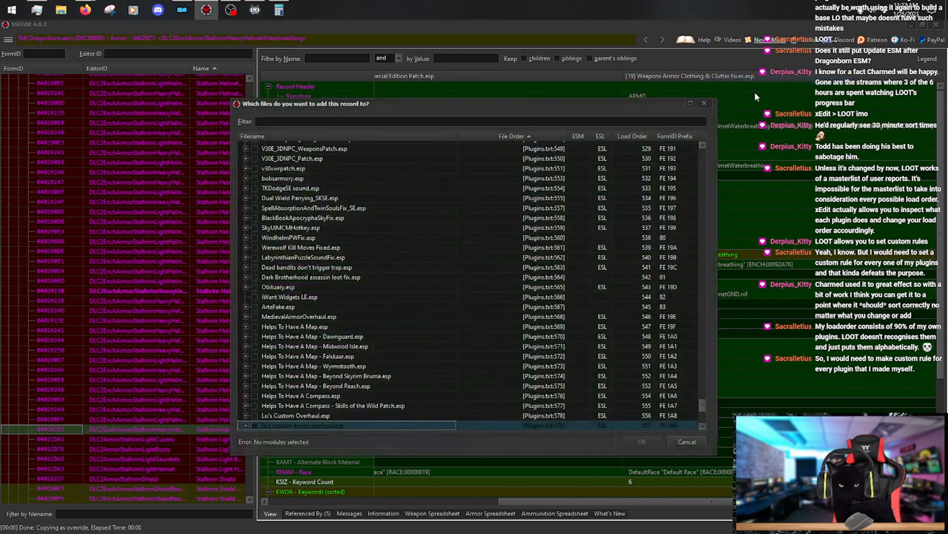
click(255, 426)
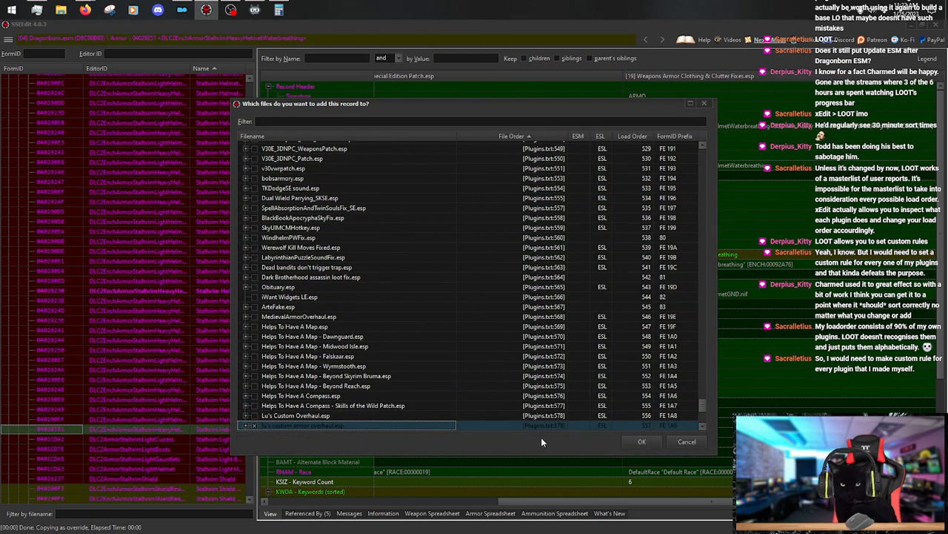
click(642, 441)
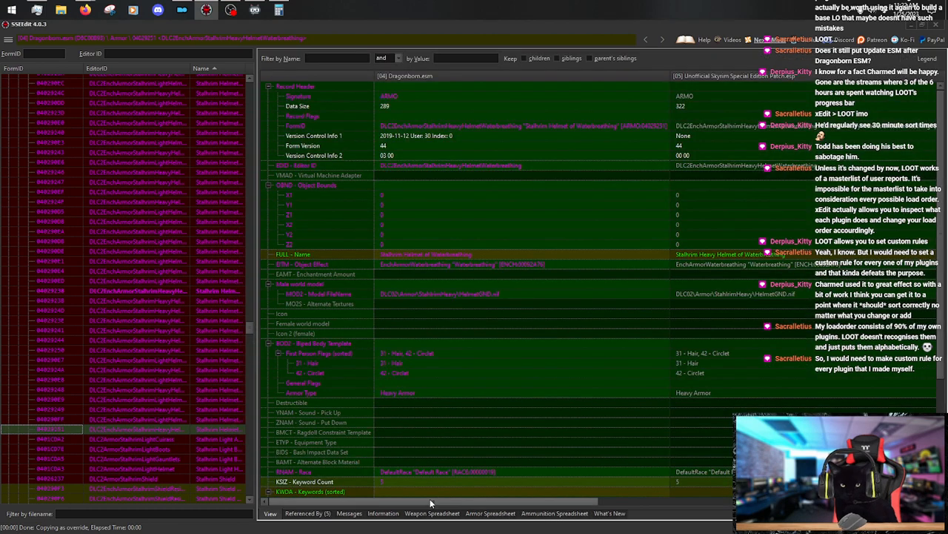
Rename the heavy helmet of Waterbreathing in the custom armor overhaul plugin to "Stalhrim Spangenhelm of Waterbreathing".
drag(430, 499, 730, 501)
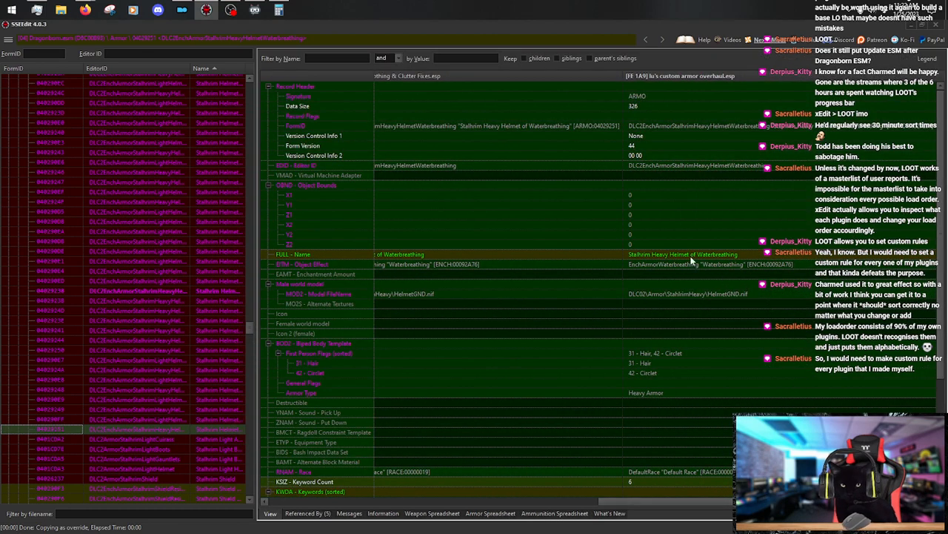
right_click(710, 255)
click(716, 261)
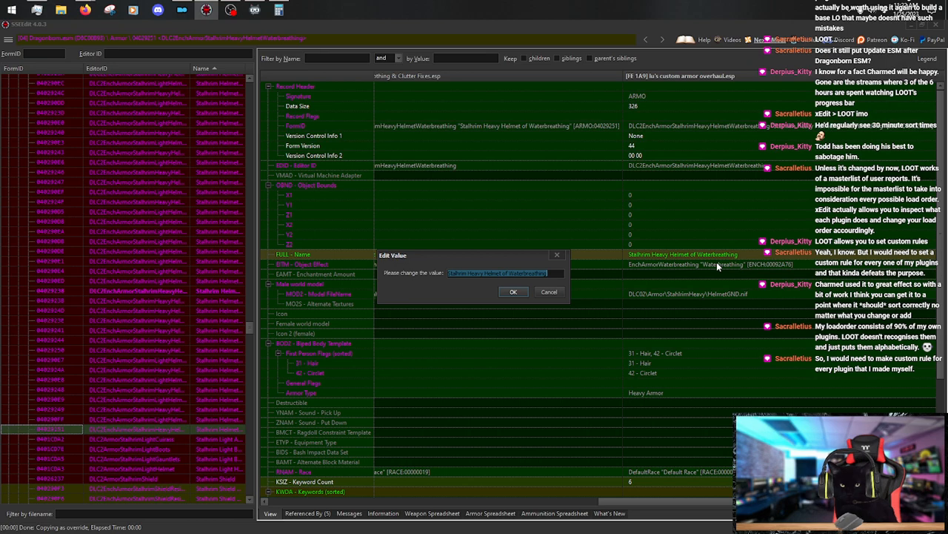
key(Home)
key(shift+Right)
key(shift+Right)
key(shift+Right)
key(shift+Right)
key(shift+Right)
key(shift+Right)
key(shift+Right)
key(shift+Right)
key(shift+Right)
key(shift+Right)
key(shift+Right)
key(shift+Right)
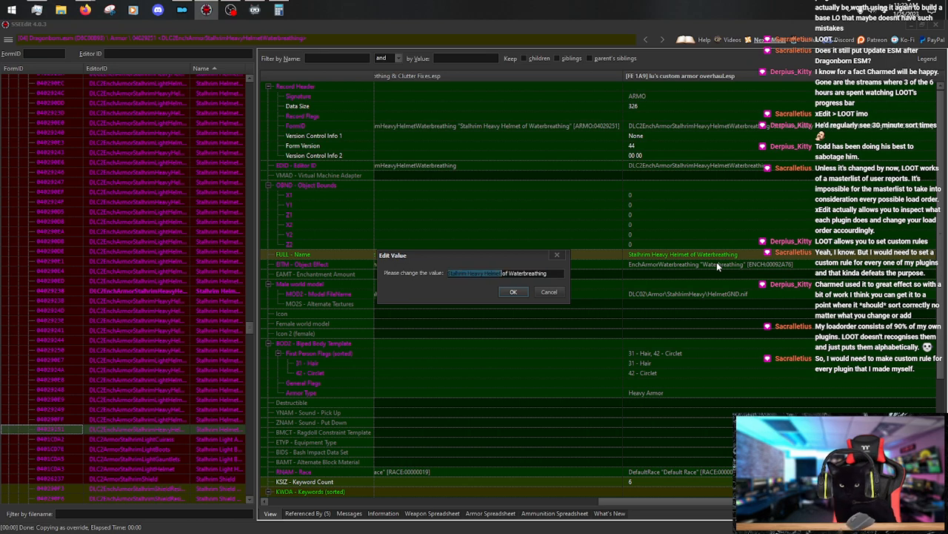
key(ctrl+v)
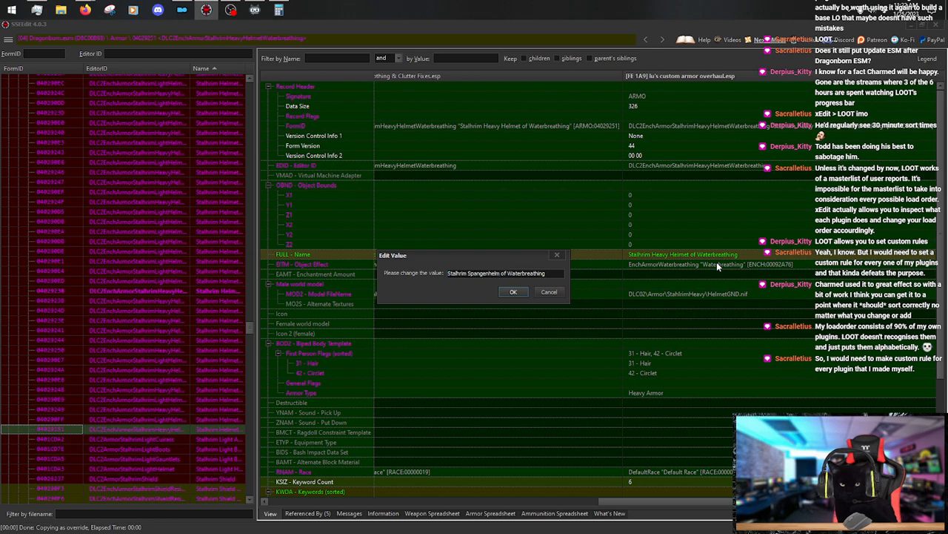
key(Return)
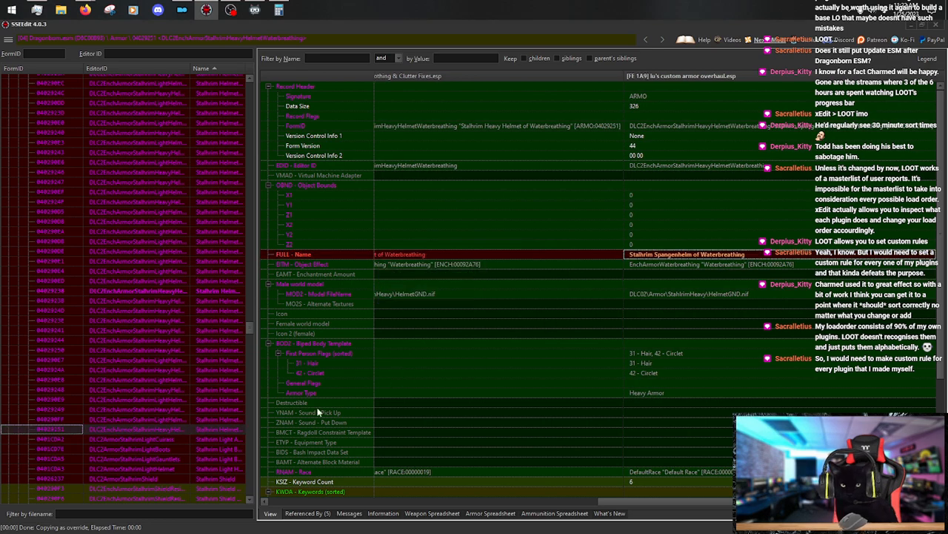
Copy the Clutter Fixes version of the Stalhrim Shield of Dwindling Fire as an override into the custom armor overhaul plugin.
click(180, 488)
scroll(226, 339, down, 3)
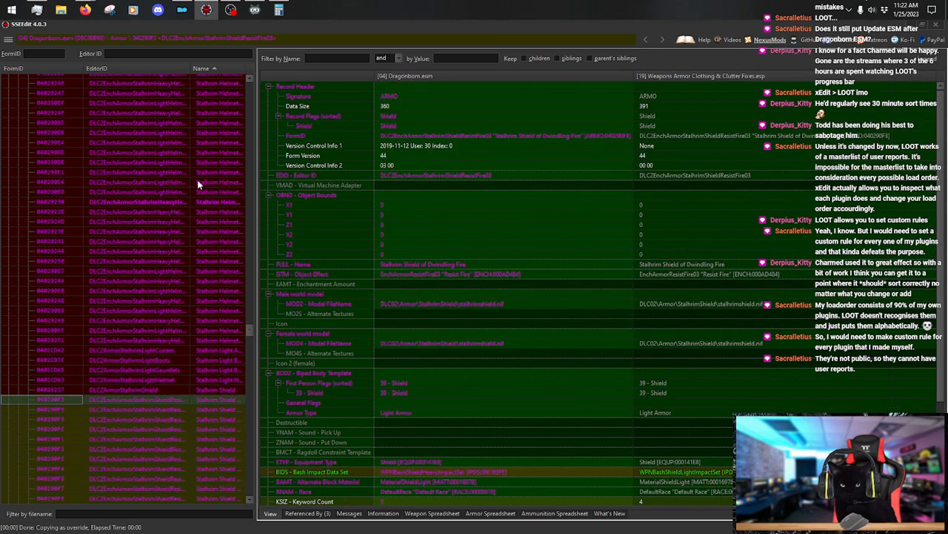
scroll(198, 182, down, 5)
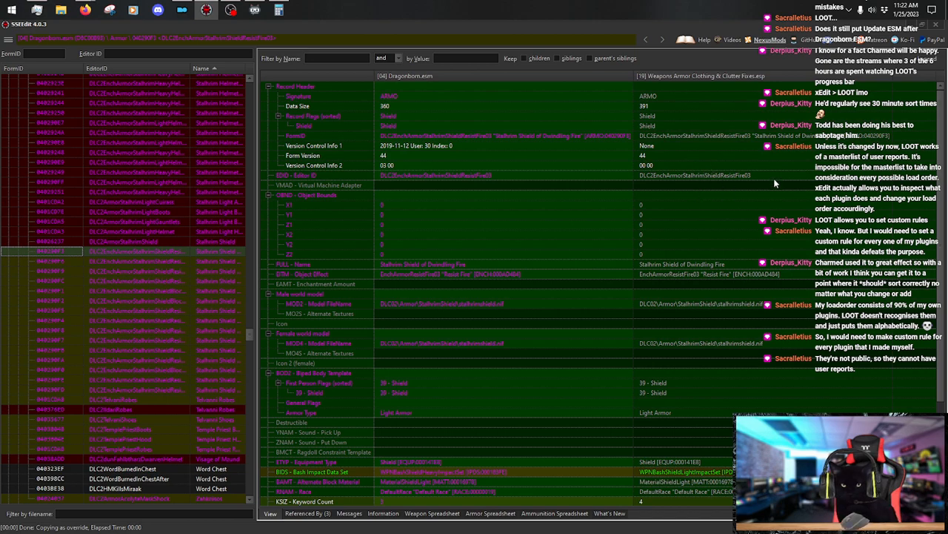
right_click(737, 75)
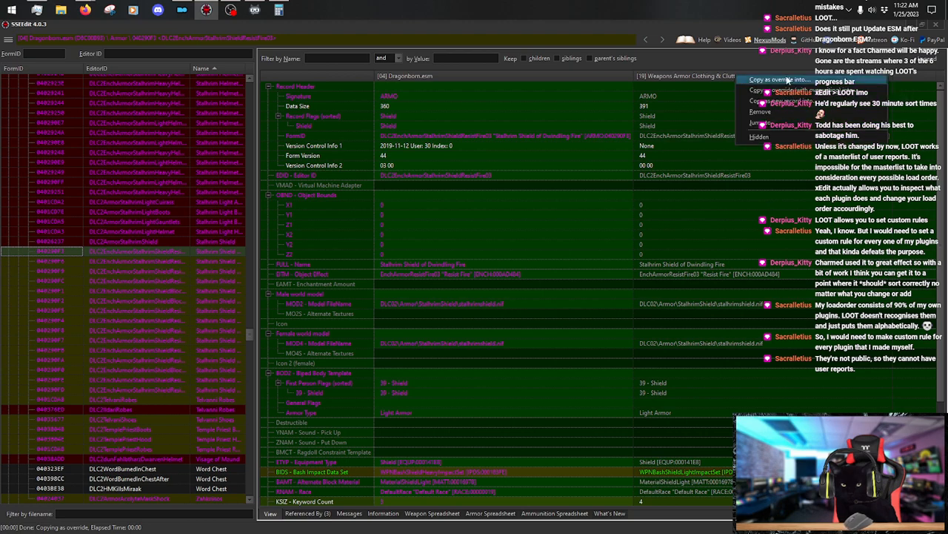
click(787, 81)
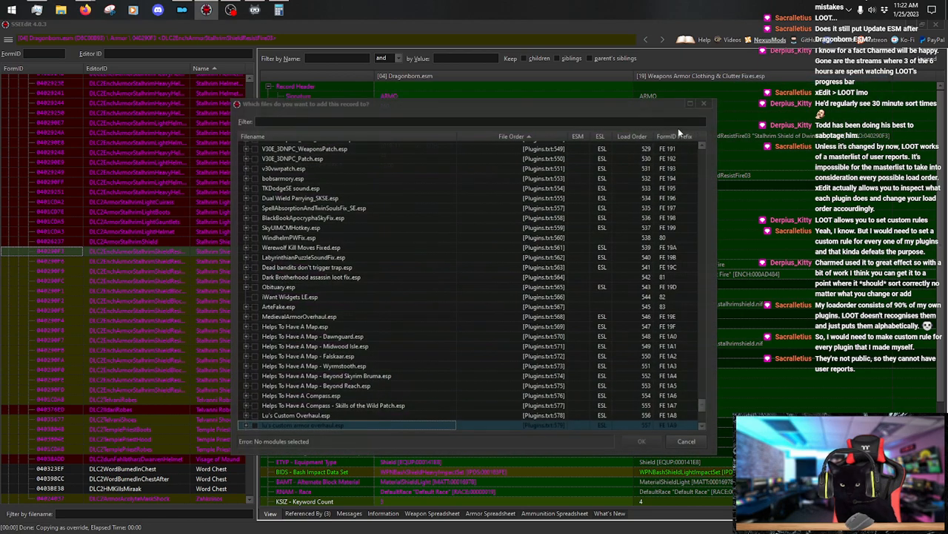
click(254, 425)
click(642, 441)
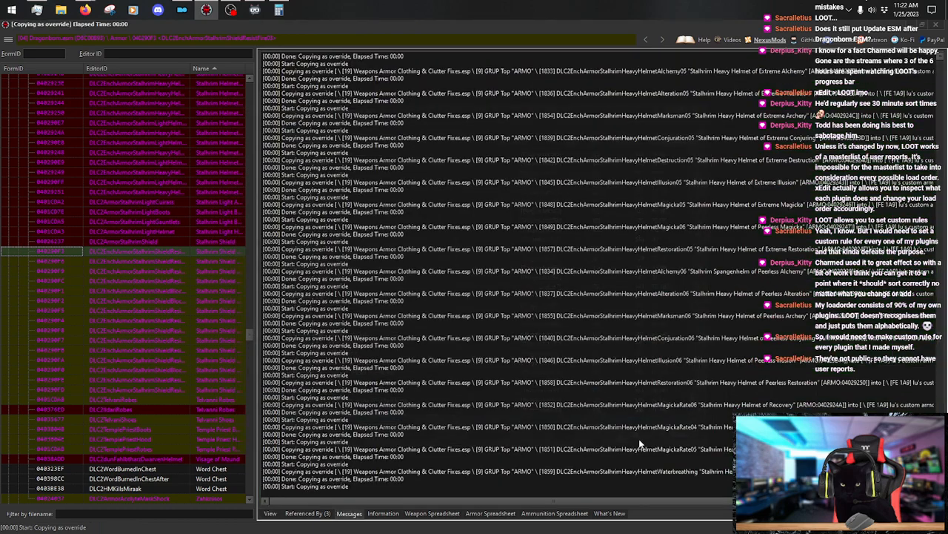
Set the name of the shield of Dwindling Fire in the custom armor overhaul plugin to "Stalhrim Spangenhelm of Dwindling Fire".
drag(512, 502, 741, 504)
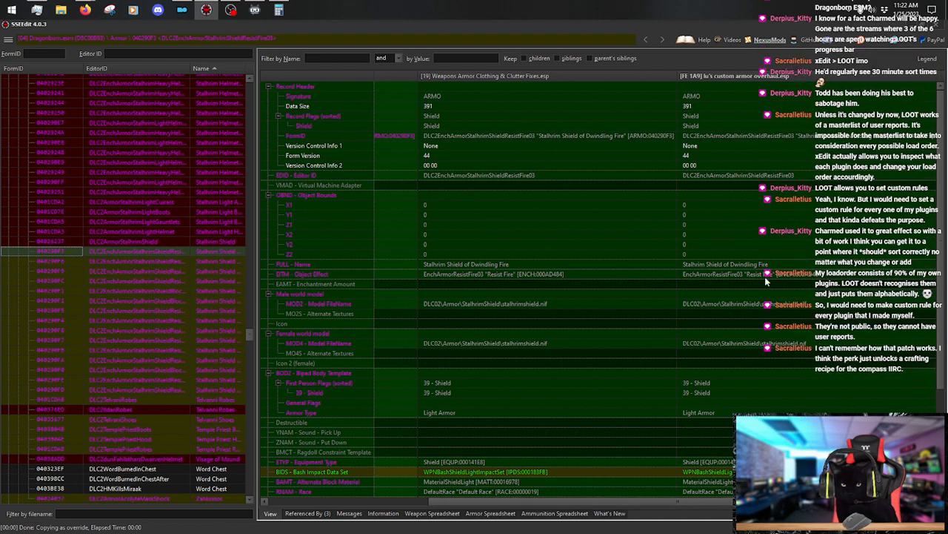
double_click(737, 264)
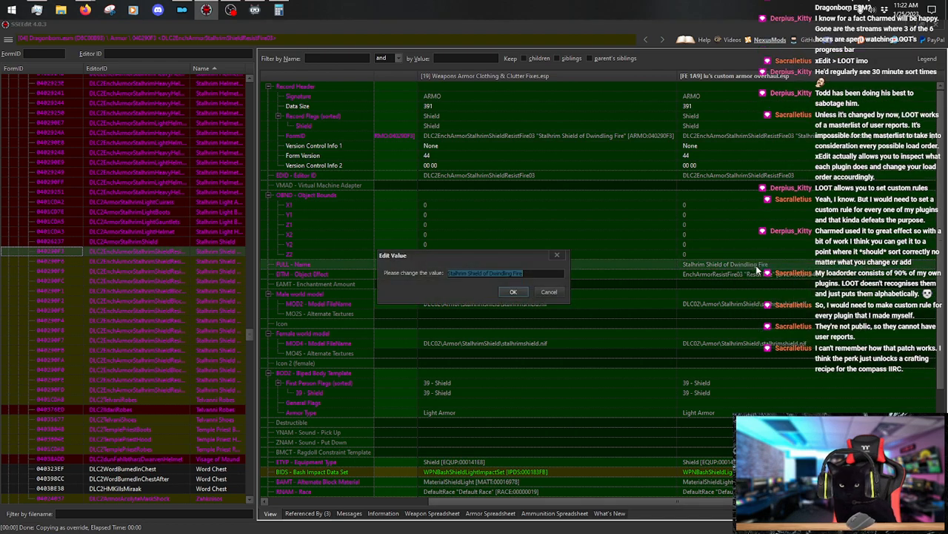
key(Home)
key(shift+Right)
key(shift+Right)
key(shift+Right)
key(shift+Right)
key(shift+Right)
key(shift+Right)
key(shift+Right)
key(shift+Right)
key(shift+Right)
key(shift+Right)
key(shift+Right)
key(shift+Right)
key(shift+Right)
key(shift+Right)
key(shift+Right)
key(shift+Right)
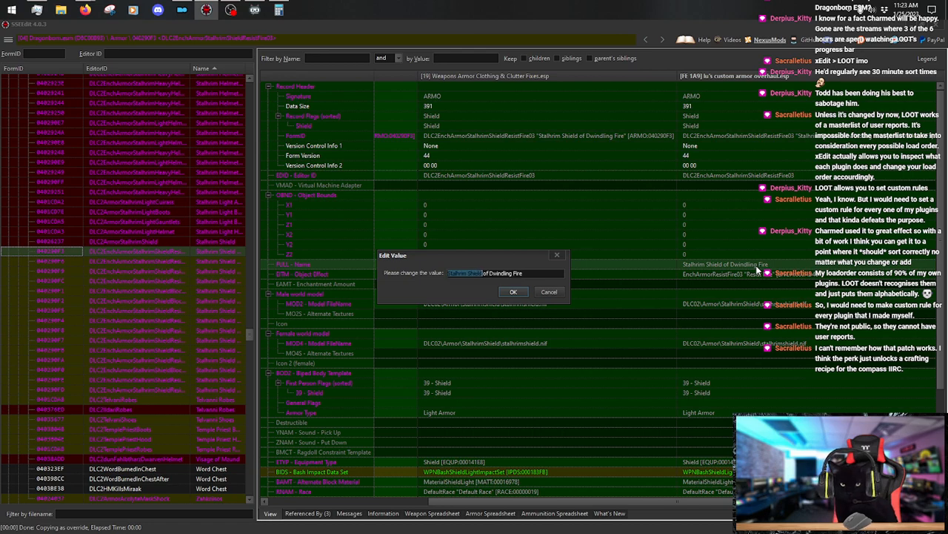
key(ctrl+v)
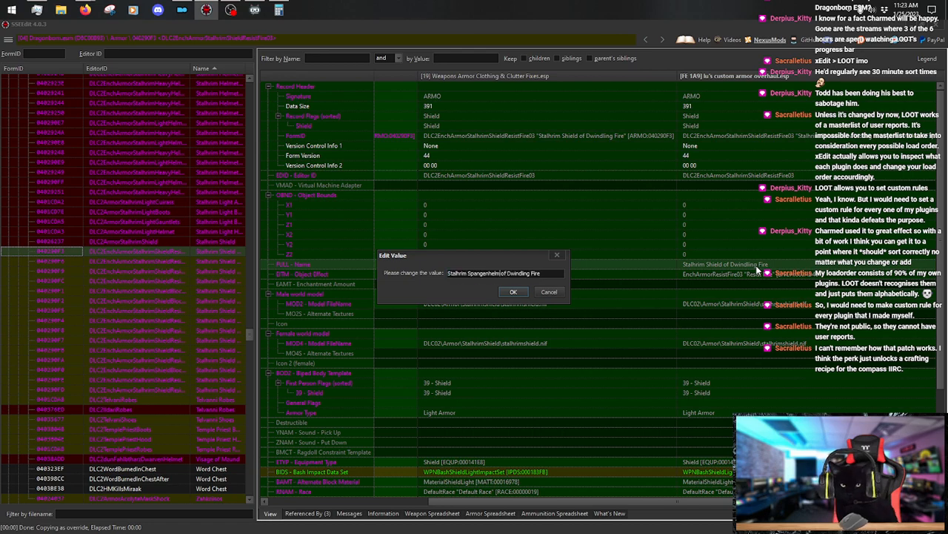
key(Return)
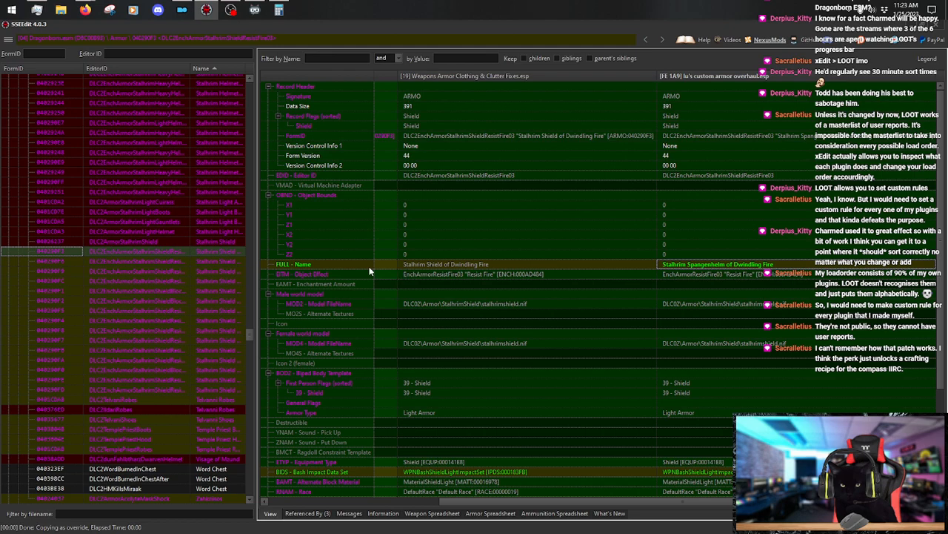
Examine the names of the base Stalhrim shield, the light cuirass and the enchanted Stalhrim armor records across the plugins.
click(224, 242)
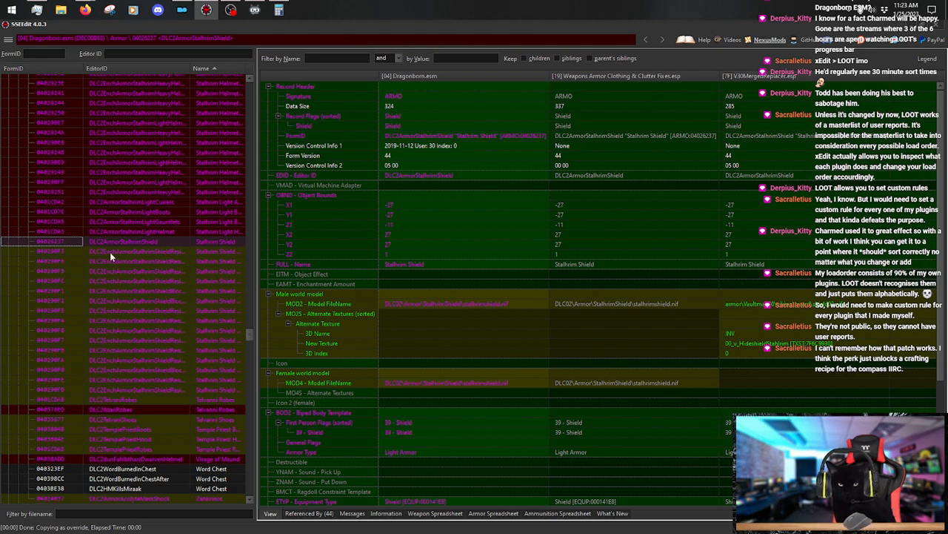
click(166, 202)
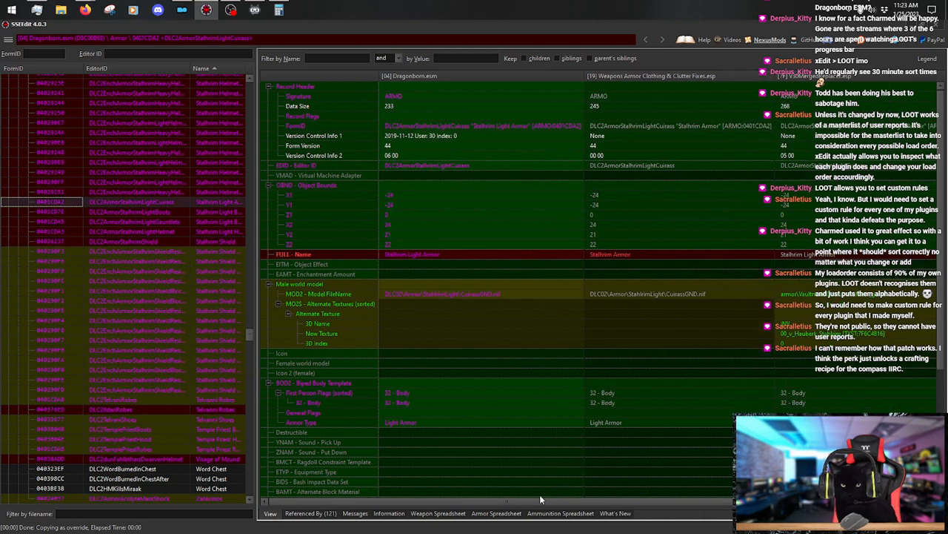
drag(537, 503, 741, 503)
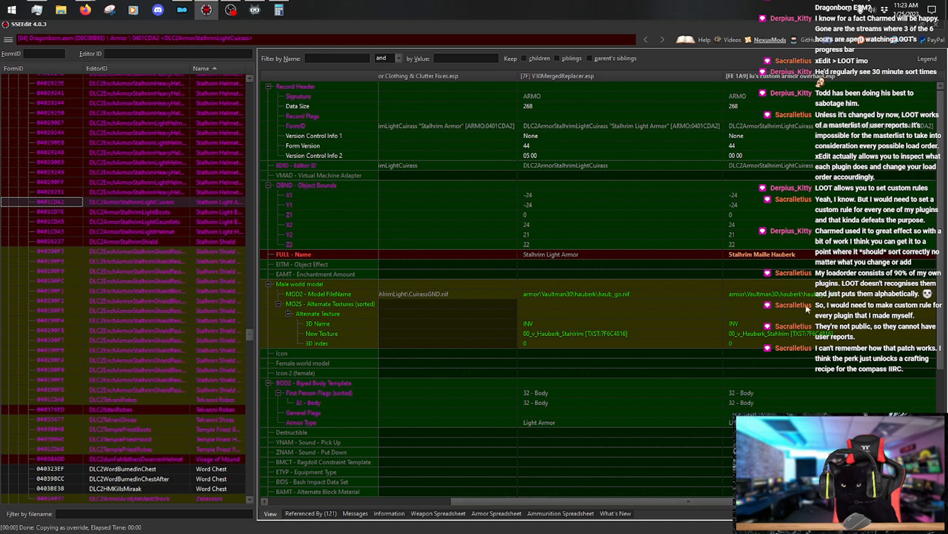
double_click(775, 255)
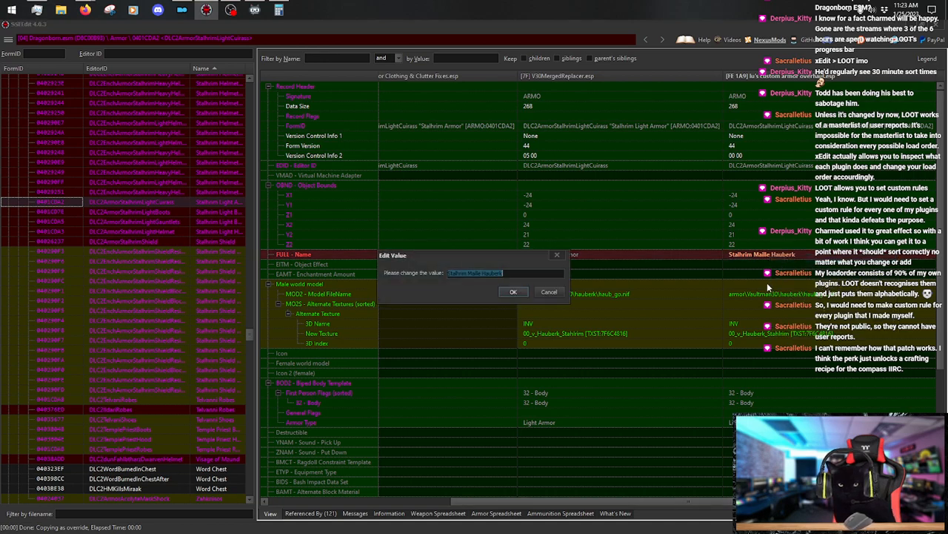
key(Escape)
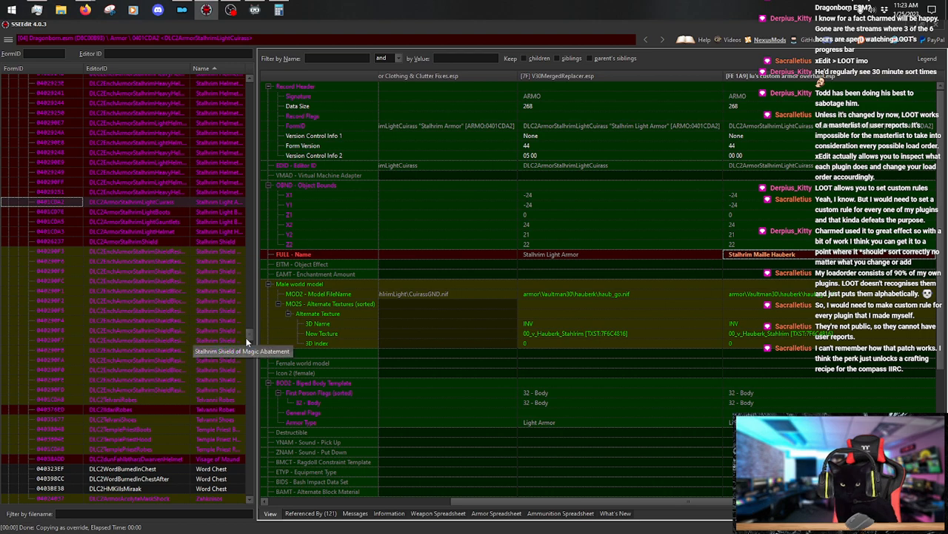
drag(249, 335, 258, 284)
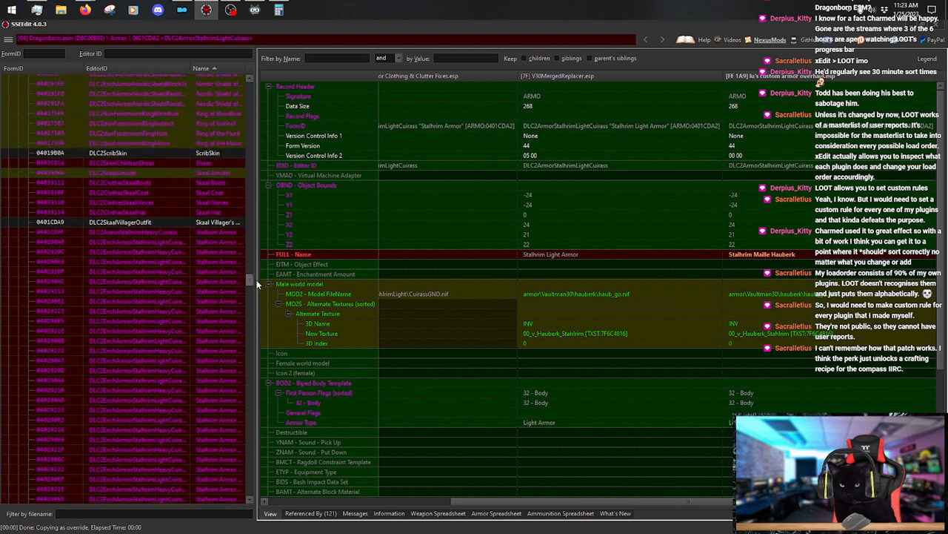
click(223, 247)
drag(495, 501, 816, 503)
click(175, 360)
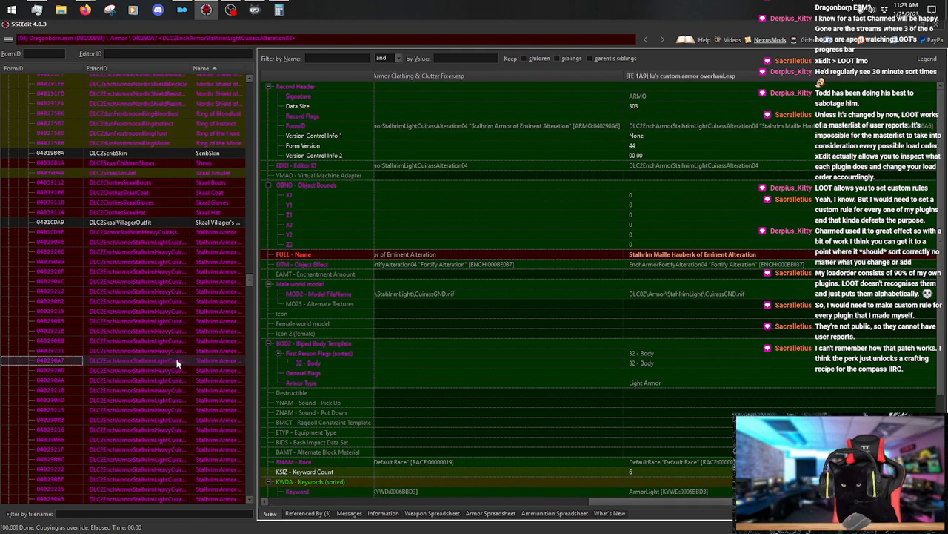
scroll(186, 333, down, 3)
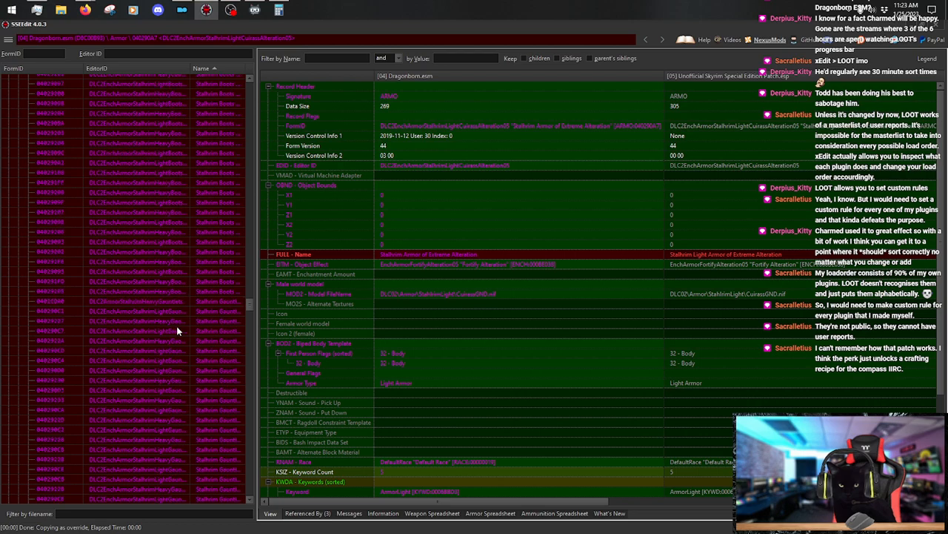
scroll(176, 332, down, 3)
scroll(177, 326, down, 2)
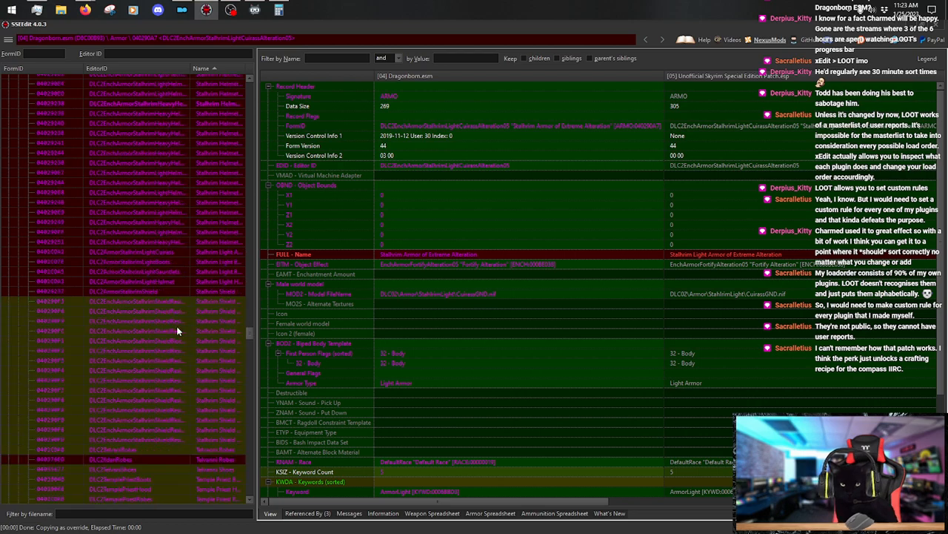
scroll(178, 334, up, 10)
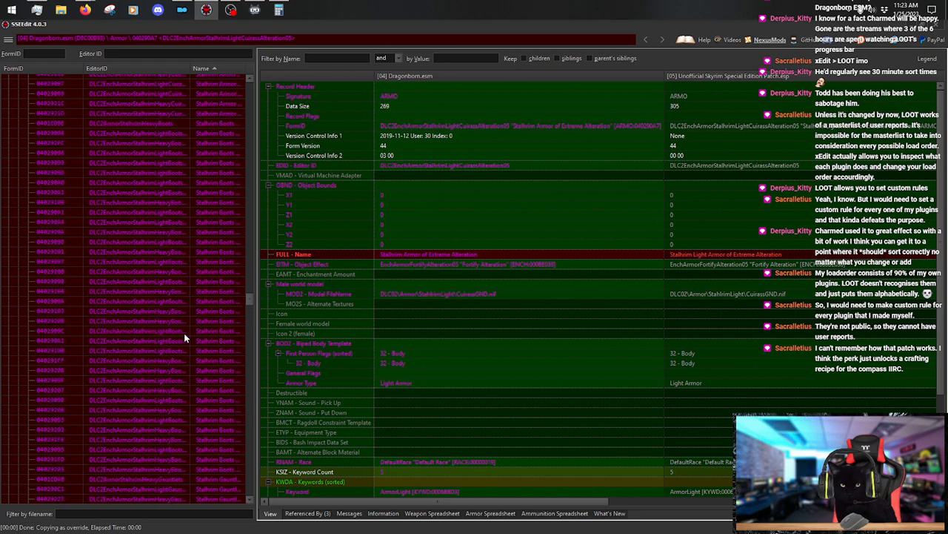
Open the Stalhrim light boots record in Dragonborn.esm and view its version in V30MergedReplacer.esp.
scroll(185, 338, down, 5)
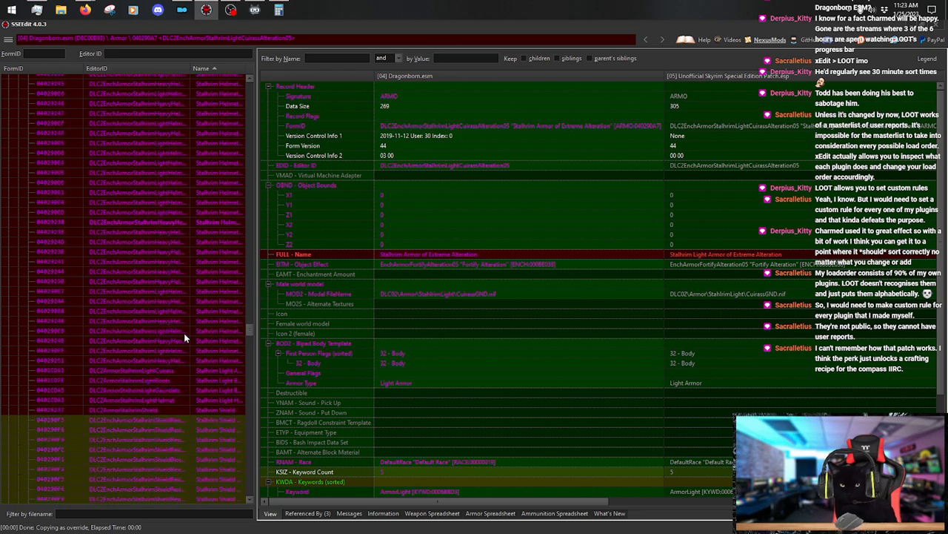
scroll(185, 338, down, 10)
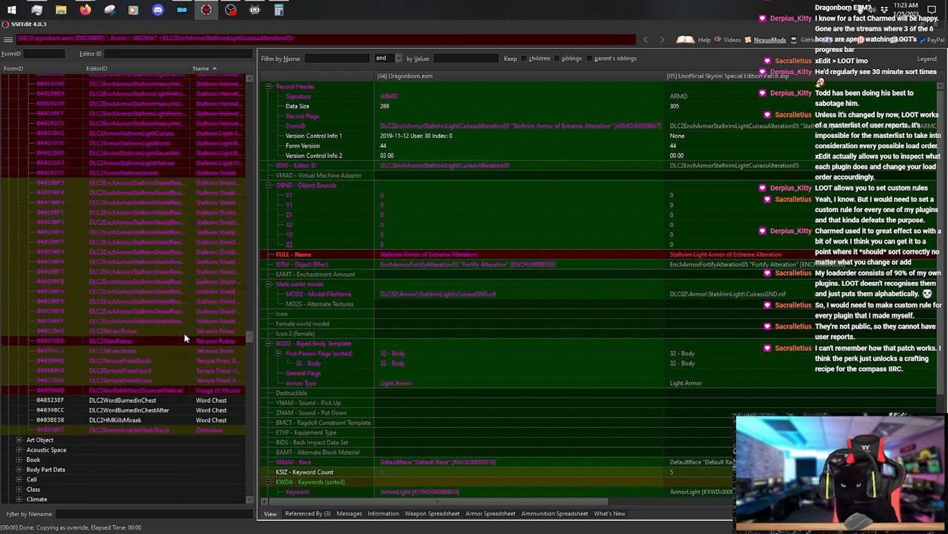
scroll(187, 334, up, 4)
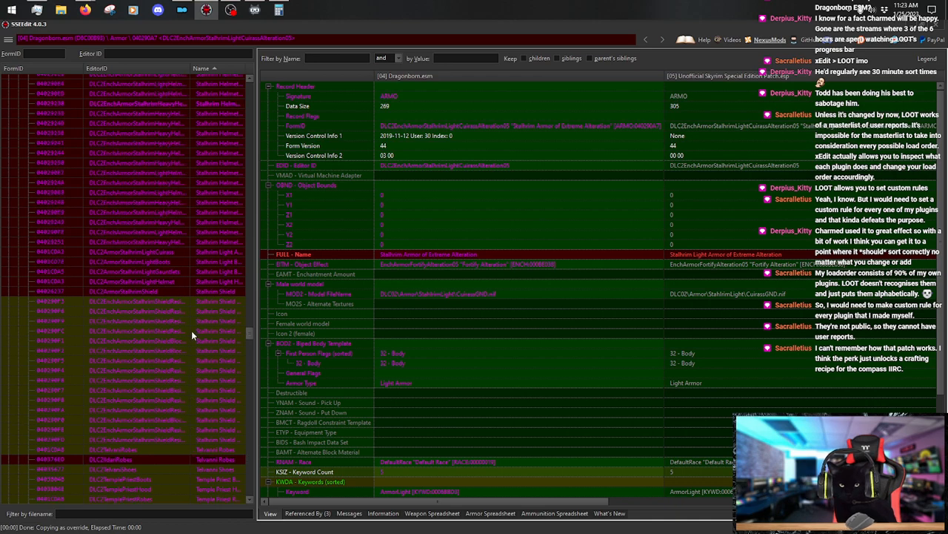
click(220, 262)
drag(564, 503, 726, 505)
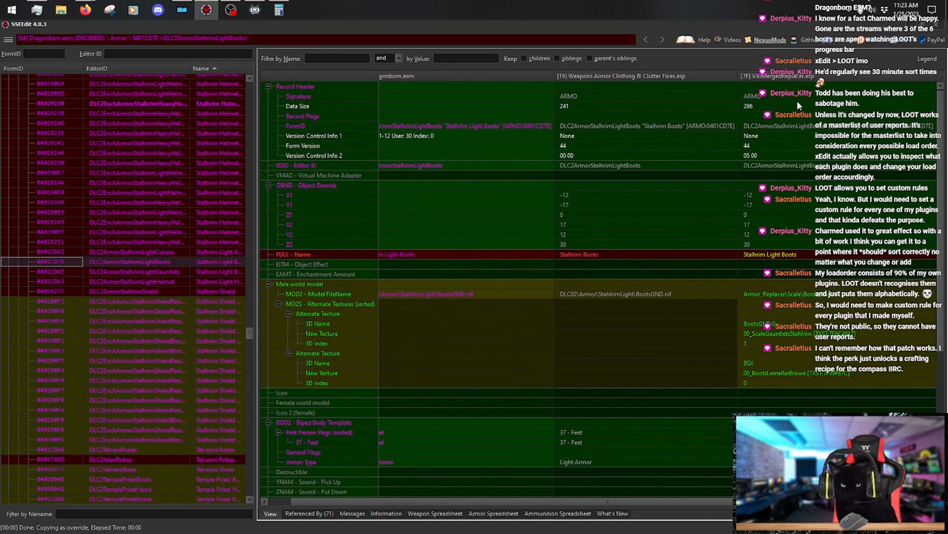
right_click(787, 79)
click(821, 84)
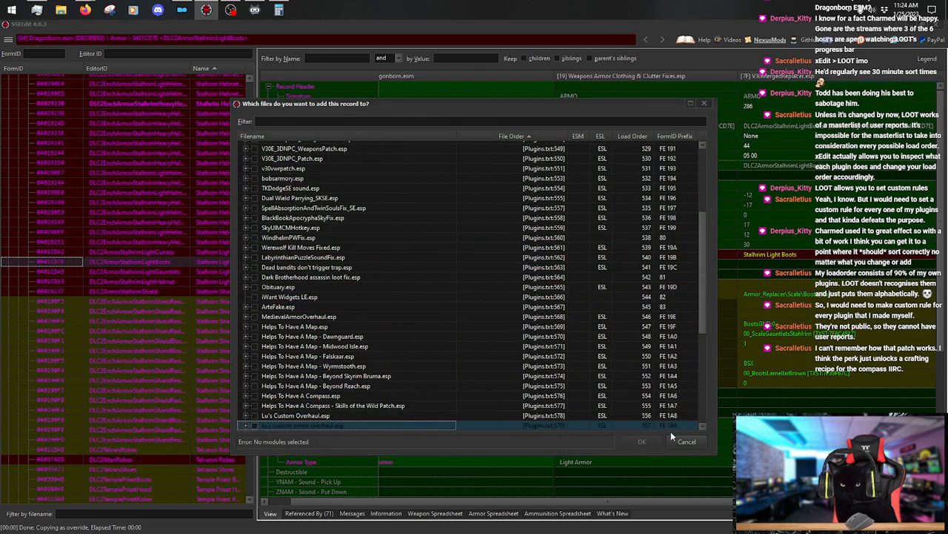
click(690, 440)
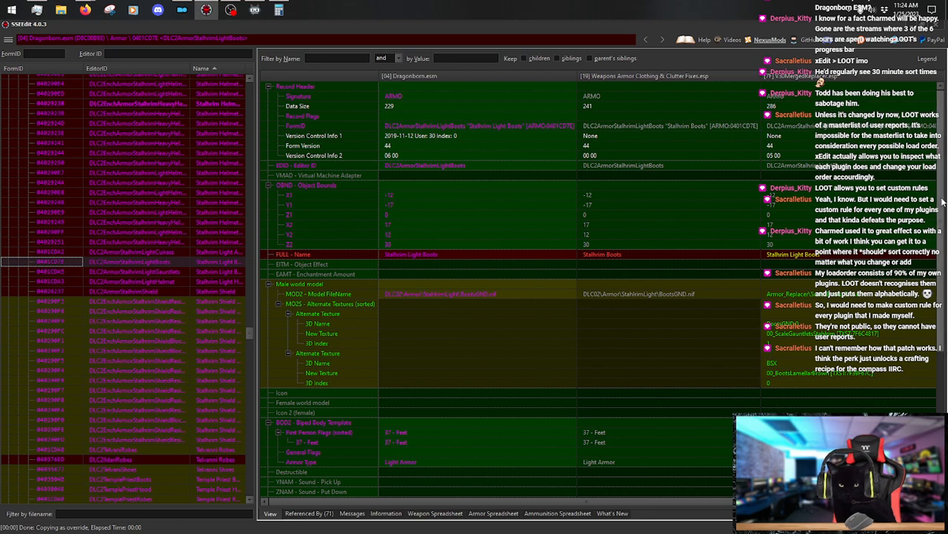
Check the model path and stats of the Stalhrim light boots across the plugins, and switch to the data files in Mod Organizer.
drag(942, 201, 935, 358)
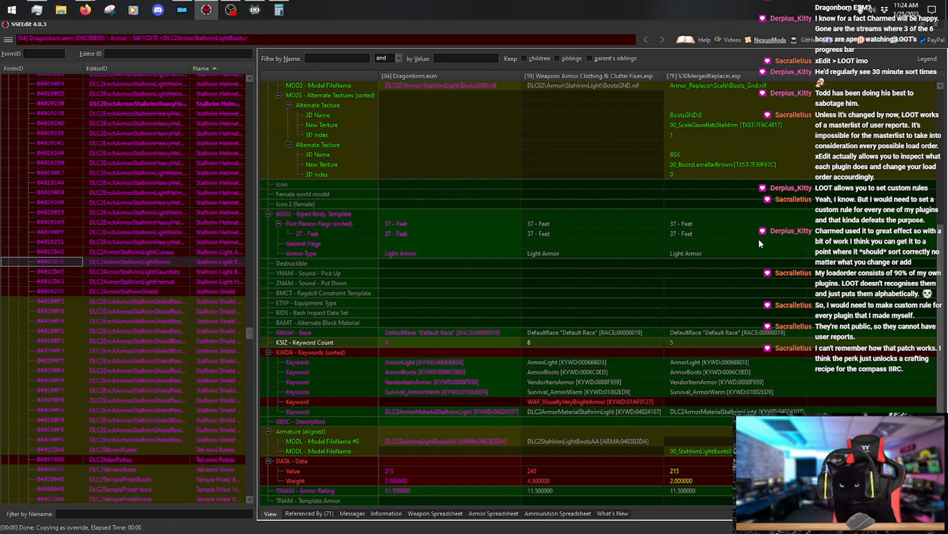
scroll(938, 222, up, 4)
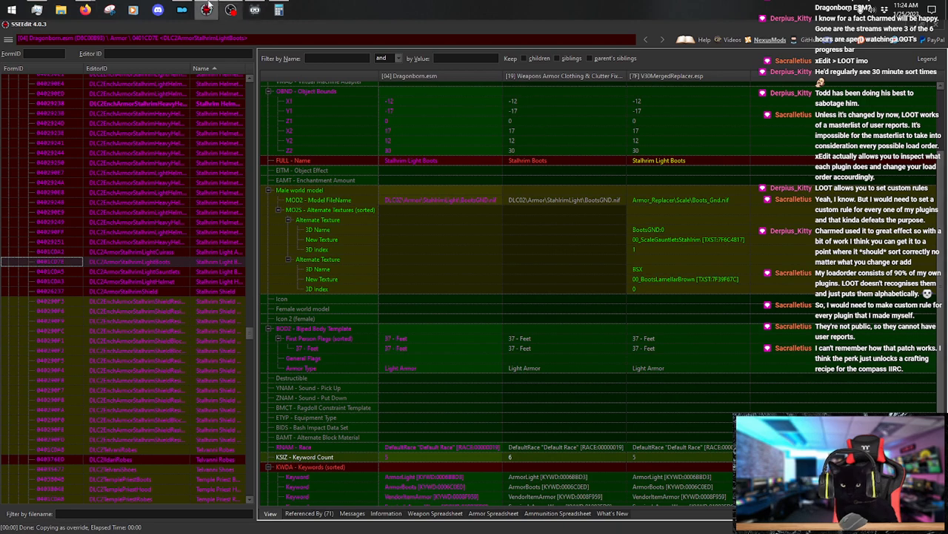
click(181, 9)
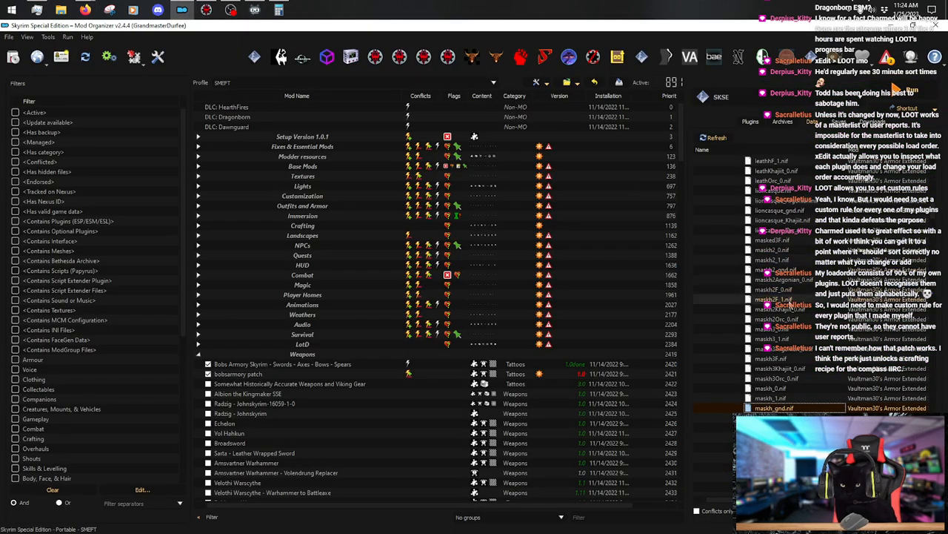
scroll(791, 302, up, 4)
scroll(791, 300, up, 4)
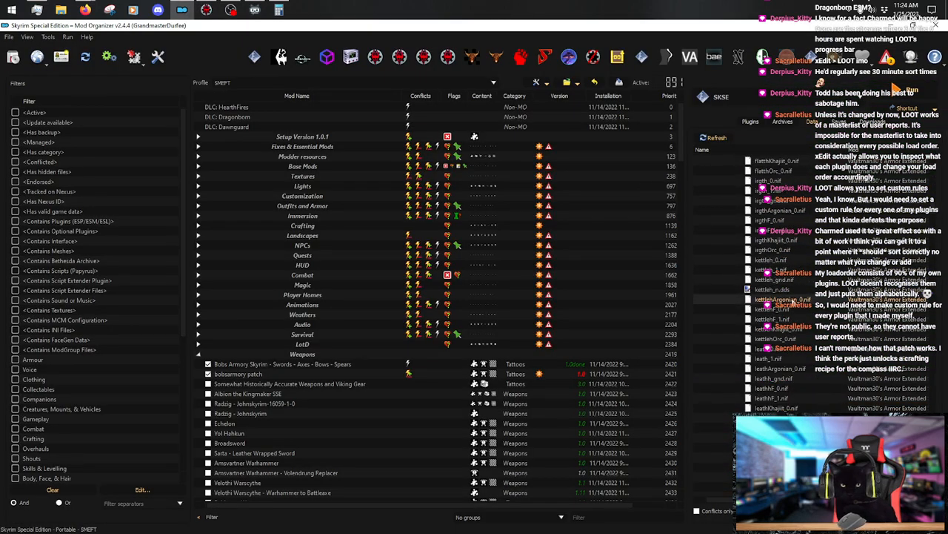
mouse_move(791, 299)
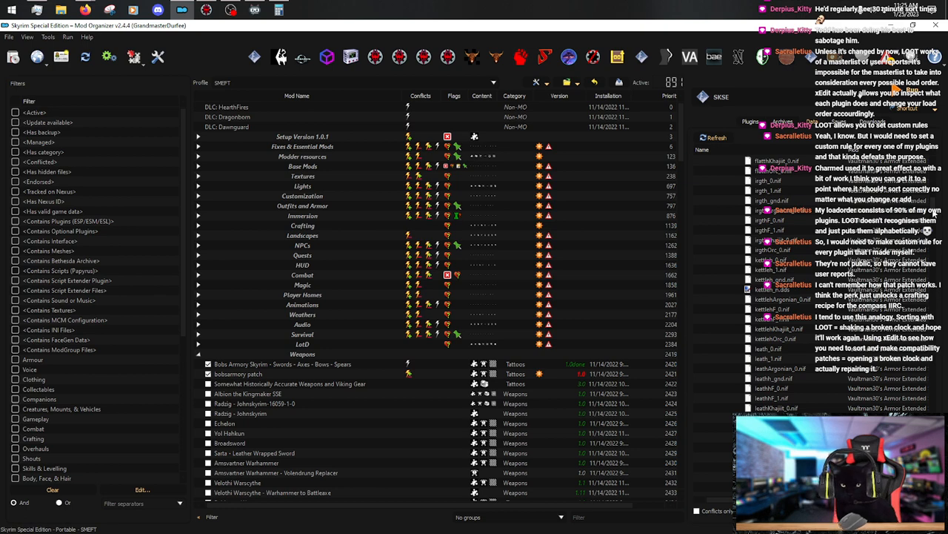
Collapse the medhelmets, Vaultman30 and armor mesh folders and expand the Armor_Replacer folder.
scroll(930, 192, up, 10)
scroll(928, 175, down, 20)
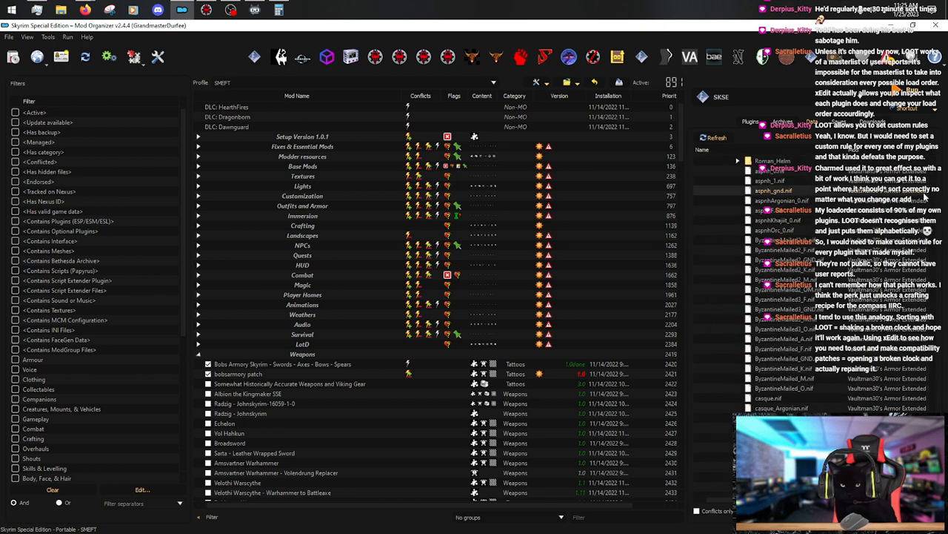
scroll(929, 181, up, 10)
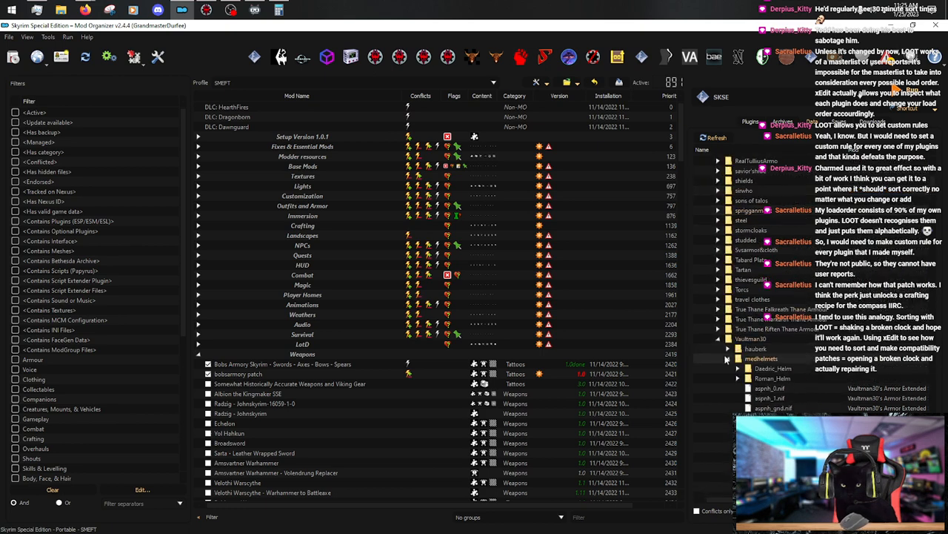
click(729, 359)
click(719, 339)
scroll(758, 321, up, 4)
scroll(758, 321, up, 12)
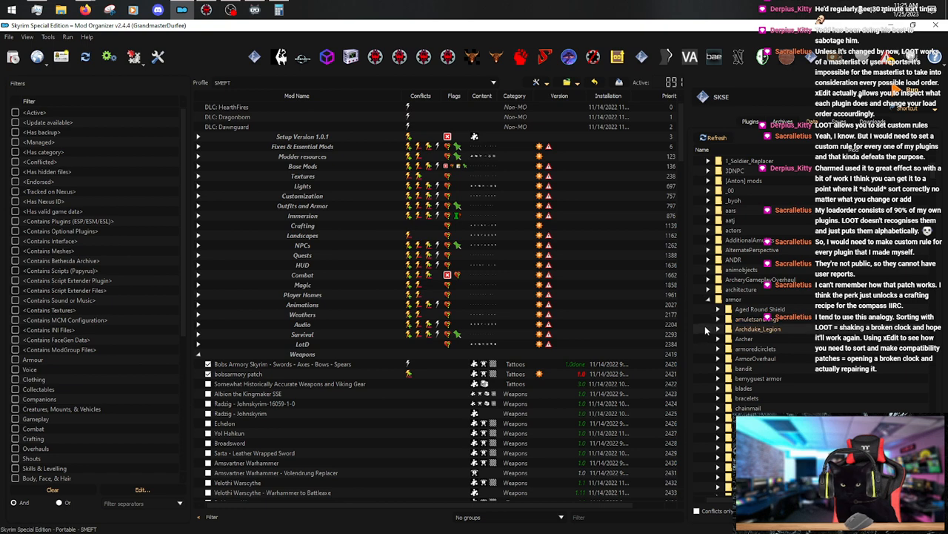
click(709, 300)
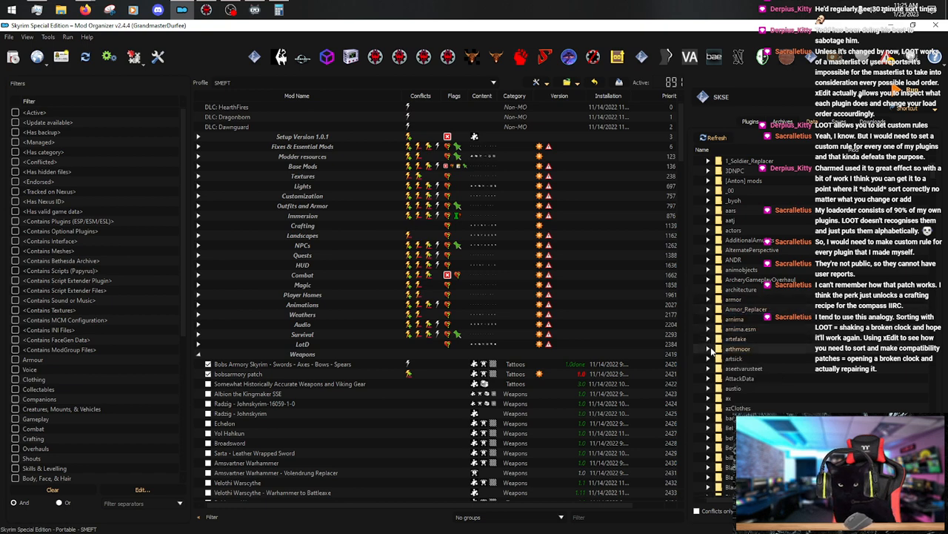
click(709, 310)
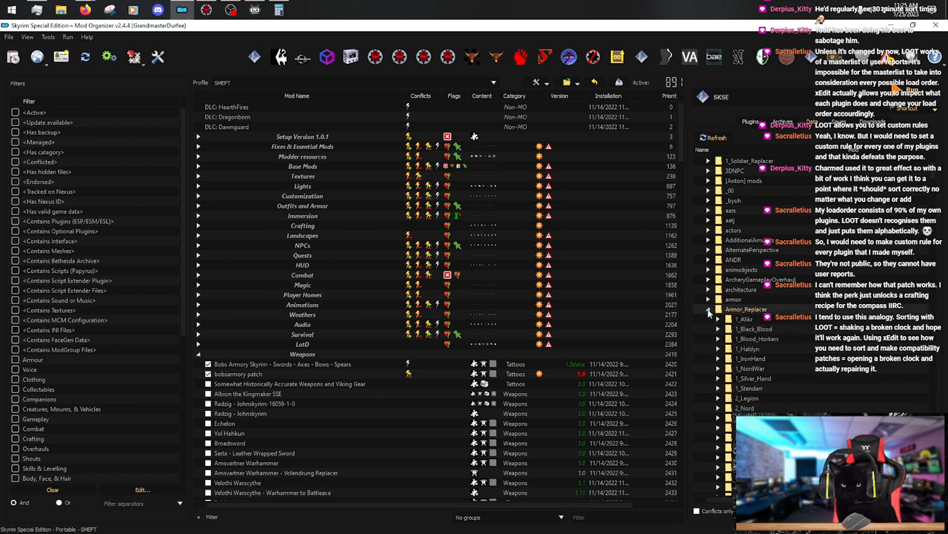
Recheck the boots' model path in SSEEdit and preview Boots_Gnd.nif from the Armor_Replacer Scale folder in Mod Organizer.
click(206, 9)
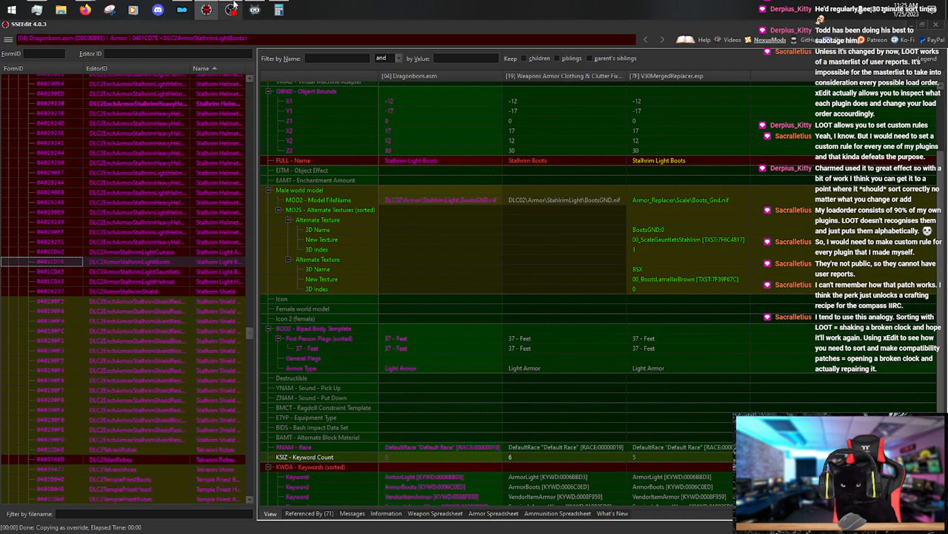
click(210, 14)
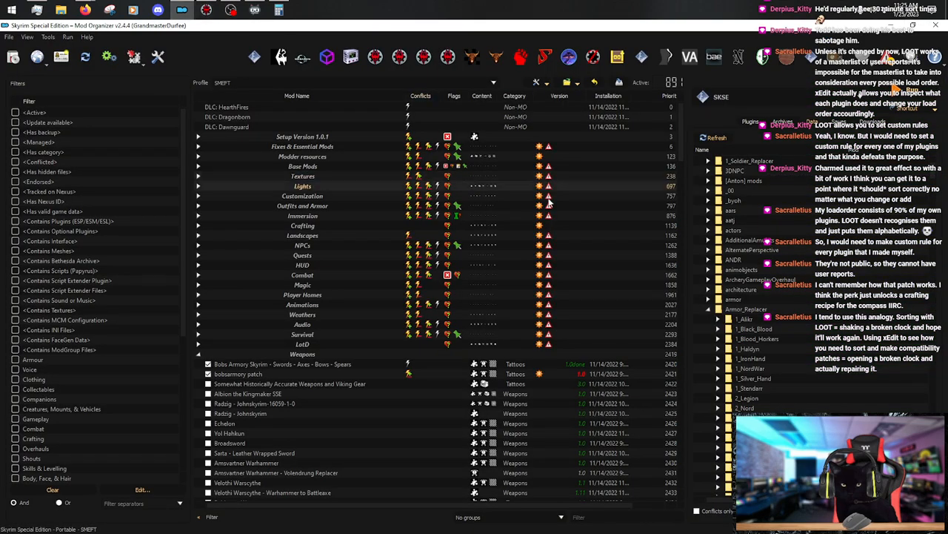
scroll(716, 377, down, 5)
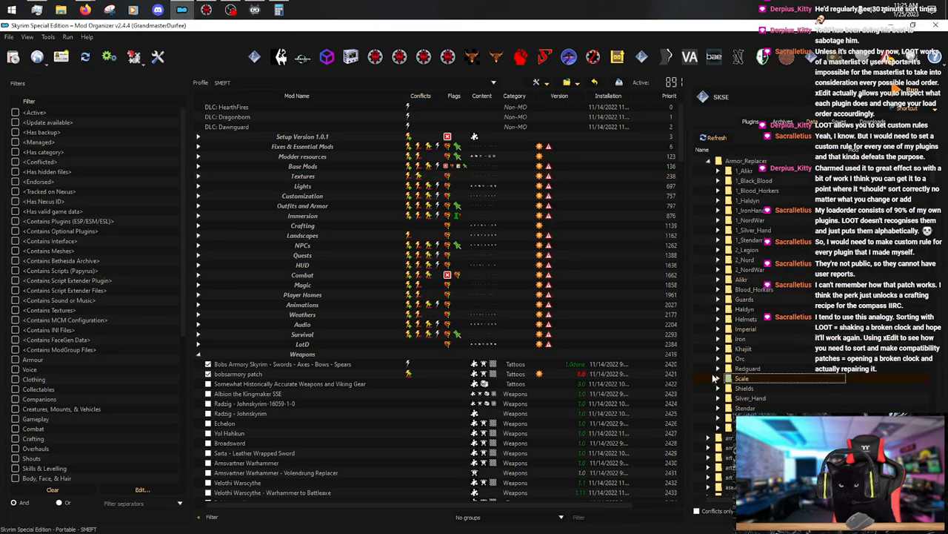
click(717, 378)
scroll(762, 342, down, 10)
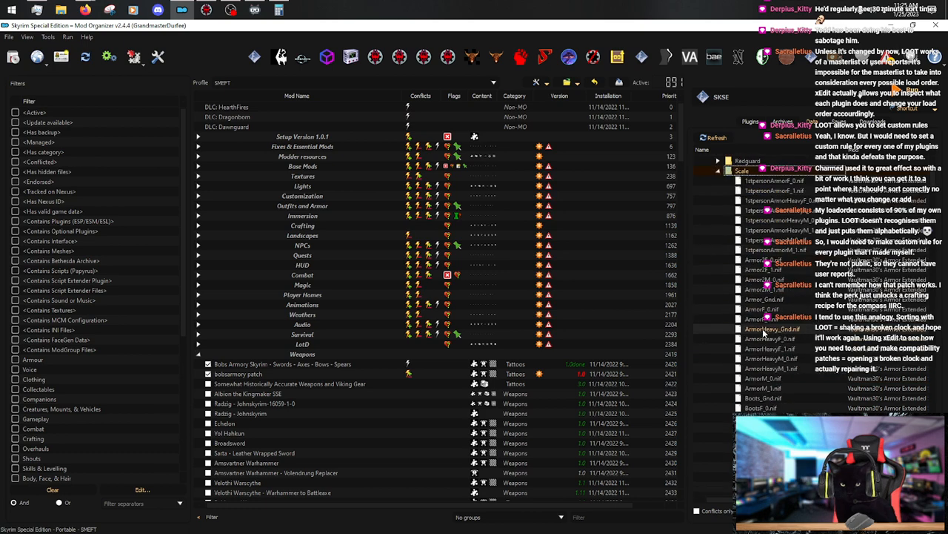
double_click(763, 309)
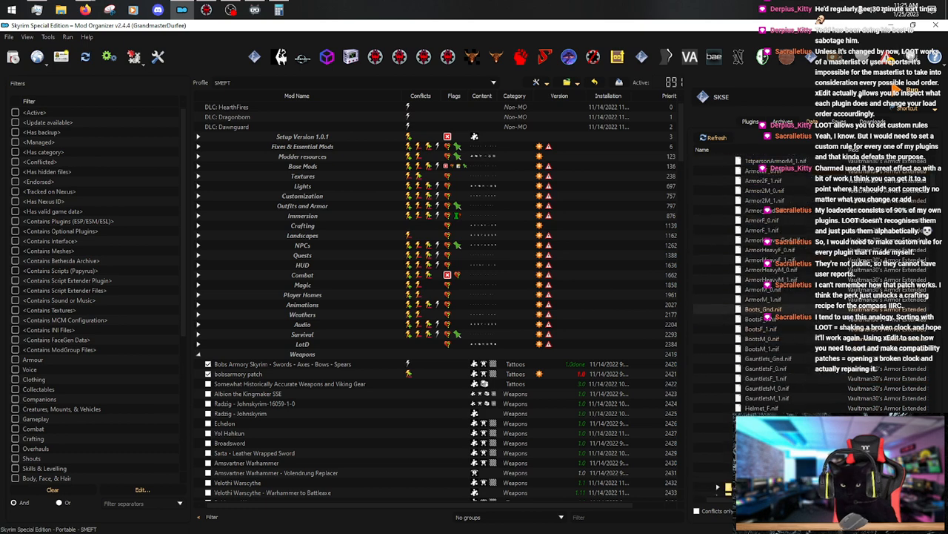
scroll(423, 212, down, 3)
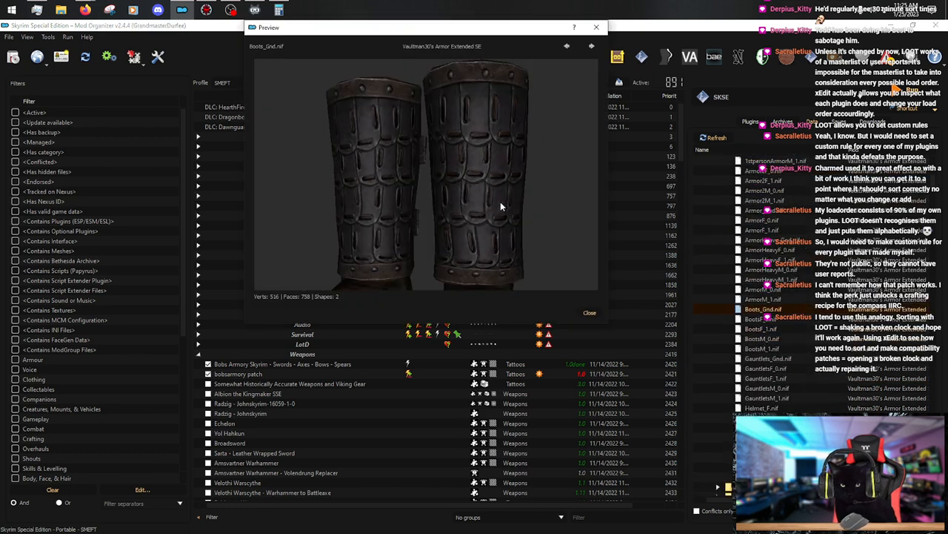
click(597, 27)
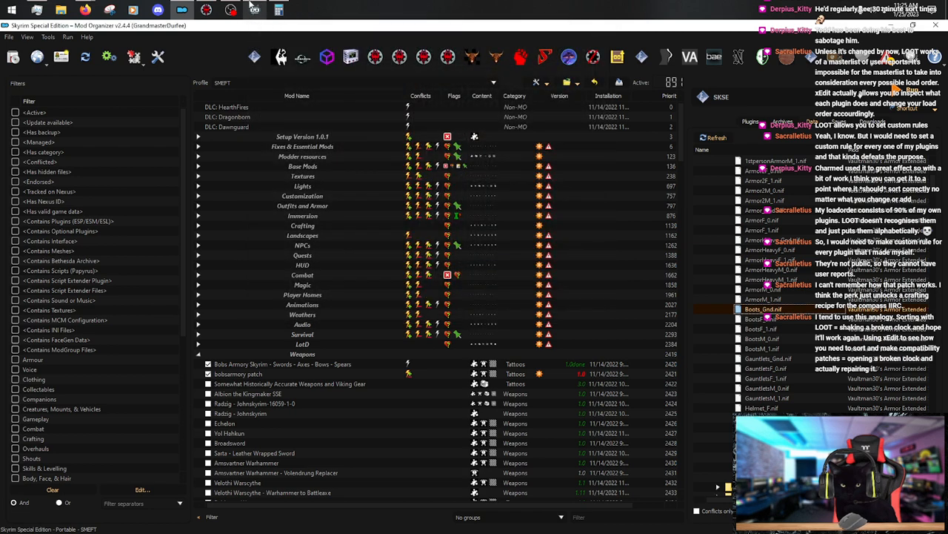
Switch to SSEEdit and copy the V30MergedReplacer version of the Stalhrim light boots as an override into the custom armor overhaul plugin.
click(206, 9)
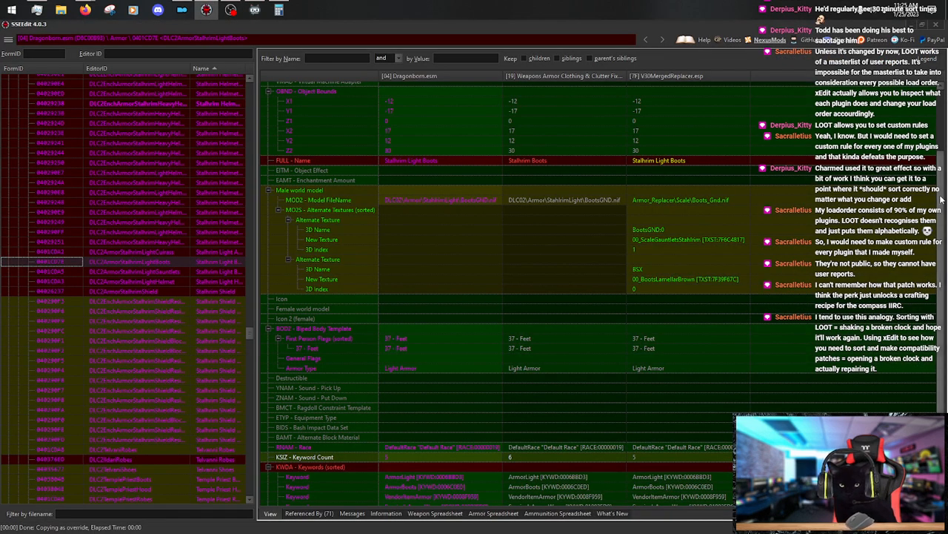
right_click(681, 77)
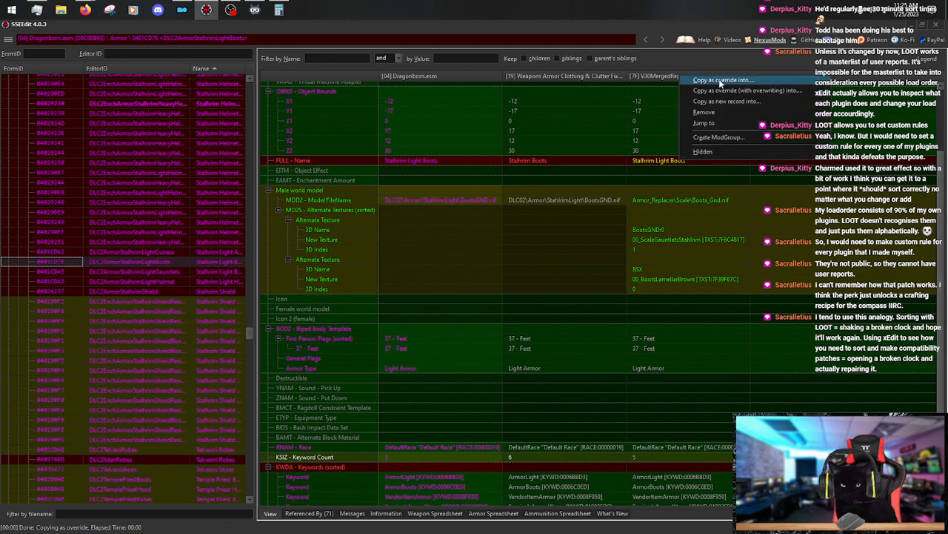
click(722, 80)
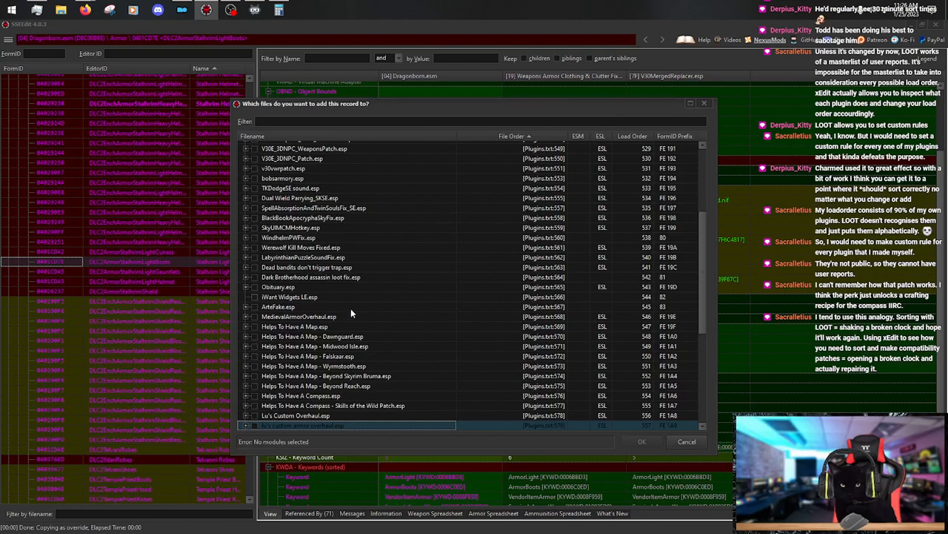
Copy the DLC2ArmorStalhrimLightBoots record as an override into lu's custom armor overhaul.esp.
click(252, 425)
click(642, 441)
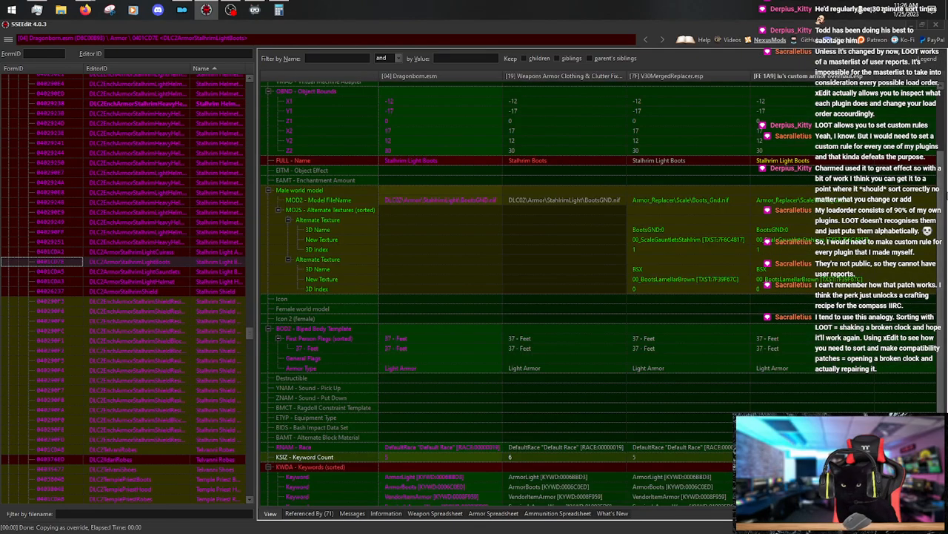
Change the full name in the Stalhrim Light Boots override to "Stahlrim Scale Greaves".
drag(945, 201, 944, 146)
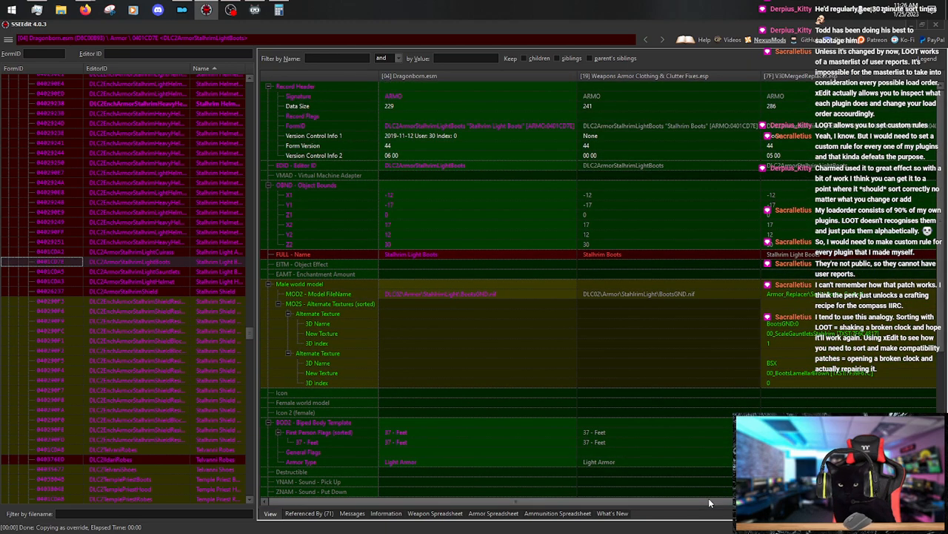
click(708, 498)
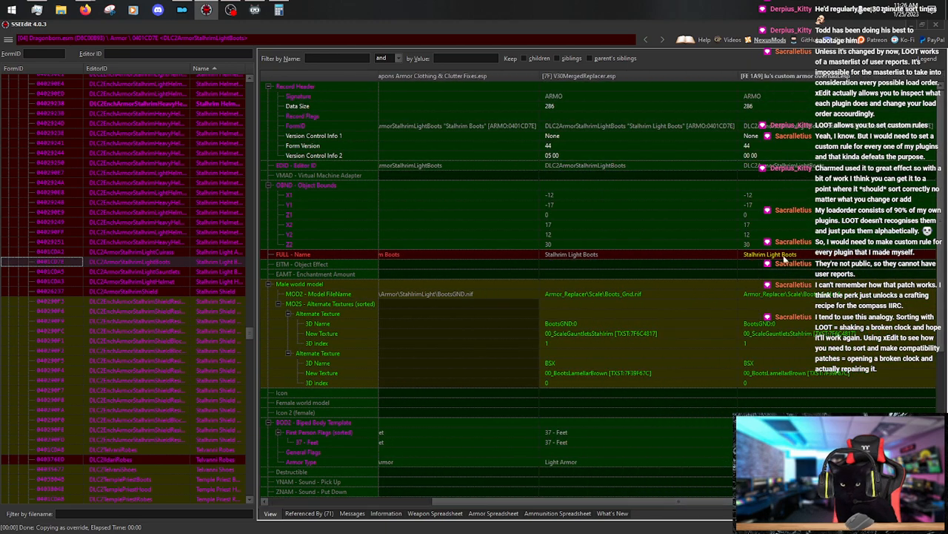
right_click(792, 260)
click(797, 259)
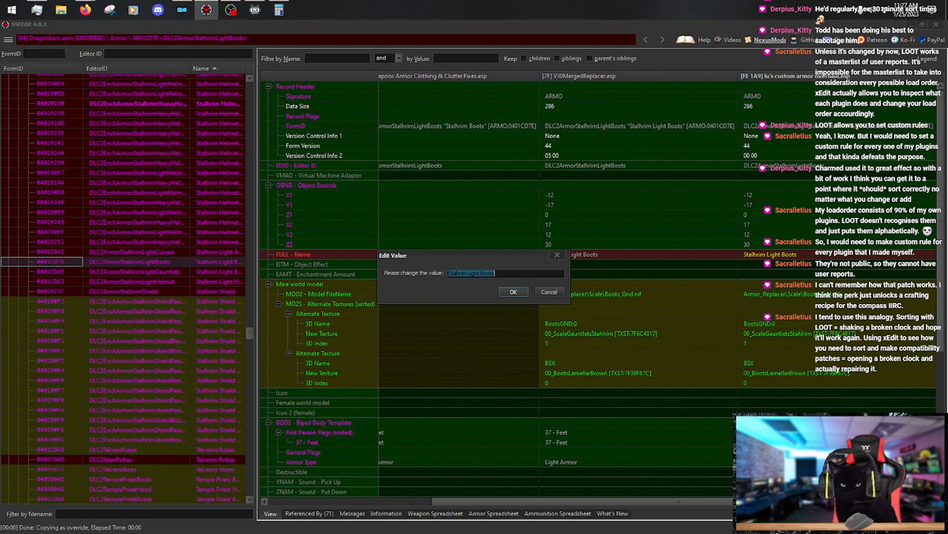
click(535, 272)
drag(534, 272, 415, 269)
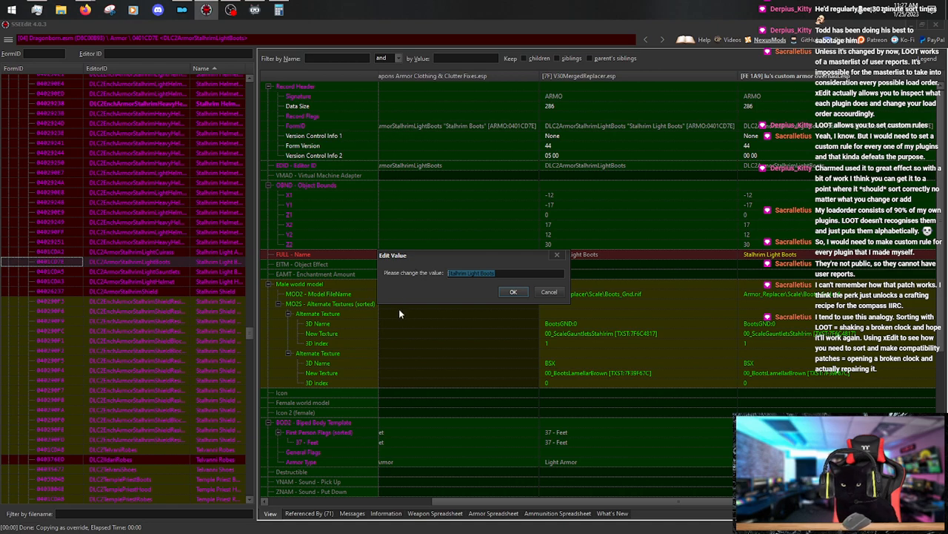
text(Stahl)
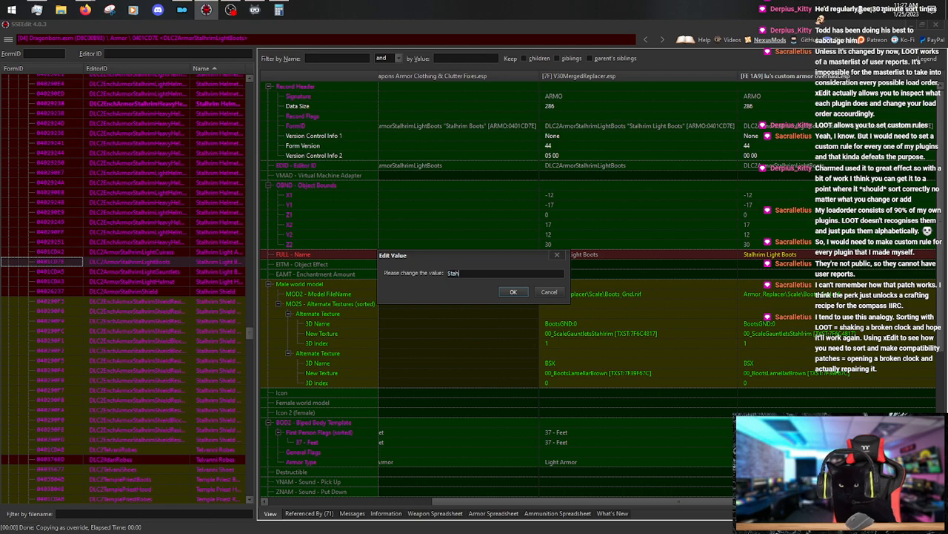
text(rim )
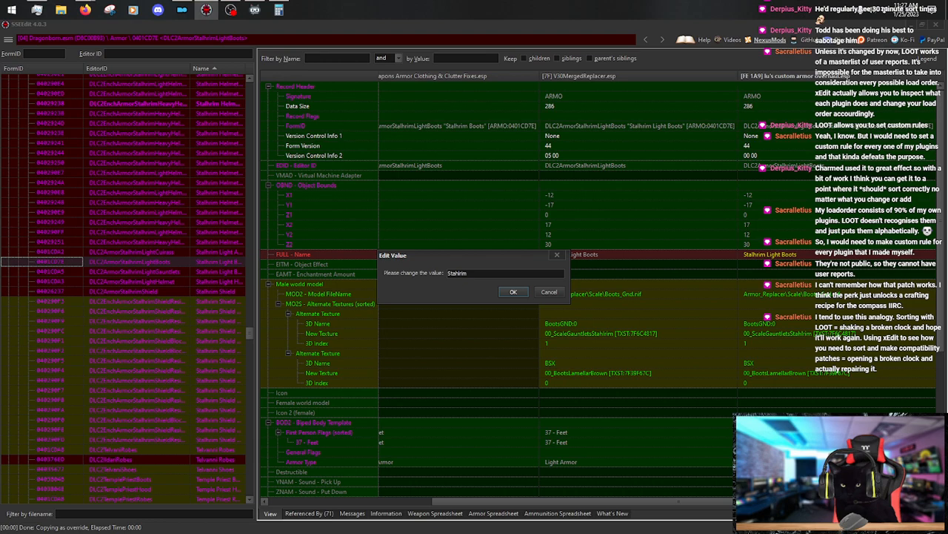
text(Scale )
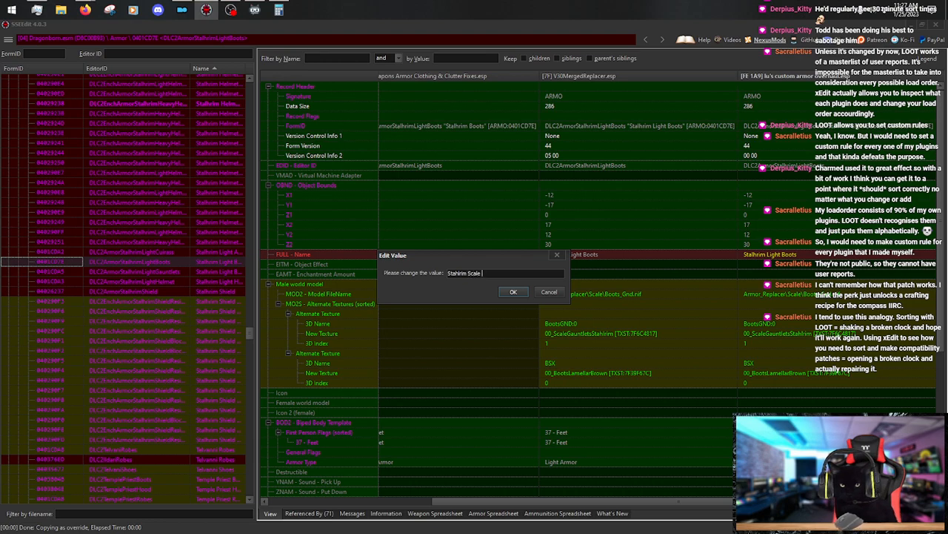
text(Boots)
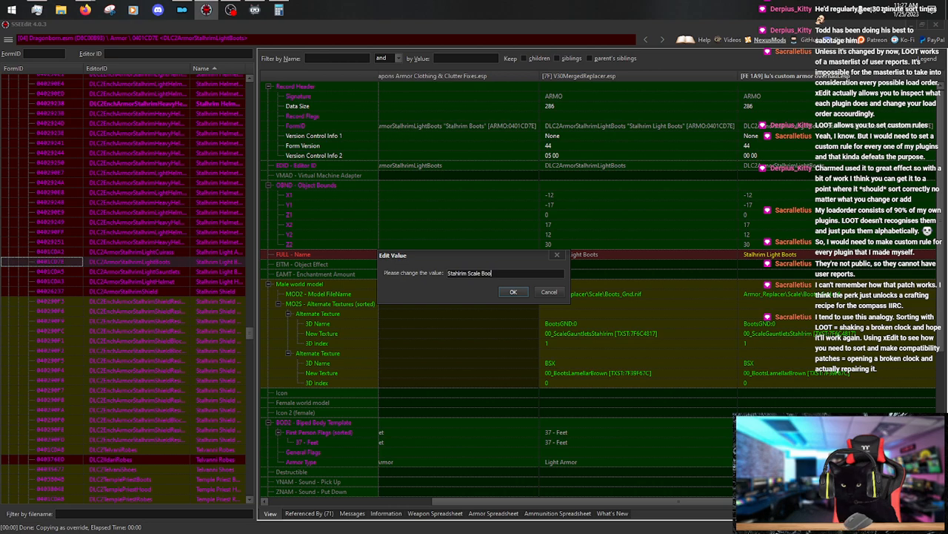
key(BackSpace)
key(BackSpace)
key(BackSpace)
key(BackSpace)
key(BackSpace)
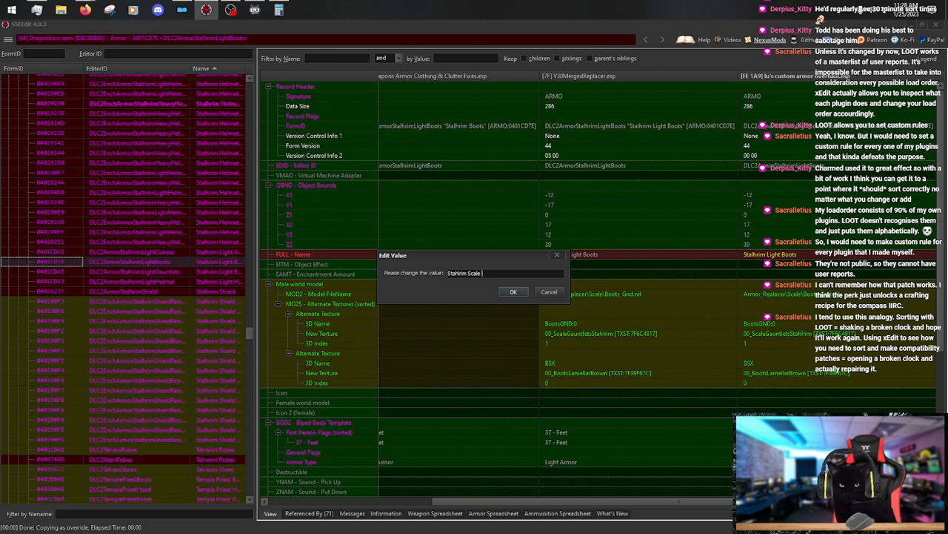
text(Greaves)
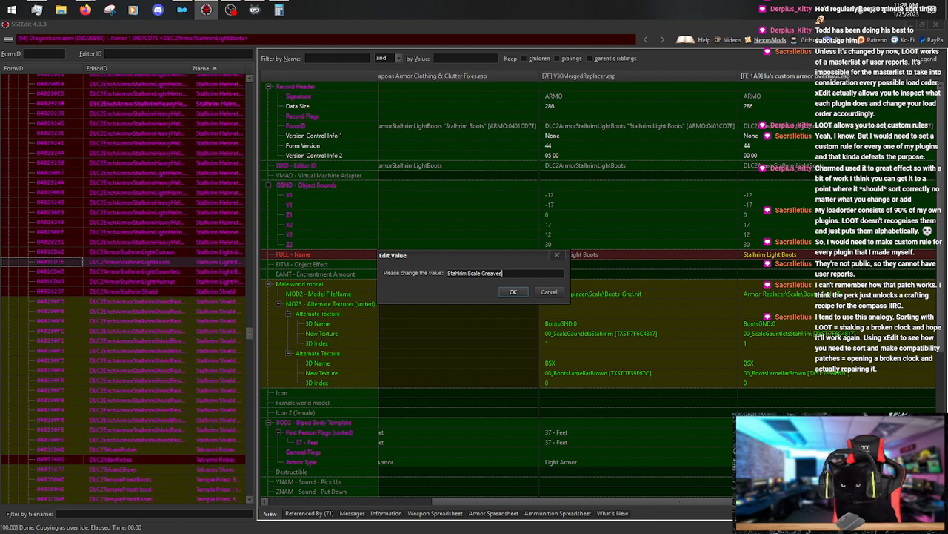
key(ctrl+a)
key(Return)
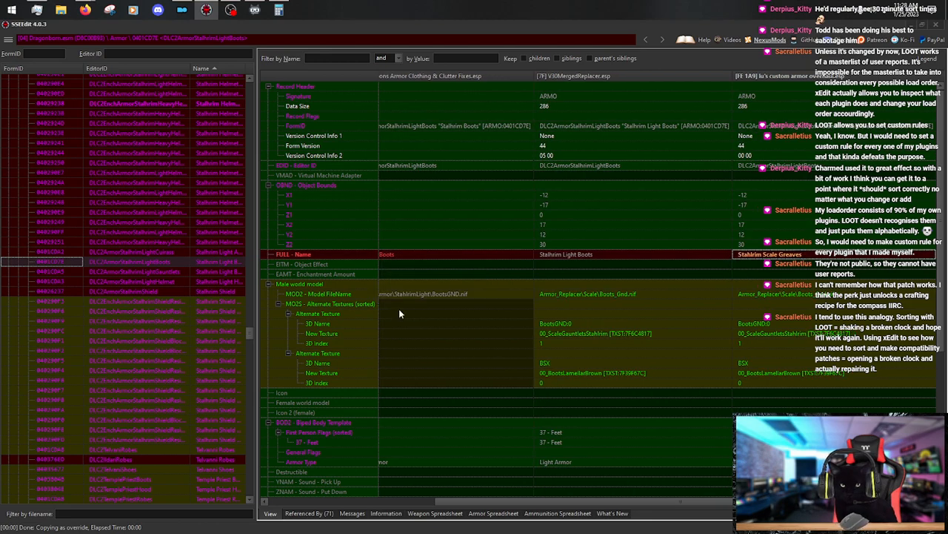
Copy the WAF_VisuallyVeryBrightArmor keyword from Weapons Armor Clothing & Clutter Fixes.esp into the boots record of lu's custom armor overhaul.esp.
drag(941, 178, 941, 318)
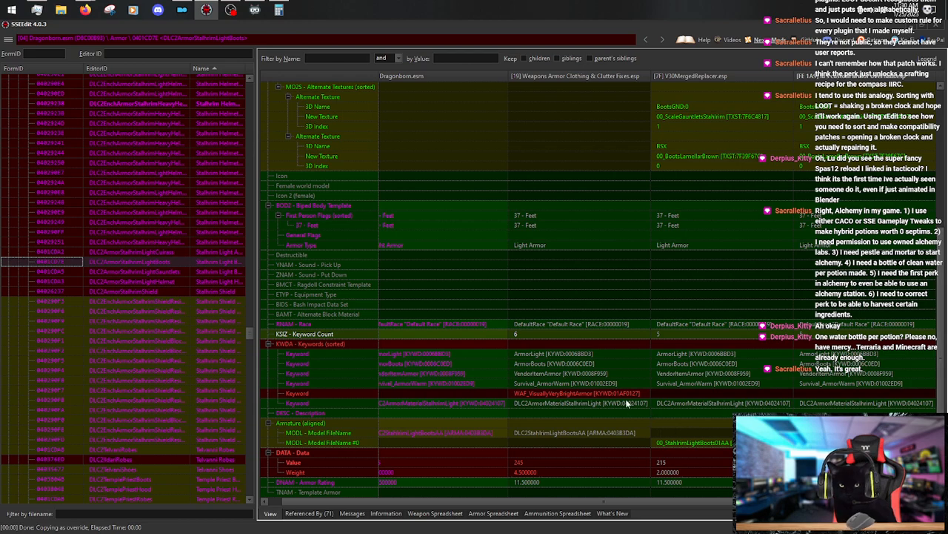
drag(628, 395, 865, 393)
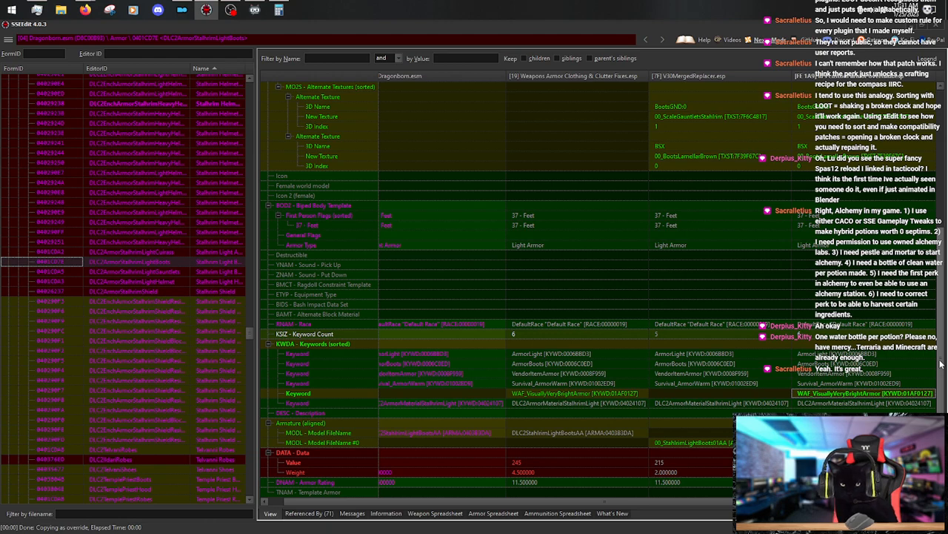
Reopen the full name value of the boots override and accept it as it is.
drag(941, 363, 913, 221)
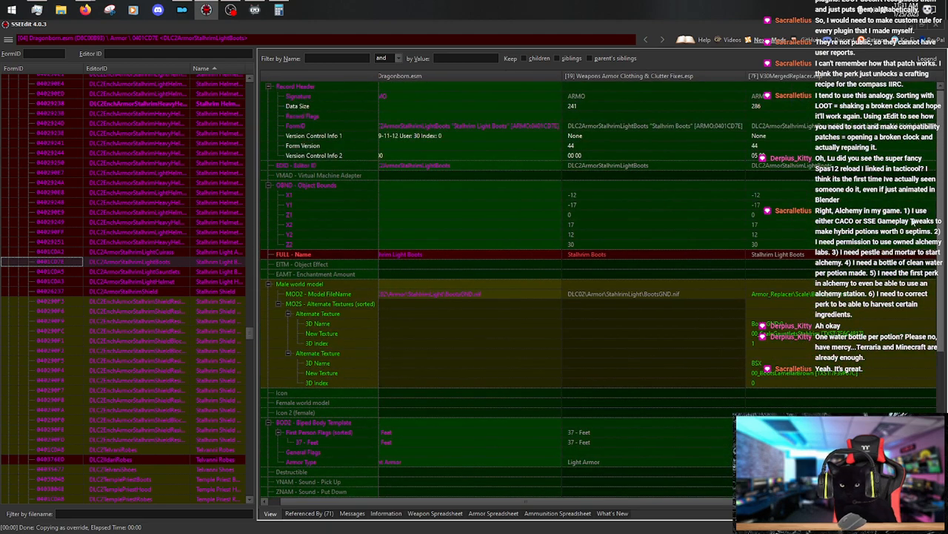
drag(662, 502, 817, 501)
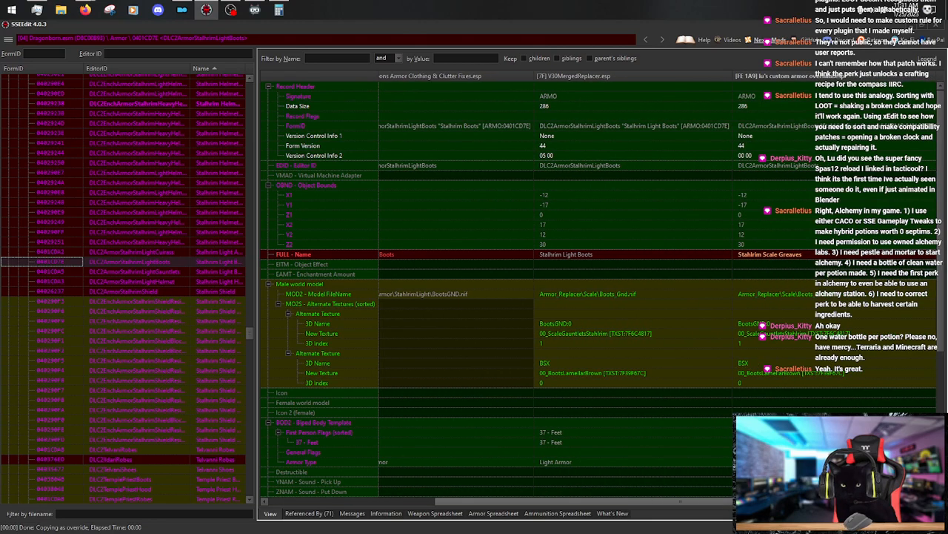
double_click(795, 254)
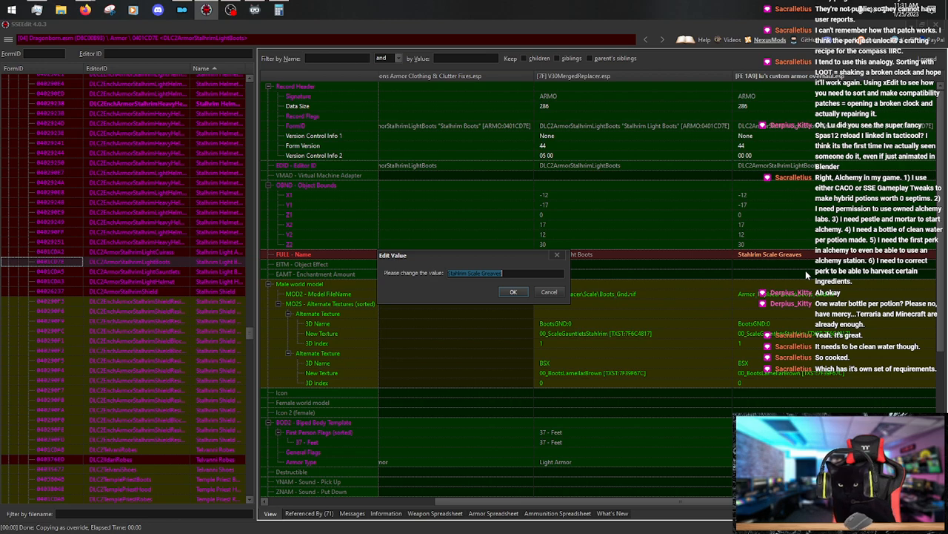
key(Return)
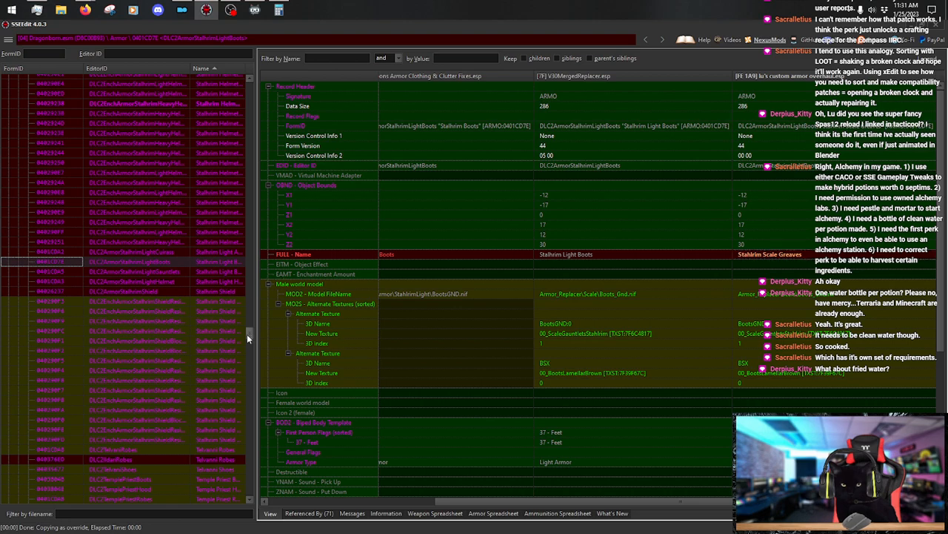
Rename the DLC2EnchArmorStalhrimLightBootsCarry04 override in lu's custom armor overhaul.esp to "Stahlrim Scale Greaves of Brawn".
drag(246, 333, 247, 293)
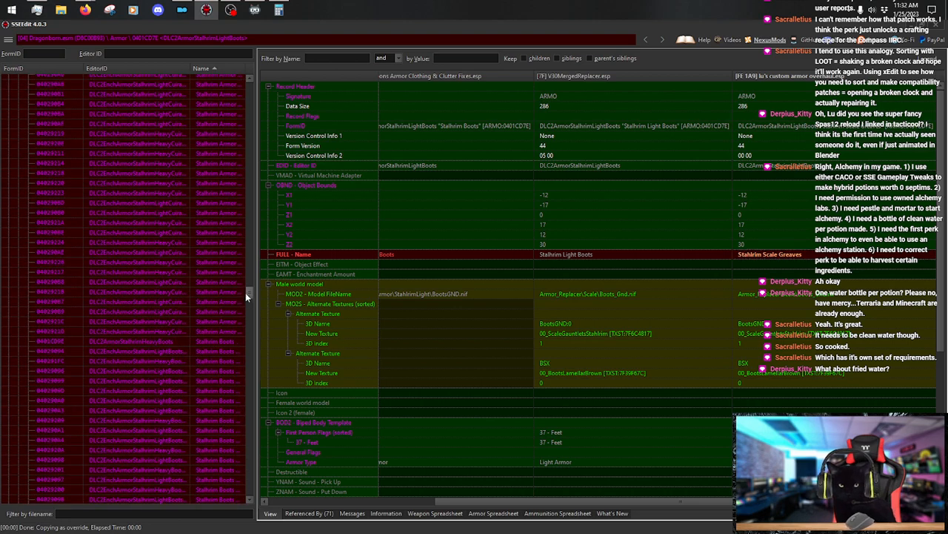
click(224, 349)
drag(566, 501, 637, 501)
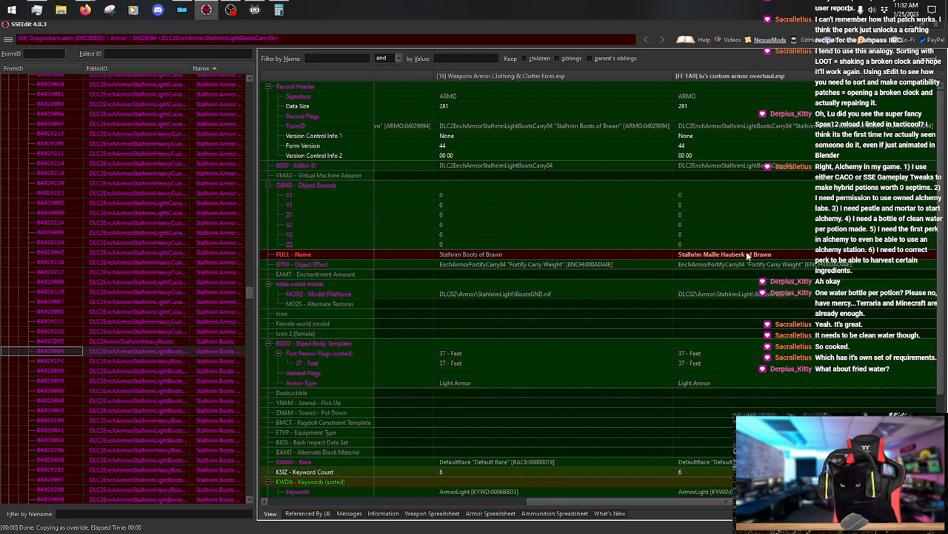
double_click(767, 255)
key(Home)
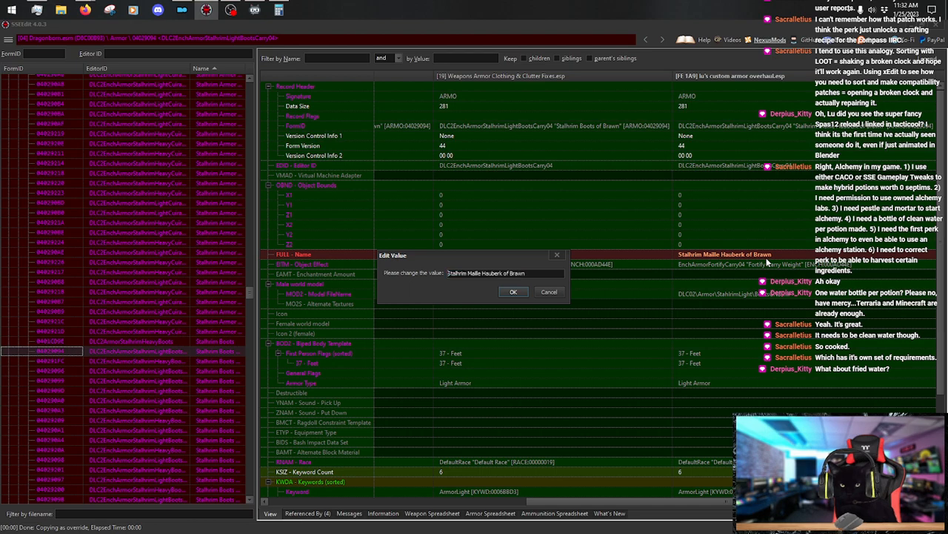
key(shift+Right)
key(shift+Right)
key(shift+Right)
key(shift+Right)
key(shift+Right)
key(shift+Right)
key(shift+Right)
key(shift+Right)
key(shift+Right)
key(shift+Right)
key(shift+Right)
key(shift+Right)
key(shift+Right)
key(shift+Right)
key(shift+Right)
key(shift+Right)
key(shift+Right)
key(shift+Right)
key(shift+Right)
key(shift+Right)
key(shift+Right)
key(shift+Right)
key(shift+Right)
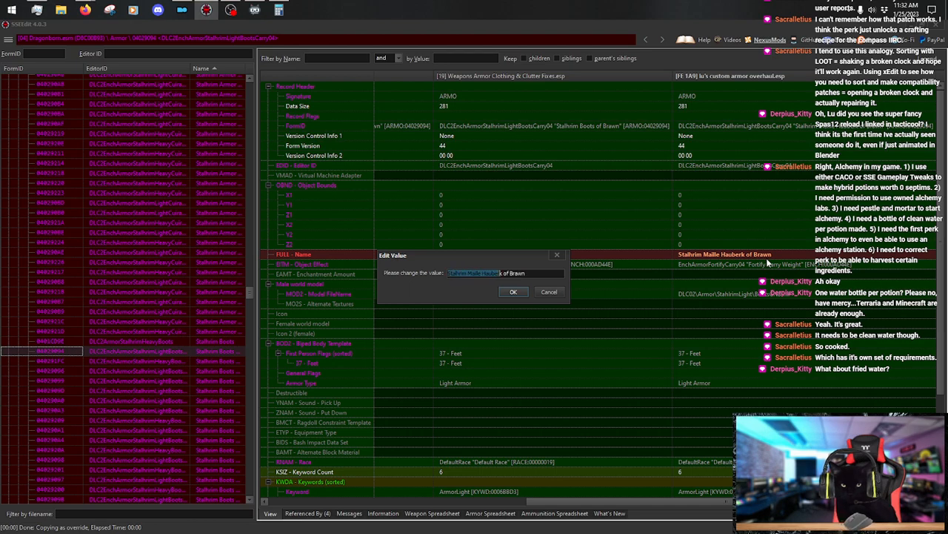
text(Stalhrim Scale Greaves)
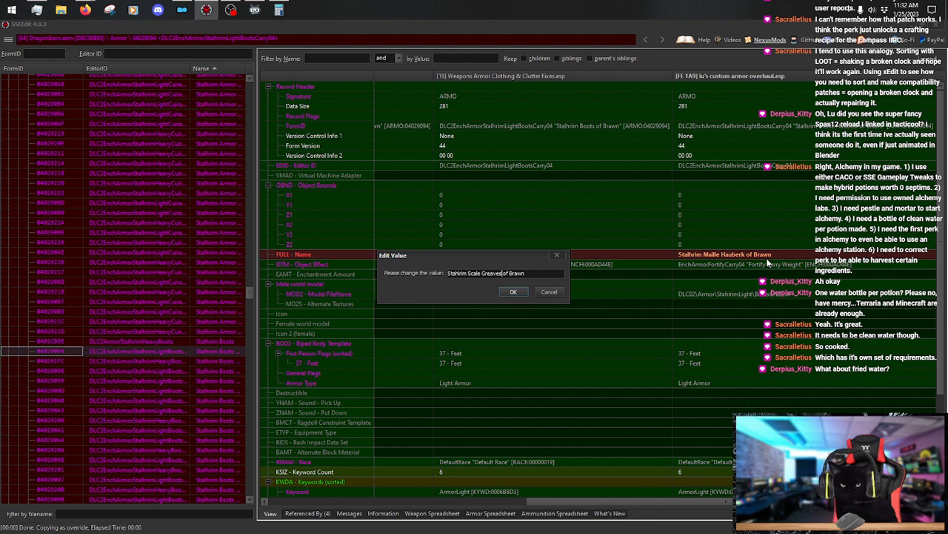
key(Return)
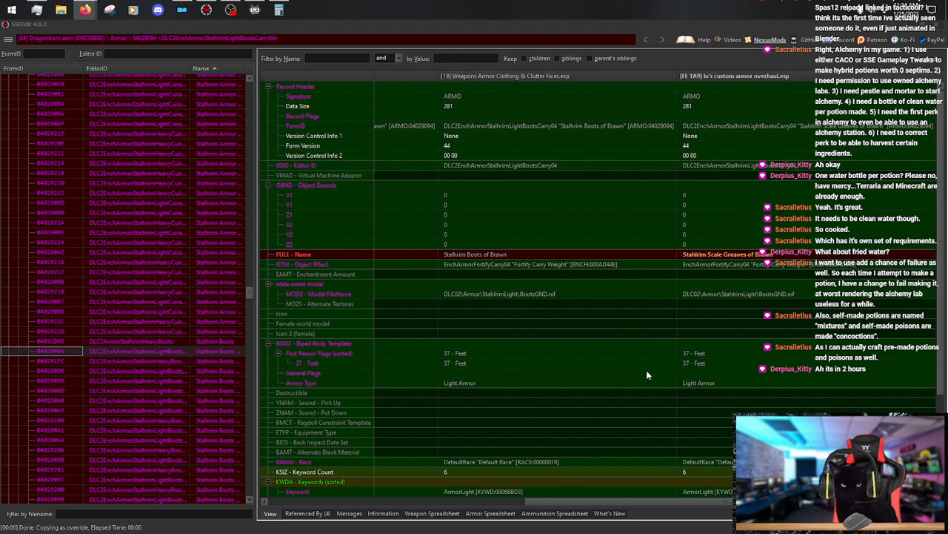
Copy the DLC2EnchArmorStalhrimLightBootsResistFire03 record from Weapons Armor Clothing & Clutter Fixes.esp as an override into lu's custom armor overhaul.esp.
click(219, 369)
drag(541, 499, 738, 499)
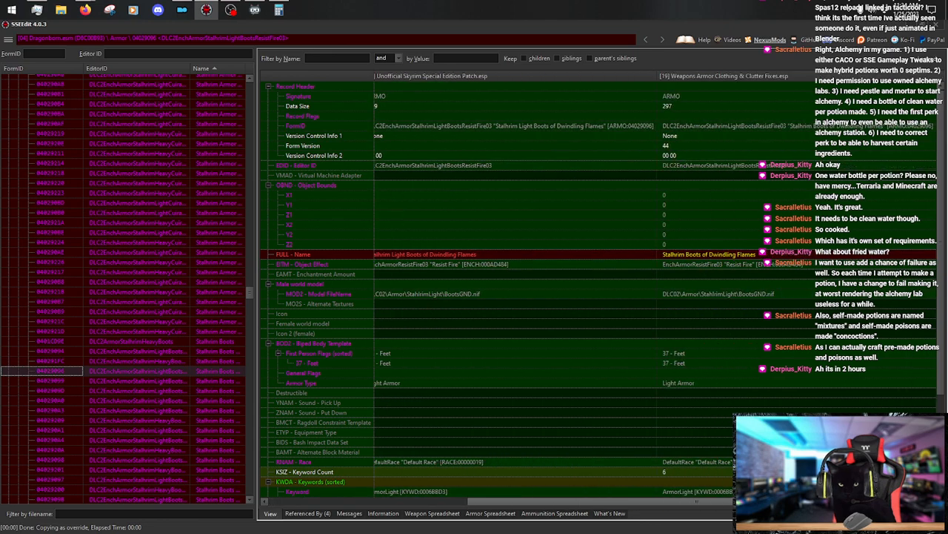
right_click(744, 77)
click(759, 80)
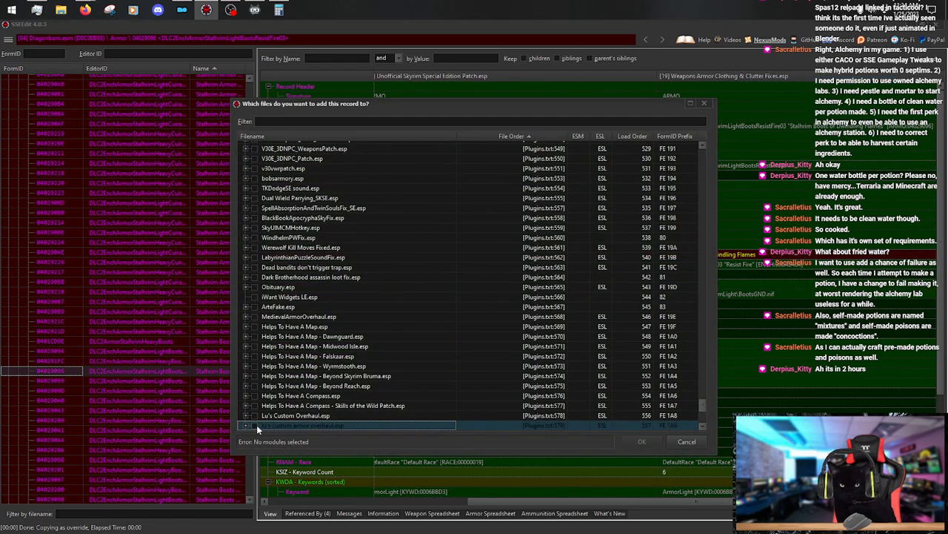
click(255, 425)
click(642, 441)
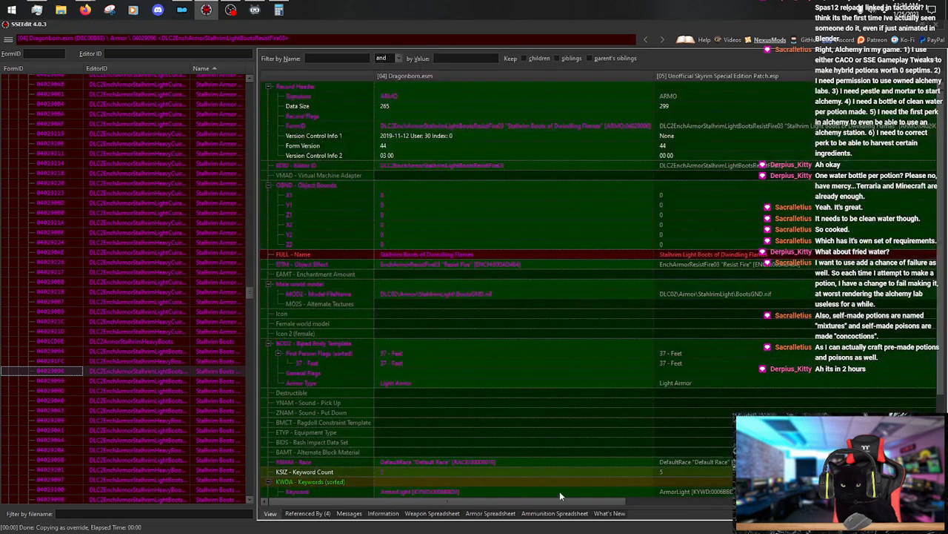
Change the full name in the ResistFire03 boots override to "Stahlrim Scale Greaves of Dwindling Flames".
drag(529, 500, 837, 500)
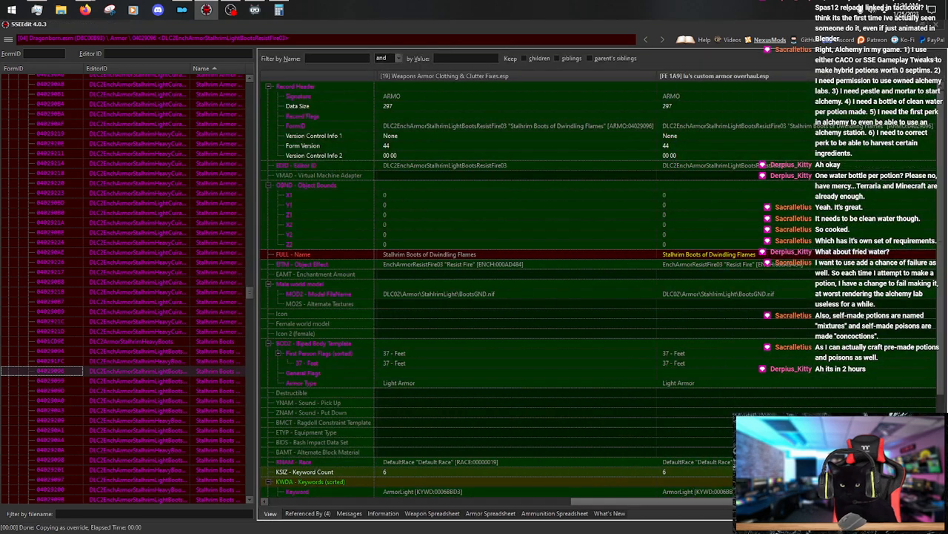
right_click(736, 255)
click(756, 260)
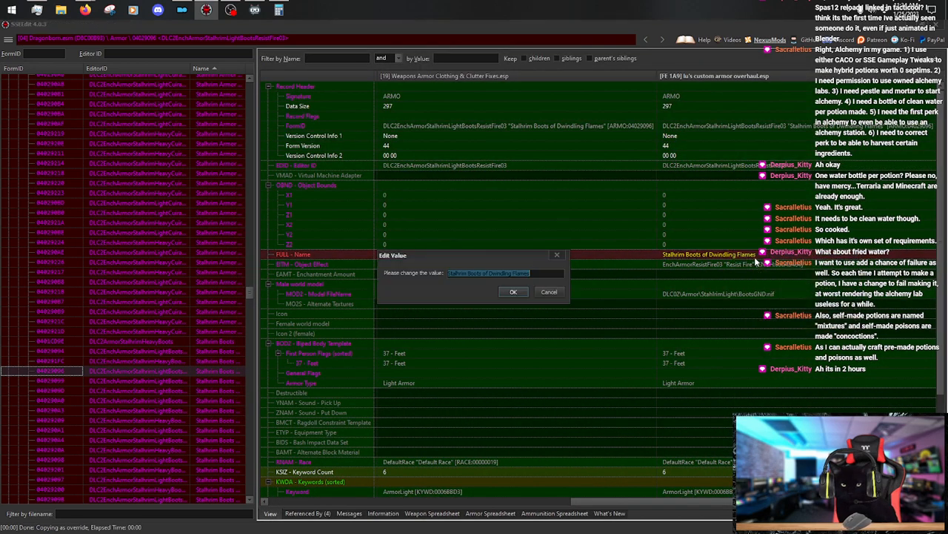
key(Home)
key(ctrl+shift+Right)
key(ctrl+shift+Right)
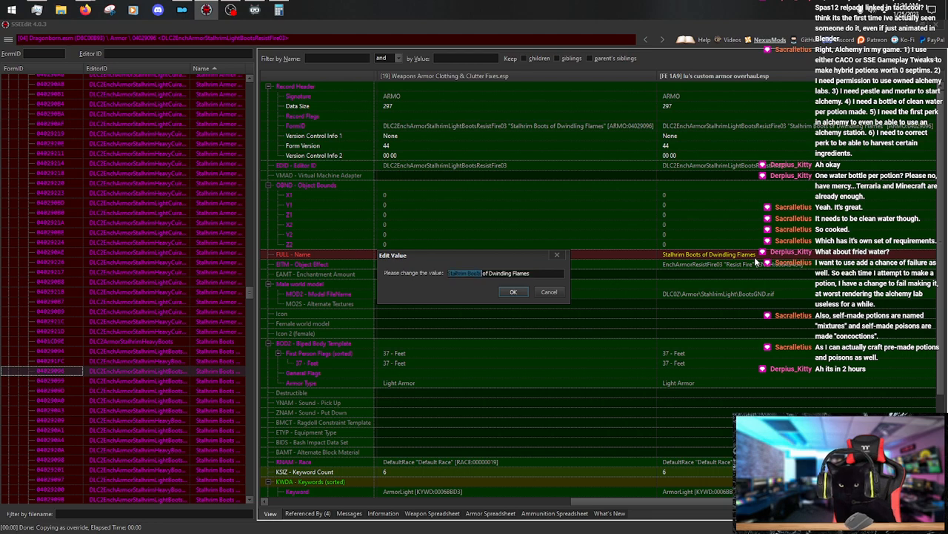
text(Stalhrim Scale Greaves)
key(Return)
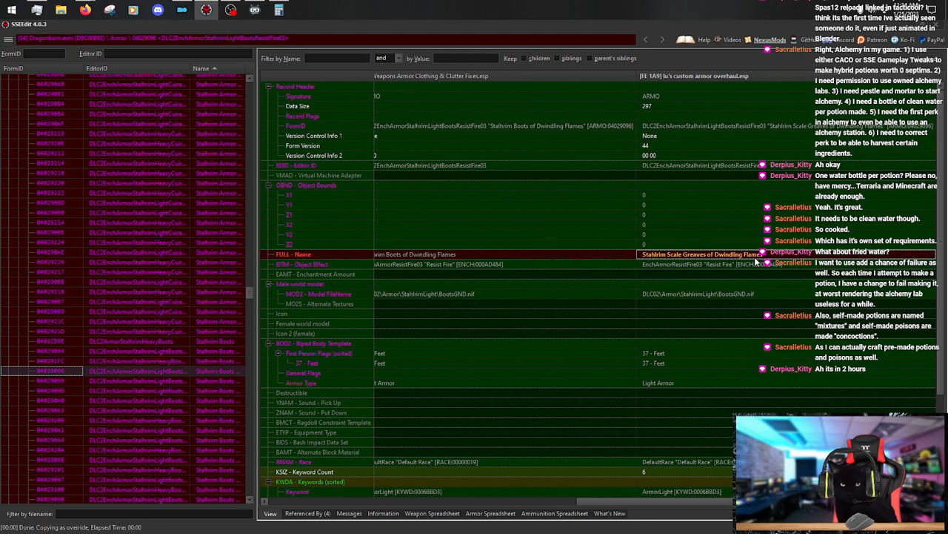
Copy the DLC2EnchArmorStalhrimLightBootsResistFrost03 record from Weapons Armor Clothing & Clutter Fixes.esp as an override into lu's custom armor overhaul.esp.
click(221, 383)
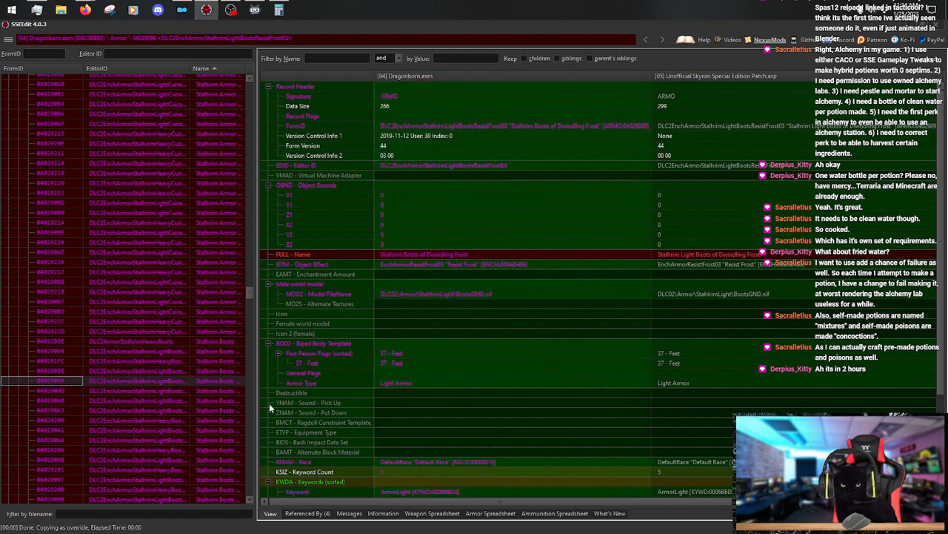
drag(455, 501, 667, 495)
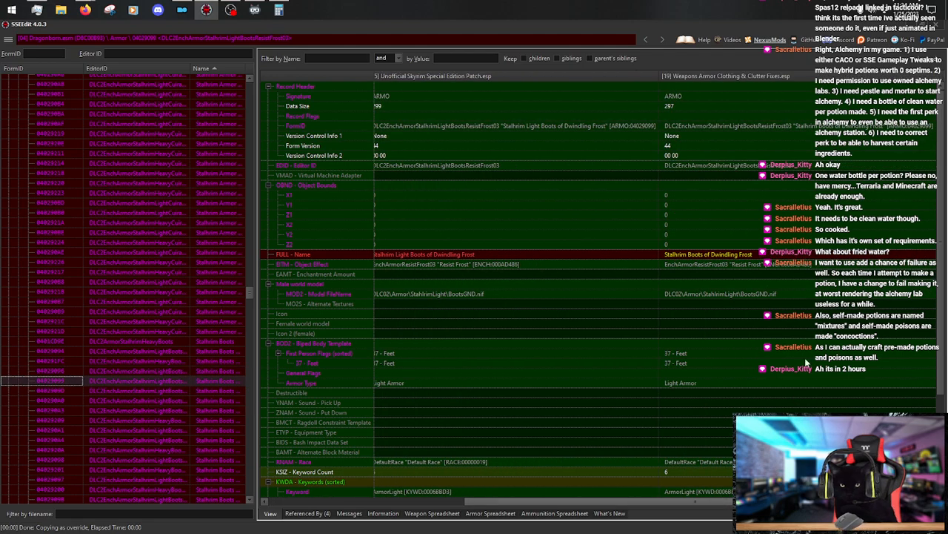
right_click(741, 77)
click(760, 83)
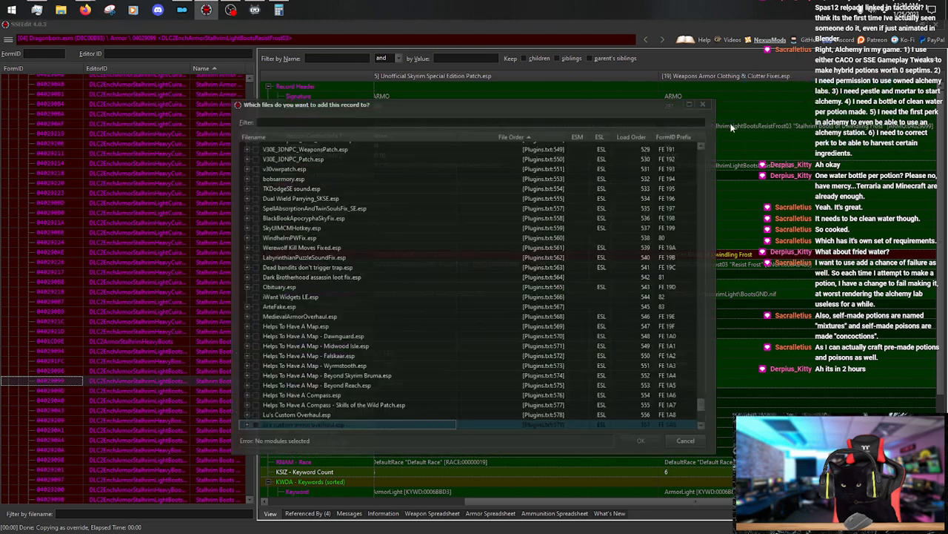
click(313, 429)
click(255, 425)
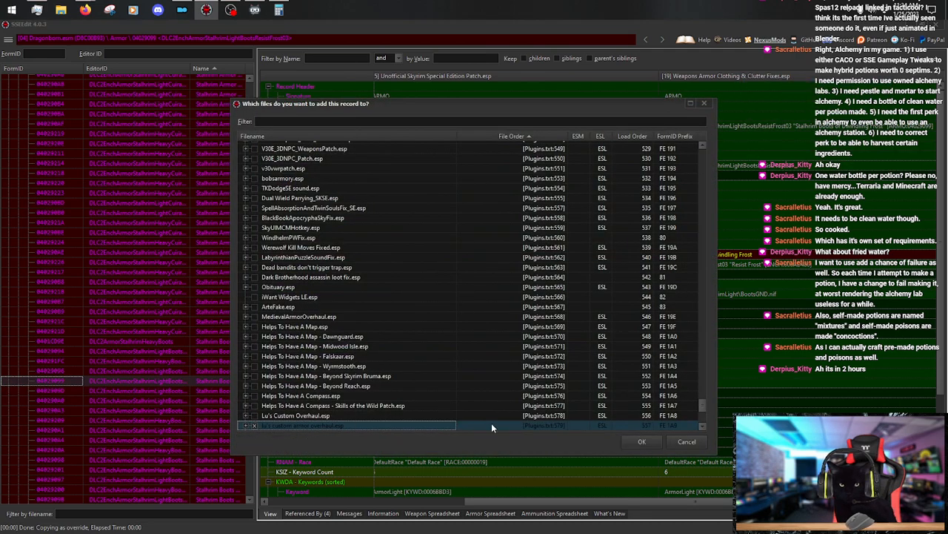
click(640, 441)
Change the full name in the ResistFrost03 boots override to "Stahlrim Scale Greaves of Dwindling Frost".
drag(480, 502, 793, 495)
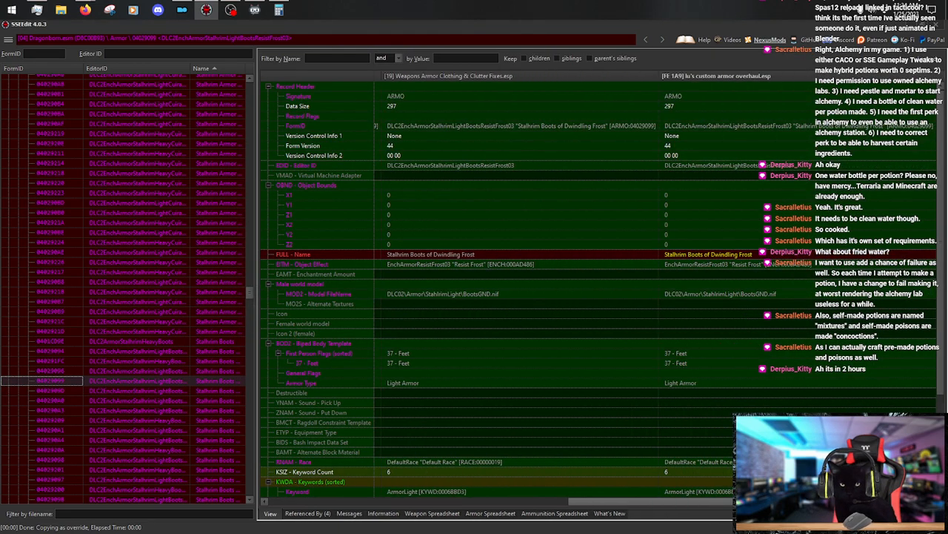
double_click(748, 258)
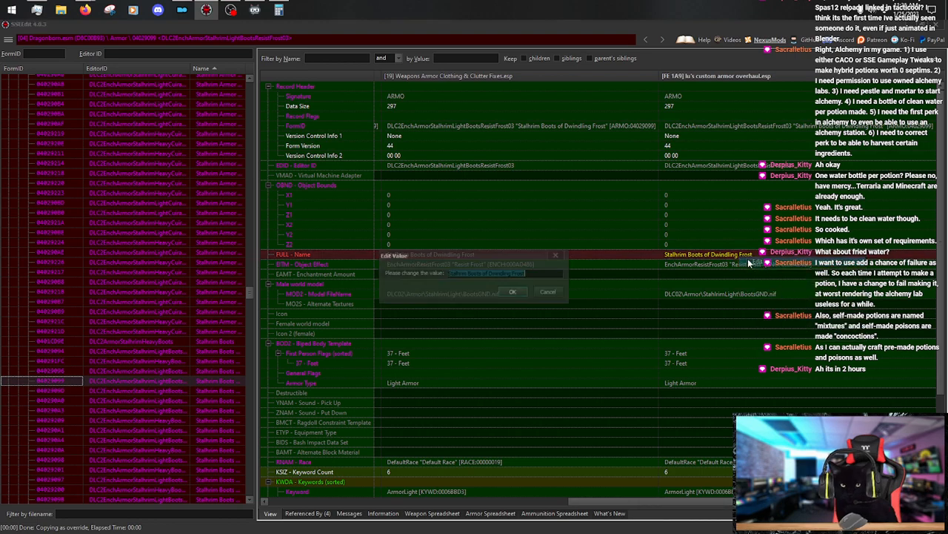
key(Home)
key(shift+Right)
key(shift+Right)
key(shift+Right)
key(shift+Right)
key(shift+Right)
key(shift+Right)
key(shift+Right)
key(shift+Right)
key(shift+Right)
key(shift+Right)
key(shift+Right)
key(shift+Right)
key(shift+Right)
key(shift+Right)
key(shift+Right)
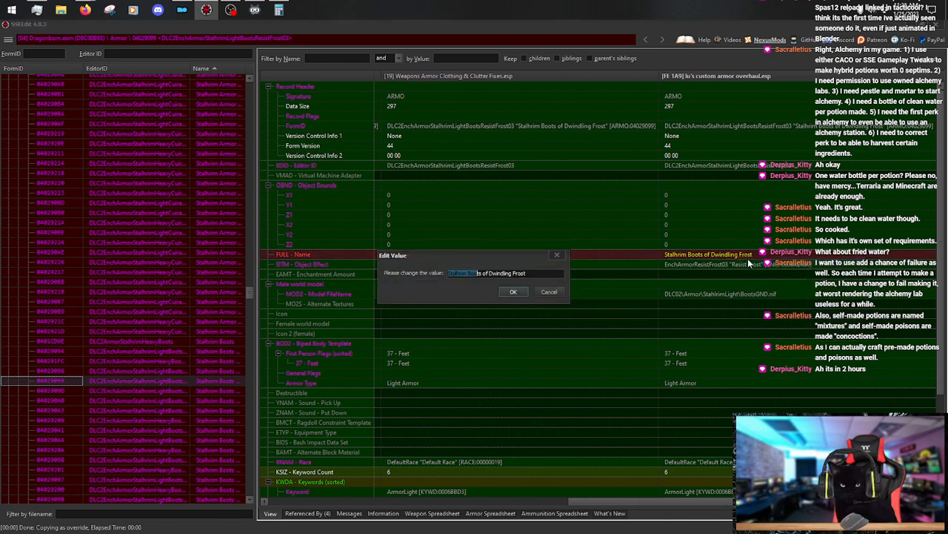
text(Stalhrim Scale Greaves)
key(Return)
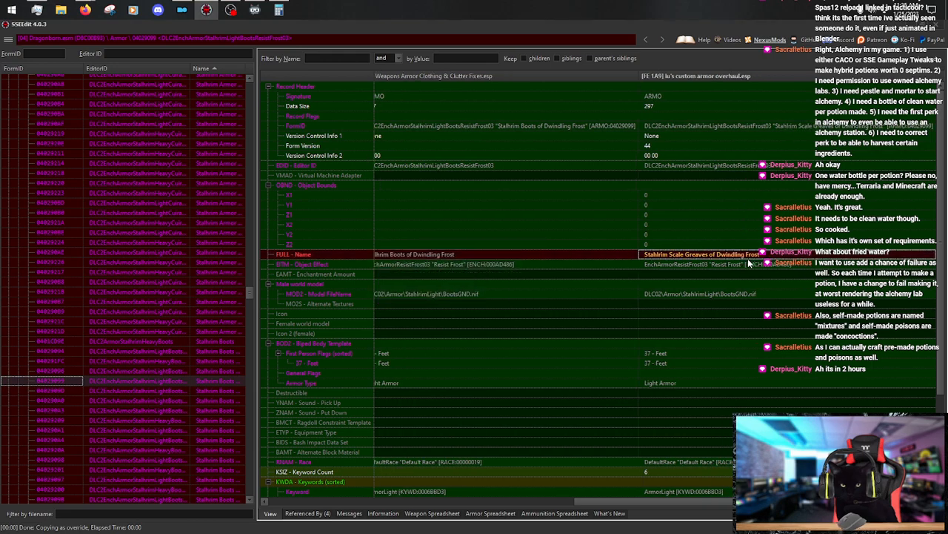
Copy the DLC2EnchArmorStalhrimLightBootsResistShock03 record from Weapons Armor Clothing & Clutter Fixes.esp as an override into lu's custom armor overhaul.esp.
click(216, 391)
drag(479, 500, 534, 500)
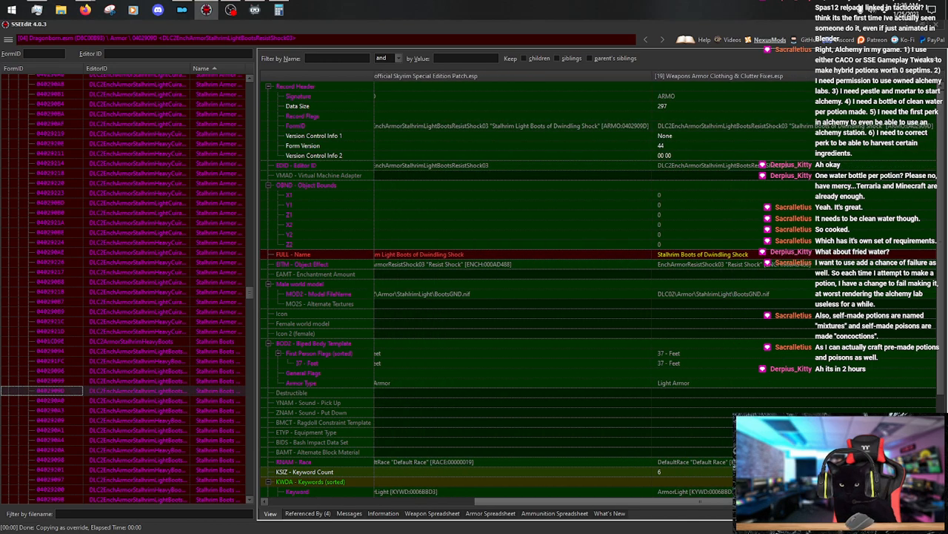
right_click(756, 87)
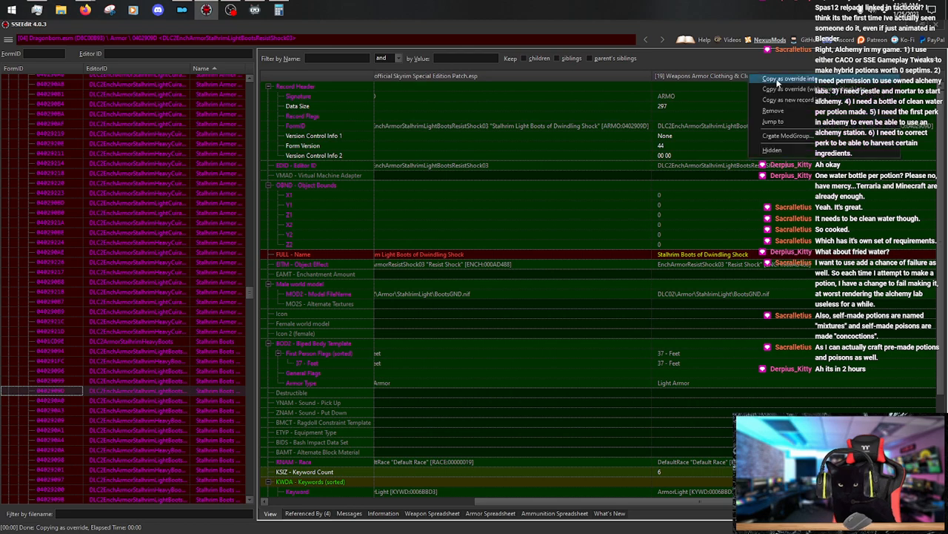
click(767, 152)
click(254, 425)
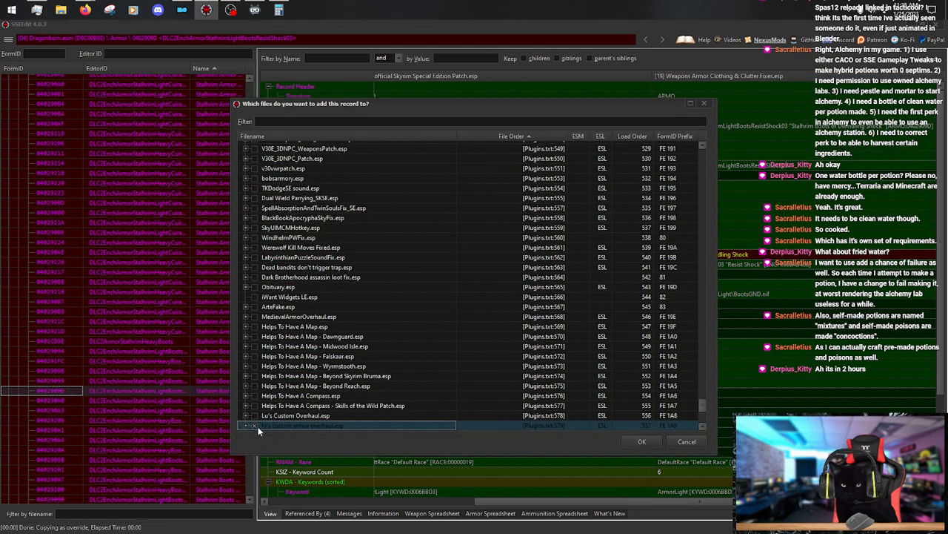
click(640, 442)
Change the full name in the ResistShock03 boots override to "Stahlrim Scale Greaves of Dwindling Shock".
drag(457, 498, 491, 499)
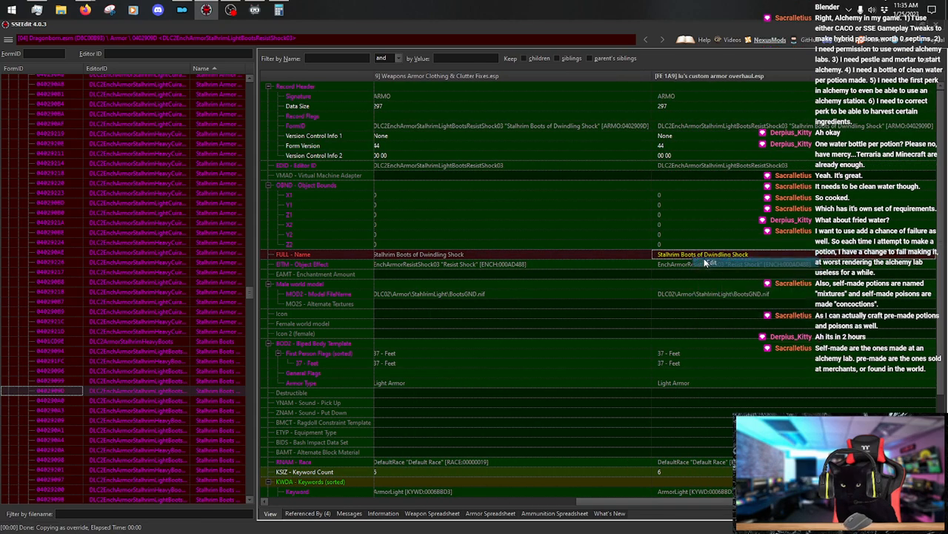
double_click(704, 258)
key(Home)
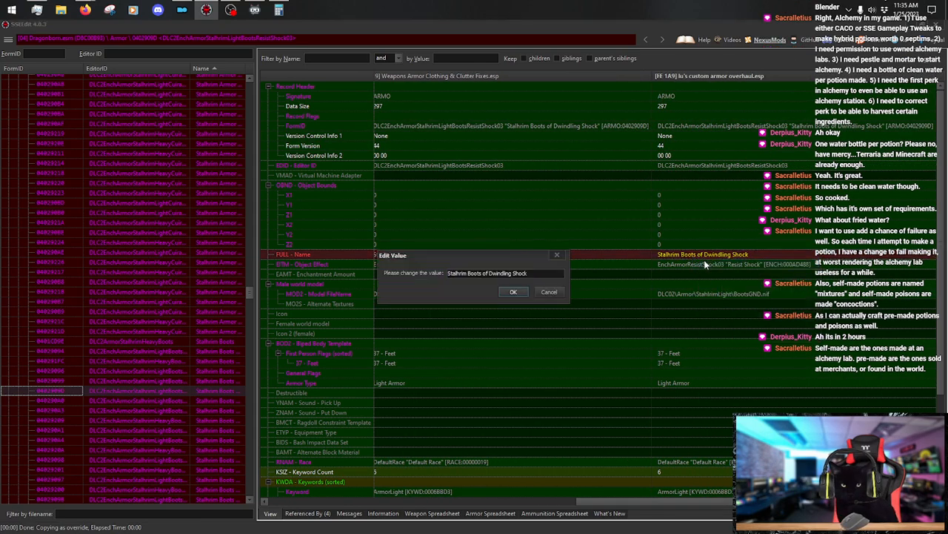
key(shift+Right)
key(shift+Right)
key(shift+Right)
key(shift+Right)
key(shift+Right)
key(ctrl+shift+Right)
key(ctrl+shift+Right)
text(Stalhrim Scale Greaves)
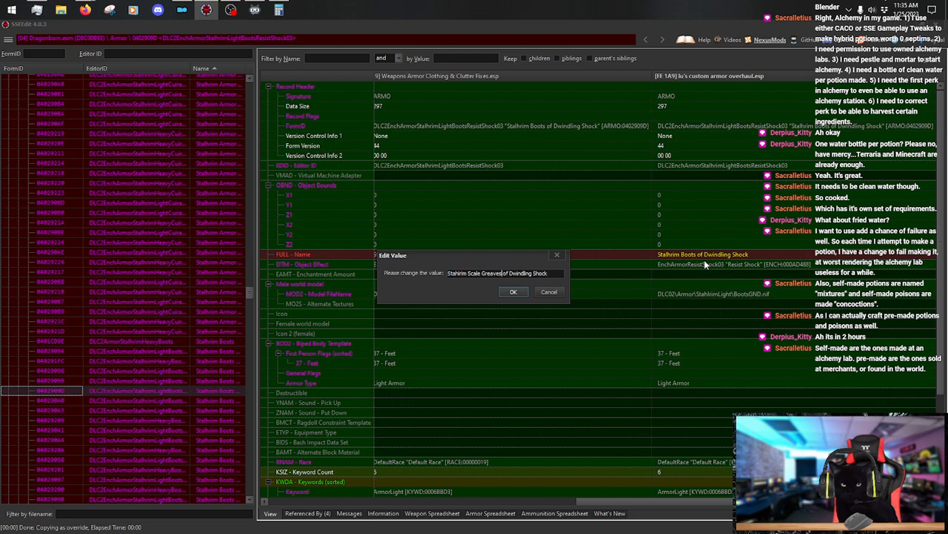
key(Return)
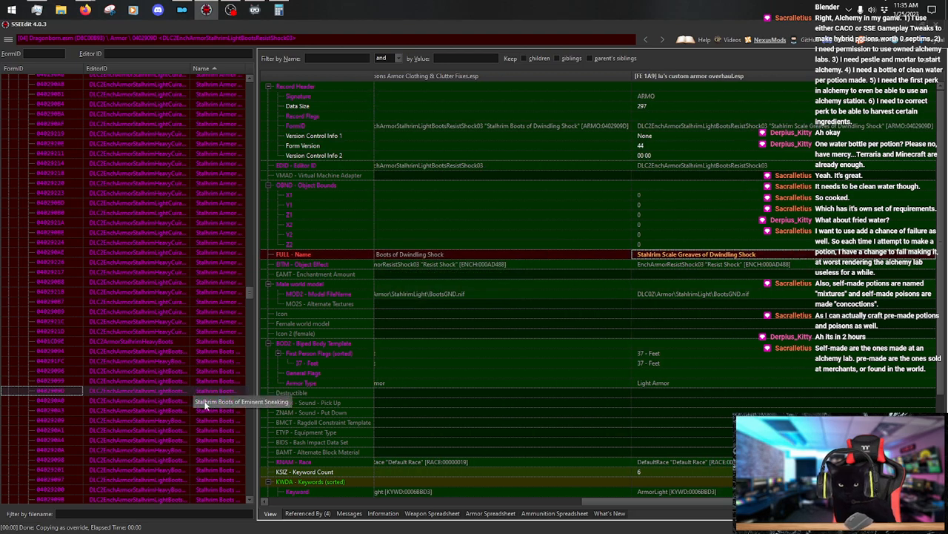
Copy the DLC2EnchArmorStalhrimLightBootsSneak04 record from Weapons Armor Clothing & Clutter Fixes.esp as an override into lu's custom armor overhaul.esp.
click(237, 401)
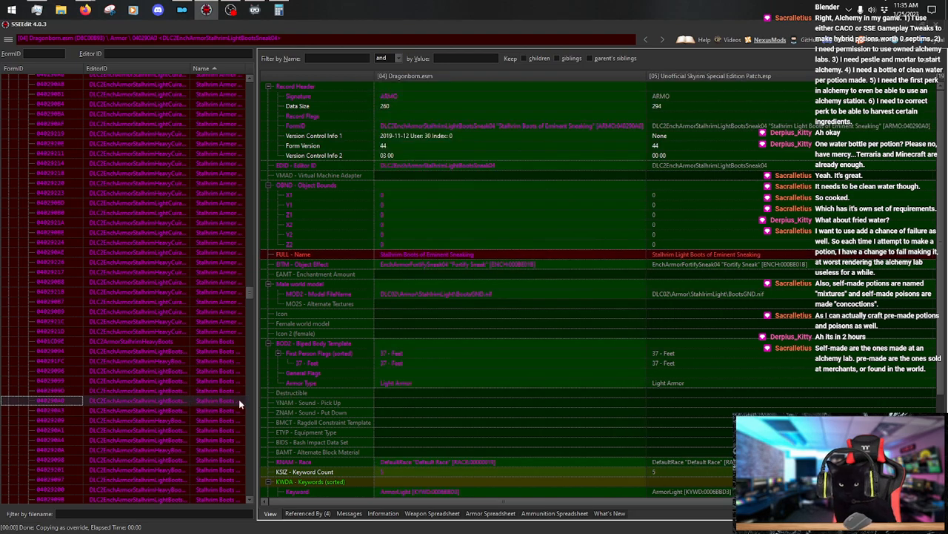
click(519, 504)
right_click(739, 77)
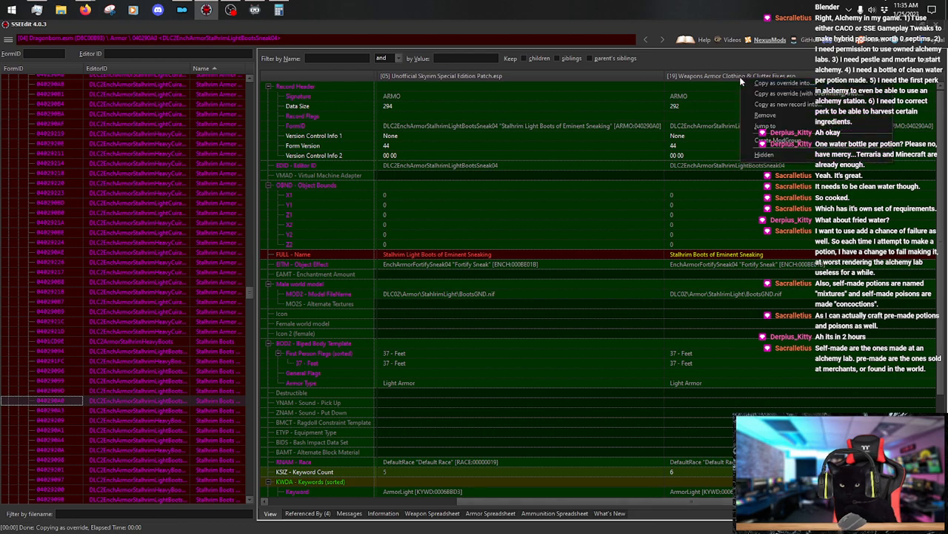
click(767, 84)
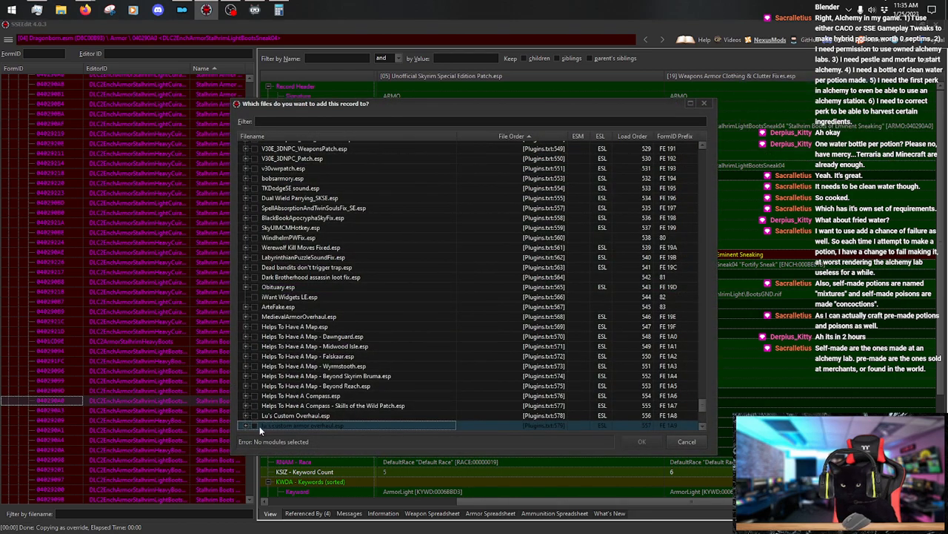
click(257, 426)
click(641, 441)
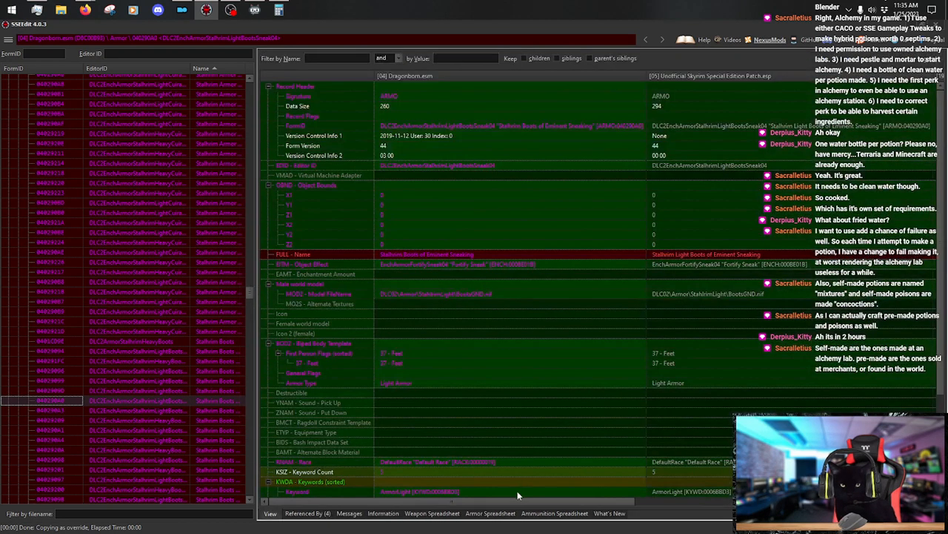
Change the full name in the Sneak04 boots override to "Stahlrim Scale Greaves of Eminent Sneaking".
right_click(719, 258)
click(751, 269)
key(Home)
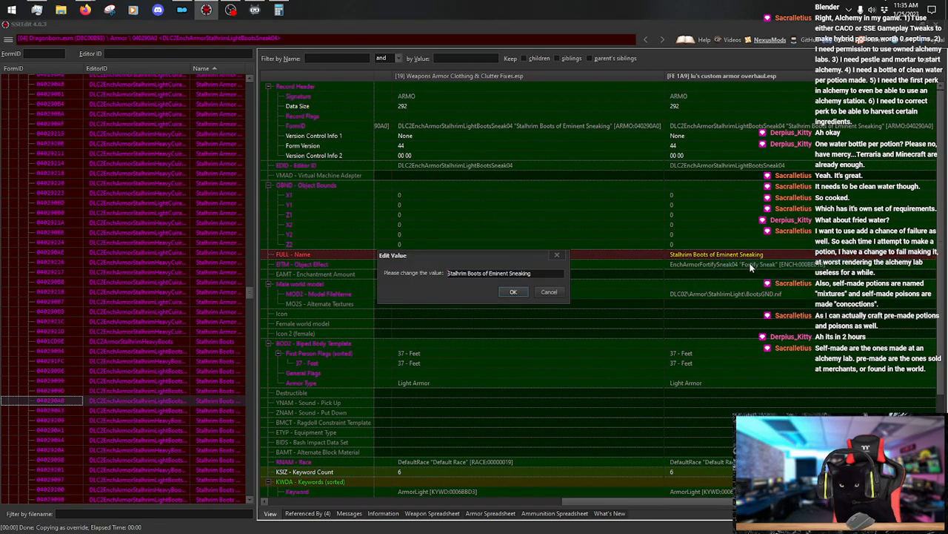
key(ctrl+shift+Right)
key(ctrl+shift+Right)
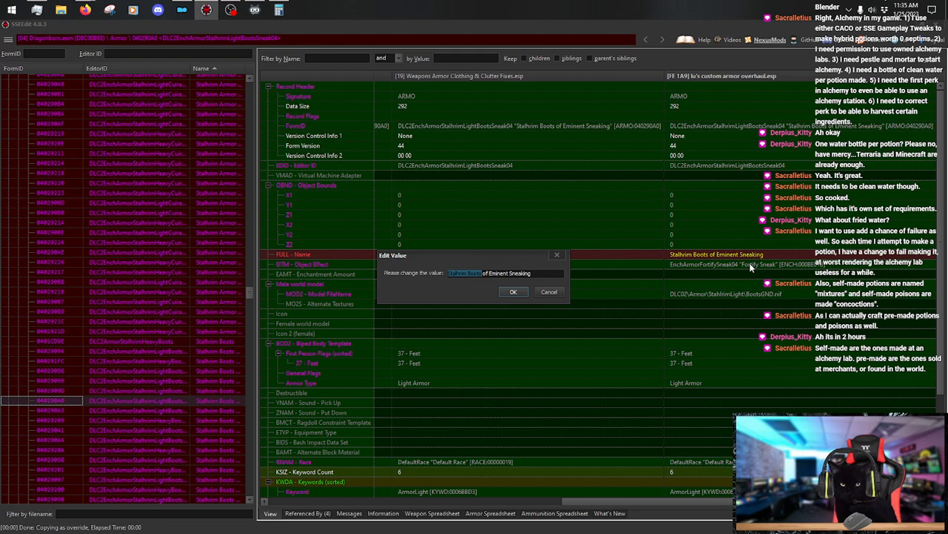
text(Stalhrim Scale Greaves)
key(Return)
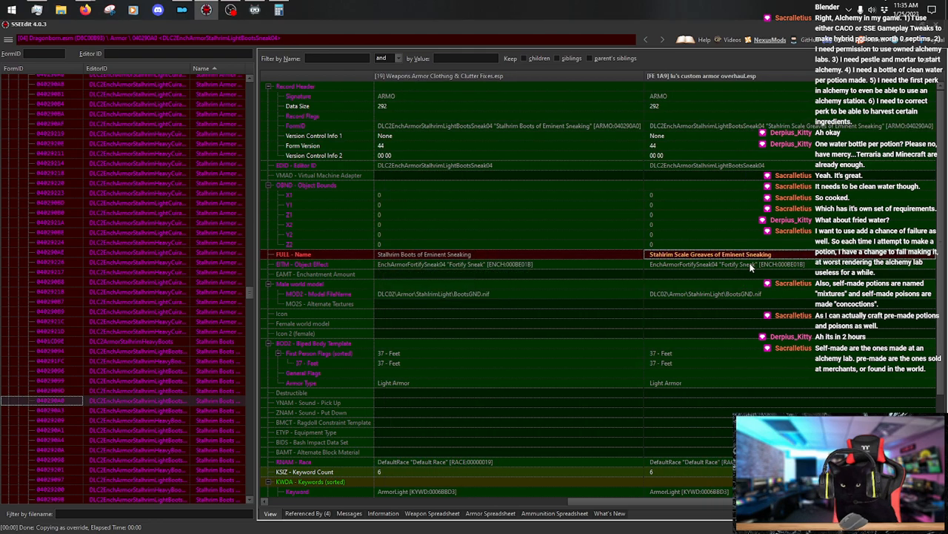
Copy the DLC2EnchArmorStalhrimLightBootsStamina04 record from Weapons Armor Clothing & Clutter Fixes.esp as an override into lu's custom armor overhaul.esp.
click(204, 410)
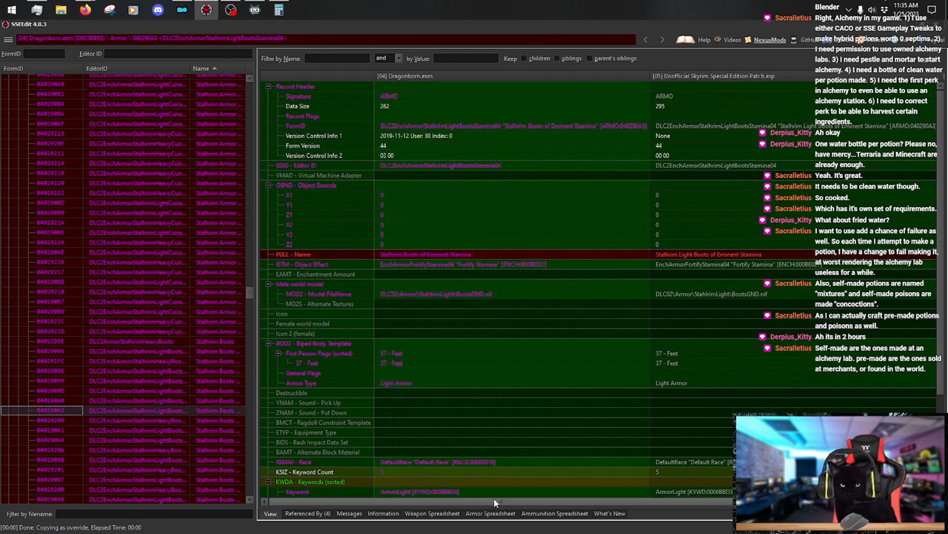
drag(494, 498, 518, 501)
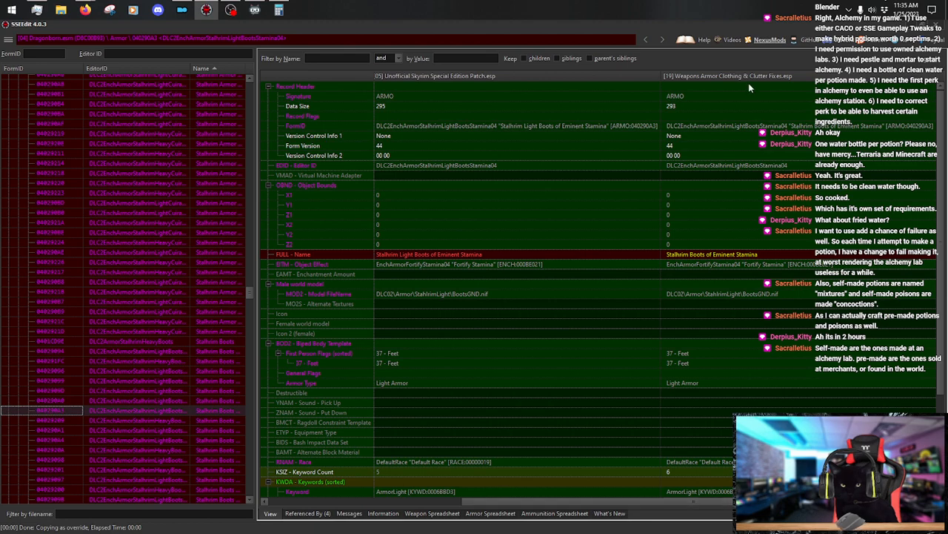
right_click(749, 86)
click(783, 84)
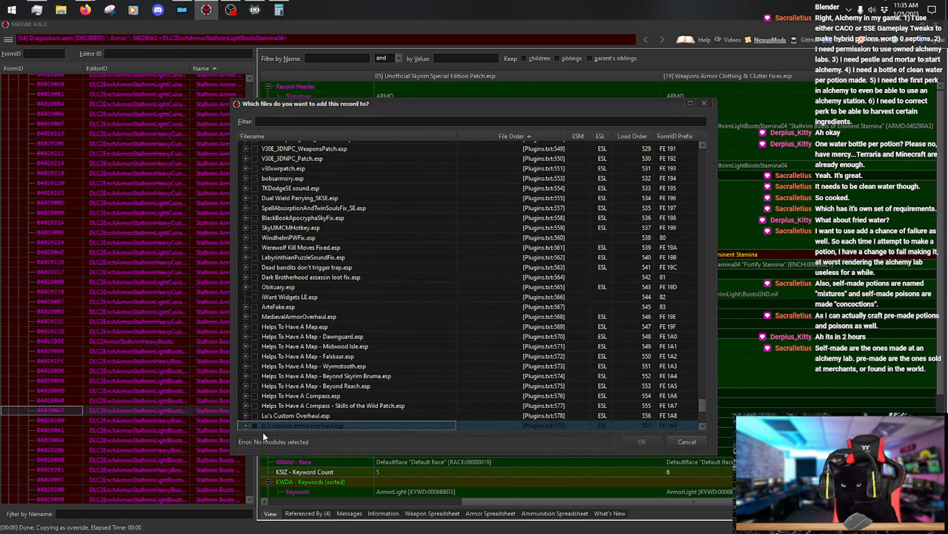
click(255, 427)
click(642, 442)
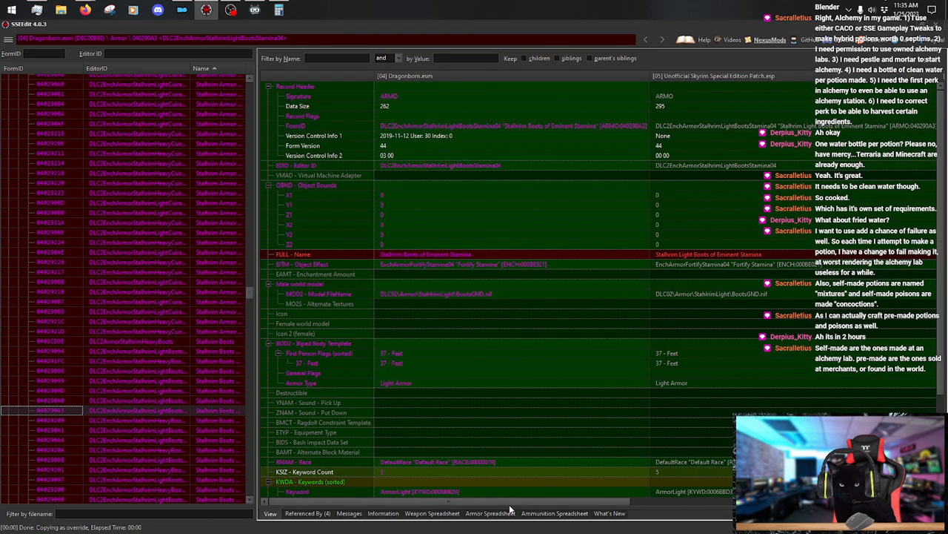
Change the full name in the Stamina04 boots override to "Stahlrim Scale Greaves of Eminent Stamina".
double_click(741, 256)
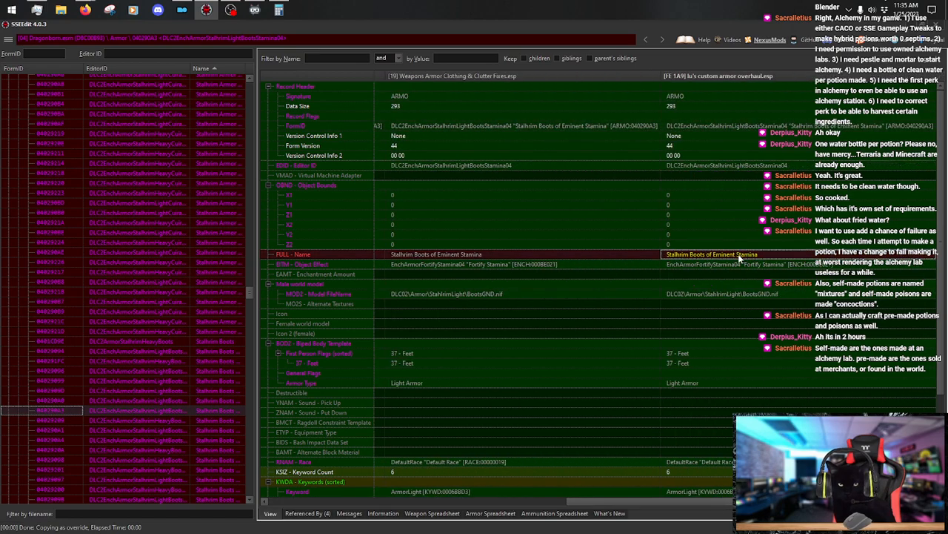
key(Home)
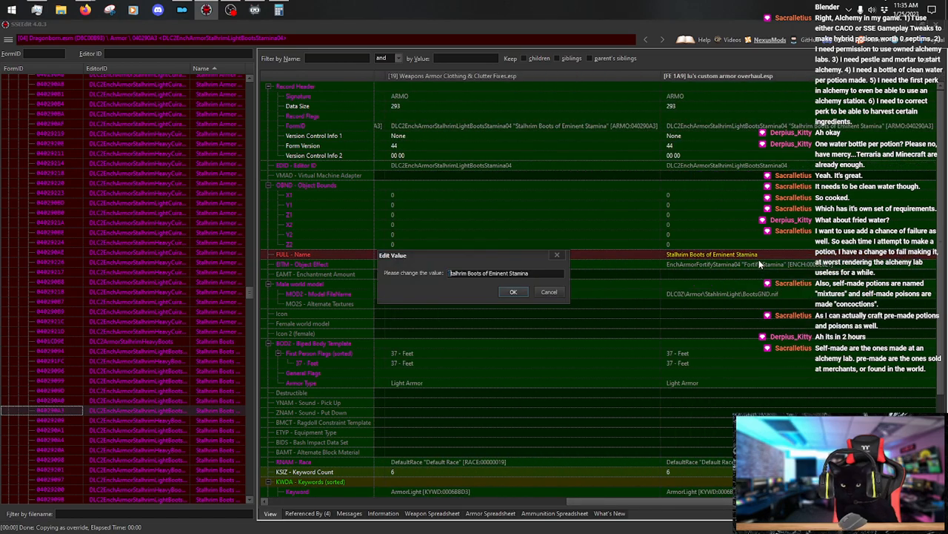
key(shift+Right)
key(shift+Right)
key(shift+Right)
key(shift+Right)
key(shift+Right)
key(shift+Right)
key(shift+Right)
key(shift+Right)
key(shift+Right)
key(shift+Right)
key(shift+Right)
key(shift+Right)
key(shift+Right)
key(shift+Right)
text(Stalhrim Scale Greaves)
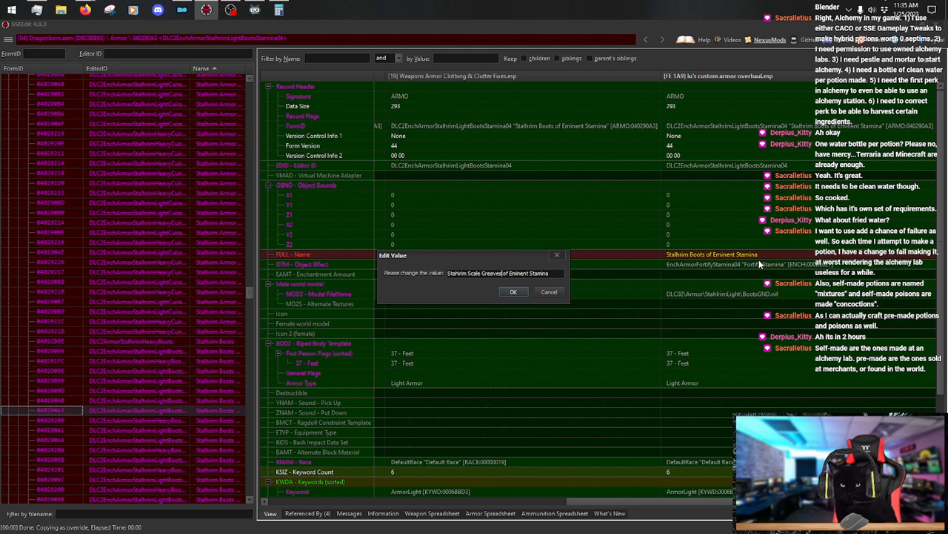
key(Return)
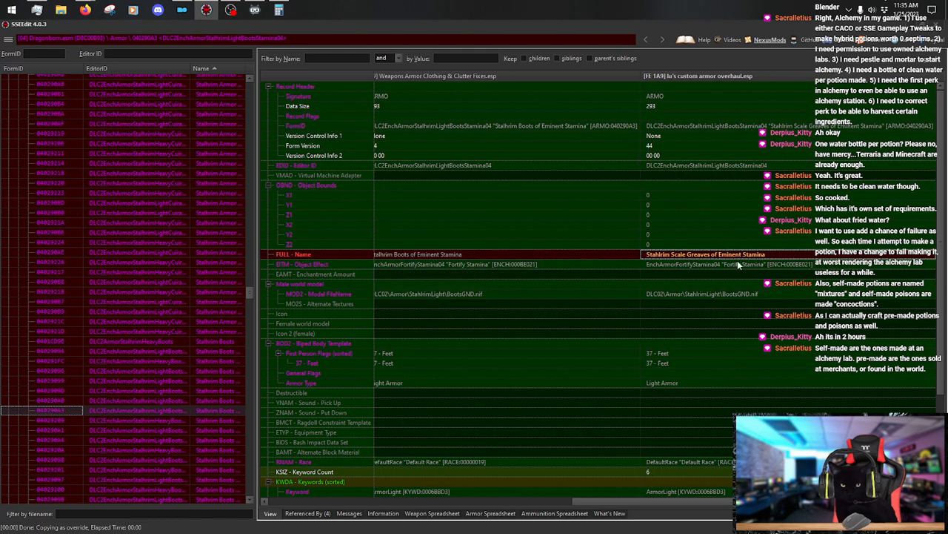
Copy the DLC2EnchArmorStalhrimLightBootsSneak05 record from Weapons Armor Clothing & Clutter Fixes.esp as an override into lu's custom armor overhaul.esp.
click(149, 430)
click(456, 501)
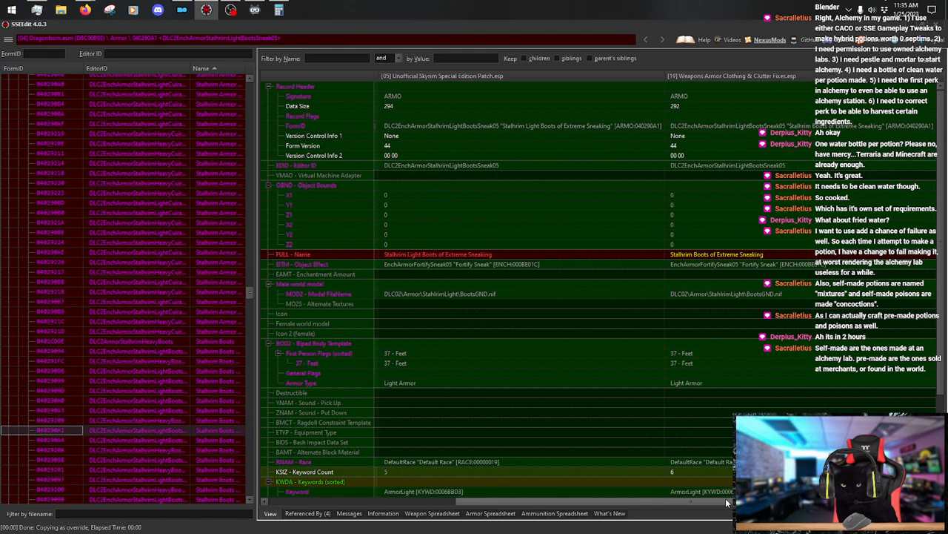
right_click(759, 76)
click(786, 87)
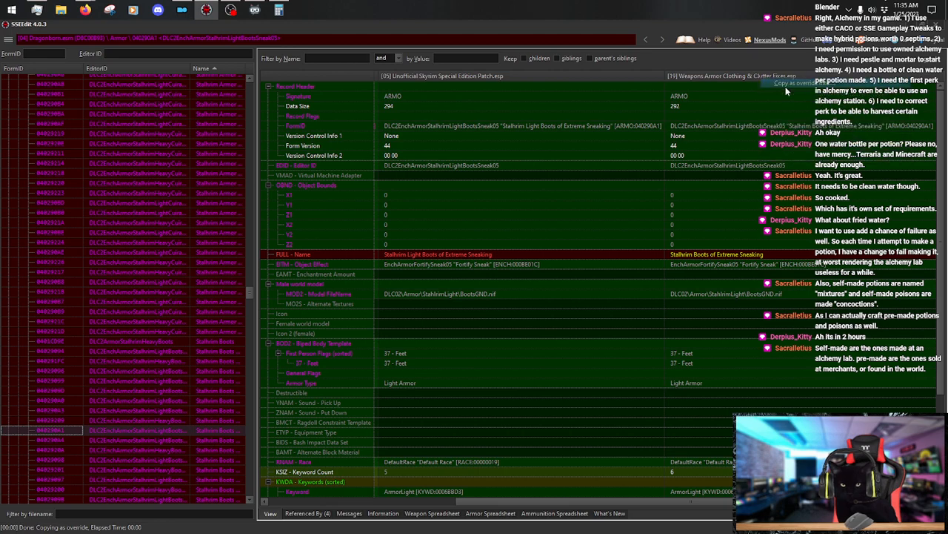
click(256, 427)
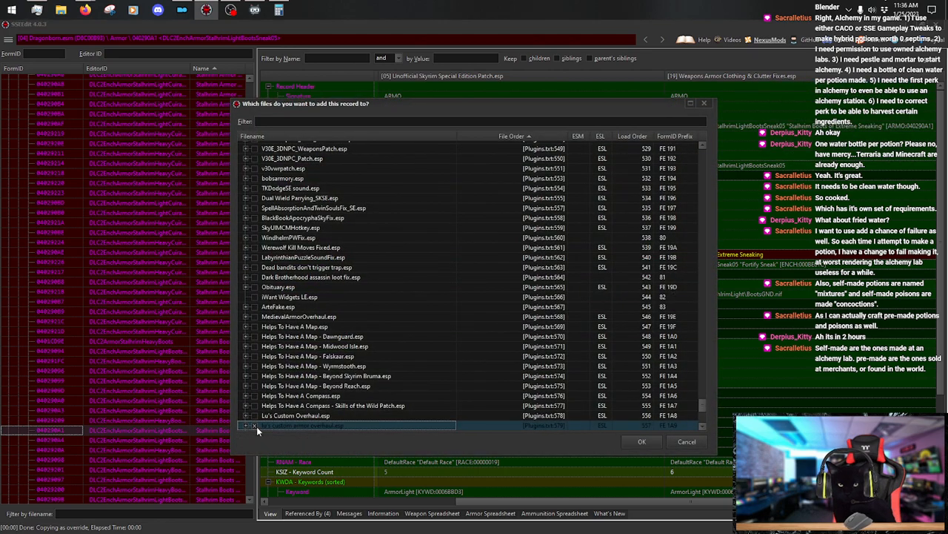
click(640, 443)
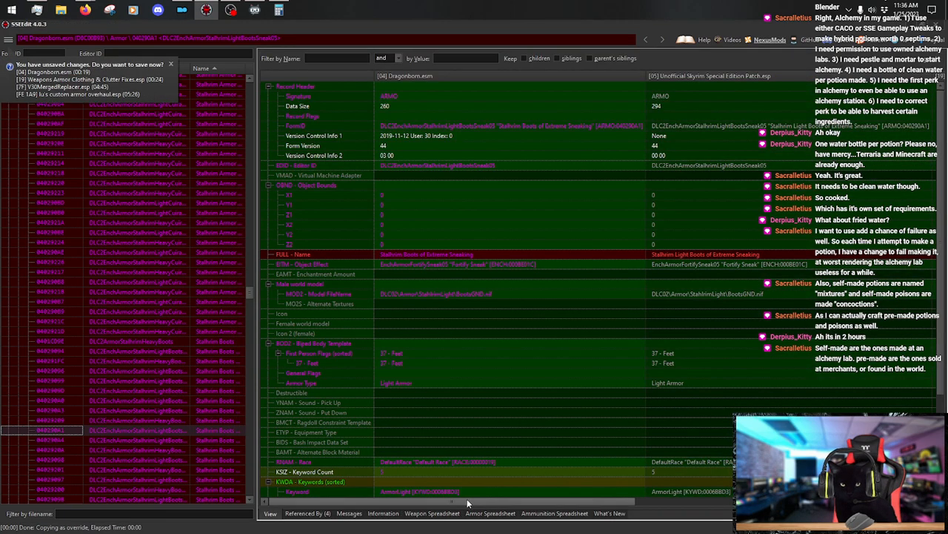
drag(498, 503, 770, 503)
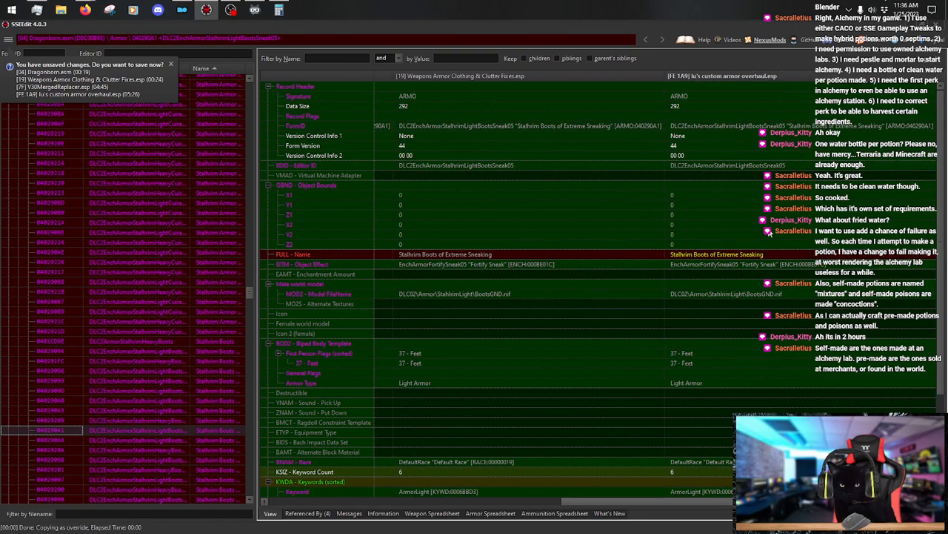
Change the full name in the Sneak05 boots override to "Stahlrim Scale Greaves of Extreme Sneaking".
click(733, 255)
double_click(733, 254)
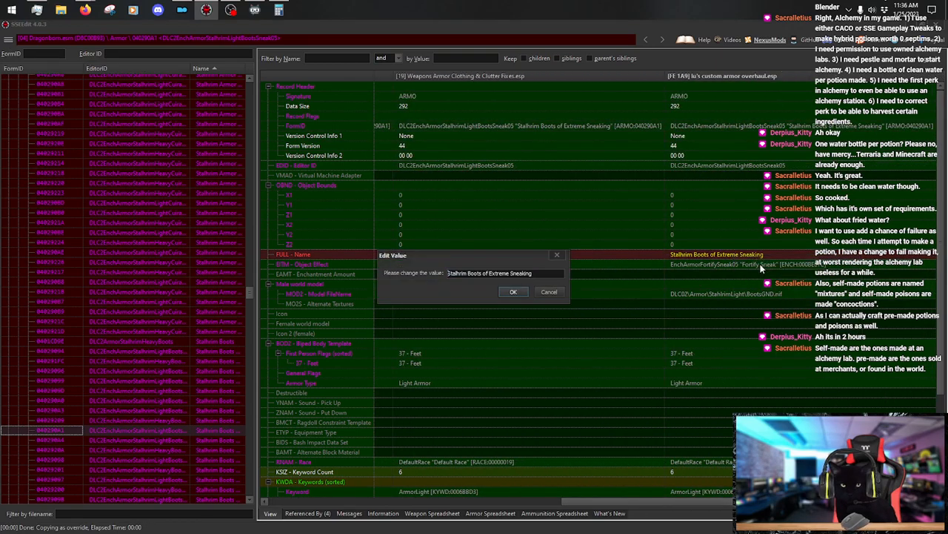
key(shift+Right)
key(shift+Right)
key(shift+Right)
key(shift+Right)
key(shift+Right)
key(shift+Right)
key(shift+Right)
key(shift+Right)
key(shift+Right)
key(shift+Right)
key(shift+Right)
key(shift+Right)
key(shift+Right)
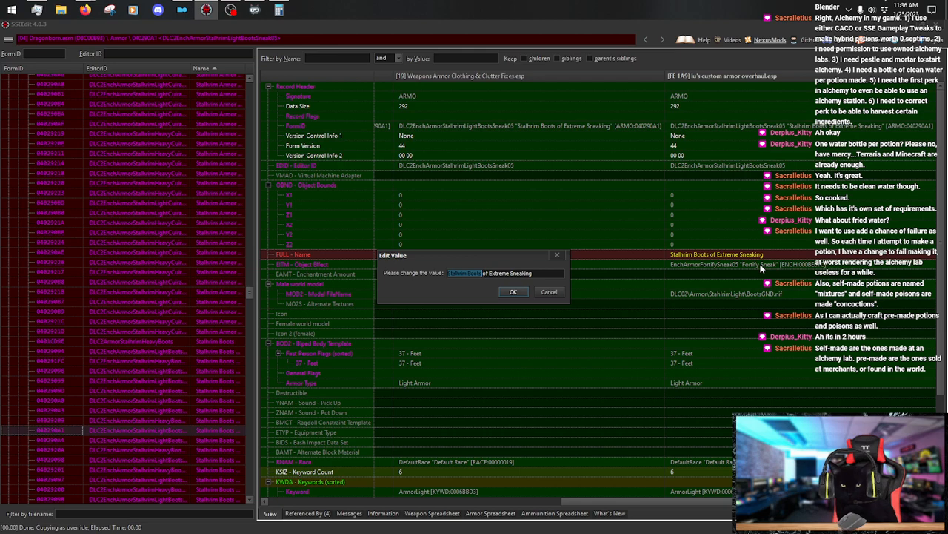
text(Stahlrim Scale Greaves)
key(Return)
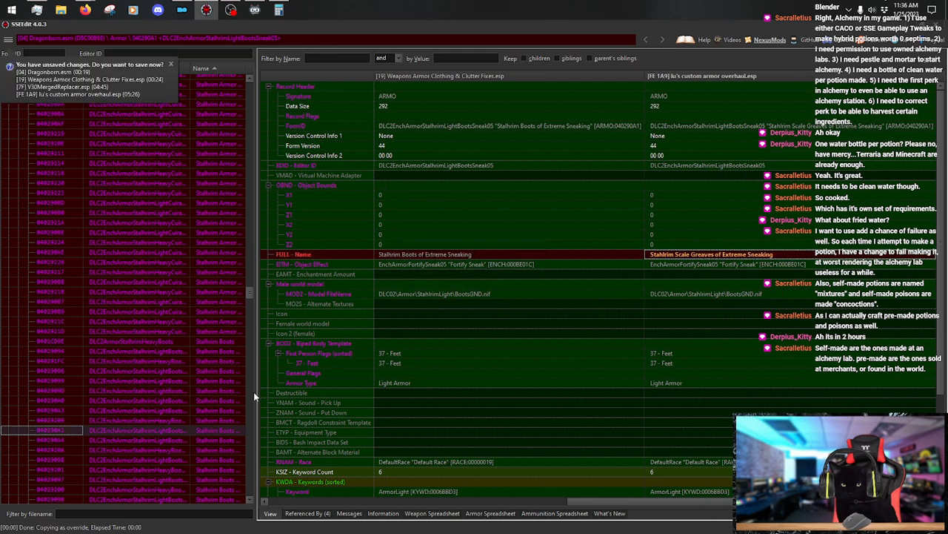
Copy the DLC2EnchArmorStalhrimLightBootsStamina05 record from Weapons Armor Clothing & Clutter Fixes.esp as an override into lu's custom armor overhaul.esp.
click(203, 440)
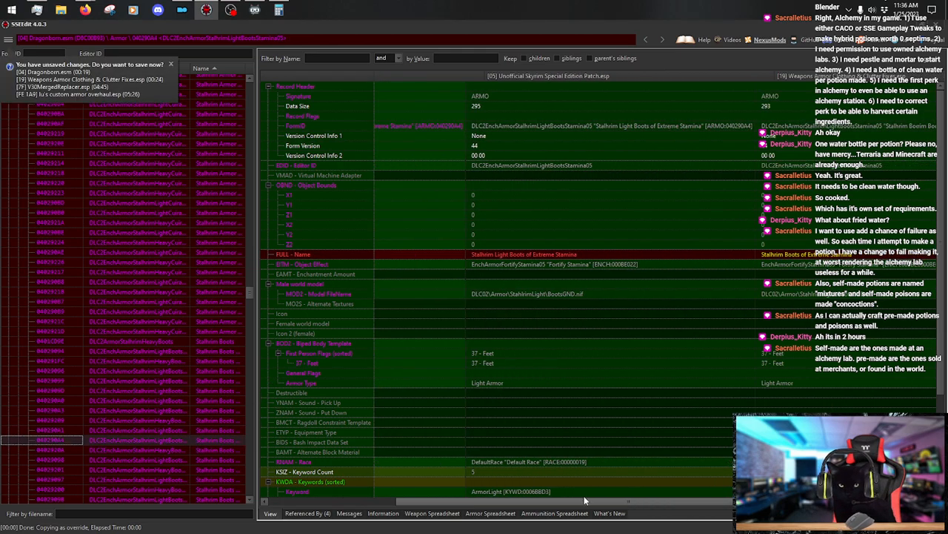
drag(584, 501, 585, 501)
right_click(757, 79)
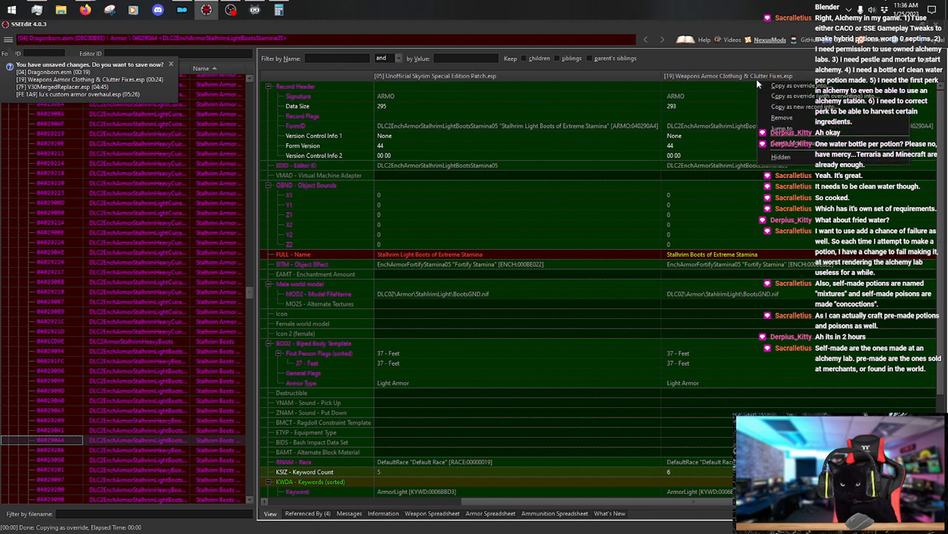
click(780, 85)
click(261, 425)
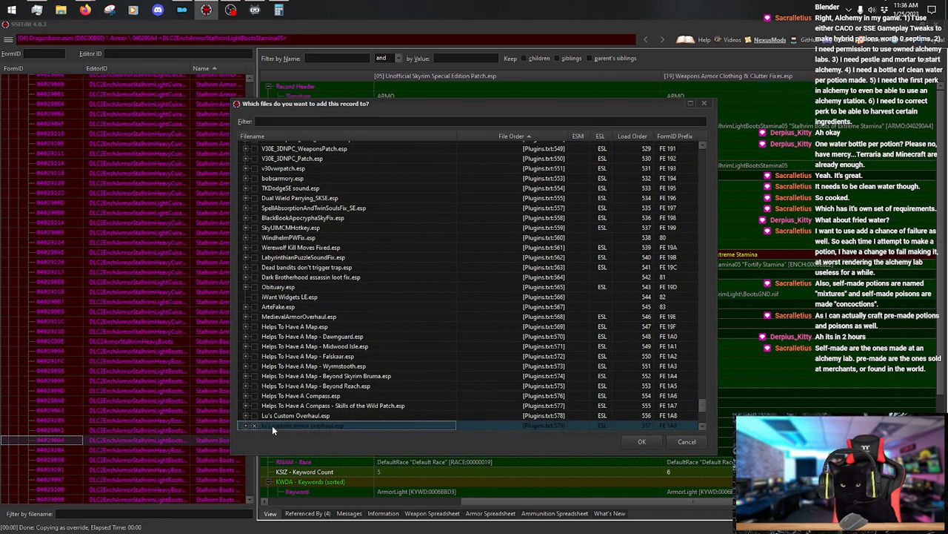
click(642, 440)
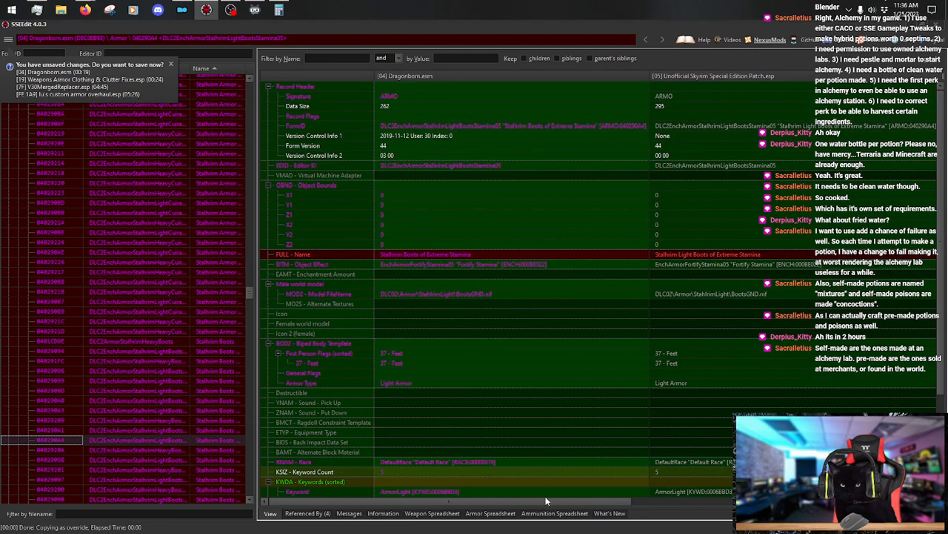
Change the full name in the Stamina05 boots override to "Stahlrim Scale Greaves of Extreme Stamina".
drag(545, 502, 845, 502)
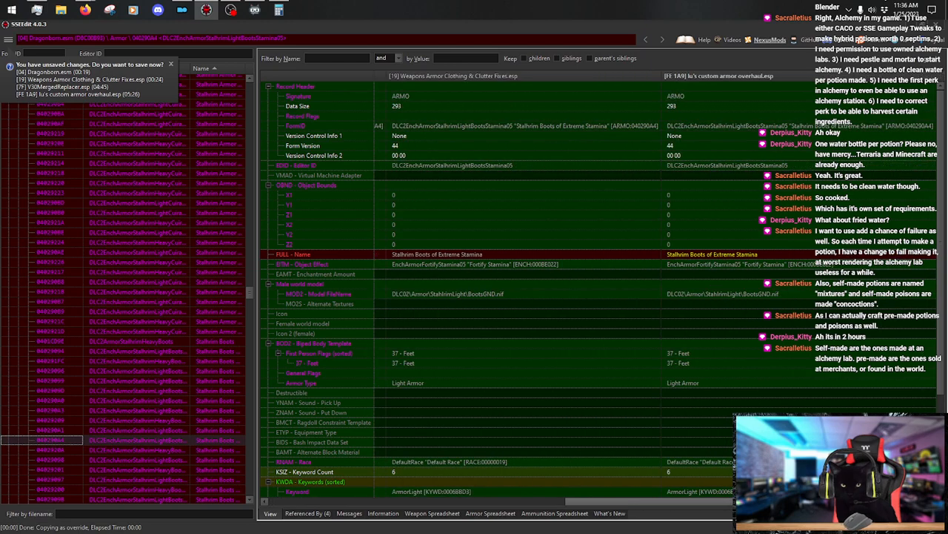
right_click(727, 255)
click(745, 259)
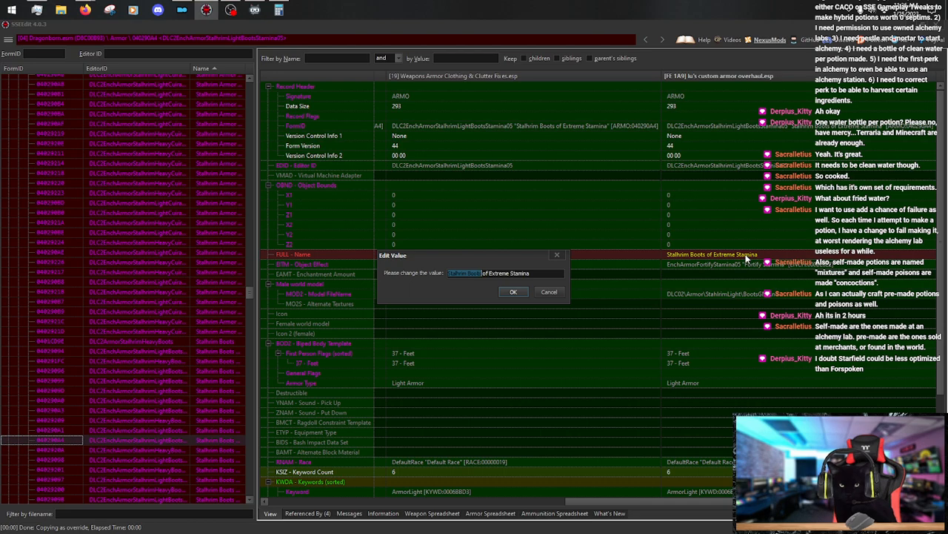
key(ctrl+v)
key(Return)
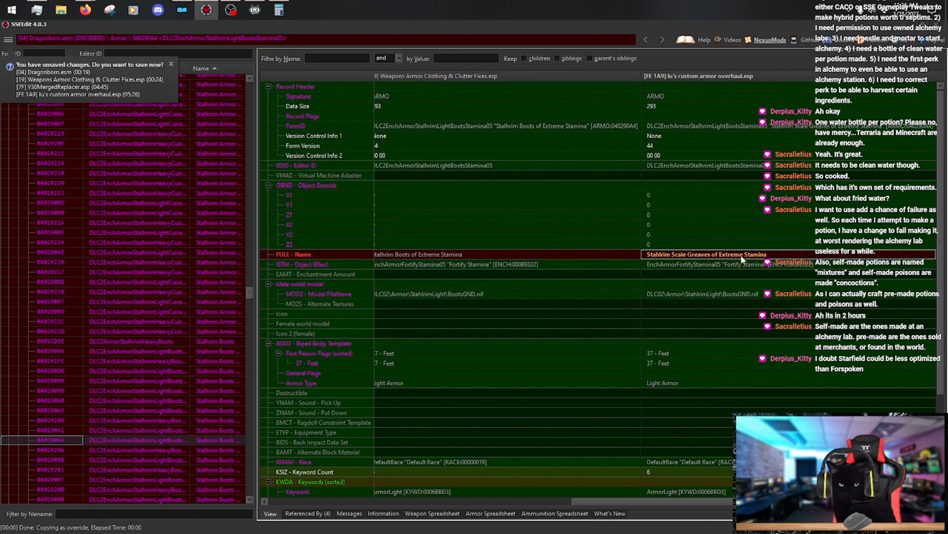
Copy the DLC2EnchArmorStalhrimLightBootsResistFire05 record from Weapons Armor Clothing & Clutter Fixes.esp as an override into lu's custom armor overhaul.esp.
click(172, 460)
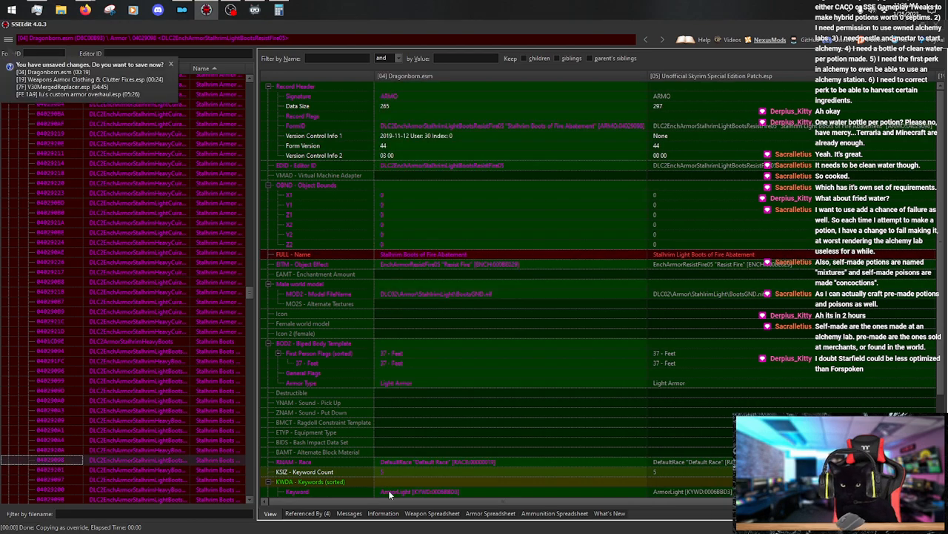
drag(388, 501, 740, 513)
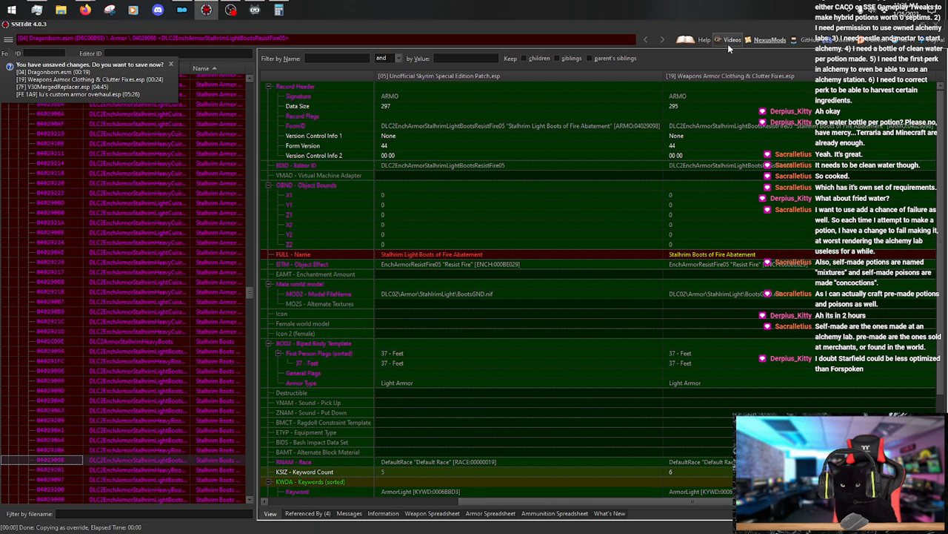
right_click(733, 76)
click(772, 82)
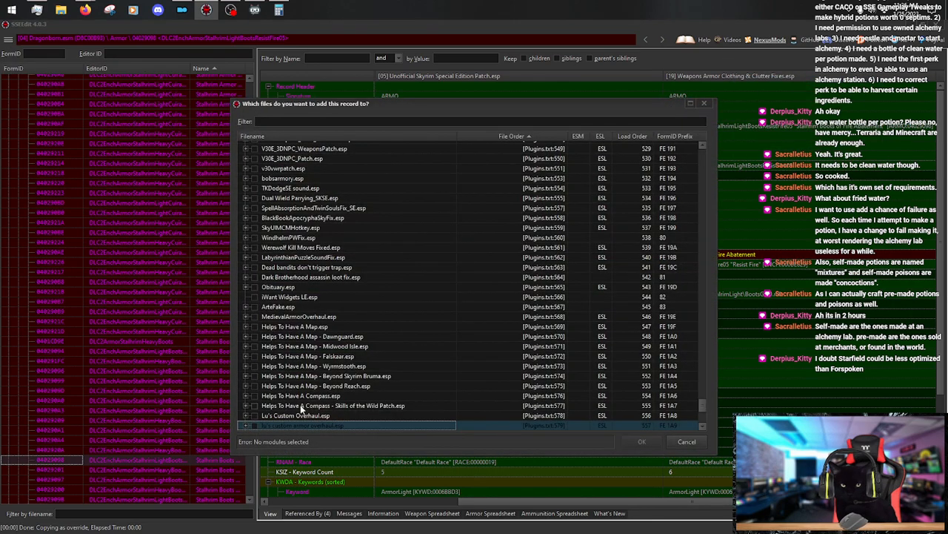
click(254, 426)
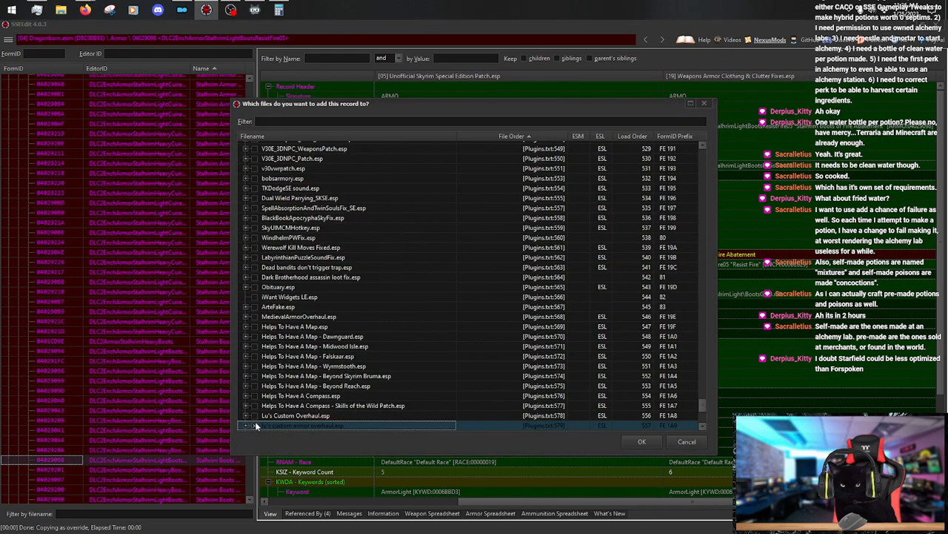
click(638, 445)
Change the full name in the ResistFire05 boots override to "Stahlrim Scale Greaves of Fire Abatement".
drag(441, 502, 756, 498)
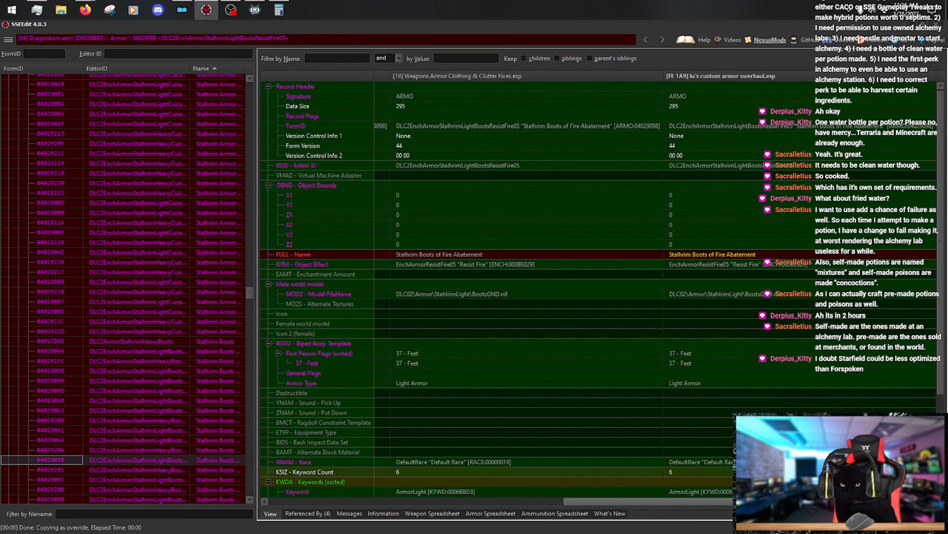
right_click(729, 255)
click(744, 264)
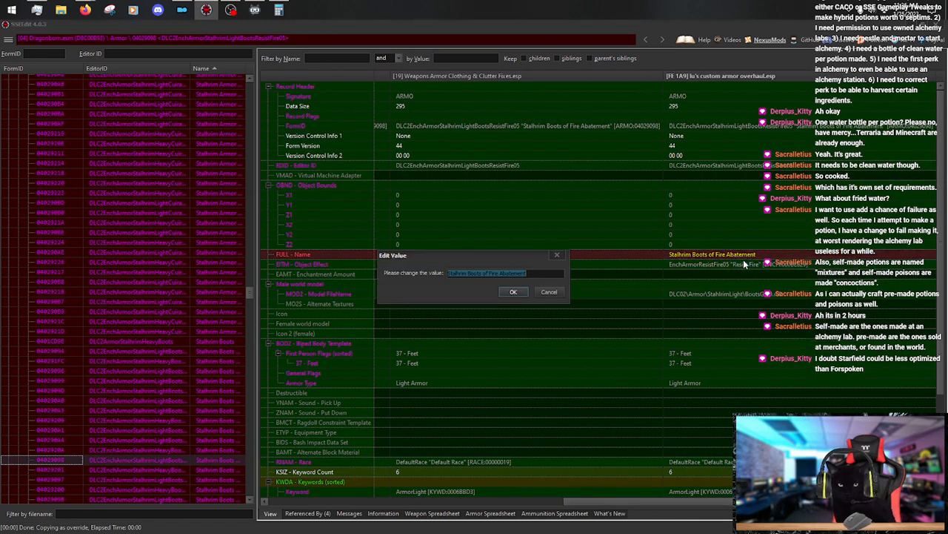
key(Home)
key(shift+Right)
key(shift+Right)
key(shift+Right)
key(shift+Right)
key(shift+Right)
key(shift+Right)
key(shift+Right)
key(shift+Right)
key(shift+Right)
key(shift+Right)
key(shift+Right)
key(shift+Right)
key(shift+Right)
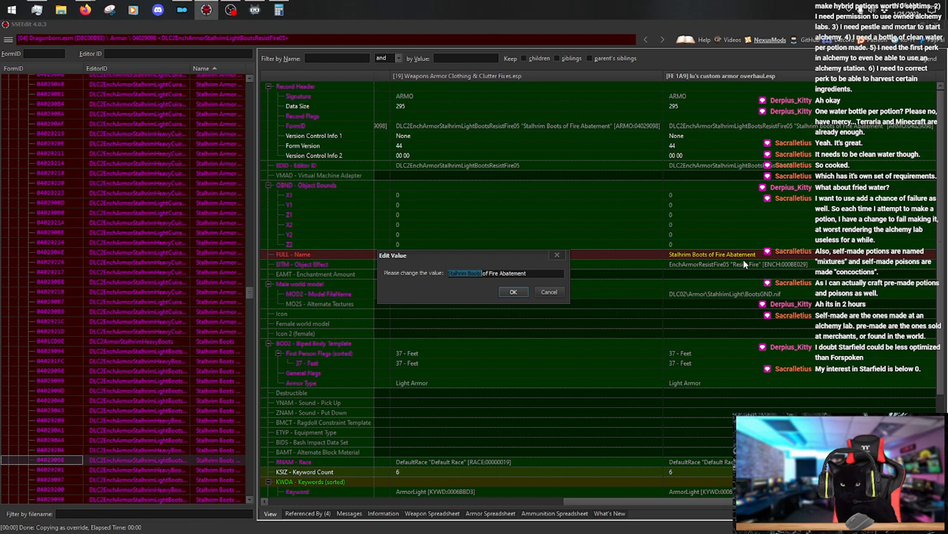
text(Stalhrim Scale Greaves)
key(Return)
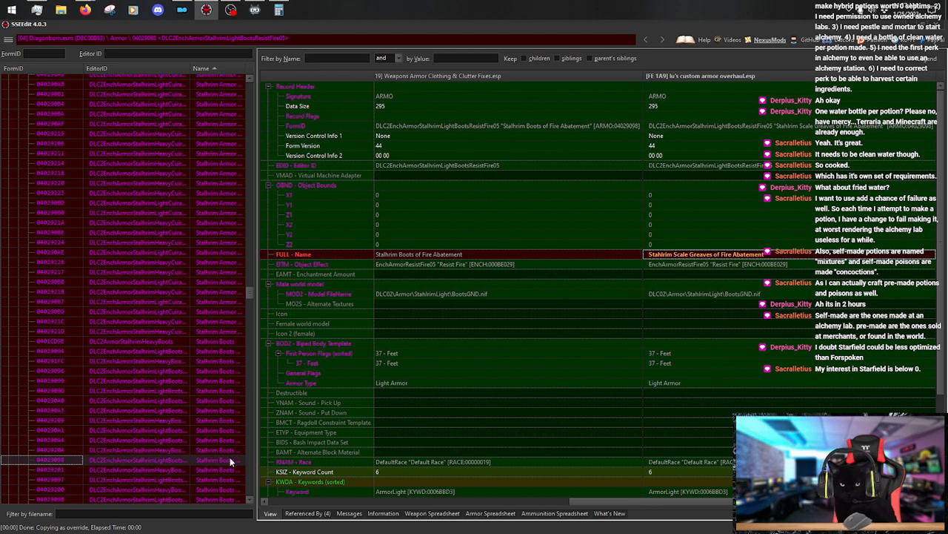
Copy the DLC2EnchArmorStalhrimLightBootsResistFire04 record from Weapons Armor Clothing & Clutter Fixes.esp as an override into lu's custom armor overhaul.esp.
click(225, 480)
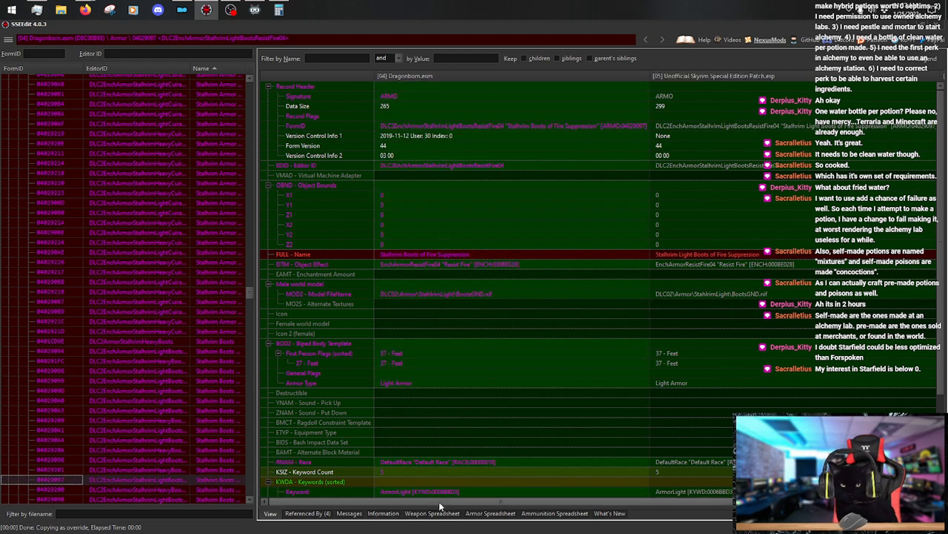
drag(440, 502, 673, 502)
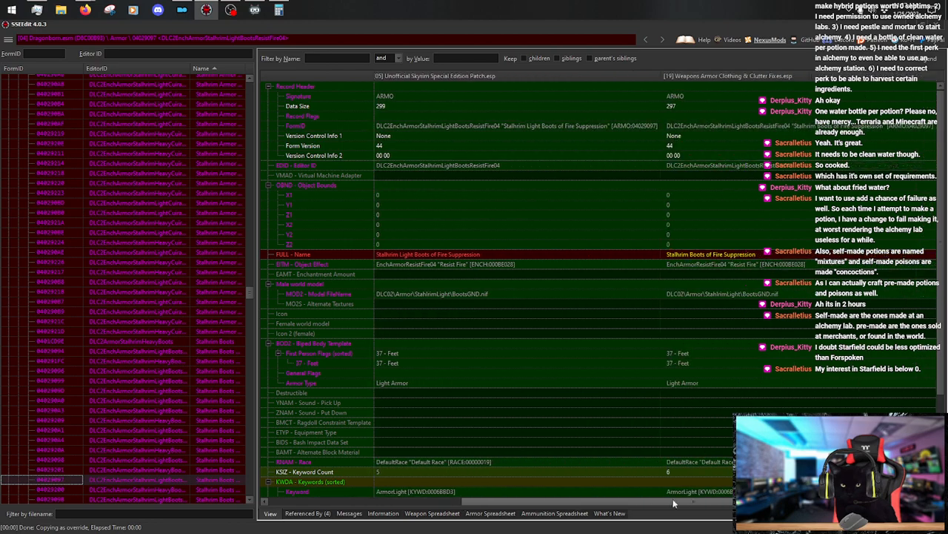
right_click(755, 79)
click(795, 87)
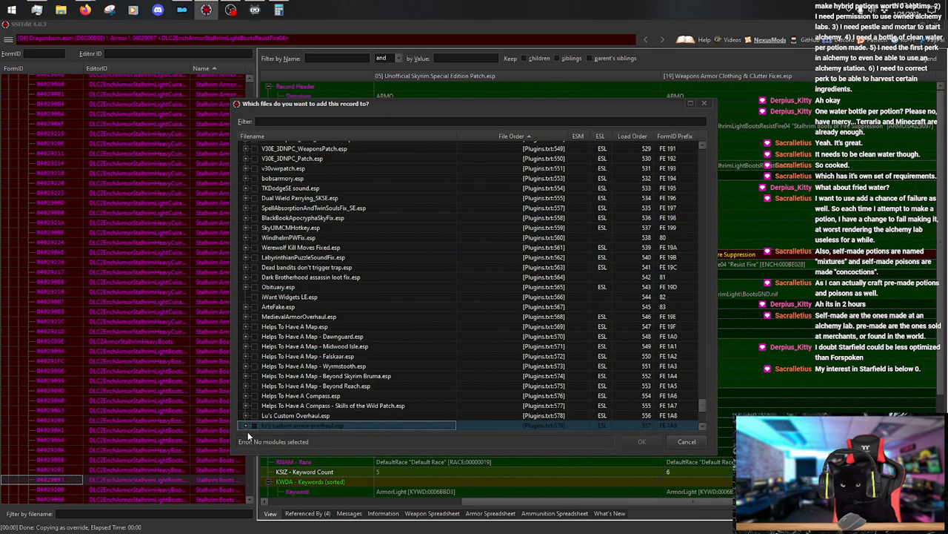
click(253, 425)
click(646, 440)
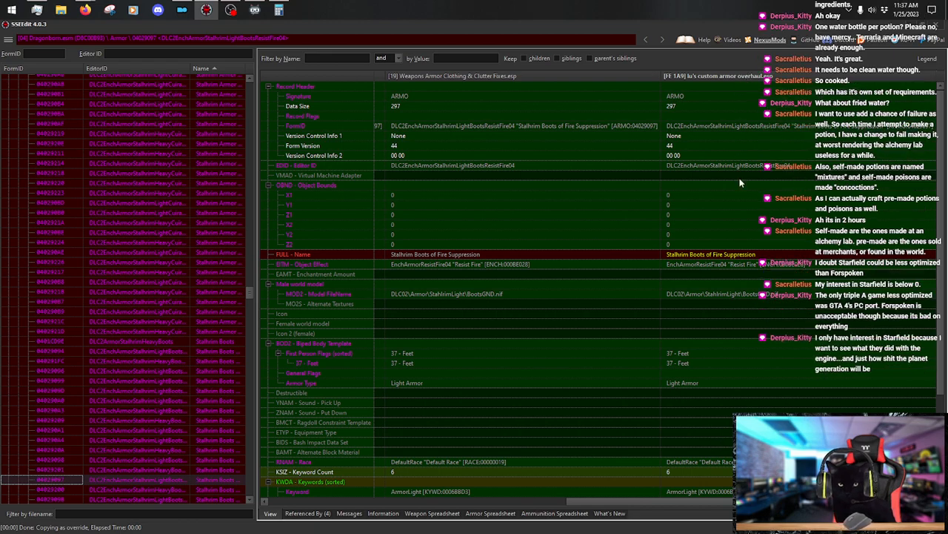
Change the full name in the ResistFire04 boots override to "Stahlrim Scale Greaves of Fire Suppression".
right_click(725, 256)
click(751, 263)
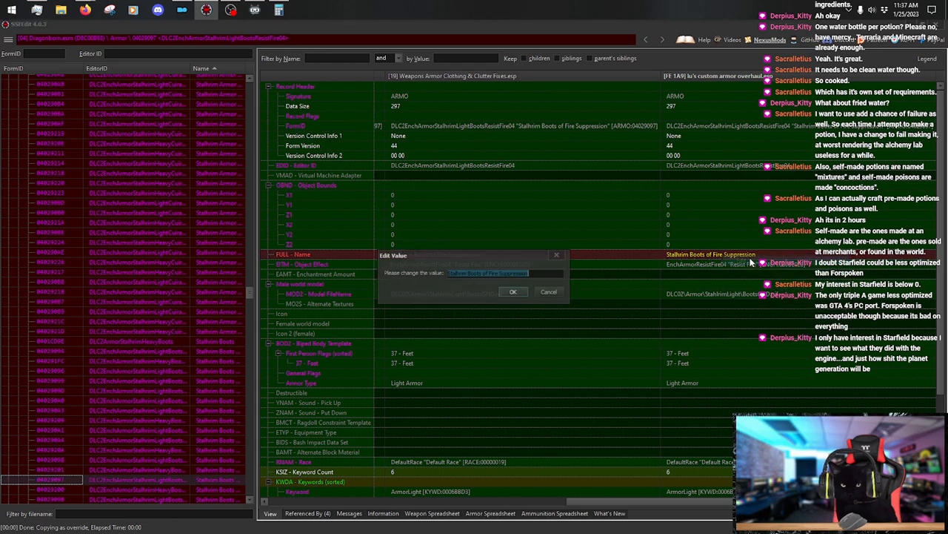
key(Home)
key(shift+Right)
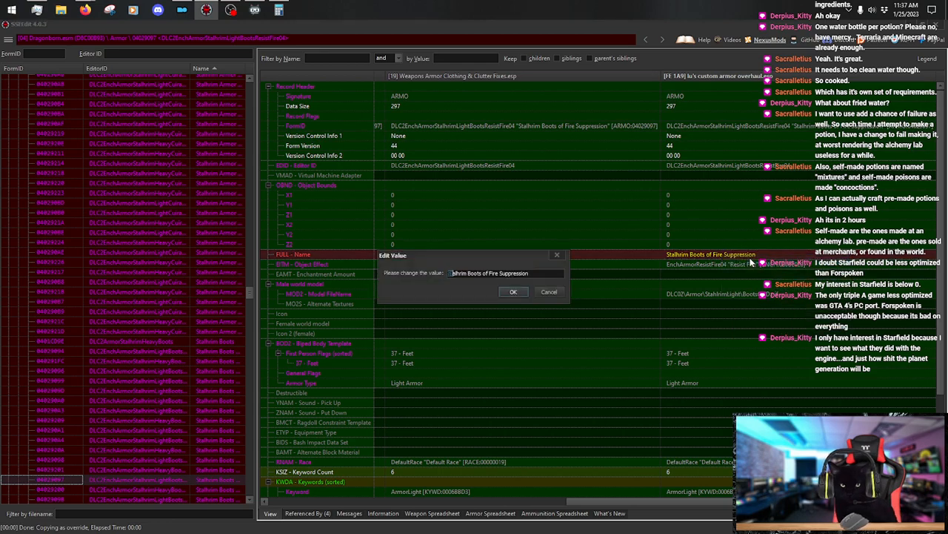
text(Stalhrim Scale Greaves)
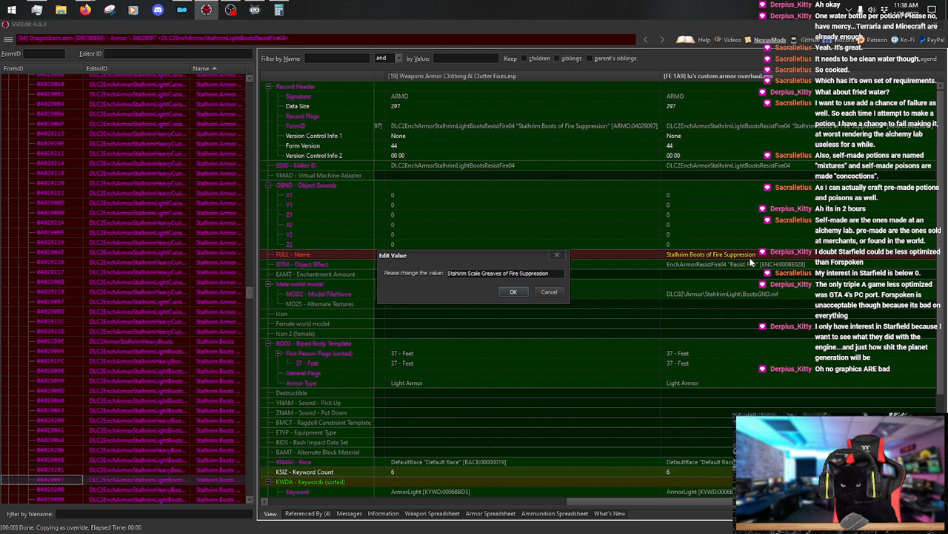
key(Return)
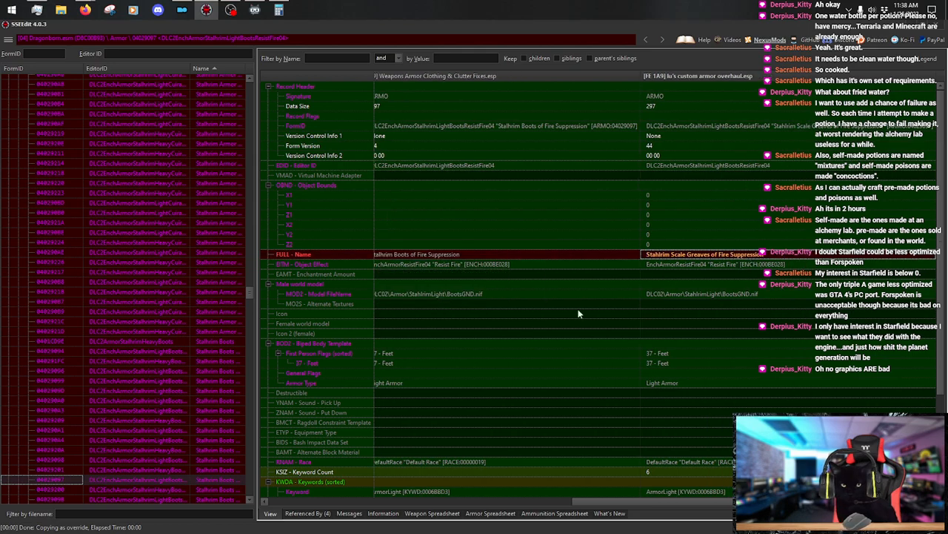
Copy the DLC2EnchArmorStalhrimLightBootsResistFrost05 record from Weapons Armor Clothing & Clutter Fixes.esp as an override into lu's custom armor overhaul.esp.
click(215, 495)
click(500, 498)
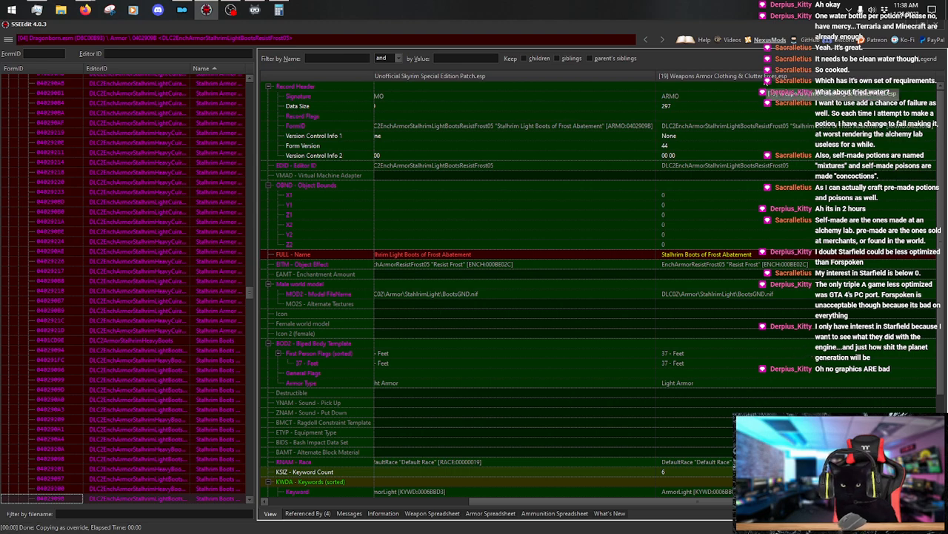
right_click(766, 77)
click(784, 85)
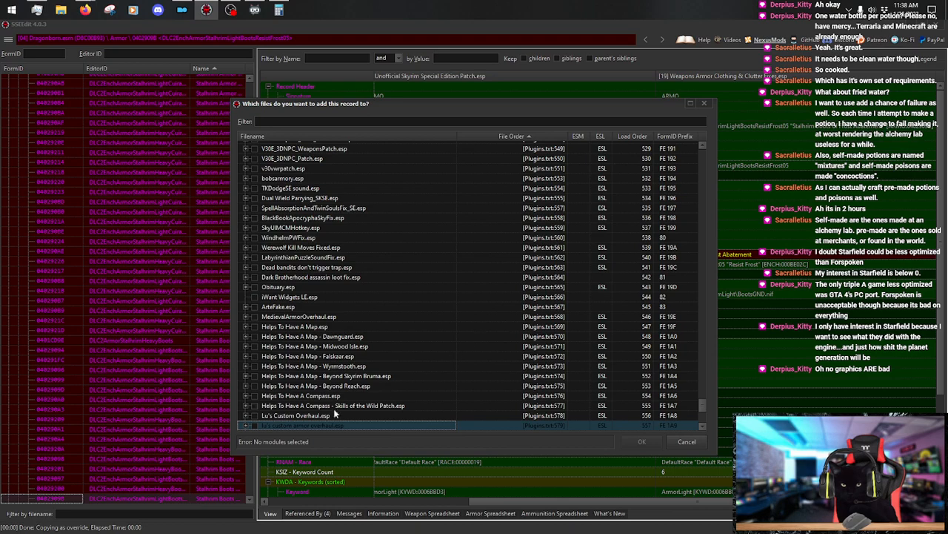
click(257, 426)
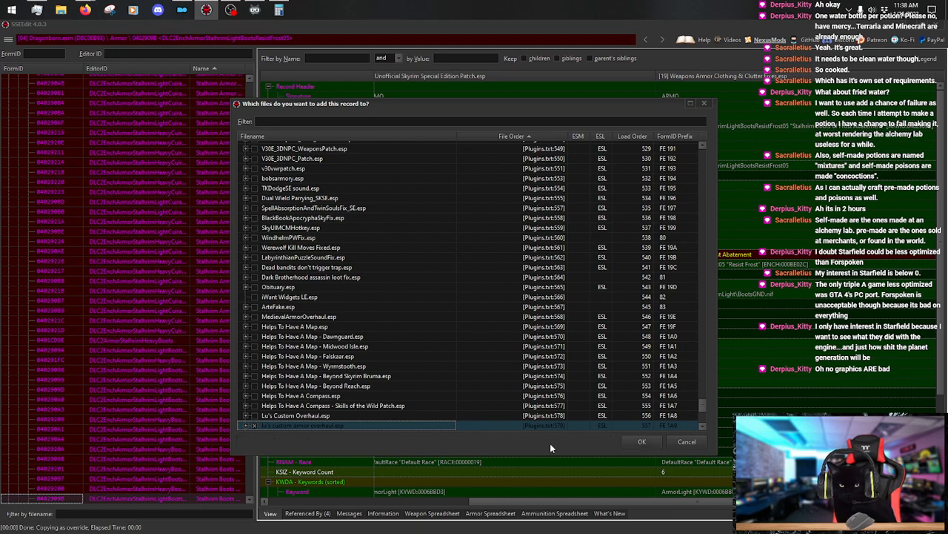
click(642, 441)
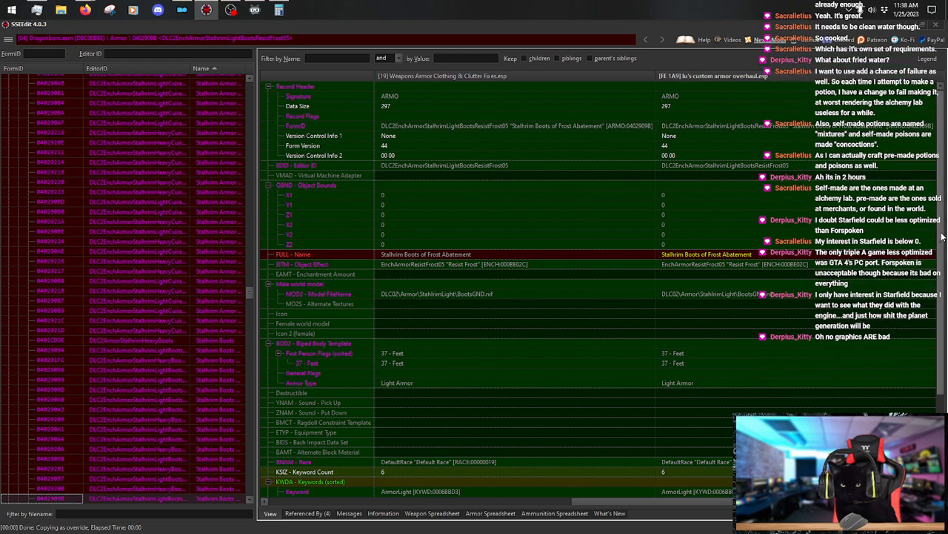
Change the full name in the ResistFrost05 boots override to "Stahlrim Scale Greaves of Frost Abatement".
drag(943, 236, 941, 354)
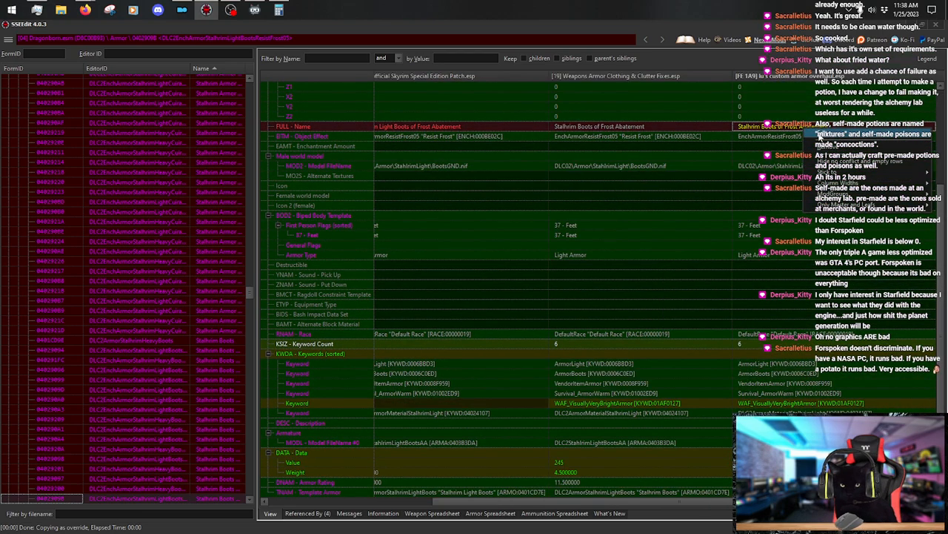
double_click(804, 128)
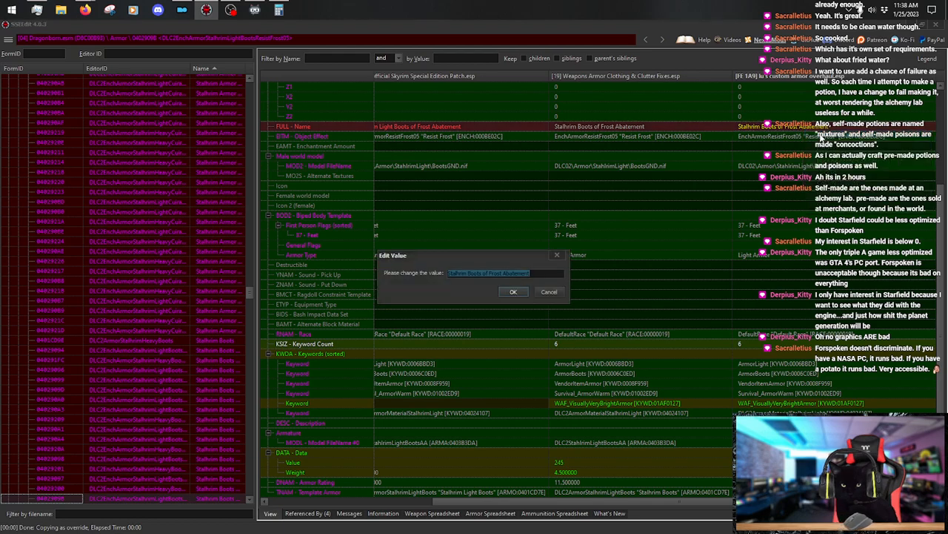
key(Home)
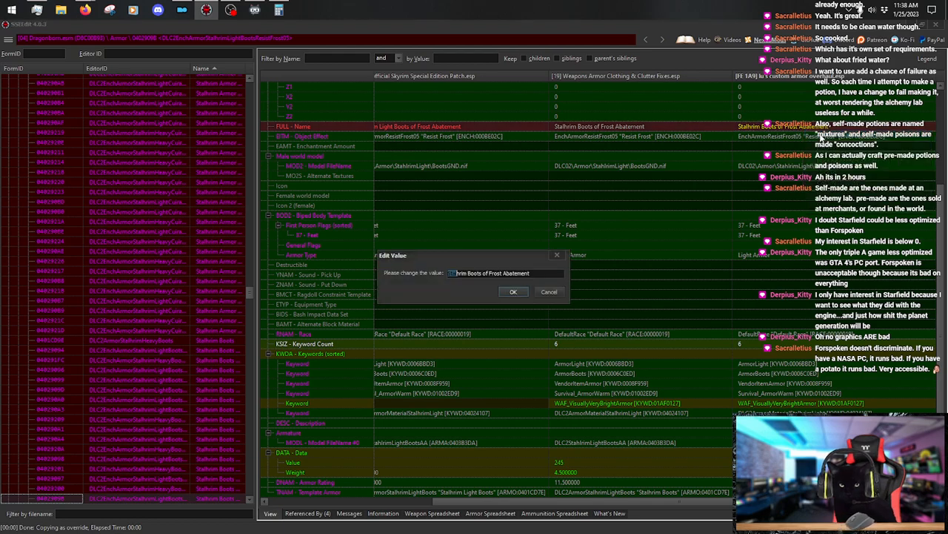
key(shift+Right)
key(shift+Right)
key(shift+Right)
key(shift+Right)
text(Stalhrim Scale Greaves)
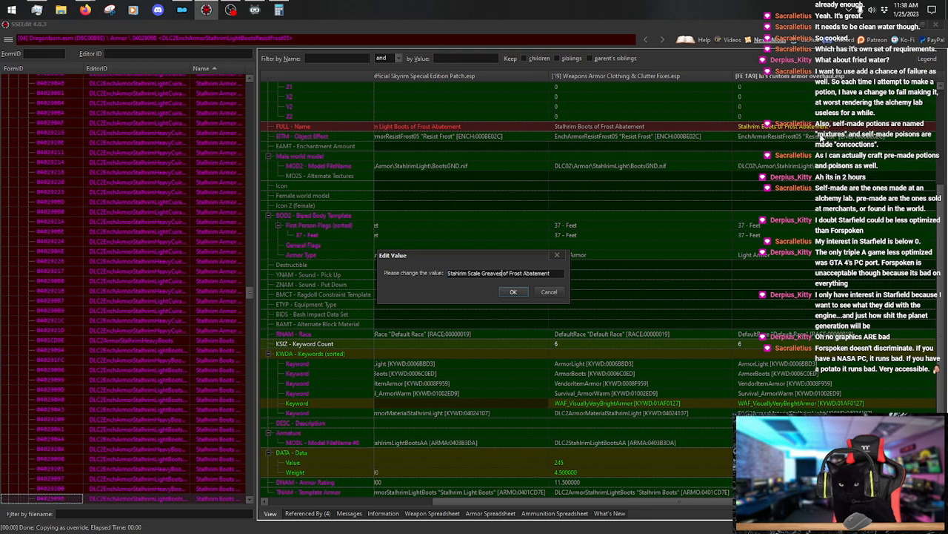
key(Return)
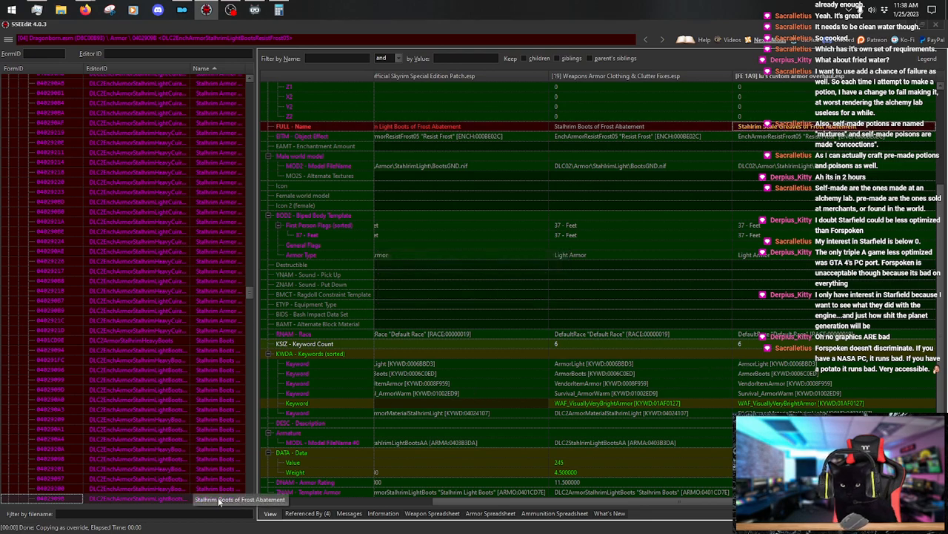
Copy the DLC2EnchArmorStalhrimLightBootsResistFrost04 record from Weapons Armor Clothing & Clutter Fixes.esp as an override into lu's custom armor overhaul.esp.
scroll(195, 326, down, 13)
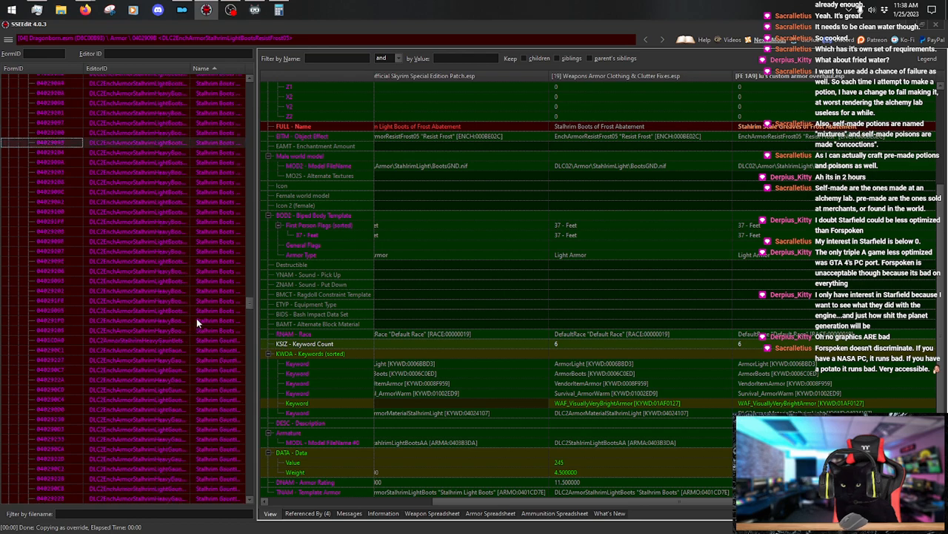
scroll(197, 321, down, 1)
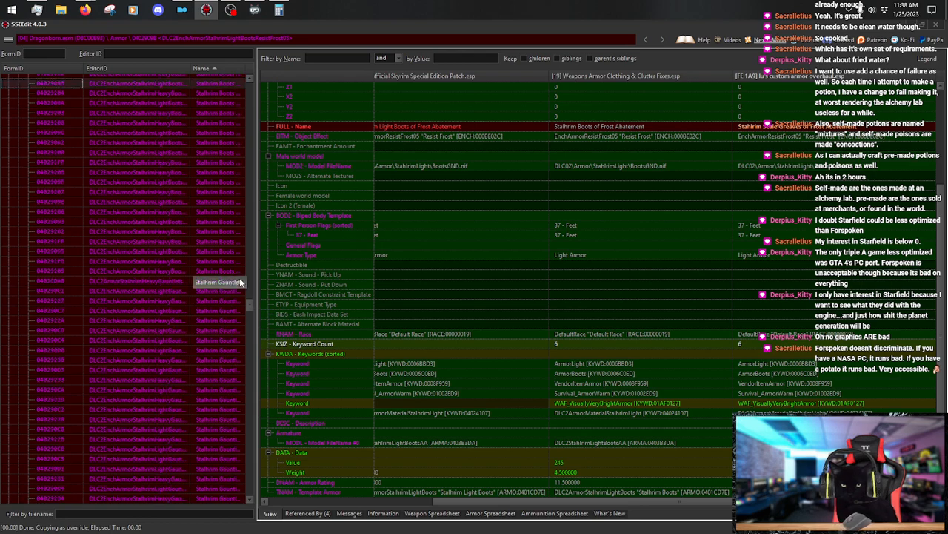
click(211, 103)
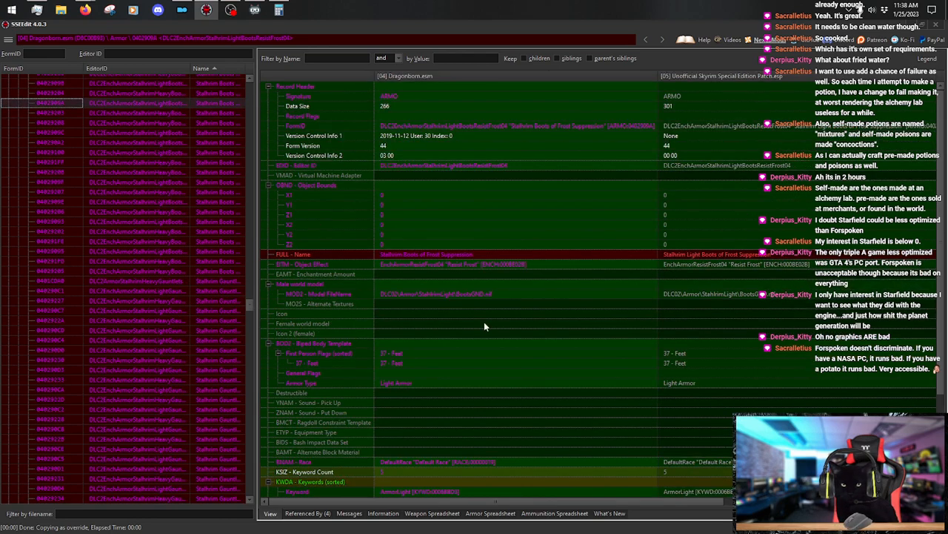
click(600, 499)
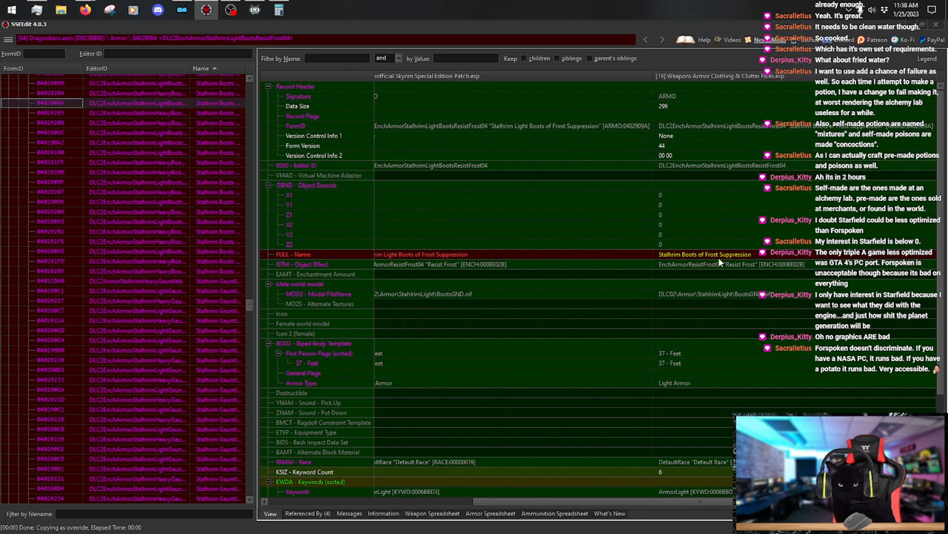
right_click(766, 79)
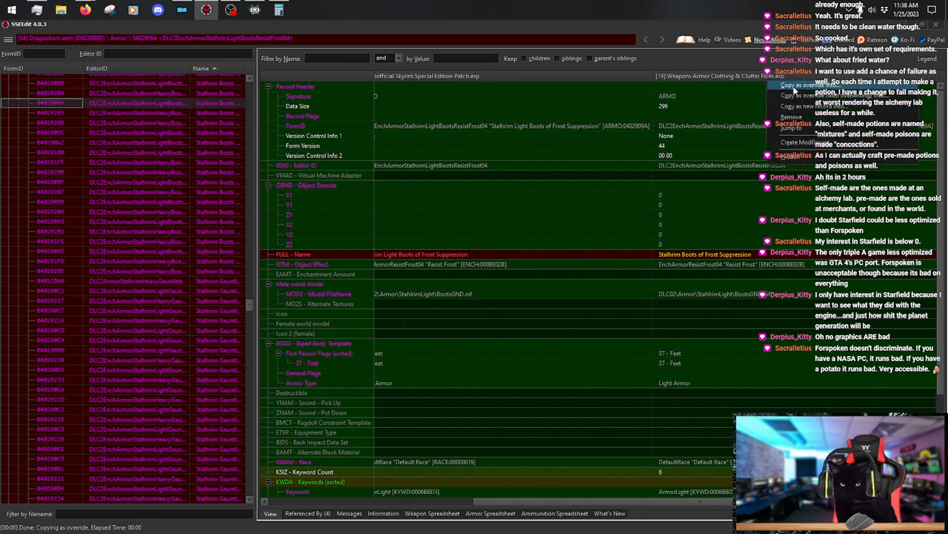
click(794, 88)
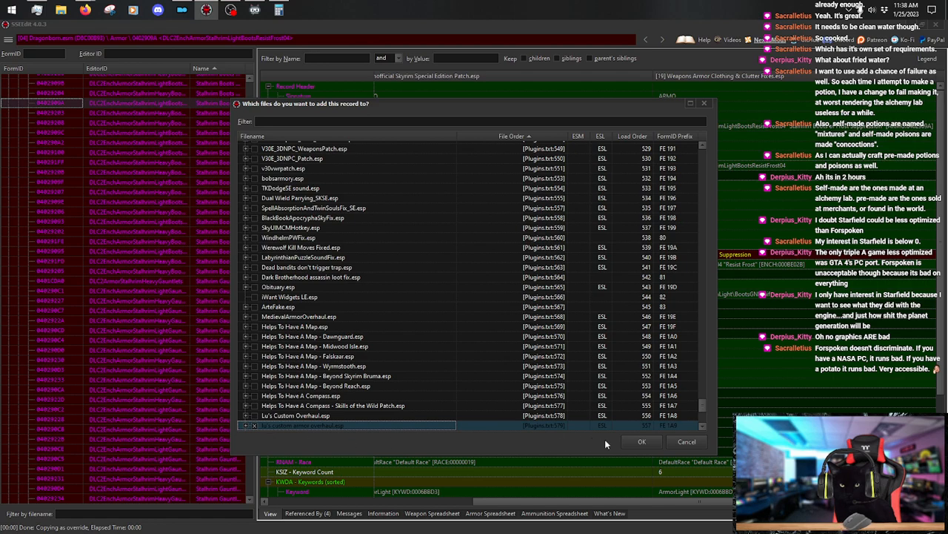
click(630, 441)
Change the full name in the ResistFrost04 boots override to "Stahlrim Scale Greaves of Frost Suppression".
drag(478, 502, 645, 503)
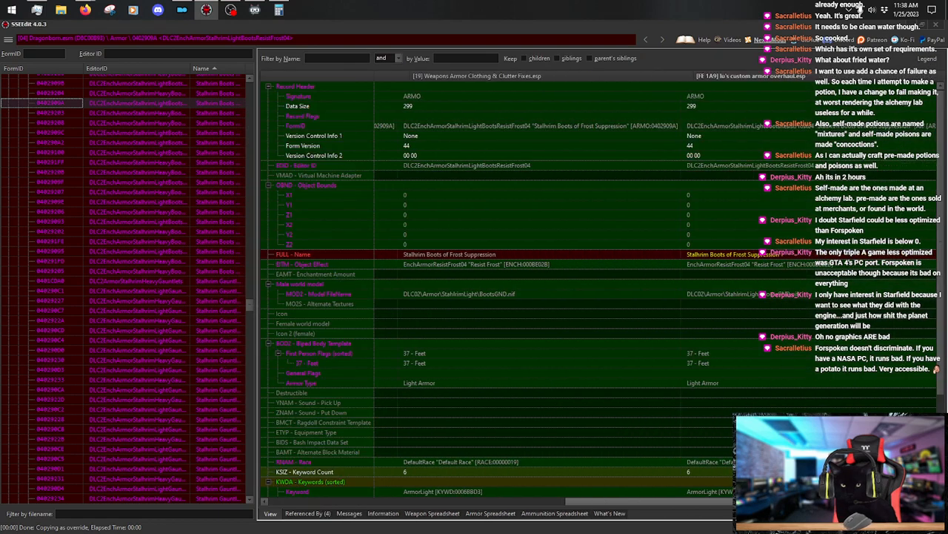
right_click(701, 256)
click(717, 262)
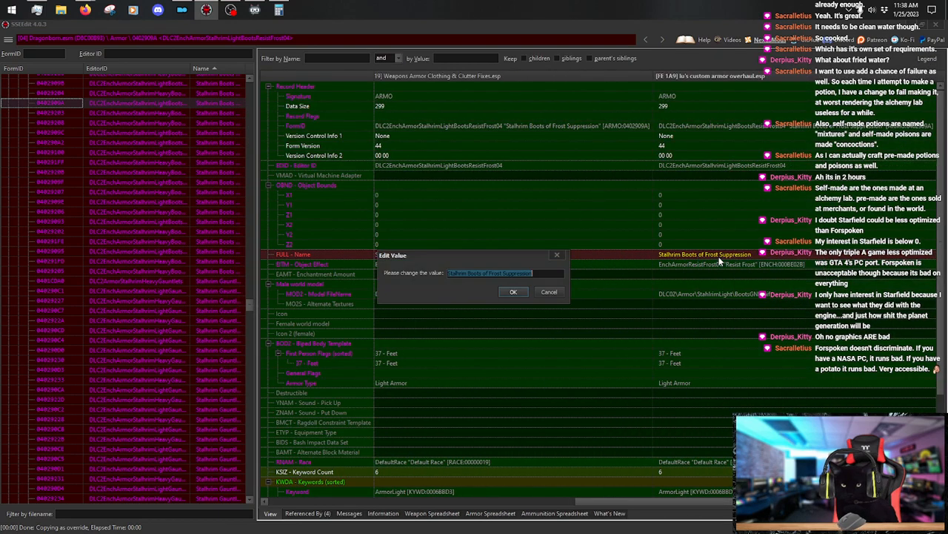
key(Home)
key(shift+Right)
key(shift+Right)
key(shift+Right)
key(shift+Right)
key(shift+Right)
key(shift+Right)
key(shift+Right)
key(shift+Right)
key(shift+Right)
key(shift+Right)
key(shift+Right)
key(shift+Right)
key(shift+Right)
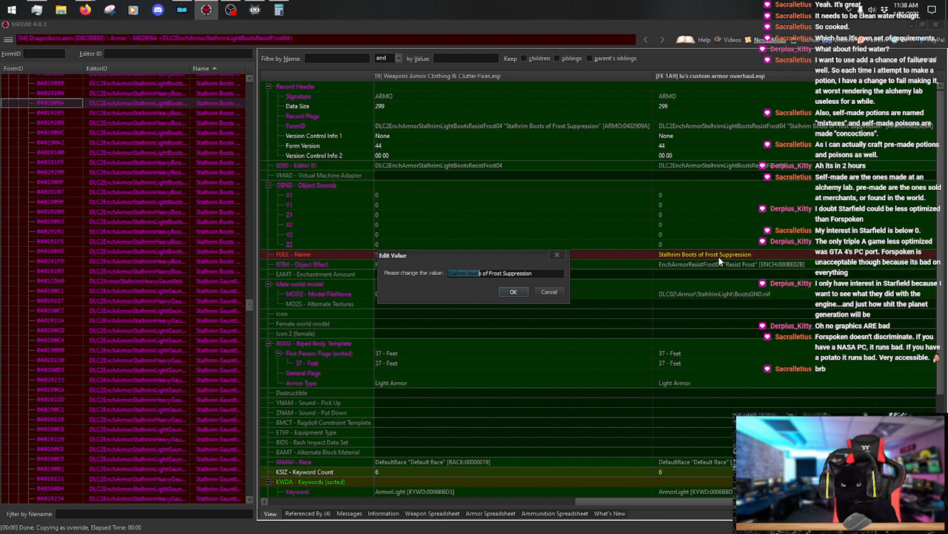
text(Stalhrim Scale Greaves)
key(Return)
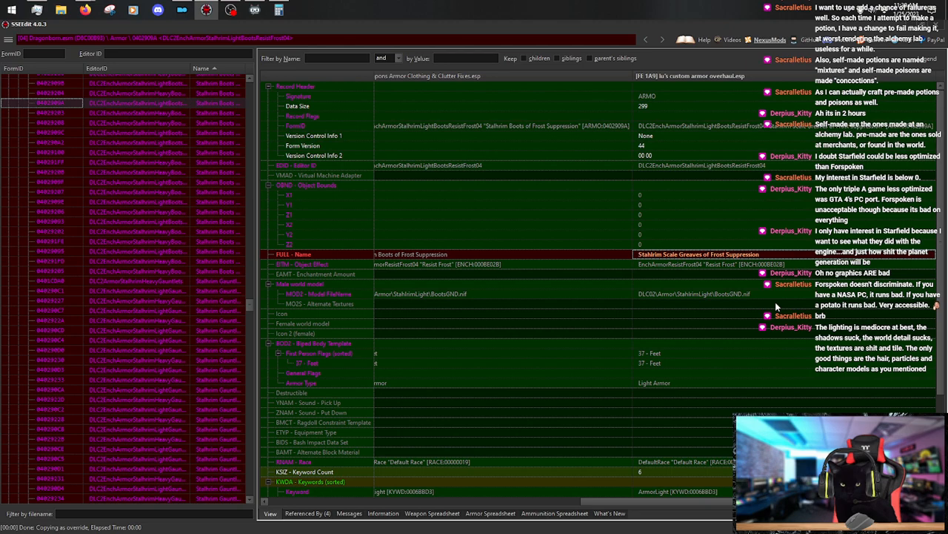
Copy the DLC2EnchArmorStalhrimLightBootsSneak03 record from Weapons Armor Clothing & Clutter Fixes.esp as an override into lu's custom armor overhaul.esp.
click(223, 133)
drag(505, 501, 737, 506)
right_click(751, 77)
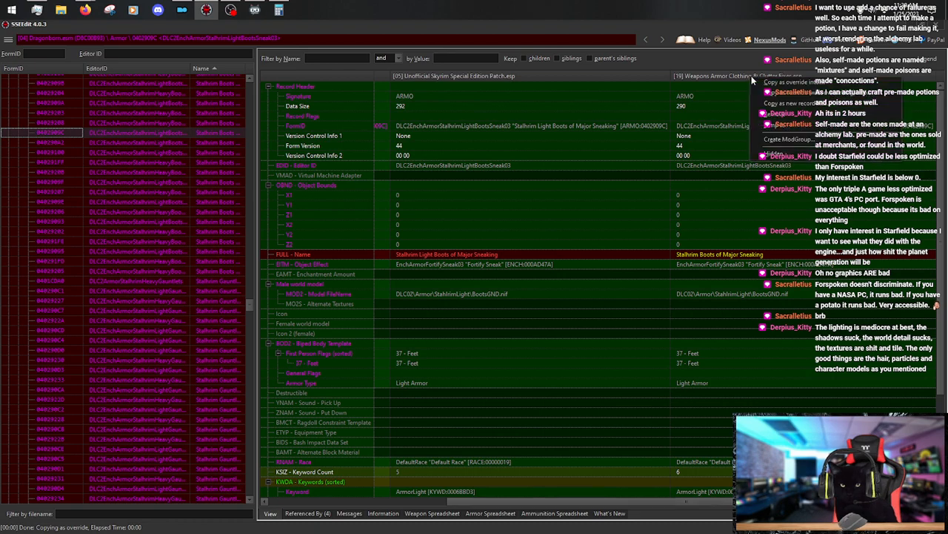
click(762, 81)
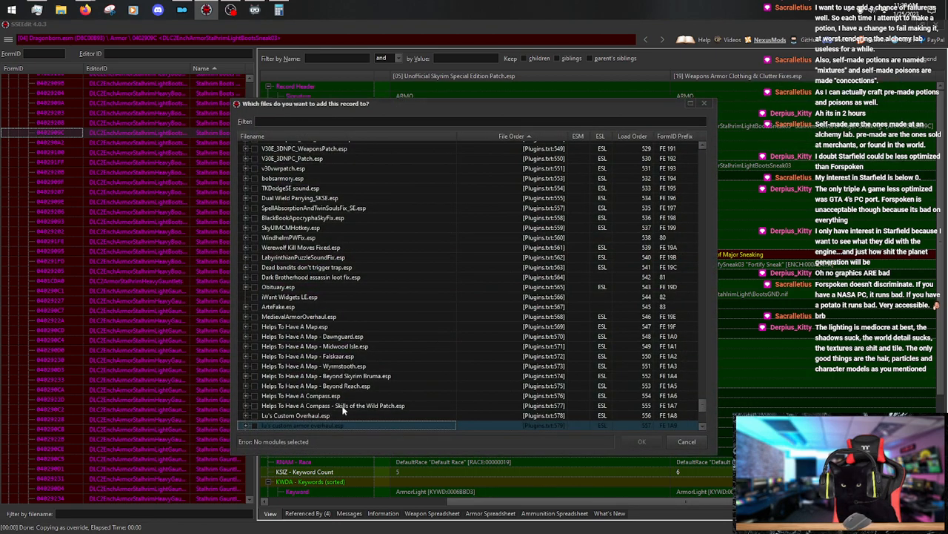
click(255, 426)
click(650, 445)
Change the full name in the Sneak03 boots override to "Stahlrim Scale Greaves of Major Sneaking".
drag(509, 503, 749, 504)
double_click(734, 255)
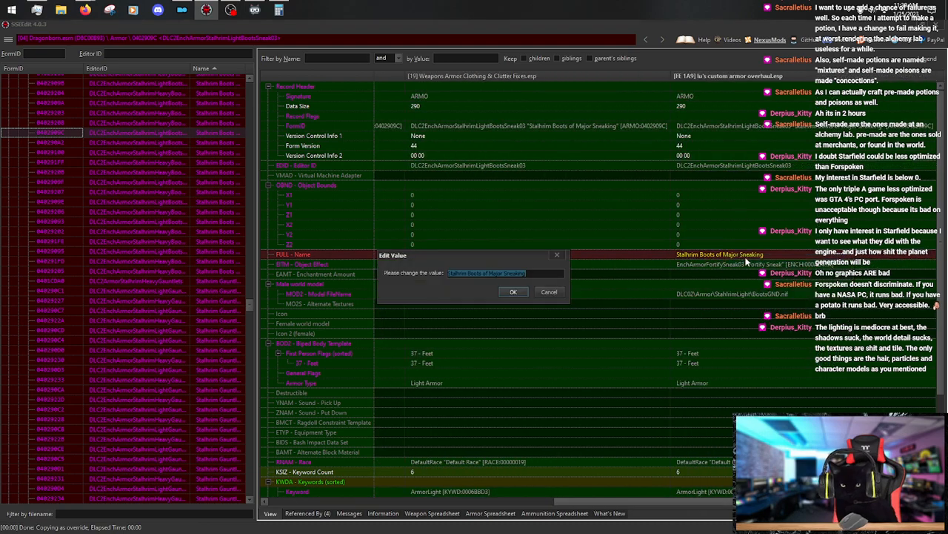
key(Home)
key(shift+Right)
key(shift+Right)
key(shift+Right)
key(shift+Right)
key(shift+Right)
key(shift+Right)
key(shift+Right)
key(shift+Right)
key(shift+Right)
key(shift+Right)
key(shift+Right)
key(shift+Right)
key(shift+Right)
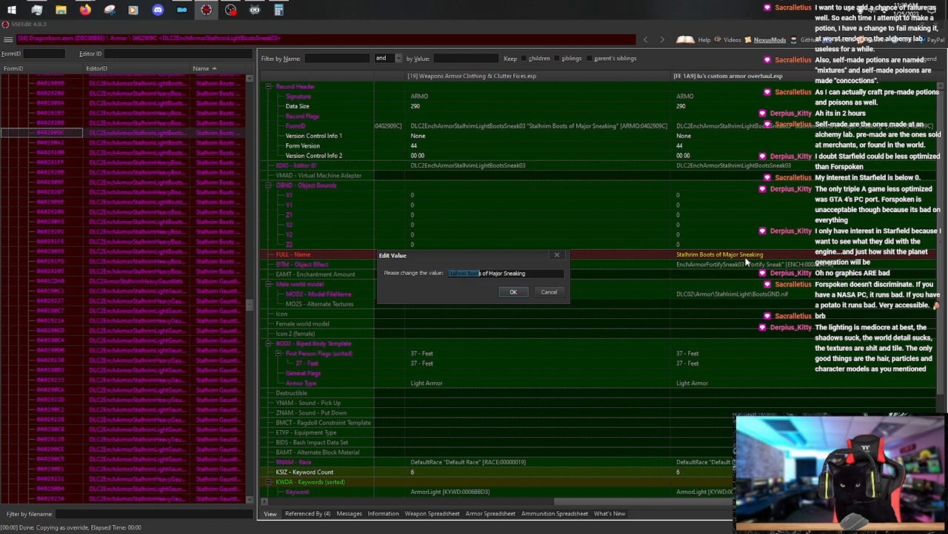
text(Stahlrim Scale Greaves)
key(Return)
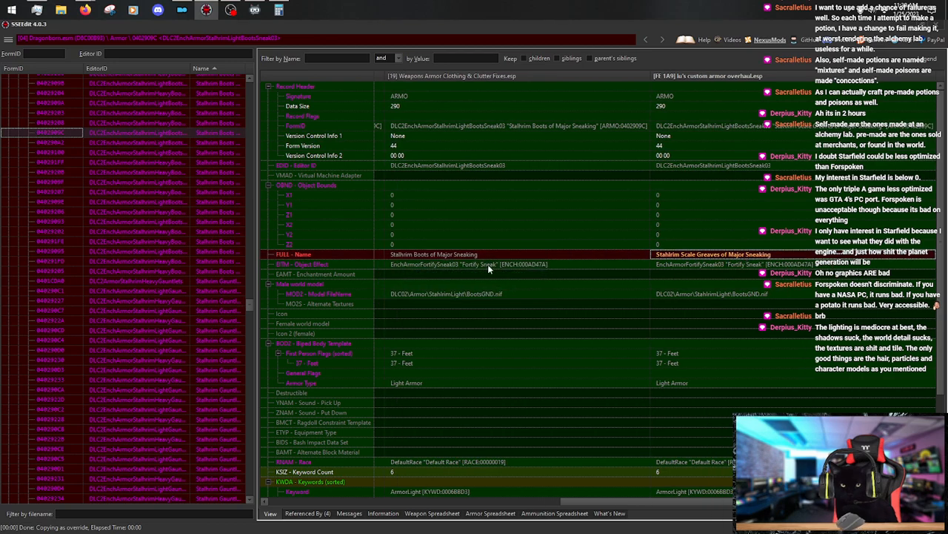
Copy the DLC2EnchArmorStalhrimLightBootsStamina03 record from Weapons Armor Clothing & Clutter Fixes.esp as an override into lu's custom armor overhaul.esp.
click(228, 144)
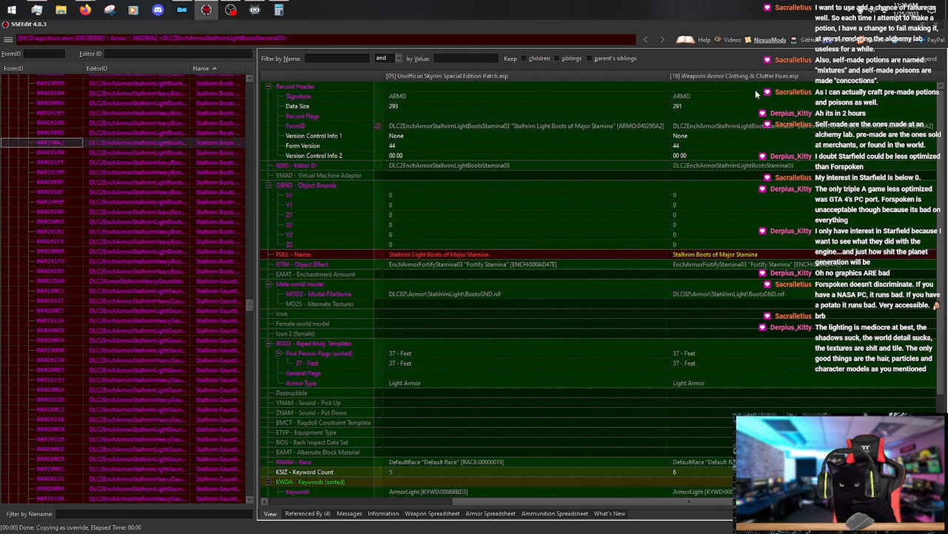
right_click(783, 82)
click(785, 83)
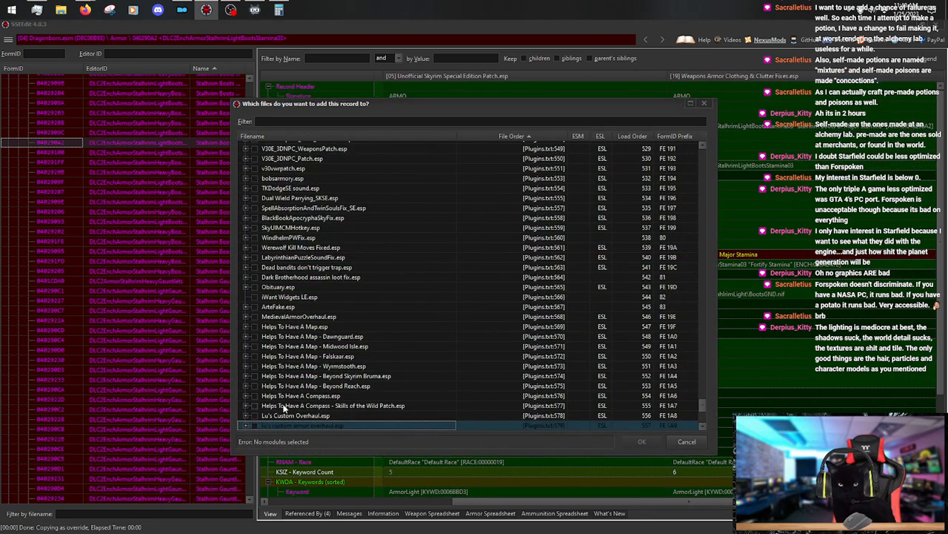
key(End)
click(255, 426)
click(642, 440)
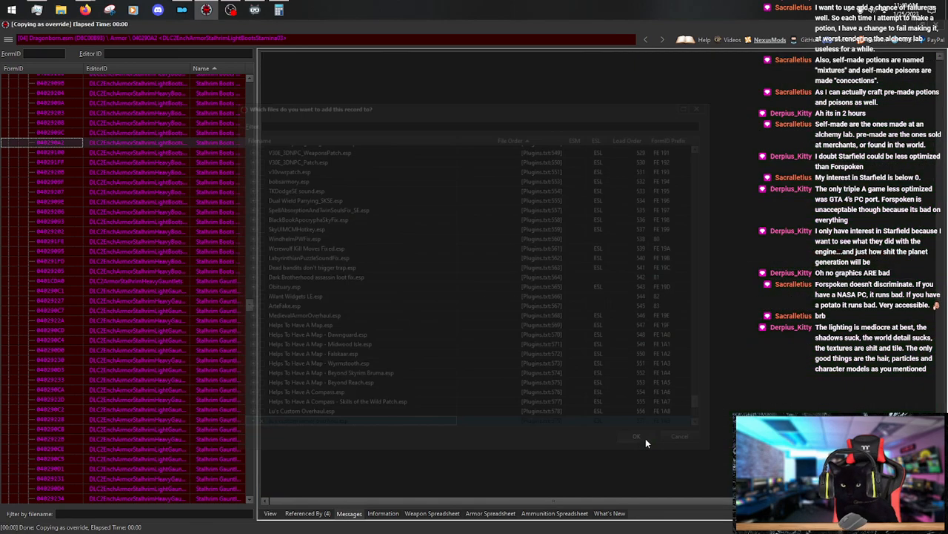
Change the full name in the Stamina03 boots override to "Stahlrim Scale Greaves of Major Stamina".
drag(635, 500, 893, 501)
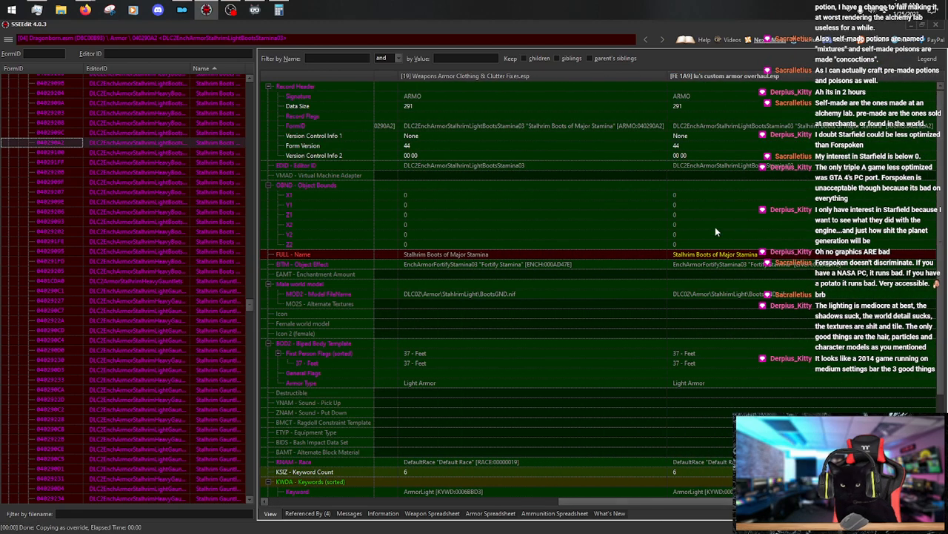
right_click(713, 256)
click(742, 262)
key(Left)
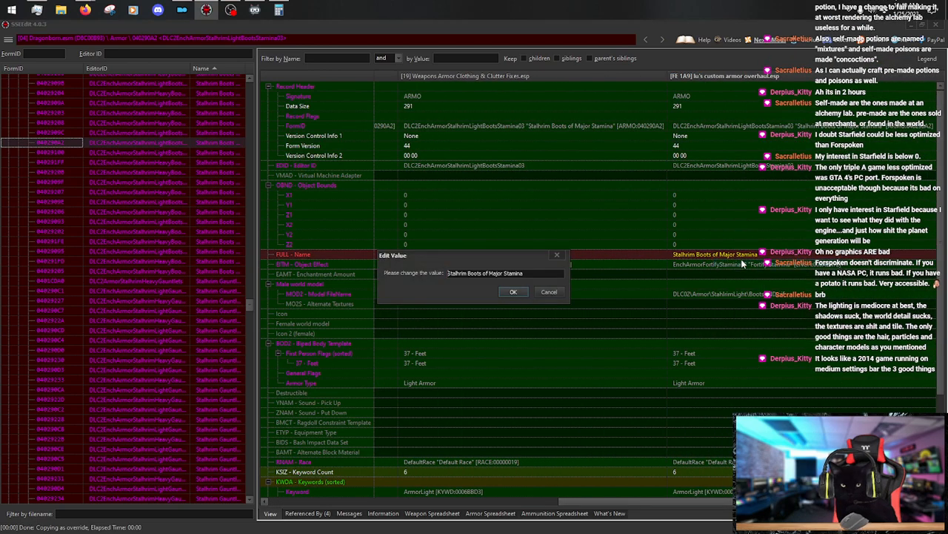
key(shift+Right)
key(shift+Right)
key(shift+Right)
key(shift+Right)
key(shift+Right)
key(shift+Right)
key(shift+Right)
key(shift+Right)
key(shift+Right)
key(shift+Right)
key(shift+Right)
key(shift+Right)
key(shift+Right)
key(shift+Right)
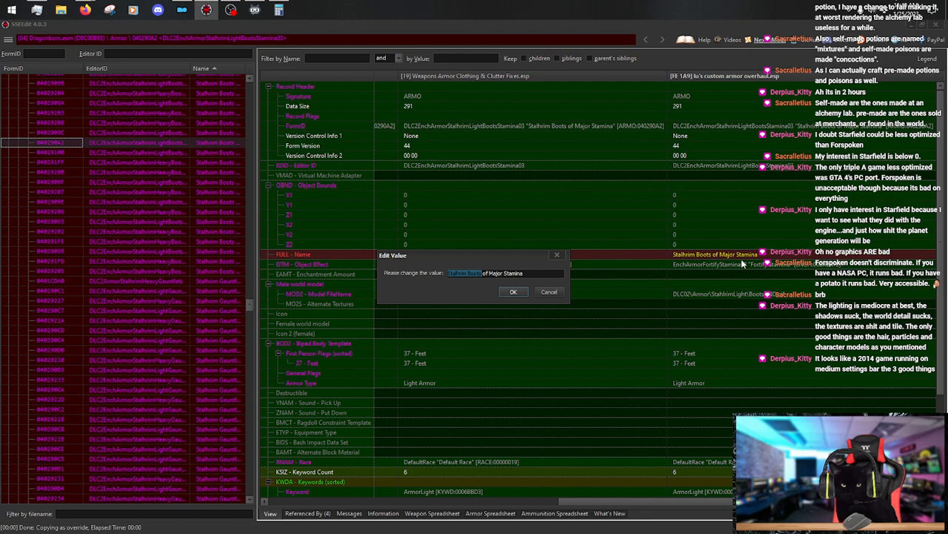
key(ctrl+v)
key(Return)
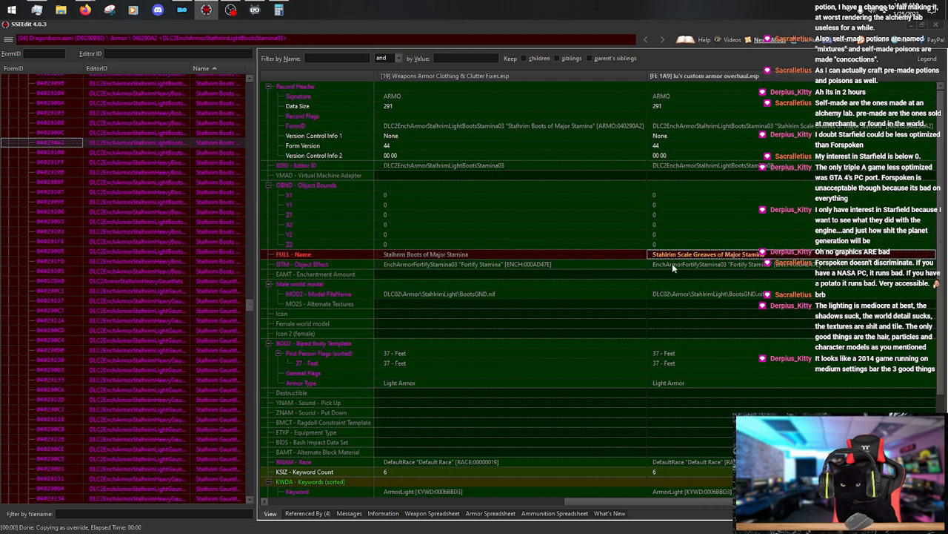
Copy the DLC2EnchArmorStalhrimLightBootsMuffle record from Weapons Armor Clothing & Clutter Fixes.esp as an override into lu's custom armor overhaul.esp.
click(223, 152)
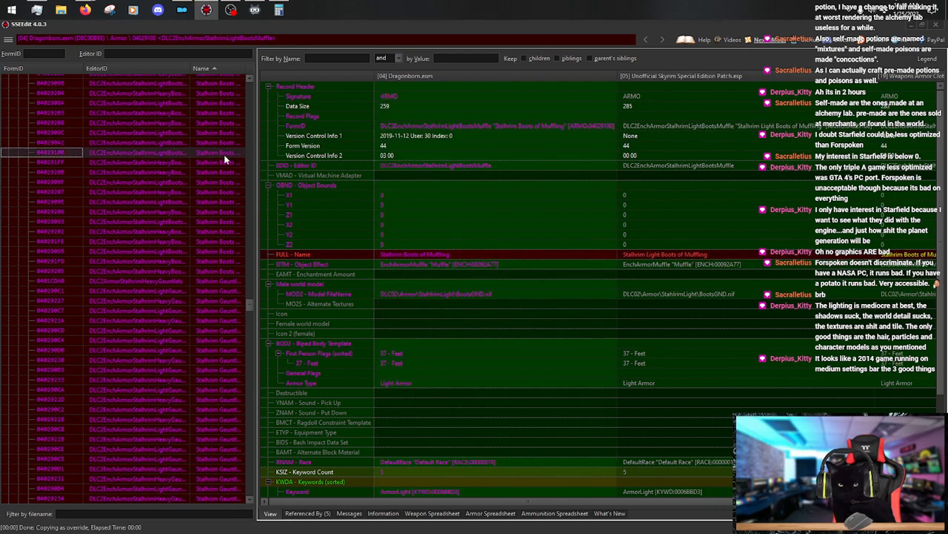
drag(468, 502, 694, 502)
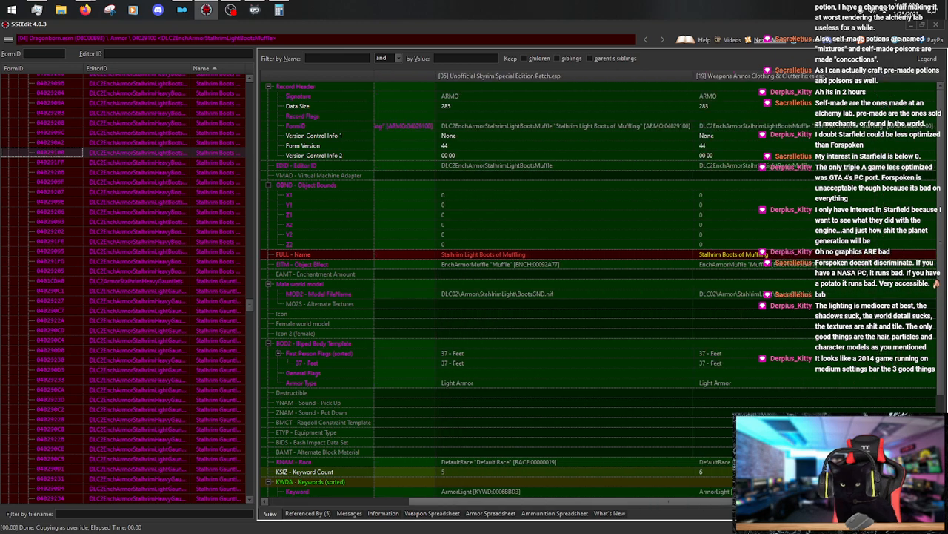
right_click(768, 80)
click(787, 88)
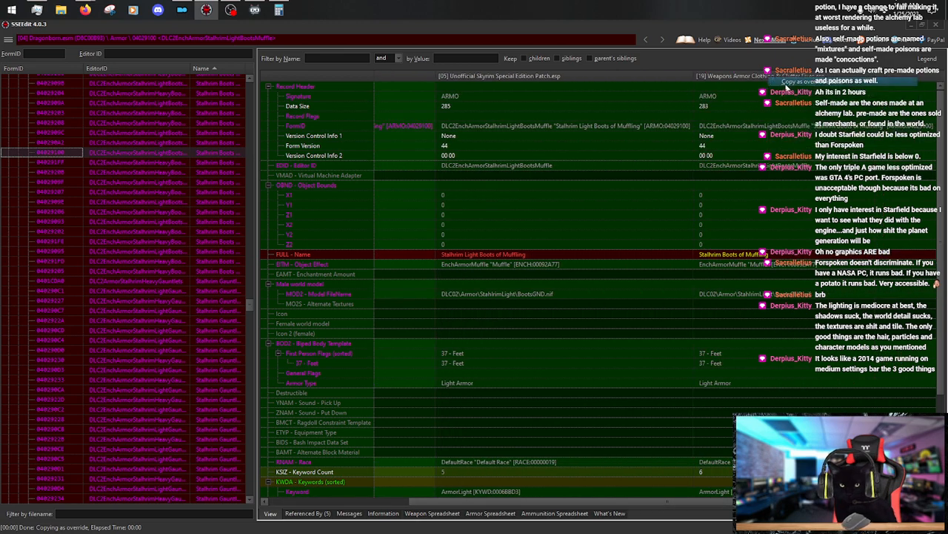
click(254, 425)
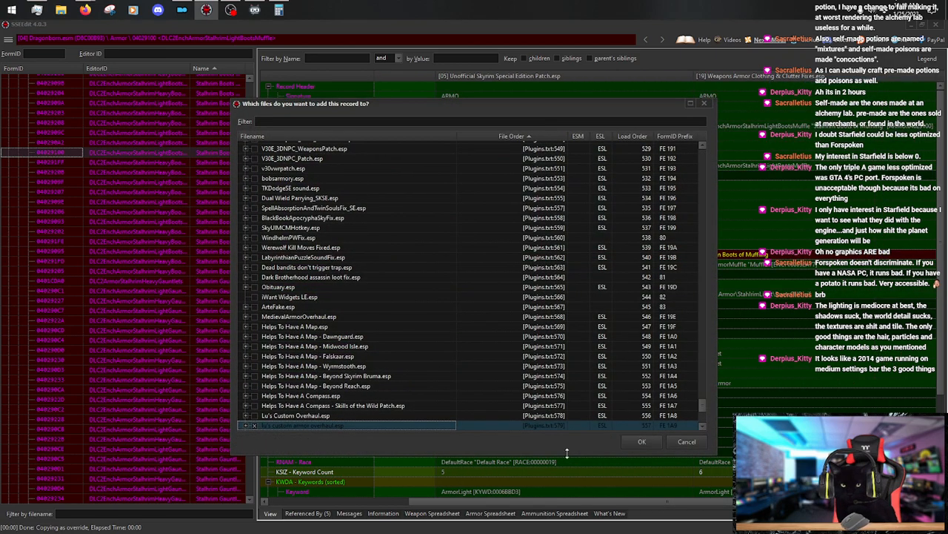
click(641, 441)
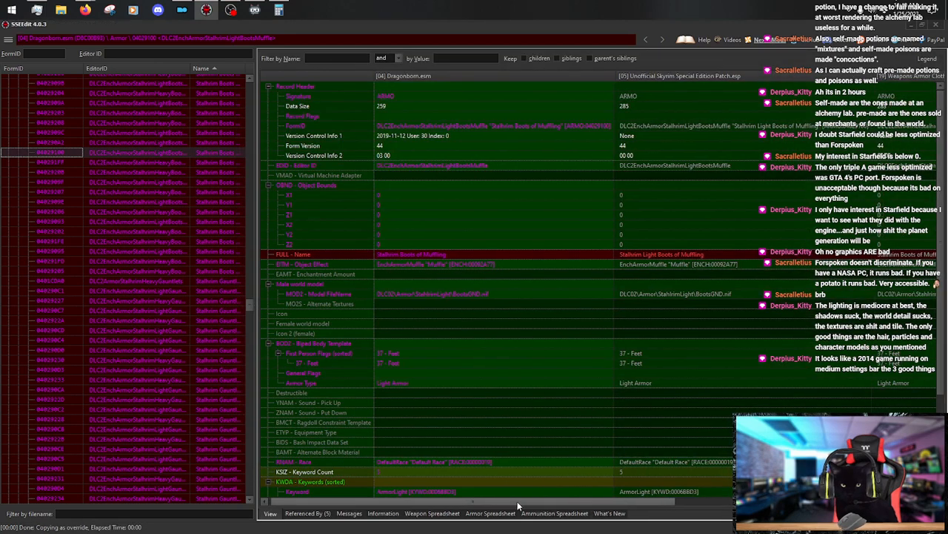
Change the full name in the Muffle boots override to "Stahlrim Scale Greaves of Muffling".
double_click(721, 255)
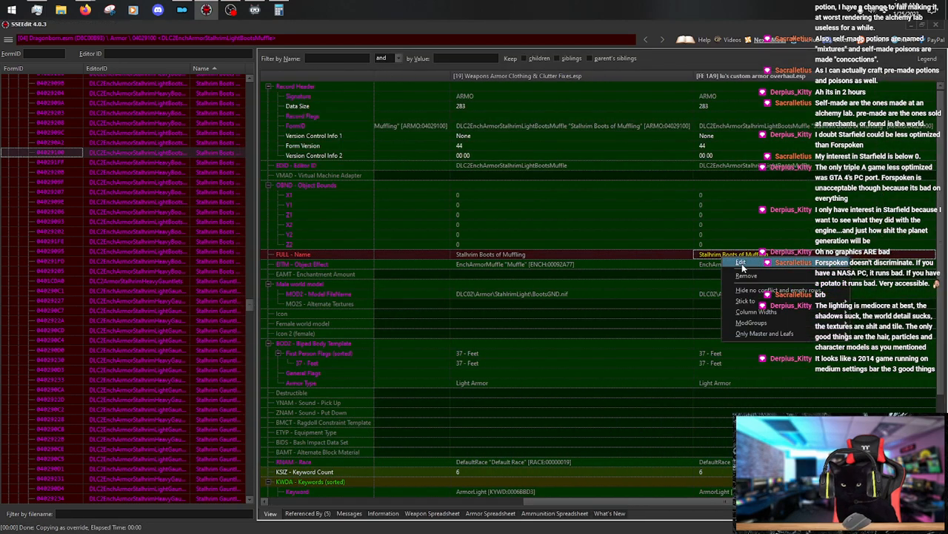
key(Left)
key(shift+Right)
key(shift+Right)
key(shift+Right)
key(shift+Right)
key(shift+Right)
key(shift+Right)
key(shift+Right)
key(shift+Right)
key(shift+Right)
key(shift+Right)
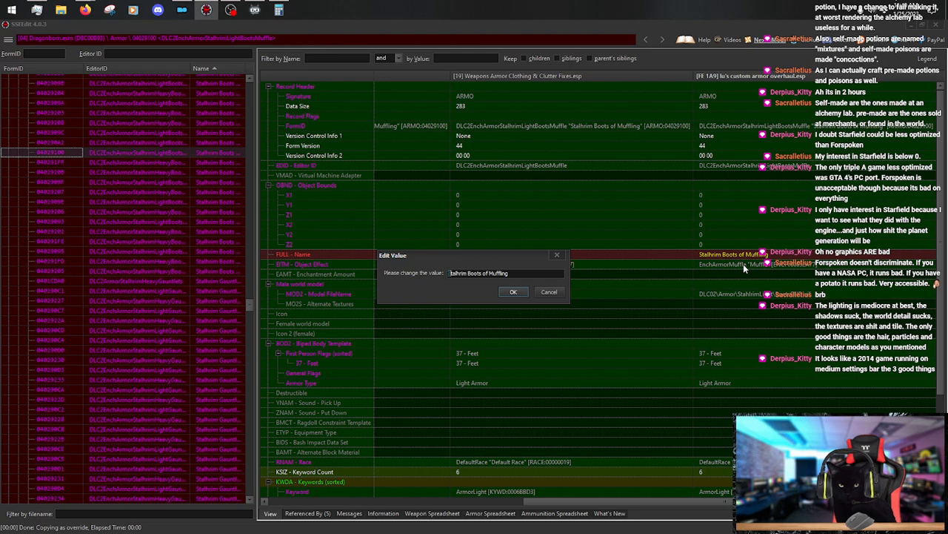
text(Stalhrim Scale Greave)
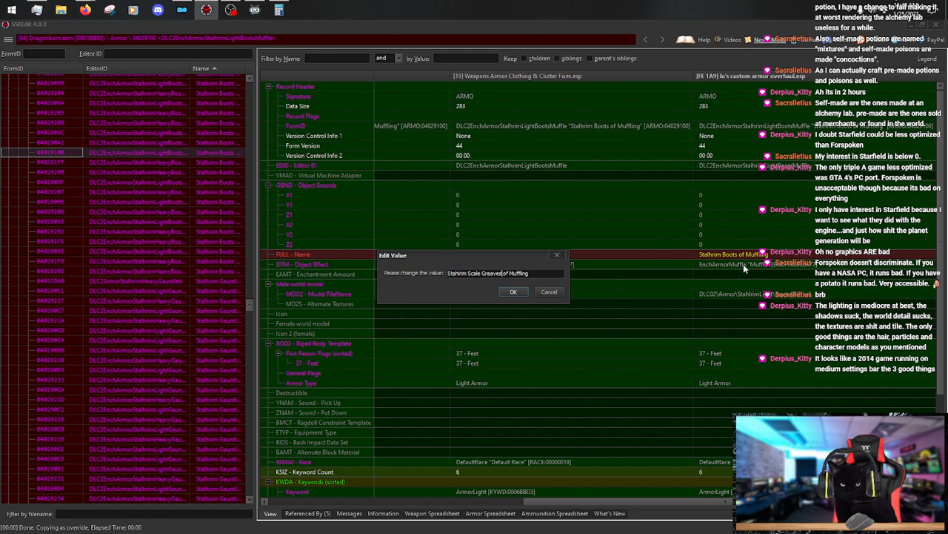
key(Return)
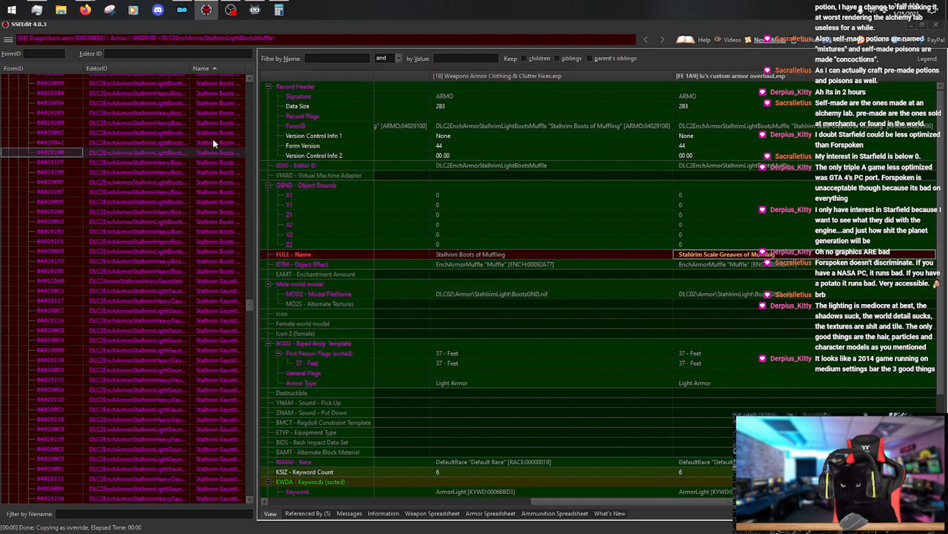
Copy the DLC2EnchArmorStalhrimLightBootsResistShock05 record from Weapons Armor Clothing & Clutter Fixes.esp as an override into lu's custom armor overhaul.esp.
click(211, 182)
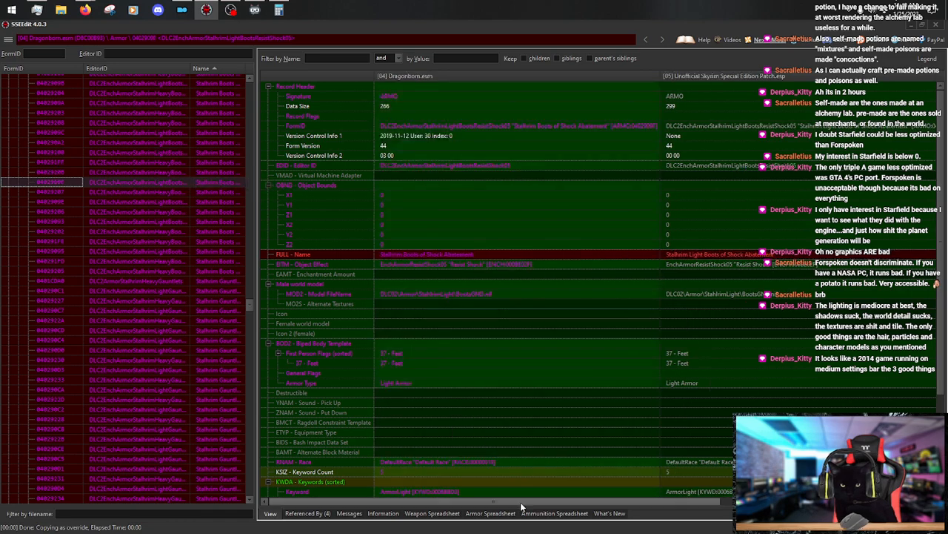
drag(526, 502, 749, 503)
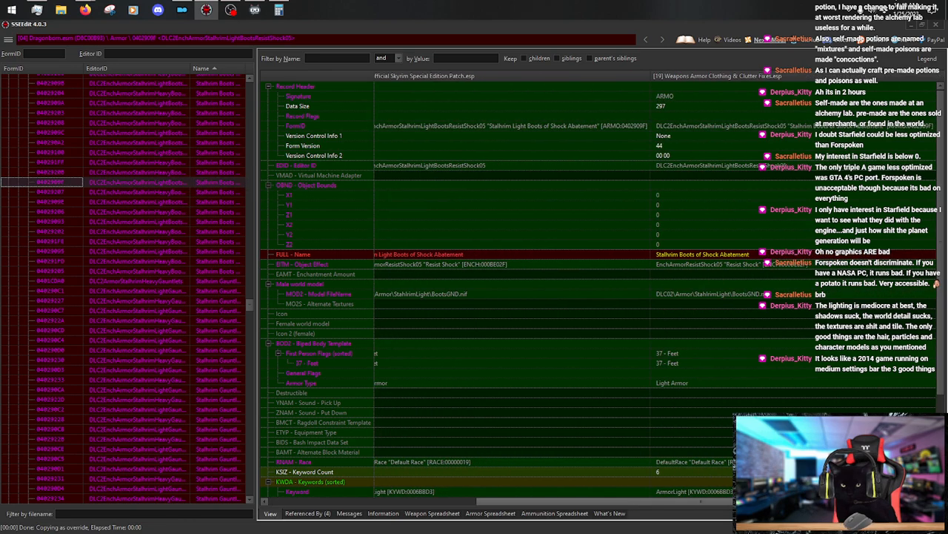
right_click(718, 75)
click(741, 85)
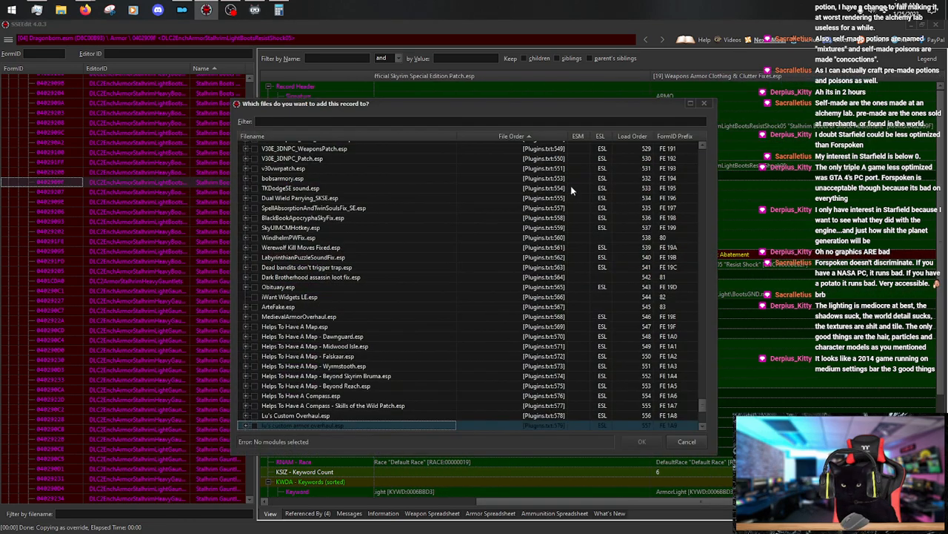
click(254, 425)
click(642, 442)
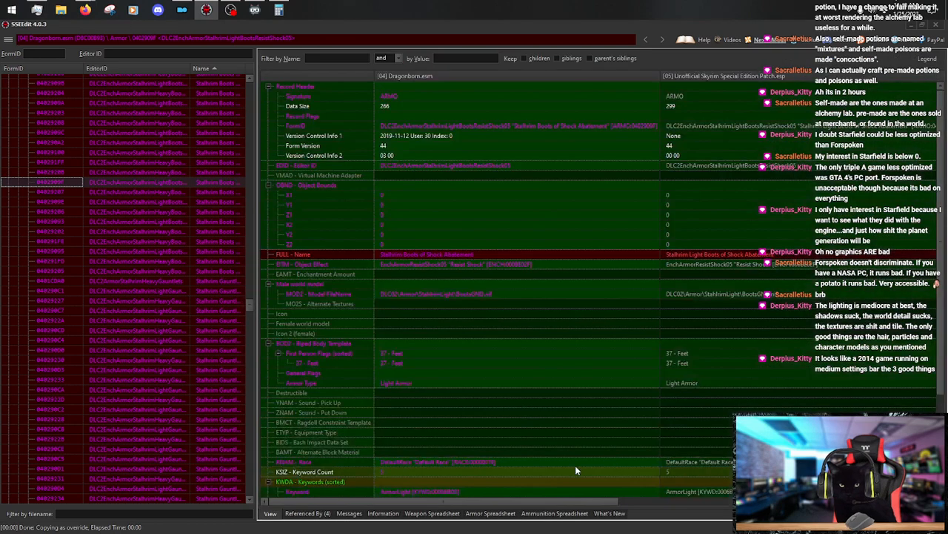
Change the full name in the ResistShock05 boots override to "Stahlrim Scale Greaves of Shock Abatement".
right_click(702, 256)
click(739, 264)
key(Home)
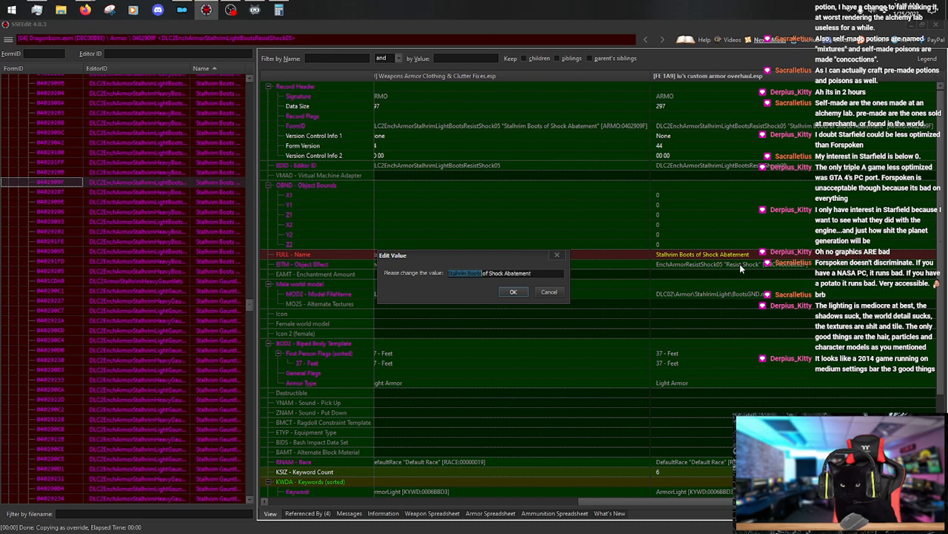
text(Stahlrim Scale Greaves of Shock Abatement)
key(Return)
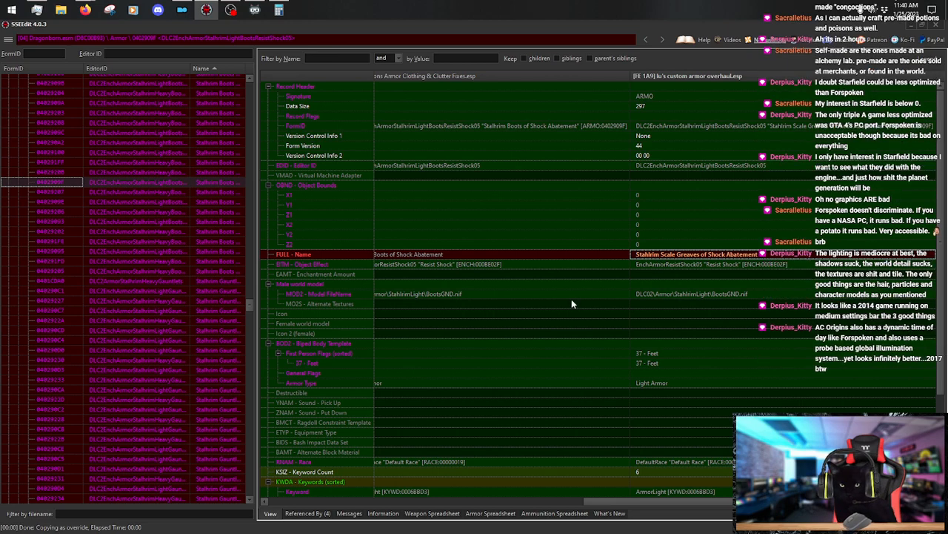
Copy the DLC2EnchArmorStalhrimLightBootsResistShock04 record from Weapons Armor Clothing & Clutter Fixes.esp as an override into lu's custom armor overhaul.esp.
click(224, 202)
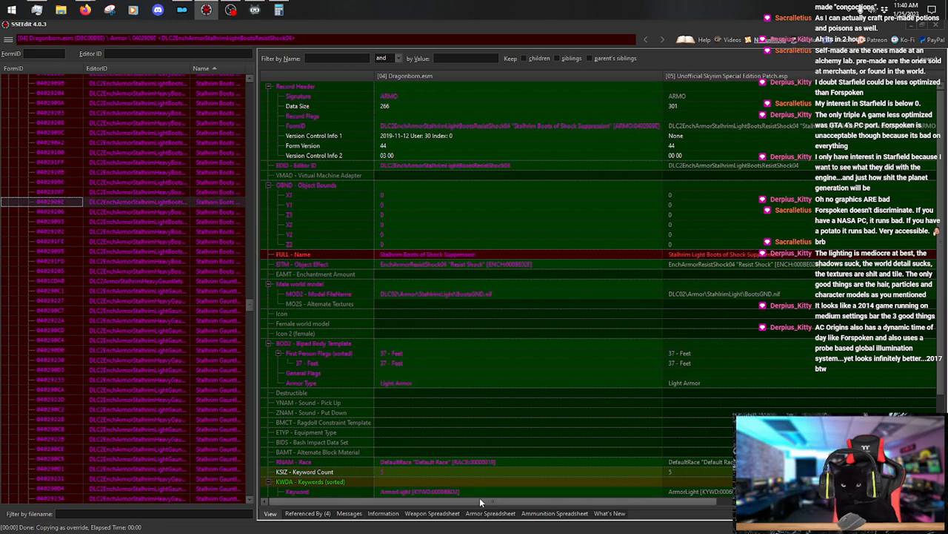
drag(480, 501, 735, 502)
right_click(724, 76)
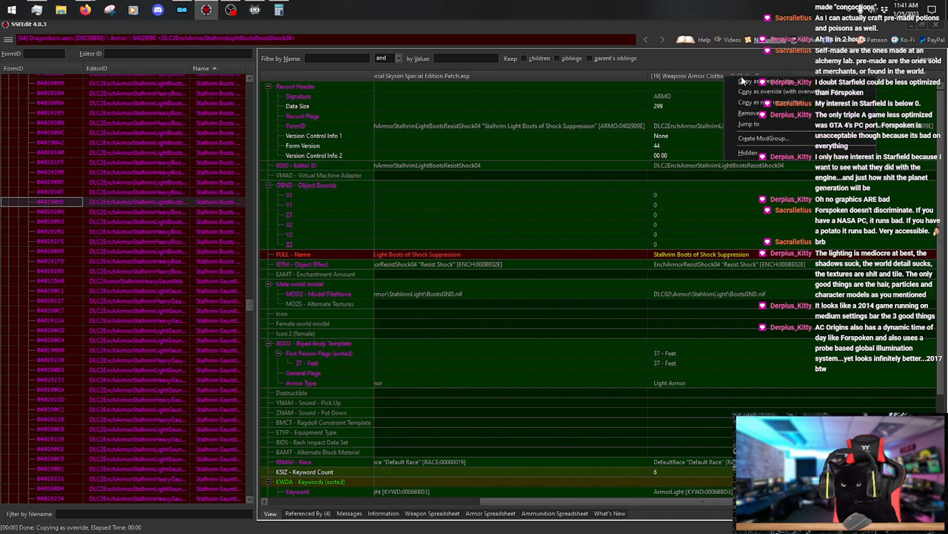
click(763, 89)
click(254, 426)
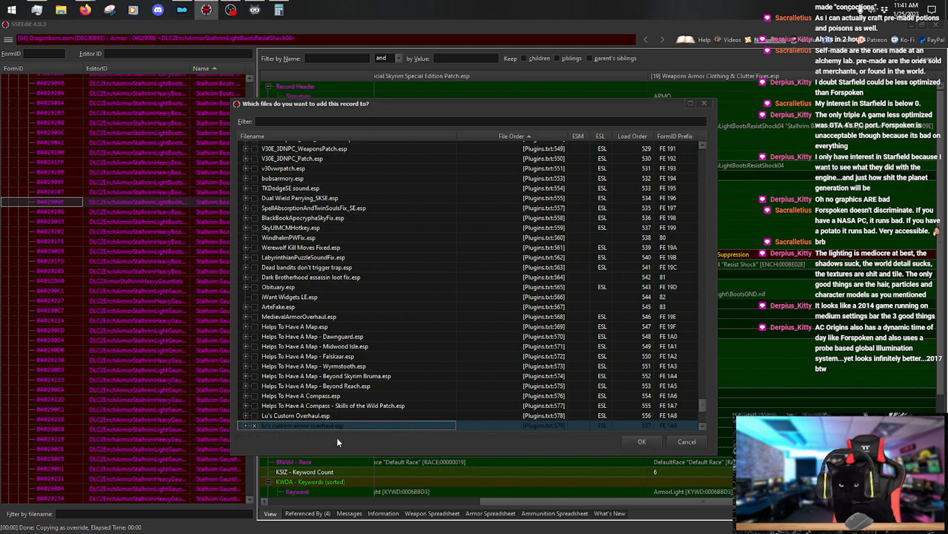
click(635, 440)
Change the full name in the ResistShock04 boots override to "Stahlrim Scale Greaves of Shock Suppression".
drag(501, 501, 655, 501)
right_click(689, 255)
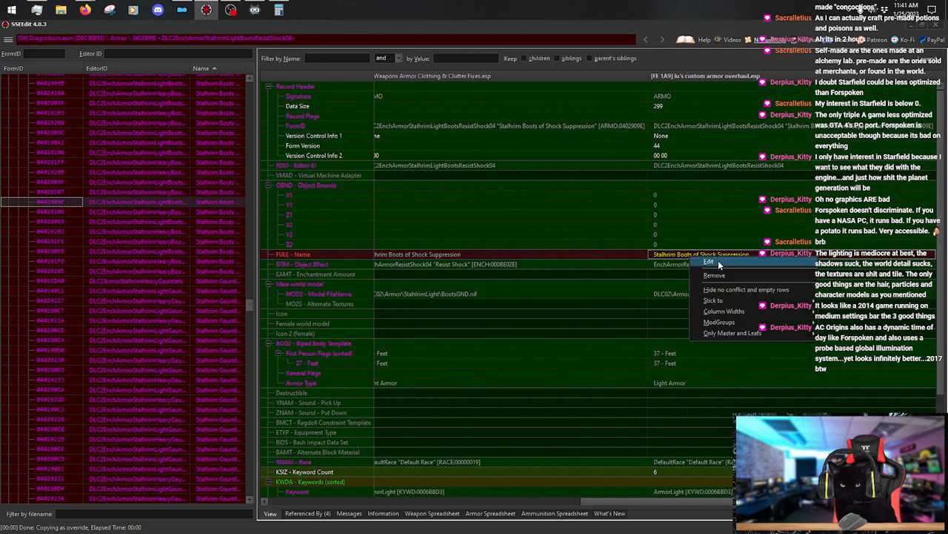
click(715, 277)
key(Home)
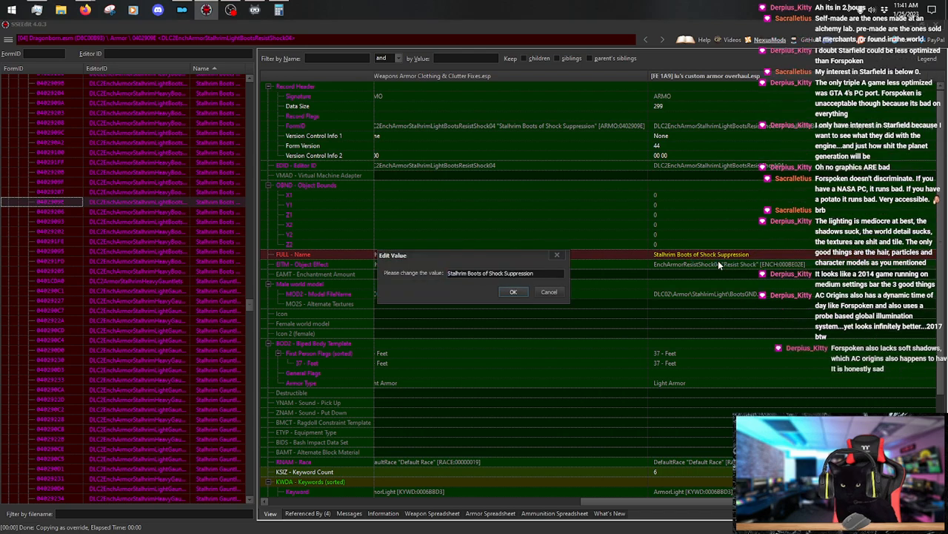
key(shift+Right)
key(shift+Right)
key(shift+Right)
key(shift+Right)
key(shift+Right)
key(shift+Right)
key(shift+Right)
key(shift+Right)
key(shift+Right)
key(shift+Right)
key(shift+Right)
key(shift+Right)
key(shift+Right)
key(shift+Right)
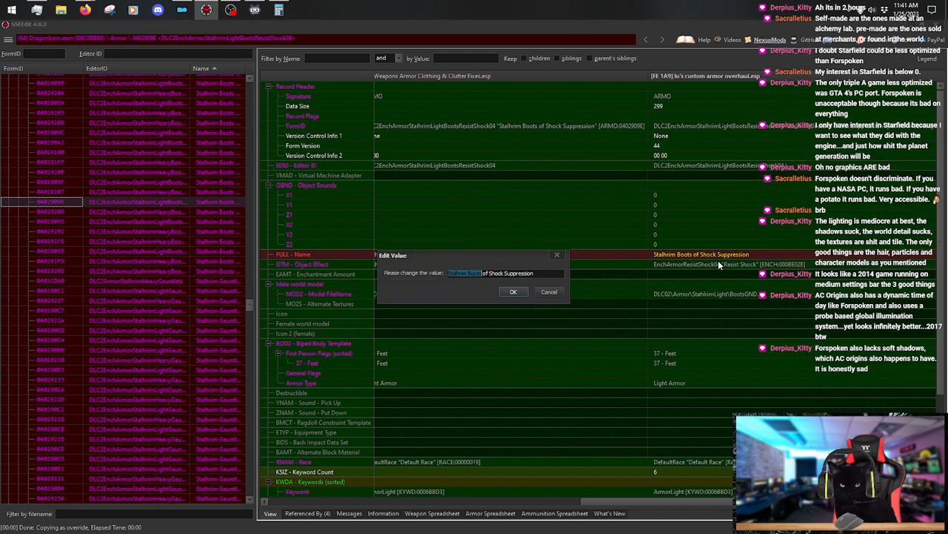
text(Stalhrim Scale Greaves)
key(Return)
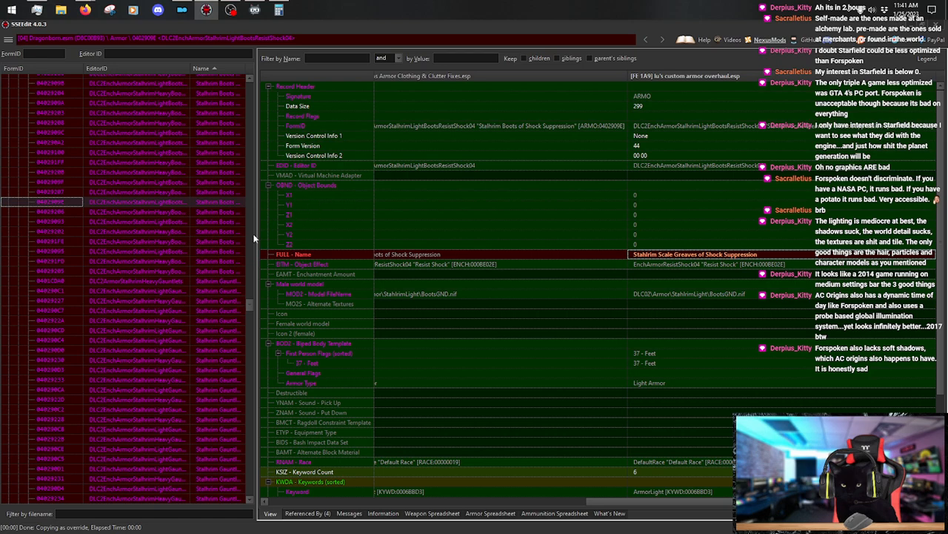
Copy the DLC2EnchArmorStalhrimLightBootsCarry03 record from Weapons Armor Clothing & Clutter Fixes.esp as an override into lu's custom armor overhaul.esp.
click(219, 221)
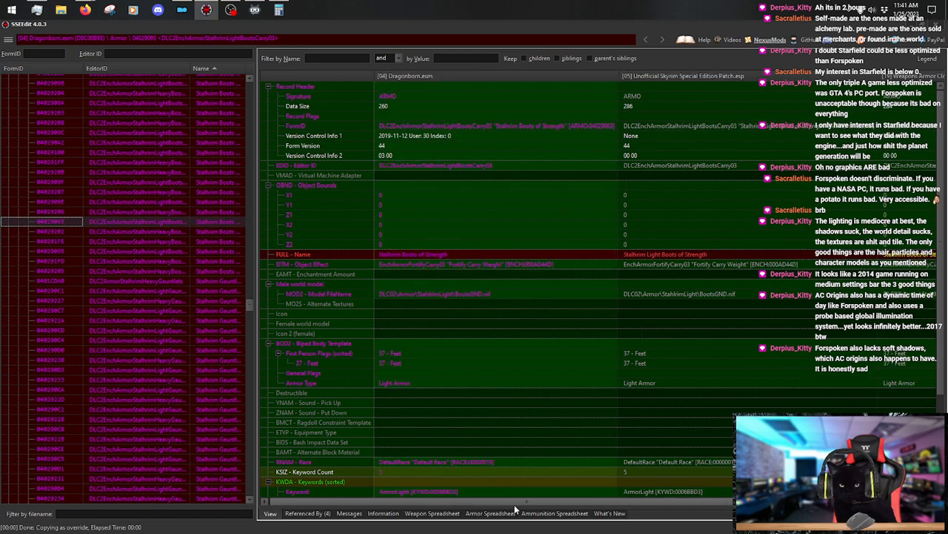
drag(515, 503, 657, 503)
right_click(787, 76)
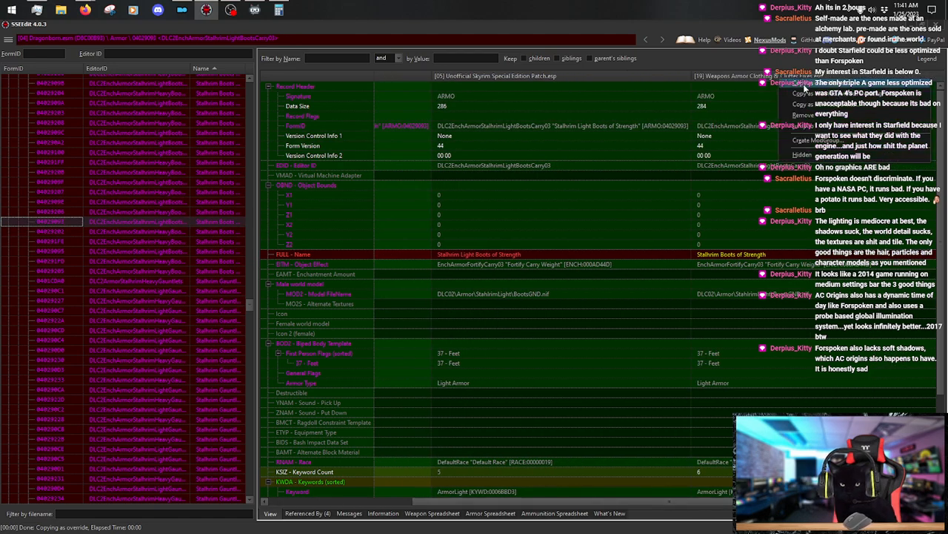
click(804, 89)
click(253, 426)
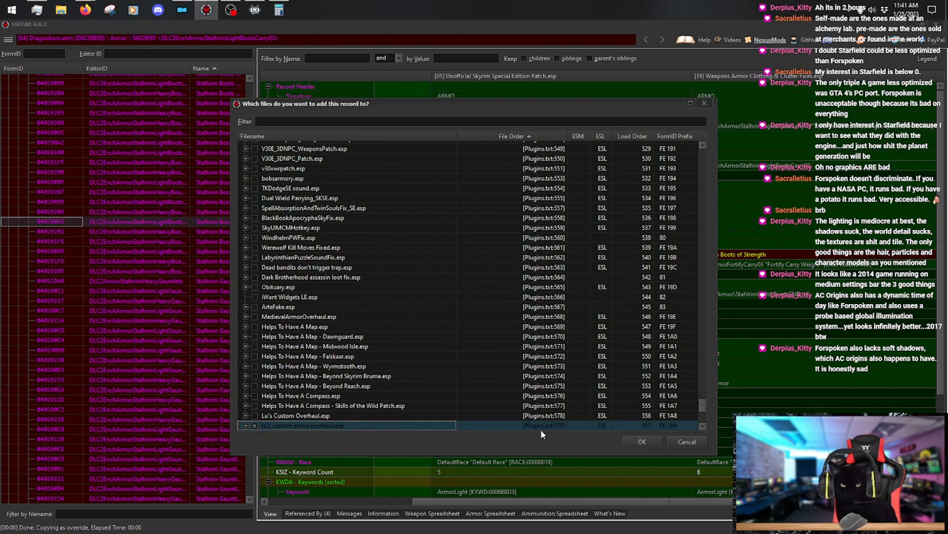
click(641, 442)
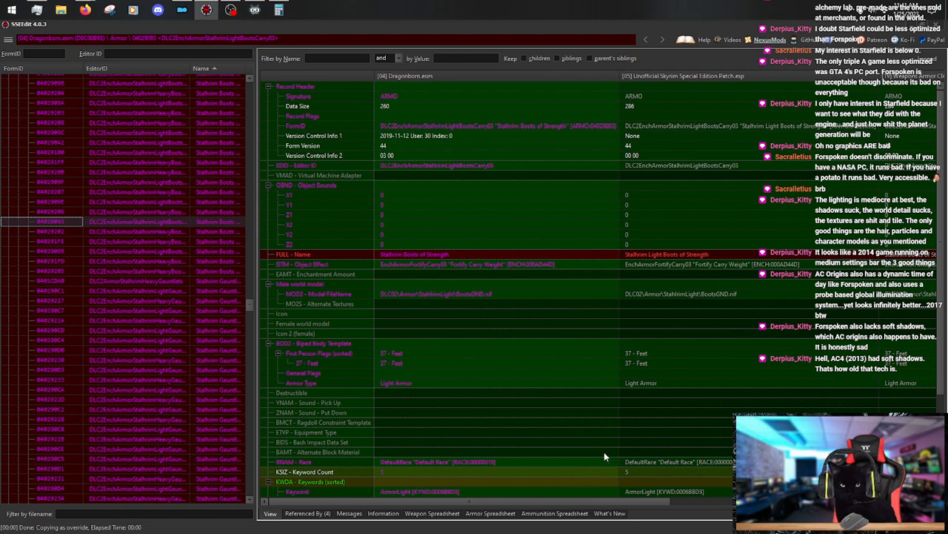
Change the full name in the Carry03 boots override to "Stahlrim Scale Greaves of Strength".
click(607, 492)
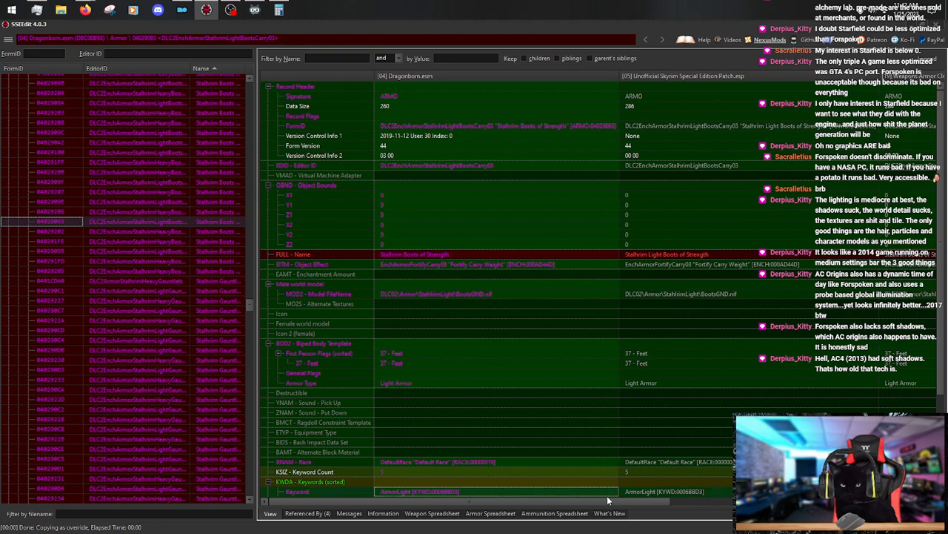
drag(607, 495, 606, 471)
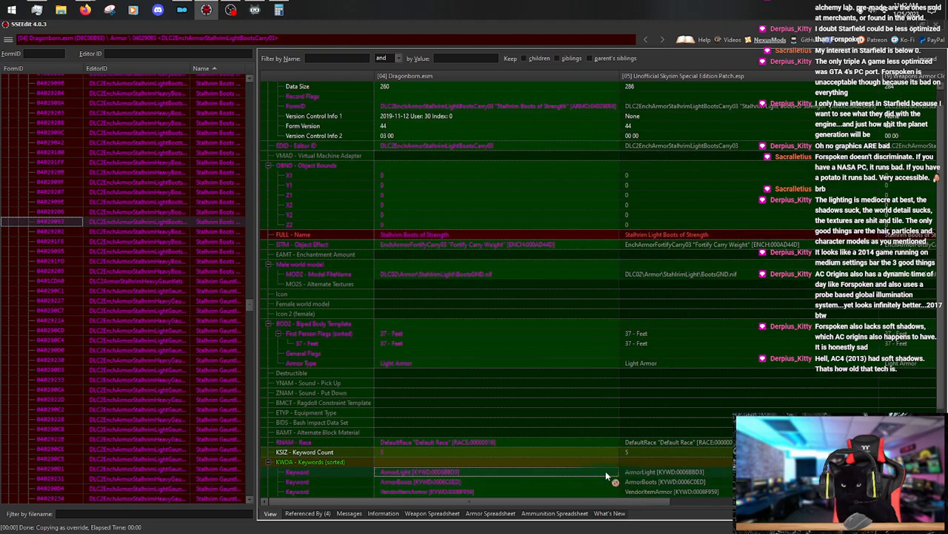
drag(585, 501, 841, 502)
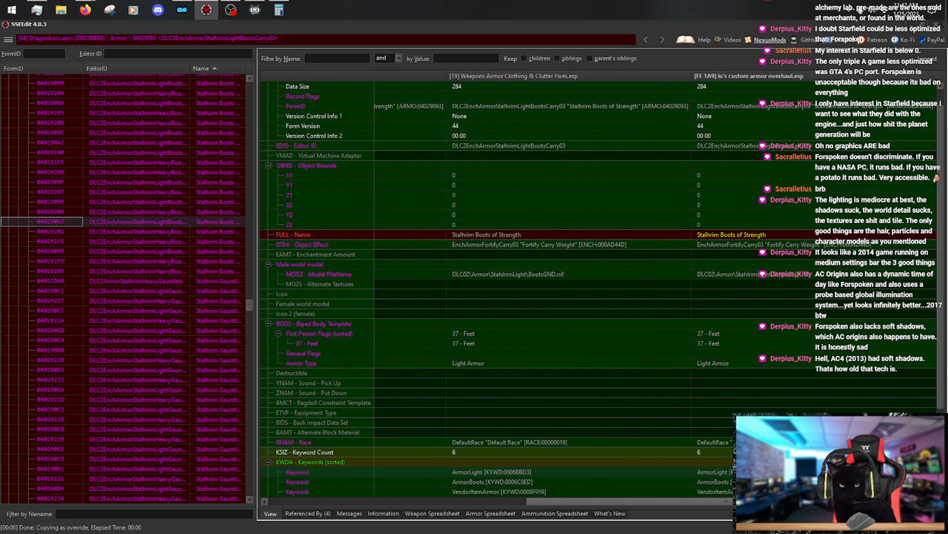
right_click(763, 237)
click(778, 243)
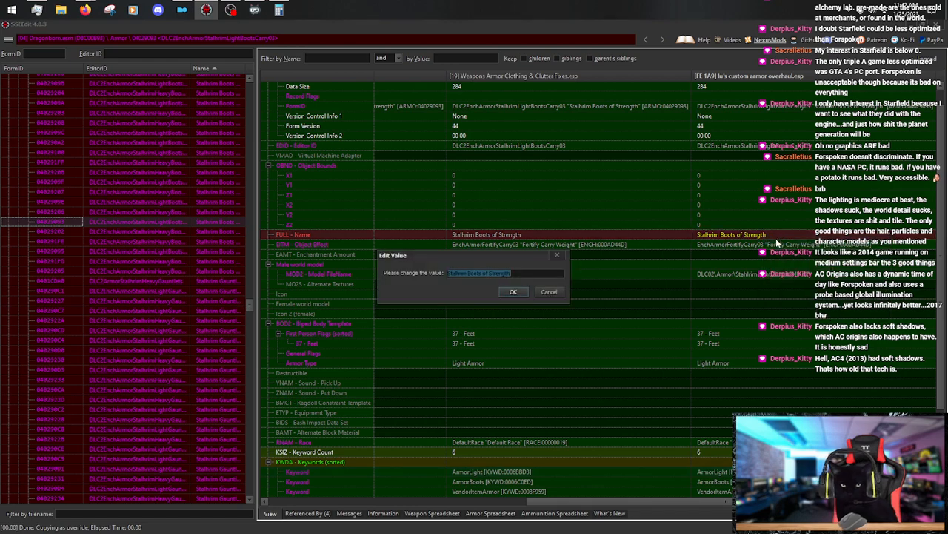
key(Home)
key(shift+Right)
key(shift+Right)
key(shift+Right)
key(shift+Right)
key(shift+Right)
key(shift+Right)
key(shift+Right)
key(shift+Right)
key(shift+Right)
key(shift+Right)
key(shift+Right)
key(shift+Right)
key(shift+Right)
key(shift+Right)
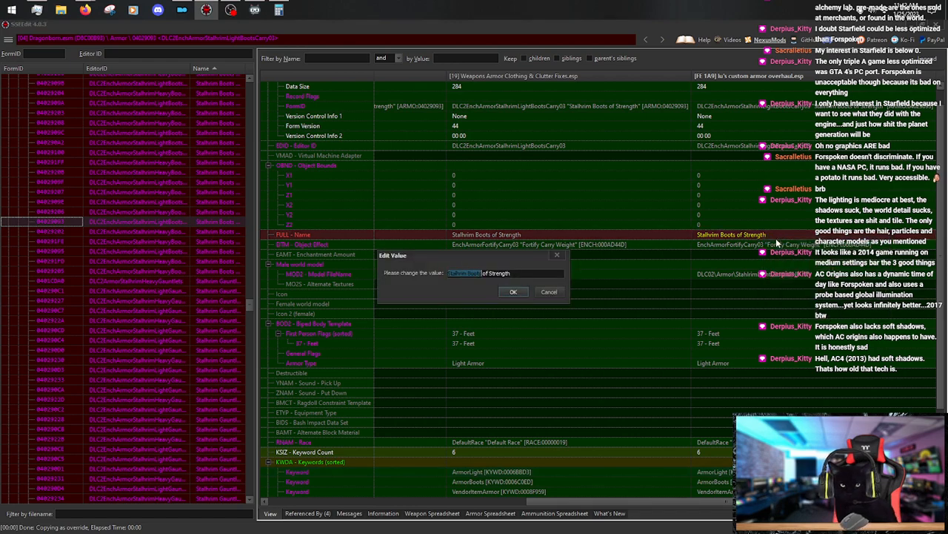
text(Stalhrim Scale Greaves)
key(Return)
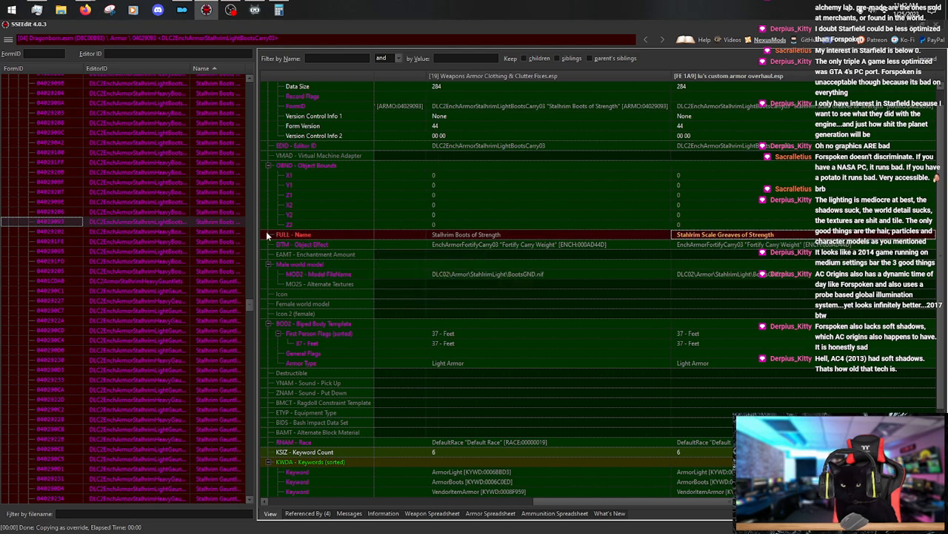
Copy the DLC2EnchArmorStalhrimLightBootsCarry05 record from Weapons Armor Clothing & Clutter Fixes.esp as an override into lu's custom armor overhaul.esp.
click(166, 252)
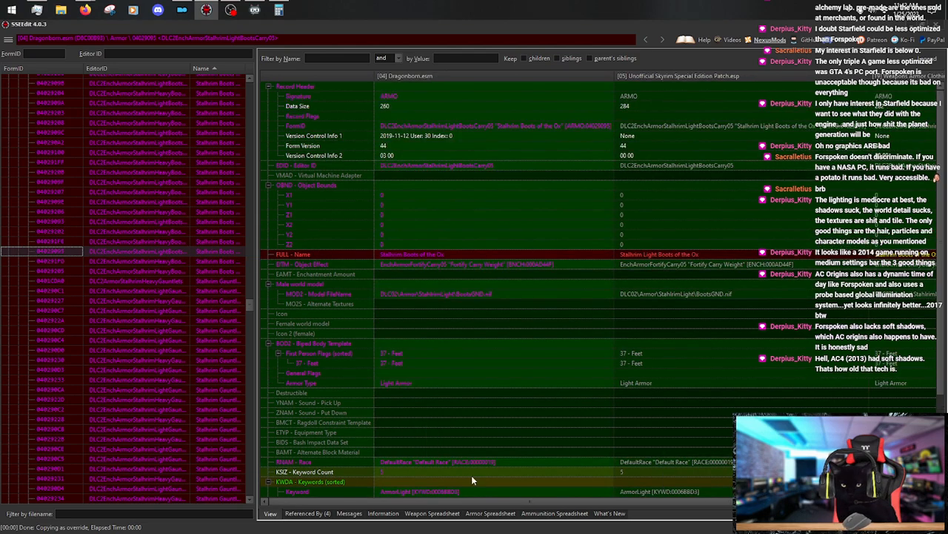
drag(458, 501, 689, 523)
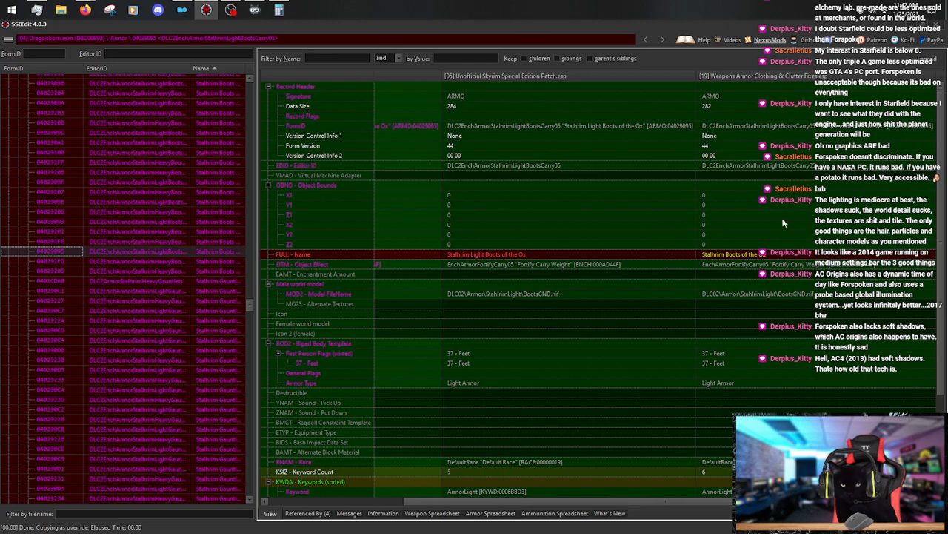
click(134, 221)
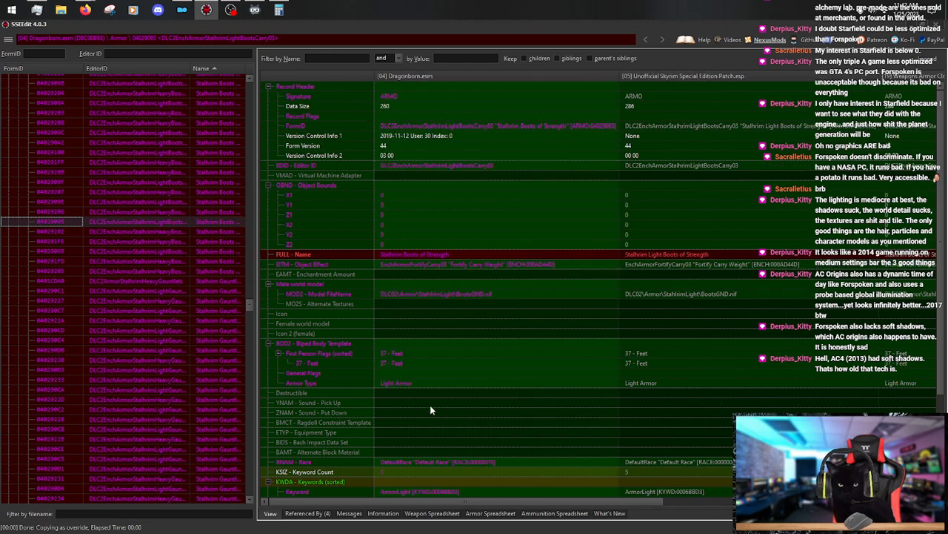
drag(441, 500, 681, 501)
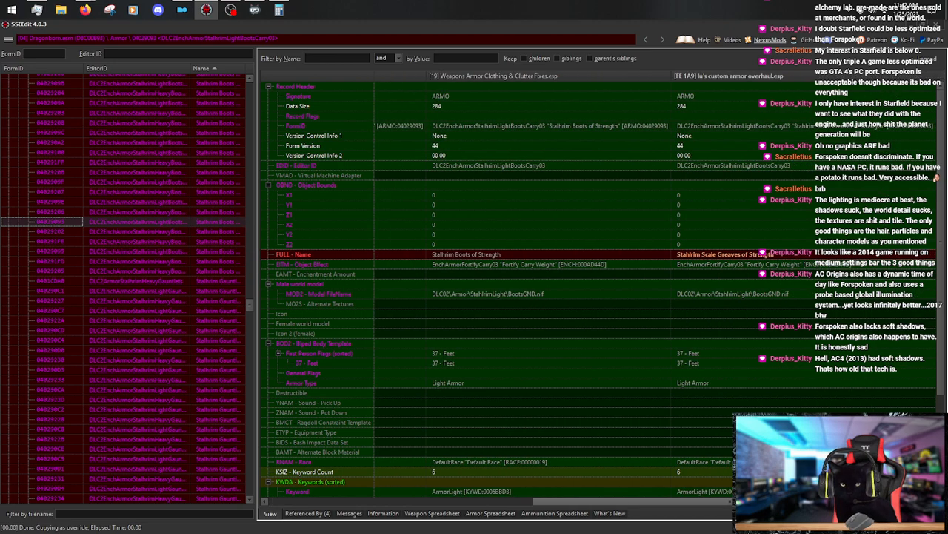
click(89, 252)
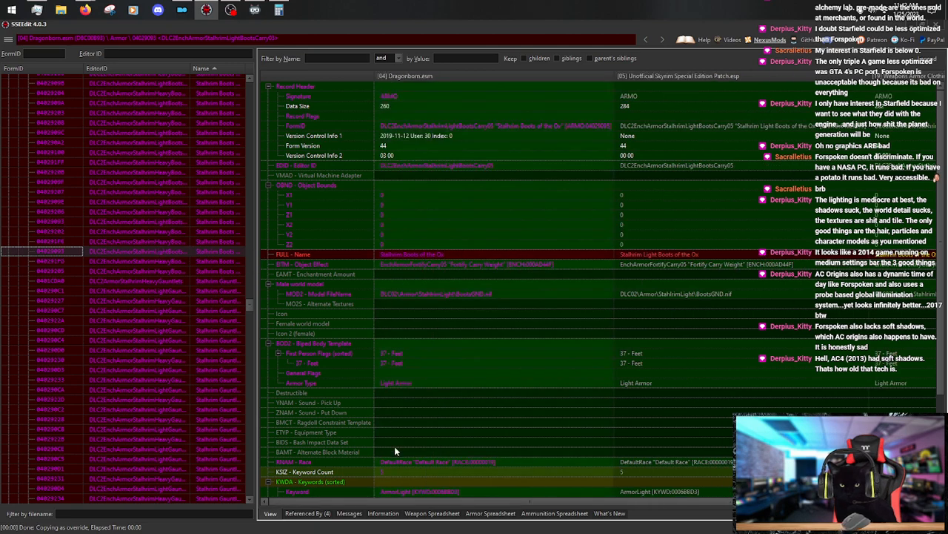
drag(392, 499, 612, 510)
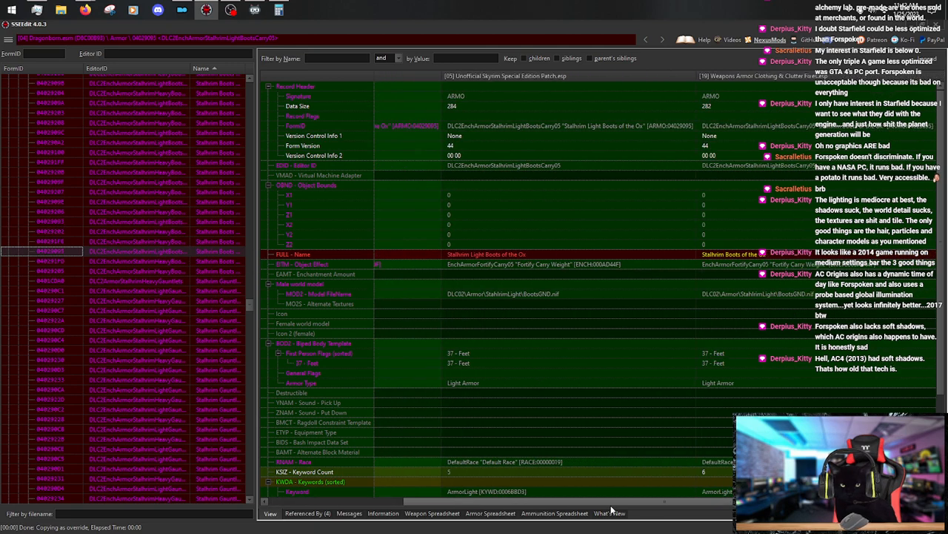
right_click(788, 75)
click(819, 87)
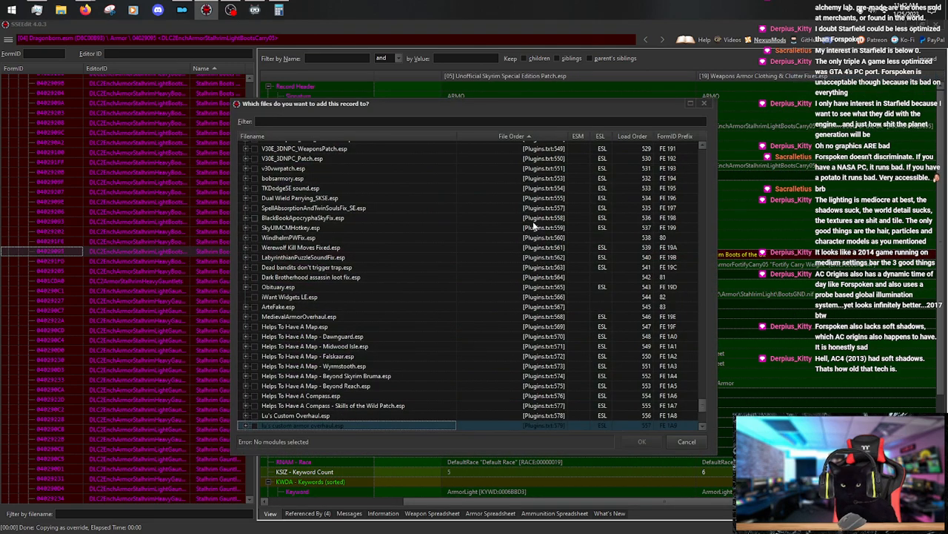
click(254, 426)
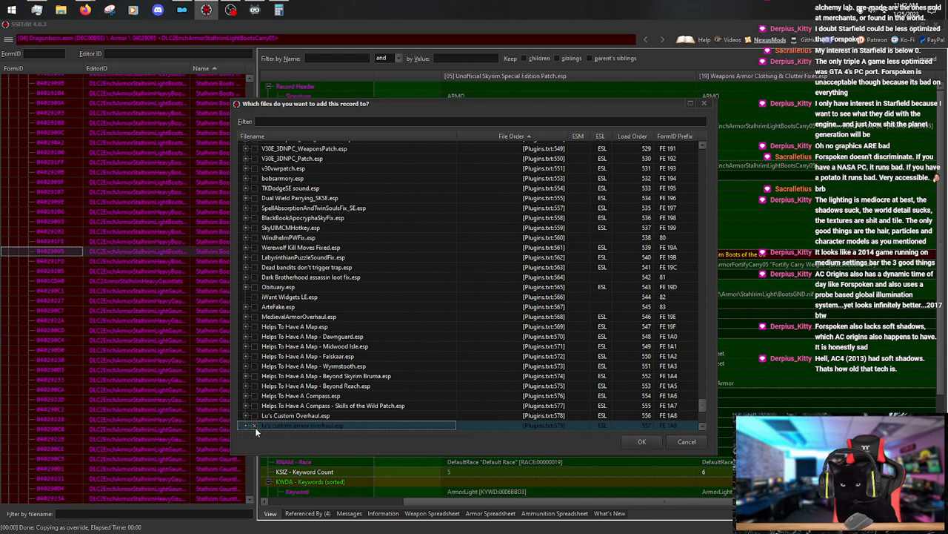
click(643, 441)
Change the full name in the Carry05 boots override to "Stahlrim Scale Greaves of the Ox".
drag(643, 503, 734, 503)
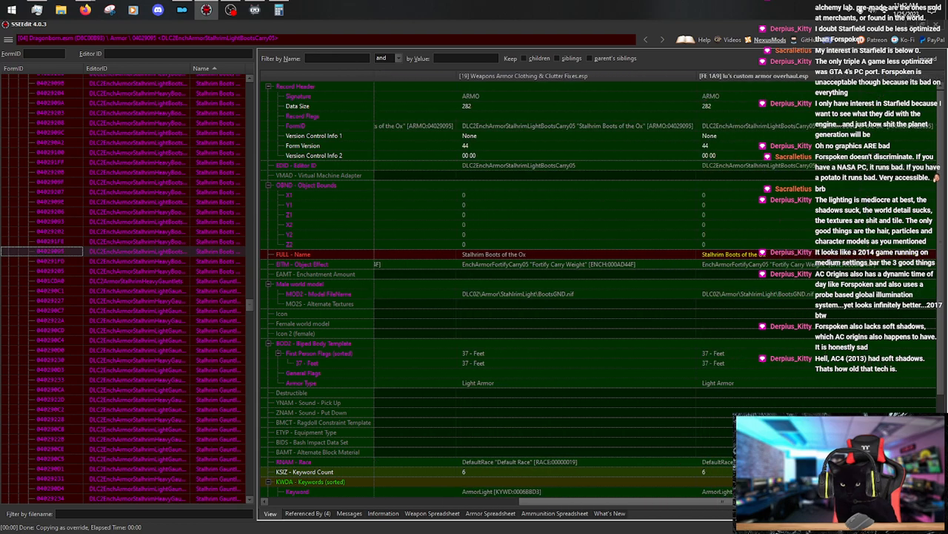
click(730, 255)
right_click(730, 254)
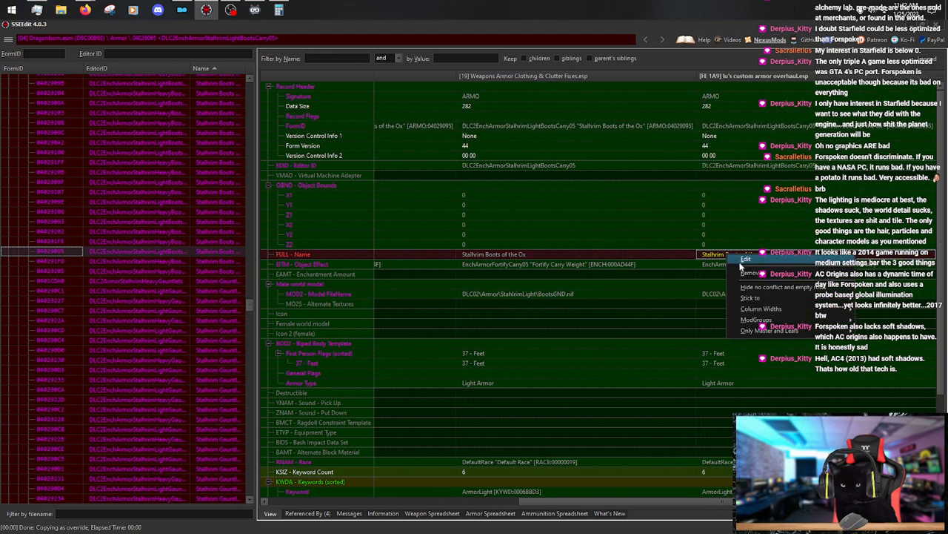
click(741, 267)
key(Home)
key(shift+Right)
key(shift+Right)
key(shift+Right)
key(shift+Right)
key(shift+Right)
key(shift+Right)
key(shift+Right)
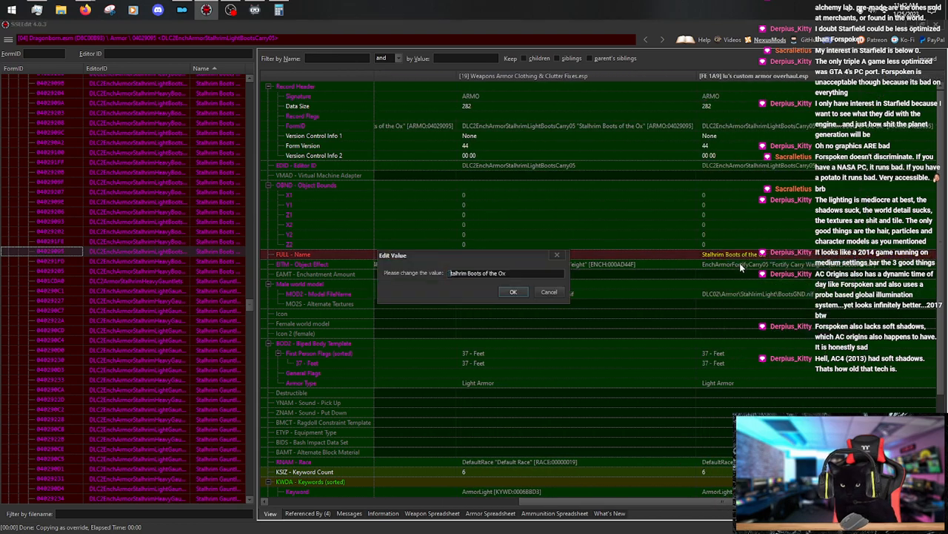
key(shift+Right)
key(shift+Right)
key(shift+Right)
key(shift+Right)
key(shift+Right)
key(shift+Right)
key(shift+Right)
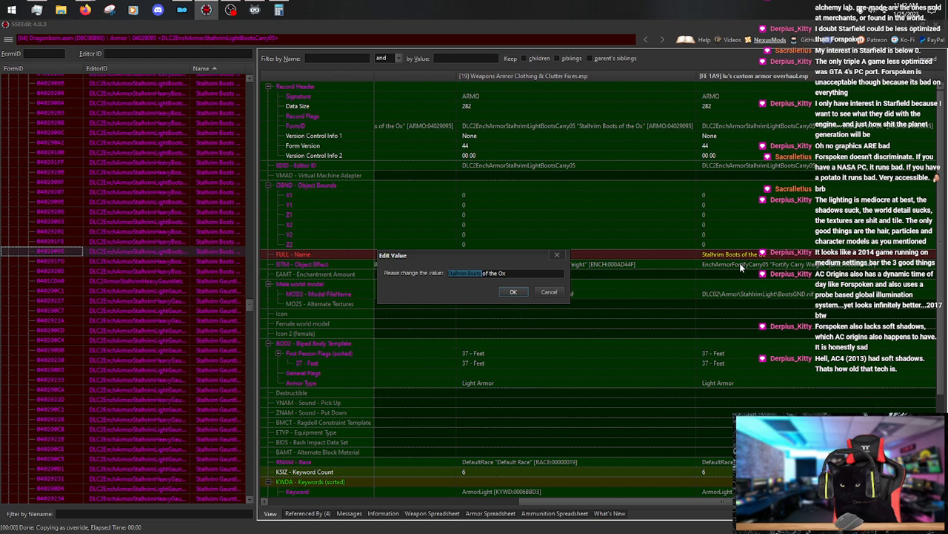
text(Stalhrim Scale Greaves)
key(Return)
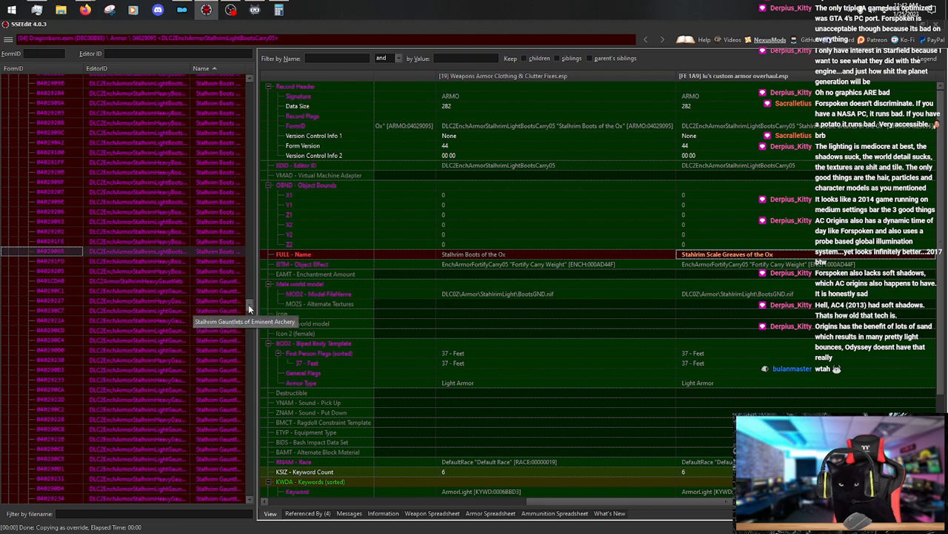
Open the unenchanted DLC2ArmorStalhrimLightGauntlets record from Dragonborn.esm for comparison across plugins.
drag(249, 304, 244, 333)
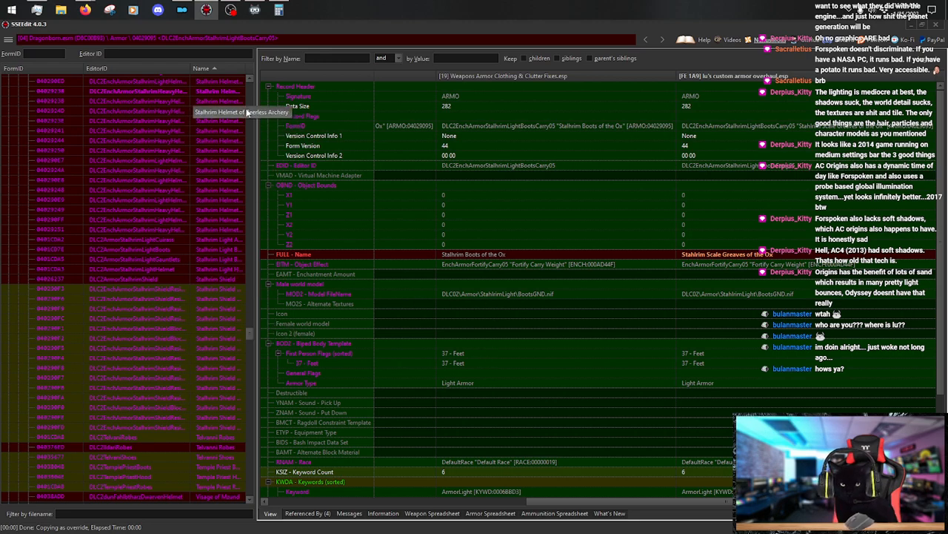
mouse_move(251, 336)
mouse_down()
mouse_move(253, 309)
mouse_move(252, 336)
mouse_up()
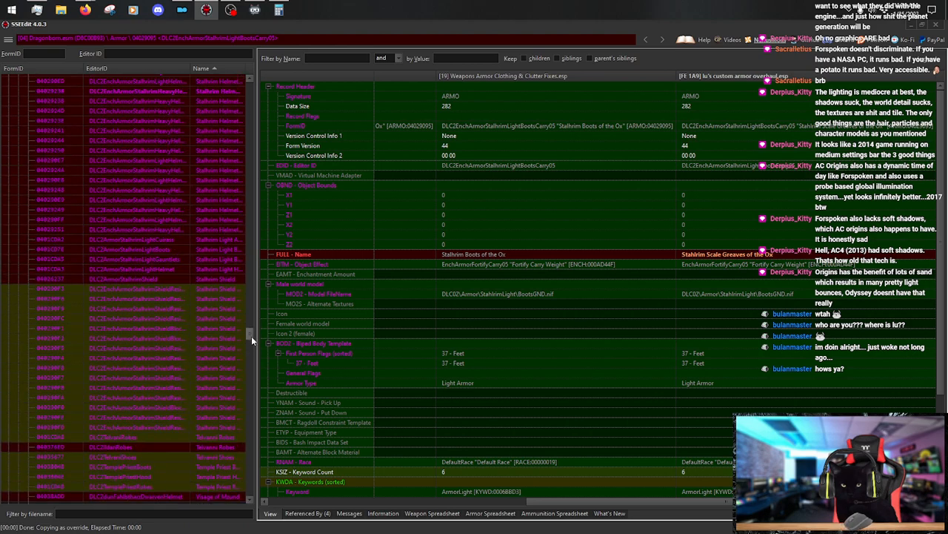
click(231, 260)
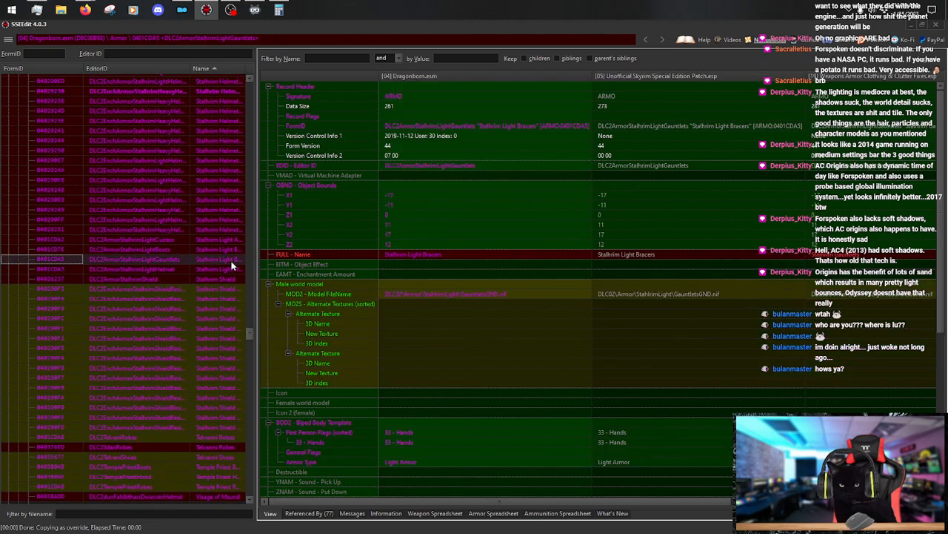
Open the full name of the DLC2ArmorStalhrimLightGauntlets record in V30MergedReplacer.esp for editing.
drag(388, 498, 624, 511)
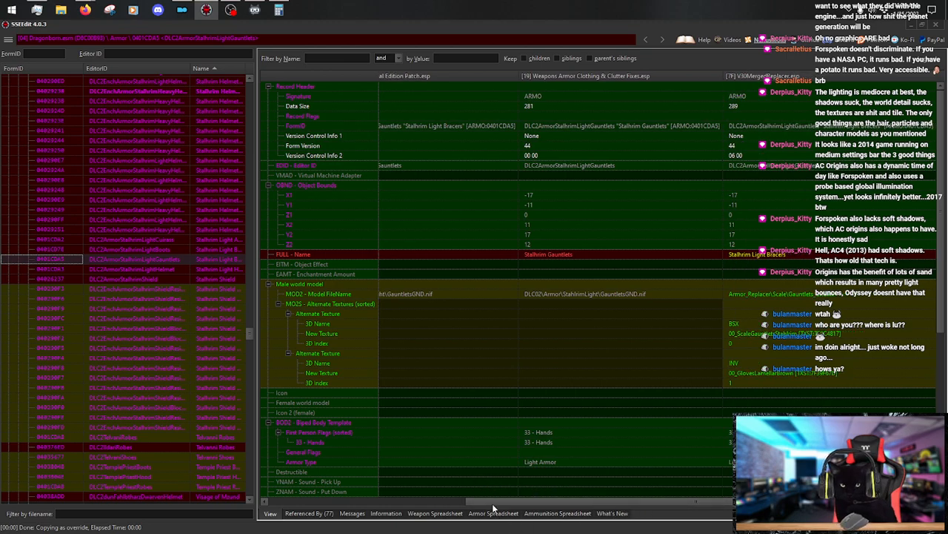
drag(494, 504, 269, 489)
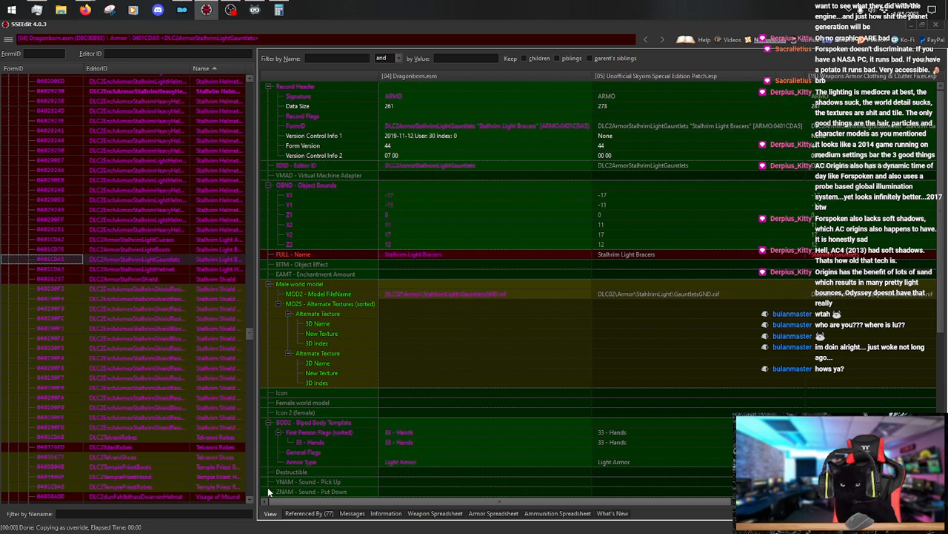
drag(265, 492, 593, 490)
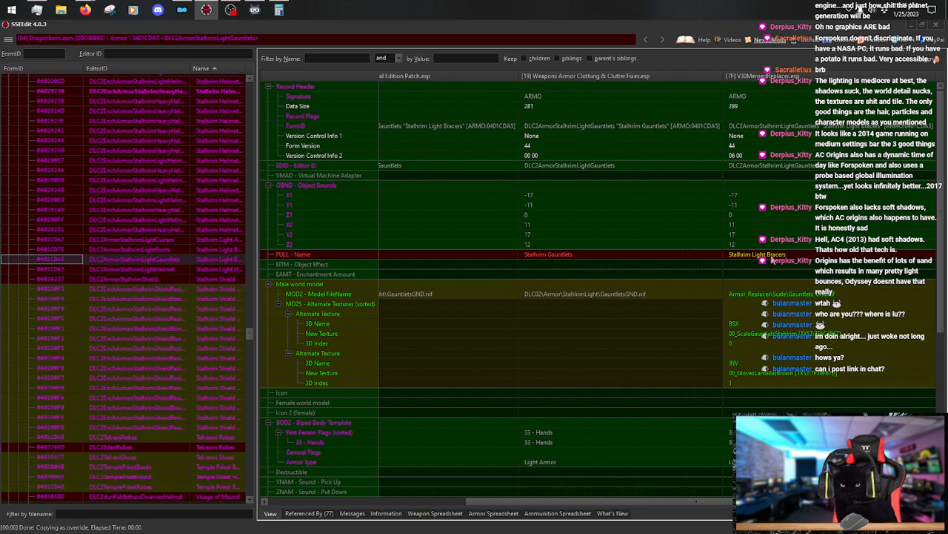
right_click(772, 260)
click(787, 263)
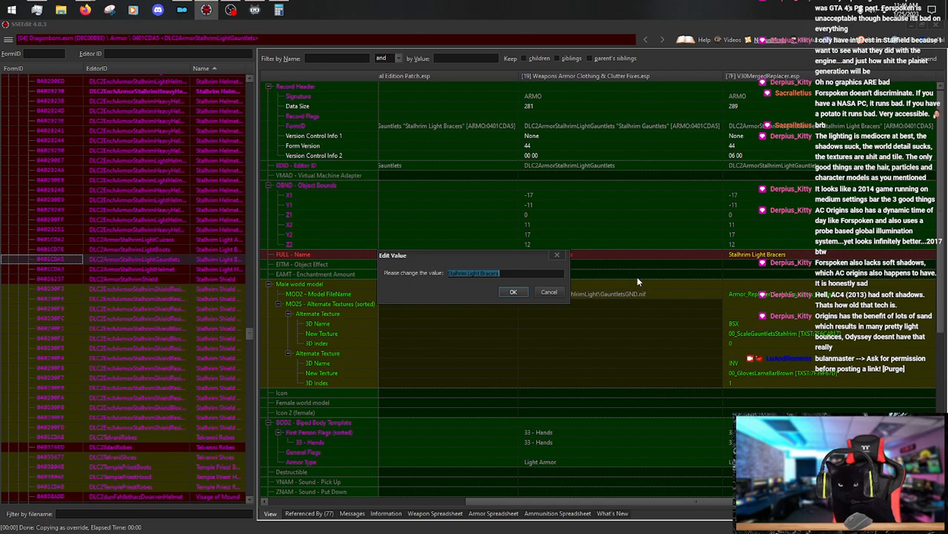
Switch to Firefox, view the linked image of a cat above a keyboard at 150% zoom, and close the image window.
key(alt+Tab)
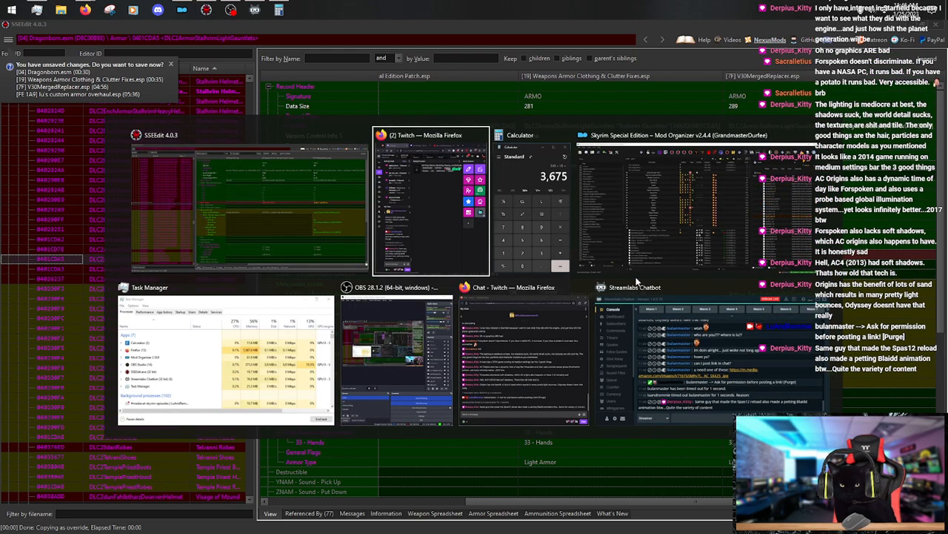
key(alt+Tab)
key(alt+Tab)
key(alt+Tab)
key(alt+Tab)
key(alt+Tab)
key(alt+Tab)
key(alt+Tab)
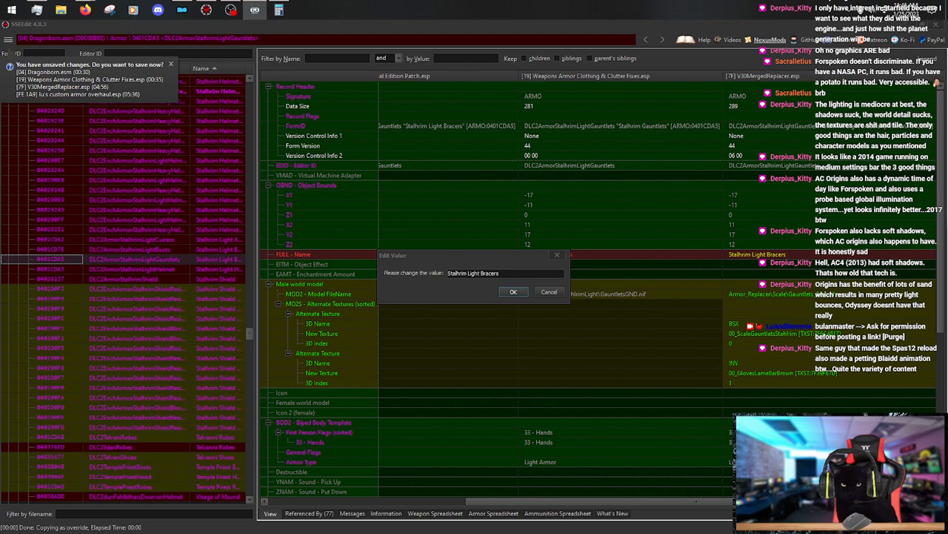
key(alt+Tab)
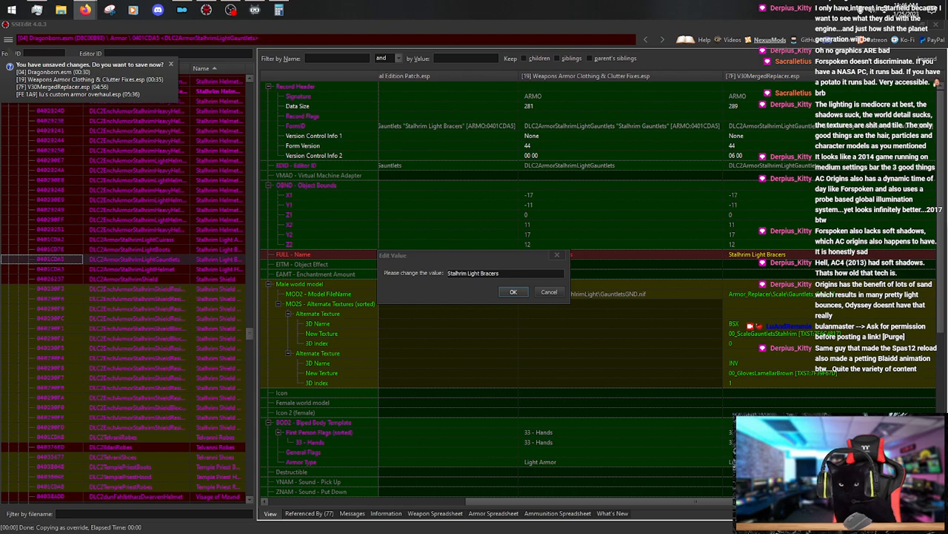
drag(366, 0, 368, 4)
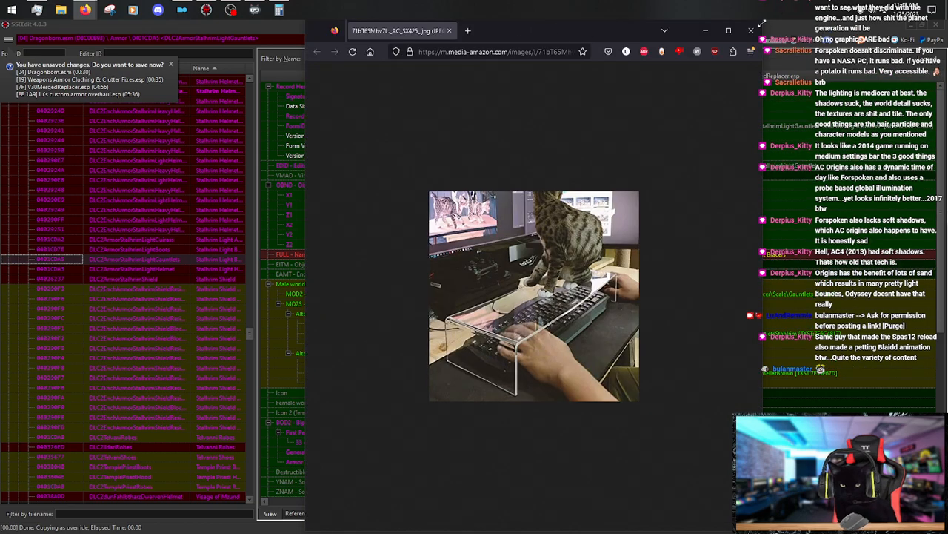
click(729, 30)
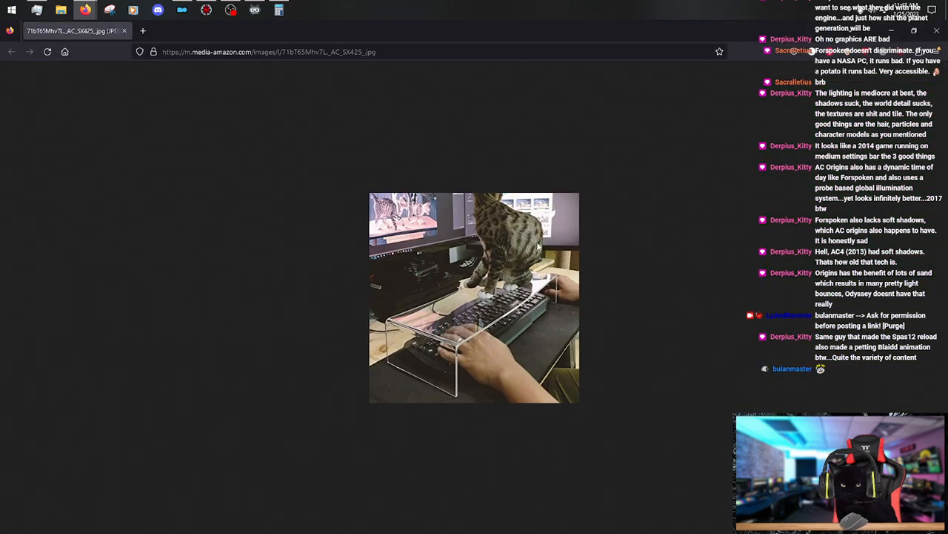
ctrl+scroll(449, 266, up, 2)
ctrl+scroll(450, 265, up, 2)
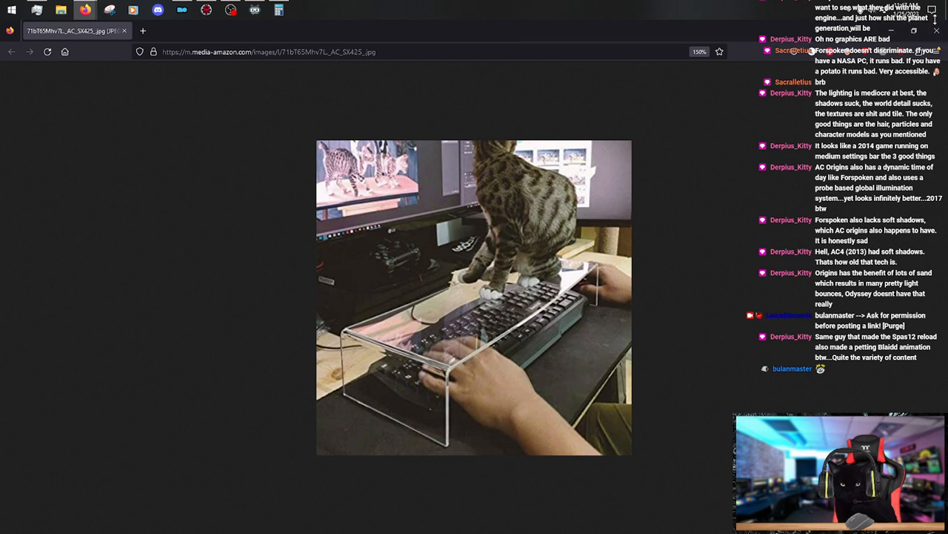
click(936, 31)
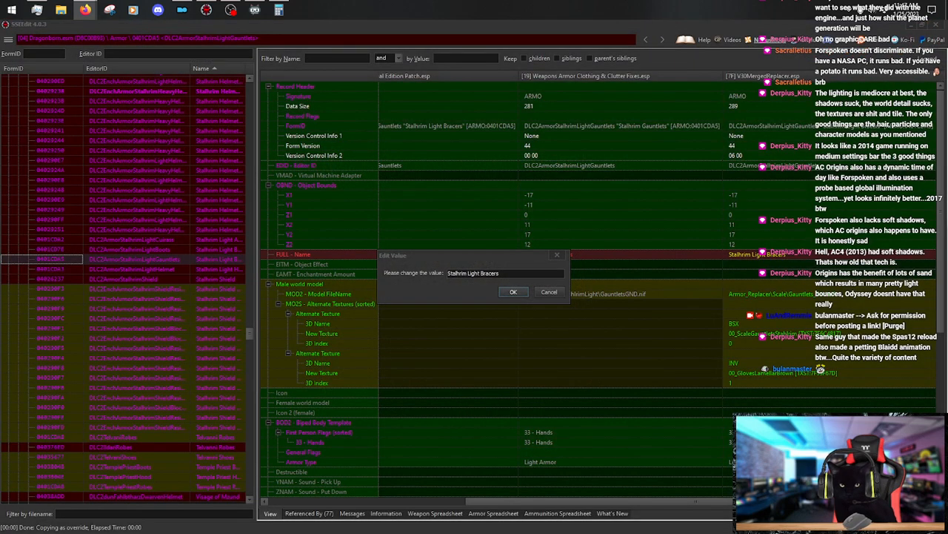
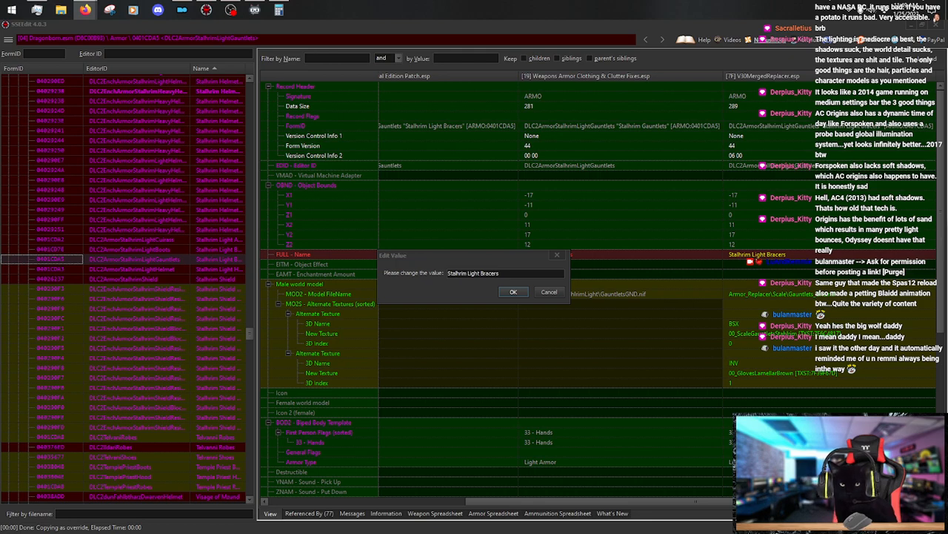
Set the full name of the unenchanted light gauntlets record in V30MergedReplacer.esp to "Stalhrim Scale Bracers".
click(522, 281)
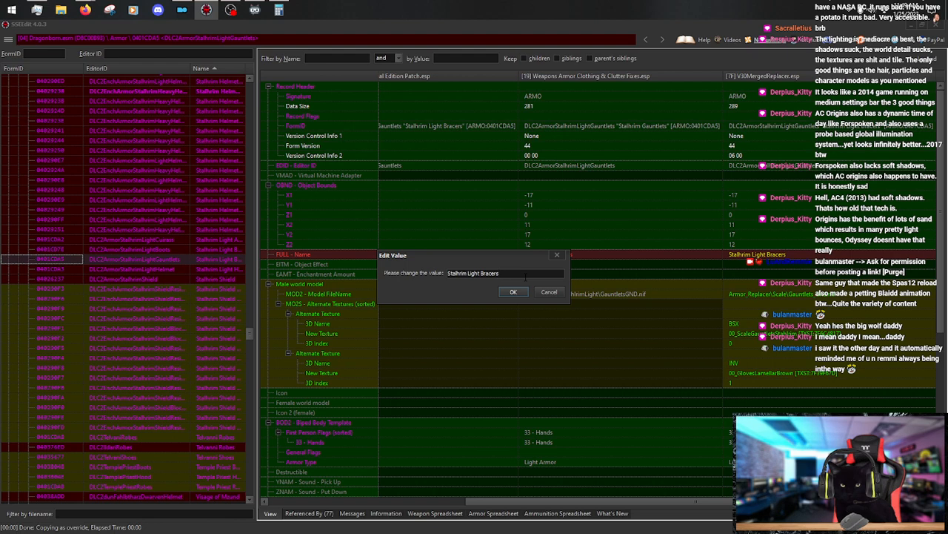
key(BackSpace)
key(BackSpace)
key(BackSpace)
key(BackSpace)
key(BackSpace)
key(BackSpace)
key(BackSpace)
key(BackSpace)
key(BackSpace)
key(BackSpace)
key(BackSpace)
key(BackSpace)
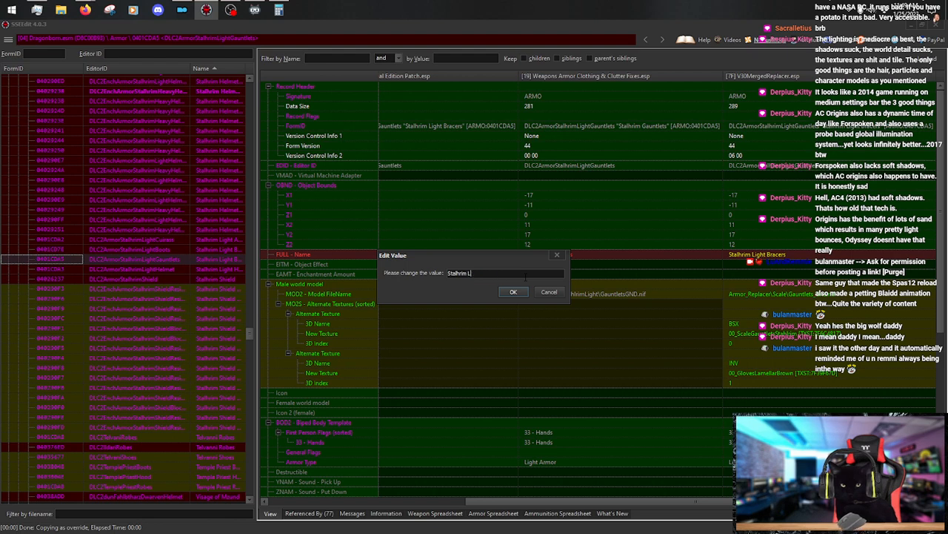
key(BackSpace)
text(Scale)
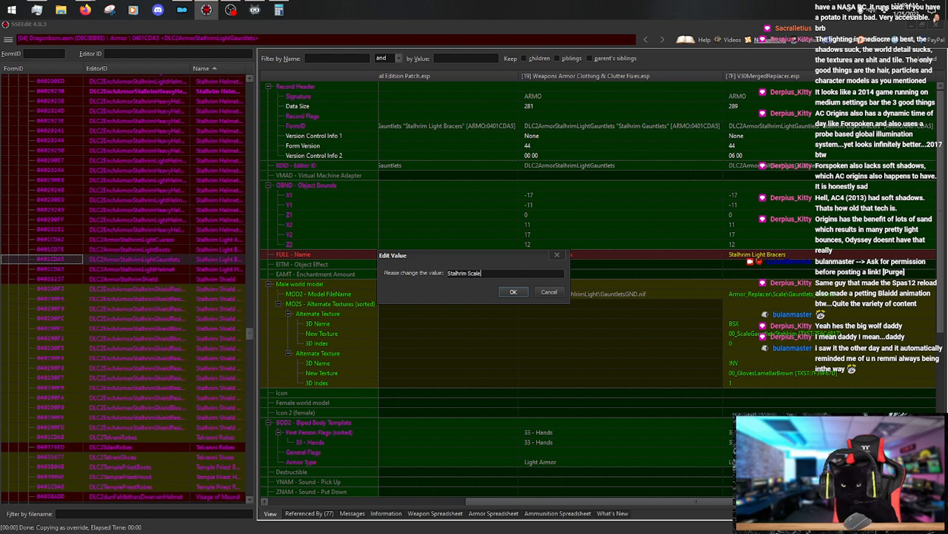
text( Bracers)
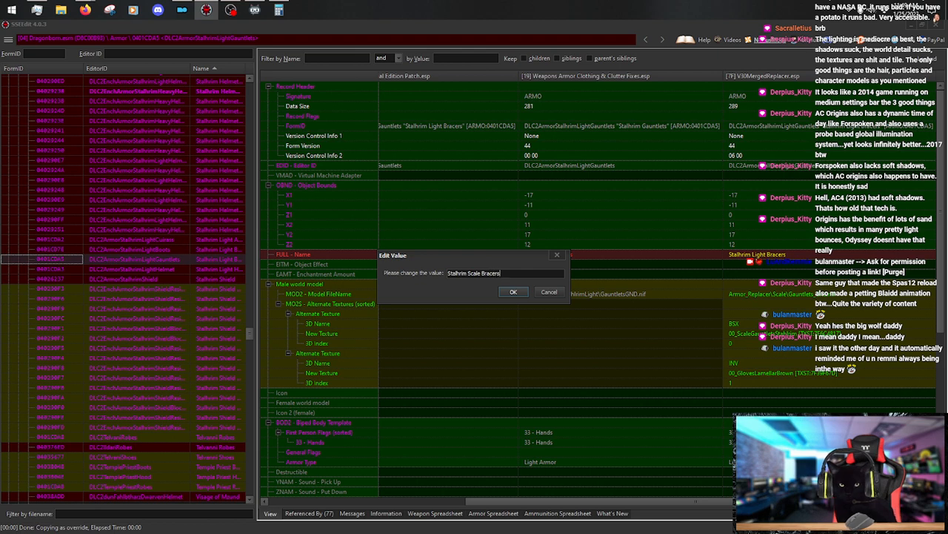
key(ctrl+a)
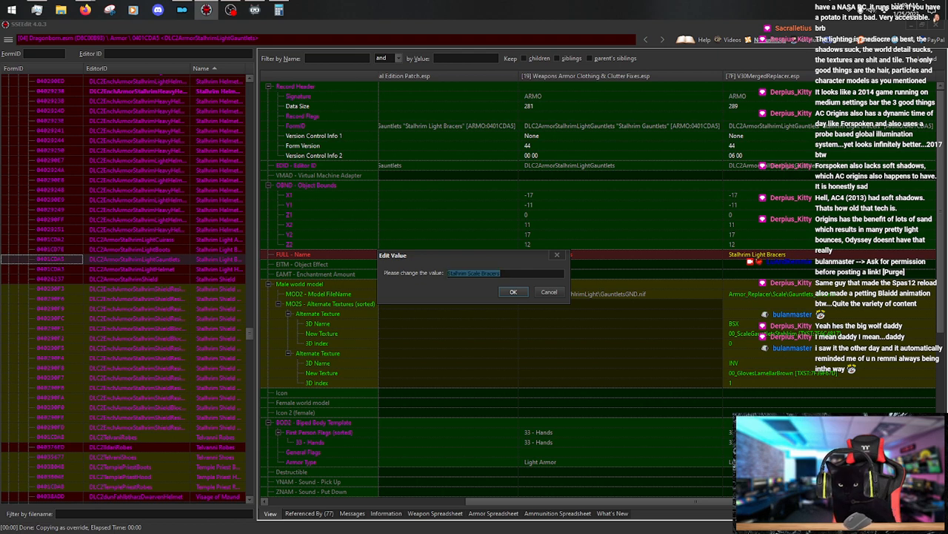
key(Return)
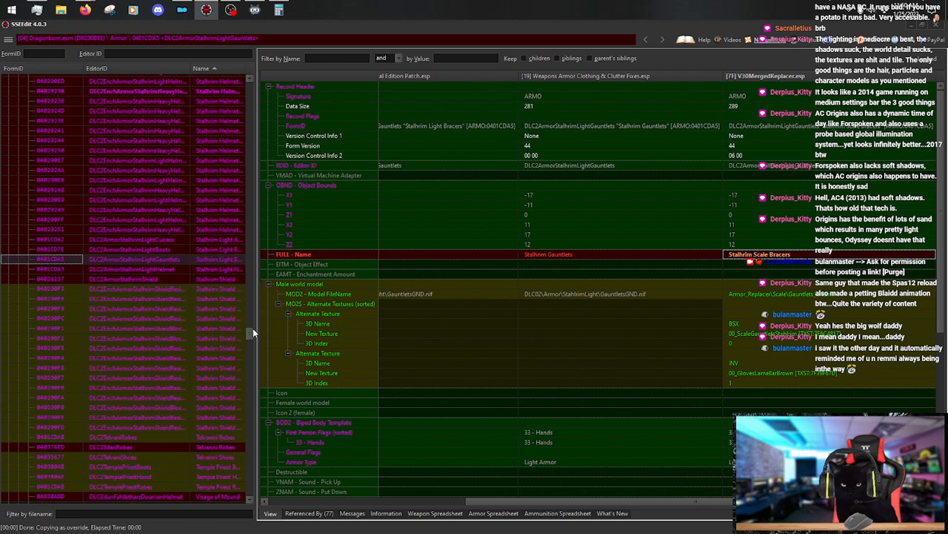
Copy the DLC2EnchArmorStalhrimLightGauntletsAlchemy04 record from Weapons Armor Clothing & Clutter Fixes.esp as an override into lu's custom armor overhaul.esp.
drag(251, 334, 255, 304)
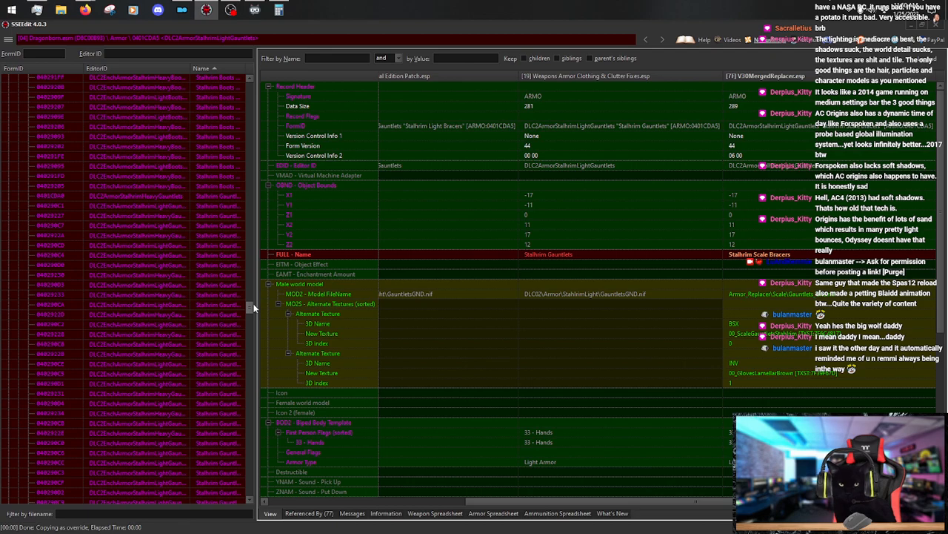
click(223, 204)
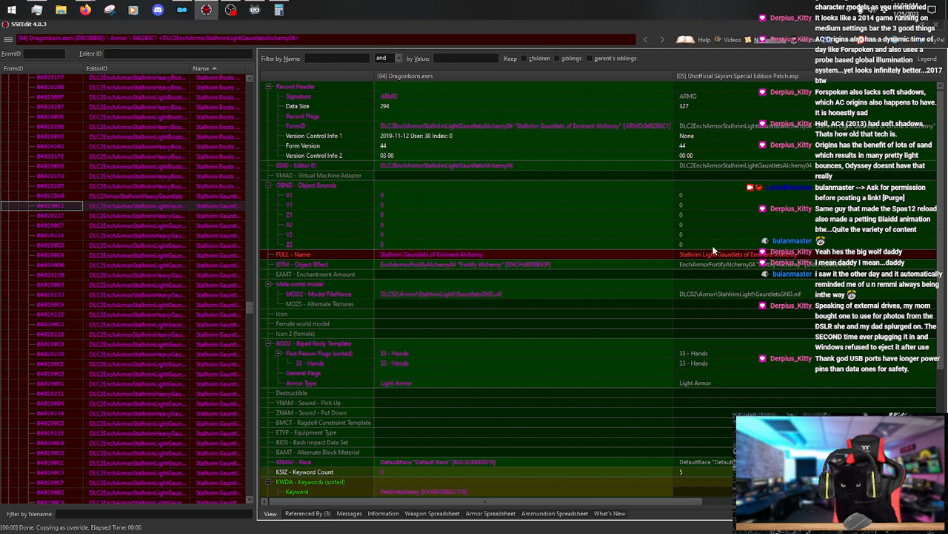
drag(640, 500, 746, 501)
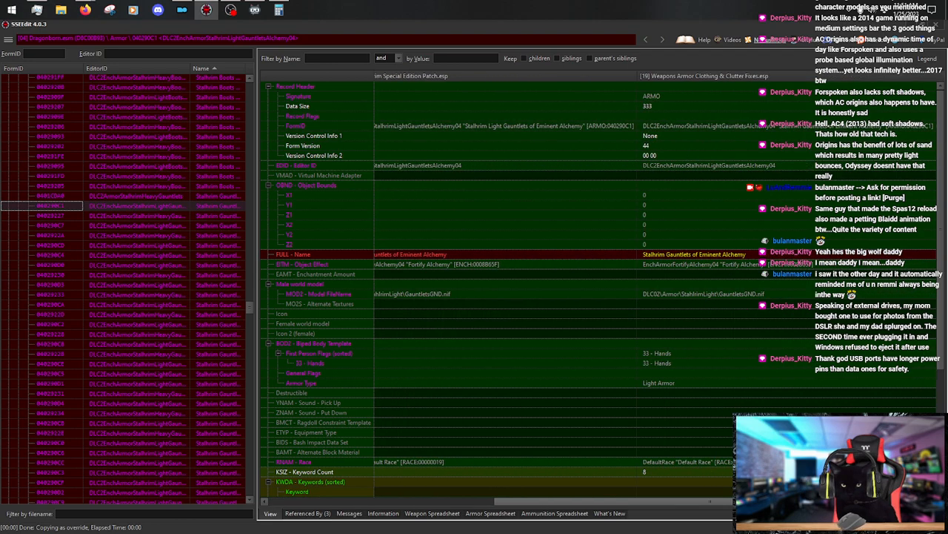
right_click(722, 75)
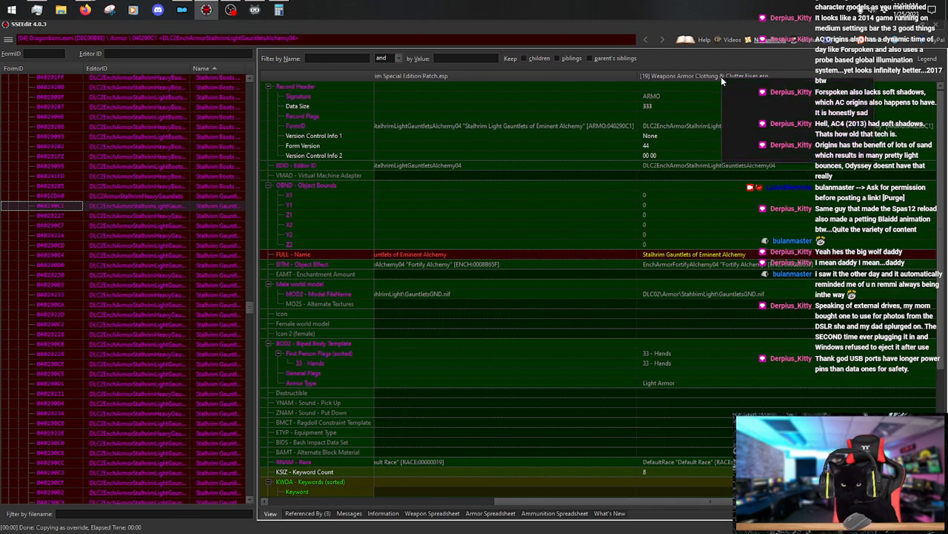
click(750, 83)
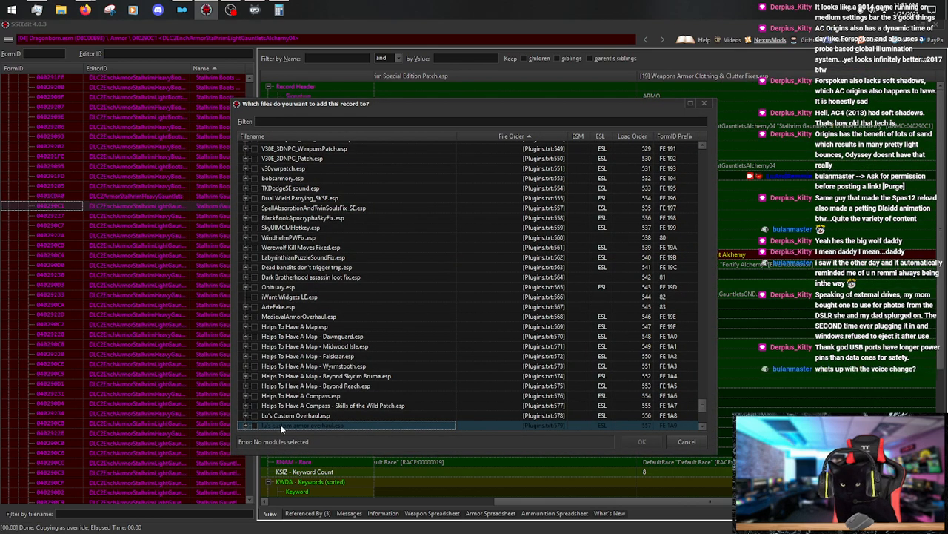
click(256, 425)
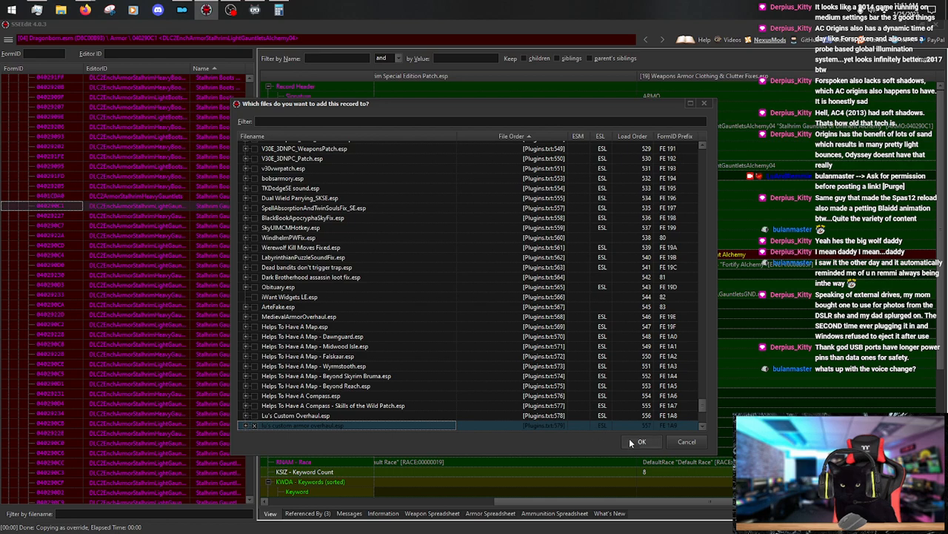
click(629, 438)
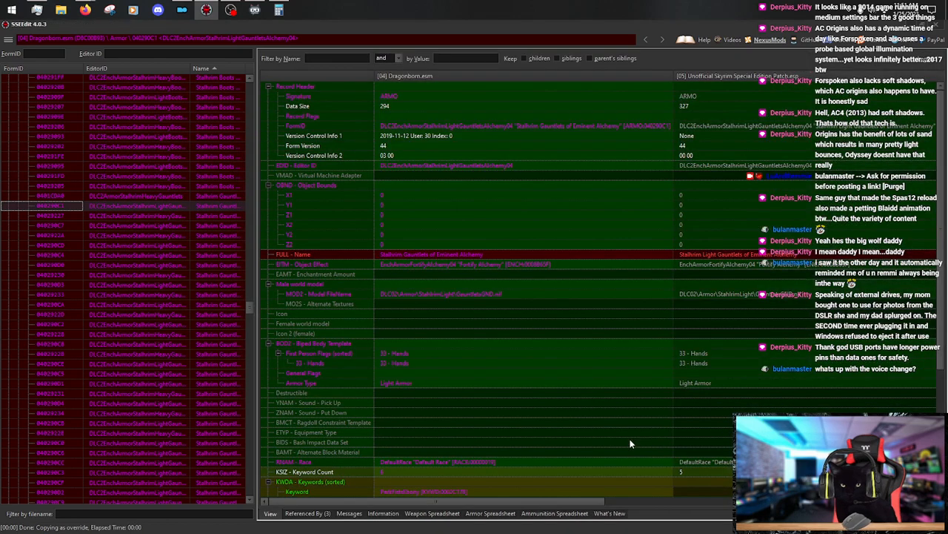
Change the full name in the Alchemy04 gauntlets override to "Stalhrim Scale Bracers of Eminent Alchemy".
drag(551, 501, 885, 502)
right_click(706, 260)
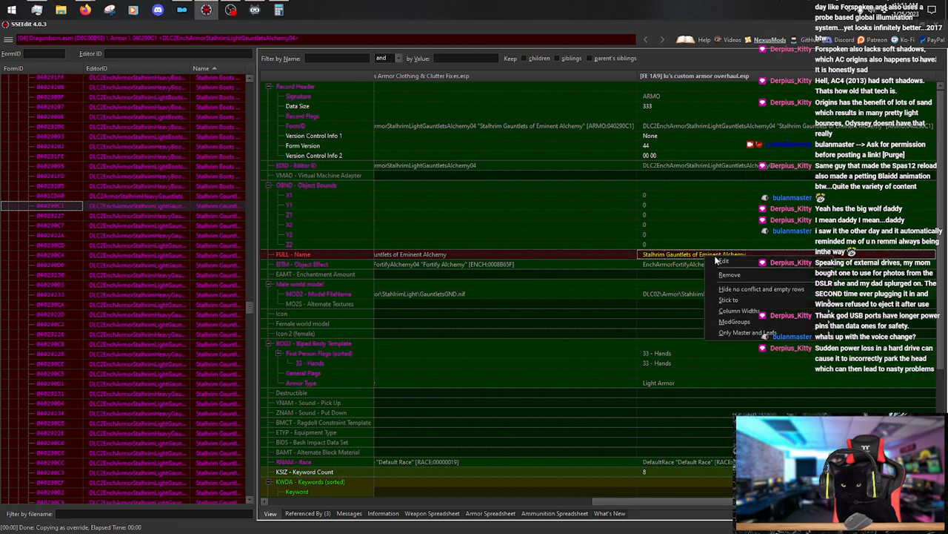
click(730, 271)
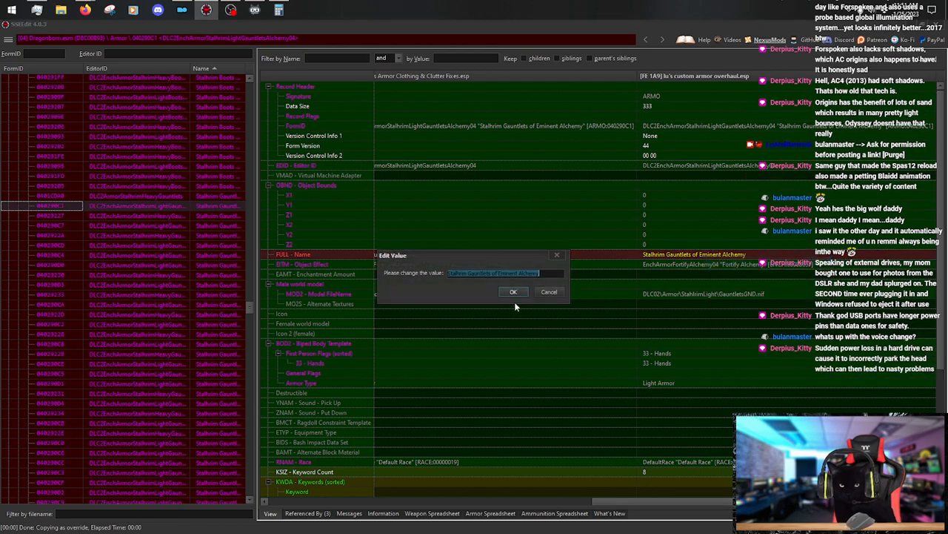
key(Home)
key(shift+Right)
key(shift+Right)
key(shift+Right)
key(shift+Right)
key(shift+Right)
key(shift+Right)
key(shift+Right)
key(shift+Right)
key(shift+Right)
key(shift+Right)
key(shift+Right)
key(shift+Right)
key(shift+Right)
key(shift+Right)
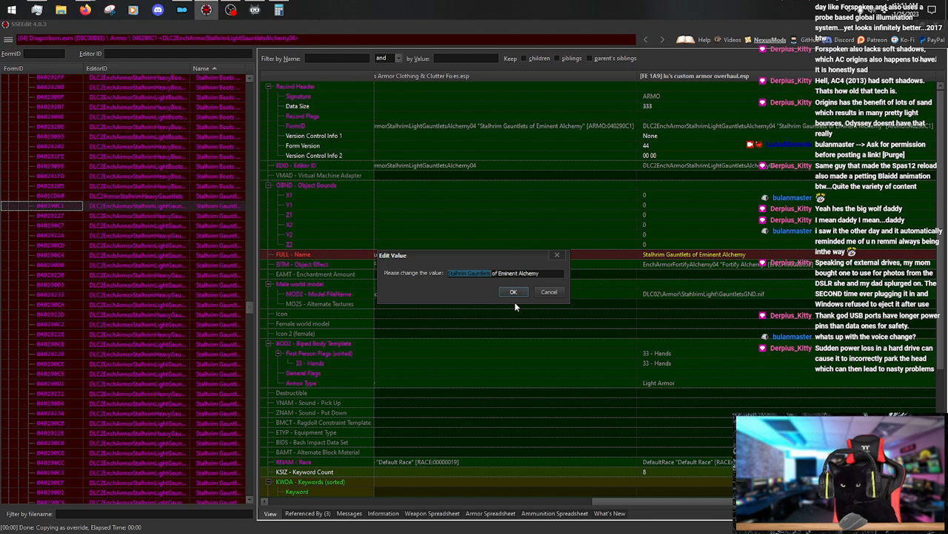
text(Stalhrim Scale Bracers)
key(Return)
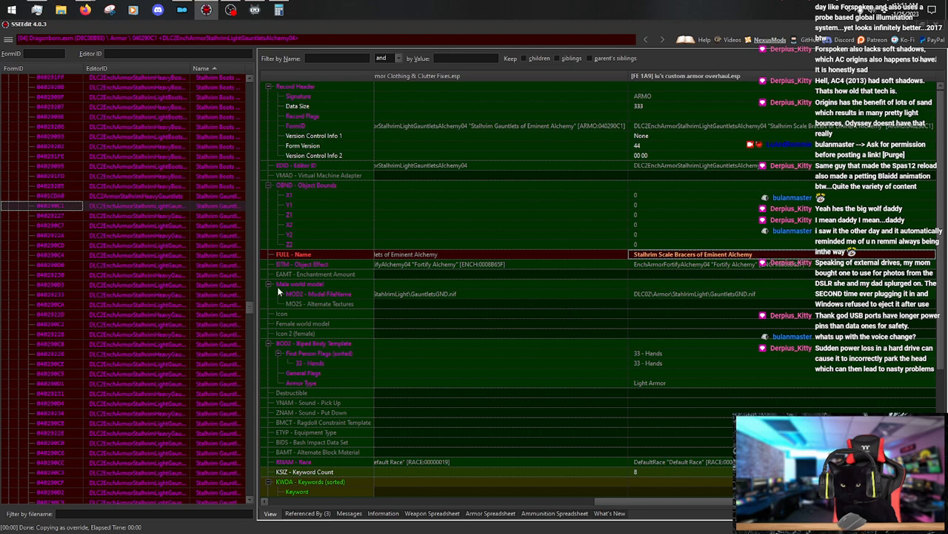
Copy the DLC2EnchArmorStalhrimLightGauntletsMarksman04 record from Weapons Armor Clothing & Clutter Fixes.esp as an override into lu's custom armor overhaul.esp.
click(197, 226)
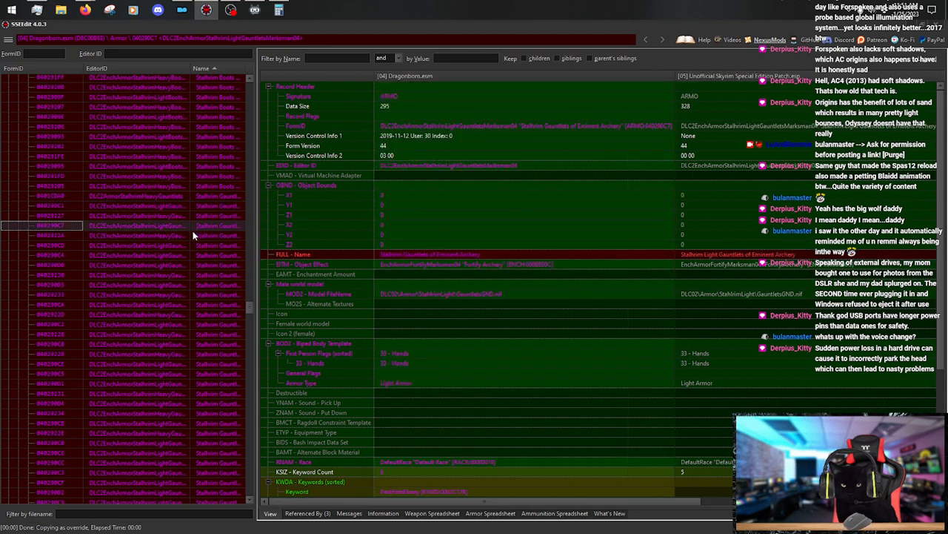
click(603, 504)
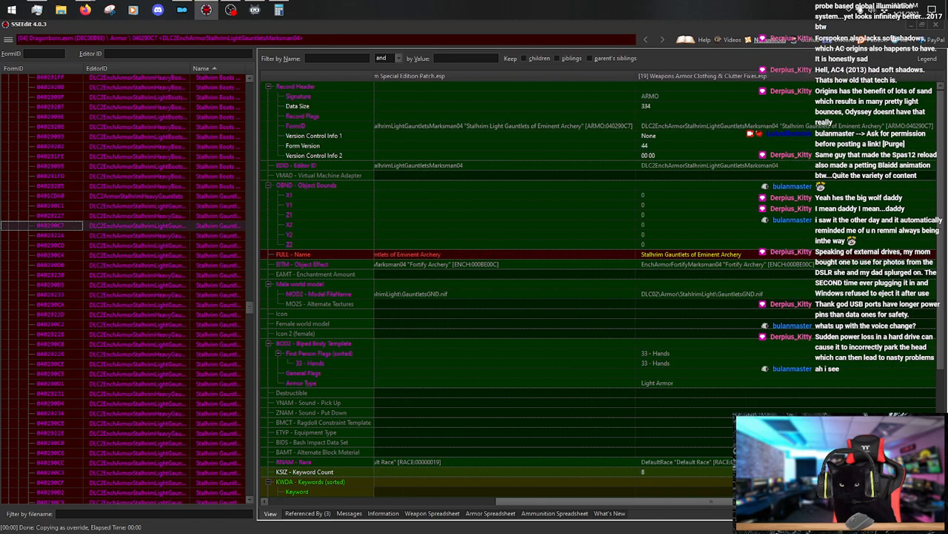
right_click(709, 77)
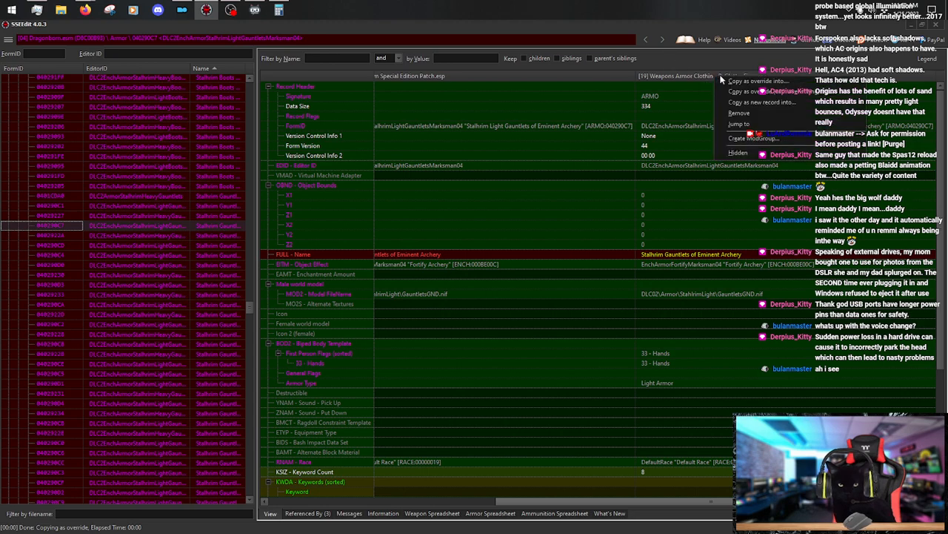
click(749, 116)
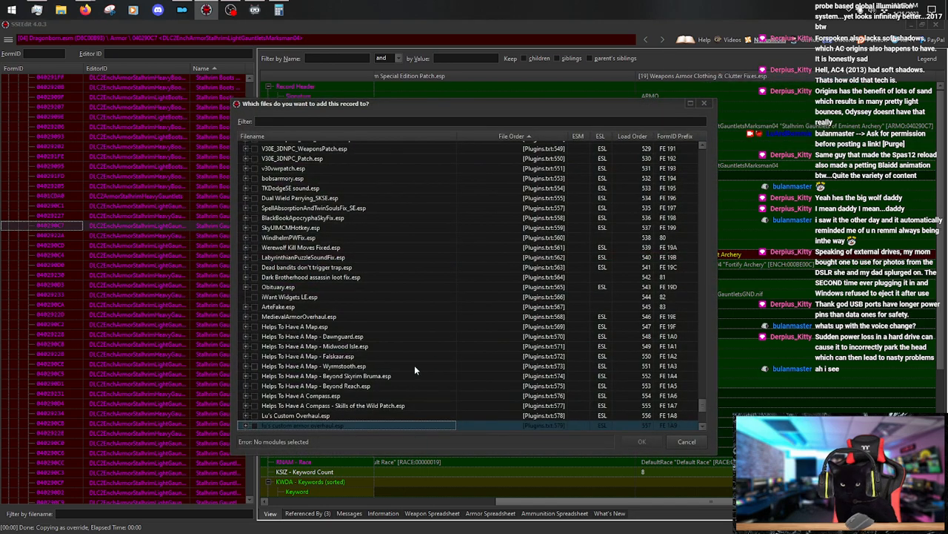
click(253, 427)
click(630, 442)
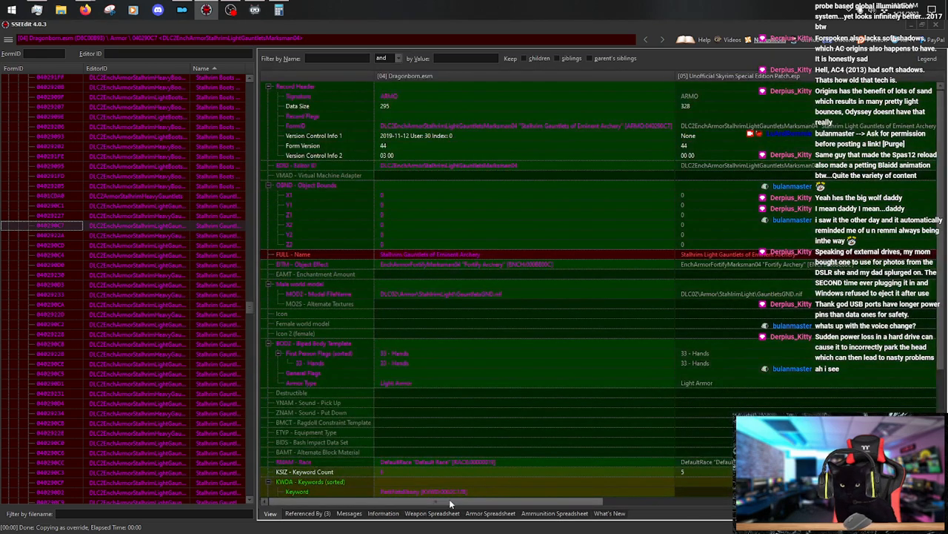
Change the full name in the Marksman04 gauntlets override to "Stalhrim Scale Bracers of Eminent Archery".
click(710, 257)
click(749, 265)
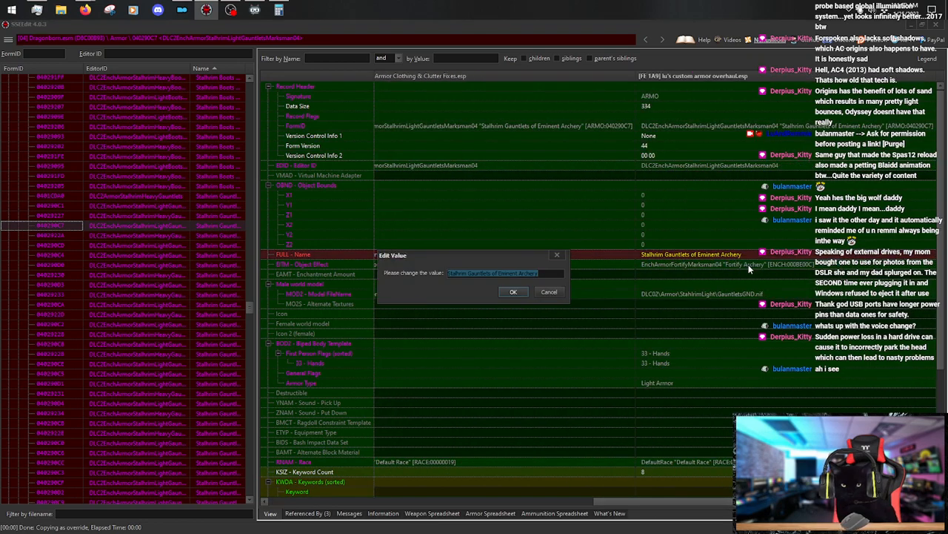
key(Home)
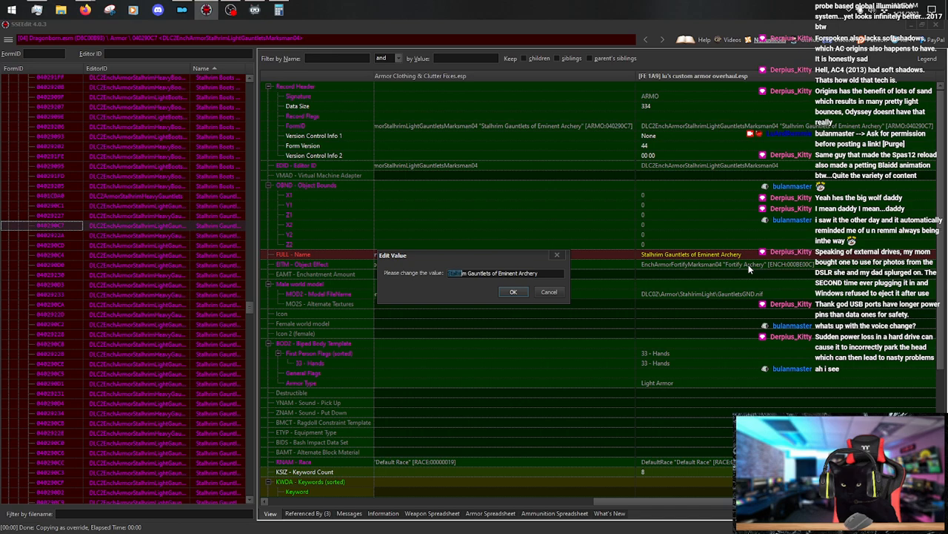
key(shift+Right)
key(shift+Right)
key(shift+Right)
key(shift+Right)
key(shift+Right)
key(shift+Right)
key(shift+Right)
key(shift+Right)
text(Stalhrim Scale Bracers)
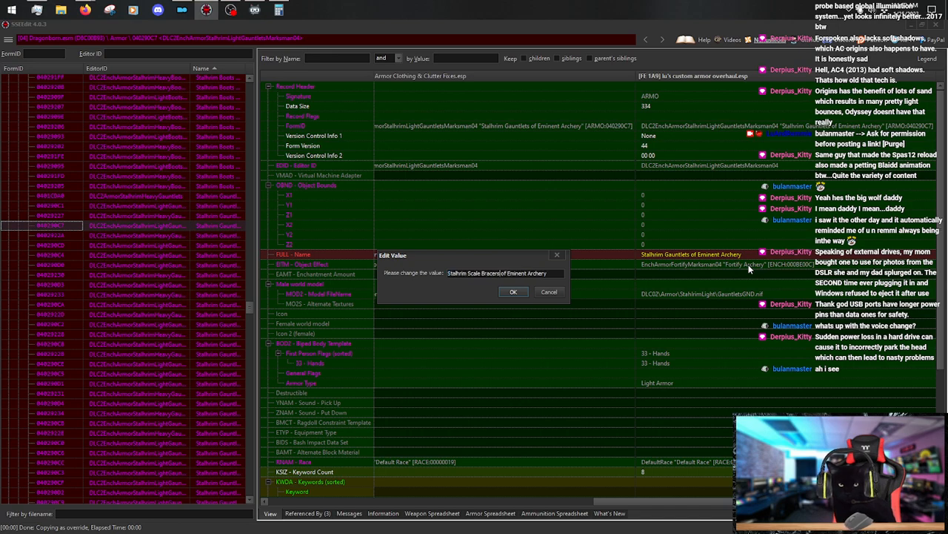
key(Return)
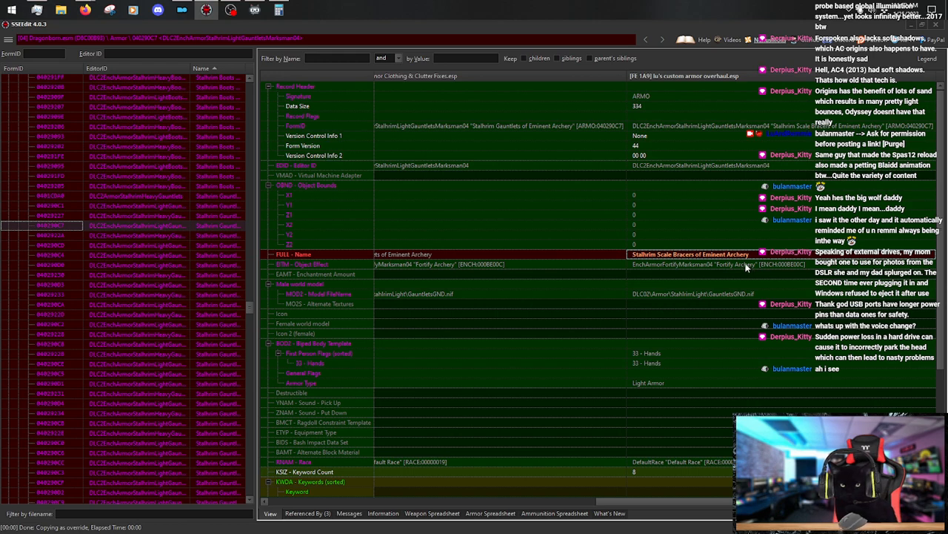
Copy the DLC2EnchArmorStalhrimLightGauntletsPickpocket04 record from Weapons Armor Clothing & Clutter Fixes.esp as an override into lu's custom armor overhaul.esp.
click(163, 246)
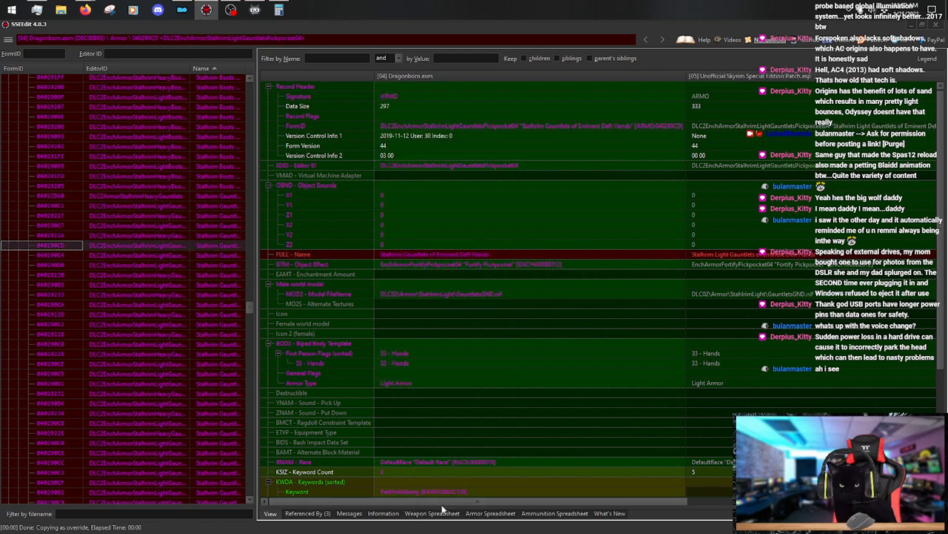
drag(434, 501, 593, 501)
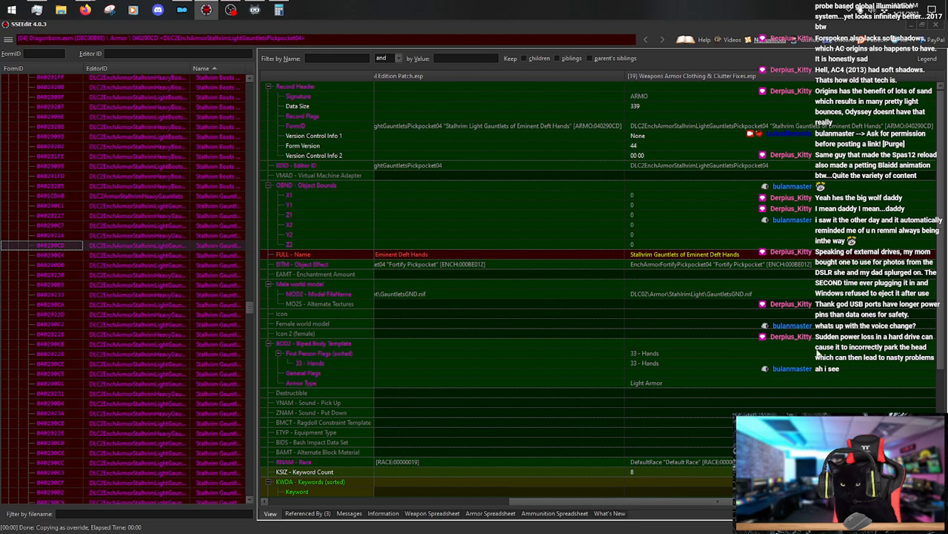
right_click(708, 75)
click(741, 93)
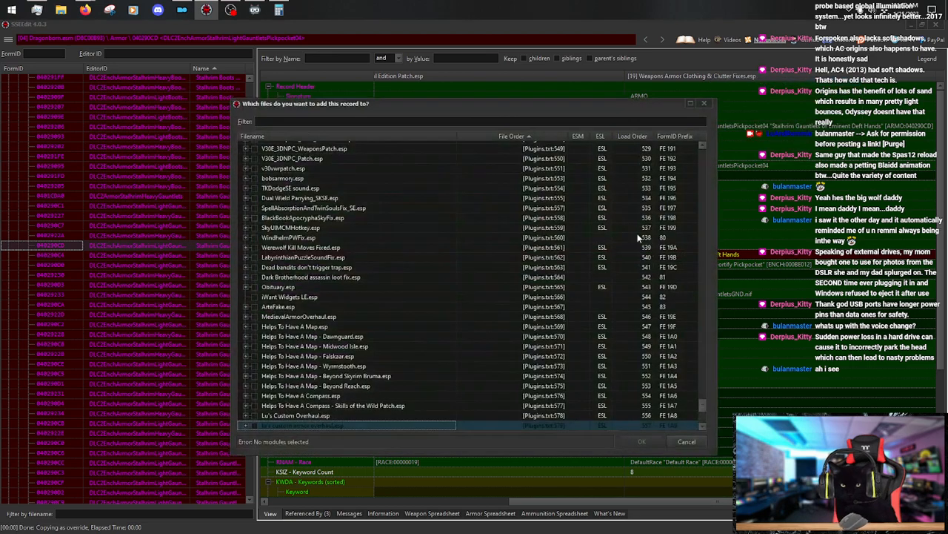
click(255, 425)
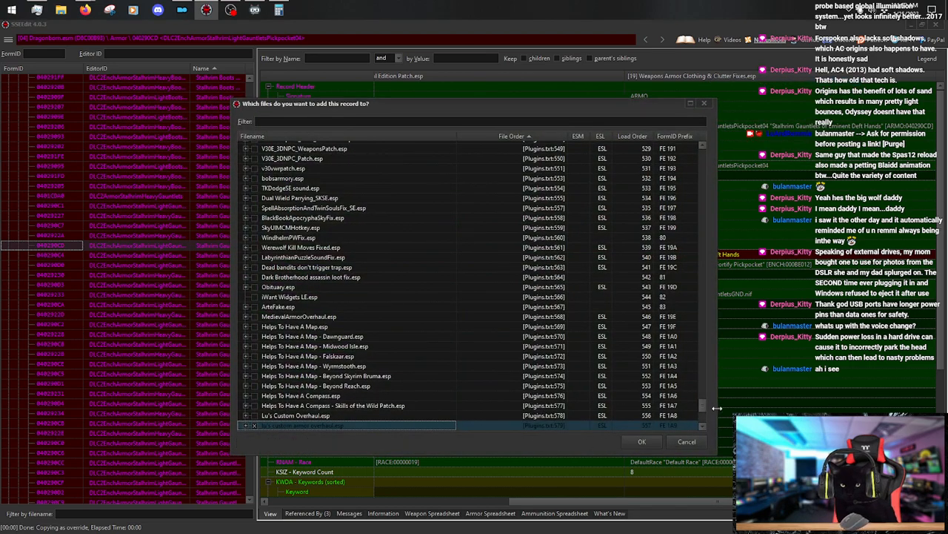
click(642, 442)
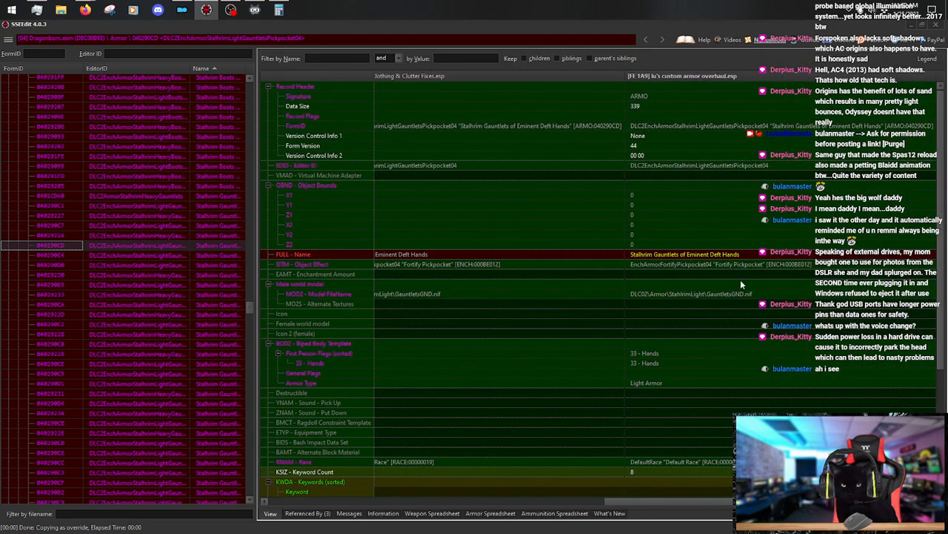
Change the full name in the Pickpocket04 gauntlets override to "Stalhrim Scale Bracers of Eminent Deft Hands".
right_click(718, 256)
click(737, 253)
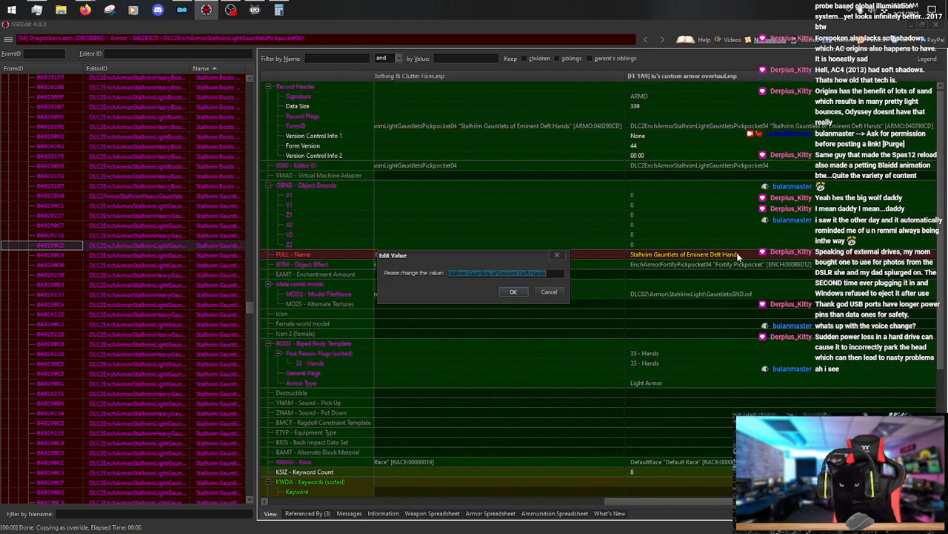
key(Home)
key(shift+Right)
key(shift+Right)
key(shift+Right)
key(shift+Right)
key(shift+Right)
key(shift+Right)
key(shift+Right)
key(shift+Right)
key(shift+Right)
key(shift+Right)
key(shift+Right)
key(shift+Right)
key(shift+Right)
key(shift+Right)
key(shift+Right)
key(shift+Right)
key(shift+Right)
key(shift+Right)
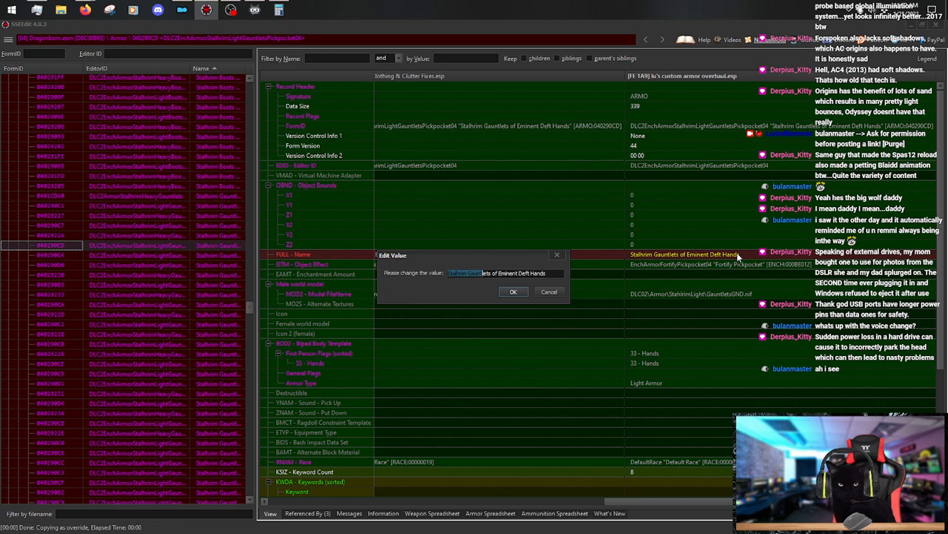
text(Stalhrim Scale Bracers)
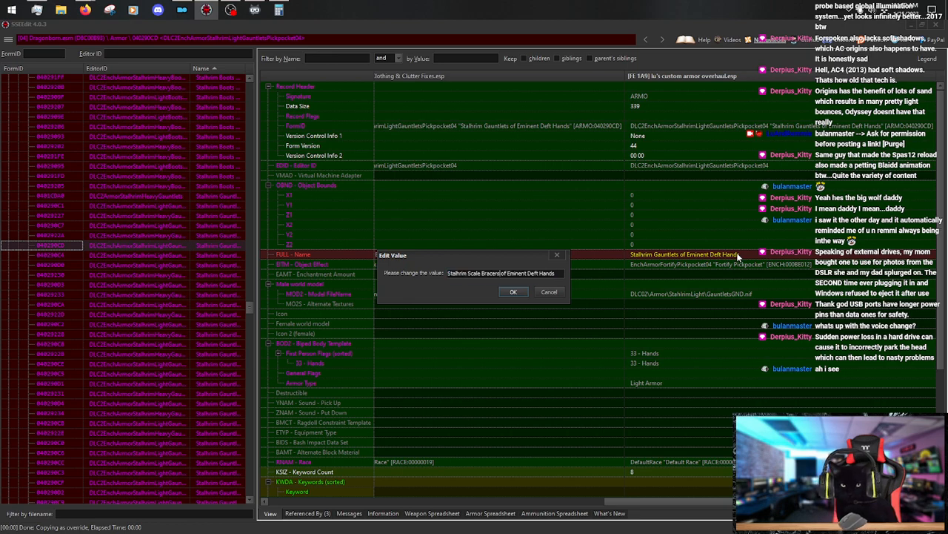
key(Return)
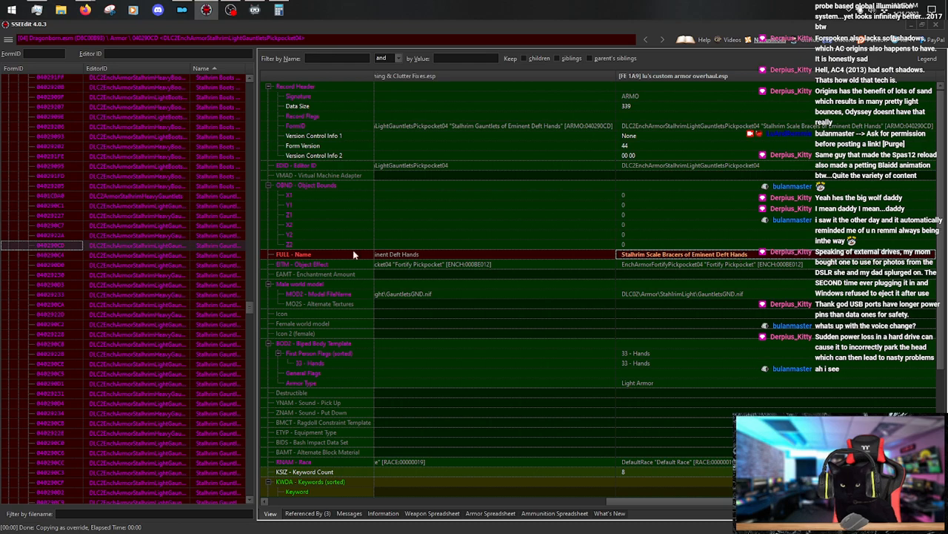
Copy the DLC2EnchArmorStalhrimLightGauntletsLockpicking04 record from Weapons Armor Clothing & Clutter Fixes.esp as an override into lu's custom armor overhaul.esp.
click(198, 255)
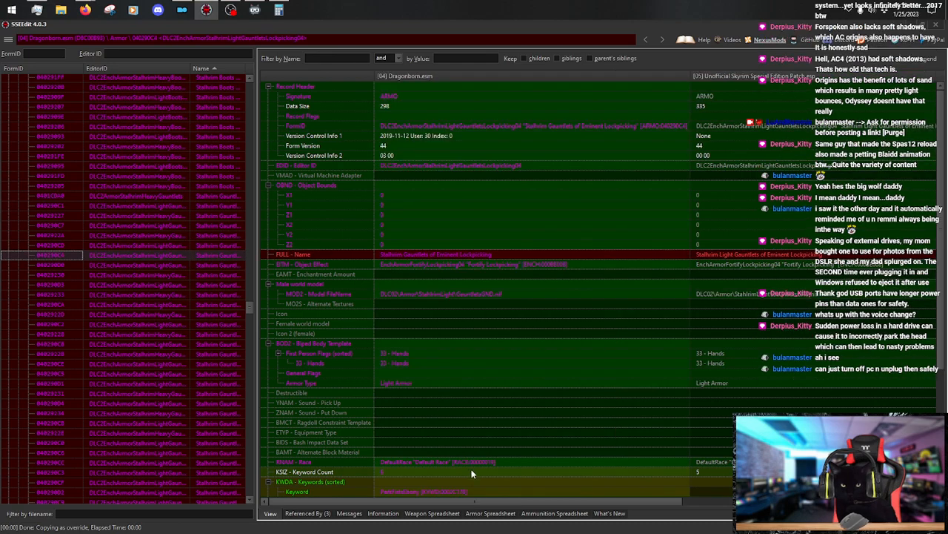
drag(472, 501, 718, 502)
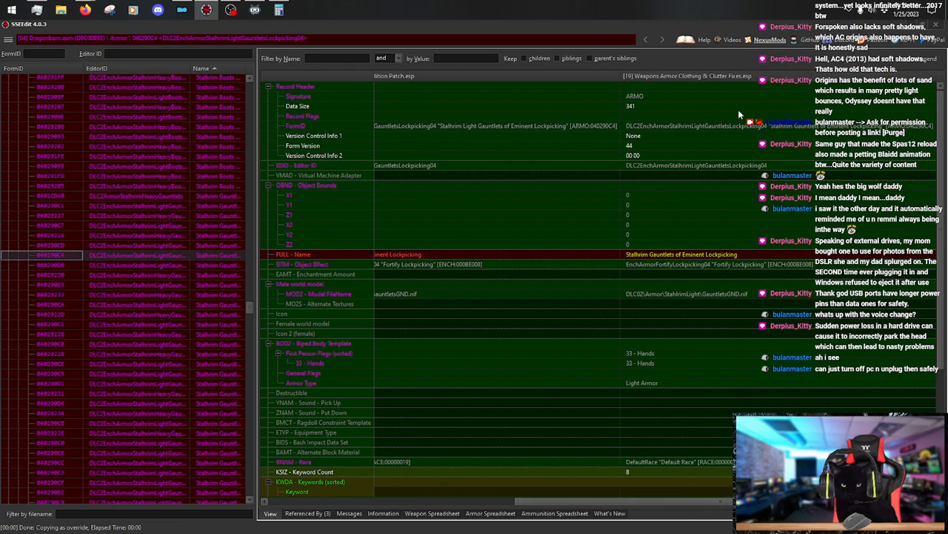
right_click(720, 79)
click(742, 83)
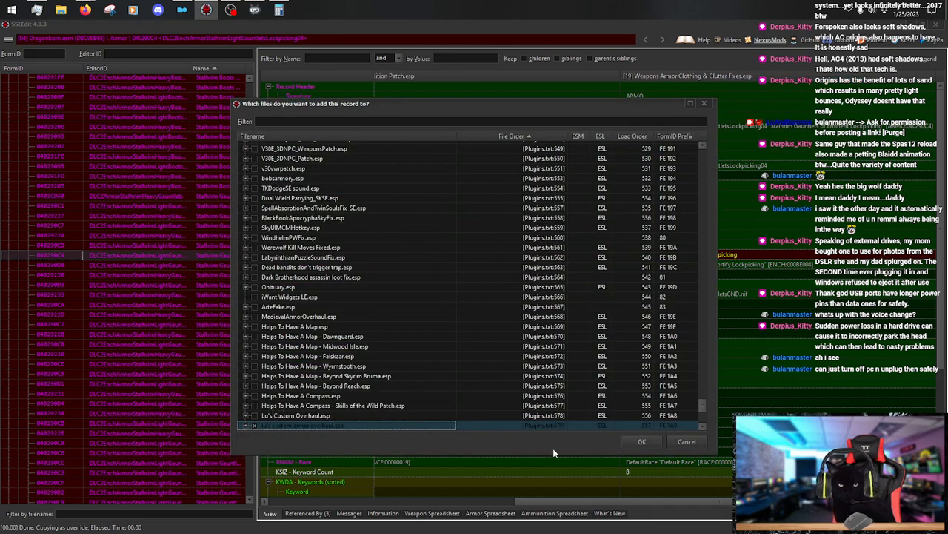
click(641, 441)
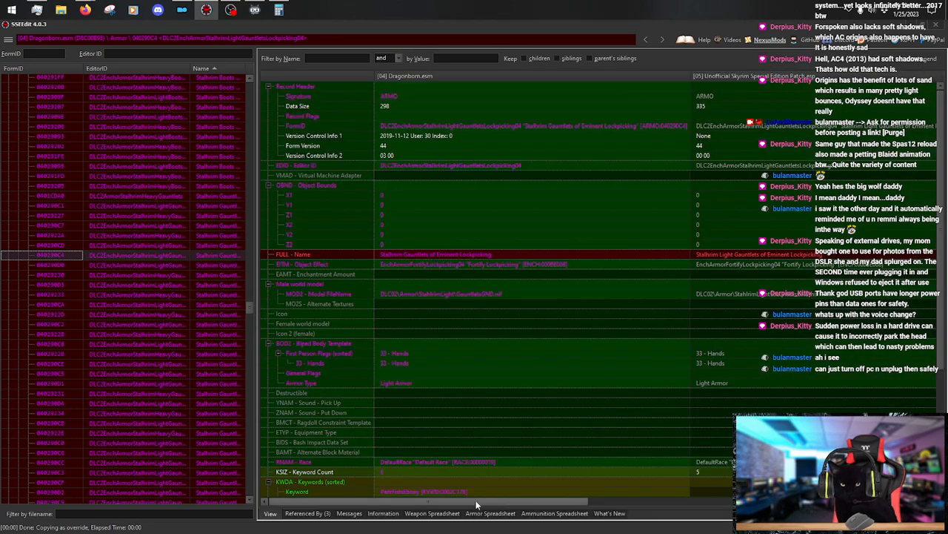
Change the full name in the Lockpicking04 gauntlets override to "Stalhrim Scale Bracers of Eminent Lockpicking".
double_click(693, 255)
key(Home)
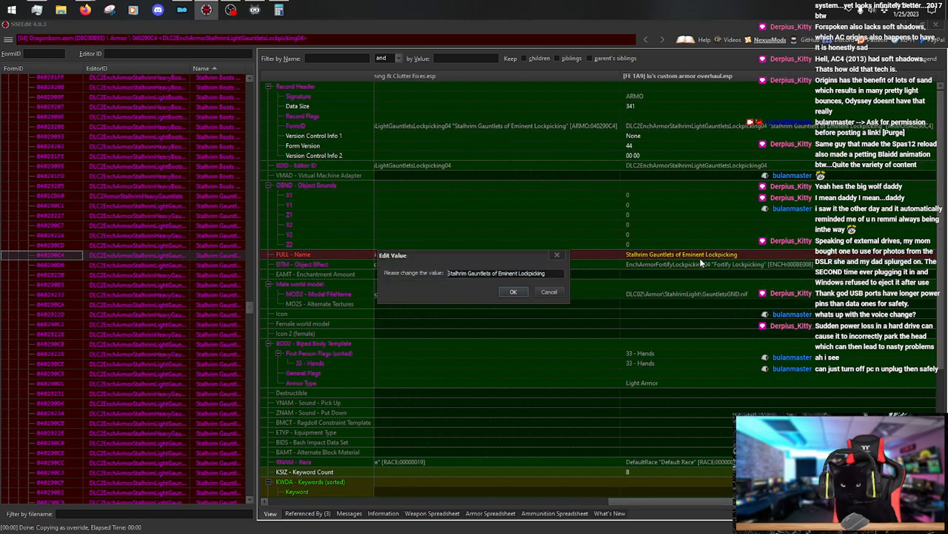
key(shift+Right)
key(shift+Right)
key(shift+Right)
key(shift+Right)
key(shift+Right)
key(shift+Right)
key(shift+Right)
key(shift+Right)
key(shift+Right)
key(shift+Right)
key(shift+Right)
key(shift+Right)
key(shift+Right)
key(shift+Right)
key(shift+Right)
key(shift+Right)
key(shift+Right)
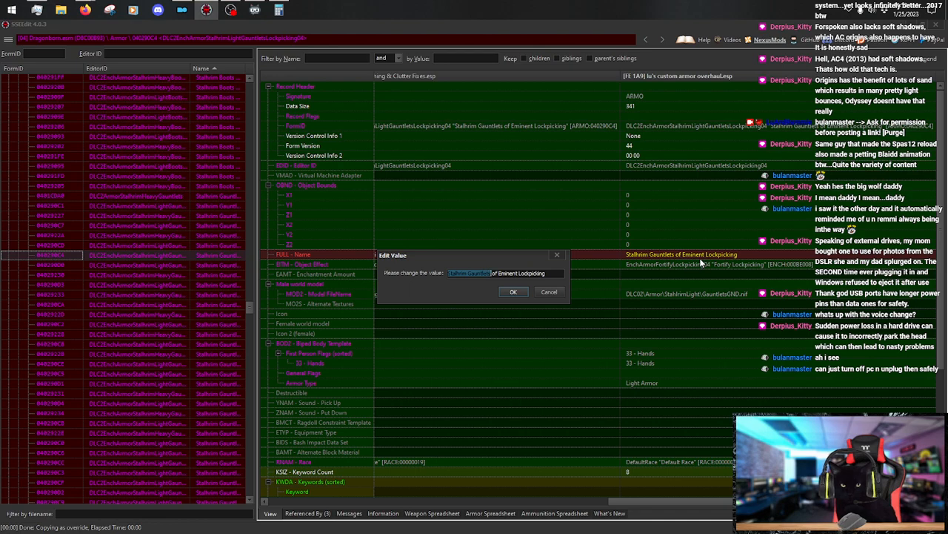
text(Stalhrim Scale Bracers)
key(Return)
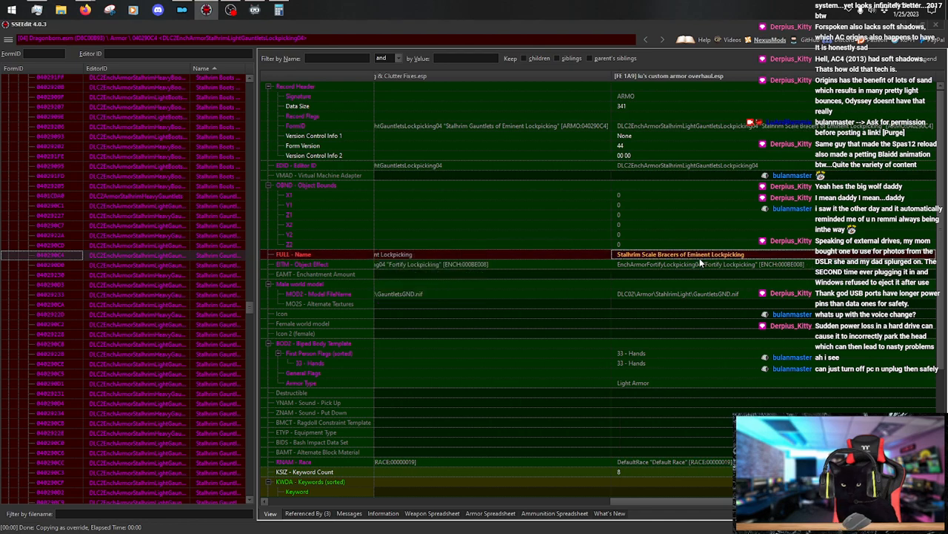
Copy the DLC2EnchArmorStalhrimLightGauntletsSmithing04 record from Weapons Armor Clothing & Clutter Fixes.esp as an override into lu's custom armor overhaul.esp.
click(165, 265)
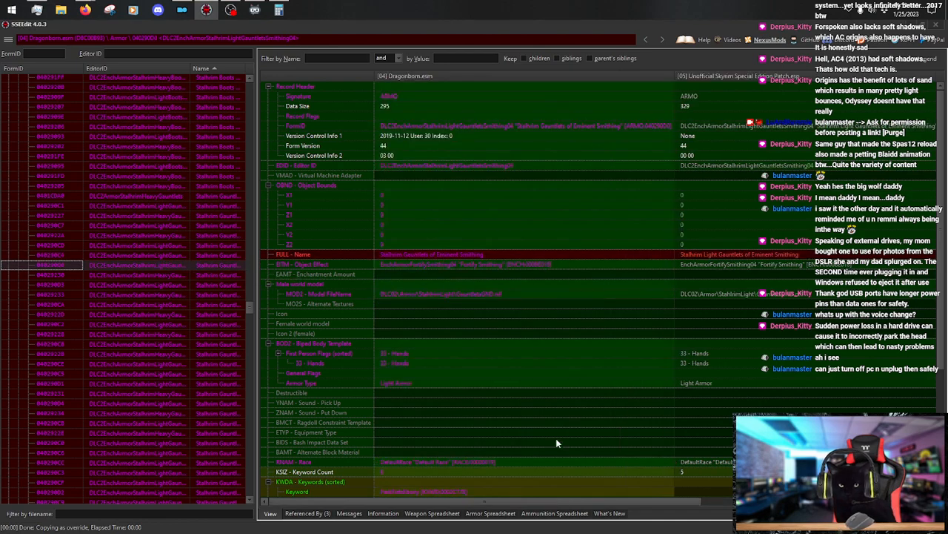
drag(538, 500, 715, 499)
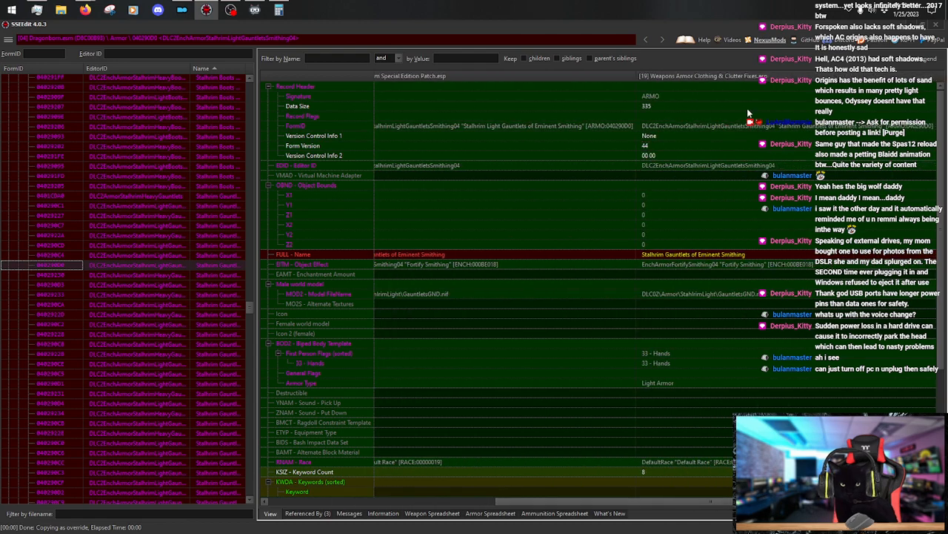
right_click(725, 81)
click(733, 94)
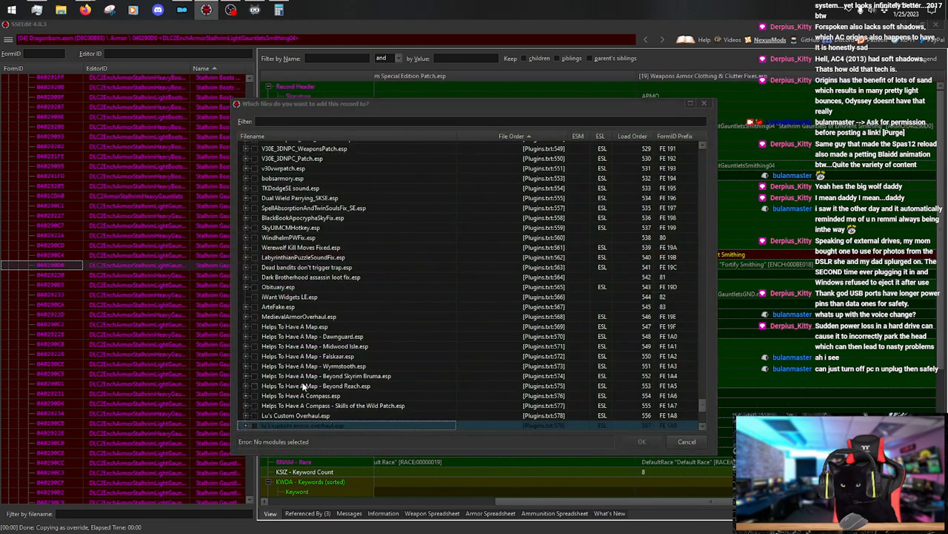
click(254, 426)
click(642, 441)
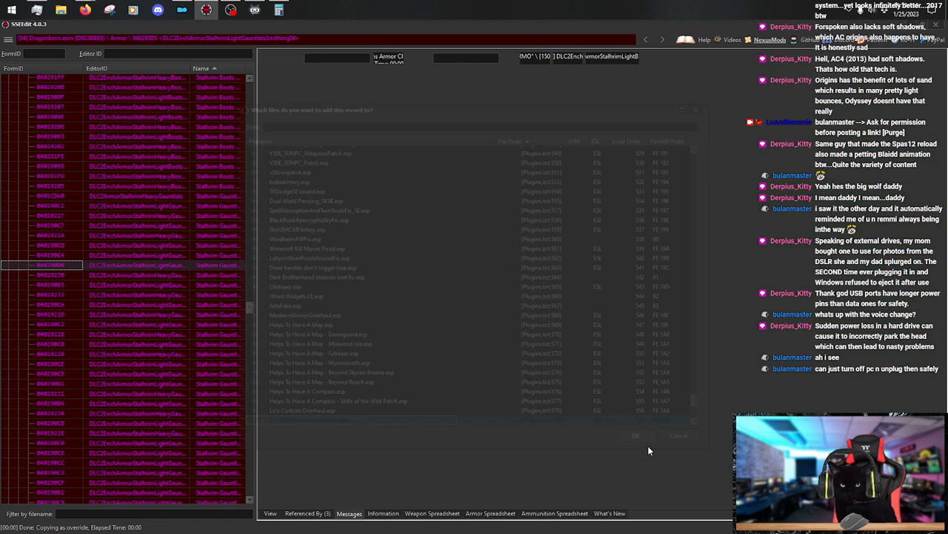
Change the full name in the Smithing04 gauntlets override to "Stalhrim Scale Bracers of Eminent Smithing".
drag(493, 501, 823, 498)
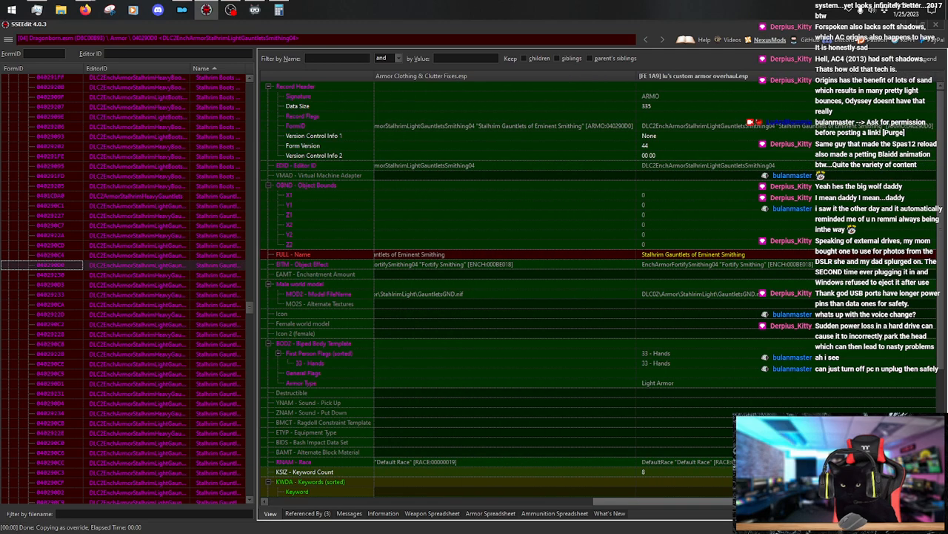
right_click(694, 255)
click(710, 260)
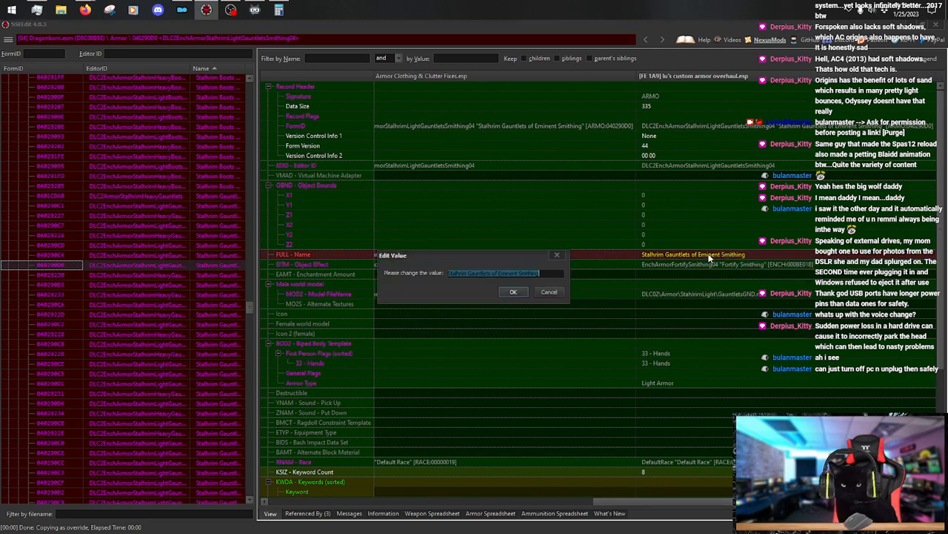
key(Home)
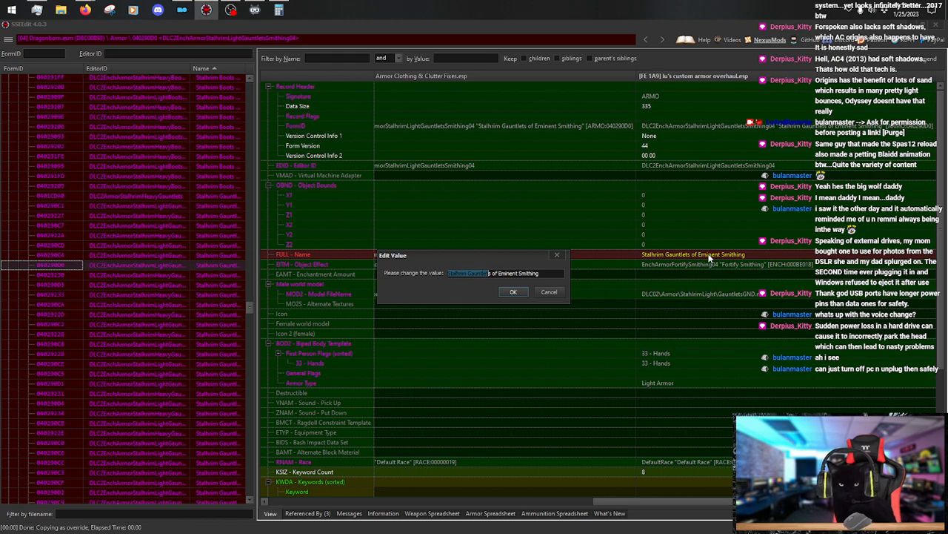
text(Stalhrim Scale Bracers)
key(Return)
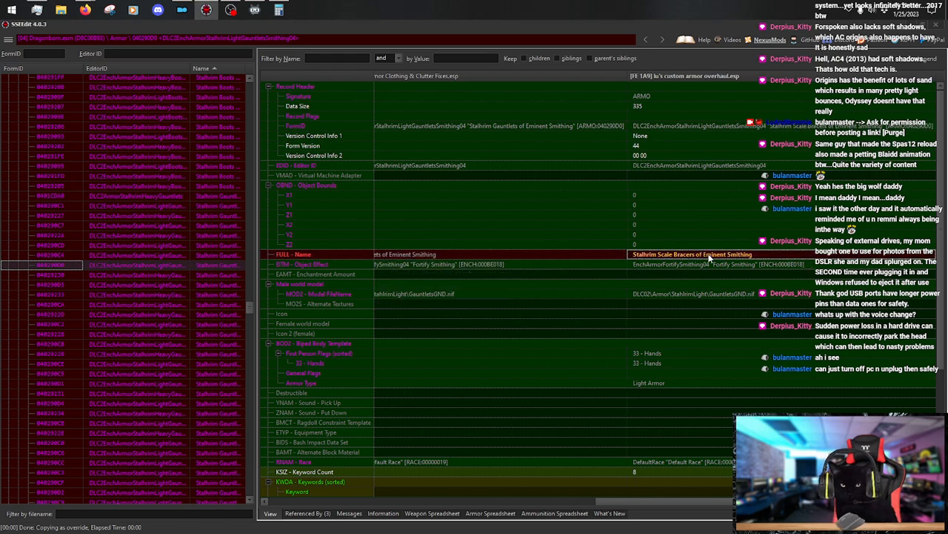
Copy the DLC2EnchArmorStalhrimLightGauntletsTwoHanded04 record from Weapons Armor Clothing & Clutter Fixes.esp as an override into lu's custom armor overhaul.esp.
click(186, 285)
drag(483, 502, 741, 504)
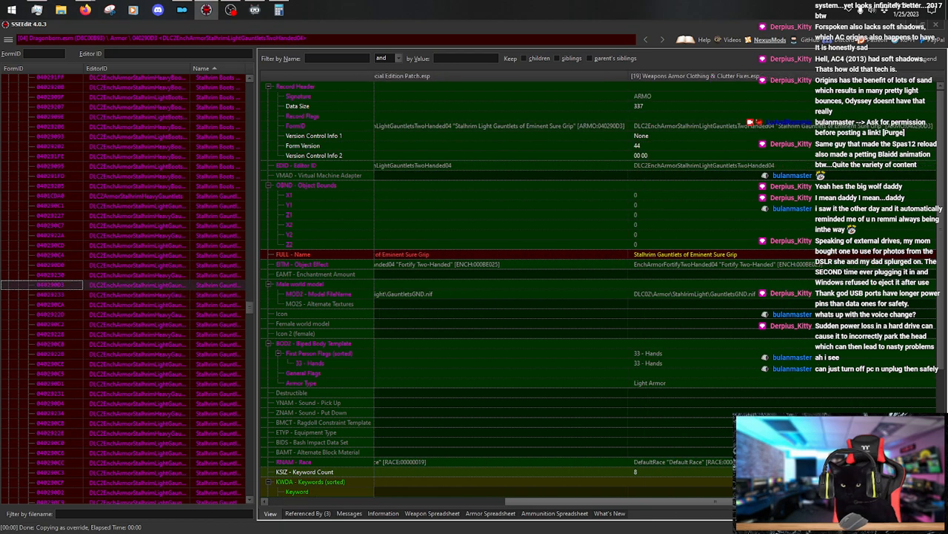
right_click(715, 76)
click(744, 85)
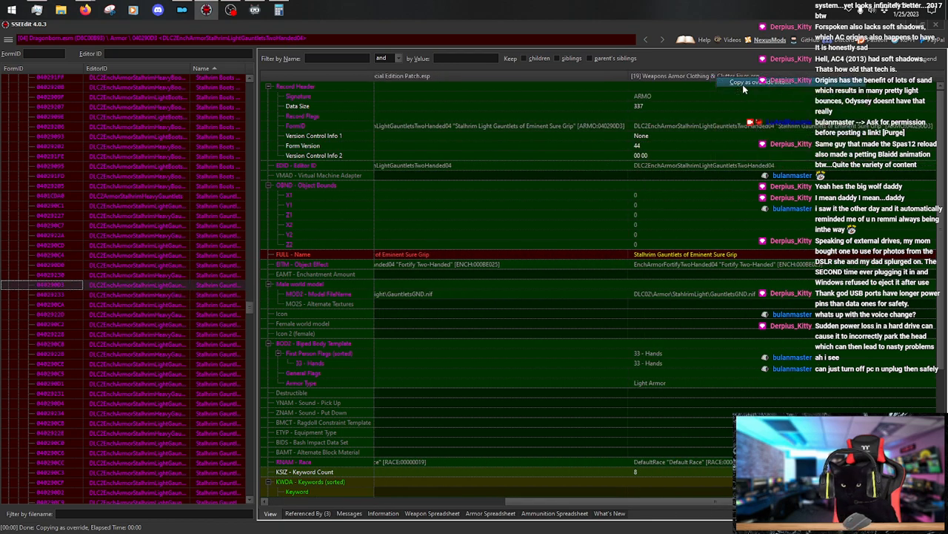
click(252, 427)
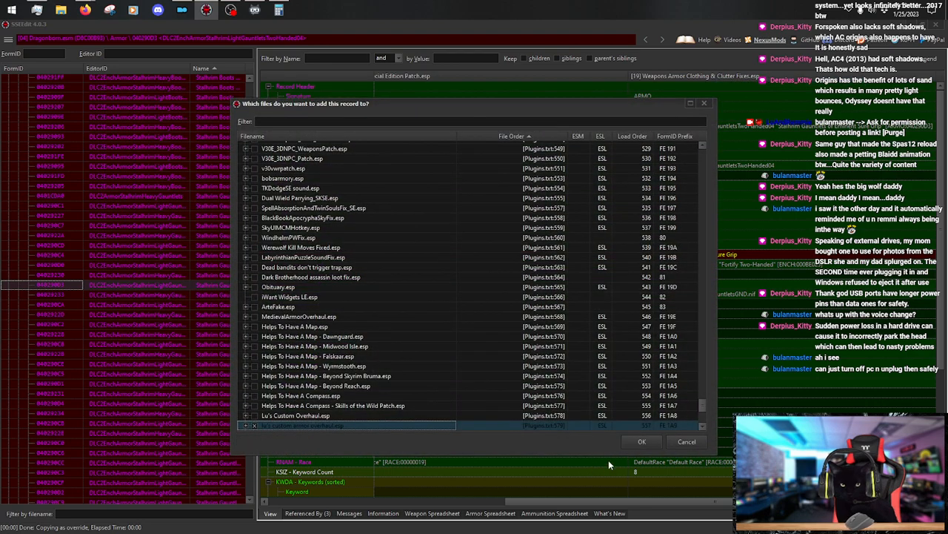
click(651, 442)
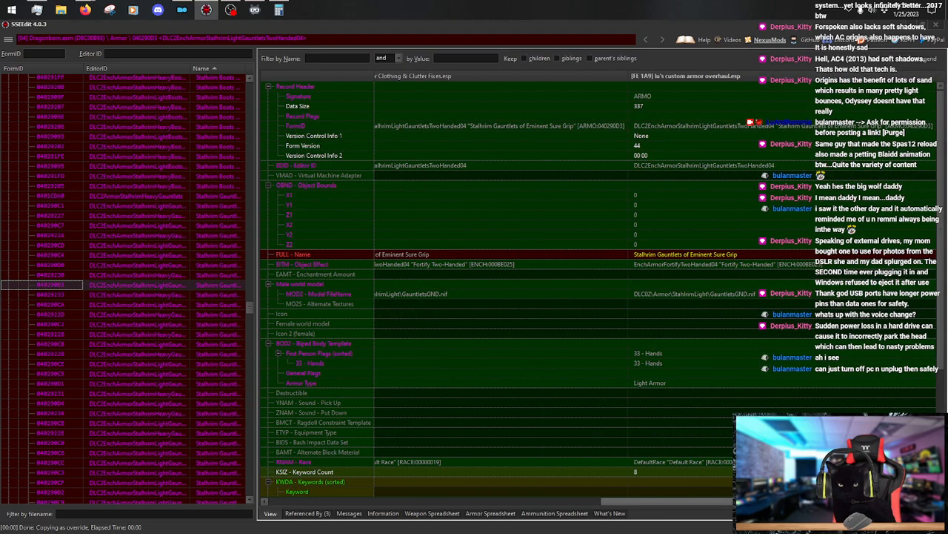
Change the full name in the TwoHanded04 gauntlets override to "Stalhrim Scale Bracers of Eminent Sure Grip".
right_click(709, 259)
click(730, 264)
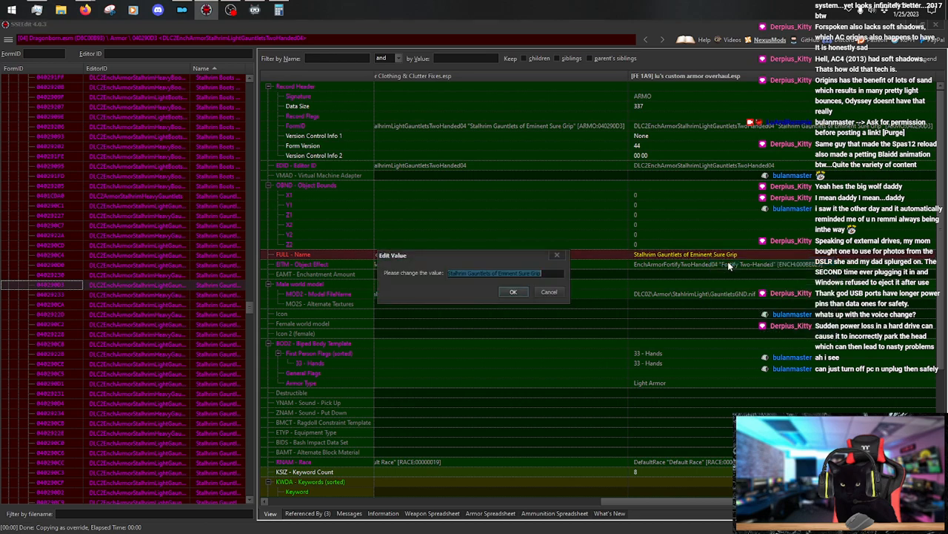
key(Delete)
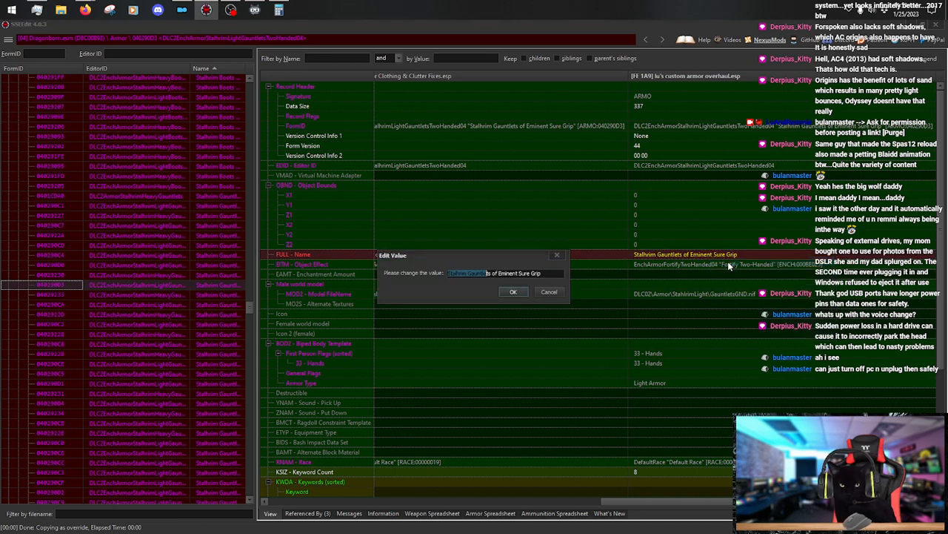
key(shift+Right)
key(shift+Right)
text(Stalhrim Scale Bracers)
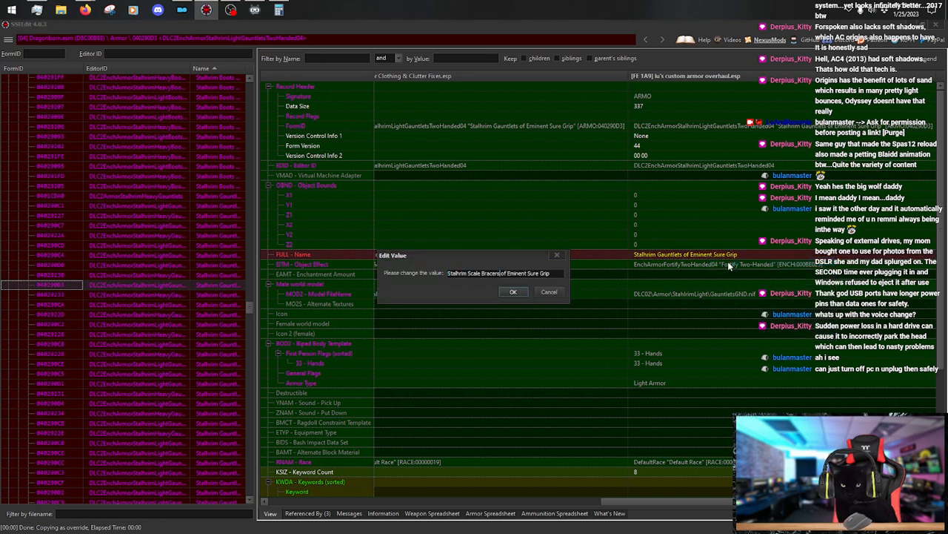
key(Return)
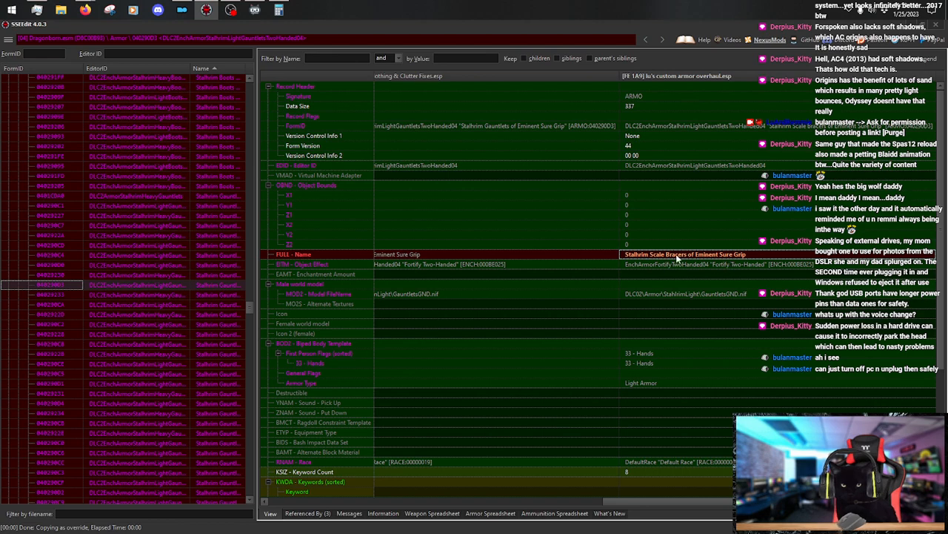
Copy the DLC2EnchArmorStalhrimLightGauntletsOneHanded04 record from Weapons Armor Clothing & Clutter Fixes.esp as an override into lu's custom armor overhaul.esp.
click(211, 307)
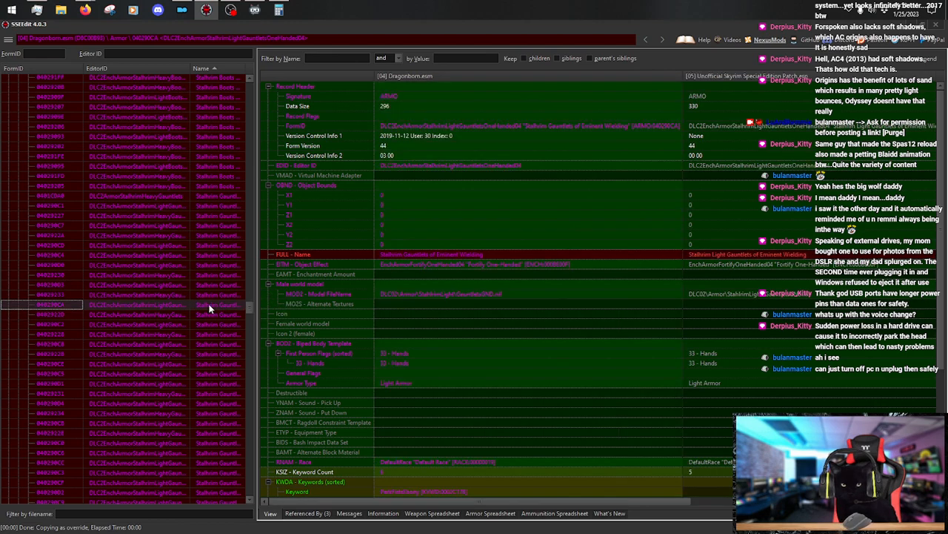
drag(474, 502, 743, 494)
right_click(738, 86)
click(750, 92)
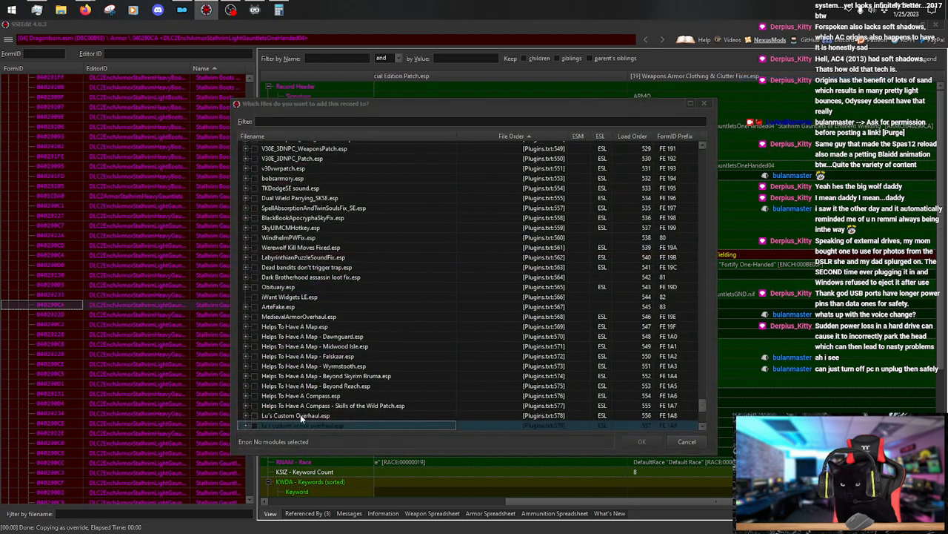
click(253, 426)
click(646, 442)
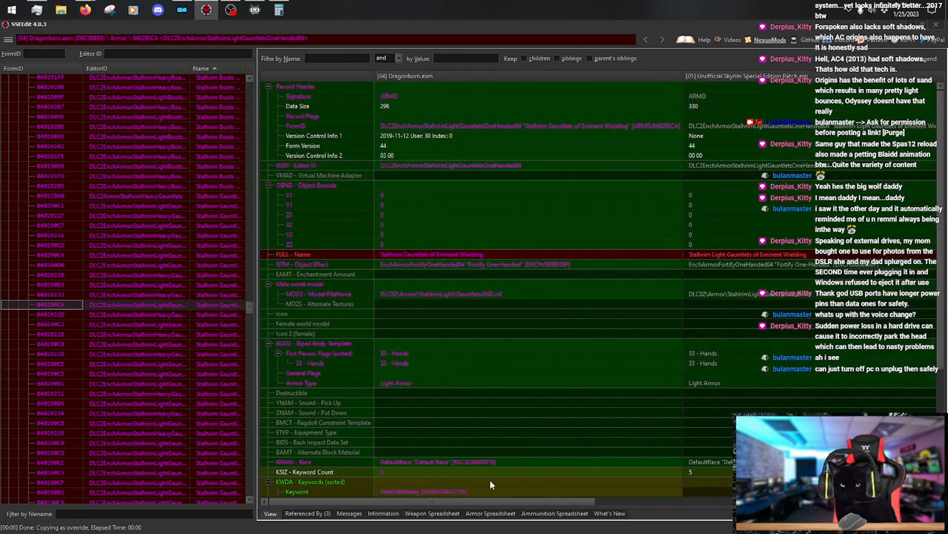
Change the full name in the OneHanded04 gauntlets override to "Stalhrim Scale Bracers of Eminent Wielding".
drag(445, 503, 747, 500)
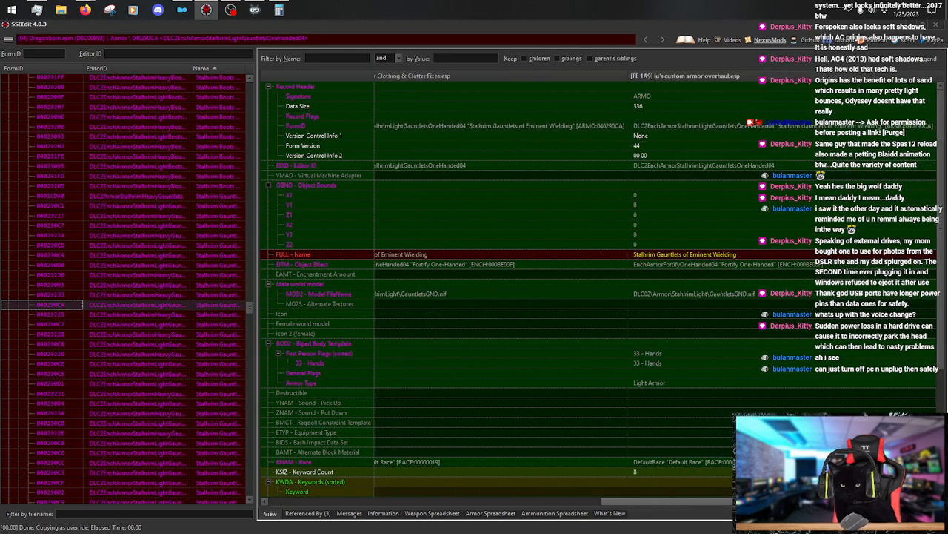
right_click(701, 254)
click(717, 269)
key(Left)
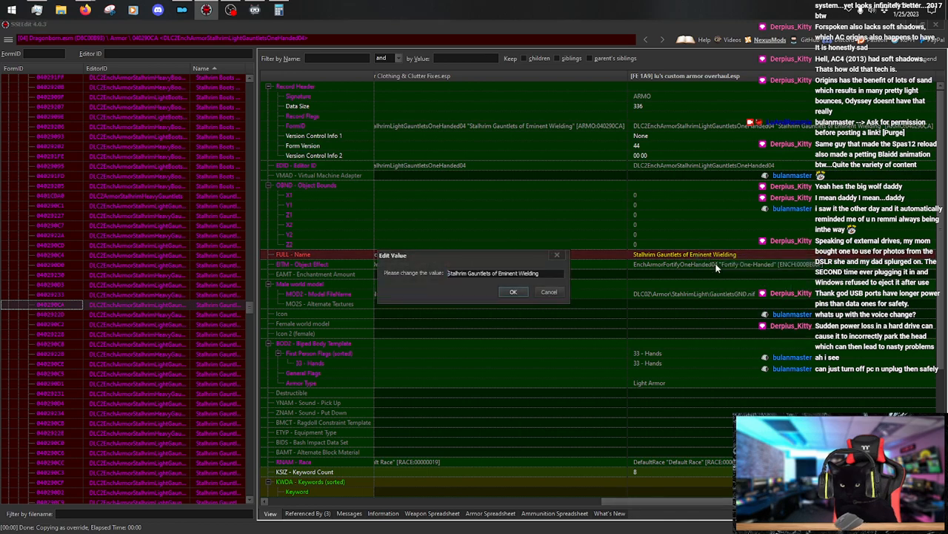
key(shift+Right)
key(shift+Right)
key(shift+Right)
key(shift+Right)
key(shift+Right)
key(shift+Right)
key(shift+Right)
key(shift+Right)
key(shift+Right)
key(shift+Right)
key(shift+Right)
key(shift+Right)
key(shift+Right)
key(shift+Right)
key(shift+Right)
key(shift+Right)
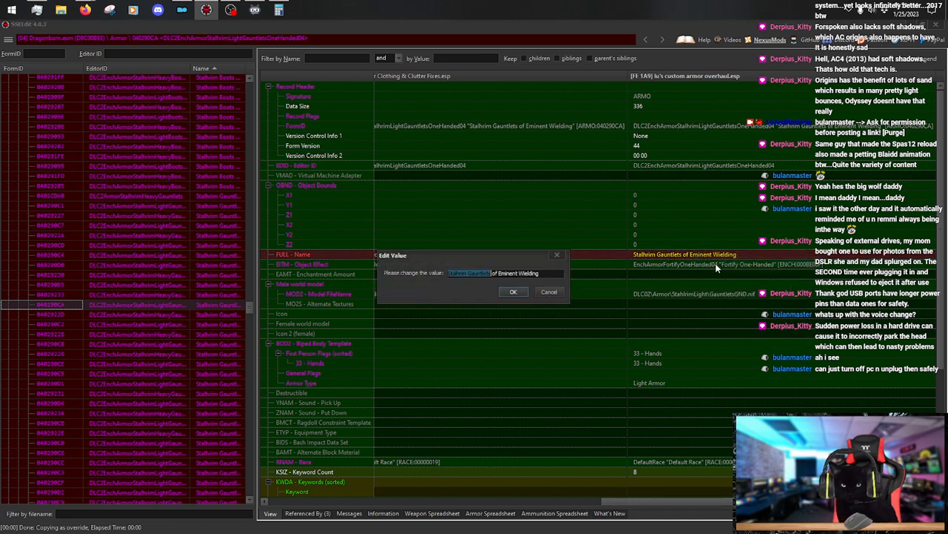
text(Stalhrim Scale Bracers)
key(Return)
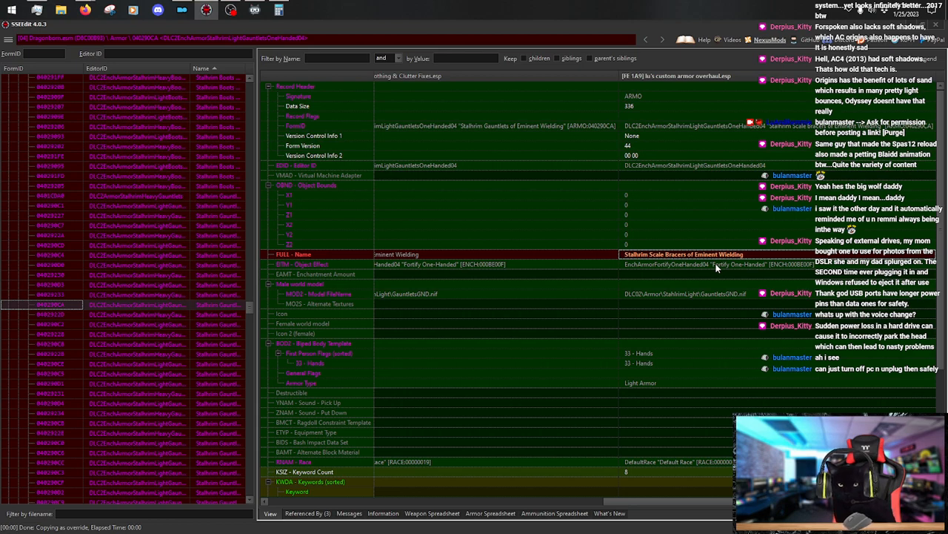
Copy the DLC2EnchArmorStalhrimLightGauntletsAlchemy05 record from Weapons Armor Clothing & Clutter Fixes.esp as an override into lu's custom armor overhaul.esp.
click(217, 325)
drag(579, 502, 611, 502)
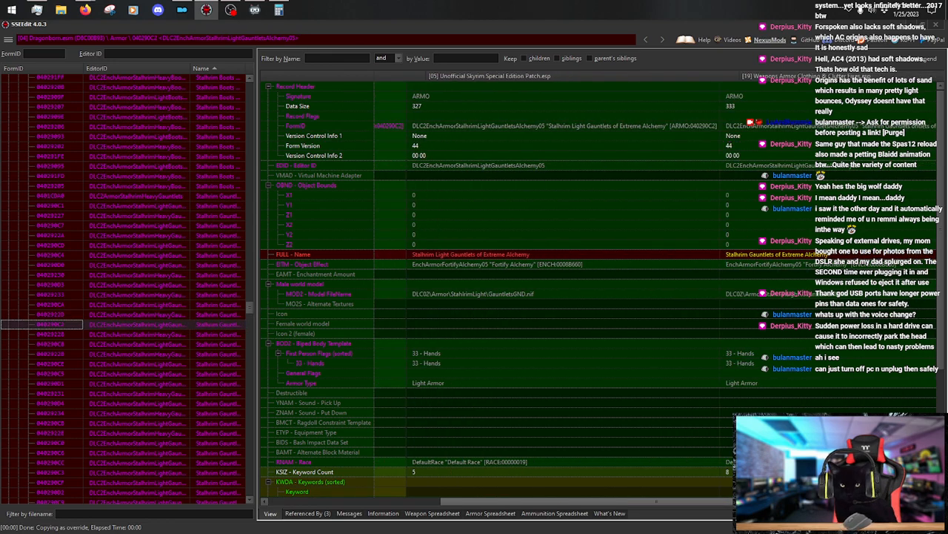
right_click(723, 76)
click(763, 82)
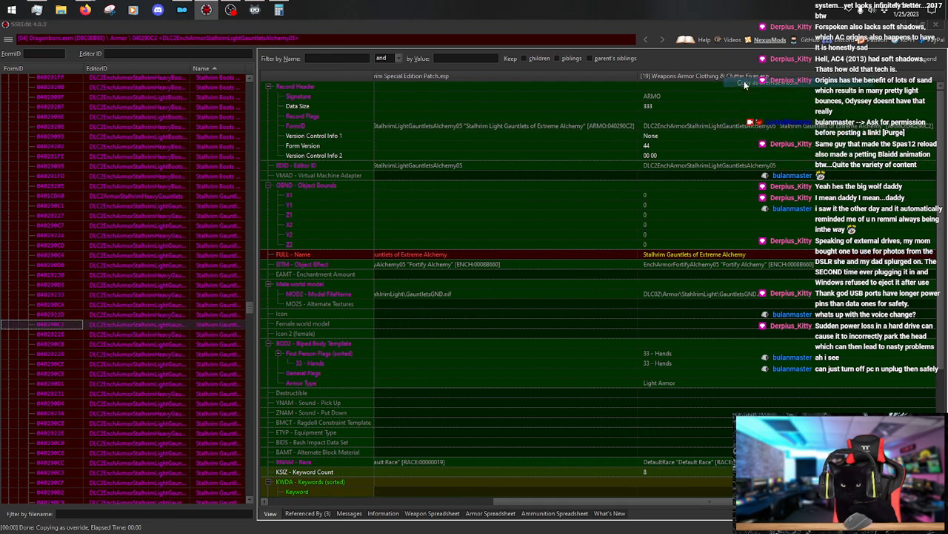
click(255, 426)
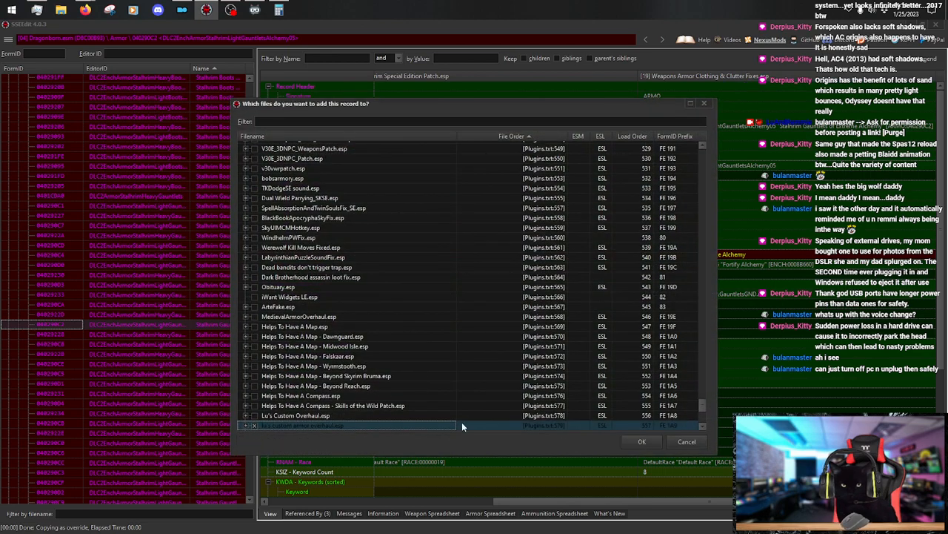
click(634, 442)
Change the full name in the Alchemy05 gauntlets override to "Stalhrim Scale Bracers of Extreme Alchemy".
drag(583, 502, 741, 501)
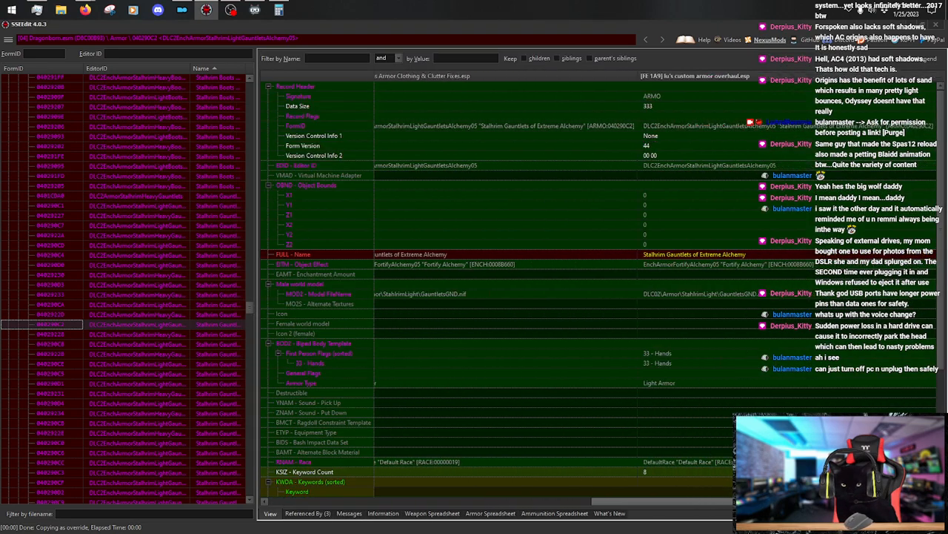
right_click(726, 258)
click(741, 260)
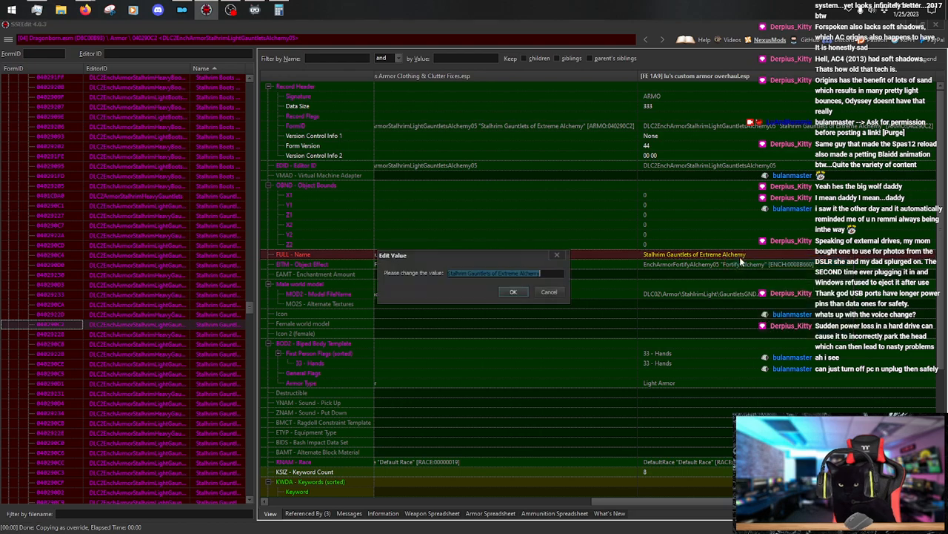
key(Home)
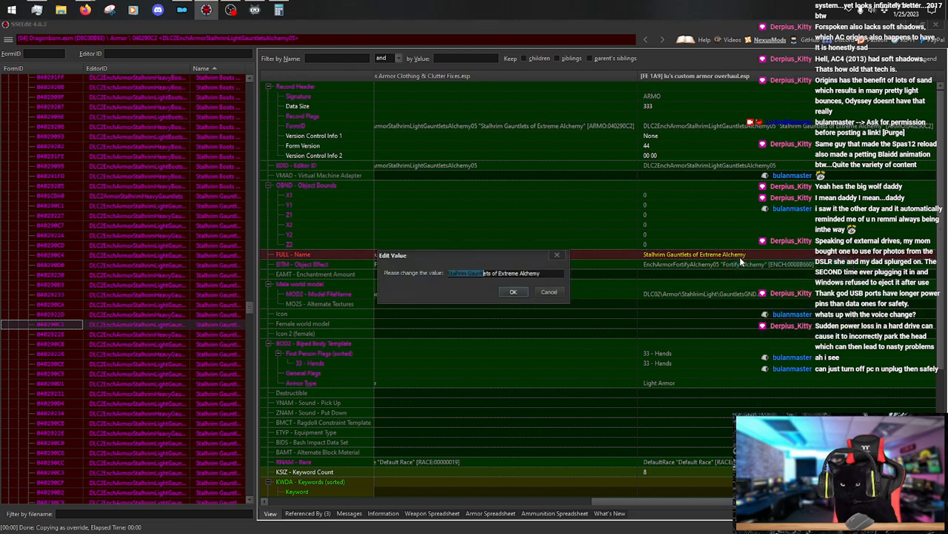
text(Stalhrim Scale Bracers)
key(Return)
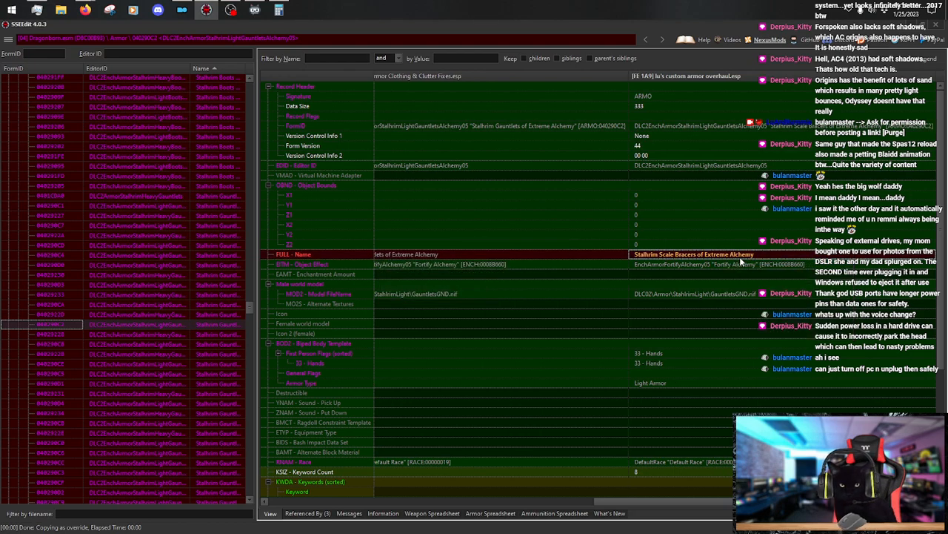
Copy the DLC2EnchArmorStalhrimLightGauntletsMarksman05 record from Weapons Armor Clothing & Clutter Fixes.esp as an override into lu's custom armor overhaul.esp.
click(177, 346)
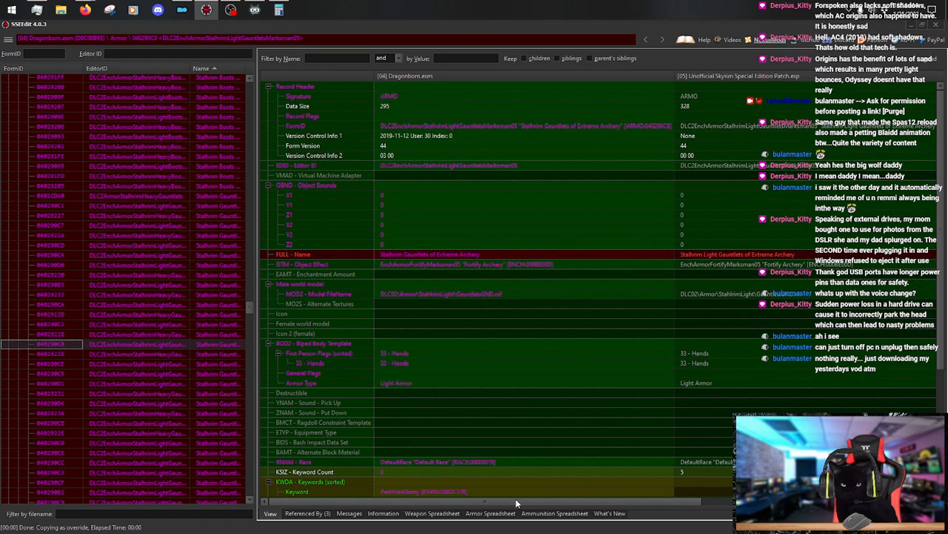
drag(578, 507, 732, 507)
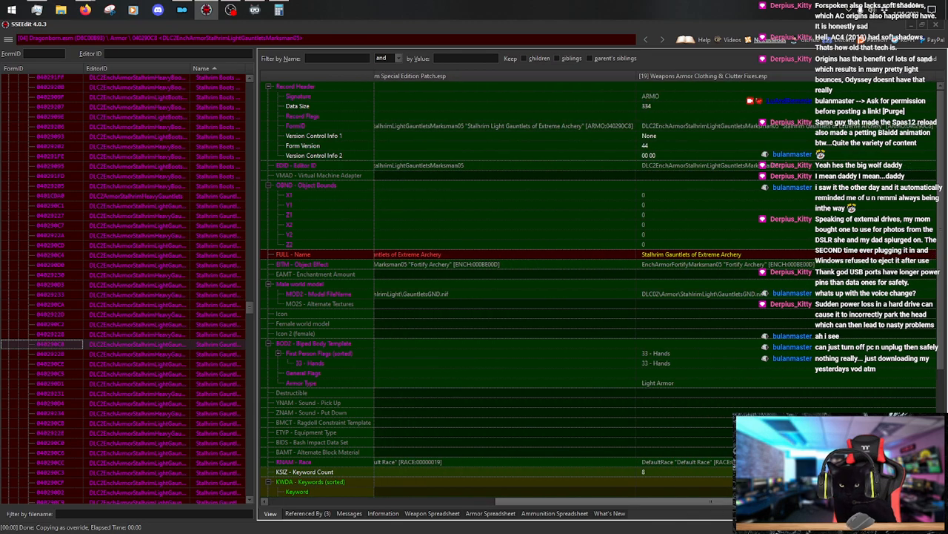
right_click(733, 95)
click(786, 148)
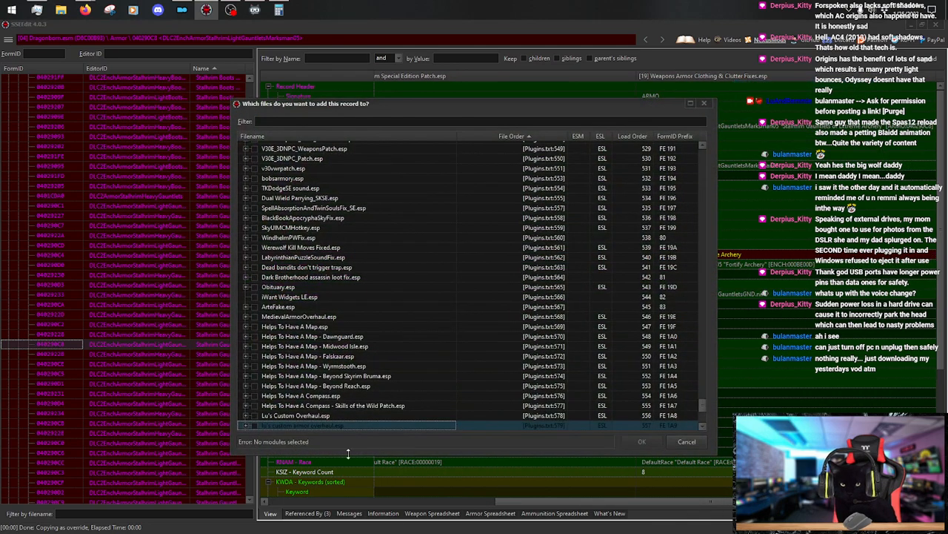
click(256, 427)
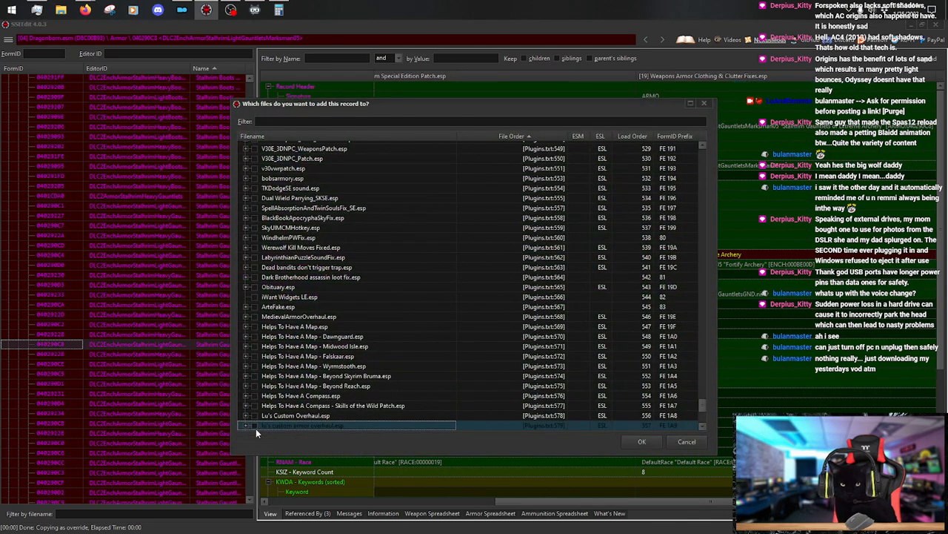
click(641, 442)
Change the full name in the Marksman05 gauntlets override to "Stalhrim Scale Bracers of Extreme Archery".
drag(630, 501, 715, 500)
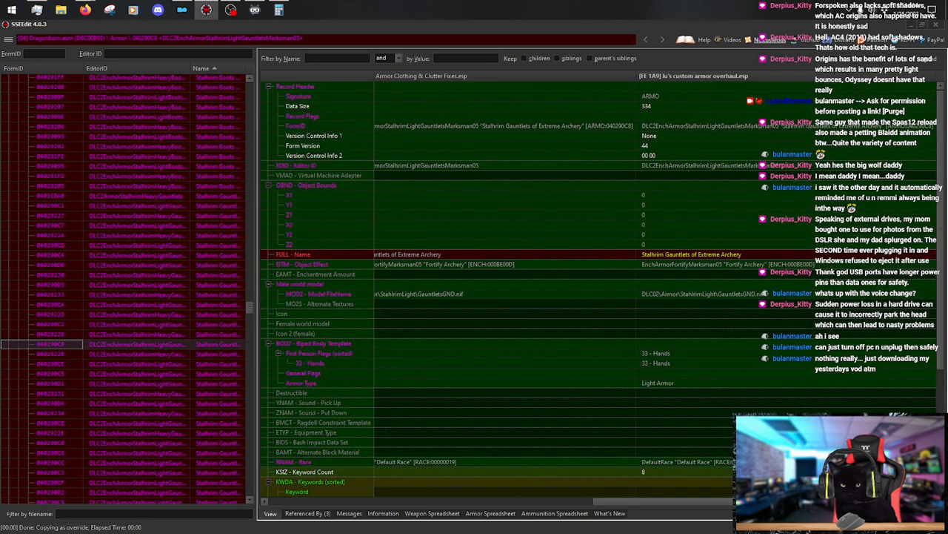
double_click(715, 256)
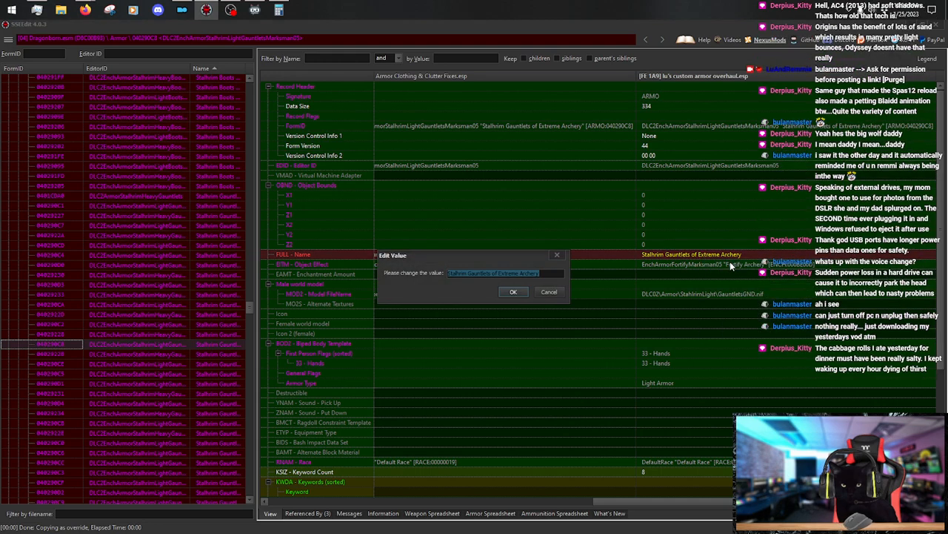
key(Home)
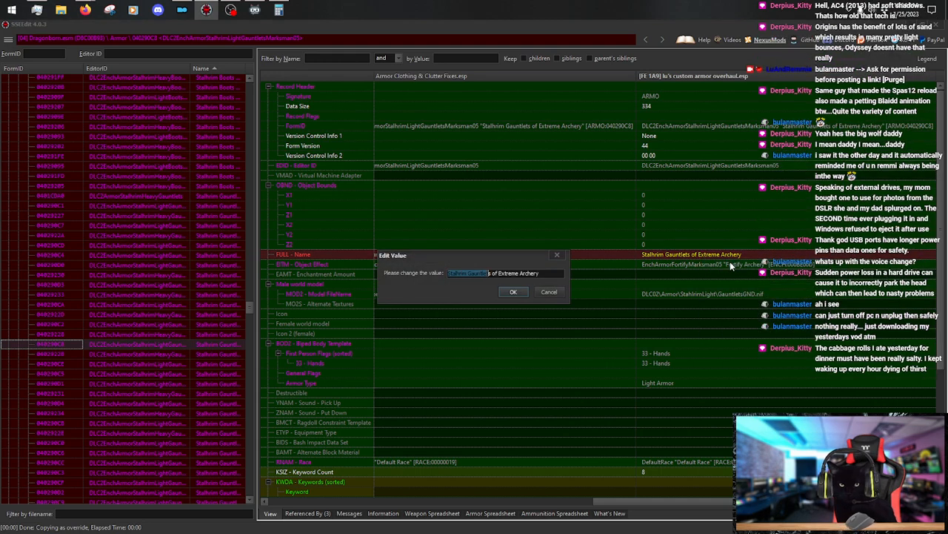
text(Scale Bracers)
key(Return)
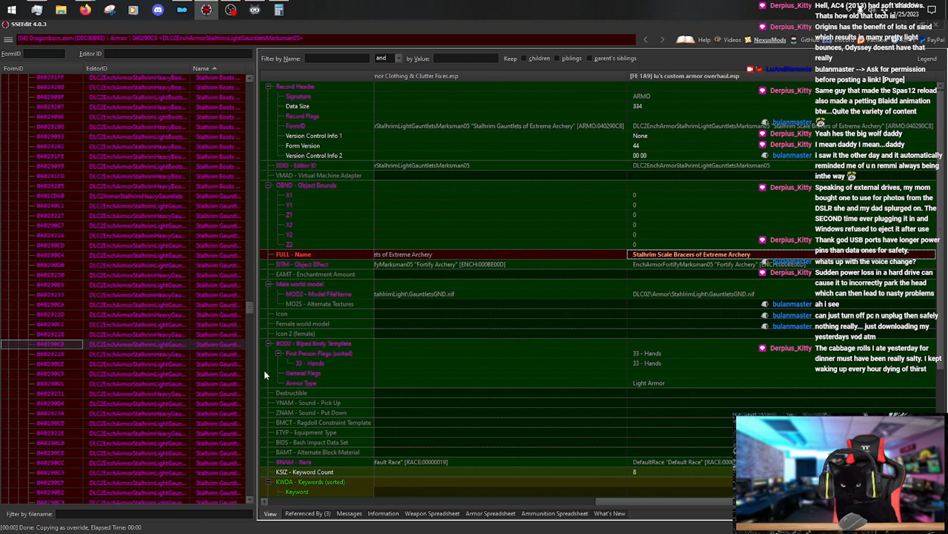
Copy the DLC2EnchArmorStalhrimLightGauntletsPickpocket05 record from Weapons Armor Clothing & Clutter Fixes.esp as an override into lu's custom armor overhaul.esp.
click(178, 365)
drag(453, 500, 667, 500)
right_click(721, 86)
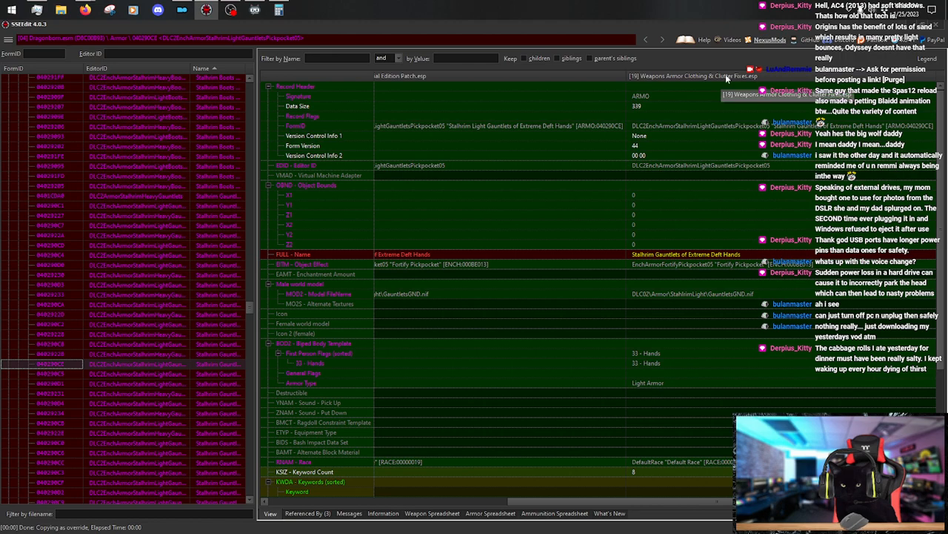
click(756, 99)
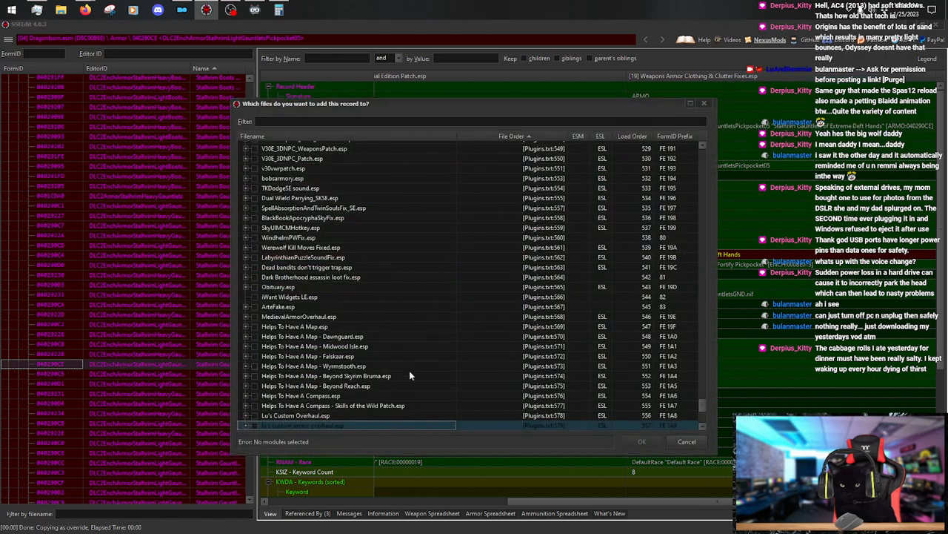
click(255, 426)
click(641, 440)
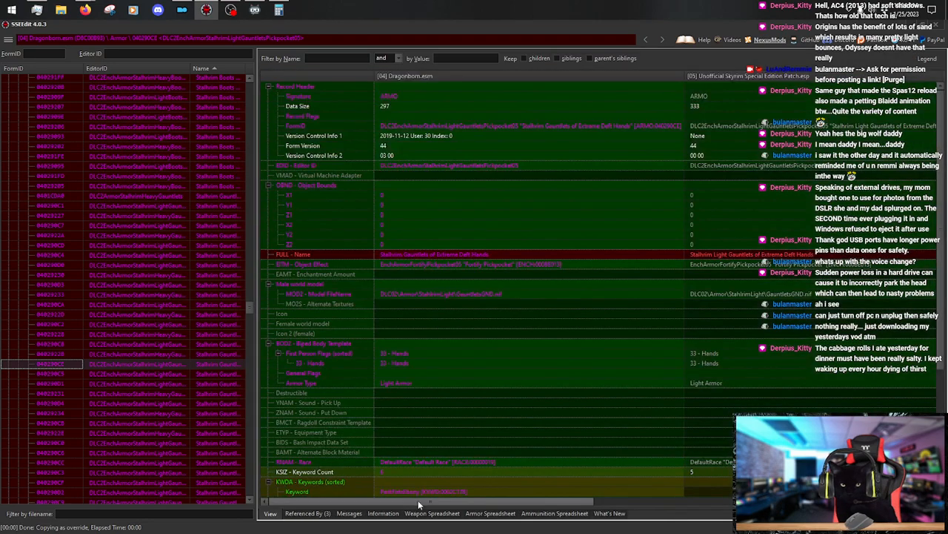
Change the full name in the Pickpocket05 gauntlets override to "Stalhrim Scale Bracers of Extreme Deft Hands".
click(727, 256)
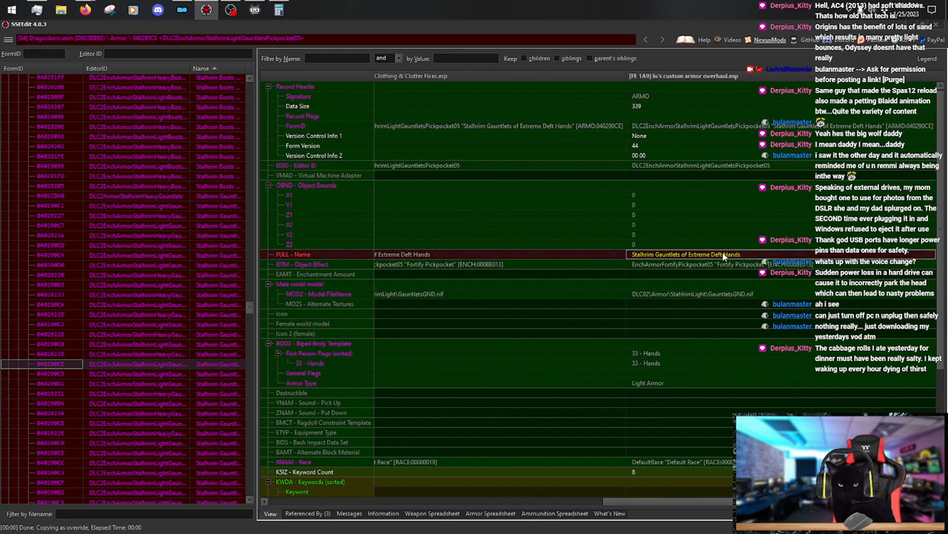
double_click(729, 255)
key(Home)
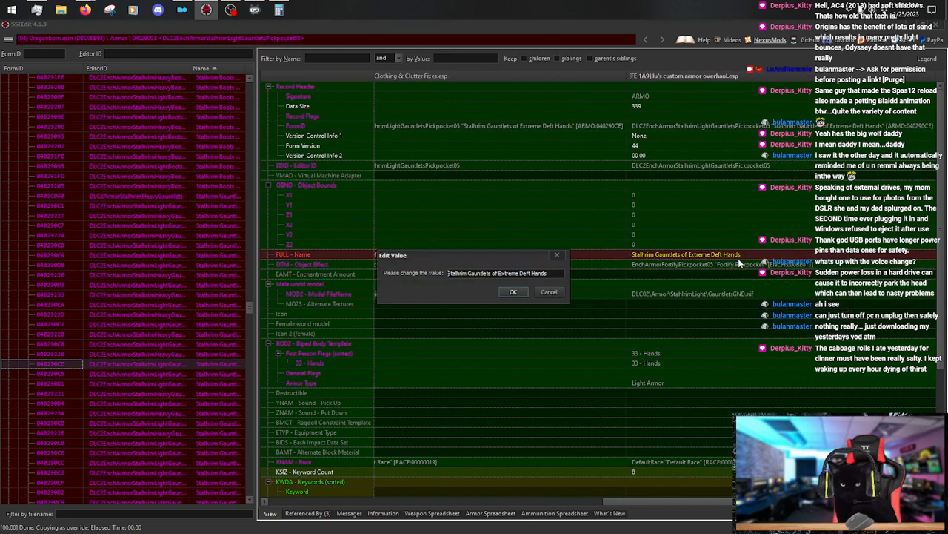
key(shift+Left)
key(shift+Left)
key(shift+Left)
key(shift+Left)
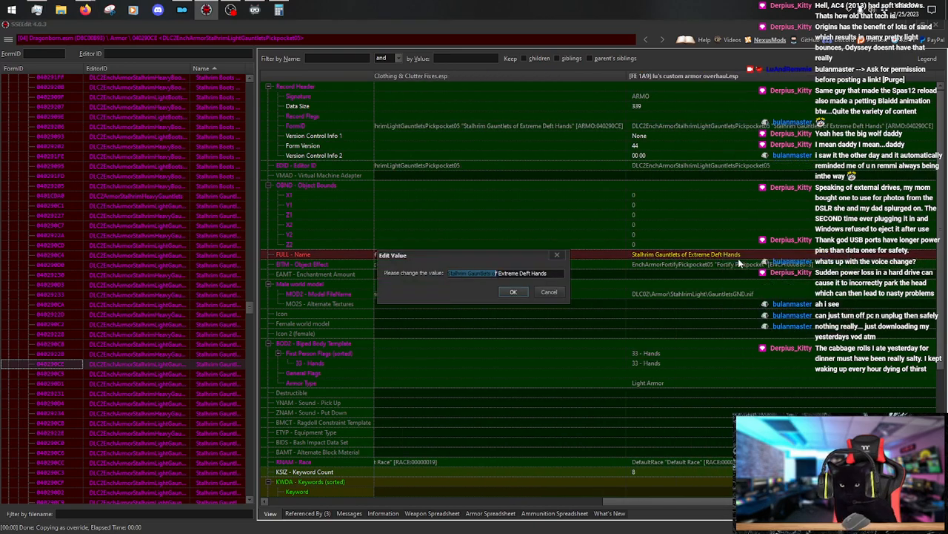
text(Stalhrim Scale Bracers)
key(Return)
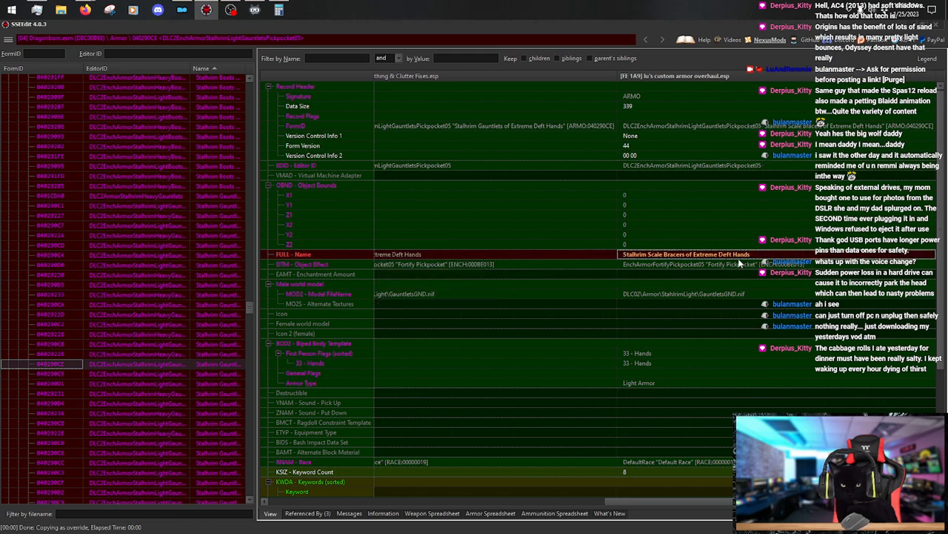
Check the full name of the Marksman05 gauntlets override in lu's custom armor overhaul.esp.
click(224, 344)
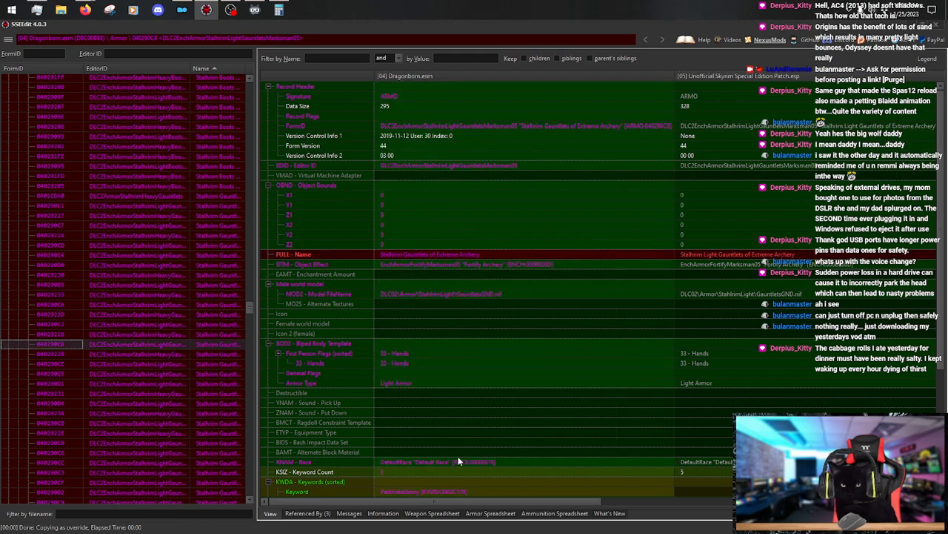
drag(491, 504, 786, 504)
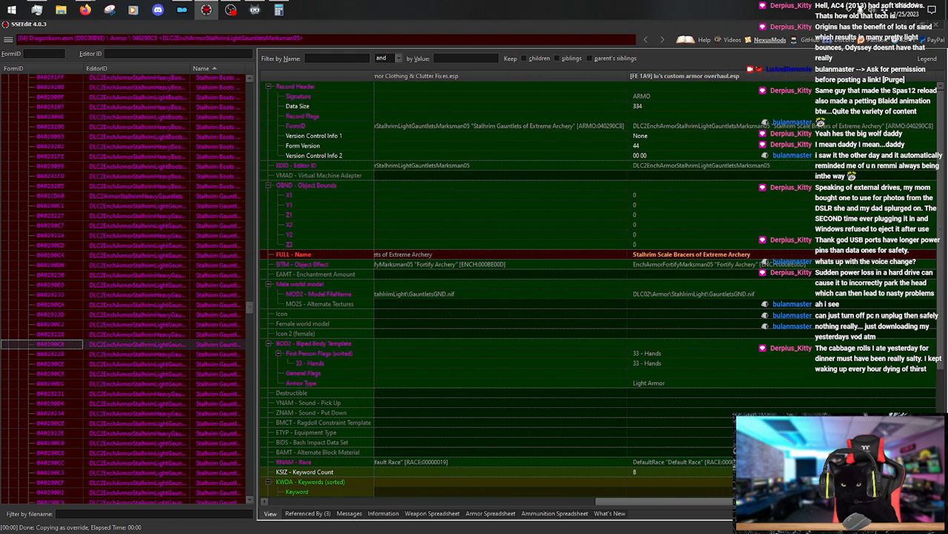
Copy the DLC2EnchArmorStalhrimLightGauntletsLockpicking05 record from Weapons Armor Clothing & Clutter Fixes.esp as an override into lu's custom armor overhaul.esp.
click(177, 373)
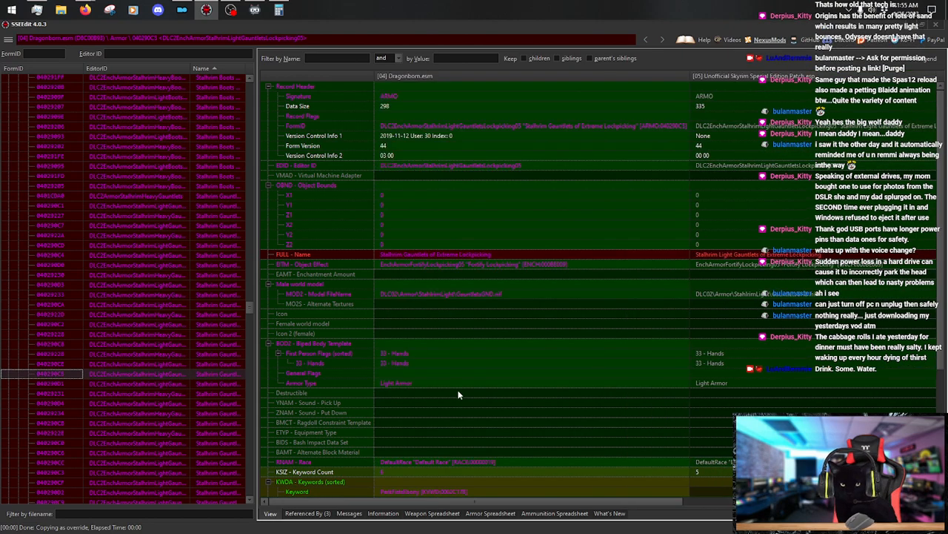
drag(477, 500, 724, 502)
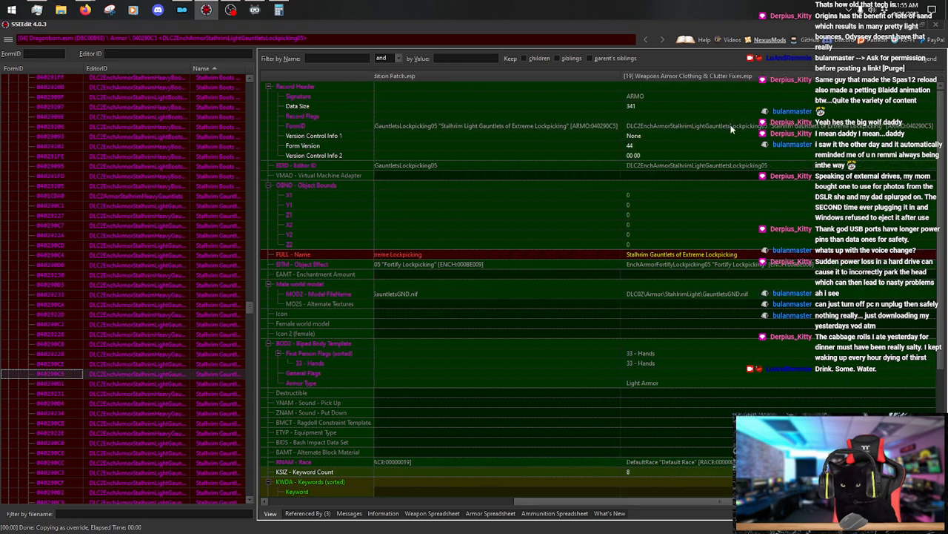
right_click(726, 79)
click(744, 85)
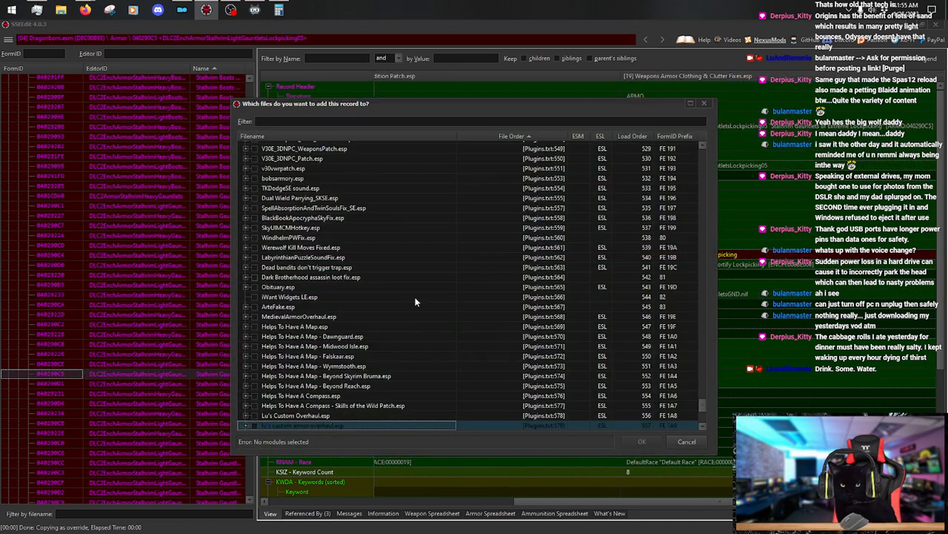
click(254, 425)
click(642, 441)
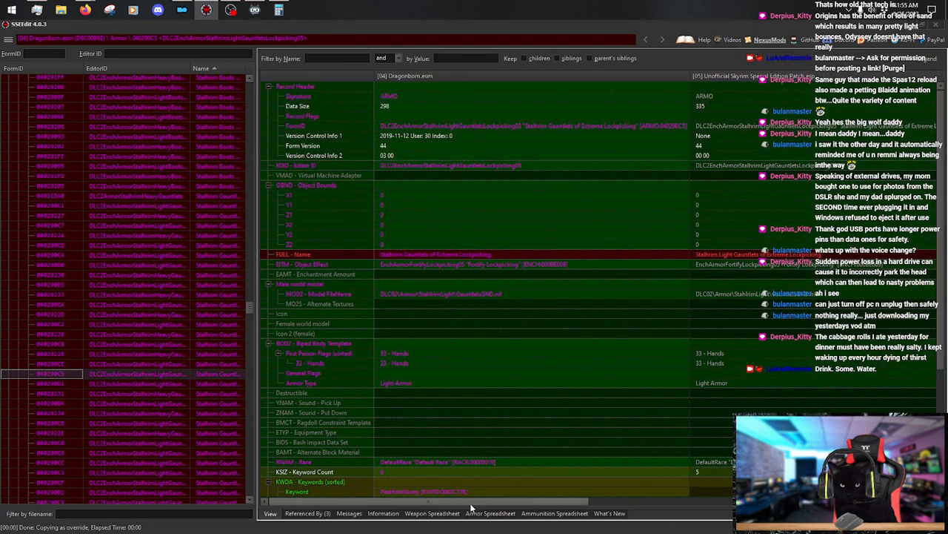
Change the full name in the Lockpicking05 gauntlets override to "Stalhrim Scale Bracers of Extreme Lockpicking".
drag(471, 503, 764, 502)
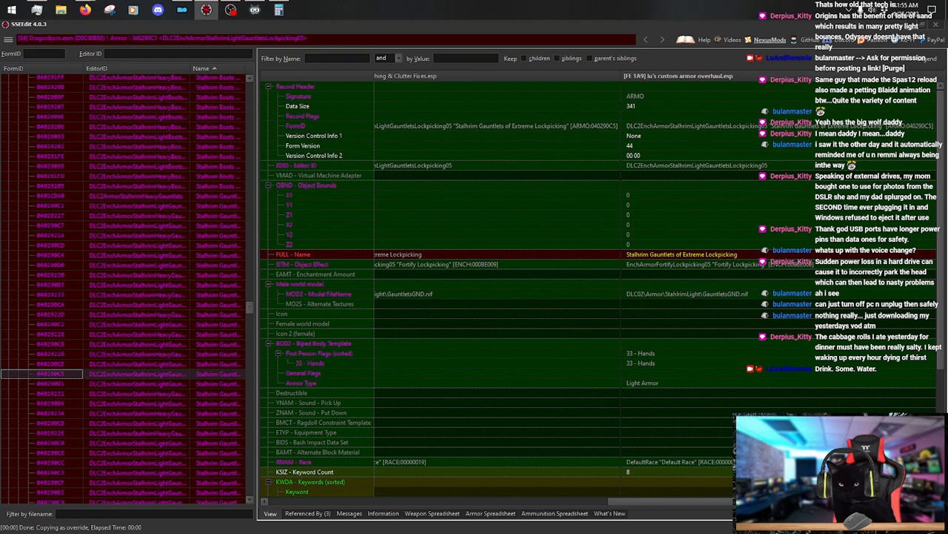
right_click(671, 254)
click(693, 259)
key(Home)
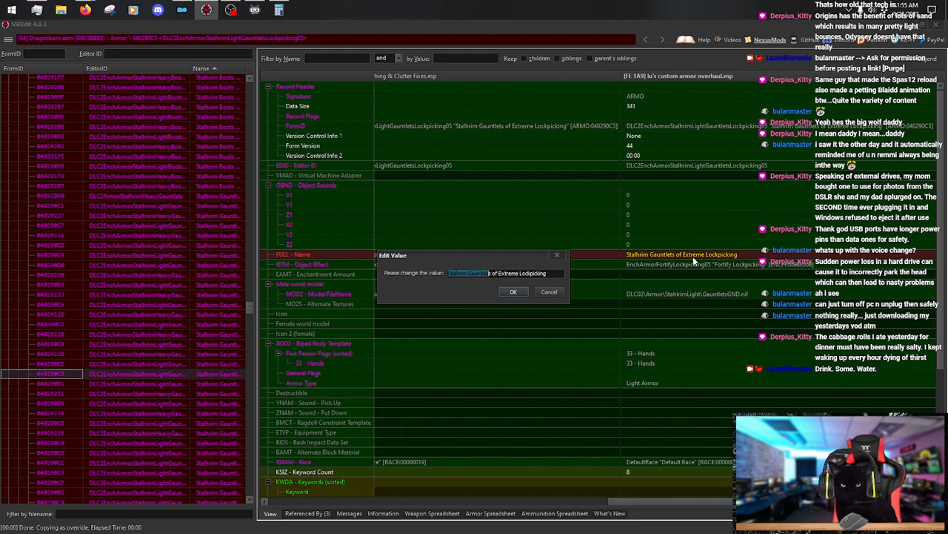
key(shift+Right)
text(Stalhrim Scale Bracers)
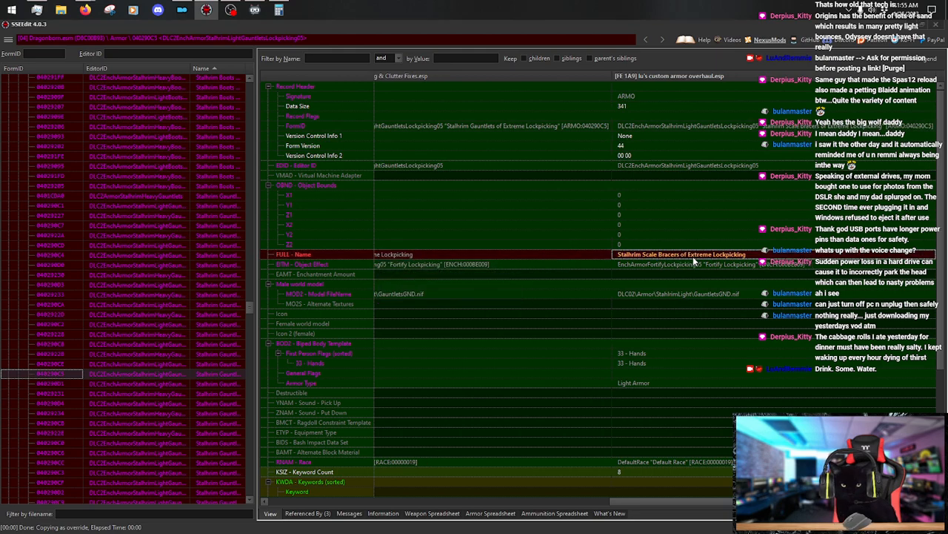
Copy the DLC2EnchArmorStalhrimLightGauntletsSmithing05 record from Weapons Armor Clothing & Clutter Fixes.esp as an override into lu's custom armor overhaul.esp.
click(180, 383)
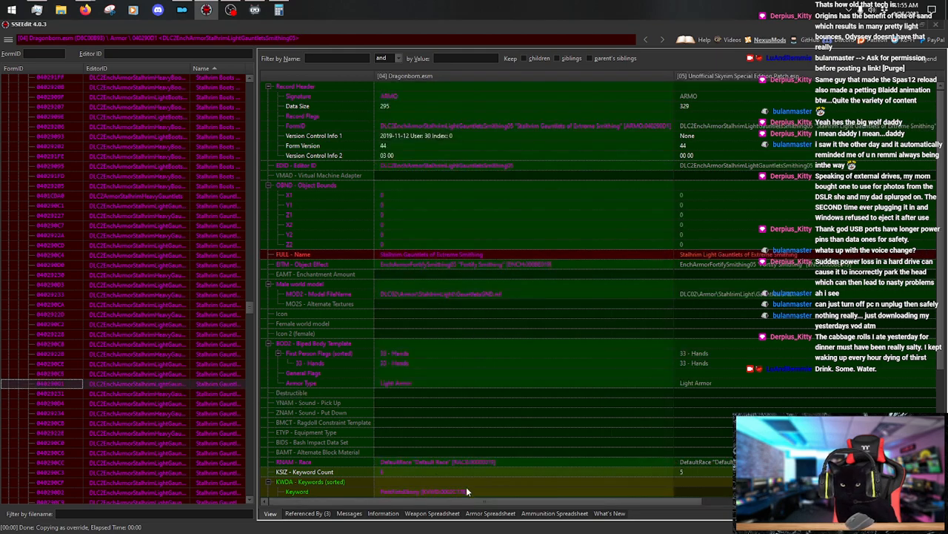
drag(472, 500, 718, 482)
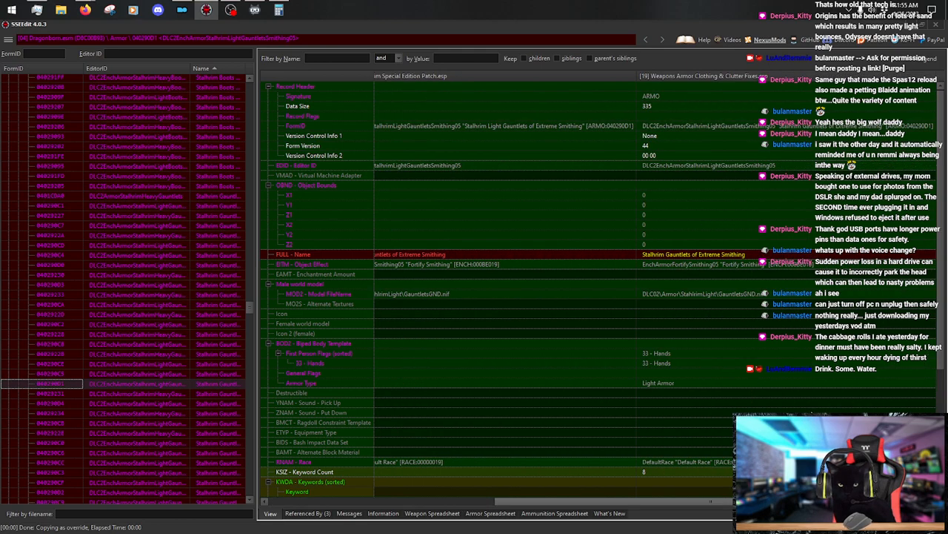
right_click(715, 70)
click(771, 112)
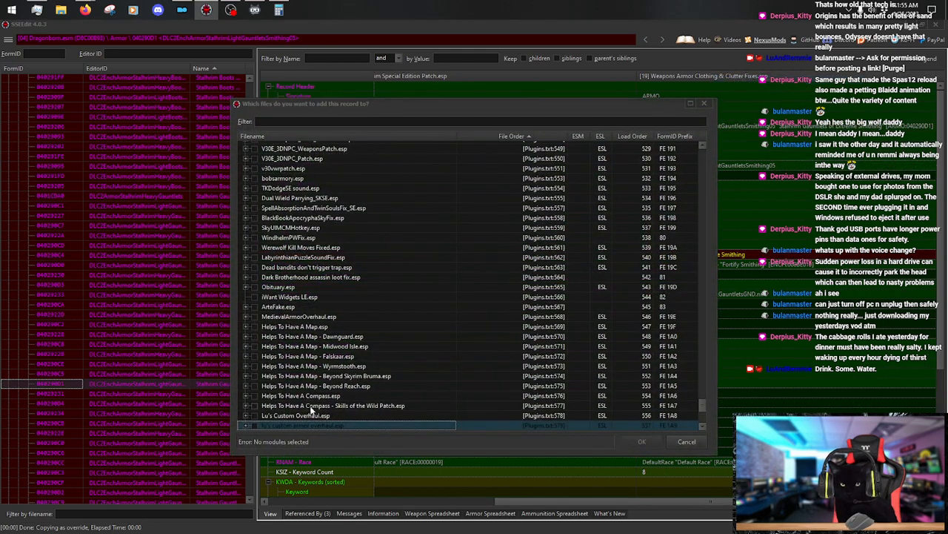
click(247, 426)
click(642, 441)
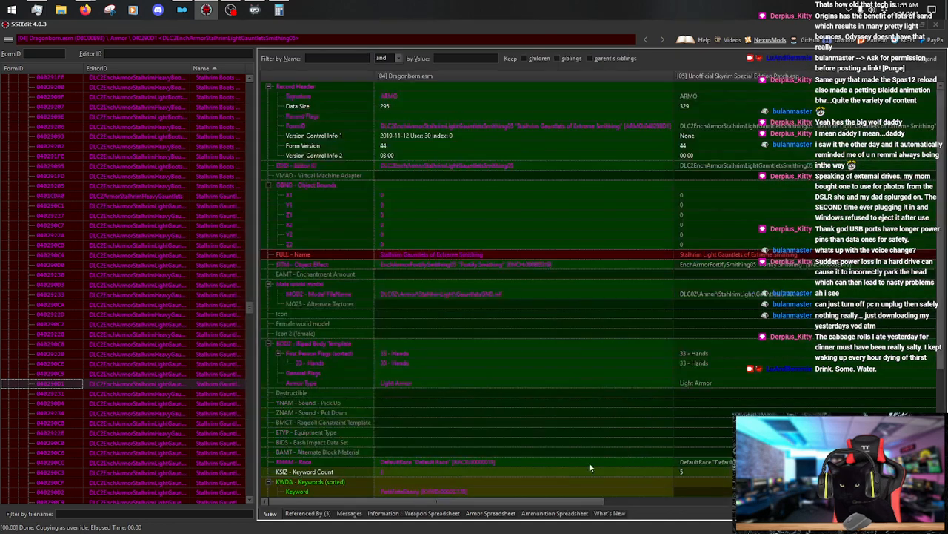
Change the full name in the Smithing05 gauntlets override to "Stalhrim Scale Bracers of Extreme Smithing".
drag(538, 502, 863, 502)
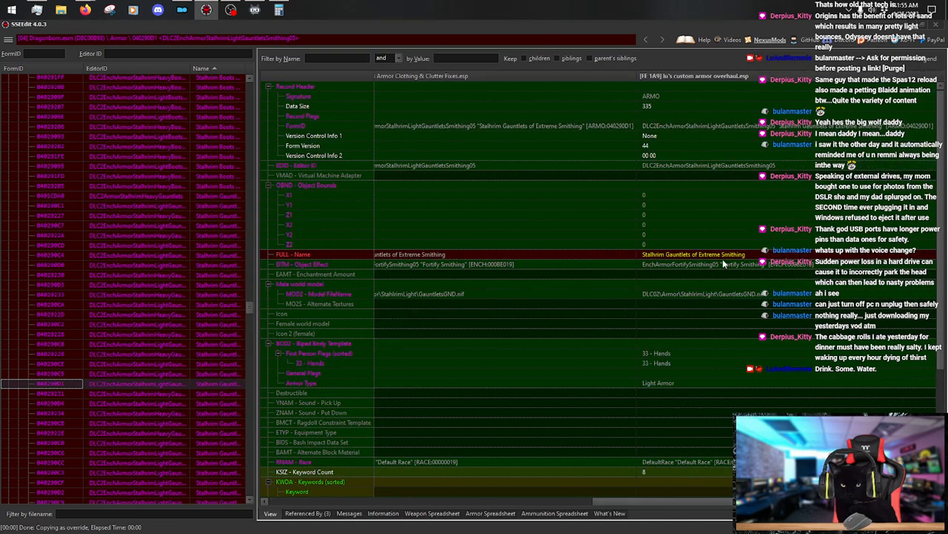
click(727, 256)
right_click(726, 256)
click(771, 269)
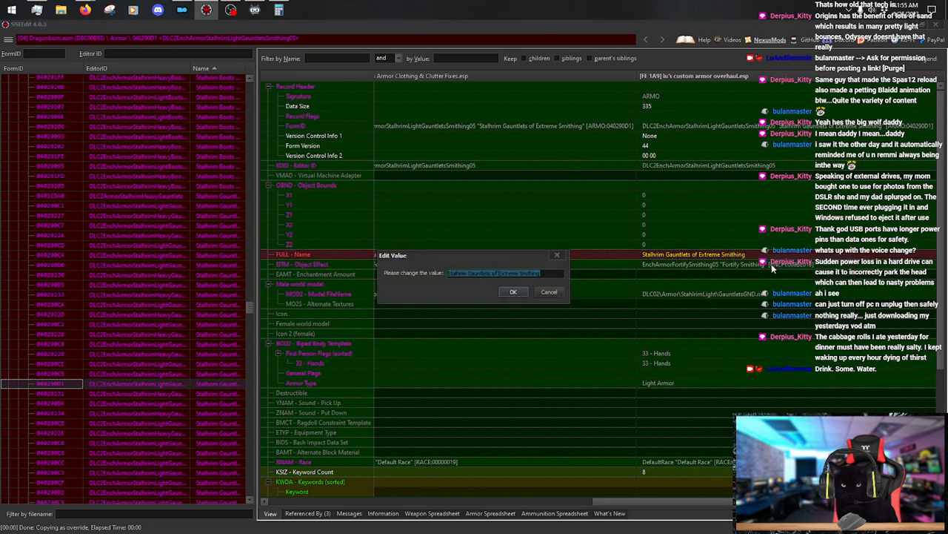
key(Home)
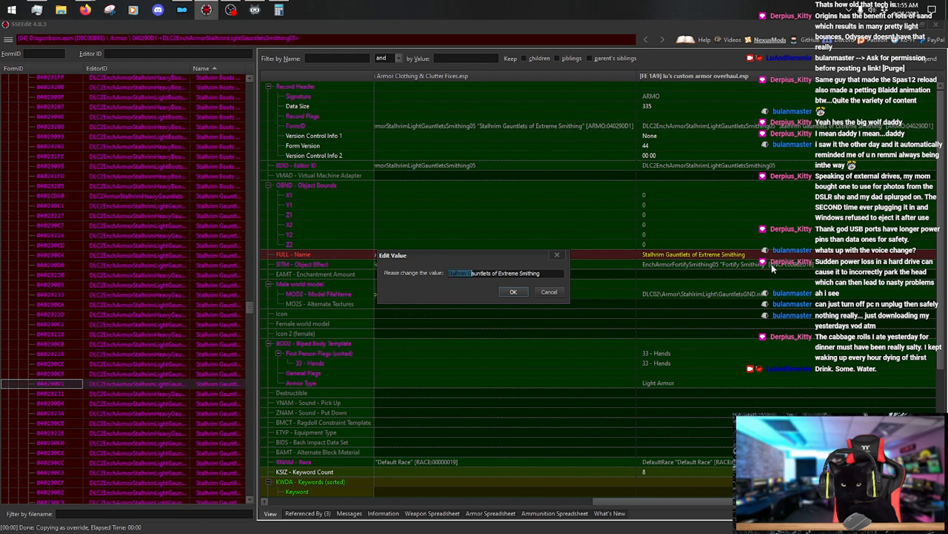
key(shift+Right)
key(shift+Right)
key(shift+Right)
key(shift+Right)
key(shift+Right)
key(shift+Right)
key(shift+Right)
key(shift+Right)
key(shift+Right)
key(shift+Right)
text(Stalhrim Scale Bracers)
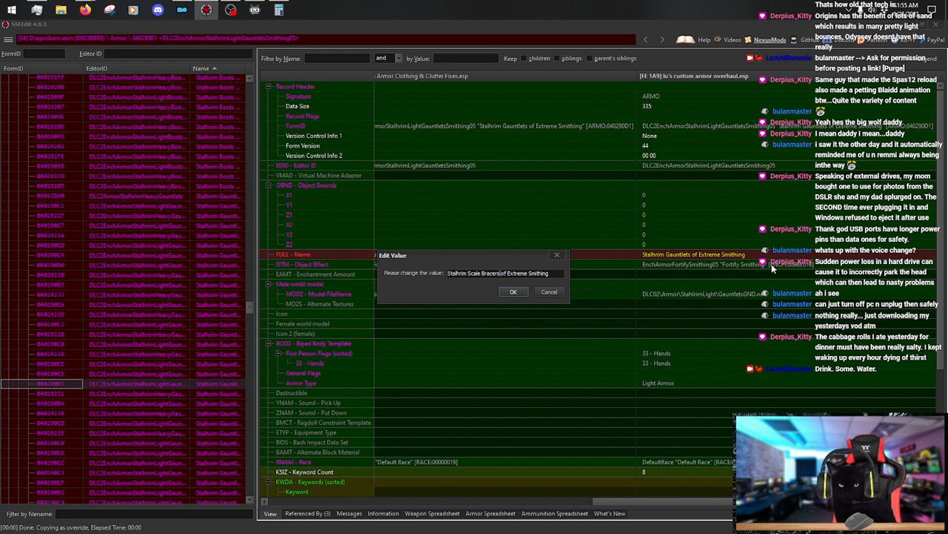
key(Return)
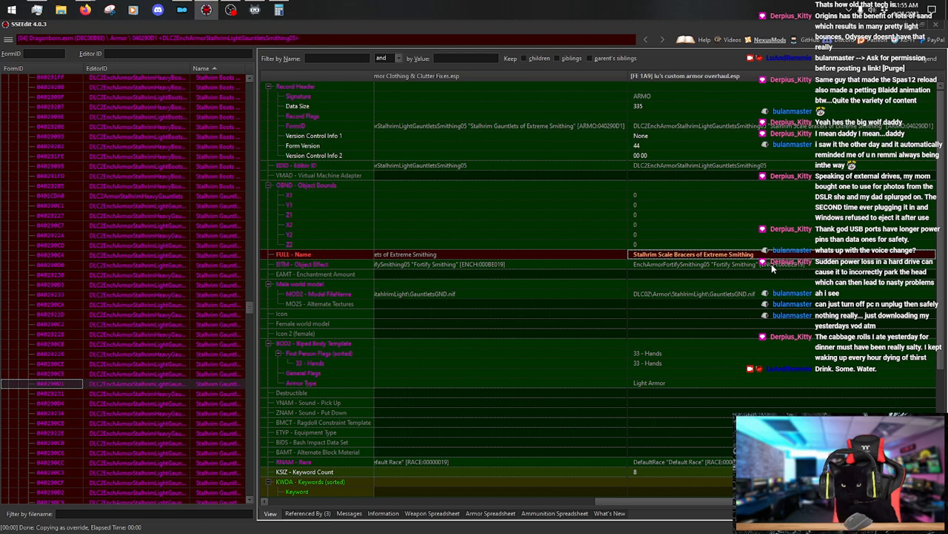
Copy the DLC2EnchArmorStalhrimLightGauntletsTwoHanded05 record from Weapons Armor Clothing & Clutter Fixes.esp as an override into lu's custom armor overhaul.esp.
click(184, 403)
drag(485, 498, 711, 498)
right_click(717, 73)
click(741, 80)
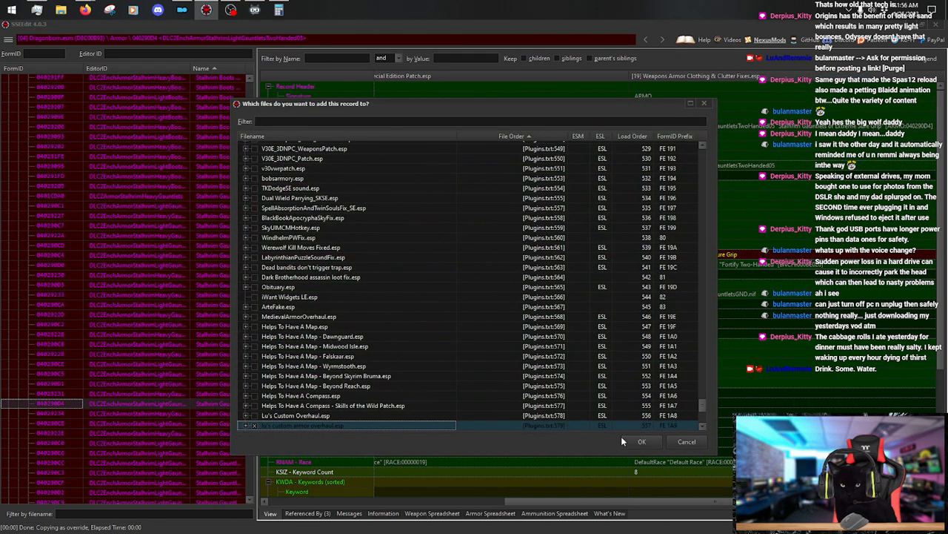
click(637, 442)
Change the full name in the TwoHanded05 gauntlets override to "Stalhrim Scale Bracers of Extreme Sure Grip".
drag(495, 500, 830, 485)
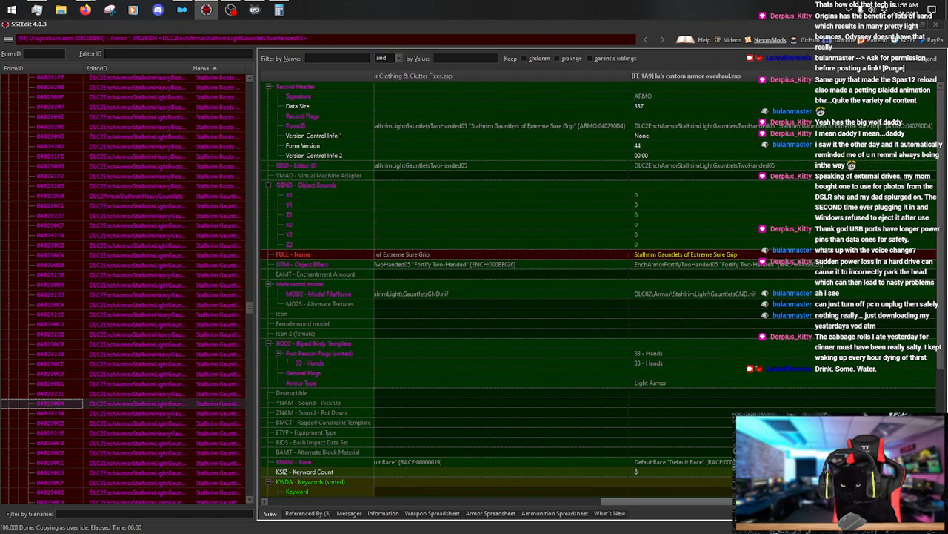
double_click(723, 255)
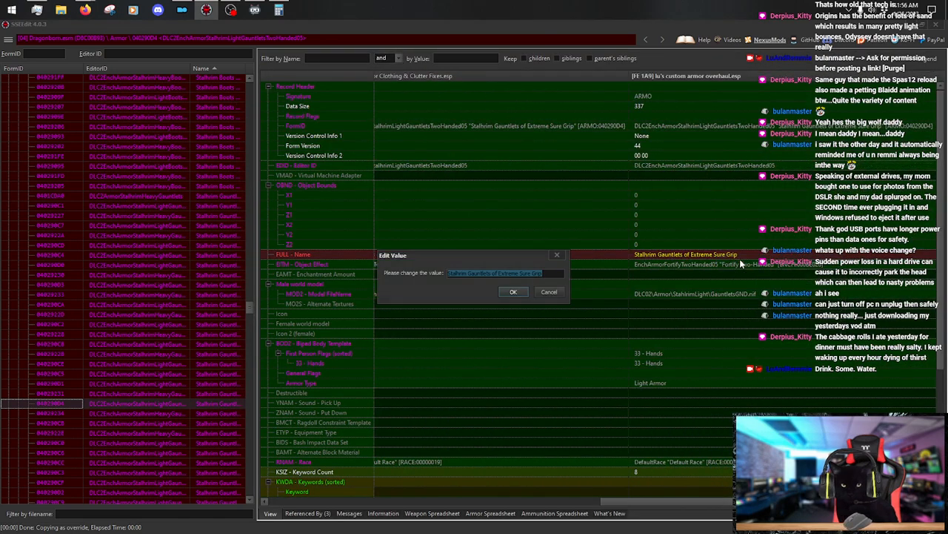
key(Home)
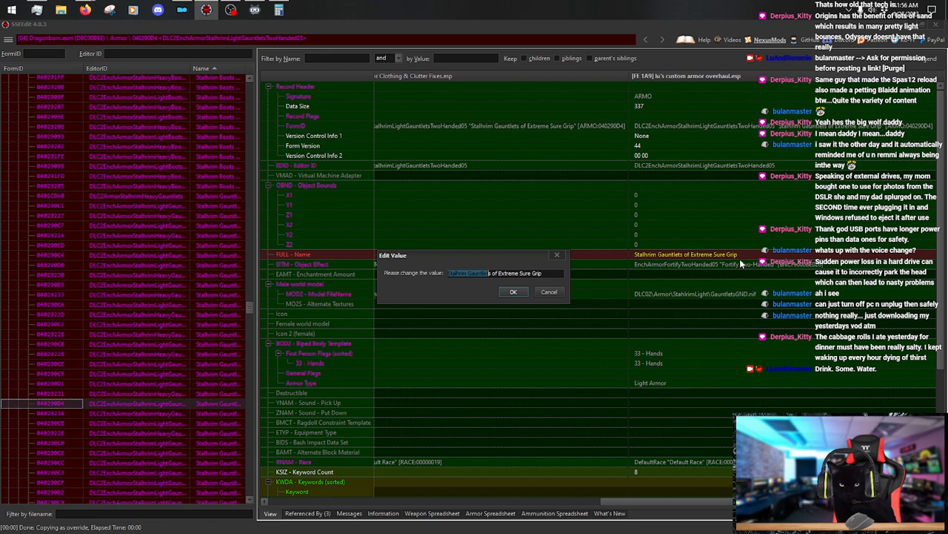
text(Stalhrim Scale Bracers)
key(Return)
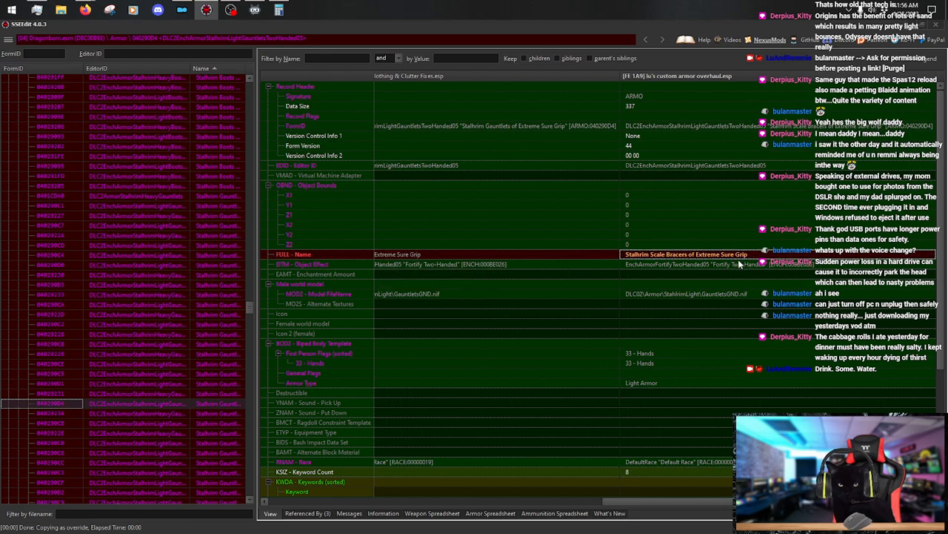
Check the full names of the Smithing05 and TwoHanded05 gauntlets overrides in lu's custom armor overhaul.esp.
click(224, 383)
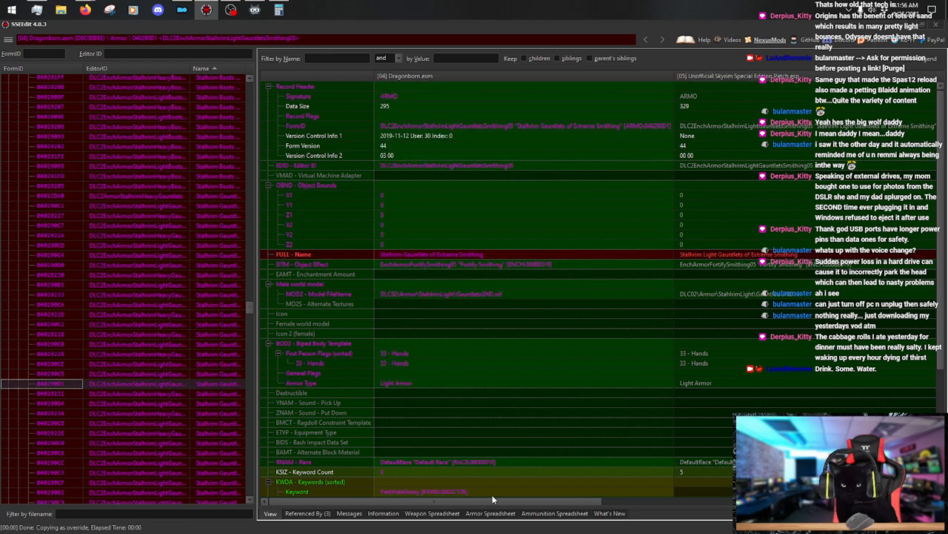
drag(590, 499, 832, 499)
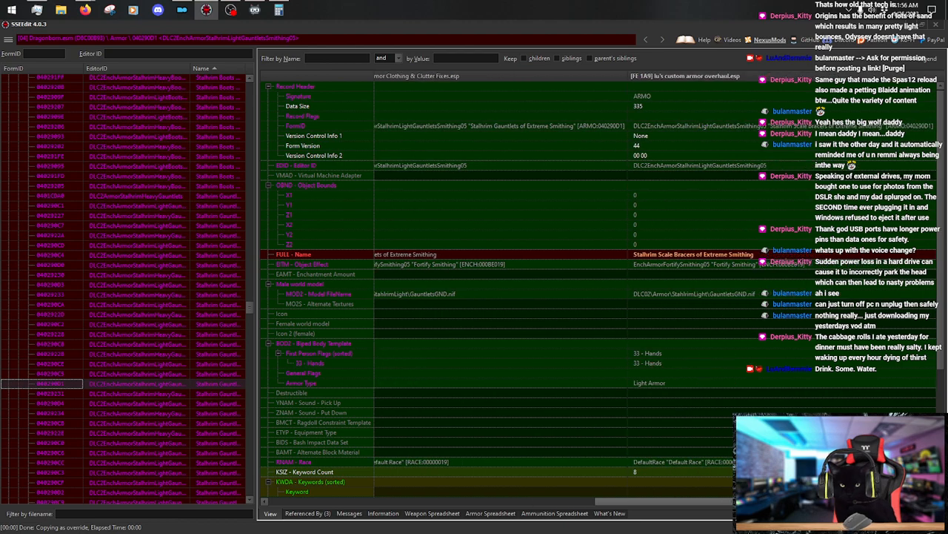
click(221, 404)
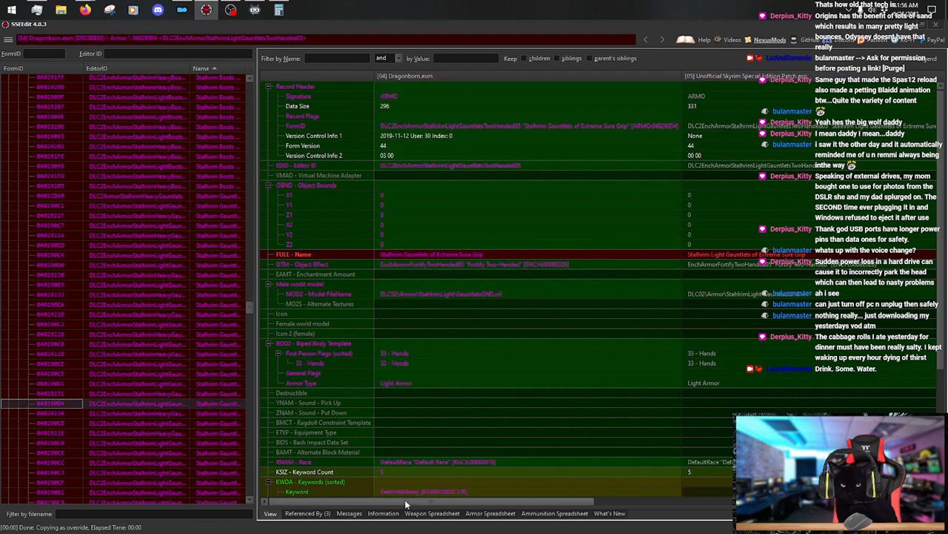
drag(406, 501, 771, 511)
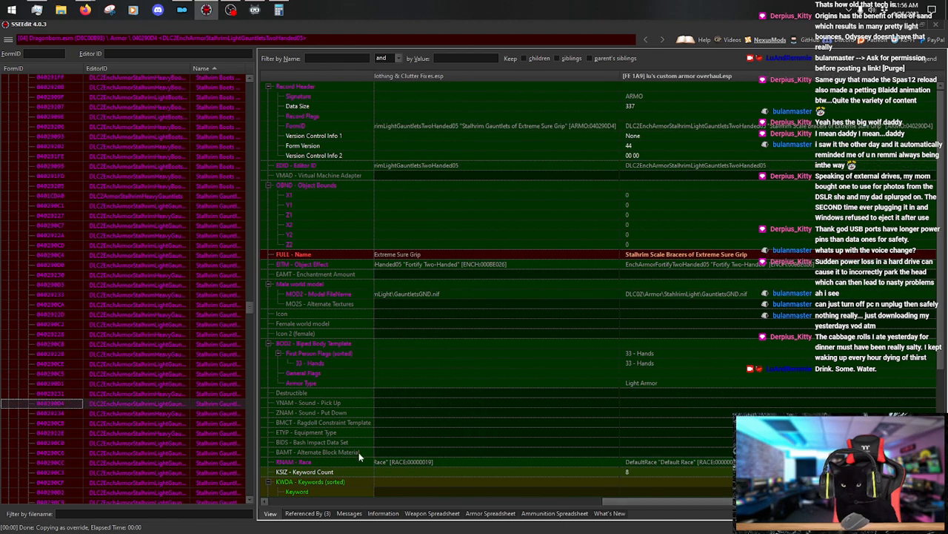
Copy the DLC2EnchArmorStalhrimLightGauntletsOneHanded05 record from Weapons Armor Clothing & Clutter Fixes.esp as an override into lu's custom armor overhaul.esp.
click(207, 423)
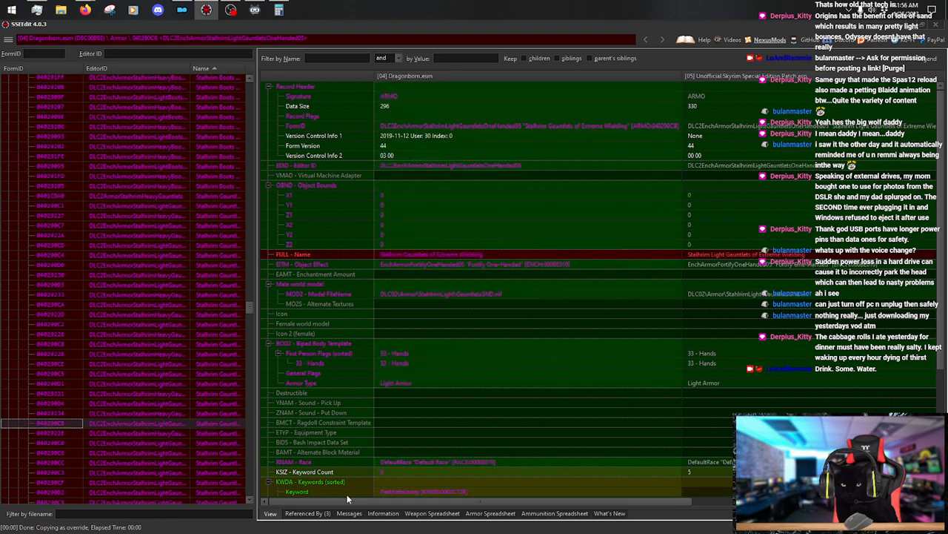
drag(349, 501, 756, 511)
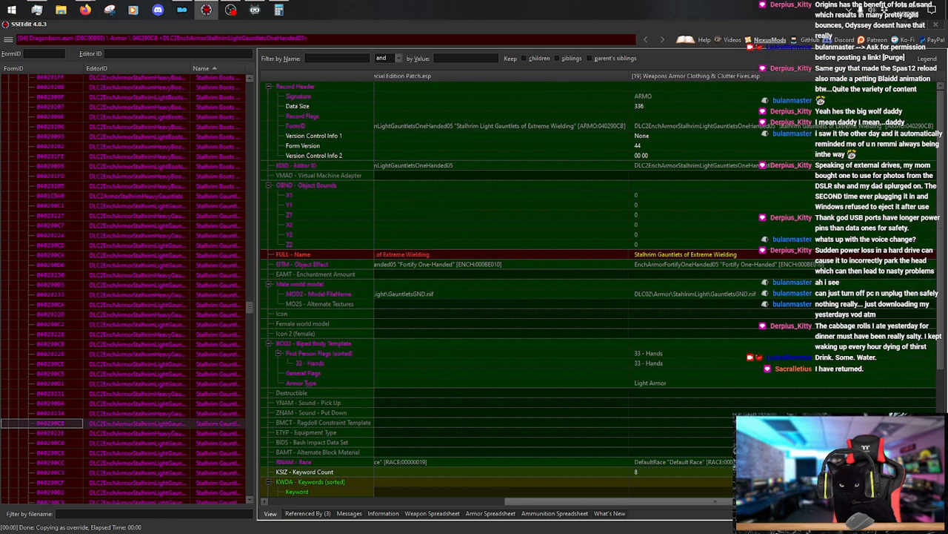
right_click(711, 78)
click(736, 83)
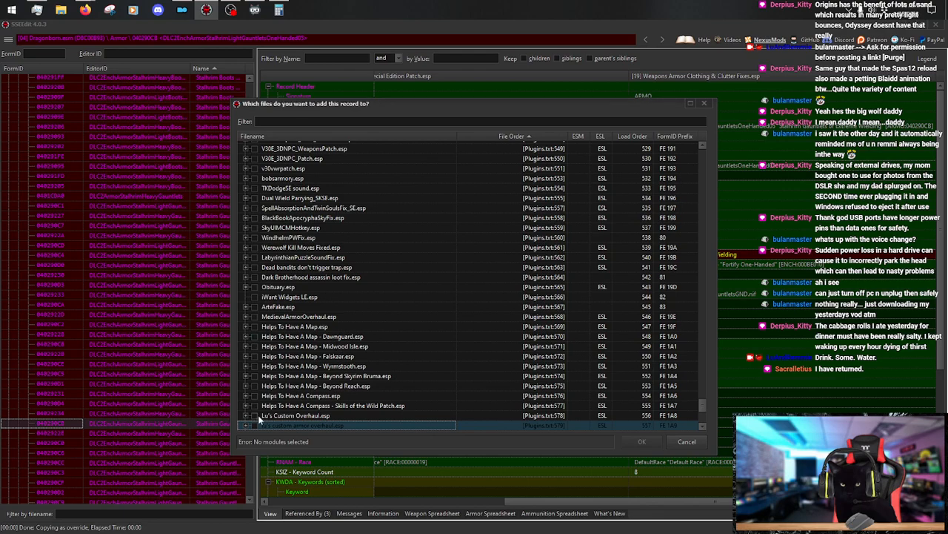
click(255, 425)
click(641, 442)
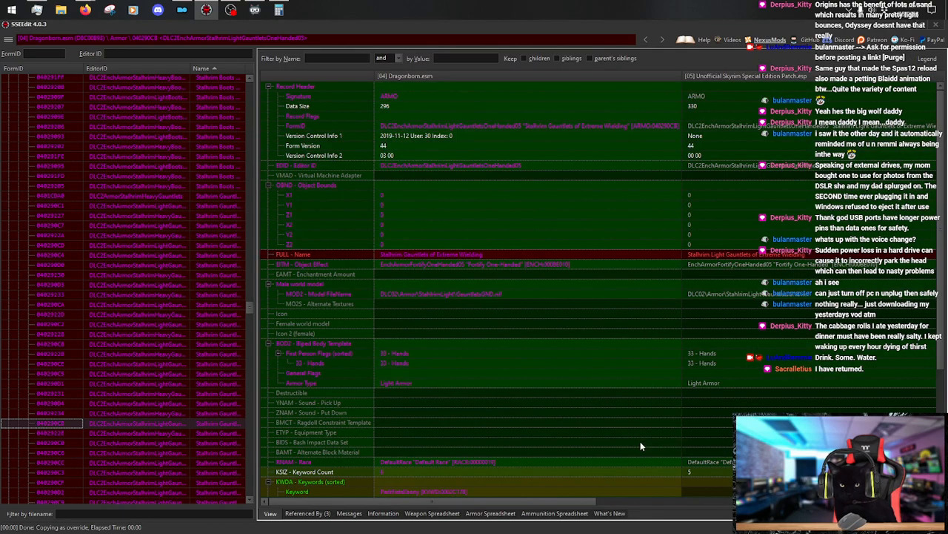
Change the full name in the OneHanded05 gauntlets override to "Stalhrim Scale Bracers of Extreme Wielding".
drag(540, 501, 682, 502)
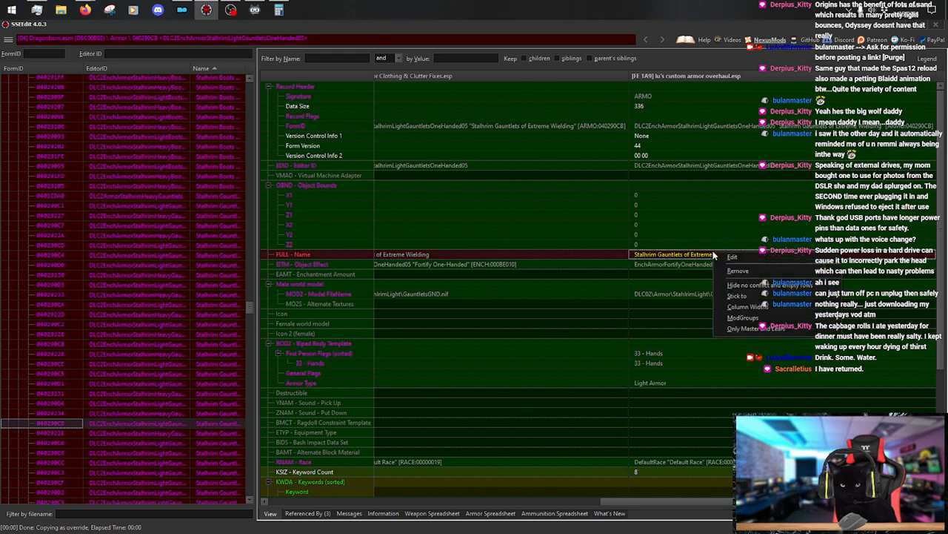
double_click(734, 254)
key(Left)
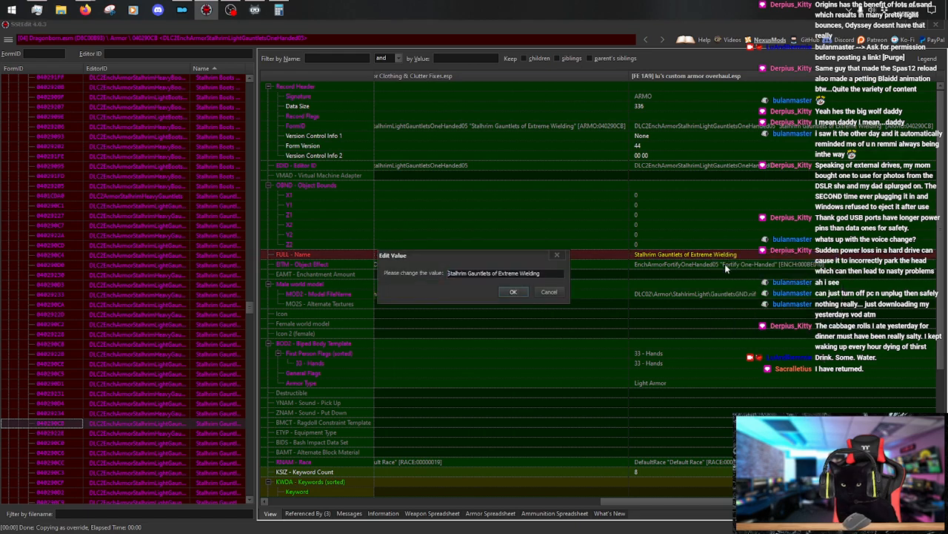
key(shift+Right)
key(shift+Right)
key(shift+Right)
key(shift+Right)
key(shift+Right)
key(shift+Right)
key(shift+Right)
key(shift+Right)
key(shift+Right)
key(shift+Right)
key(shift+Right)
key(shift+Right)
key(shift+Right)
key(shift+Right)
key(shift+Right)
key(shift+Right)
key(shift+Right)
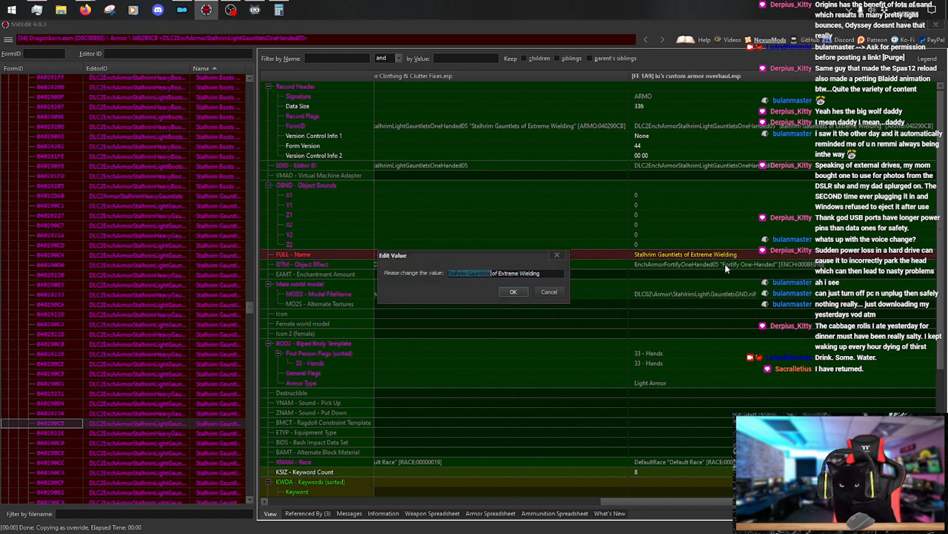
key(ctrl+v)
key(Return)
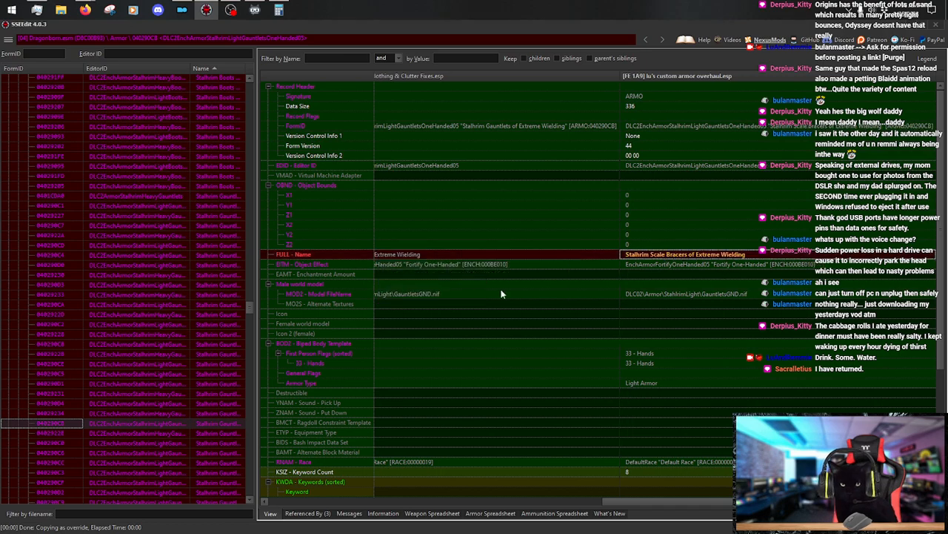
Copy the DLC2EnchArmorStalhrimLightGauntletsAlchemy03 record from Weapons Armor Clothing & Clutter Fixes.esp as an override into lu's custom armor overhaul.esp.
click(220, 442)
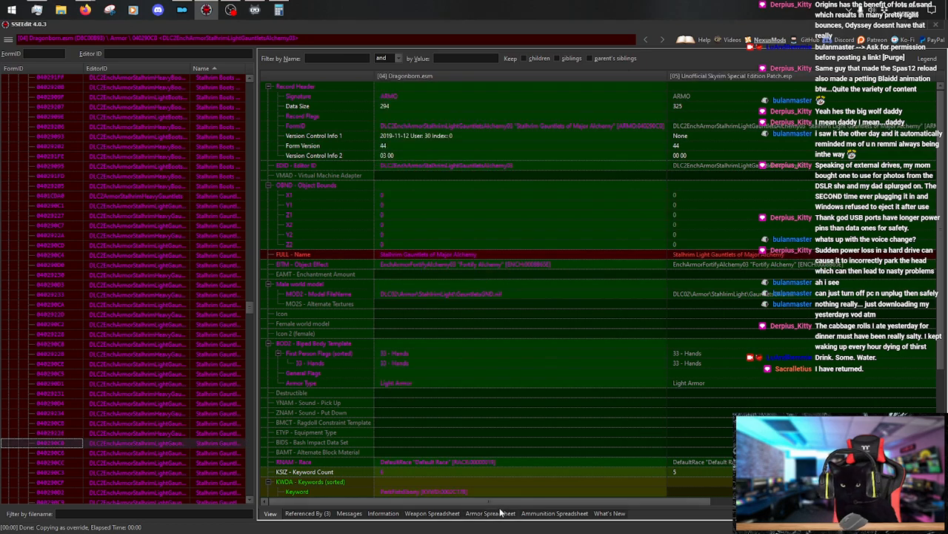
drag(523, 502, 634, 501)
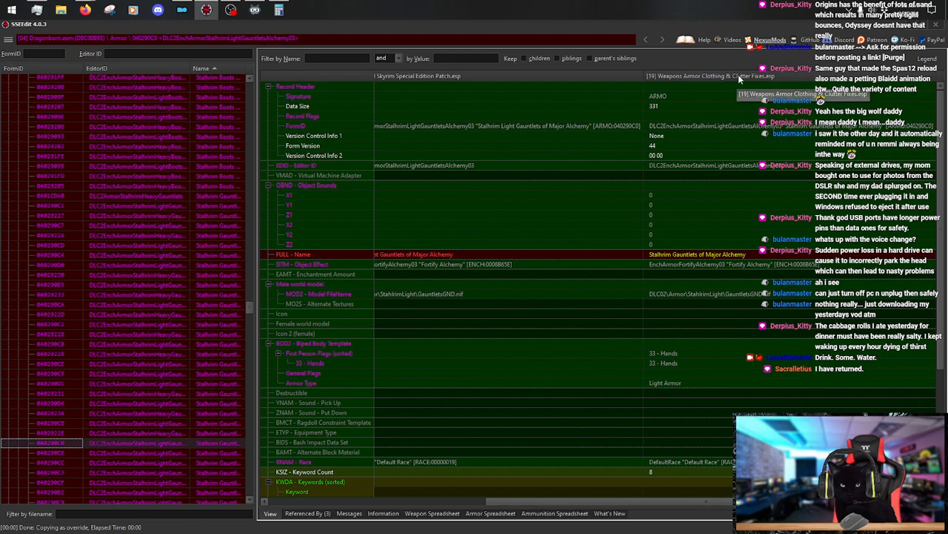
click(759, 82)
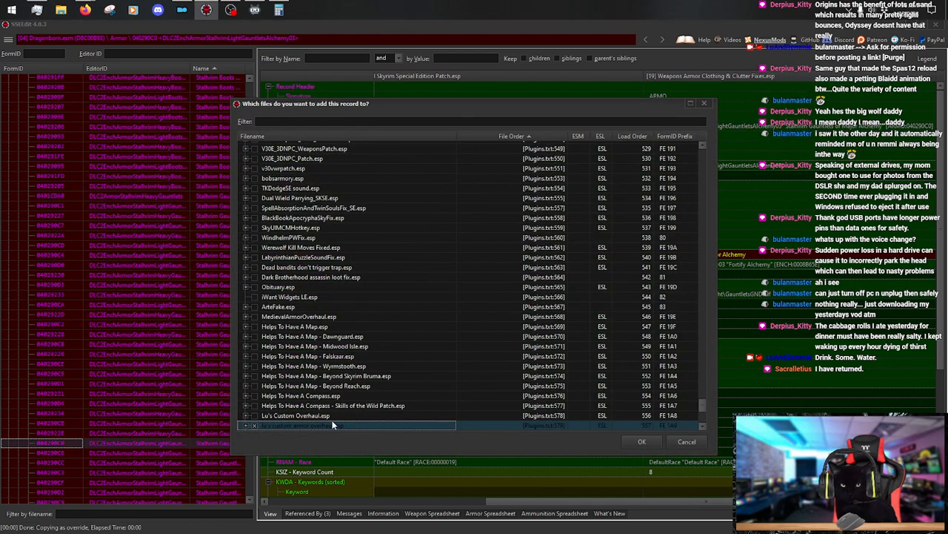
click(642, 441)
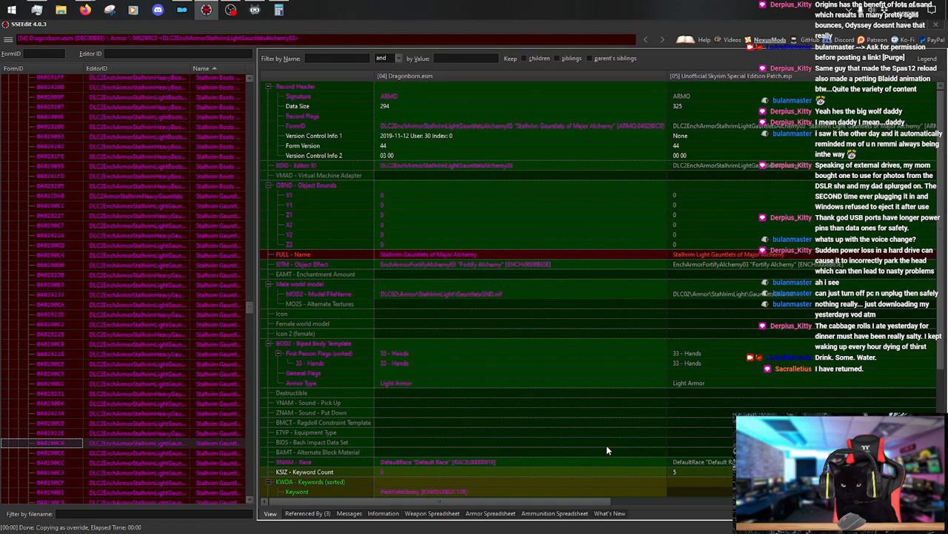
Change the full name in the Alchemy03 gauntlets override to "Stalhrim Scale Bracers of Major Alchemy".
click(677, 504)
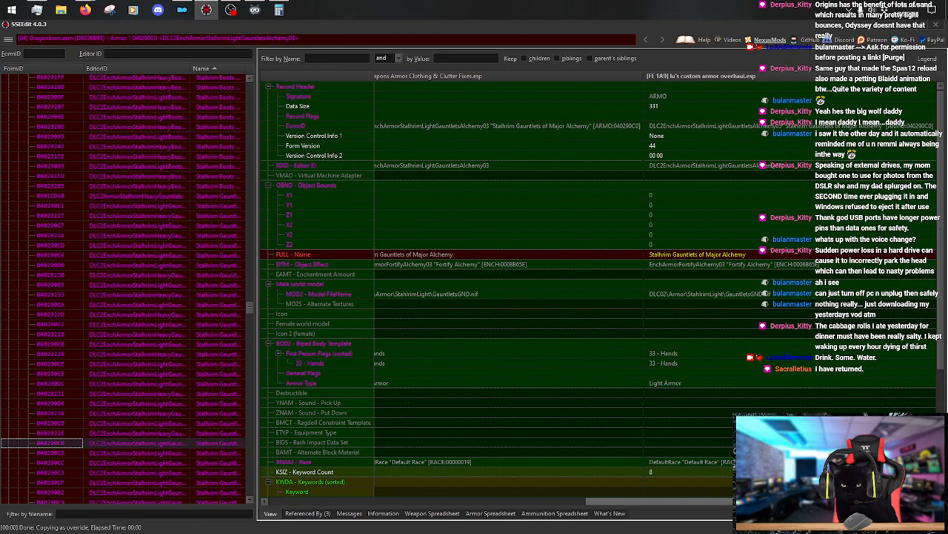
double_click(746, 255)
key(Home)
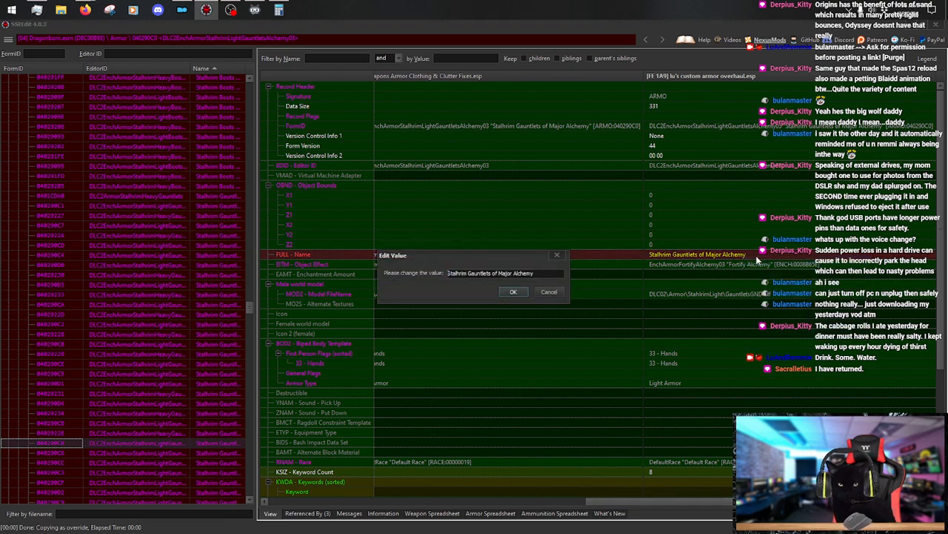
key(shift+Right)
key(shift+Right)
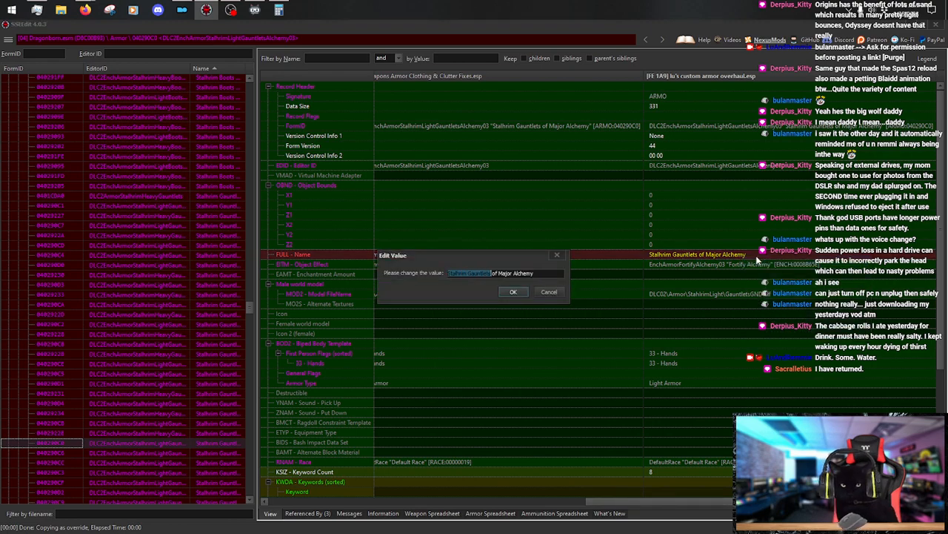
key(ctrl+v)
key(Return)
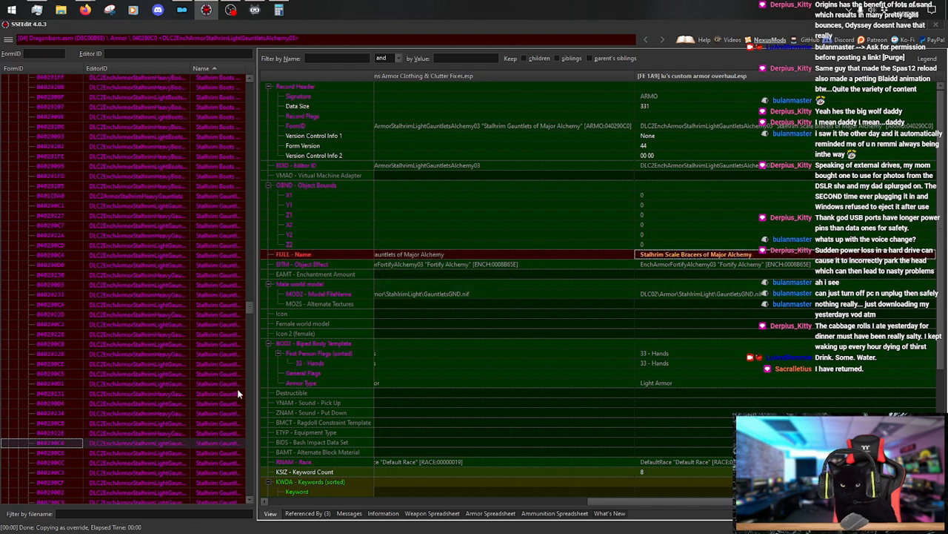
Copy the DLC2EnchArmorStalhrimLightGauntletsMarksman03 record from Weapons Armor Clothing & Clutter Fixes.esp as an override into lu's custom armor overhaul.esp.
click(225, 453)
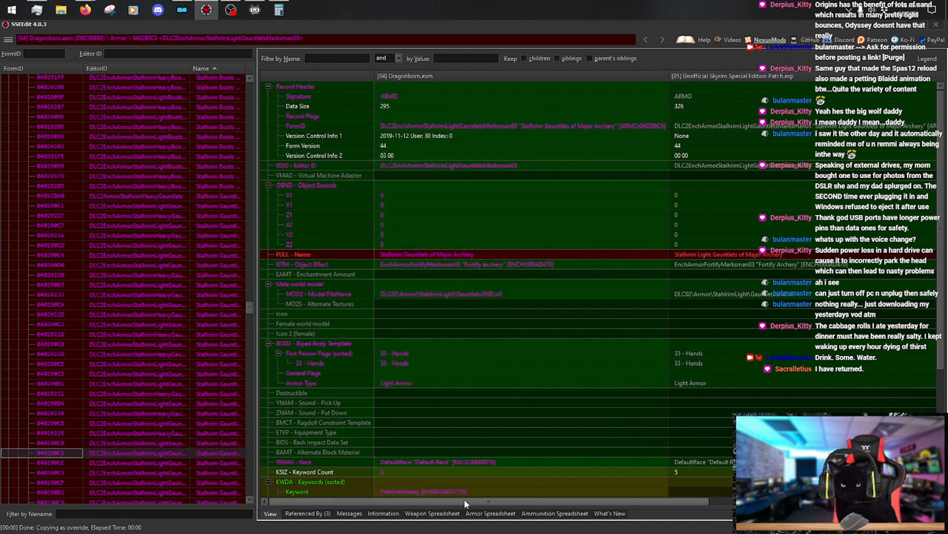
drag(400, 501, 637, 499)
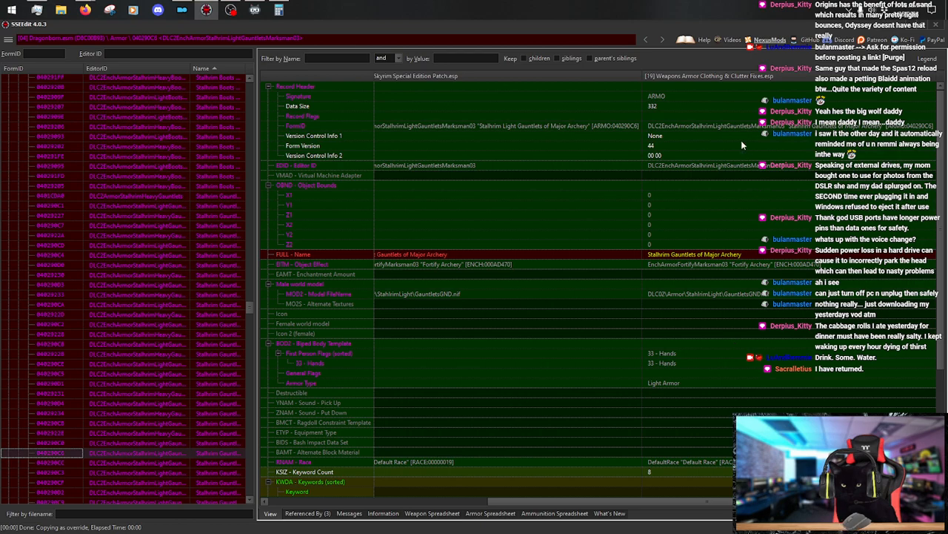
right_click(718, 75)
click(748, 101)
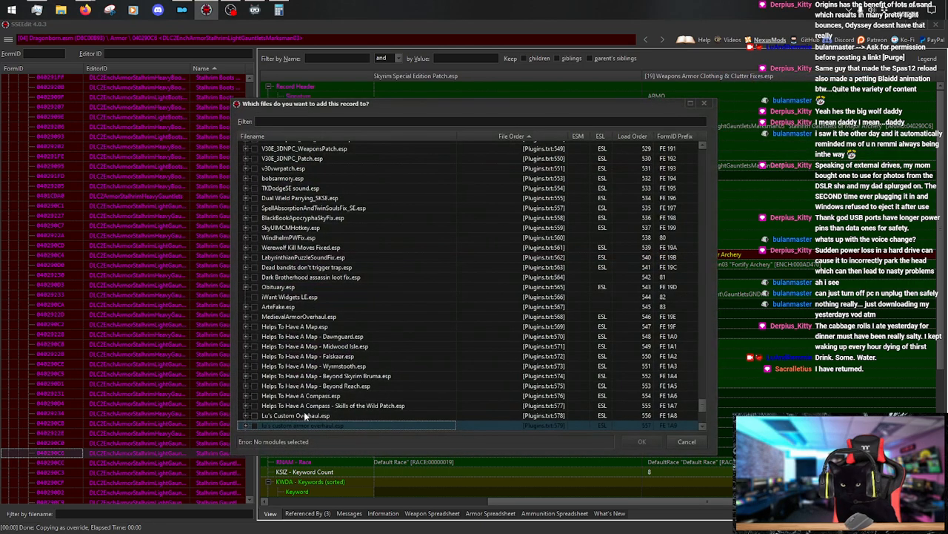
click(255, 425)
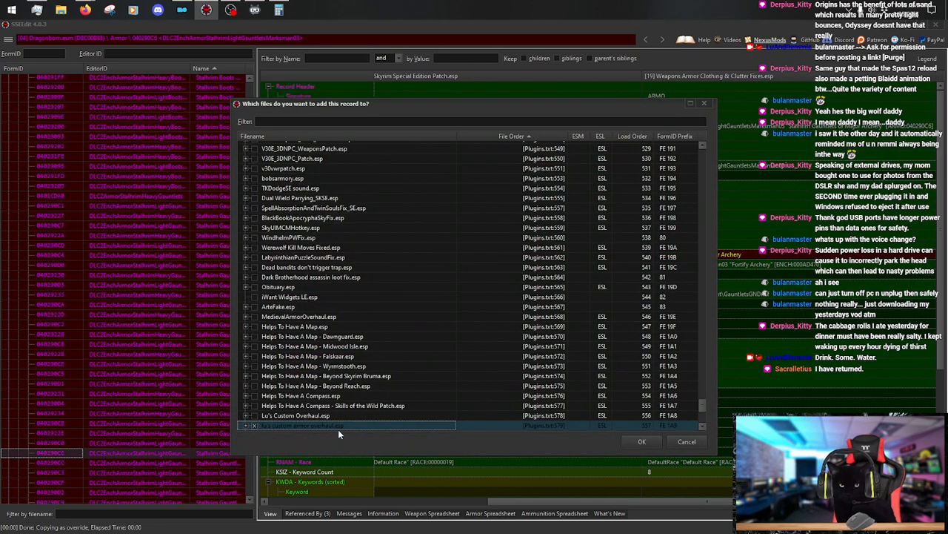
click(642, 442)
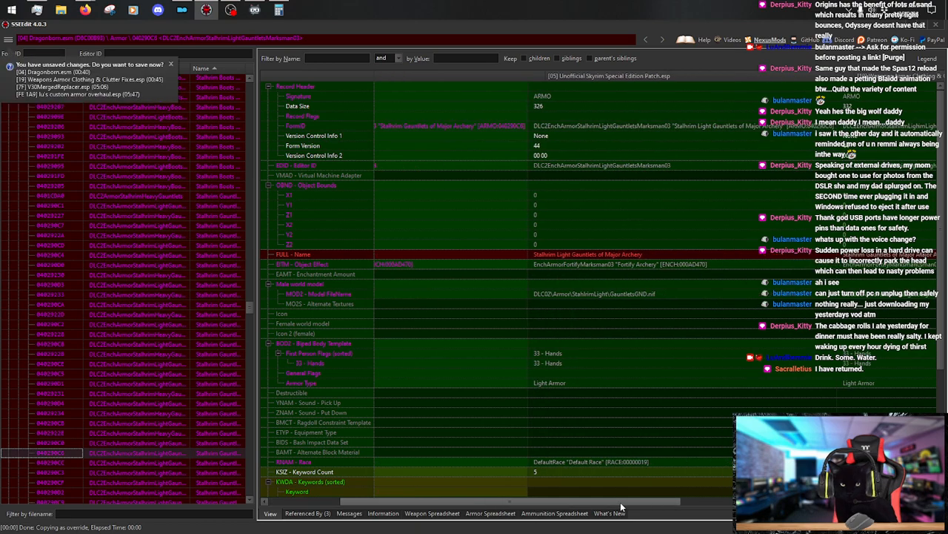
Change the full name in the Marksman03 gauntlets override to "Stalhrim Scale Bracers of Major Archery".
drag(620, 502, 867, 502)
right_click(715, 252)
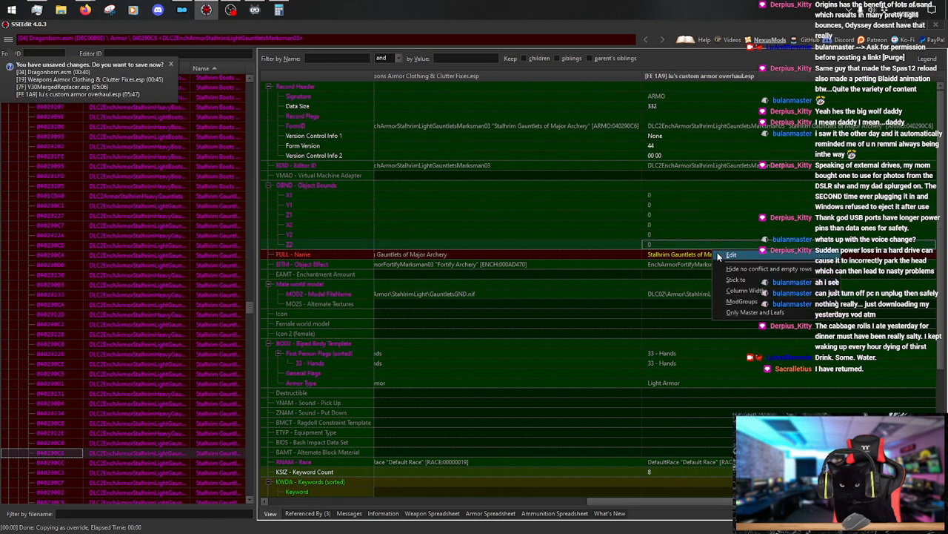
right_click(674, 257)
click(705, 264)
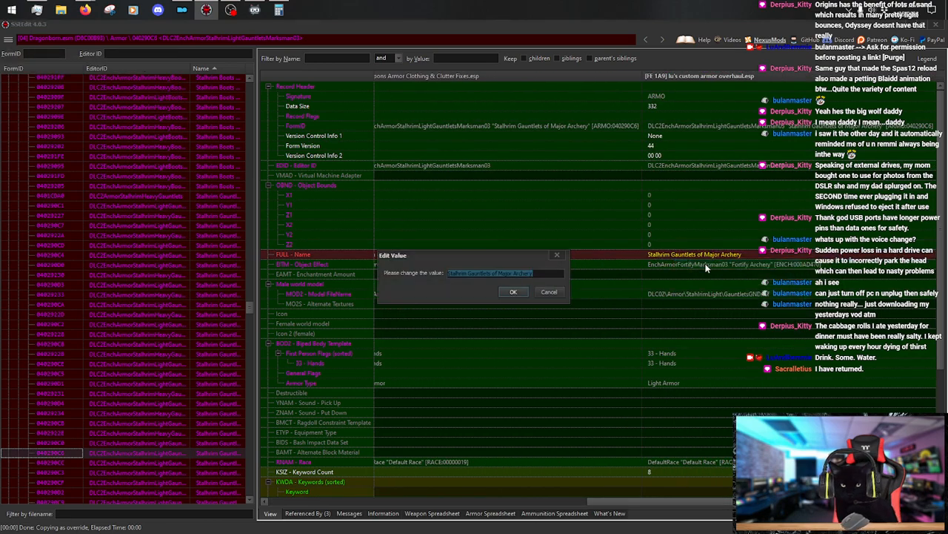
key(Home)
key(shift+Right)
key(shift+Right)
key(shift+Right)
key(shift+Right)
key(shift+Right)
key(shift+Right)
key(shift+Right)
key(shift+Right)
key(shift+Right)
key(shift+Right)
key(shift+Right)
key(shift+Right)
key(shift+Right)
key(shift+Right)
key(shift+Right)
key(shift+Right)
key(shift+Right)
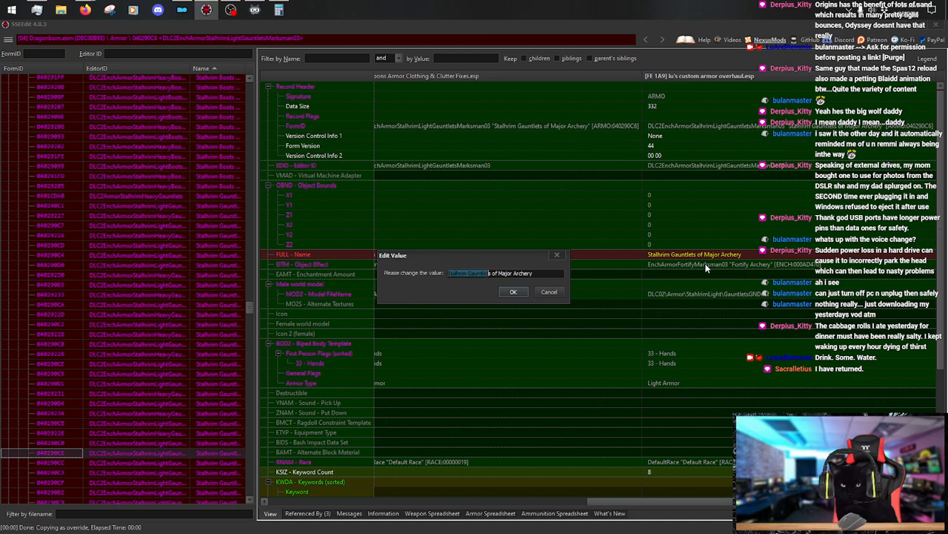
text(Stalhrim Scale Bracers)
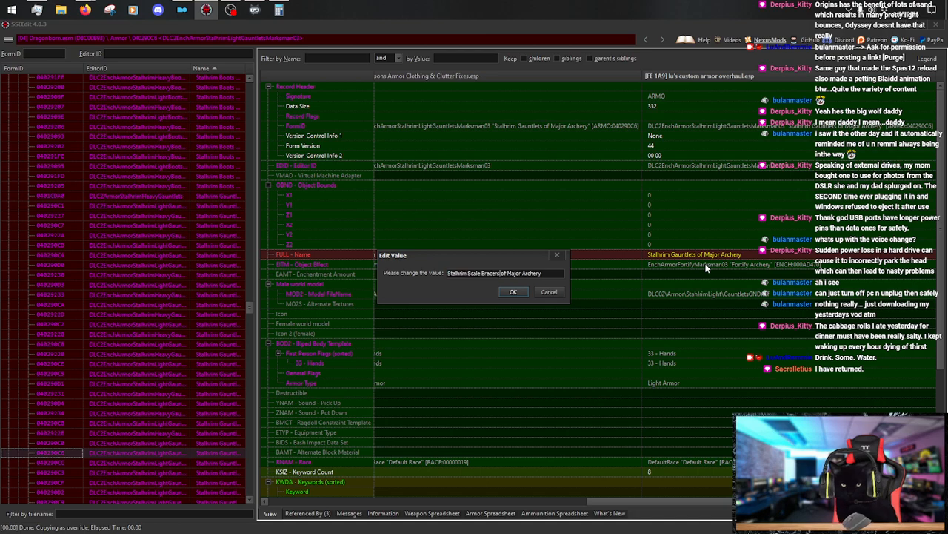
key(Return)
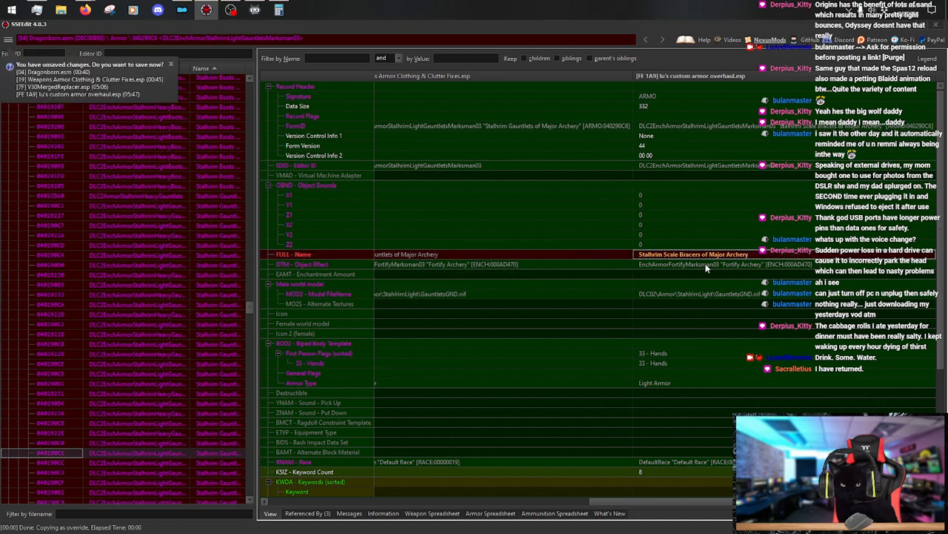
Open the DLC2EnchArmorStalhrimLightGauntletsPickpocket03 armor record from Dragonborn.esm.
click(211, 463)
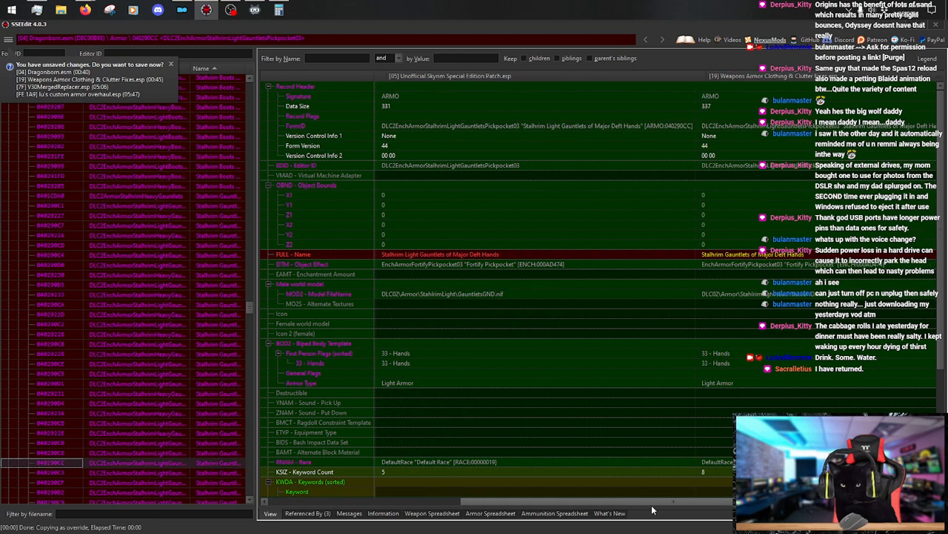
Copy the Weapons Armor Clothing & Clutter Fixes version of Stalhrim Gauntlets of Major Deft Hands as an override into lu's custom armor overhaul.esp.
click(218, 452)
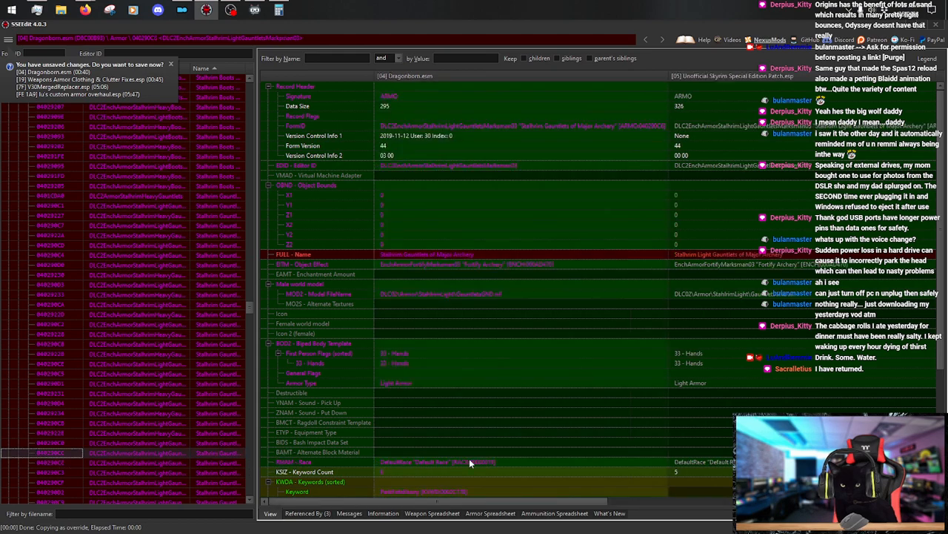
drag(434, 498, 689, 498)
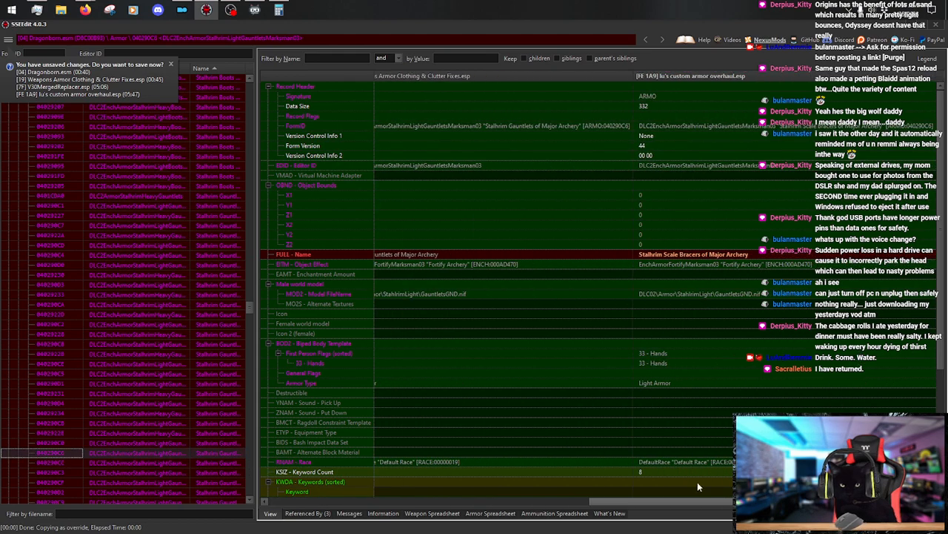
click(223, 463)
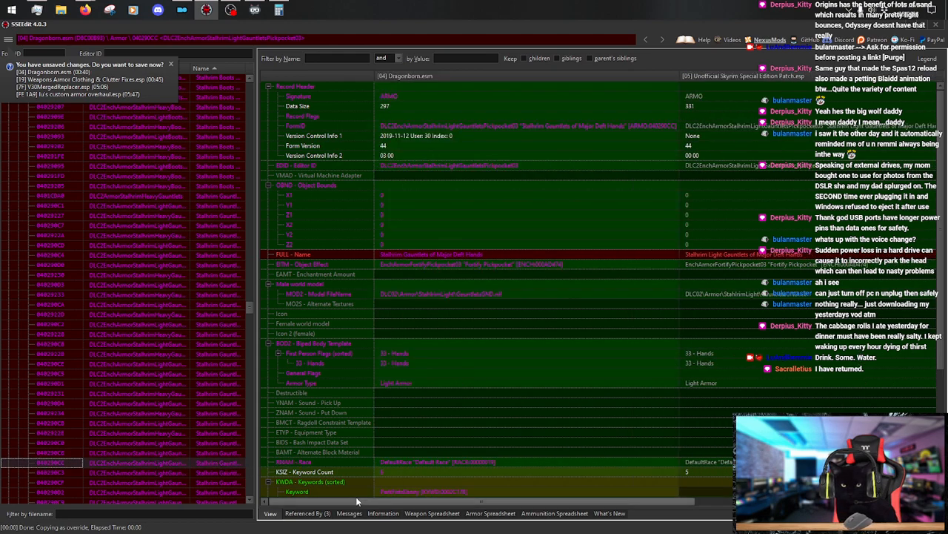
drag(356, 502, 664, 514)
right_click(746, 71)
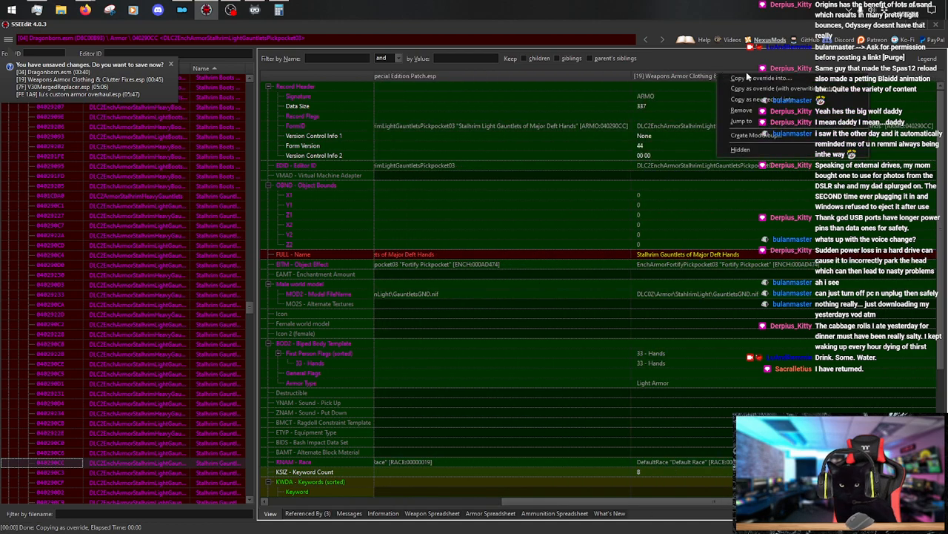
click(763, 79)
click(254, 426)
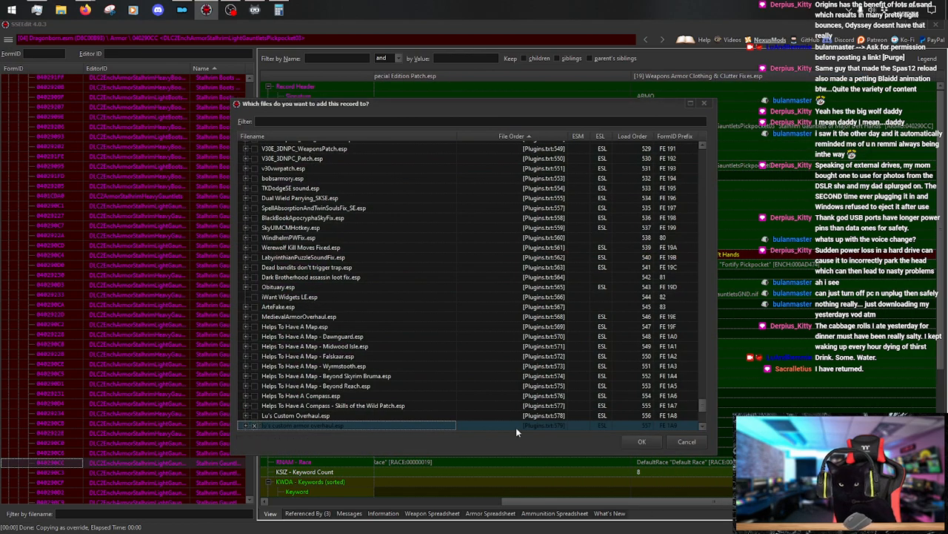
click(629, 442)
Set the FULL - Name in the lu's custom armor overhaul.esp override to "Stalhrim Scale Bracers of Major Deft Hands".
drag(448, 501, 786, 496)
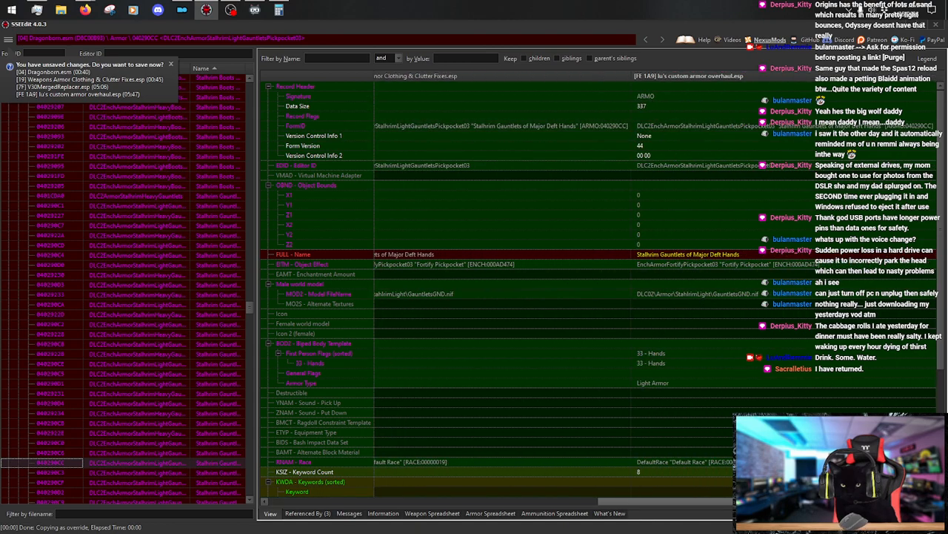
right_click(730, 256)
click(733, 261)
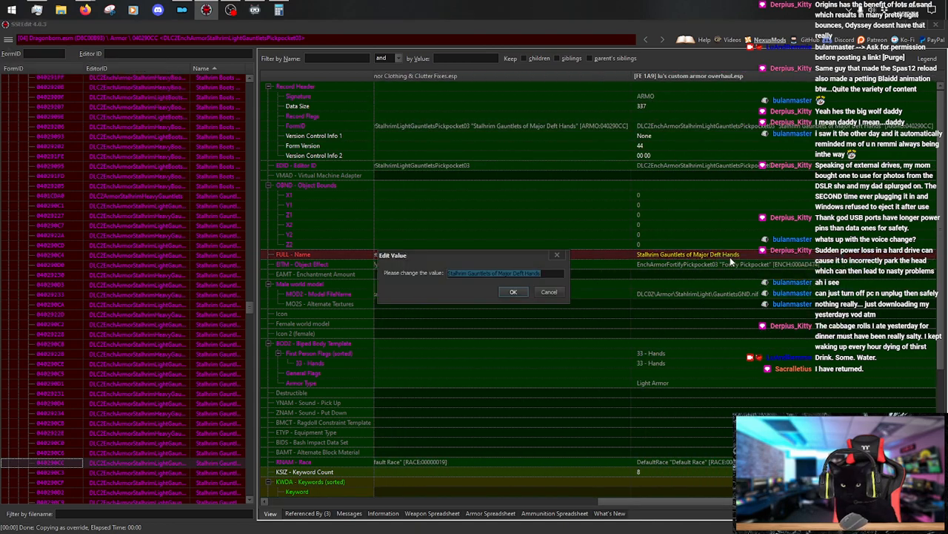
key(Delete)
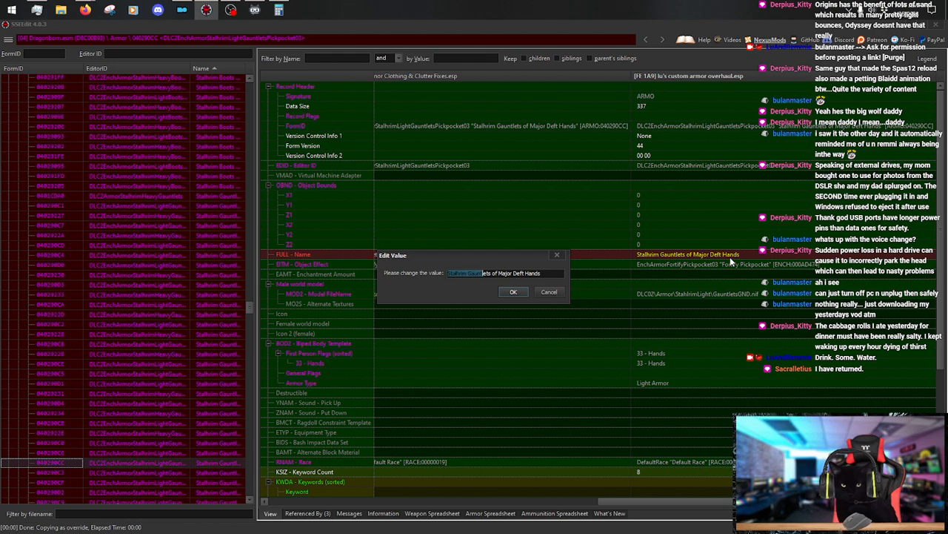
text(Stalhrim Scale Bracers)
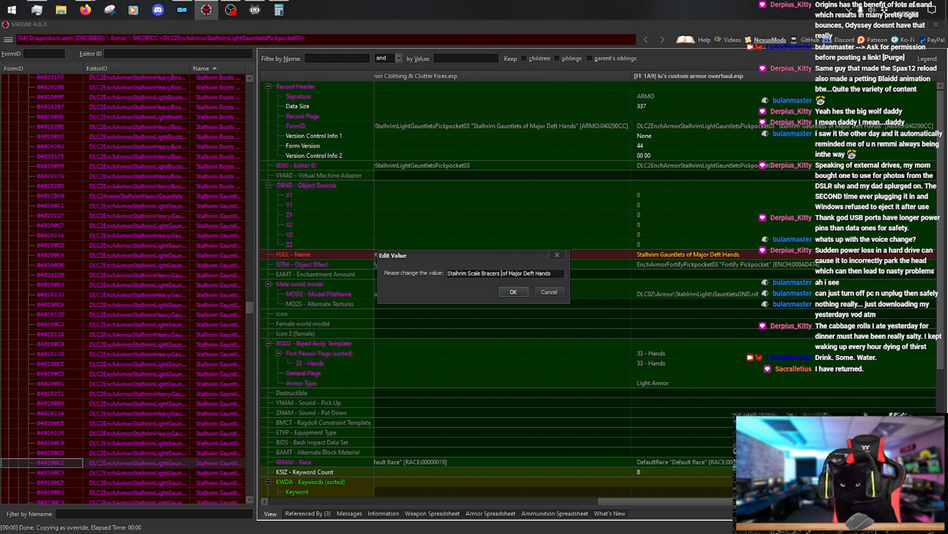
key(Return)
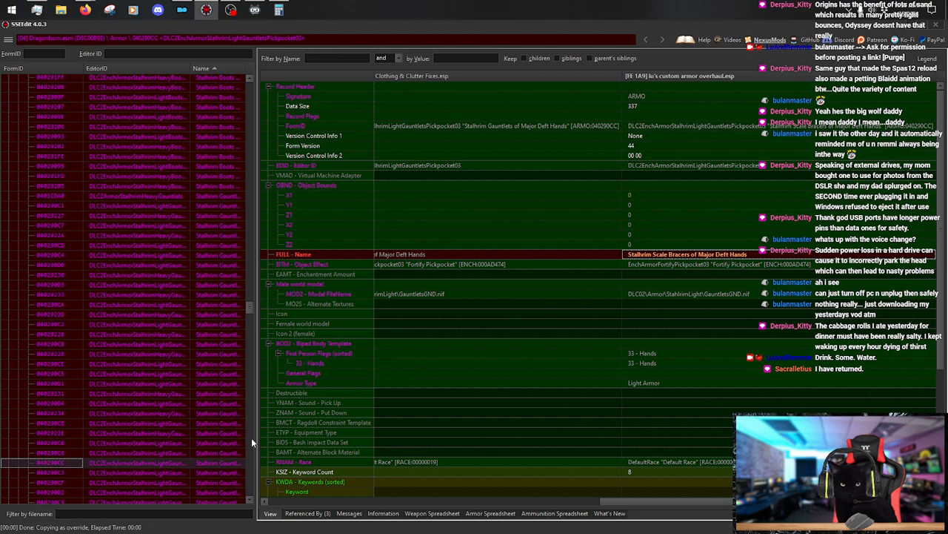
Copy the Weapons Armor Clothing & Clutter Fixes version of Stalhrim Gauntlets of Major Lockpicking as an override into lu's custom armor overhaul.esp.
click(213, 473)
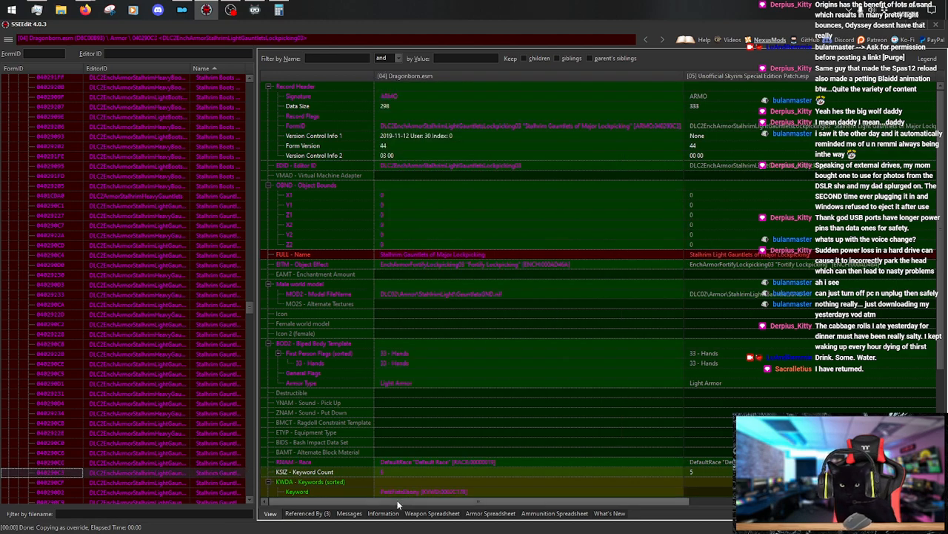
drag(575, 501, 652, 496)
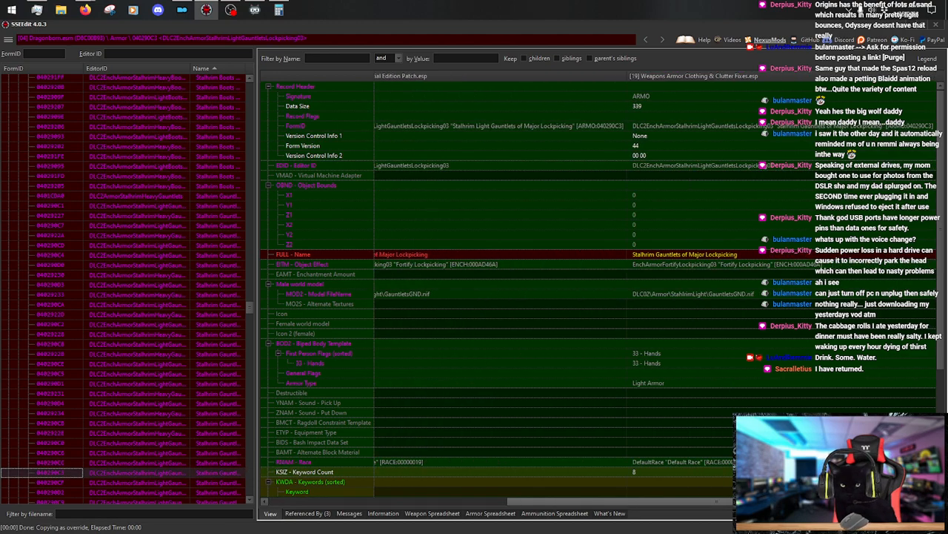
right_click(708, 73)
click(756, 140)
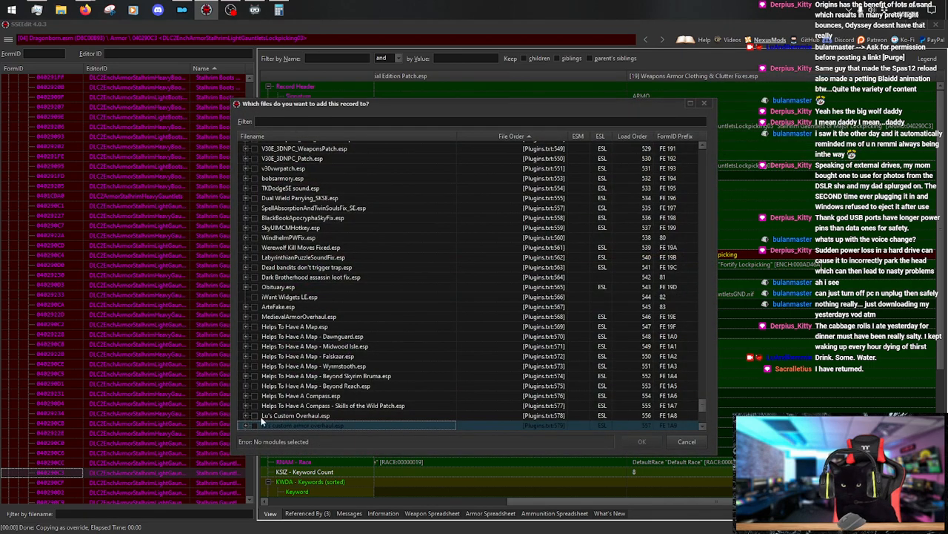
click(642, 442)
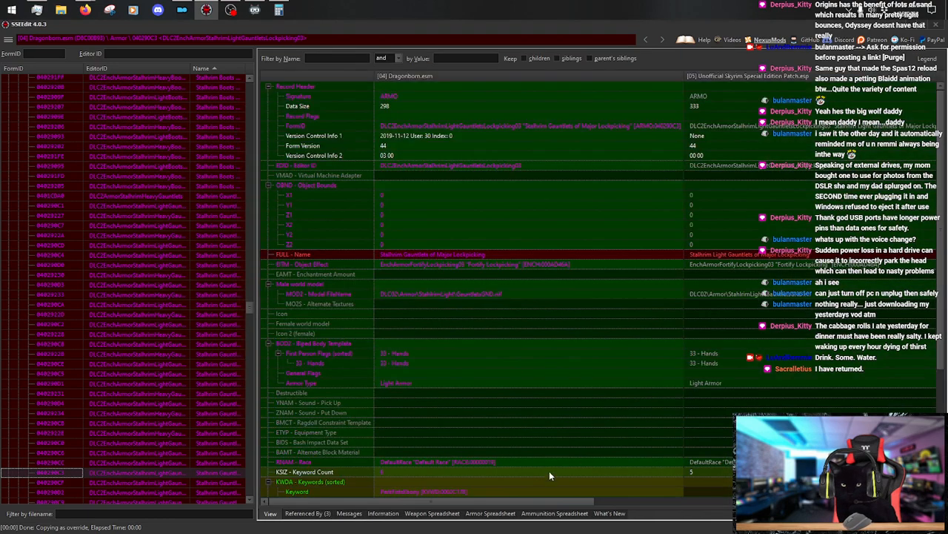
Set the FULL - Name in the lu's custom armor overhaul.esp override to "Stalhrim Scale Bracers of Major Lockpicking".
right_click(695, 256)
click(708, 263)
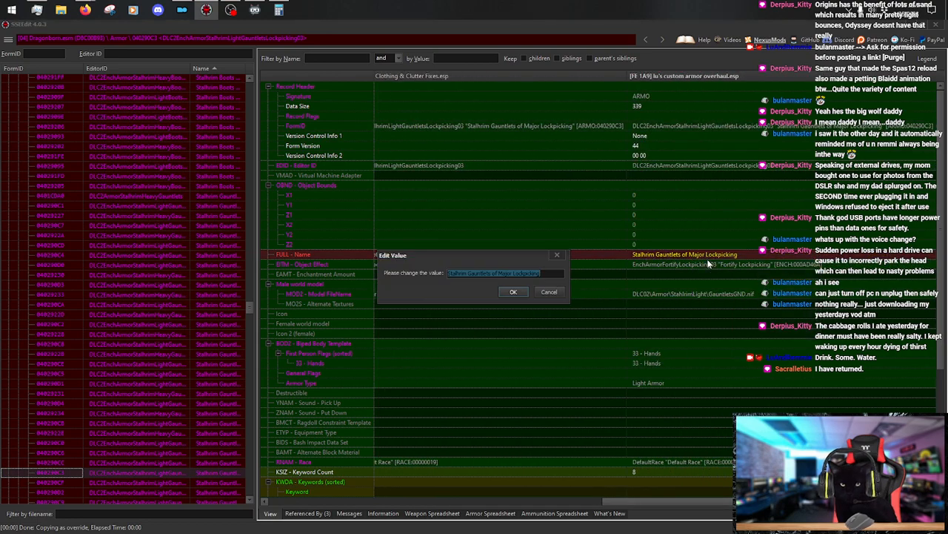
key(End)
key(ctrl+shift+Right)
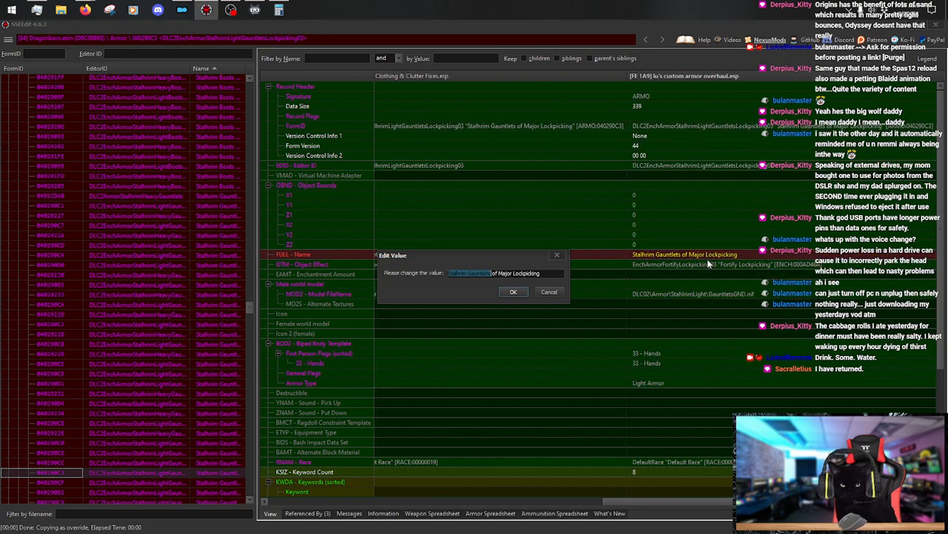
text(Stalhrim Scale Bracers)
key(Return)
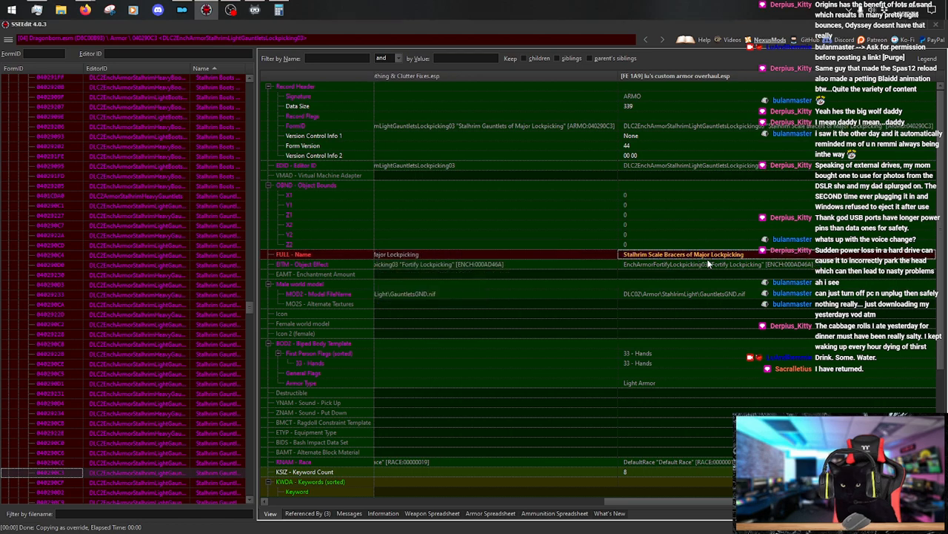
Open the DLC2EnchArmorStalhrimLightGauntletsSmithing03 armor record and look over the Stalhrim records listed below it.
click(226, 482)
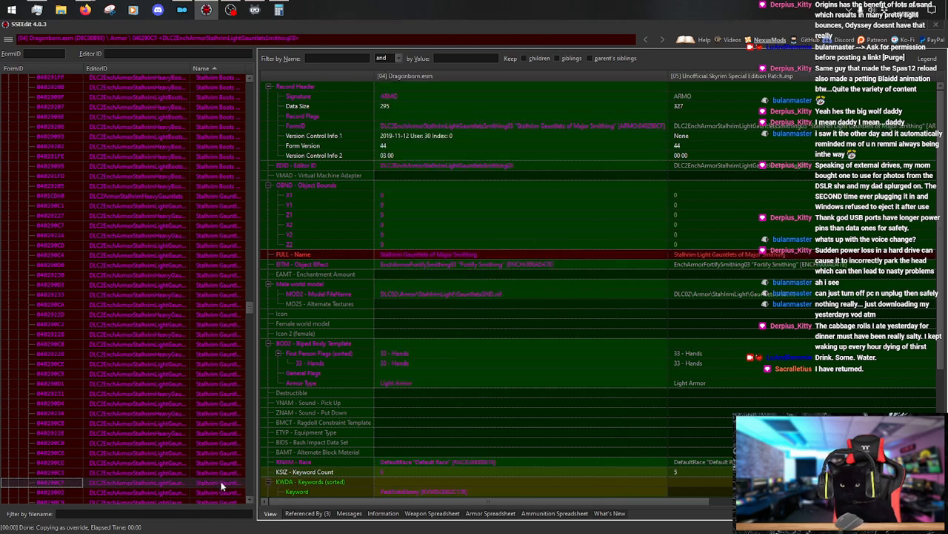
scroll(207, 371, down, 6)
scroll(199, 243, down, 5)
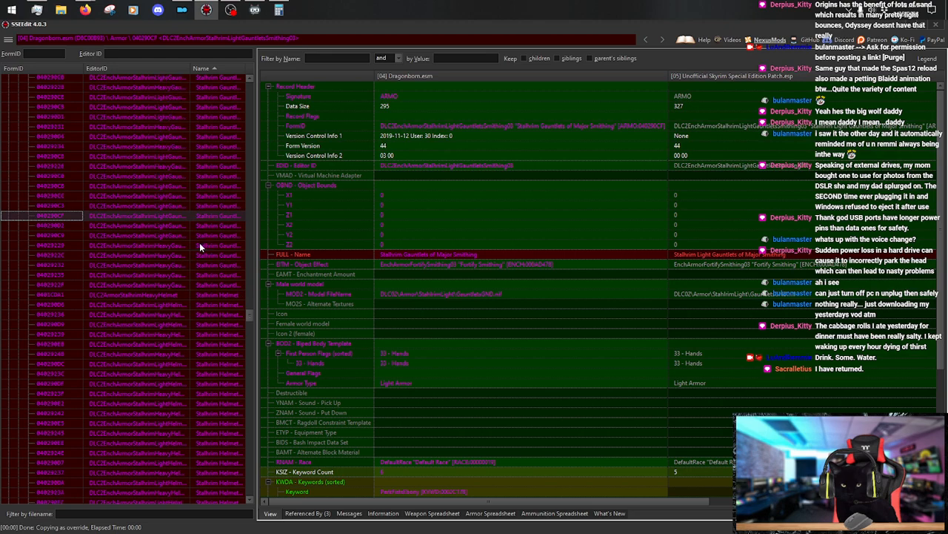
scroll(200, 242, down, 1)
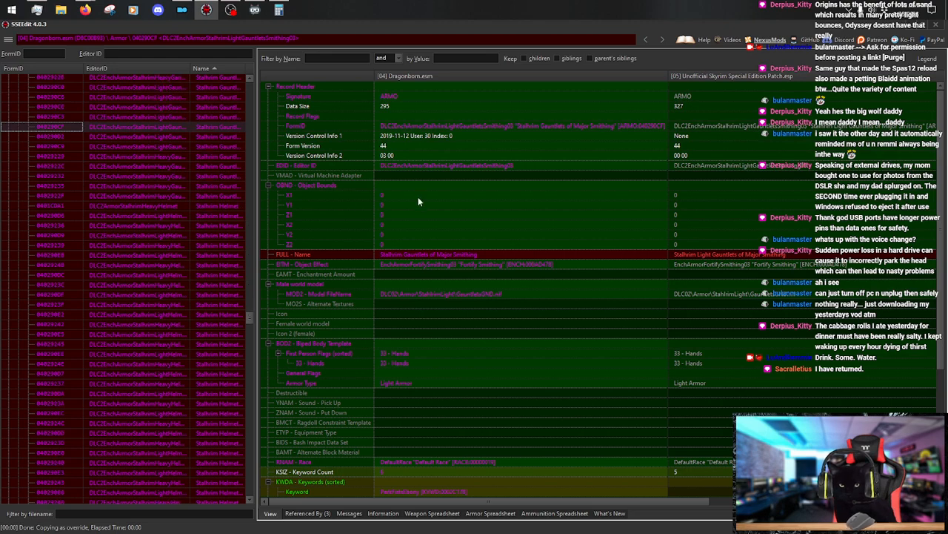
click(633, 501)
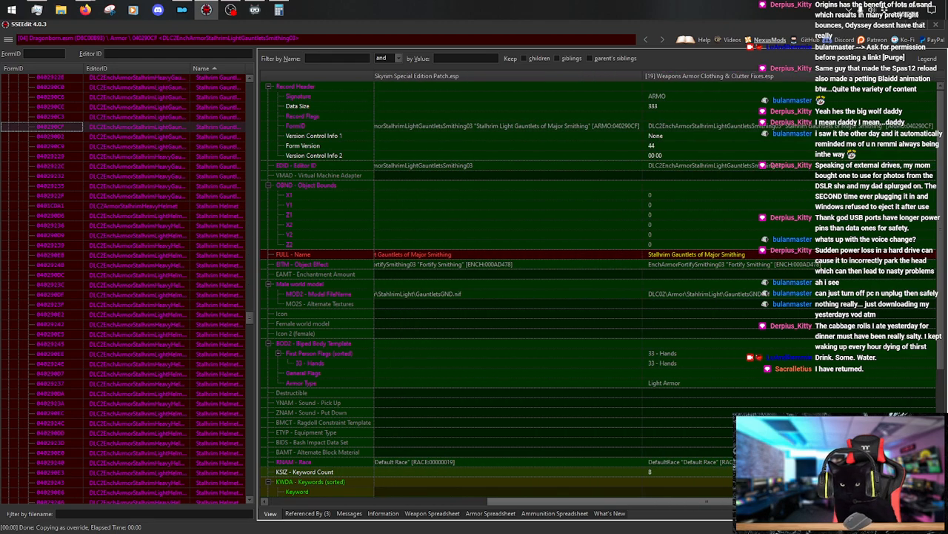
right_click(729, 74)
click(731, 112)
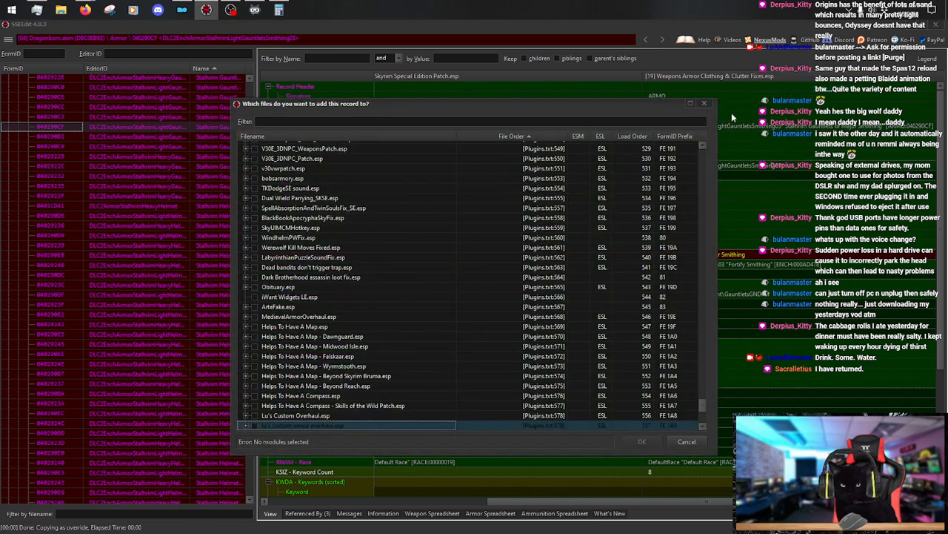
click(704, 103)
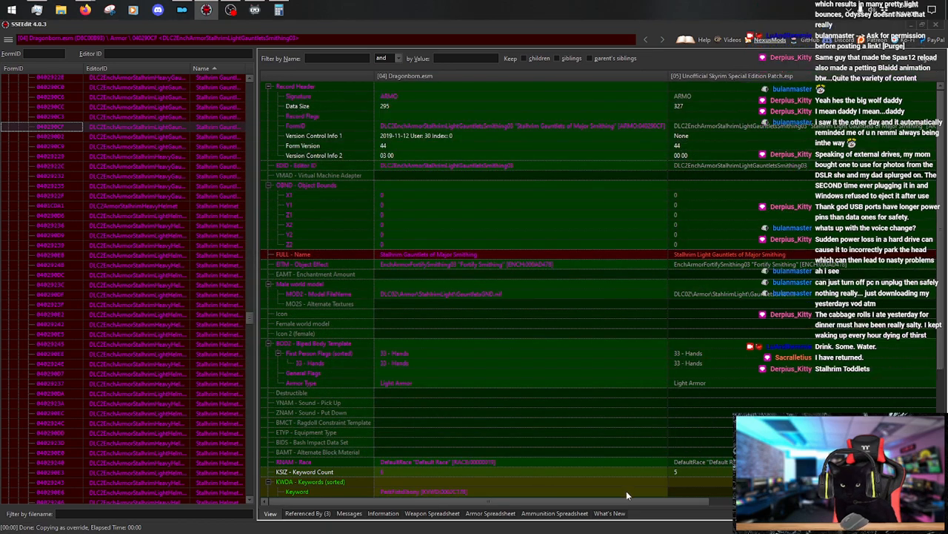
Copy the Weapons Armor Clothing & Clutter Fixes version of Stalhrim Gauntlets of Major Smithing as an override into lu's custom armor overhaul.esp.
drag(623, 501, 842, 502)
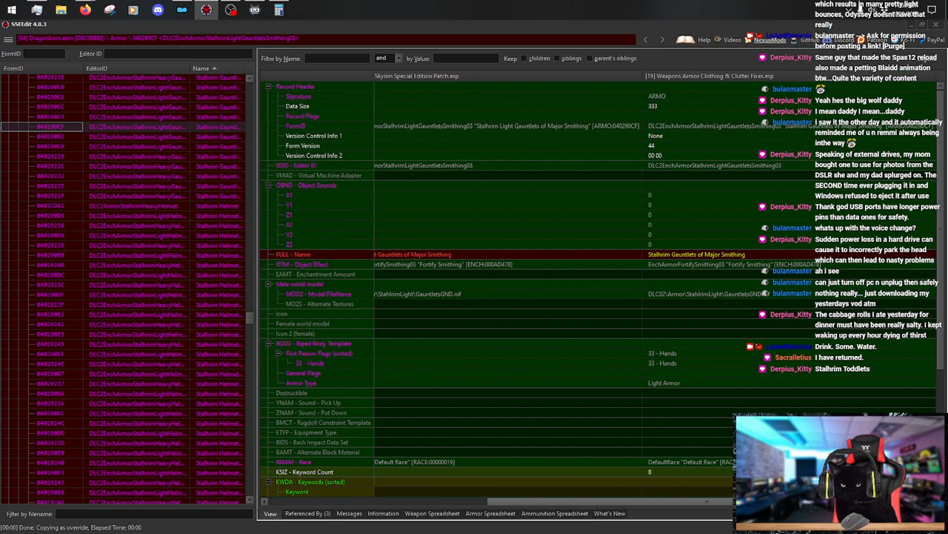
right_click(729, 77)
click(738, 114)
click(254, 425)
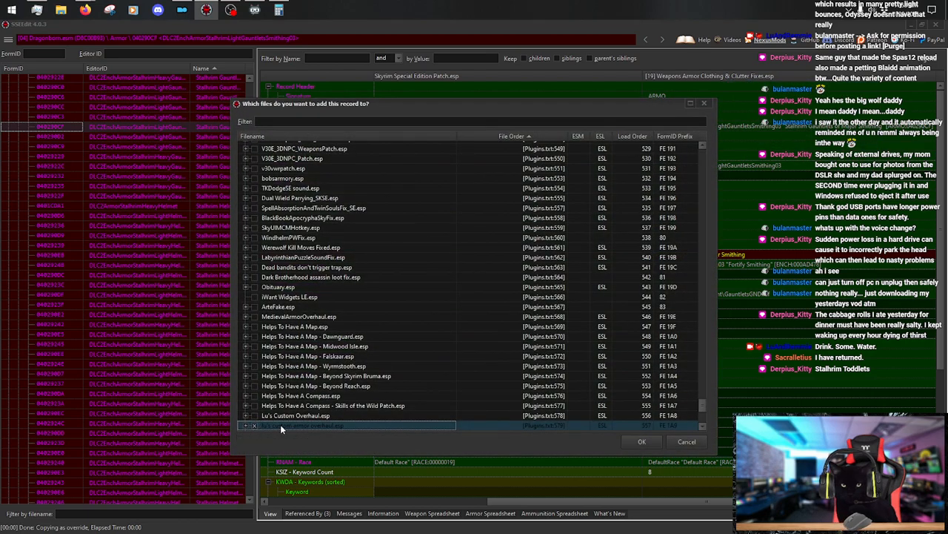
click(640, 442)
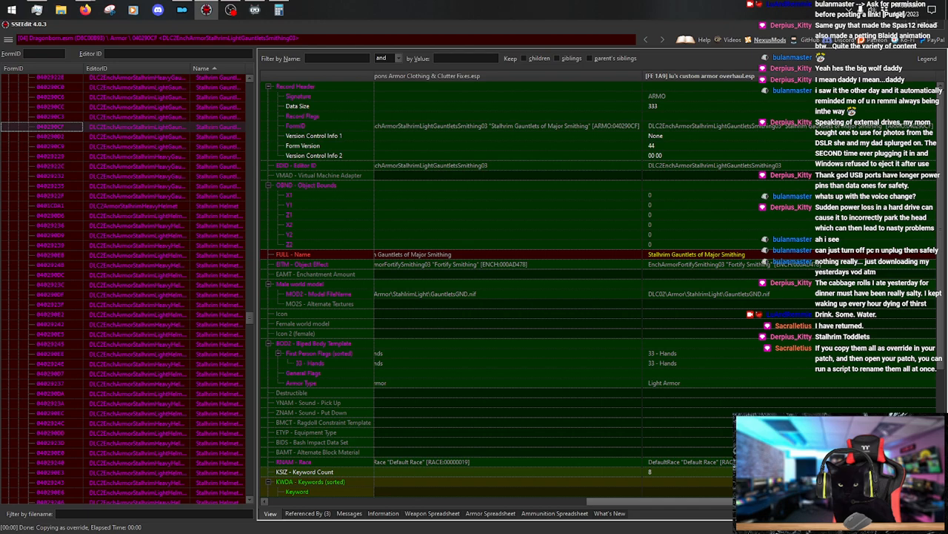
Set the FULL - Name in the lu's custom armor overhaul.esp override to "Stalhrim Scale Bracers of Major Smithing".
right_click(706, 252)
click(713, 260)
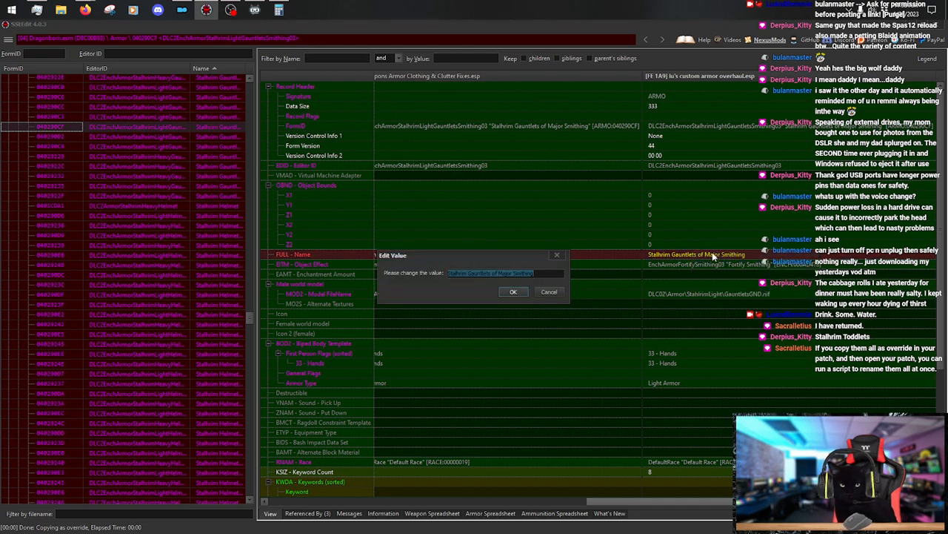
key(Home)
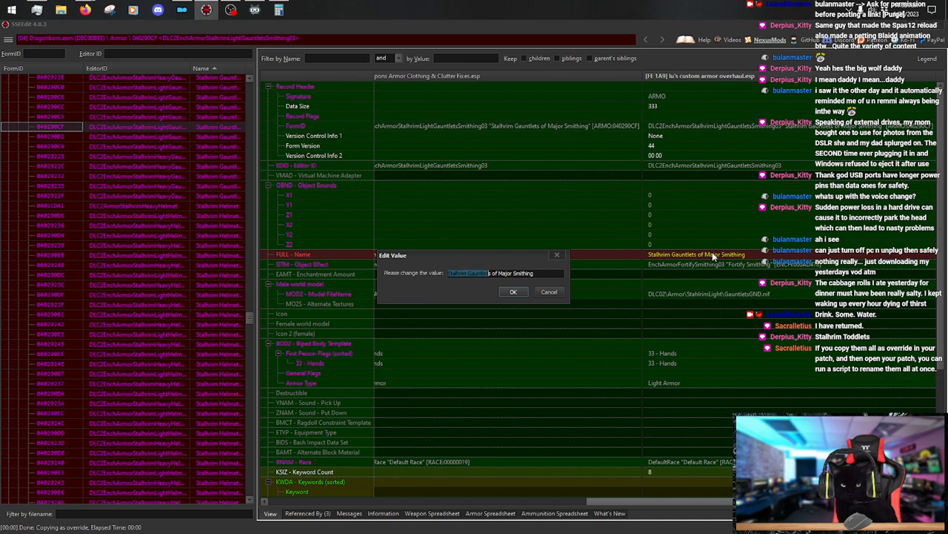
text(Stalhrim Scale Bracers)
key(Return)
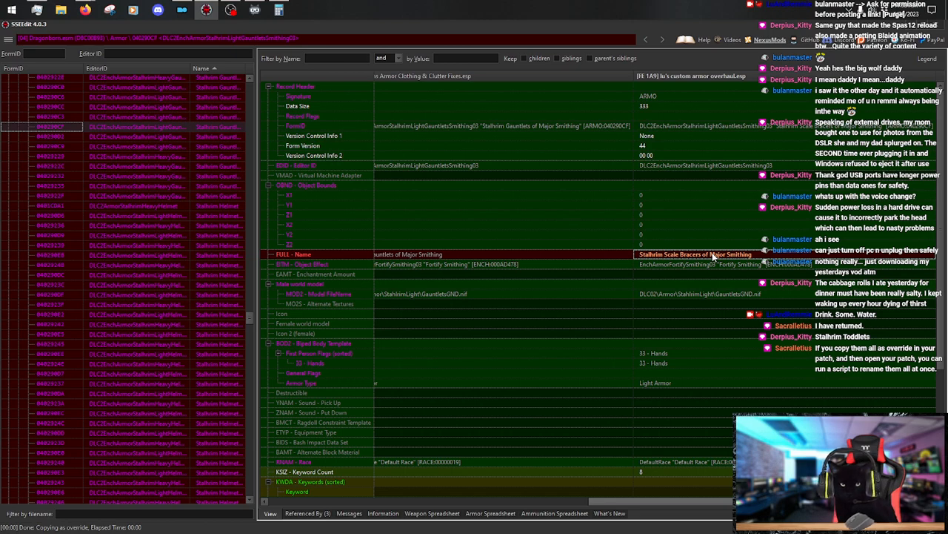
Open the DLC2EnchArmorStalhrimLightGauntletsTwoHanded03 armor record at its Weapons Armor Clothing & Clutter Fixes version.
click(172, 137)
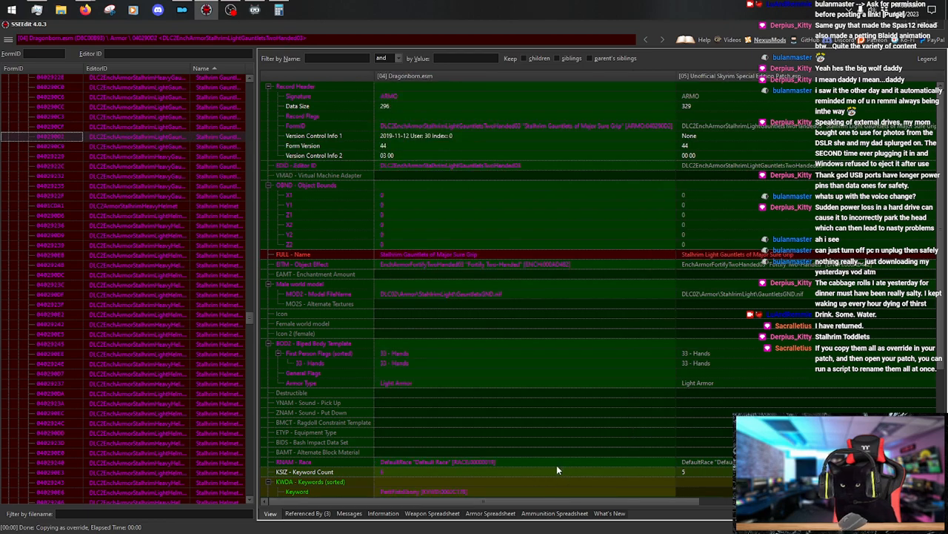
drag(556, 509, 704, 503)
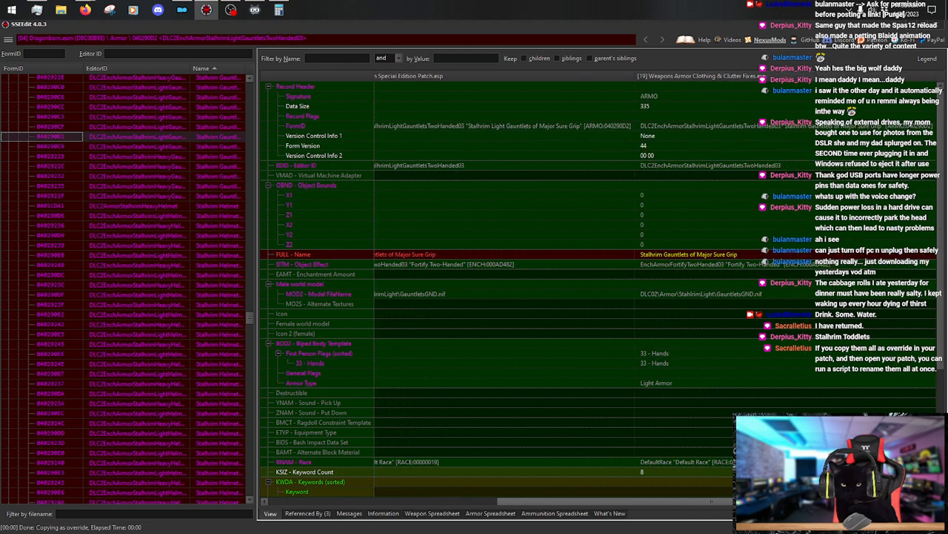
right_click(736, 77)
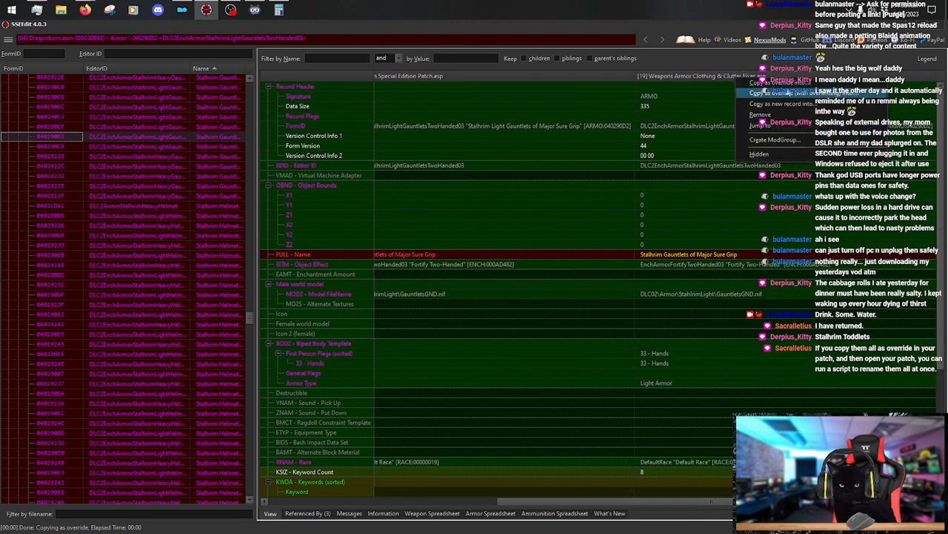
click(788, 93)
click(704, 104)
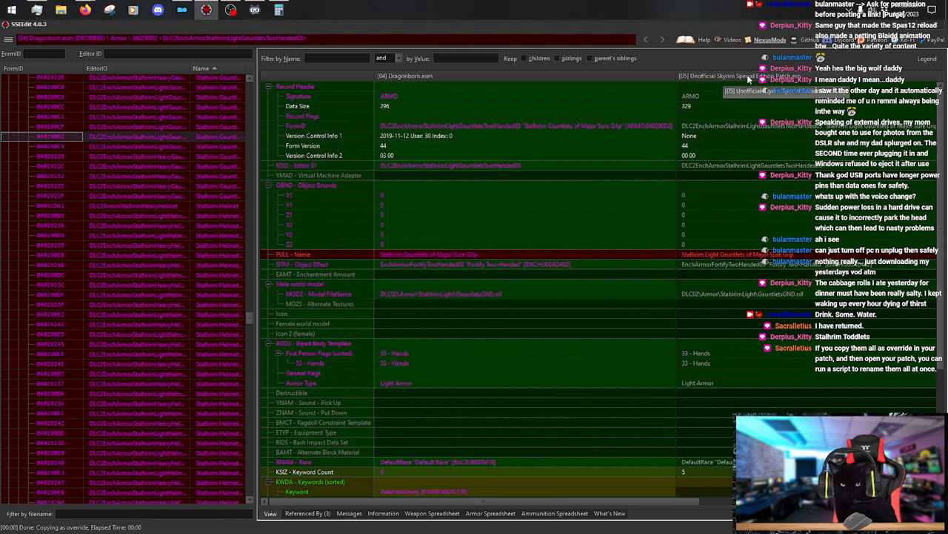
Copy the Weapons Armor Clothing & Clutter Fixes version of Stalhrim Gauntlets of Major Sure Grip as an override into lu's custom armor overhaul.esp.
click(586, 501)
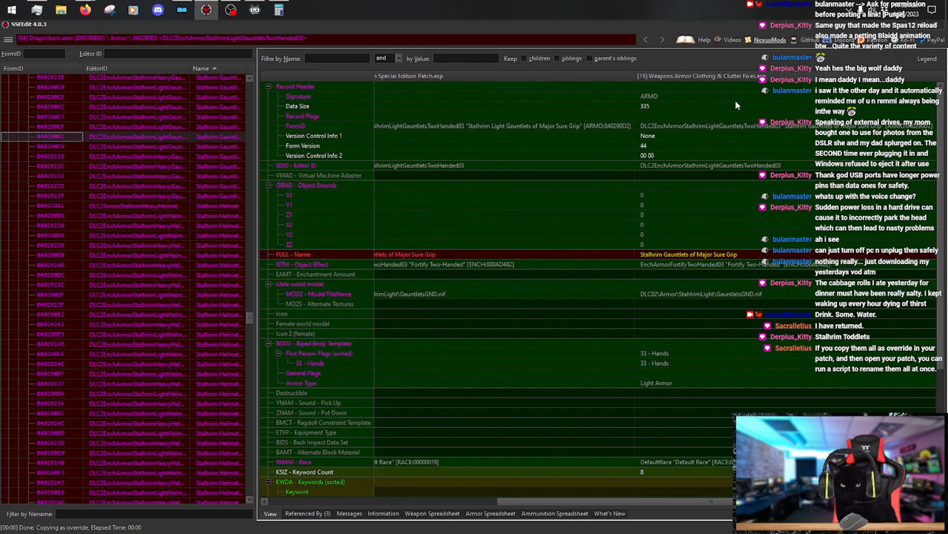
right_click(727, 74)
click(778, 83)
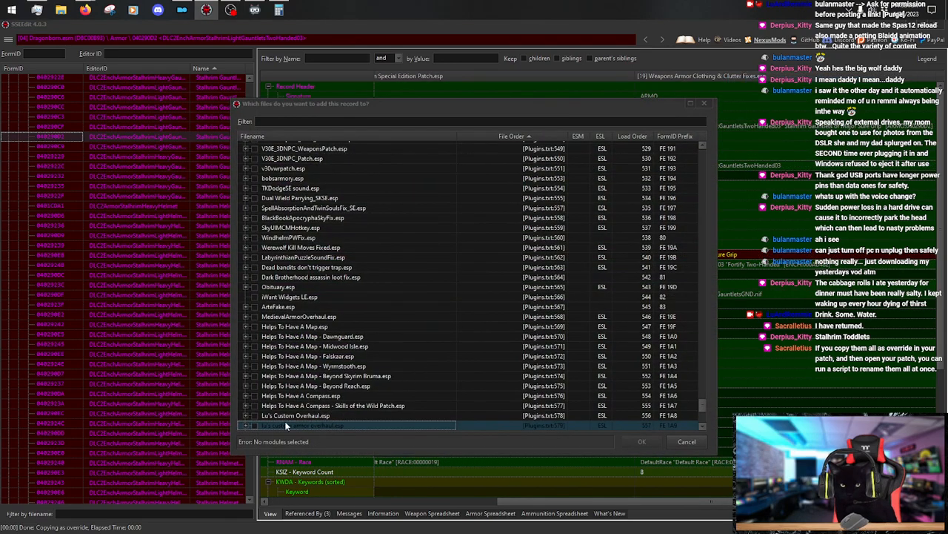
click(254, 426)
click(642, 442)
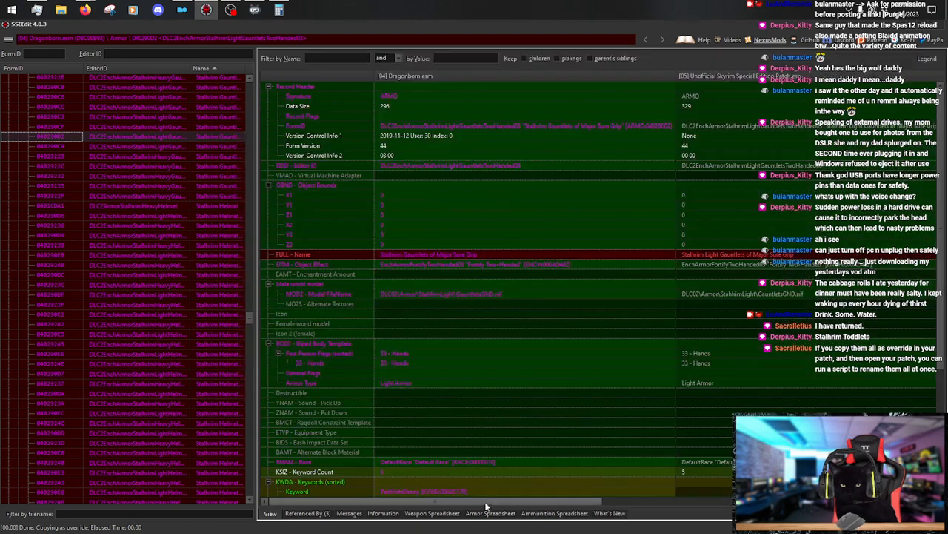
Set the FULL - Name in the lu's custom armor overhaul.esp override to "Stalhrim Scale Bracers of Major Sure Grip".
right_click(718, 256)
click(729, 268)
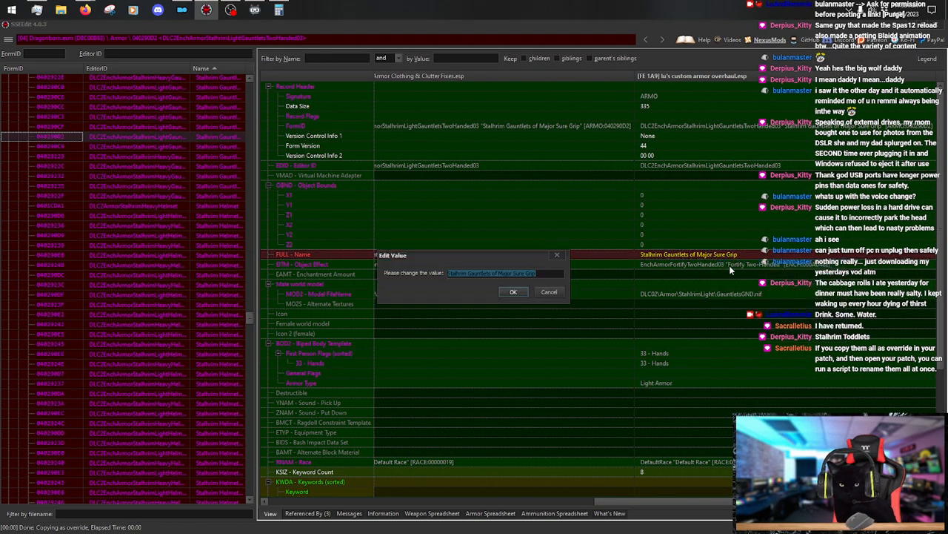
key(Home)
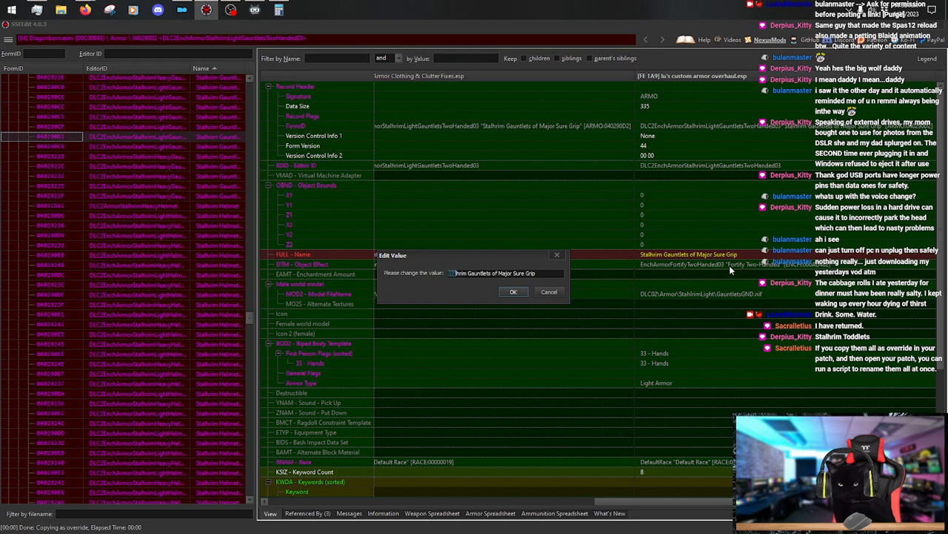
text(Stalhrim Scale Bracers)
key(Return)
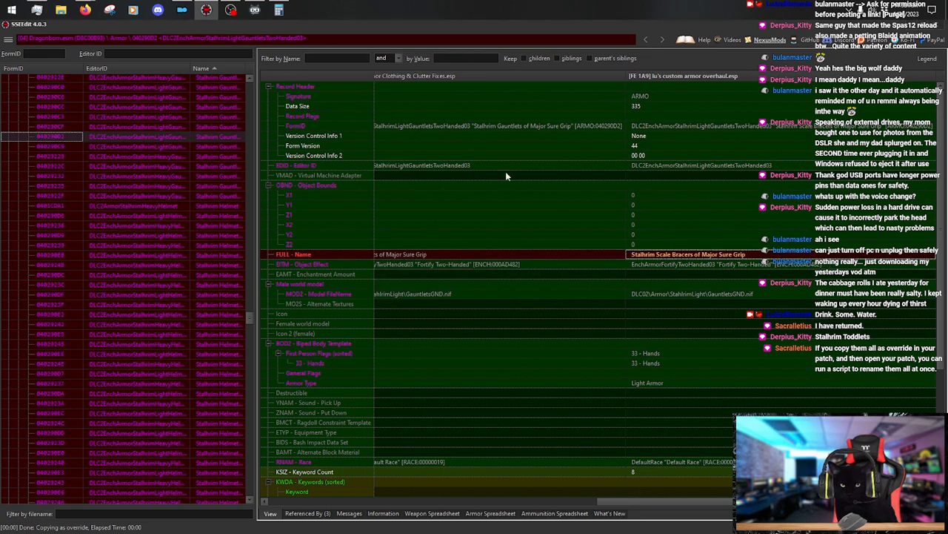
Copy the Weapons Armor Clothing & Clutter Fixes version of DLC2EnchArmorStalhrimLightGauntletsOneHanded03 as an override into lu's custom armor overhaul.esp.
click(183, 146)
drag(453, 501, 741, 502)
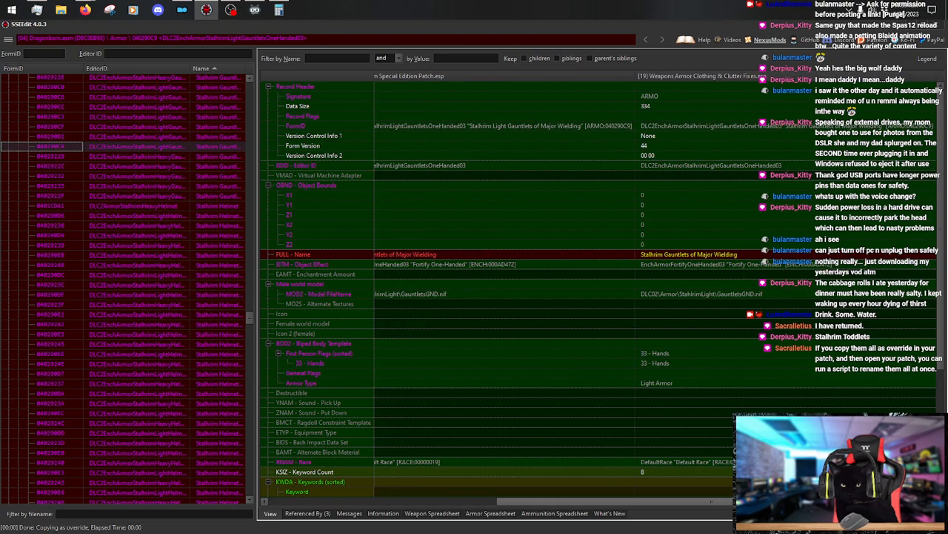
right_click(725, 73)
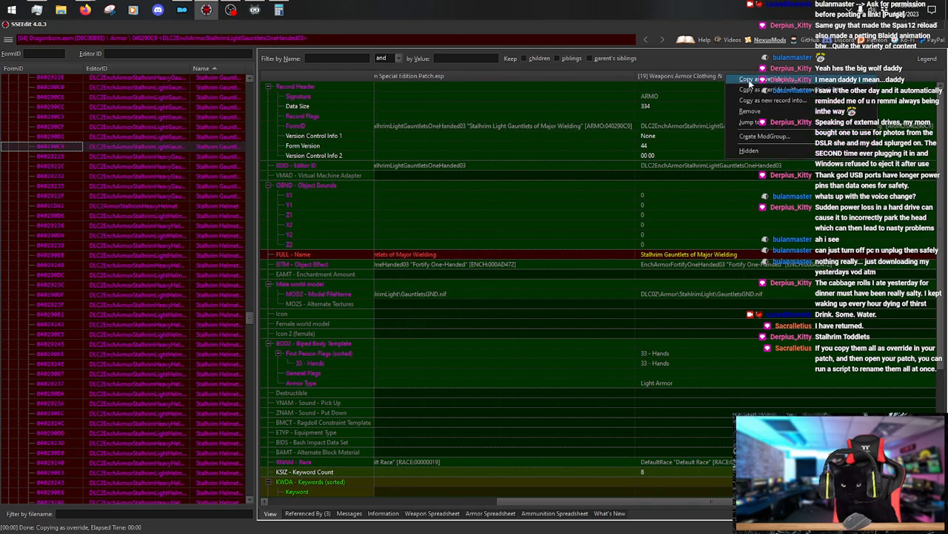
click(745, 83)
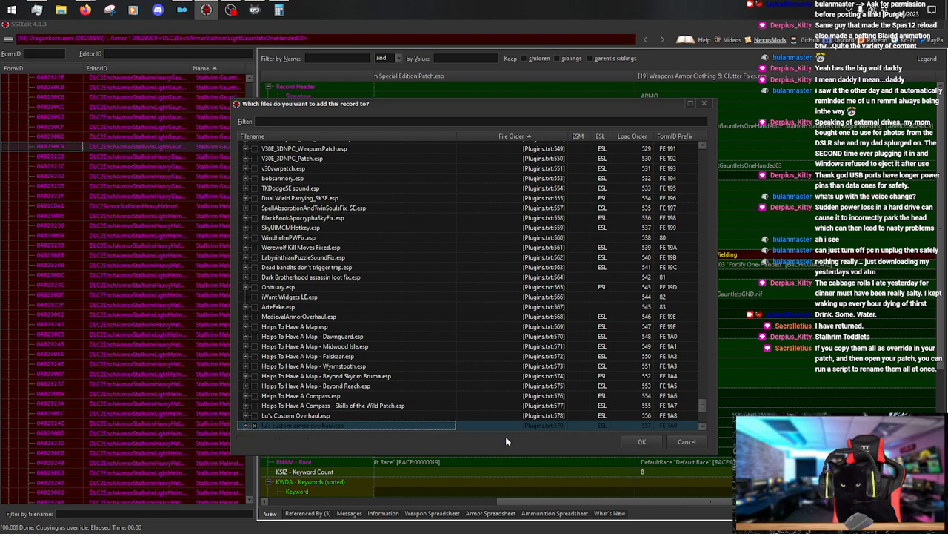
click(640, 442)
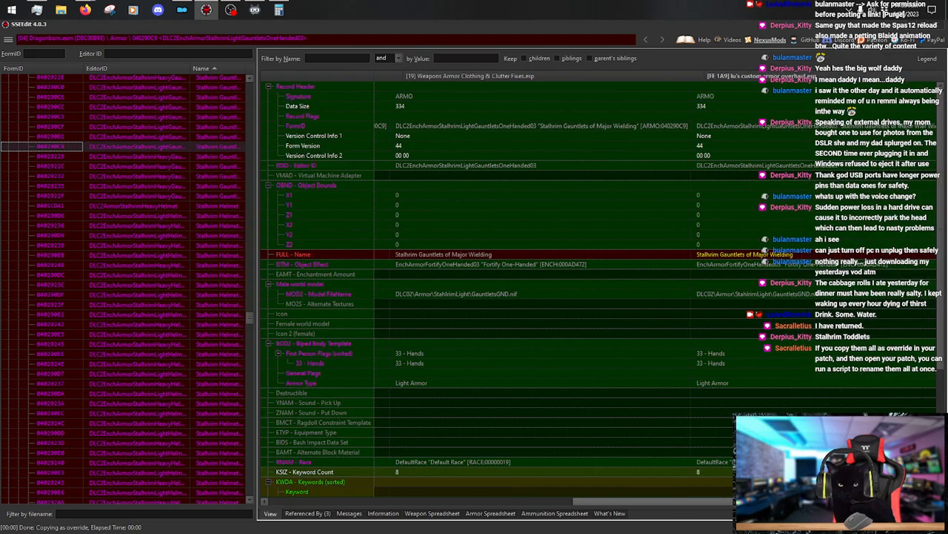
Set the FULL - Name in the lu's custom armor overhaul.esp override to "Stalhrim Scale Bracers of Major Wielding".
right_click(706, 258)
click(726, 260)
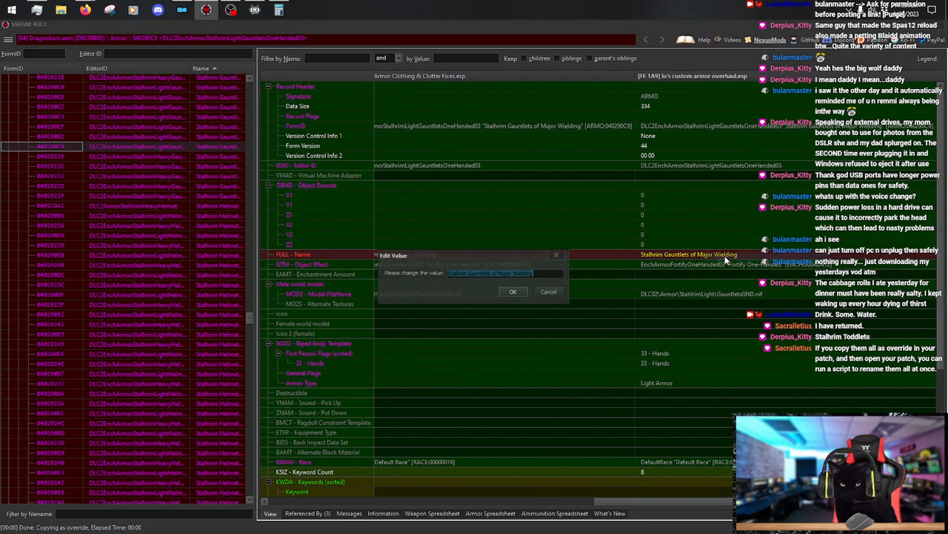
key(Home)
key(shift+Right)
key(shift+Right)
key(shift+Right)
key(shift+Right)
key(shift+Right)
key(shift+Right)
key(shift+Right)
key(shift+Right)
key(shift+Right)
key(shift+Right)
key(shift+Right)
key(shift+Right)
key(shift+Right)
key(shift+Right)
key(shift+Right)
key(shift+Right)
key(shift+Right)
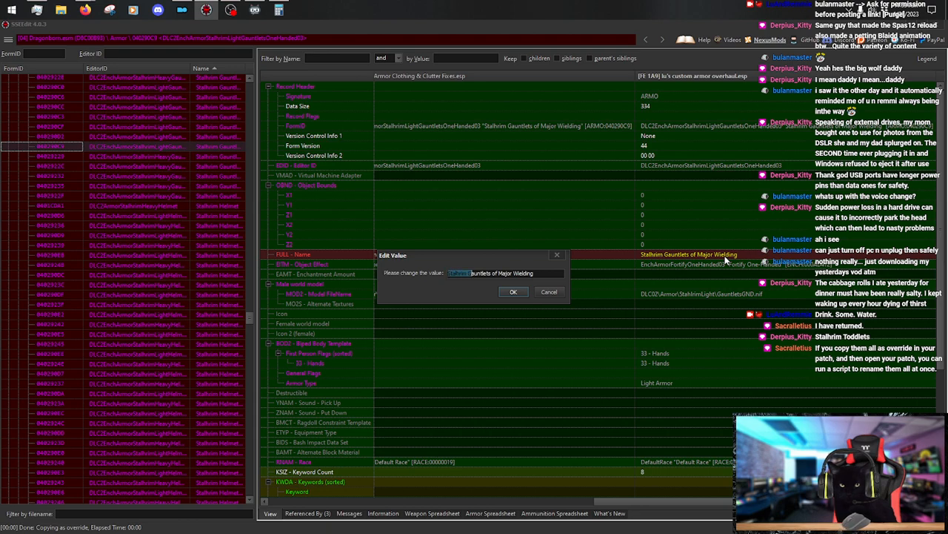
text(Stalhrim Scale Bracers)
key(Return)
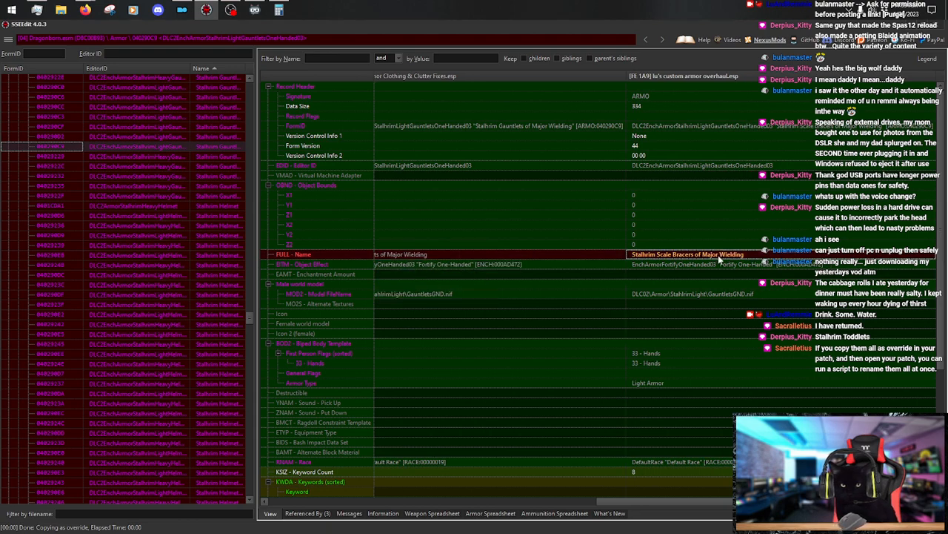
Copy the V30MergedReplacers.esp version of the DLC2ArmorStalhrimLightHelmet record as an override into lu's custom armor overhaul.esp.
click(163, 217)
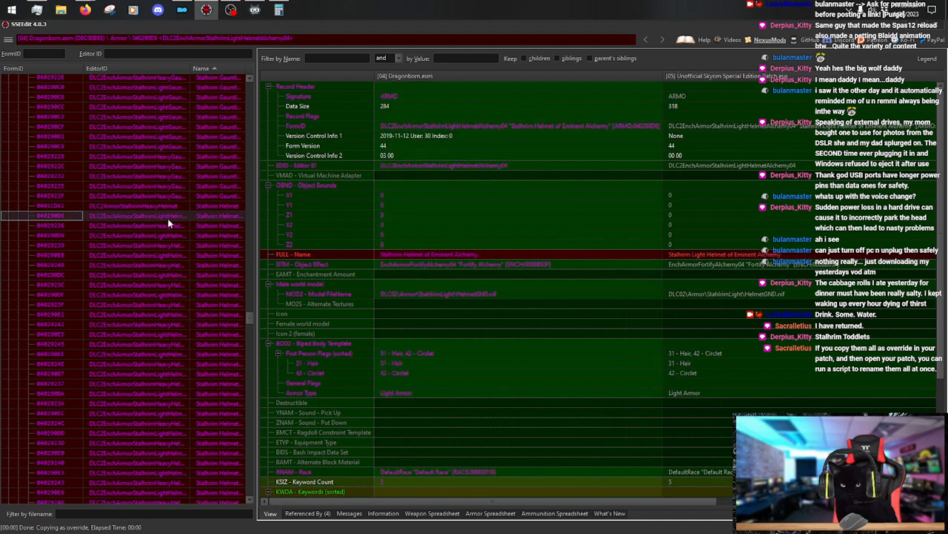
mouse_move(249, 318)
mouse_down()
mouse_move(245, 341)
mouse_move(251, 333)
mouse_up()
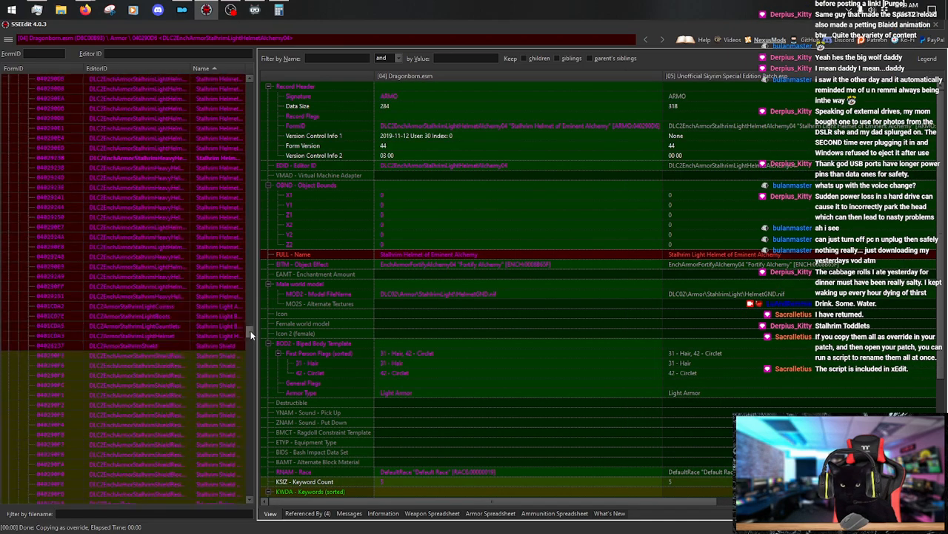
click(225, 335)
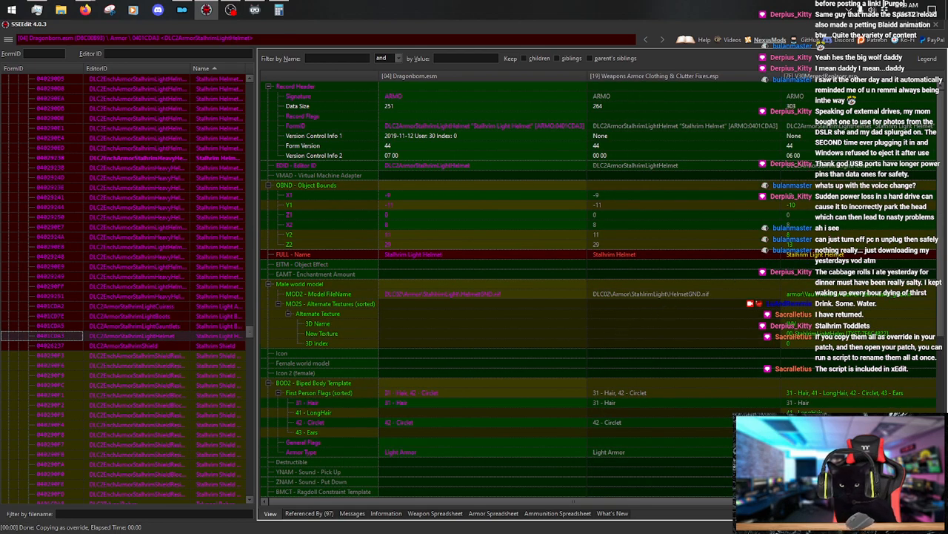
drag(830, 501, 880, 502)
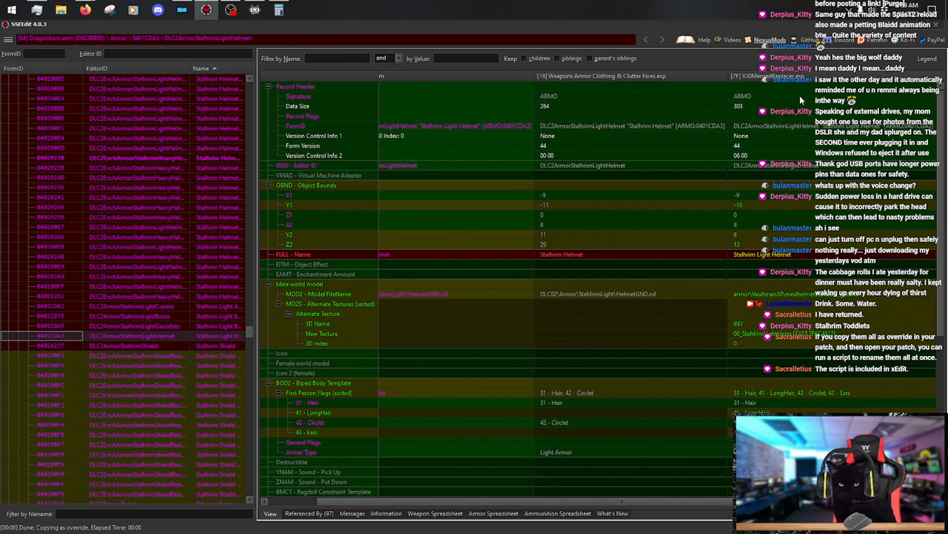
right_click(790, 80)
click(796, 86)
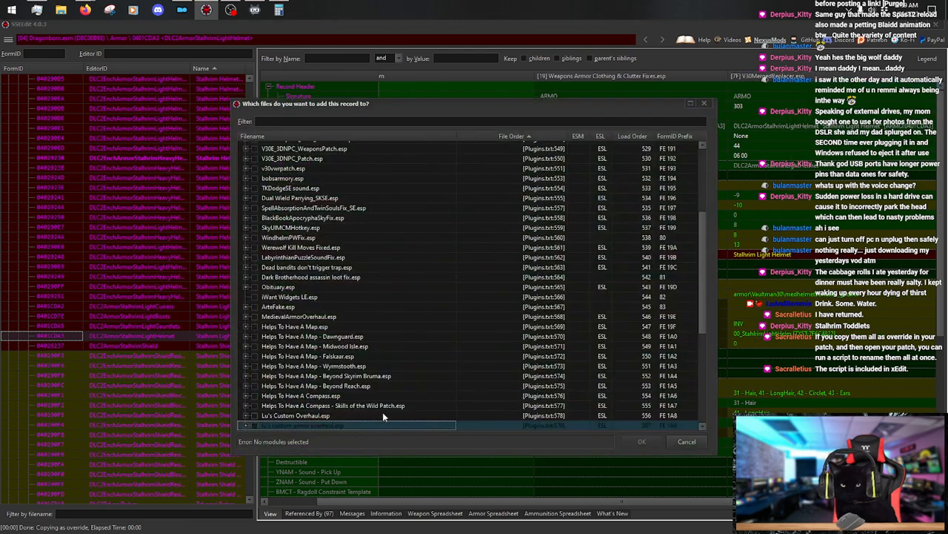
click(254, 426)
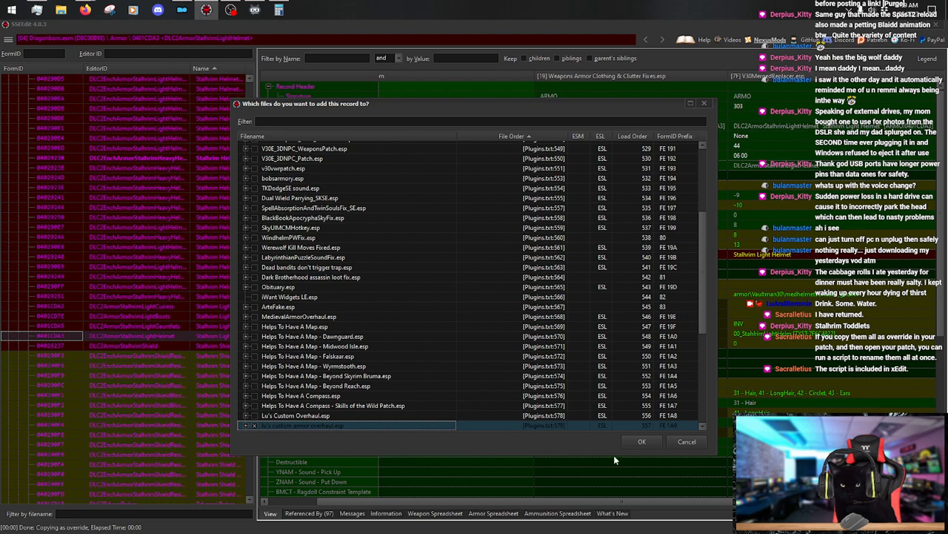
click(642, 441)
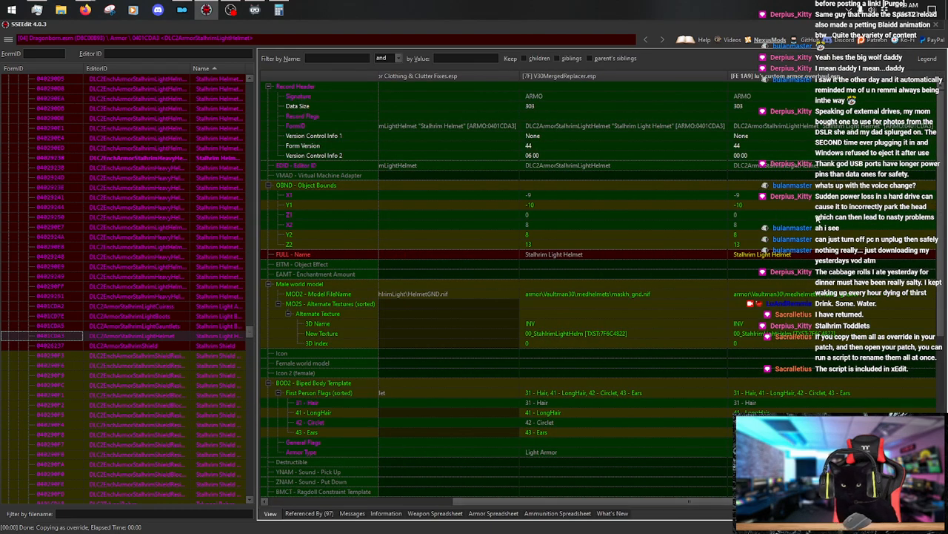
right_click(770, 256)
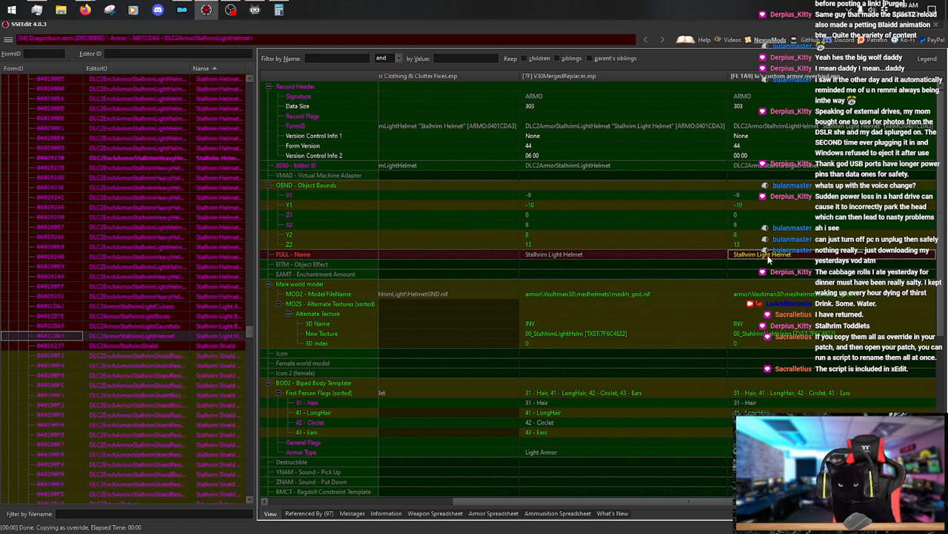
click(939, 204)
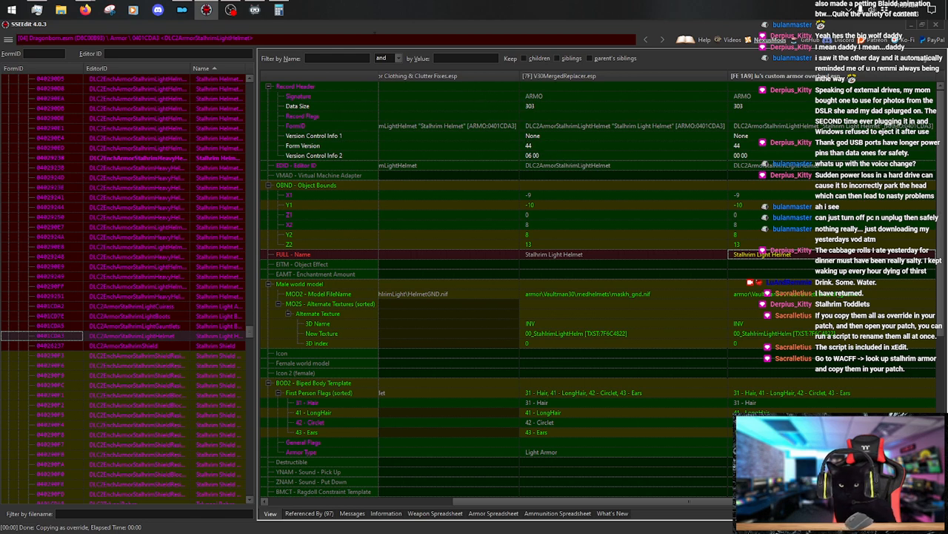
Switch to Mod Organizer and expand the medhelmets folder under meshes, armor, Vaultman30 in the game data tree.
click(182, 10)
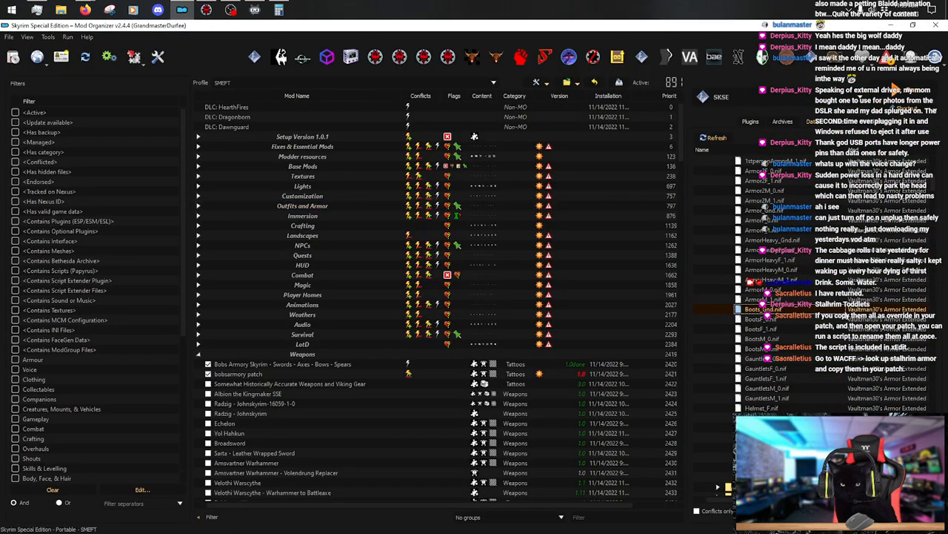
scroll(717, 319, up, 8)
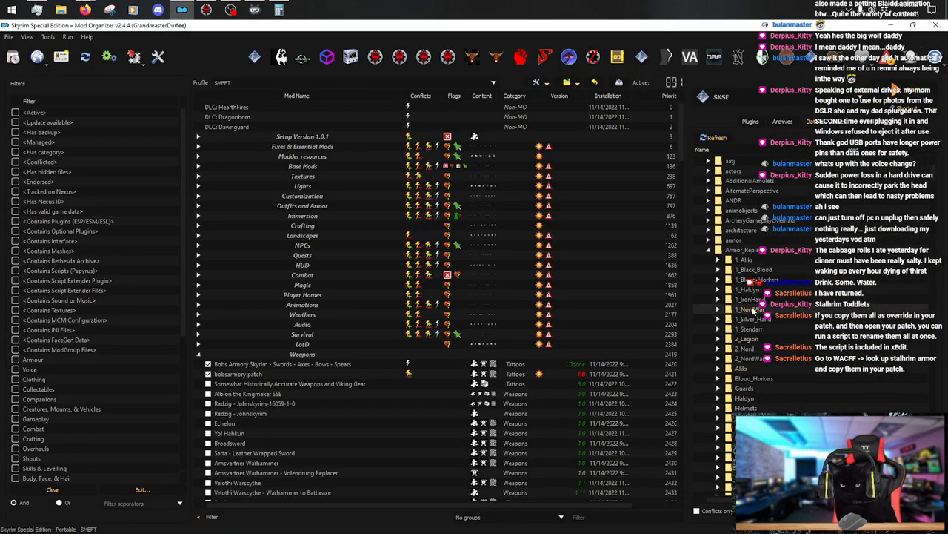
click(709, 329)
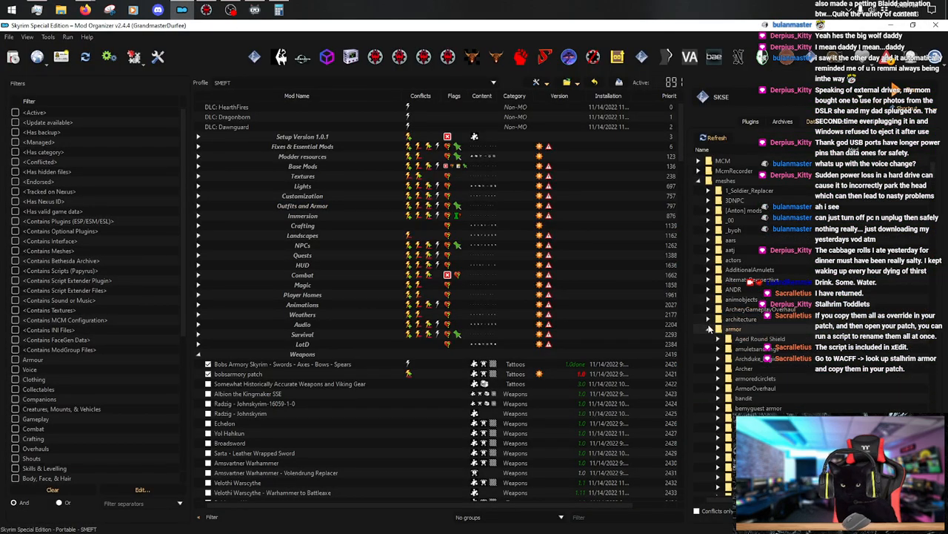
scroll(782, 344, down, 5)
scroll(781, 344, down, 10)
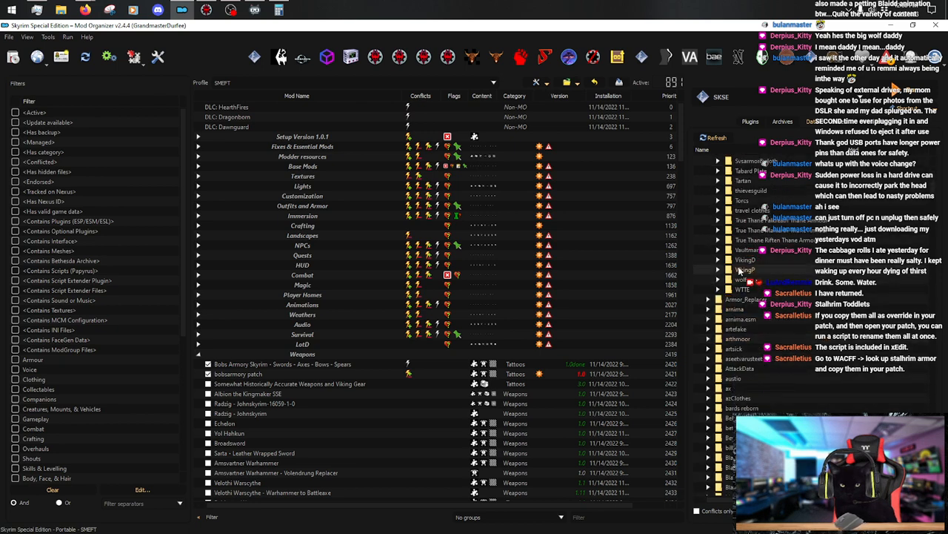
click(719, 251)
scroll(742, 263, down, 1)
click(728, 241)
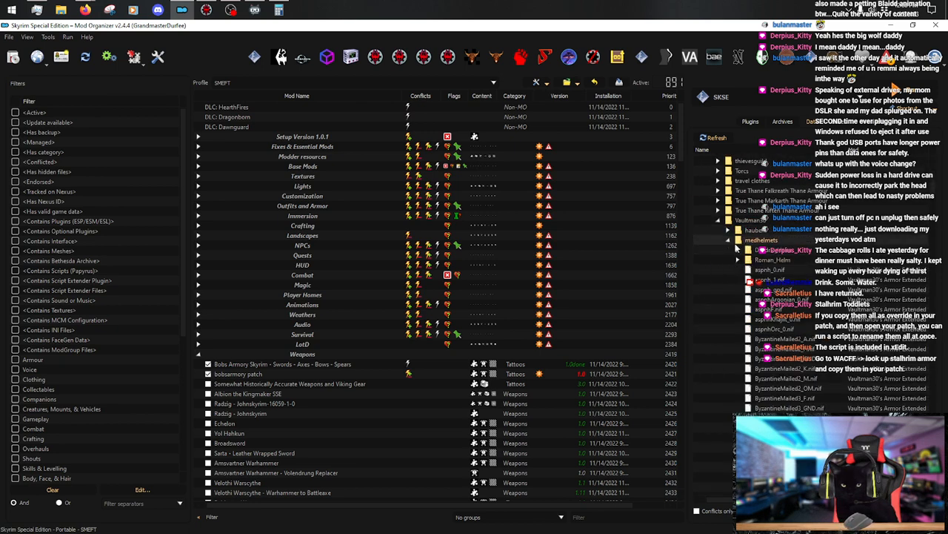
Preview the maskh_gnd.nif mesh in the medhelmets folder and rotate it to examine the helmet's shape.
scroll(767, 293, down, 3)
scroll(767, 292, down, 15)
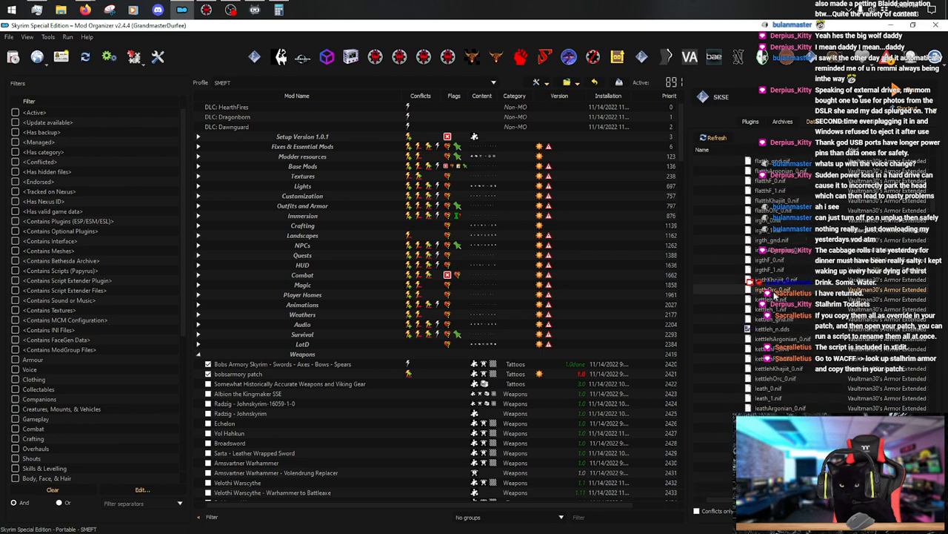
scroll(776, 296, down, 4)
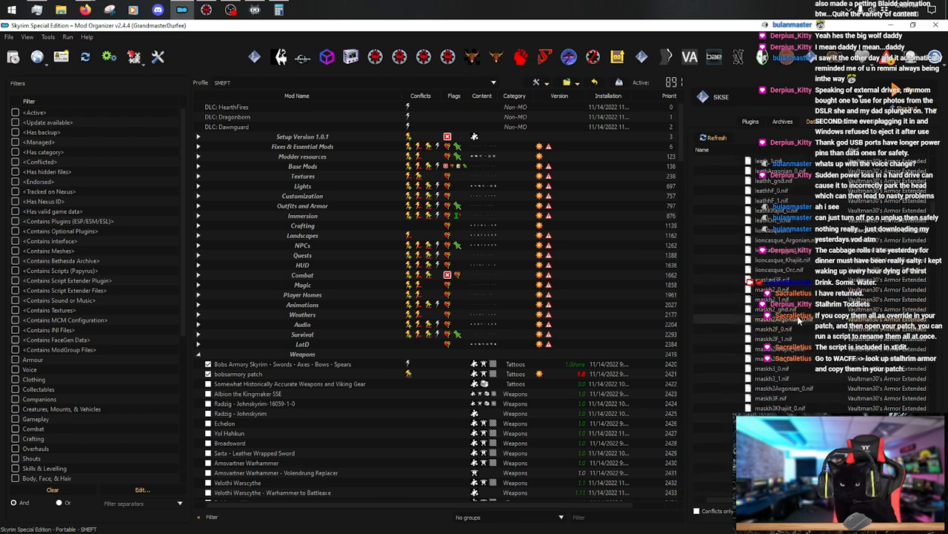
scroll(799, 320, down, 2)
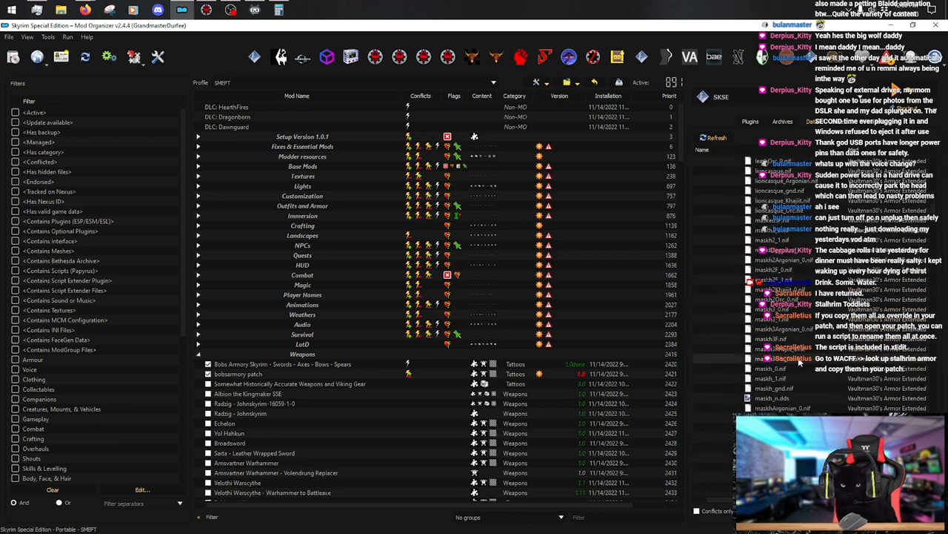
double_click(774, 387)
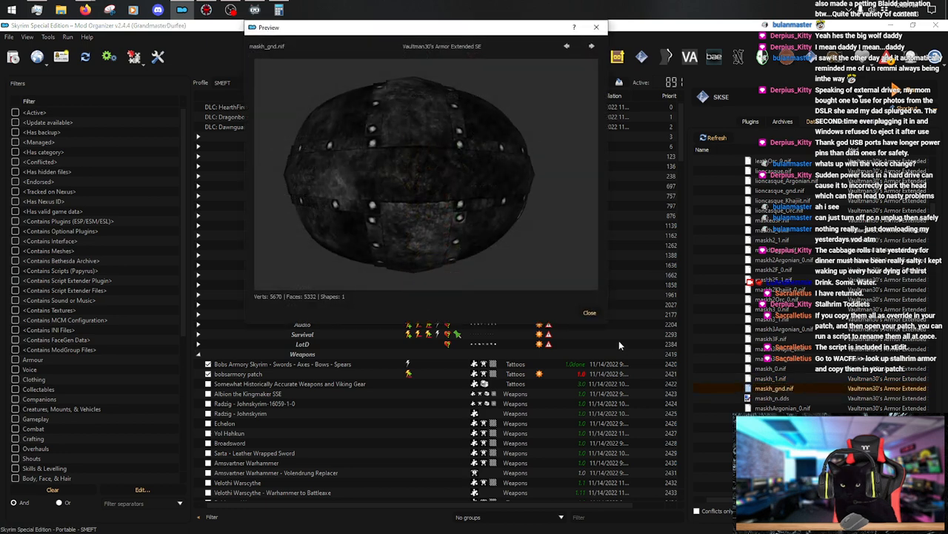
drag(502, 178, 461, 119)
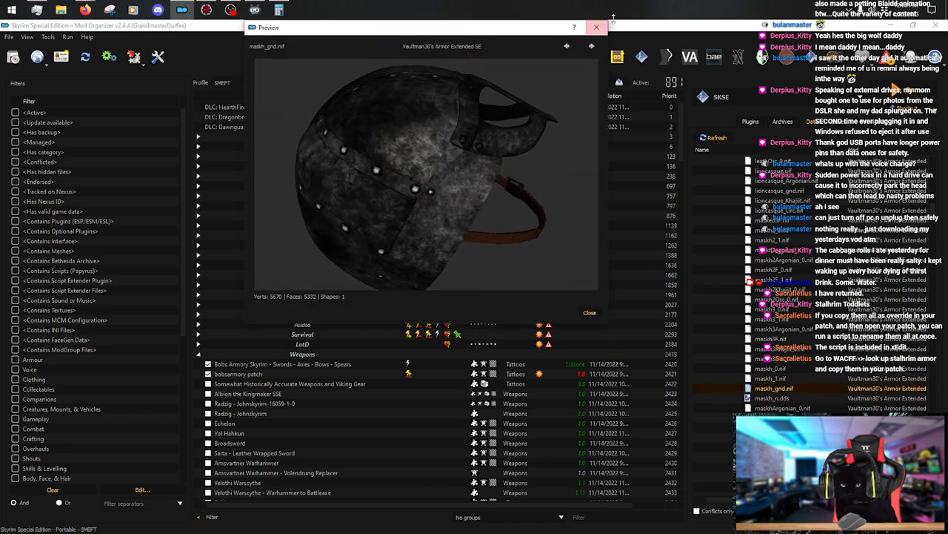
click(596, 27)
Switch back to SSEEdit and check the DLC2ArmorStalhrimLightCuirass record's name in the lu's custom armor overhaul.esp override.
click(206, 10)
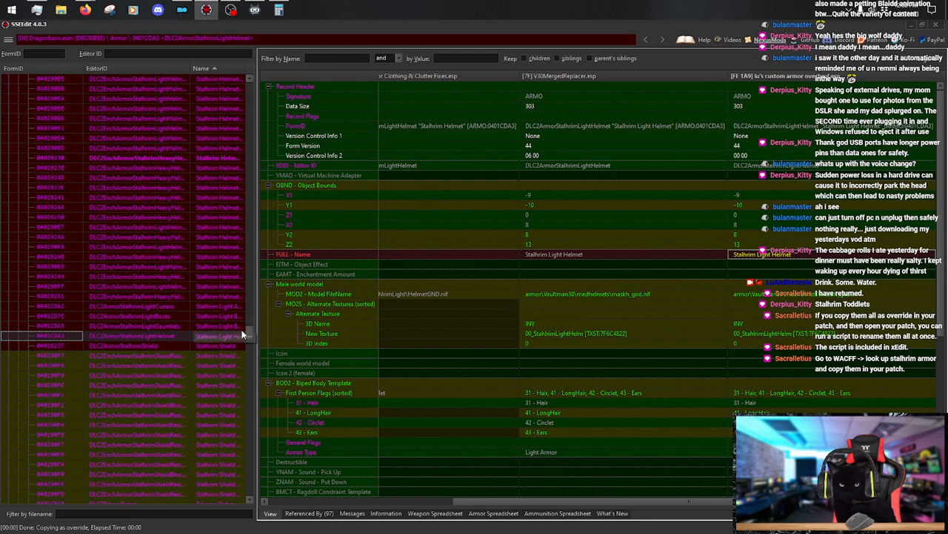
click(232, 307)
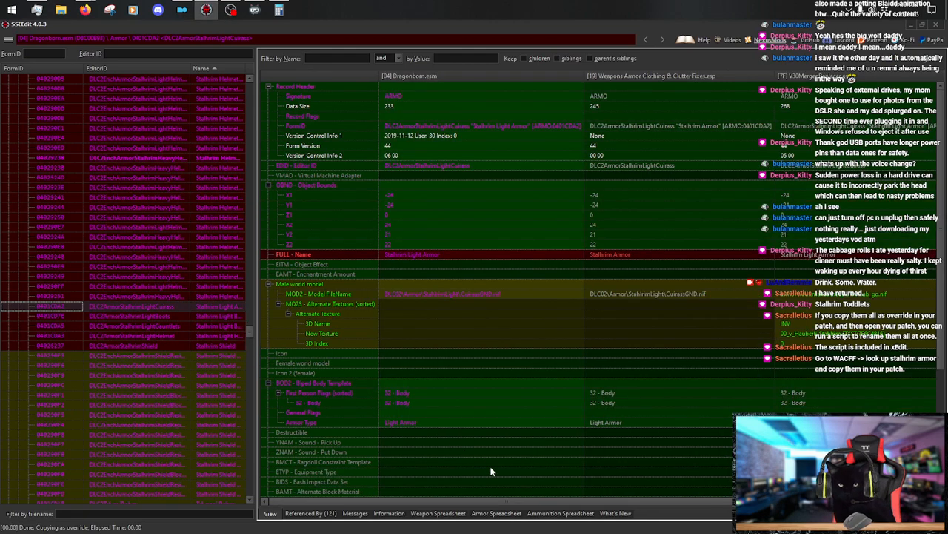
drag(560, 500, 728, 492)
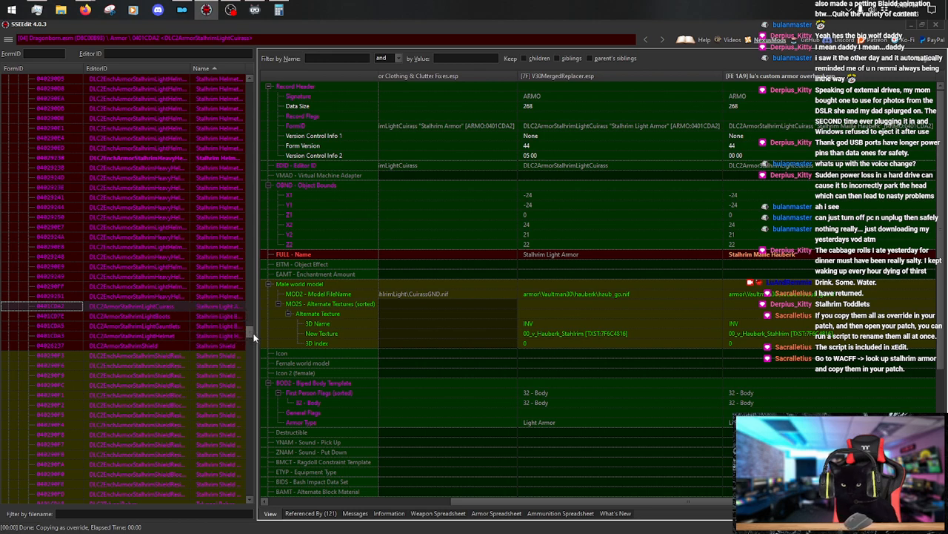
Check the name of the DLC2EnchArmorStalhrimHeavyHelmetAlchemy06 record in the lu's custom armor overhaul.esp override.
mouse_move(252, 332)
mouse_down()
mouse_move(258, 299)
mouse_move(255, 330)
mouse_up()
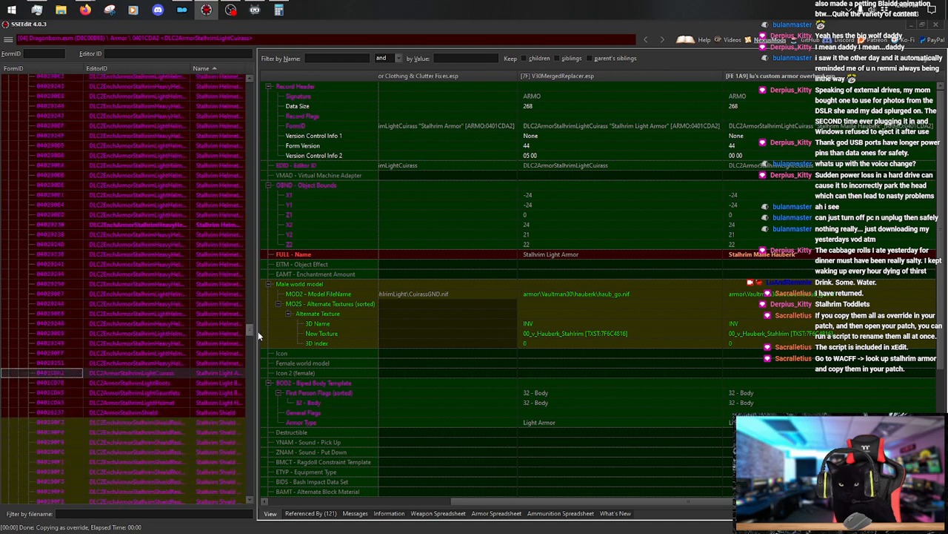
click(235, 225)
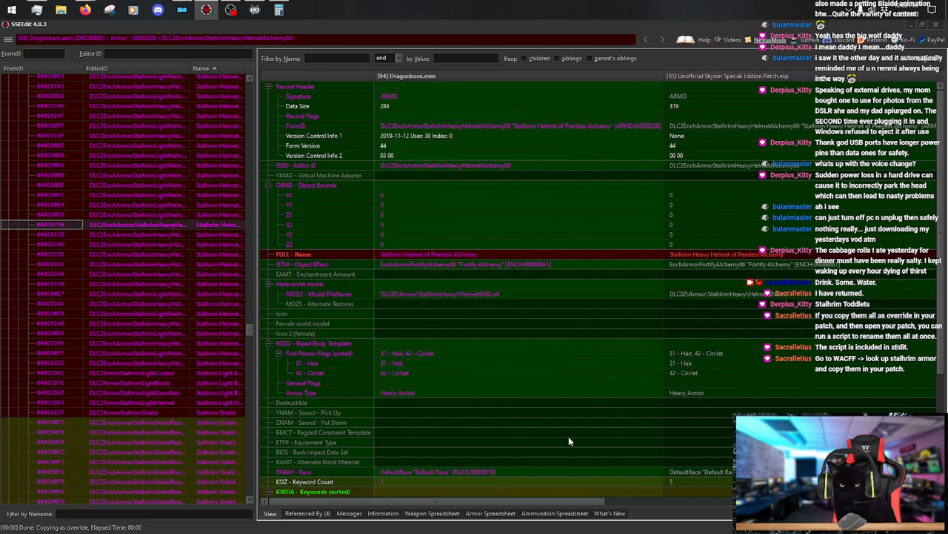
drag(523, 502, 841, 500)
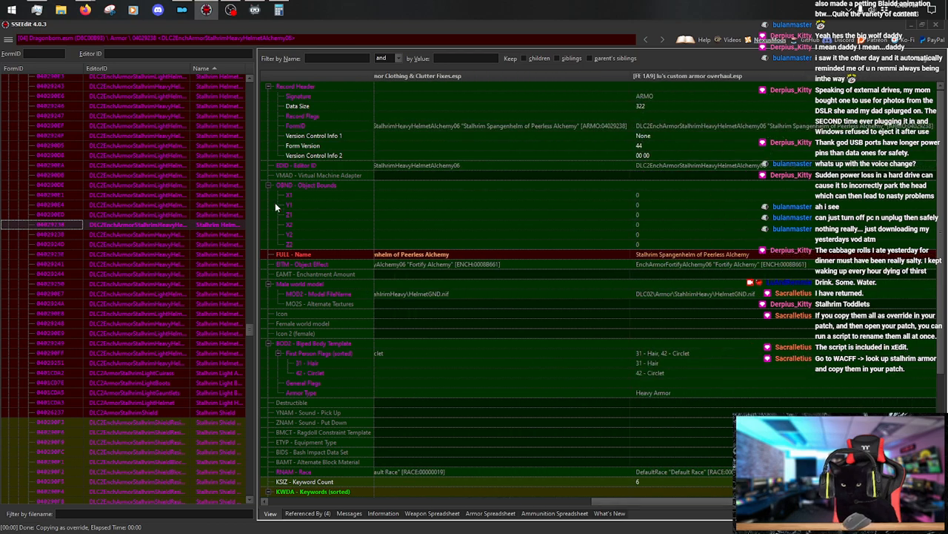
Look through the Stalhrim cuirass, boots, gauntlets and helmet records in Dragonborn.esm to locate the base heavy helmet.
click(167, 199)
scroll(172, 208, up, 3)
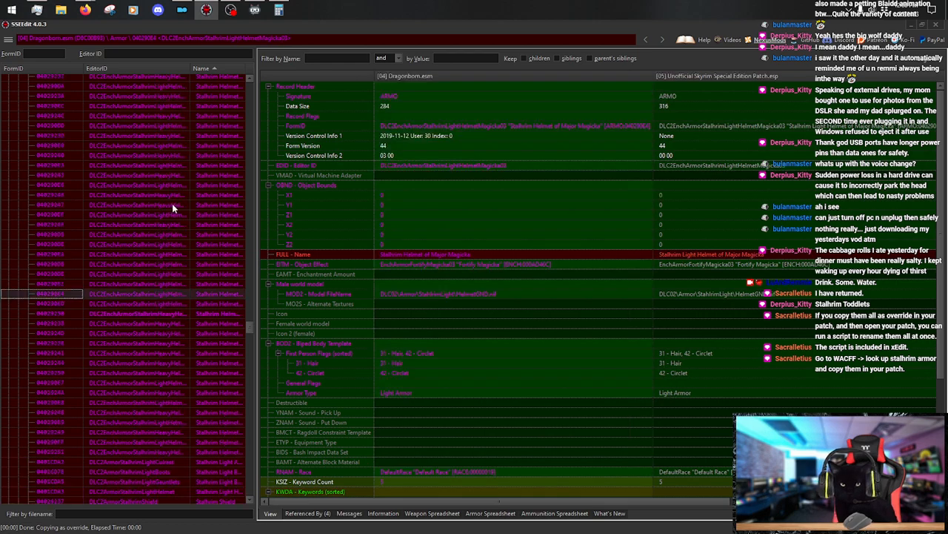
scroll(174, 200, up, 7)
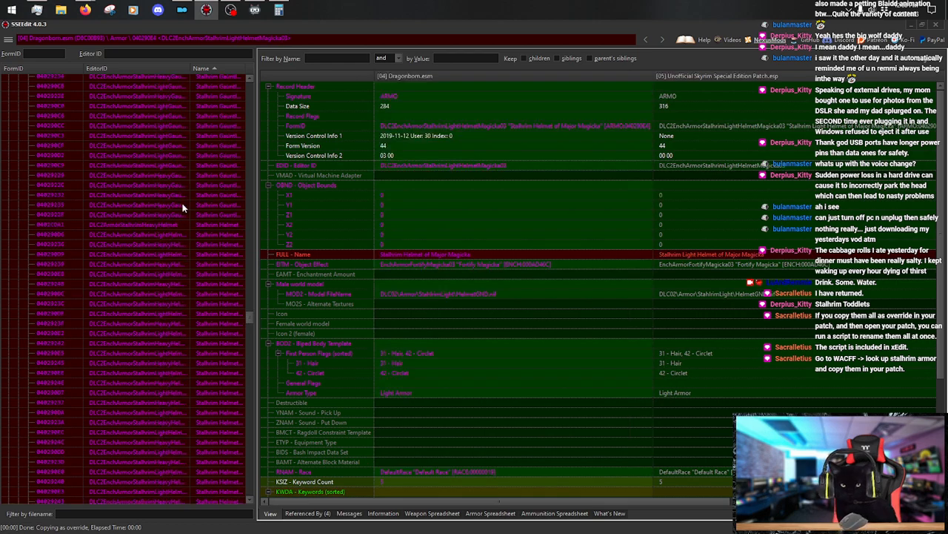
scroll(186, 204, up, 3)
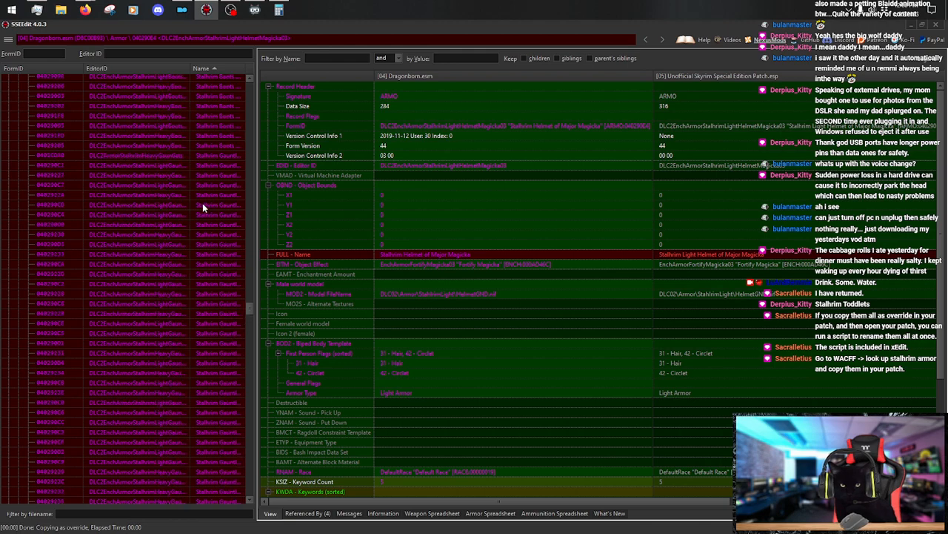
scroll(233, 212, up, 10)
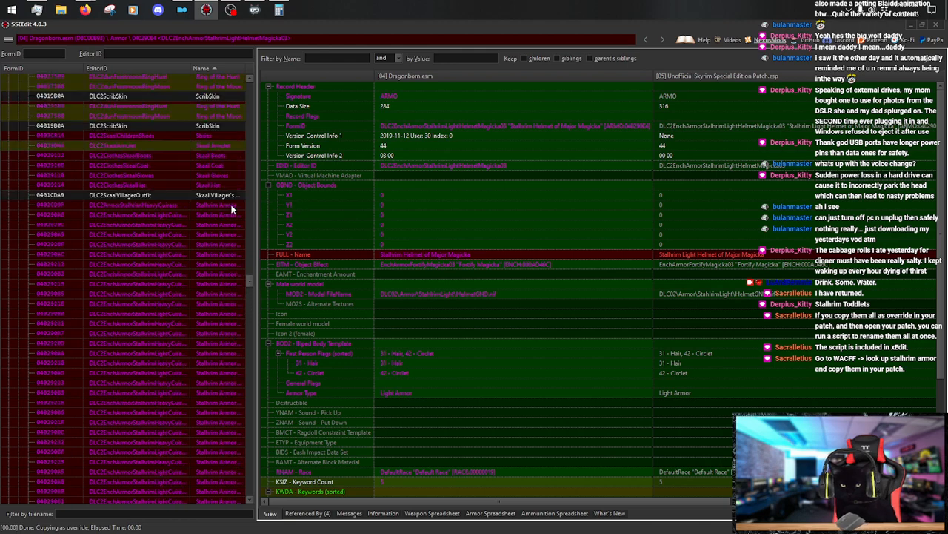
scroll(232, 209, down, 8)
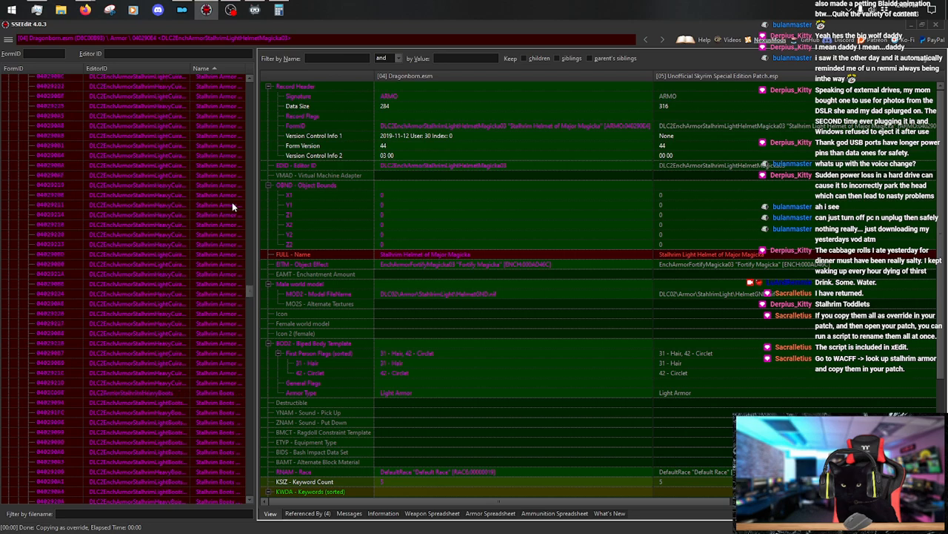
scroll(232, 203, down, 10)
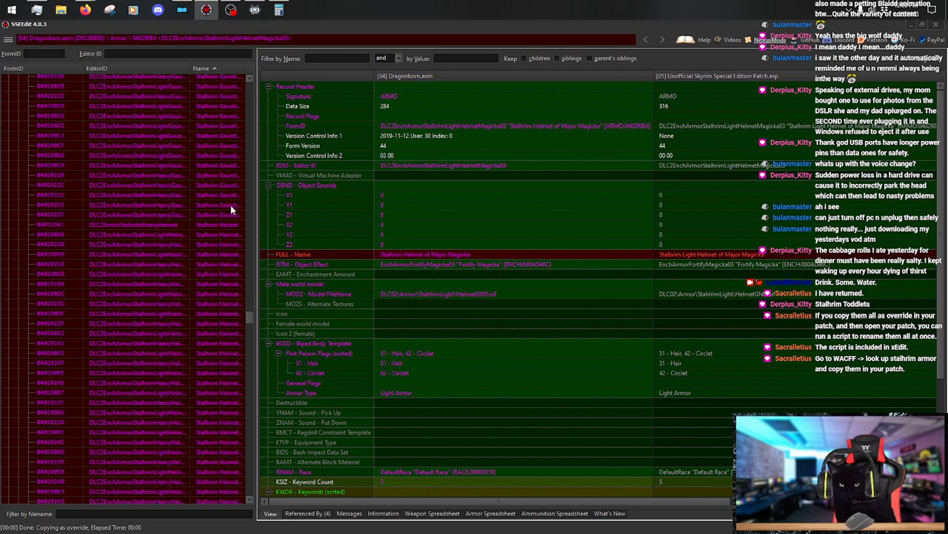
scroll(222, 237, up, 1)
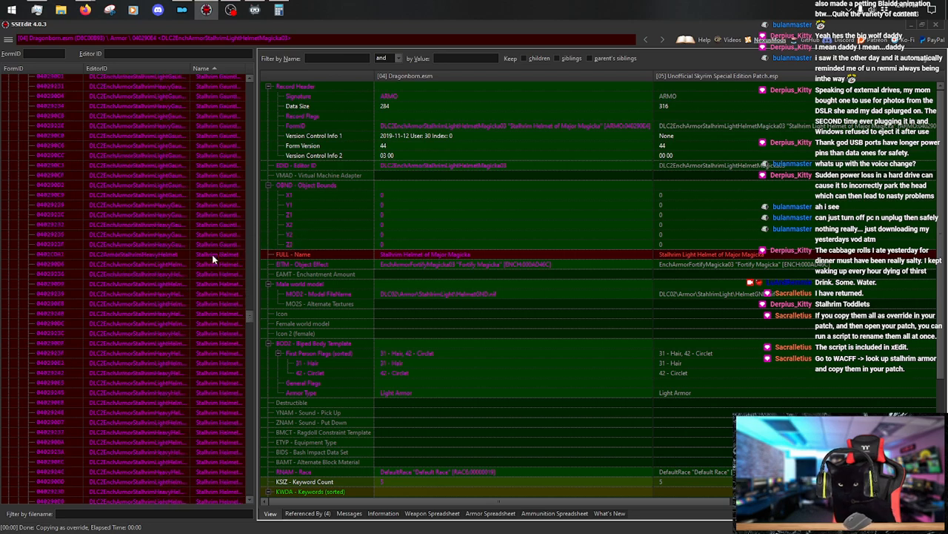
Check the full name value of the DLC2ArmorStalhrimHeavyHelmet override in lu's custom armor overhaul.esp.
click(218, 254)
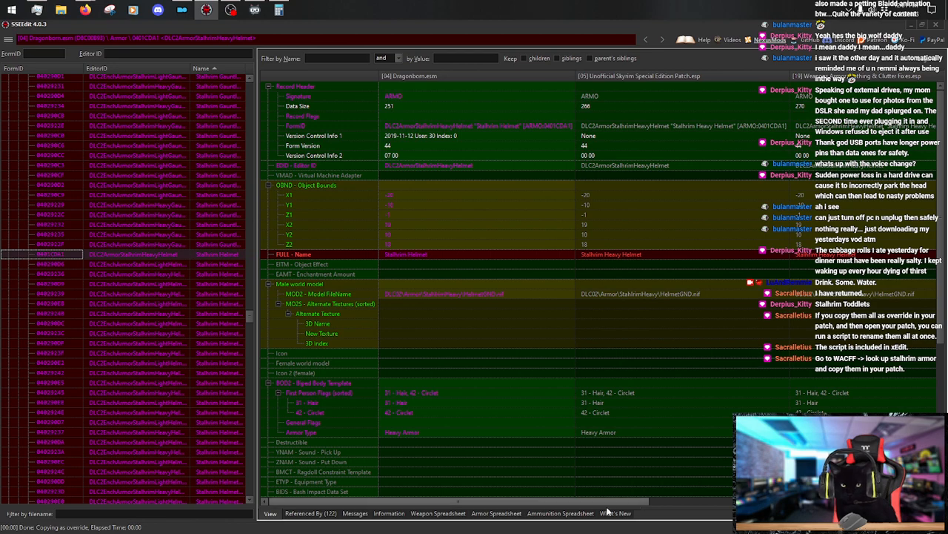
drag(610, 505, 701, 505)
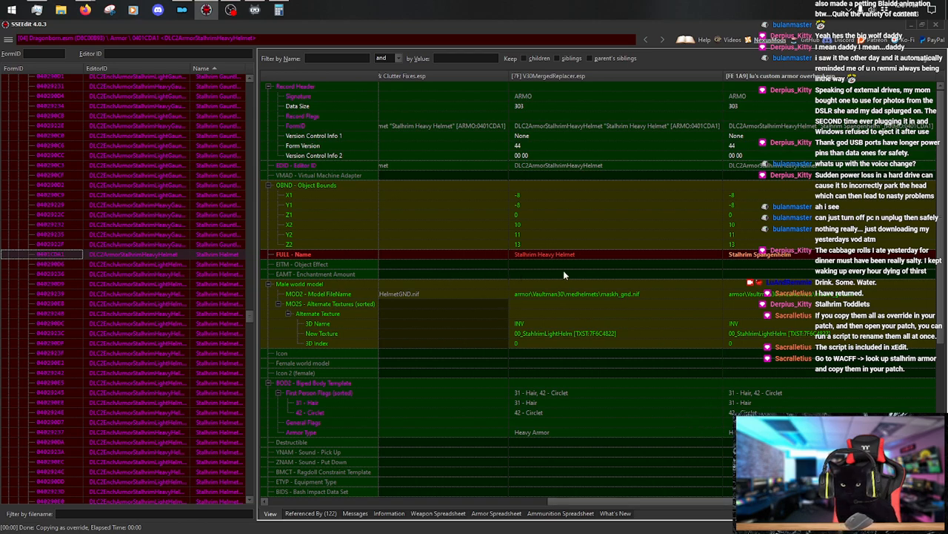
double_click(781, 253)
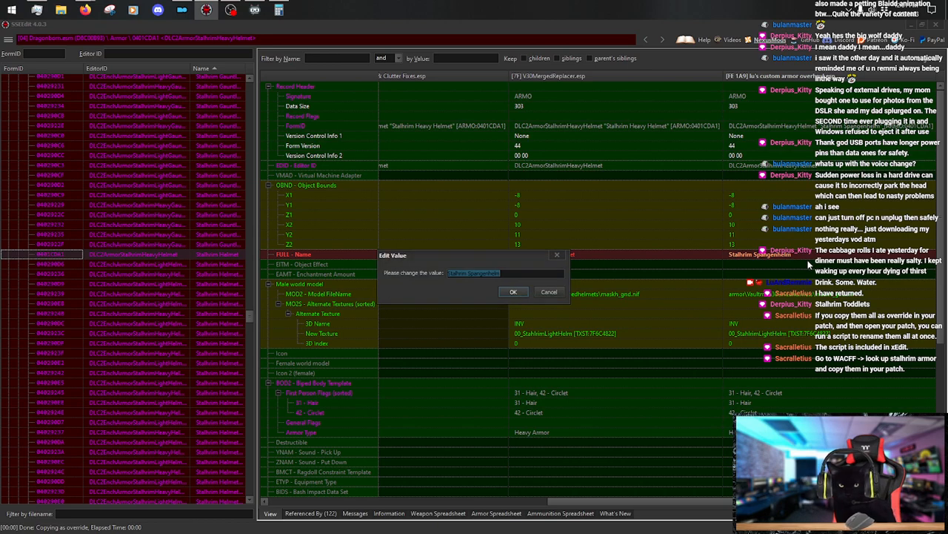
key(Escape)
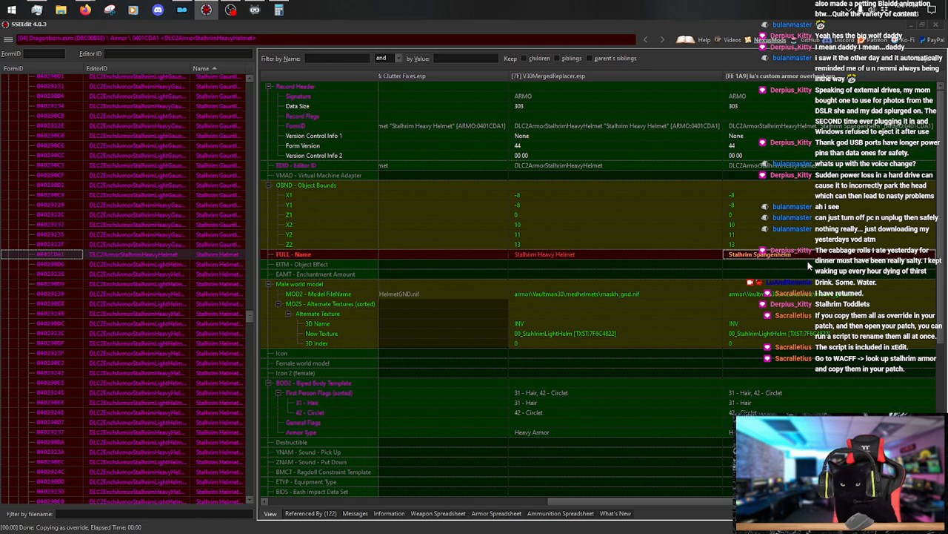
Check how the DLC2EnchArmorStalhrimHeavyHelmetDestruction04 record is named in the lu's custom armor overhaul.esp override.
click(178, 353)
scroll(182, 319, down, 4)
scroll(182, 319, up, 2)
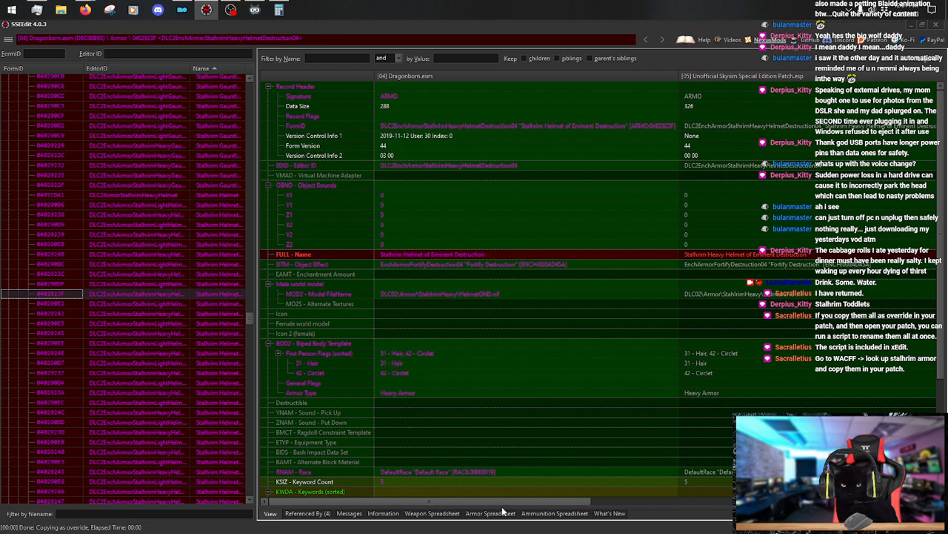
drag(482, 503, 821, 503)
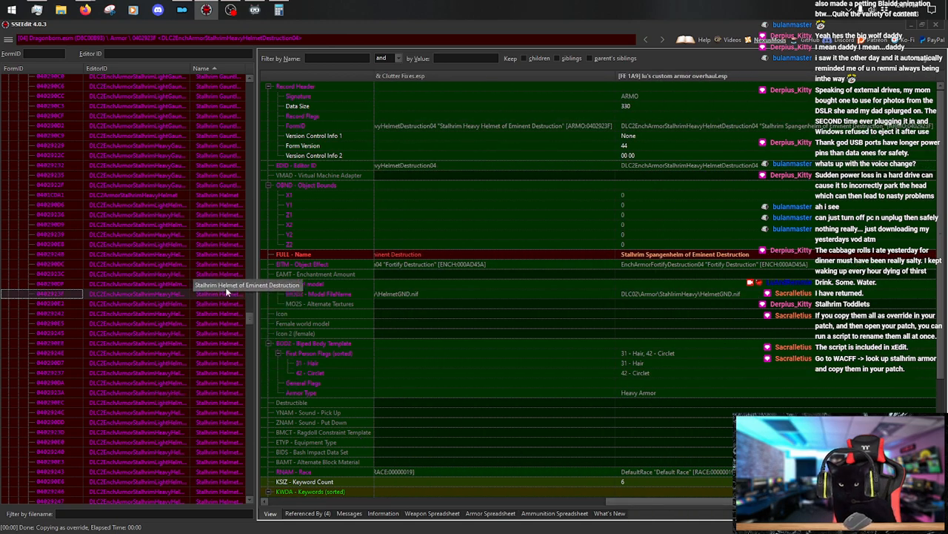
Copy the Weapons Armor Clothing & Clutter Fixes.esp version of DLC2EnchArmorStalhrimLightHelmetAlchemy04 as an override into lu's custom armor overhaul.esp.
click(204, 207)
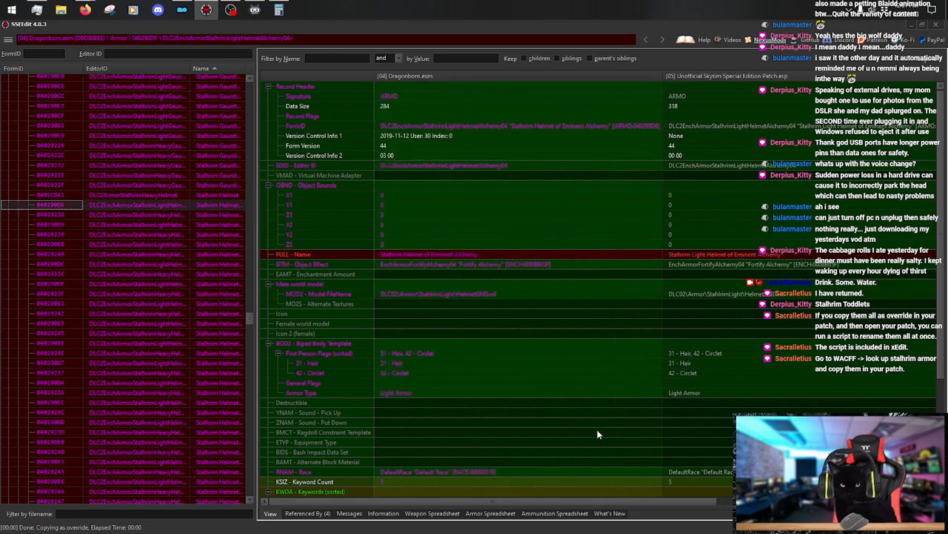
scroll(559, 496, down, 1)
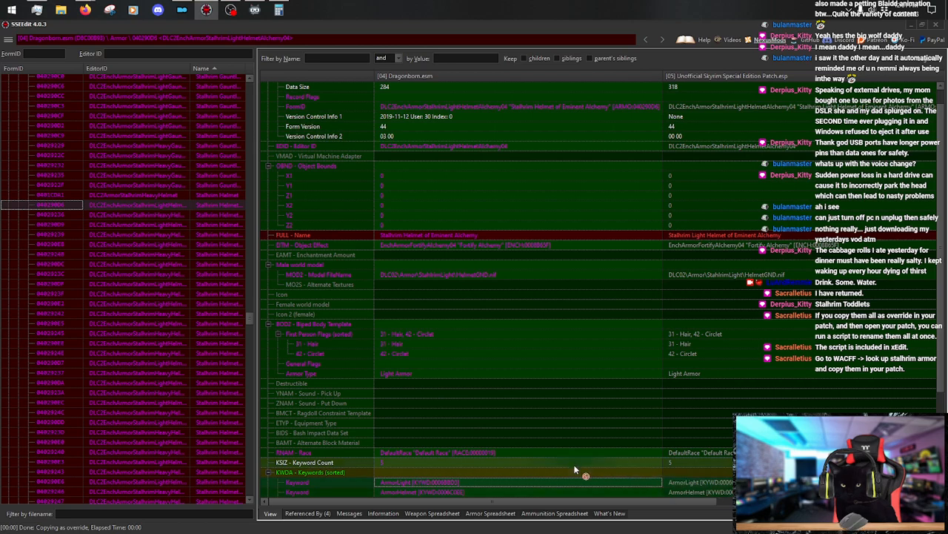
scroll(566, 478, down, 1)
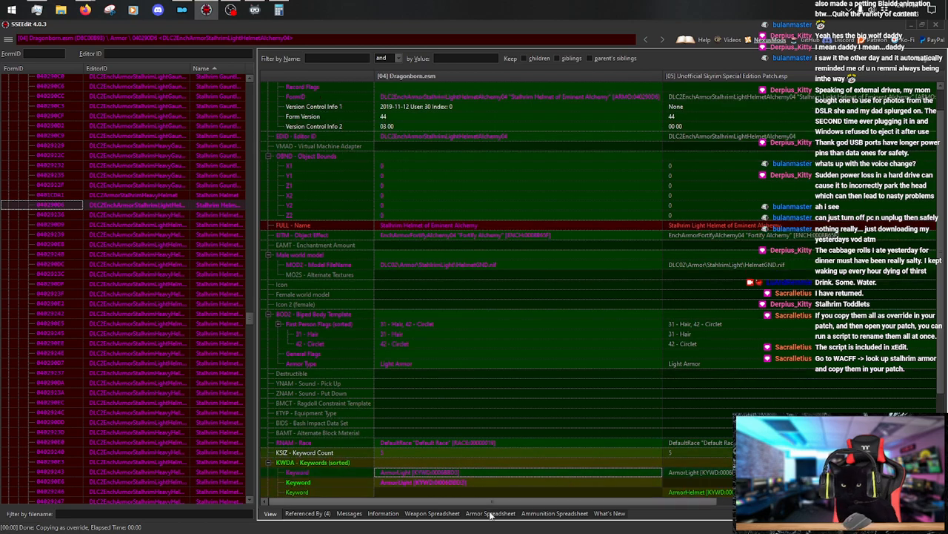
scroll(563, 444, down, 4)
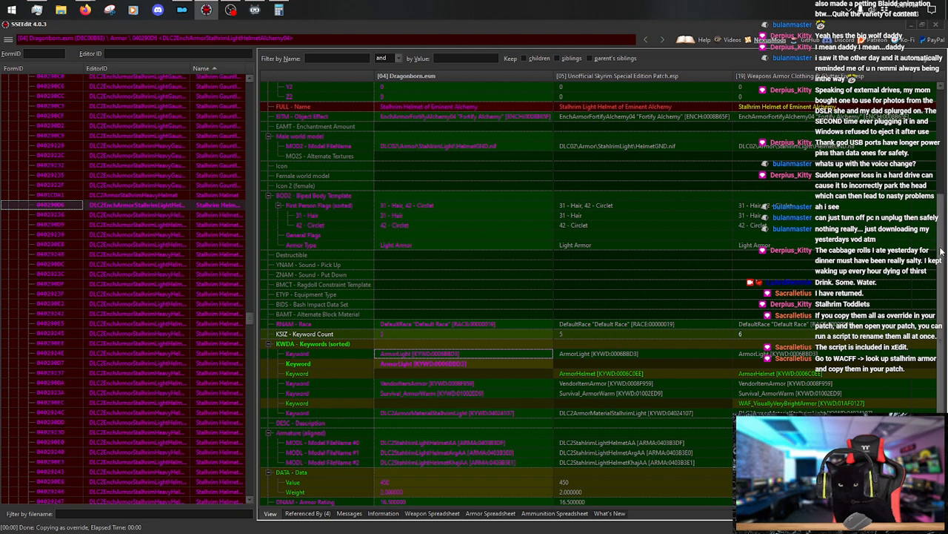
scroll(562, 482, up, 5)
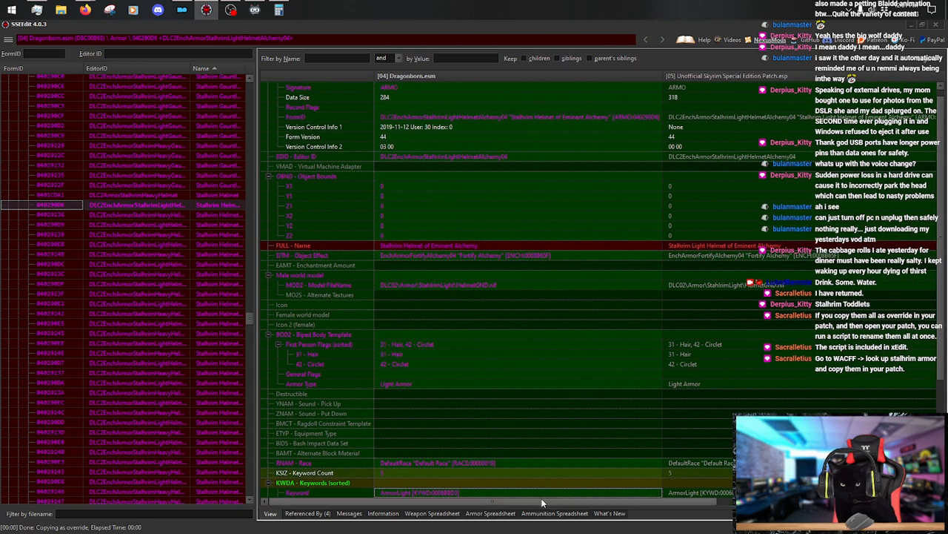
drag(541, 503, 753, 504)
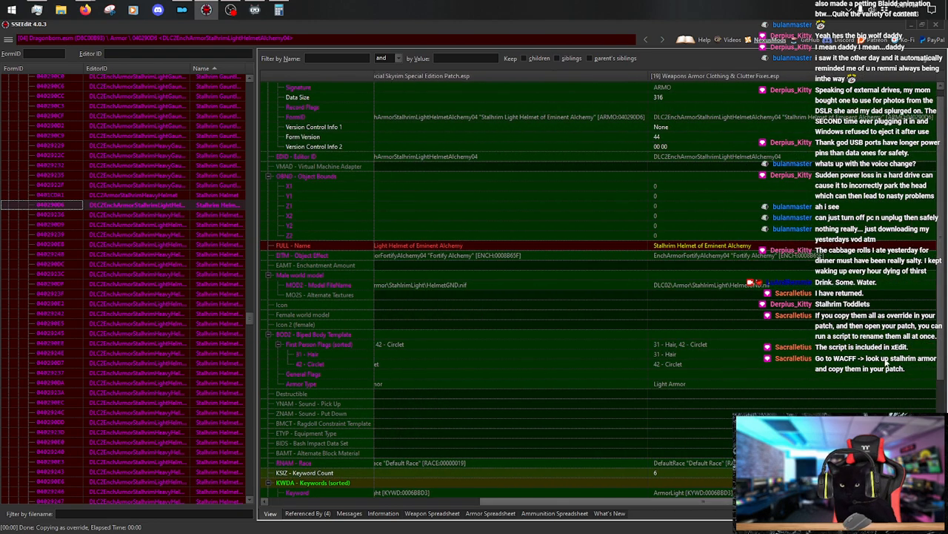
right_click(757, 76)
click(785, 81)
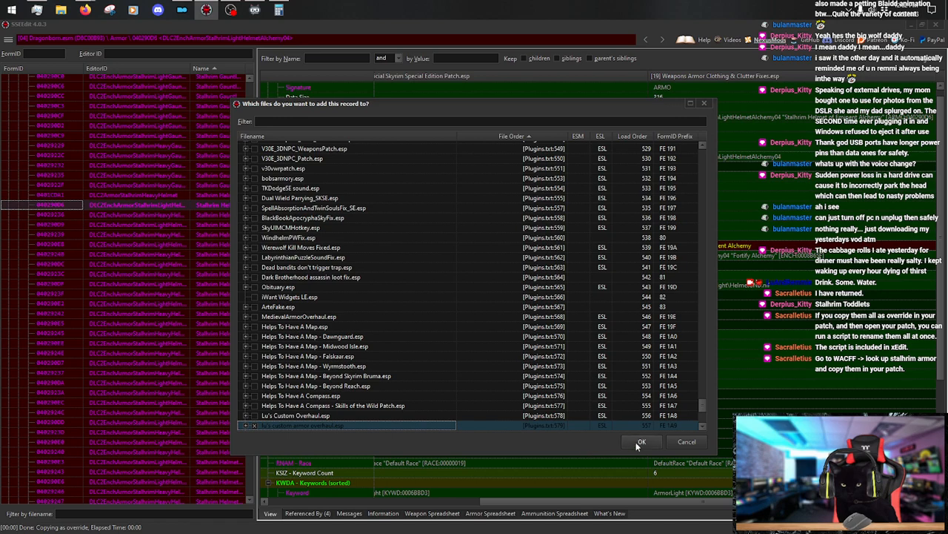
click(642, 441)
Rename the DLC2EnchArmorStalhrimLightHelmetAlchemy04 override in lu's custom armor overhaul.esp as Stalhrim Spangenhelm of Eminent Alchemy.
drag(544, 500, 593, 500)
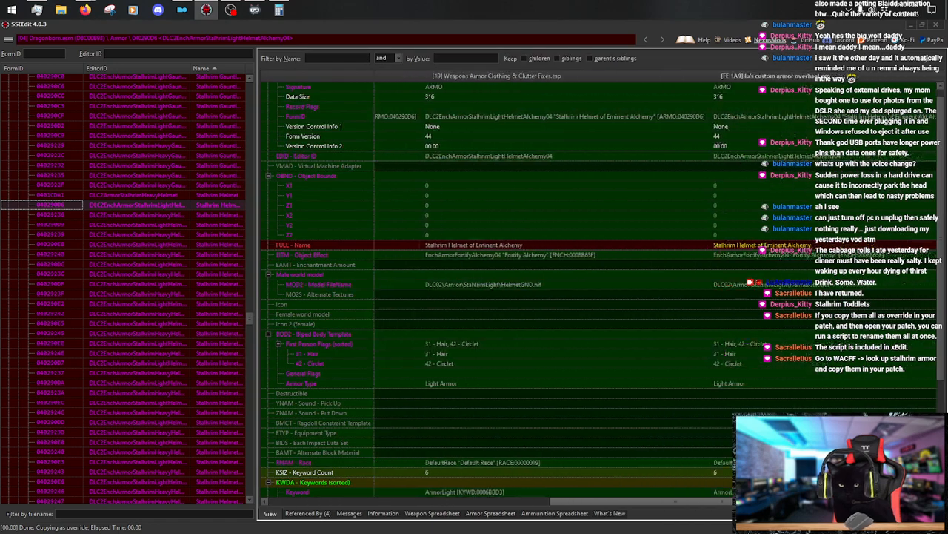
scroll(738, 252, right, 2)
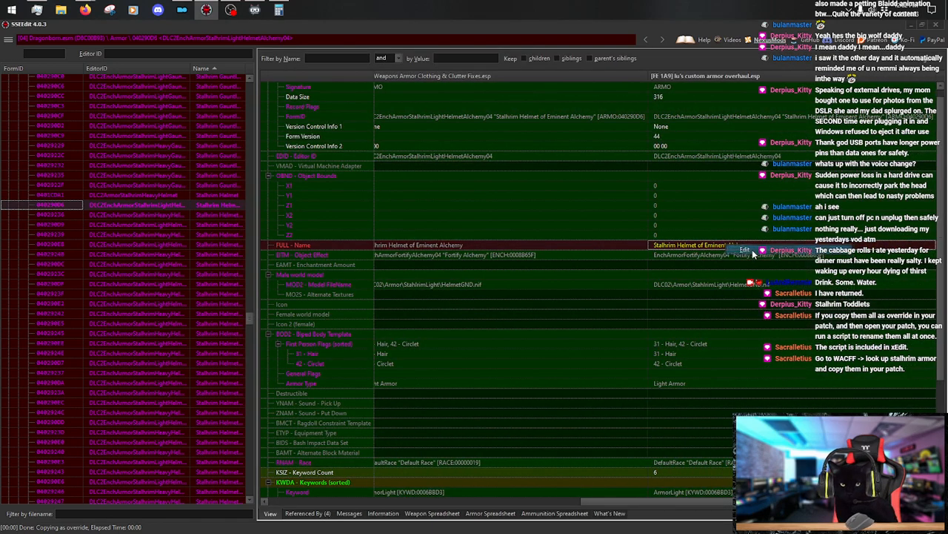
double_click(730, 246)
key(Home)
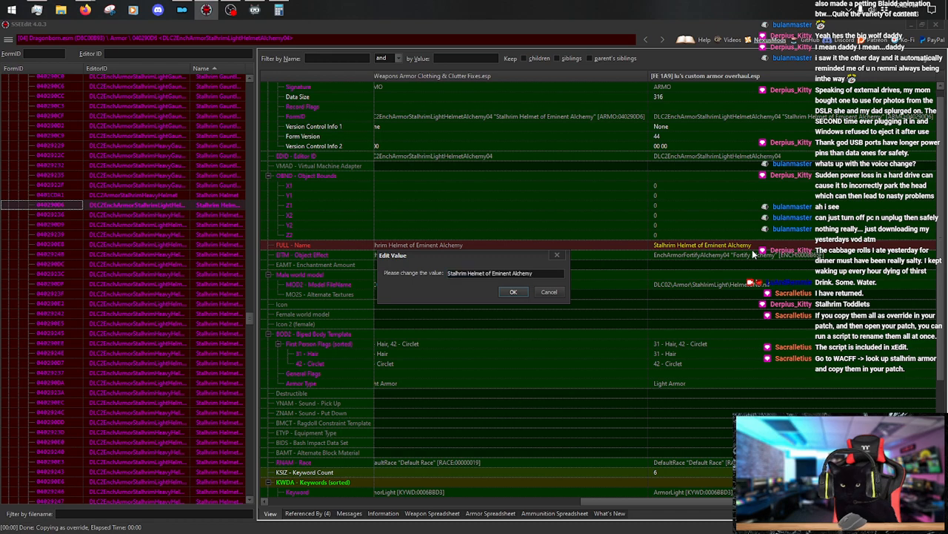
key(shift+Right)
key(shift+Right)
key(shift+Right)
key(shift+Right)
key(shift+Right)
key(shift+Right)
key(shift+Right)
key(shift+Right)
key(shift+Right)
key(shift+Right)
key(shift+Right)
key(shift+Right)
key(shift+Right)
text(Stalhrim Spangenhelm)
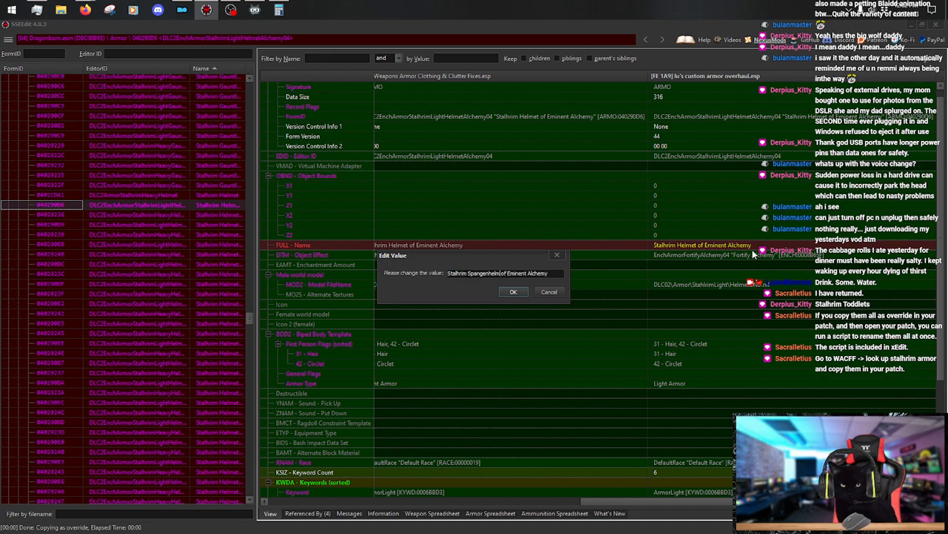
key(Return)
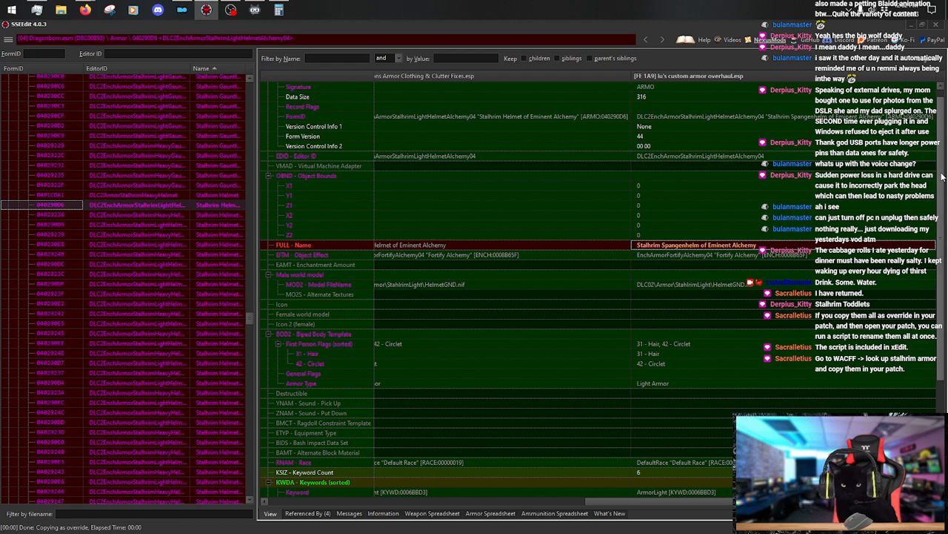
scroll(942, 176, down, 5)
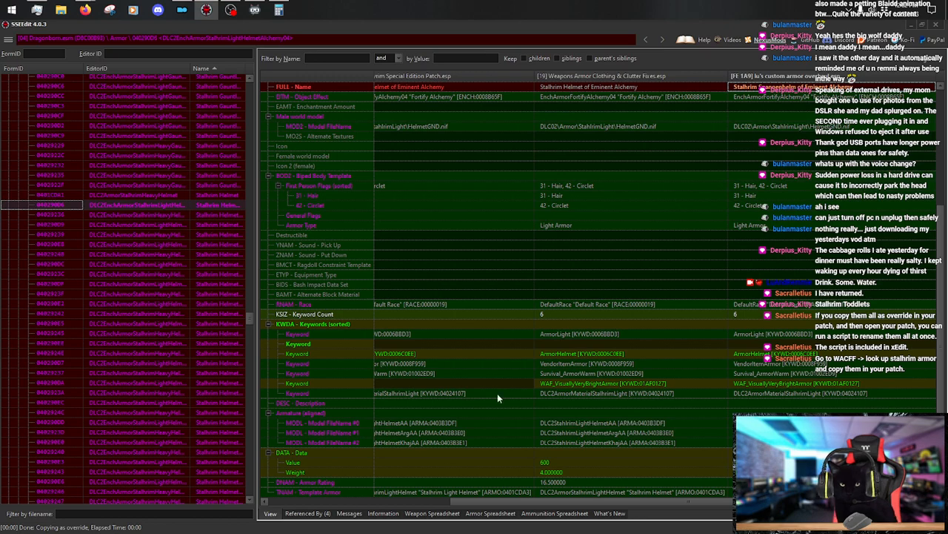
Copy the Weapons Armor Clothing & Clutter Fixes.esp version of DLC2EnchArmorStalhrimLightHelmetAlteration04 as an override into lu's custom armor overhaul.esp.
click(173, 225)
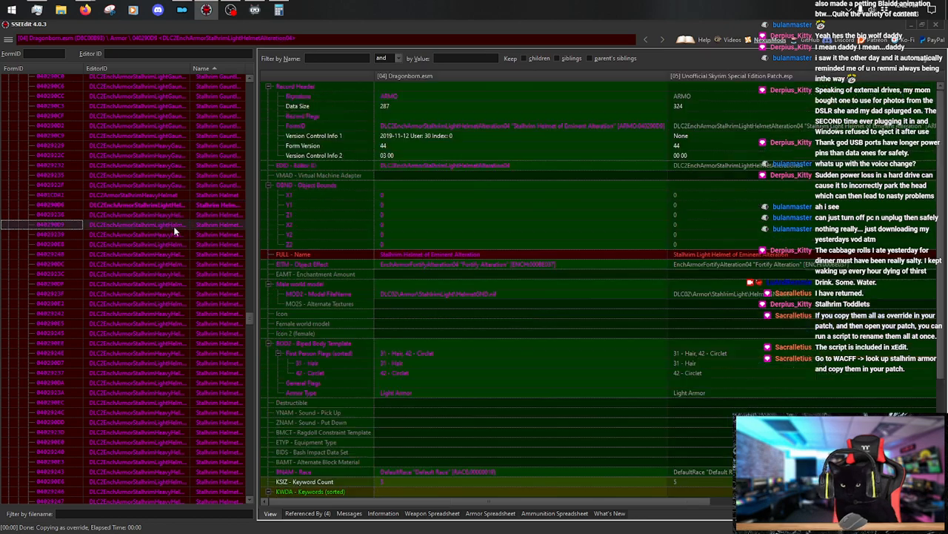
drag(537, 503, 767, 506)
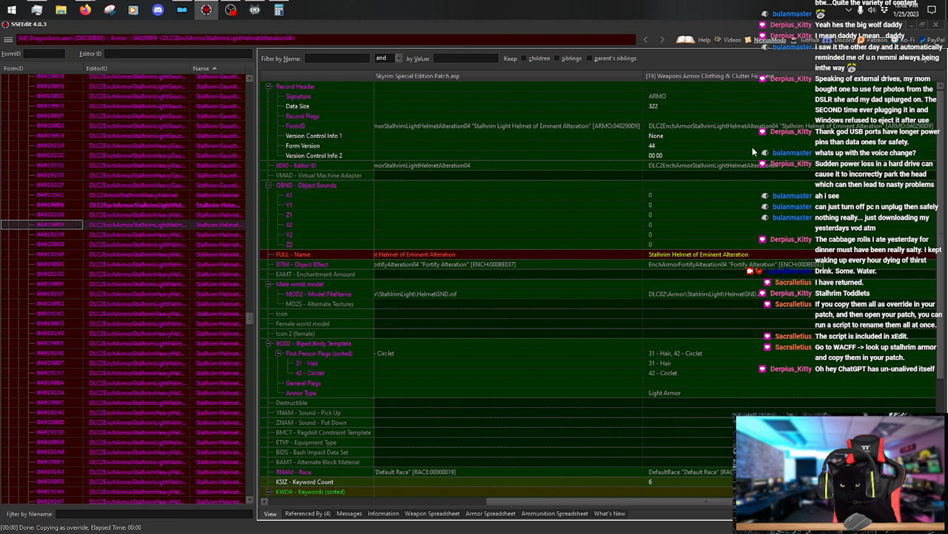
right_click(739, 74)
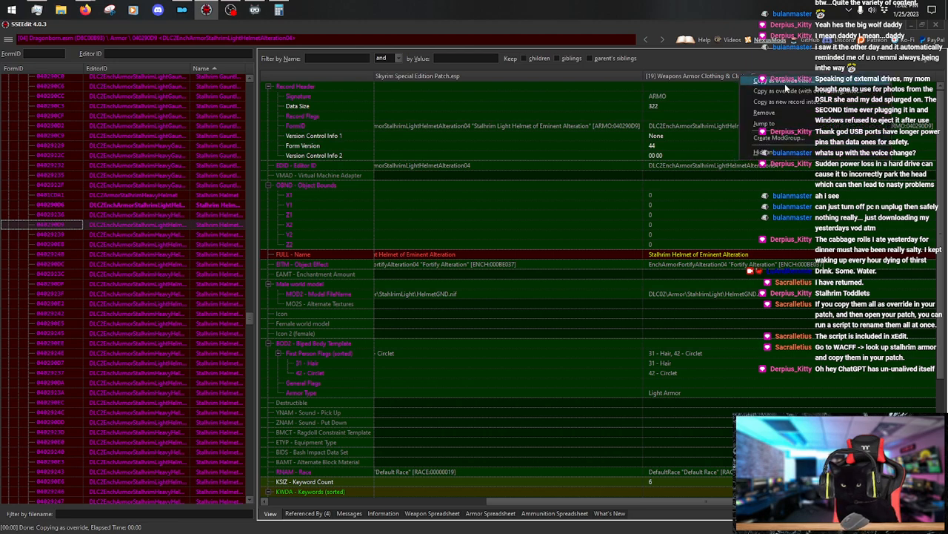
click(777, 84)
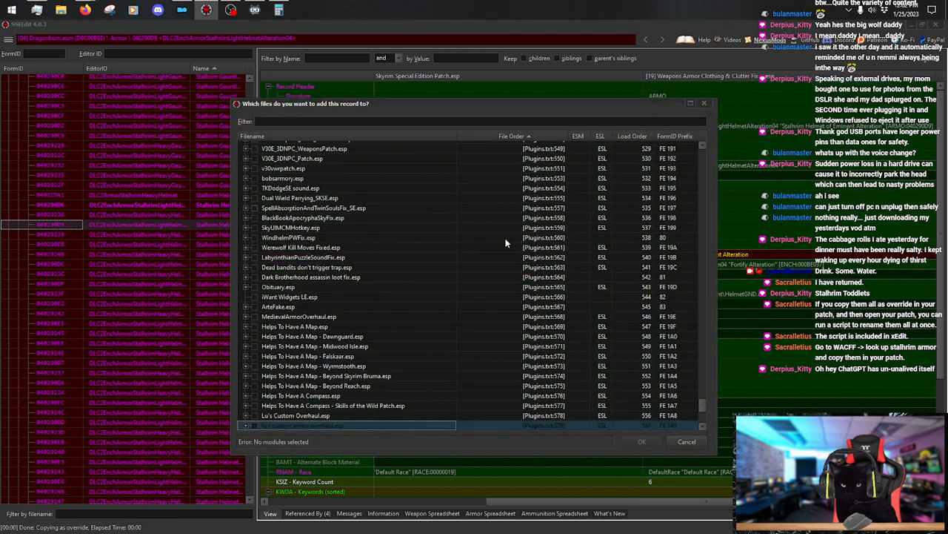
click(256, 426)
click(642, 442)
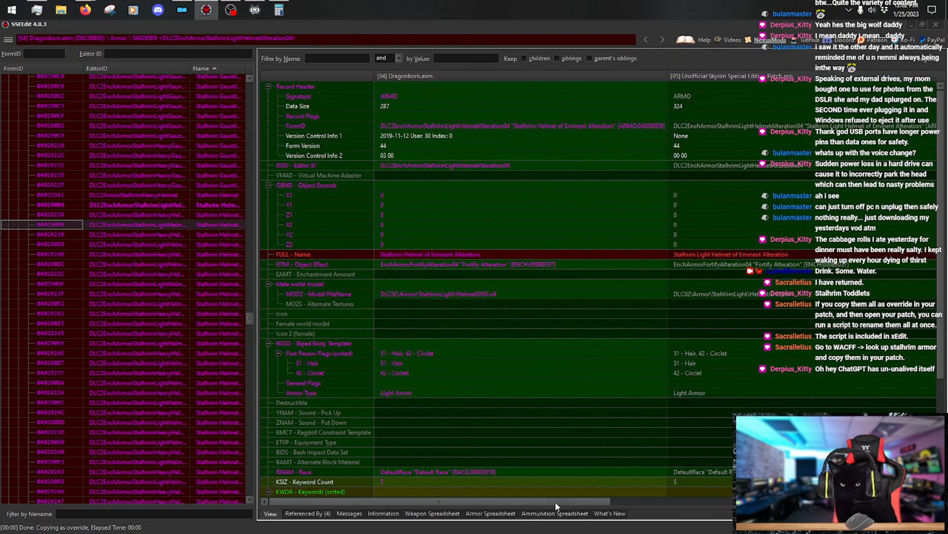
drag(555, 501, 771, 500)
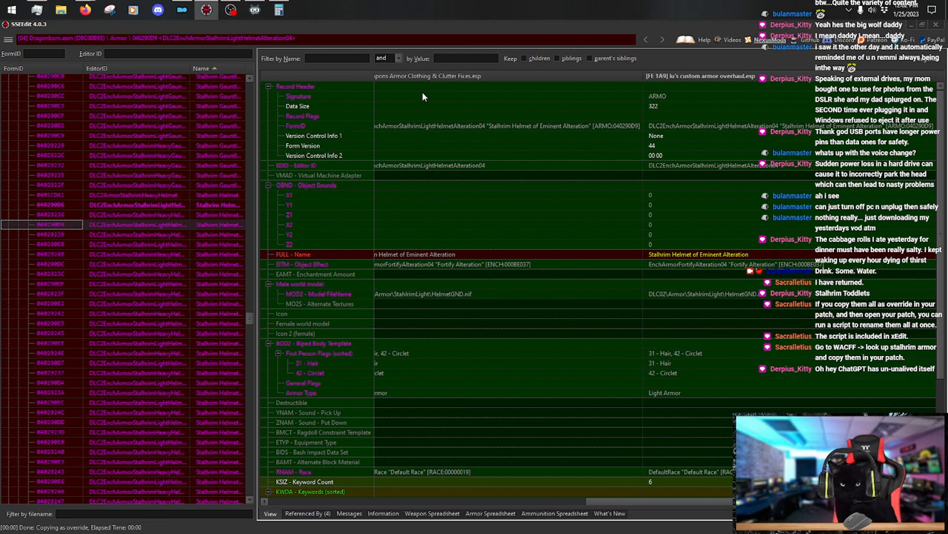
Go to the Weapons Armor Clothing & Clutter Fixes.esp version of DLC2EnchArmorStalhrimLightHelmetAlteration04 and widen the record list's Name column.
click(469, 77)
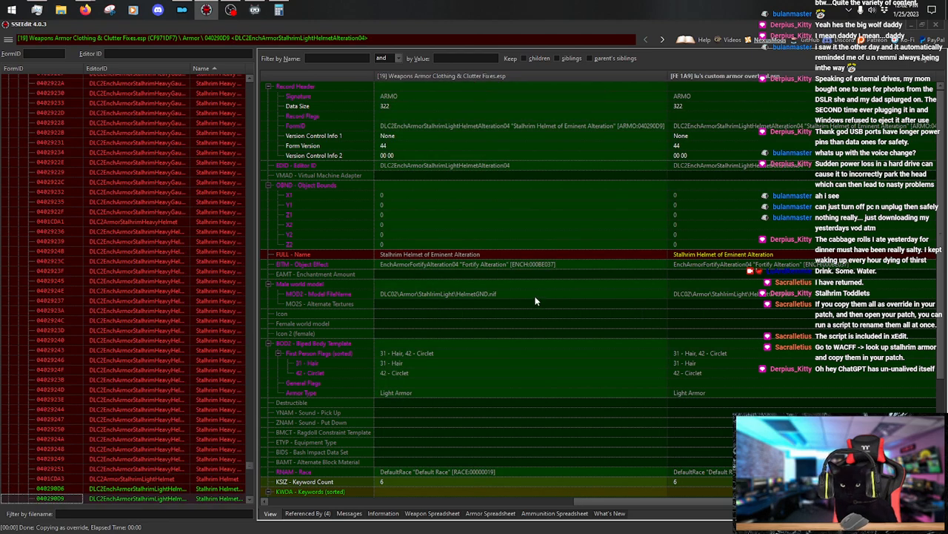
scroll(210, 363, down, 2)
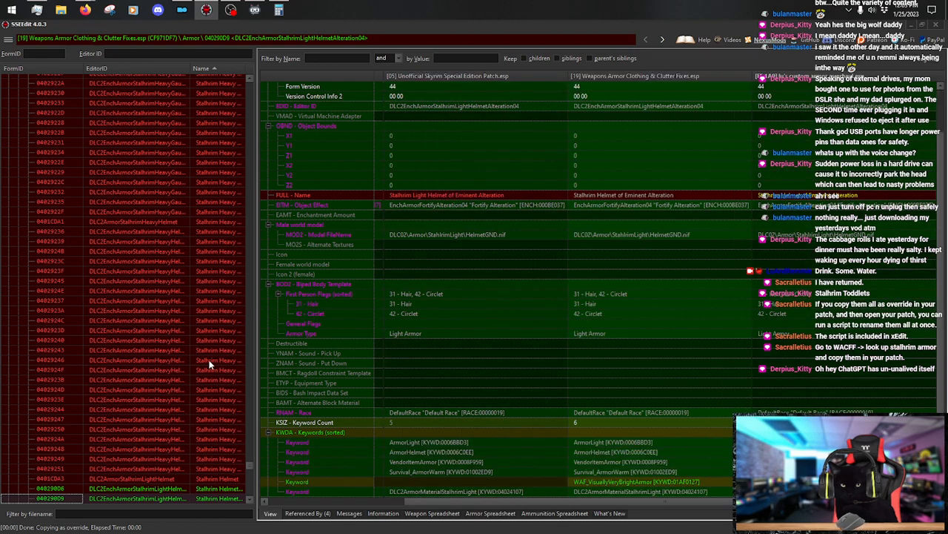
scroll(210, 363, up, 2)
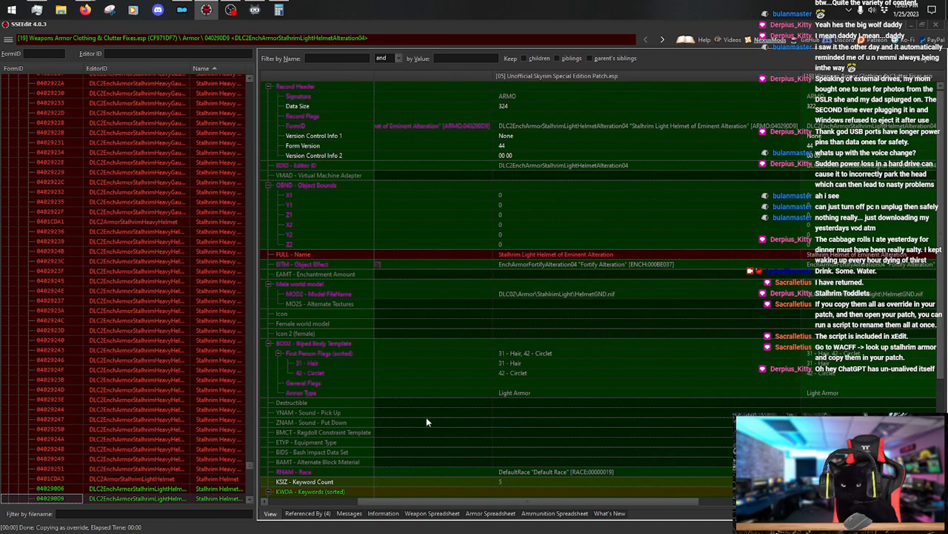
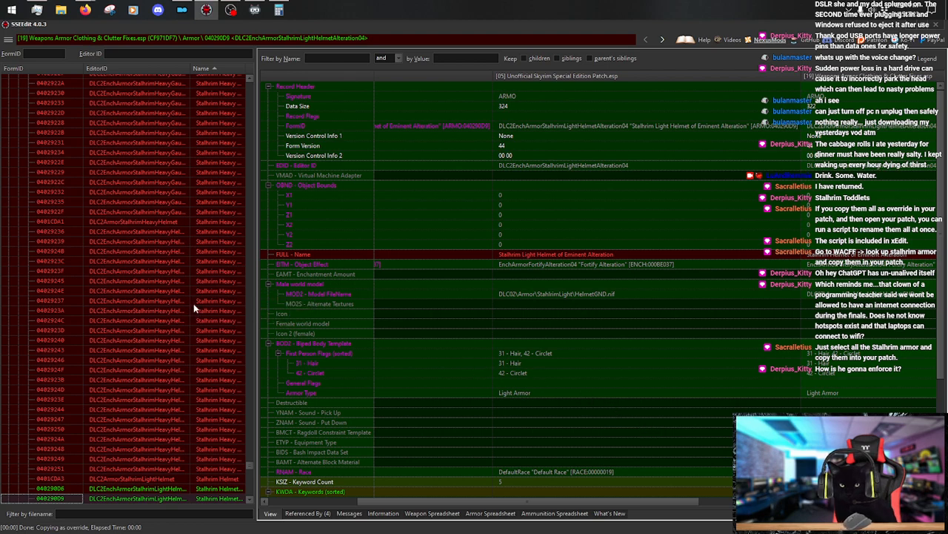
drag(249, 464, 254, 458)
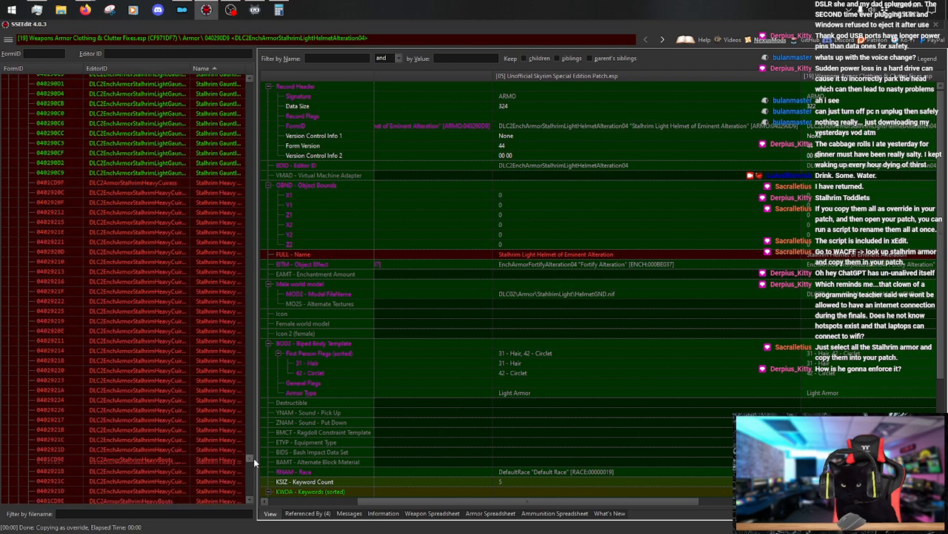
click(233, 182)
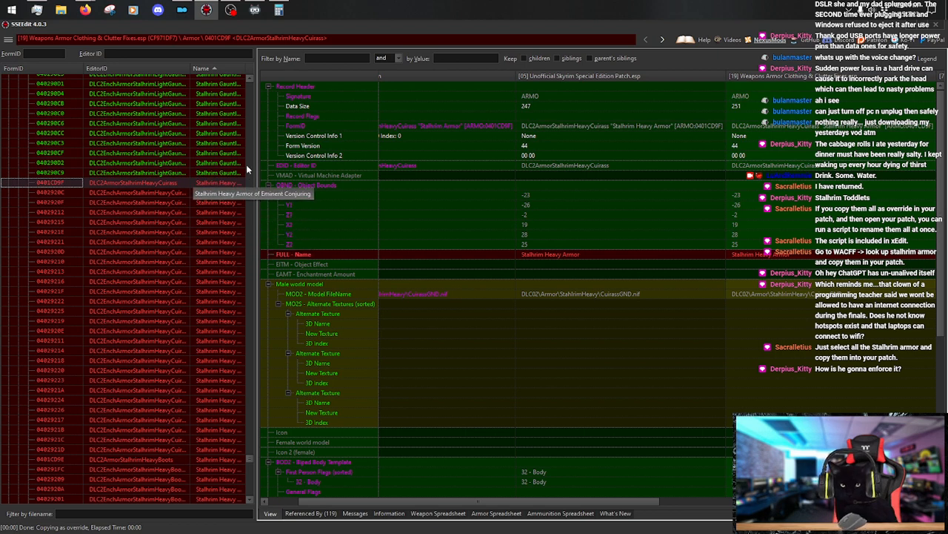
drag(192, 69, 162, 77)
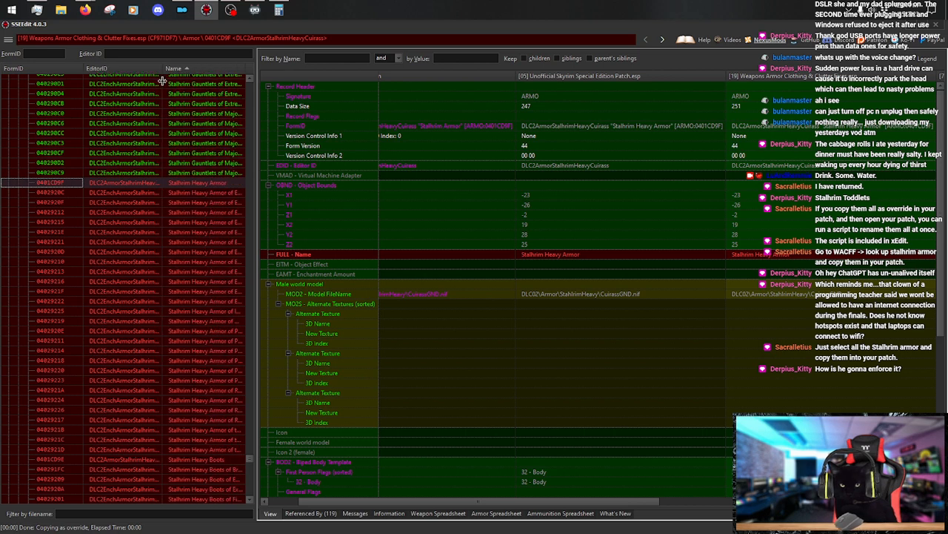
Copy the Weapons Armor Clothing & Clutter Fixes.esp records from Stalhrim Helmet through Stalhrim Helmet of Waterbreathing as overrides into lu's custom armor overhaul.esp.
mouse_move(247, 457)
mouse_down()
mouse_move(248, 481)
mouse_move(250, 445)
mouse_up()
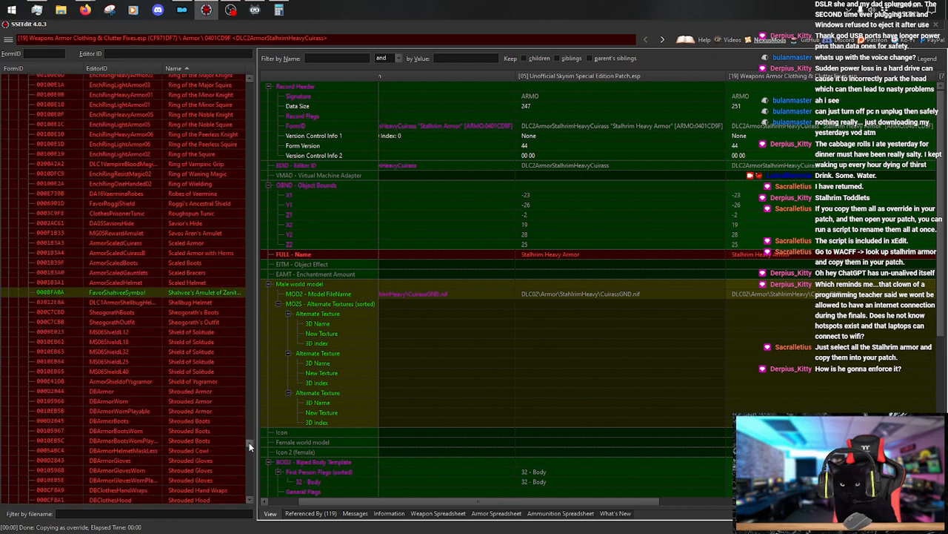
scroll(224, 388, down, 15)
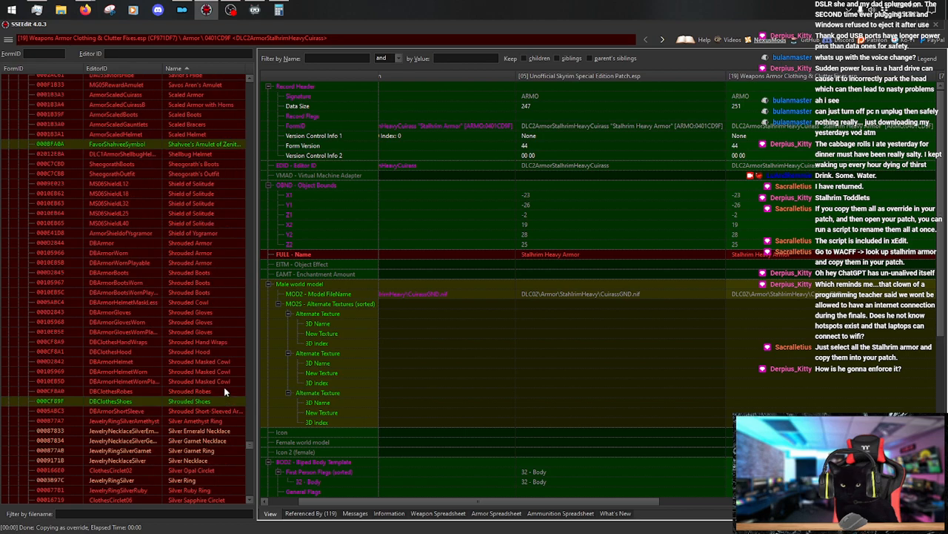
scroll(223, 391, down, 12)
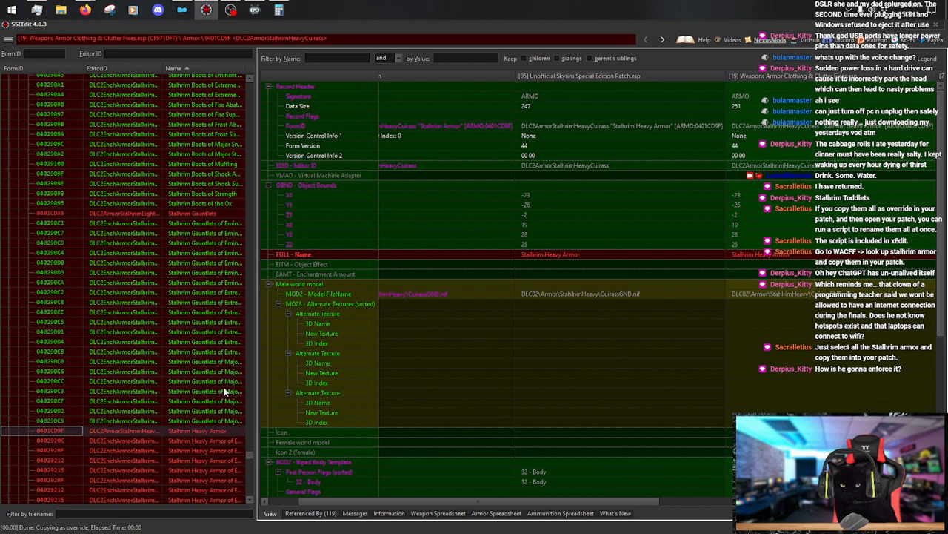
scroll(224, 391, down, 15)
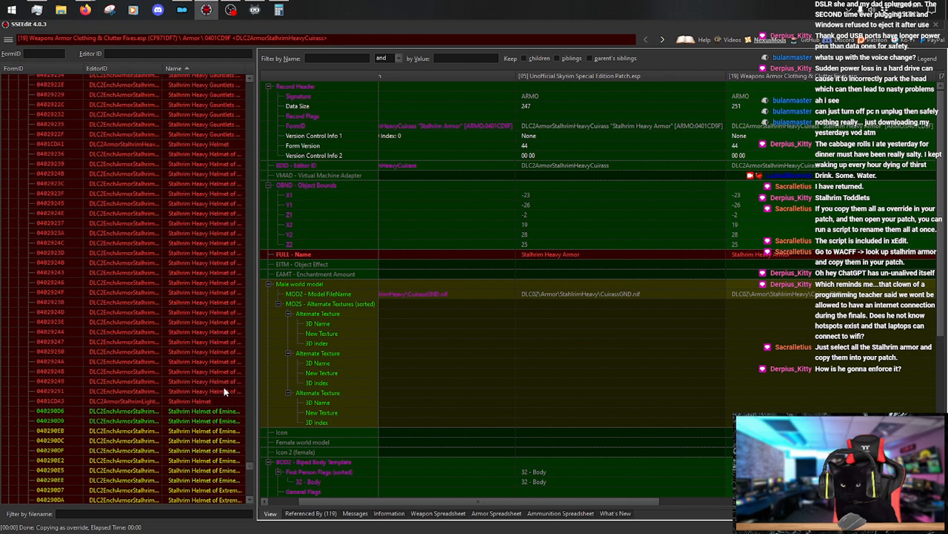
scroll(224, 390, down, 4)
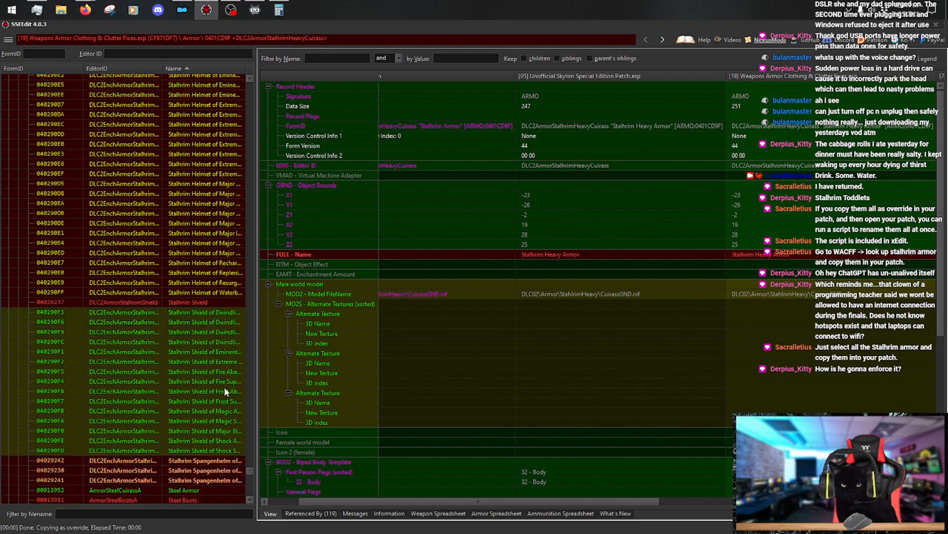
scroll(225, 391, up, 3)
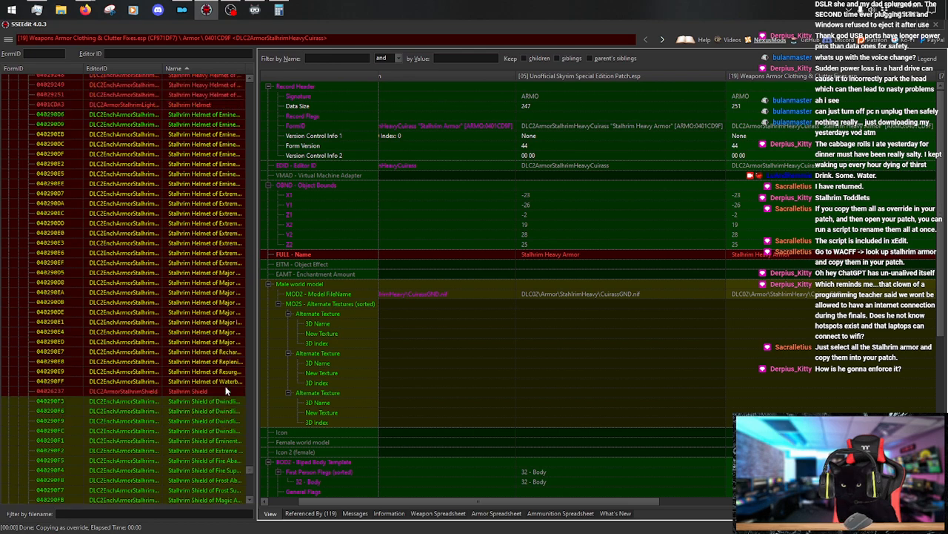
click(219, 103)
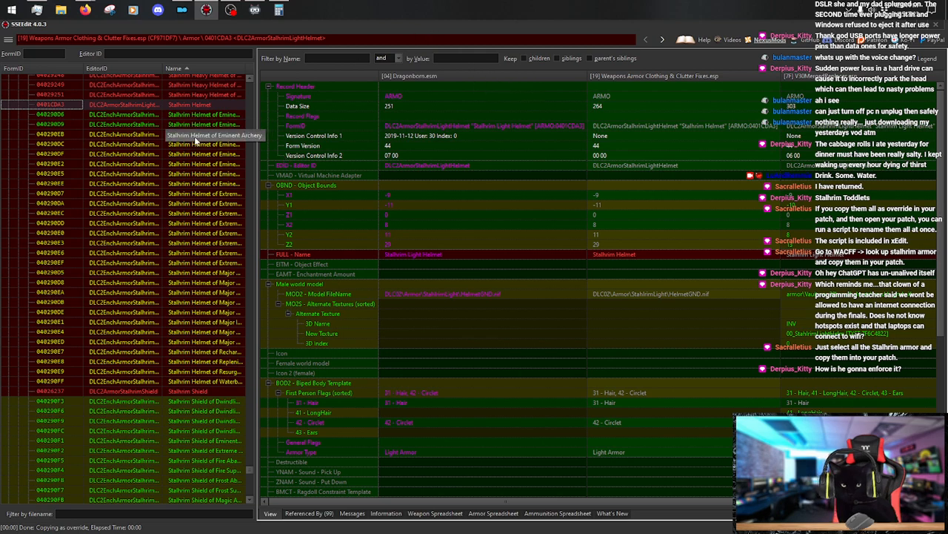
drag(625, 504, 810, 504)
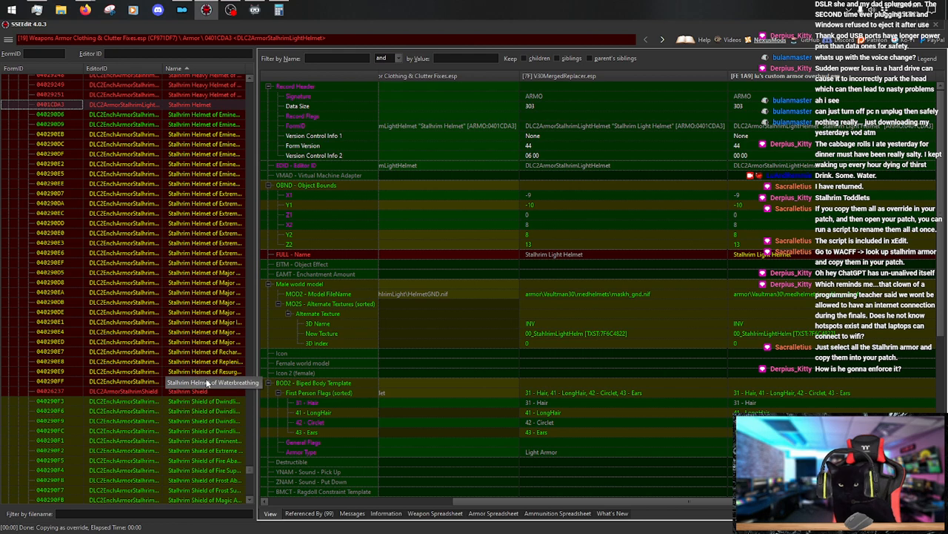
click(207, 382)
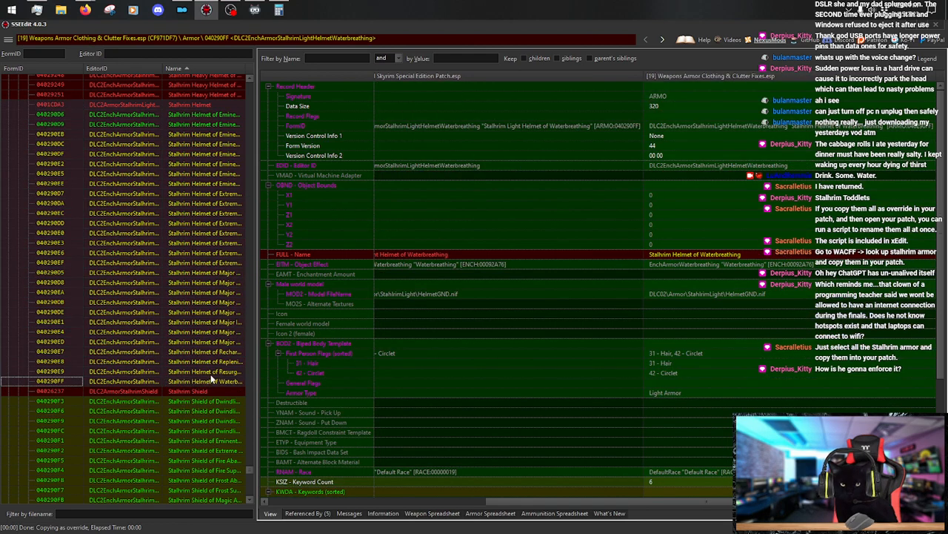
right_click(192, 197)
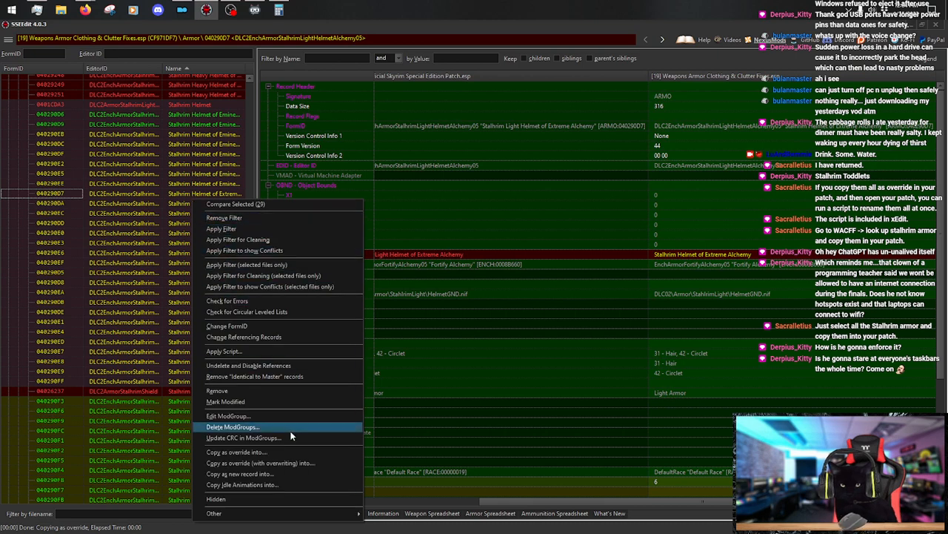
click(296, 449)
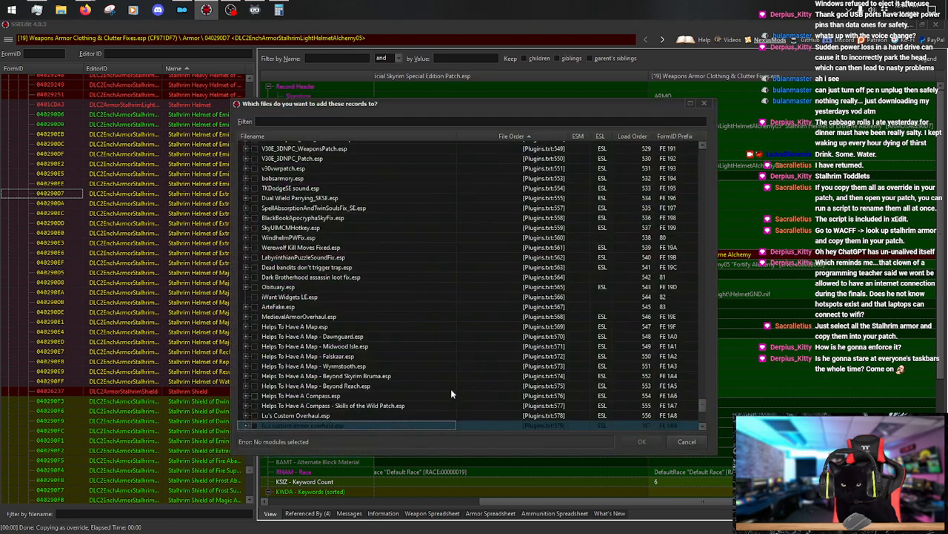
click(261, 427)
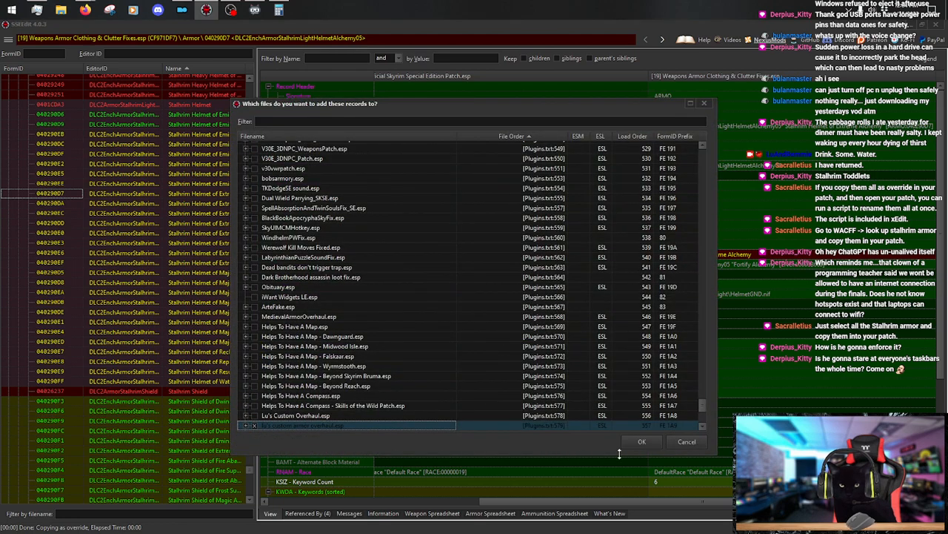
click(642, 441)
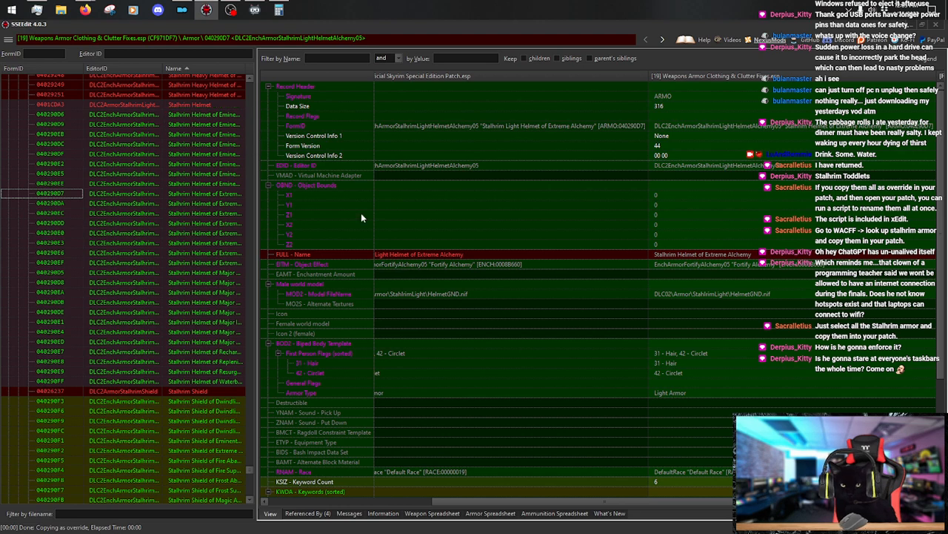
click(642, 501)
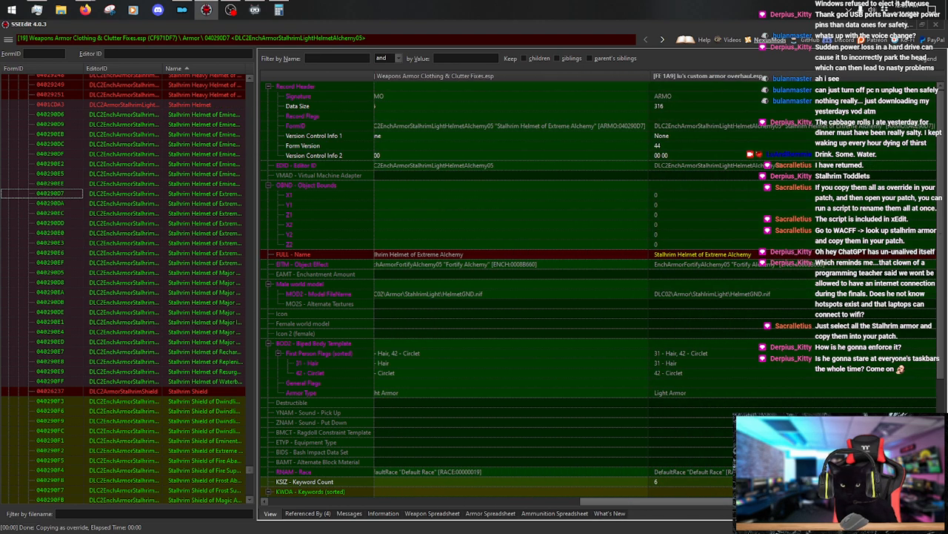
click(195, 105)
click(682, 501)
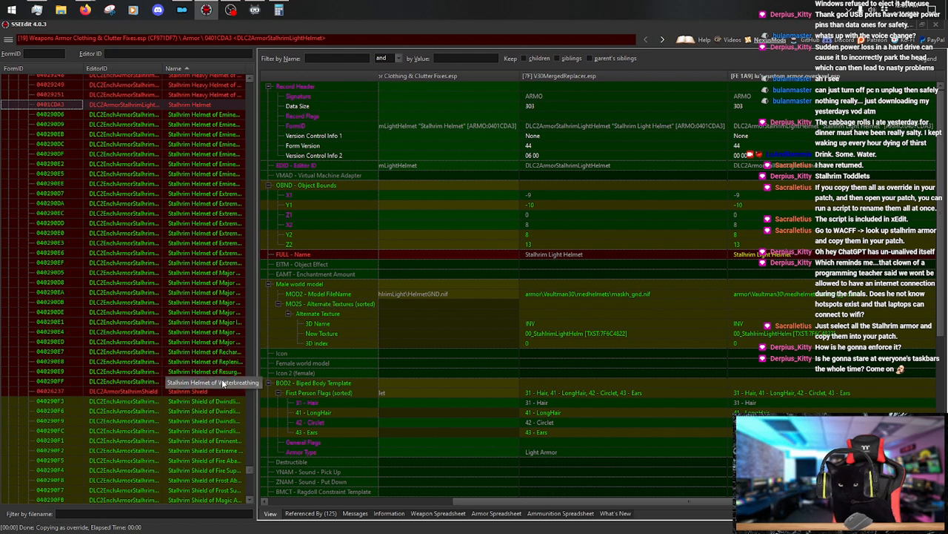
click(223, 380)
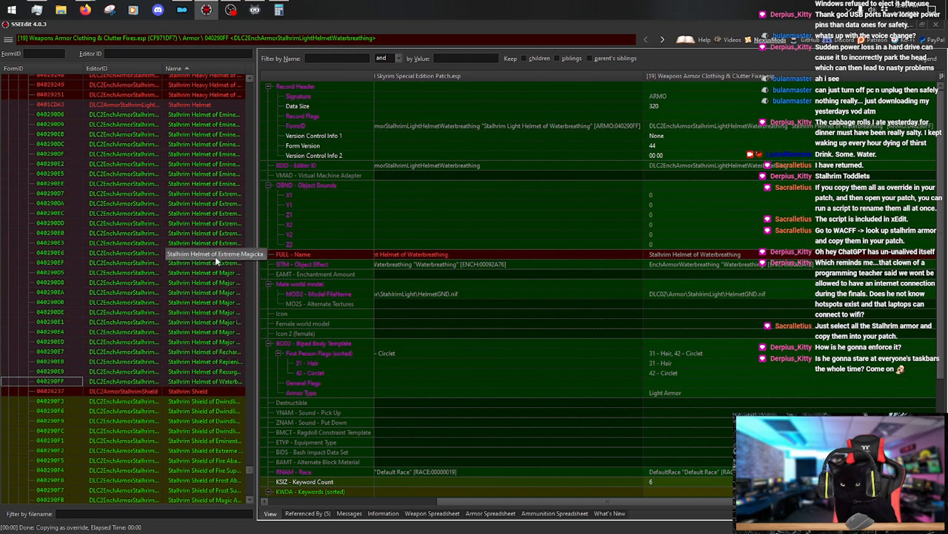
right_click(195, 223)
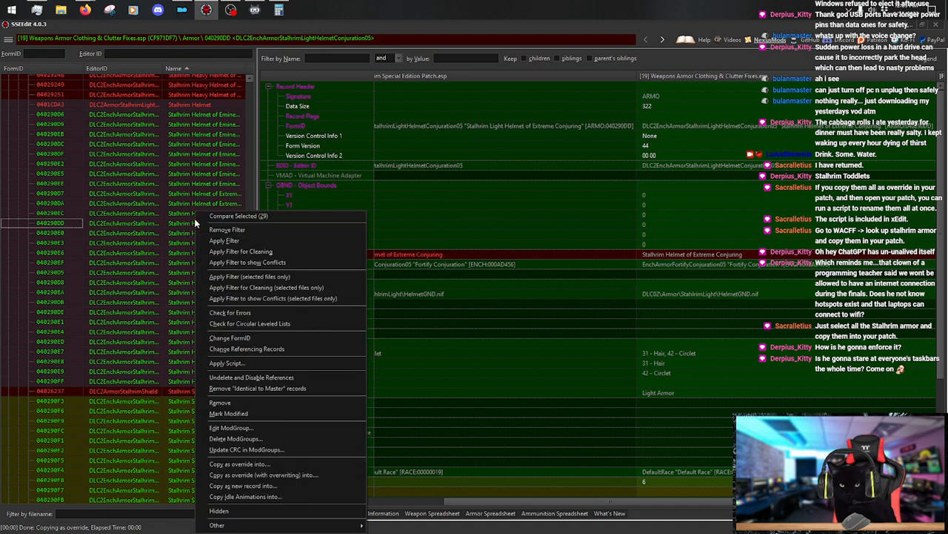
click(289, 363)
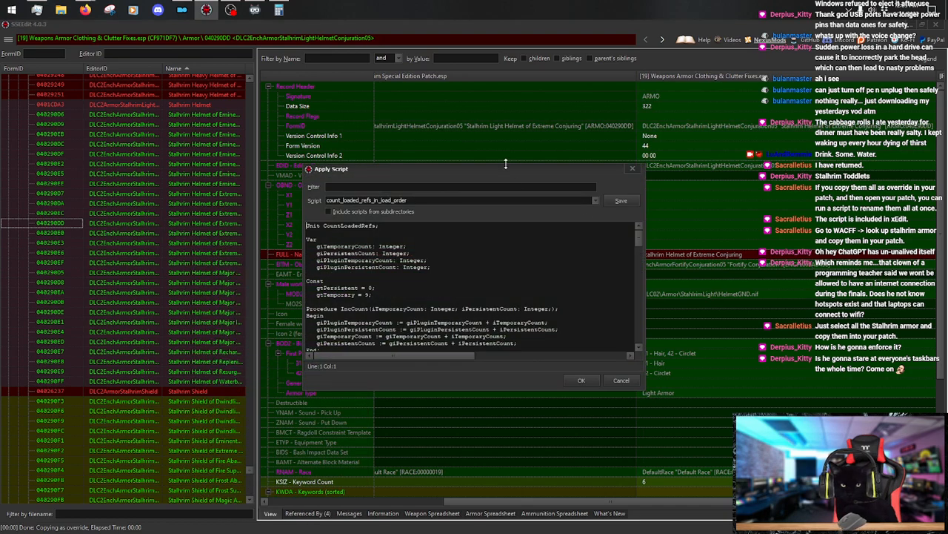
drag(484, 169, 700, 148)
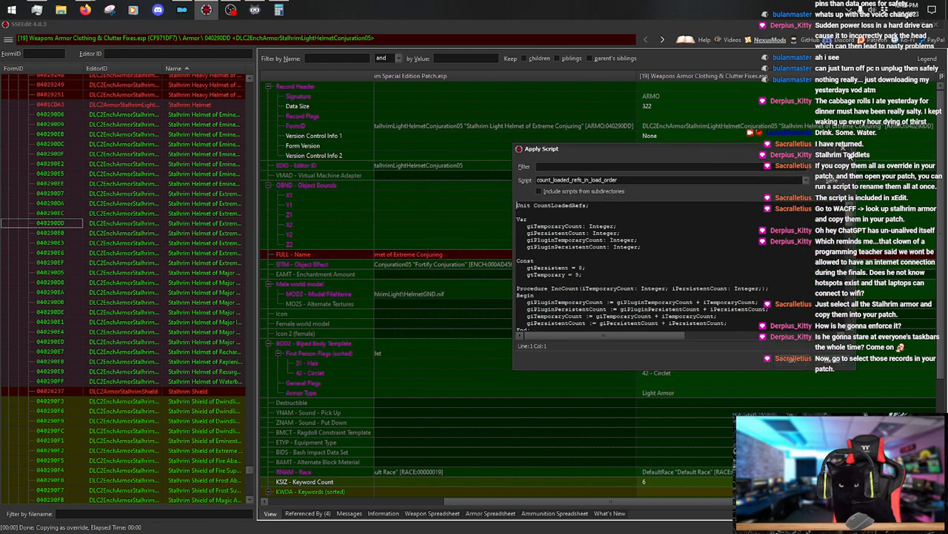
click(850, 151)
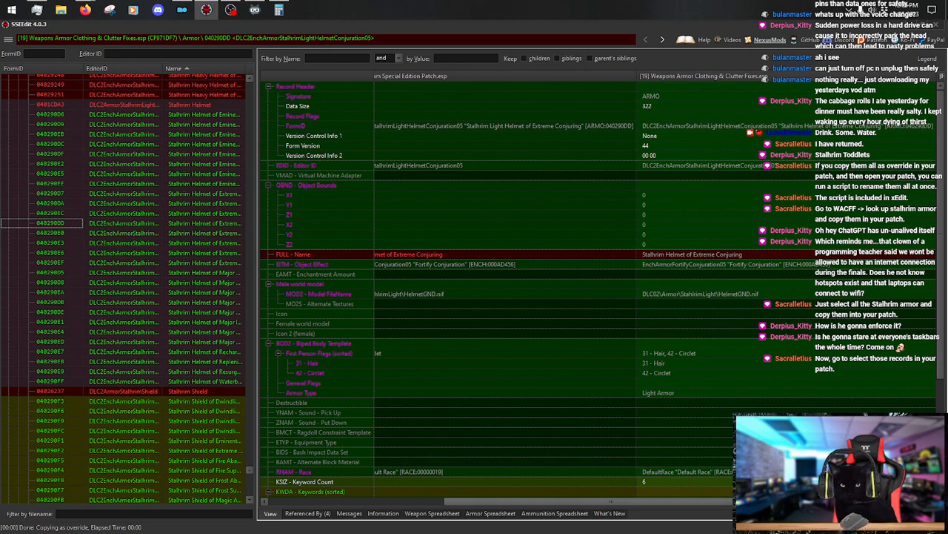
In lu's custom armor overhaul.esp, select the overrides from Stalhrim Helmet of Eminent Alteration through Stalhrim Light Helmet.
drag(756, 501, 906, 502)
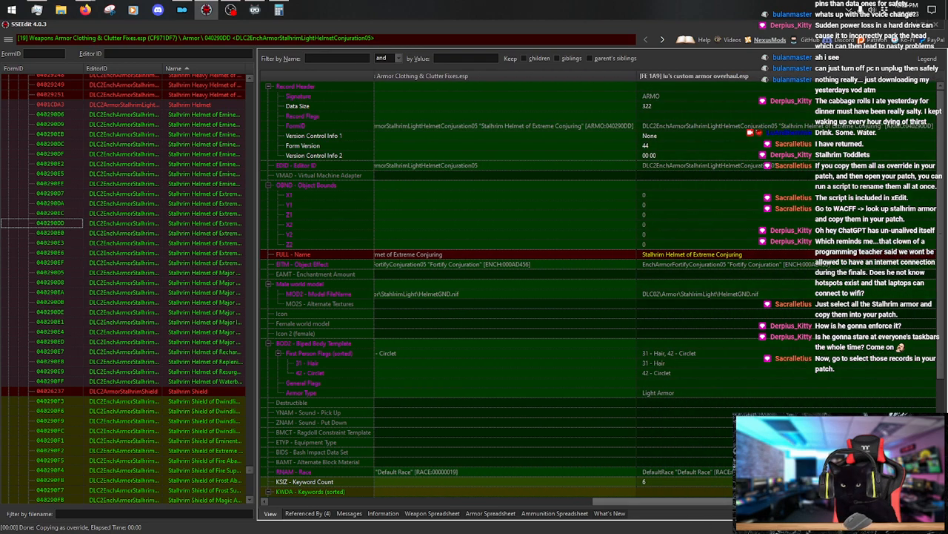
click(736, 75)
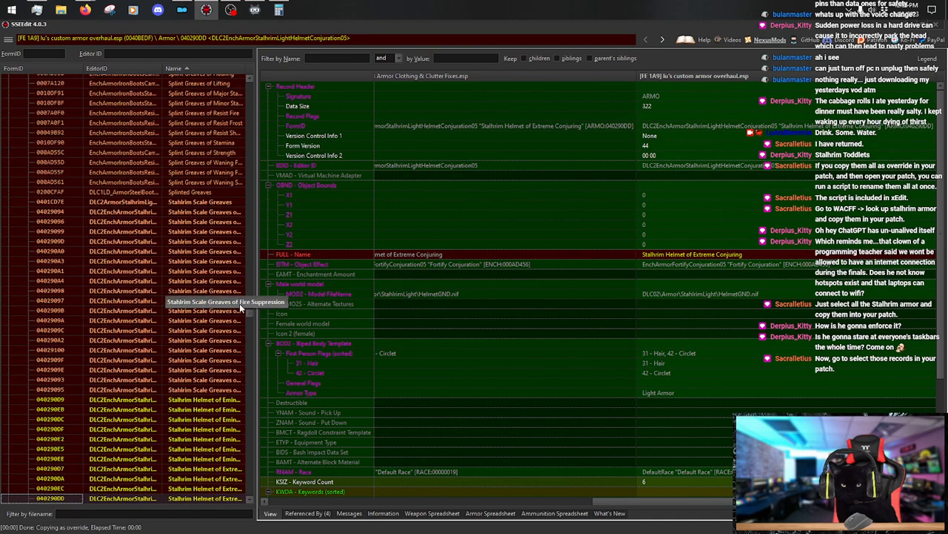
scroll(224, 277, down, 4)
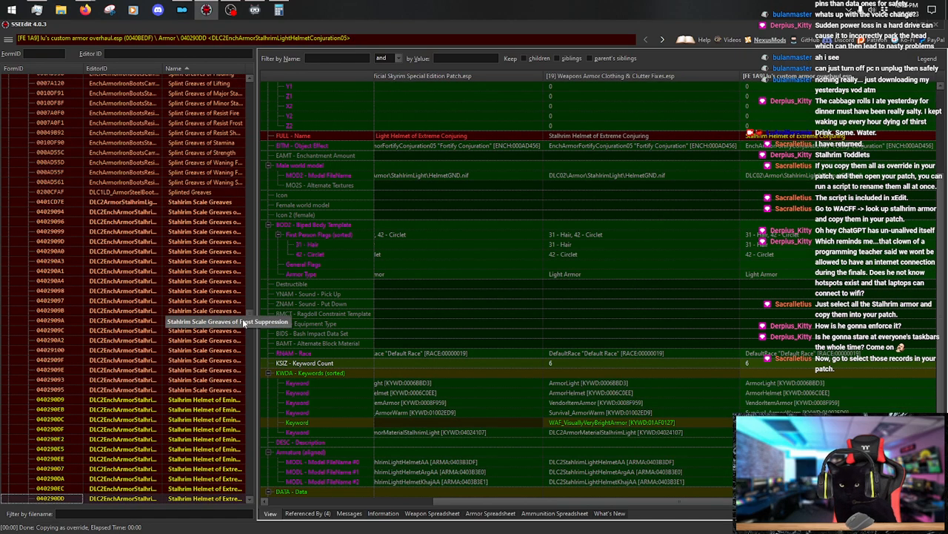
scroll(244, 323, down, 15)
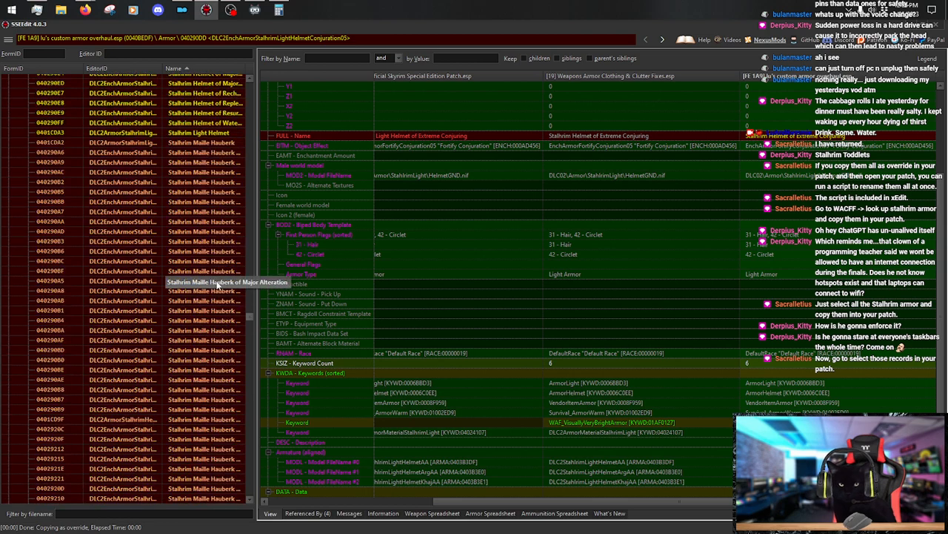
scroll(220, 285, up, 8)
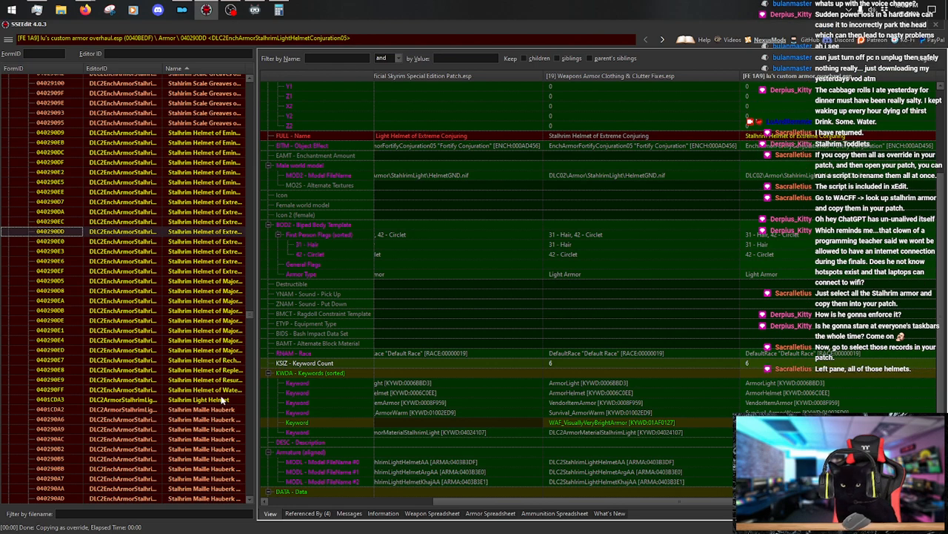
click(222, 134)
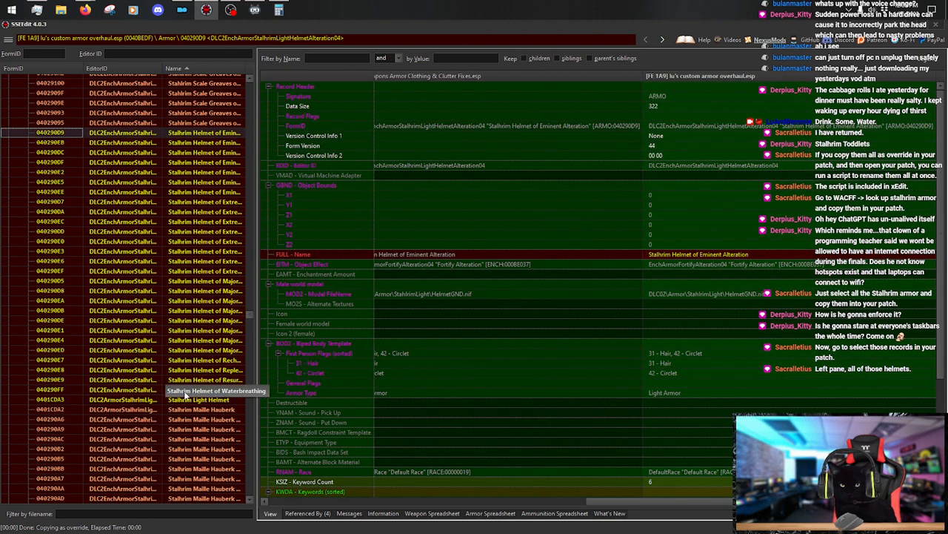
shift+click(198, 399)
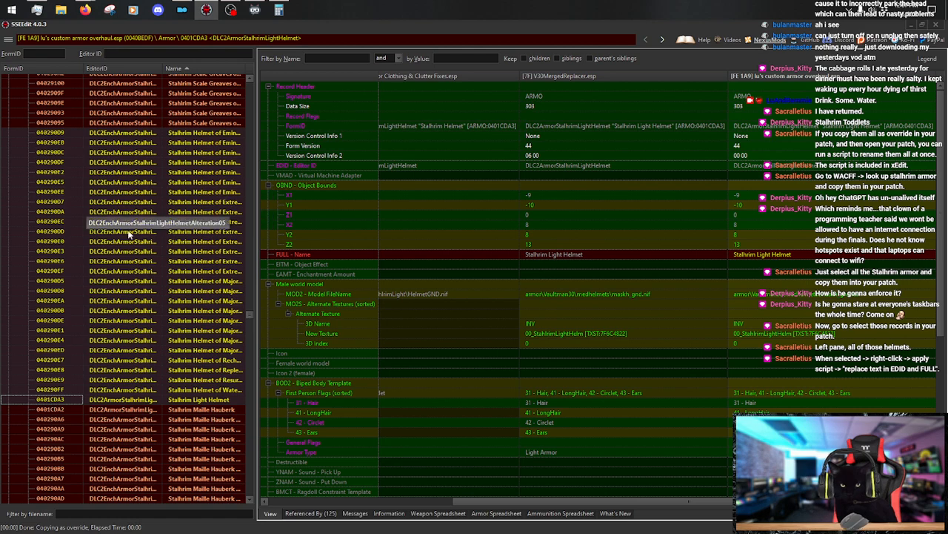
Run the "Replace text in EDID and FULL" script on the selected helmet overrides with its default Elven and Orcish strings.
right_click(171, 222)
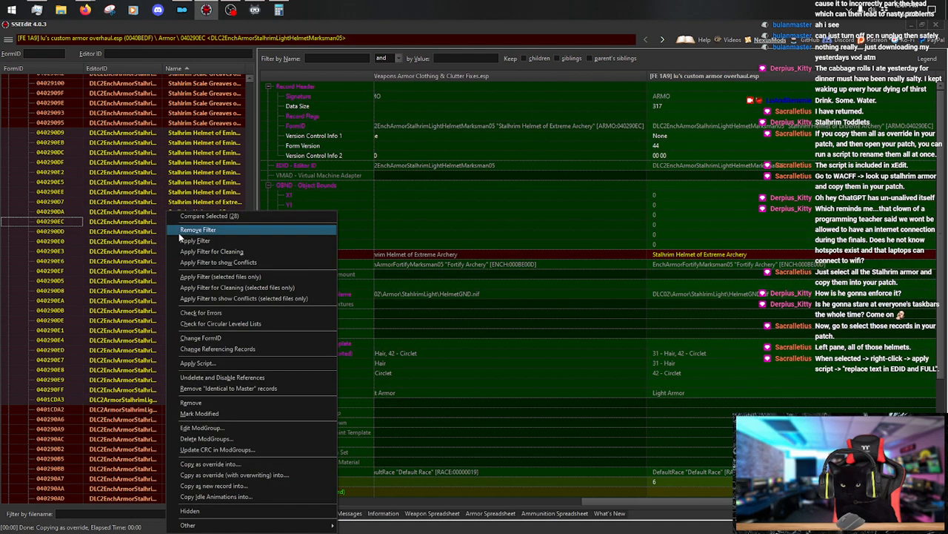
click(234, 362)
click(461, 200)
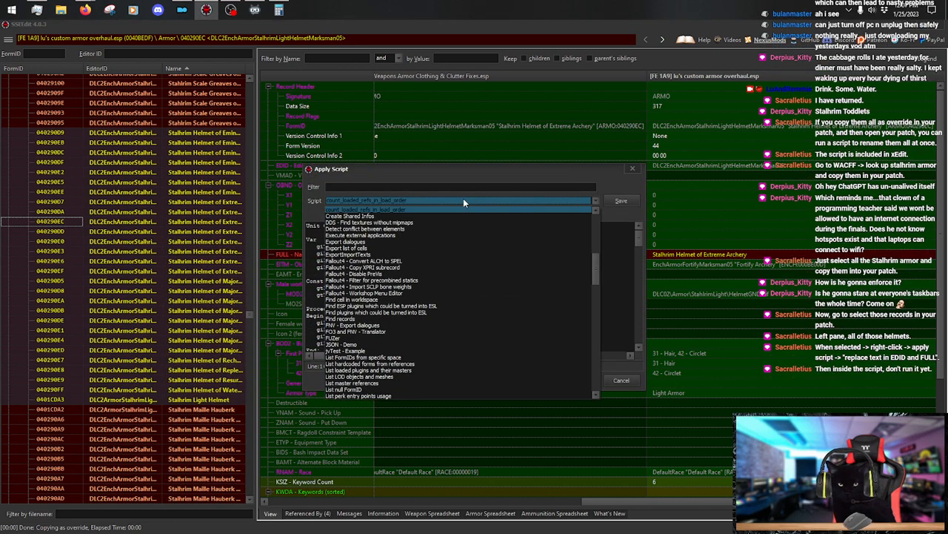
key(r)
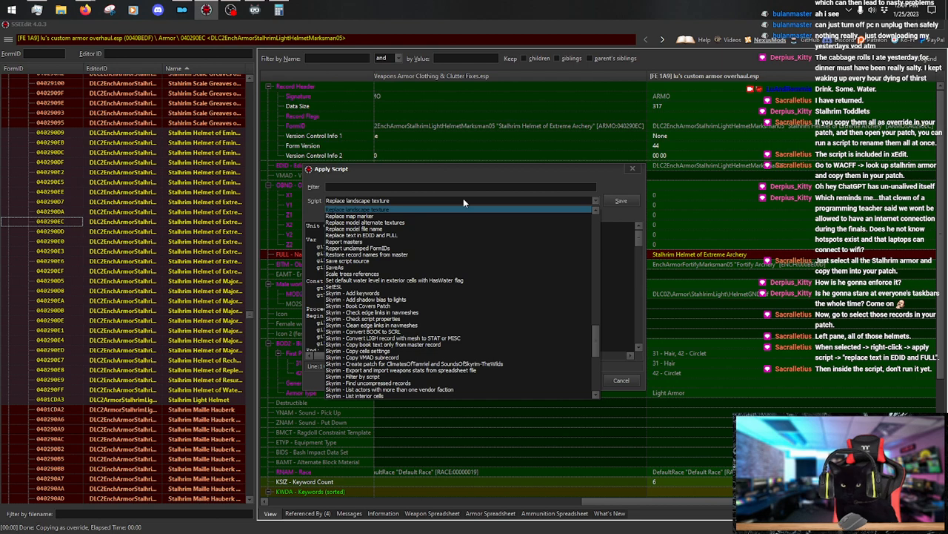
key(e)
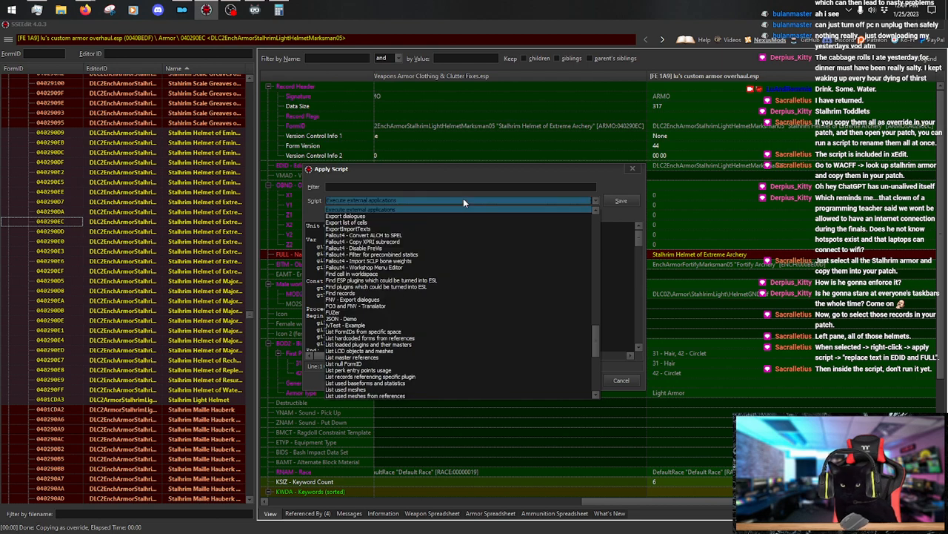
key(Return)
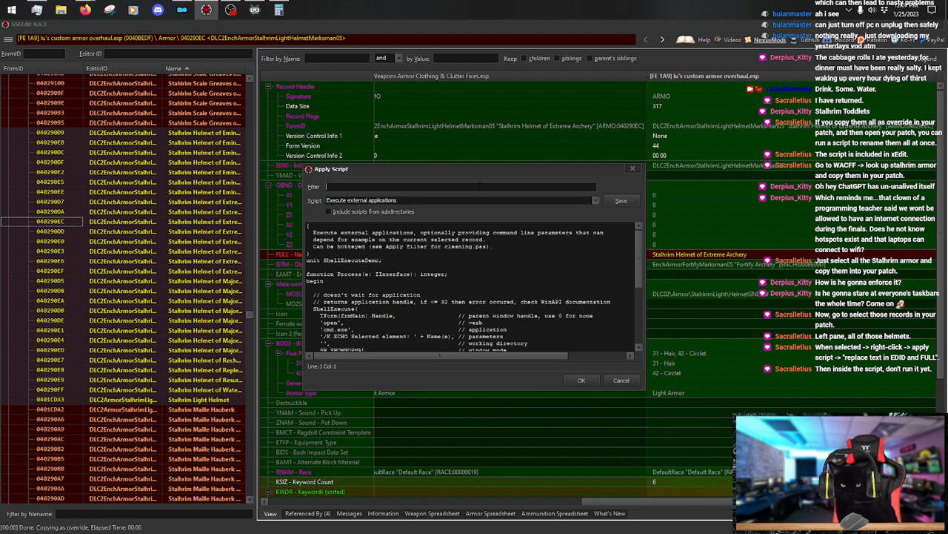
text(repla)
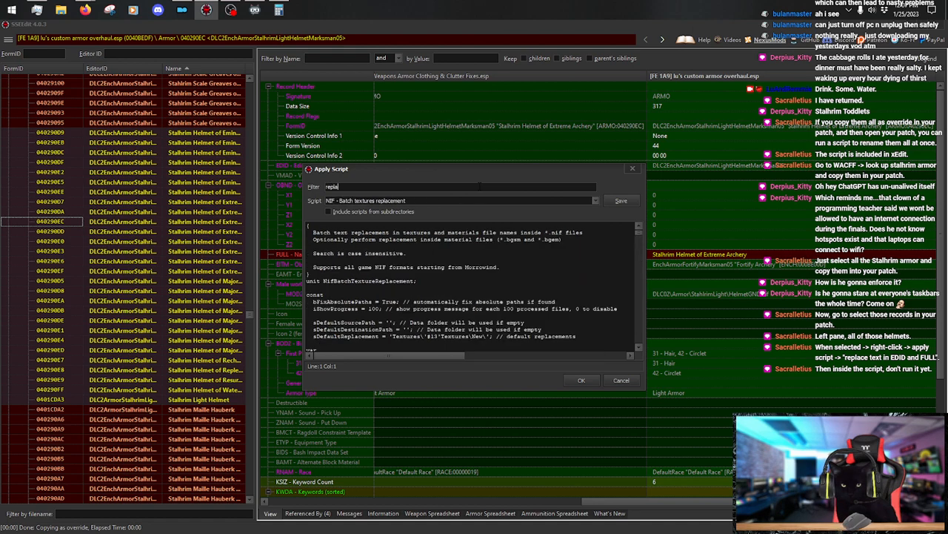
text(ce tex)
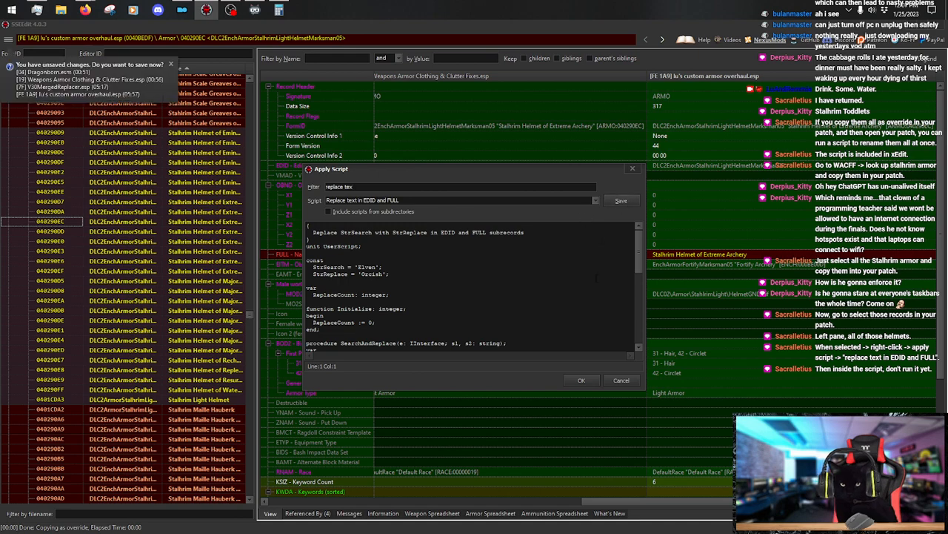
click(586, 380)
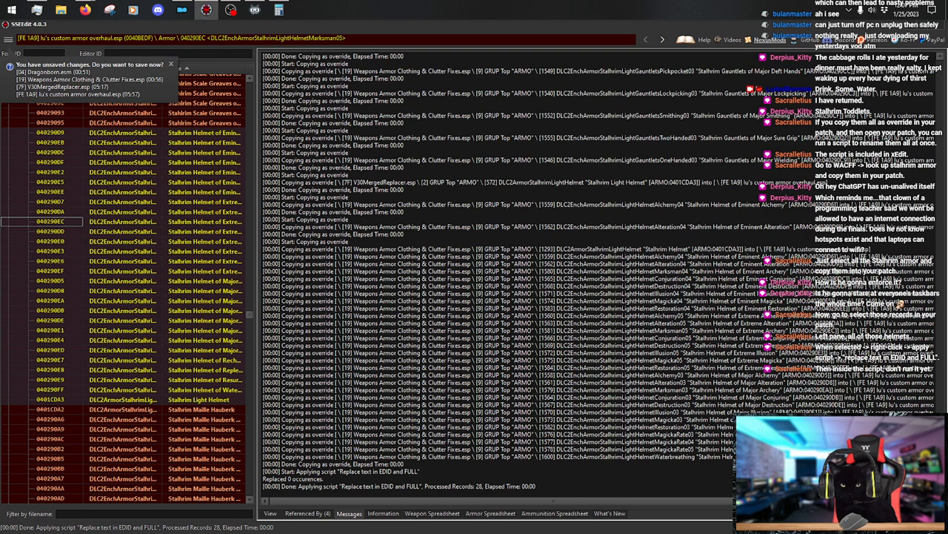
Bring up the "Replace text in EDID and FULL" script for the selected helmets again and set StrSearch to 'Stalhrim Helmet'.
right_click(196, 219)
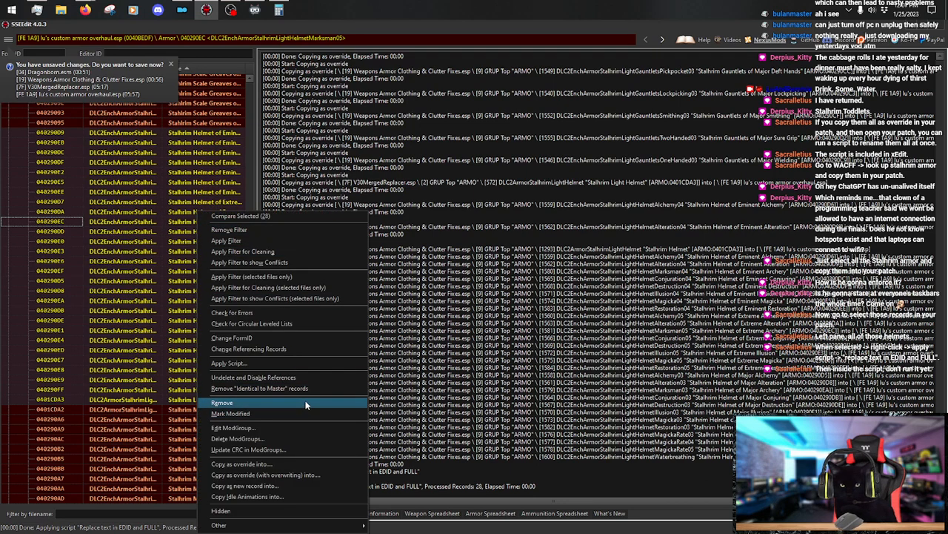
click(309, 364)
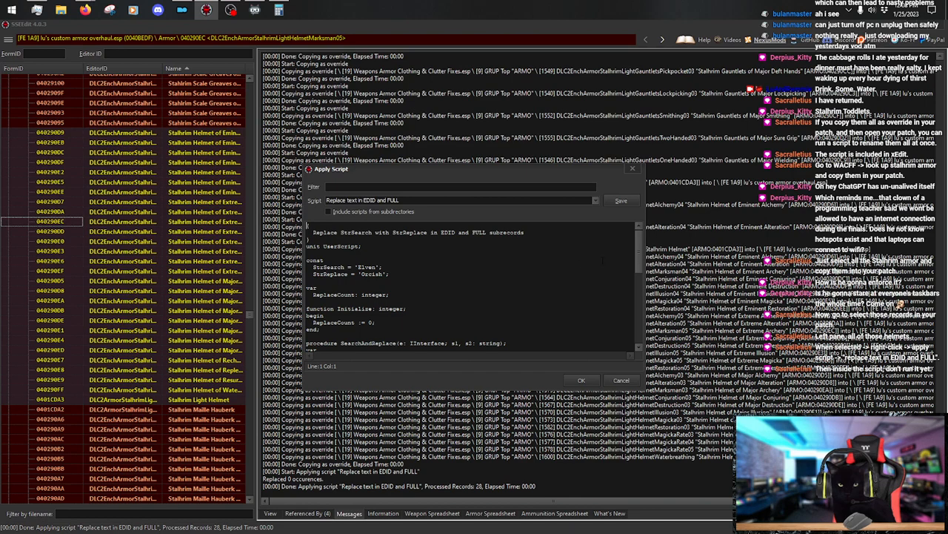
drag(639, 249, 615, 228)
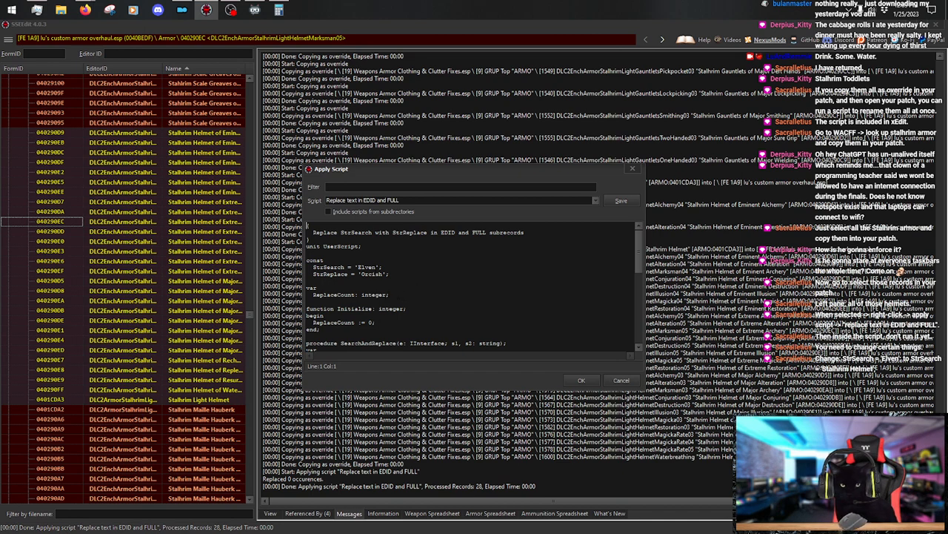
click(377, 267)
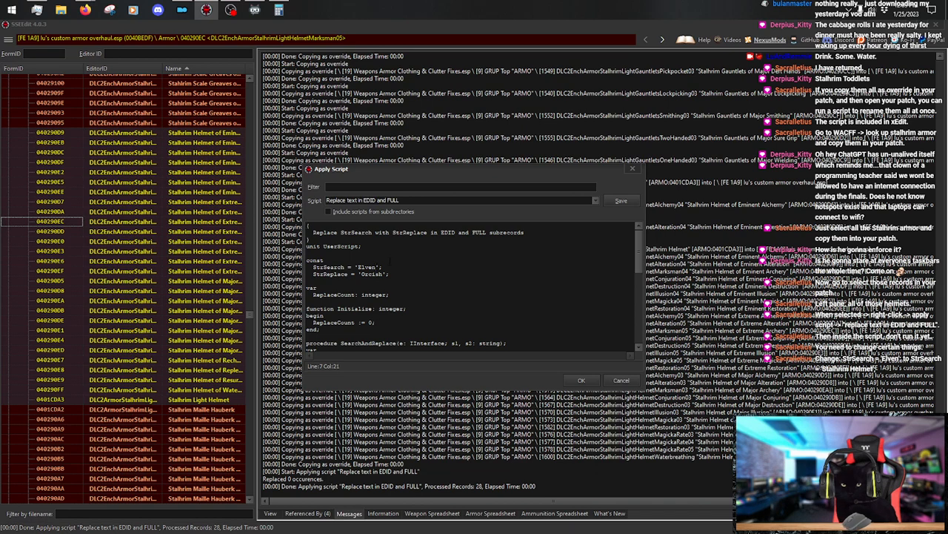
key(BackSpace)
key(BackSpace)
key(BackSpace)
key(BackSpace)
key(BackSpace)
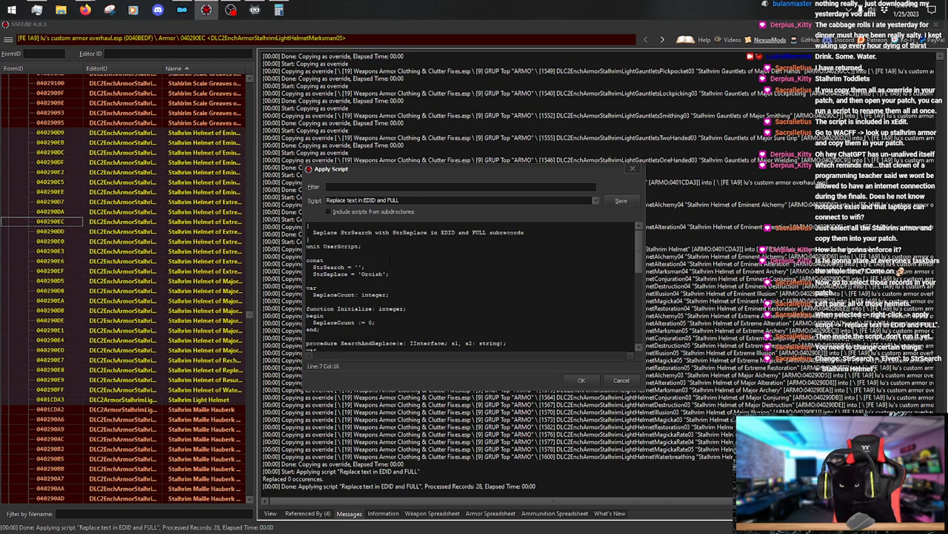
text(Sta)
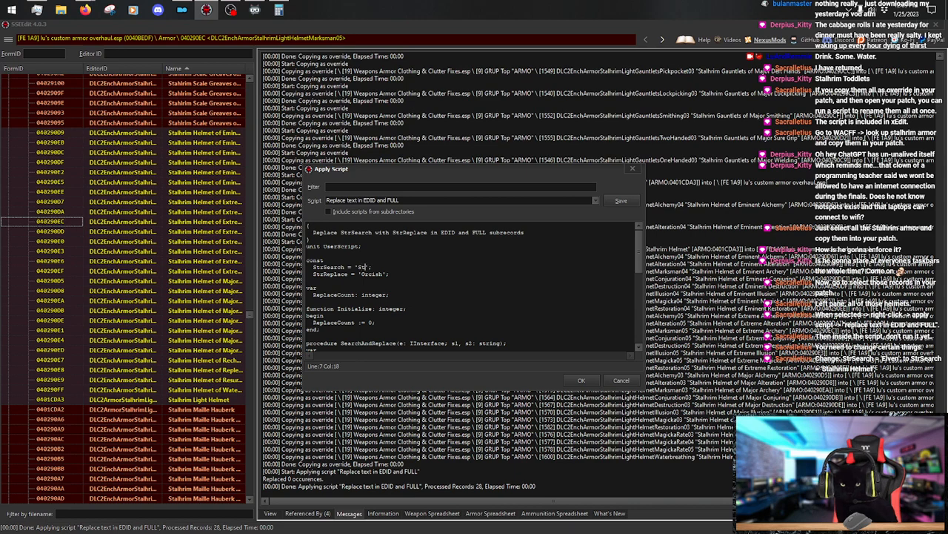
text(lhrim )
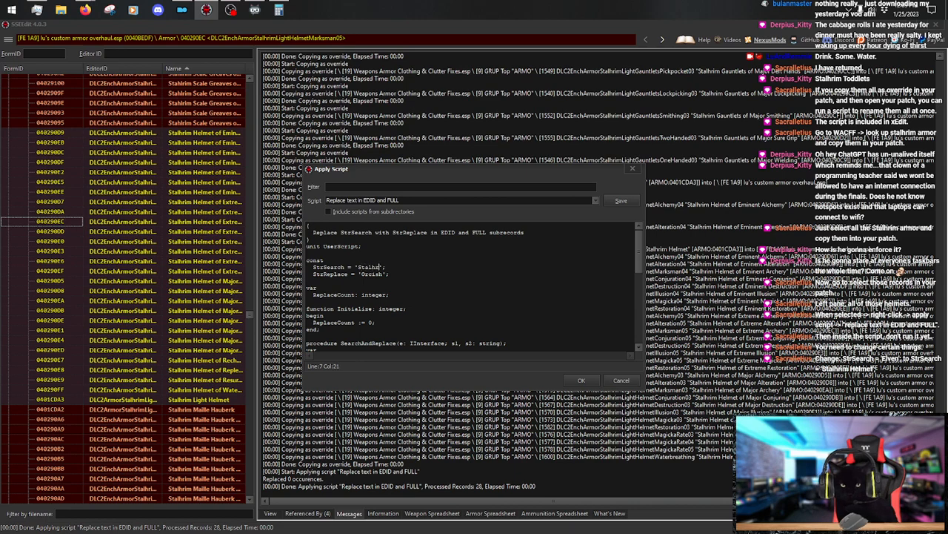
text(Helmet)
Set StrReplace to 'Stalhrim Light Spangenhelm' and run the script on the selected helmets without saving the script changes.
click(384, 274)
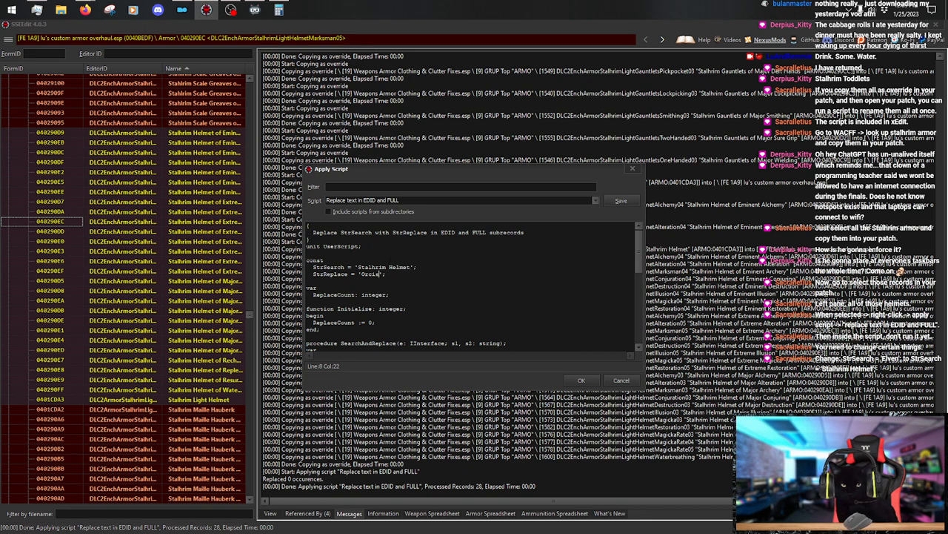
key(BackSpace)
key(BackSpace)
key(BackSpace)
key(BackSpace)
key(BackSpace)
key(BackSpace)
text(Stalhr)
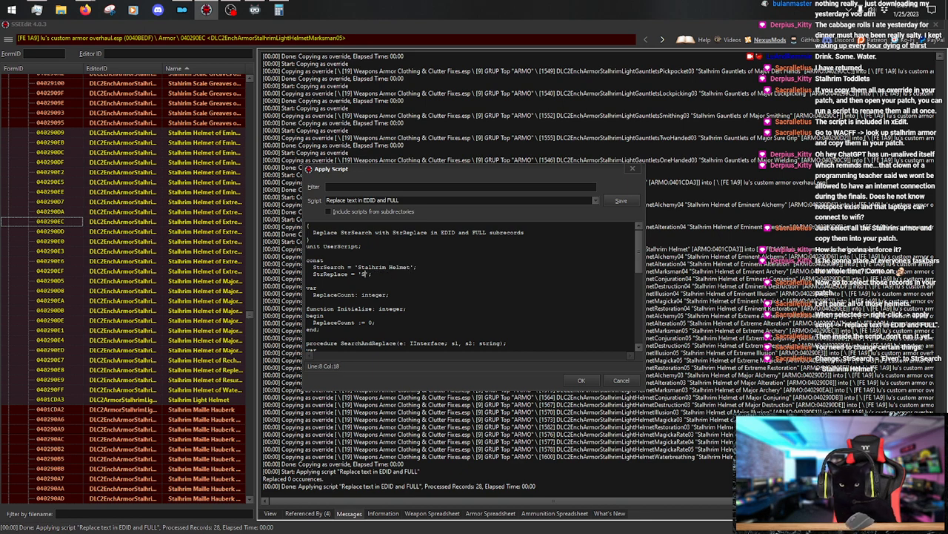
text(im )
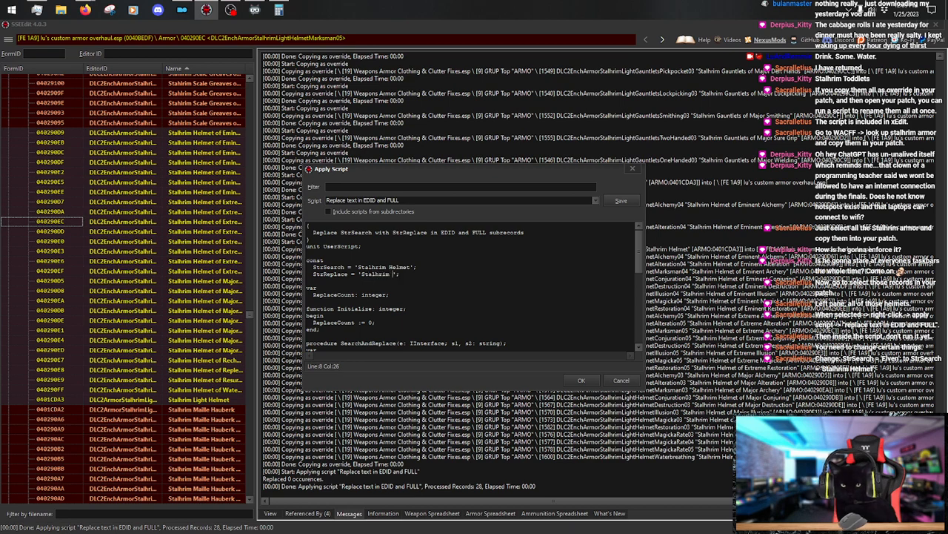
text(Lig)
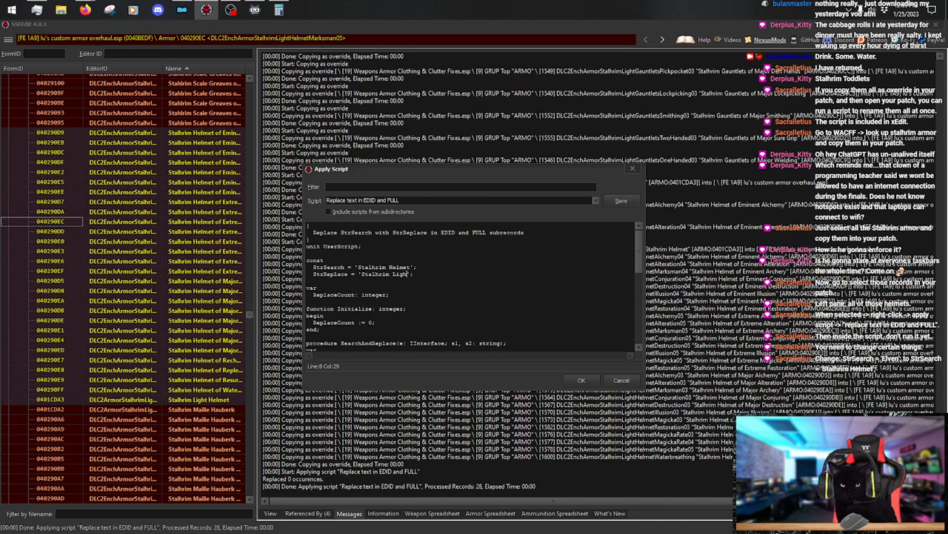
text(ht Spangenhelm)
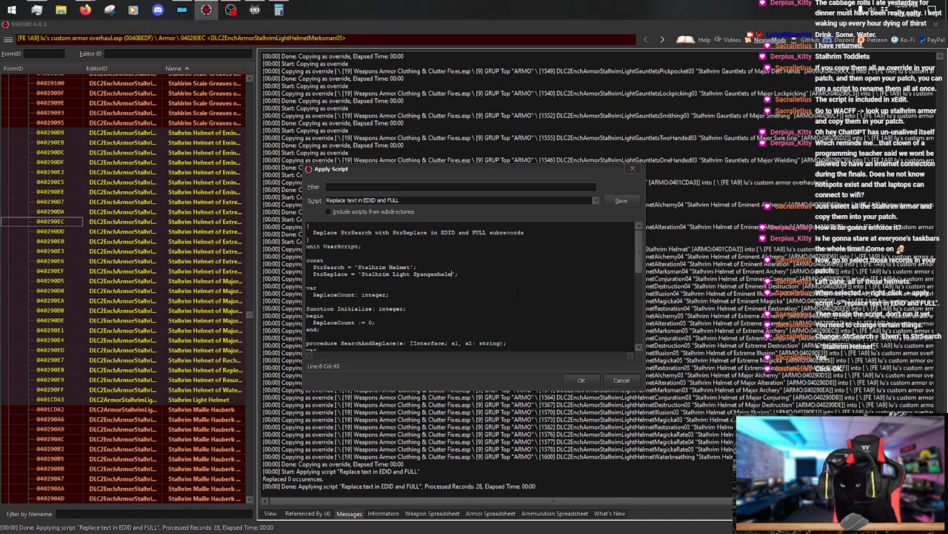
click(581, 380)
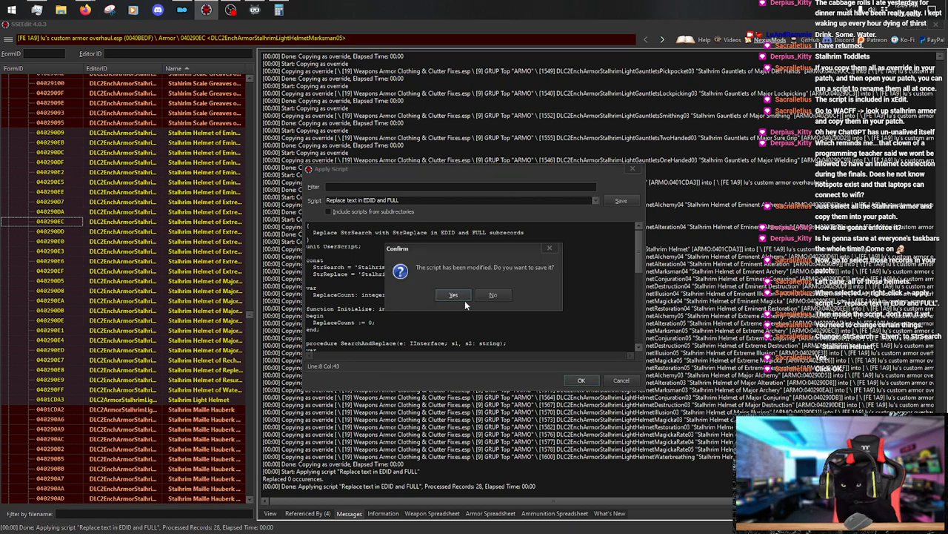
click(492, 295)
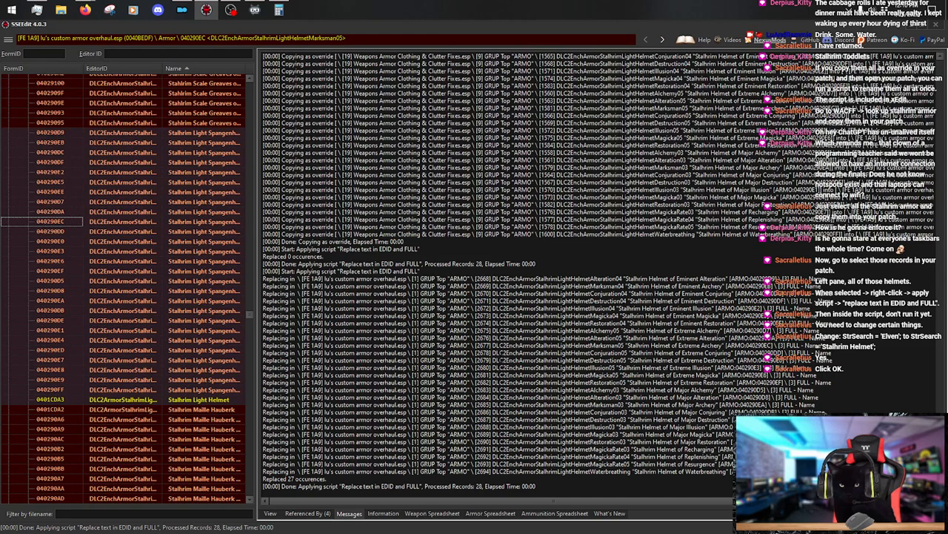
Rename the Stalhrim Light Helmet override in lu's custom armor overhaul.esp to 'Stalhrim Light Spangenhelm'.
click(211, 399)
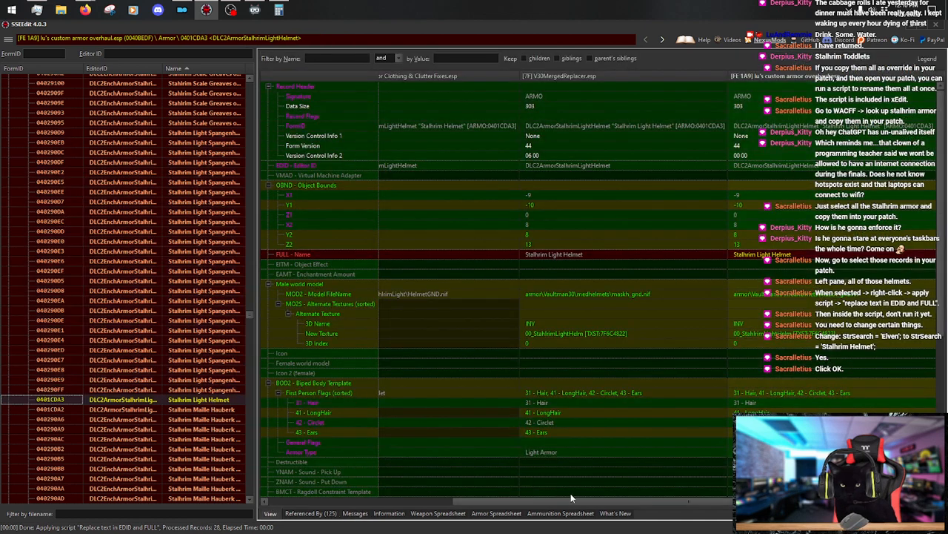
right_click(788, 259)
click(810, 264)
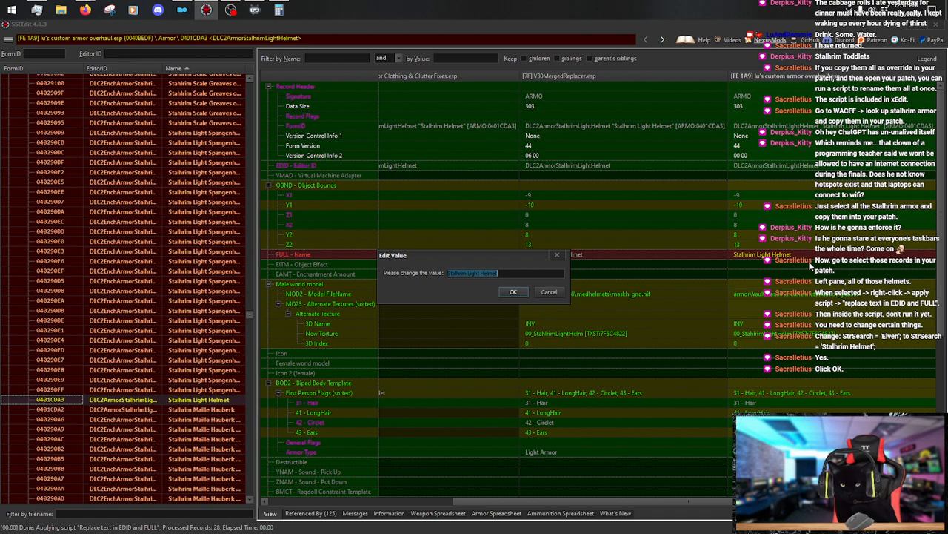
text(Stalhrim L)
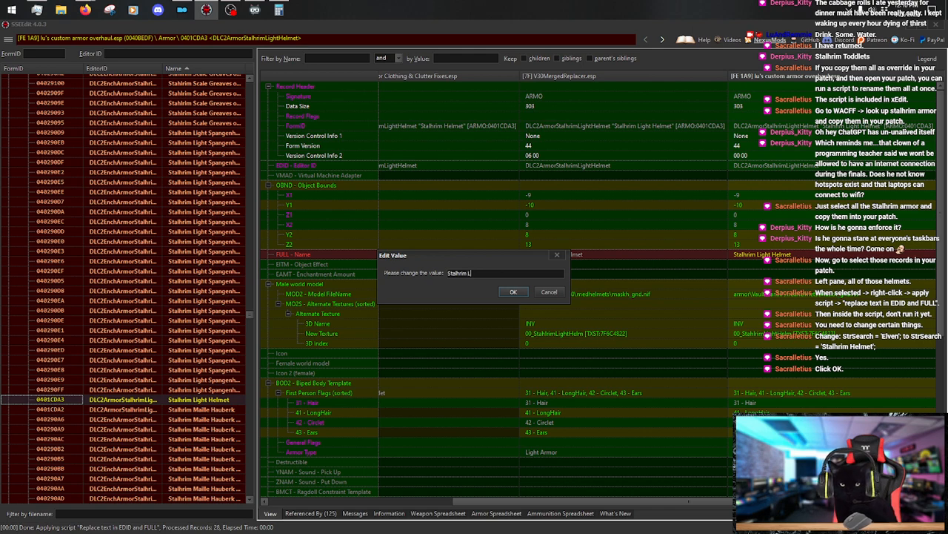
text(ight )
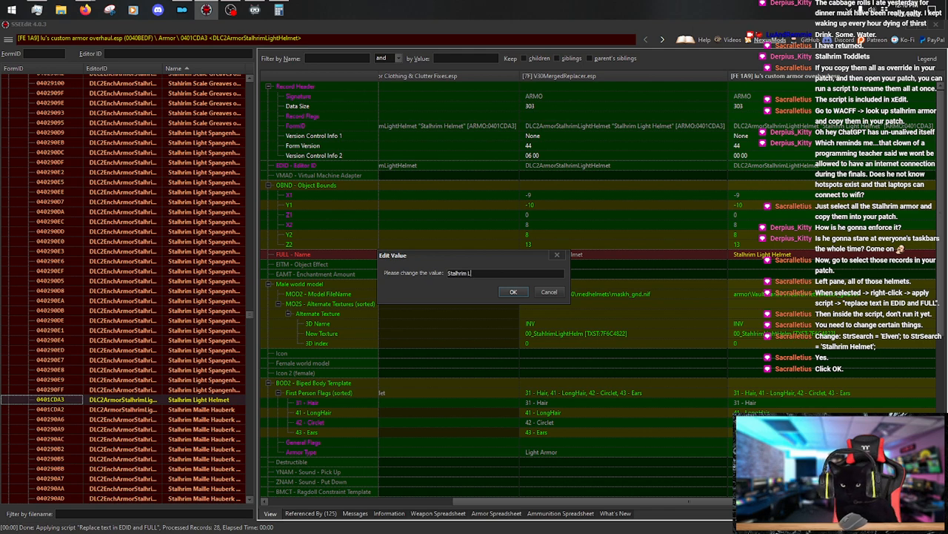
text(ight Spang)
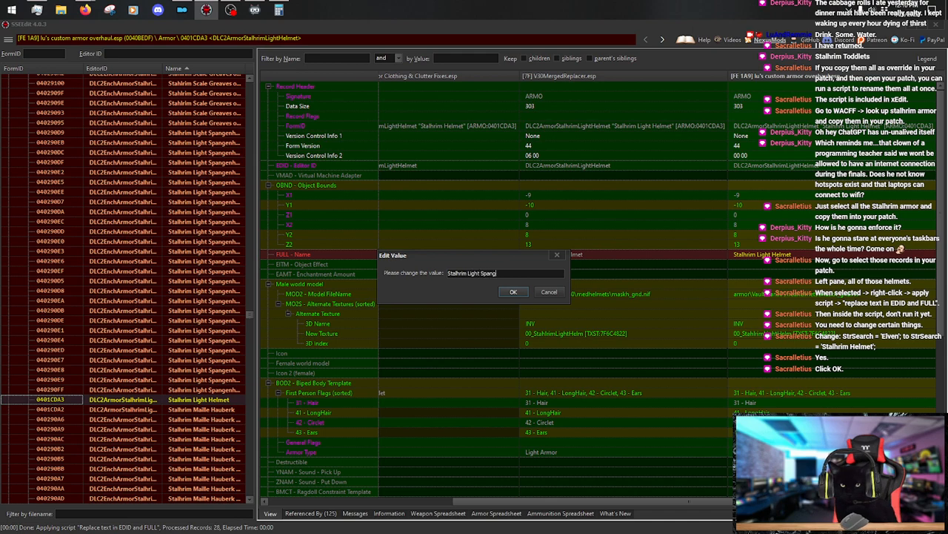
text(enh)
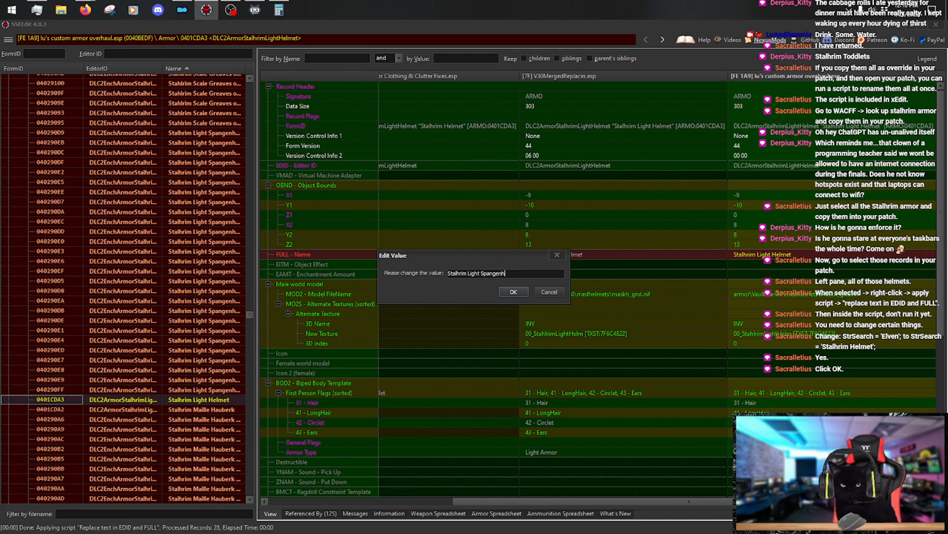
text(elm)
key(Return)
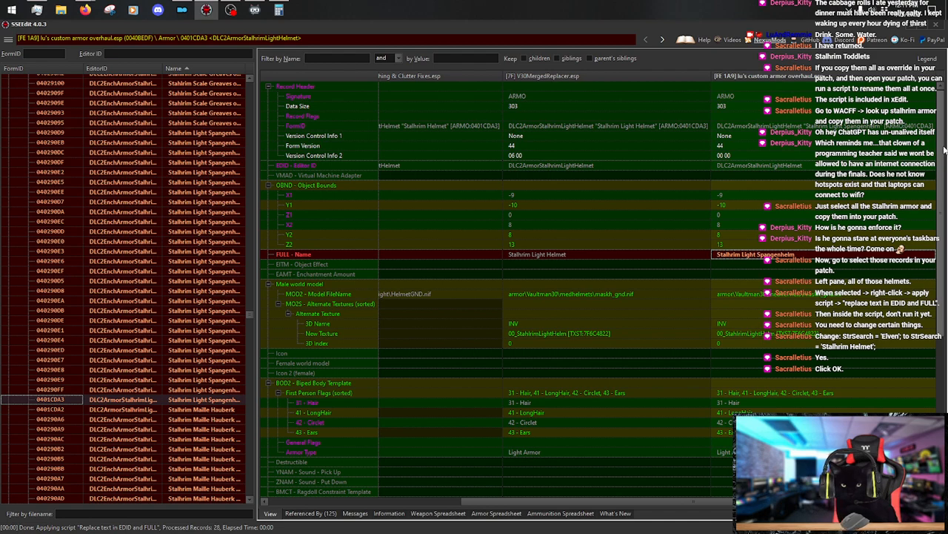
Copy the WAF_VisuallyVeryBrightArmor keyword from Weapons Armor Clothing & Clutter Fixes.esp into the light helmet's override.
scroll(944, 150, down, 9)
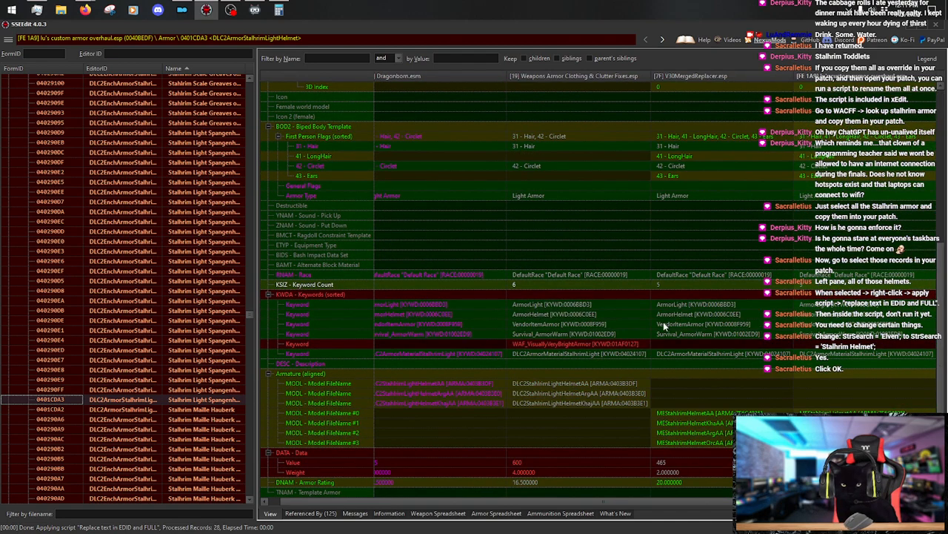
drag(624, 343, 873, 348)
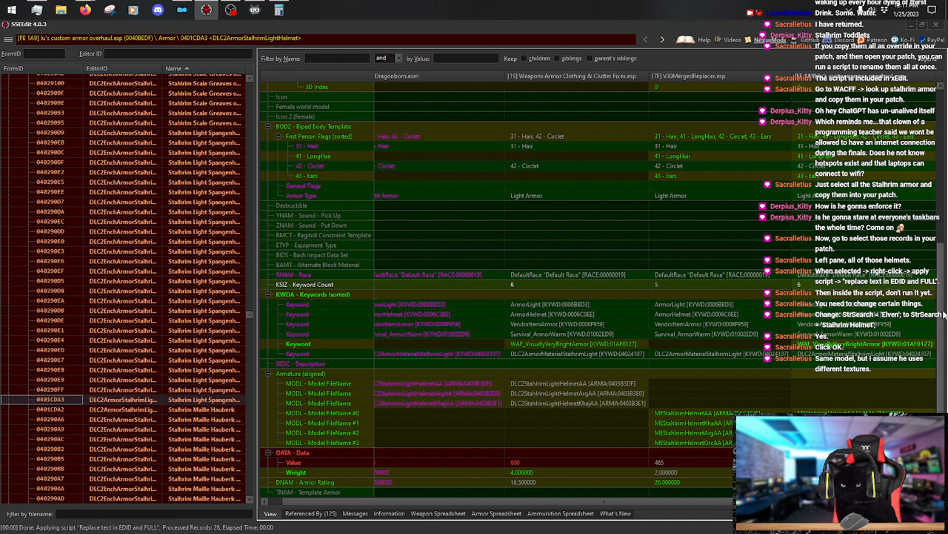
Review the heavy Stalhrim Spangenhelm record across its plugins and go to its original entry in Dragonborn.esm.
scroll(945, 276, up, 2)
scroll(945, 275, up, 5)
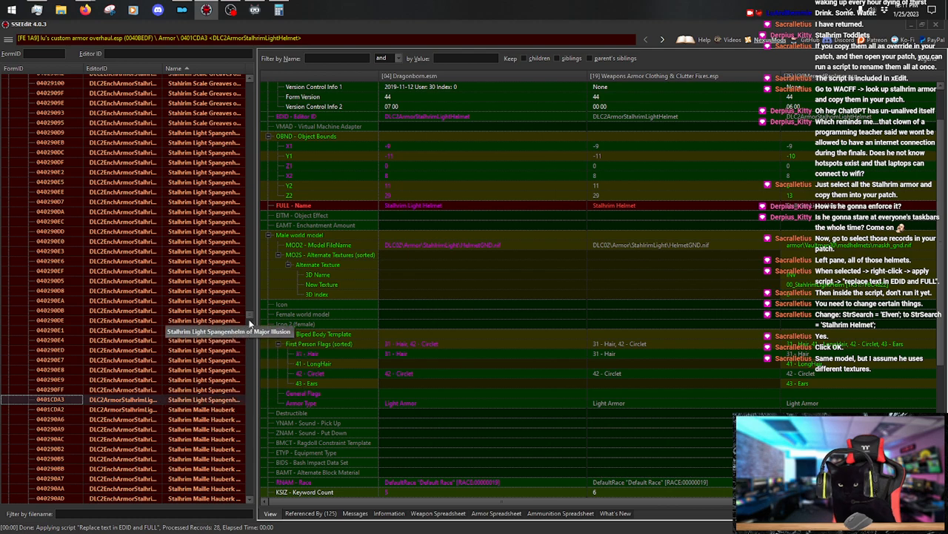
scroll(251, 316, down, 10)
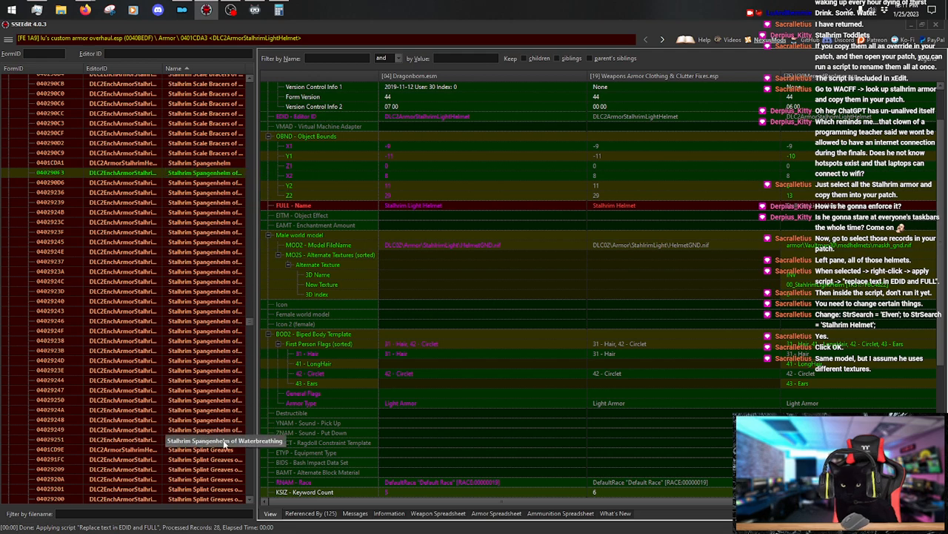
click(215, 163)
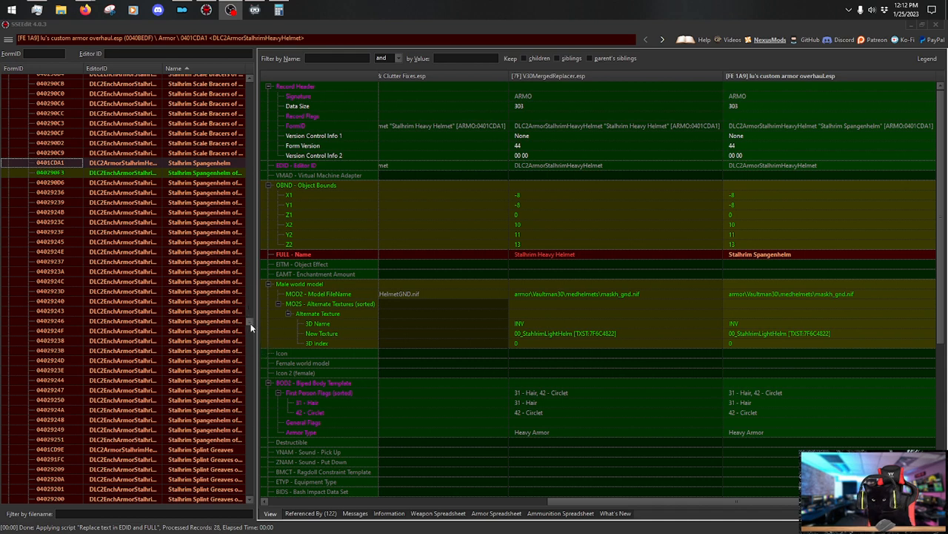
drag(632, 499, 320, 484)
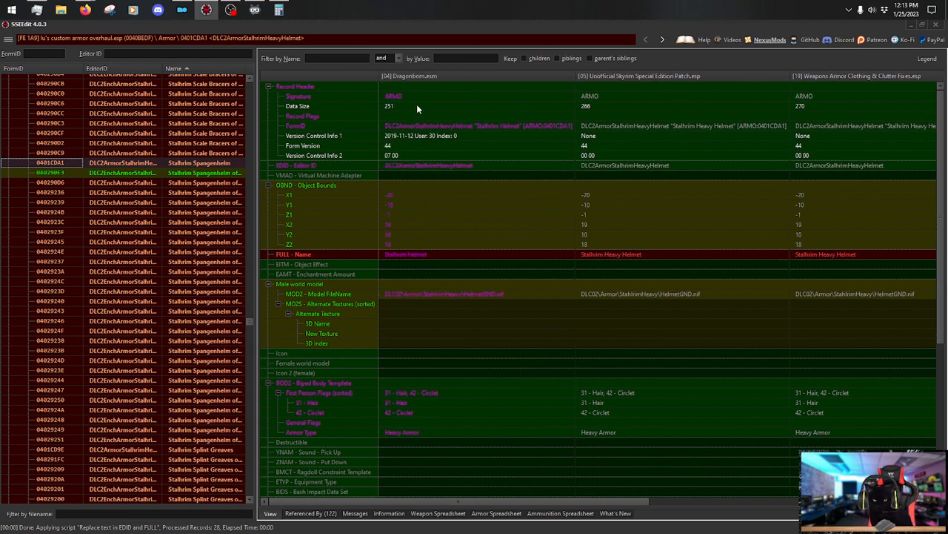
click(425, 73)
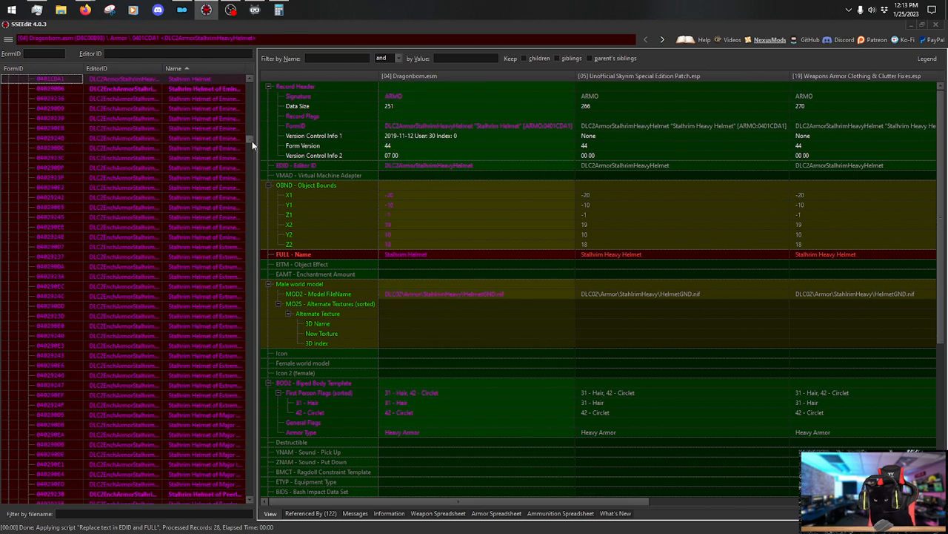
Check Dragonborn.esm's Stalhrim Helmets of Peerless Alchemy and Peerless Alteration and the Stalhrim Light Helmet for overrides in lu's custom armor overhaul.esp.
mouse_move(252, 141)
mouse_down()
mouse_move(250, 149)
mouse_move(256, 143)
mouse_up()
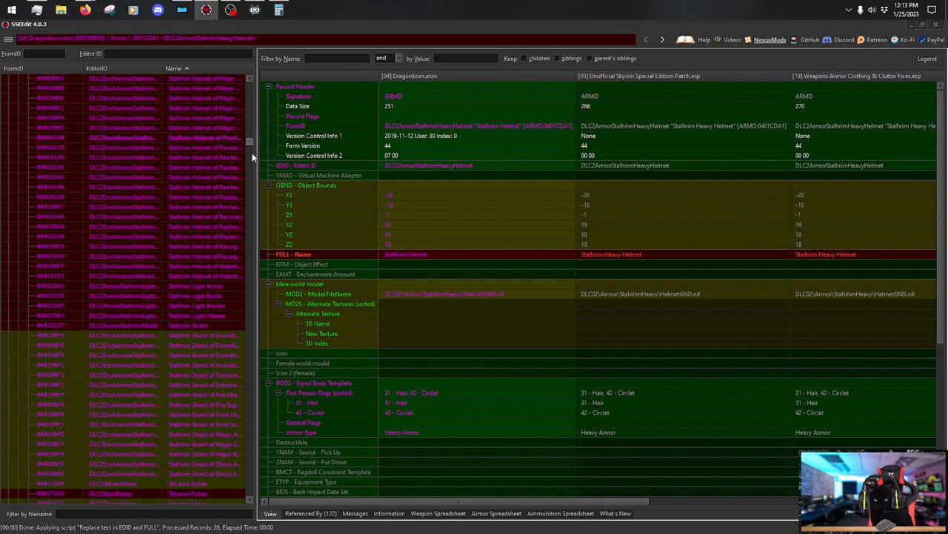
scroll(227, 262, down, 1)
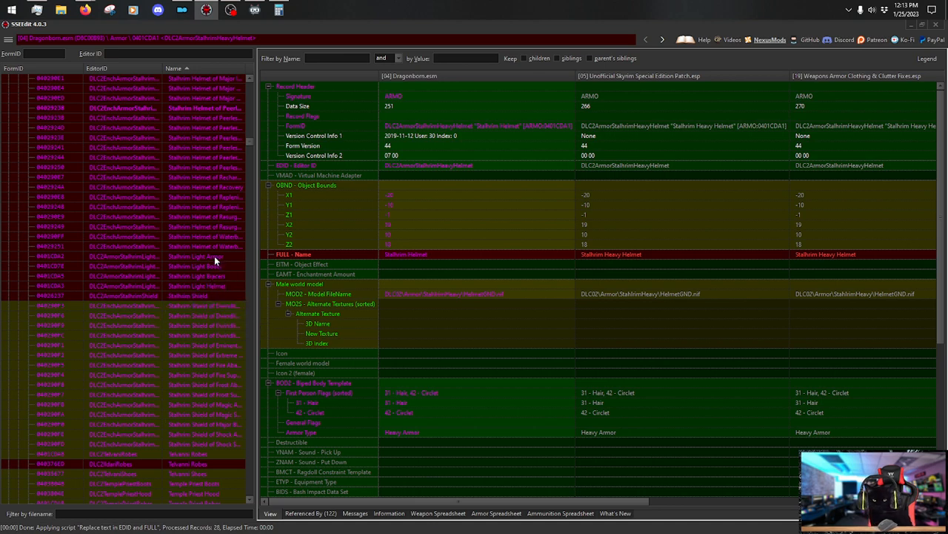
click(212, 111)
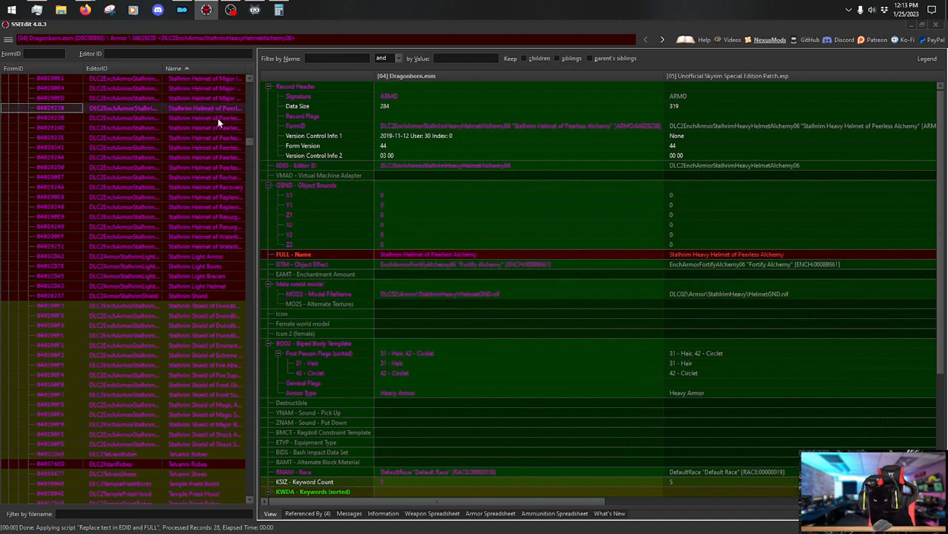
drag(553, 498, 877, 496)
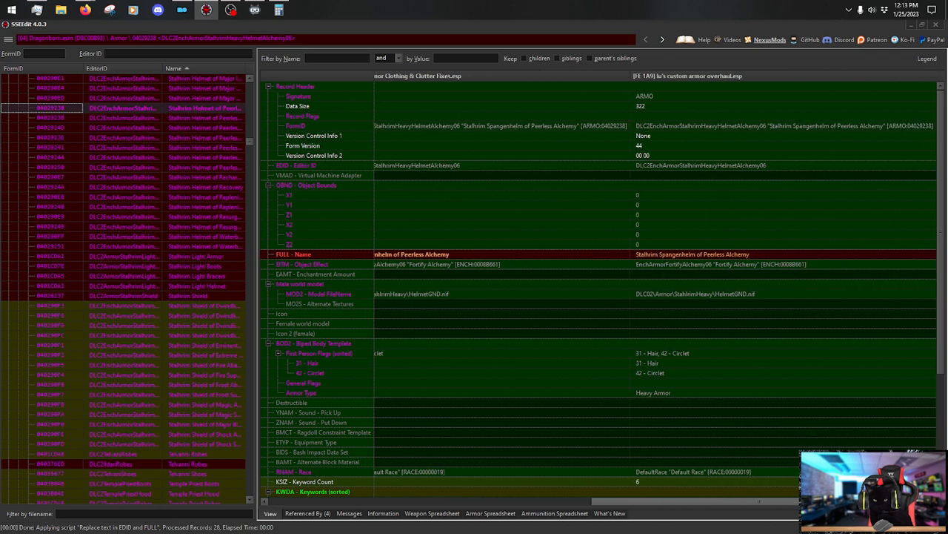
click(228, 118)
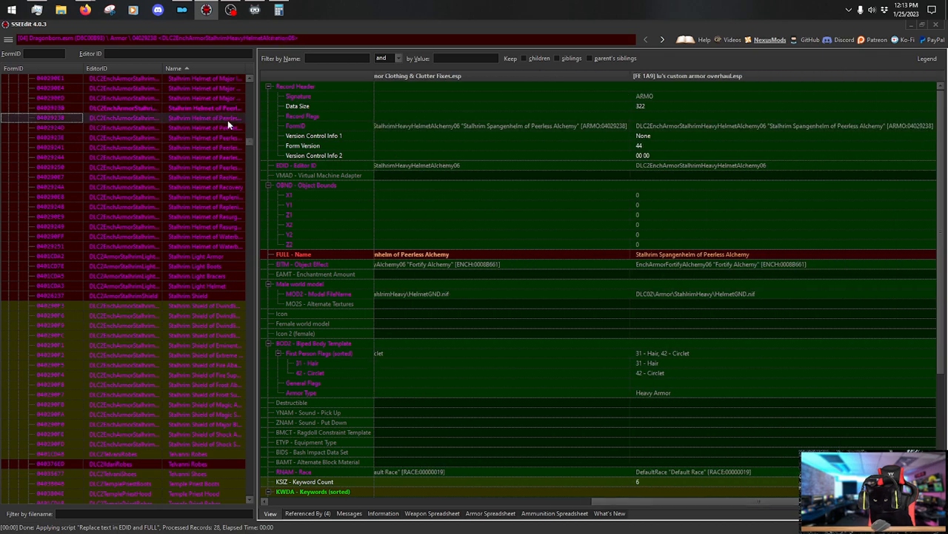
drag(541, 499, 867, 497)
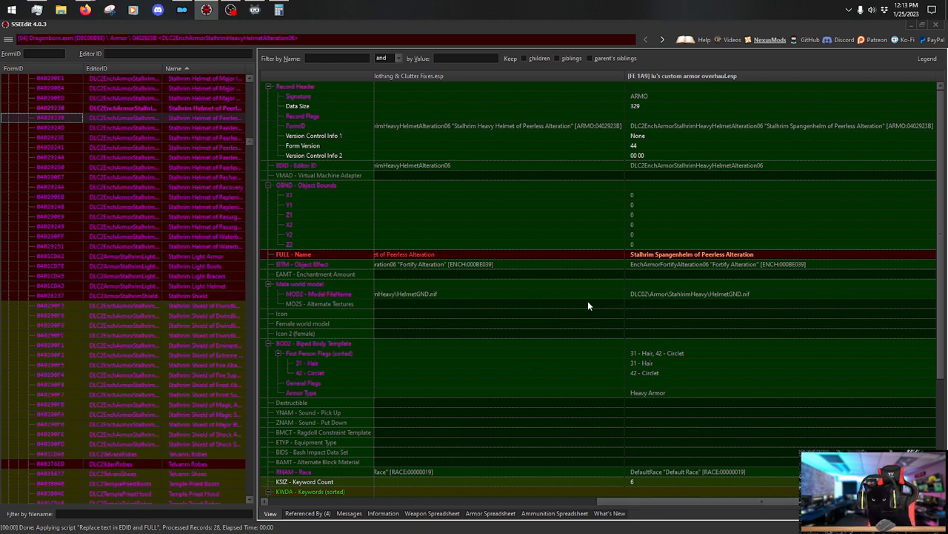
click(211, 287)
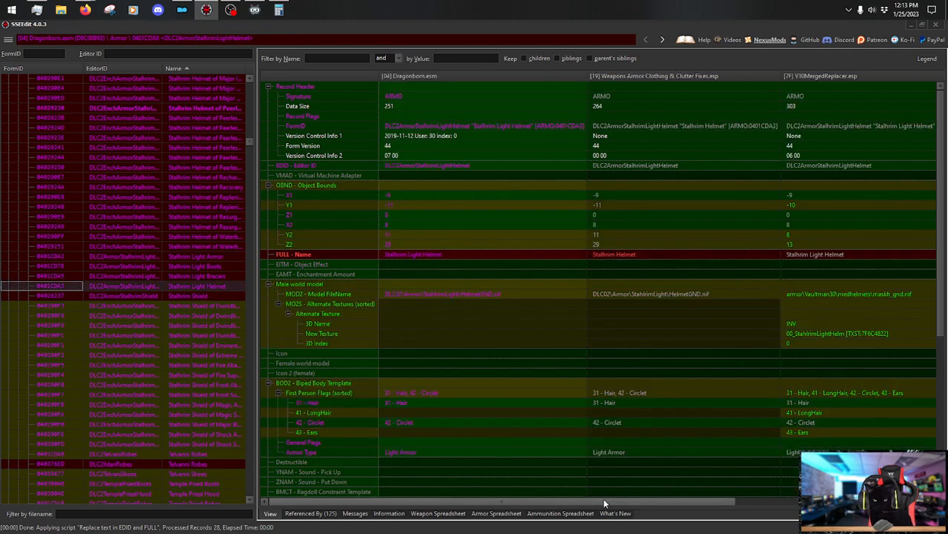
drag(606, 503, 807, 501)
scroll(935, 208, down, 9)
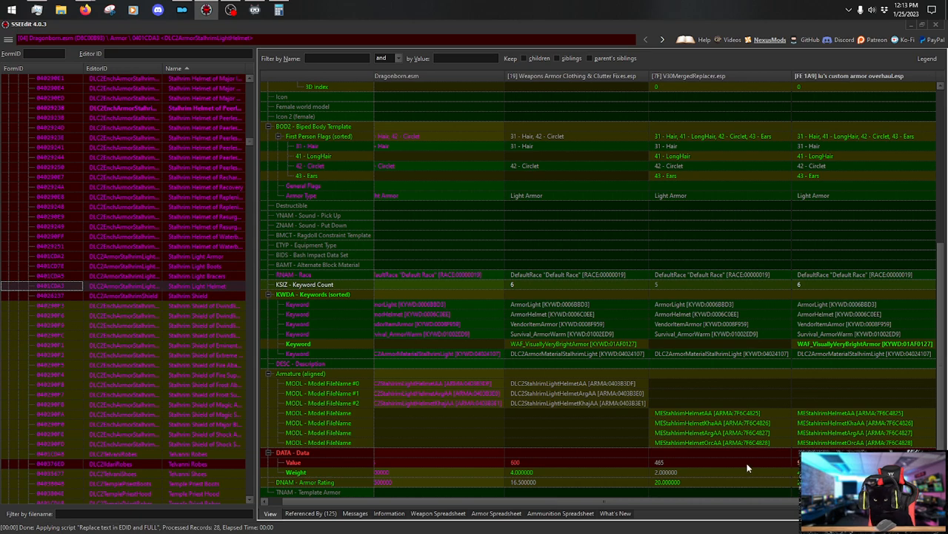
click(199, 295)
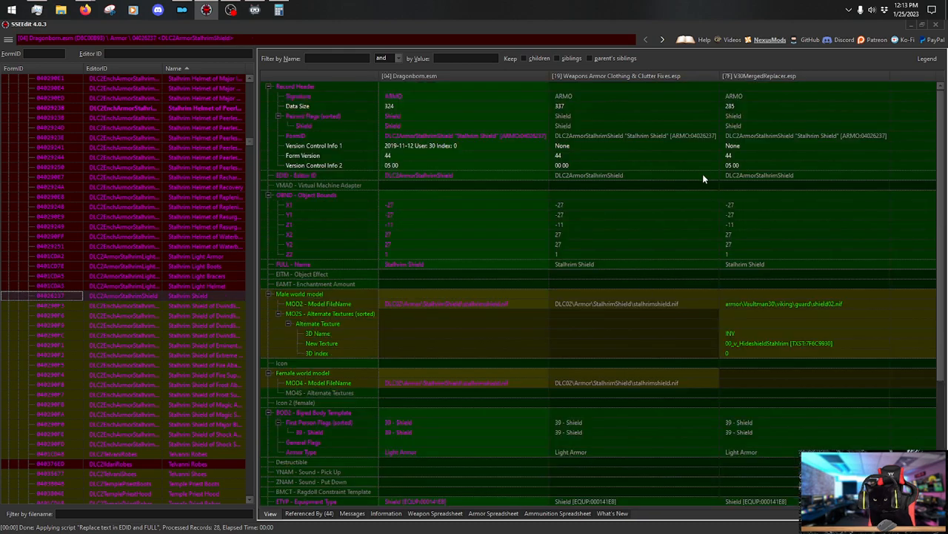
right_click(774, 78)
click(795, 83)
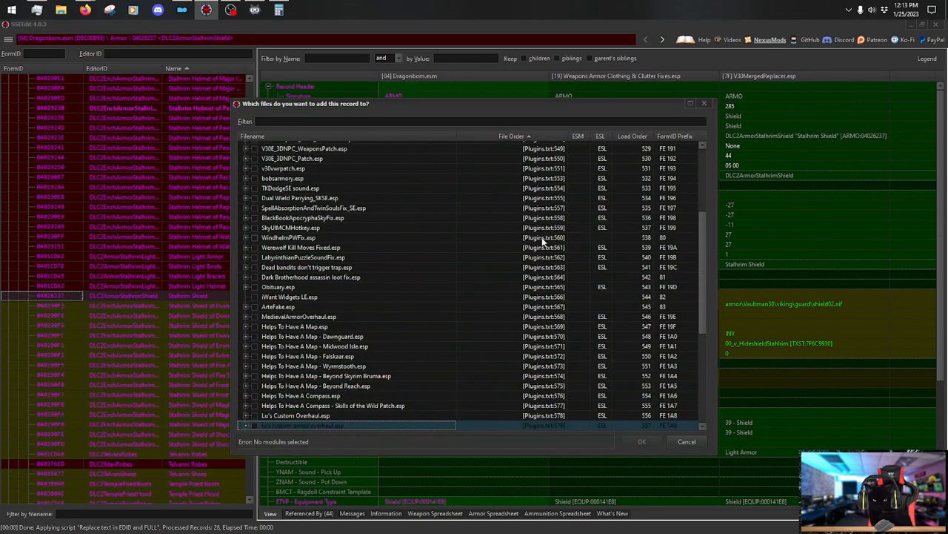
click(683, 440)
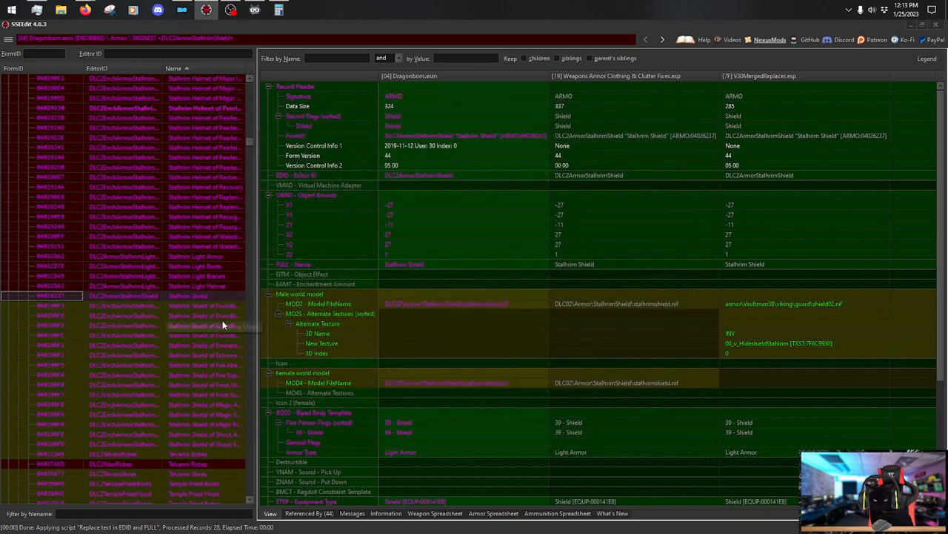
shift+click(214, 445)
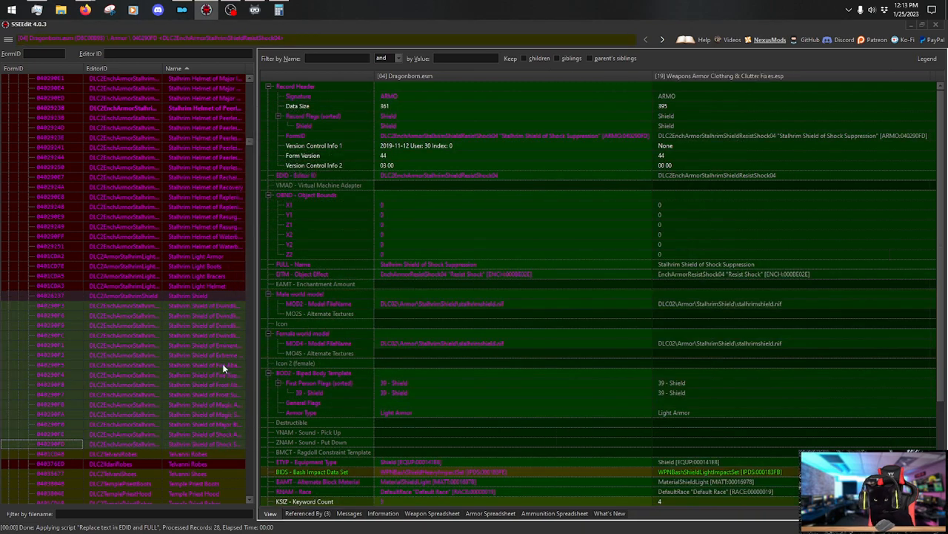
right_click(215, 345)
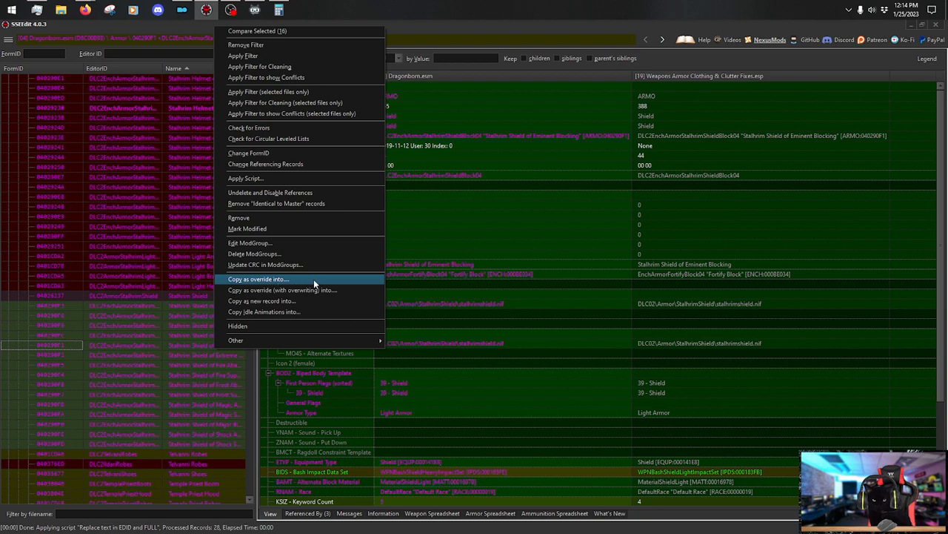
click(751, 74)
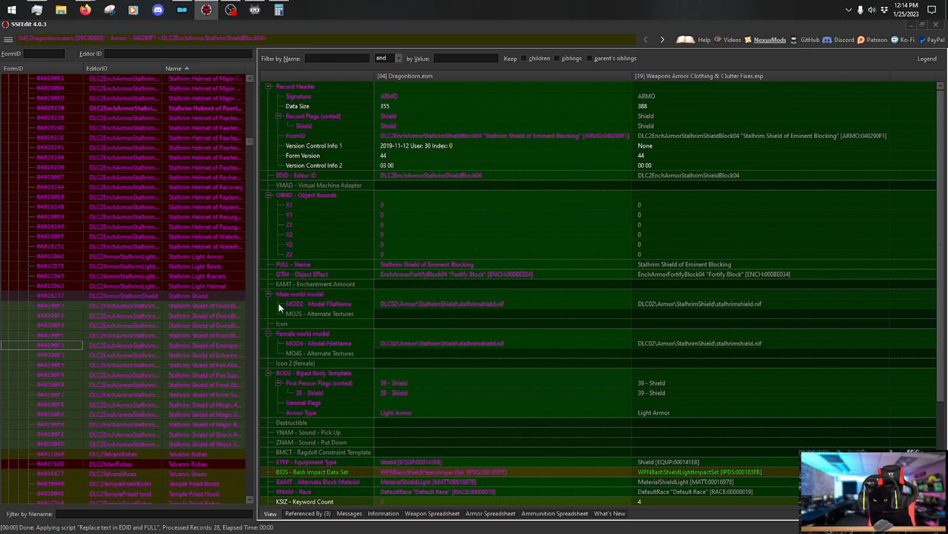
Copy the Stalhrim Shield record from V30MergedReplacer.esp as an override into lu's custom armor overhaul.esp.
click(209, 296)
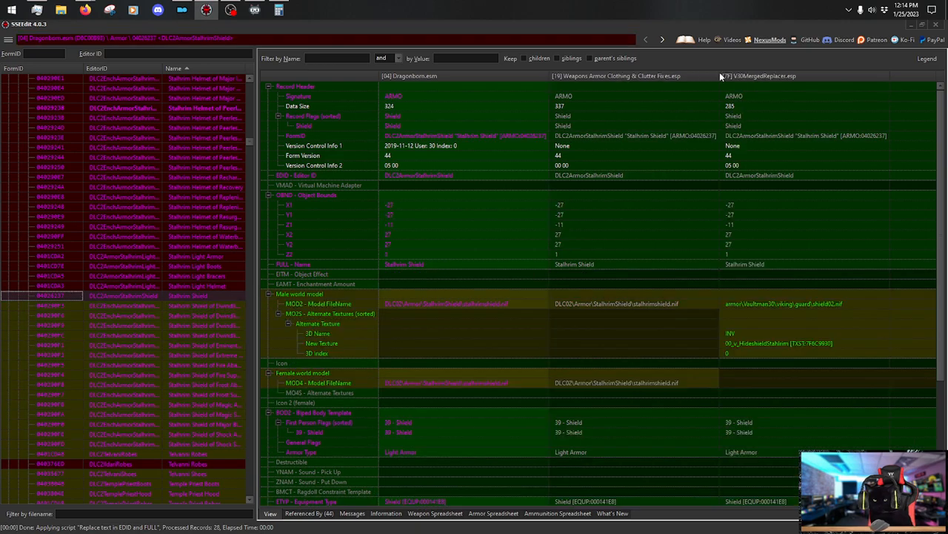
right_click(793, 77)
click(804, 82)
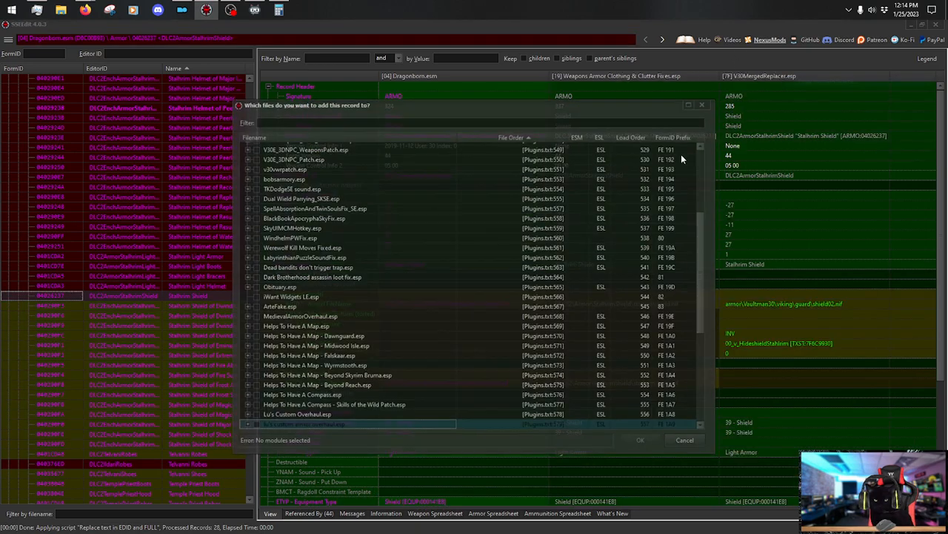
click(255, 426)
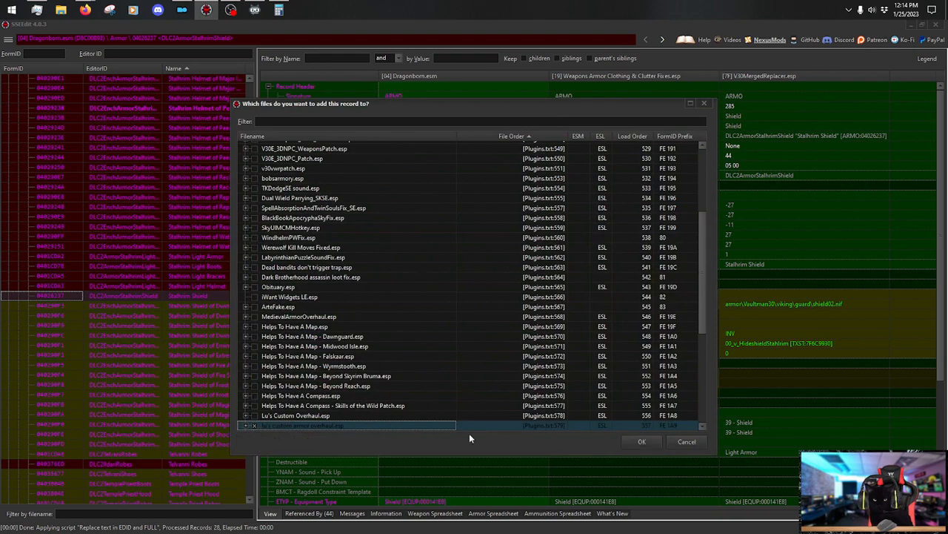
click(642, 442)
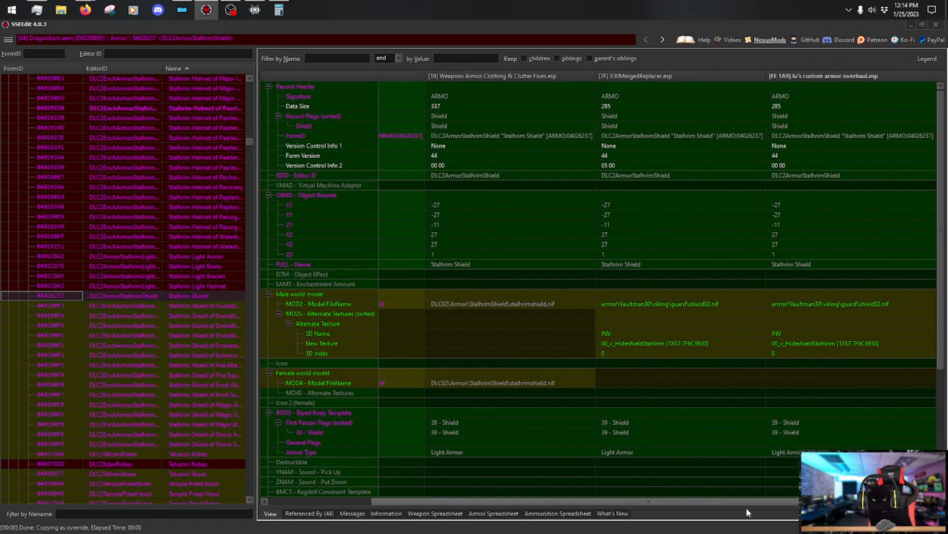
Copy the enchanted Stalhrim Shield records from Weapons Armor Clothing & Clutter Fixes.esp as overrides into lu's custom armor overhaul.esp and go to the overrides.
click(503, 76)
scroll(205, 210, down, 3)
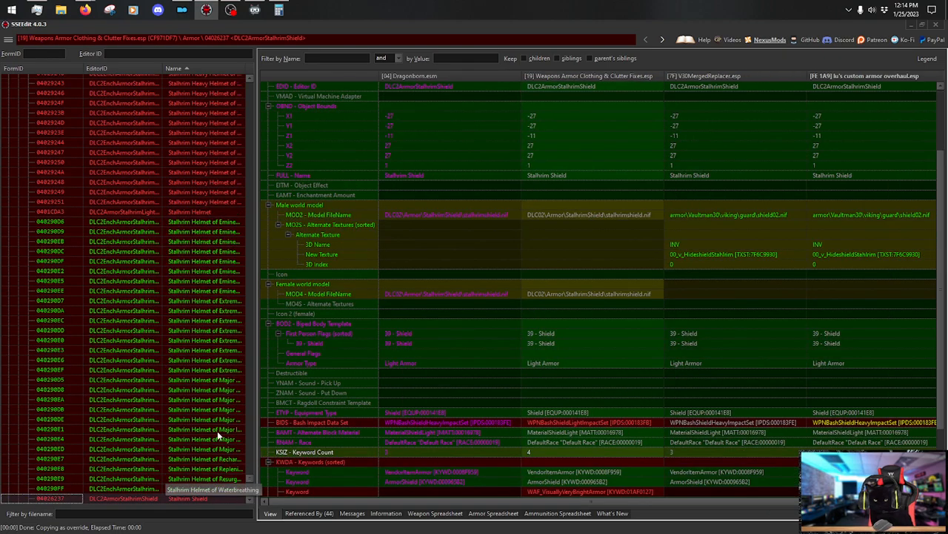
scroll(218, 431, down, 9)
click(224, 242)
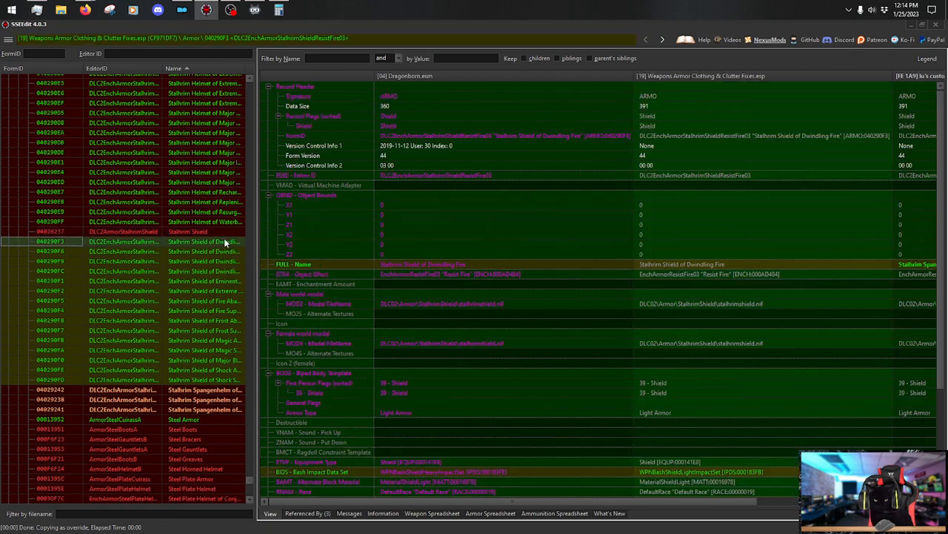
click(203, 381)
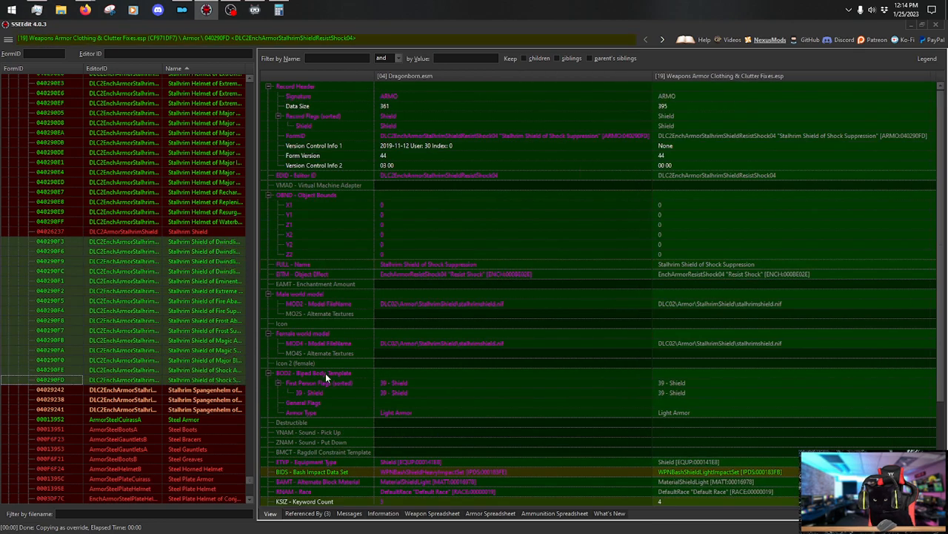
right_click(214, 290)
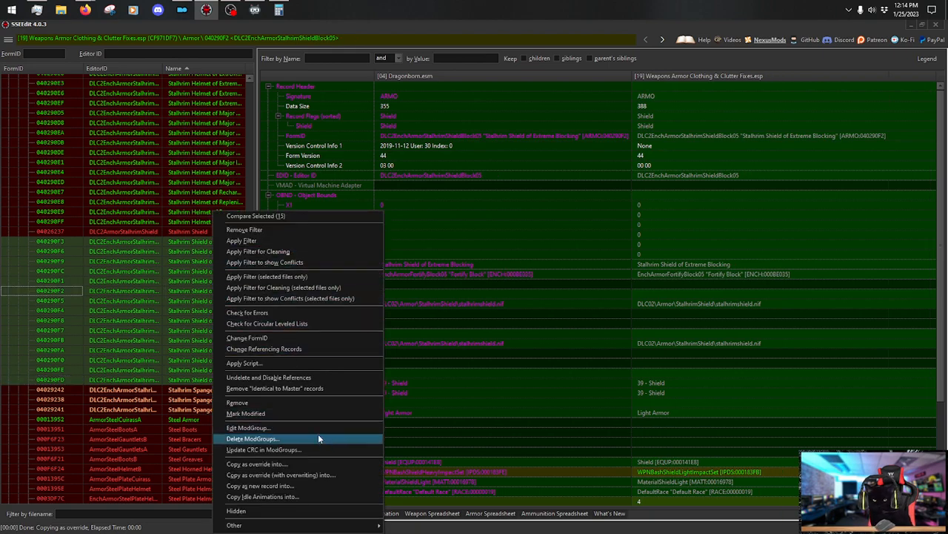
click(320, 462)
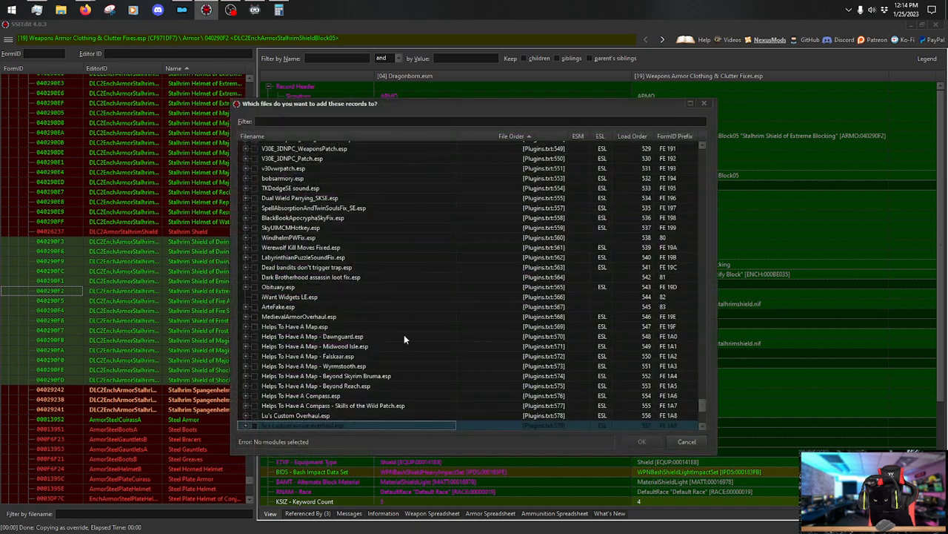
click(254, 426)
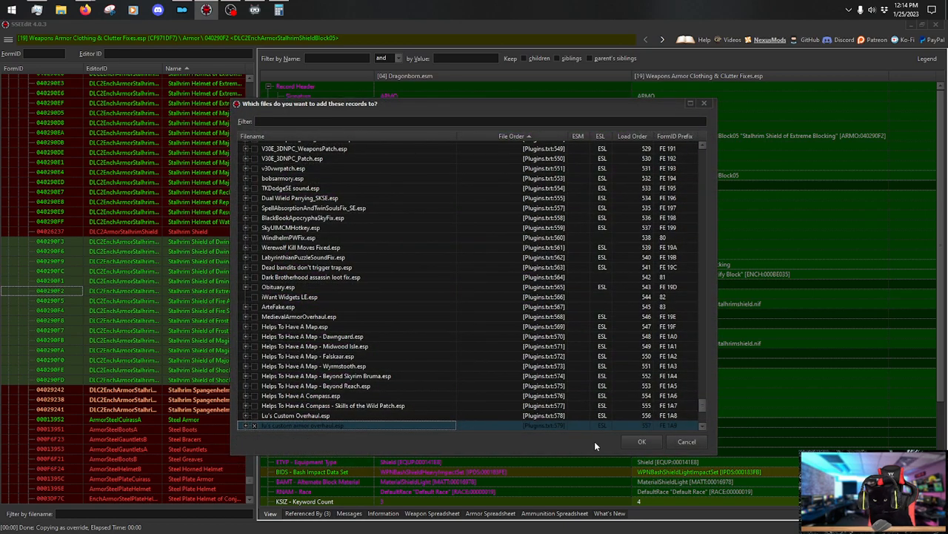
click(651, 445)
drag(492, 501, 680, 492)
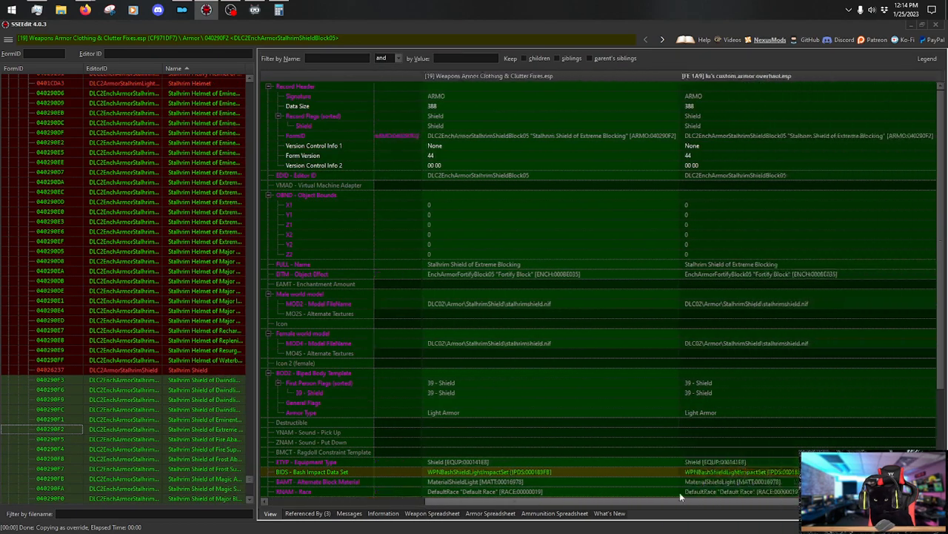
click(767, 77)
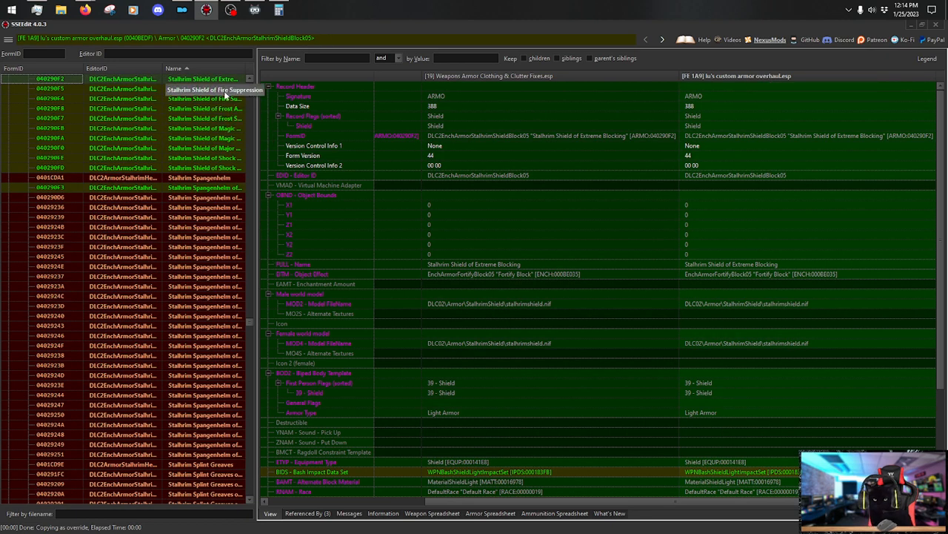
click(222, 169)
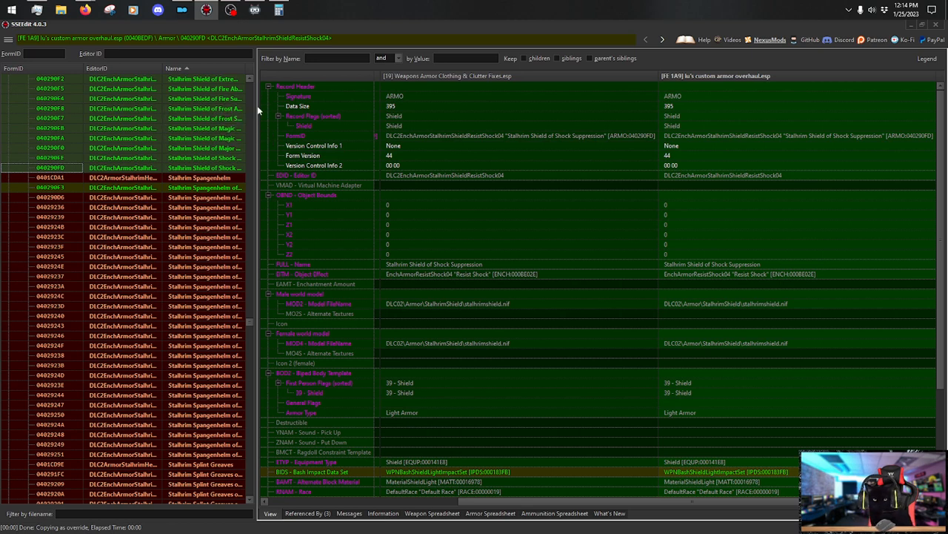
right_click(220, 119)
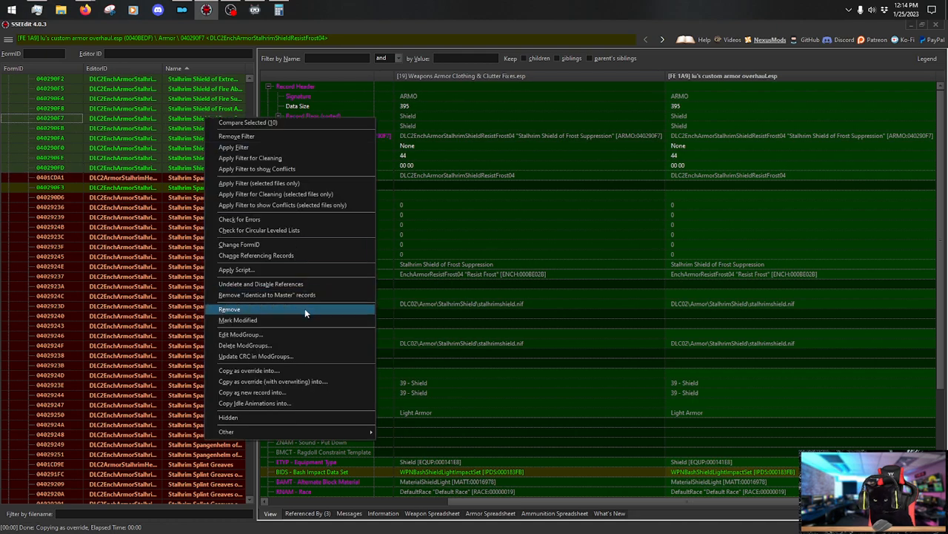
click(317, 274)
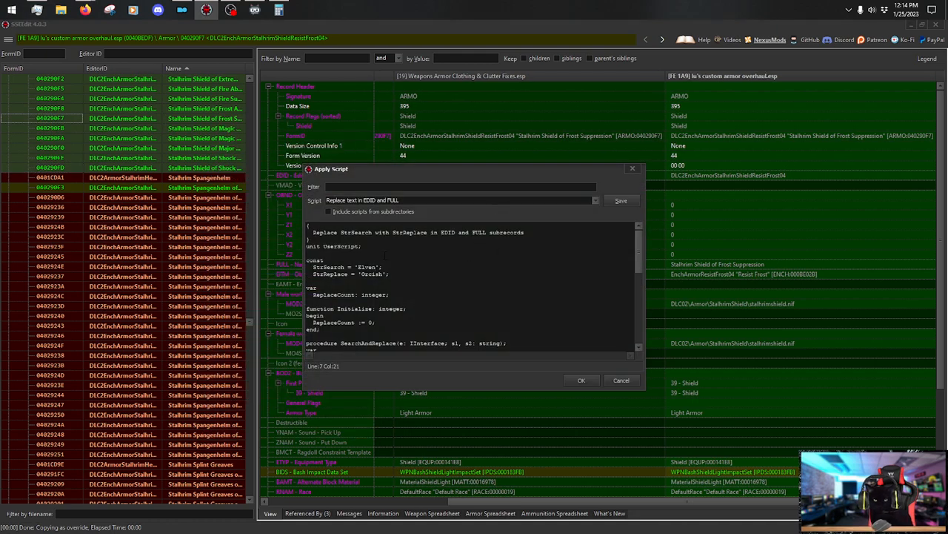
key(BackSpace)
key(BackSpace)
key(BackSpace)
key(BackSpace)
key(BackSpace)
text(Stalhr)
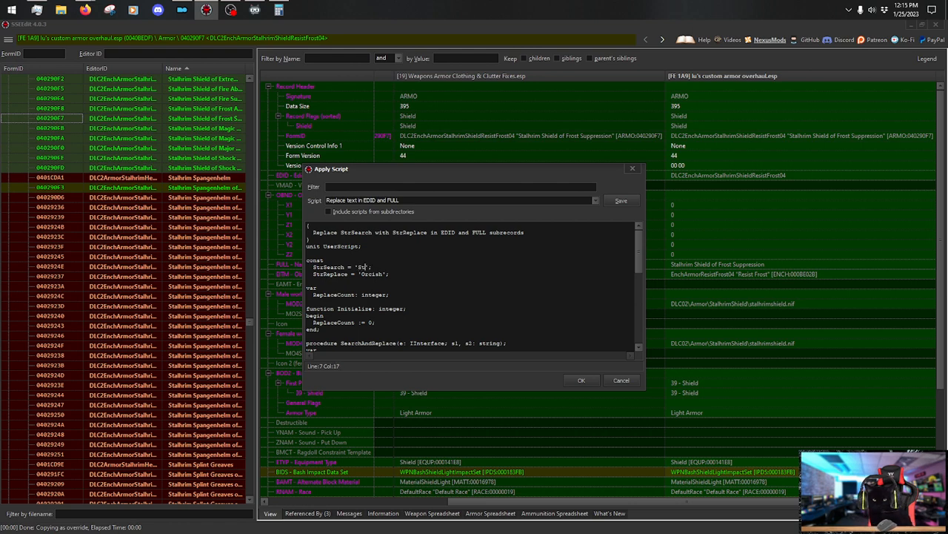
text(im )
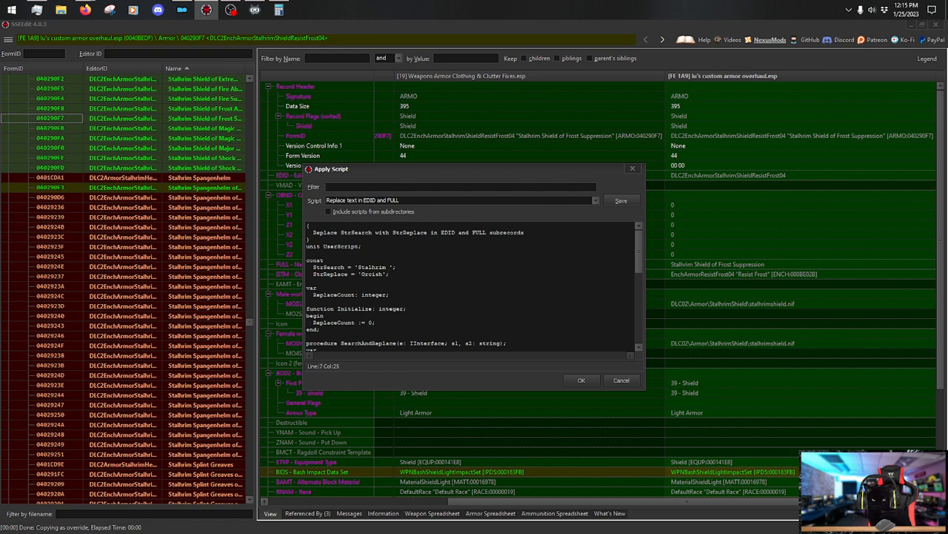
text(Shield)
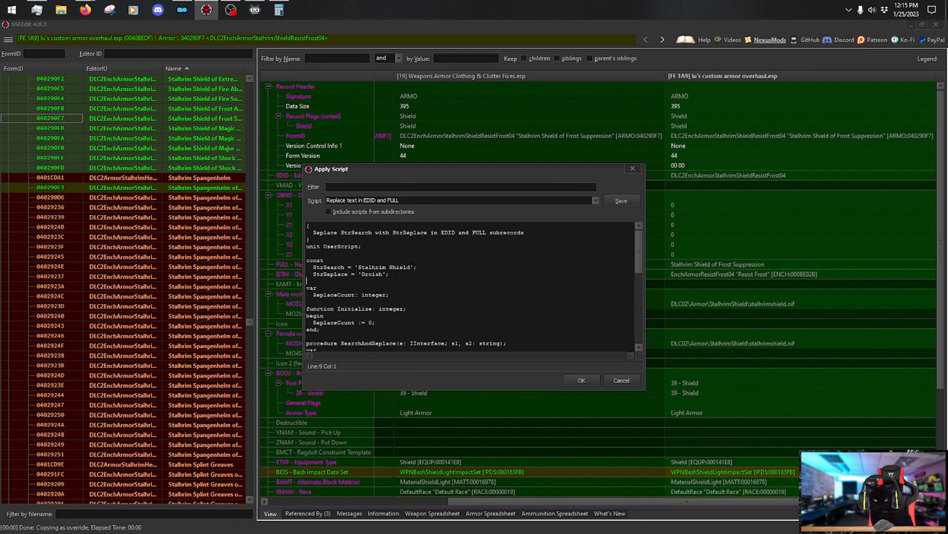
click(632, 168)
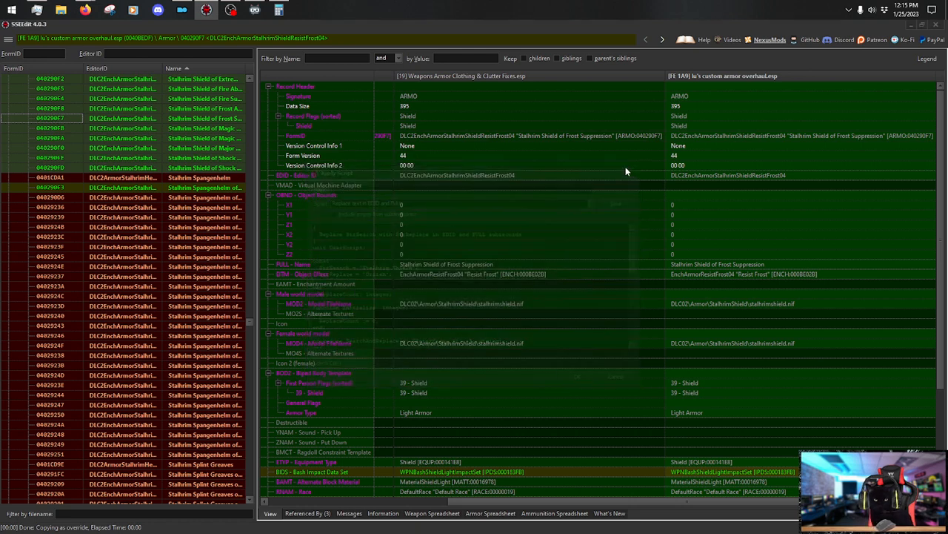
Check the base Stalhrim Shield's model path, then switch to Mod Organizer and expand the meshes folder Vaultman30\Viking\Guard.
scroll(218, 148, up, 2)
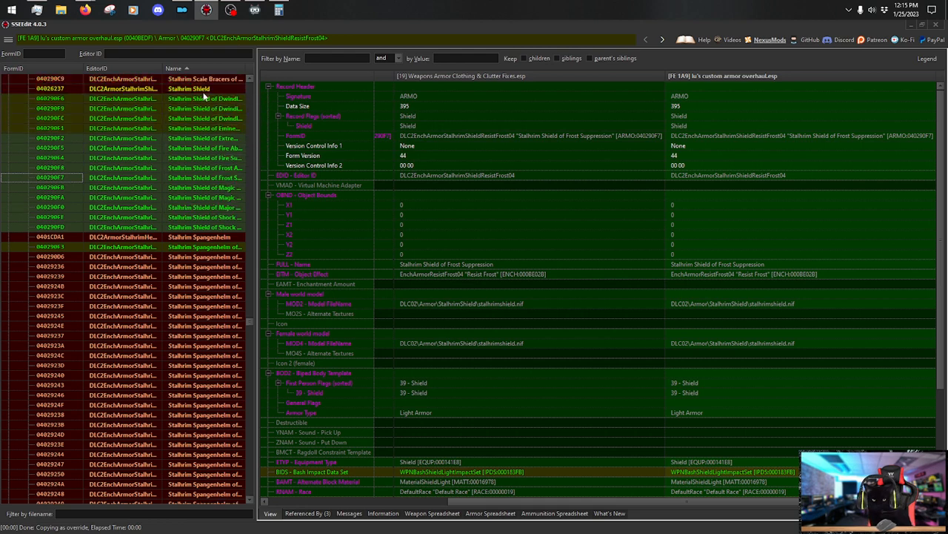
click(222, 89)
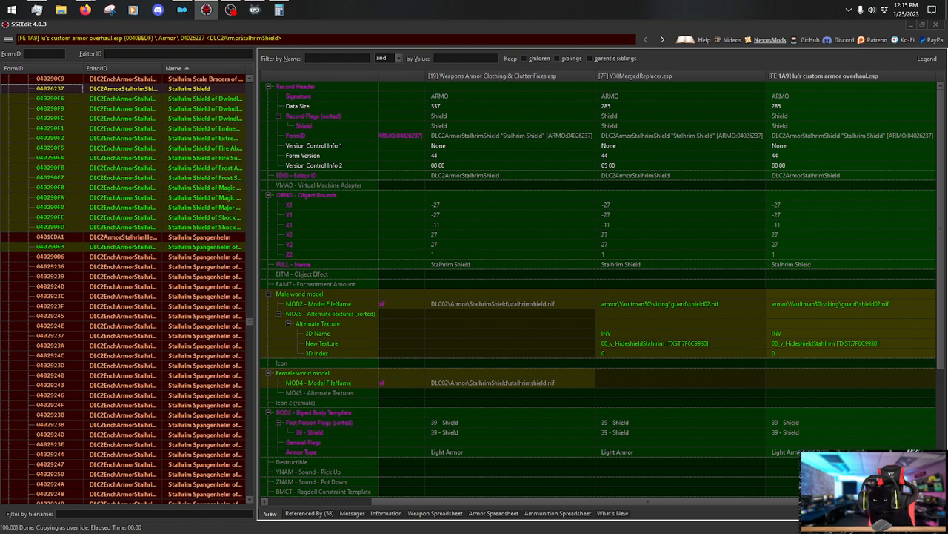
click(182, 10)
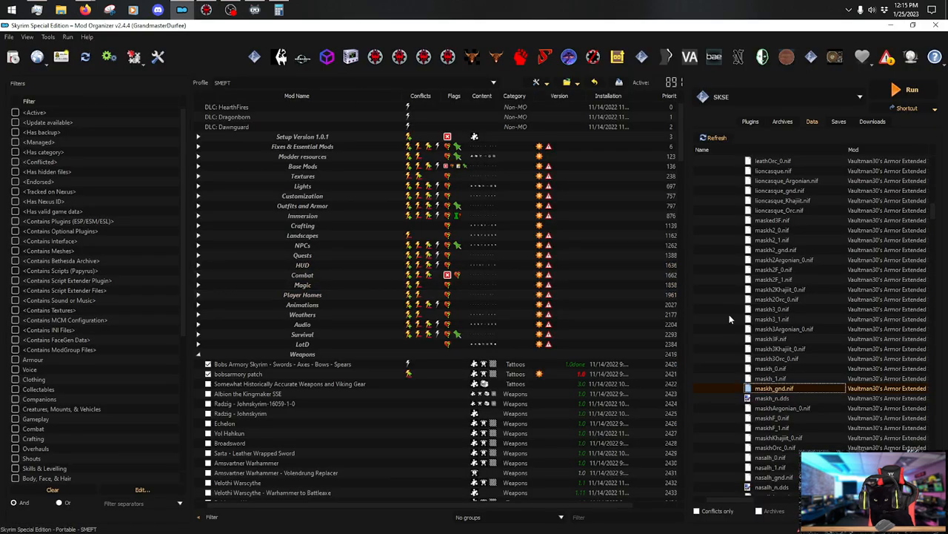
scroll(763, 306, up, 10)
scroll(763, 297, up, 15)
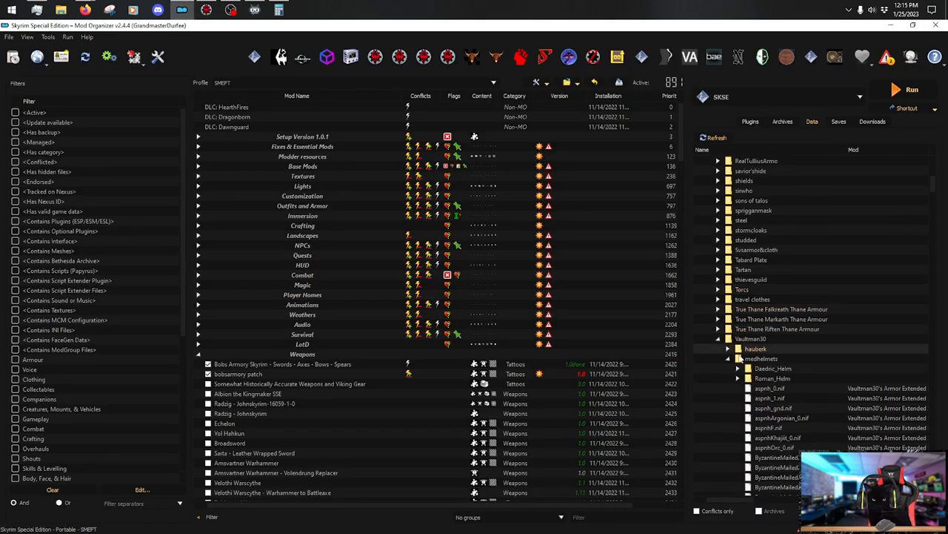
click(727, 358)
click(728, 369)
scroll(730, 367, down, 1)
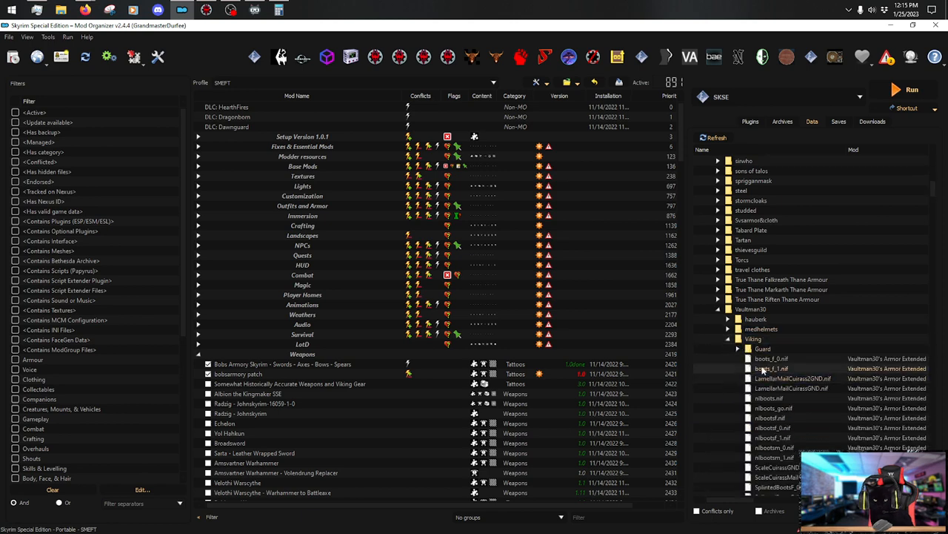
click(738, 350)
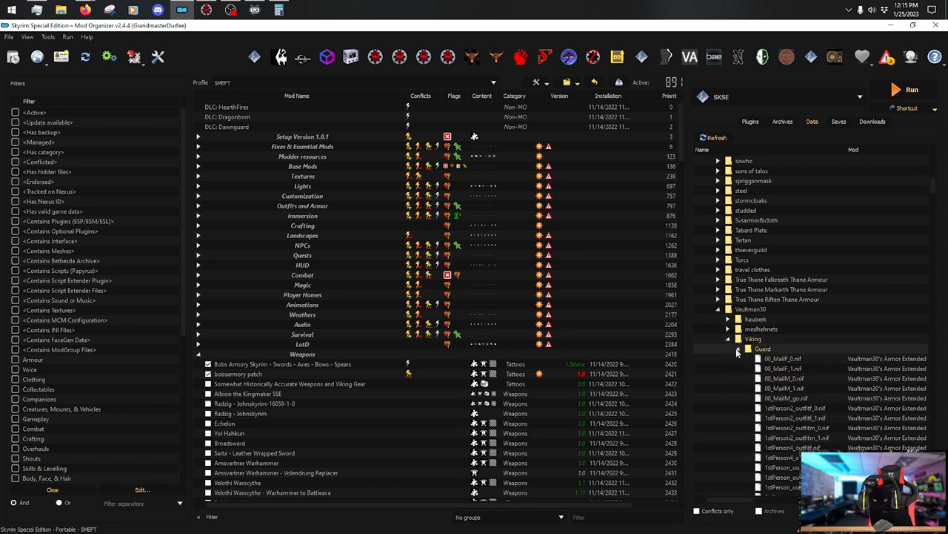
Preview the Guard folder's shield02.nif mesh to examine the shape of the shield.
scroll(787, 368, down, 4)
scroll(787, 370, down, 15)
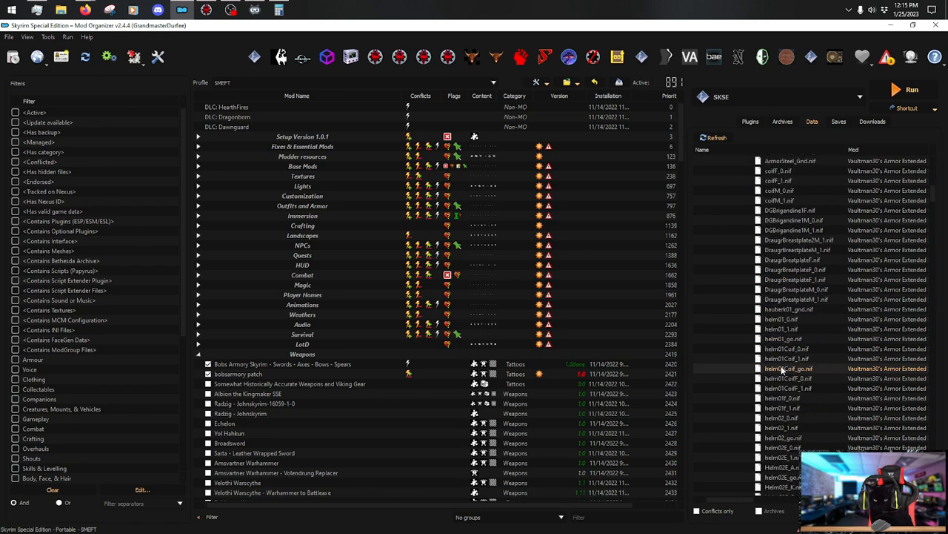
scroll(798, 383, down, 10)
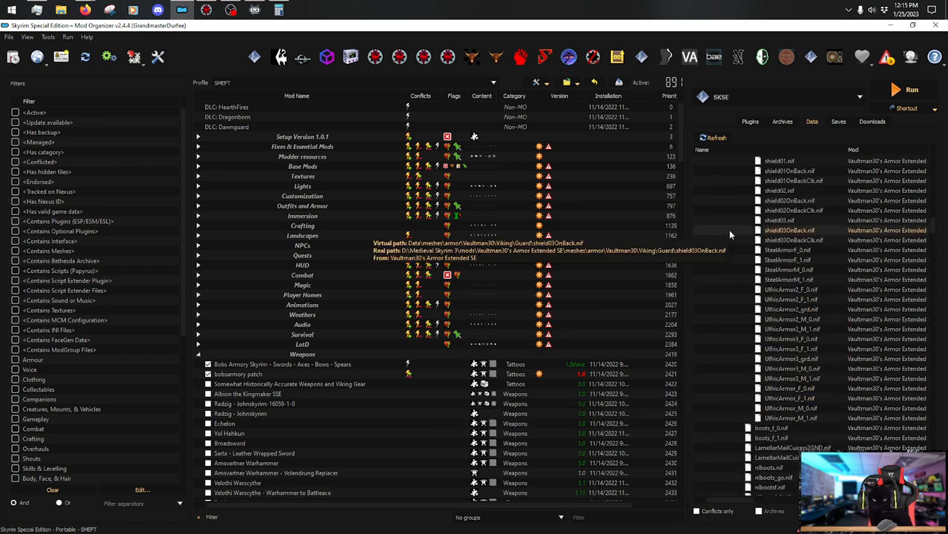
click(789, 192)
double_click(792, 194)
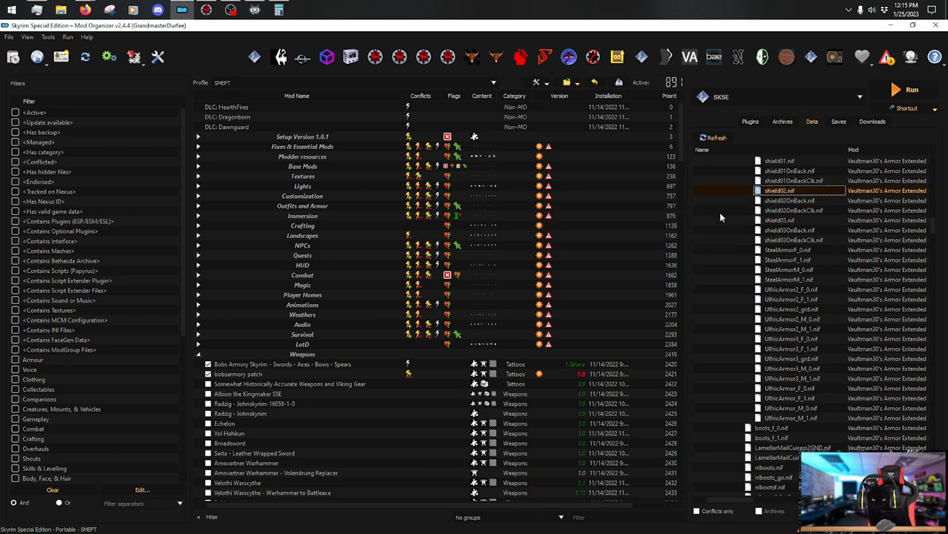
drag(499, 248, 461, 123)
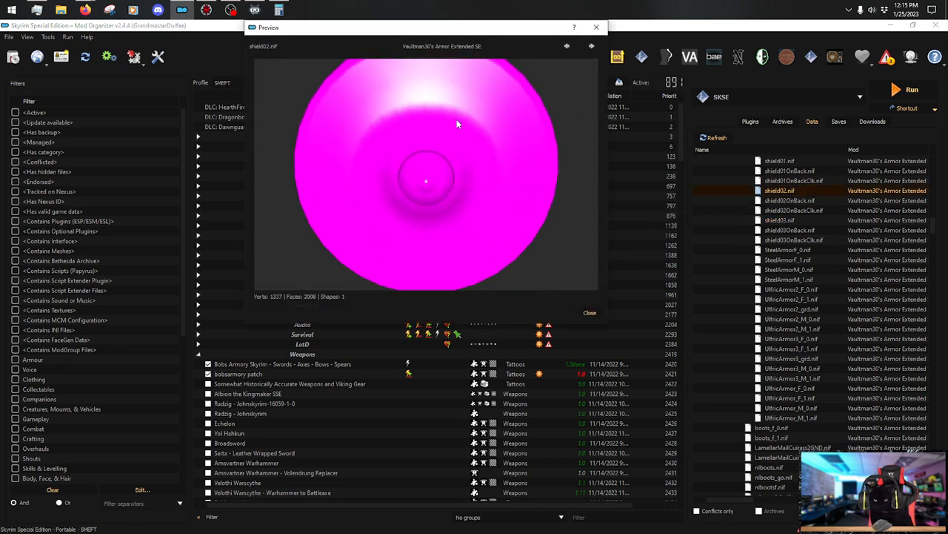
click(597, 26)
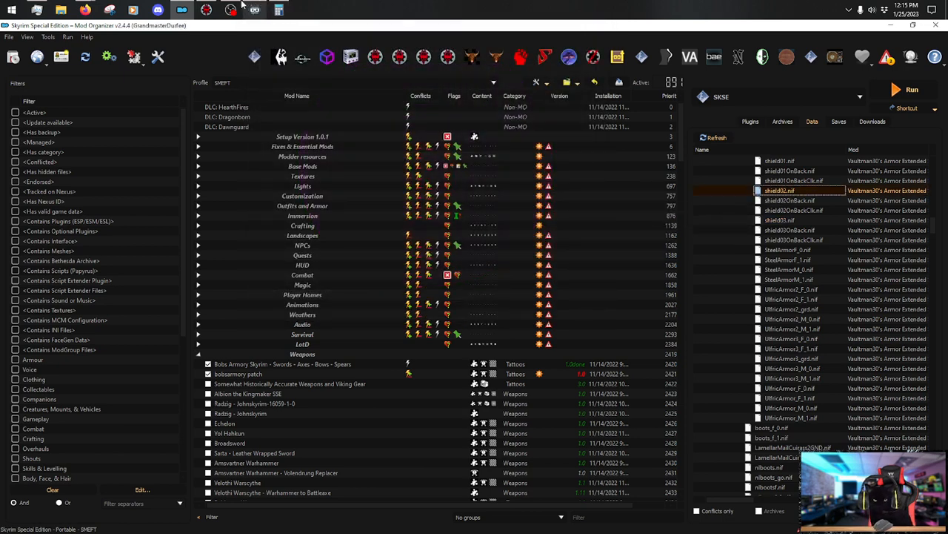
Back in SSEEdit, open the Replace text in EDID and FULL script for all enchanted Stalhrim Shield overrides and set StrSearch to 'Stalhrim Shield'.
click(207, 9)
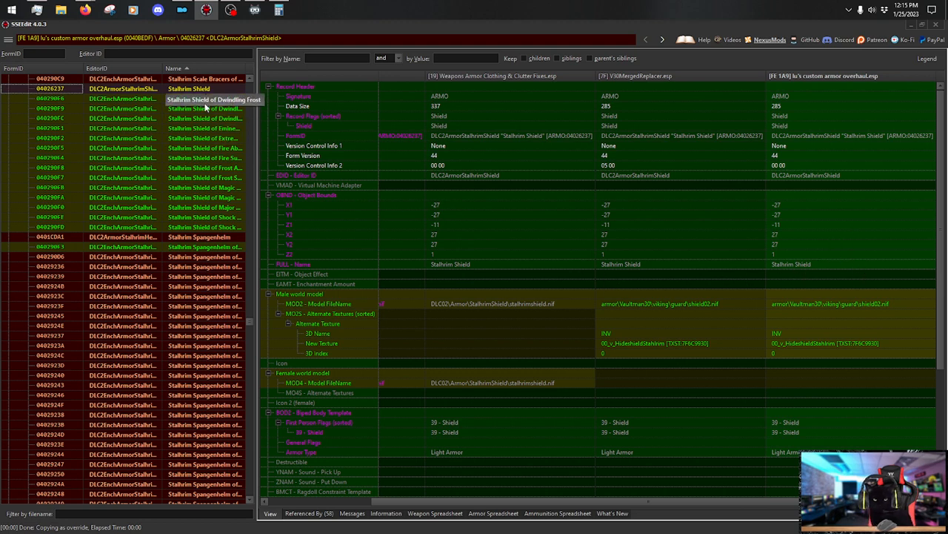
click(216, 229)
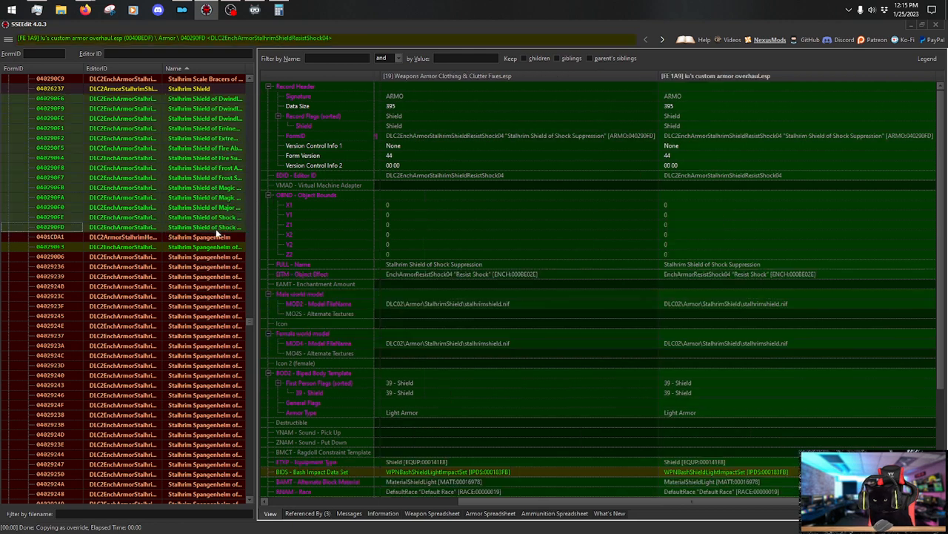
right_click(208, 152)
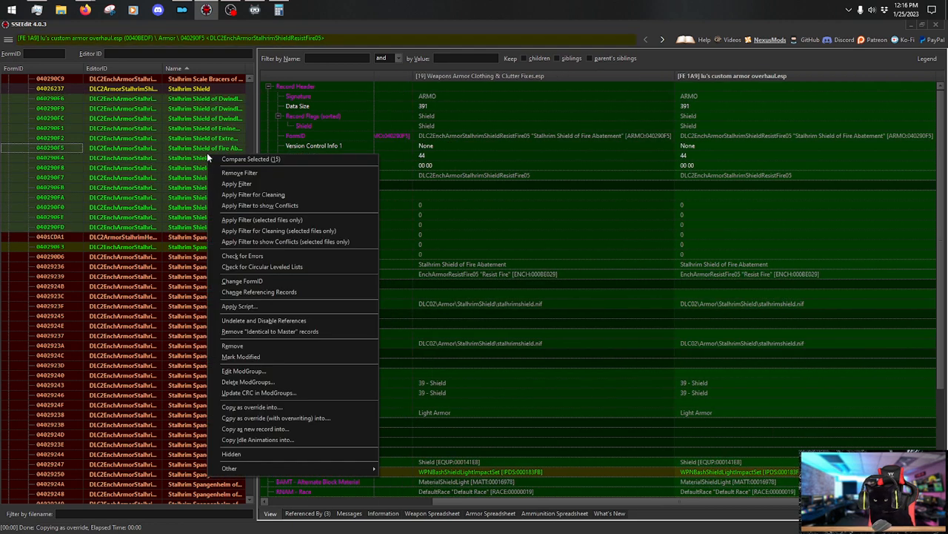
click(320, 307)
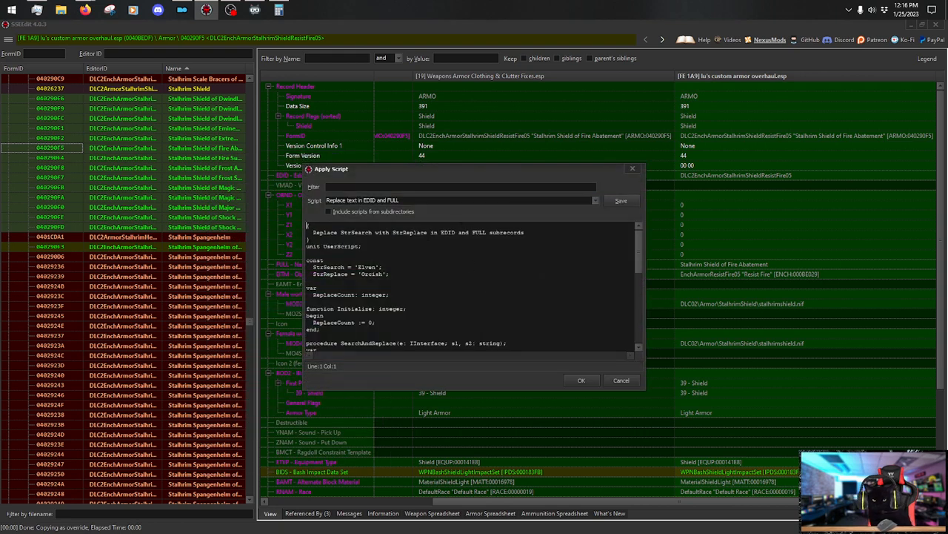
click(376, 267)
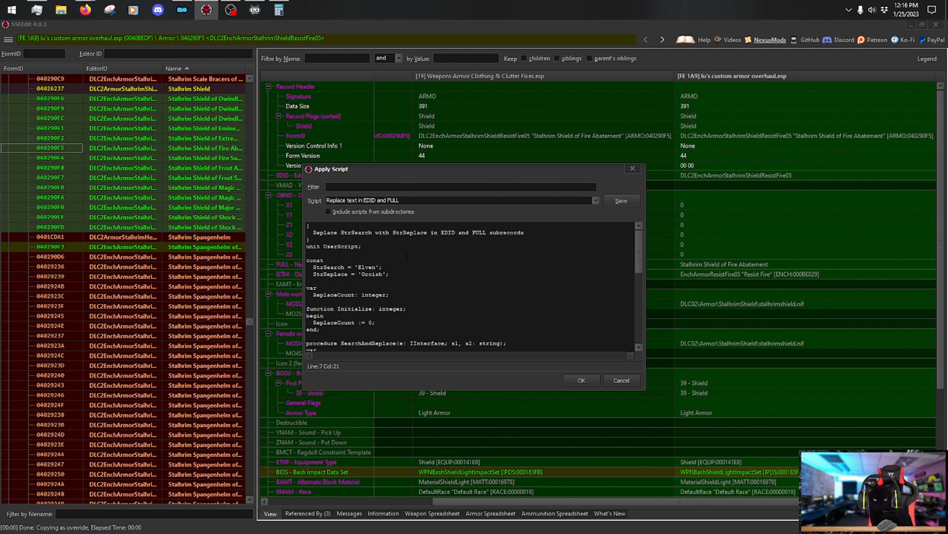
key(BackSpace)
key(BackSpace)
key(BackSpace)
key(BackSpace)
key(BackSpace)
text(S)
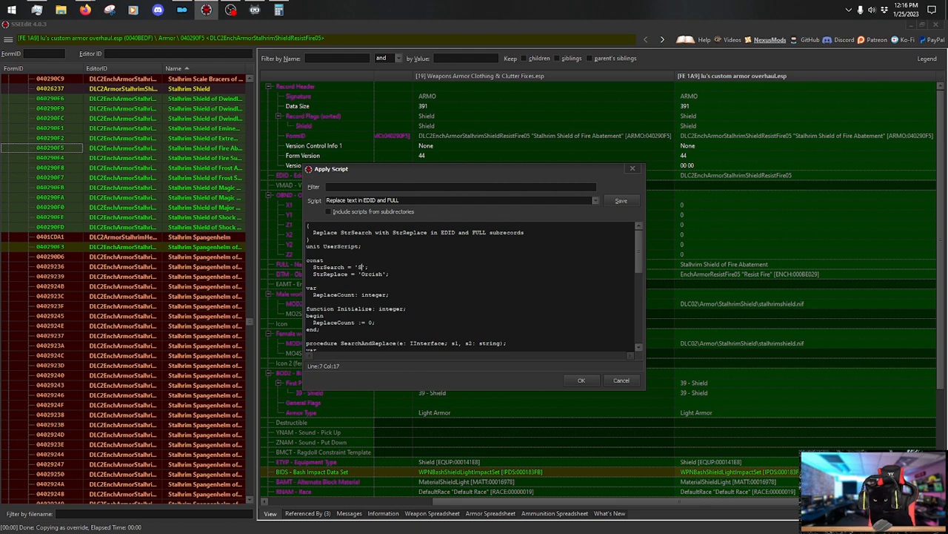
text(talhrim Shield)
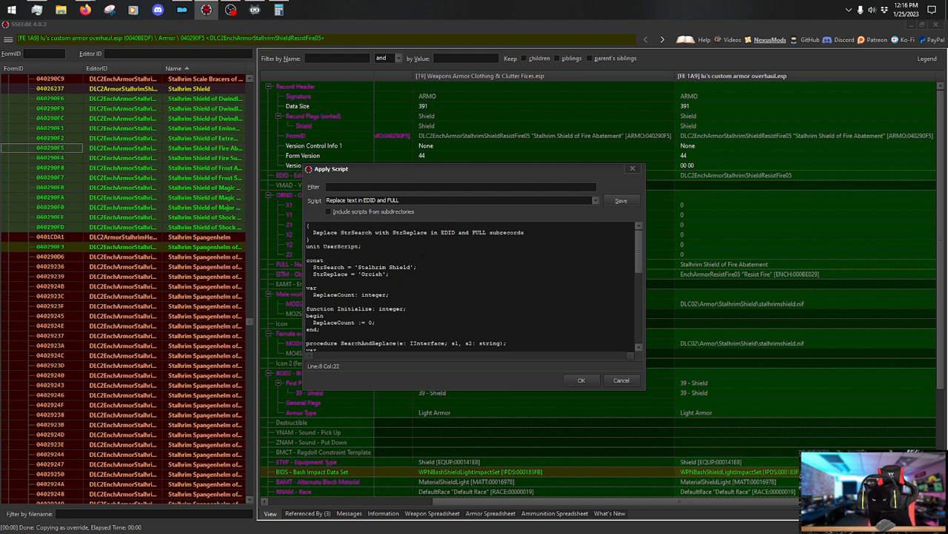
Set the script's StrReplace value to 'Stalhrim Targe'.
text(h)
key(BackSpace)
key(BackSpace)
key(BackSpace)
key(BackSpace)
key(BackSpace)
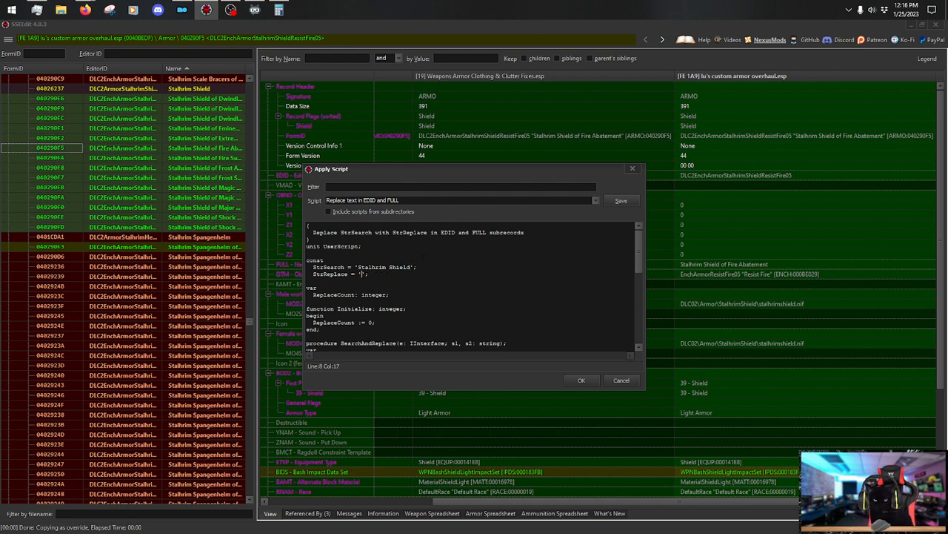
text(Stalhrim Targe)
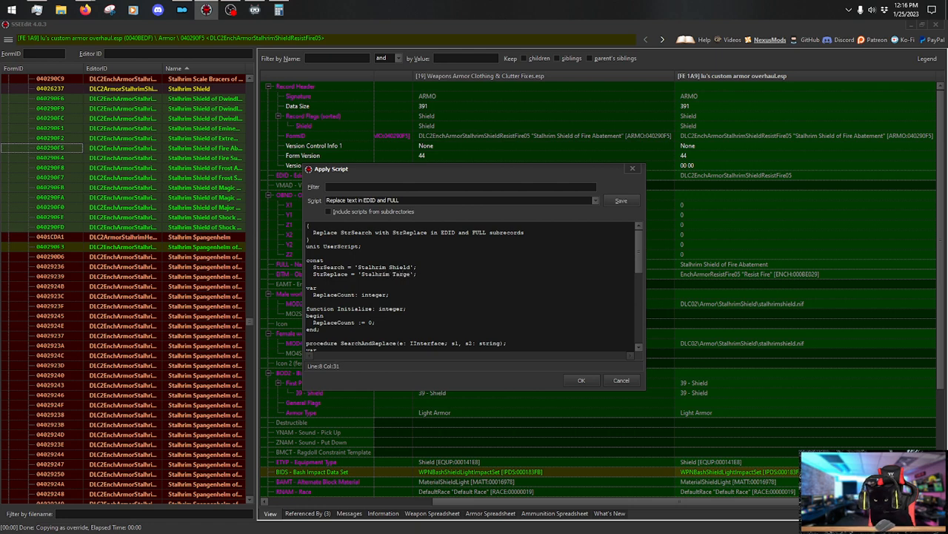
Run the text replacement script on the selected Stalhrim Shield overrides without saving the modified script.
key(Return)
key(BackSpace)
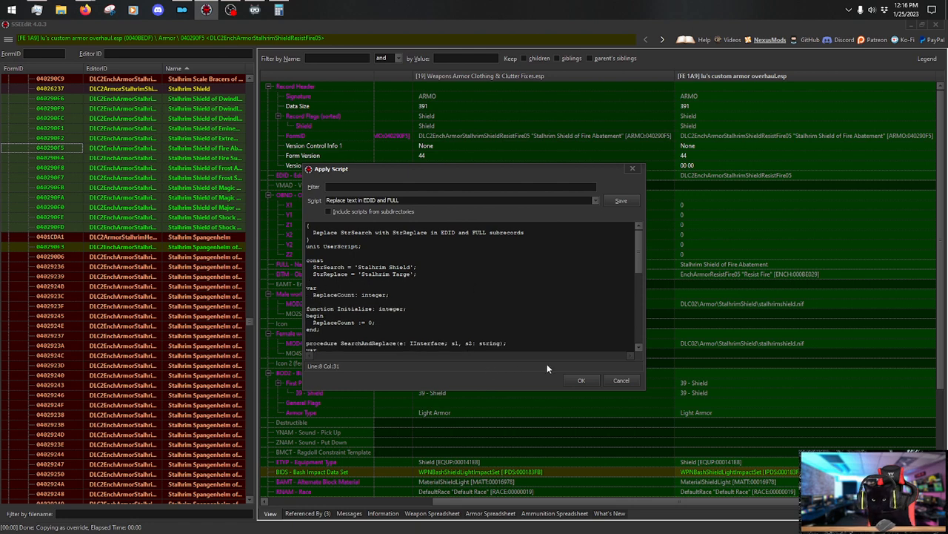
click(590, 380)
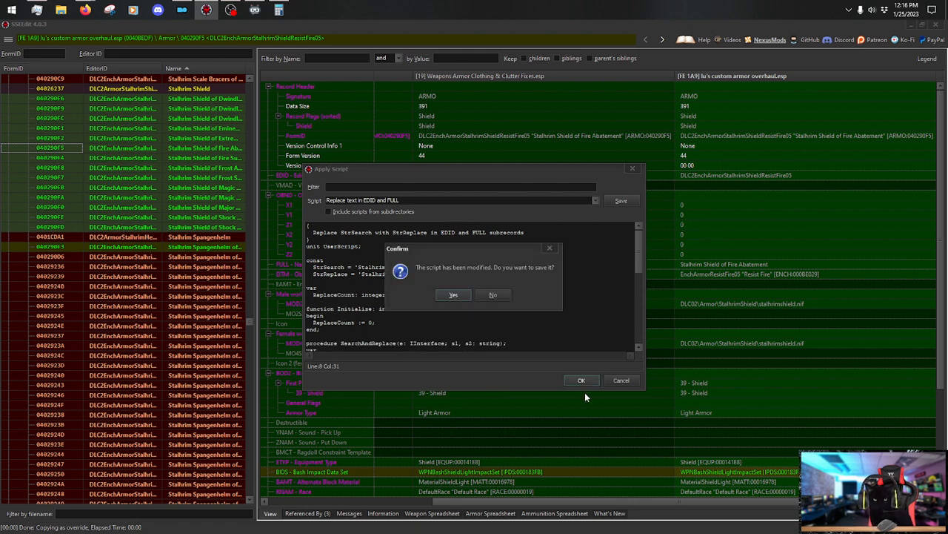
click(498, 297)
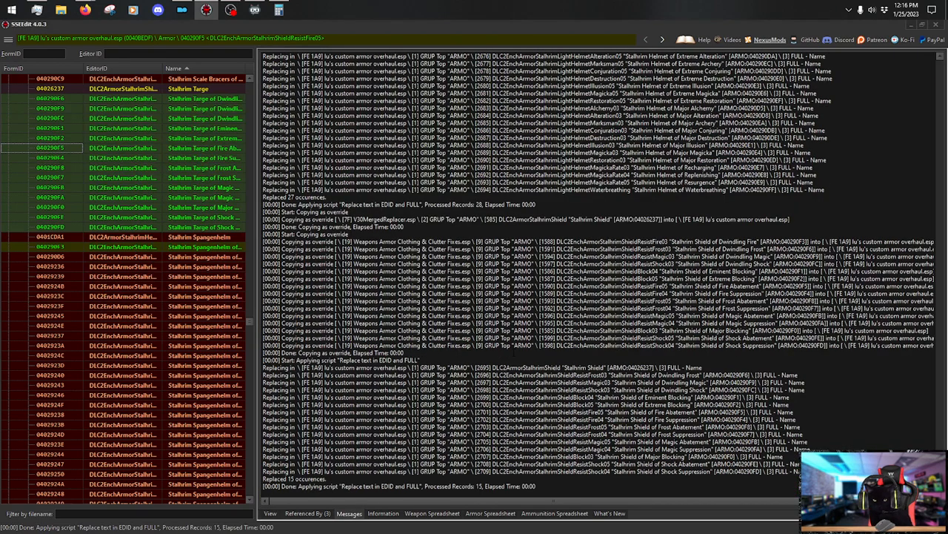
Open the base Stalhrim Targe record and jump to its Dragonborn.esm original among the armor records.
click(204, 89)
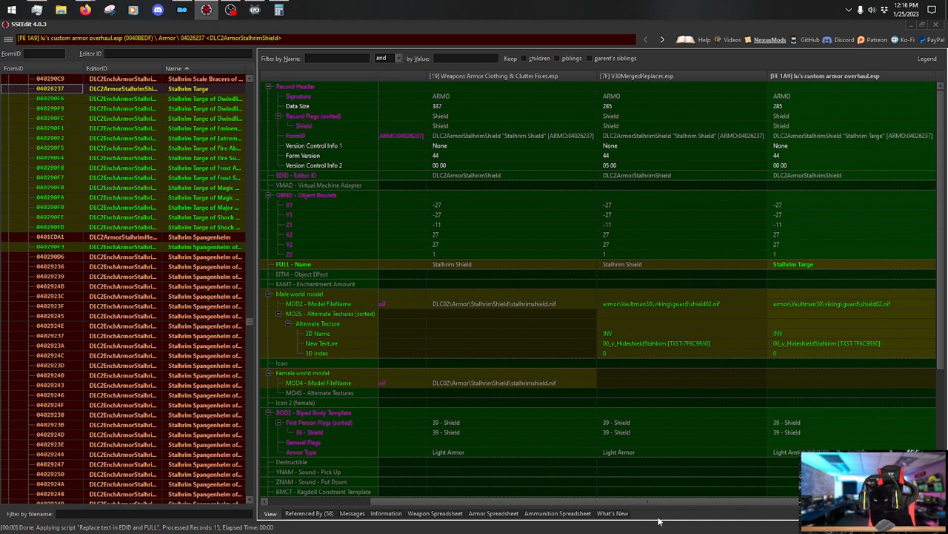
drag(652, 503, 463, 481)
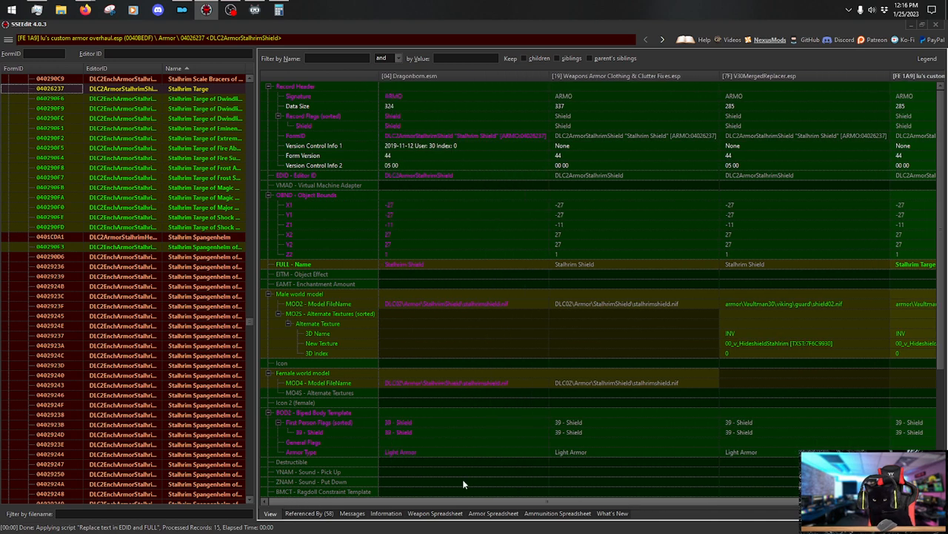
click(426, 75)
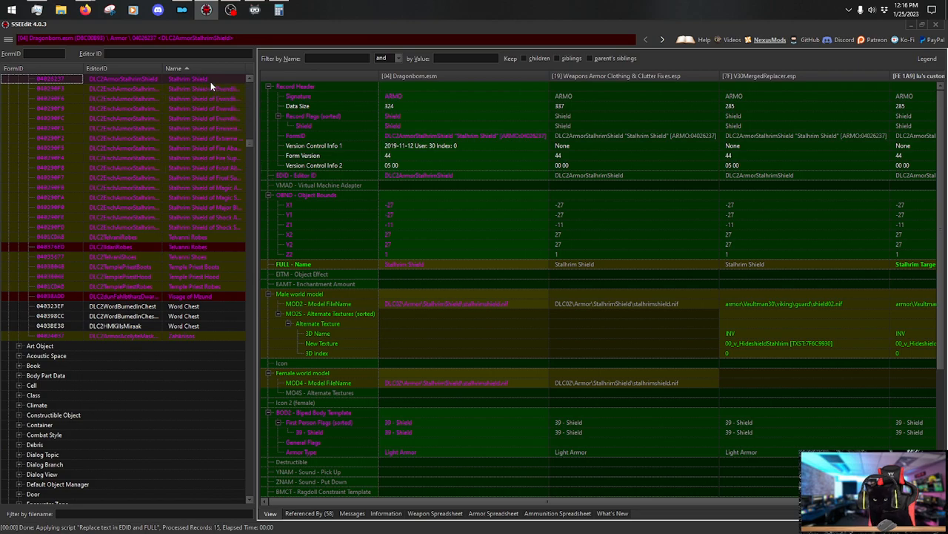
drag(500, 504, 591, 503)
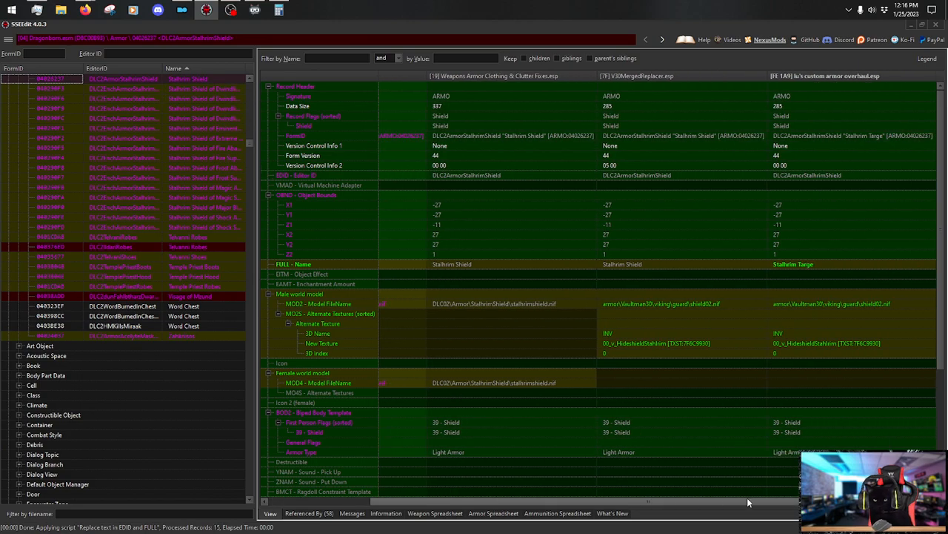
Copy WPNBashShieldLightImpactSet and the WAF_VisuallyVeryBrightArmor keyword from Weapons Armor Clothing & Clutter Fixes.esp into the Stalhrim Targe override, and edit its weight.
drag(938, 245, 927, 410)
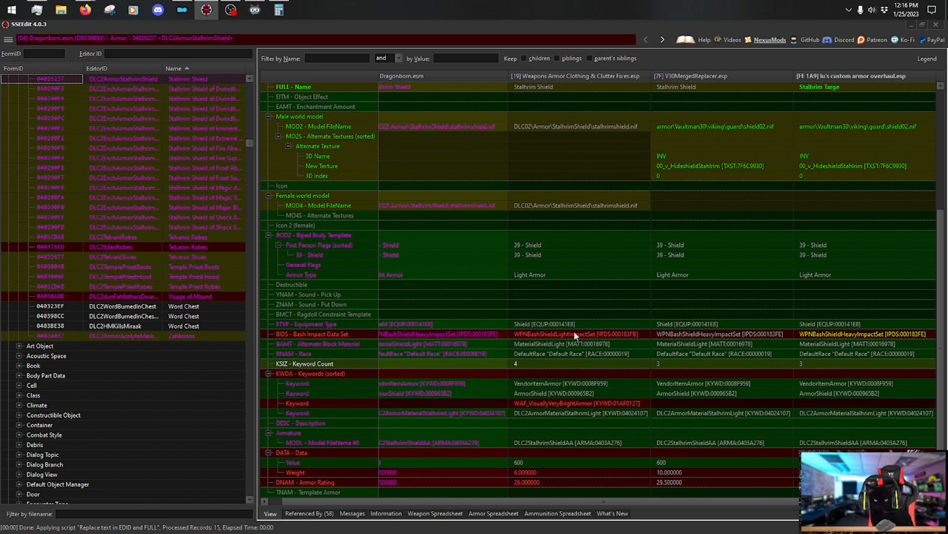
drag(573, 333, 858, 335)
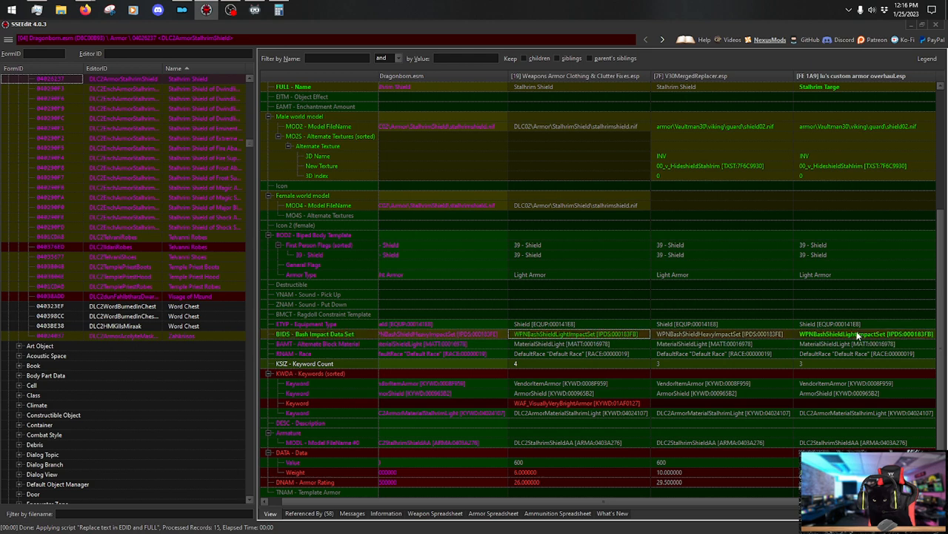
drag(609, 402, 850, 406)
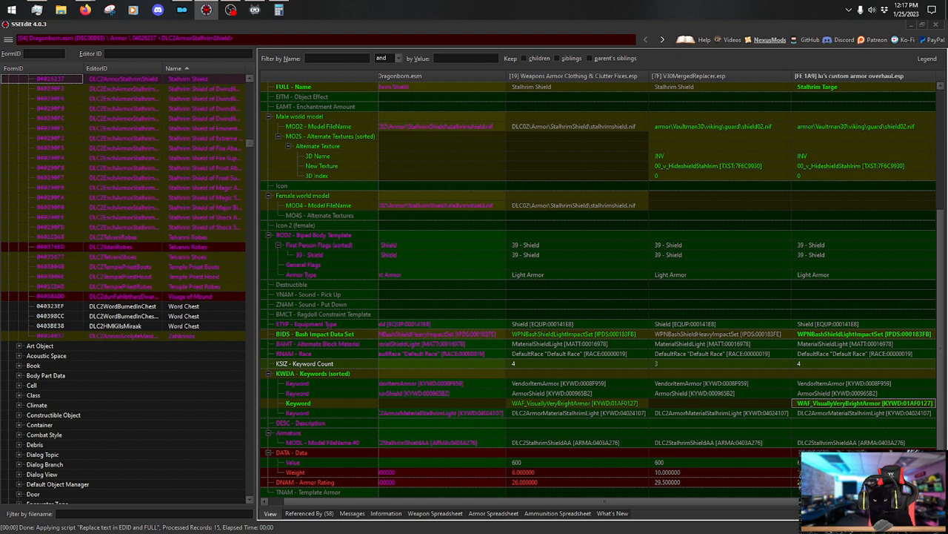
double_click(830, 472)
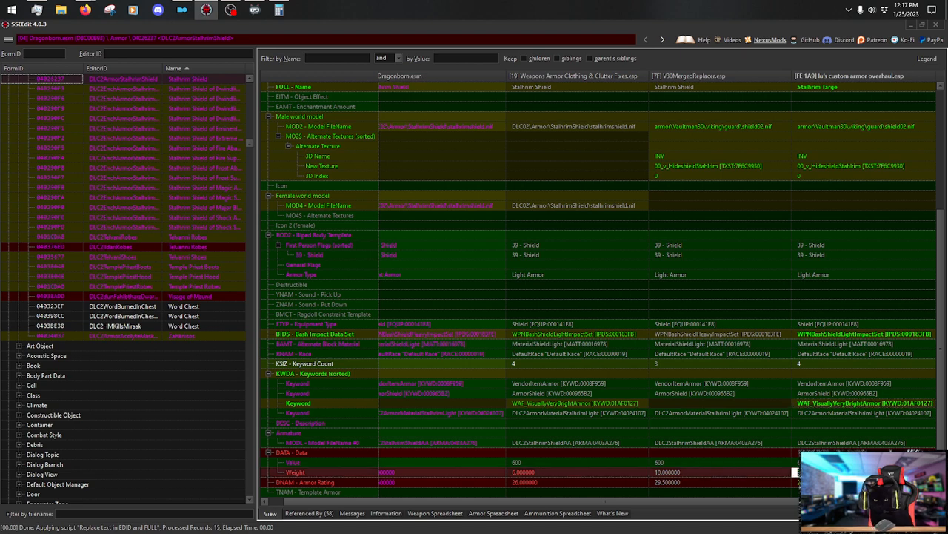
key(Return)
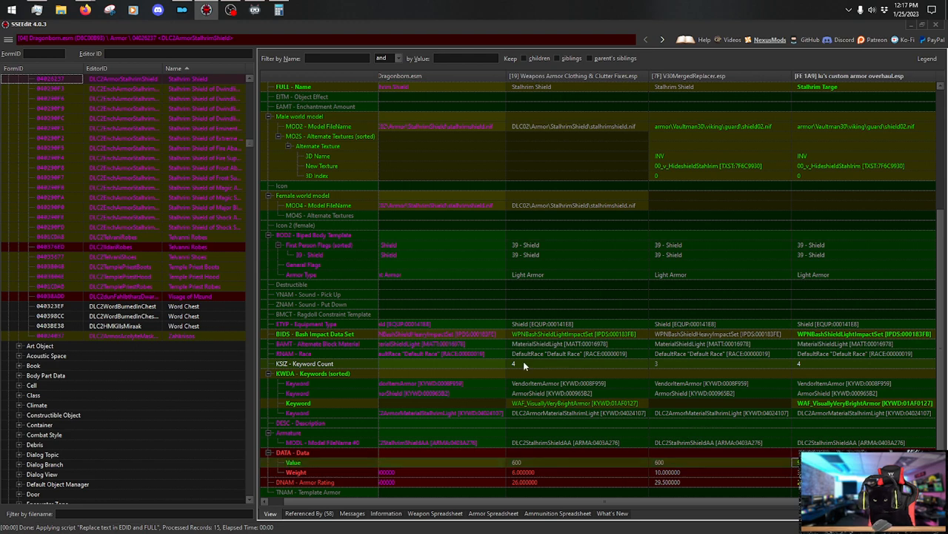
Copy the Weapons Armor Clothing & Clutter Fixes.esp version of DLC2TelvaniRobes as an override into lu's custom armor overhaul.esp.
click(195, 236)
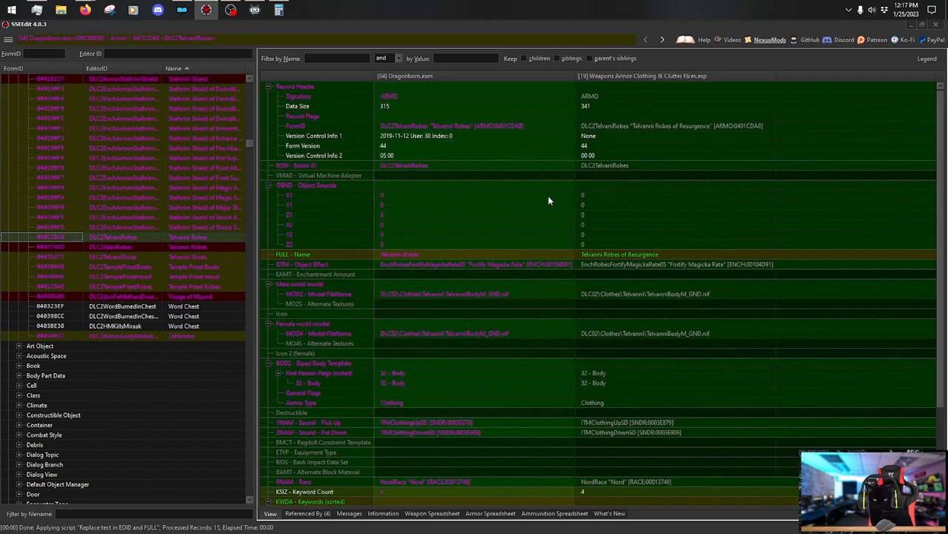
drag(940, 181, 910, 140)
right_click(660, 76)
click(686, 80)
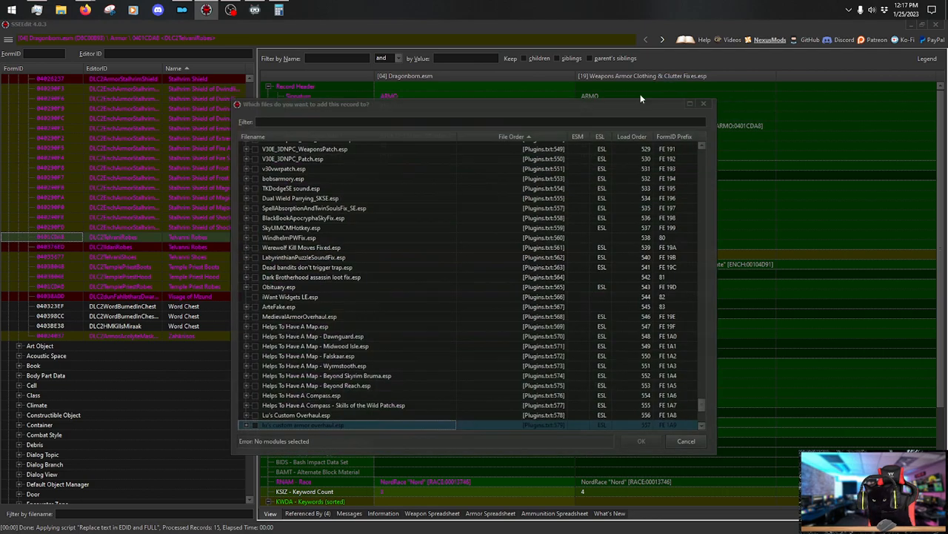
click(255, 427)
click(642, 441)
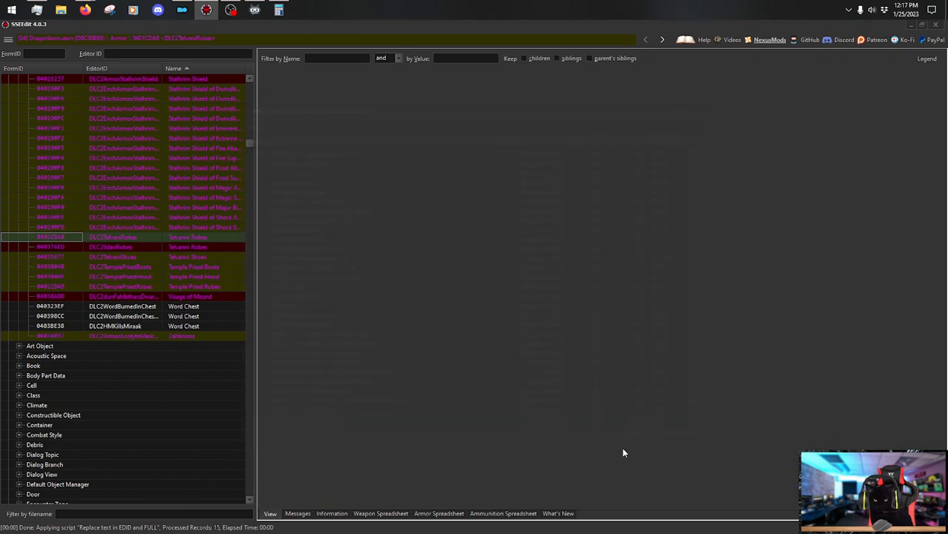
Change the protective clothing keyword in the Telvanni Robes of Resurgence override to WAF_ProtectiveClothingCCF_08.
drag(438, 501, 562, 502)
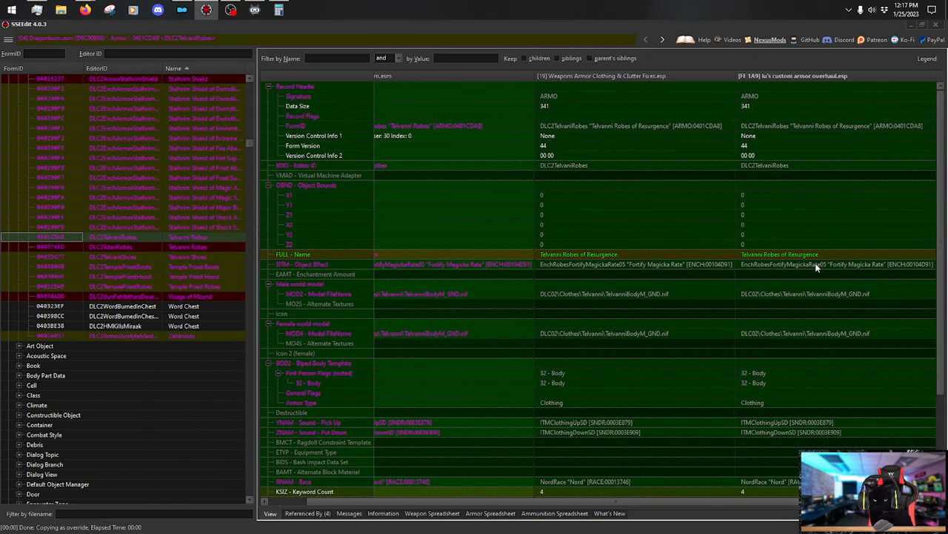
scroll(934, 254, down, 5)
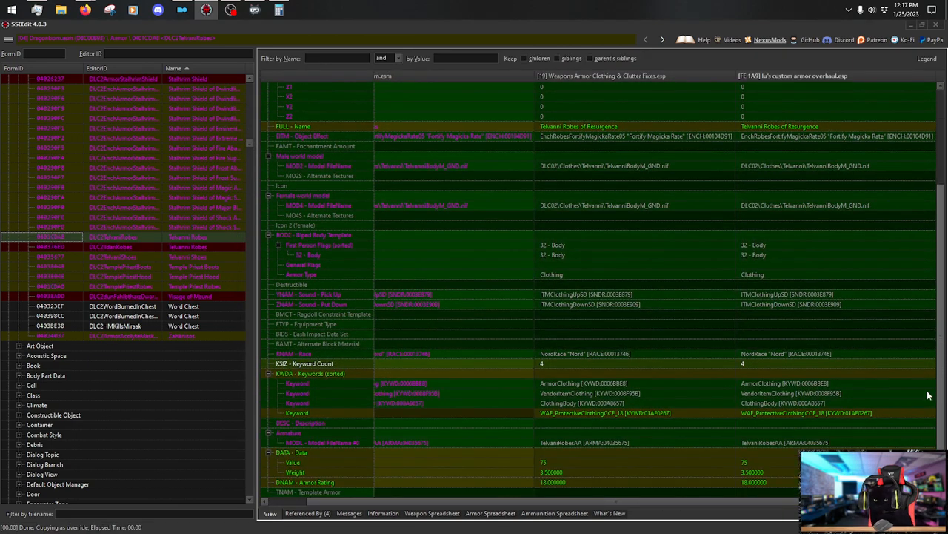
double_click(800, 413)
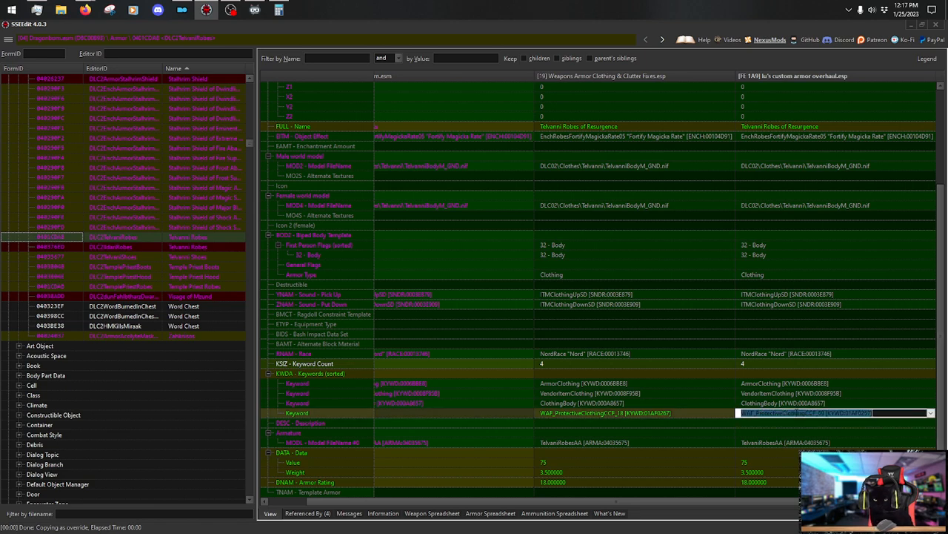
key(Return)
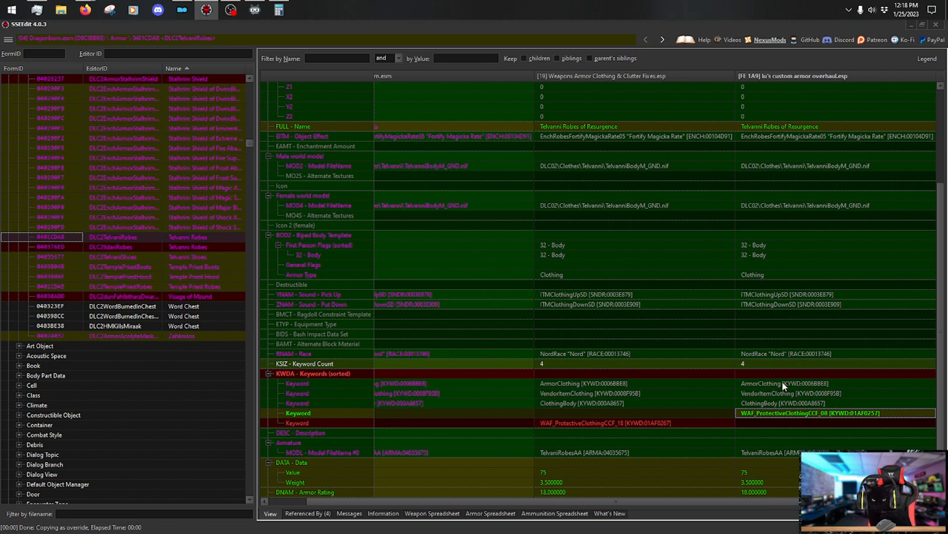
Set the Telvanni Robes of Resurgence override's weight to 3 and its armor rating to 8.
double_click(753, 482)
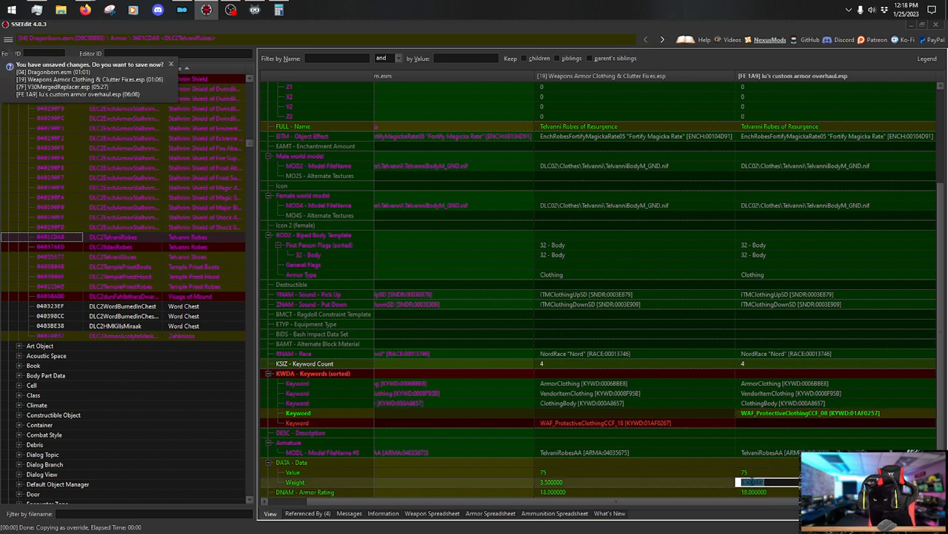
text(3)
key(Return)
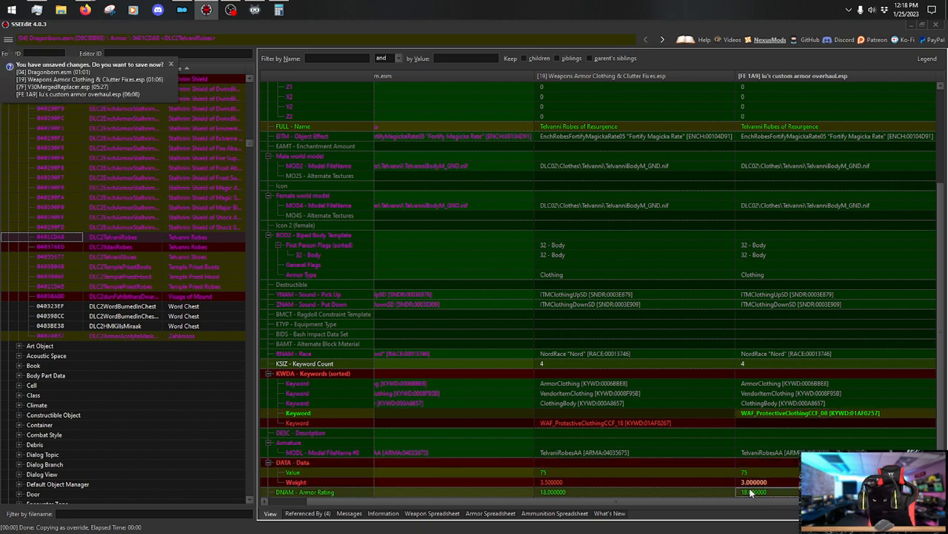
double_click(753, 492)
text(8)
key(Return)
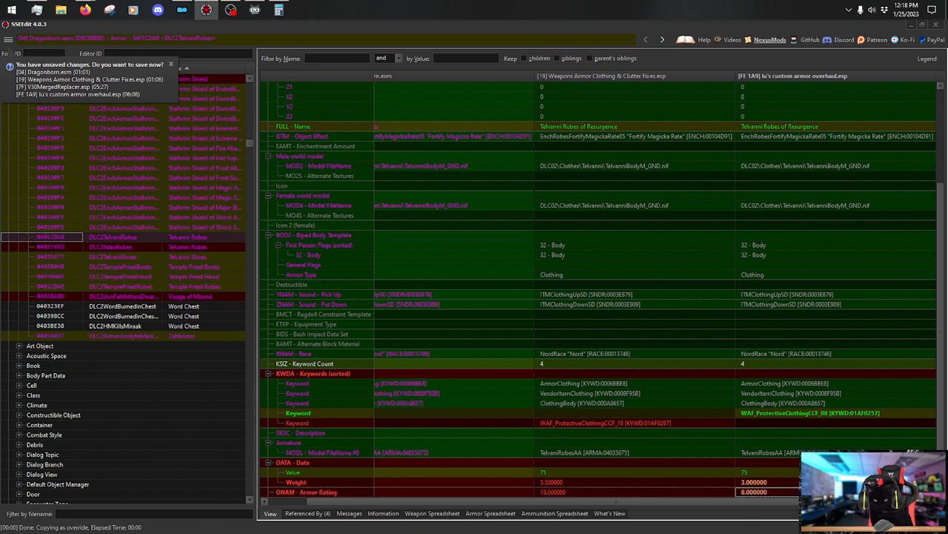
Set the Telvanni Robes of Resurgence override's value to 1500.
key(alt+Tab)
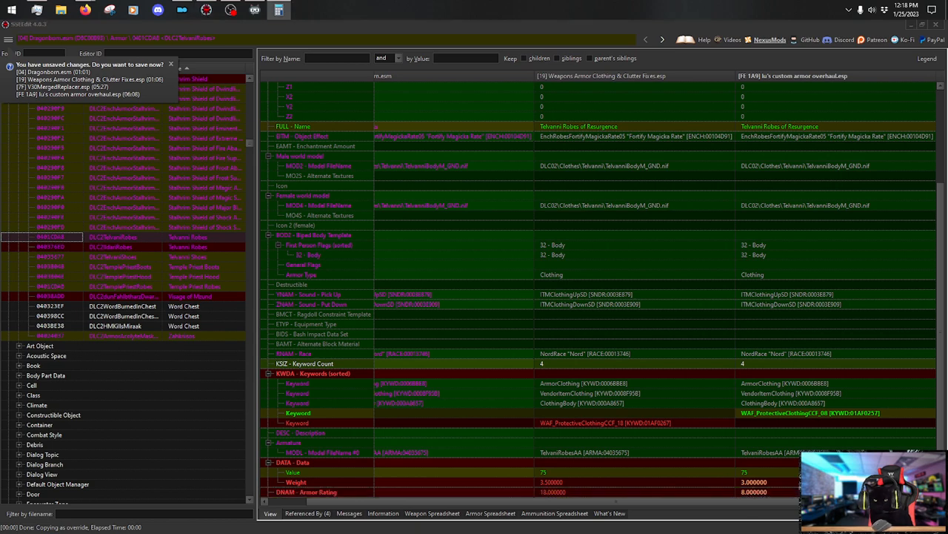
double_click(758, 474)
text(1500)
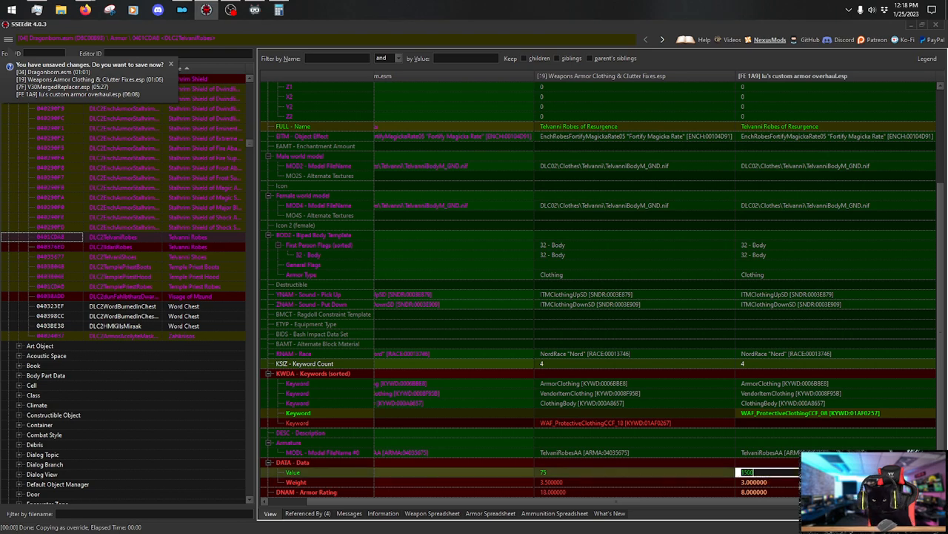
text(0)
key(BackSpace)
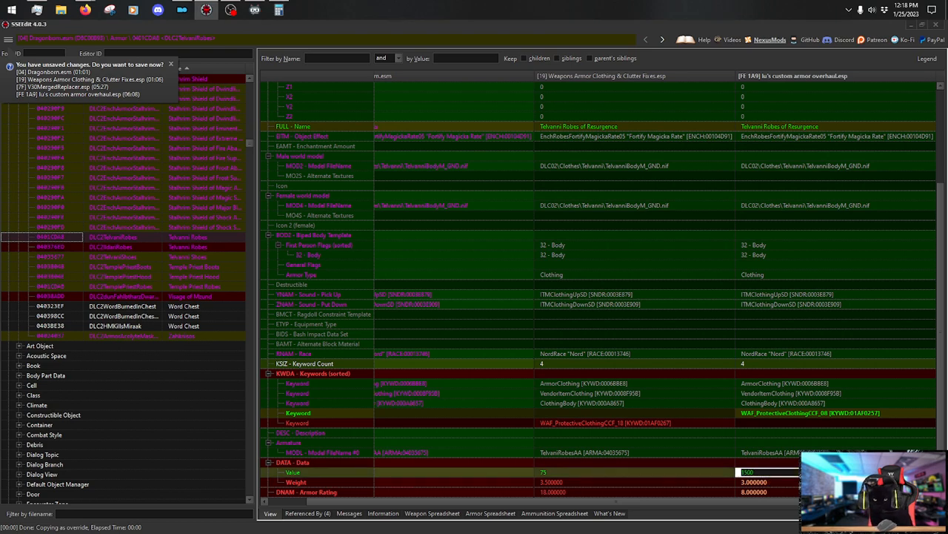
key(Return)
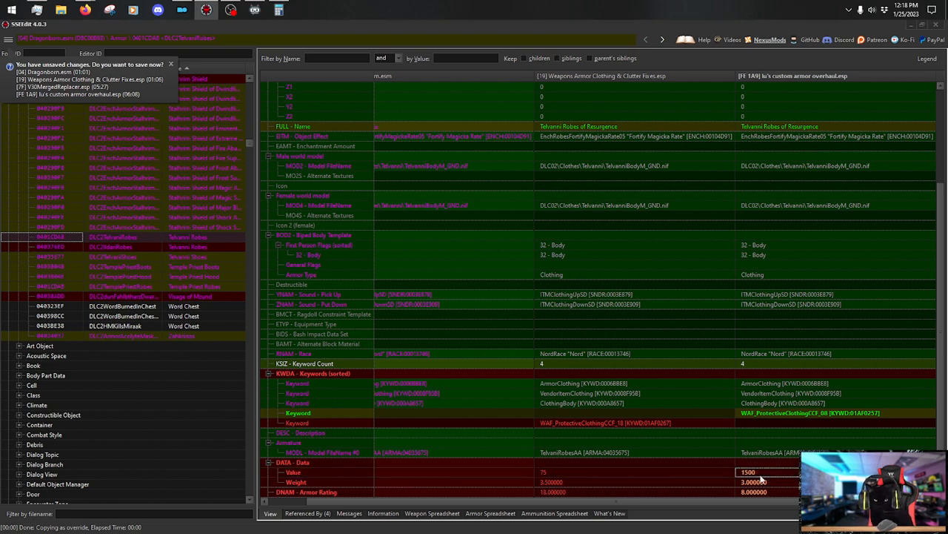
Copy the Weapons Armor Clothing & Clutter Fixes.esp version of Ildari's Robes as an override into lu's custom armor overhaul.esp.
click(219, 246)
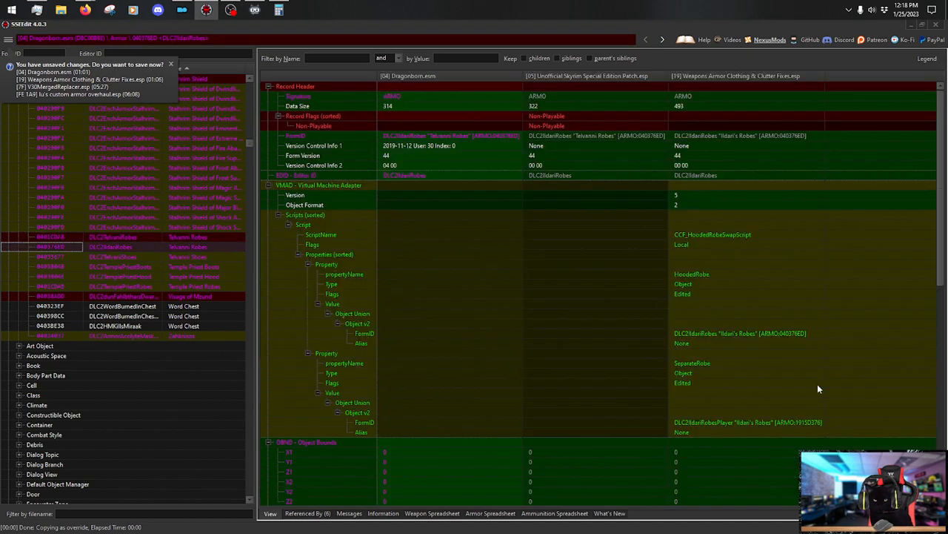
right_click(787, 77)
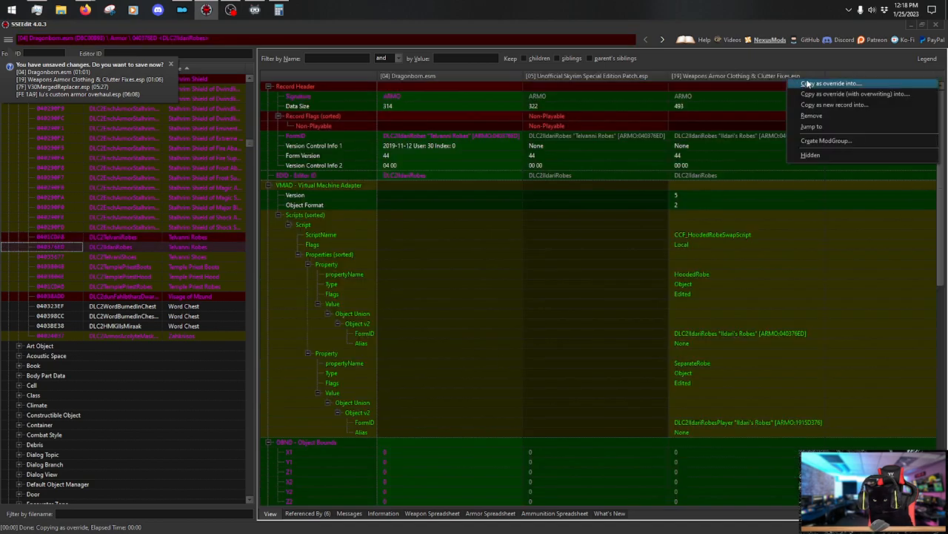
click(811, 81)
click(254, 426)
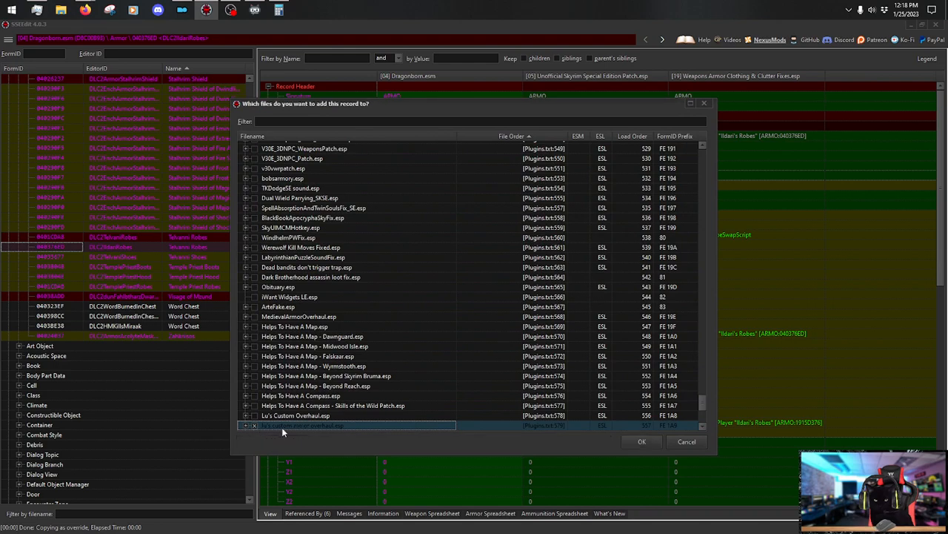
click(630, 441)
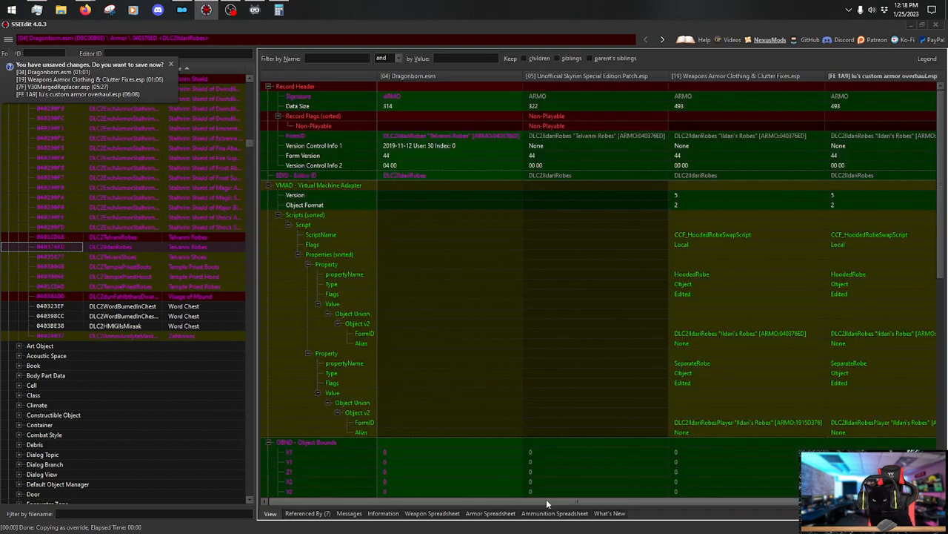
Change the protective clothing keyword in the Ildari's Robes override to WAF_ProtectiveClothingCCF_08.
drag(546, 501, 742, 502)
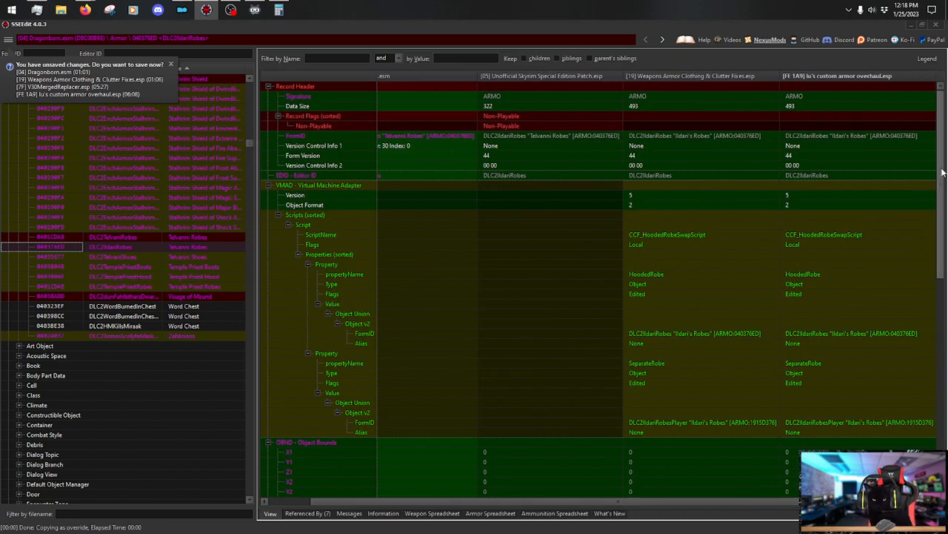
scroll(943, 173, down, 9)
scroll(942, 296, down, 6)
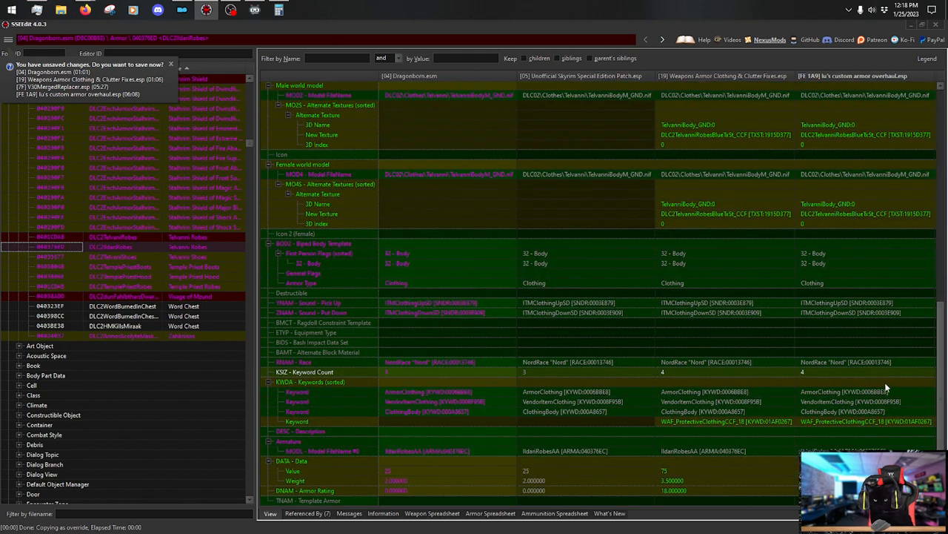
double_click(858, 423)
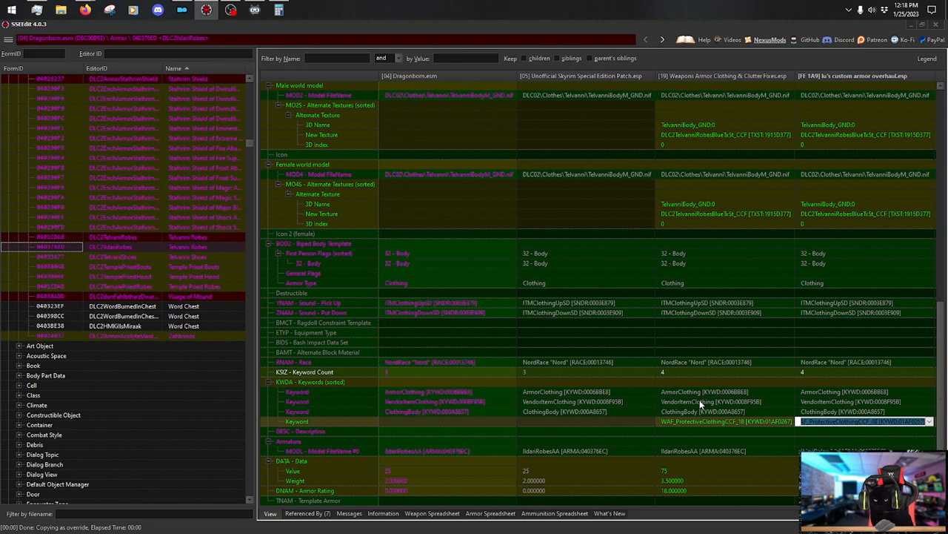
key(Return)
Set the Ildari's Robes override's weight to 3.
scroll(735, 381, down, 2)
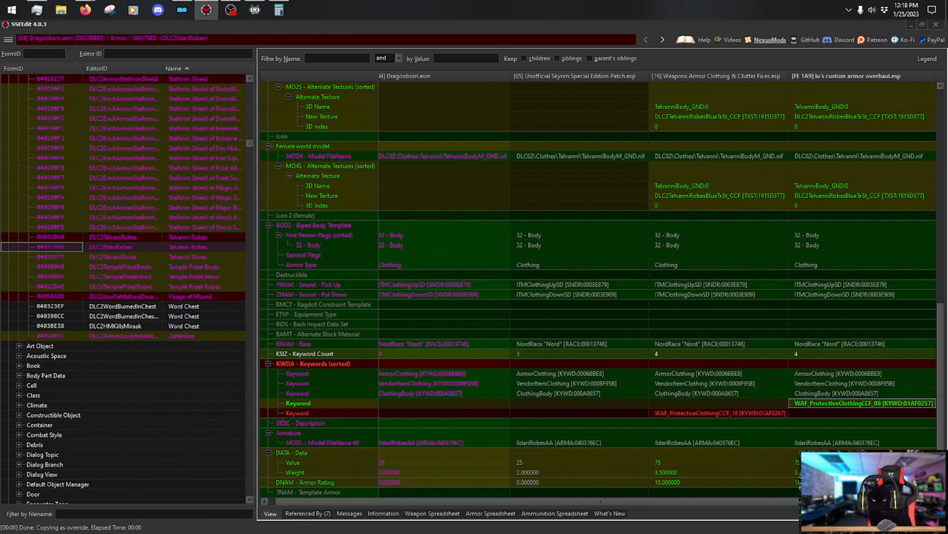
click(794, 473)
text(3)
key(Return)
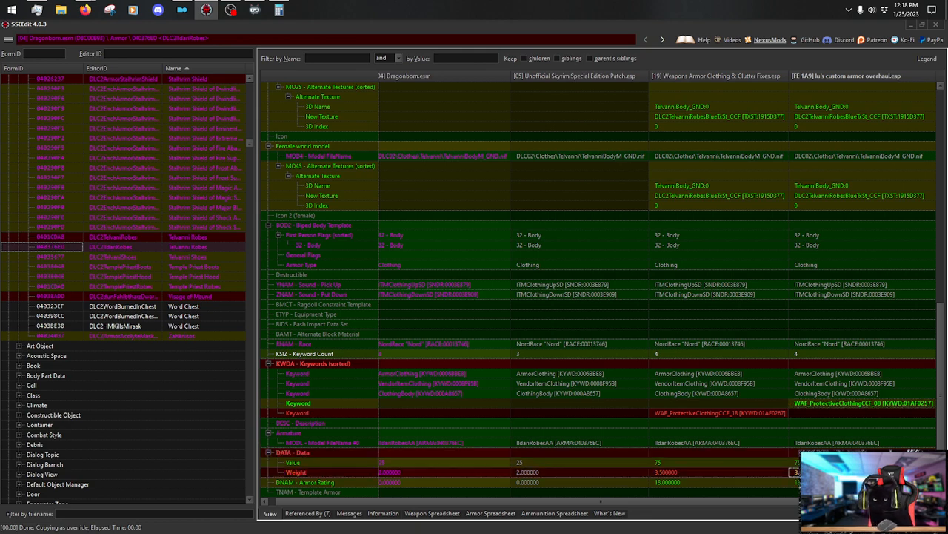
Set the Ildari's Robes override's armor rating to 8 and change its gold value.
key(Down)
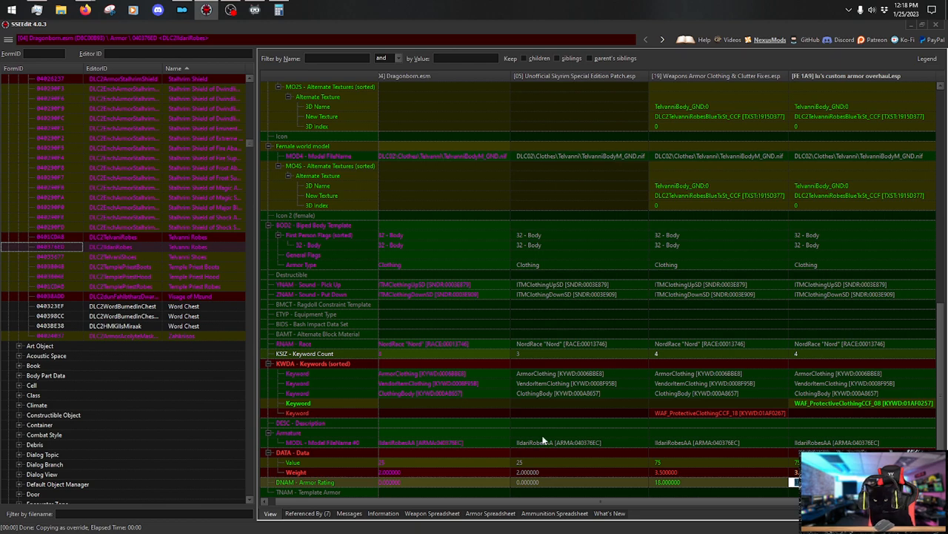
text(8)
key(Return)
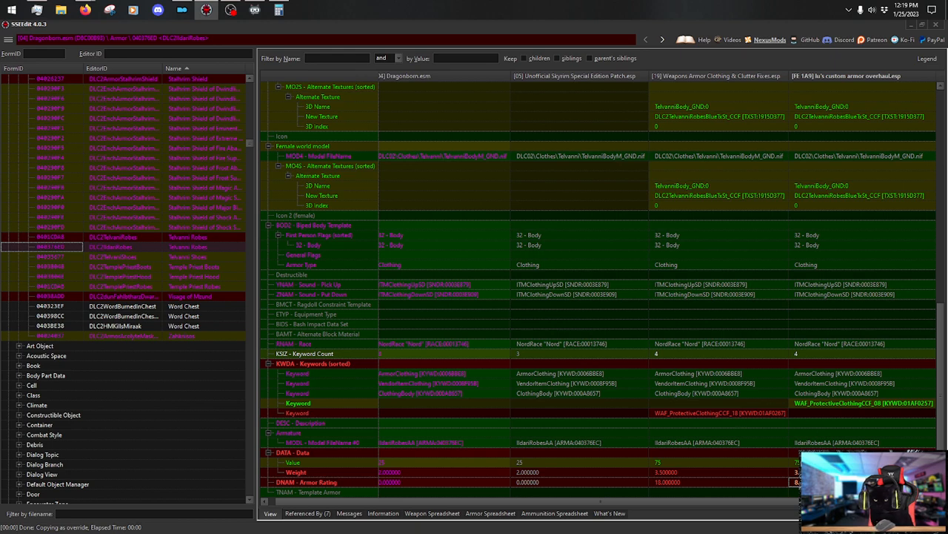
click(793, 462)
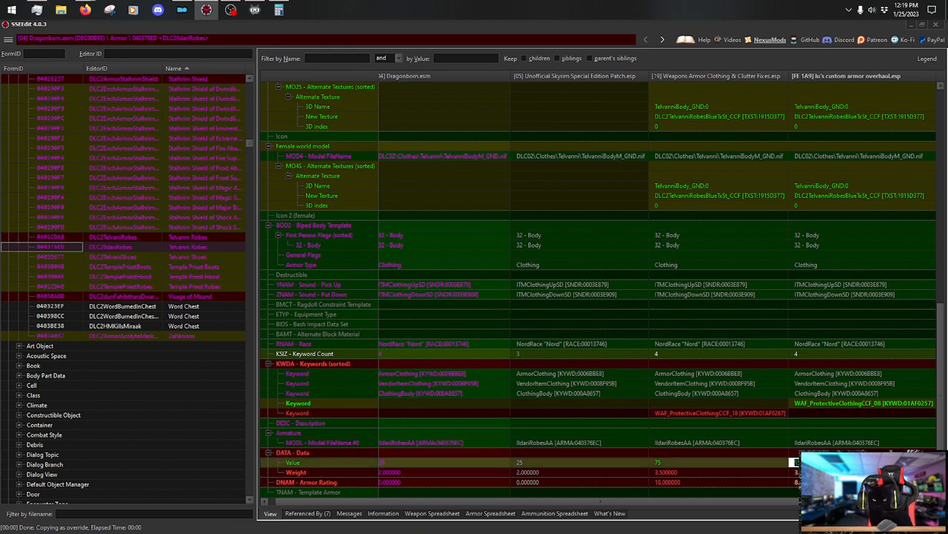
key(Return)
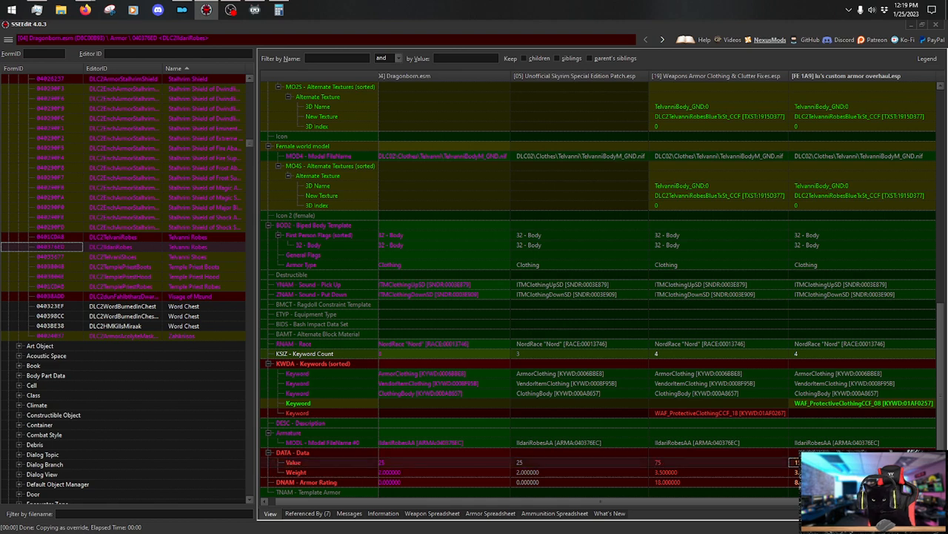
click(797, 463)
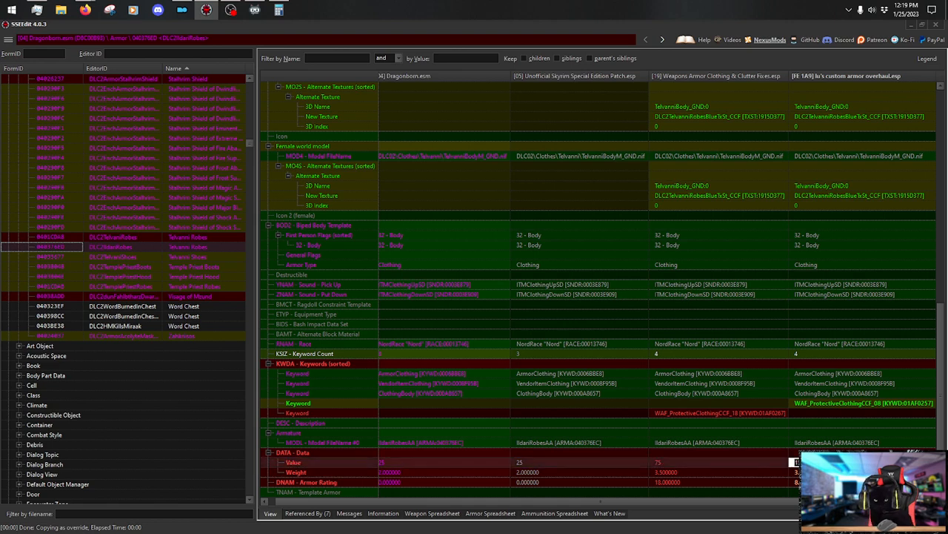
key(Return)
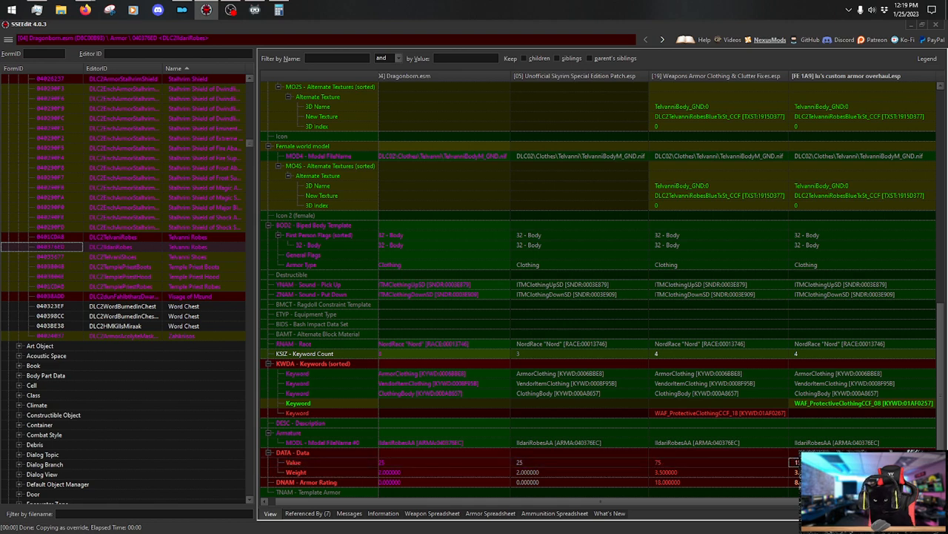
Copy the Weapons Armor Clothing & Clutter Fixes.esp version of the Telvanni Shoes as an override into lu's custom armor overhaul.esp.
click(210, 258)
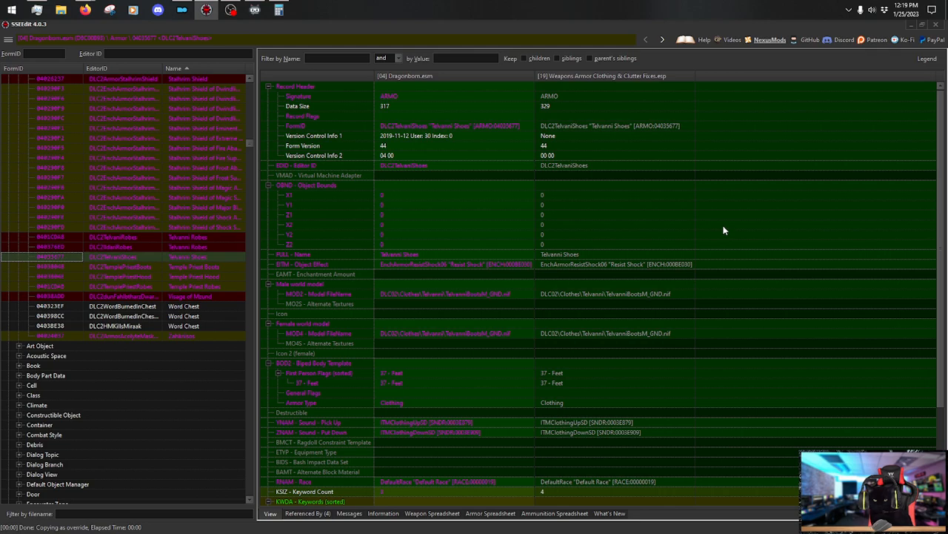
right_click(647, 73)
click(678, 78)
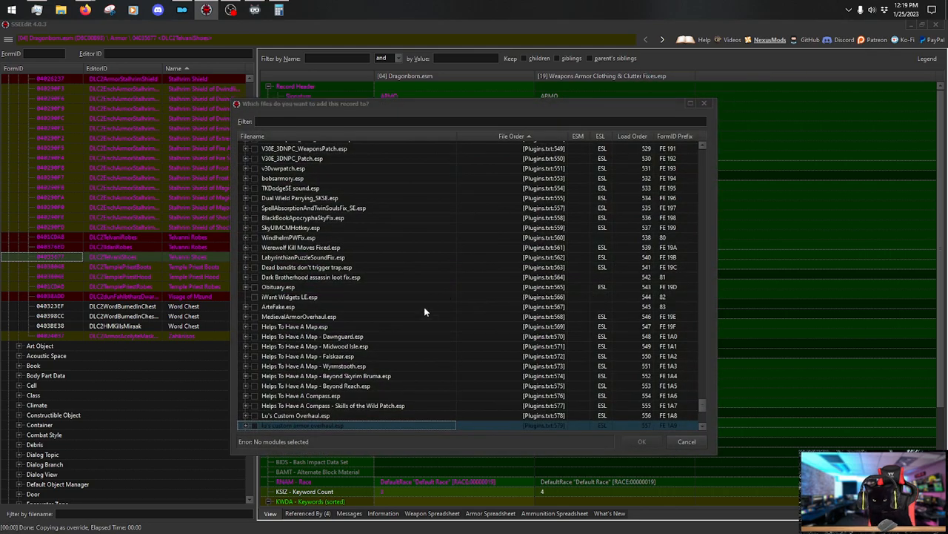
click(254, 426)
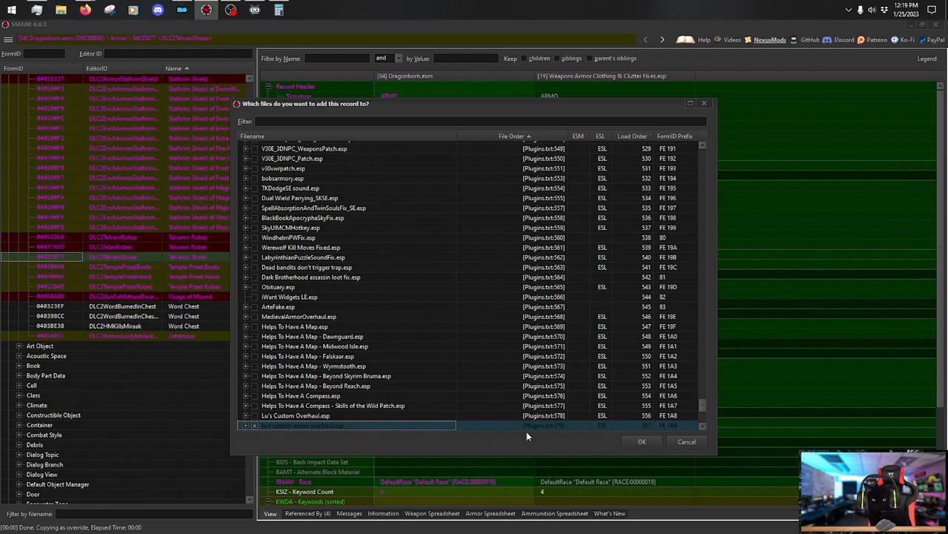
click(641, 442)
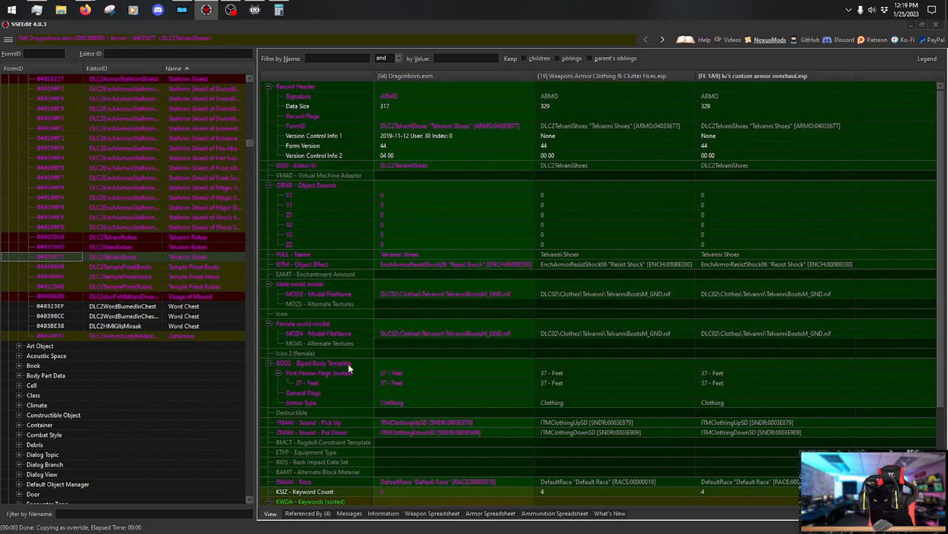
click(207, 248)
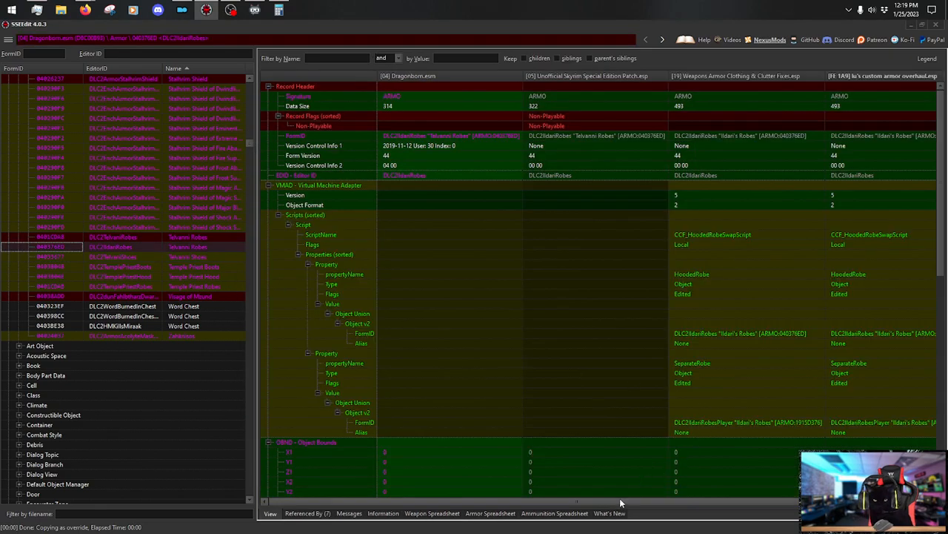
drag(621, 503, 769, 501)
scroll(882, 311, down, 7)
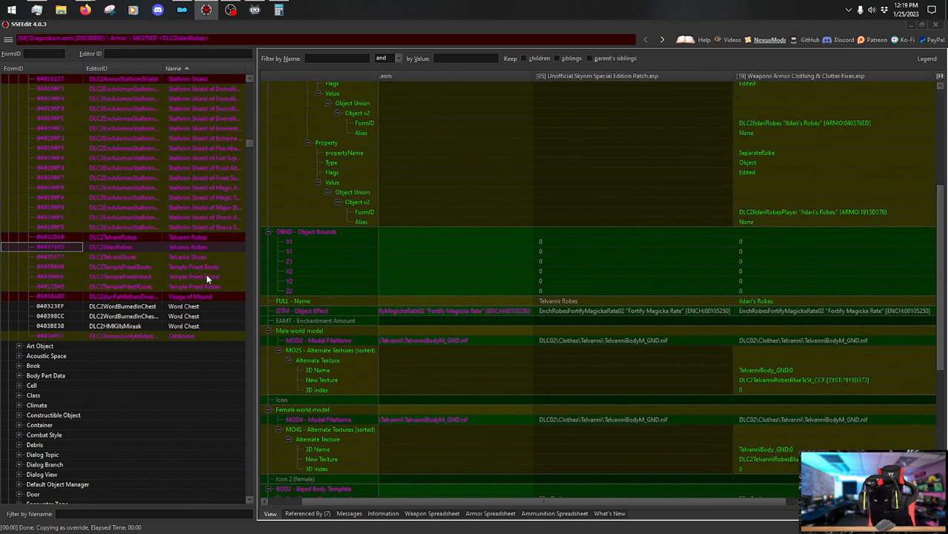
Change the protective clothing keyword in the Telvanni Shoes override to WAF_ProtectiveClothingCCF_02.
click(218, 257)
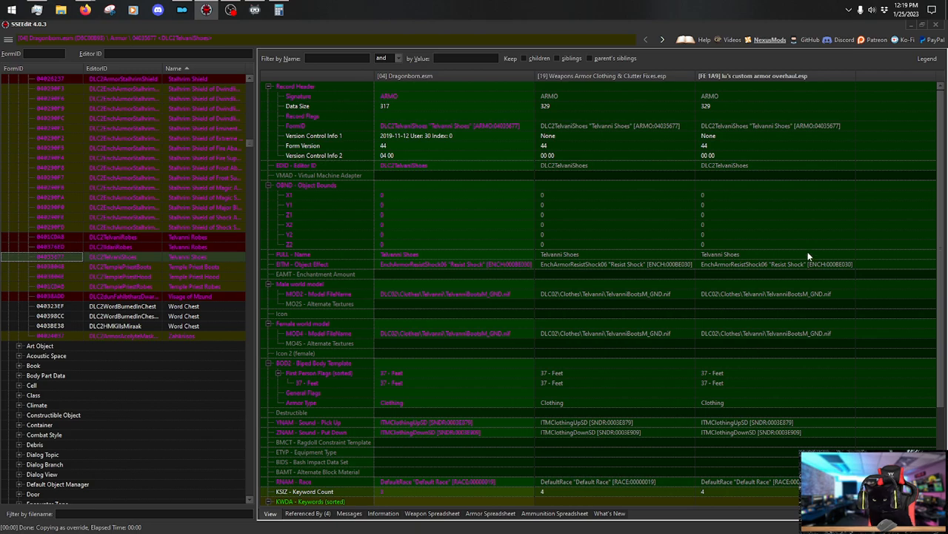
scroll(924, 193, down, 4)
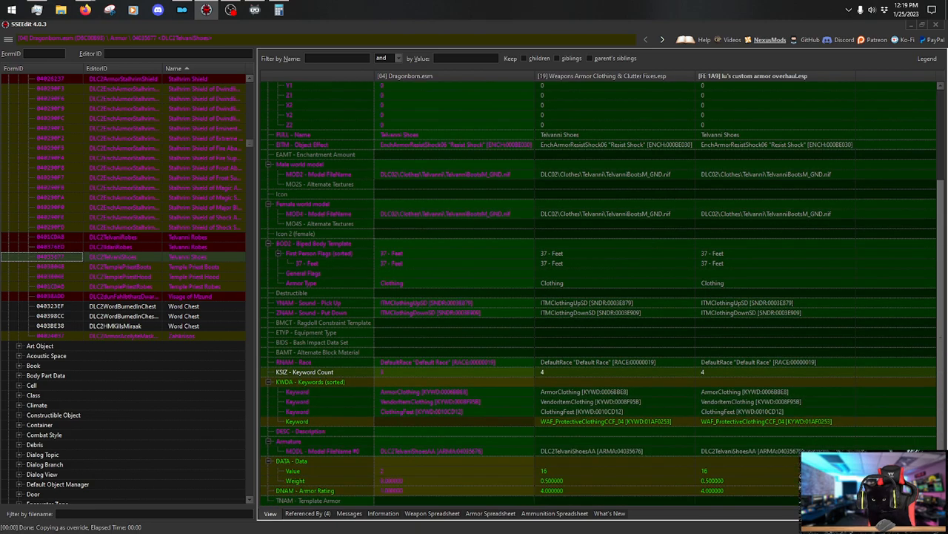
double_click(769, 420)
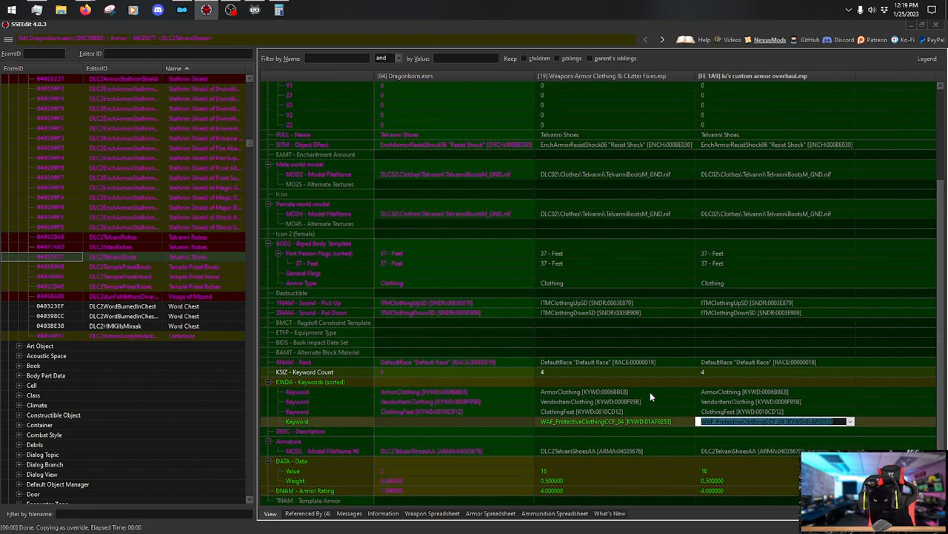
text(WAF_ProtectiveClothingCCF_02 [KYWD:01AF0251])
key(Return)
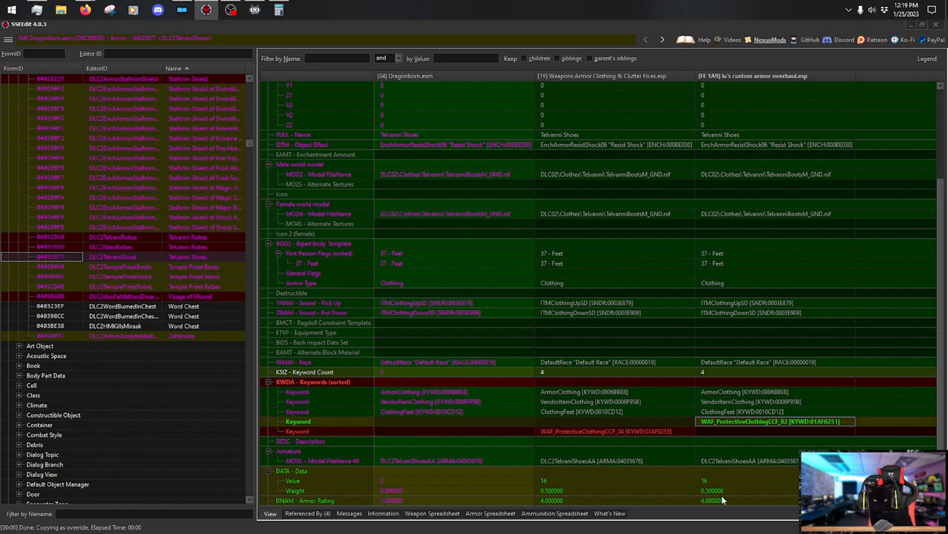
Set the Telvanni Shoes override's armor rating to 2 and its weight to 1.
double_click(723, 500)
text(2)
key(Return)
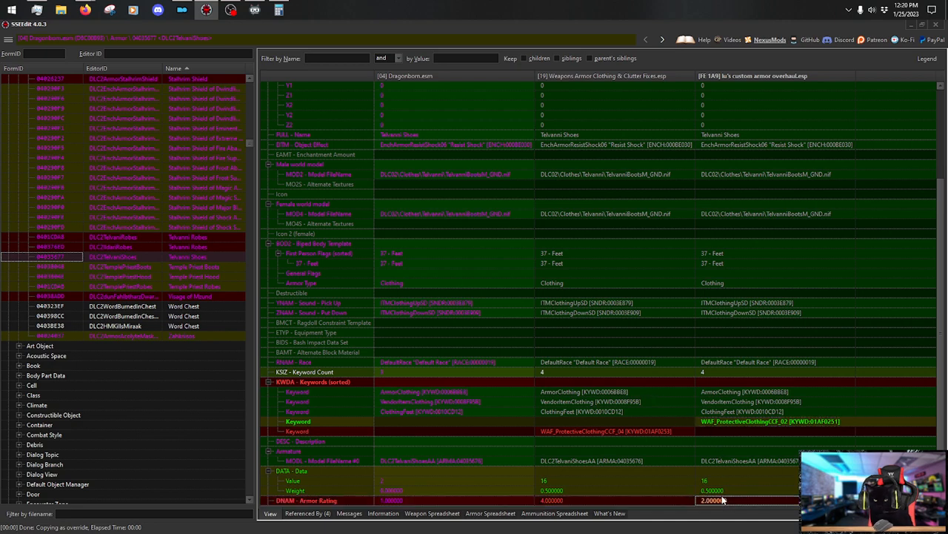
double_click(723, 491)
text(1)
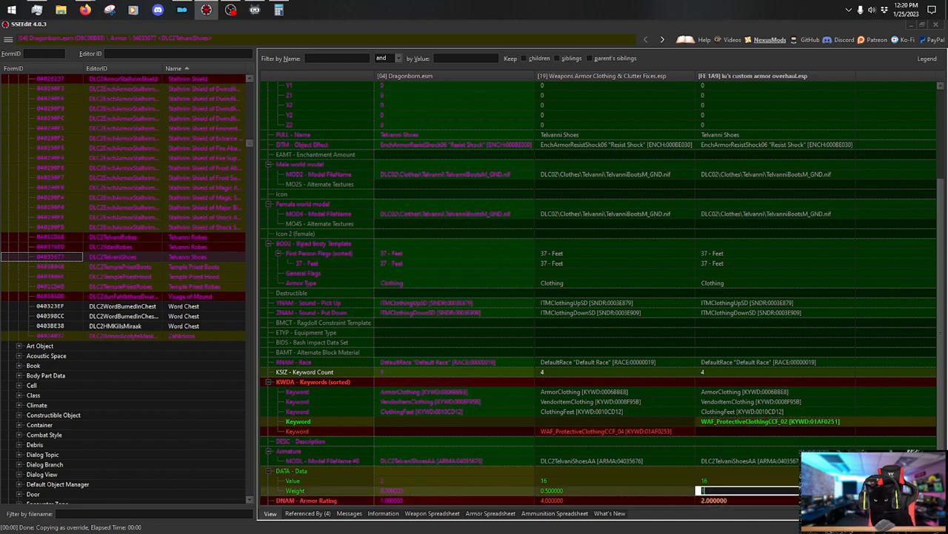
key(Return)
Set the Telvanni Shoes override's value to 320.
key(alt+Tab)
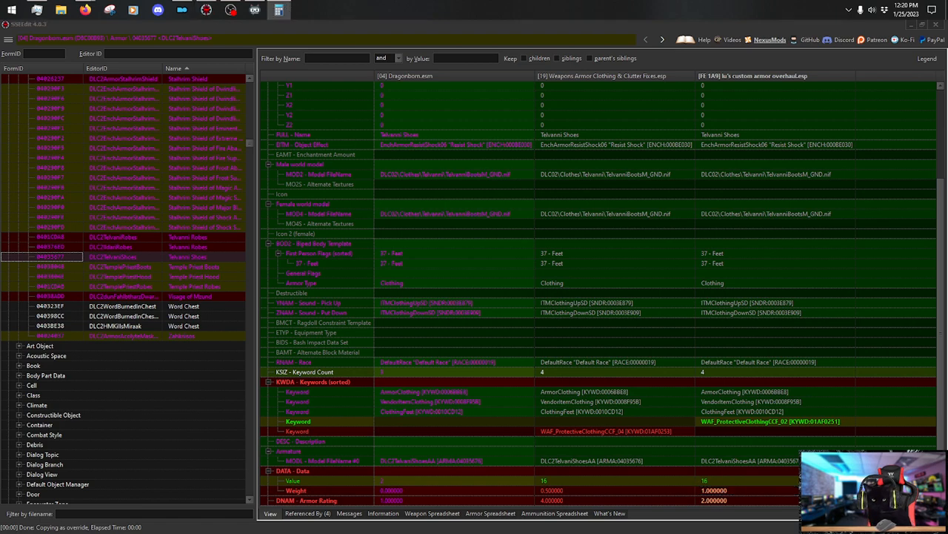
key(alt+Tab)
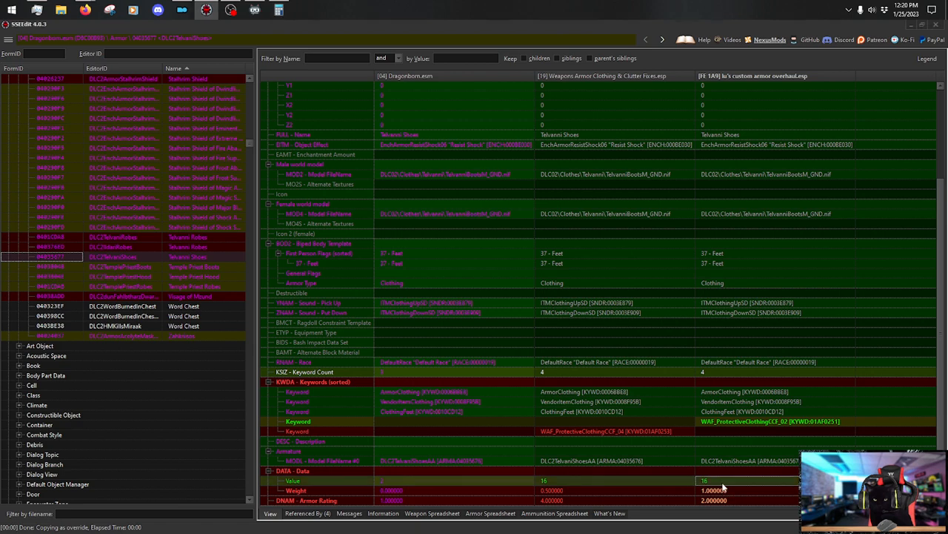
double_click(704, 480)
text(320)
key(Return)
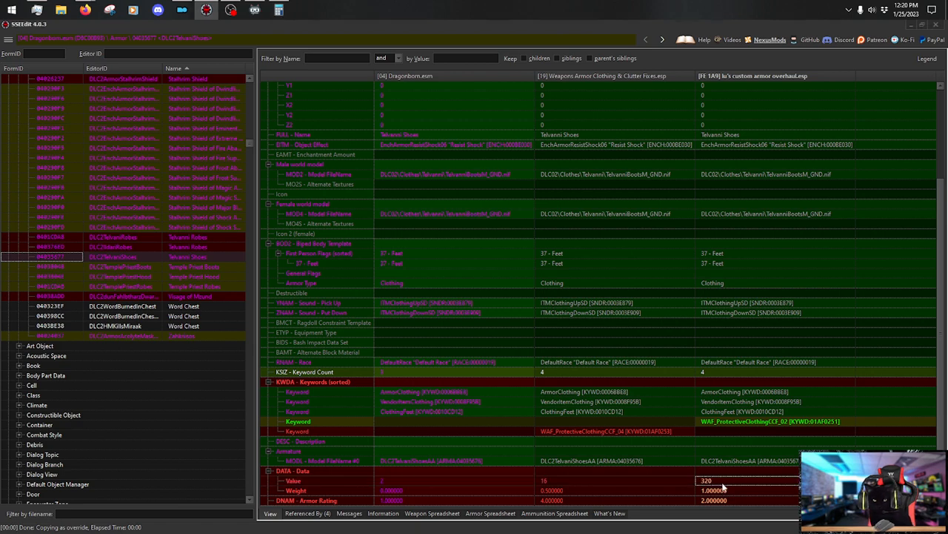
Copy the Weapons Armor Clothing & Clutter Fixes.esp version of the Temple Priest Boots as an override into lu's custom armor overhaul.esp.
click(203, 265)
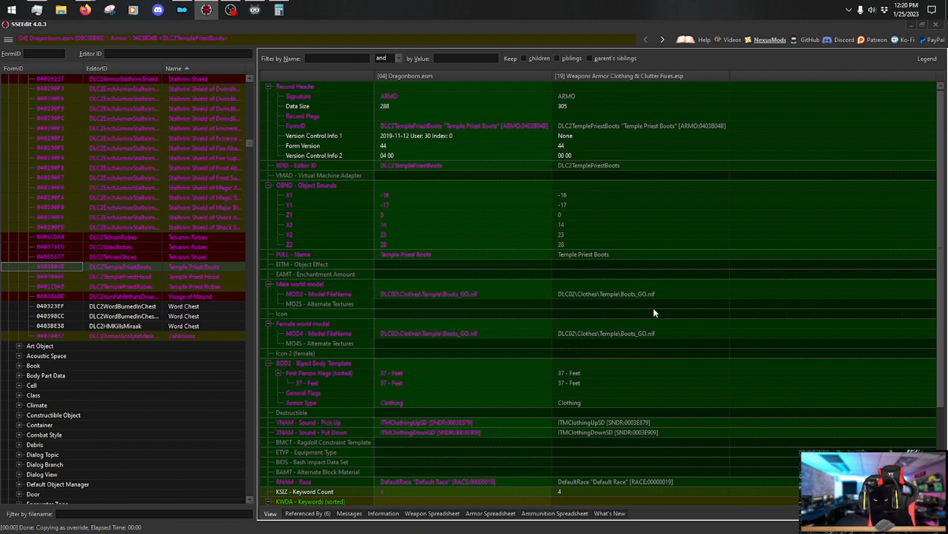
right_click(640, 83)
click(670, 84)
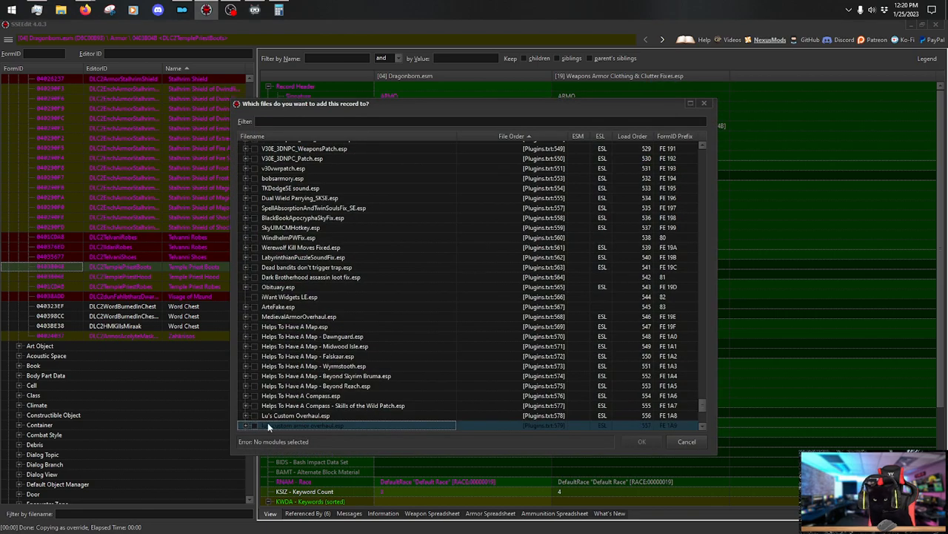
click(254, 427)
click(641, 441)
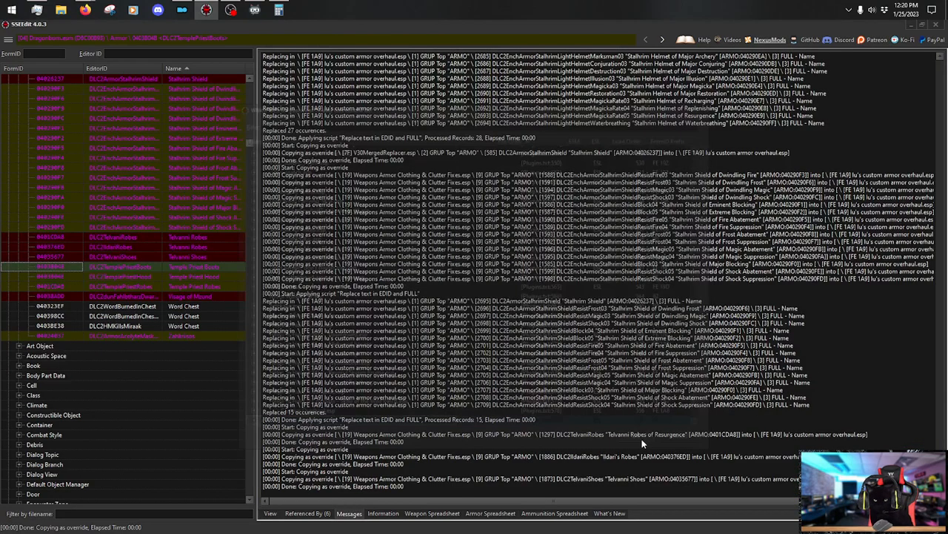
Change the protective clothing keyword in the Temple Priest Boots override to WAF_ProtectiveClothingCCF_02.
scroll(939, 330, down, 4)
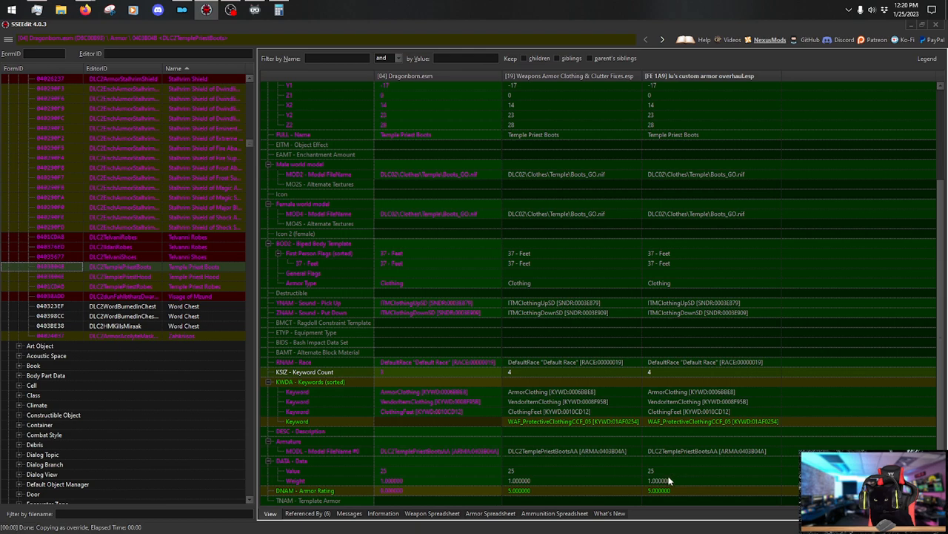
double_click(699, 422)
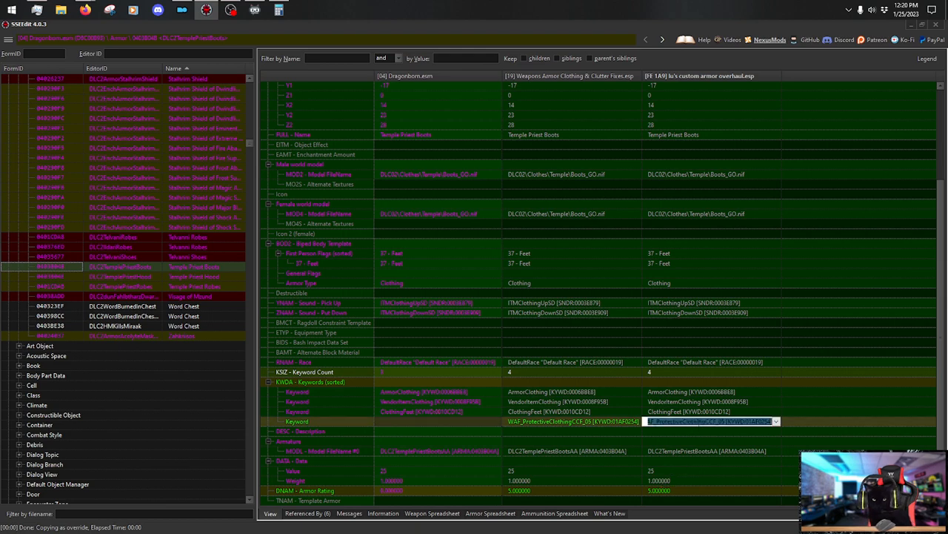
key(Up)
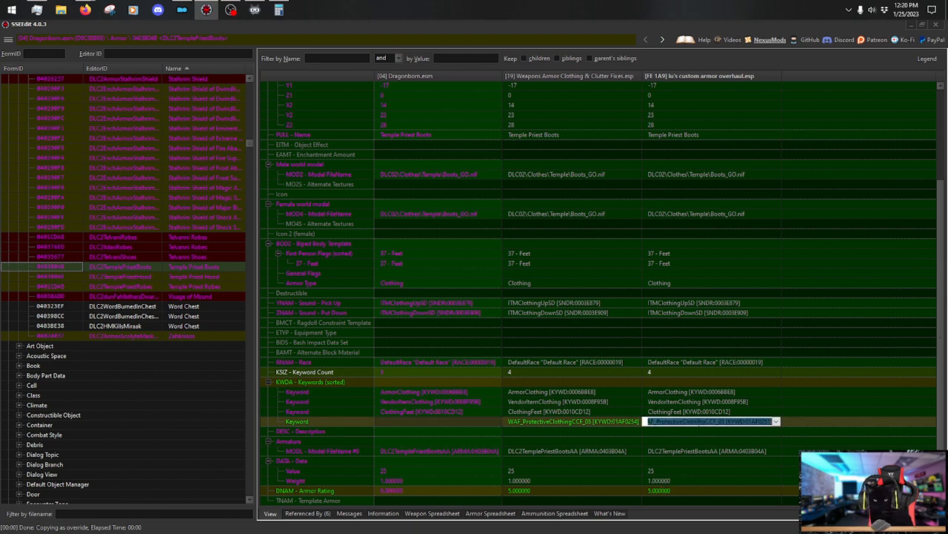
key(Return)
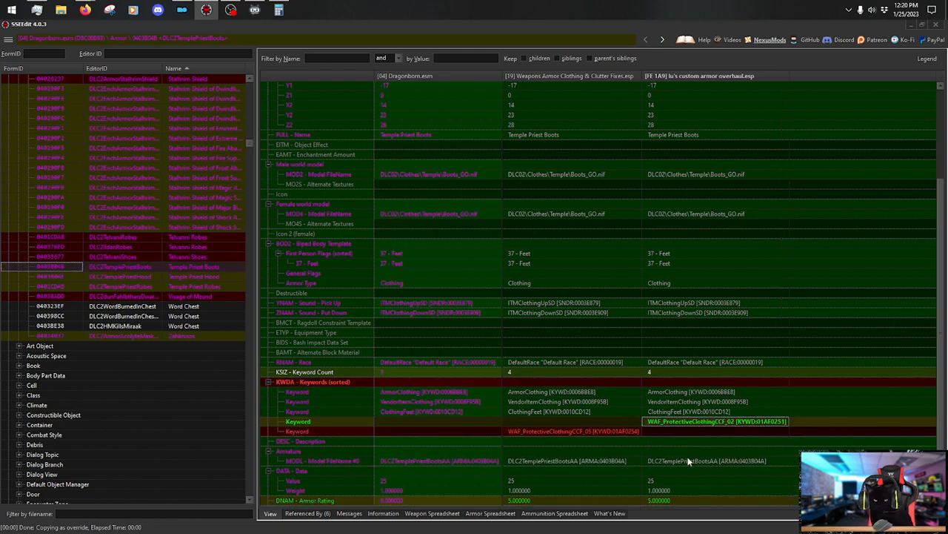
Set the Temple Priest Boots override's armor rating to 2.
double_click(655, 501)
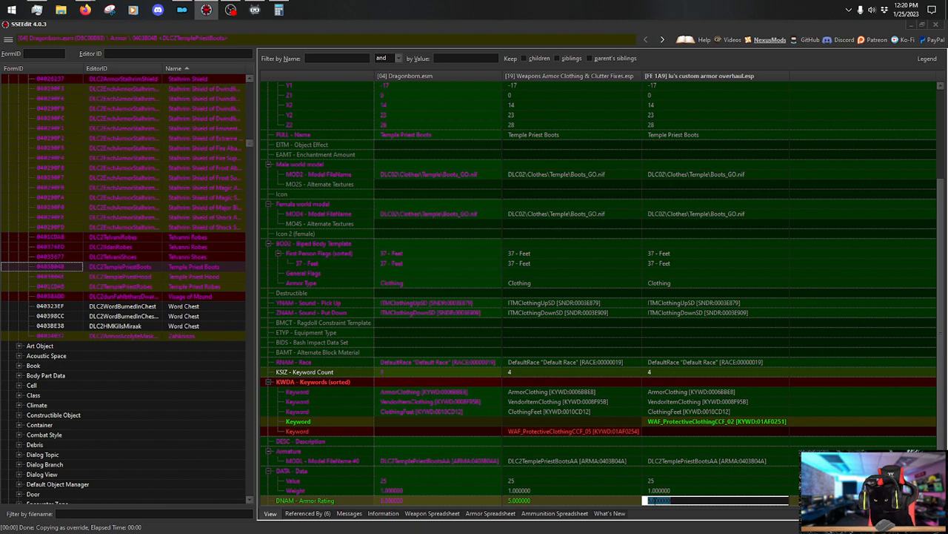
text(2)
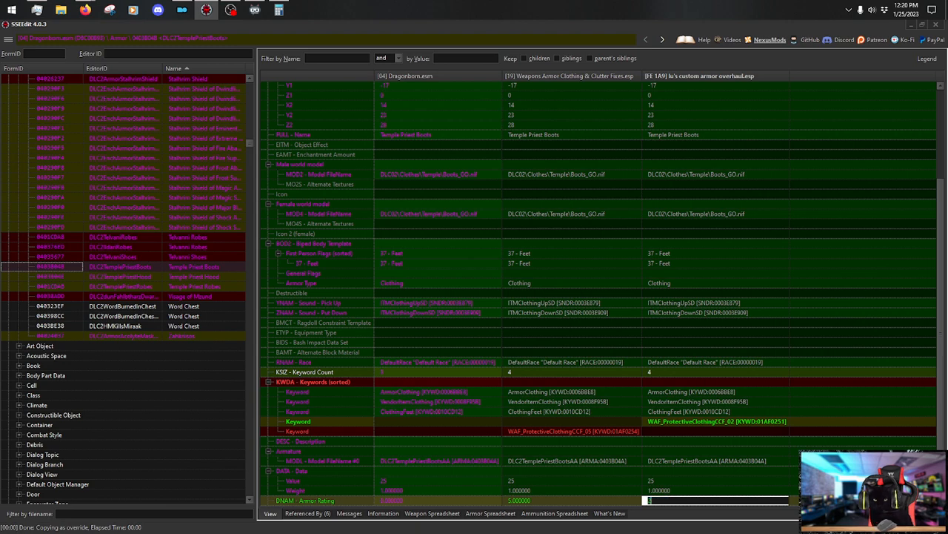
key(Return)
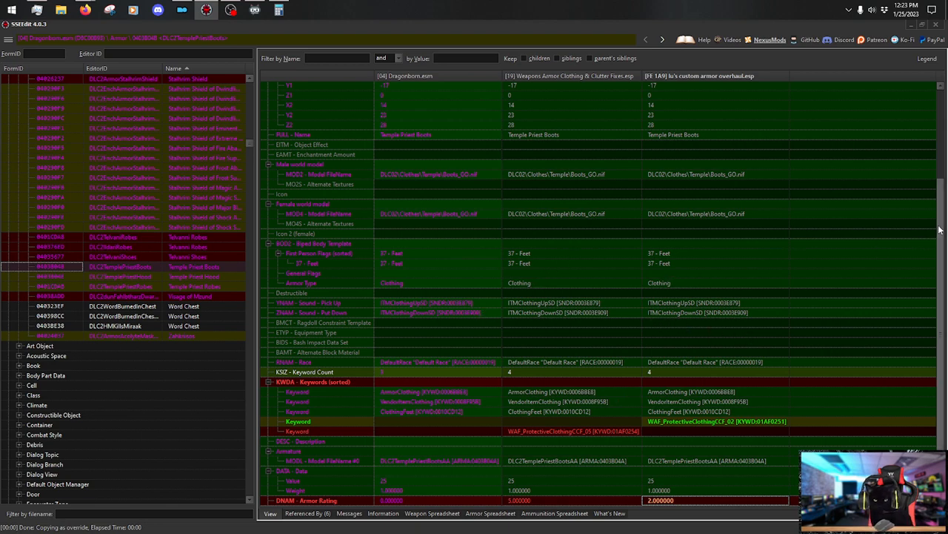
scroll(935, 253, down, 1)
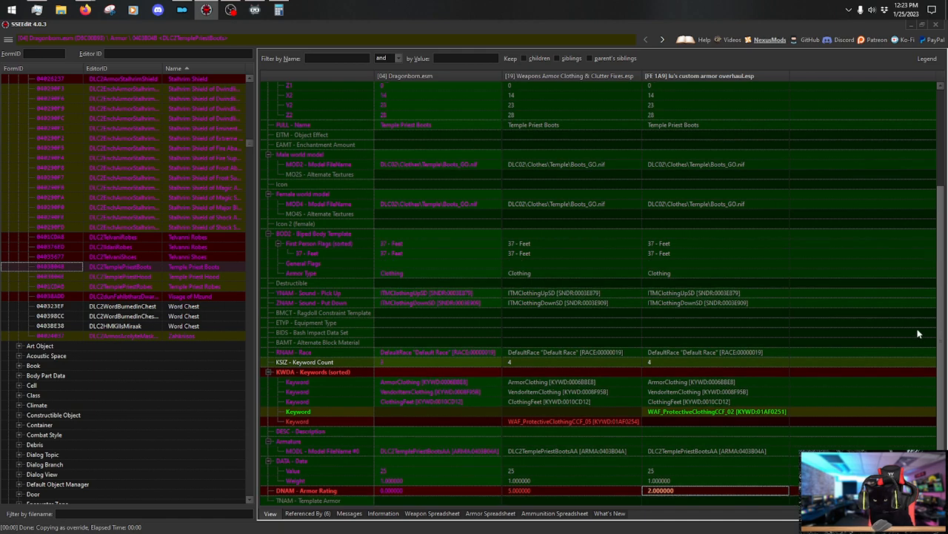
Copy the Weapons Armor Clothing & Clutter Fixes.esp version of the Temple Priest Hood as an override into lu's custom armor overhaul.esp.
click(199, 277)
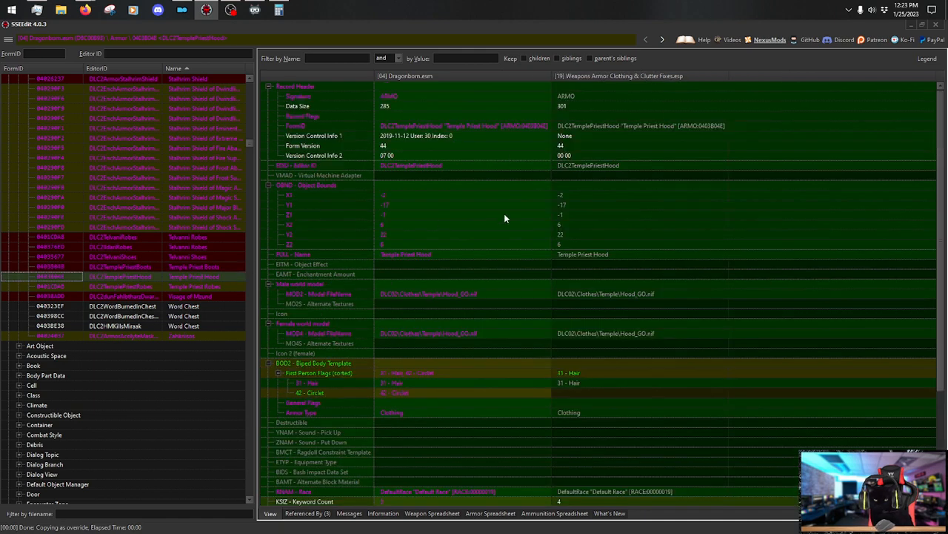
right_click(645, 78)
click(680, 87)
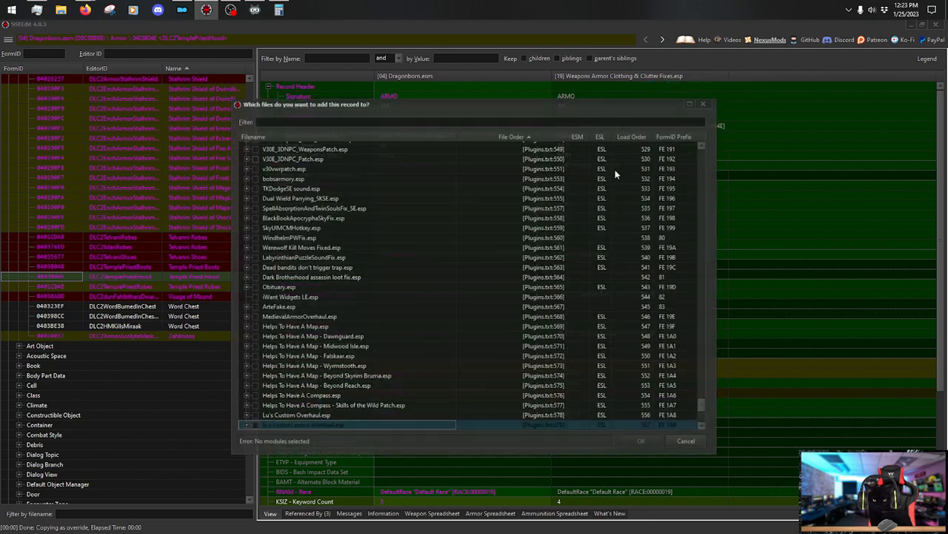
click(255, 426)
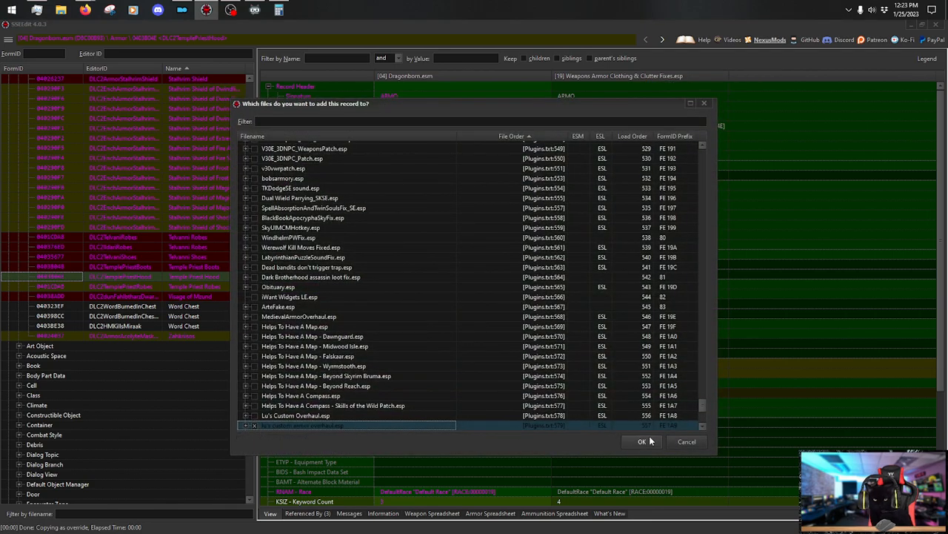
click(645, 441)
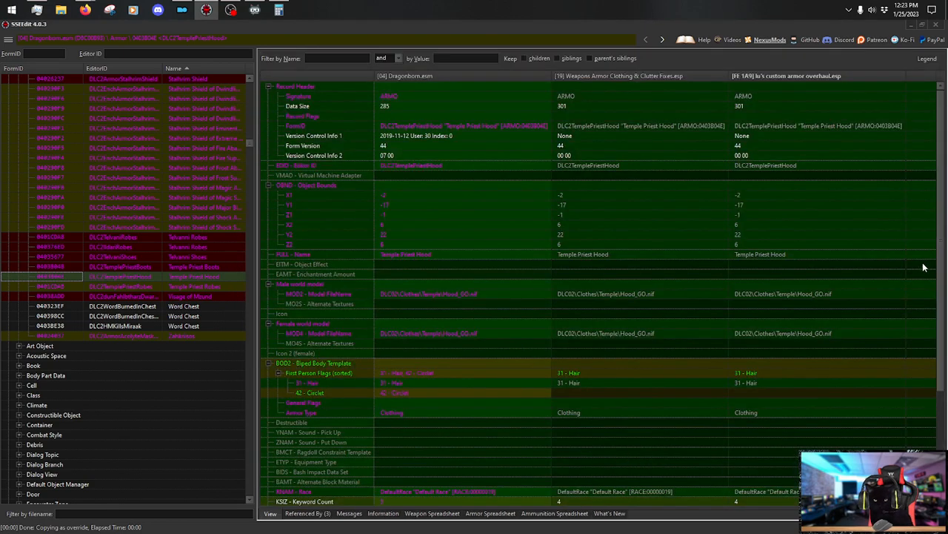
Change the protective clothing keyword in the Temple Priest Hood override to WAF_ProtectiveClothingCCF_02.
drag(943, 185, 935, 346)
double_click(710, 400)
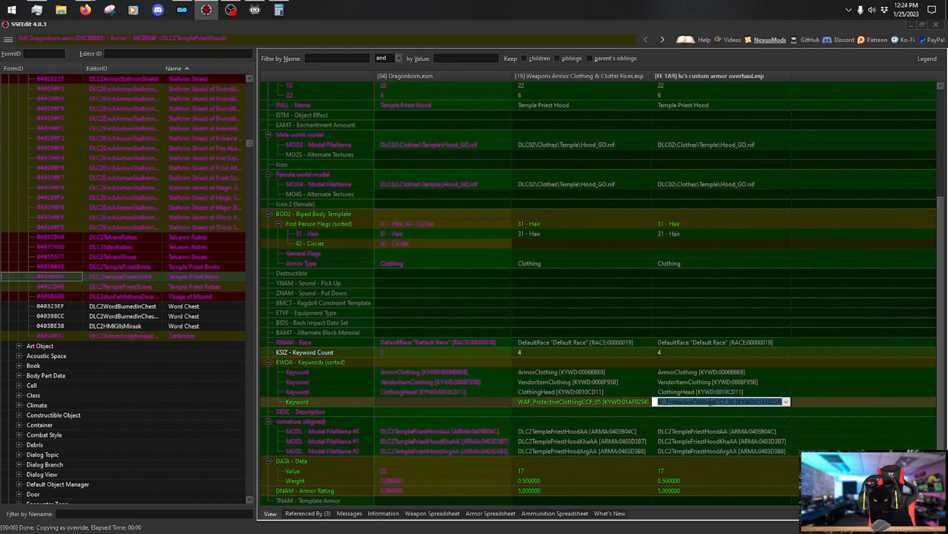
text(WAF_ProtectiveClothingCCF_02 [KYWD:01AF0251])
key(Return)
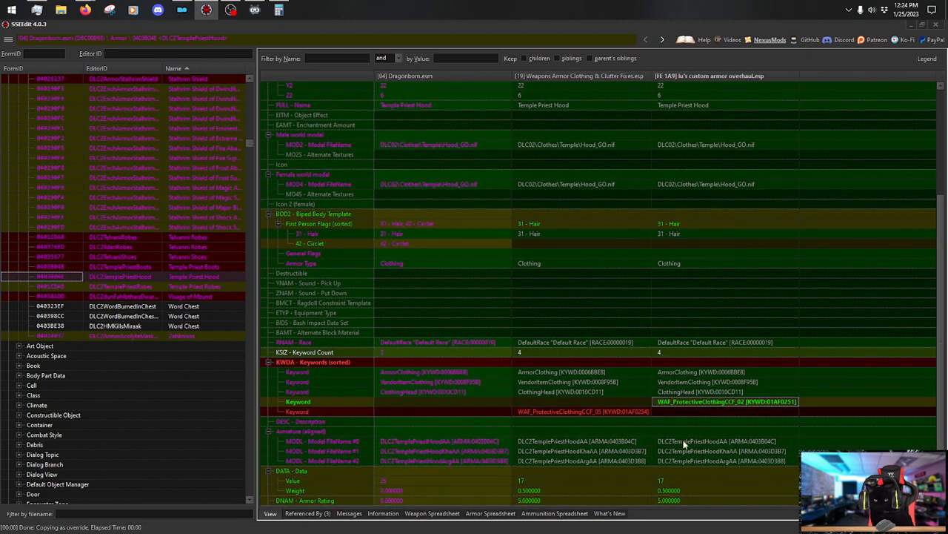
Set the Temple Priest Hood override's armor rating to 2 and its weight to 1.
double_click(661, 500)
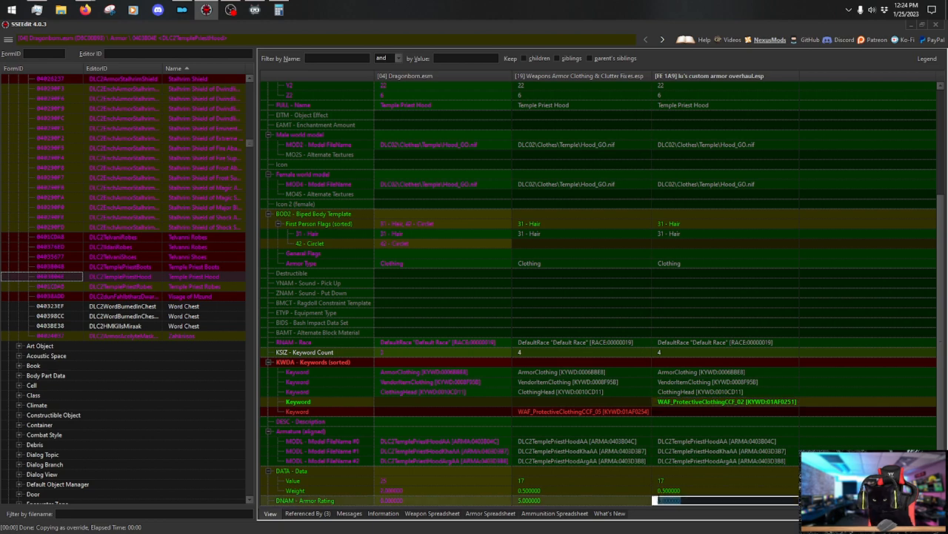
text(2)
key(Up)
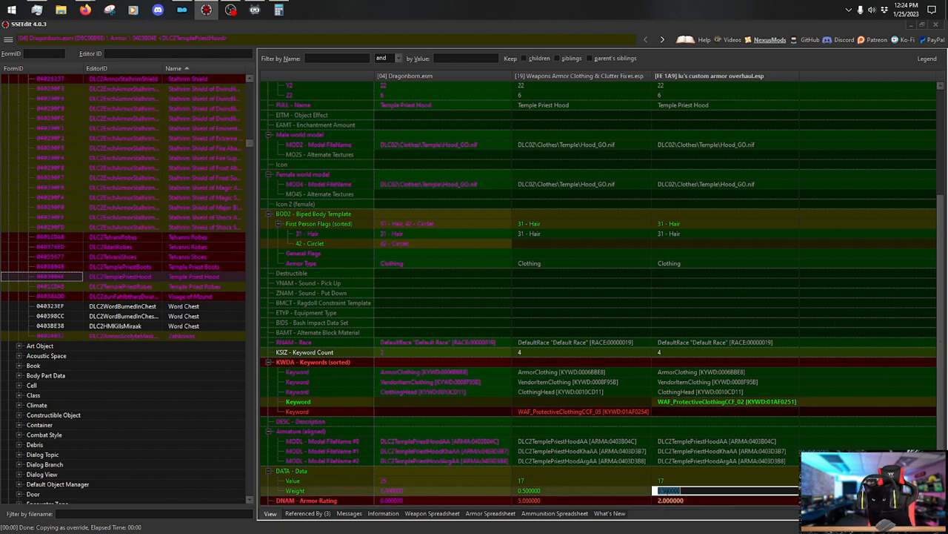
text(1)
key(Return)
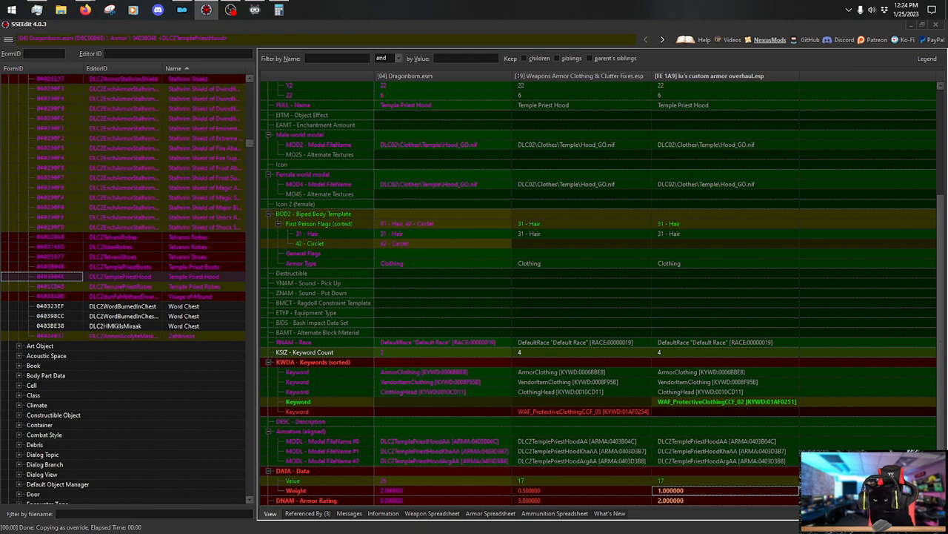
Set the Temple Priest Hood override's value to 340.
key(alt+Tab)
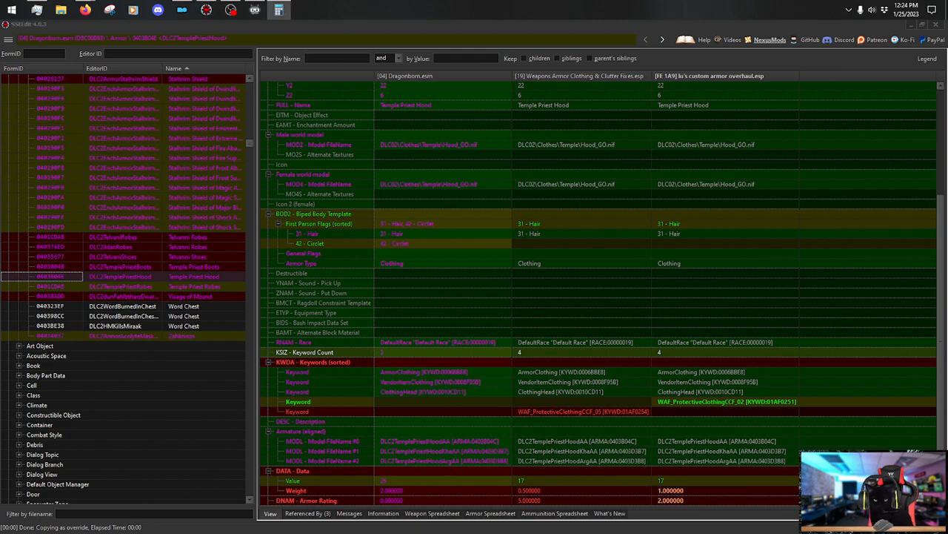
double_click(661, 481)
text(340)
key(Return)
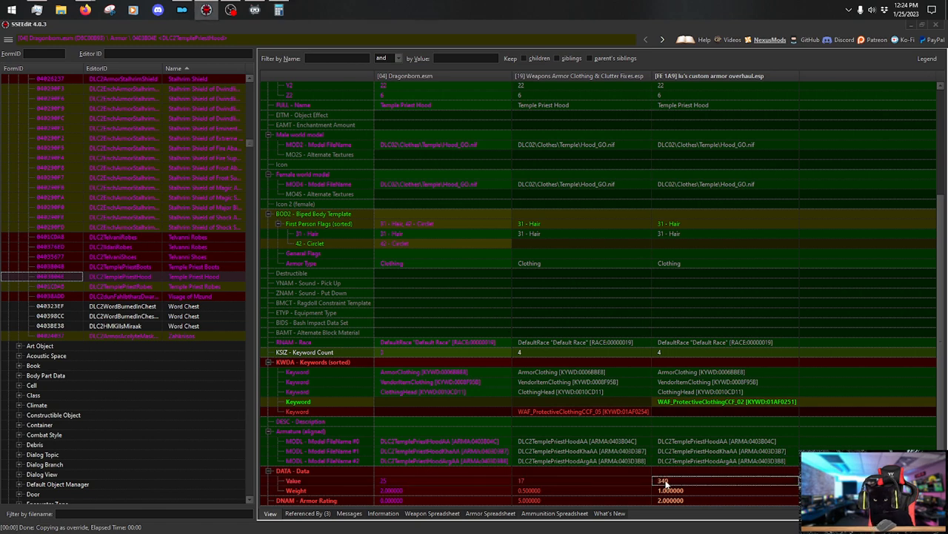
Copy the Weapons Armor Clothing & Clutter Fixes.esp version of the Temple Priest Robes as an override into lu's custom armor overhaul.esp.
click(196, 284)
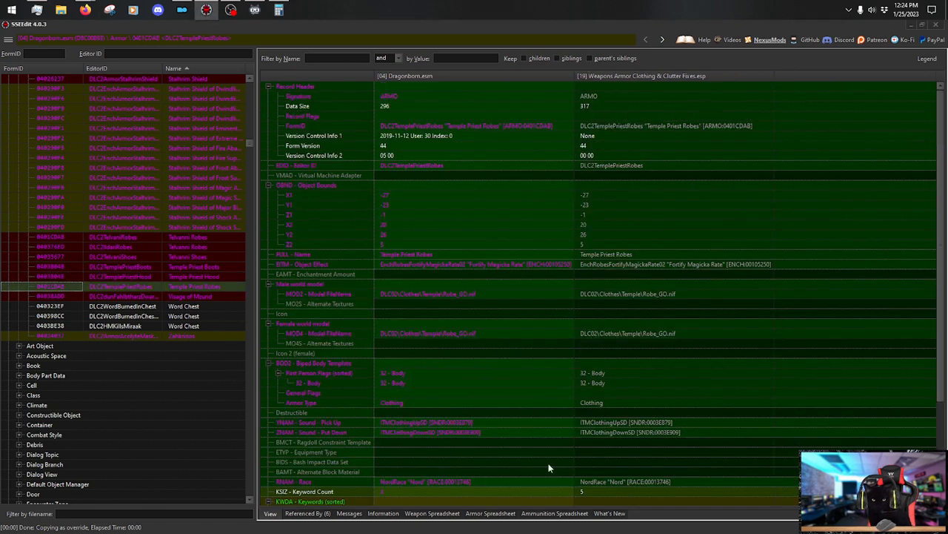
click(691, 80)
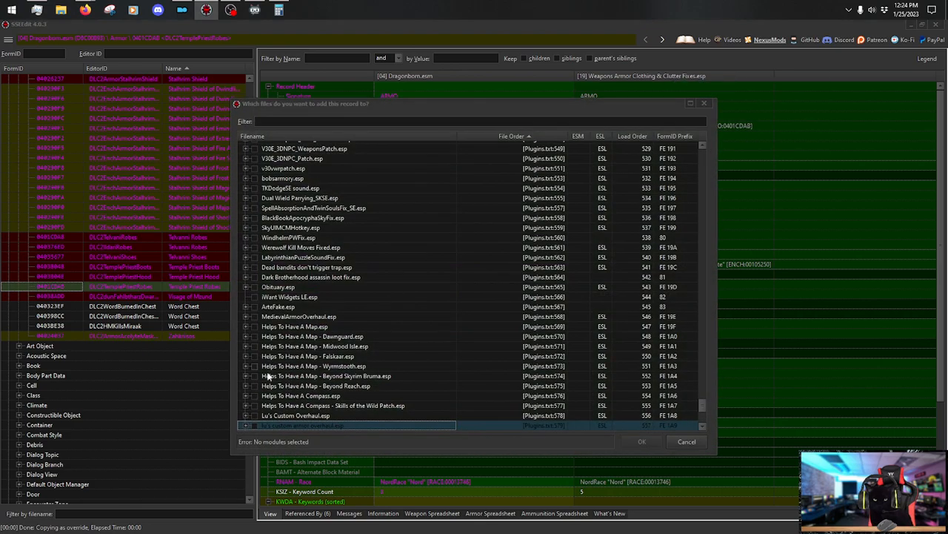
click(255, 427)
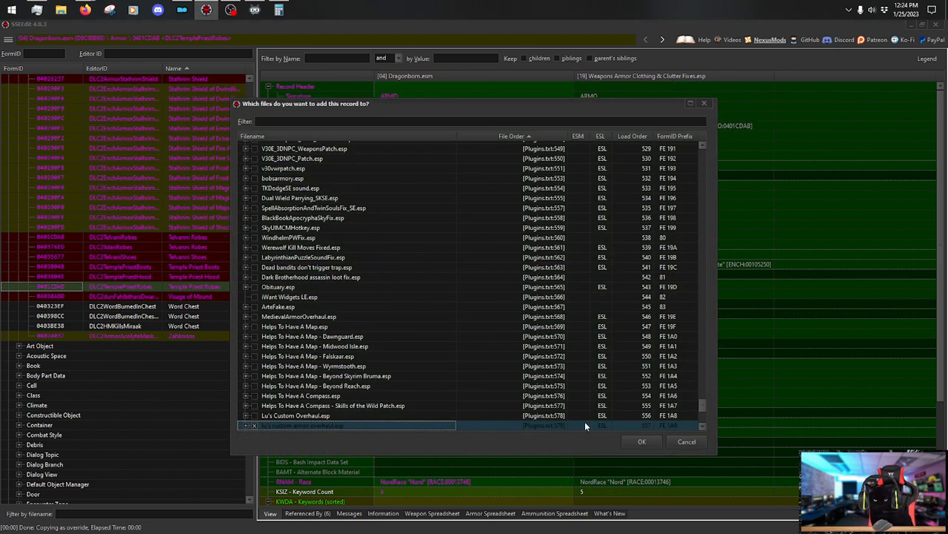
click(643, 441)
Change the protective clothing keyword in the Temple Priest Robes override to WAF_ProtectiveClothingCCF_08.
drag(569, 501, 880, 314)
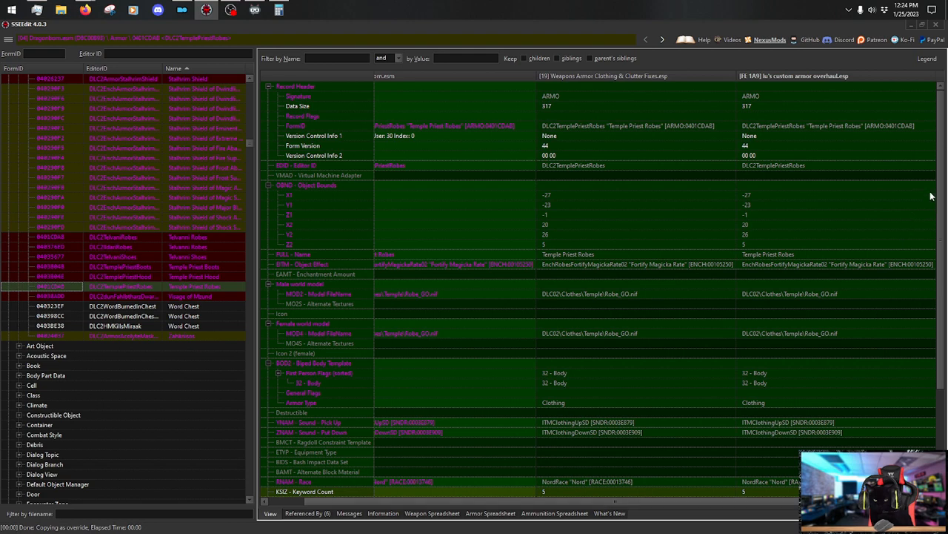
drag(939, 194, 927, 324)
double_click(827, 413)
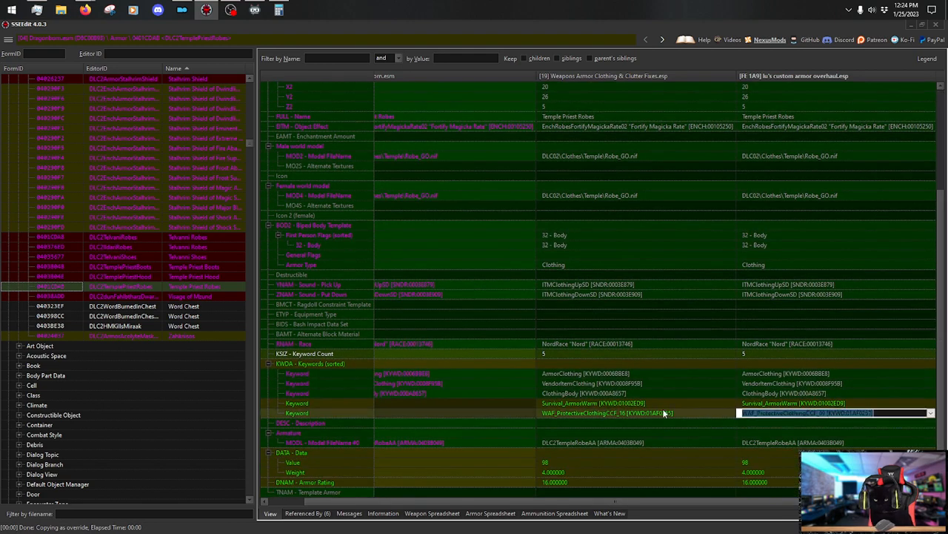
key(Return)
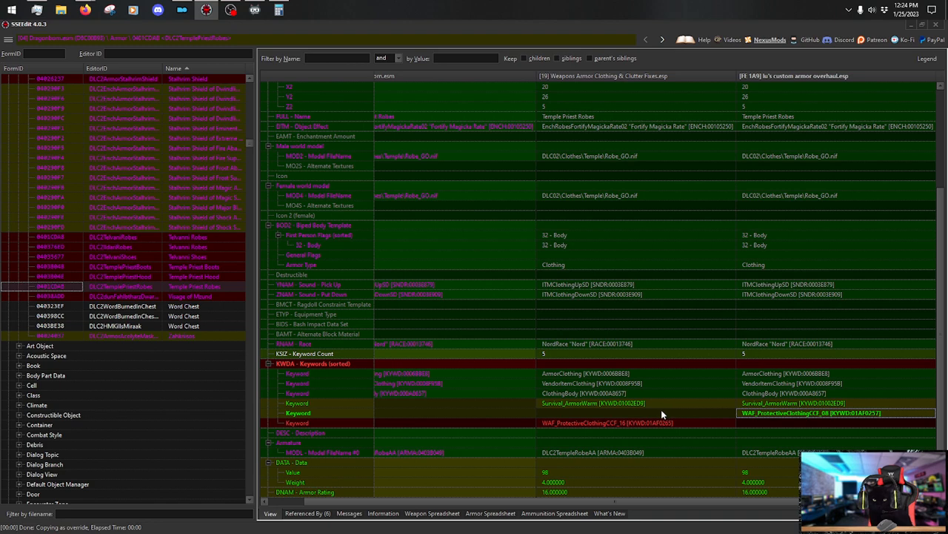
Set the Temple Priest Robes override's armor rating to 8 and its weight to 3.
double_click(753, 491)
text(8)
key(Return)
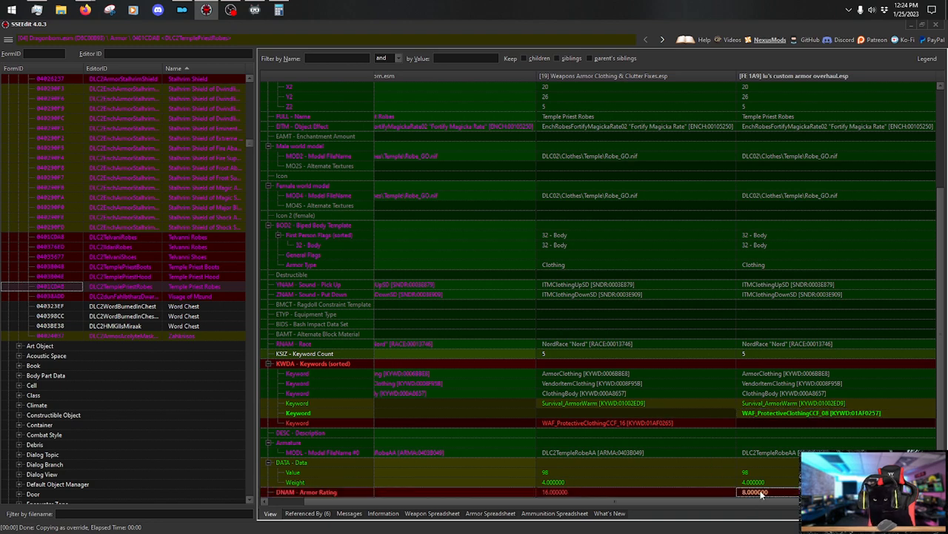
double_click(758, 483)
text(3)
key(Return)
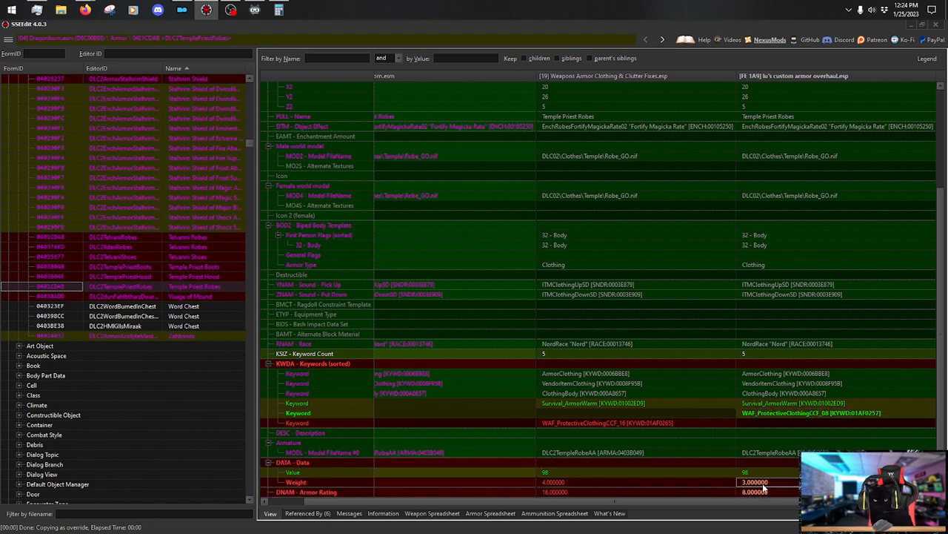
Set the Temple Priest Robes override's value to 1960.
key(alt+Tab)
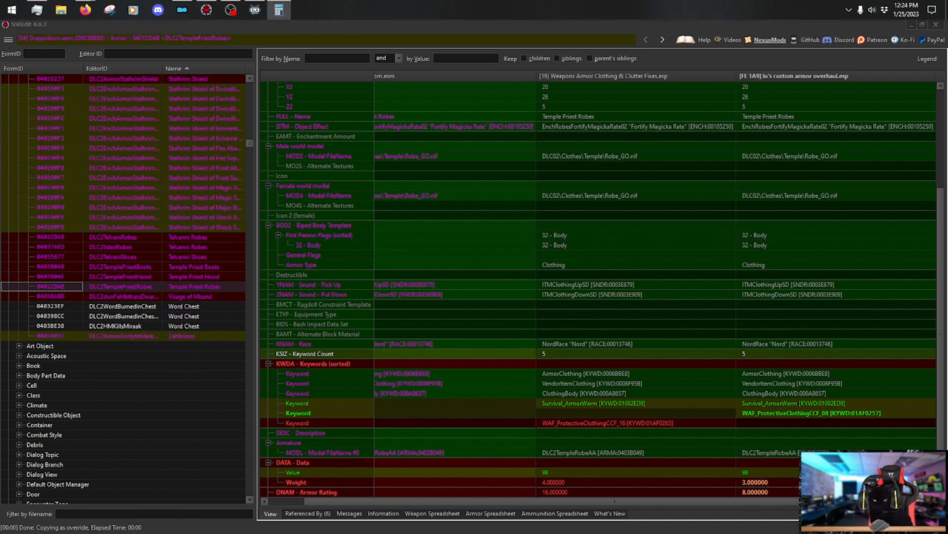
double_click(767, 472)
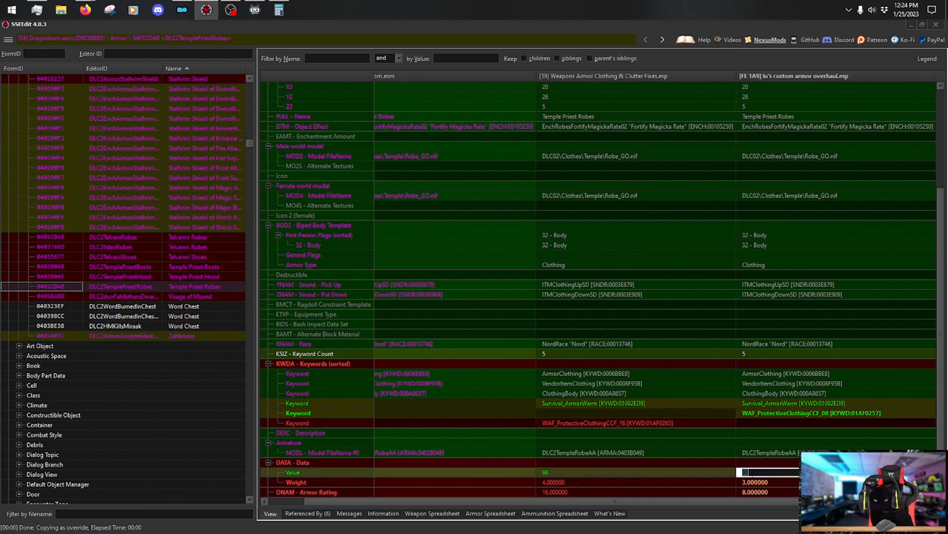
text(1960)
key(Return)
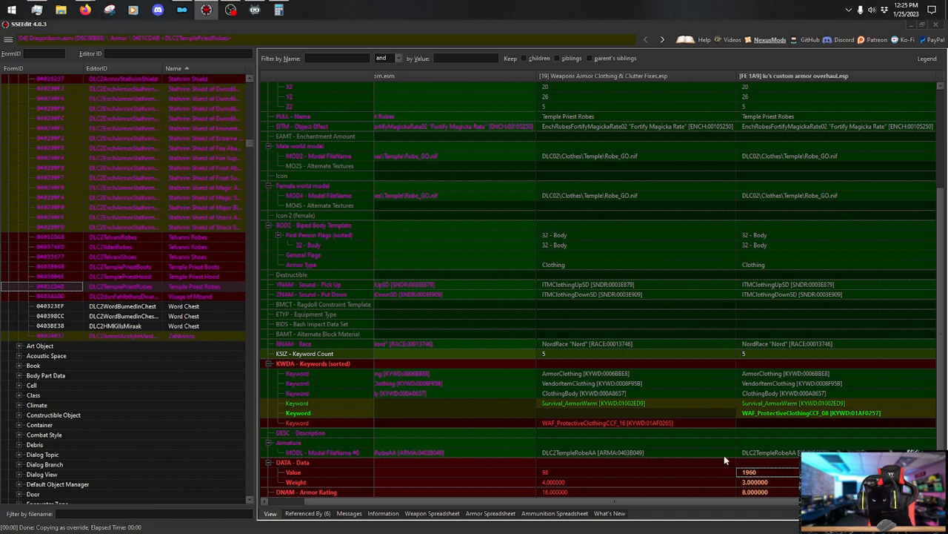
Copy the V30MergedReplacer.esp version of the Visage of Mzund helmet as an override into lu's custom armor overhaul.esp.
click(211, 296)
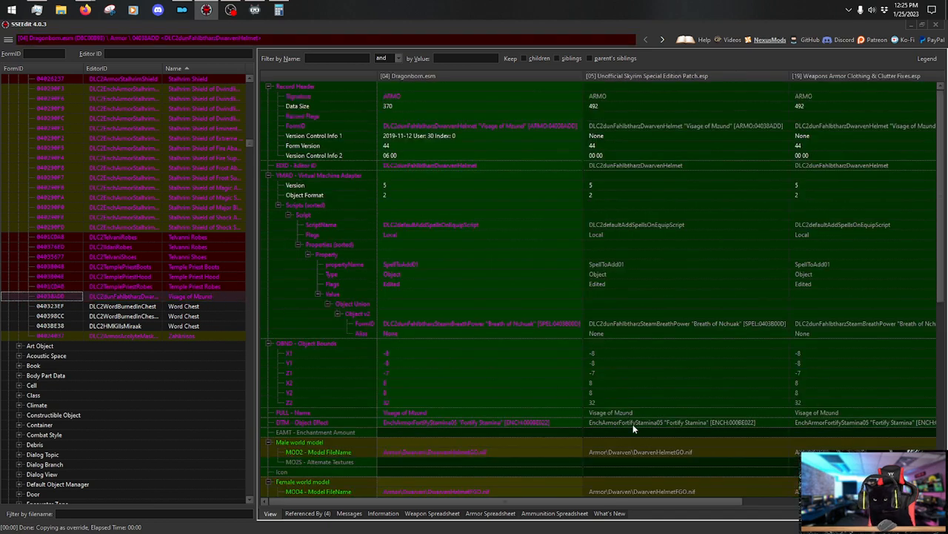
scroll(696, 498, right, 5)
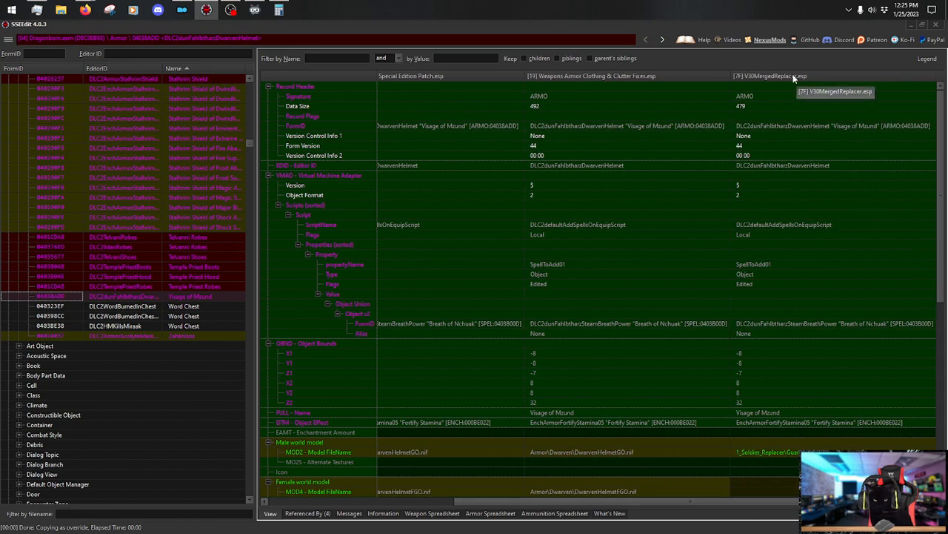
right_click(796, 77)
click(815, 79)
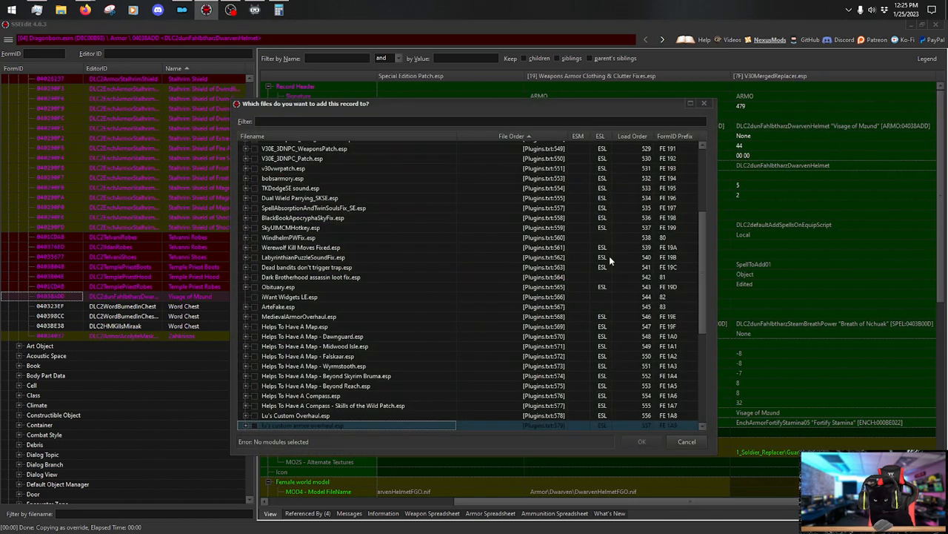
click(254, 426)
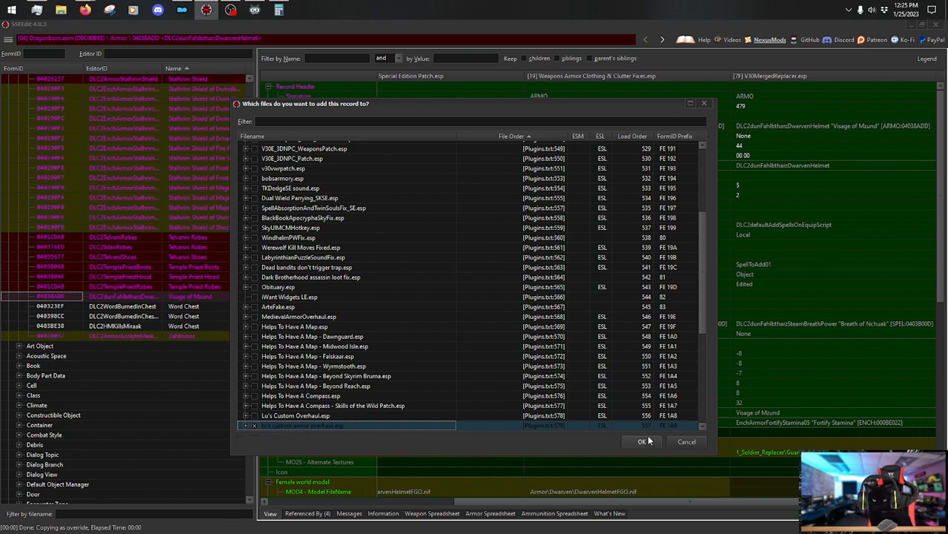
click(643, 440)
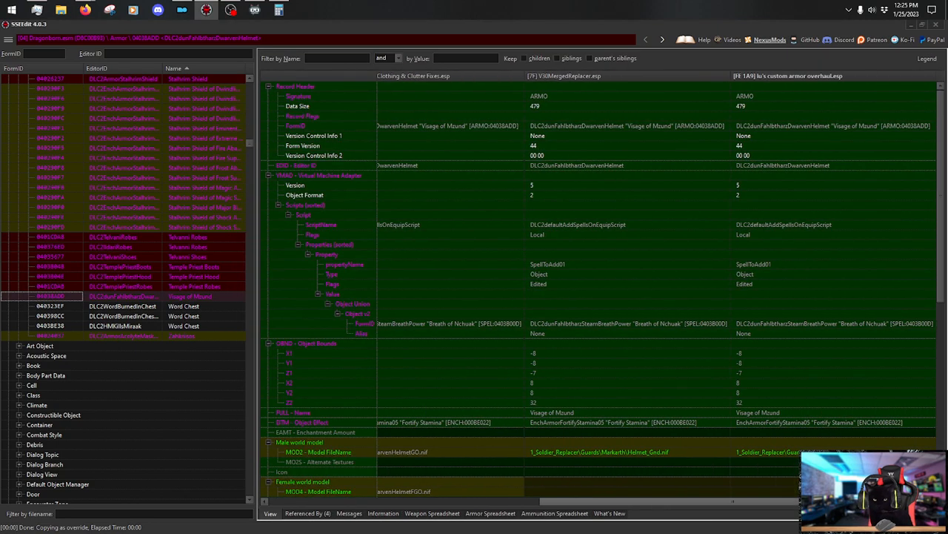
Compare the Visage of Mzund override's body flags, keywords, description and stats with the other plugins' versions.
scroll(875, 297, down, 9)
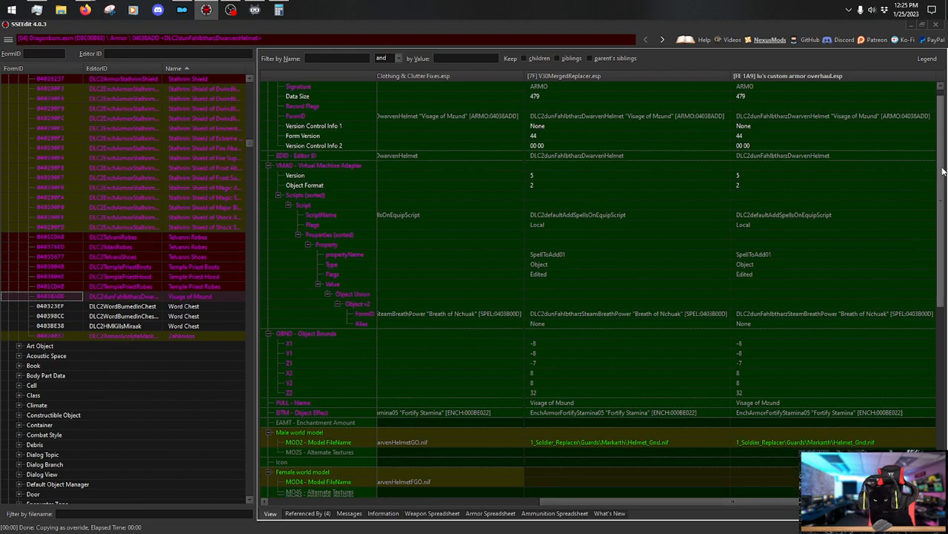
scroll(875, 297, down, 3)
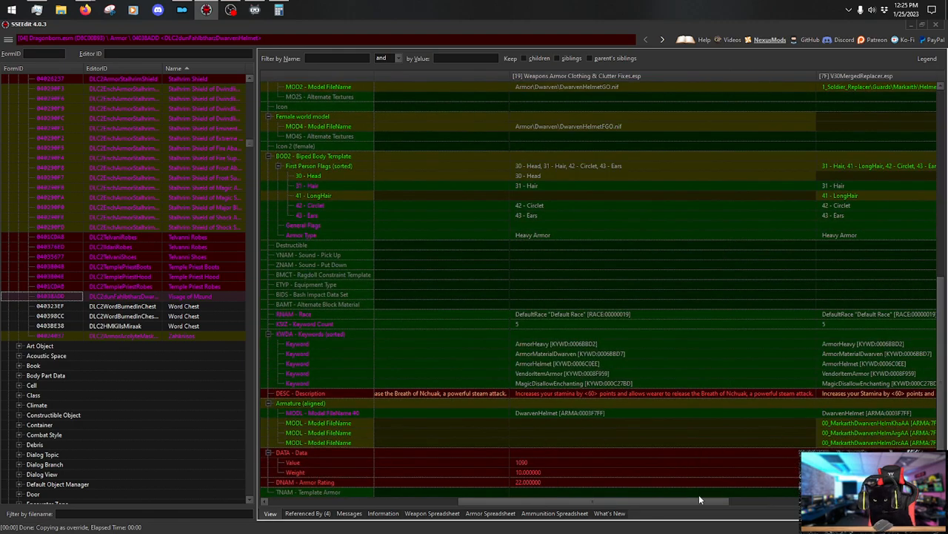
drag(812, 502, 913, 501)
scroll(791, 315, up, 4)
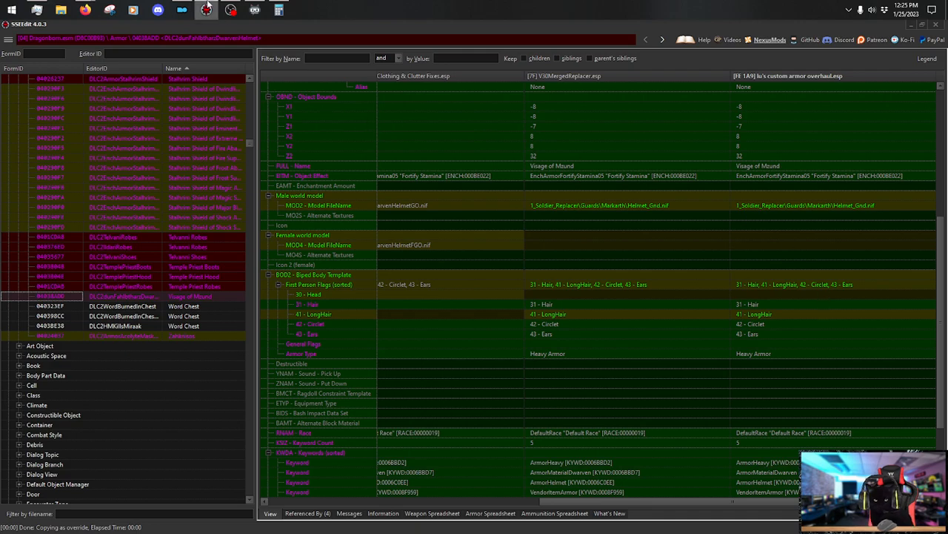
Switch to Mod Organizer, collapse the Vaultman30 and armor folders in the data tree, and expand meshes\1_Soldier_Replacer.
click(181, 9)
scroll(784, 253, down, 10)
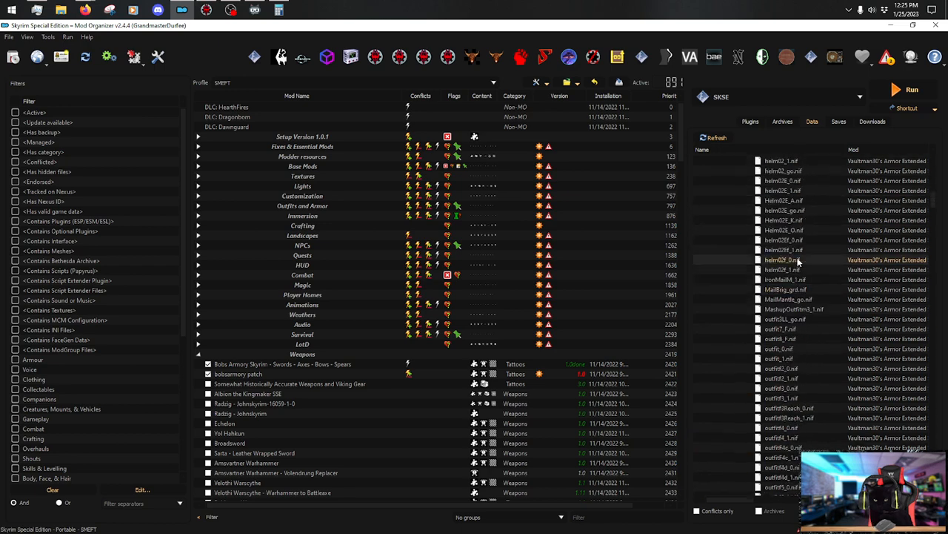
scroll(793, 263, up, 10)
click(738, 288)
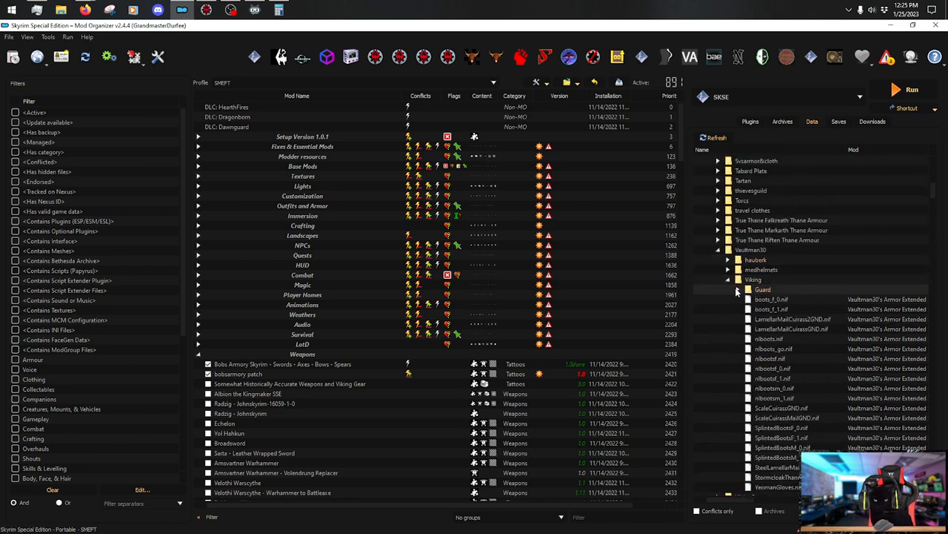
click(729, 281)
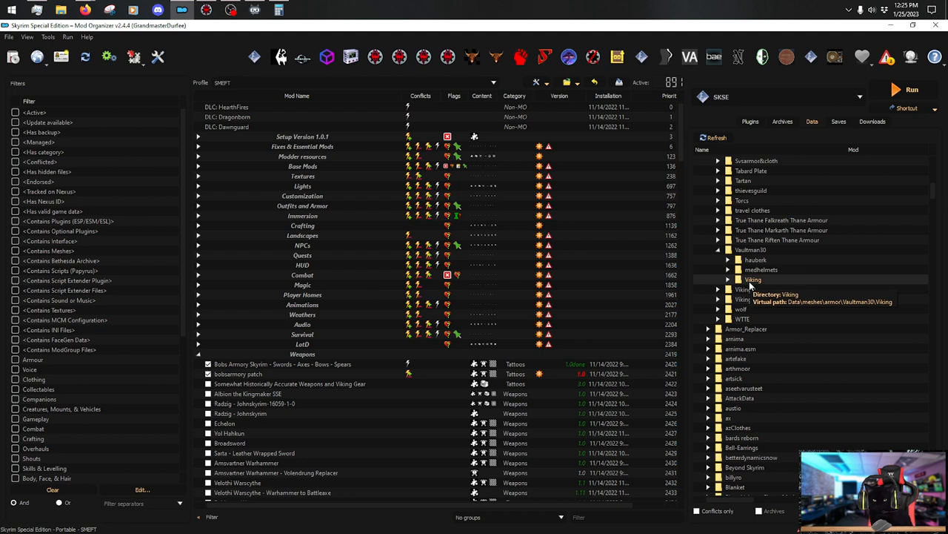
click(718, 251)
scroll(747, 306, up, 8)
scroll(748, 307, up, 15)
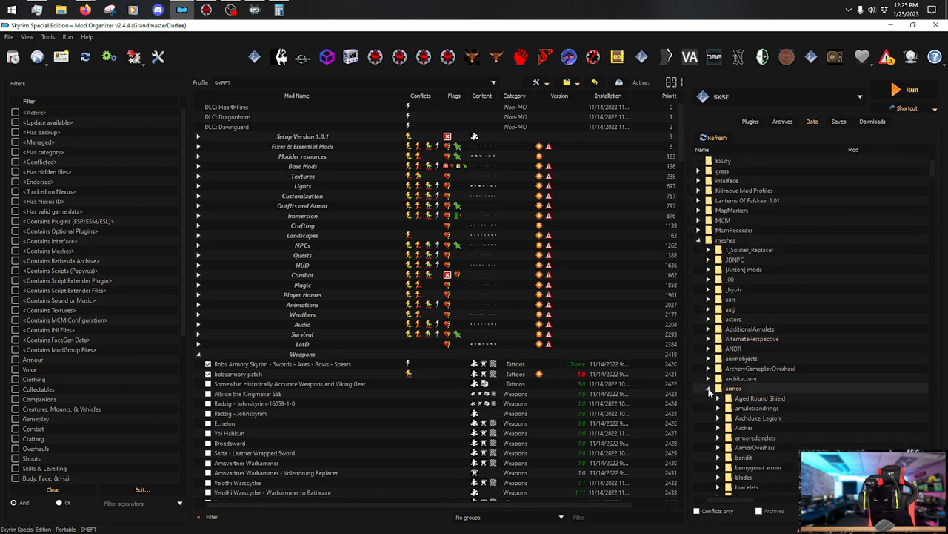
click(709, 389)
click(708, 251)
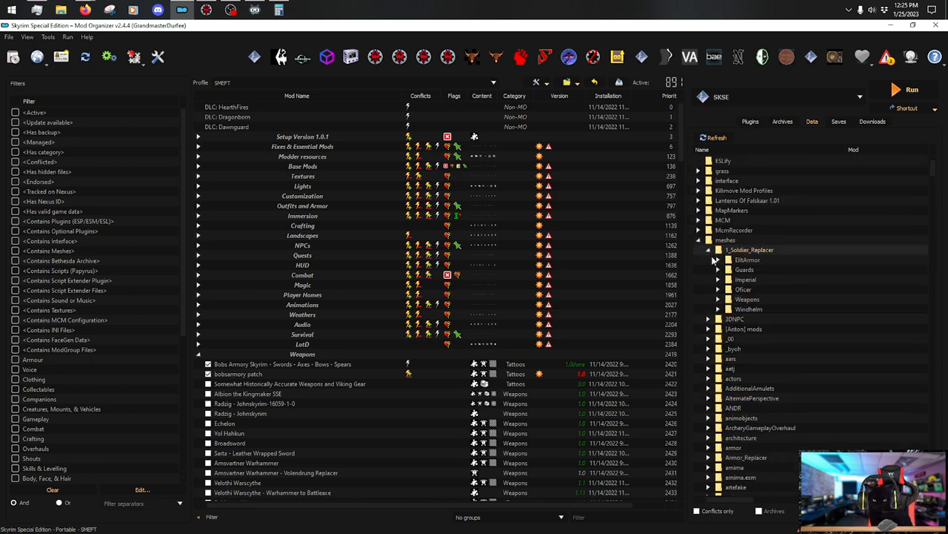
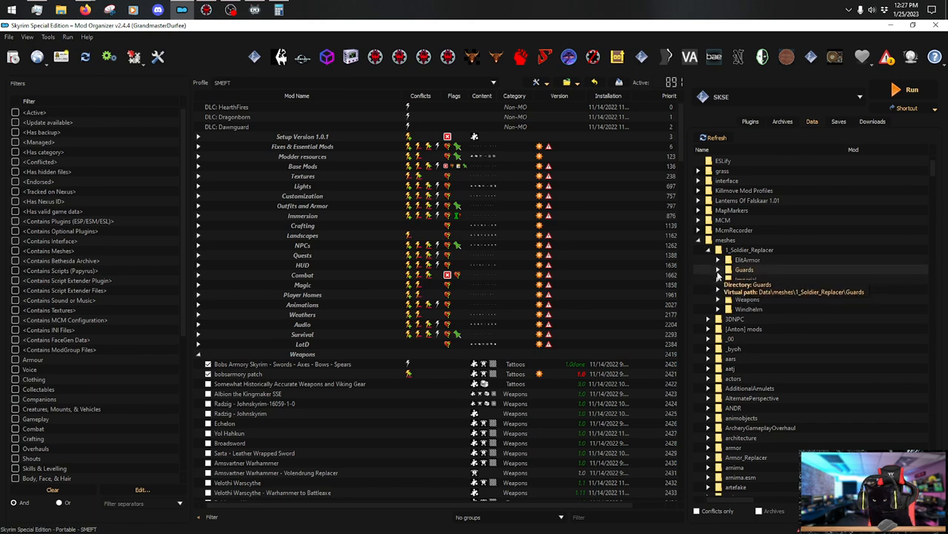
Preview the Helmet_Gnd.nif mesh from the Guards\Markarth folder, tilt the model to inspect it, and close the preview.
double_click(739, 270)
double_click(754, 289)
scroll(791, 339, down, 6)
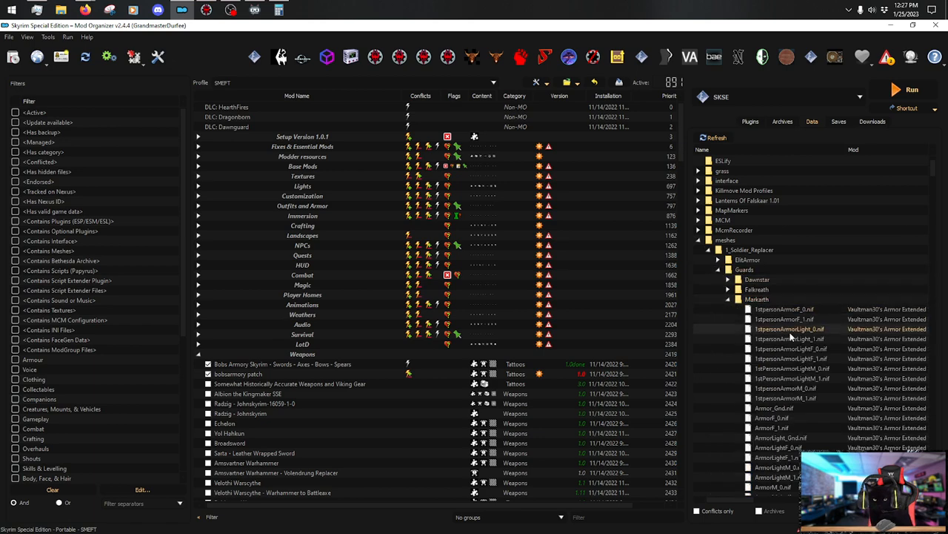
scroll(790, 339, down, 3)
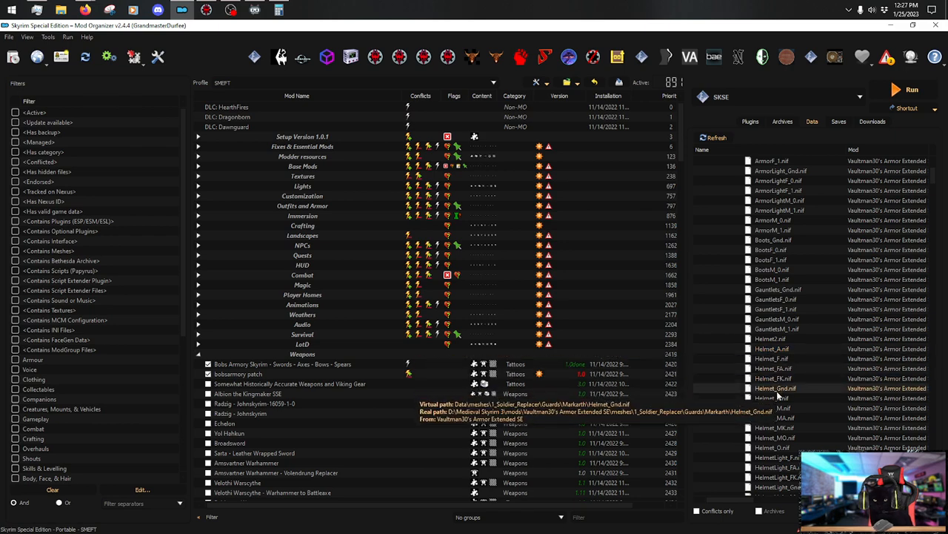
double_click(777, 392)
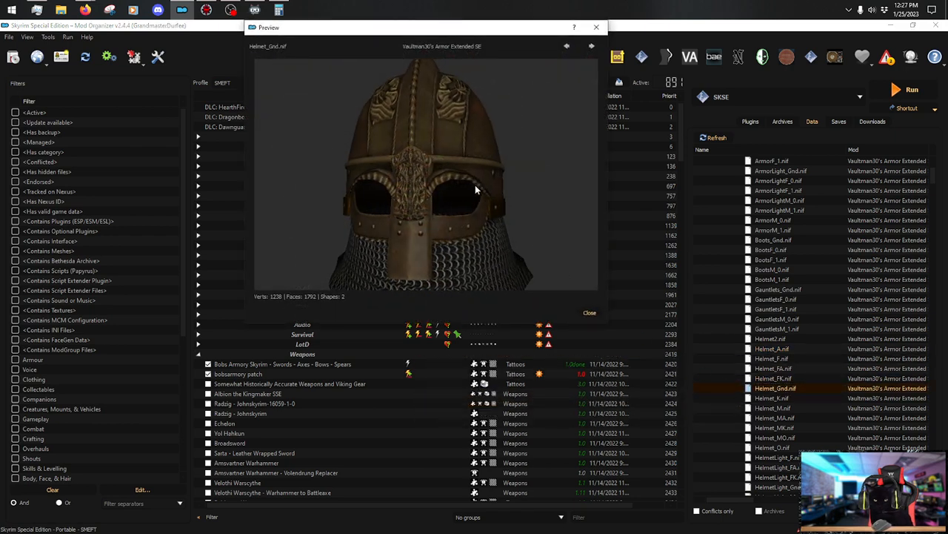
mouse_move(476, 190)
mouse_down()
mouse_move(419, 175)
mouse_move(504, 180)
mouse_move(483, 197)
mouse_up()
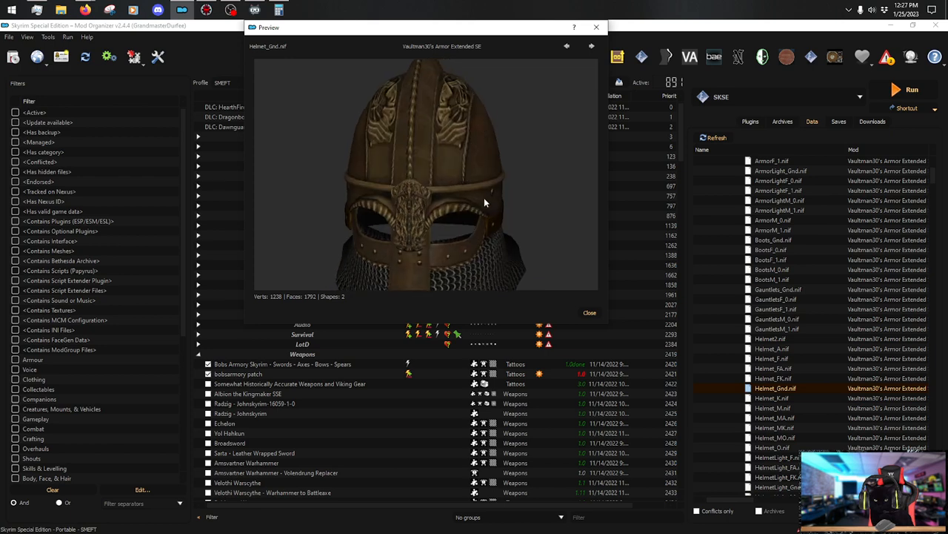
click(597, 27)
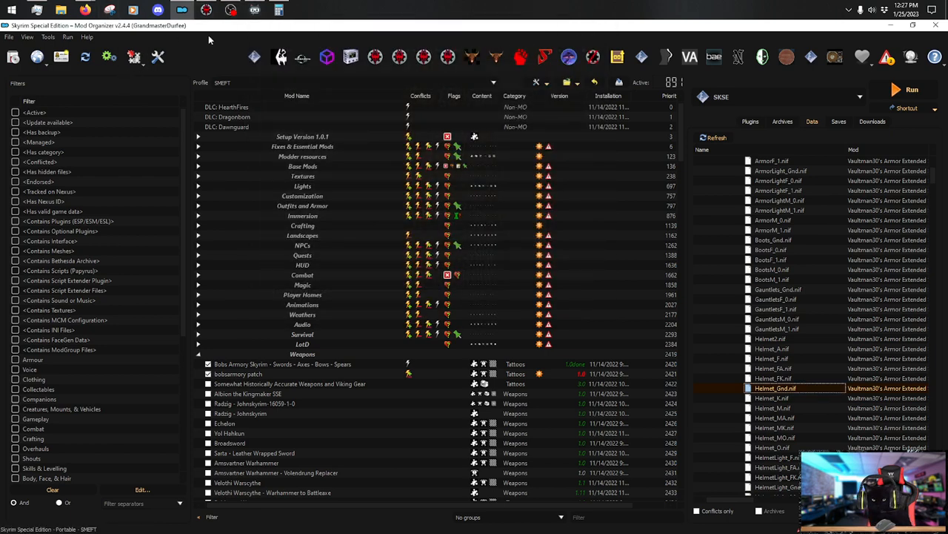
mouse_move(85, 10)
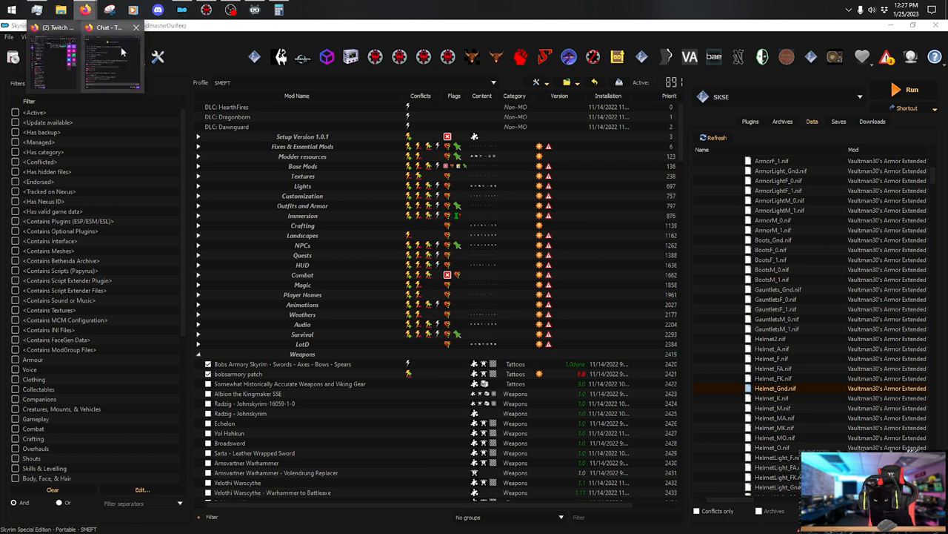
click(181, 10)
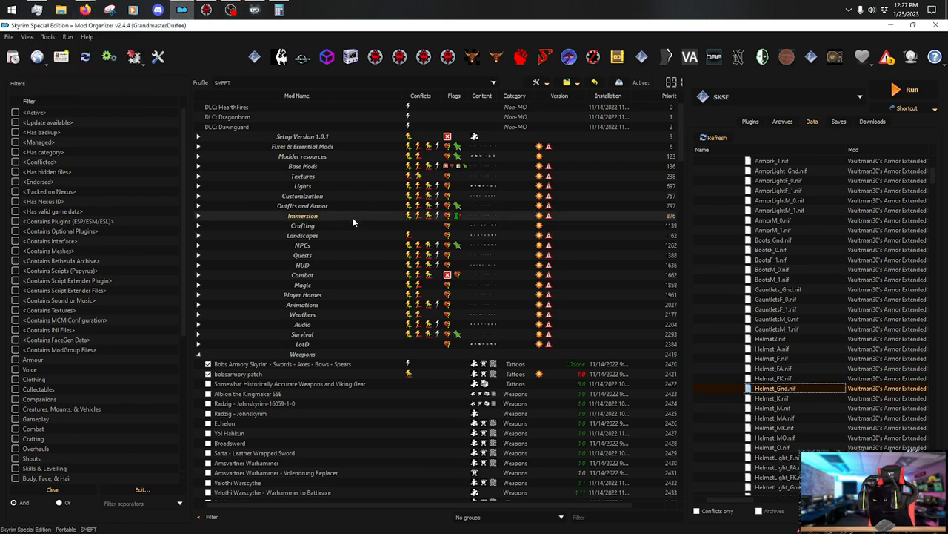
Switch back to SSEEdit and set the Visage of Mzund's Value to 16350 in lu's custom armor overhaul.esp.
click(206, 10)
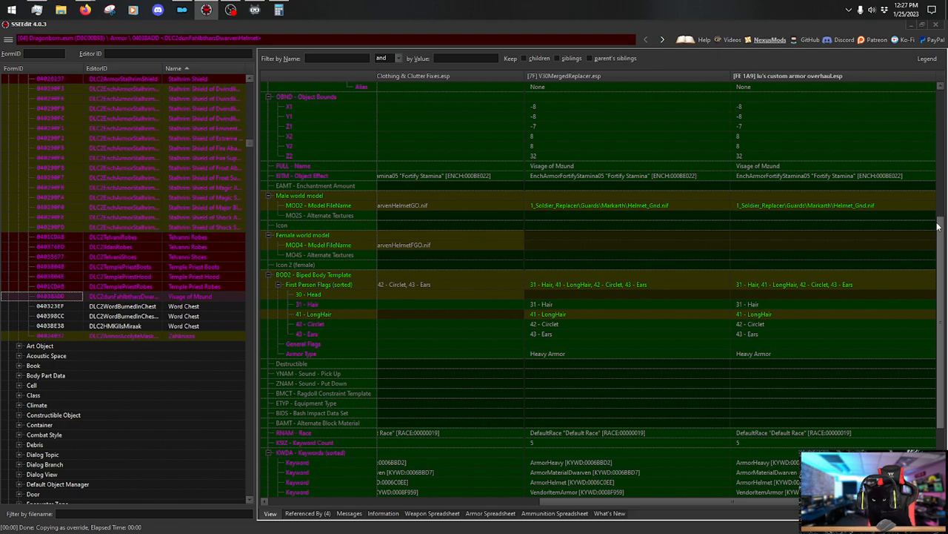
scroll(937, 226, down, 4)
scroll(704, 502, left, 3)
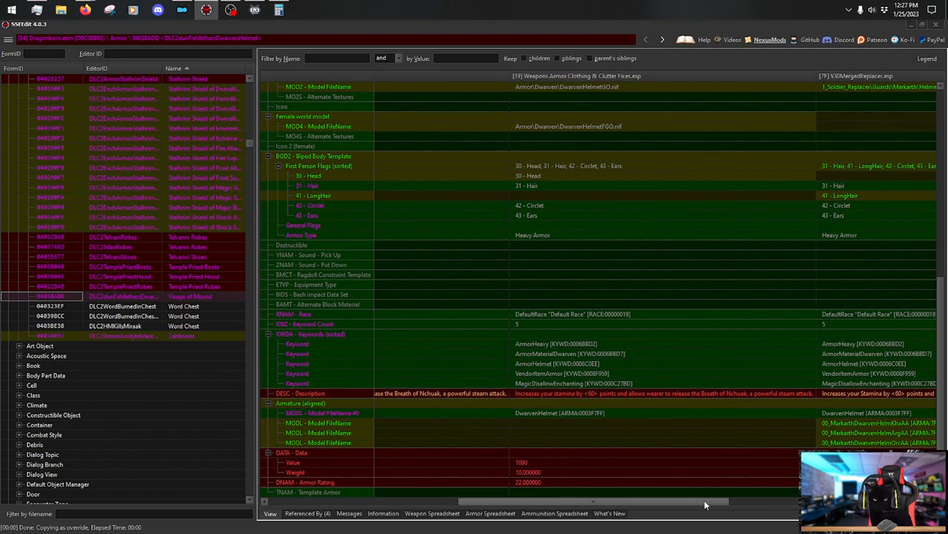
scroll(704, 499, right, 2)
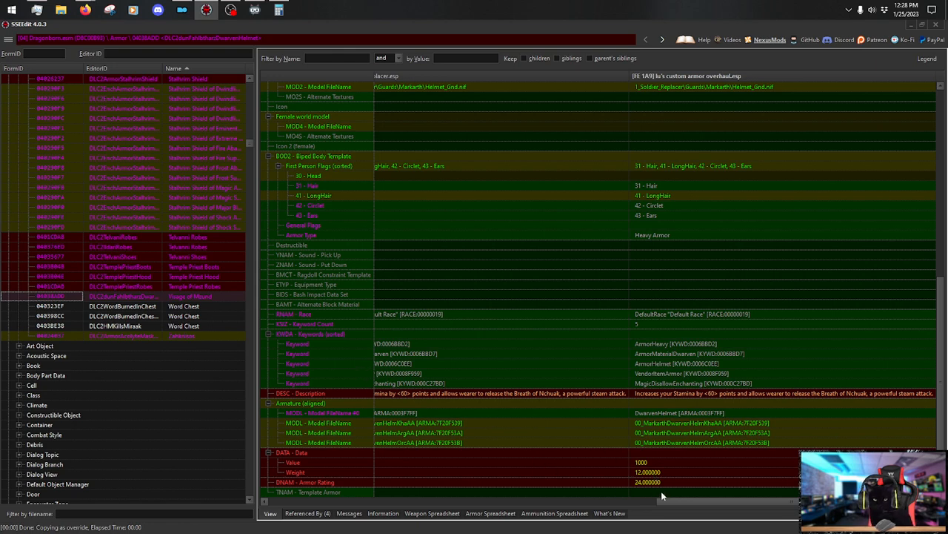
drag(681, 499, 744, 511)
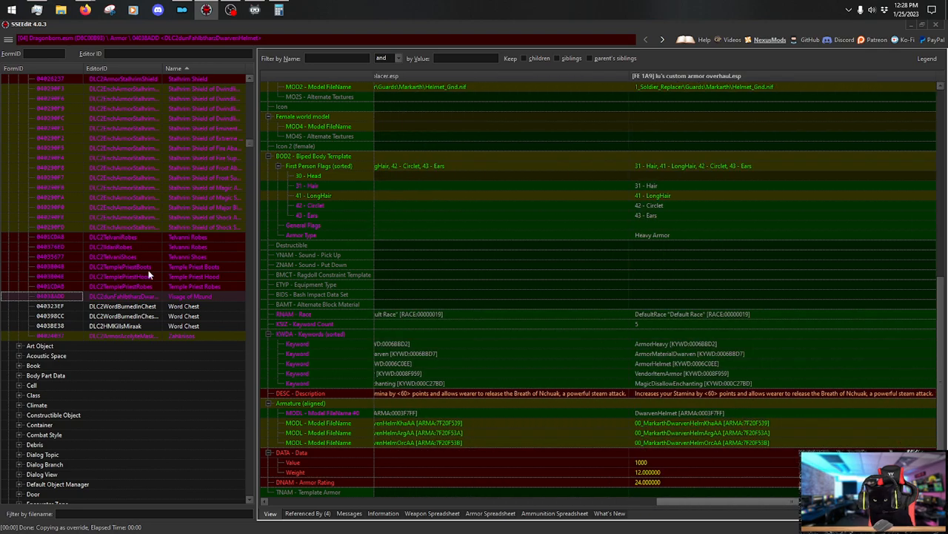
click(279, 10)
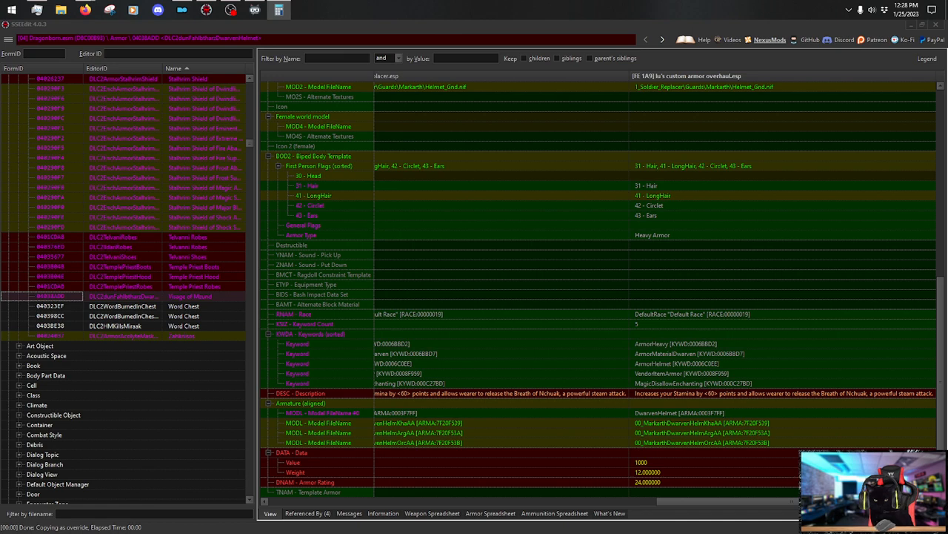
double_click(645, 463)
text(16350)
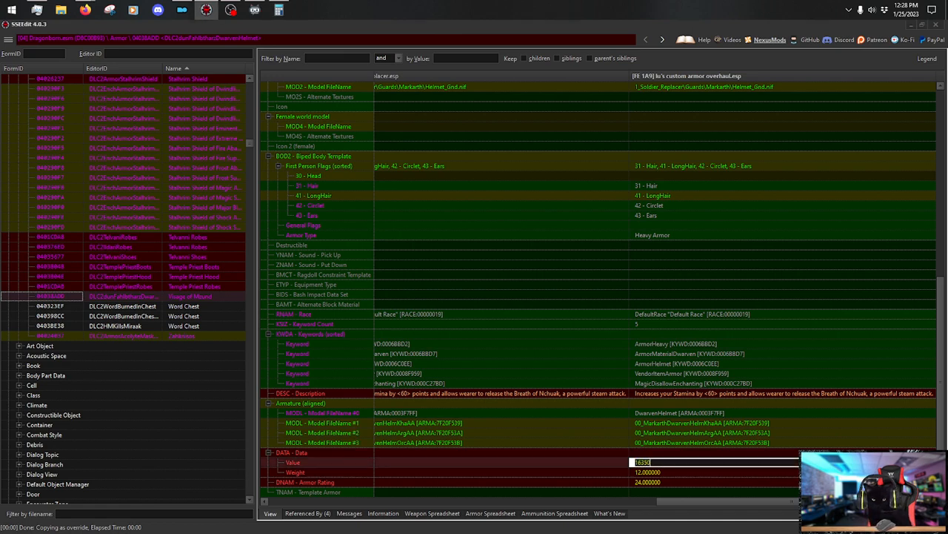
key(Return)
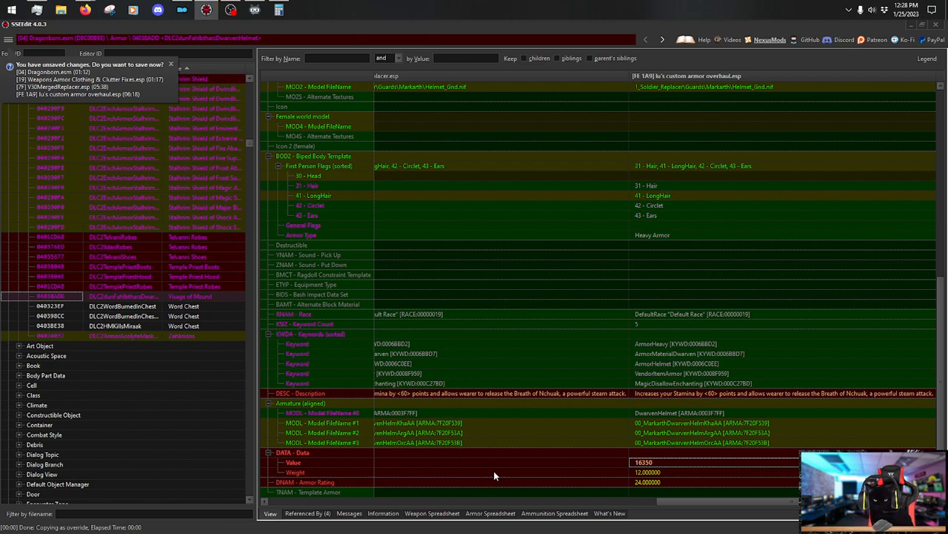
Copy the Zahkriisos armor record from Weapons Armor Clothing & Clutter Fixes.esp as an override into lu's custom armor overhaul.esp.
click(187, 335)
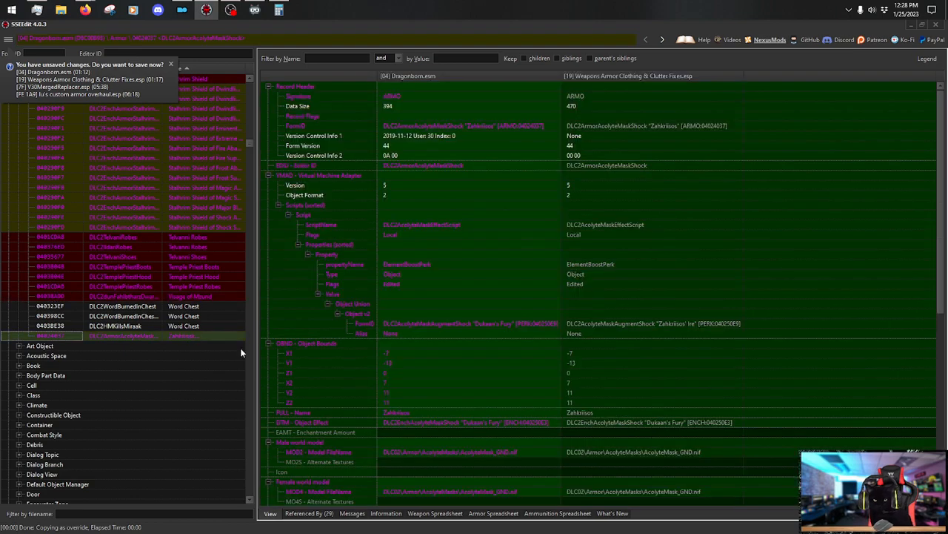
right_click(683, 76)
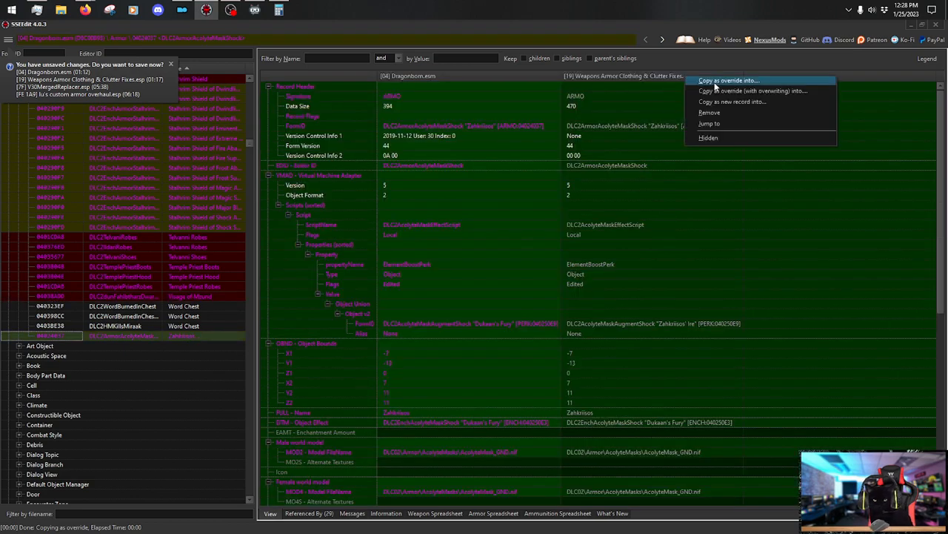
click(724, 83)
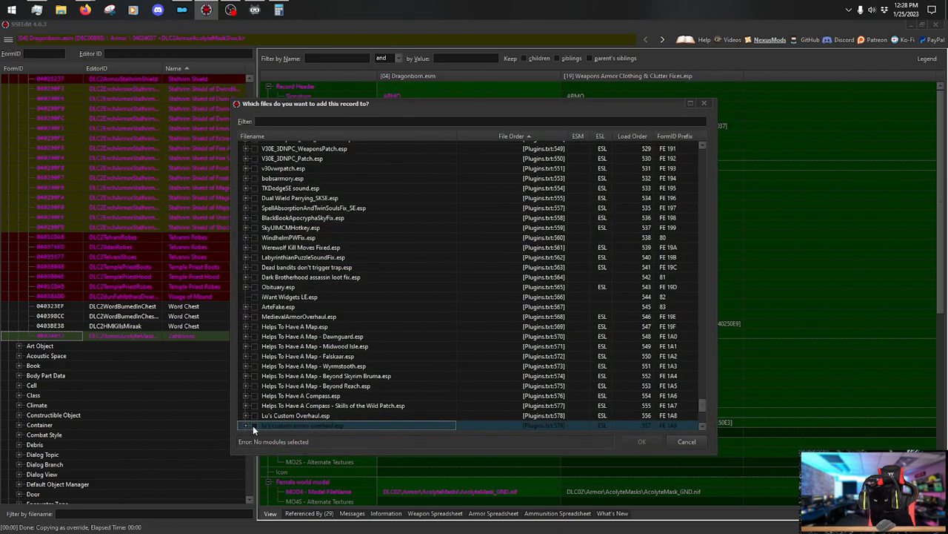
click(252, 426)
click(643, 441)
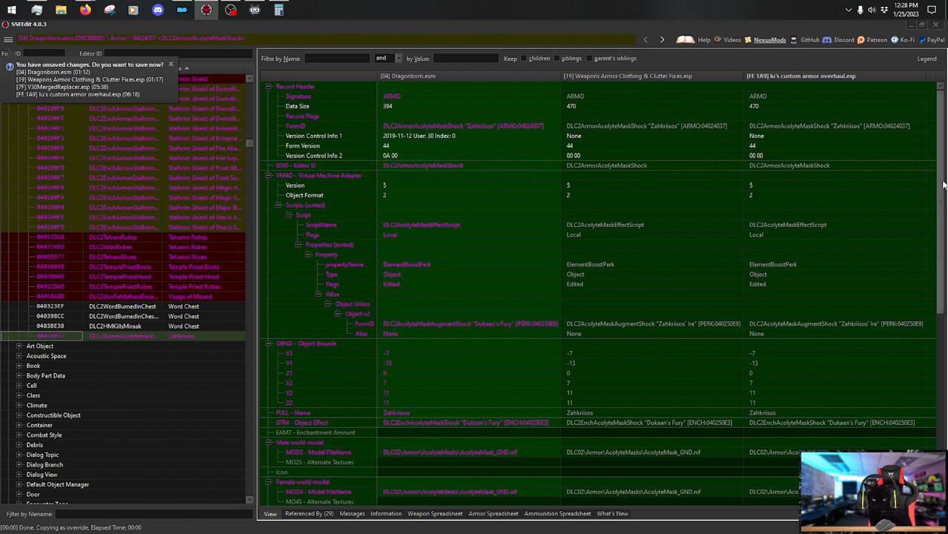
scroll(944, 235, down, 3)
scroll(944, 235, down, 9)
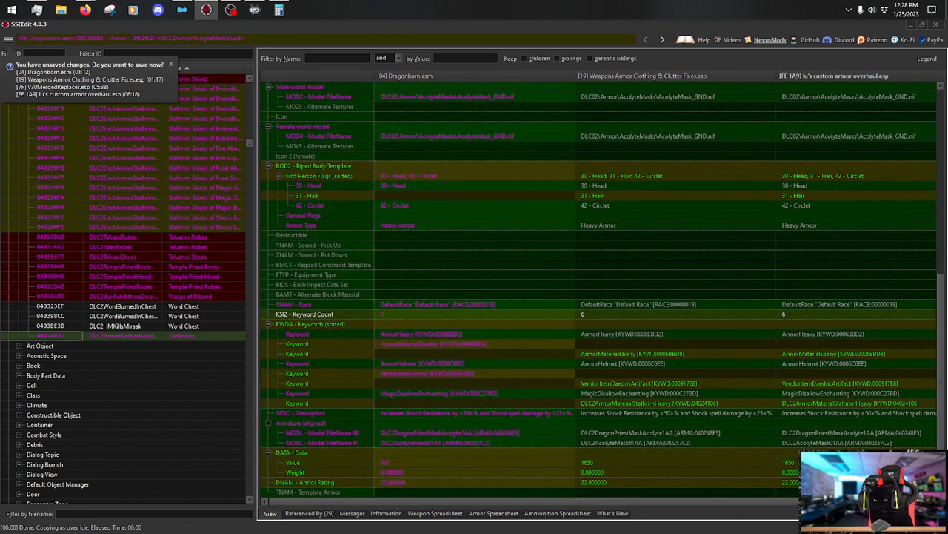
scroll(888, 353, up, 5)
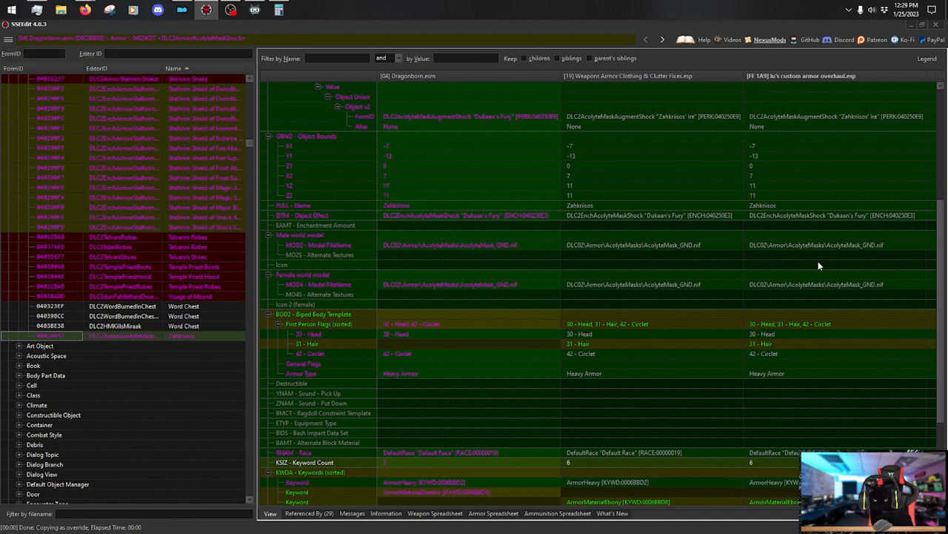
right_click(774, 207)
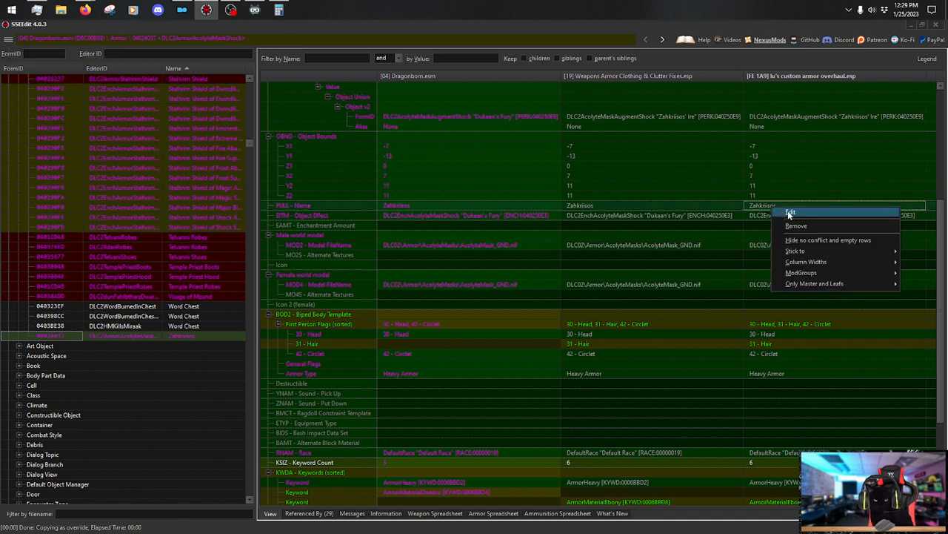
click(790, 213)
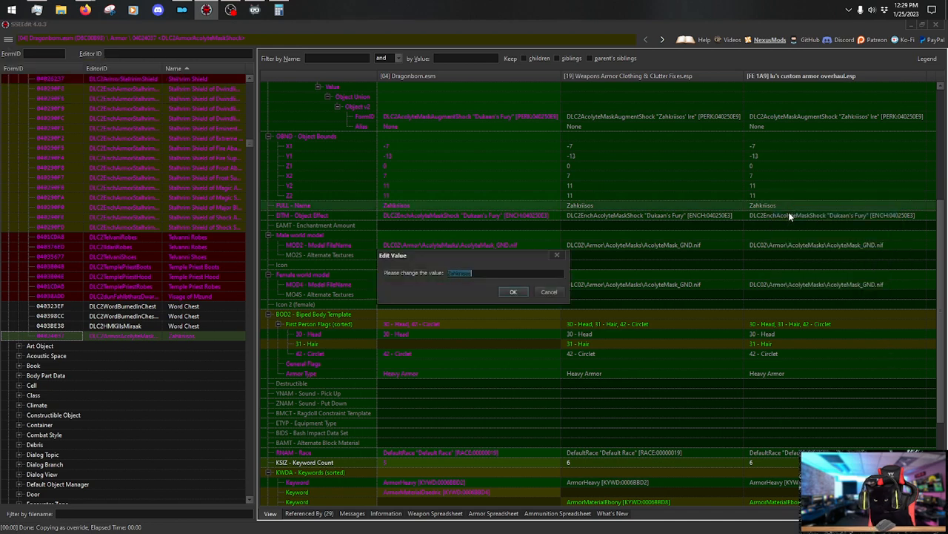
click(560, 291)
Replace the ArmorMaterialEbony keyword with ArmorMaterialDaedric in the Zahkriisos override in lu's custom armor overhaul.esp.
scroll(938, 233, down, 5)
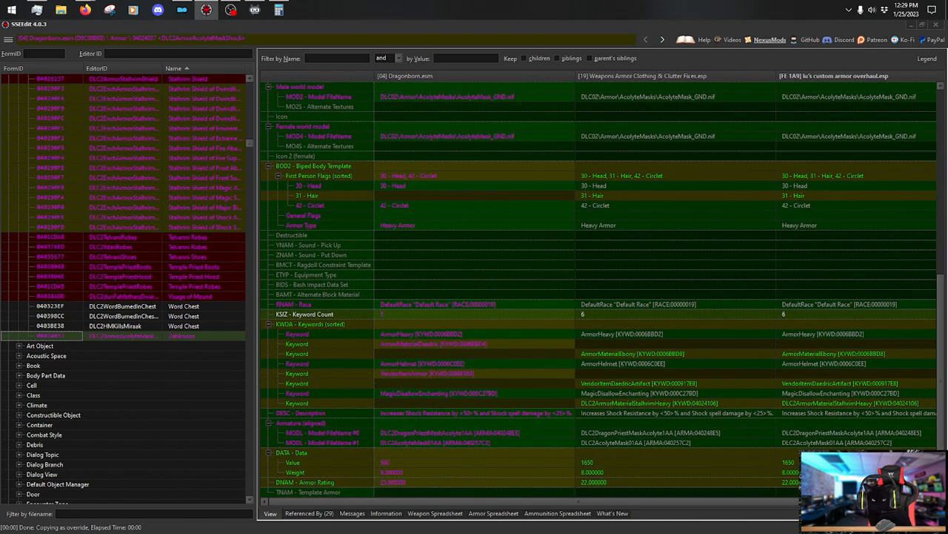
scroll(752, 474, right, 2)
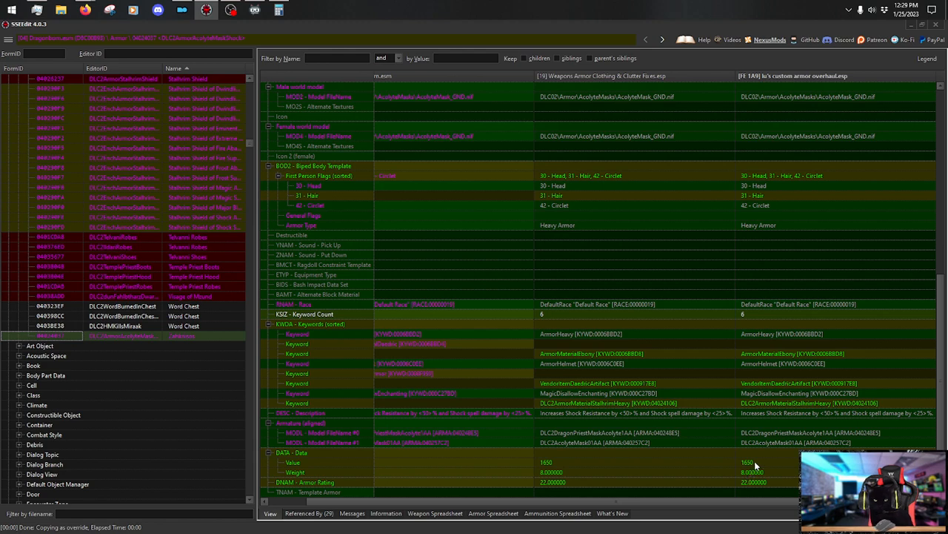
double_click(773, 355)
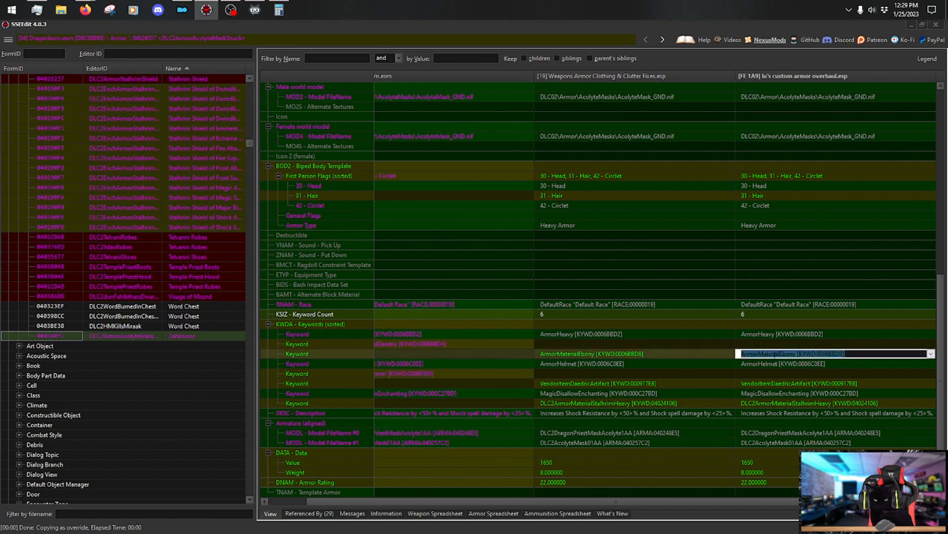
text(armor)
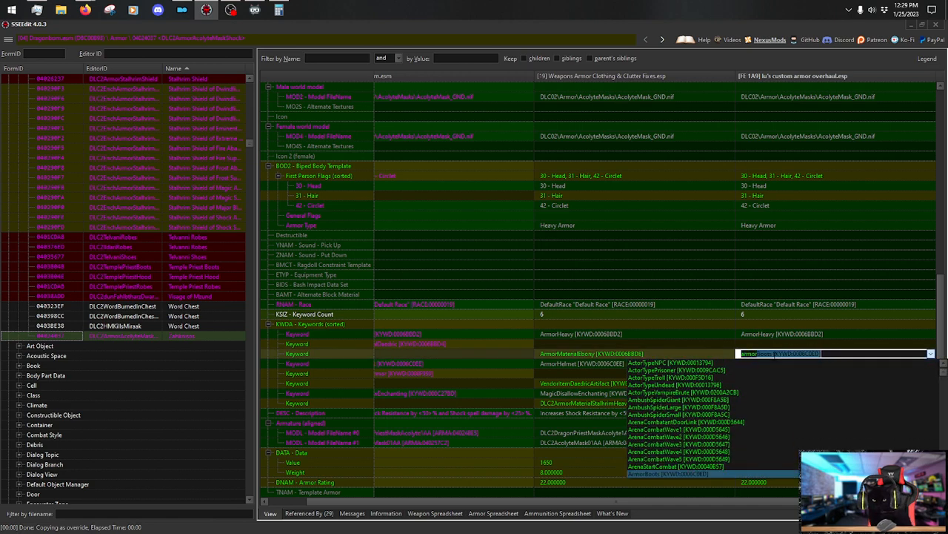
text(materiald)
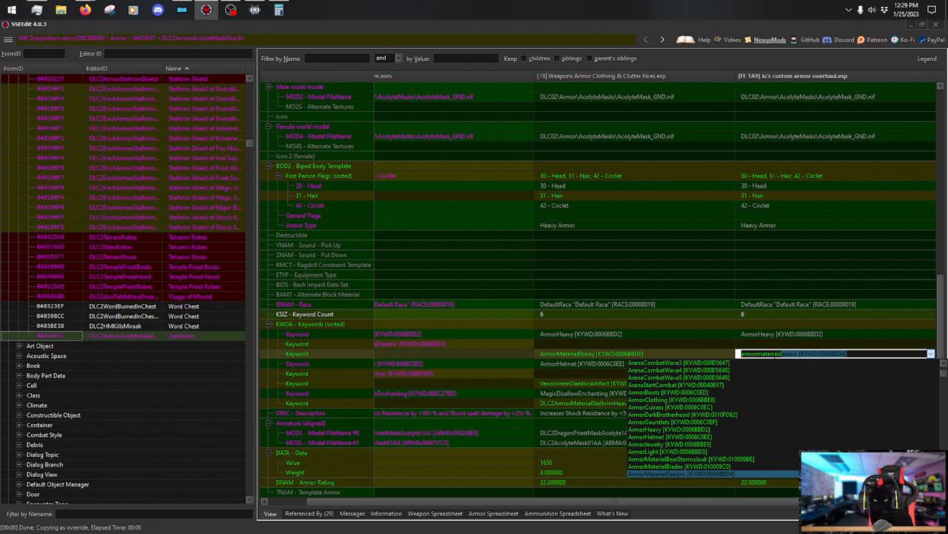
key(Return)
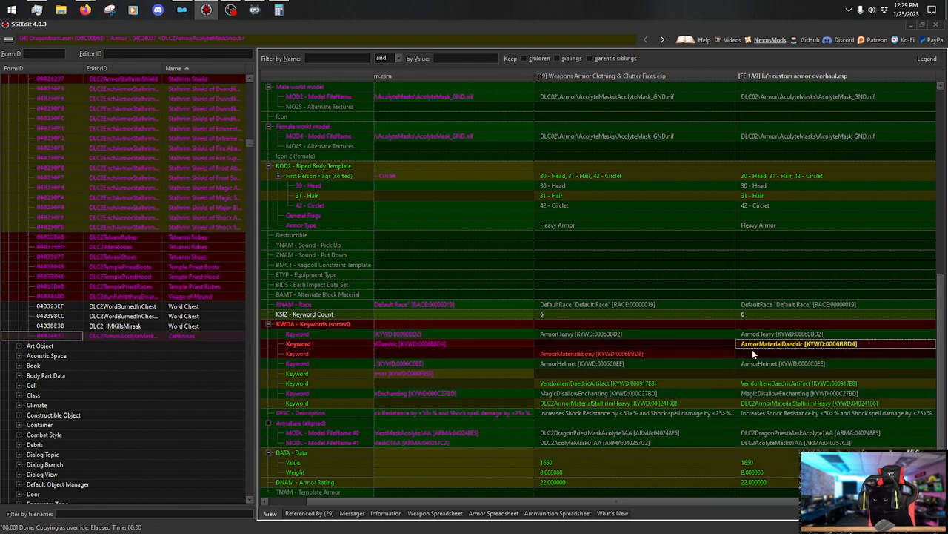
Set the Zahkriisos override's Armor Rating to 20 and its Weight to 2 in lu's custom armor overhaul.esp.
click(752, 483)
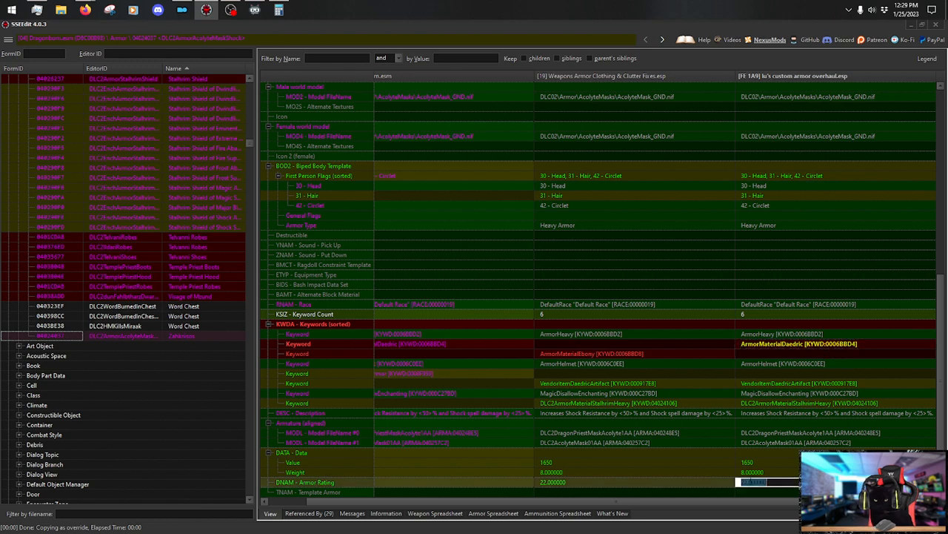
double_click(748, 482)
text(20)
key(Return)
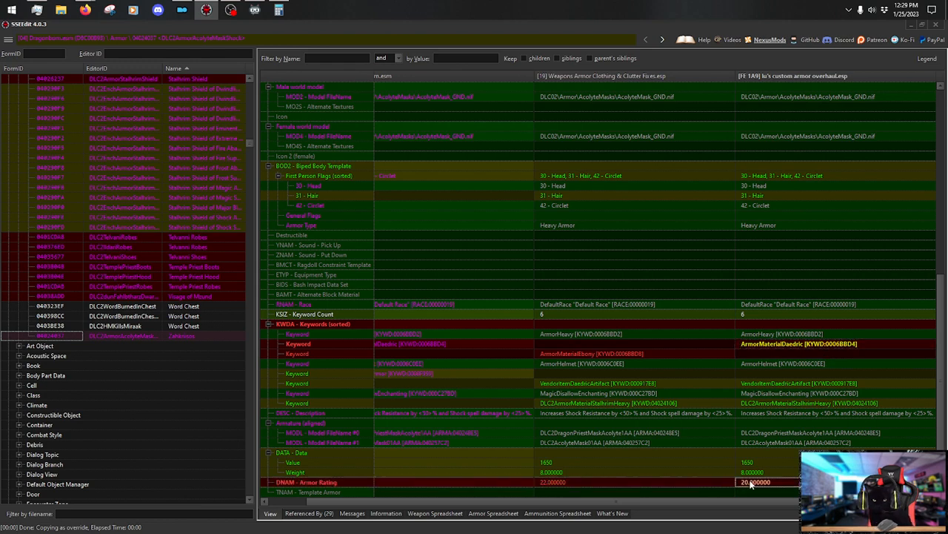
double_click(758, 475)
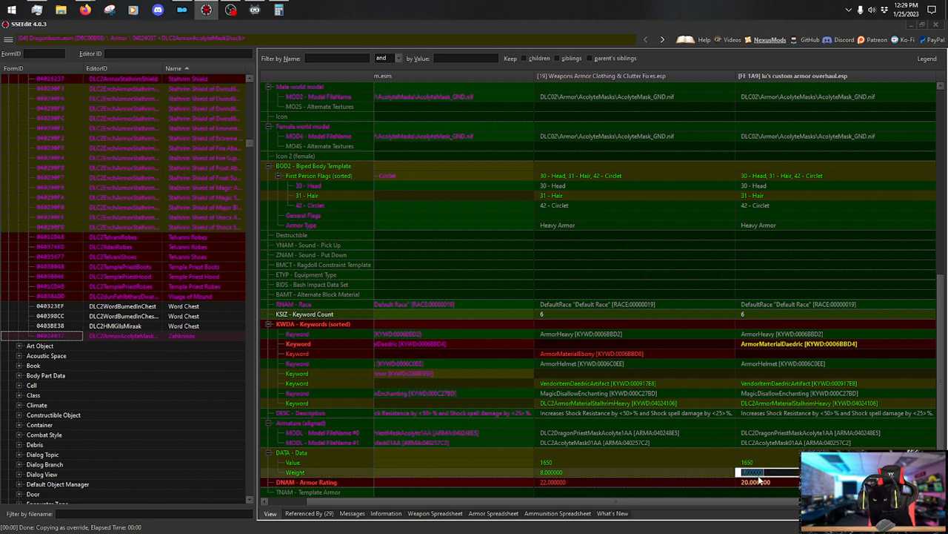
text(2)
key(Return)
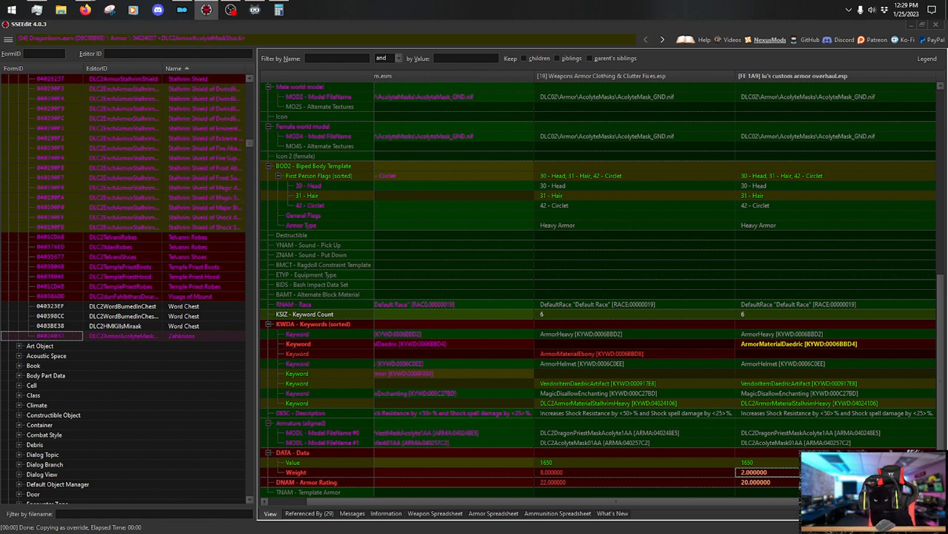
Work out the new price with Calculator and set the Zahkriisos override's Value to 24750.
click(279, 10)
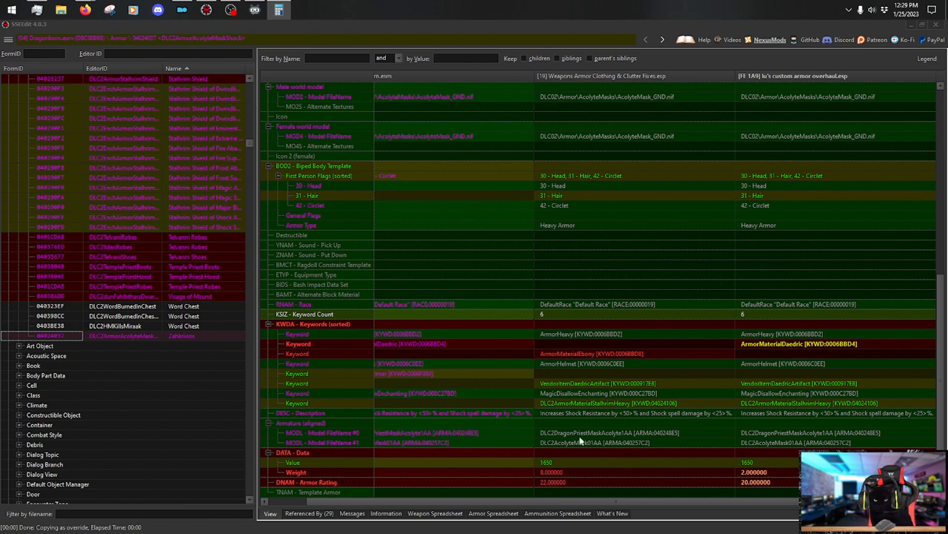
double_click(749, 463)
text(2650)
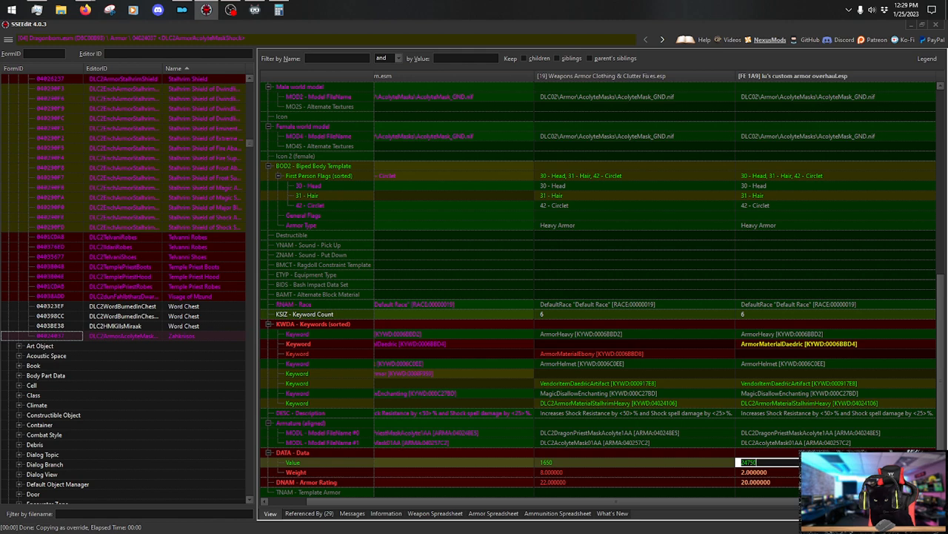
key(Return)
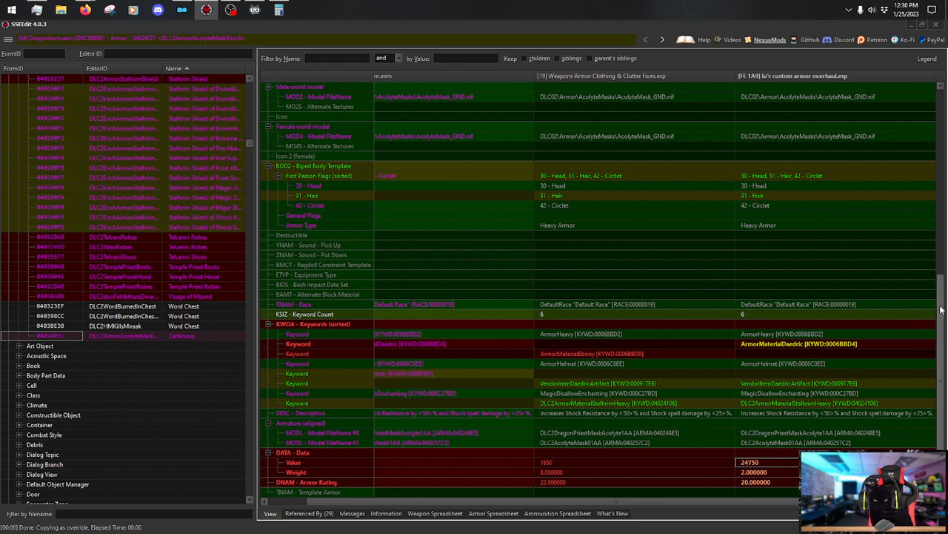
Review the Zahkriisos record across its plugins and jump to its entry under lu's custom armor overhaul.esp.
scroll(941, 309, up, 10)
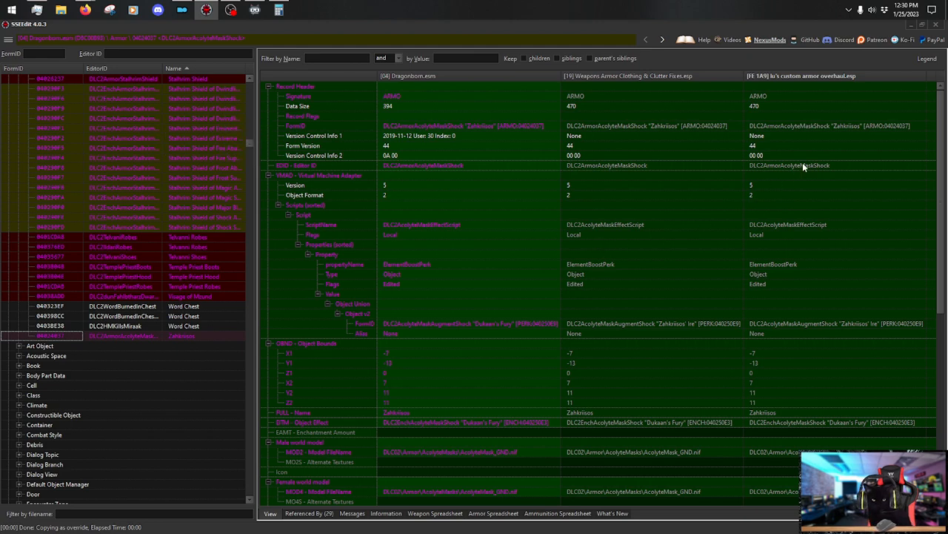
drag(939, 121, 940, 326)
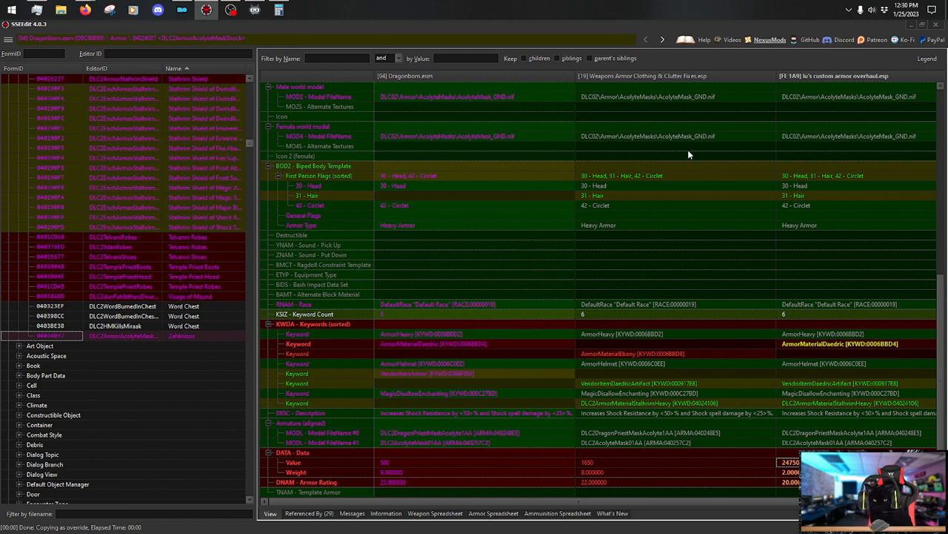
click(856, 74)
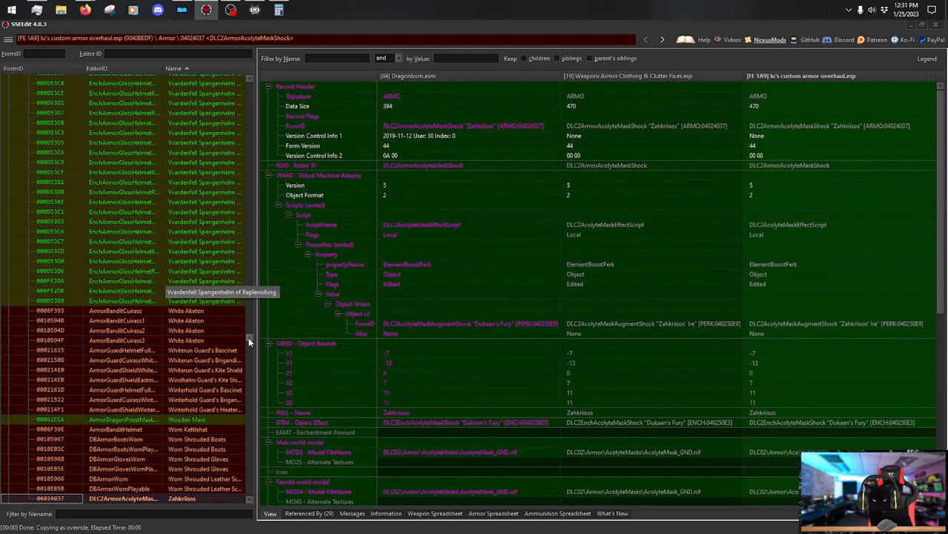
Find the Ahzidal mask in the Armor group of lu's custom armor overhaul.esp and examine its keywords, data and body template.
drag(248, 337, 256, 87)
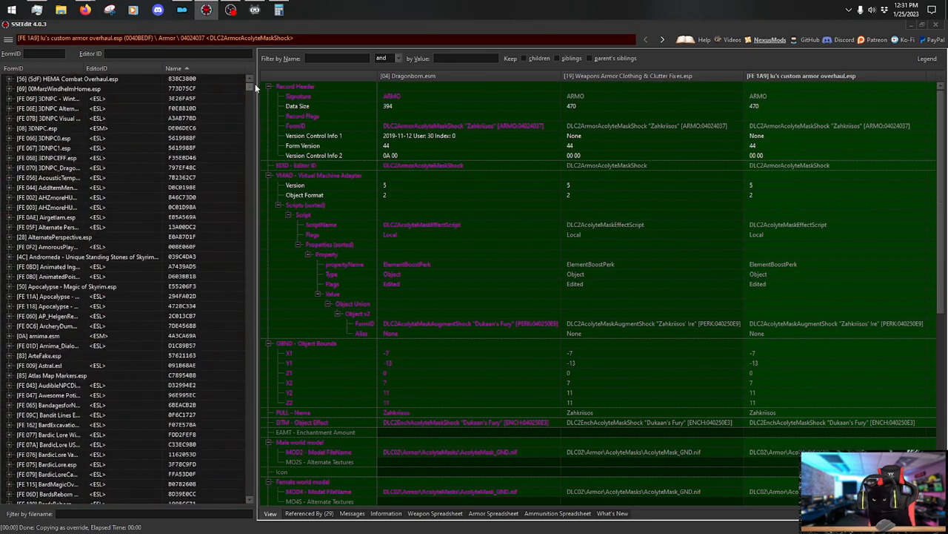
scroll(227, 134, down, 15)
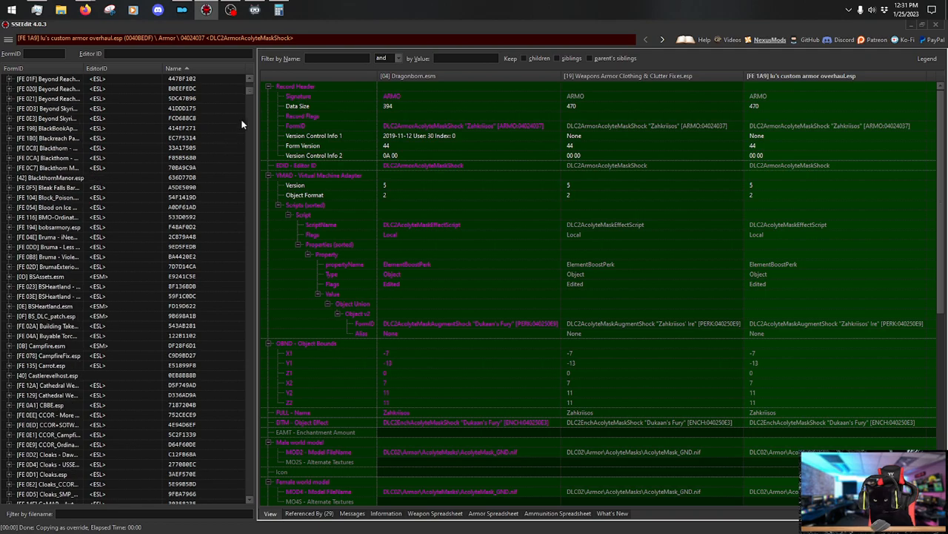
drag(249, 90, 247, 166)
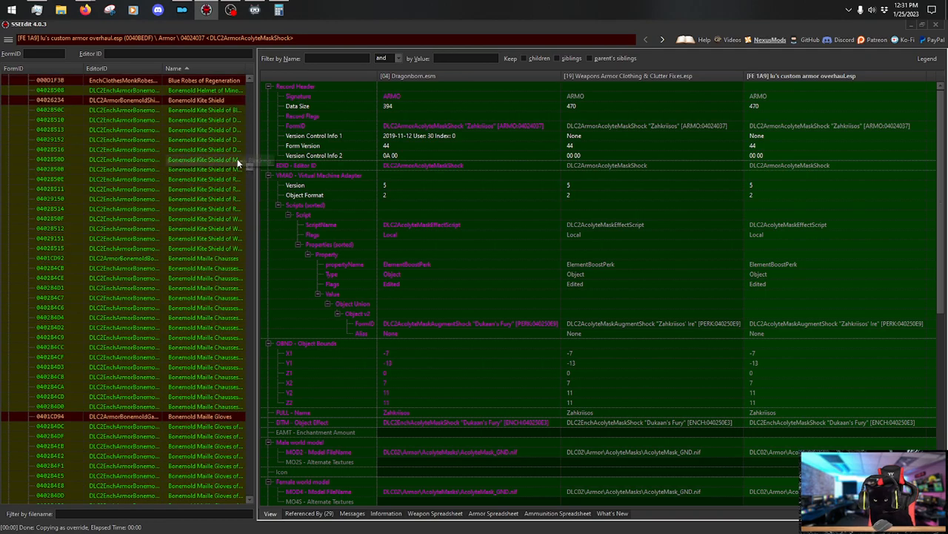
scroll(232, 162, up, 6)
scroll(229, 163, up, 20)
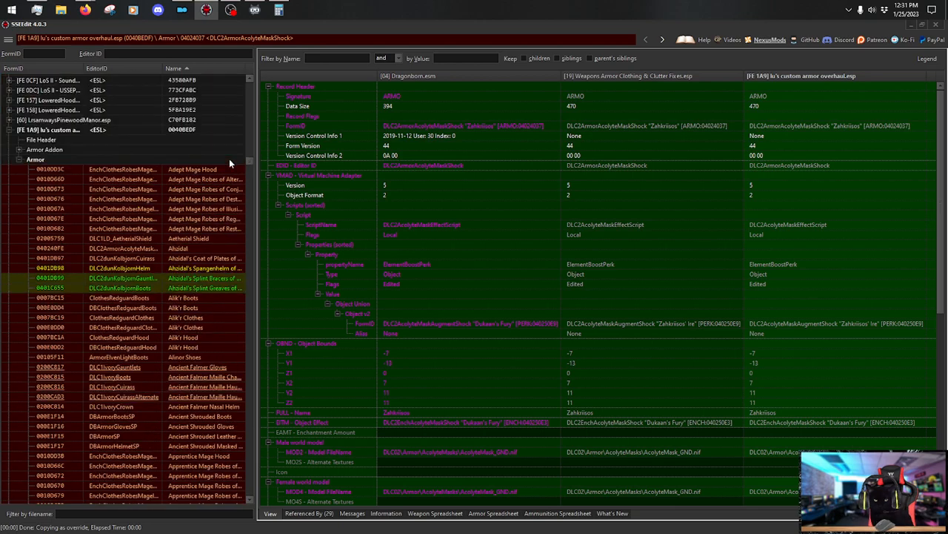
scroll(229, 159, down, 4)
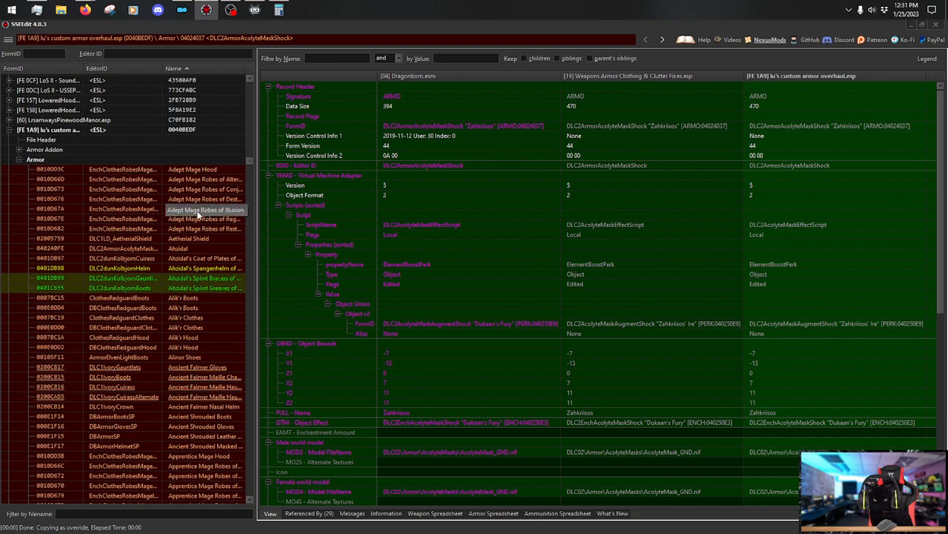
click(210, 248)
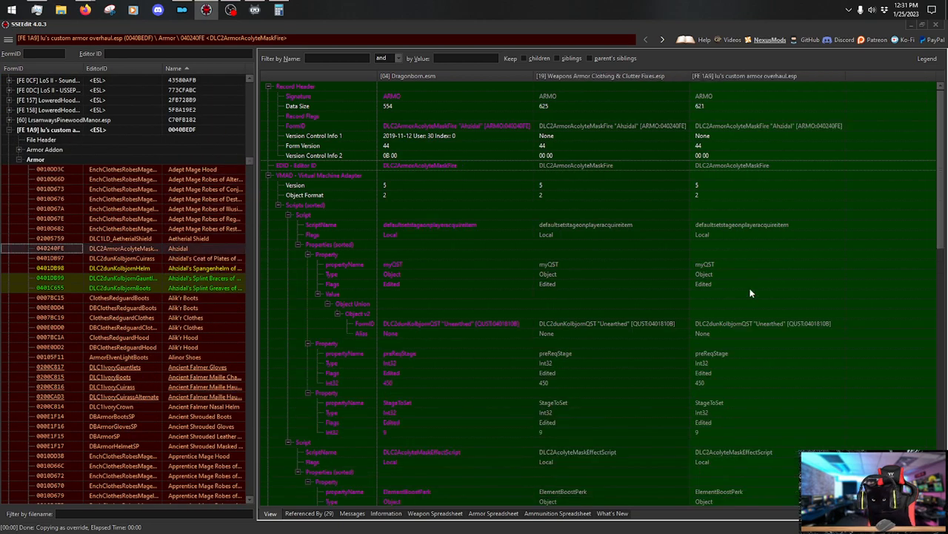
drag(936, 146, 911, 403)
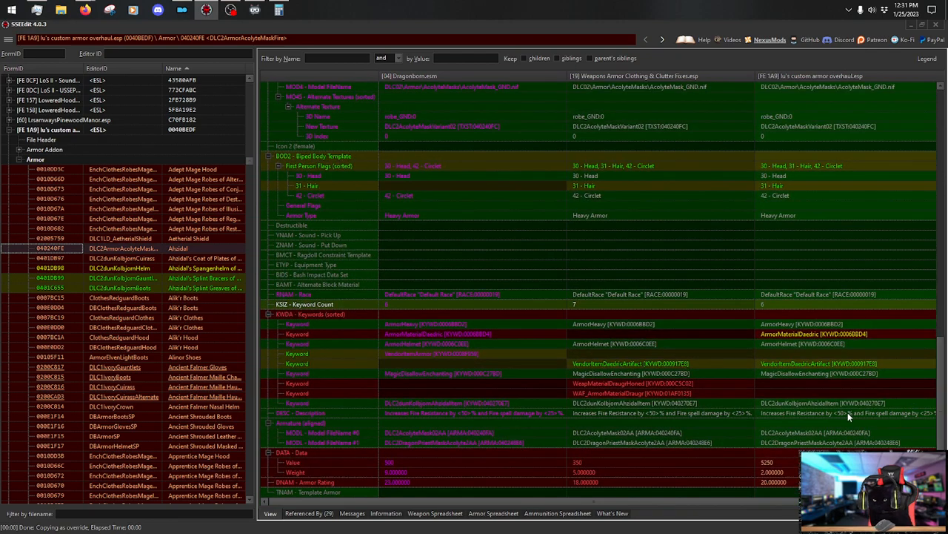
scroll(733, 391, up, 6)
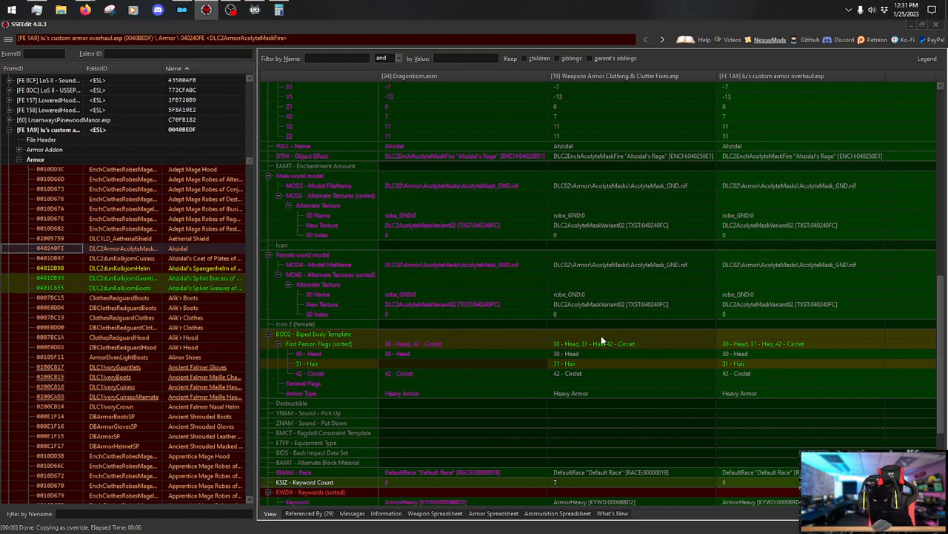
Open Ahzidal's Coat of Plates of Retribution and compare its keywords, Value, Weight and Armor Rating across the plugins.
click(215, 259)
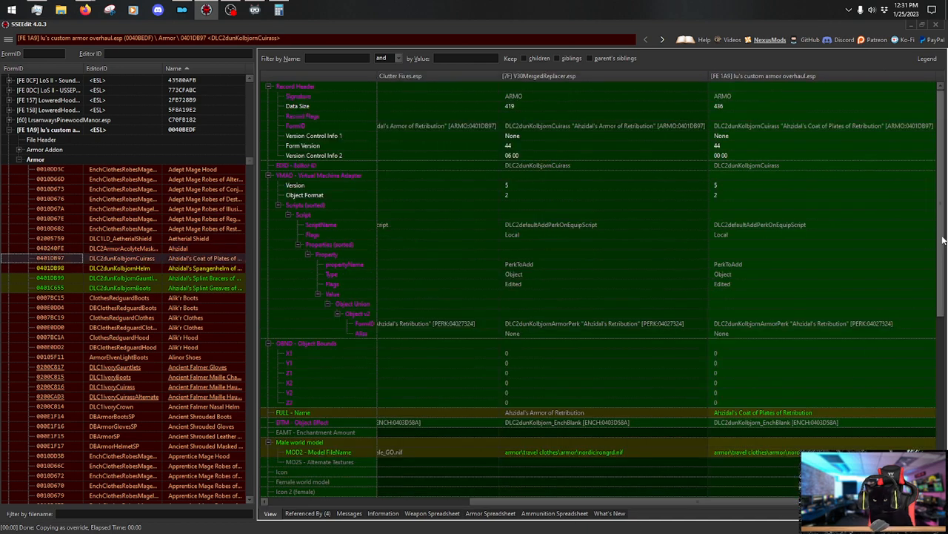
scroll(943, 240, down, 10)
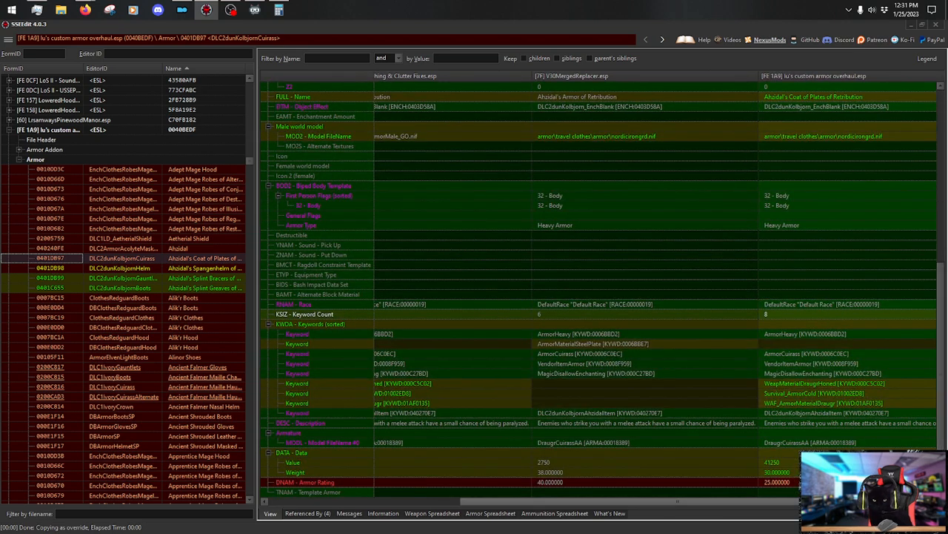
scroll(654, 288, right, 2)
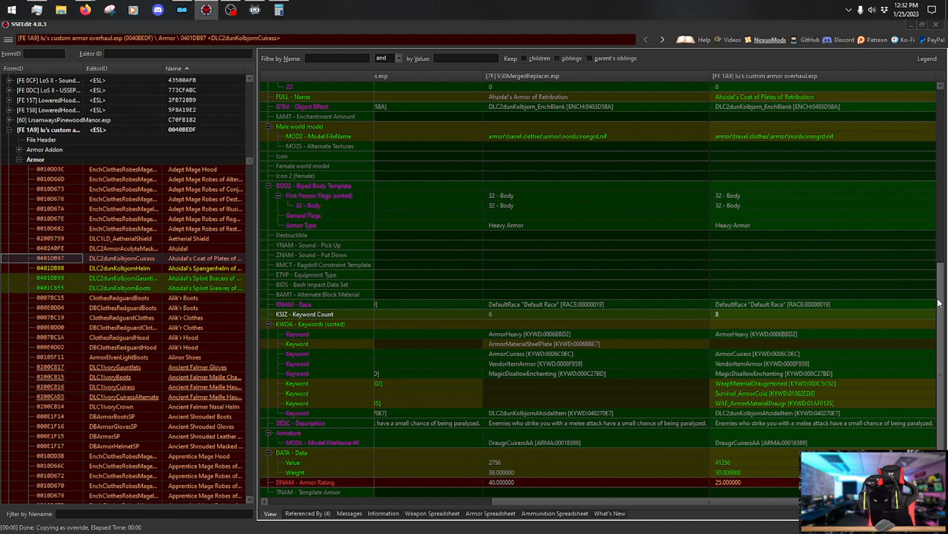
scroll(935, 289, up, 4)
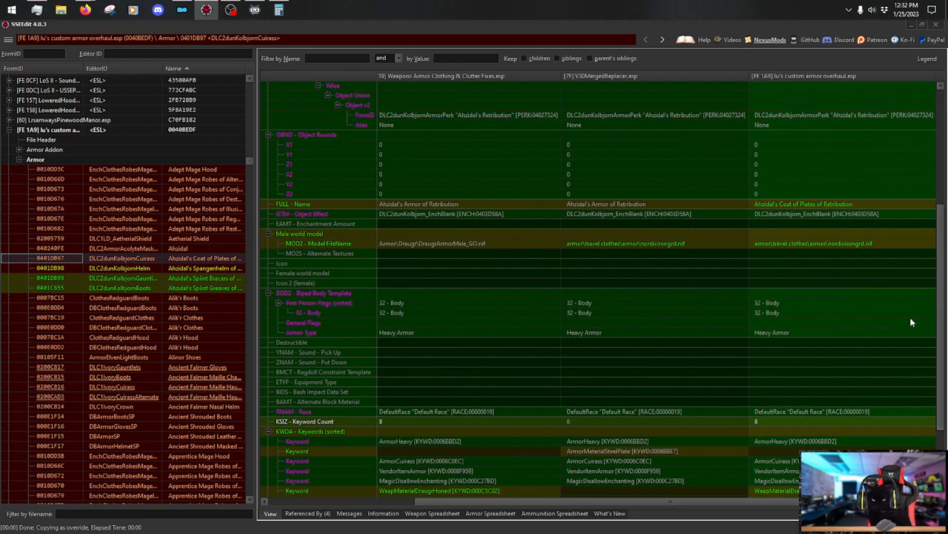
scroll(940, 263, down, 1)
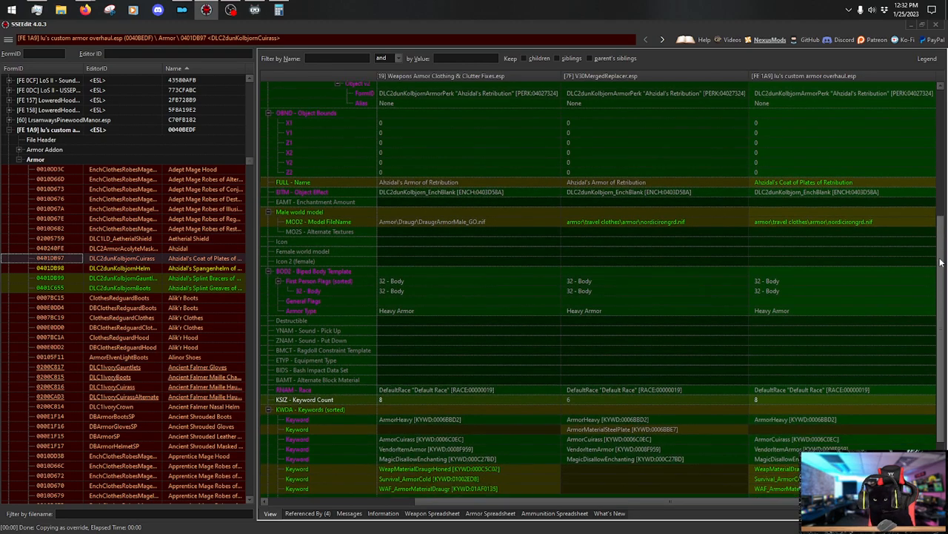
scroll(940, 262, down, 3)
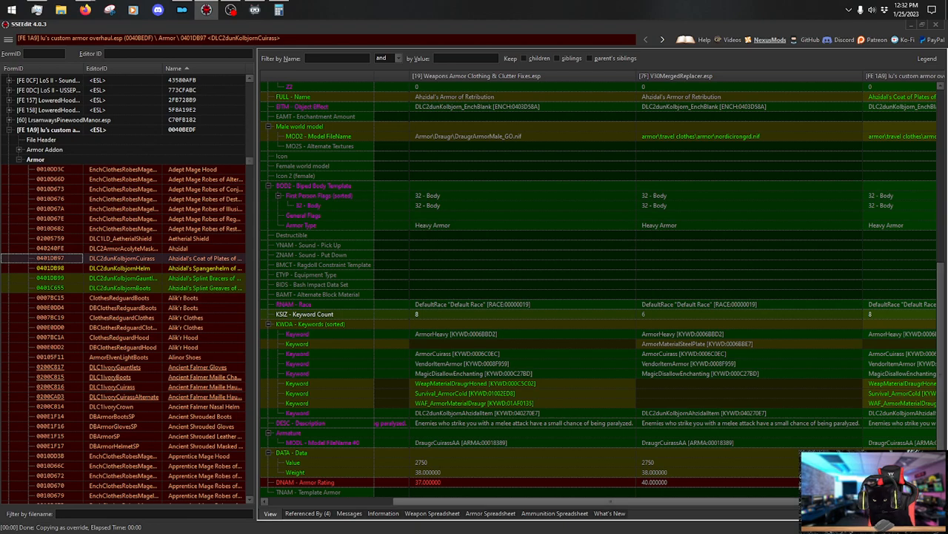
drag(611, 502, 709, 502)
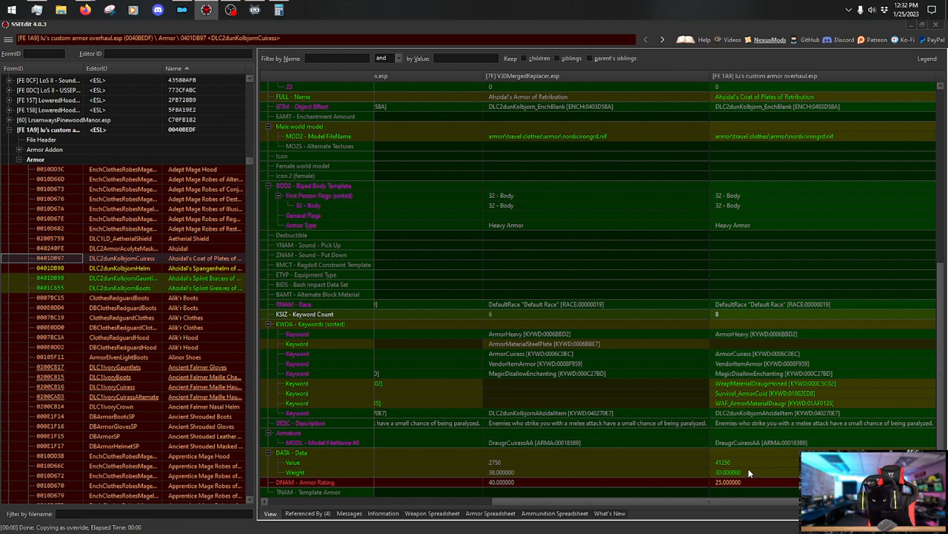
Examine the keywords and data of Ahzidal's Spangenhelm of Vision, Splint Bracers of Warding and Splint Greaves of Waterwalking.
click(225, 271)
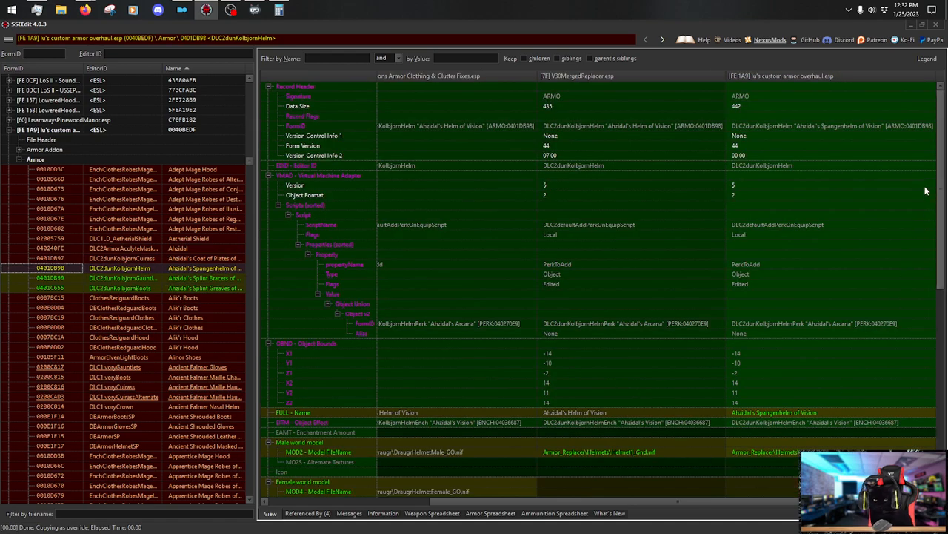
scroll(925, 191, down, 14)
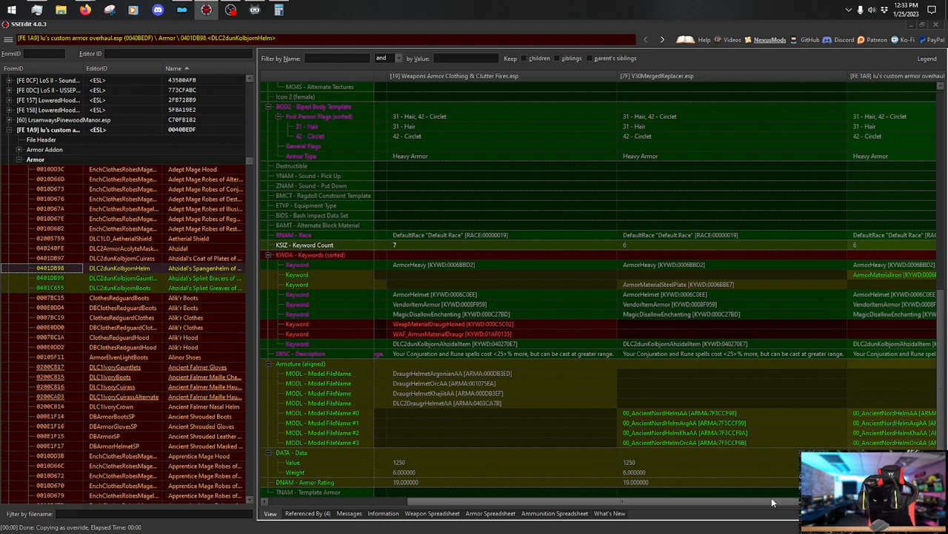
drag(771, 500, 861, 502)
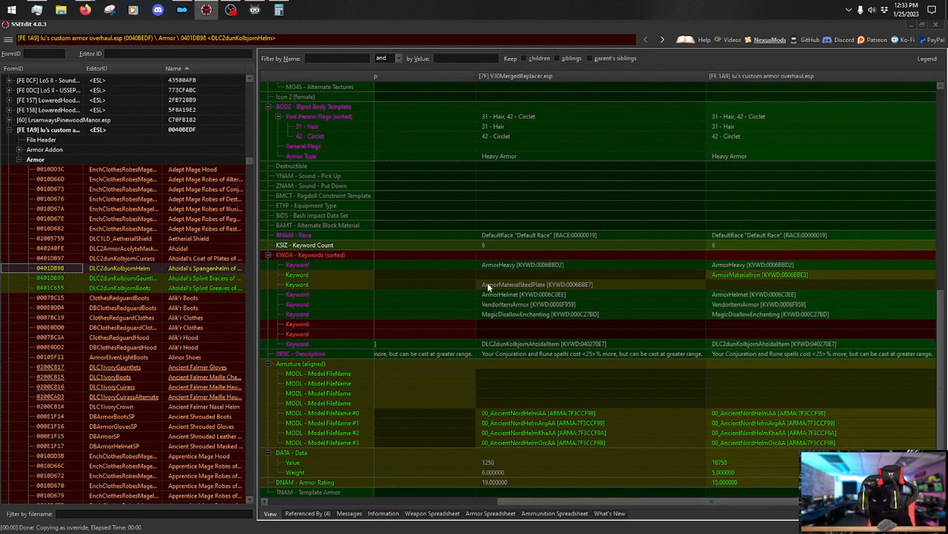
click(210, 279)
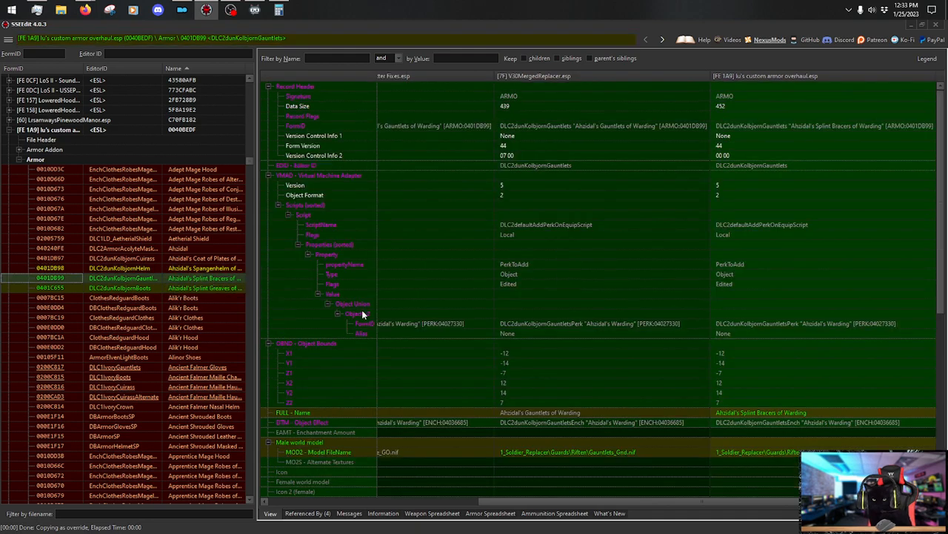
drag(936, 194, 939, 378)
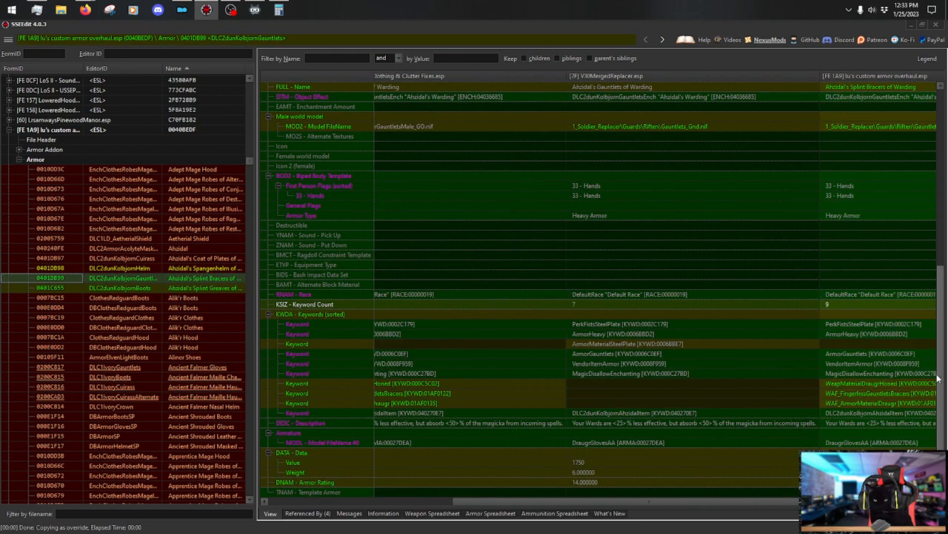
drag(777, 504, 858, 505)
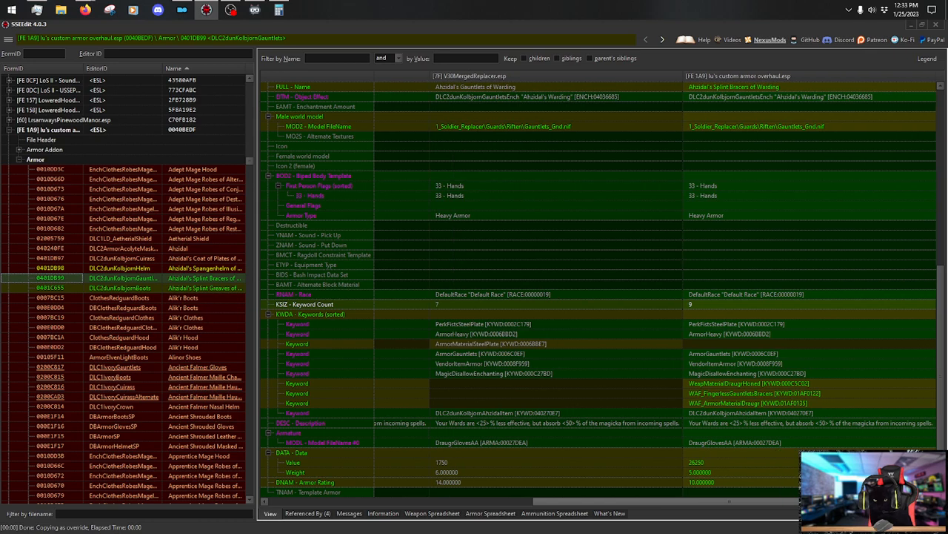
click(223, 287)
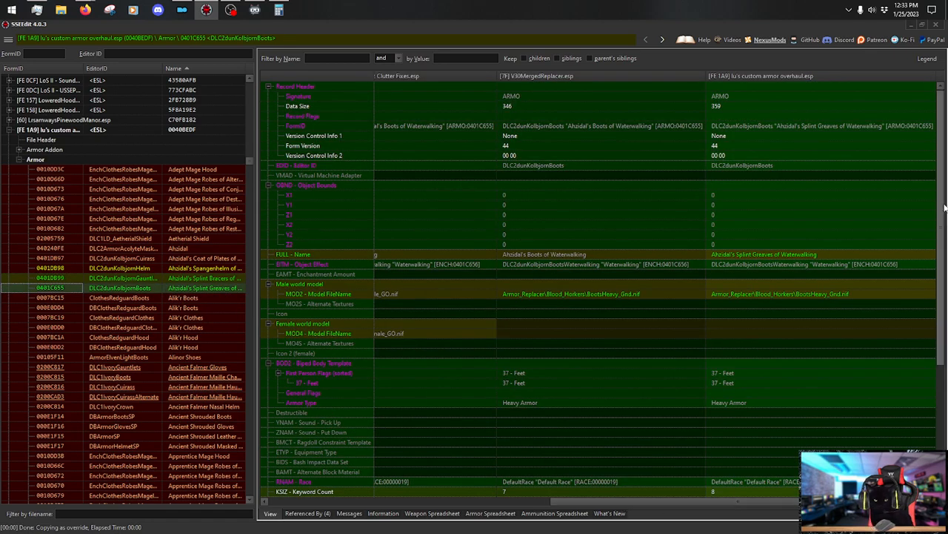
drag(944, 210, 944, 367)
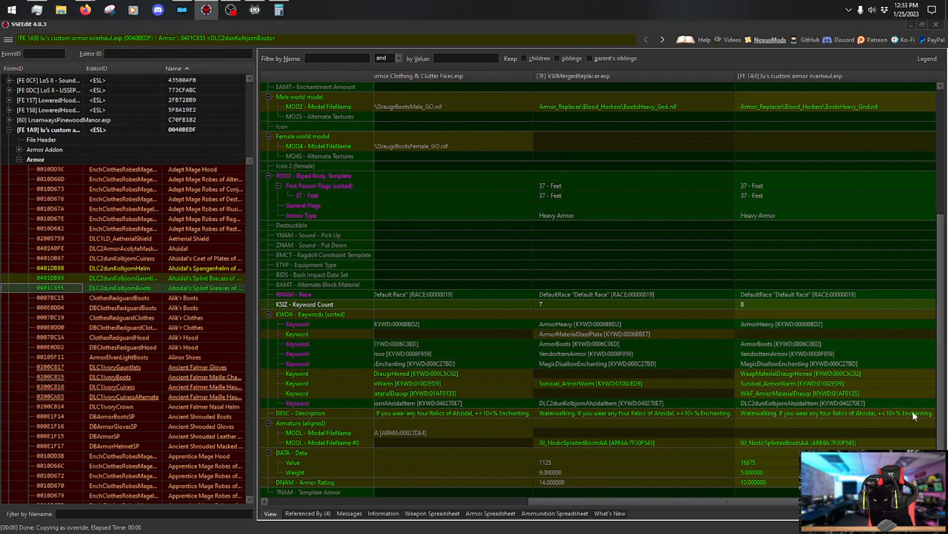
Copy the WeapMaterialDraugrHoned and WAF_ArmorMaterialDraugr keywords into the lu's custom armor overhaul.esp override of Ahzidal's Spangenhelm of Vision.
click(226, 268)
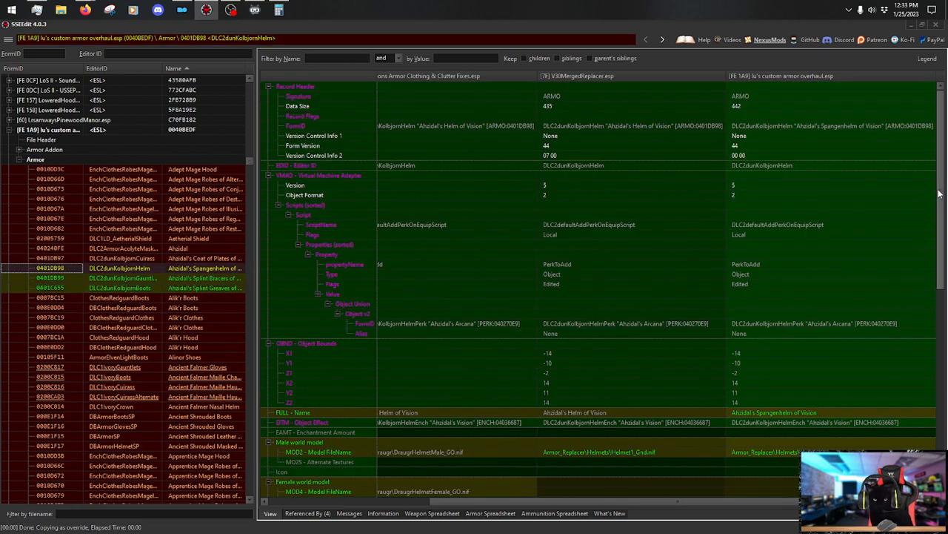
drag(940, 179, 937, 363)
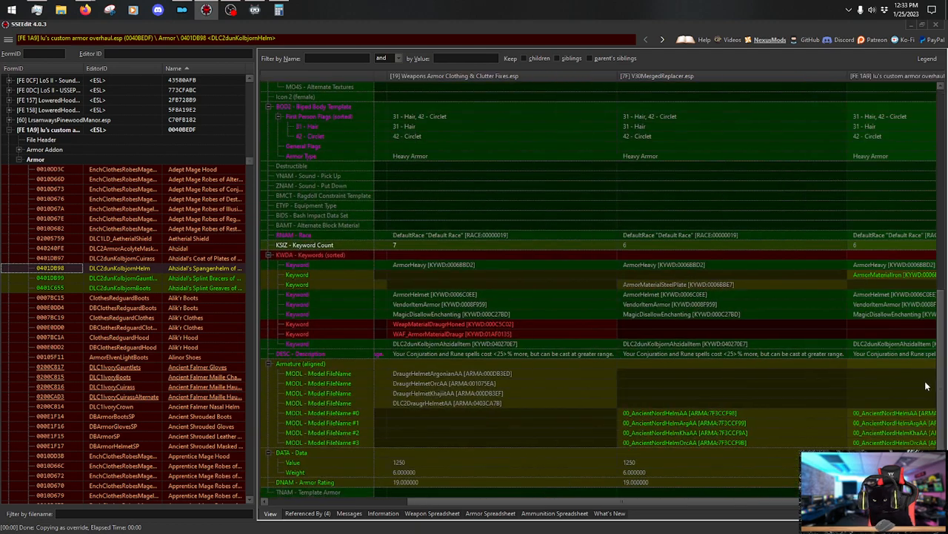
drag(485, 321, 869, 323)
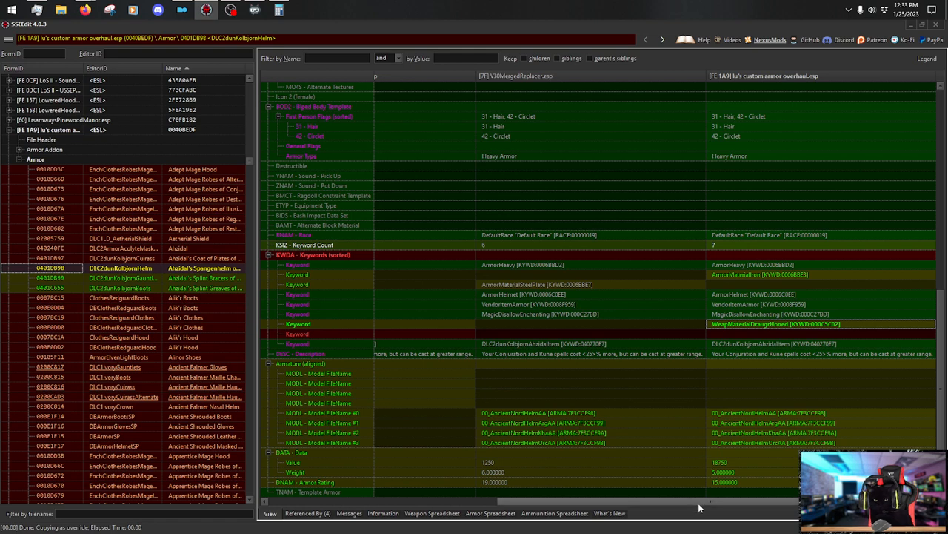
drag(697, 502, 655, 503)
drag(533, 335, 868, 334)
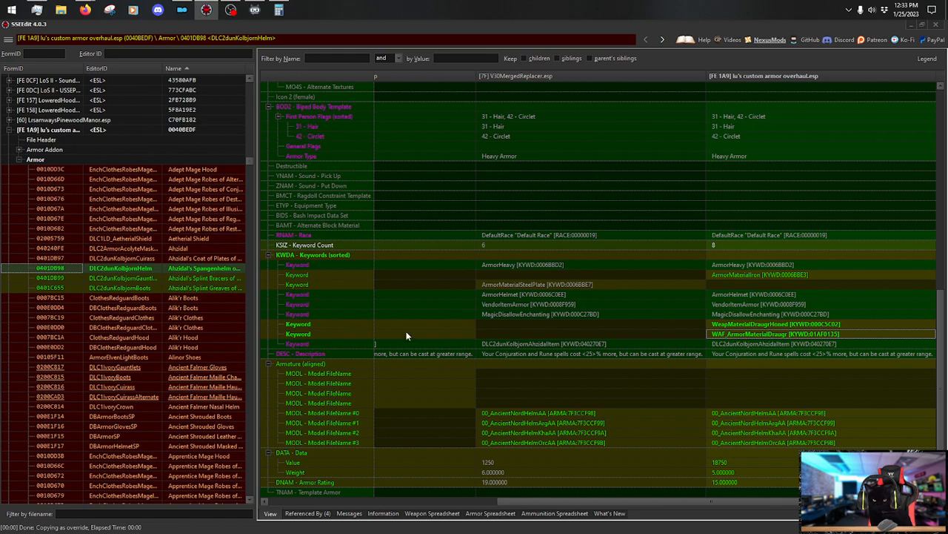
Review both Alik'r Boots records' keywords, Value, Weight and Armor Rating across the plugins, and open the first Alik'r Clothes record.
click(197, 294)
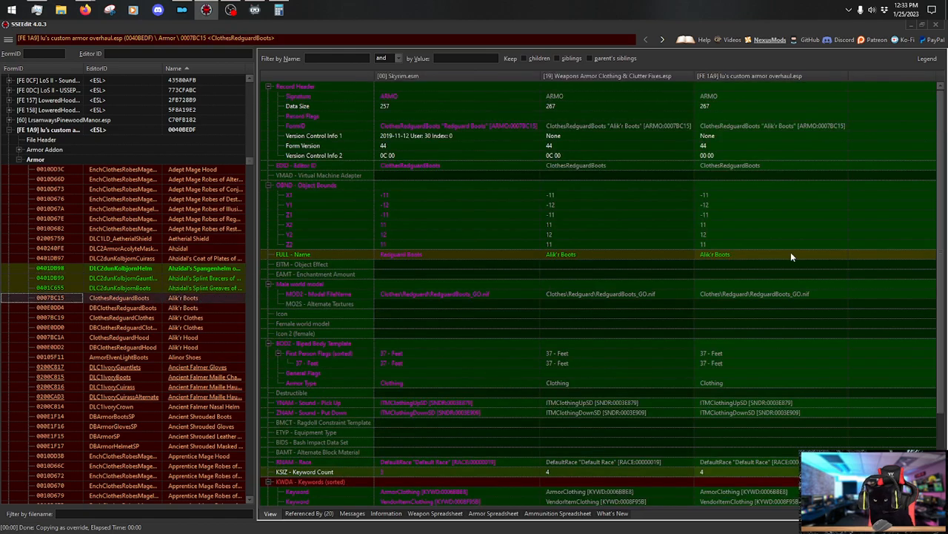
scroll(932, 277, down, 4)
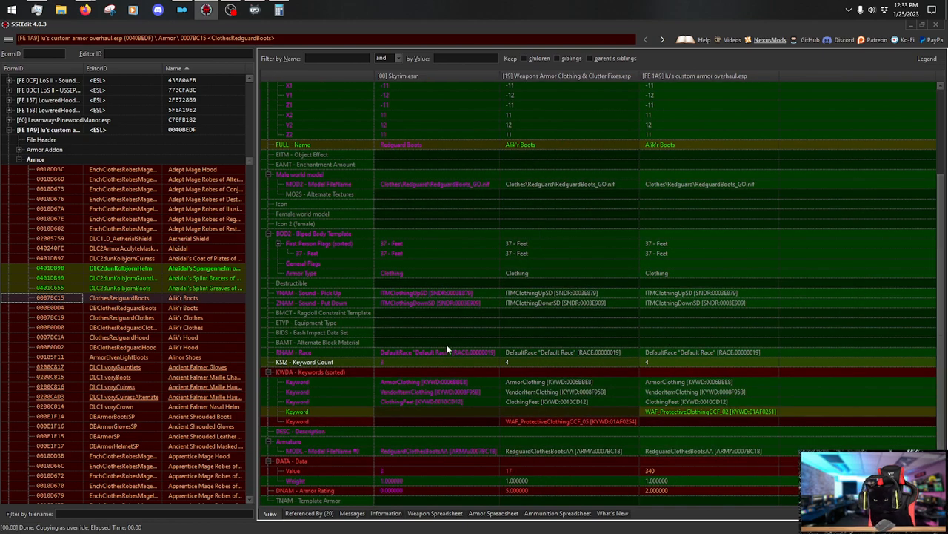
click(202, 307)
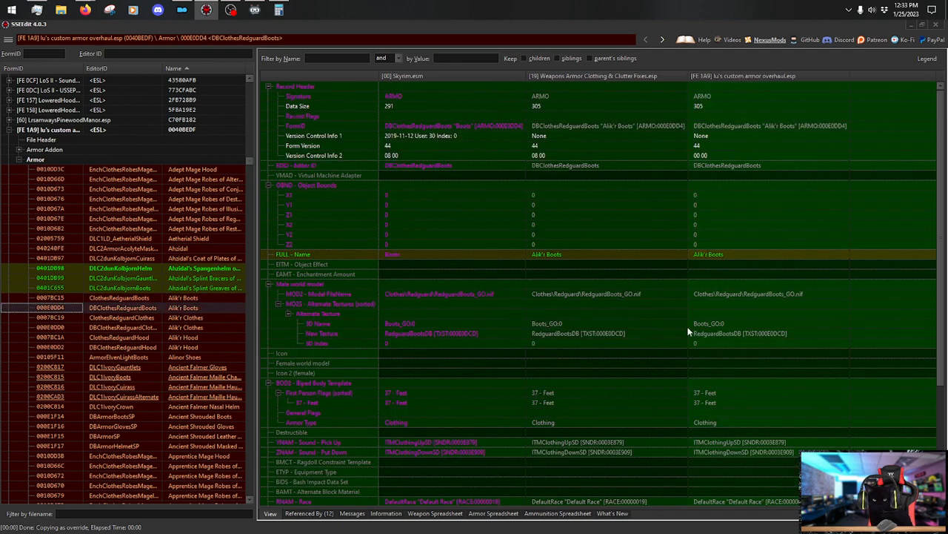
scroll(937, 121, down, 5)
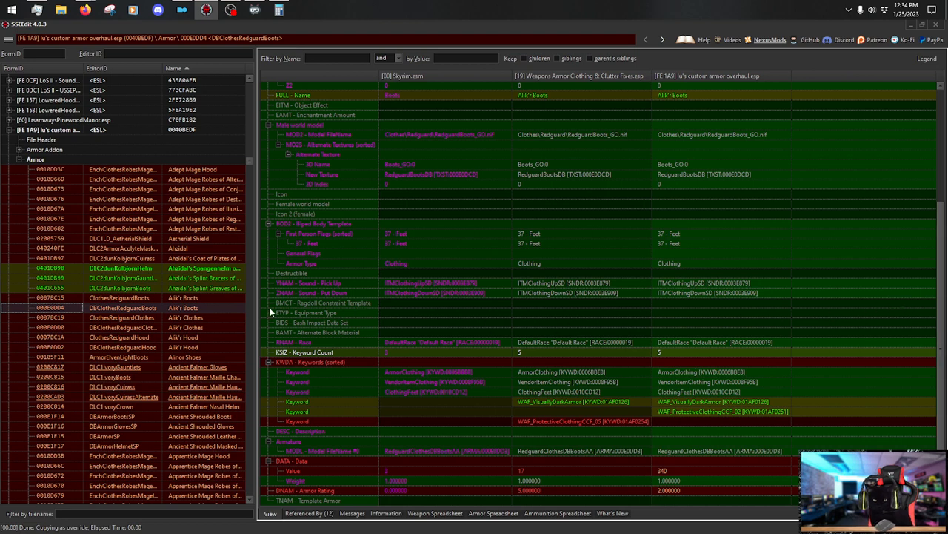
click(208, 318)
Compare the keywords, Value, Weight and Armor Rating of the Ancient Falmer Gloves and Ancient Falmer Maille Chausses across the plugins.
scroll(219, 333, down, 4)
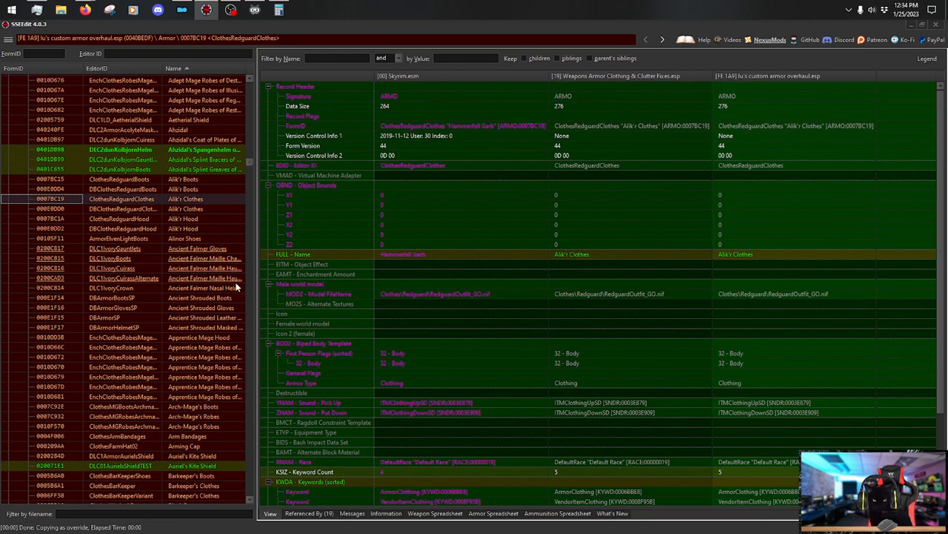
click(215, 249)
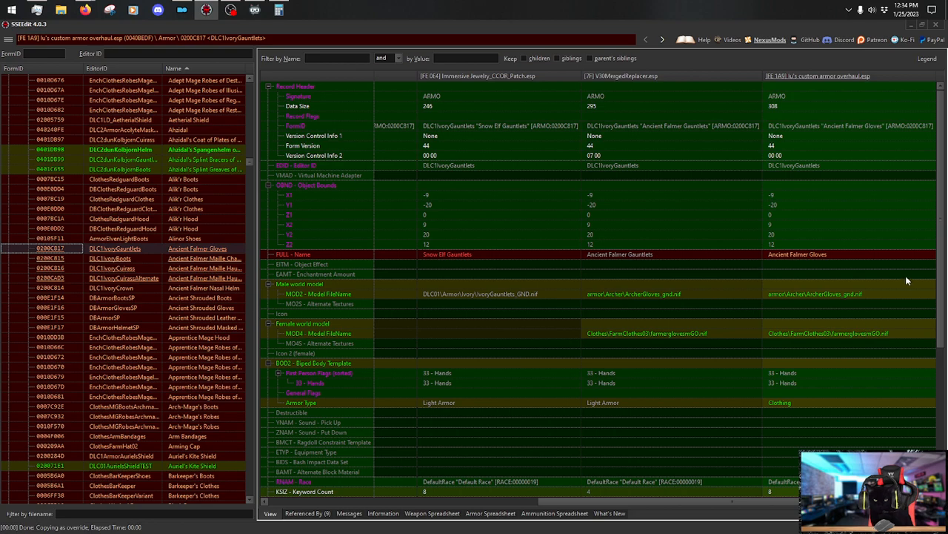
scroll(864, 406, down, 8)
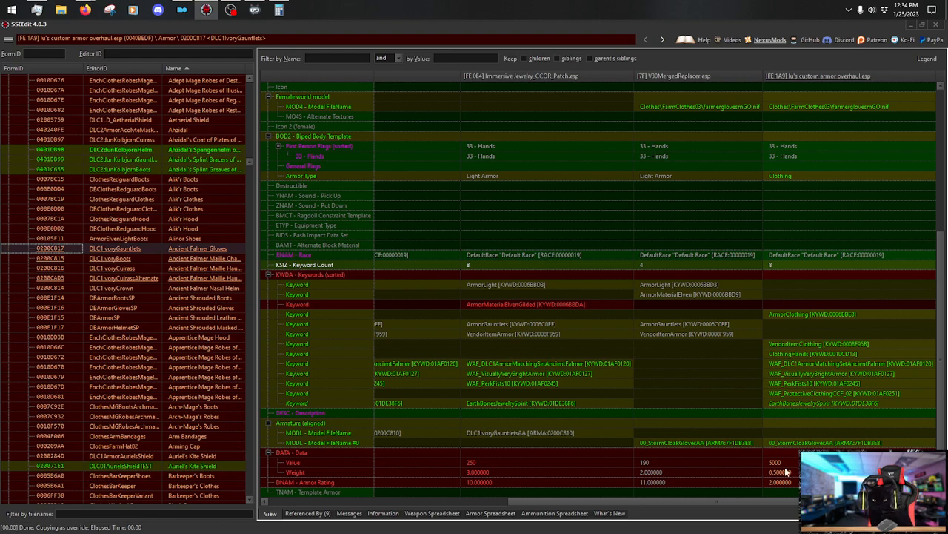
click(203, 259)
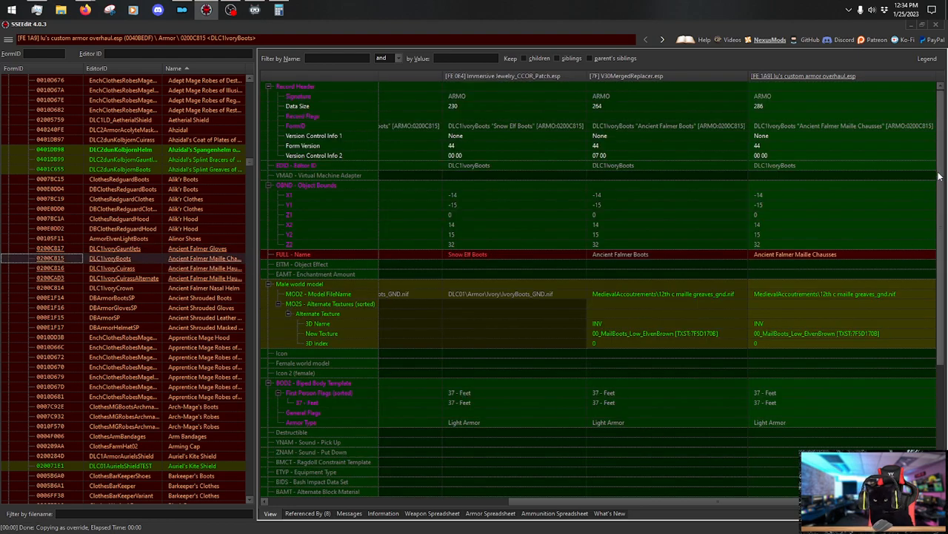
scroll(939, 171, down, 6)
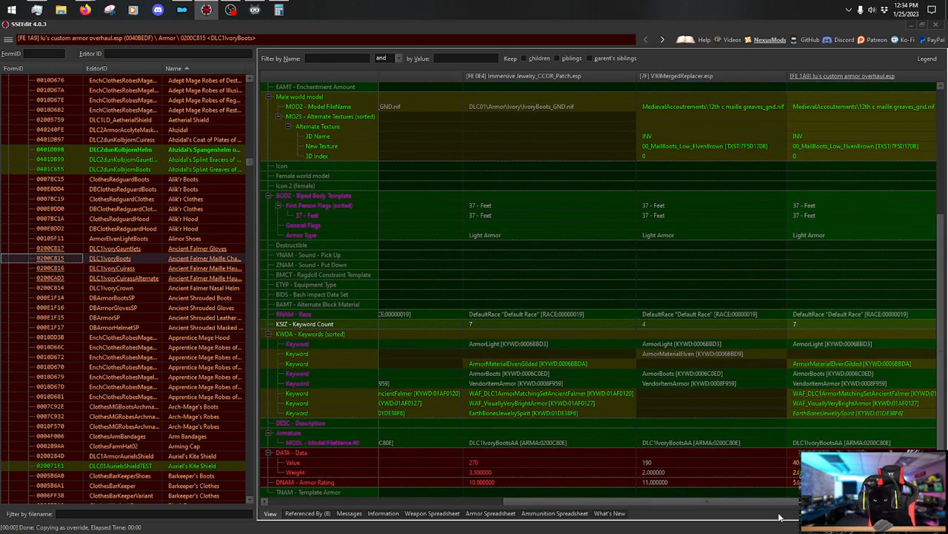
scroll(793, 503, right, 2)
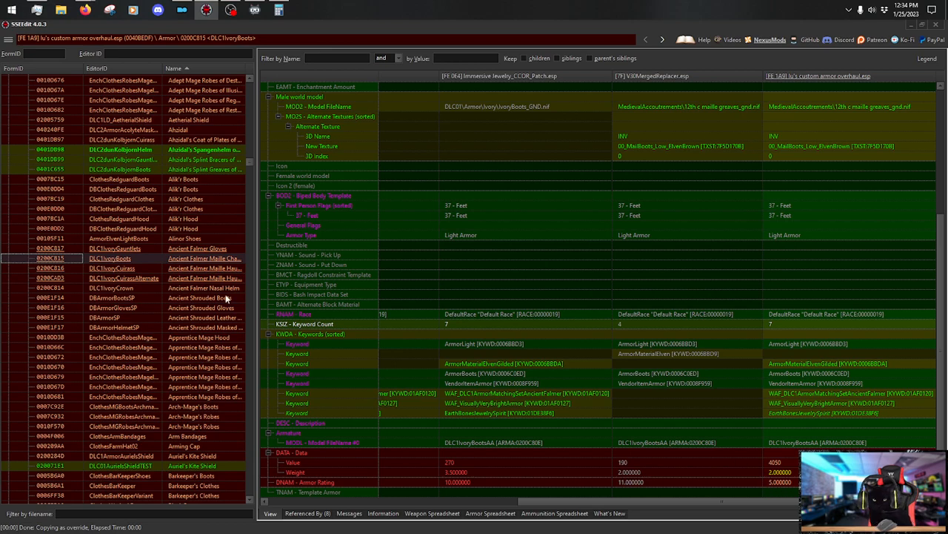
Examine the Ancient Falmer Maille Hauberk's keywords and data across the plugins, and open its alternate version, DLC1IvoryCuirassAlternate.
click(222, 268)
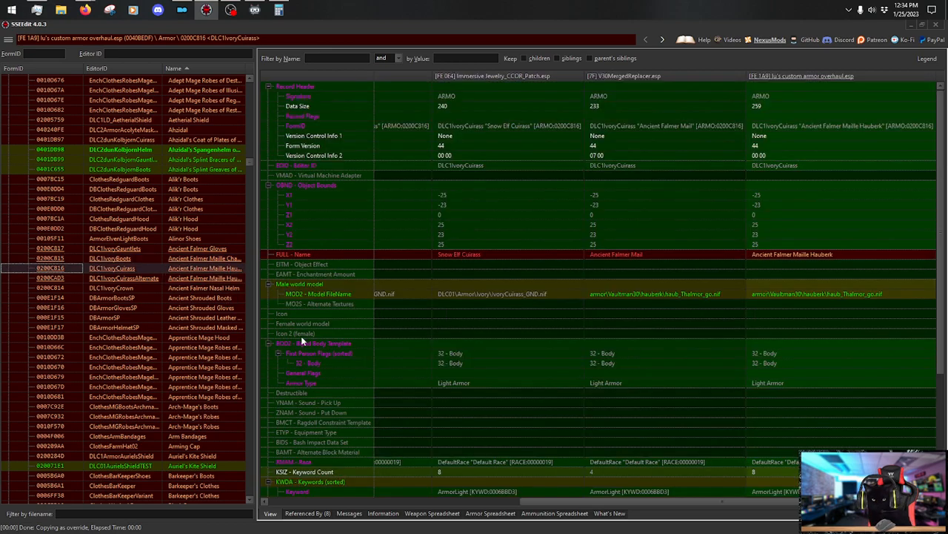
drag(942, 176, 941, 351)
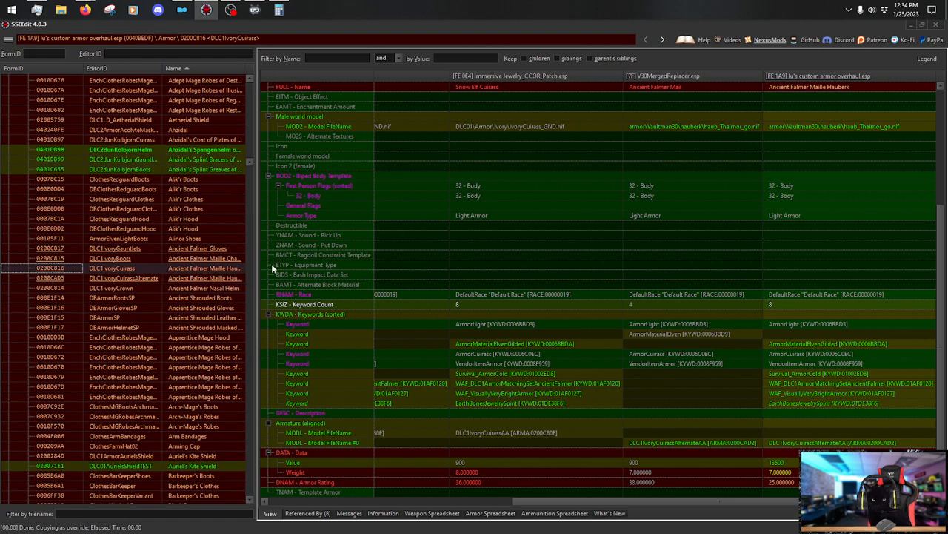
scroll(785, 311, up, 2)
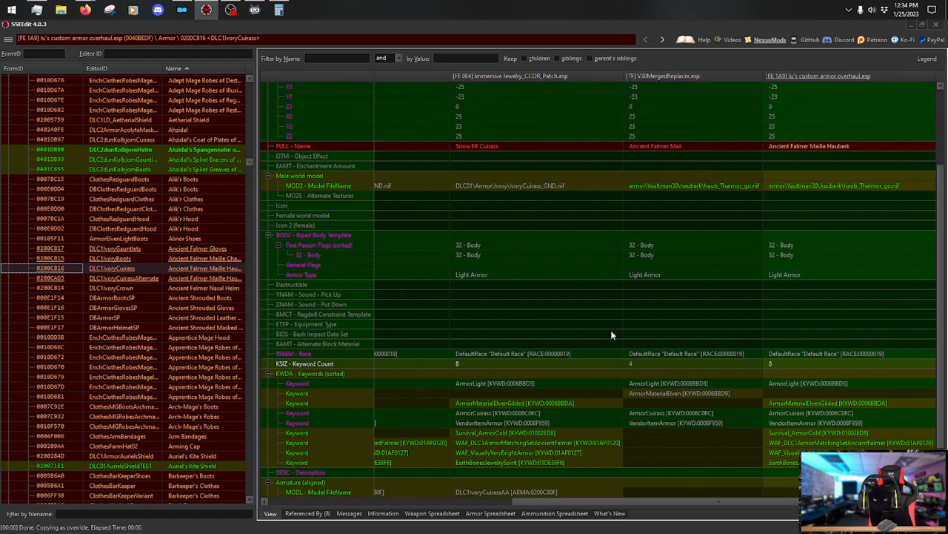
click(214, 277)
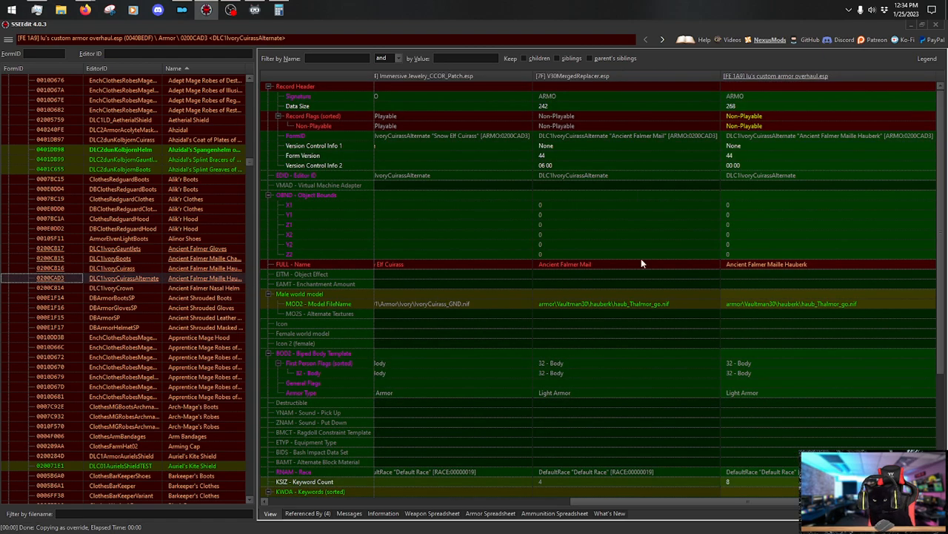
Copy the WAF_DLC1ArmorMatchingSetAncientFalmer, WAF_VisuallyVeryBrightArmor, EarthBonesJewelrySpirit and ArmorMaterialElvenGilded keywords into the Ancient Falmer Nasal Helm's lu's custom armor overhaul.esp override.
scroll(640, 258, down, 1)
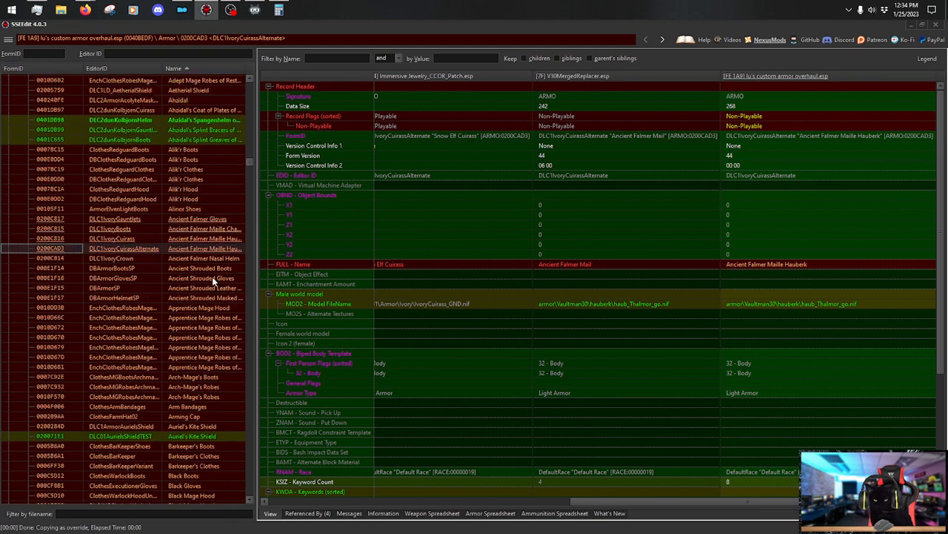
click(216, 258)
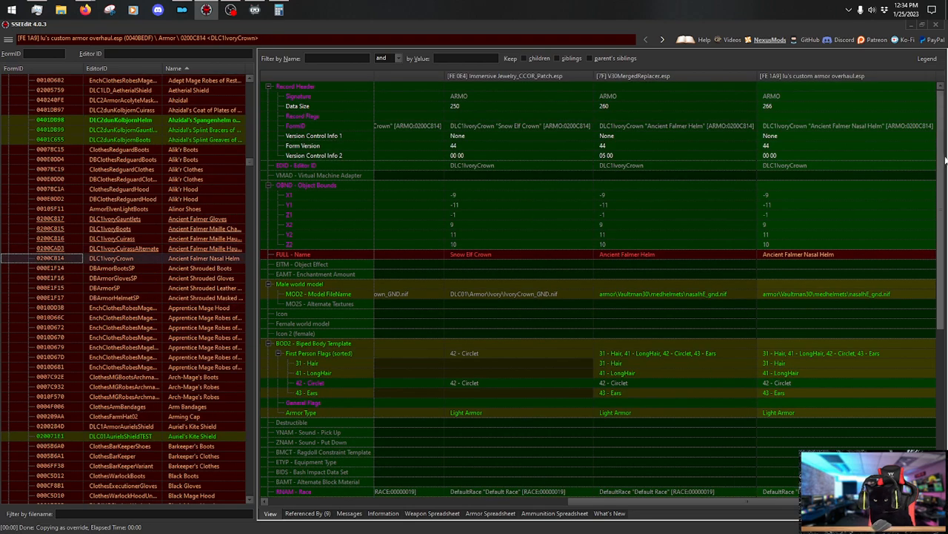
drag(942, 161, 943, 378)
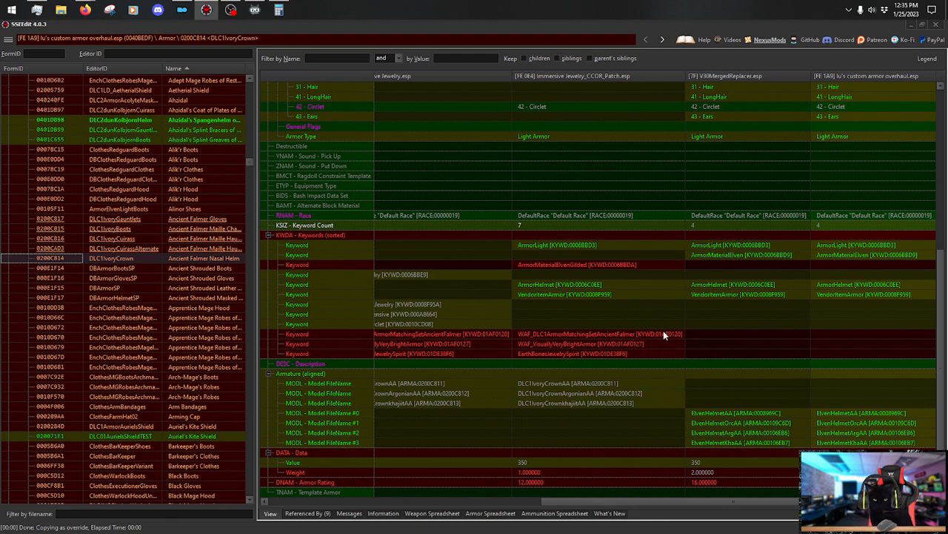
drag(663, 331, 844, 334)
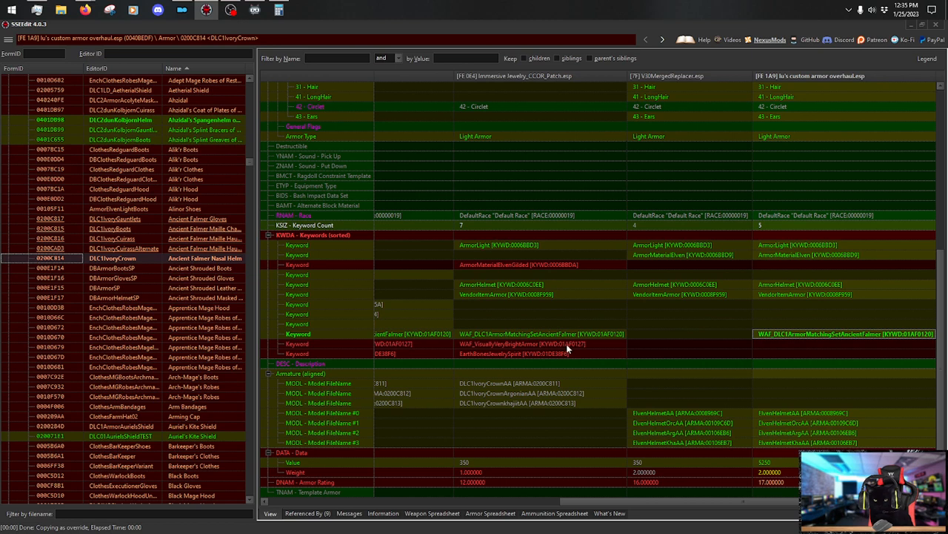
drag(568, 349, 852, 346)
drag(552, 354, 832, 353)
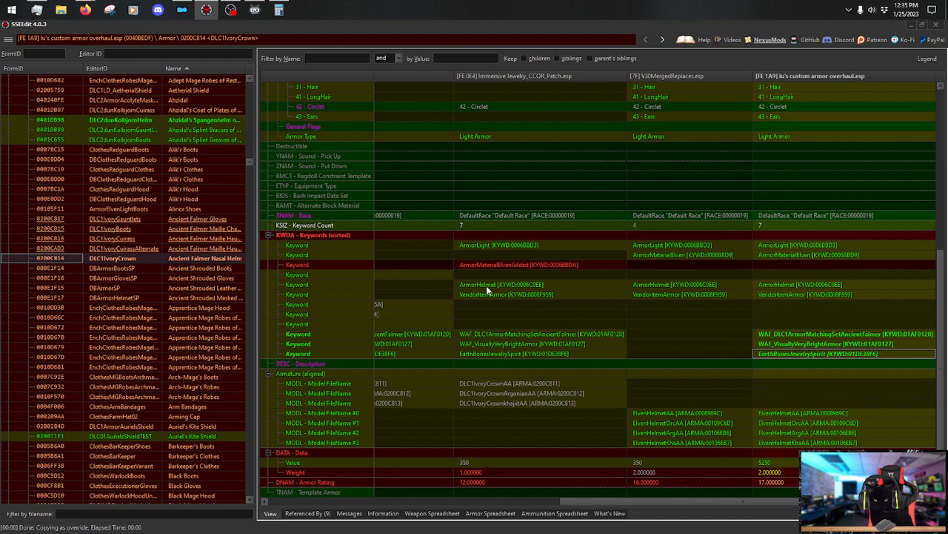
drag(514, 267, 821, 266)
Check the alternate Ancient Falmer Maille Hauberk's keywords and remove the ArmorMaterialElven keyword from the Ancient Falmer Nasal Helm's override.
click(194, 248)
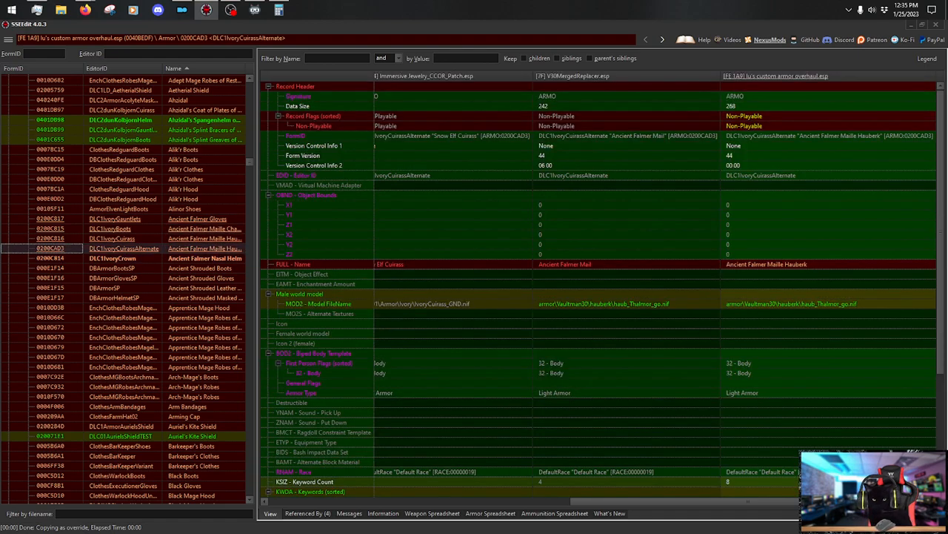
drag(944, 174, 944, 317)
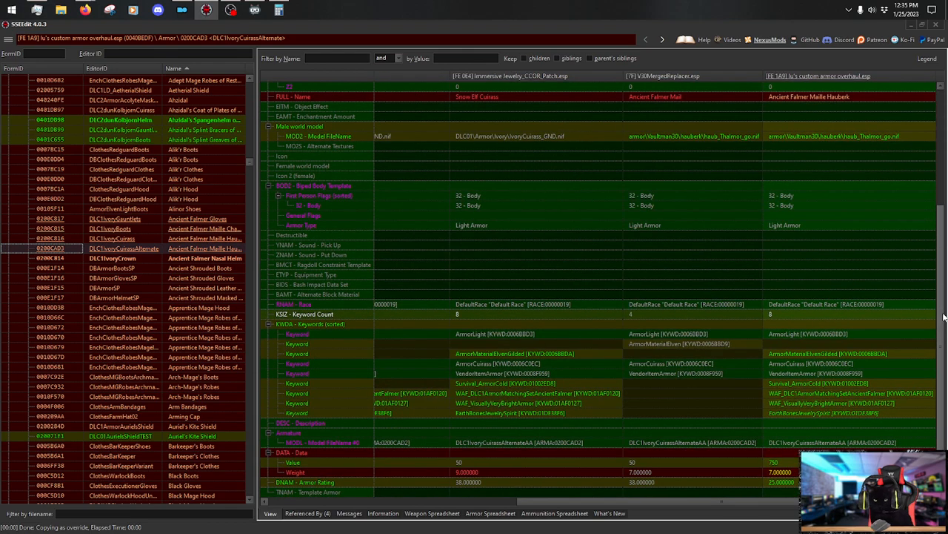
click(198, 259)
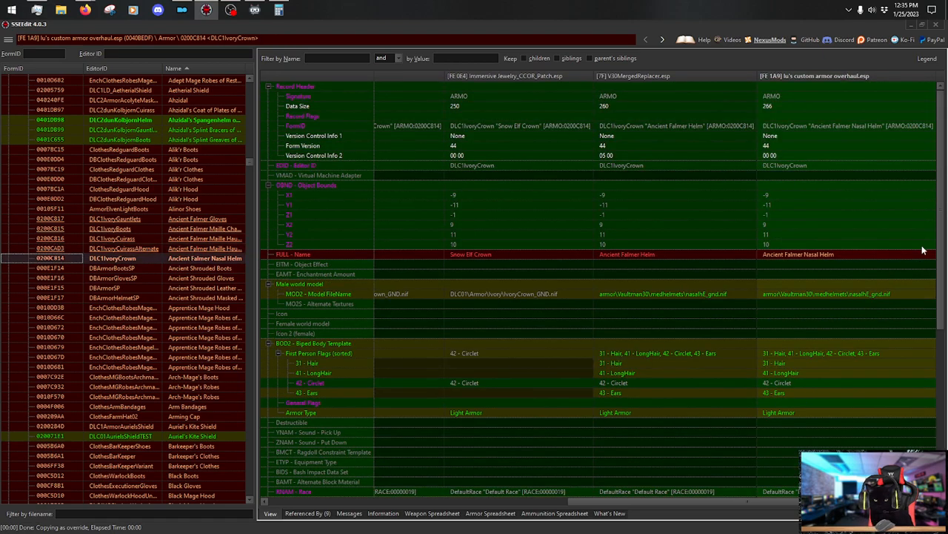
drag(941, 212, 942, 424)
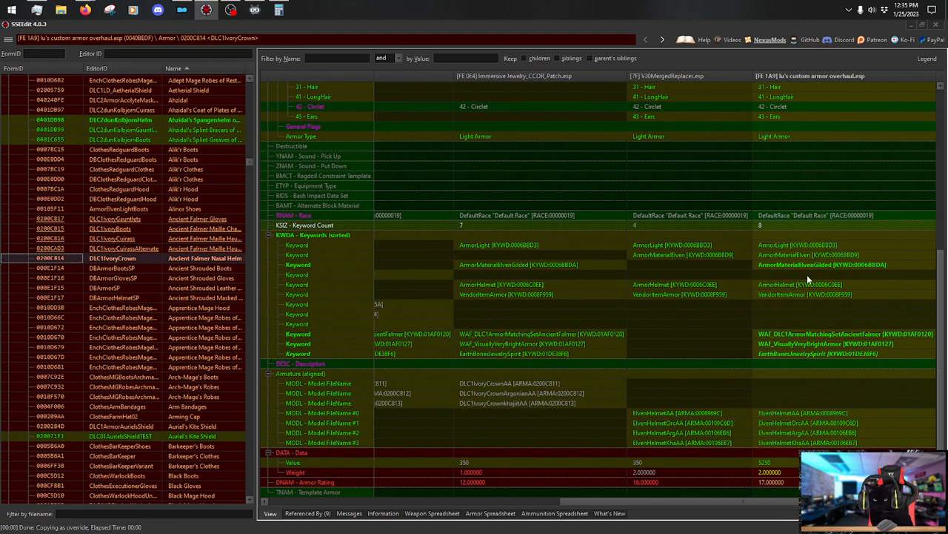
click(804, 256)
key(Delete)
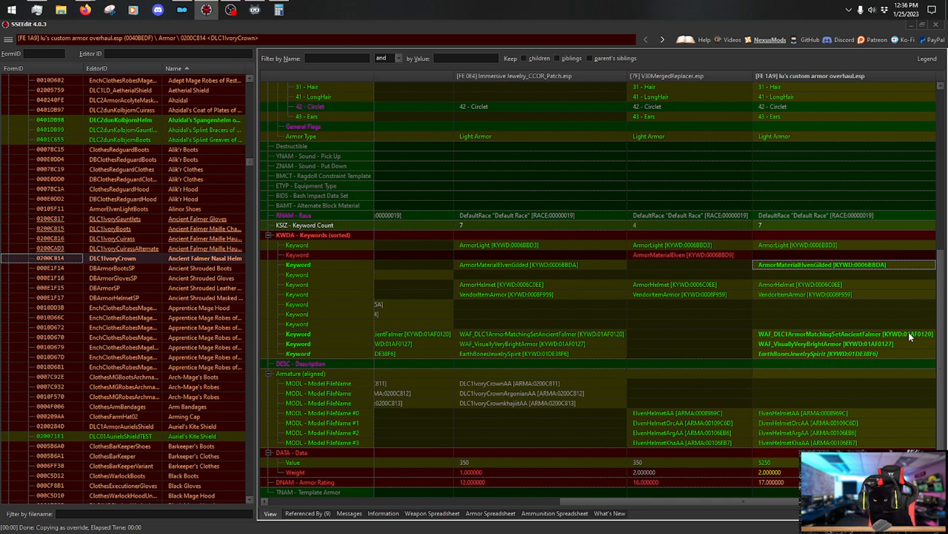
Examine the keywords and data of the Ancient Shrouded Boots across the plugins and open the Apprentice Mage Hood record.
click(216, 269)
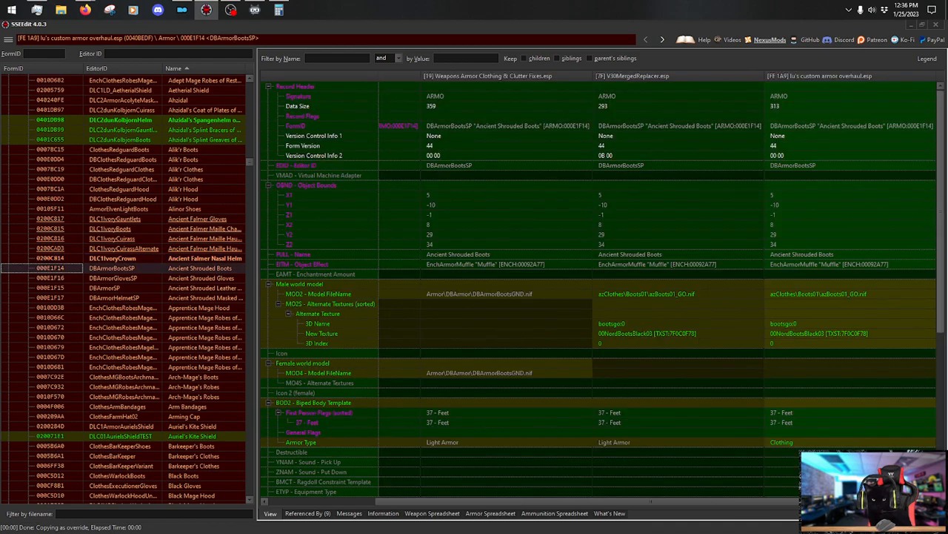
drag(940, 158, 944, 358)
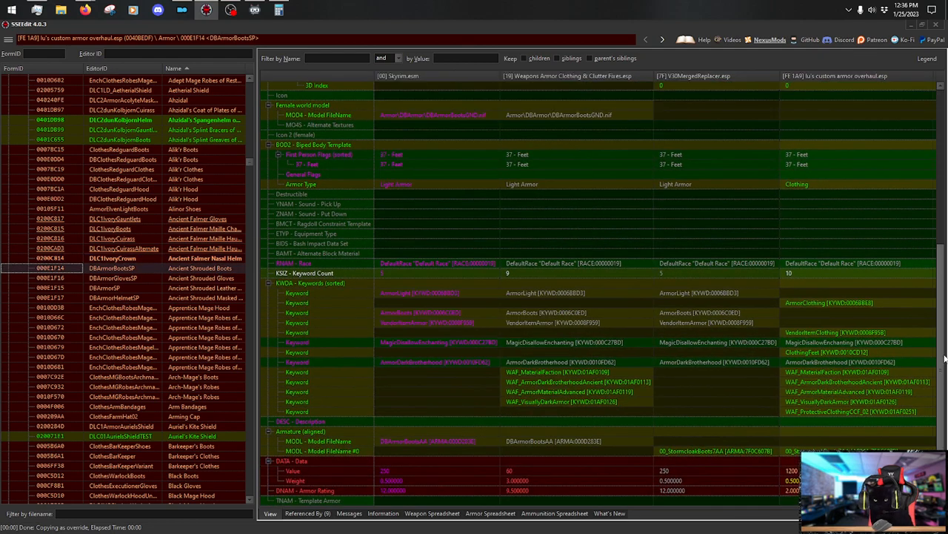
click(222, 310)
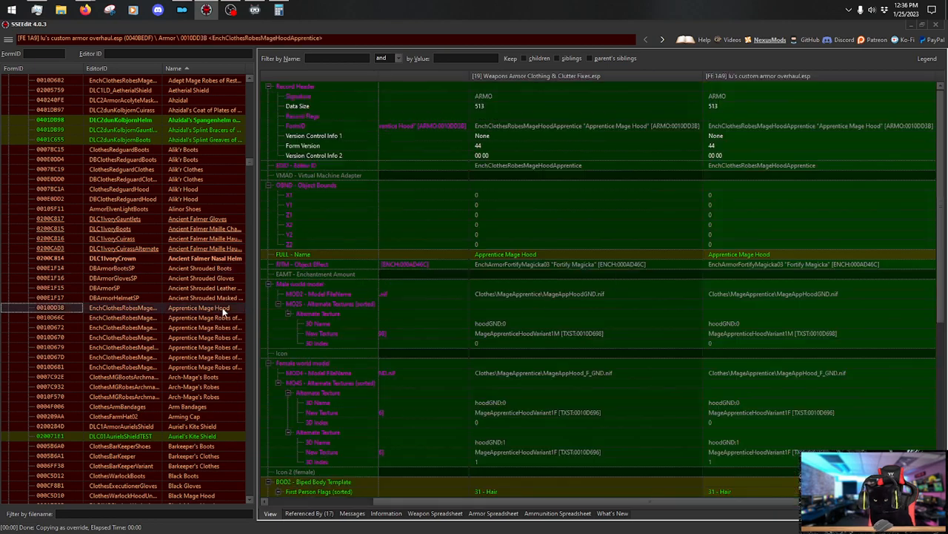
Open the DLC1ArmorAurielsShield record and compare its armor type, keywords, Value, Weight and Armor Rating across the plugins.
scroll(220, 285, down, 6)
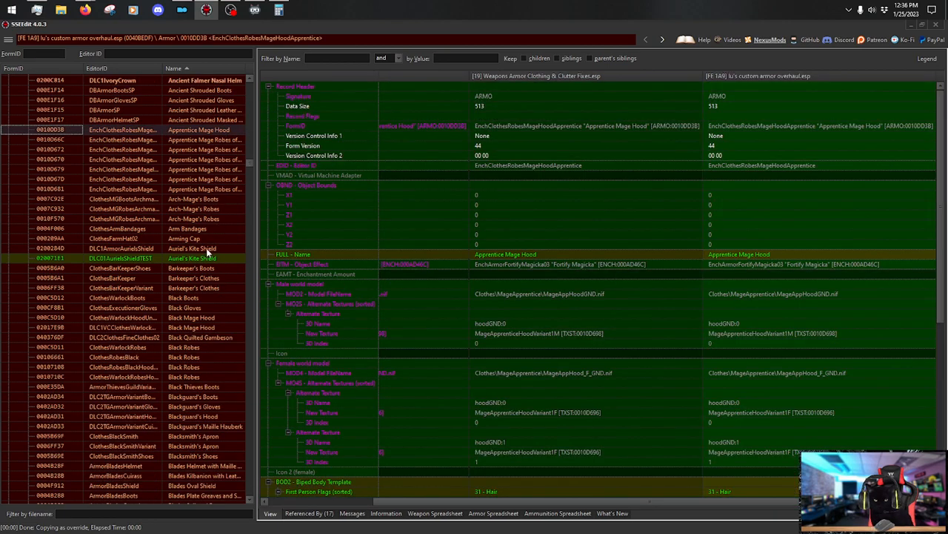
click(211, 250)
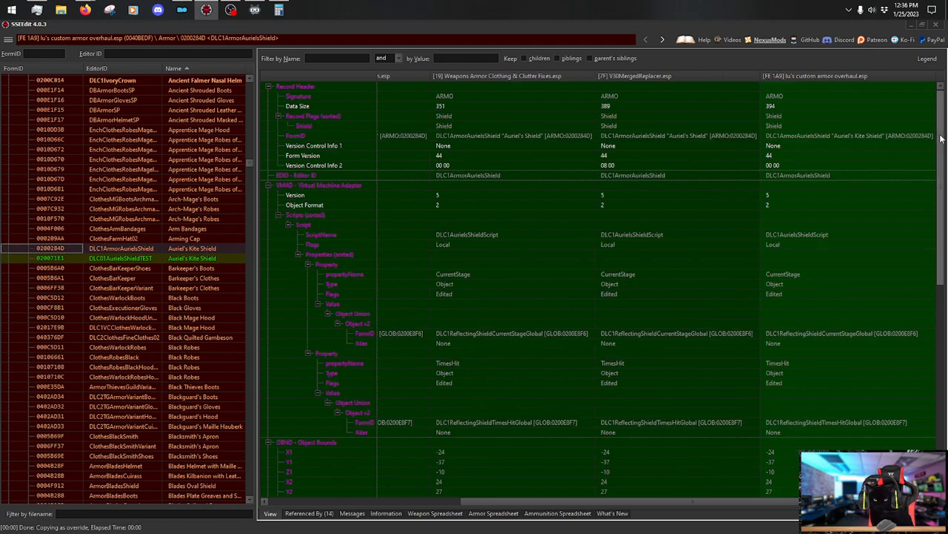
drag(941, 138, 938, 381)
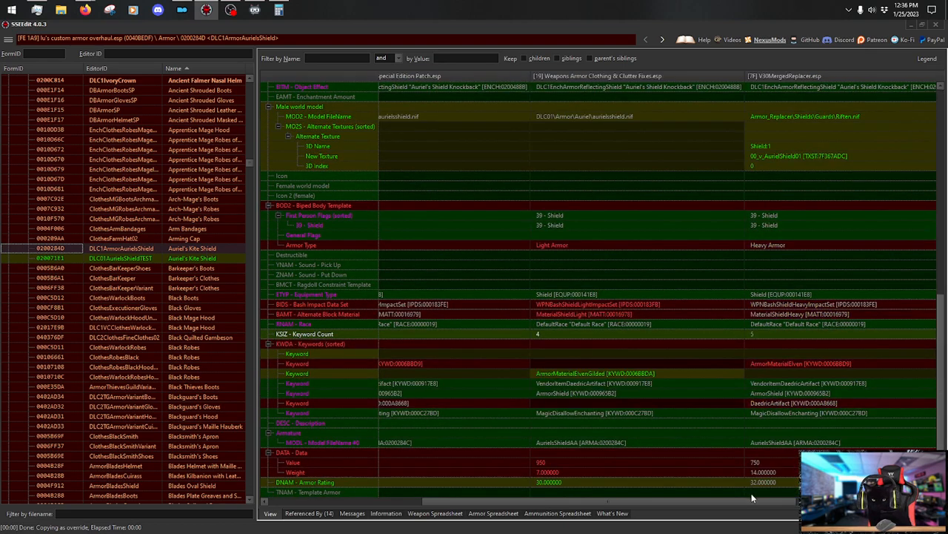
drag(744, 501, 878, 501)
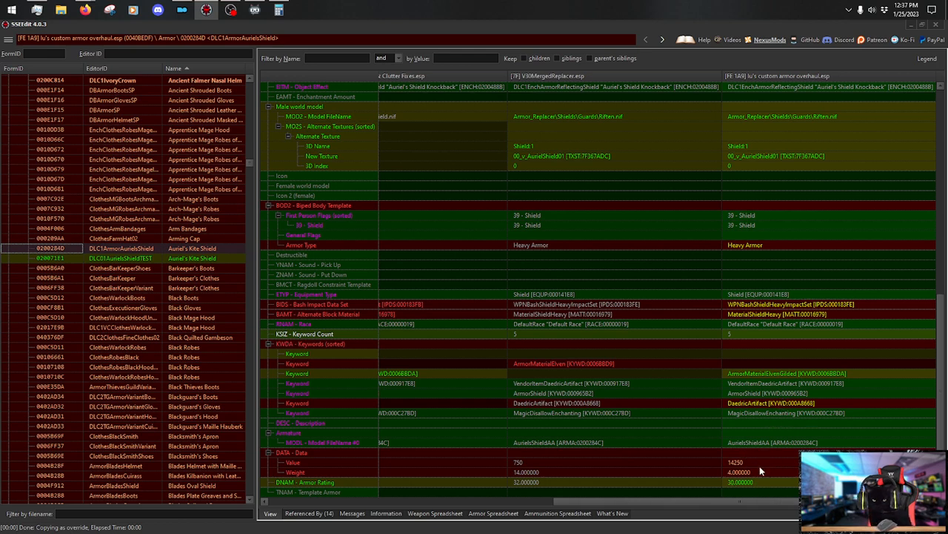
Compare the keywords, Value, Weight and Armor Rating of the DLC01AurielsShieldTEST and Barkeeper's Boots records across the plugins.
click(202, 257)
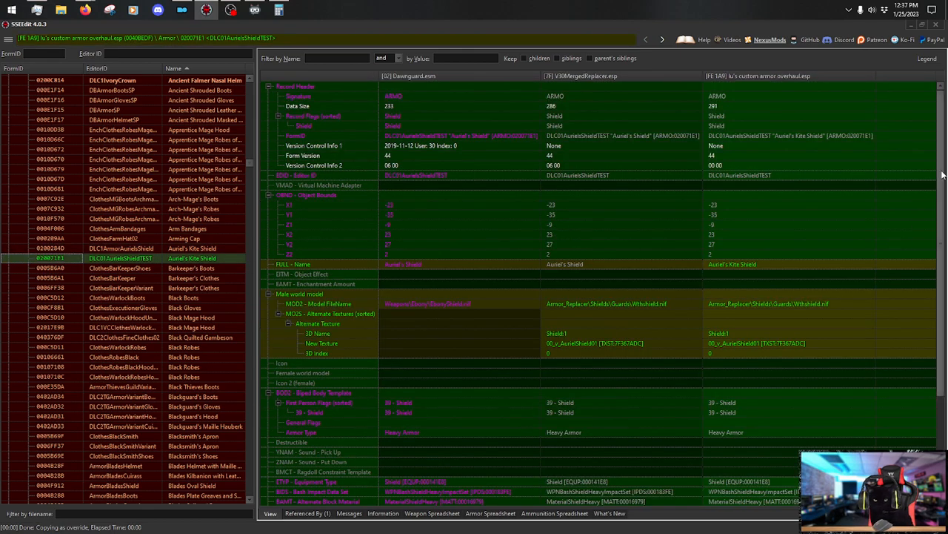
scroll(930, 237, down, 5)
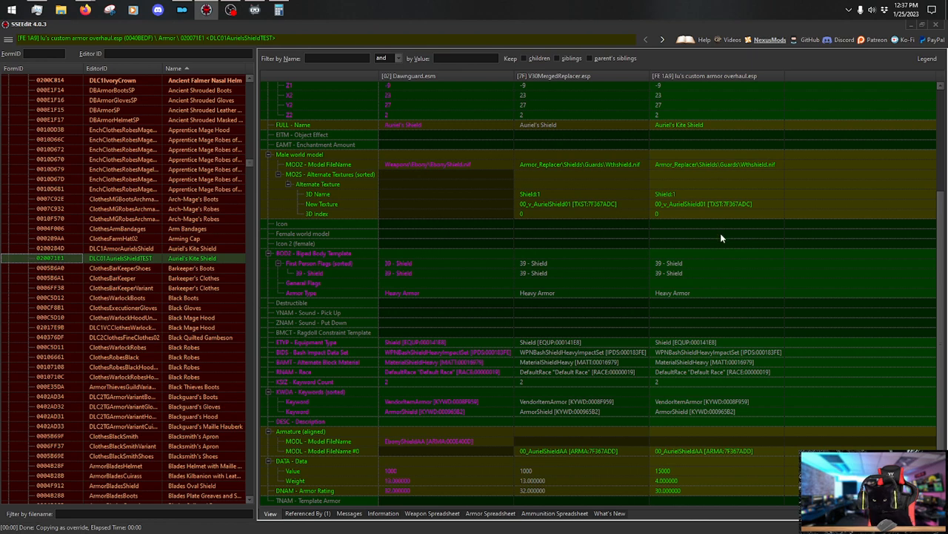
click(208, 270)
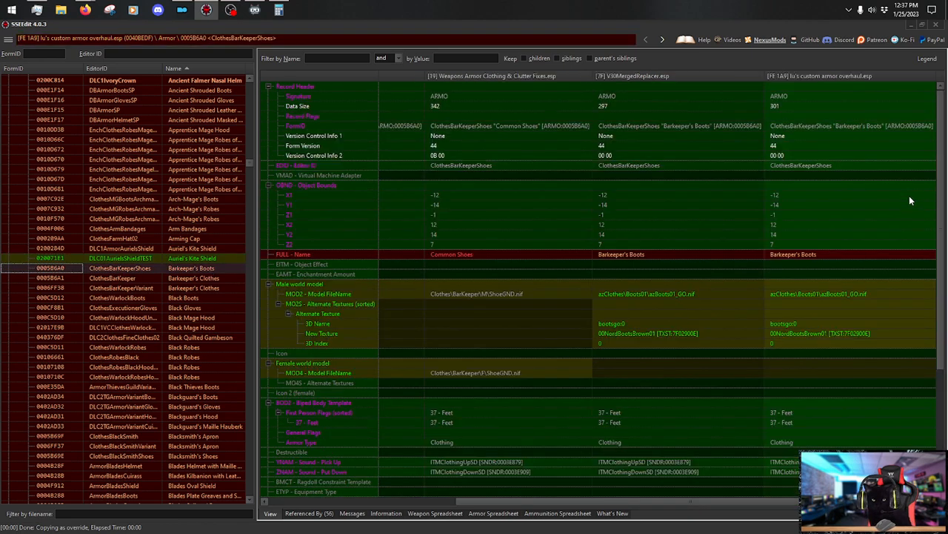
scroll(943, 174, down, 2)
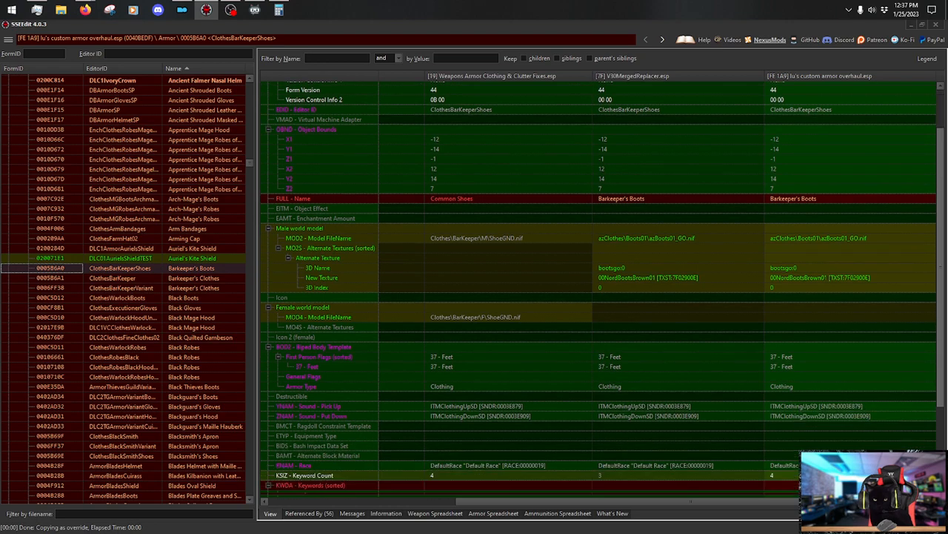
scroll(600, 289, down, 4)
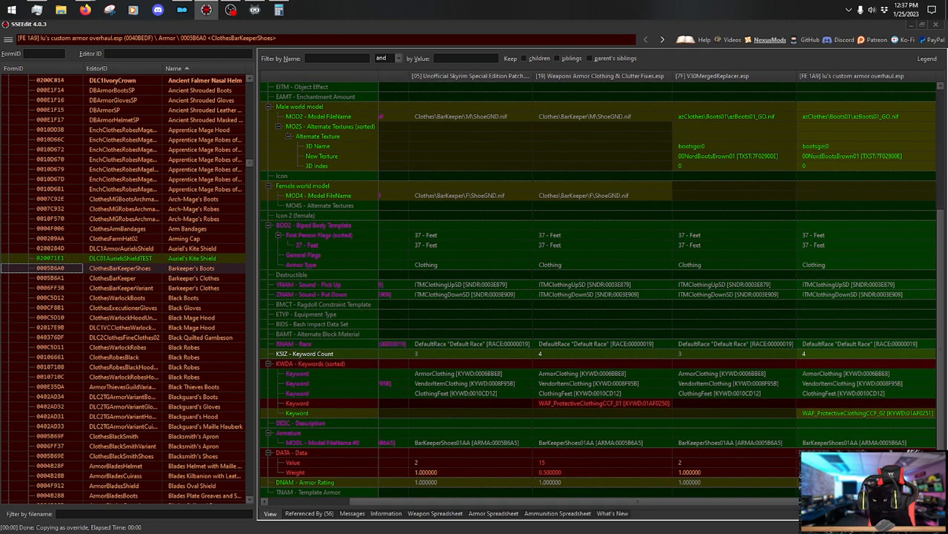
Examine the Black Quilted Gambeson's armor type, world model, keywords and data across the plugins.
click(219, 338)
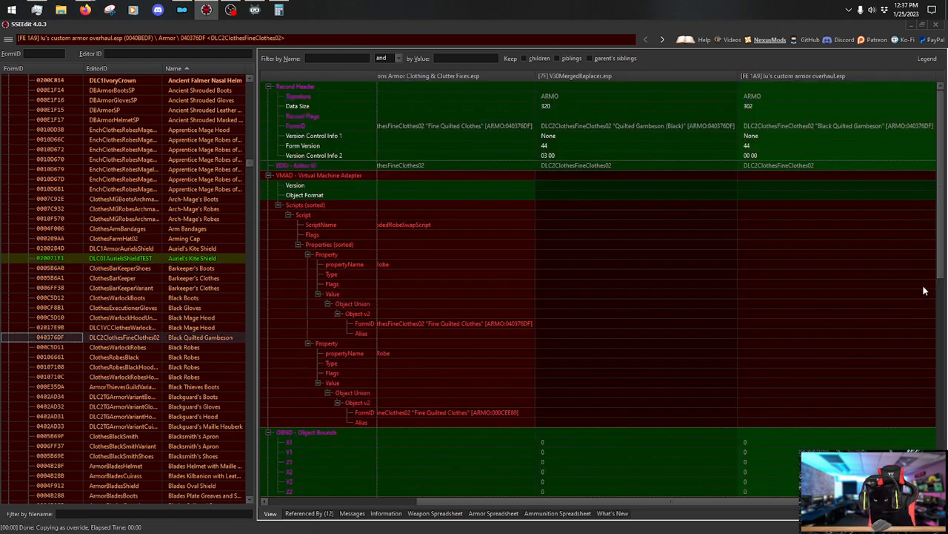
scroll(938, 251, down, 15)
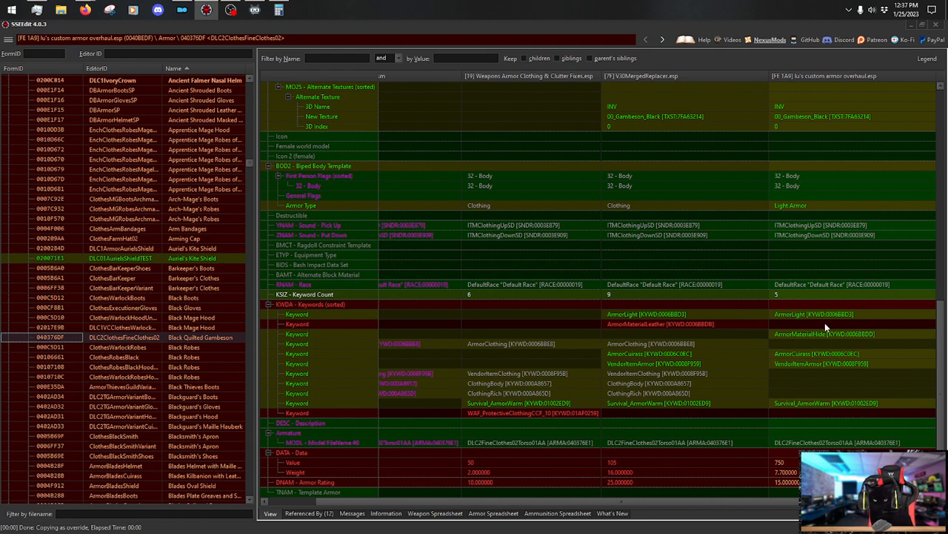
scroll(849, 381, up, 4)
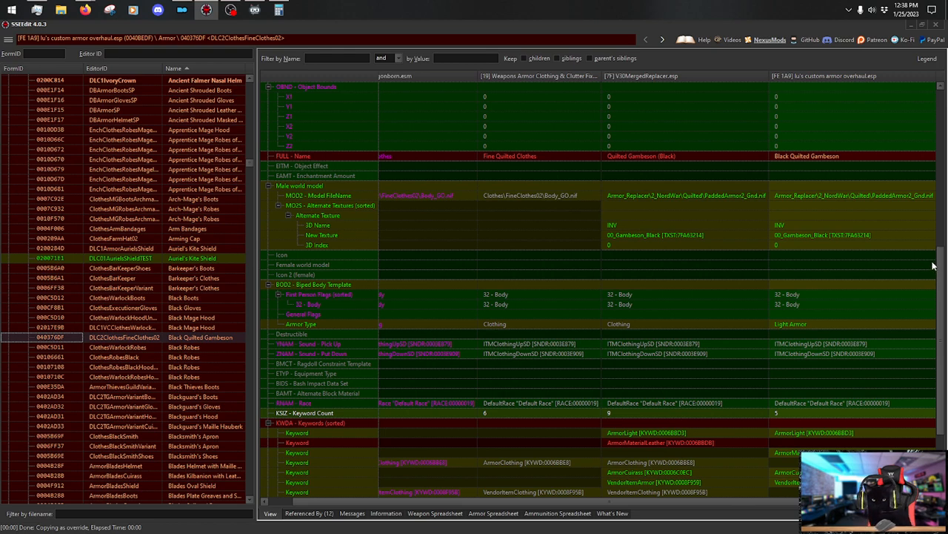
drag(940, 264, 940, 329)
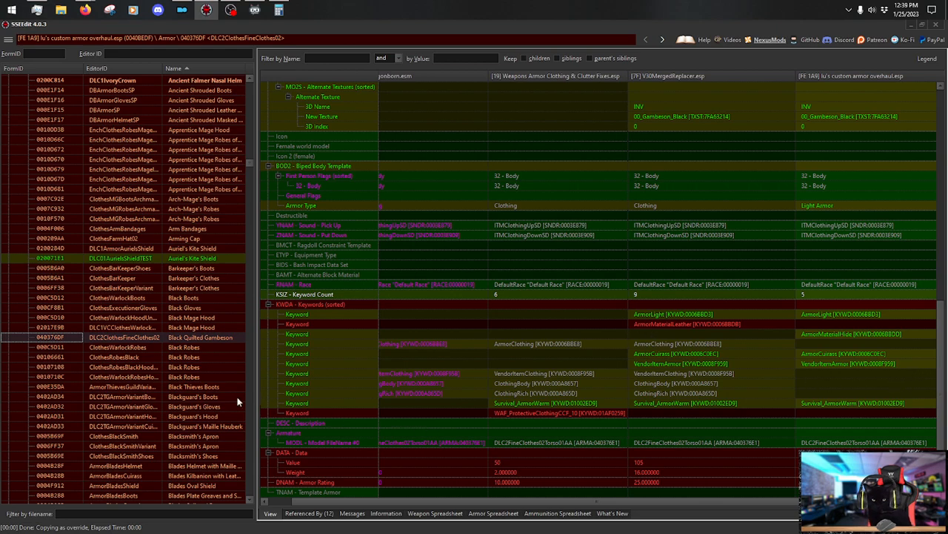
Check the Black Thieves Boots and Blackguard's Boots records, and compare the Blackguard's Maille Hauberk's textures, keywords and data across the plugins.
click(204, 388)
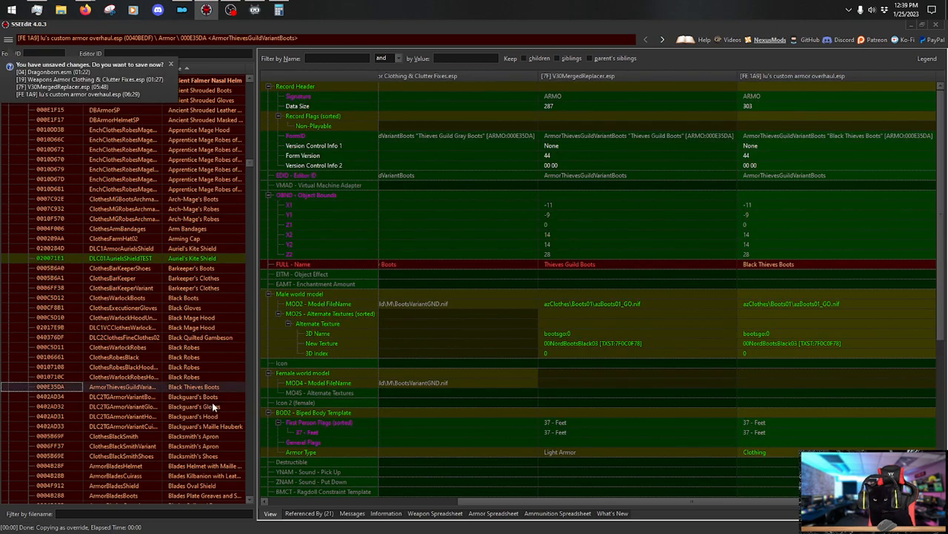
click(217, 399)
scroll(214, 375, down, 3)
click(205, 337)
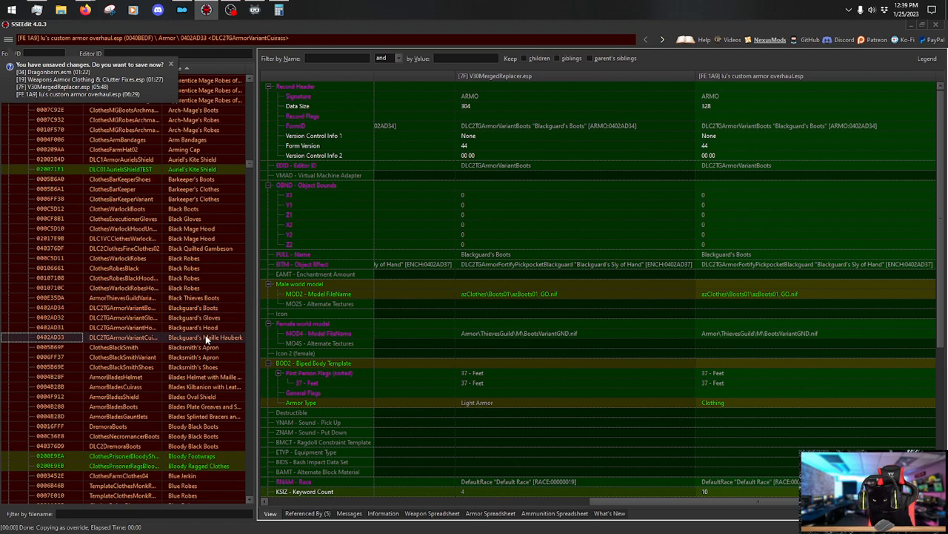
drag(941, 190, 941, 295)
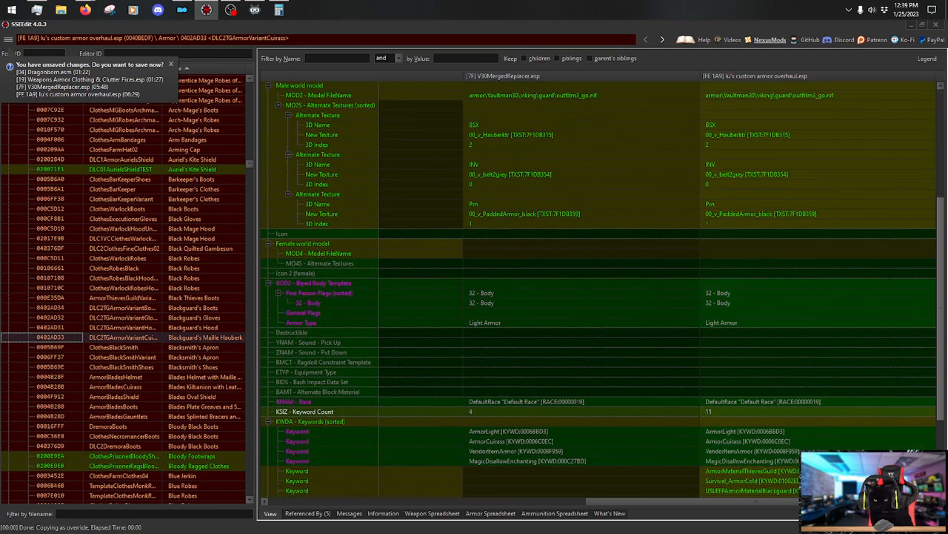
scroll(598, 289, down, 5)
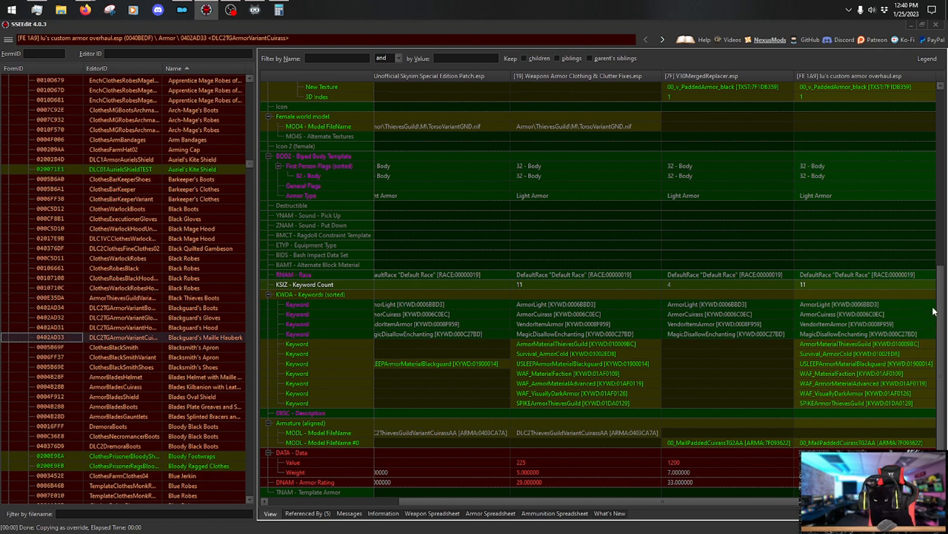
drag(943, 332, 943, 232)
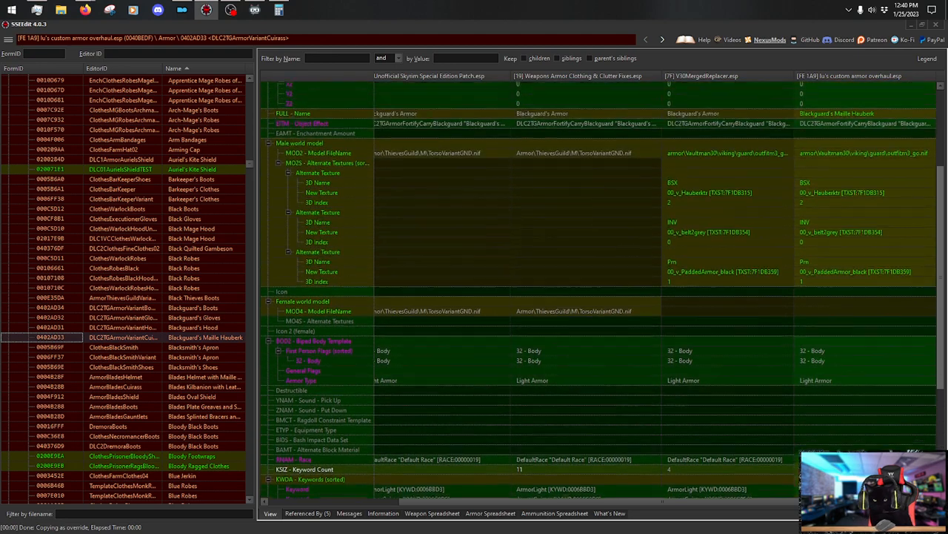
scroll(840, 317, down, 5)
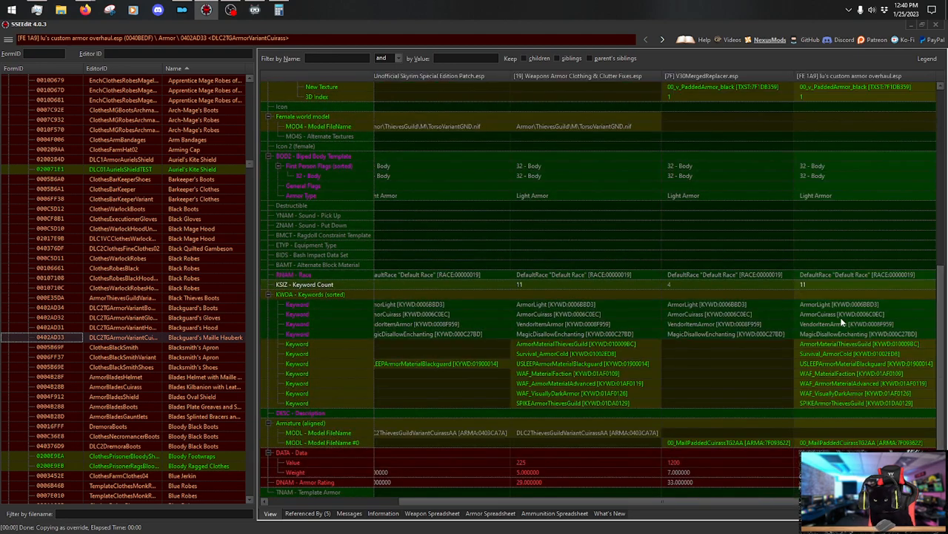
Compare the Blades Helmet's keywords, armature and data across the plugins and open the ArmorBladesGauntlets record.
click(209, 375)
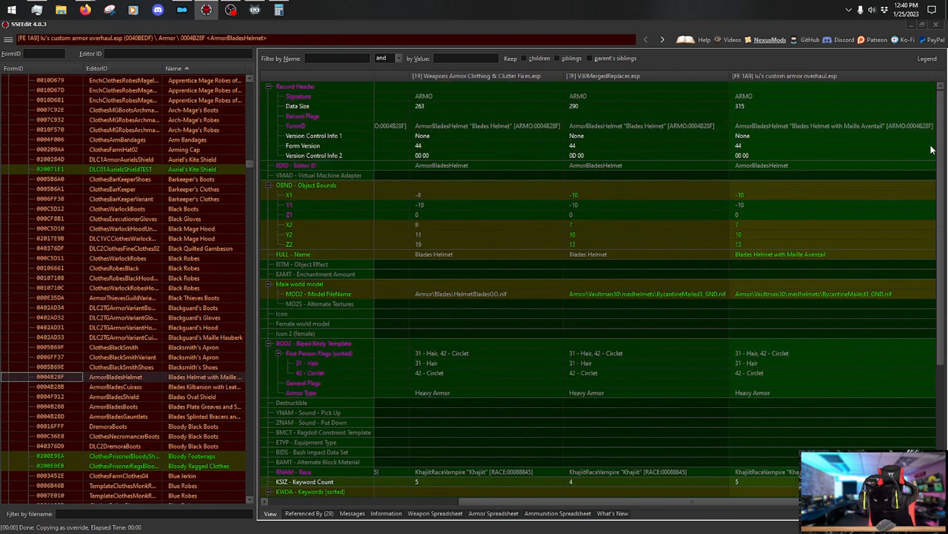
scroll(926, 222, down, 5)
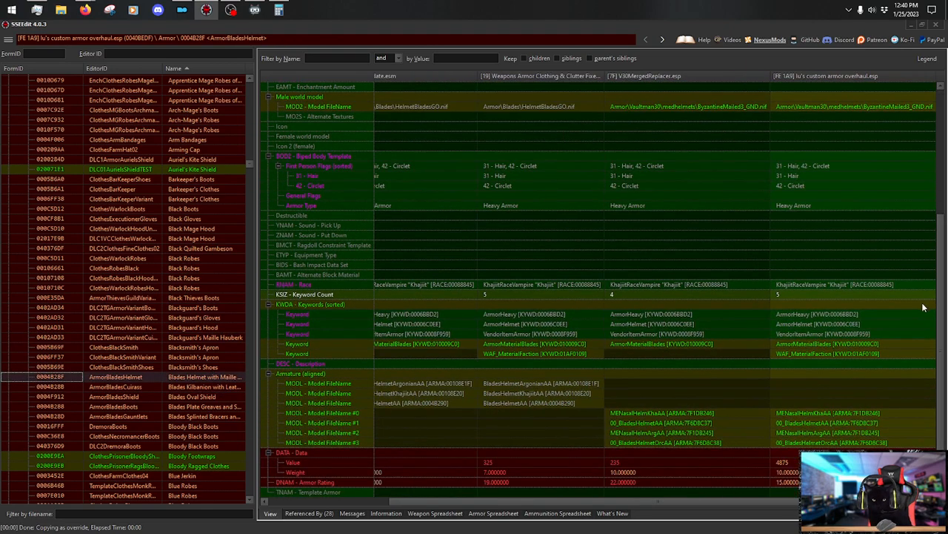
click(209, 416)
Open the DLC2ArmorBonemoldShield record and compare its impact data, block material, keywords, Value, Weight and Armor Rating across the plugins.
scroll(196, 353, down, 7)
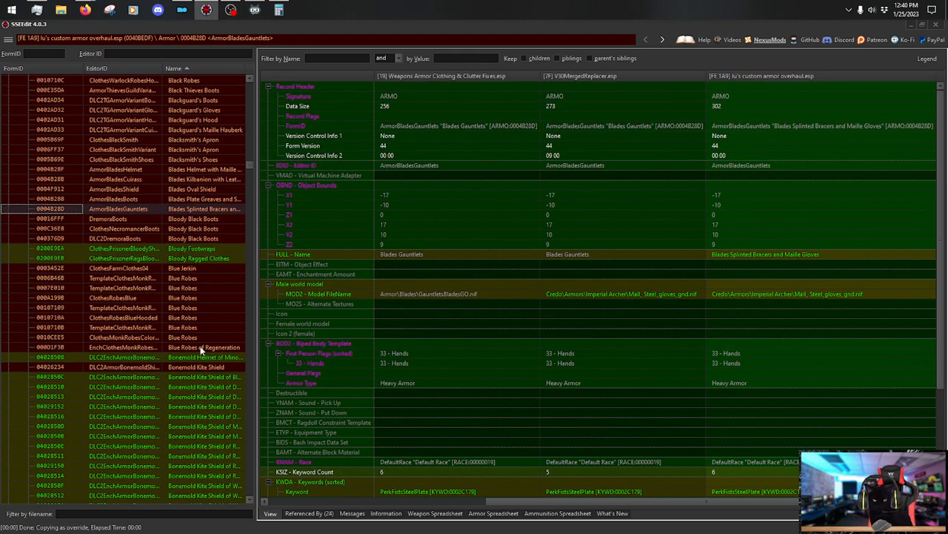
scroll(200, 350, down, 3)
click(217, 274)
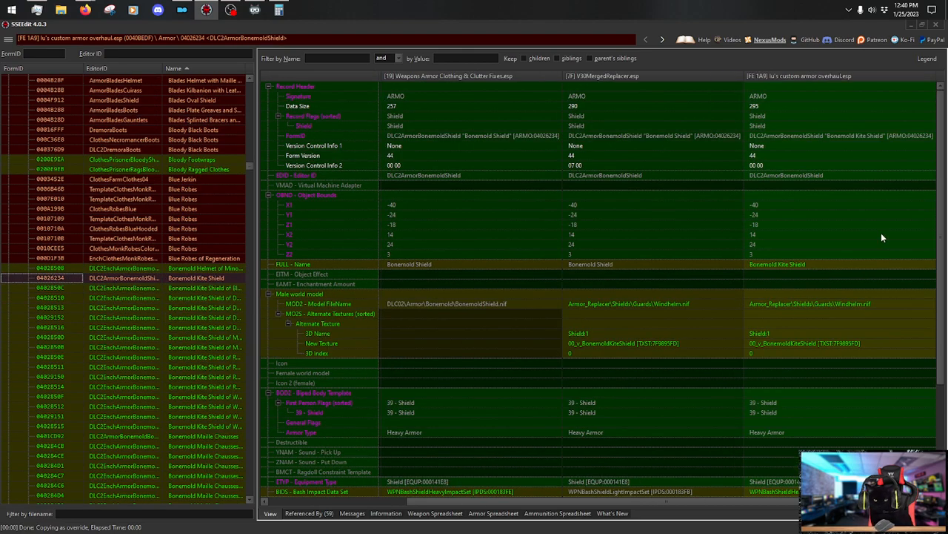
scroll(939, 189, down, 5)
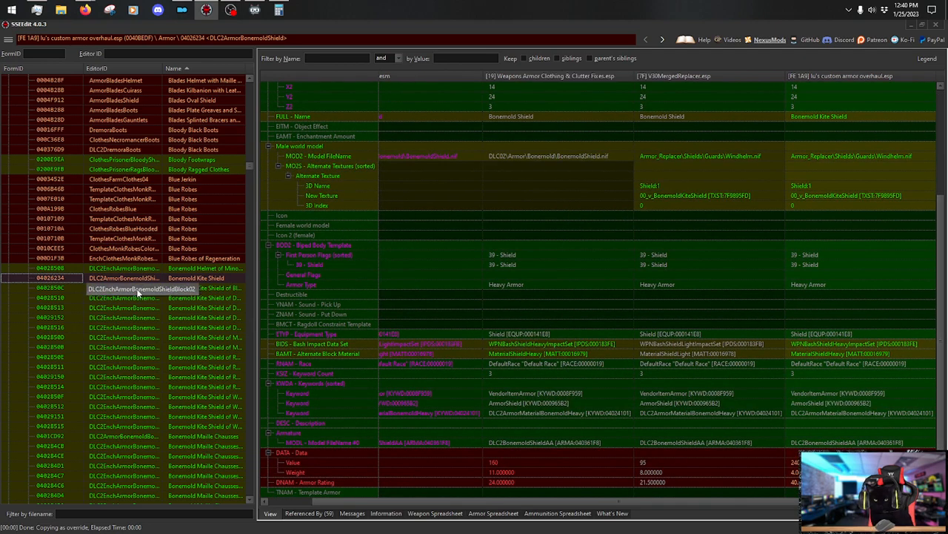
Examine the base Bonemold Maille Gloves' keywords and data across the plugins and open the Bonemold Maille Gloves of Major Alteration record.
scroll(209, 279, down, 13)
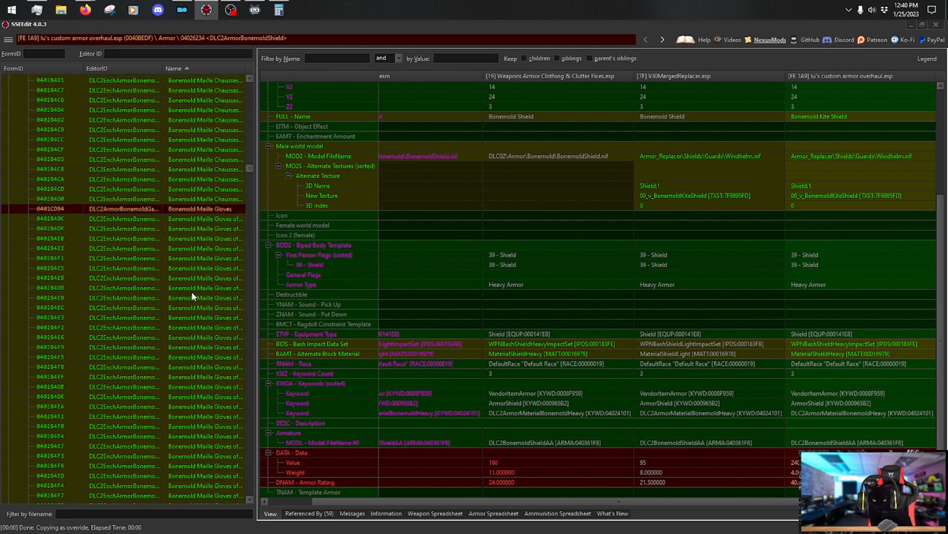
click(219, 209)
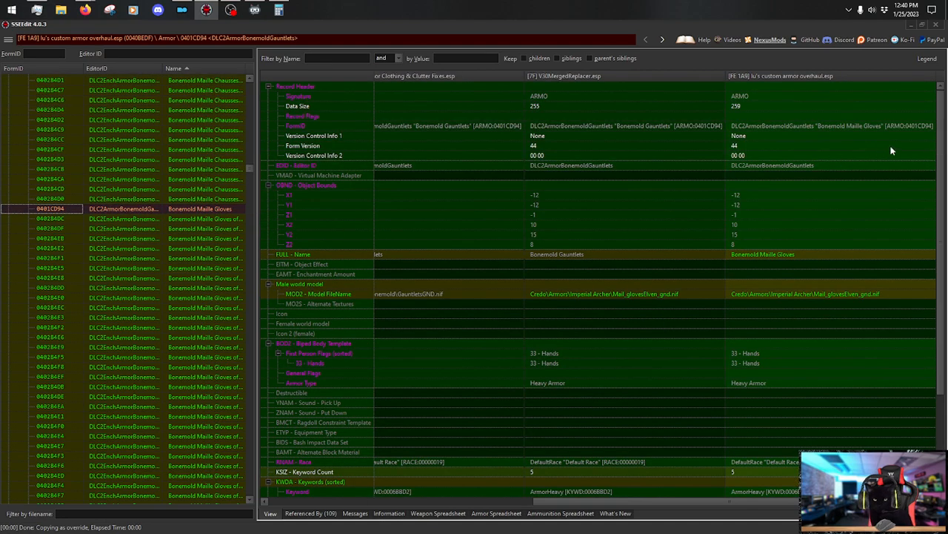
drag(940, 138, 941, 271)
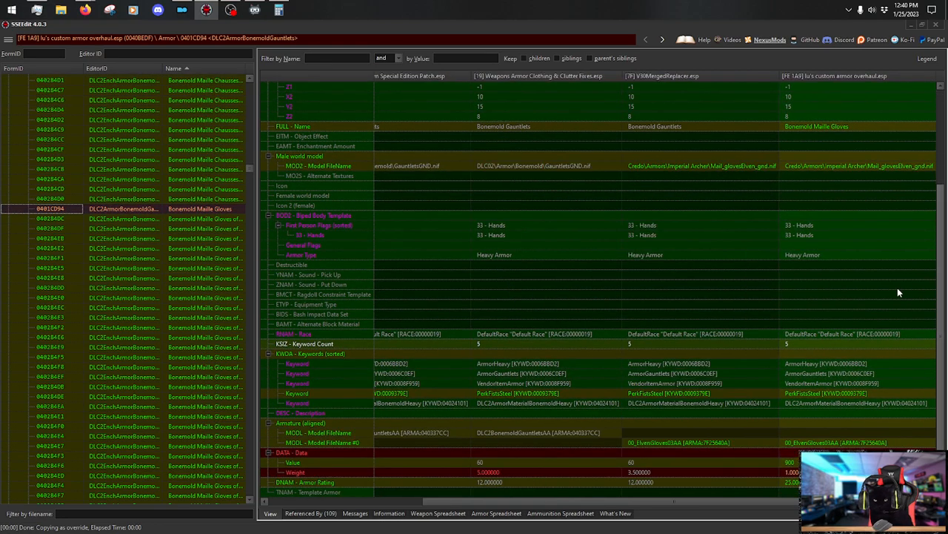
click(196, 296)
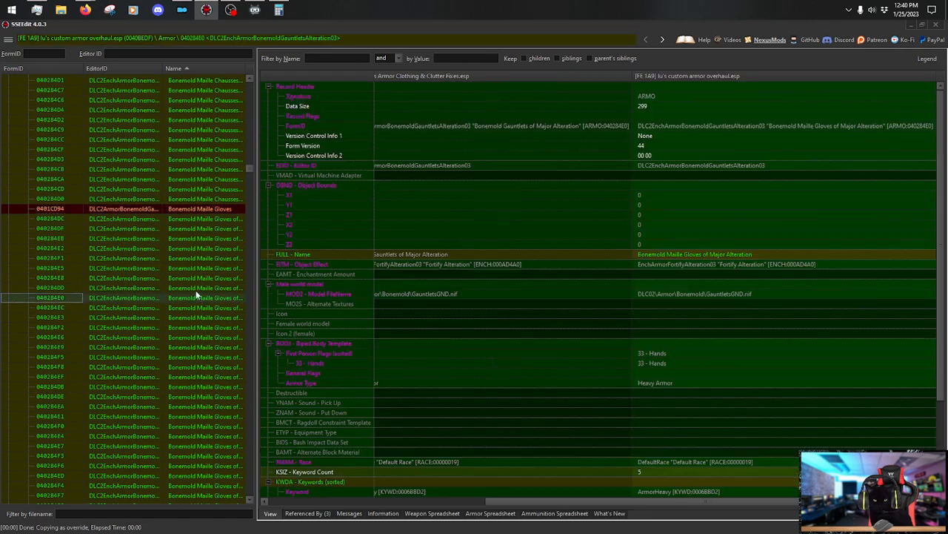
Open the DLC2ArmorBonemoldCuirassVariant02 record and compare its keywords, Value, Weight and Armor Rating across the plugins.
scroll(199, 293, down, 10)
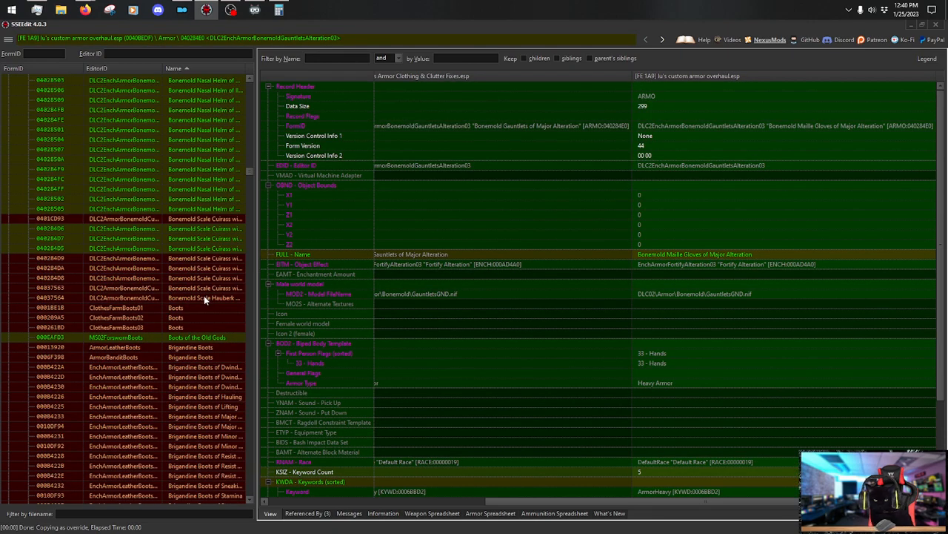
click(234, 221)
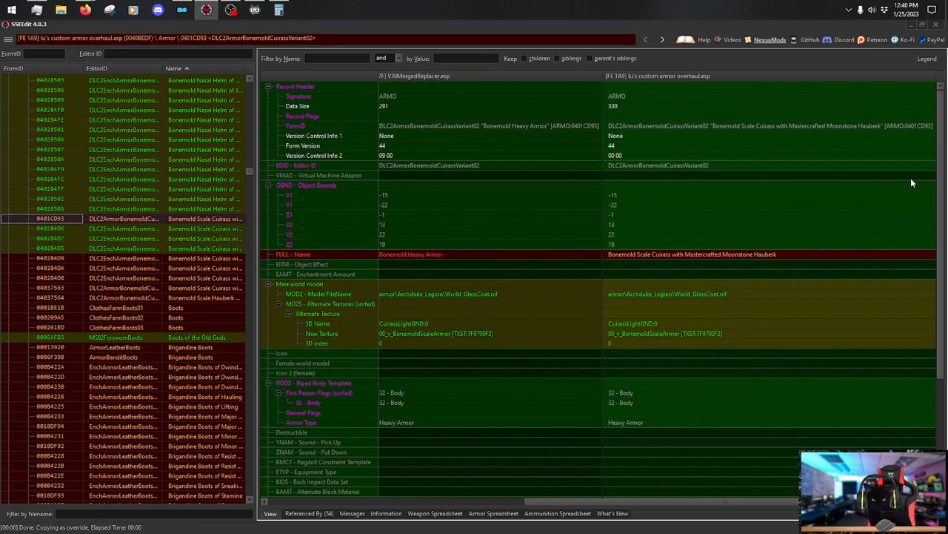
drag(940, 180, 938, 376)
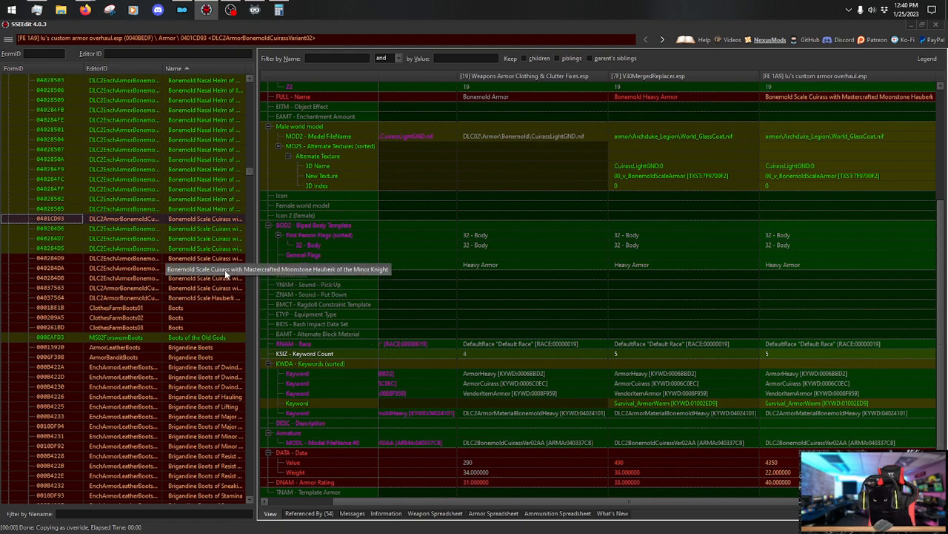
Compare the material keywords and data of the ArmorLeatherBoots and ArmorBanditBoots records across the plugins.
click(198, 347)
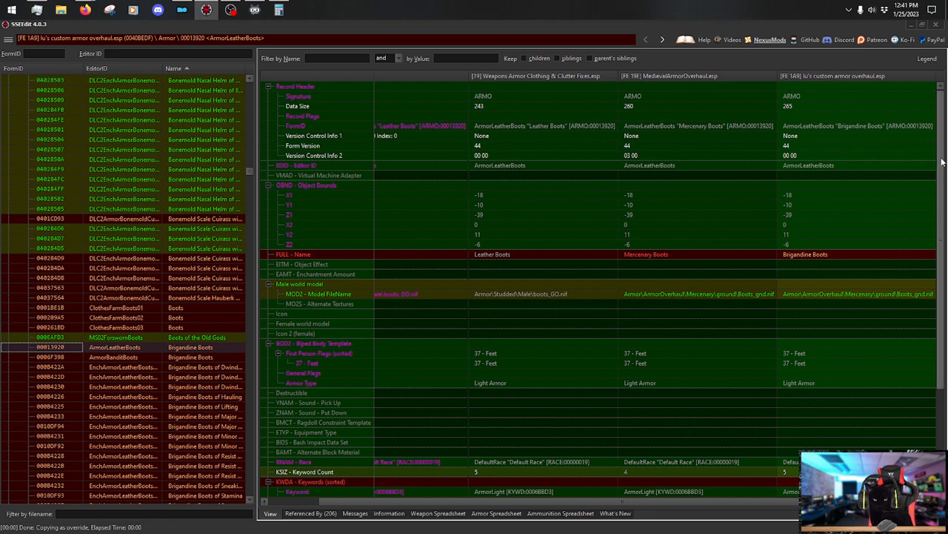
scroll(941, 166, down, 5)
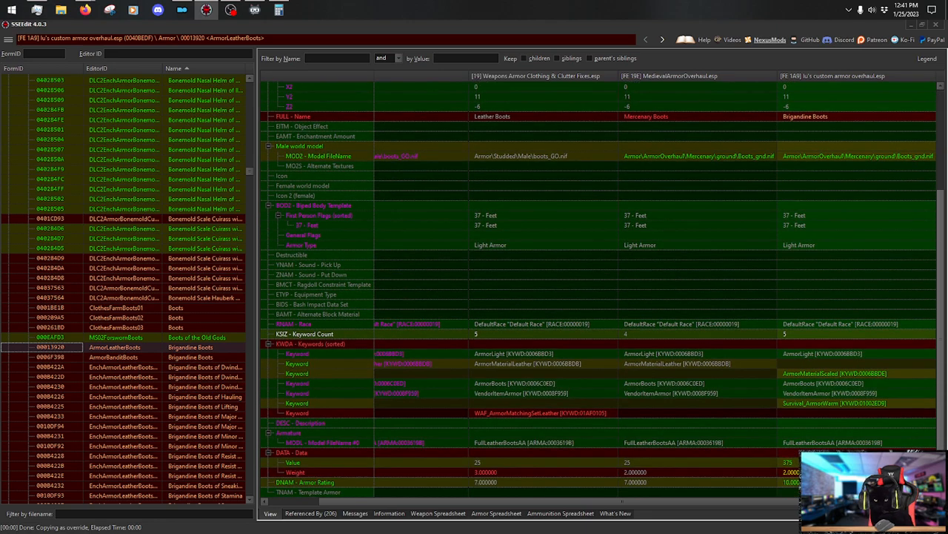
click(215, 357)
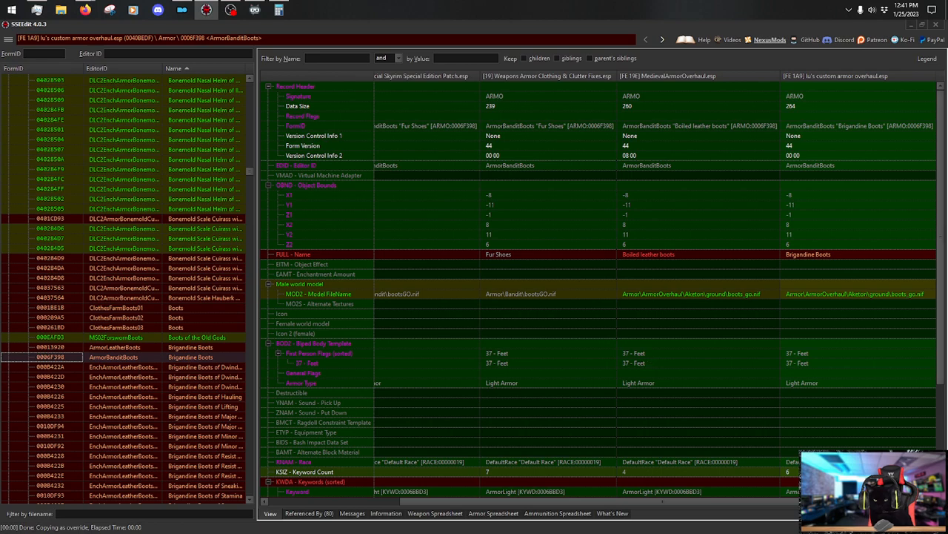
scroll(943, 169, down, 5)
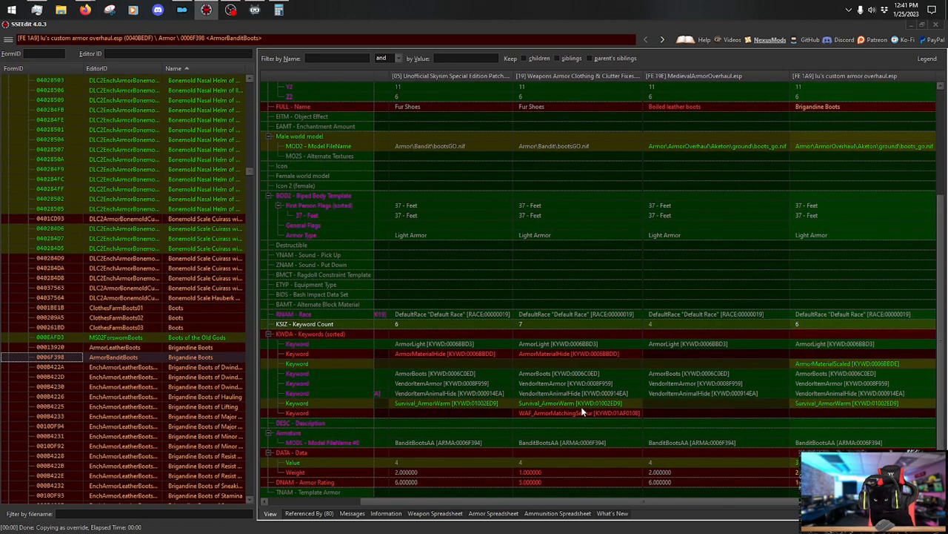
Check the Brigandine Boots of Lifting record and compare the base Brigandine Gauntlets' keywords and data across the plugins.
click(208, 407)
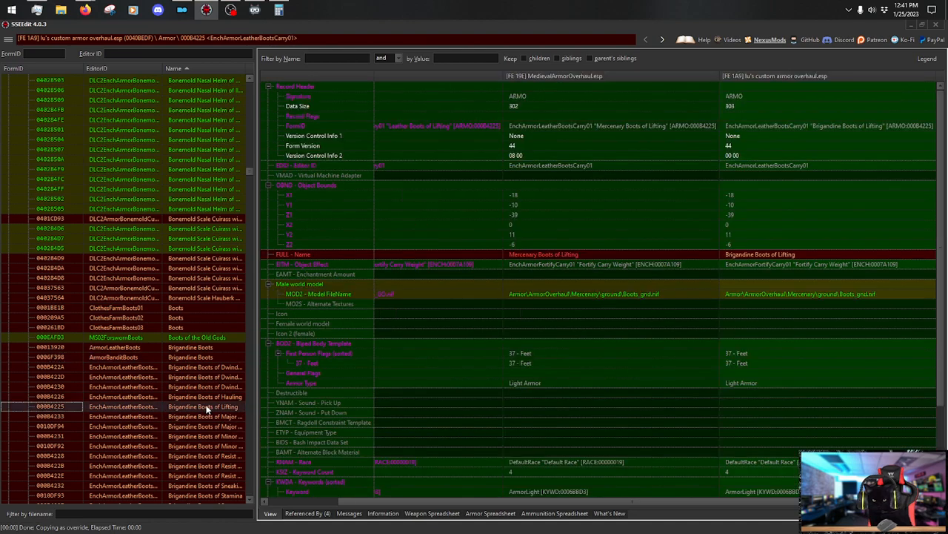
scroll(200, 407, down, 7)
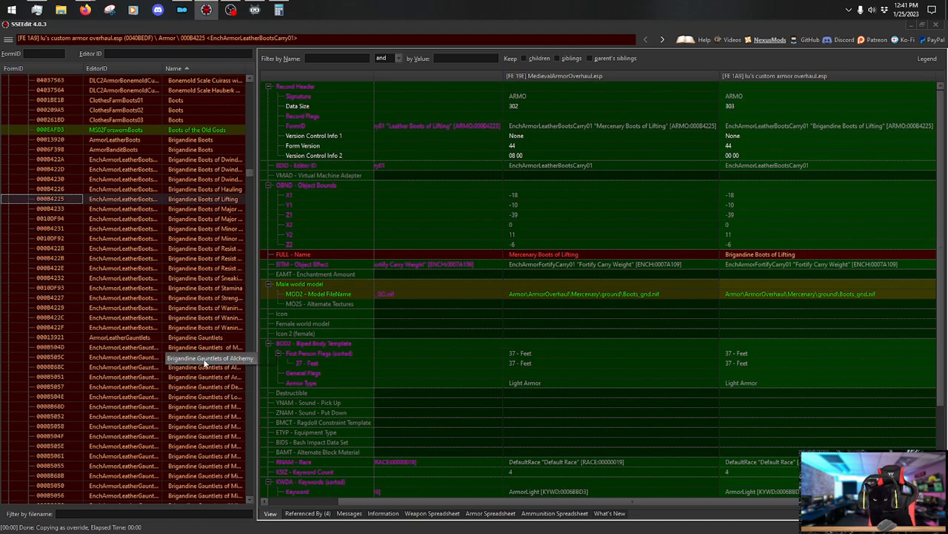
click(197, 338)
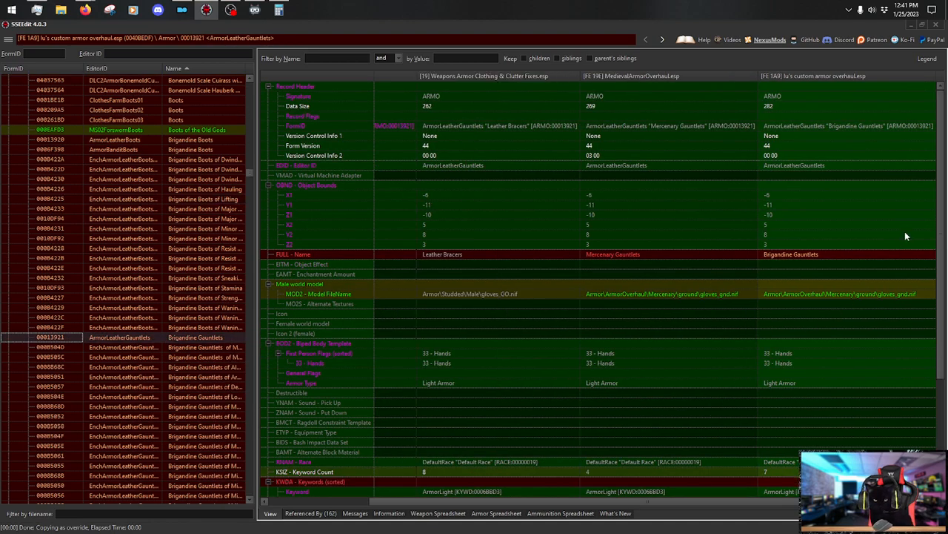
scroll(610, 383, down, 5)
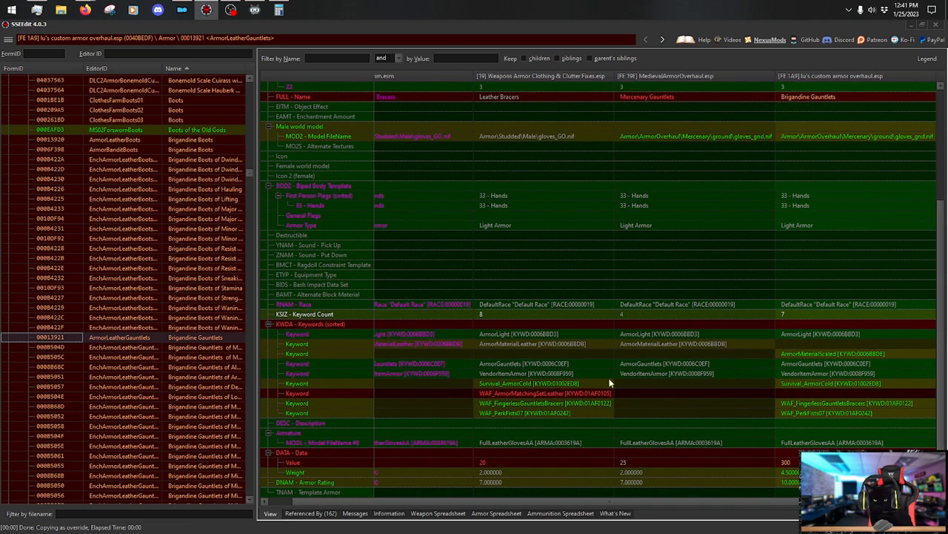
Rename the ArmorLeatherCuirass record in lu's custom armor overhaul.esp to "Brigandine with Maille Hauberk, Gambeson, and Pauldrons".
click(185, 367)
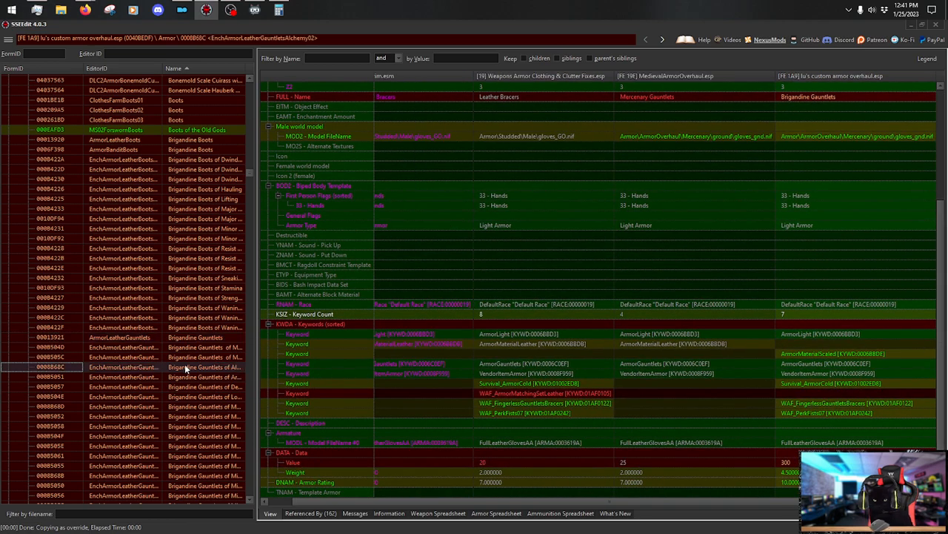
scroll(197, 360, down, 10)
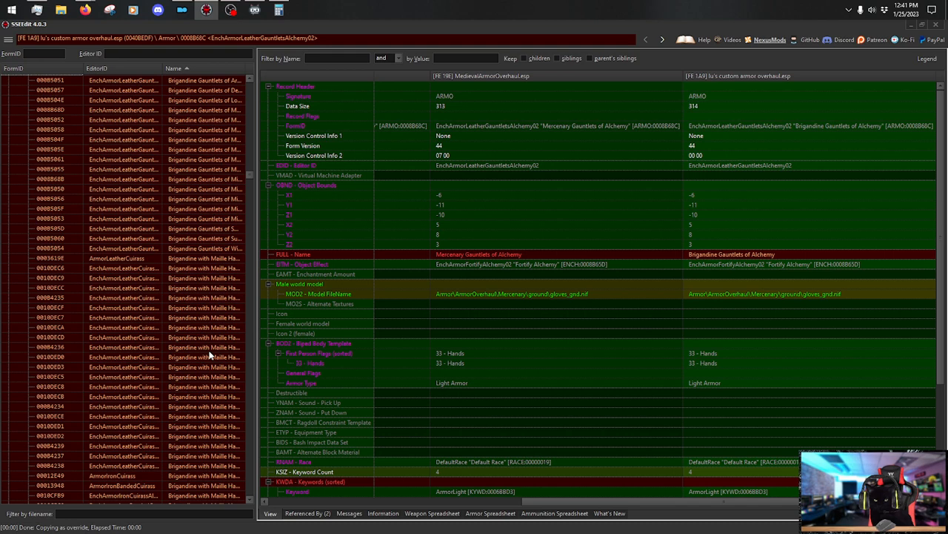
click(236, 260)
right_click(792, 253)
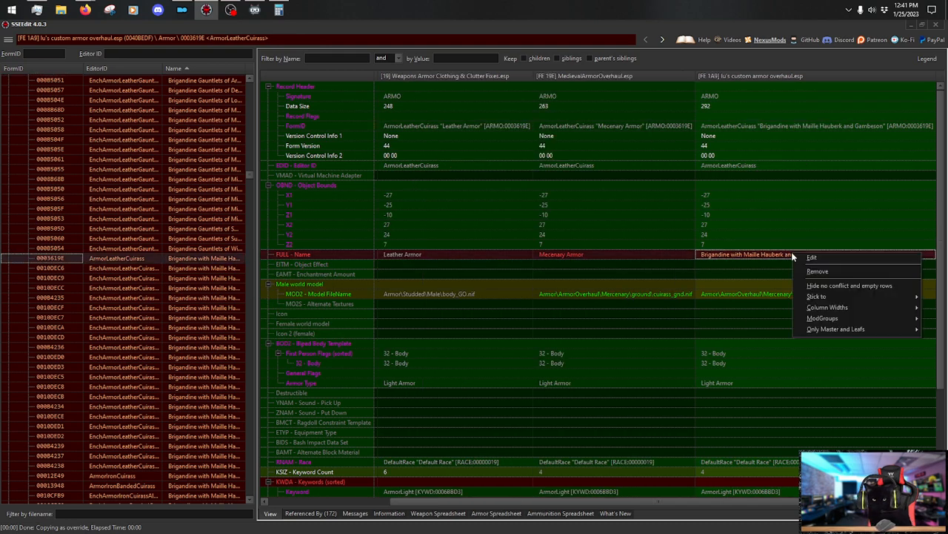
right_click(811, 255)
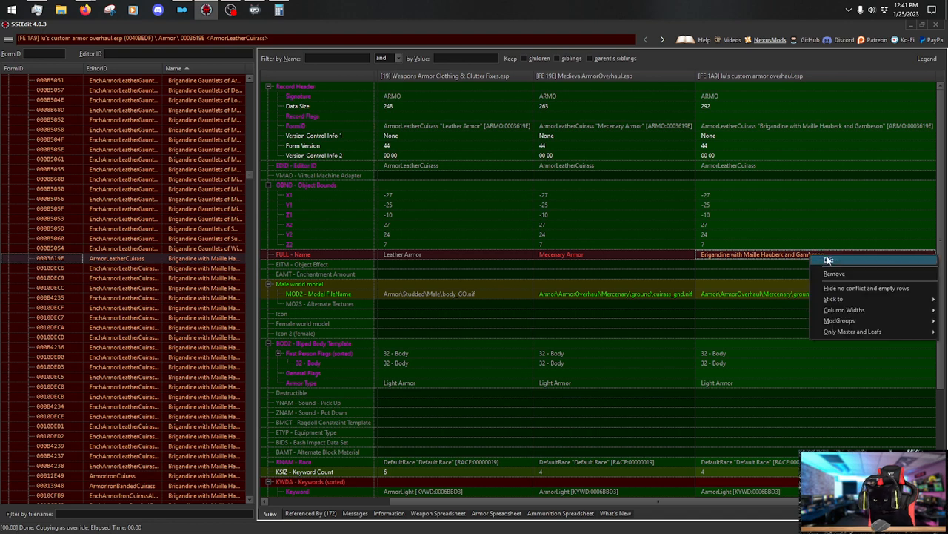
click(829, 260)
key(End)
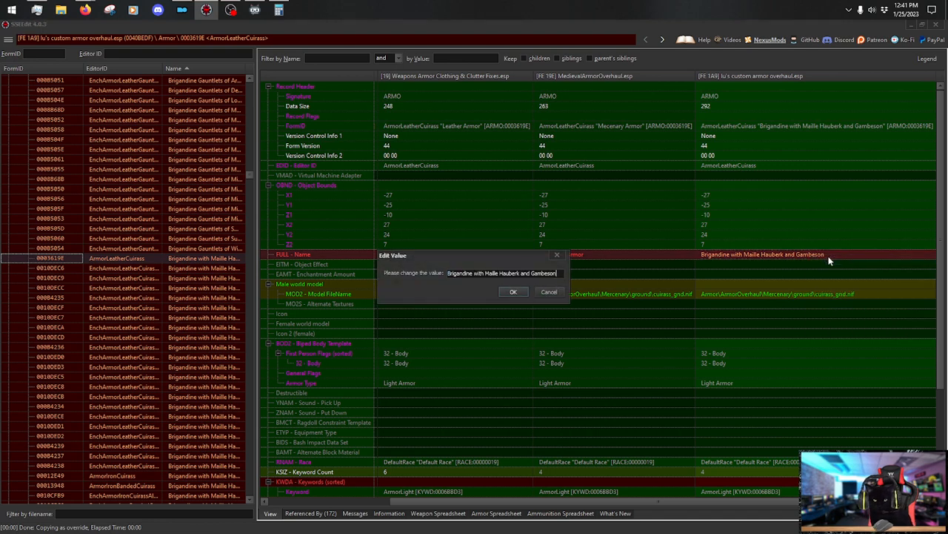
key(BackSpace)
key(BackSpace)
key(BackSpace)
key(BackSpace)
key(BackSpace)
key(BackSpace)
key(BackSpace)
key(BackSpace)
key(BackSpace)
key(BackSpace)
key(BackSpace)
key(BackSpace)
key(BackSpace)
text(, Ga)
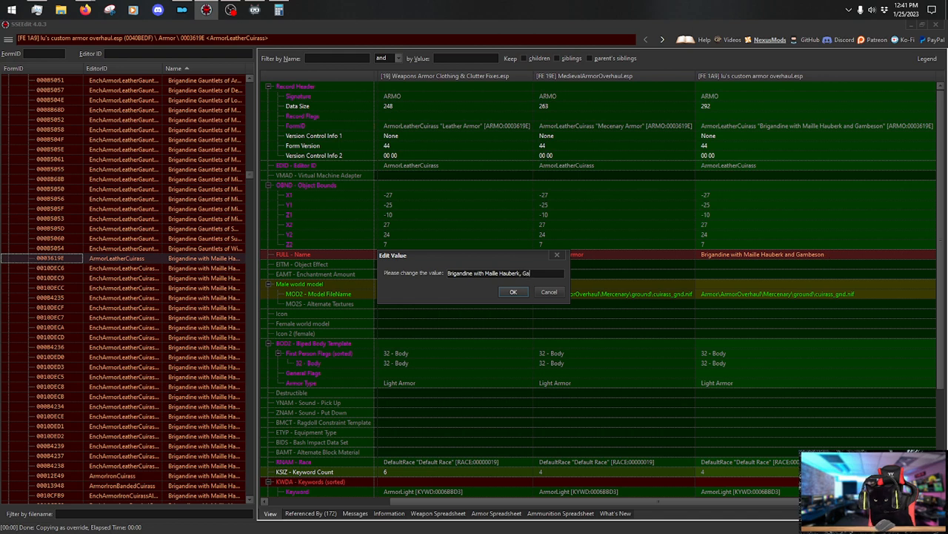
text(mbeso)
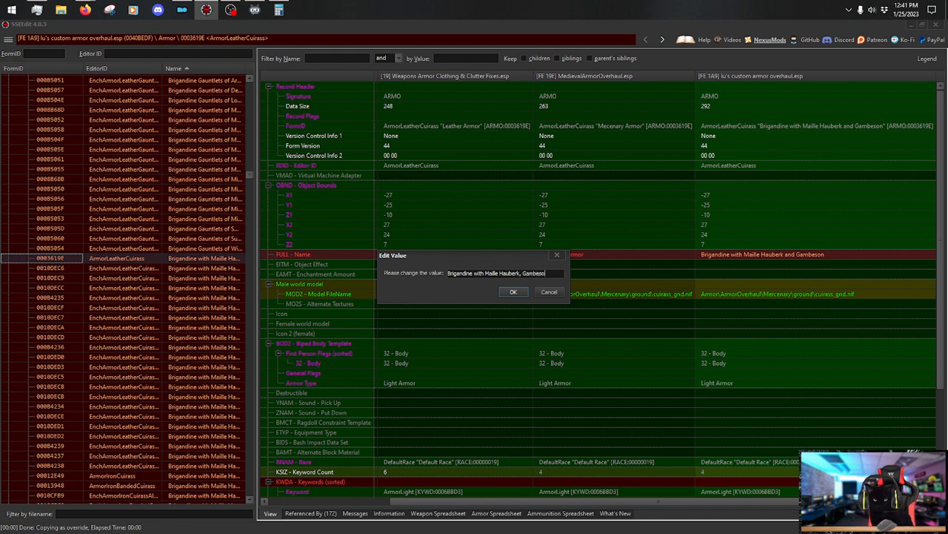
text(n, and P)
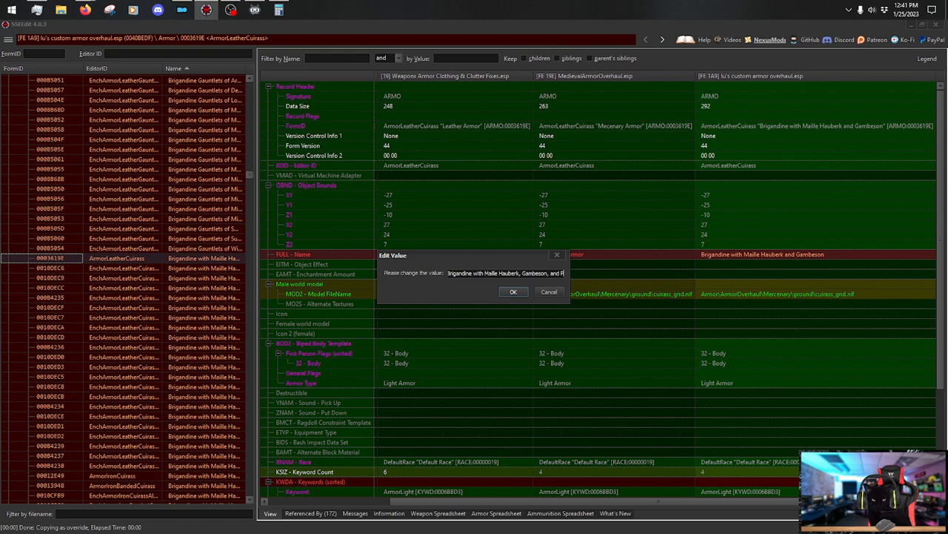
text(auldrons)
key(Return)
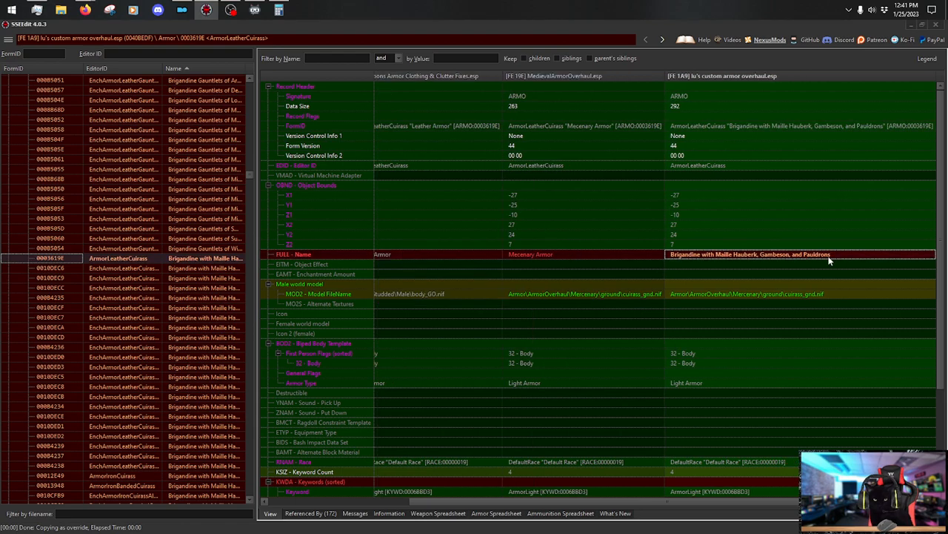
Set the ArmorLeatherCuirass record's Armor Rating to 33 in lu's custom armor overhaul.esp.
scroll(931, 233, down, 5)
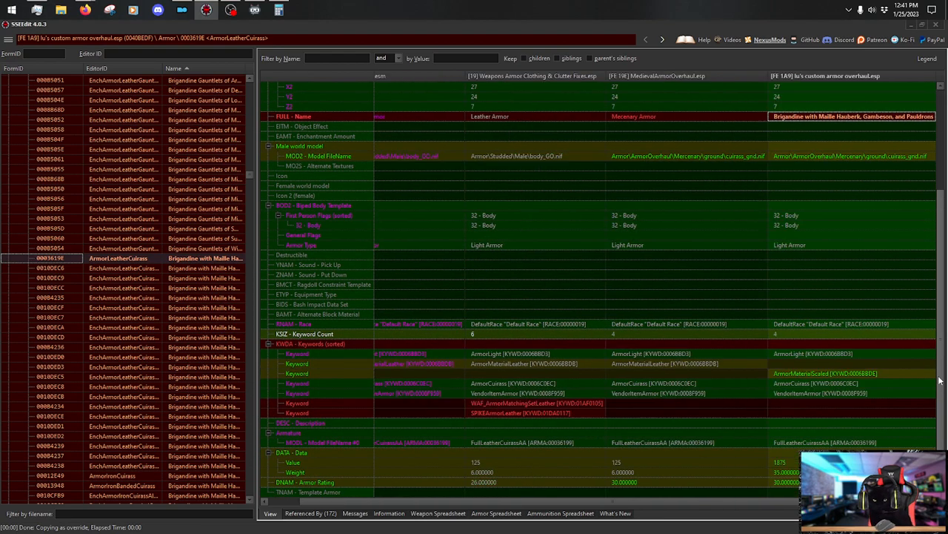
click(792, 482)
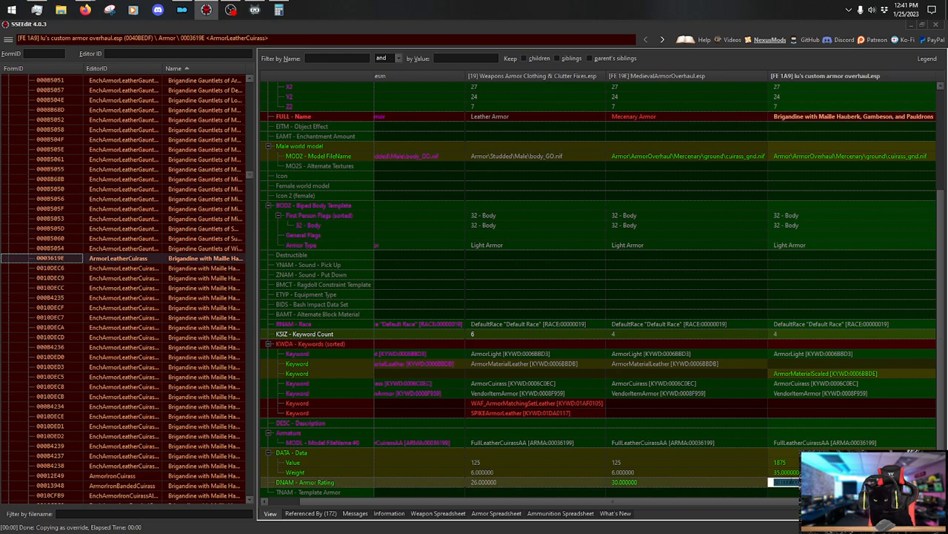
text(33)
key(Return)
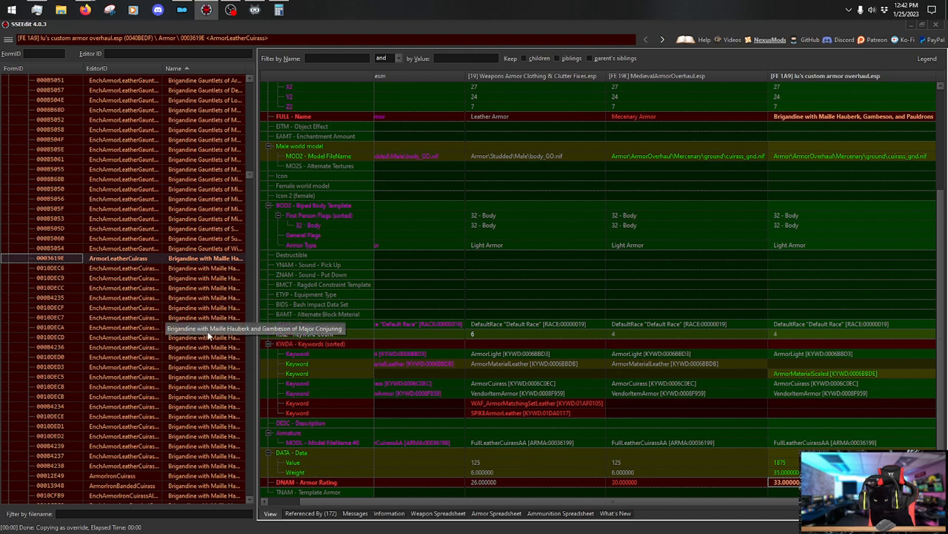
Open the ClothesChefShoes Brown Boots record and compare its keywords, Value, Weight and Armor Rating across the plugins.
scroll(228, 281, down, 10)
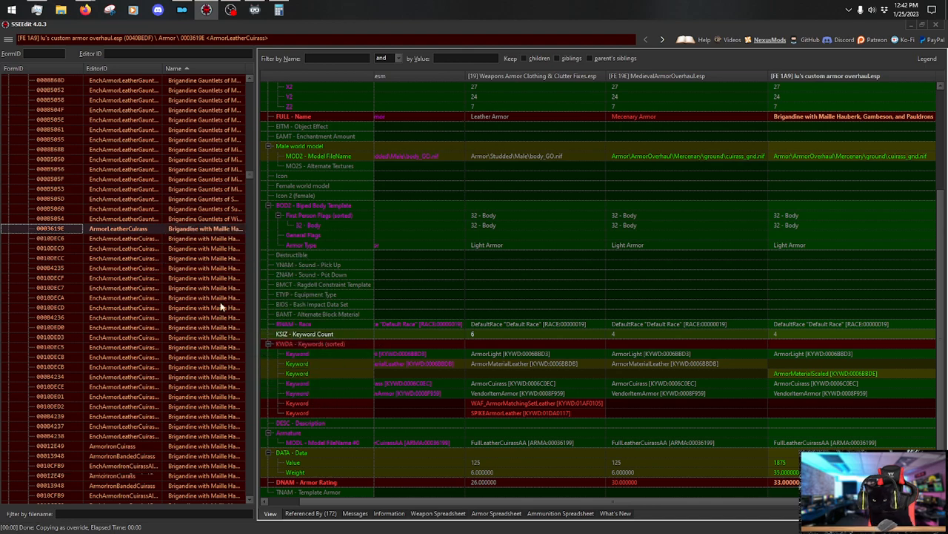
scroll(229, 304, down, 8)
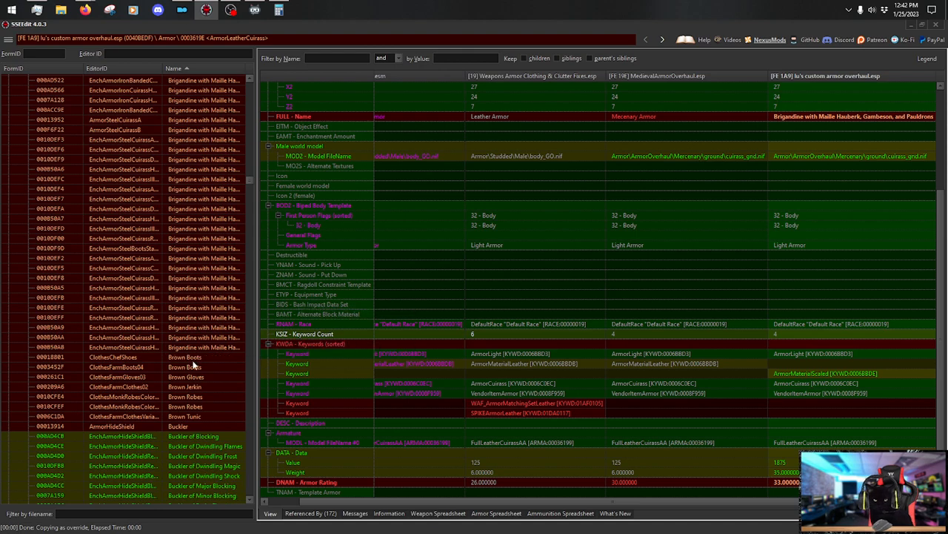
click(192, 359)
drag(944, 144, 936, 386)
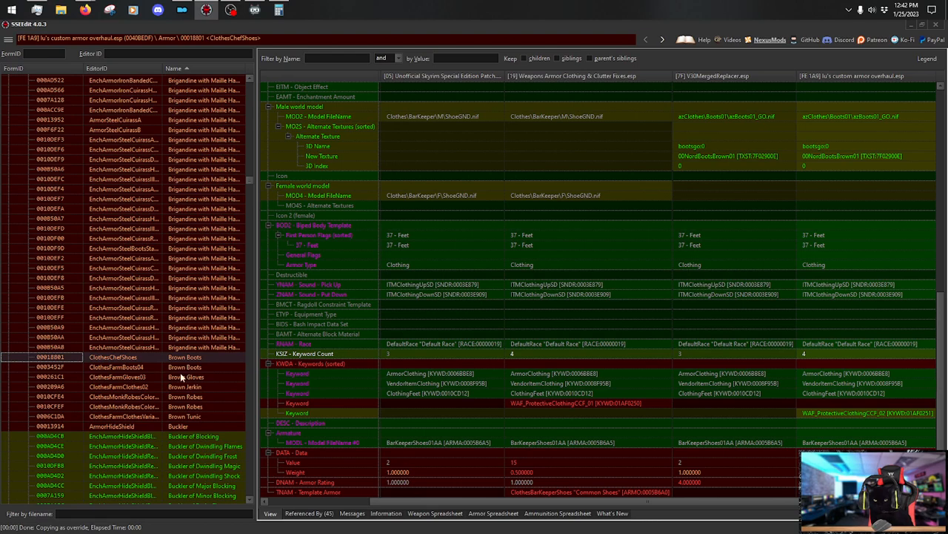
Compare the base Buckler's keywords and data across the plugins and open the Buckler of Blocking record.
click(211, 426)
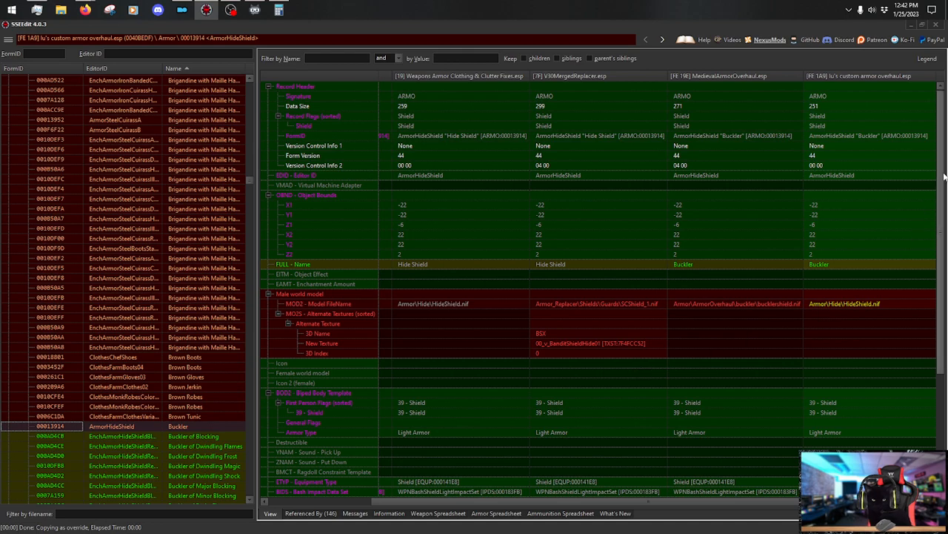
drag(944, 177, 946, 328)
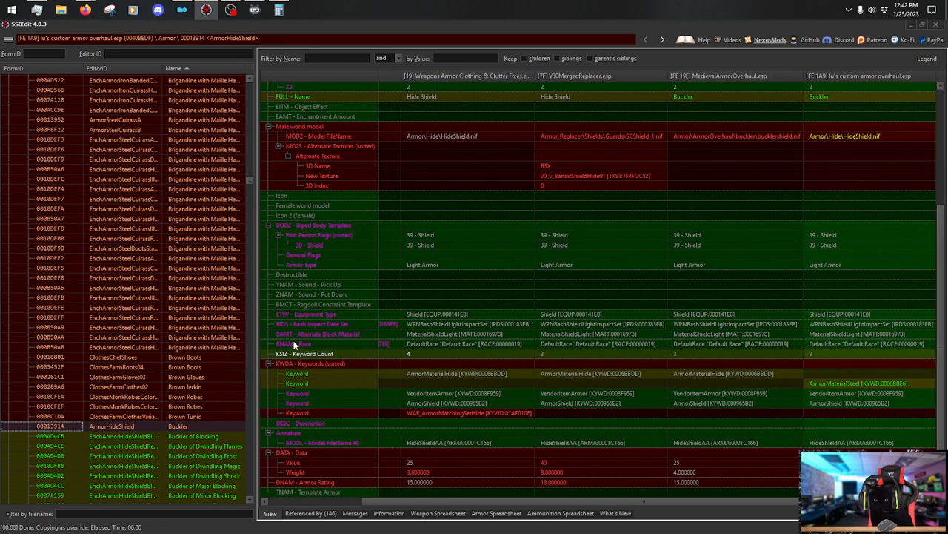
click(204, 434)
Open the Chaurus Chitin Armor record and compare its armor type, keywords and data across the plugins.
scroll(211, 392, down, 9)
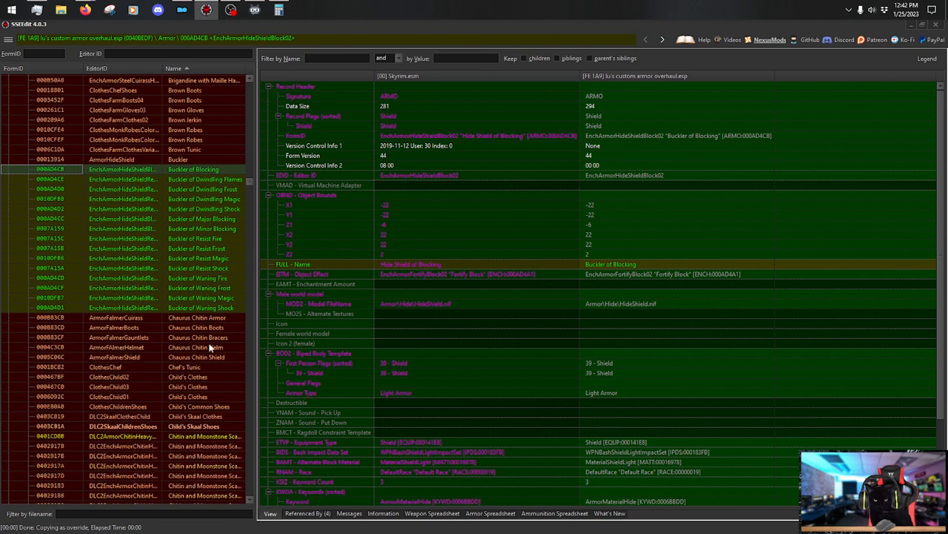
click(215, 318)
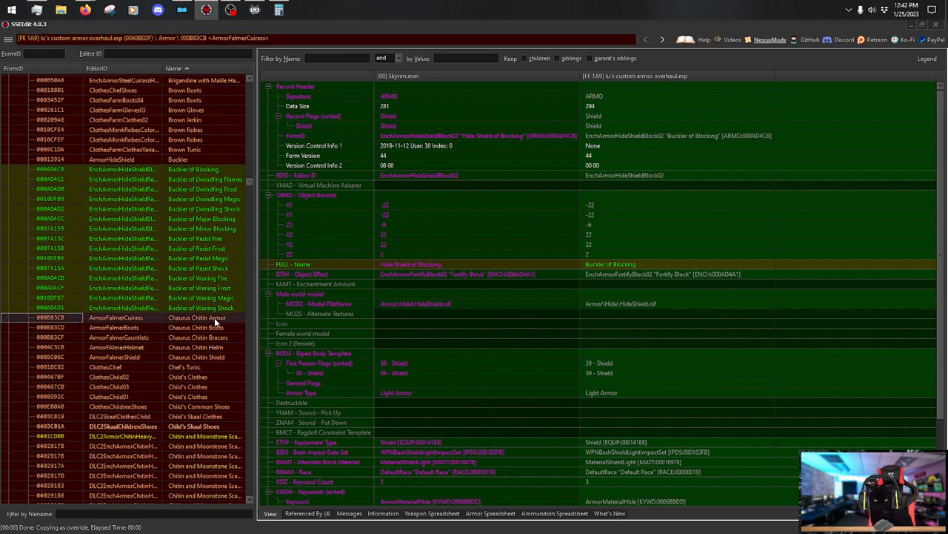
scroll(935, 349, down, 5)
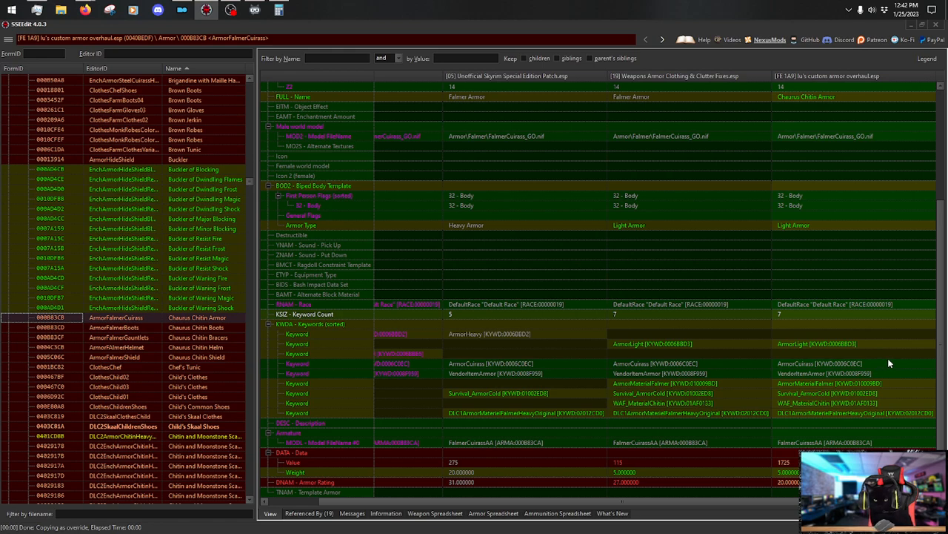
drag(945, 296, 945, 321)
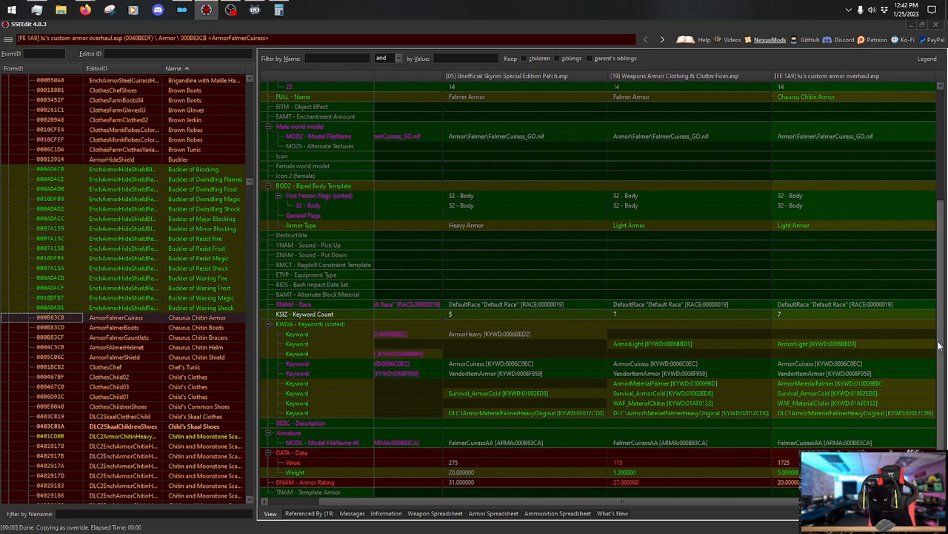
Check the Chaurus Chitin Boots, Chaurus Chitin Bracers and base Chitin and Moonstone Scale Bracers records across the plugins.
click(220, 328)
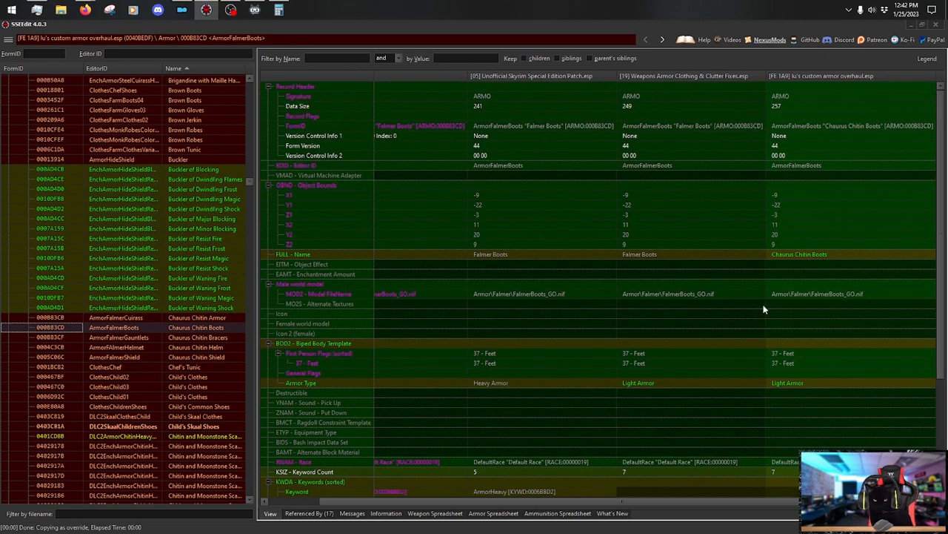
click(224, 337)
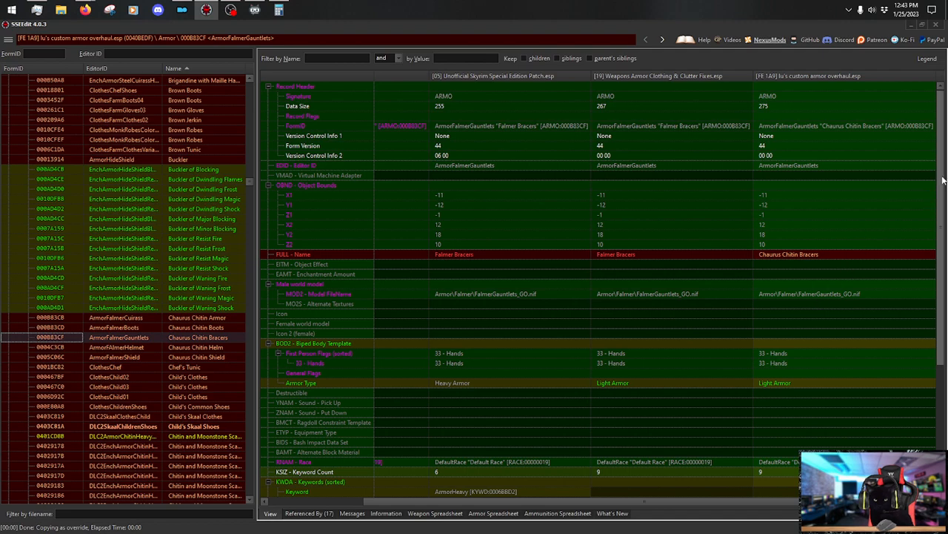
drag(935, 191, 941, 338)
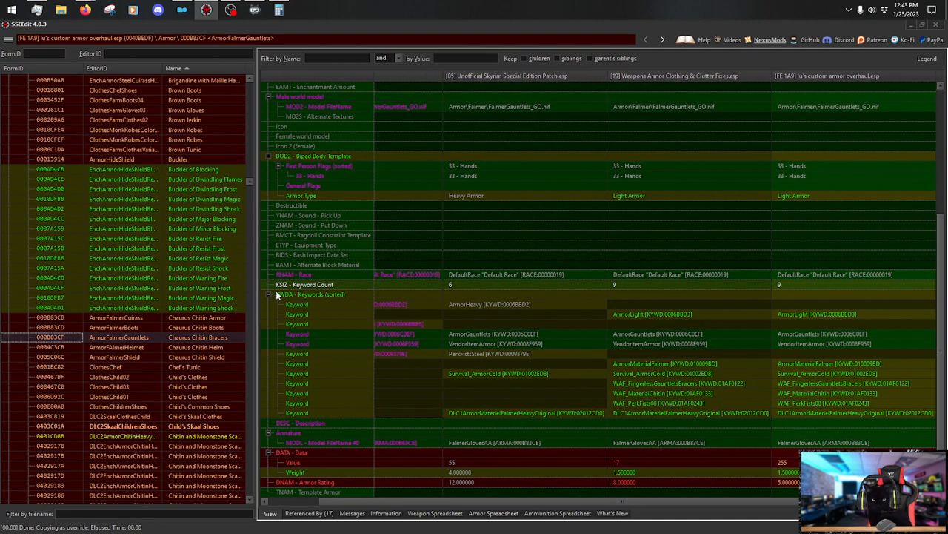
click(210, 437)
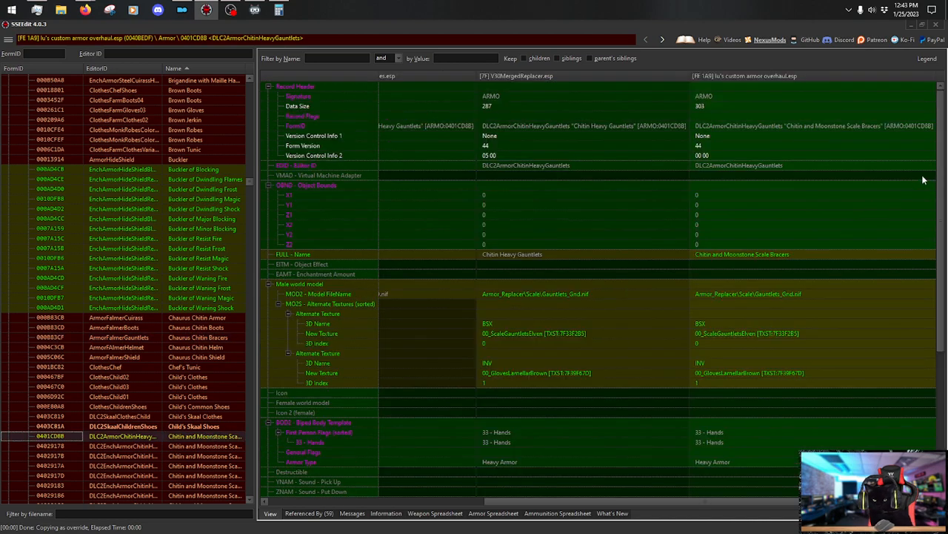
scroll(919, 282, down, 7)
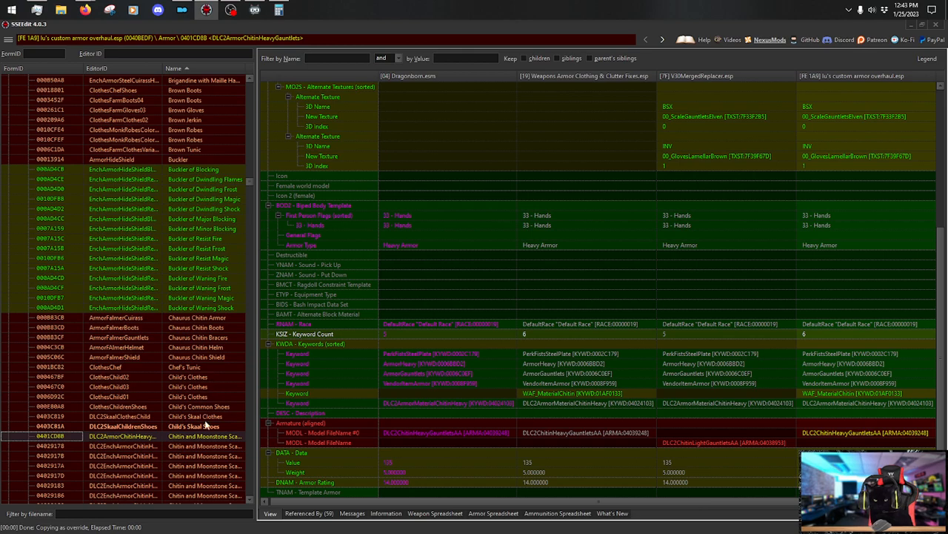
Look through the armor list from the Chitin and Moonstone Scale records to the Dragonscale Lamellar and Nasal Helm records.
scroll(200, 415, down, 14)
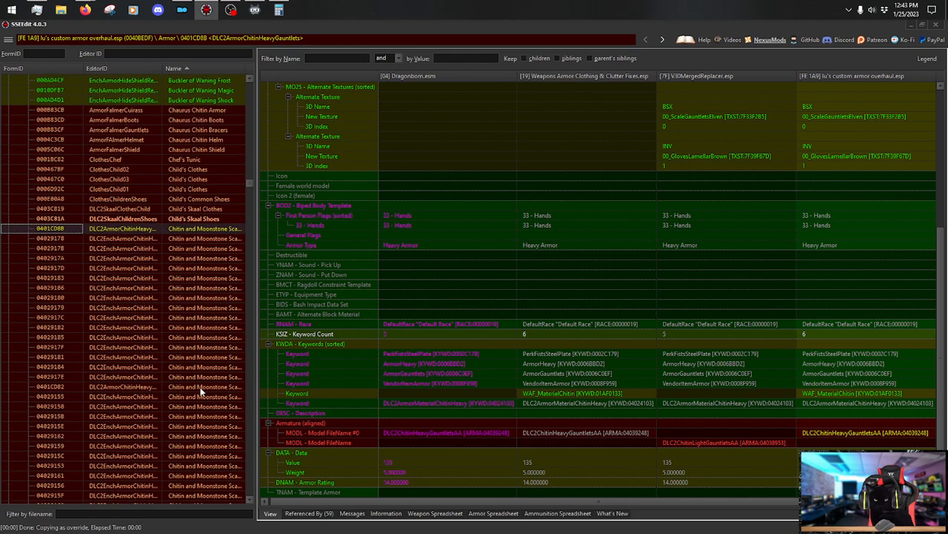
scroll(195, 389, down, 20)
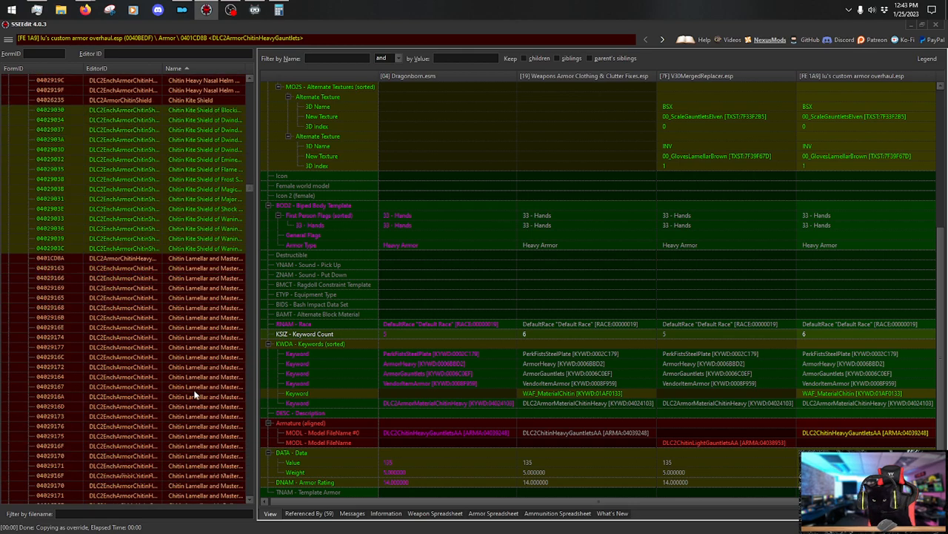
scroll(193, 390, down, 15)
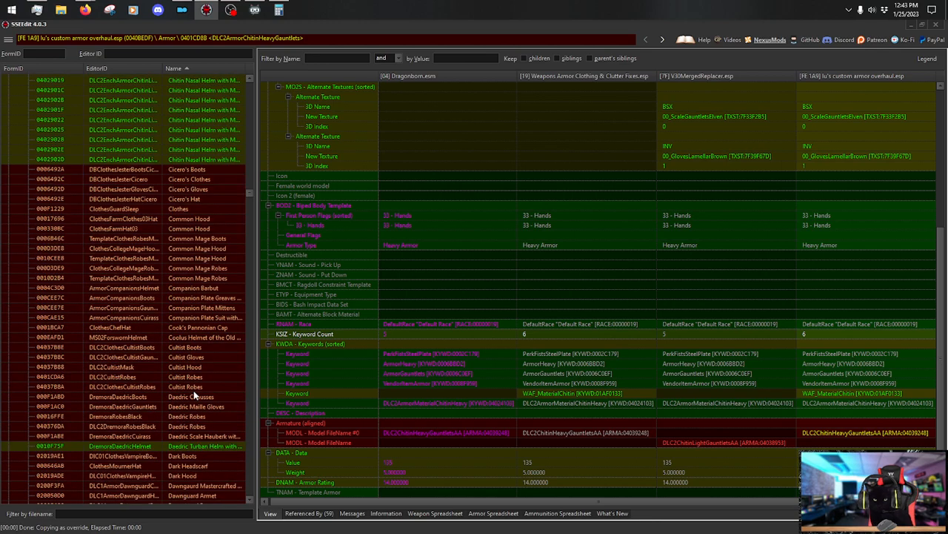
scroll(195, 396, down, 20)
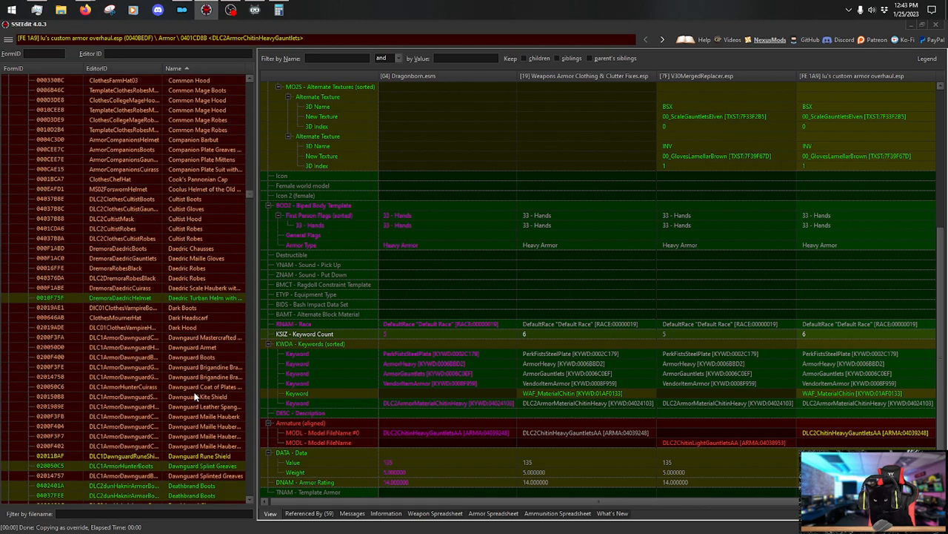
scroll(194, 396, down, 15)
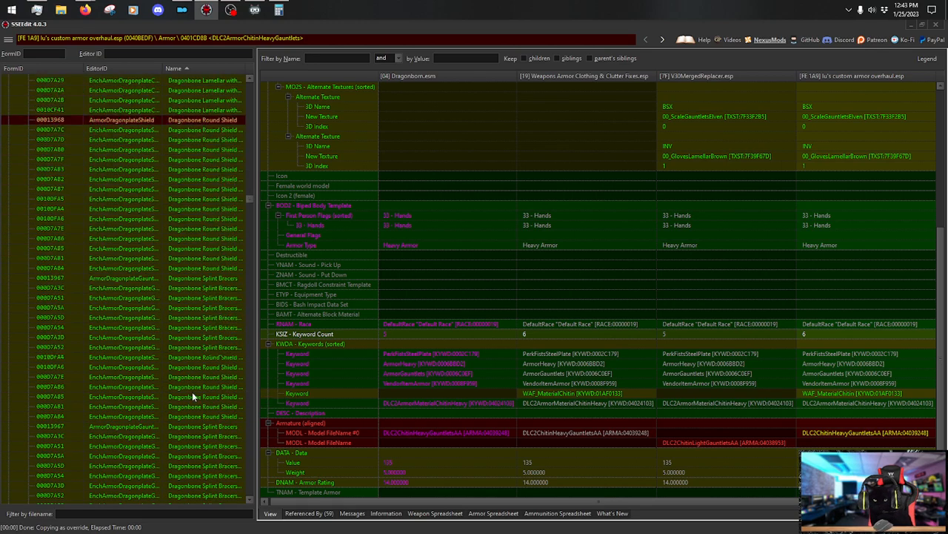
scroll(192, 391, down, 12)
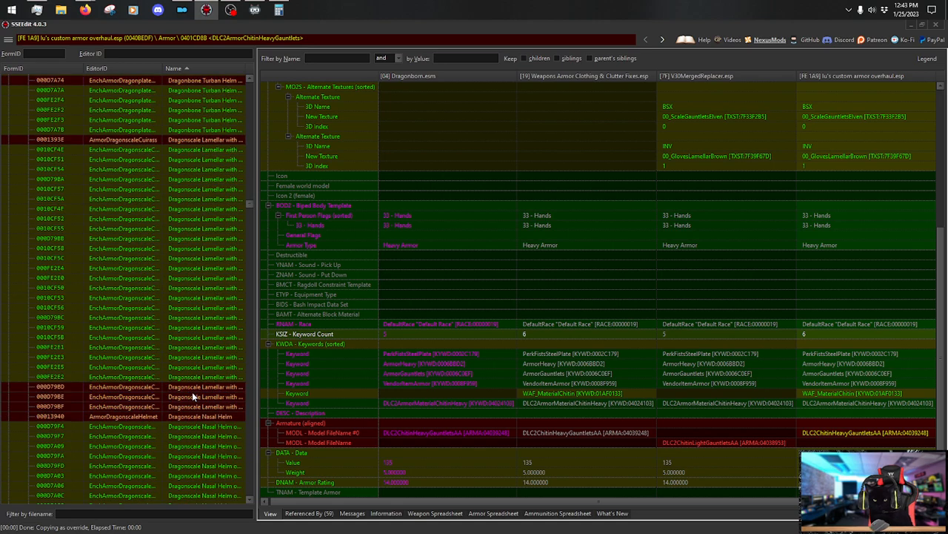
scroll(190, 393, up, 10)
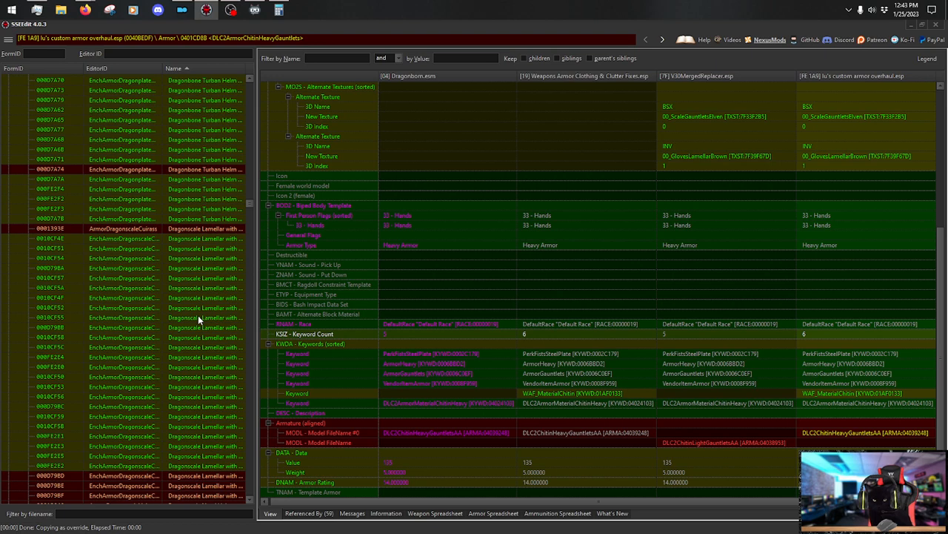
scroll(197, 288, up, 2)
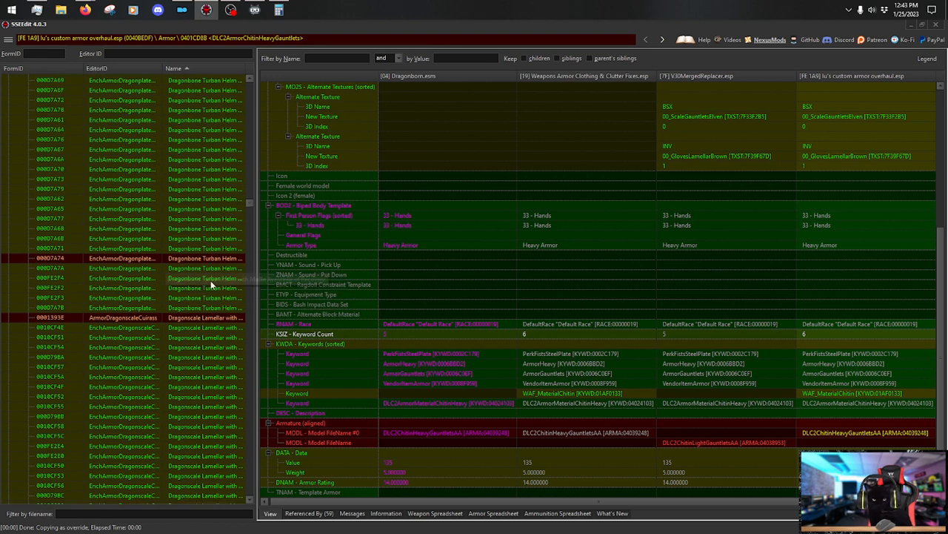
scroll(229, 241, down, 5)
scroll(230, 239, down, 1)
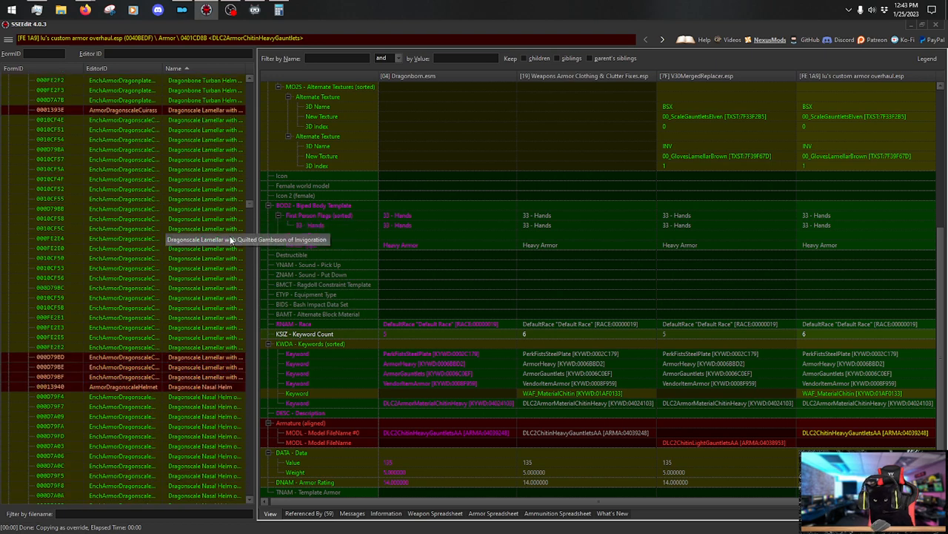
Compare the keywords, values and armor ratings of the Dunmeri Blue Tunic and Dukaan mask records across the plugins.
scroll(230, 237, down, 2)
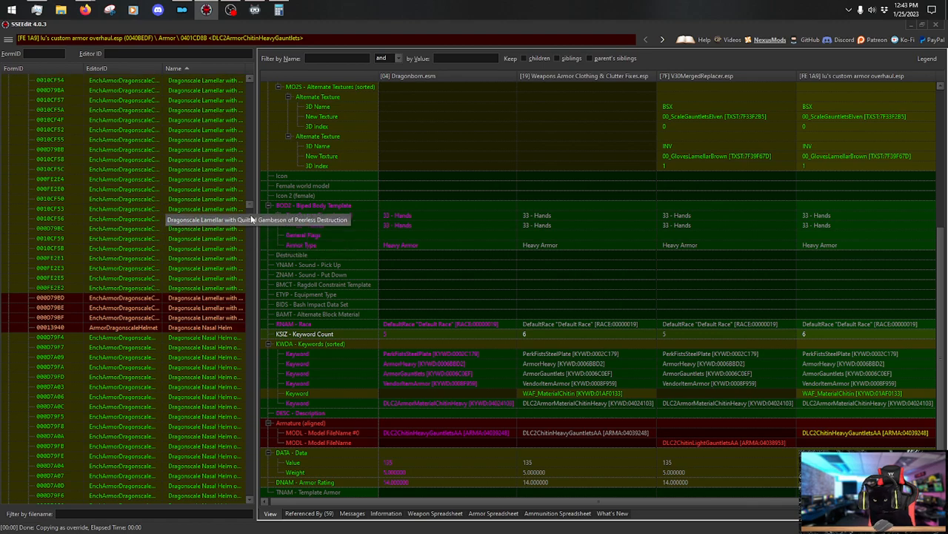
scroll(252, 205, down, 3)
scroll(232, 244, down, 12)
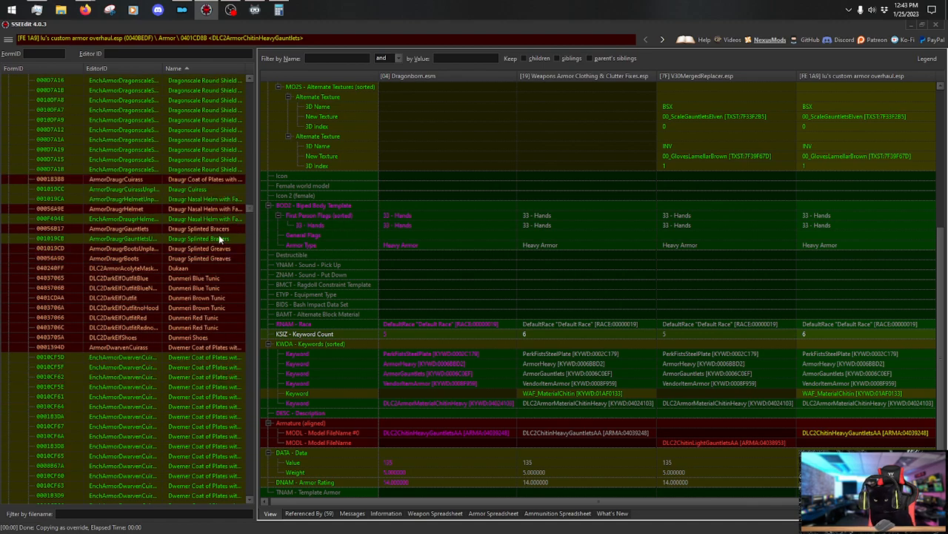
click(206, 279)
drag(941, 194, 939, 442)
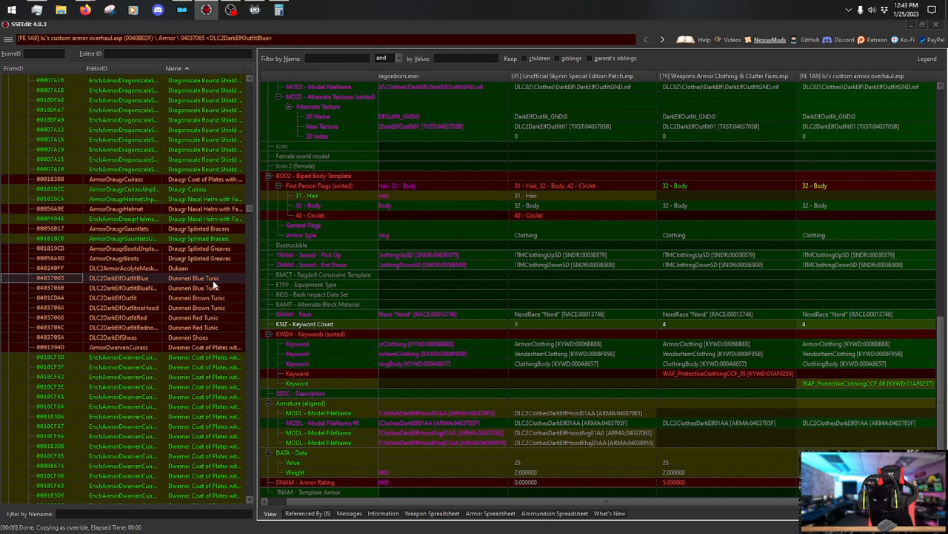
key(Up)
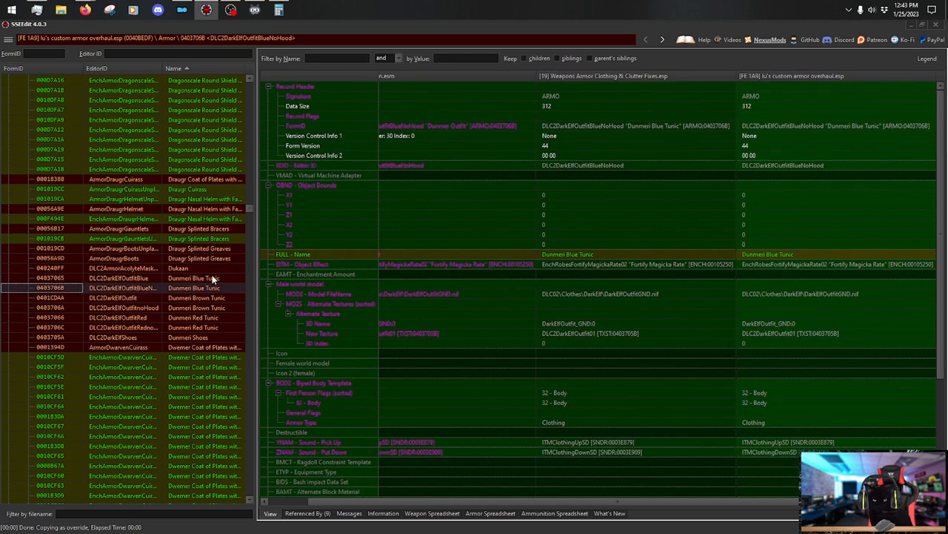
scroll(929, 426, down, 10)
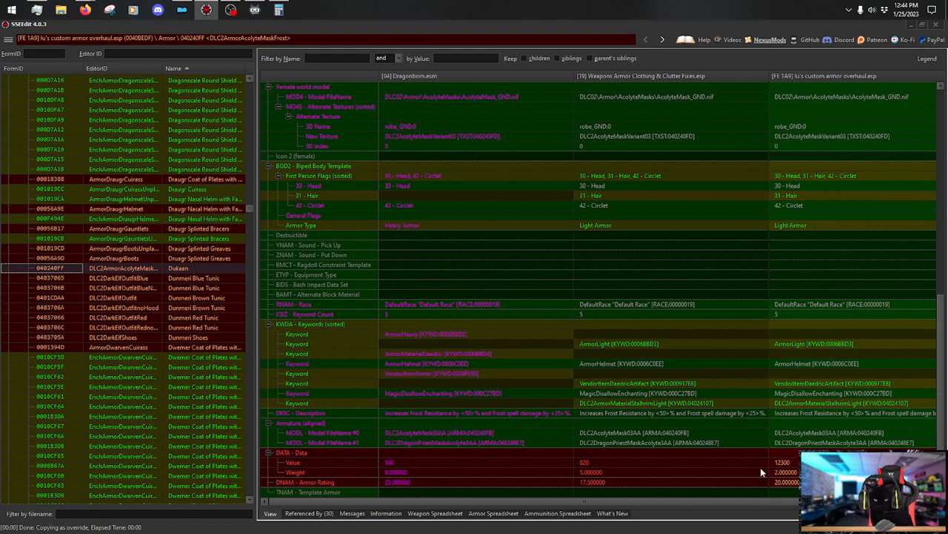
Compare the hooded and no-hood Dunmeri Brown Tunic records' keywords and data across the plugins.
click(201, 297)
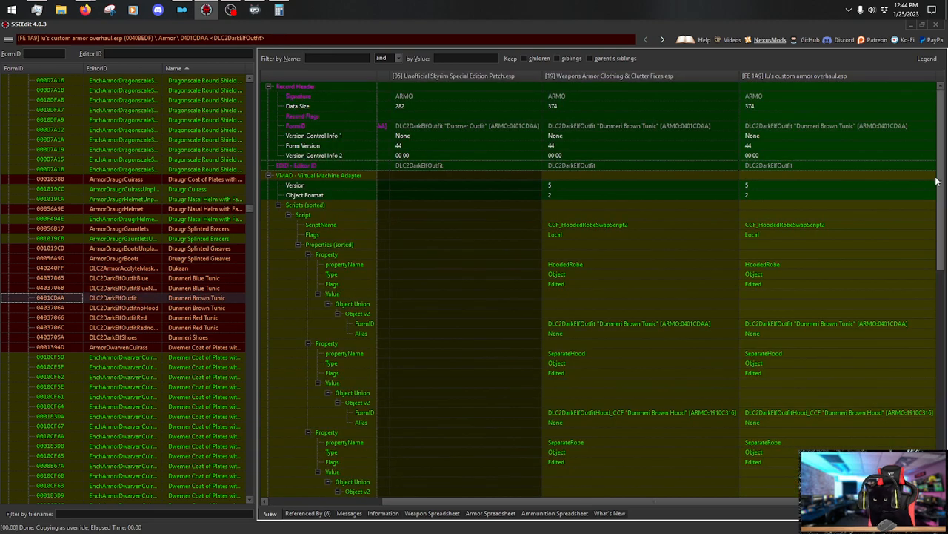
drag(936, 181, 939, 441)
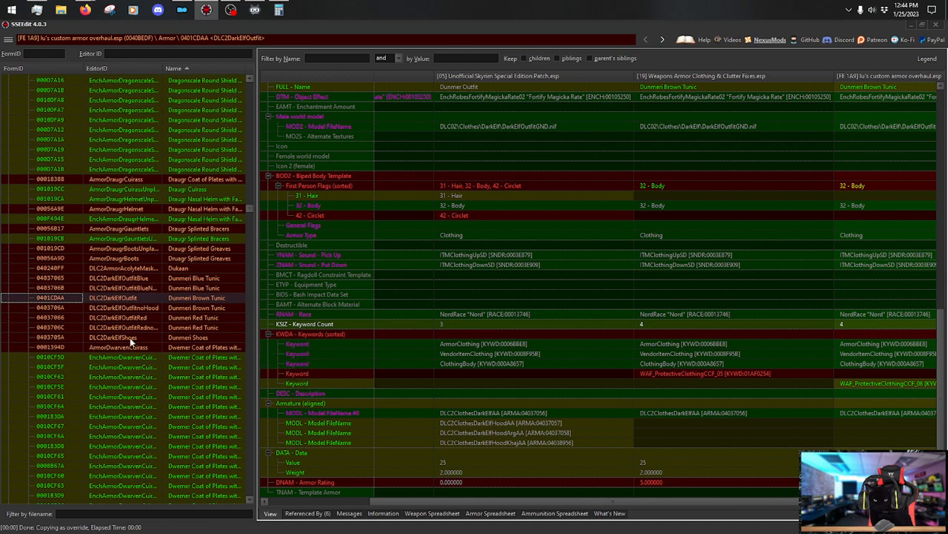
click(196, 307)
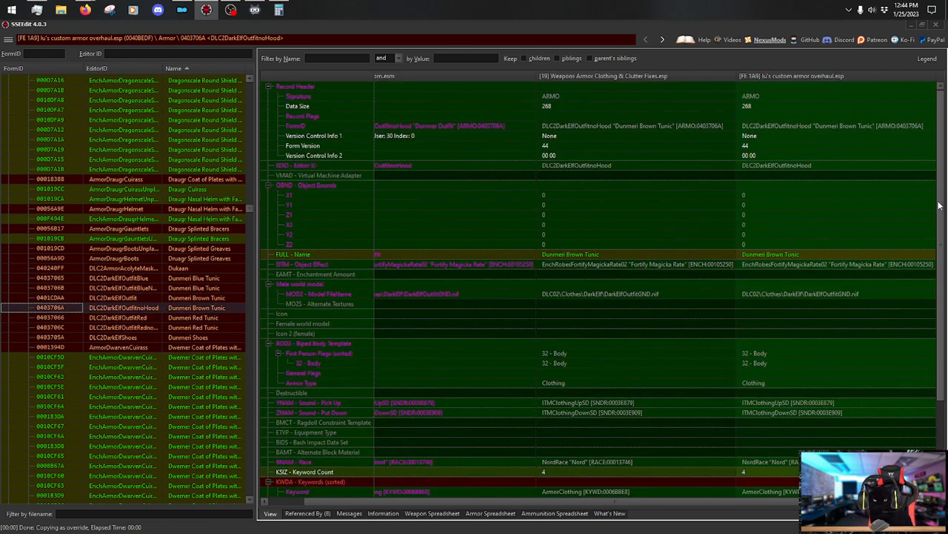
scroll(938, 205, down, 4)
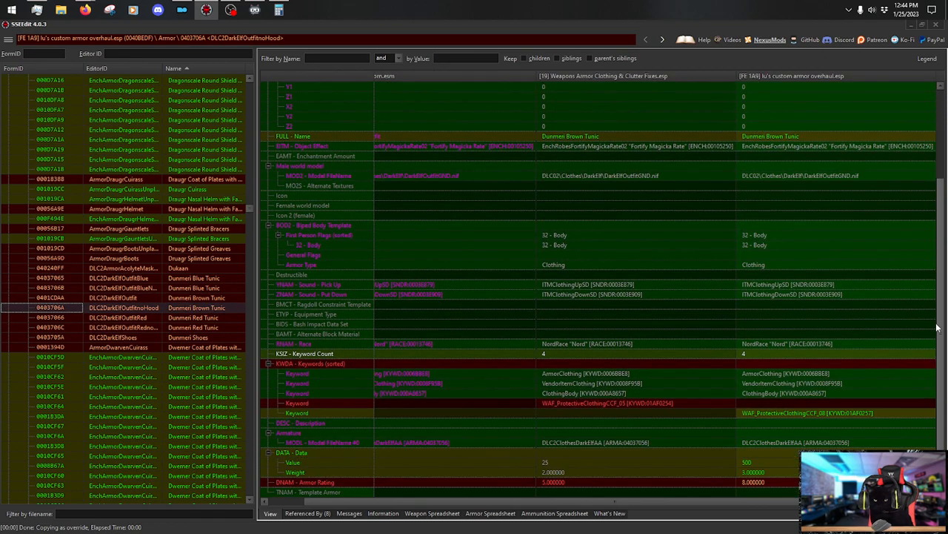
Compare both Dunmeri Red Tunic records' protective clothing keywords and data across the plugins.
click(206, 319)
scroll(933, 369, down, 4)
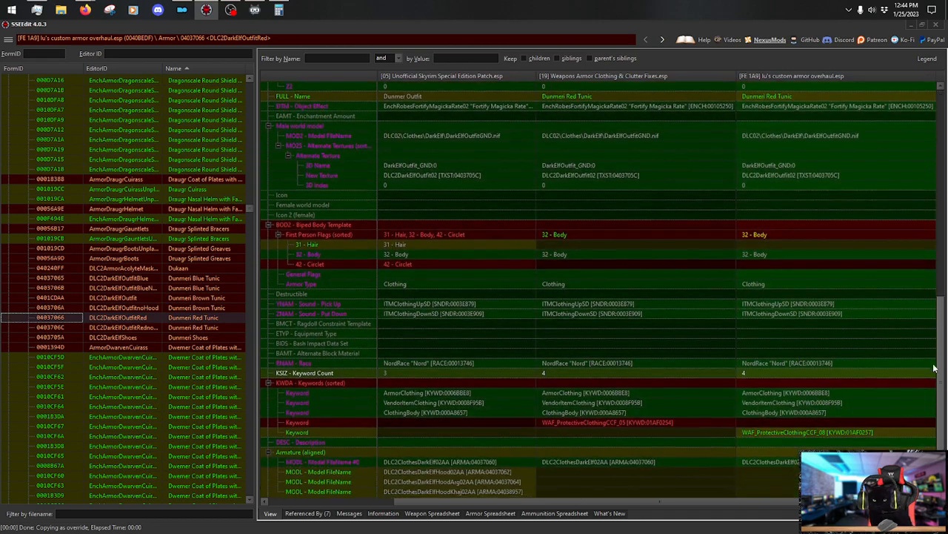
scroll(934, 369, down, 2)
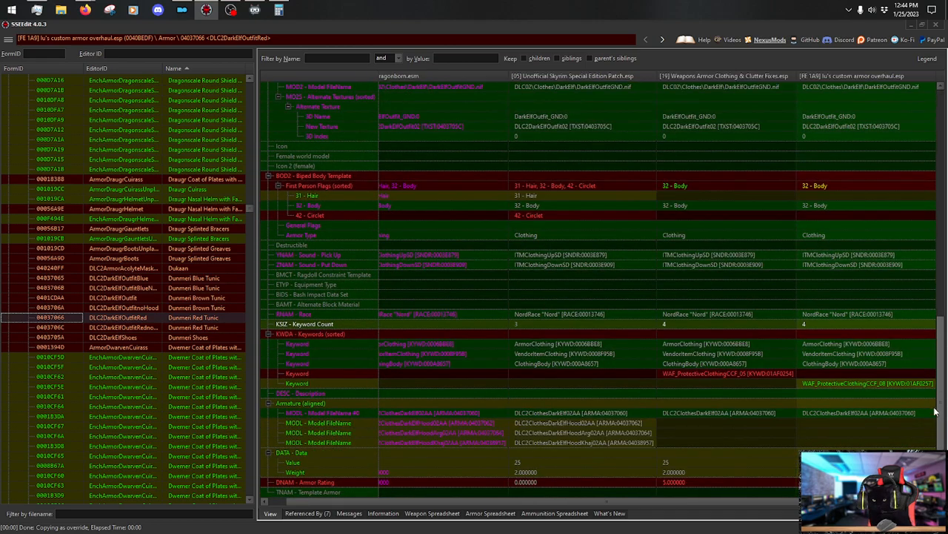
click(194, 328)
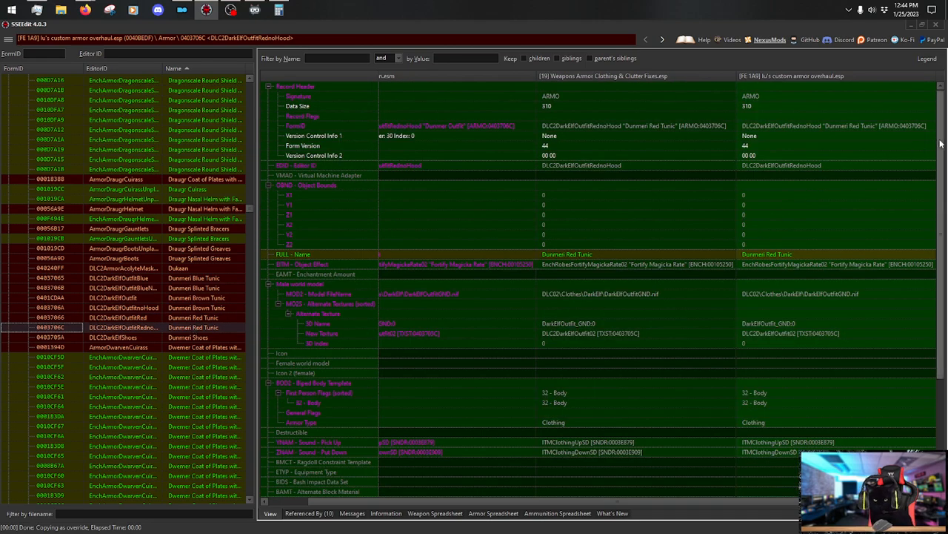
scroll(941, 143, down, 5)
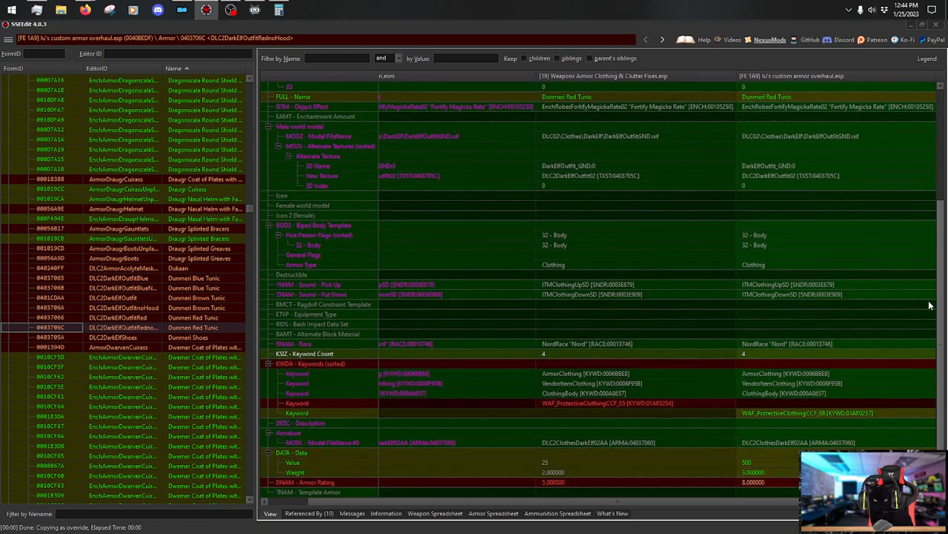
Check the Dunmeri Shoes' keywords and data across the plugins and open the base Dwemer Coat of Plates with Maille Hauberk record.
click(218, 338)
scroll(941, 189, down, 4)
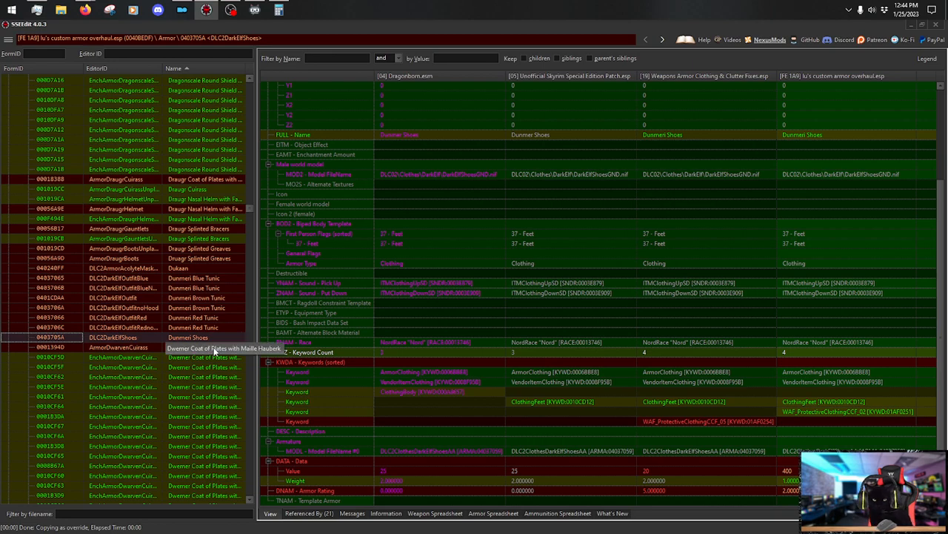
click(215, 348)
Look through the armor list from the Dwemer Coat of Plates records past the Ebony sets and mage robes to the Falmer records.
scroll(190, 281, down, 13)
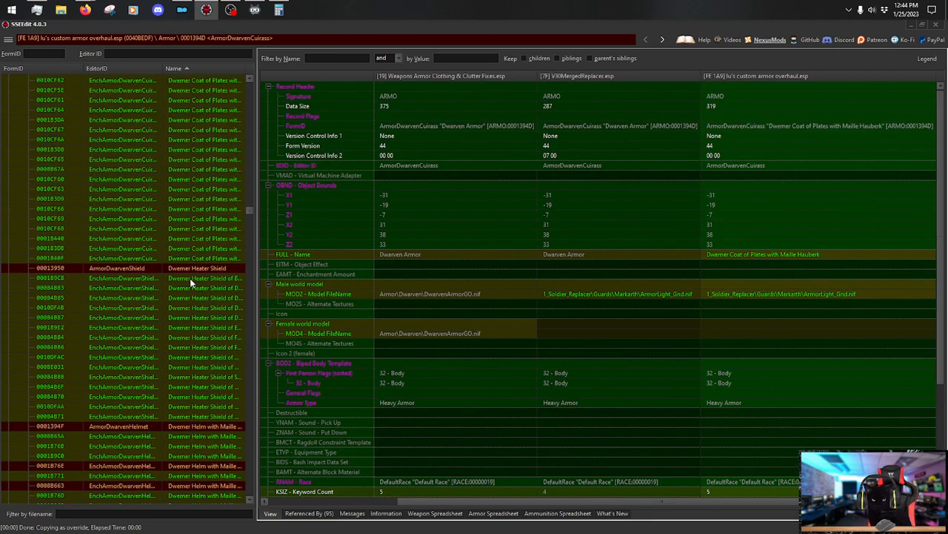
scroll(191, 277, down, 14)
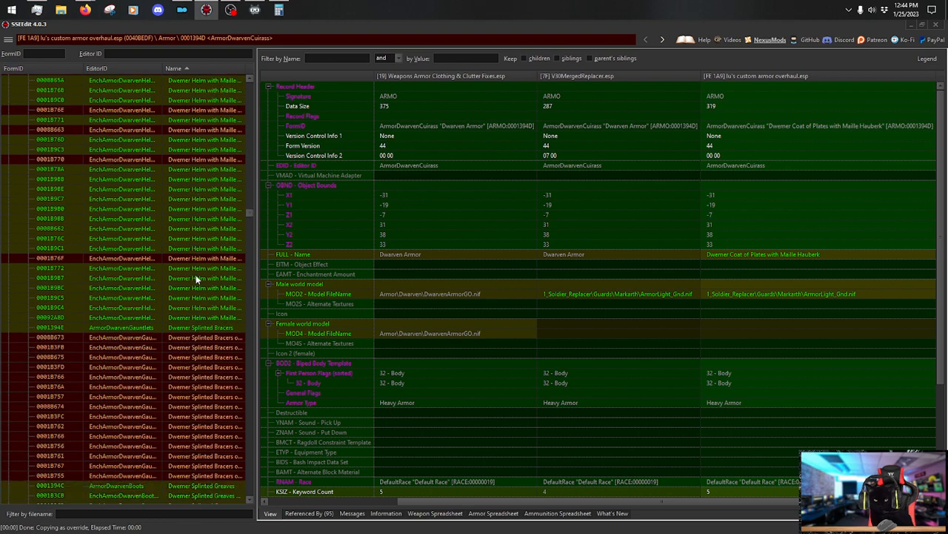
scroll(197, 278, down, 14)
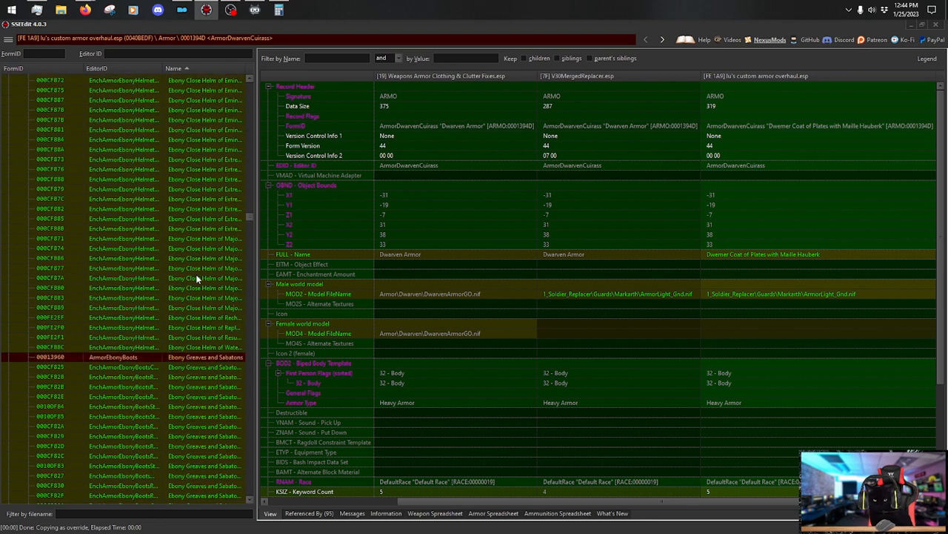
scroll(201, 277, down, 14)
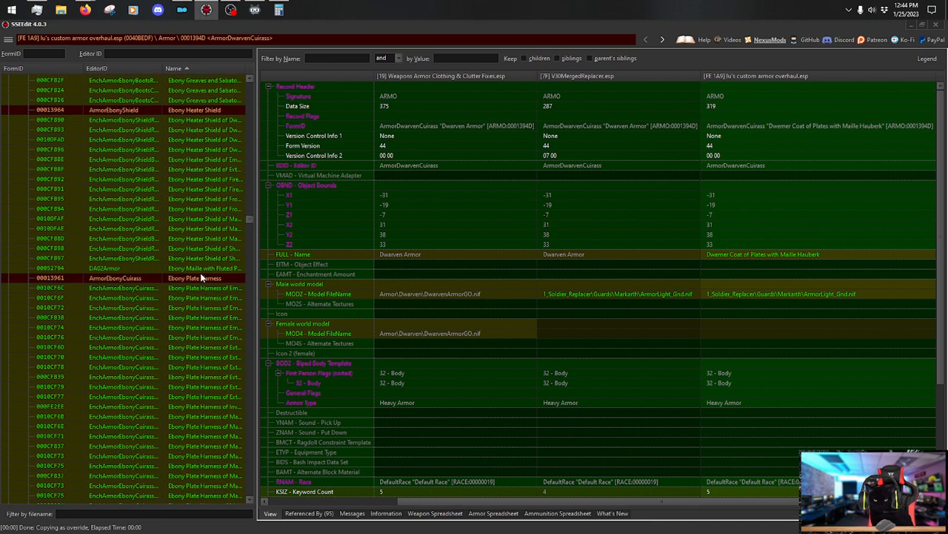
scroll(201, 277, down, 6)
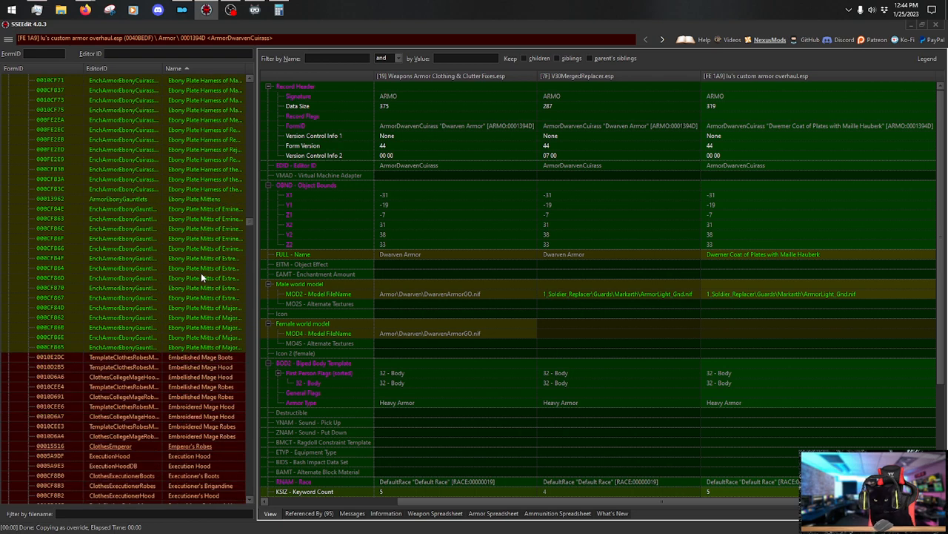
scroll(201, 278, up, 10)
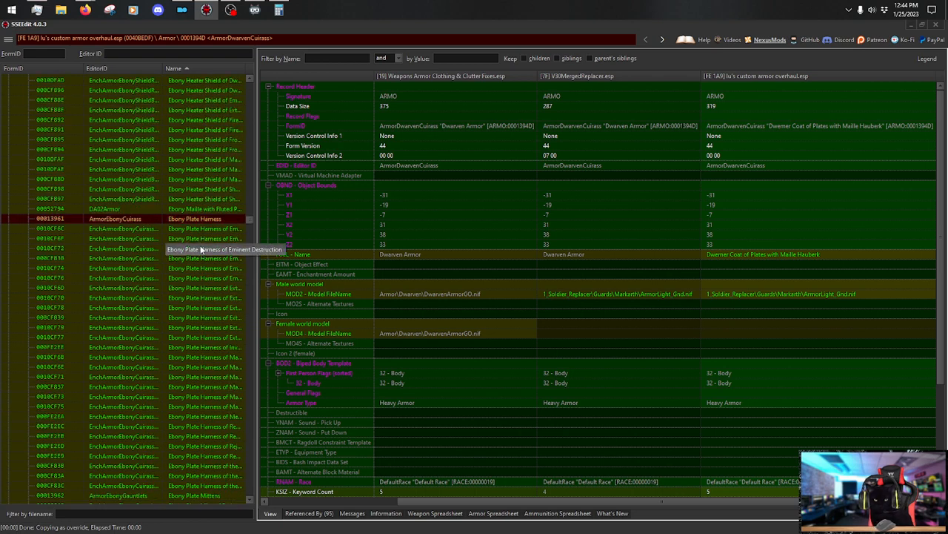
scroll(212, 276, down, 9)
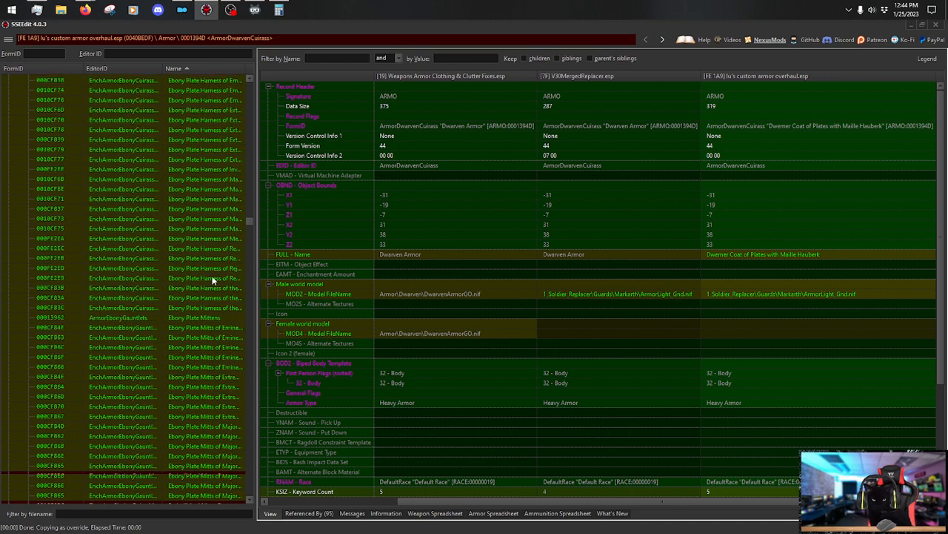
scroll(219, 275, down, 4)
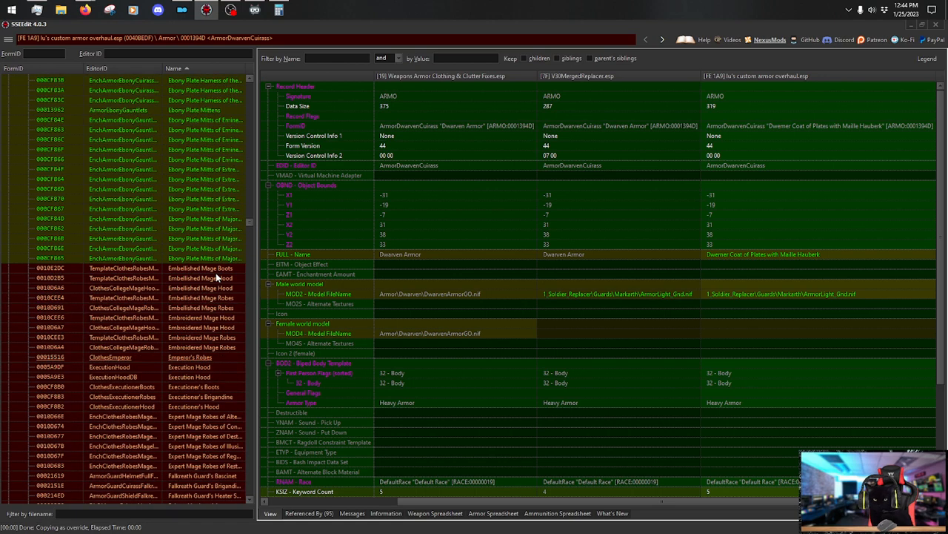
scroll(218, 267, down, 5)
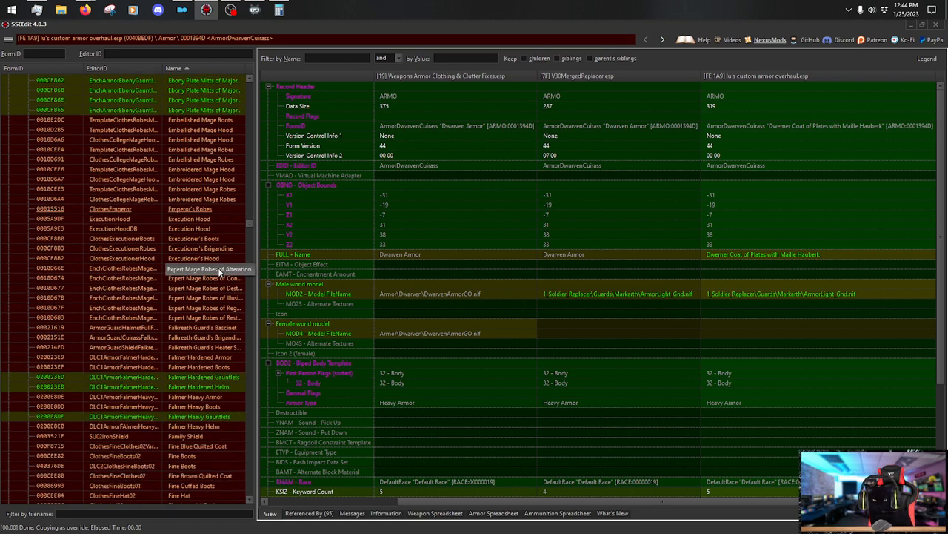
scroll(217, 268, down, 3)
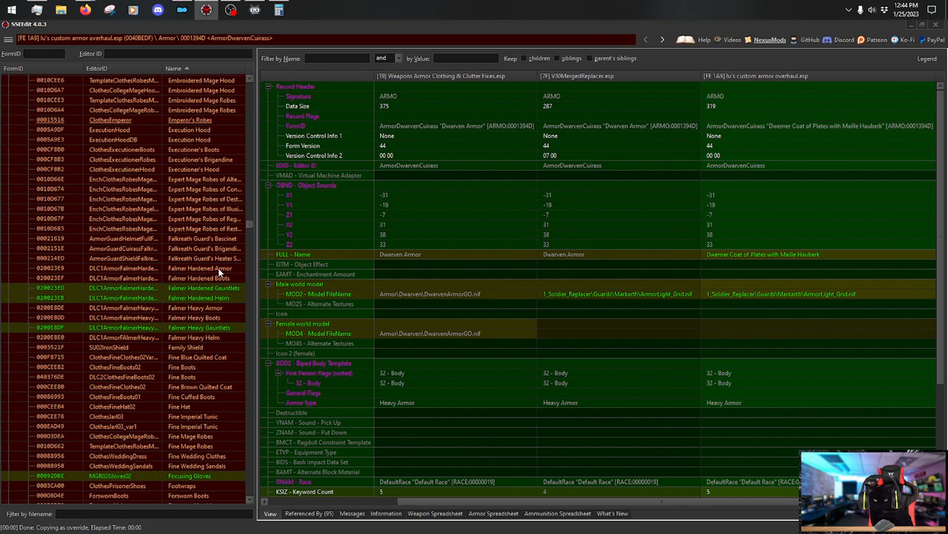
Compare the Falmer Hardened Armor's keywords, value, weight and rating across the plugins and open the Falmer Hardened Boots record.
click(218, 267)
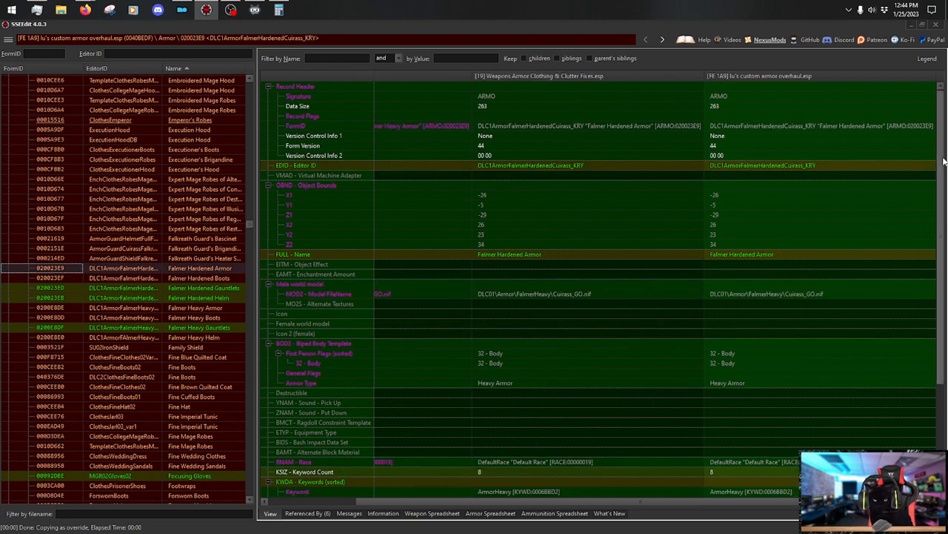
drag(941, 171, 941, 299)
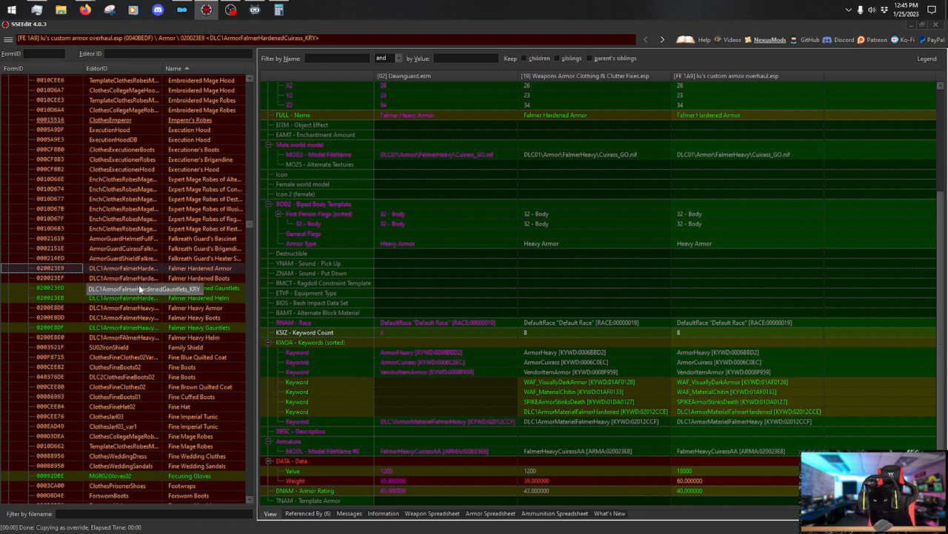
click(221, 278)
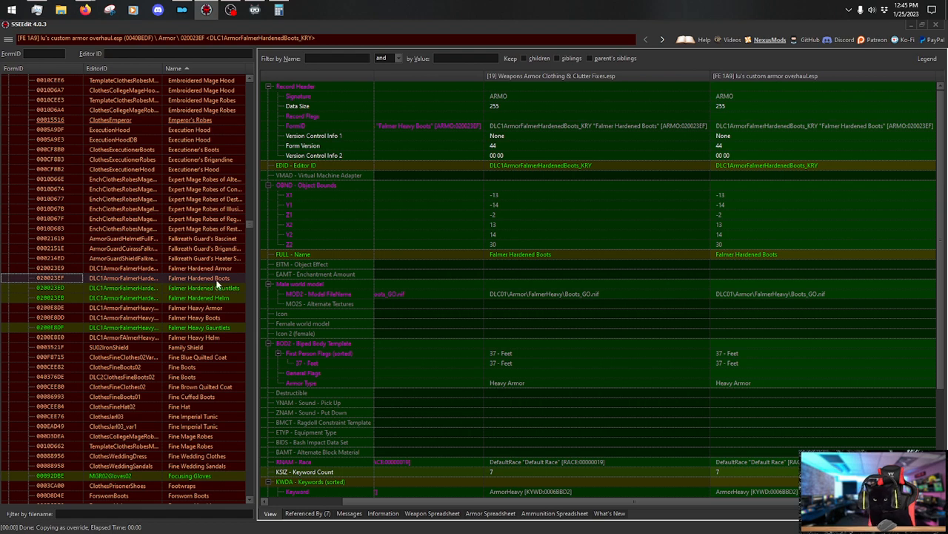
Review the armor list past the Forsworn, Guild Master's and Heater Shield records and open the Hevnoraak mask record.
scroll(216, 285, down, 4)
scroll(216, 286, down, 9)
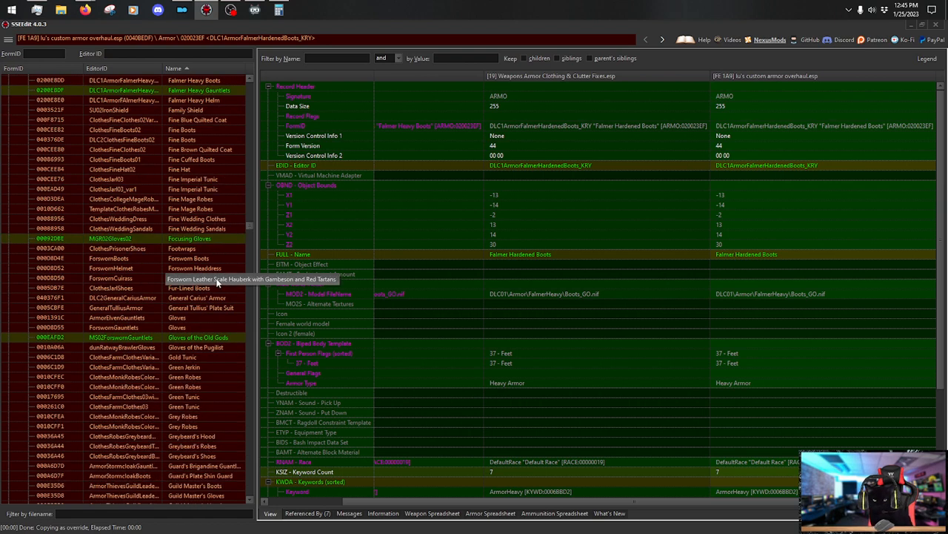
scroll(213, 285, down, 7)
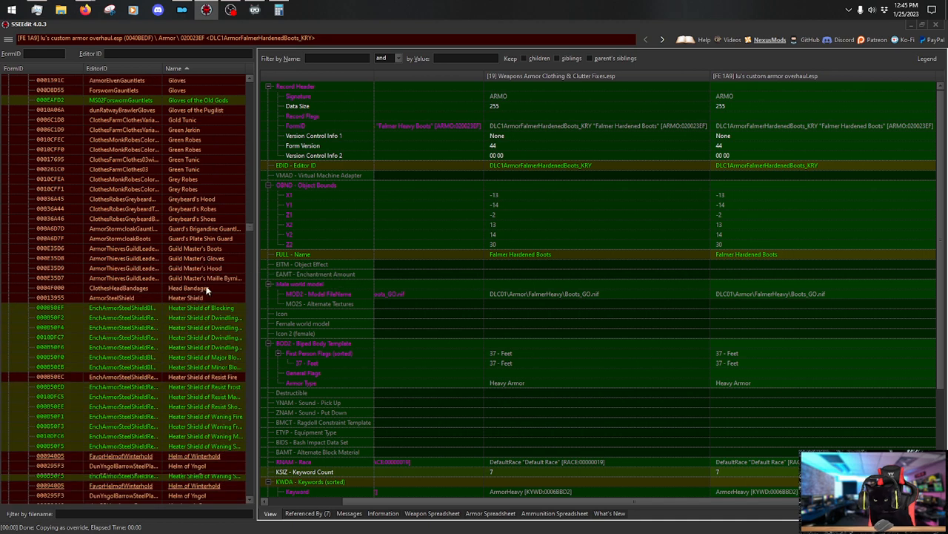
scroll(208, 291, down, 2)
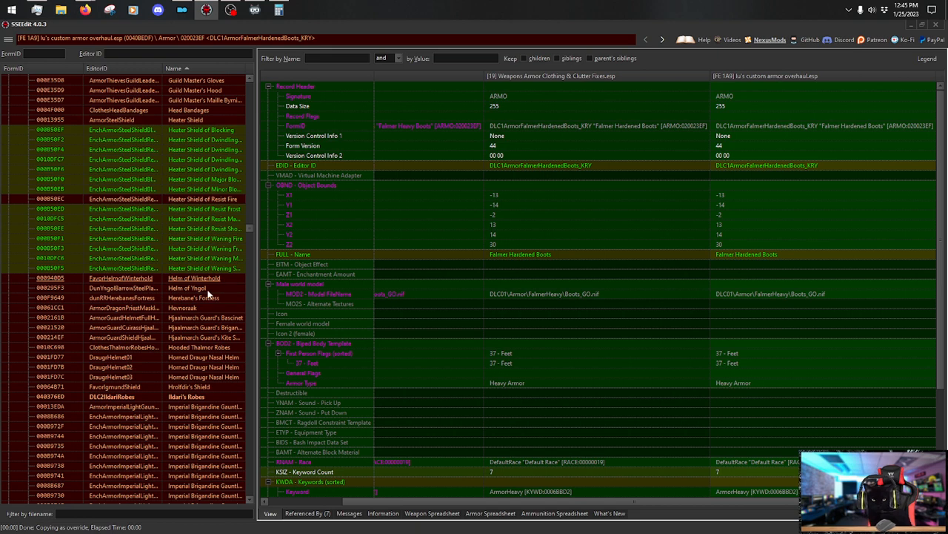
click(213, 308)
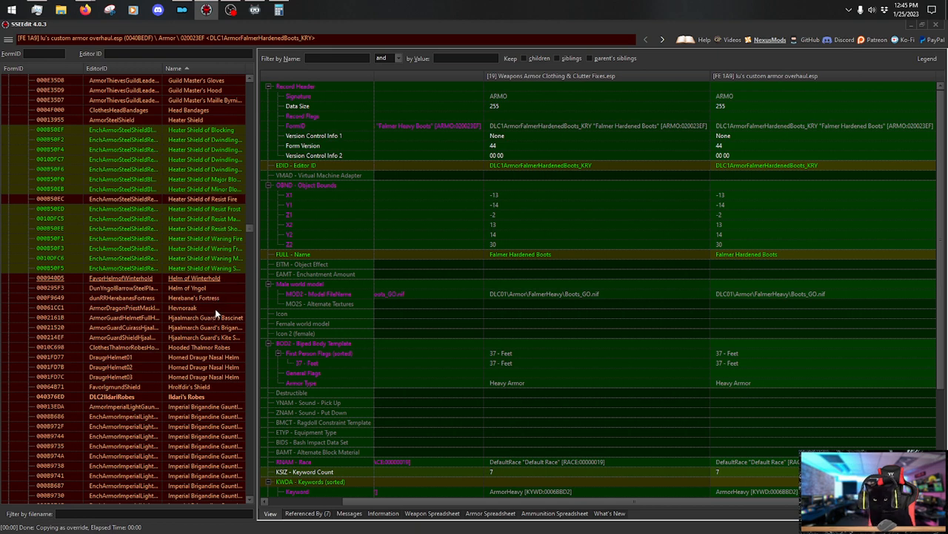
Compare the Ildari's Robes record's keywords and data across the plugins and open the base Imperial Brigandine Gauntlets record.
scroll(214, 304, down, 5)
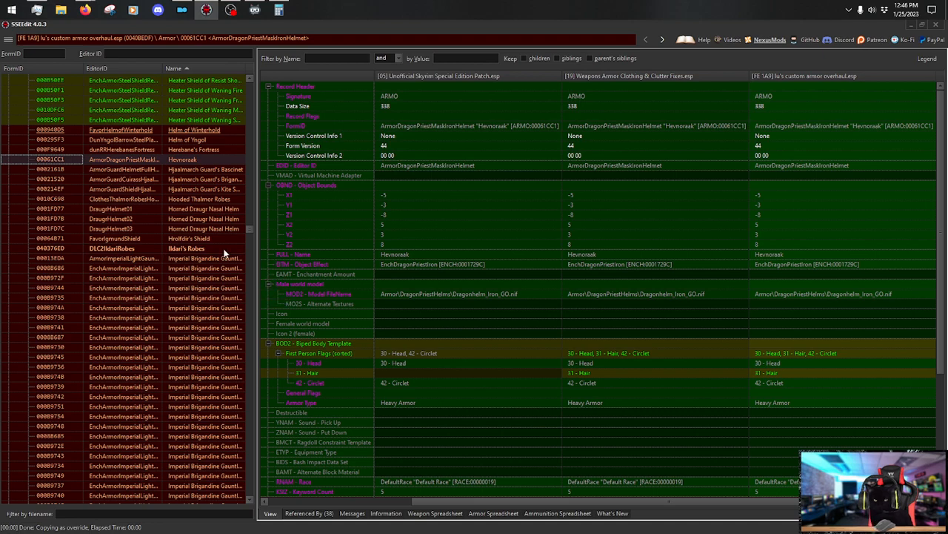
click(224, 249)
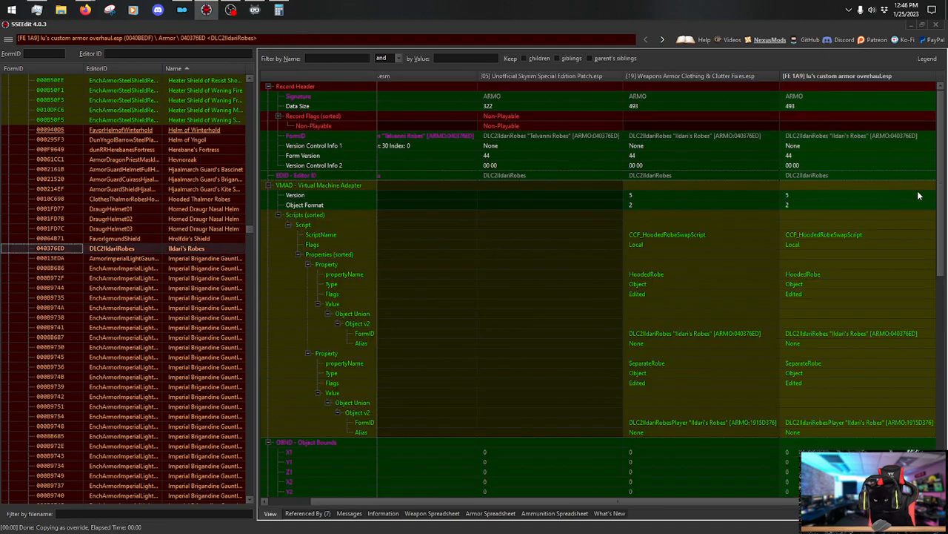
drag(941, 180, 942, 404)
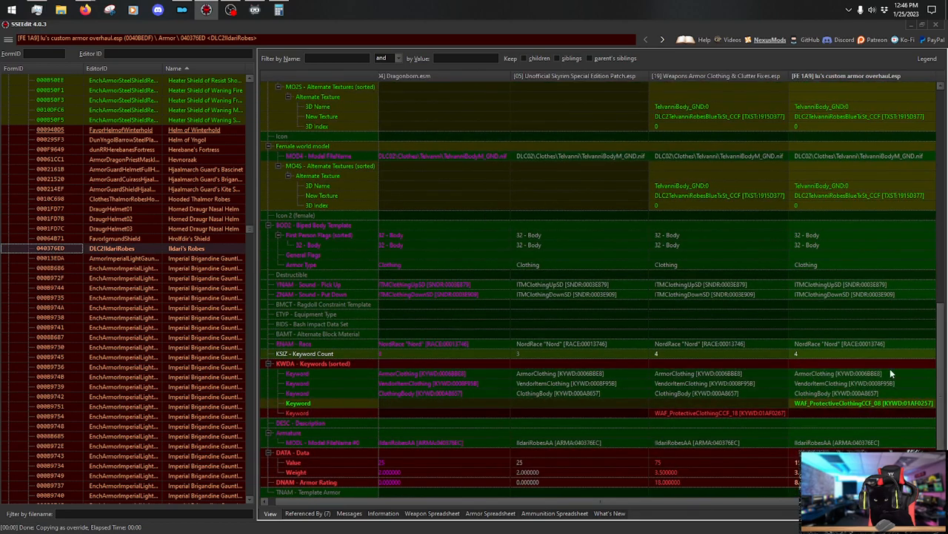
click(210, 259)
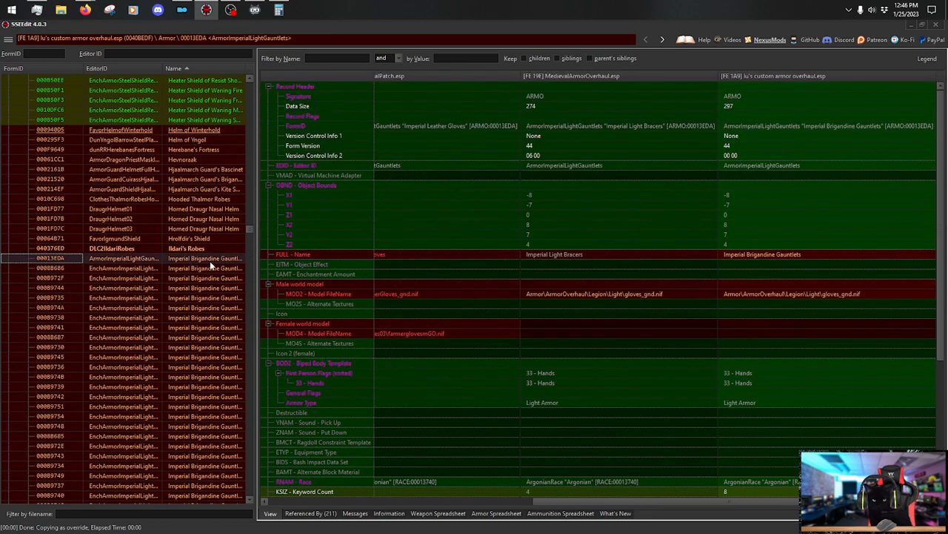
Look through the armor list from the Imperial Brigandine Gauntlets past the Kettle Helm records and open the base Light Dragonbone Splint Bracers record.
scroll(210, 263, down, 5)
scroll(210, 275, down, 15)
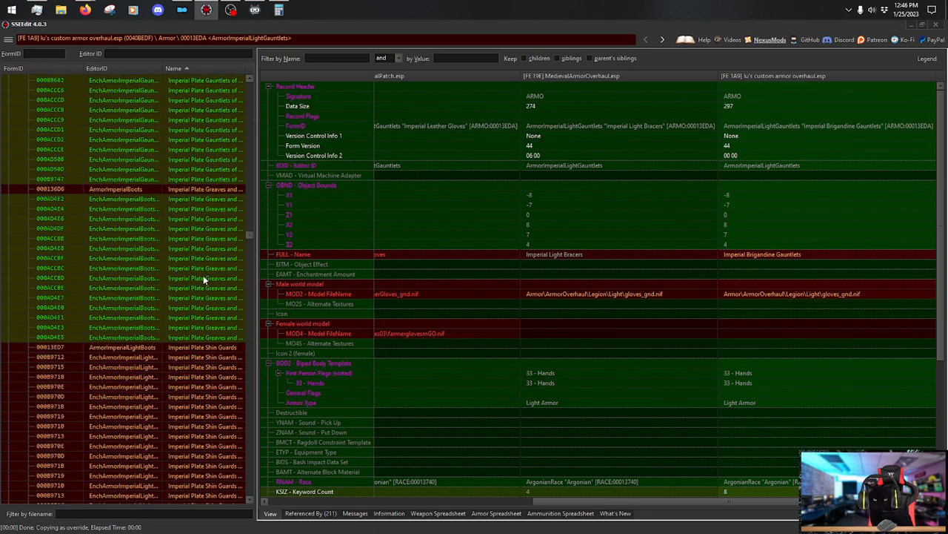
scroll(203, 275, down, 15)
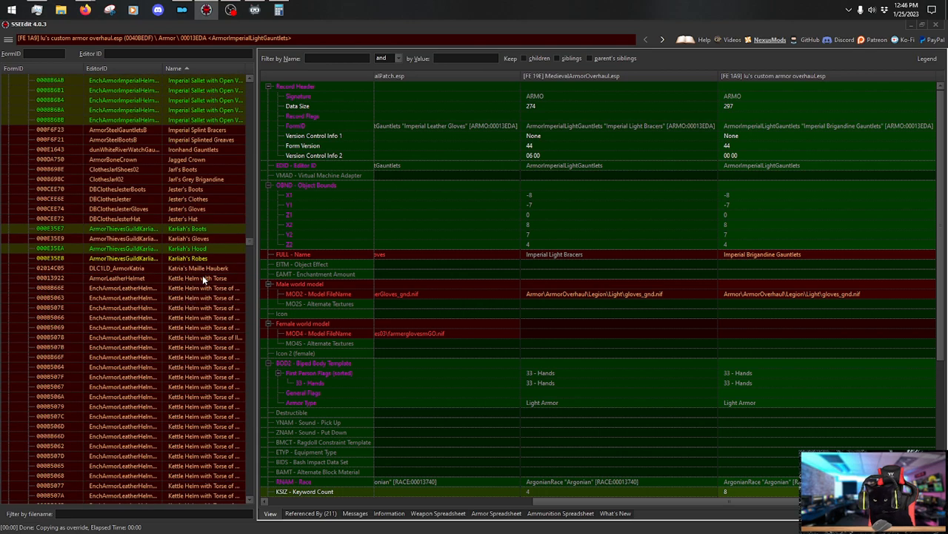
scroll(218, 223, down, 5)
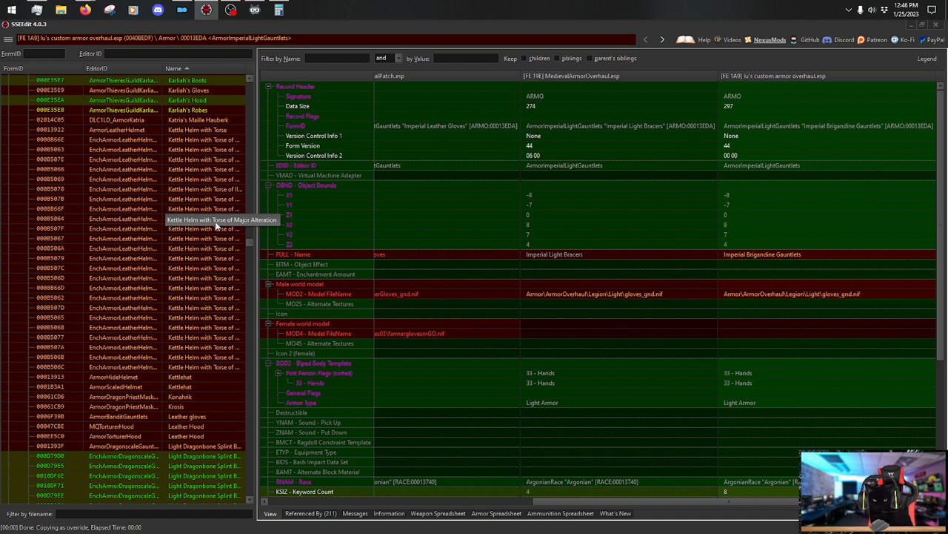
scroll(223, 271, down, 3)
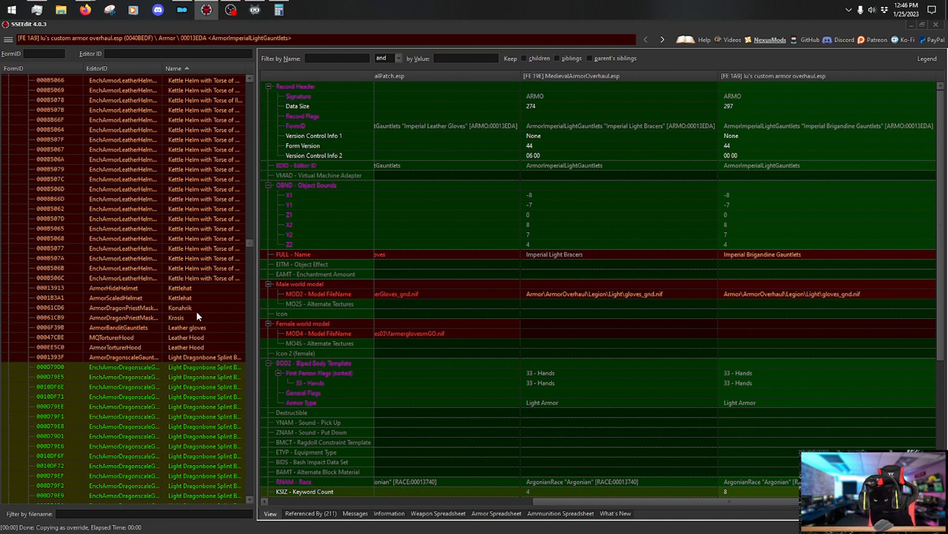
click(204, 357)
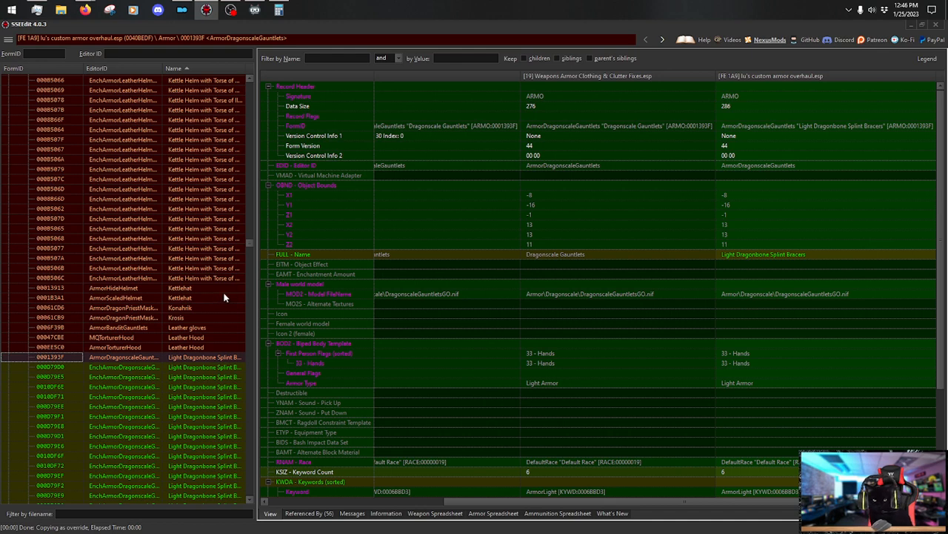
Review the Maille Chausses and Maille Gloves records, opening the ArmorScaledBoots record and the Maille Haubergeon record ArmorStuddedCuirass.
scroll(219, 301, down, 14)
scroll(215, 305, down, 4)
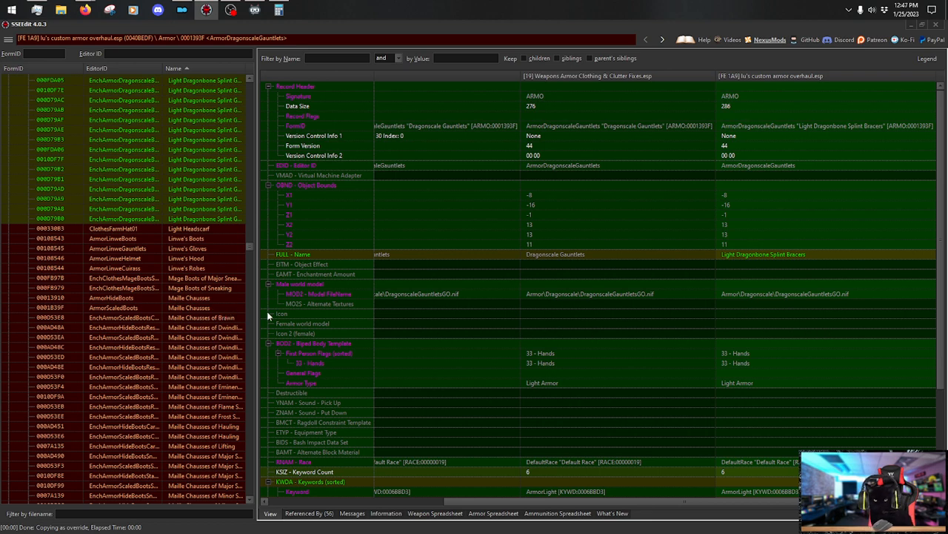
click(199, 309)
scroll(207, 309, down, 15)
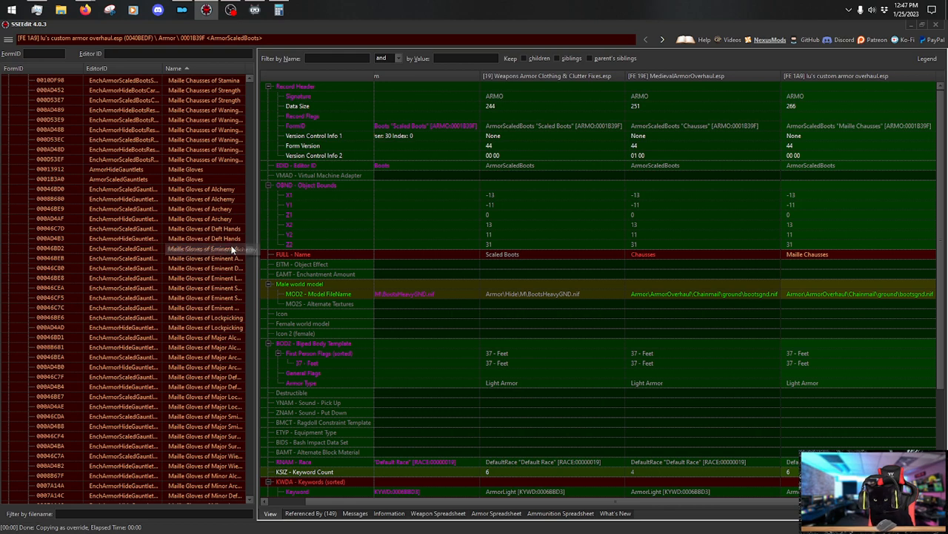
scroll(211, 237, down, 12)
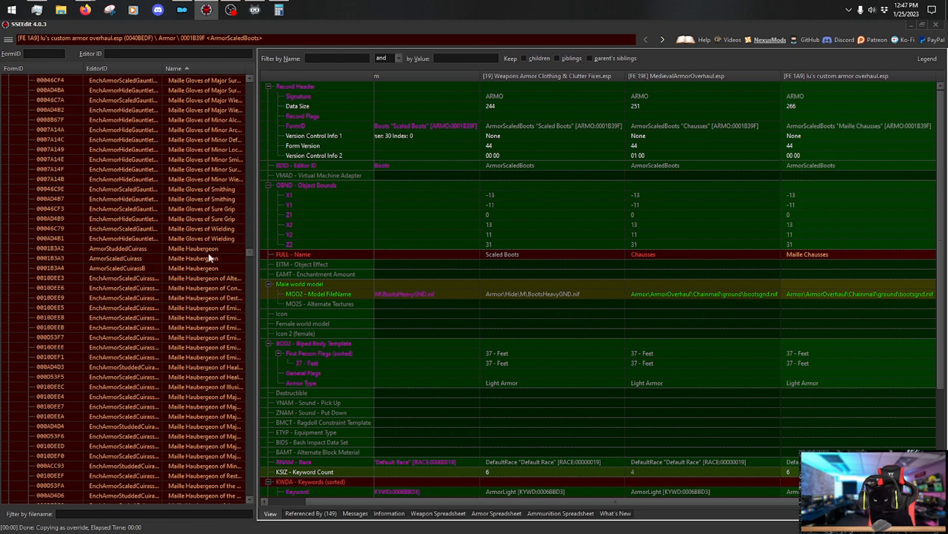
click(214, 249)
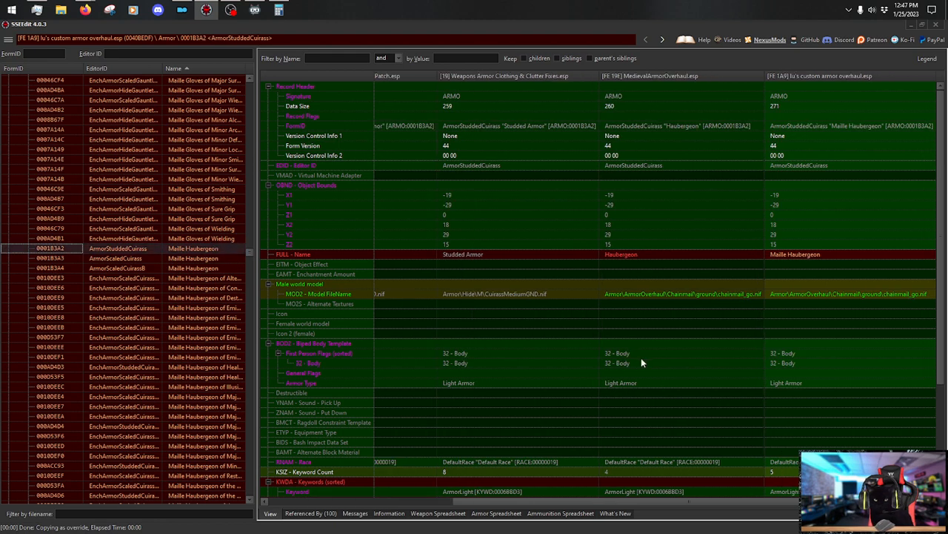
Compare the keywords, value, weight and rating of the Mastercrafted Bonemold Kite Shield and Mastercrafted Bonemold Maille Chausses across the plugins.
scroll(192, 223, down, 15)
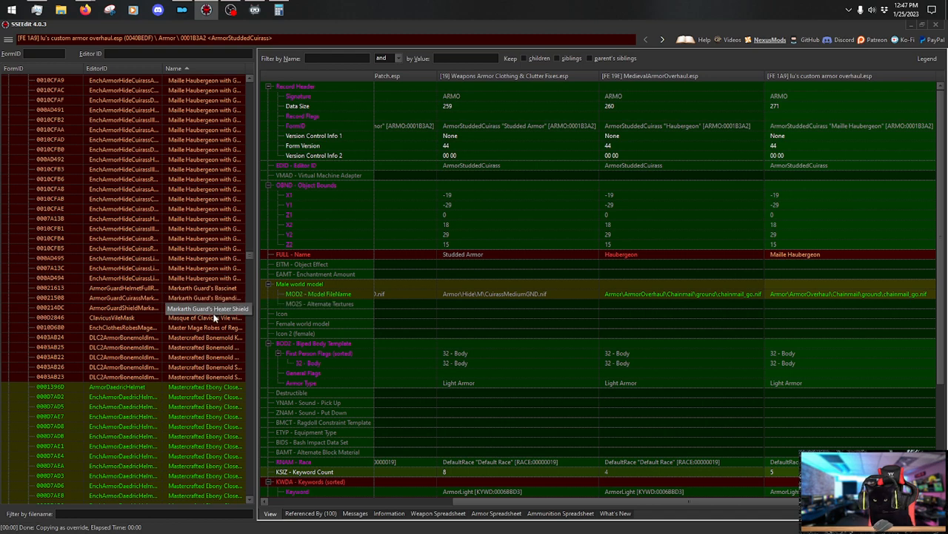
click(208, 337)
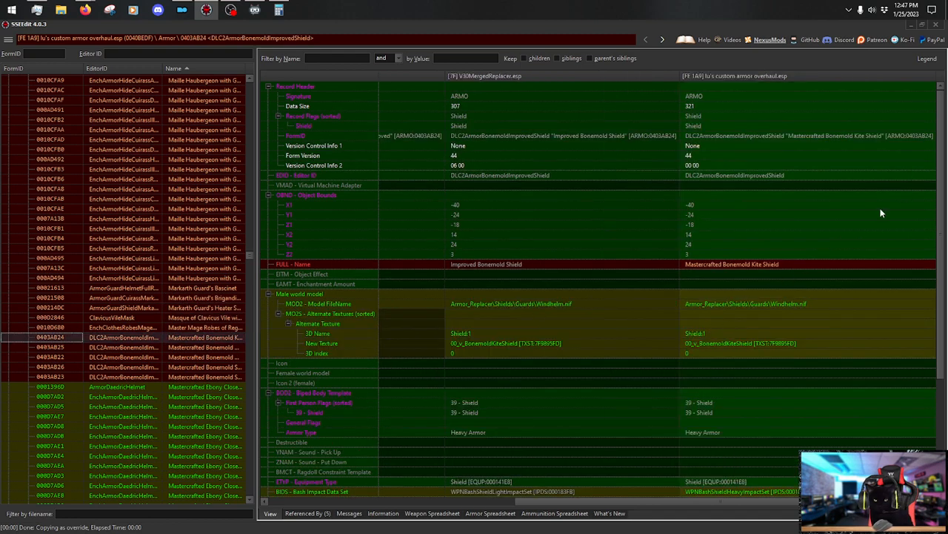
scroll(943, 267, down, 5)
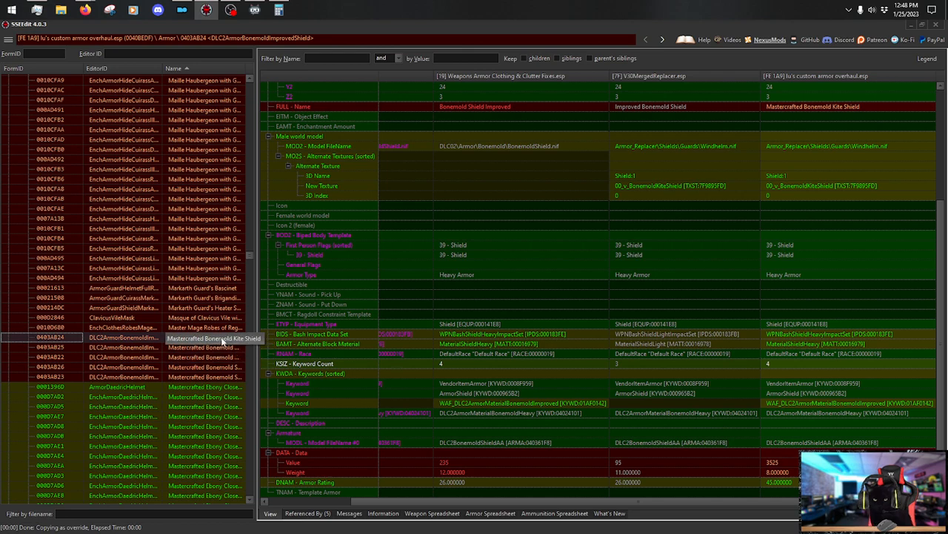
click(219, 348)
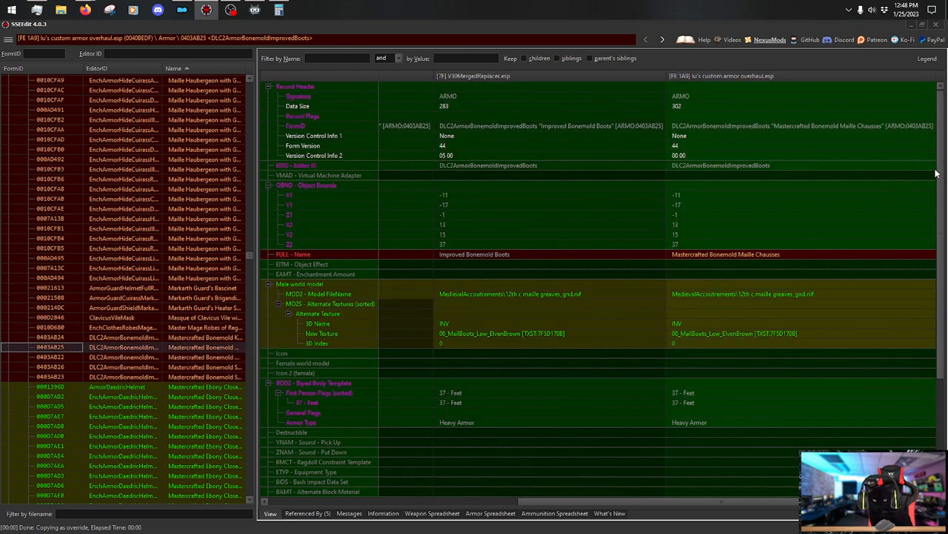
scroll(852, 326, down, 5)
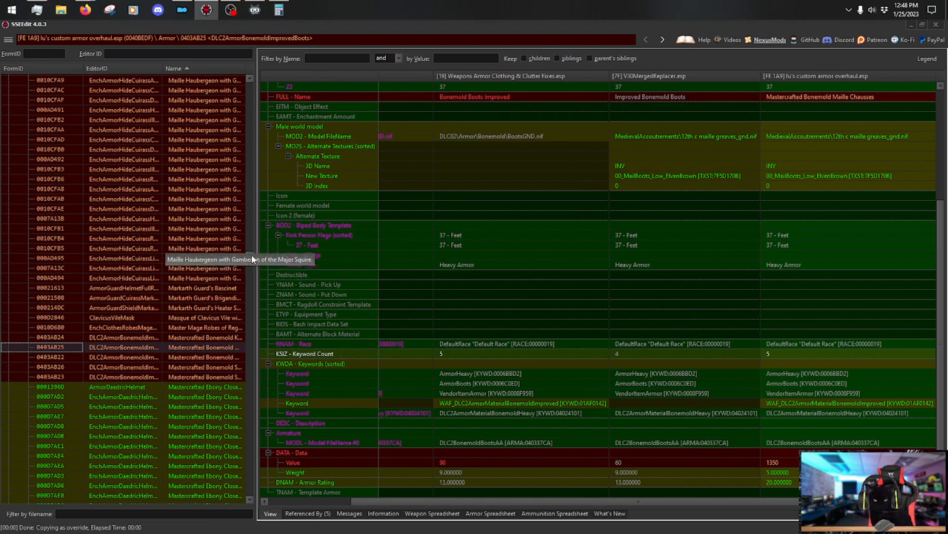
Check the base Bonemold Maille Chausses' keywords, value, weight and rating against the mastercrafted version.
drag(251, 254, 230, 166)
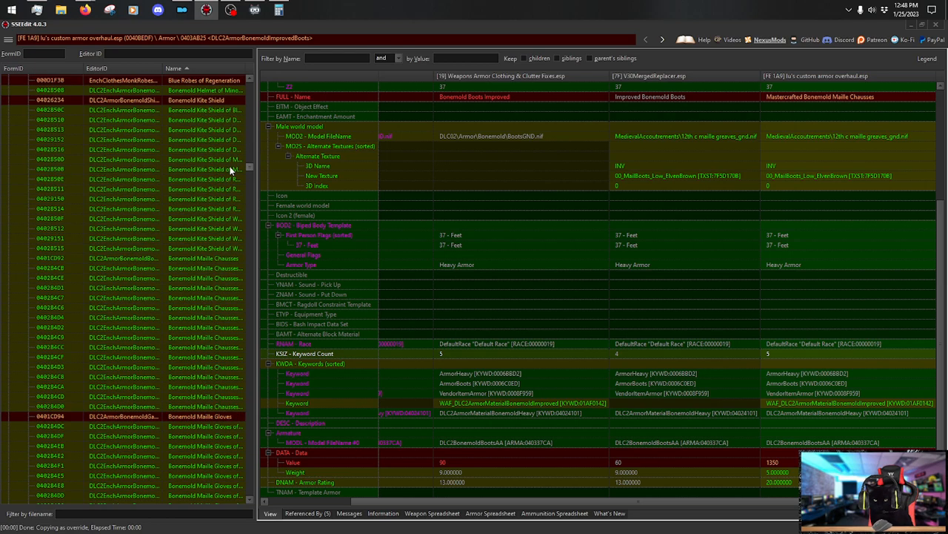
click(208, 257)
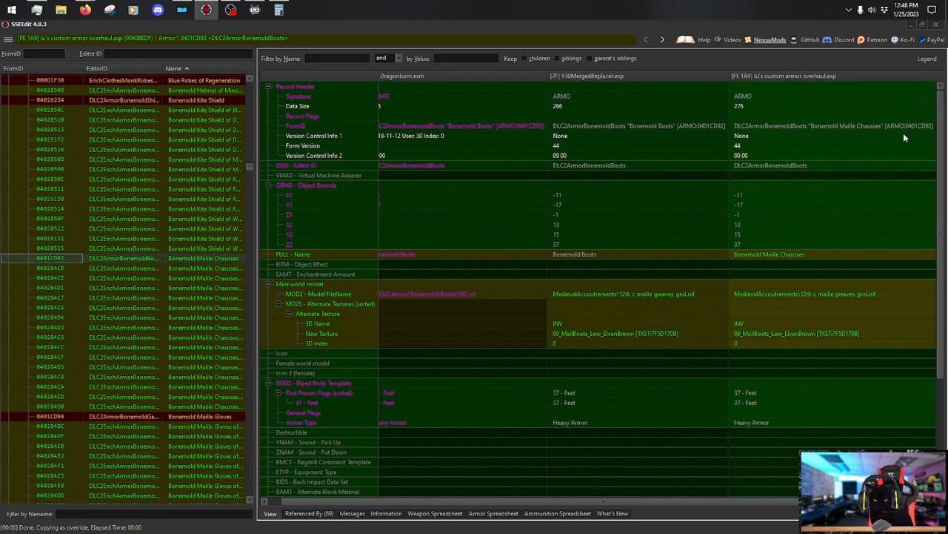
drag(941, 121, 945, 293)
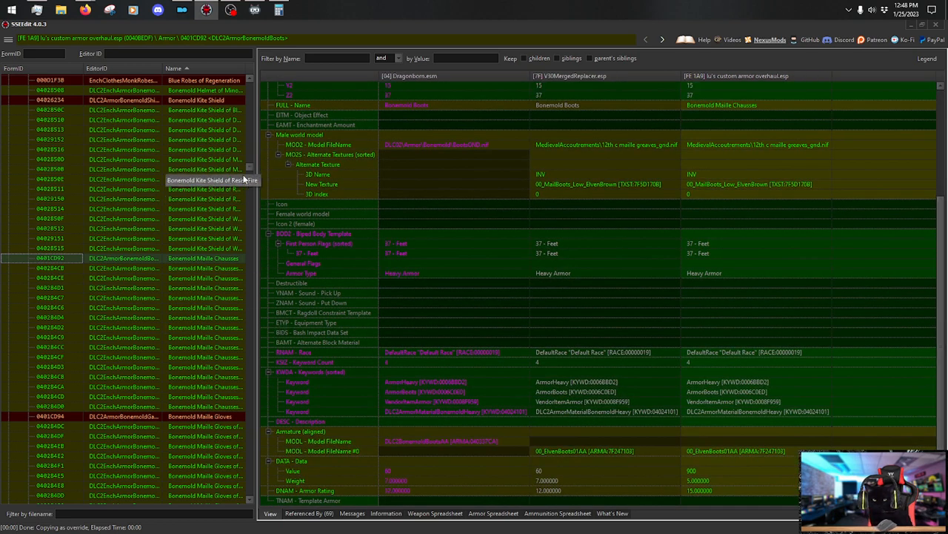
click(244, 169)
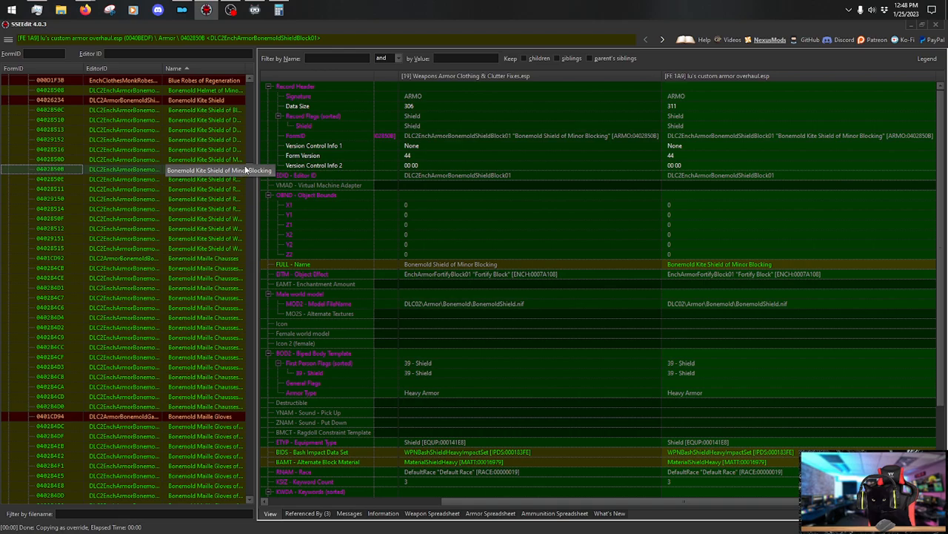
Return to the mastercrafted bonemold records and examine the Mastercrafted Bonemold Maille Gloves' keywords, value and rating.
drag(249, 167, 249, 255)
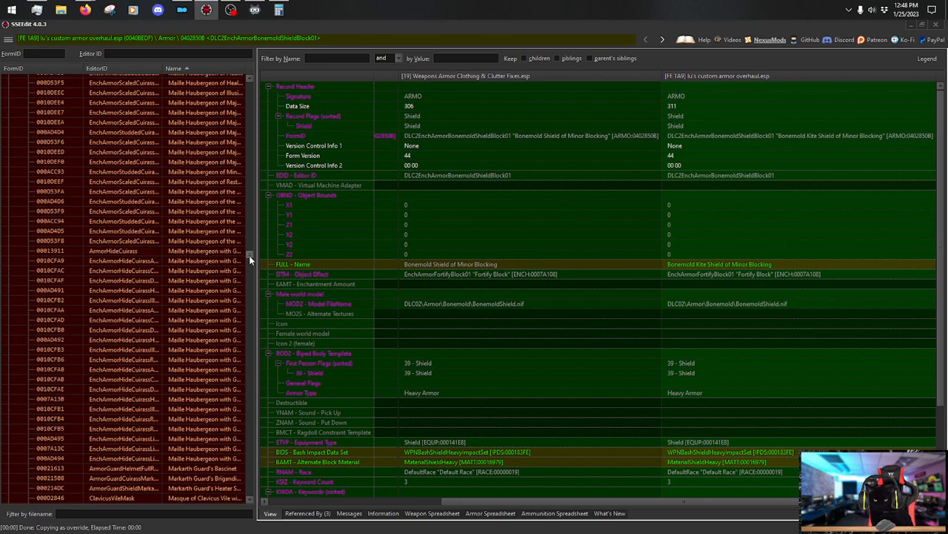
scroll(200, 302, down, 5)
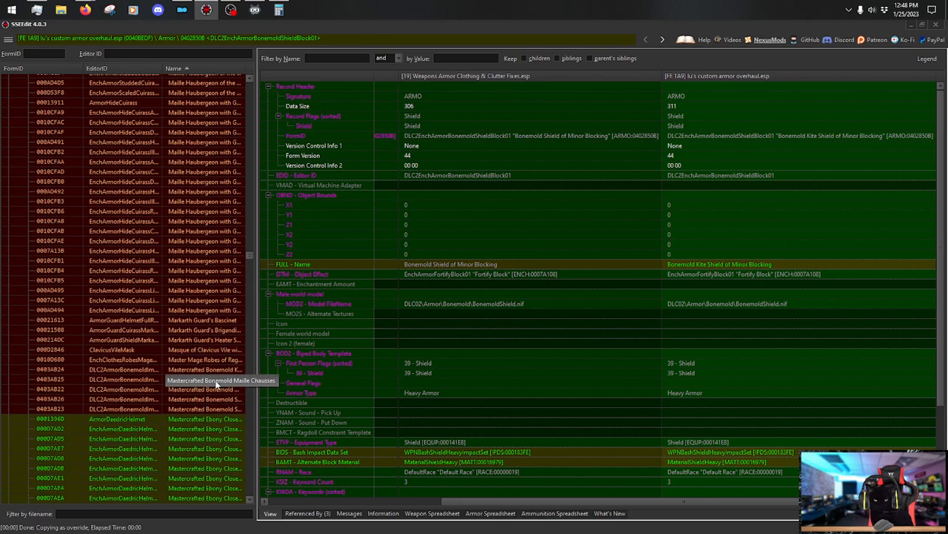
click(215, 389)
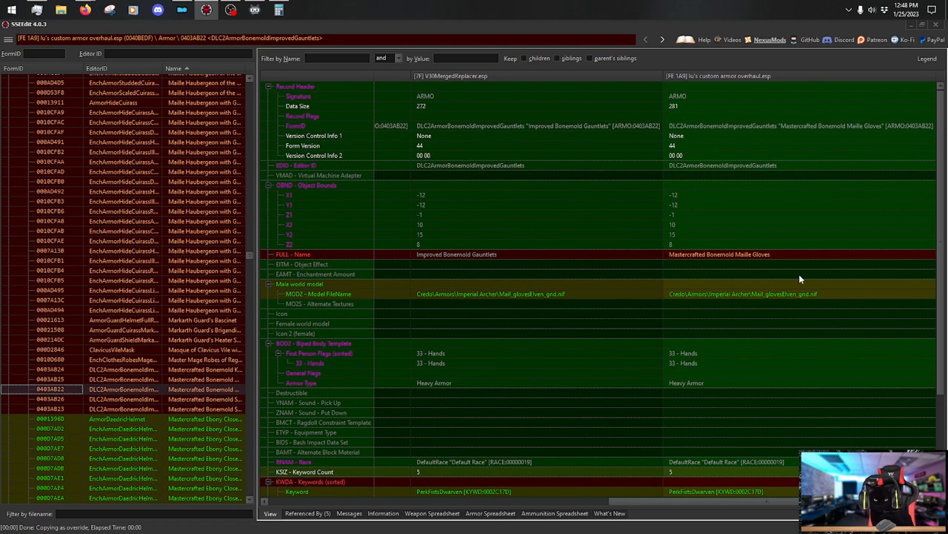
scroll(799, 280, down, 4)
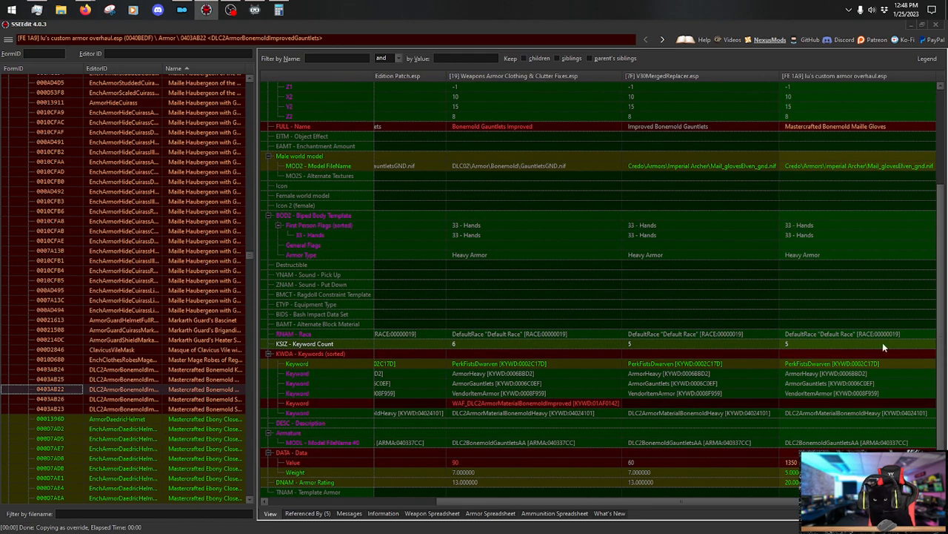
Recheck the Mastercrafted Bonemold Maille Chausses and Kite Shield for the WAF_DLC2ArmorMaterialBonemoldImproved keyword.
click(225, 380)
scroll(939, 246, down, 2)
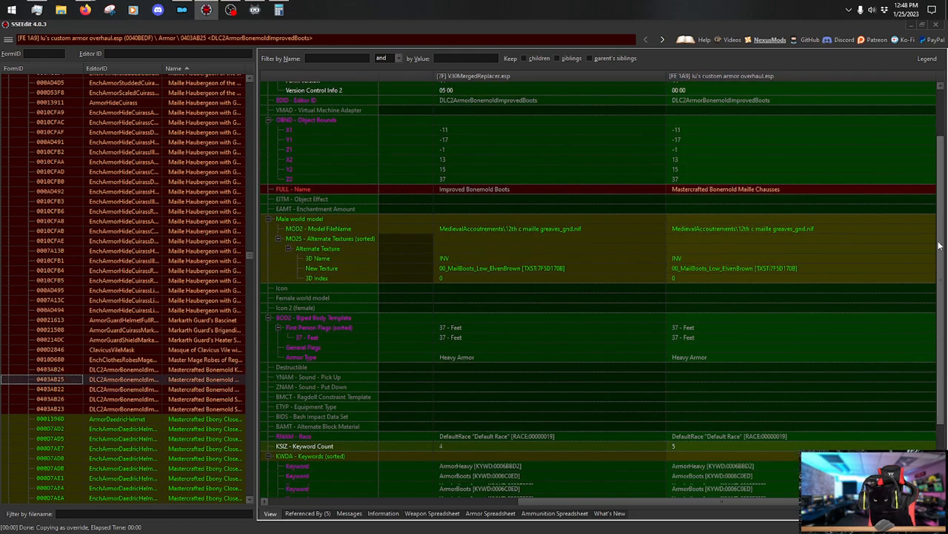
drag(940, 246, 943, 375)
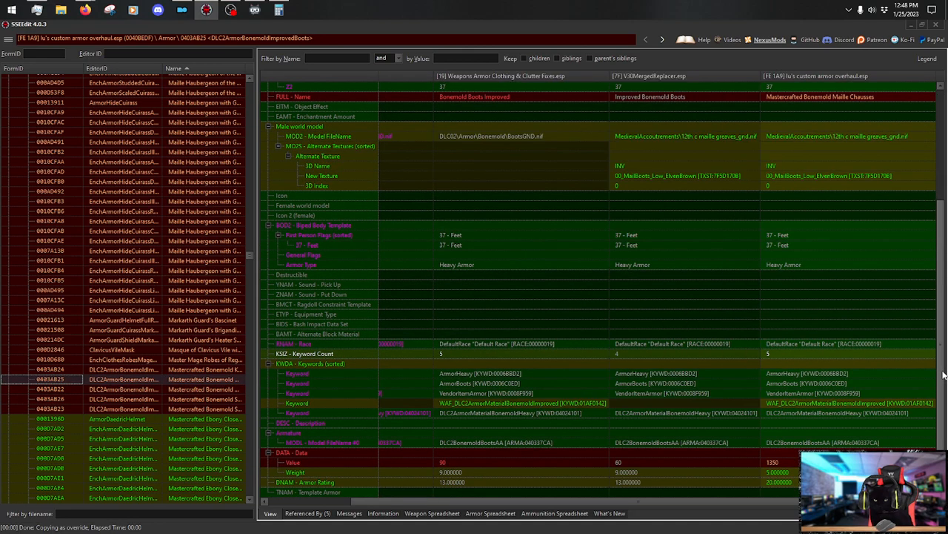
click(213, 369)
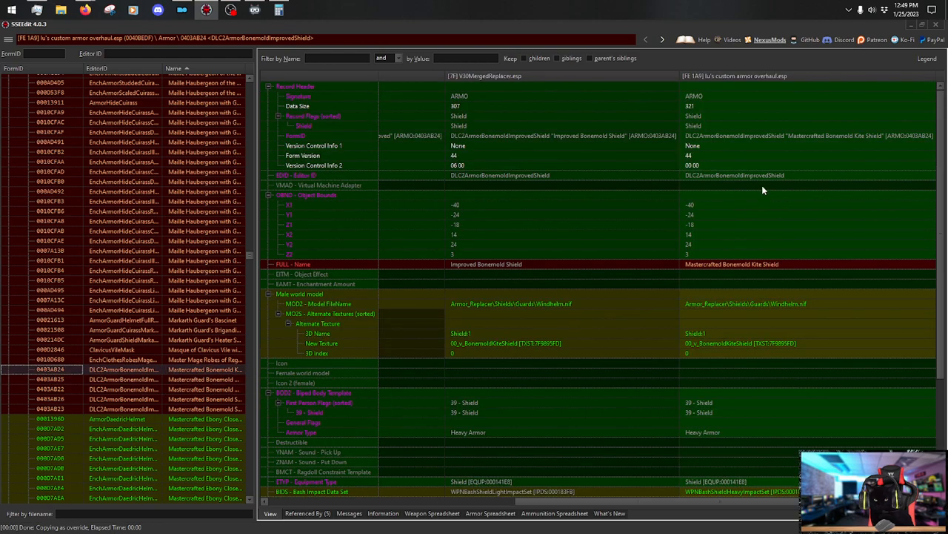
scroll(939, 146, down, 5)
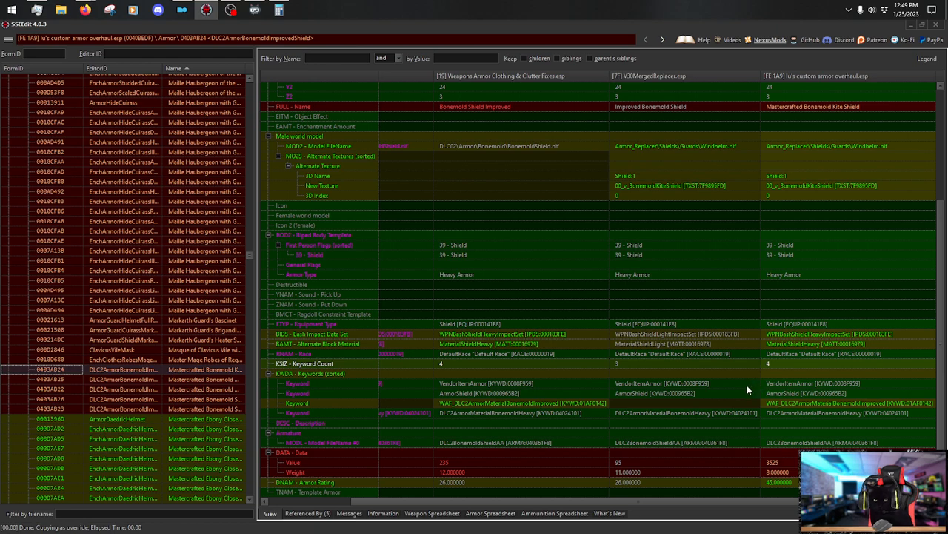
Copy the WAF_DLC2ArmorMaterialBonemoldImproved keyword from Weapons Armor Clothing & Clutter Fixes.esp into the custom overhaul's Mastercrafted Bonemold Maille Gloves record.
click(215, 388)
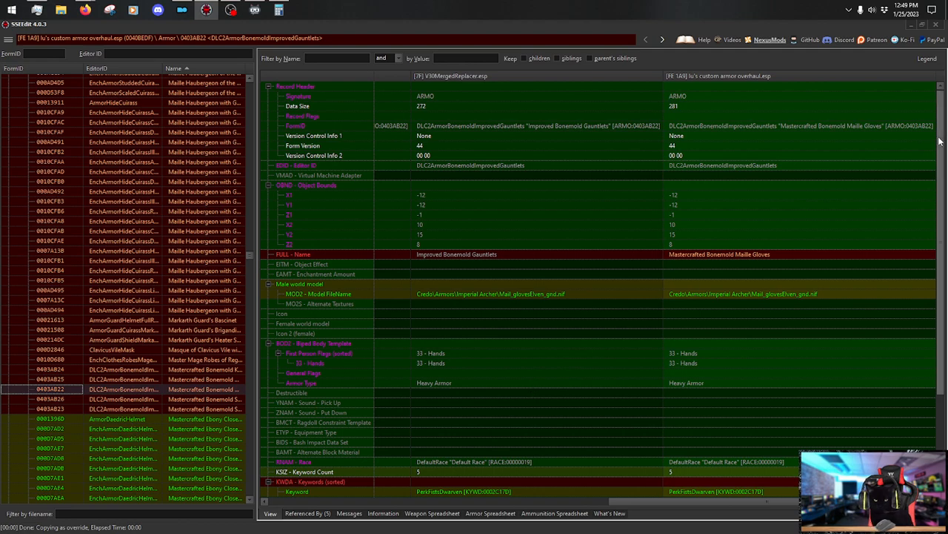
scroll(939, 141, down, 4)
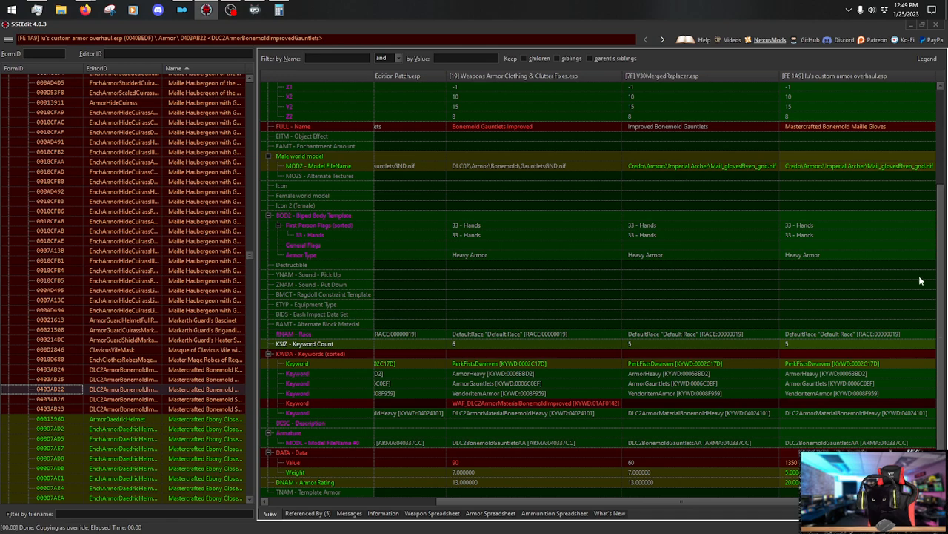
drag(601, 404, 888, 400)
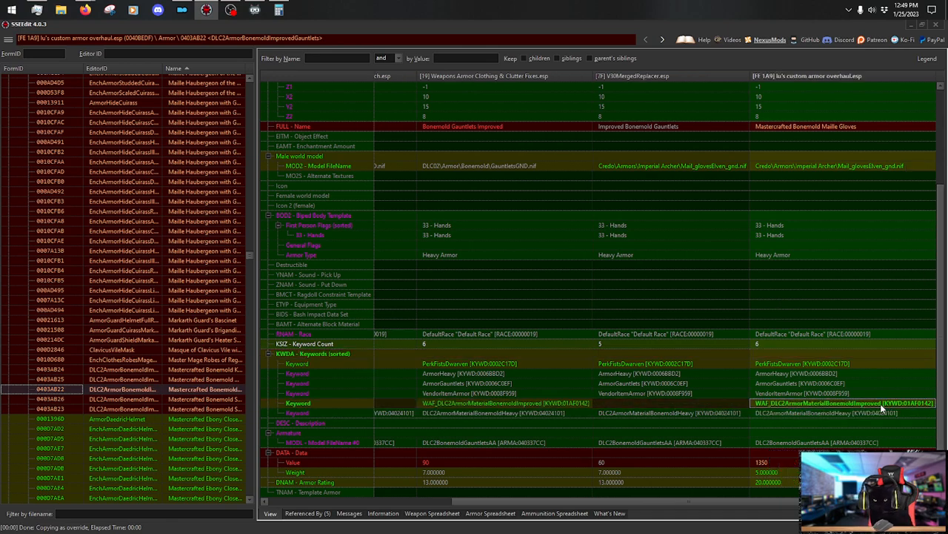
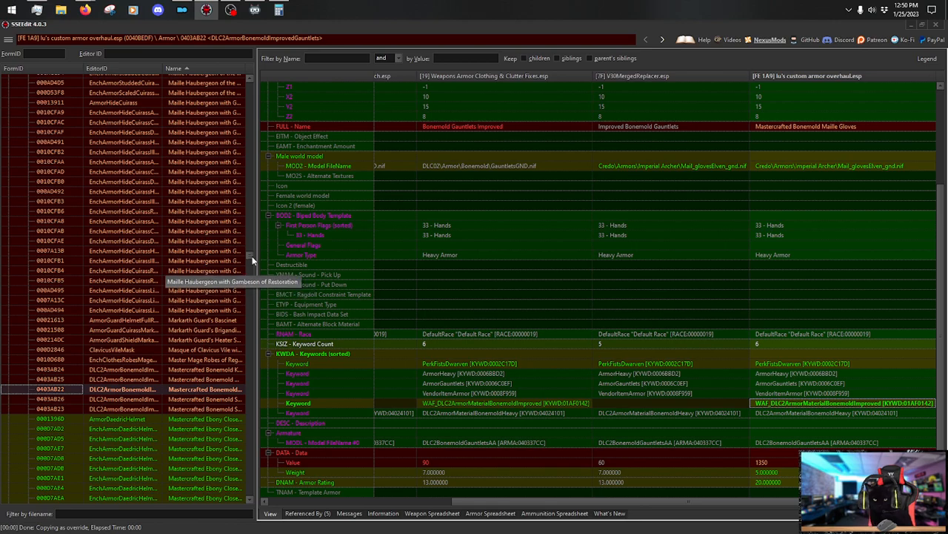
Compare the base Bonemold Maille Gloves' value, weight and rating with the base Bonemold Maille Chausses and reopen the gloves record.
drag(250, 253, 254, 166)
scroll(215, 300, down, 10)
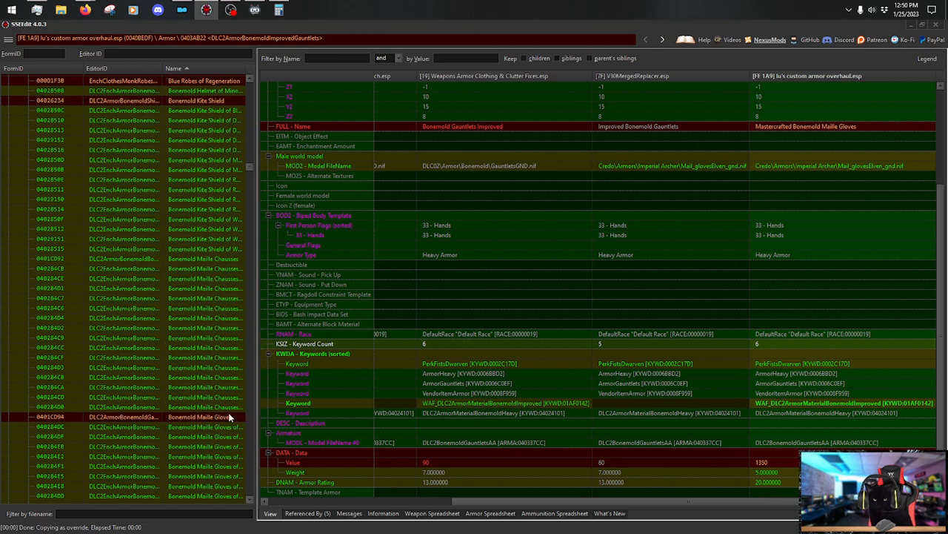
click(228, 415)
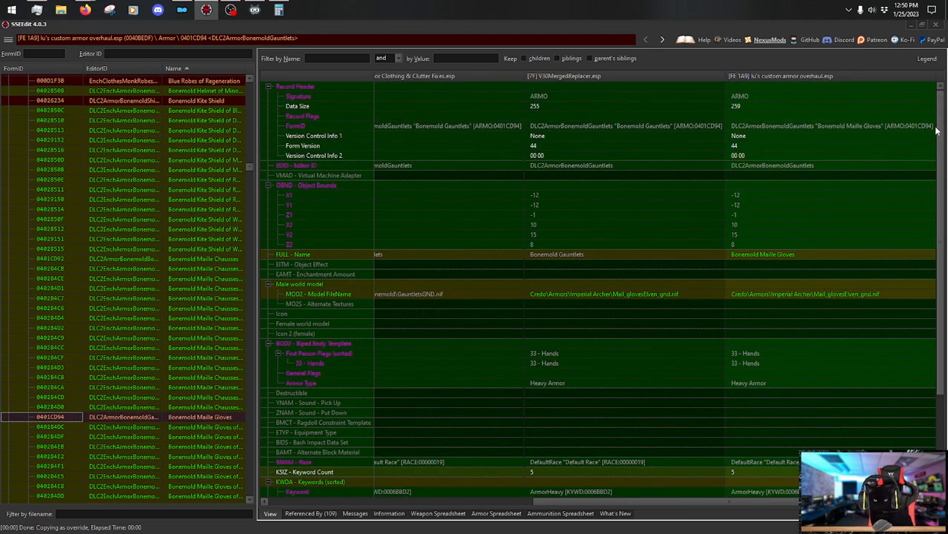
scroll(936, 222, down, 5)
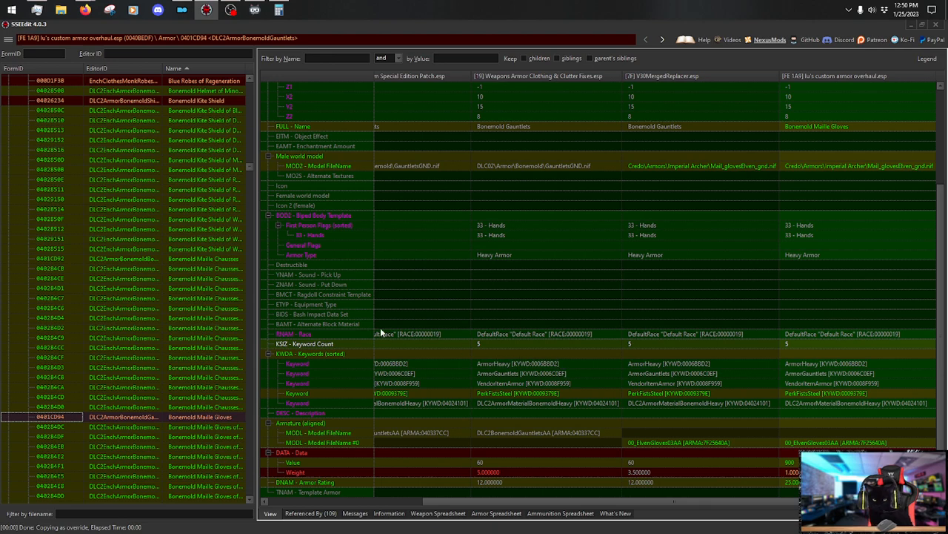
click(225, 259)
drag(941, 177, 941, 311)
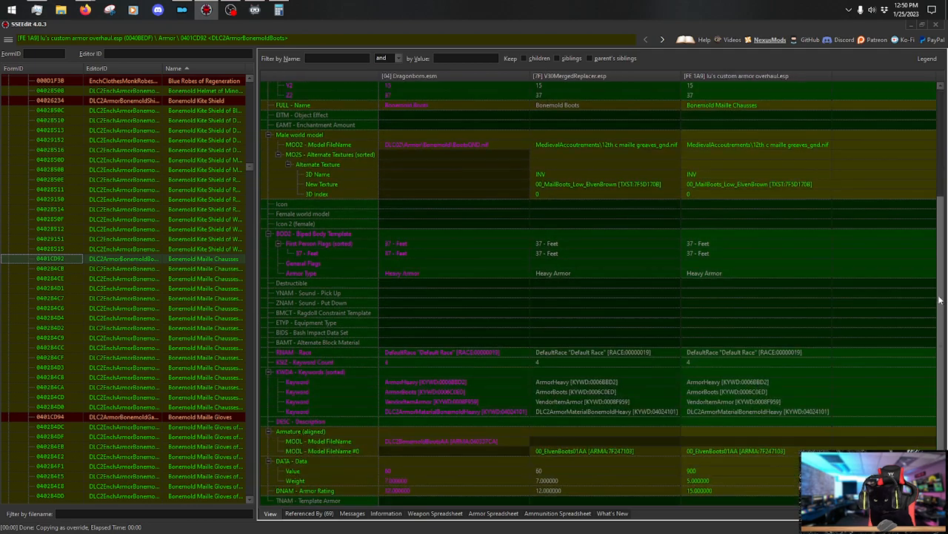
click(216, 418)
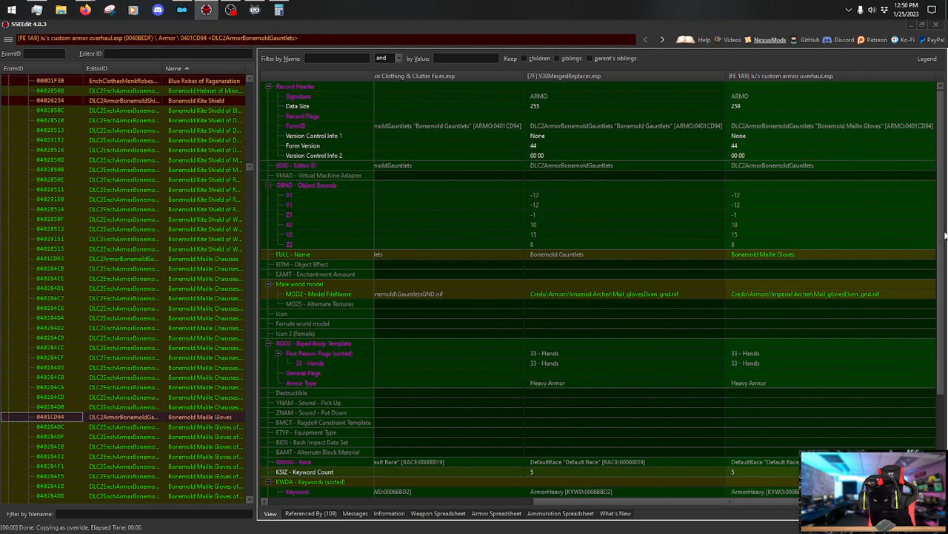
Set the base Bonemold Maille Gloves' weight to 5 and armor rating to 15 in lu's custom armor overhaul.esp.
scroll(941, 236, down, 4)
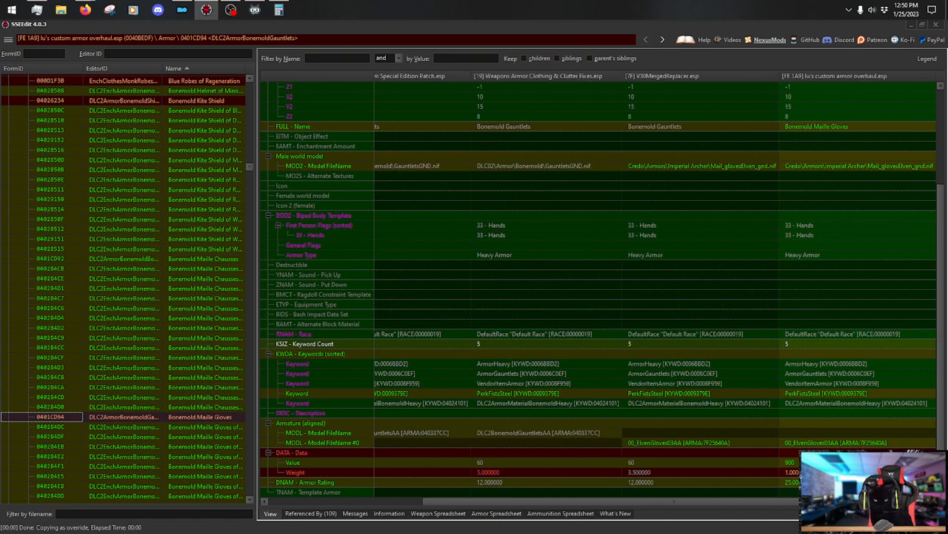
double_click(809, 472)
text(5)
key(Return)
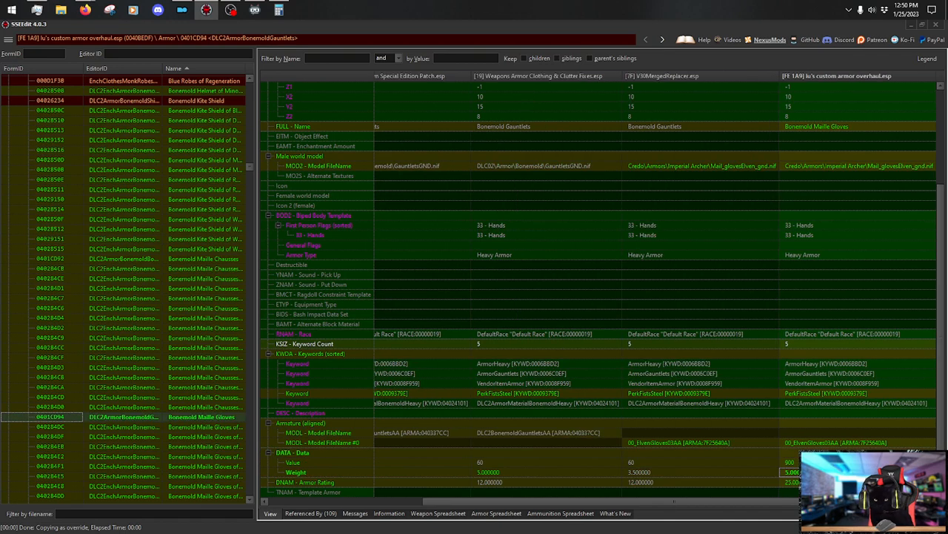
double_click(798, 483)
text(15)
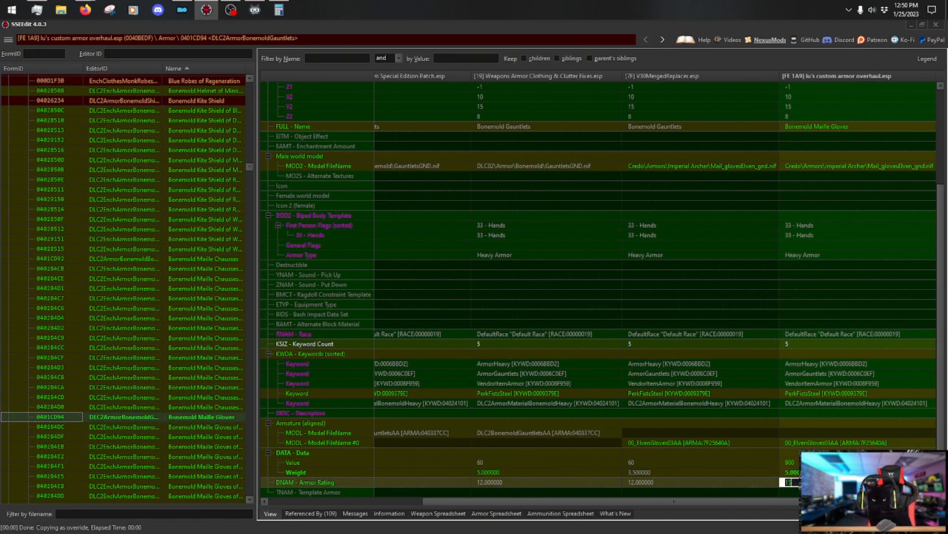
key(Return)
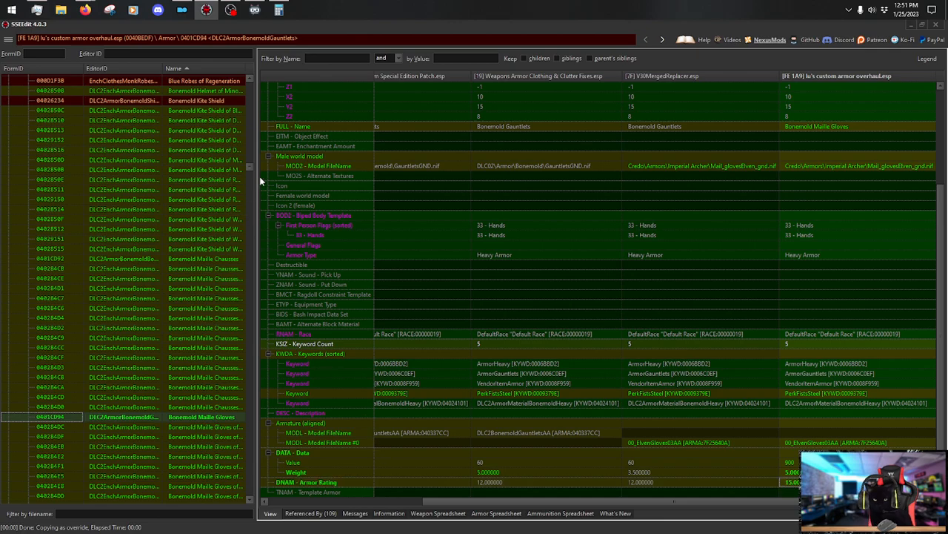
Examine the keywords, value, weight and rating of the Mastercrafted Bonemold Maille Gloves and Mastercrafted Bonemold Scale Cuirass.
drag(248, 168, 256, 259)
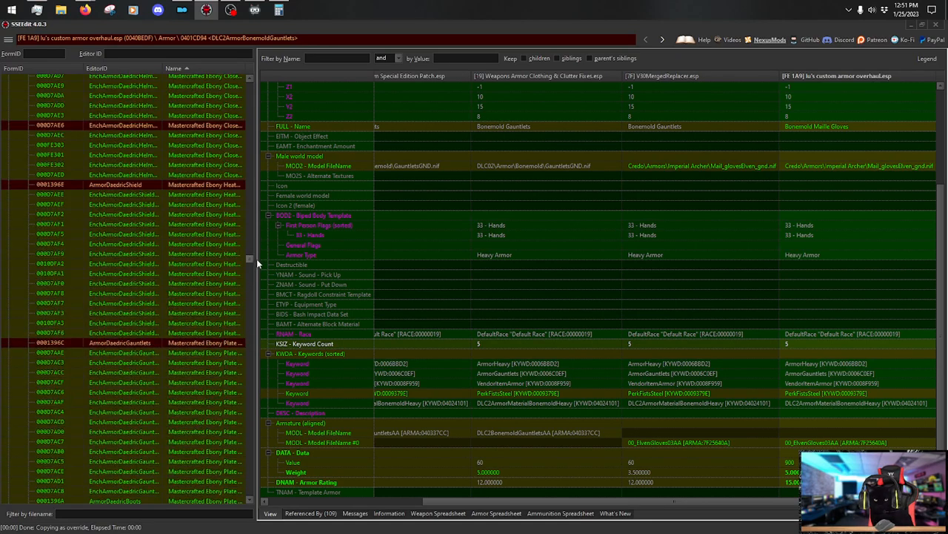
scroll(232, 254, up, 10)
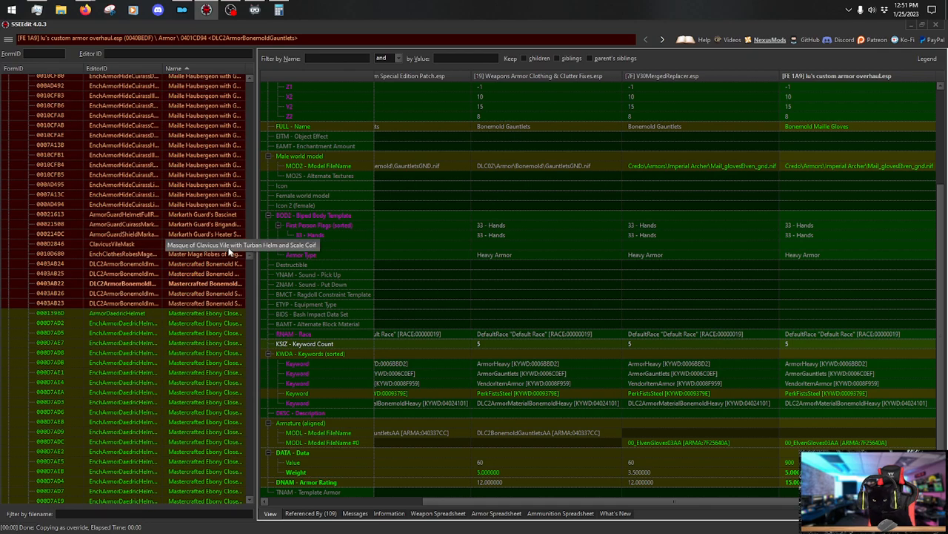
click(222, 288)
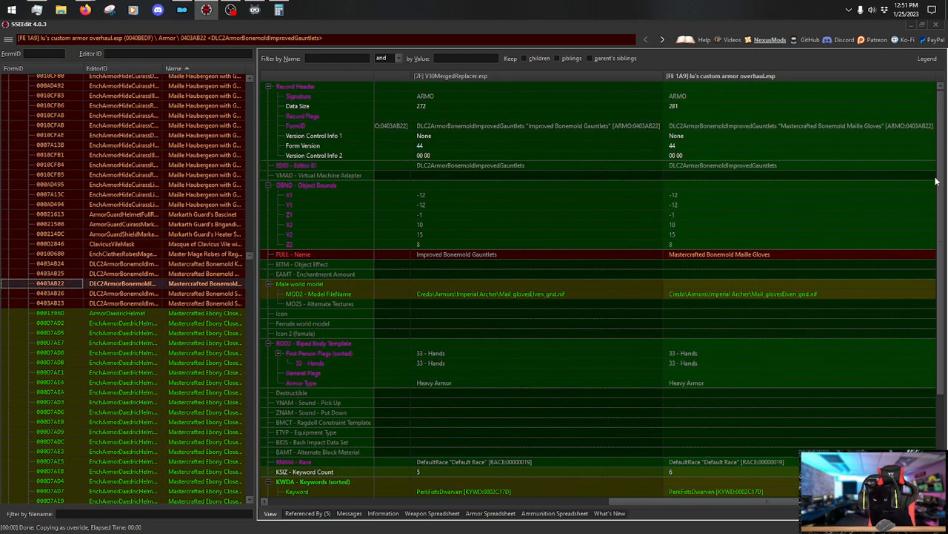
drag(937, 182, 931, 329)
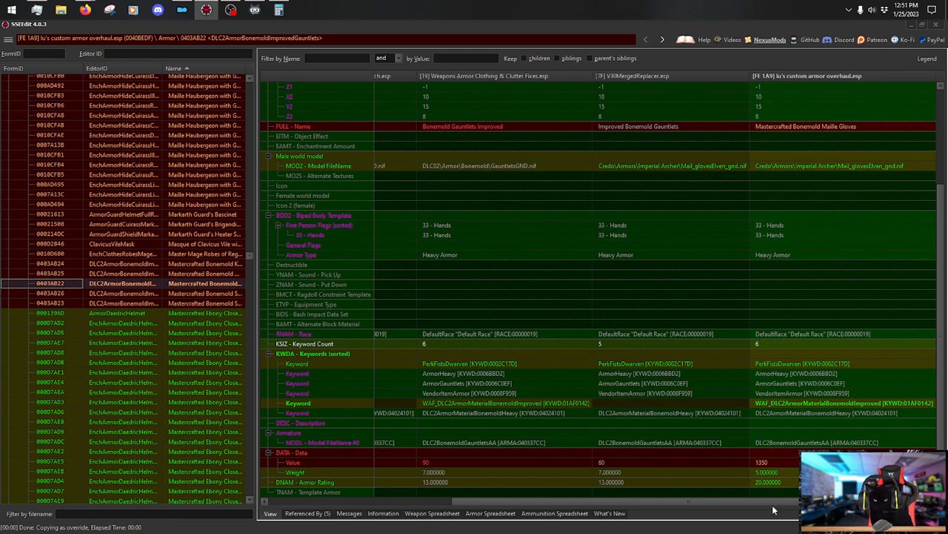
click(200, 294)
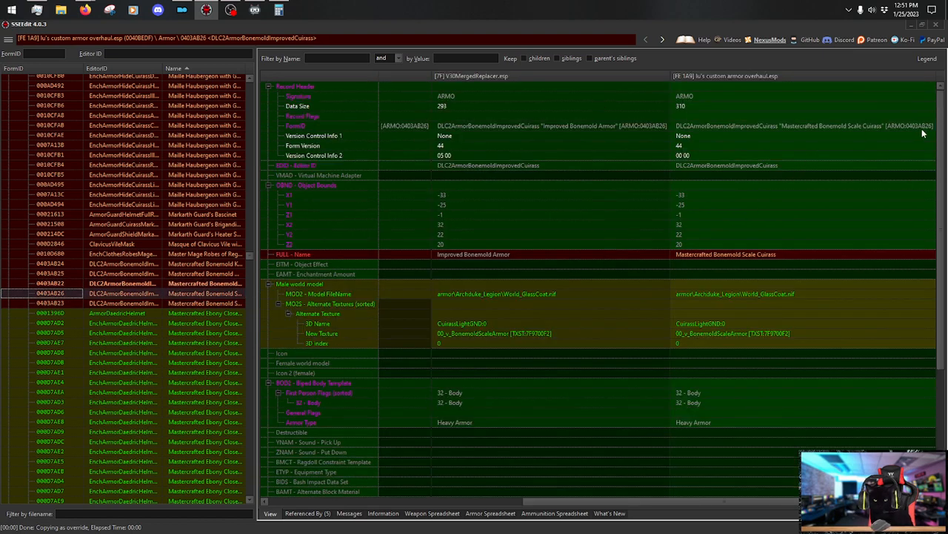
drag(942, 136, 947, 337)
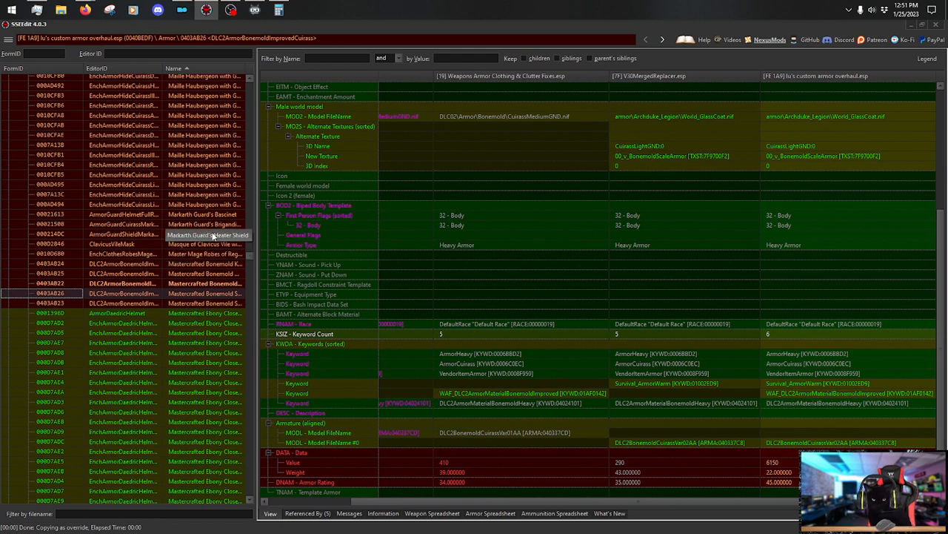
Compare the Bonemold Scale Hauberk with Gambeson's stats with the Bonemold Scale Cuirass with Mastercrafted Moonstone Maille Hauberk.
drag(250, 261, 232, 174)
scroll(233, 170, up, 10)
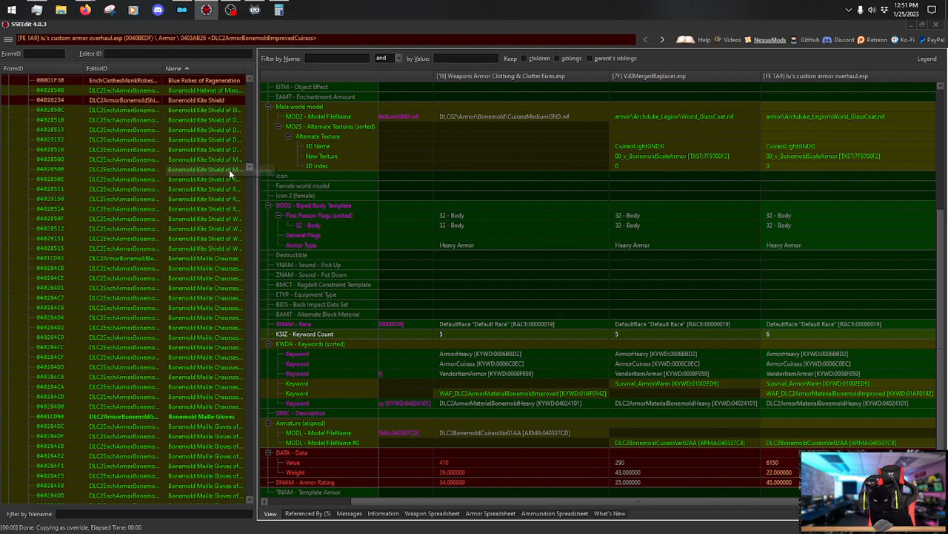
scroll(185, 253, down, 14)
scroll(195, 255, down, 7)
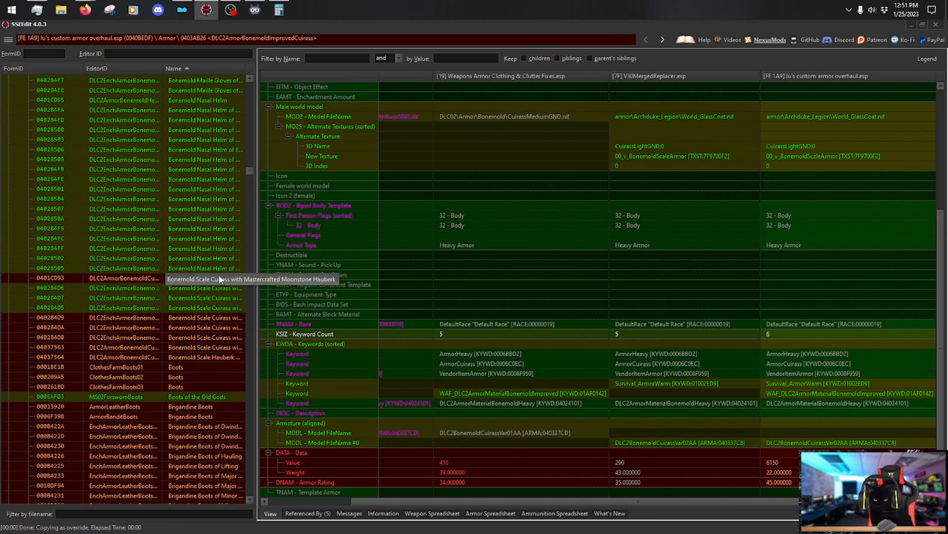
click(218, 360)
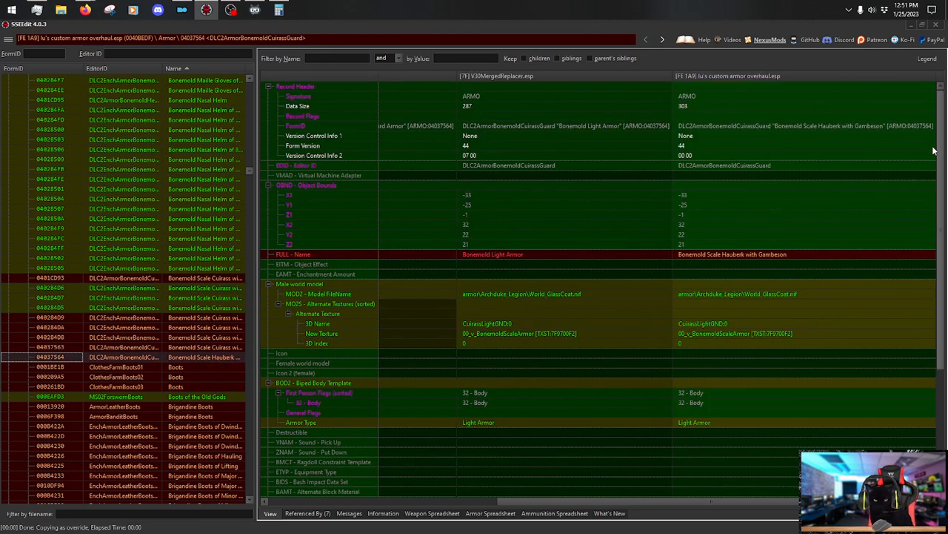
drag(939, 149, 930, 286)
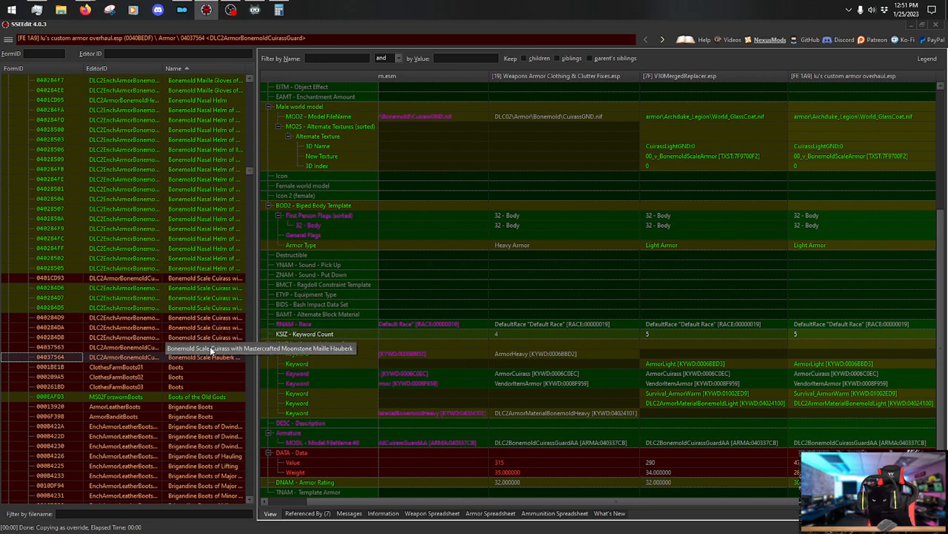
click(211, 347)
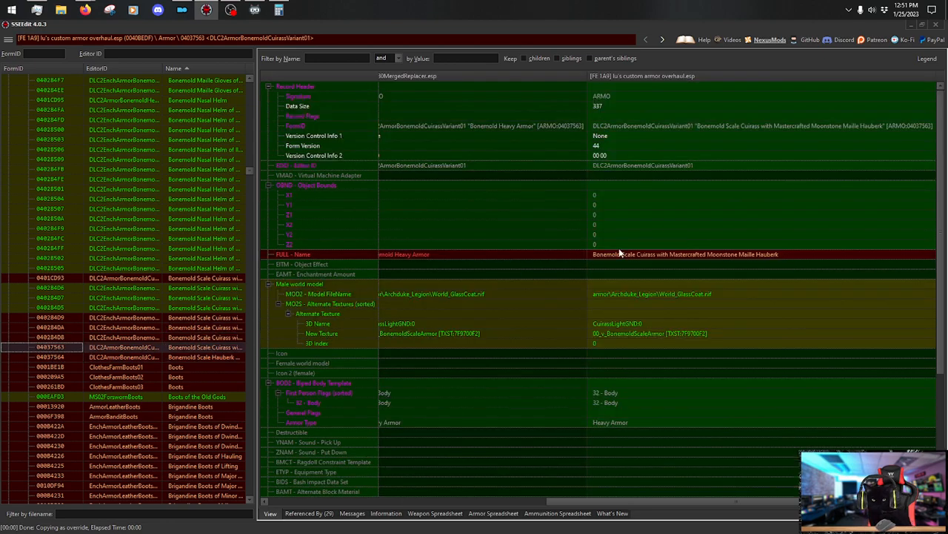
click(936, 159)
drag(936, 163, 916, 348)
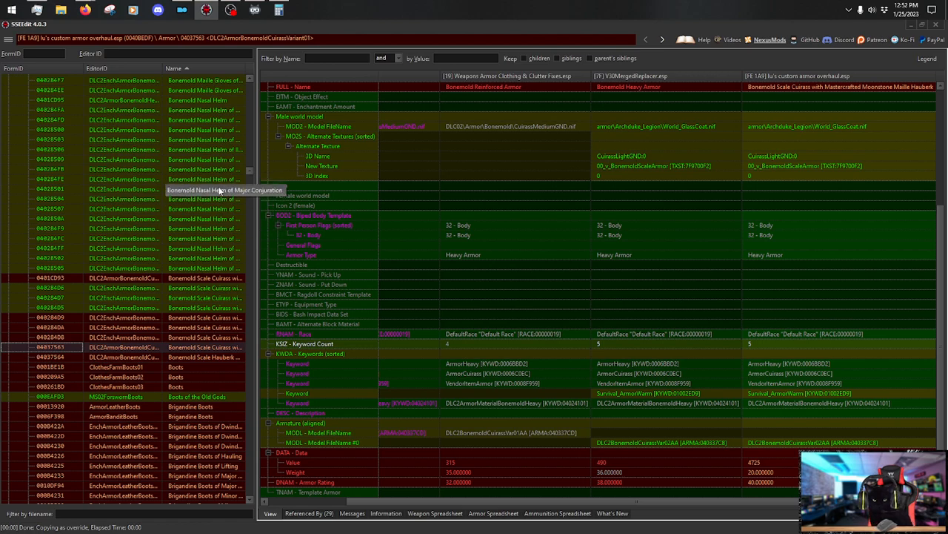
Find the Mastercrafted Bonemold Spangenhelm in the armor list and examine its keywords, value, weight and rating.
drag(249, 171, 233, 271)
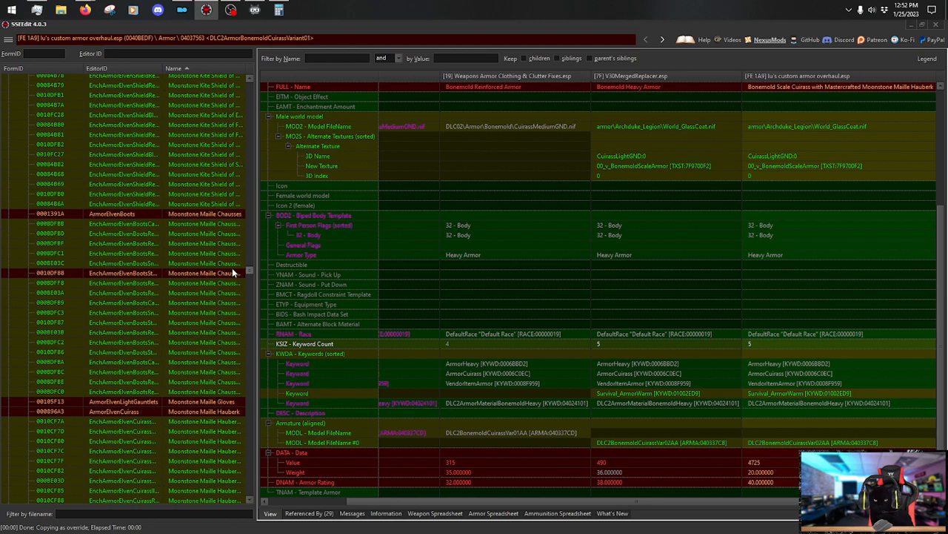
scroll(232, 267, down, 5)
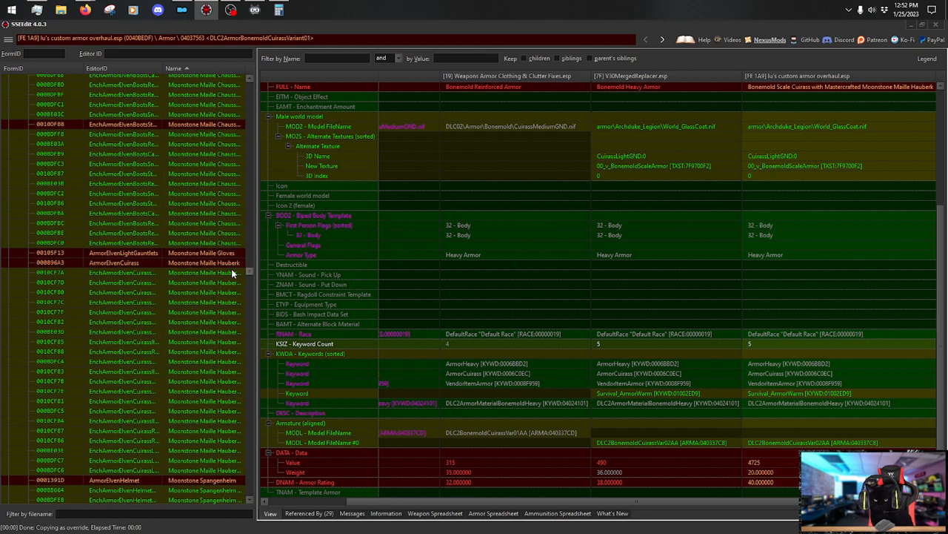
scroll(231, 273, up, 3)
scroll(229, 273, down, 7)
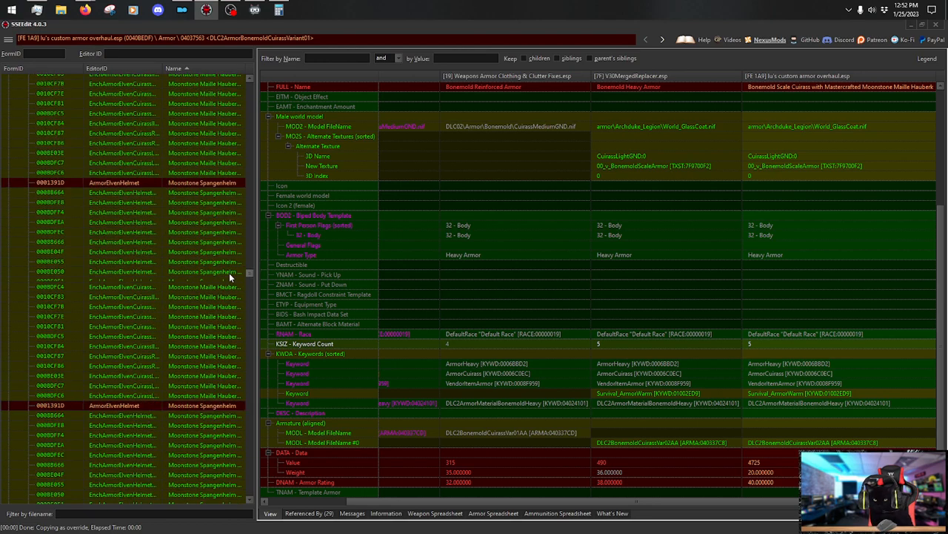
scroll(229, 272, up, 5)
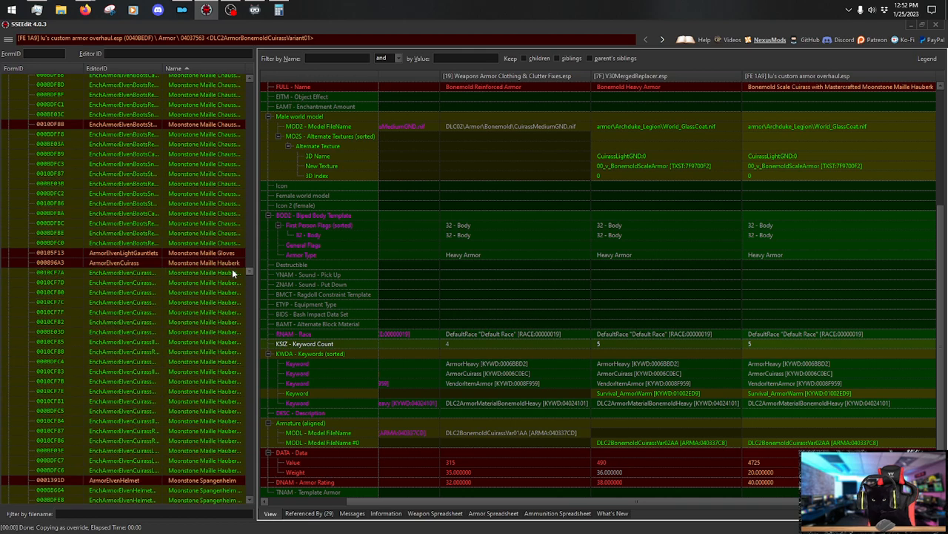
scroll(217, 259, up, 11)
scroll(213, 255, up, 5)
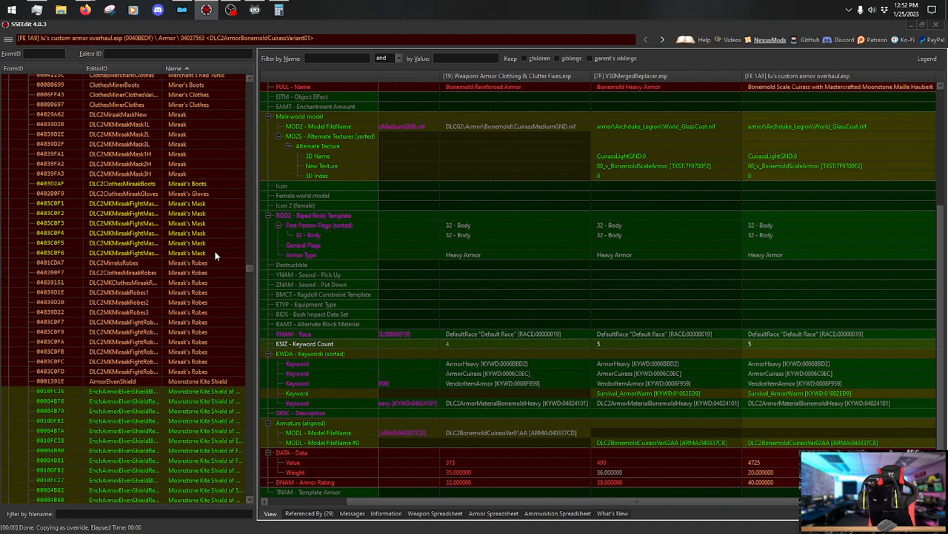
scroll(218, 311, up, 12)
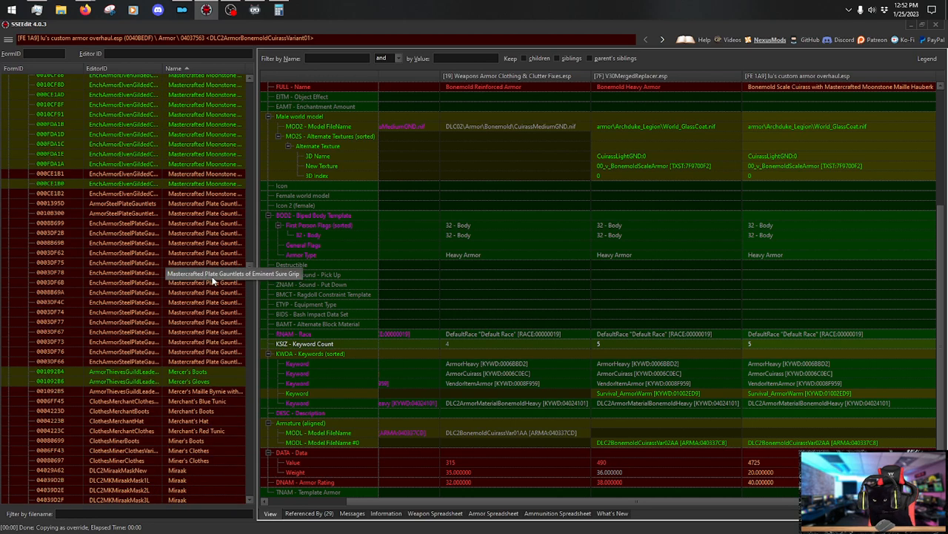
scroll(213, 270, up, 10)
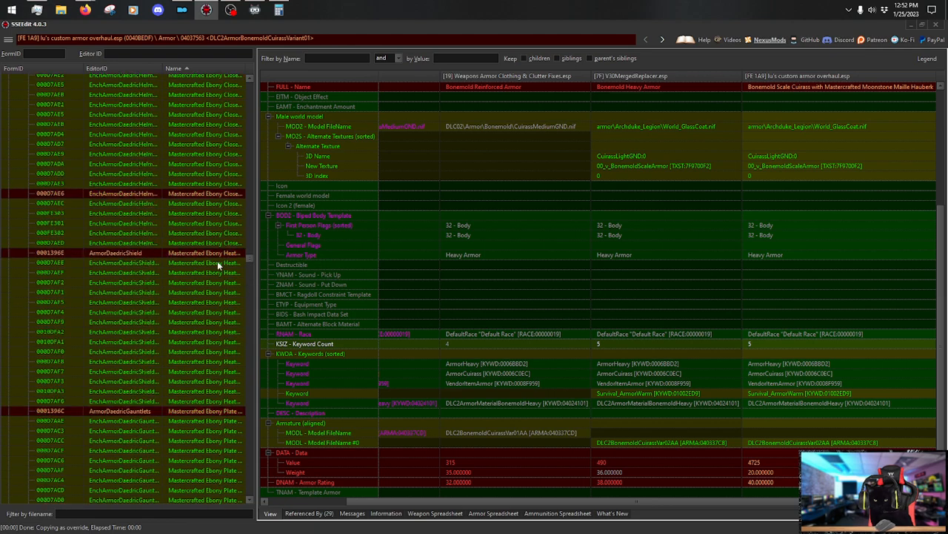
scroll(212, 253, up, 2)
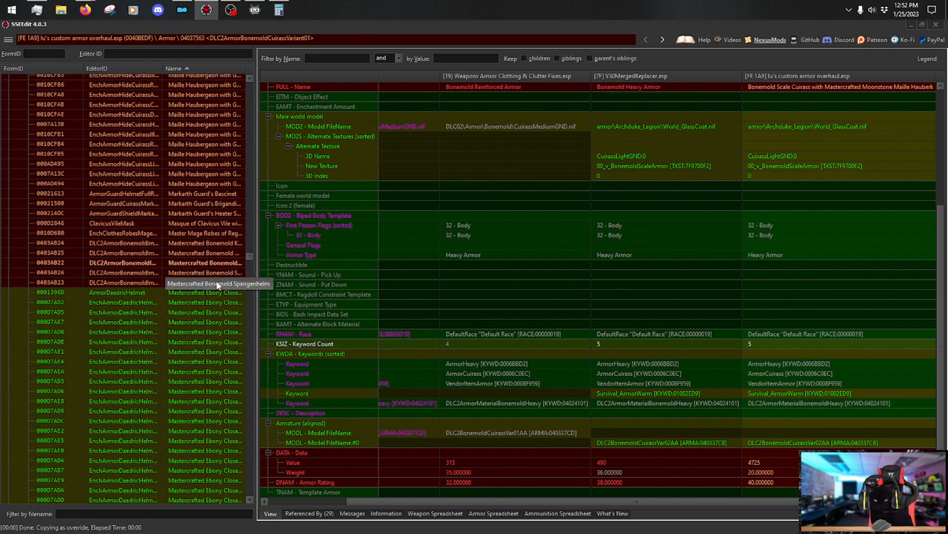
click(217, 281)
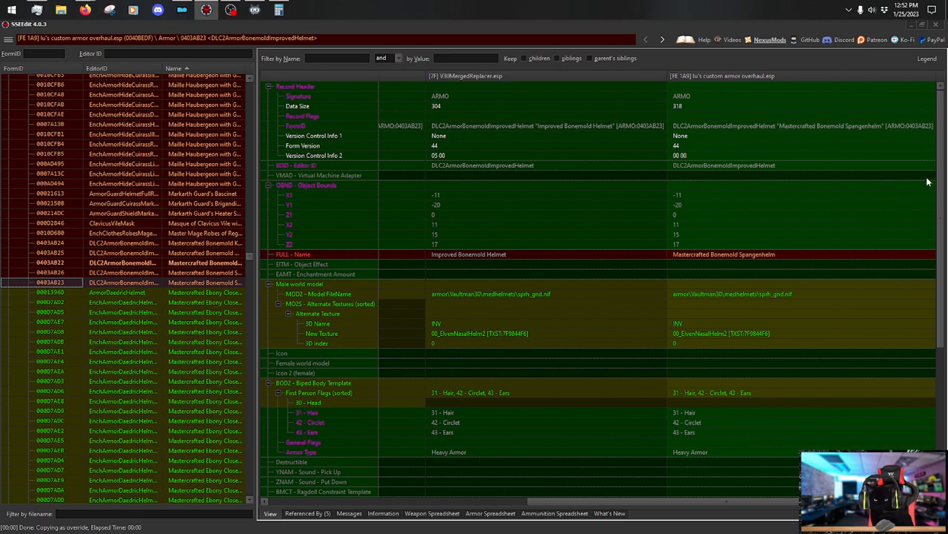
drag(940, 167, 940, 349)
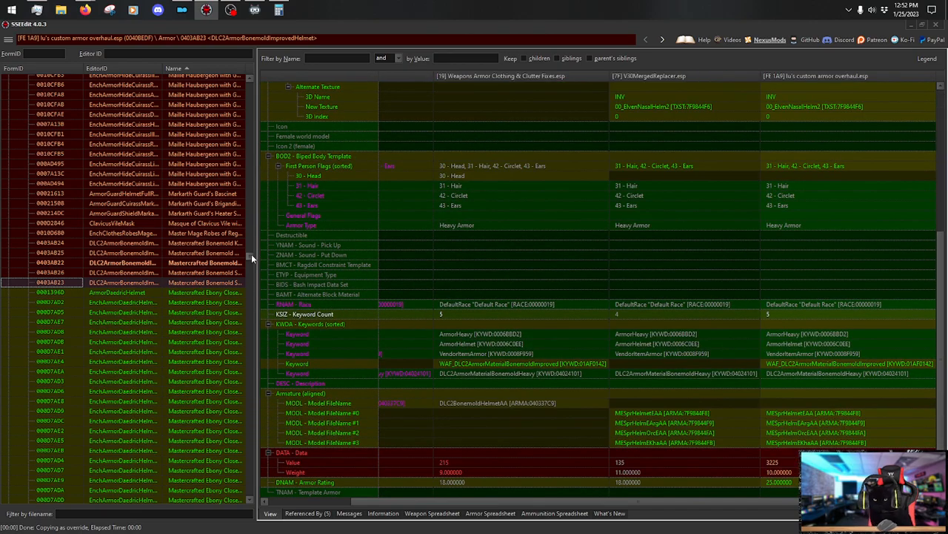
Open the base Bonemold Nasal Helm record and check which plugins override it.
drag(251, 254, 250, 167)
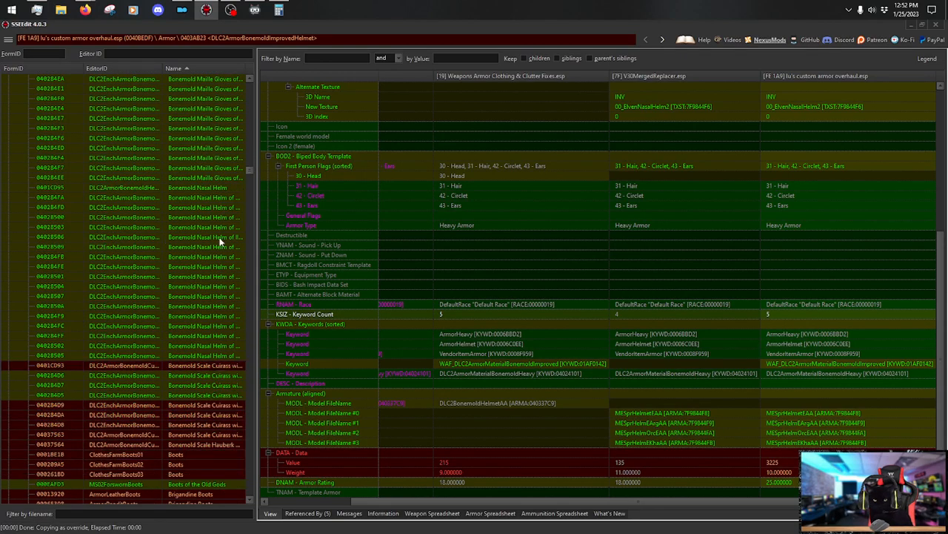
scroll(198, 349, down, 3)
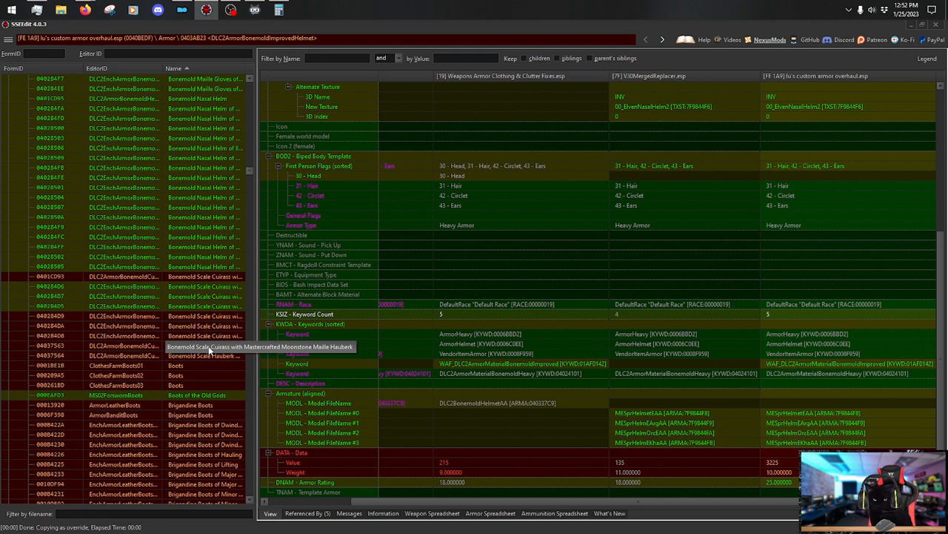
scroll(209, 348, up, 3)
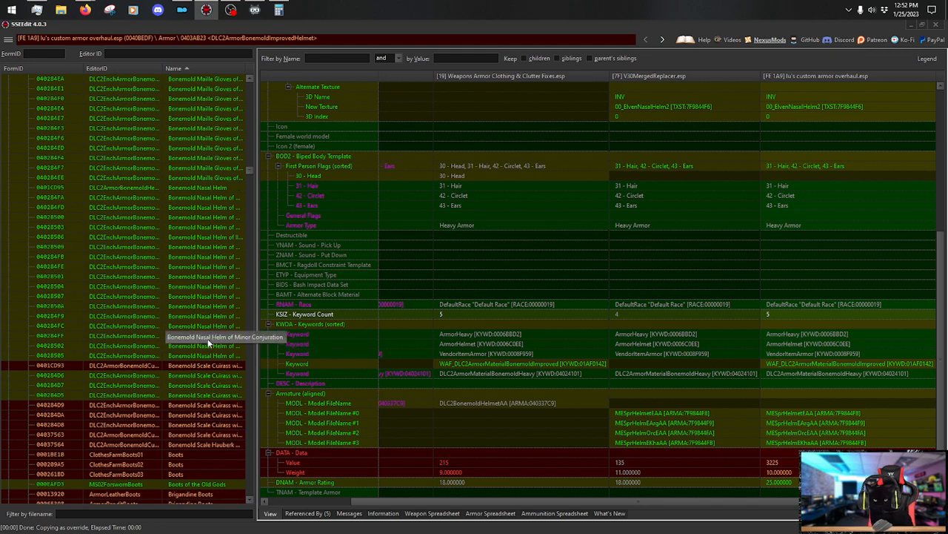
click(219, 187)
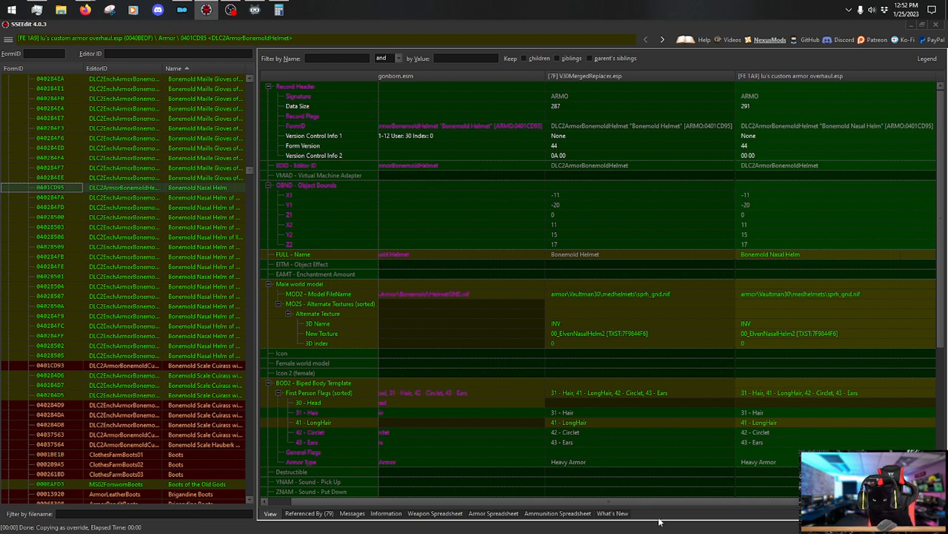
drag(676, 503, 756, 508)
Go to the Bonemold Helmet's original record in Dragonborn.esm and look through the neighbouring bonemold armor records, including the Helmet of Minor Conjuration.
click(401, 77)
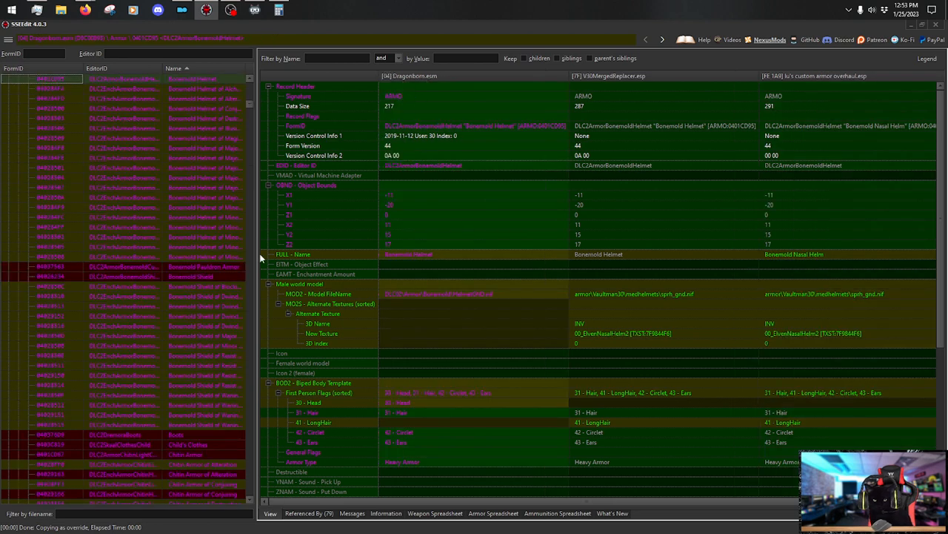
click(216, 232)
scroll(218, 239, up, 5)
scroll(218, 238, up, 2)
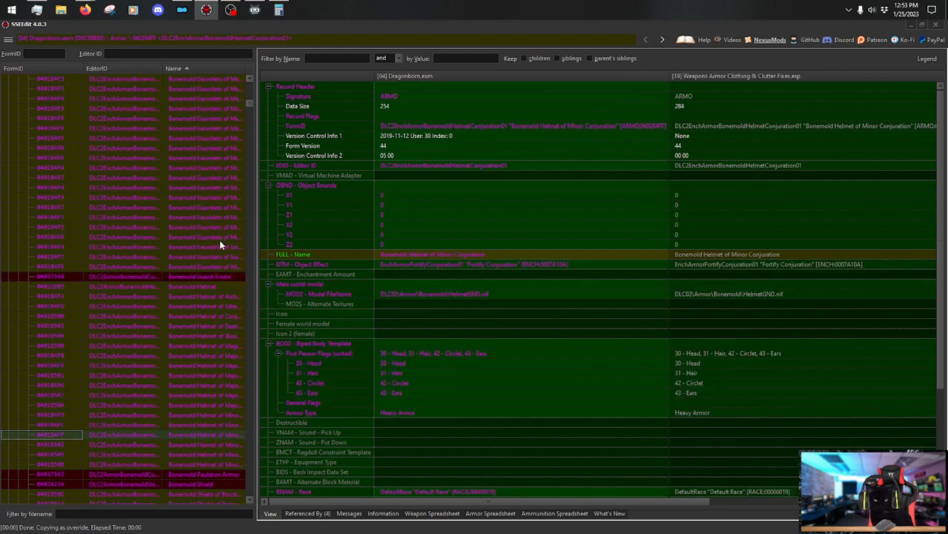
click(210, 288)
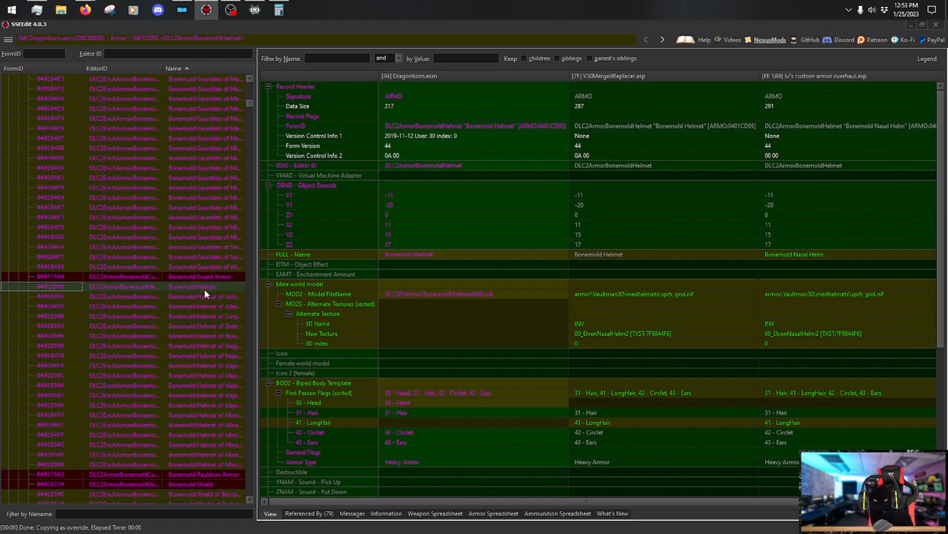
scroll(205, 290, up, 8)
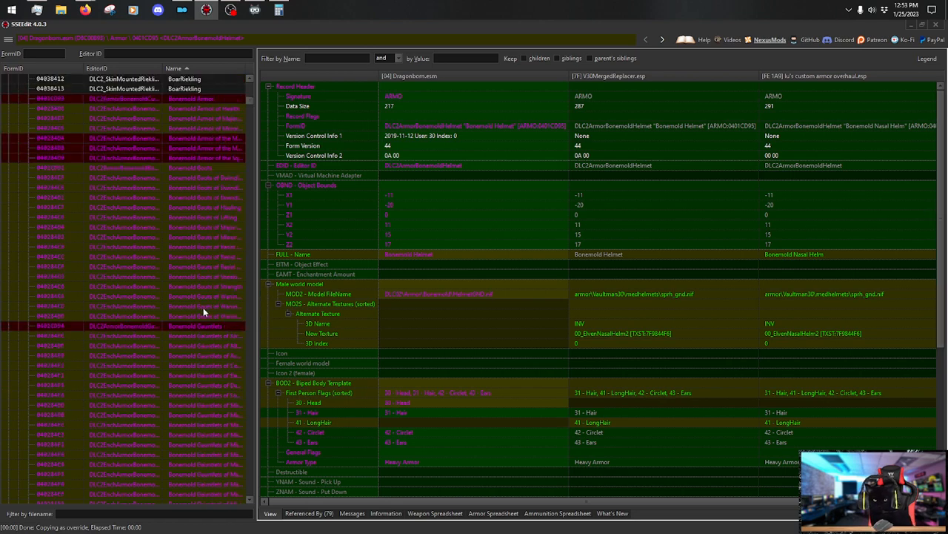
scroll(203, 307, down, 1)
scroll(204, 310, down, 10)
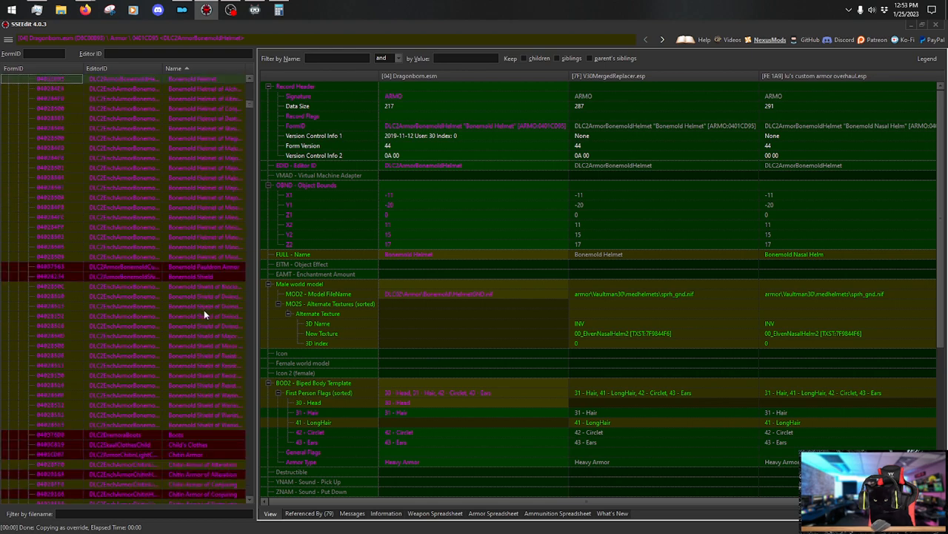
Review the Bonemold Helmet's keywords, value, weight and rating across plugins, and go to its override in lu's custom armor overhaul.esp.
scroll(203, 310, up, 2)
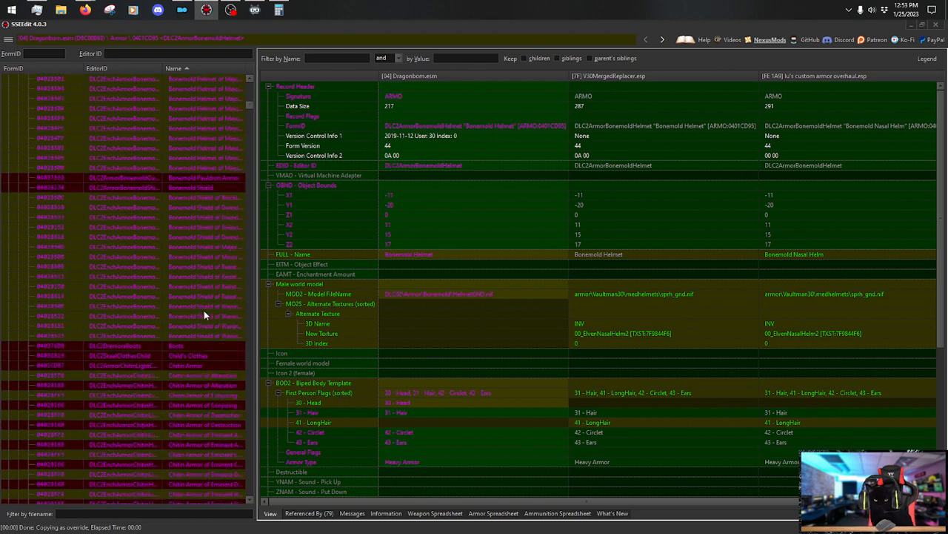
scroll(220, 198, up, 4)
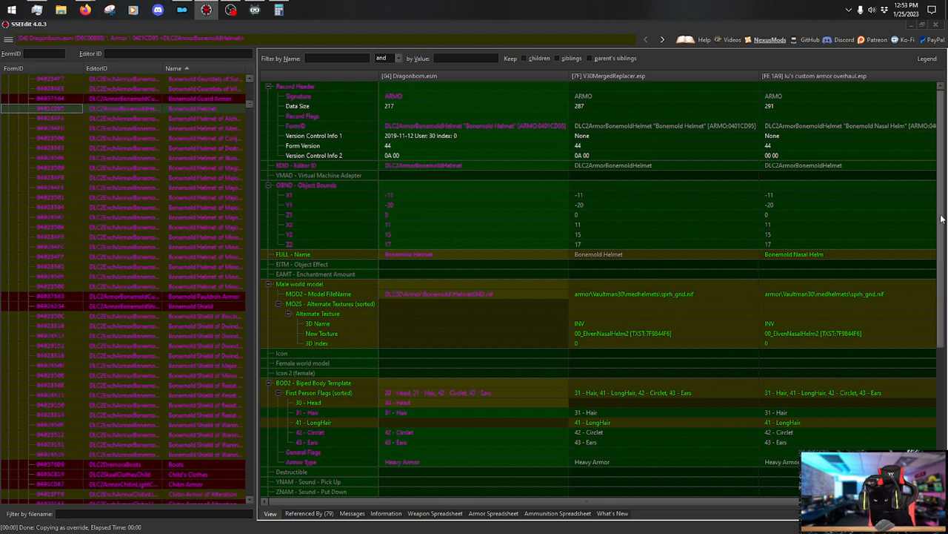
drag(942, 220, 945, 383)
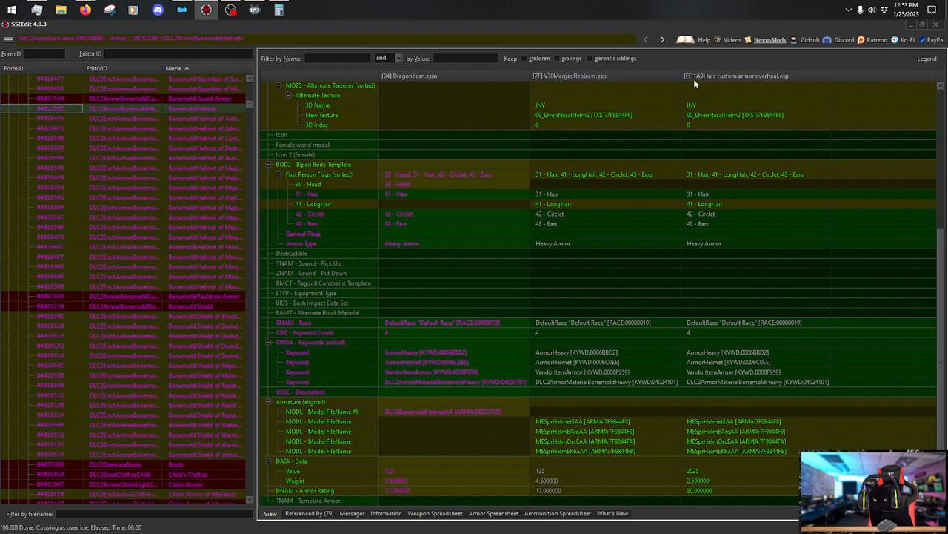
click(760, 77)
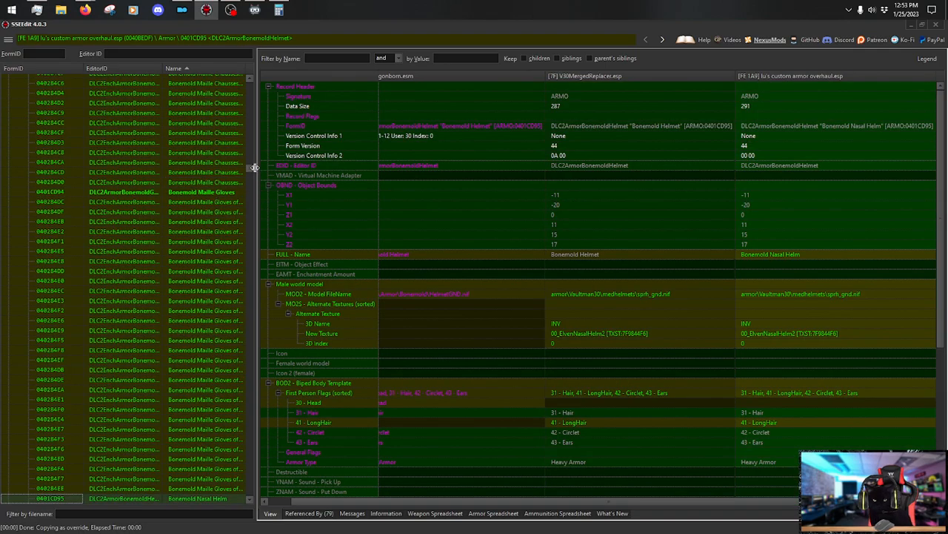
Set the Mastercrafted Bonemold Spangenhelm's weight to 2.5 in lu's custom armor overhaul.esp.
drag(252, 170, 271, 258)
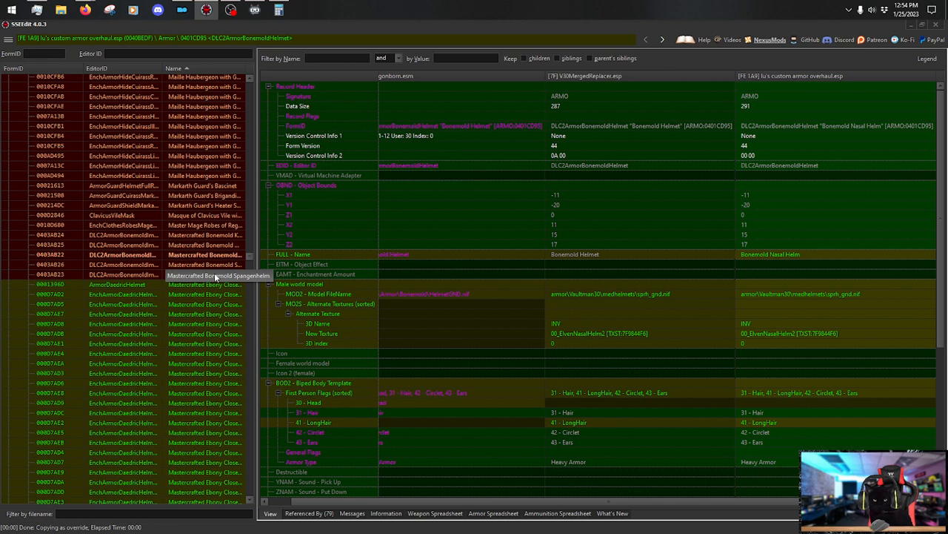
click(214, 273)
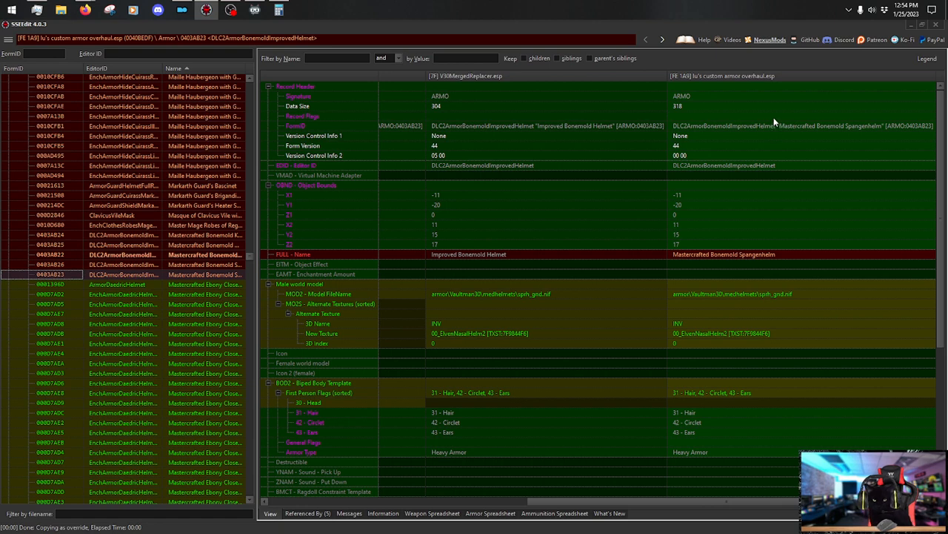
scroll(939, 150, down, 5)
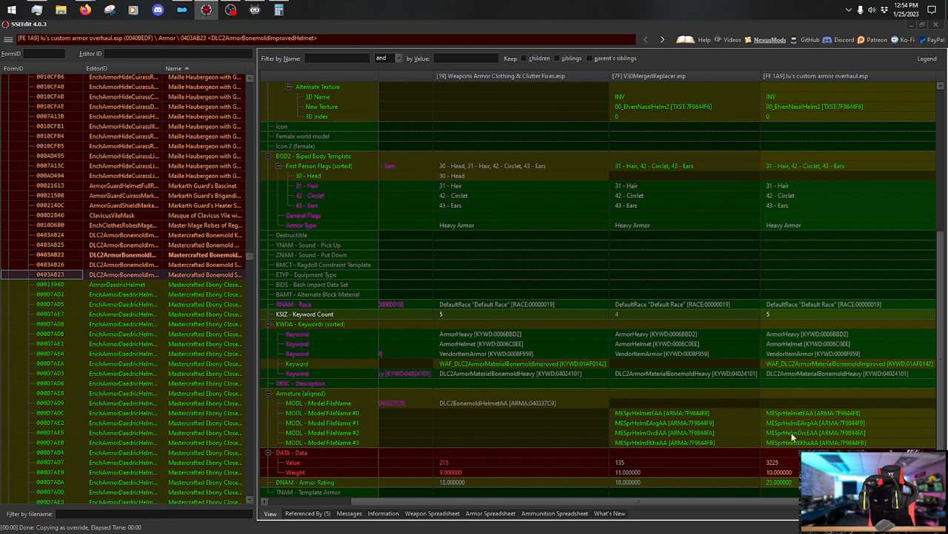
click(776, 472)
click(778, 473)
text(2.5)
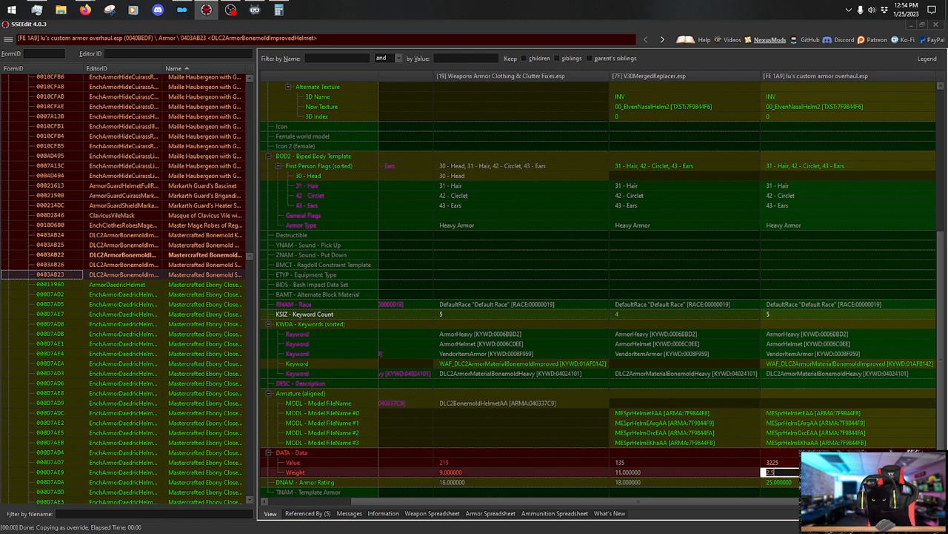
key(Return)
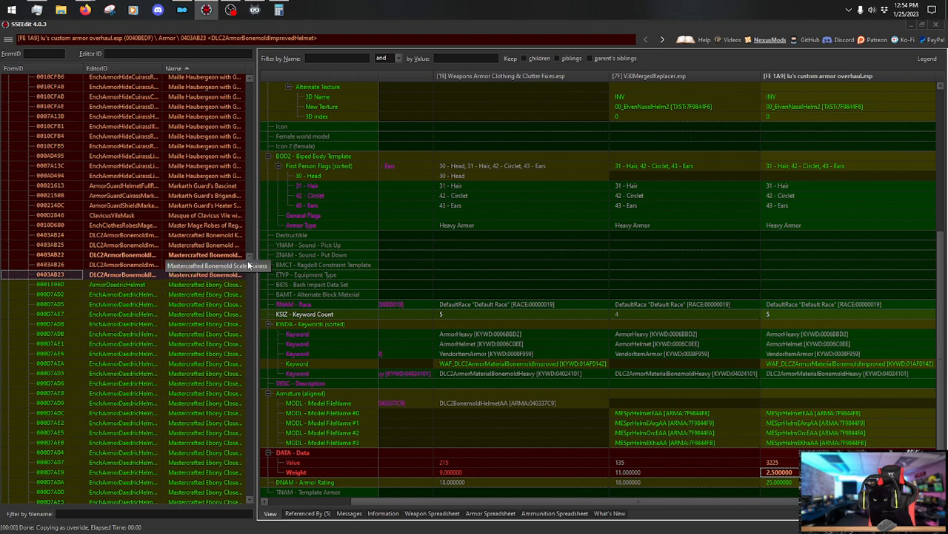
Check the base Bonemold Nasal Helm's value, weight and armor rating for comparison with the mastercrafted version.
drag(249, 255, 246, 169)
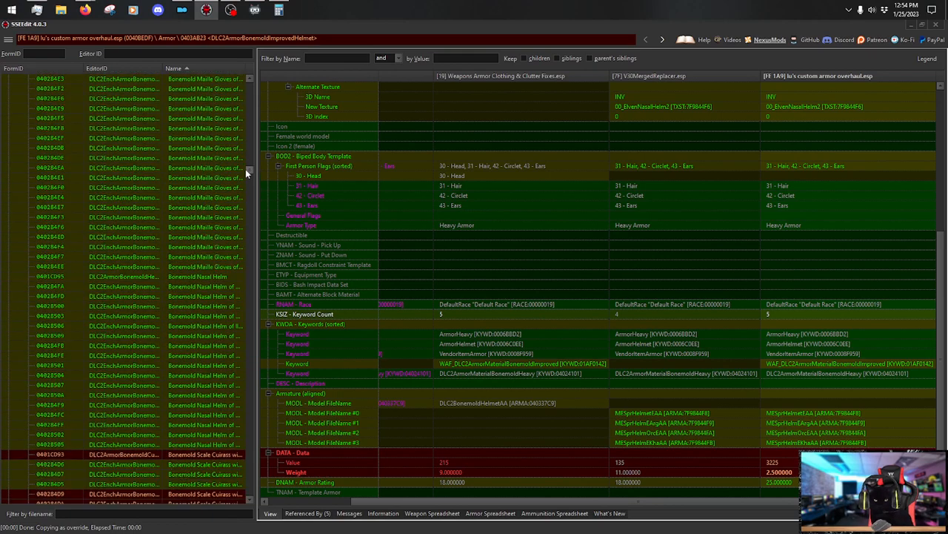
click(211, 277)
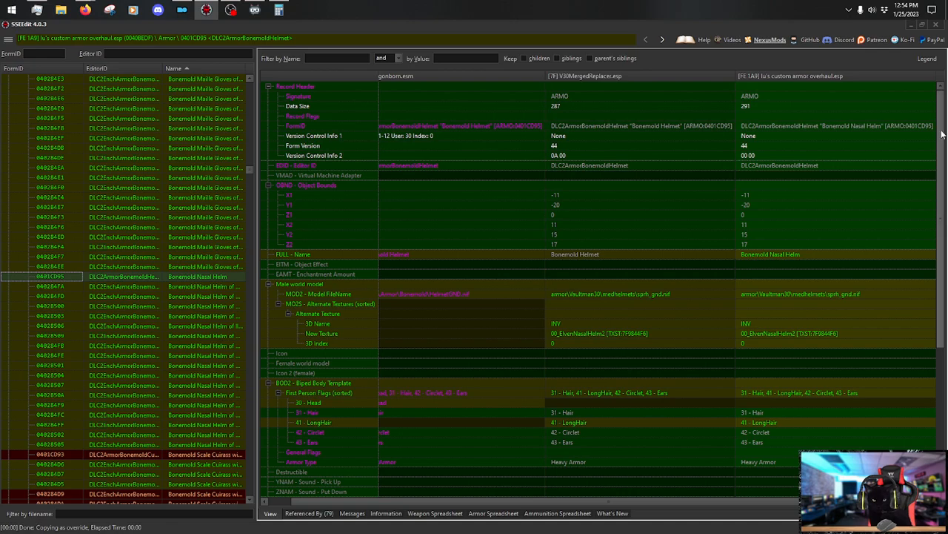
scroll(936, 252, down, 7)
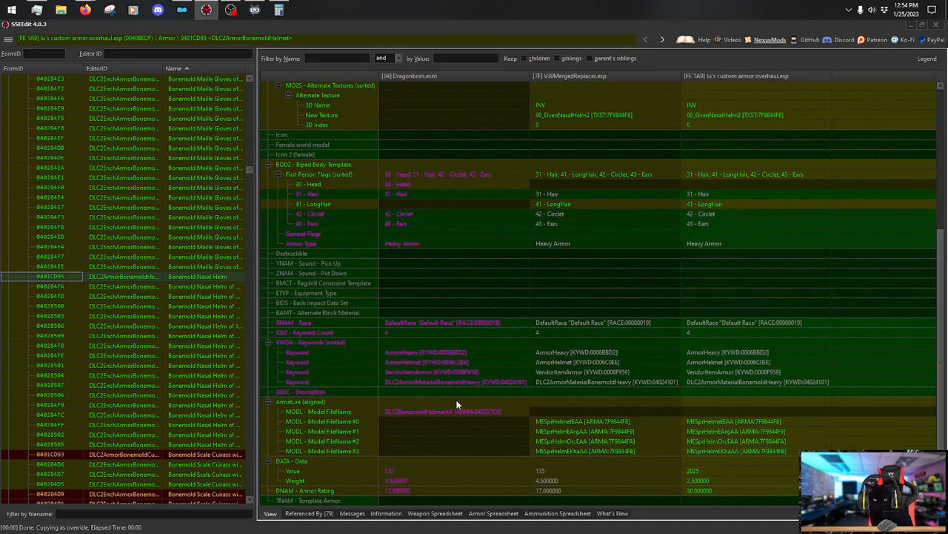
Set the Mastercrafted Bonemold Spangenhelm's armor rating to 35 in lu's custom armor overhaul.esp.
drag(252, 170, 260, 261)
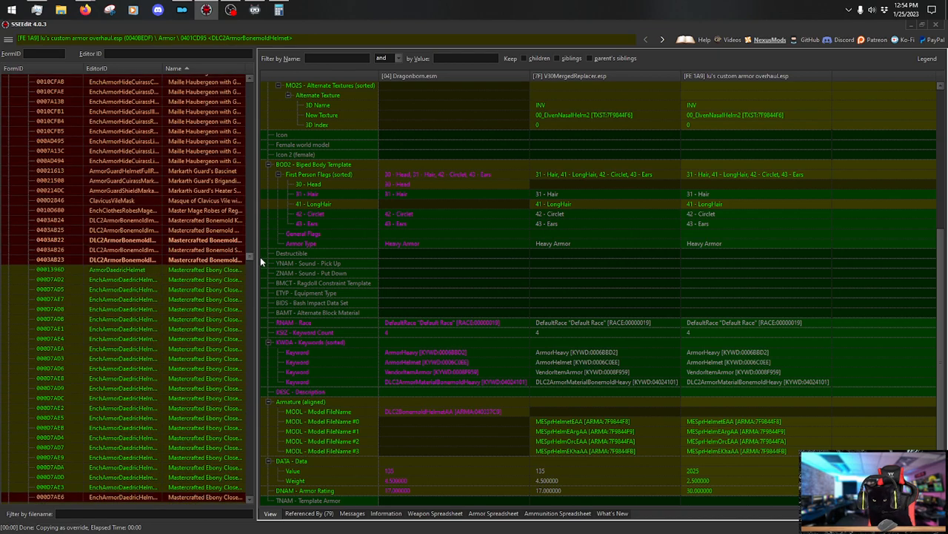
click(229, 260)
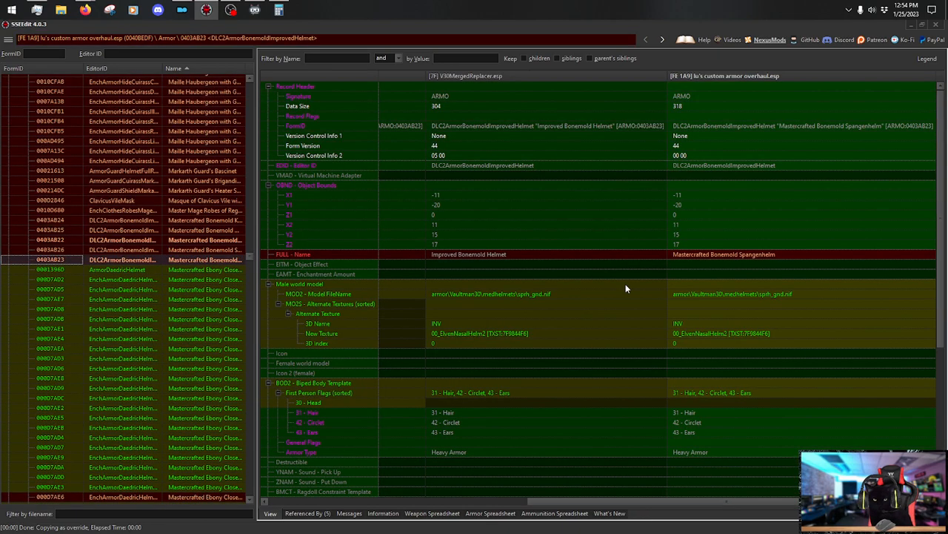
scroll(927, 296, down, 8)
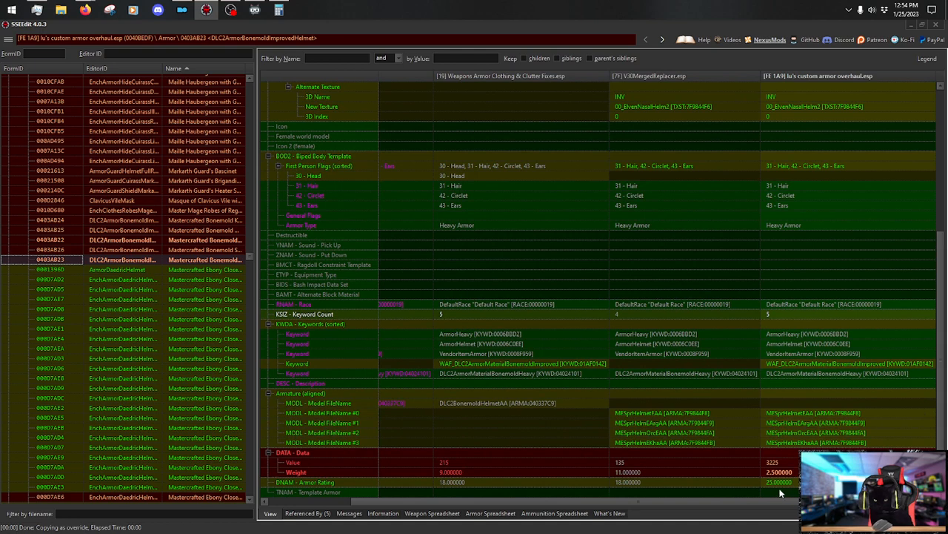
double_click(780, 482)
text(35)
key(Return)
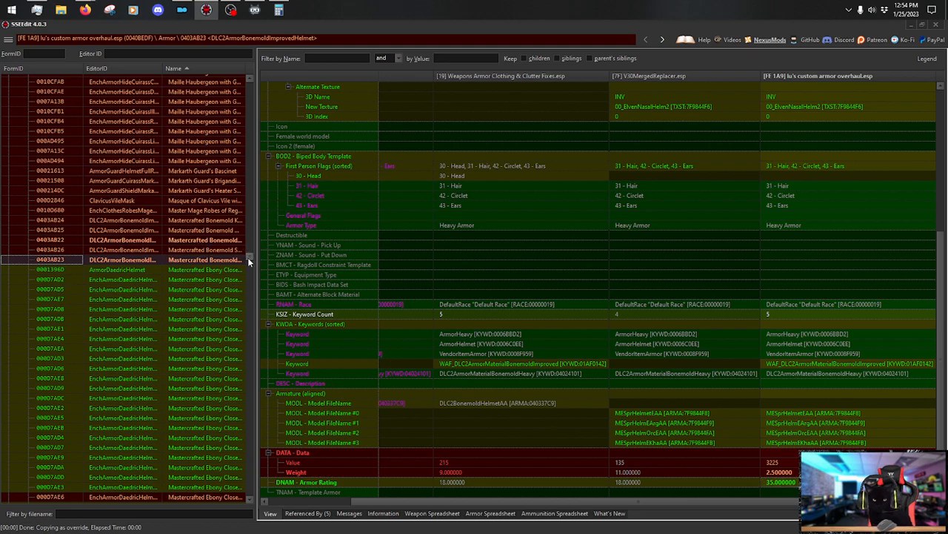
Look through the armor list past the mastercrafted sets, and examine the DLC2MiraakMaskNew record's keywords, value, weight and rating.
mouse_move(247, 257)
mouse_down()
mouse_move(248, 276)
mouse_move(248, 267)
mouse_up()
scroll(231, 299, up, 15)
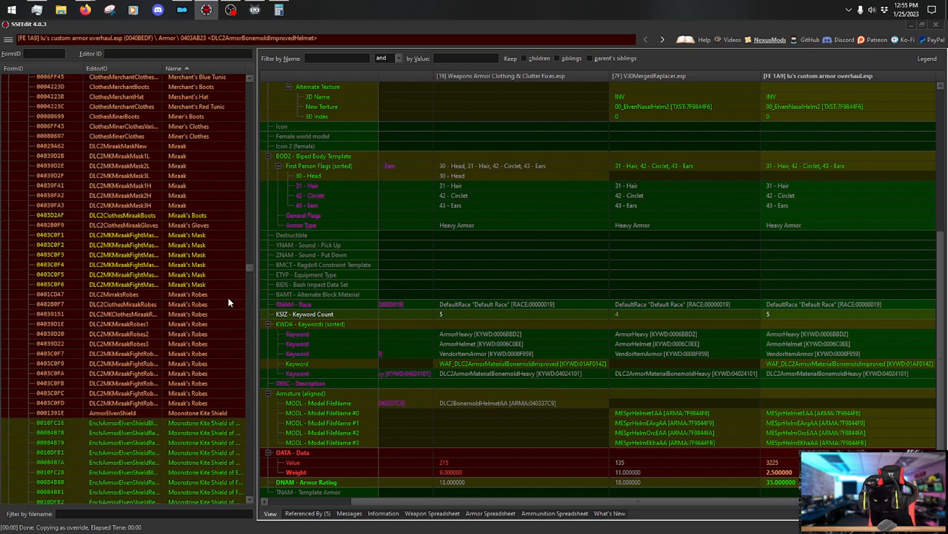
scroll(223, 291, up, 10)
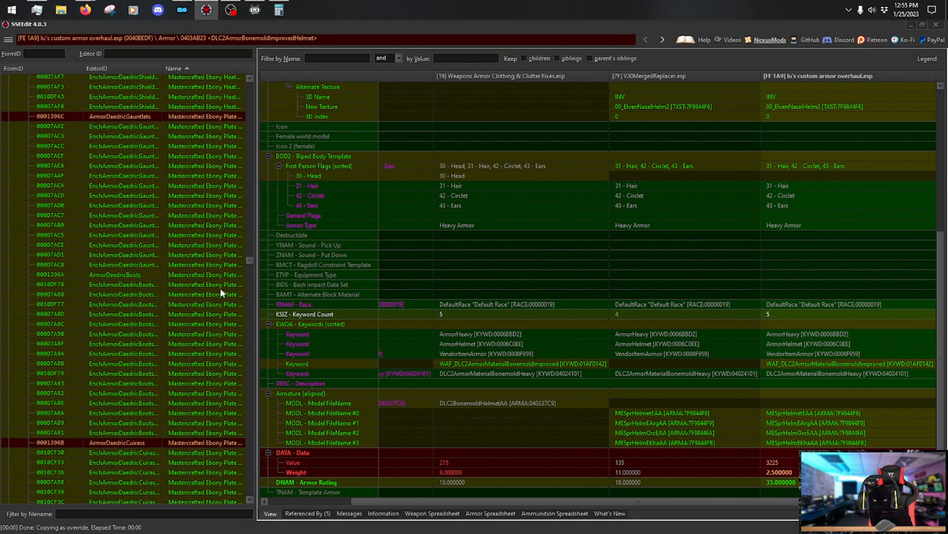
scroll(222, 289, down, 5)
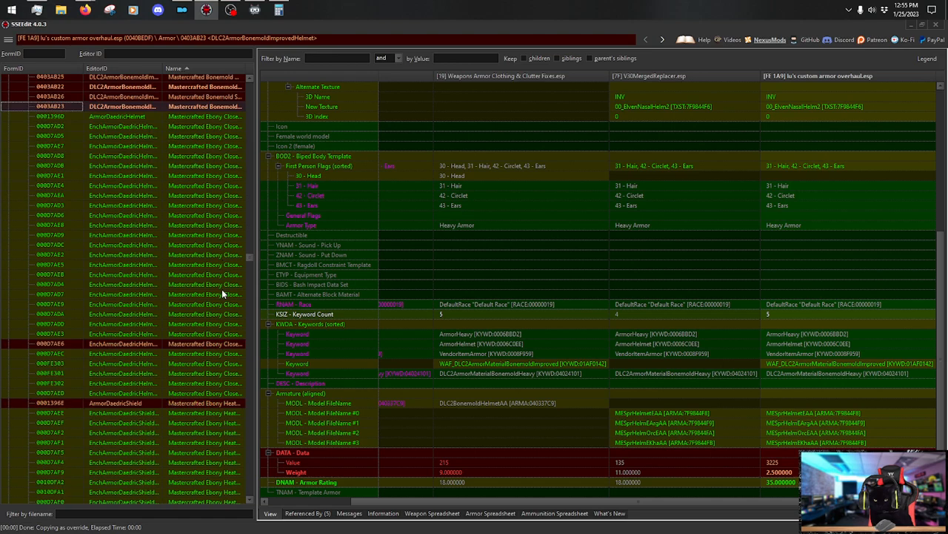
scroll(222, 289, down, 3)
scroll(221, 289, down, 11)
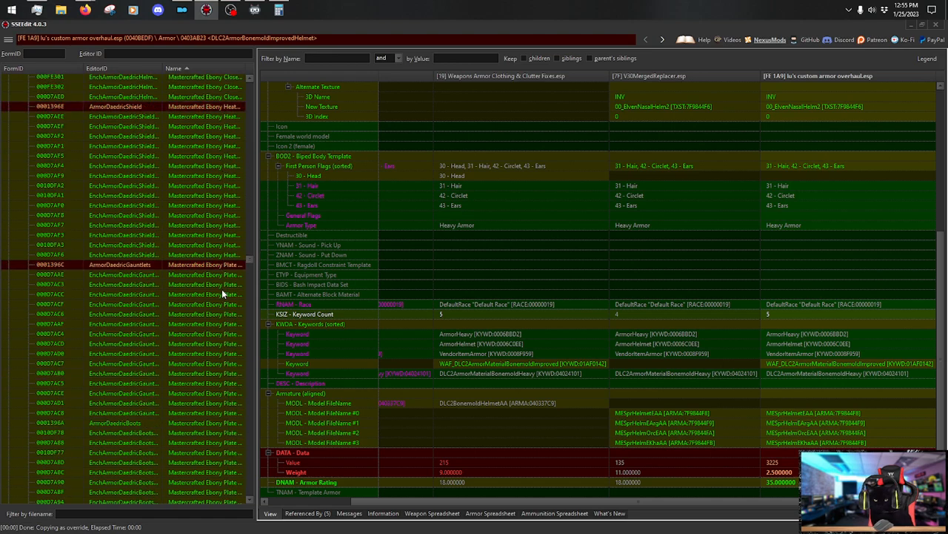
scroll(221, 289, down, 10)
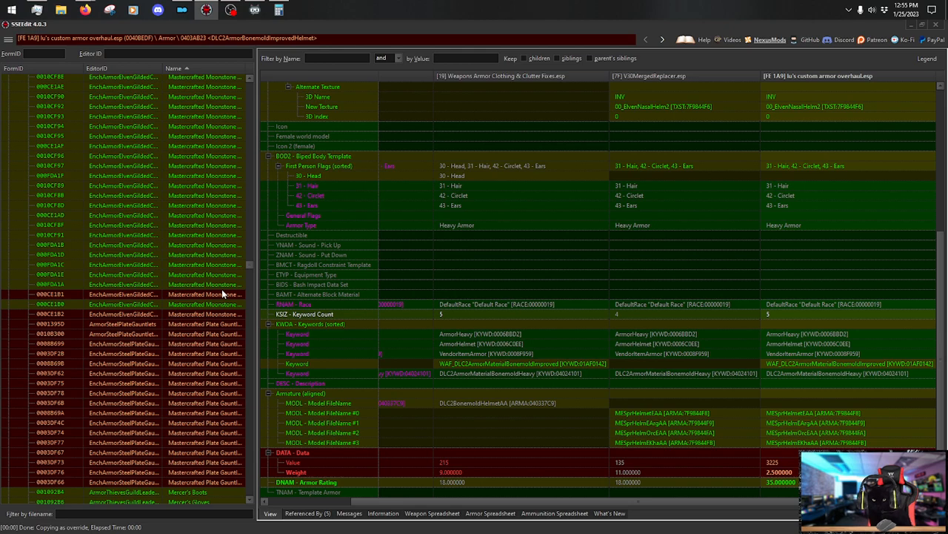
scroll(221, 289, down, 6)
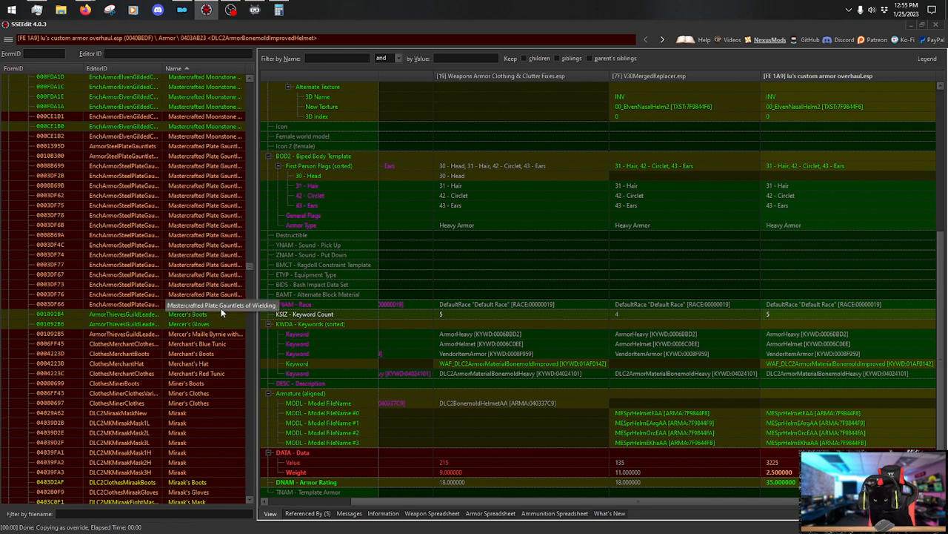
scroll(215, 315, down, 3)
click(200, 326)
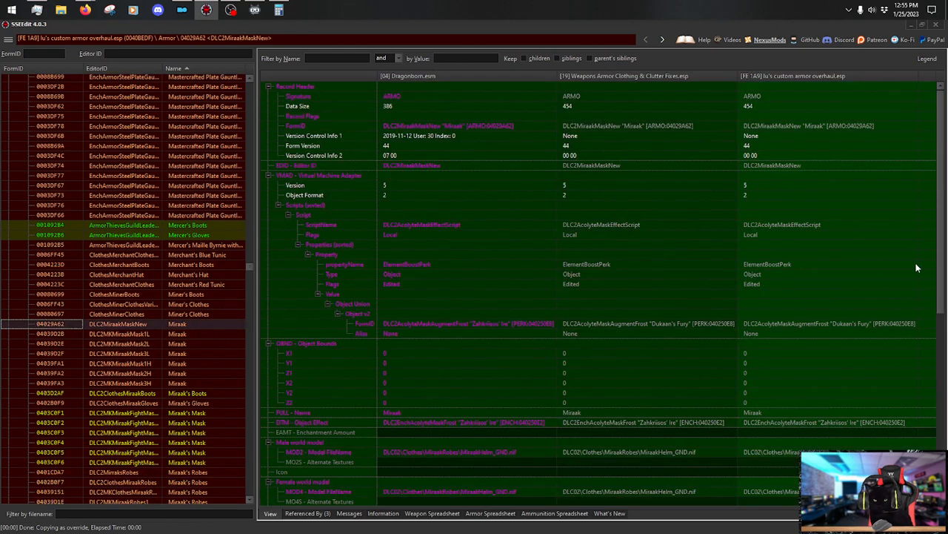
drag(941, 206, 930, 415)
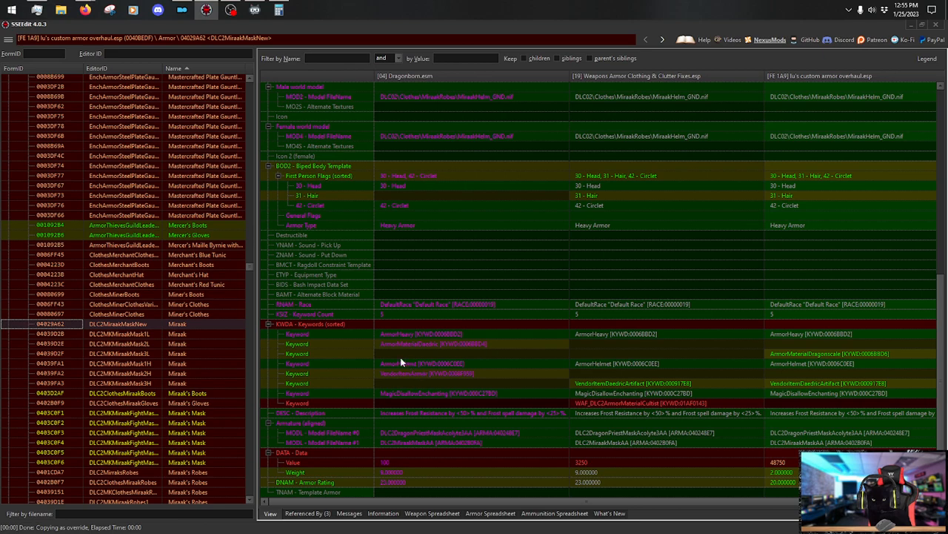
Open the Miraak's Boots record and look through the following Miraak and Moonstone armor entries as far as the Morag Tong set.
click(193, 393)
scroll(206, 366, down, 11)
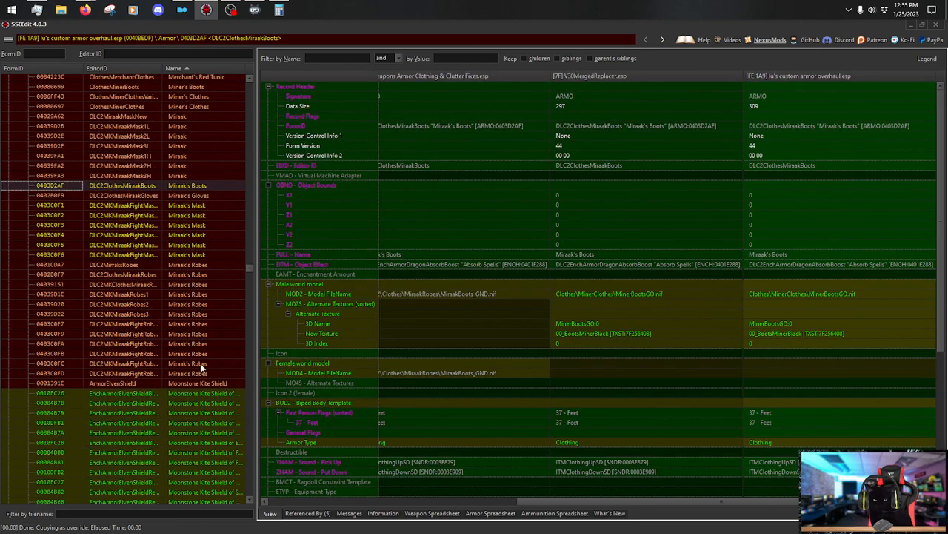
scroll(201, 362, down, 12)
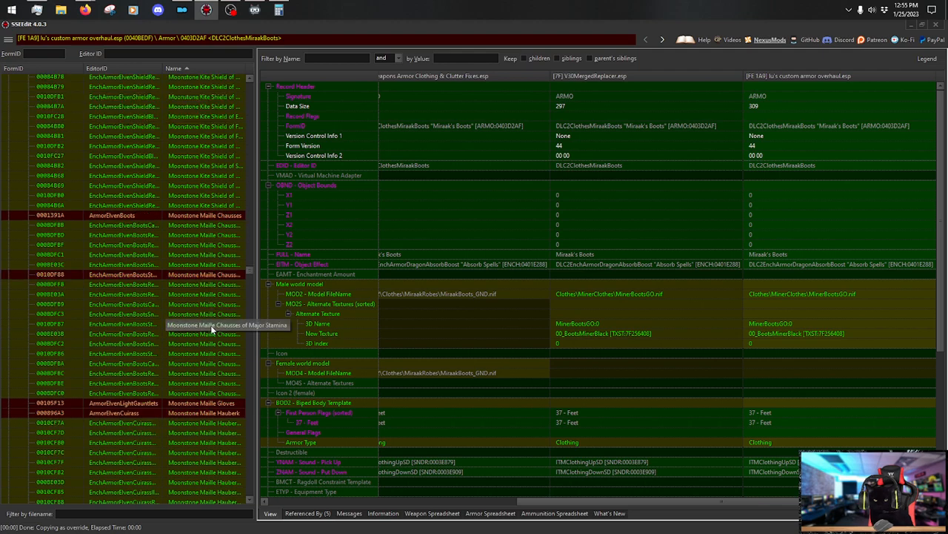
scroll(218, 329, down, 10)
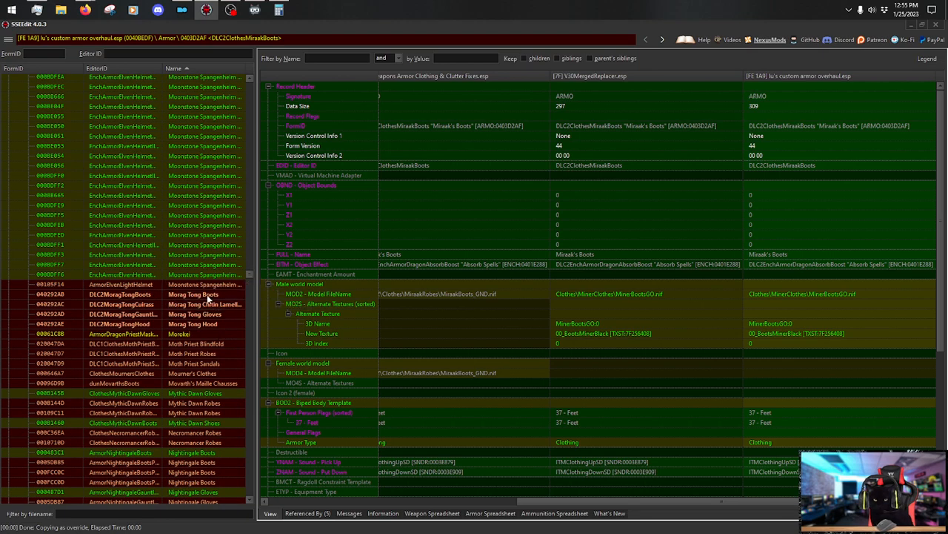
Examine the armor type, keywords, value, weight and rating of the Morag Tong Boots, Chitin Lamellar with Quilted Gambeson, Gloves and Hood.
click(206, 294)
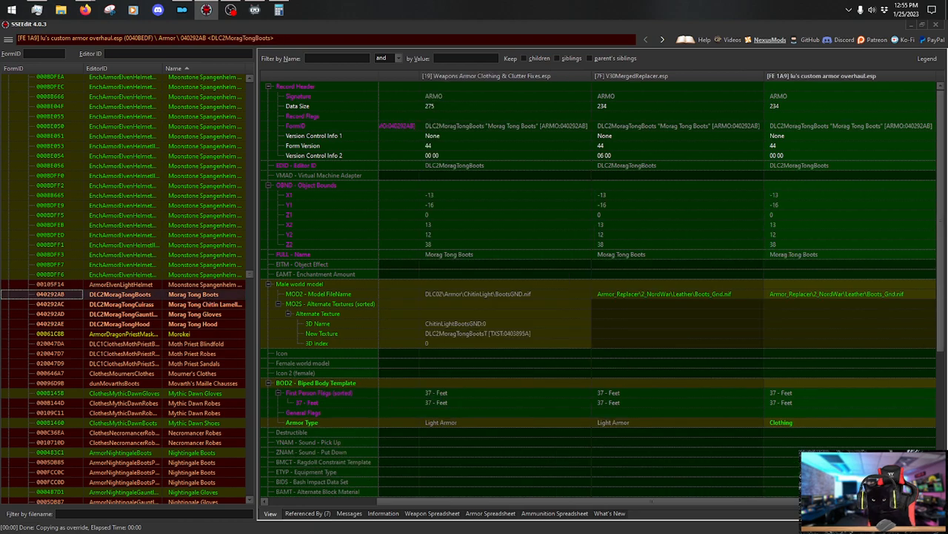
scroll(943, 225, down, 7)
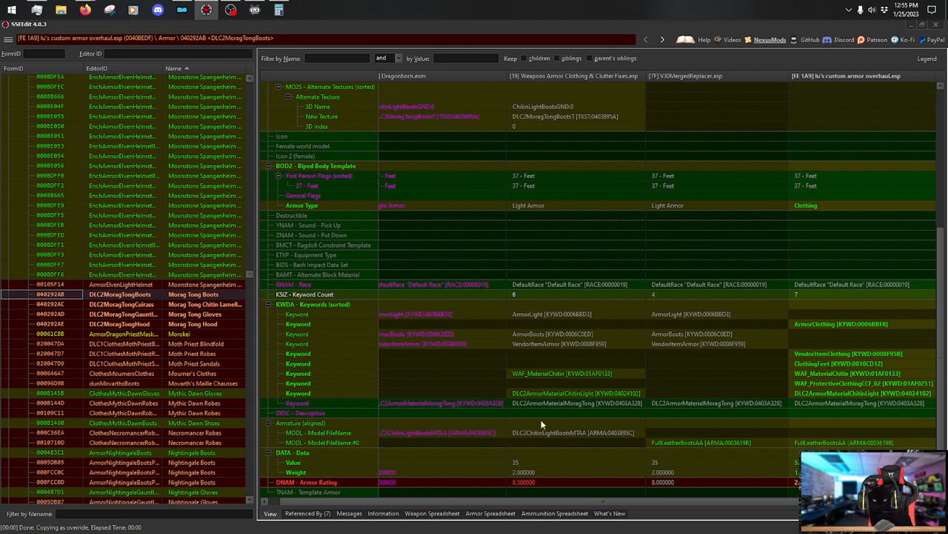
click(221, 305)
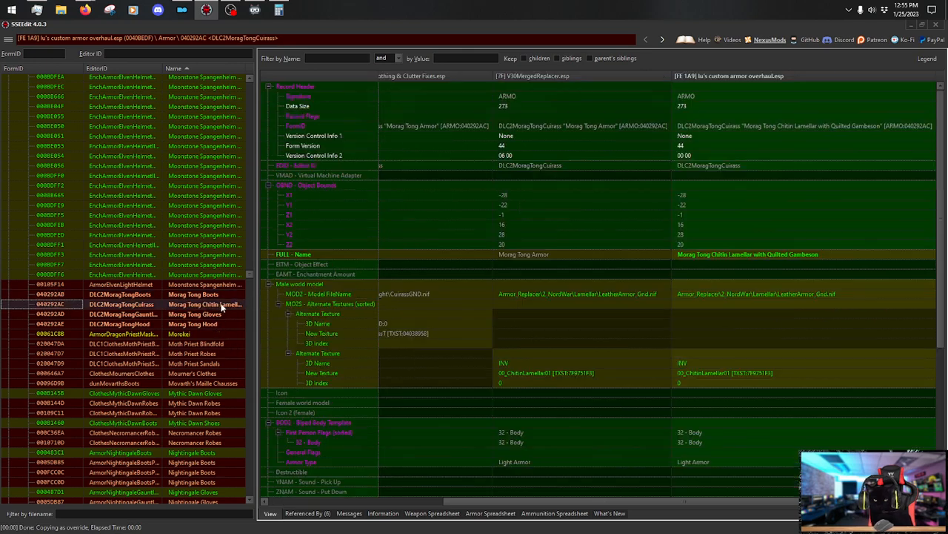
drag(940, 172, 947, 397)
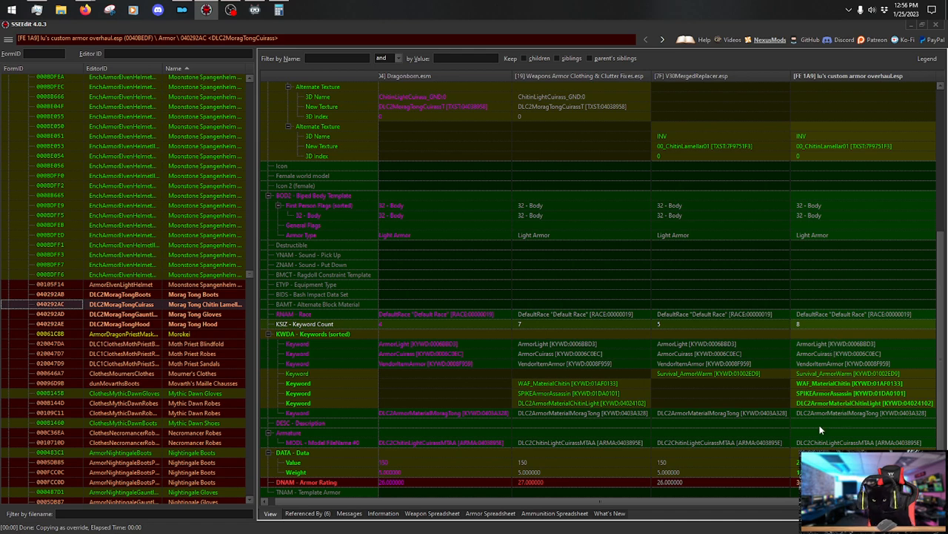
key(Down)
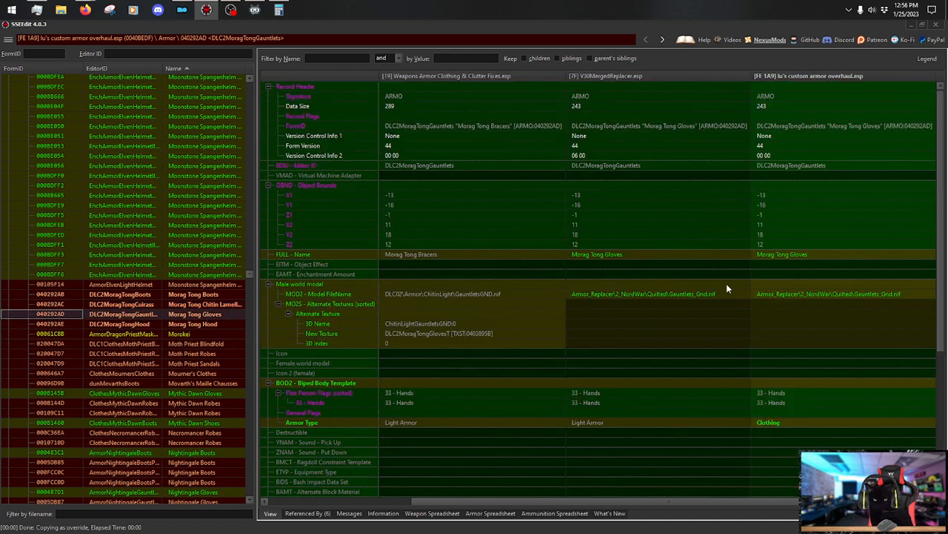
scroll(940, 198, down, 5)
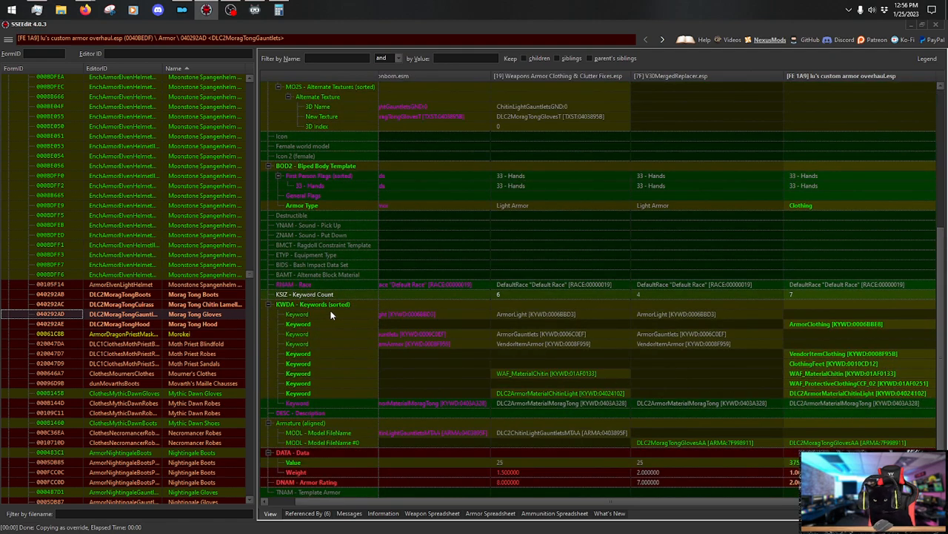
click(193, 326)
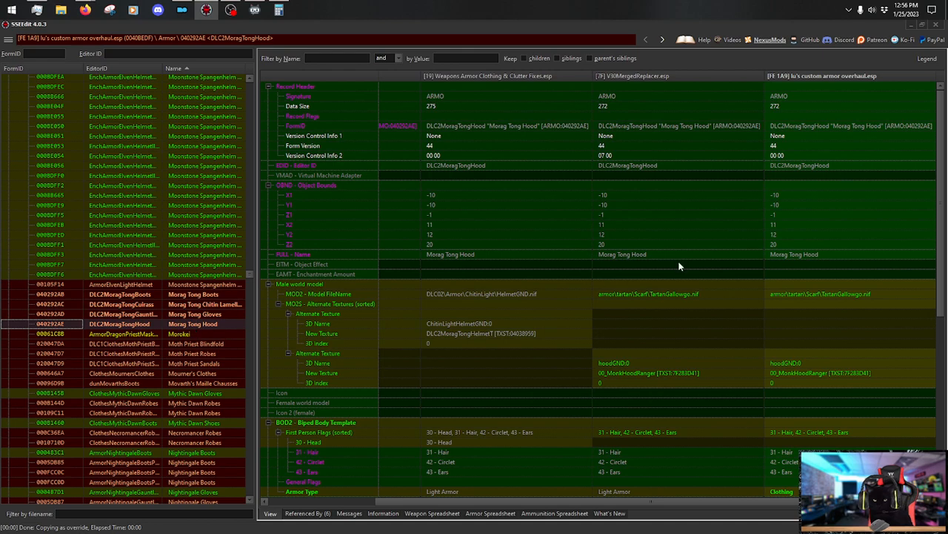
scroll(943, 161, down, 7)
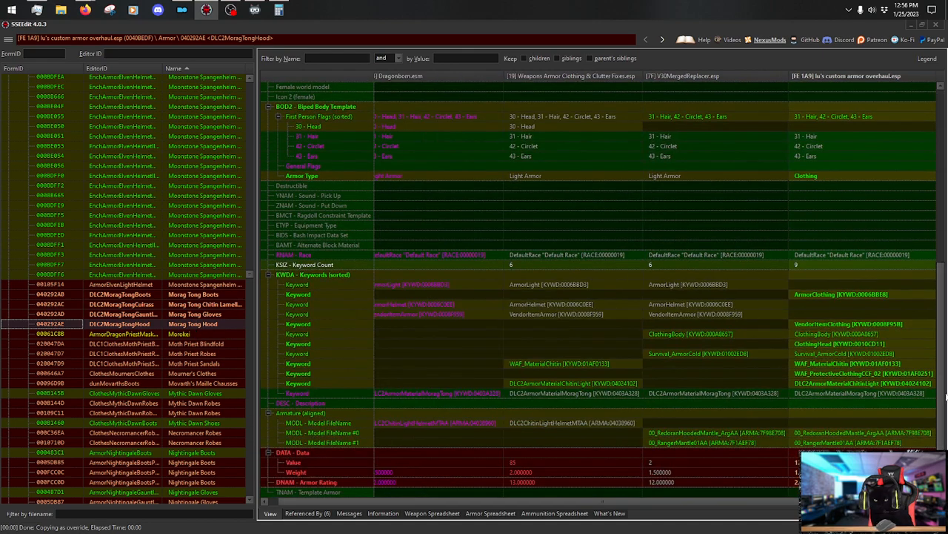
Look over the Morokei and Mythic Dawn Gloves records, and look through the following Nightingale and Noble armor entries.
click(189, 334)
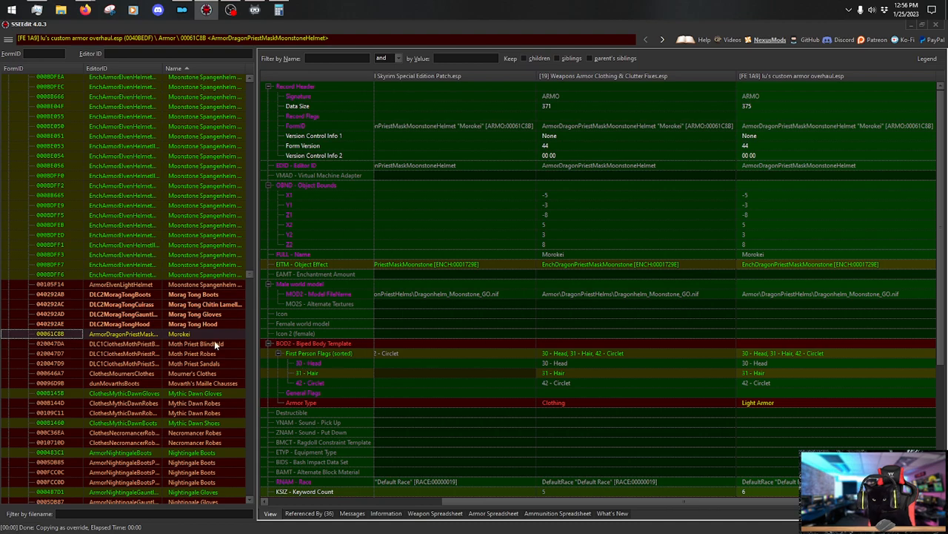
click(207, 395)
scroll(202, 371, down, 8)
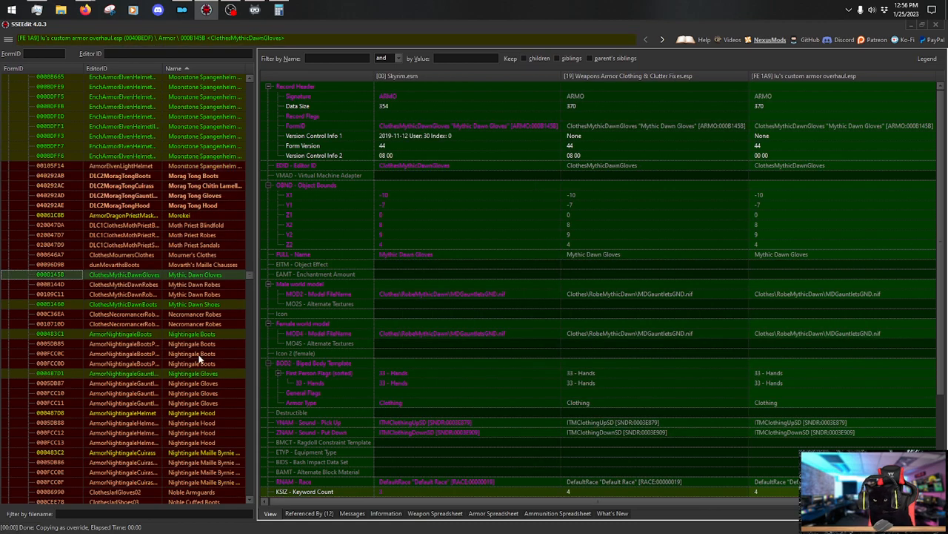
scroll(203, 341, down, 5)
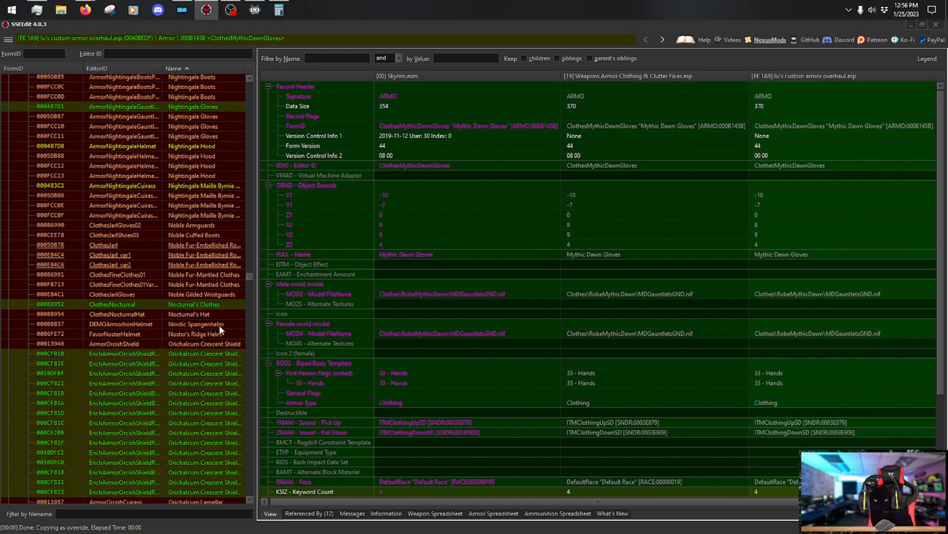
Examine the names, armor type, keywords, value, weight and rating of the Nordic Spangenhelm and Noster's Ridge Helm records.
click(220, 324)
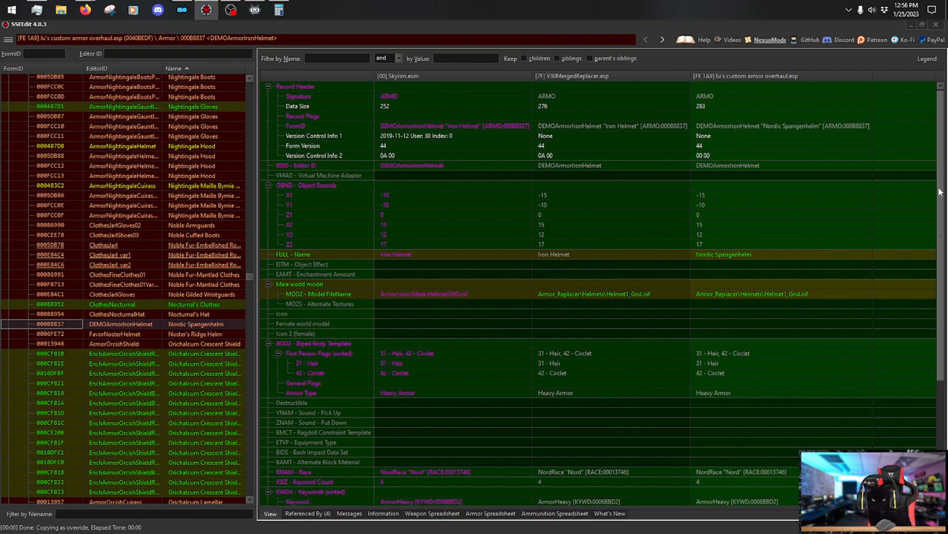
scroll(939, 192, down, 5)
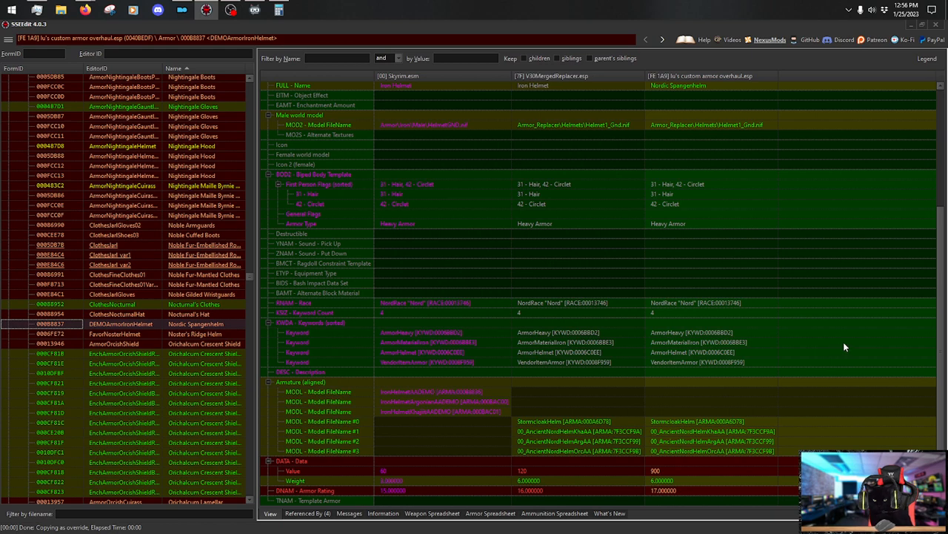
scroll(843, 344, up, 2)
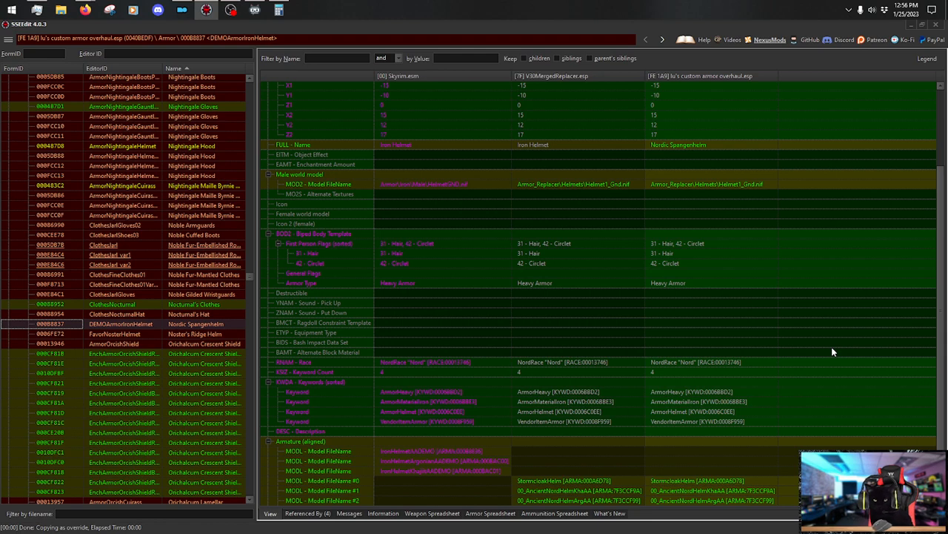
click(218, 335)
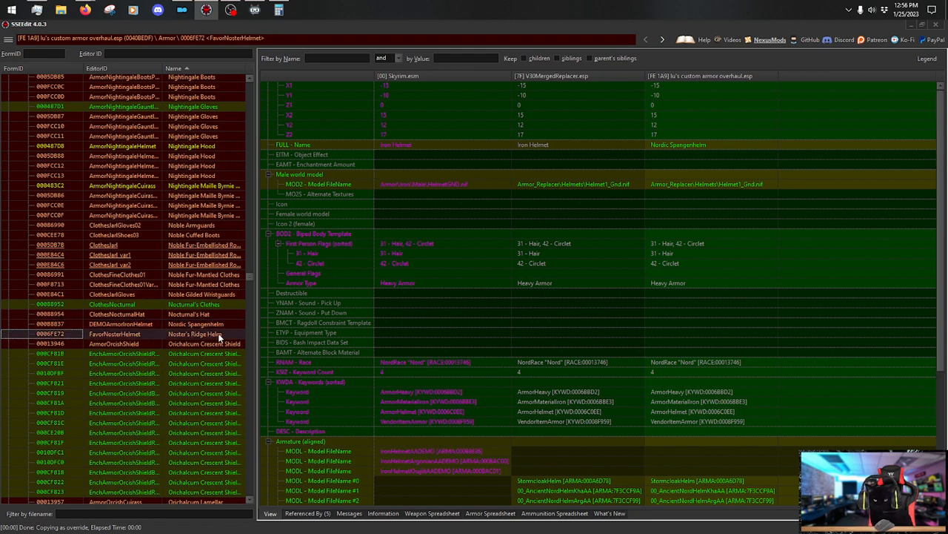
scroll(893, 214, down, 6)
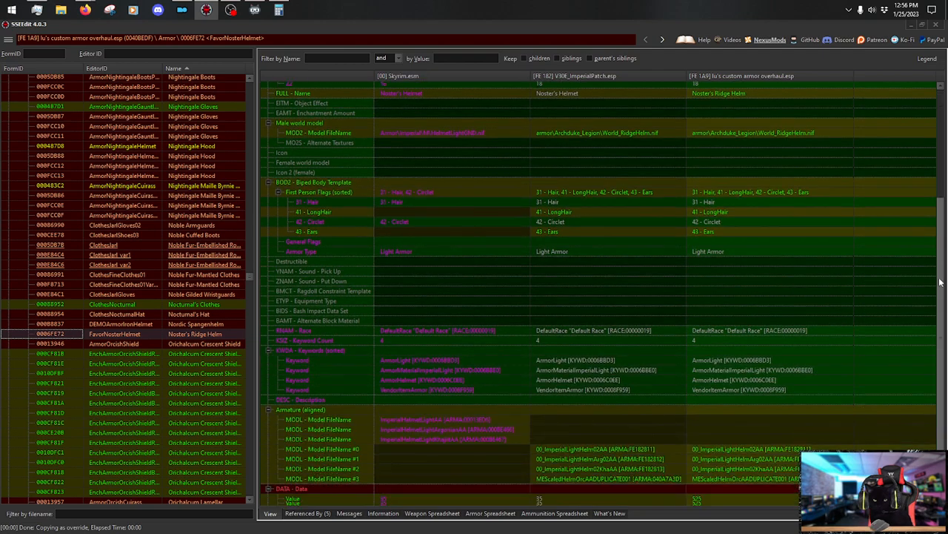
scroll(198, 332, down, 15)
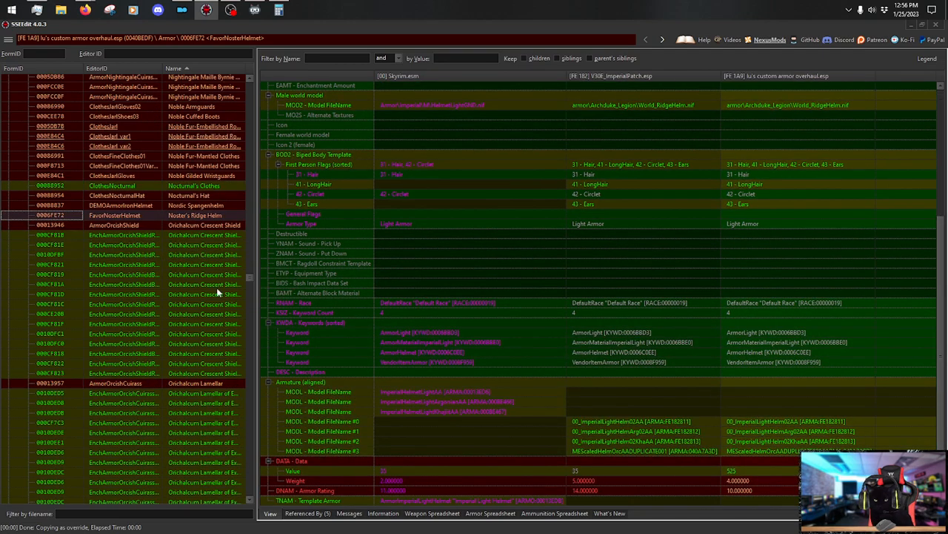
Look through the armor list past the Orichalcum and Oval Shield sets as far as the Penitus Oculatus and Pig-Faced Bascinet entries.
scroll(206, 275, down, 5)
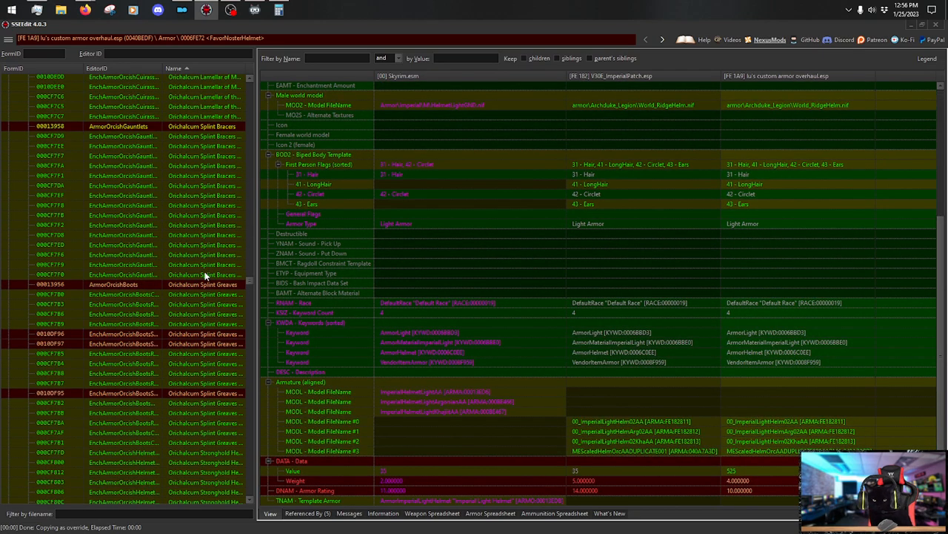
scroll(204, 274, down, 14)
scroll(202, 279, down, 4)
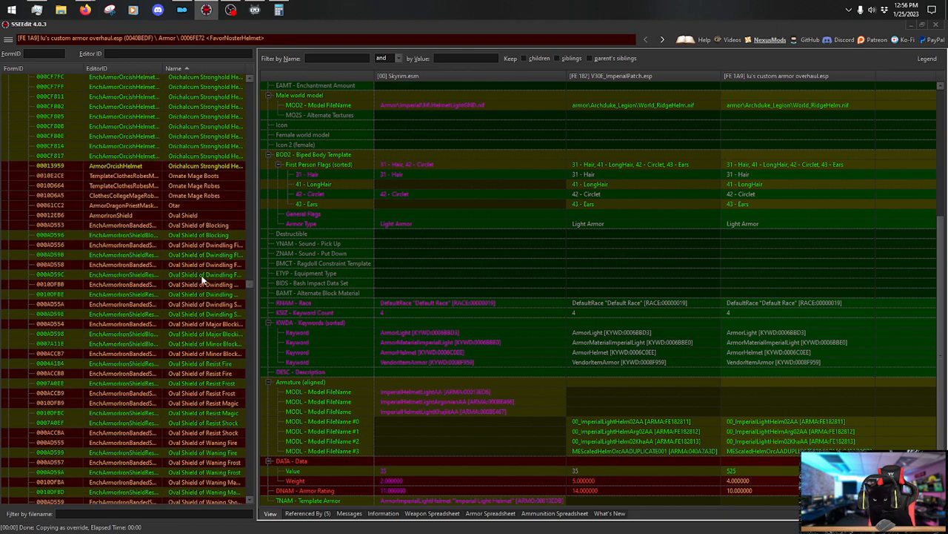
scroll(202, 279, down, 10)
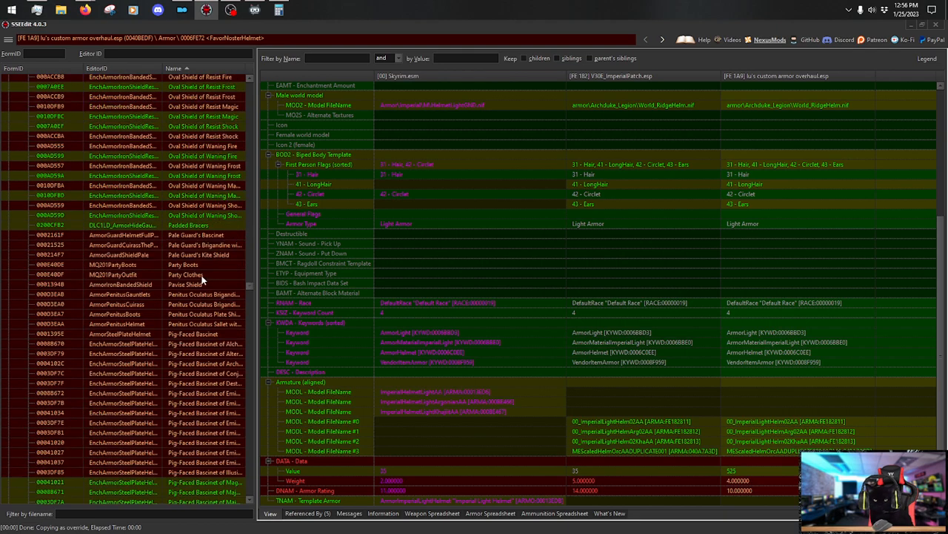
Find the Shield of the Blooded record in the armor list and examine its keywords, value, weight and armor rating.
scroll(202, 279, down, 20)
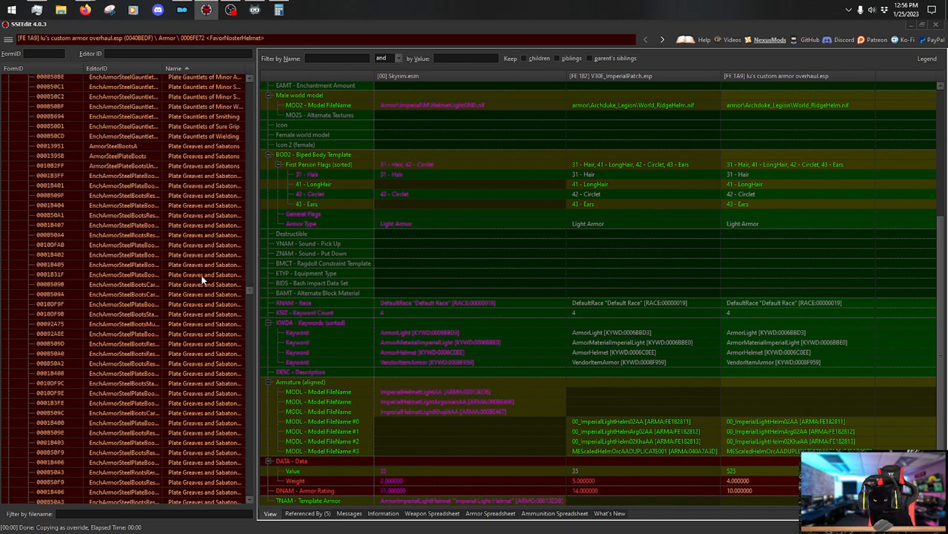
scroll(201, 278, down, 15)
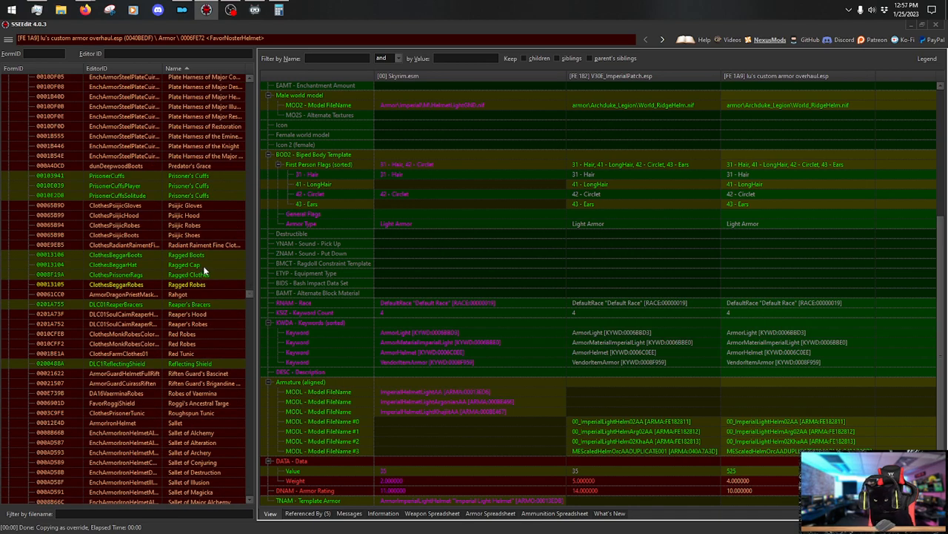
scroll(204, 312, down, 3)
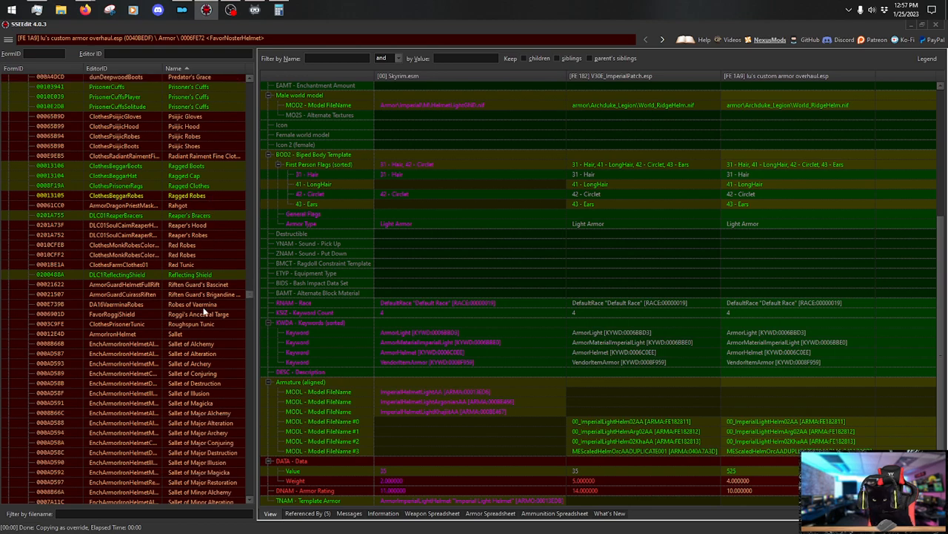
scroll(206, 281, down, 14)
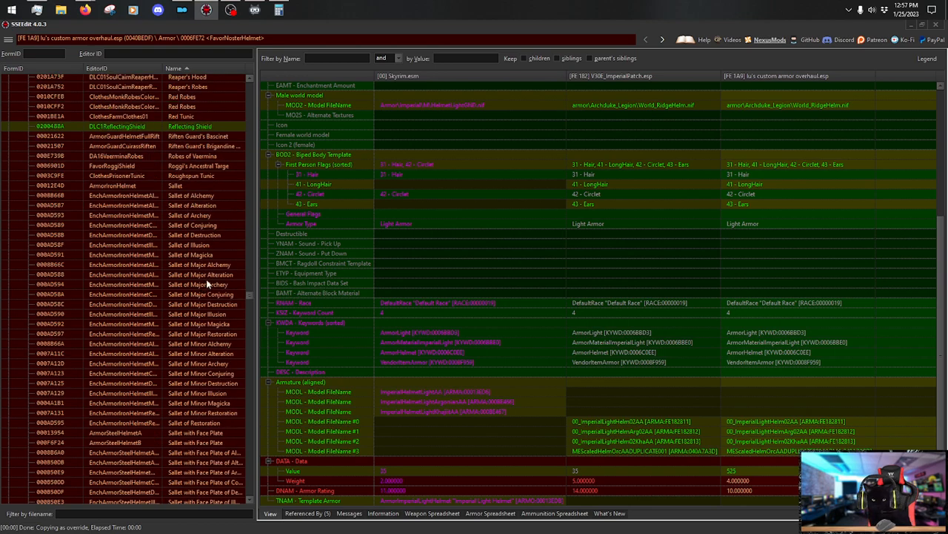
scroll(210, 297, down, 8)
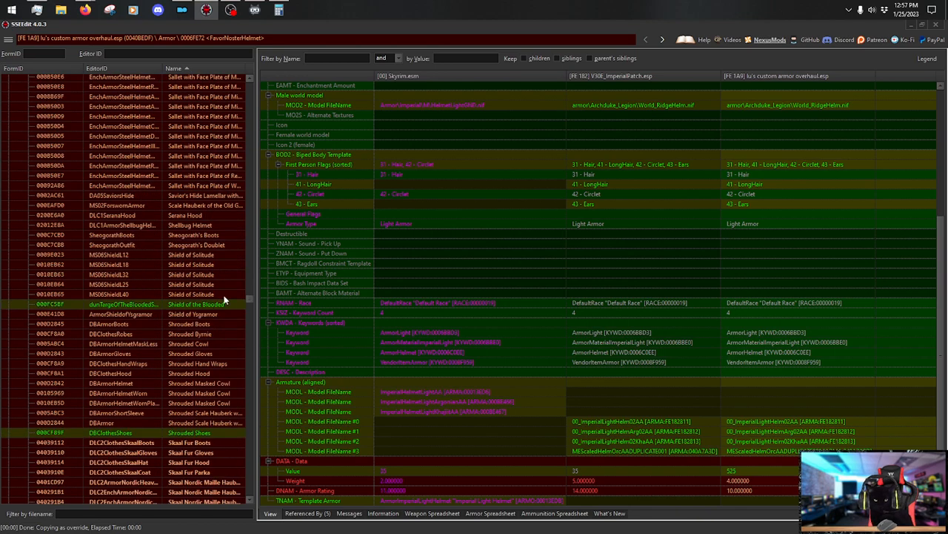
scroll(215, 300, down, 5)
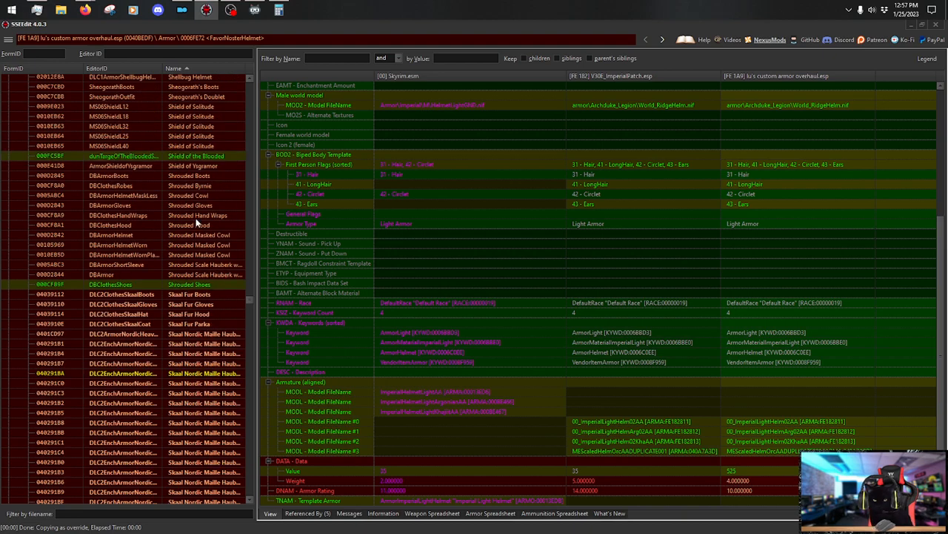
click(224, 156)
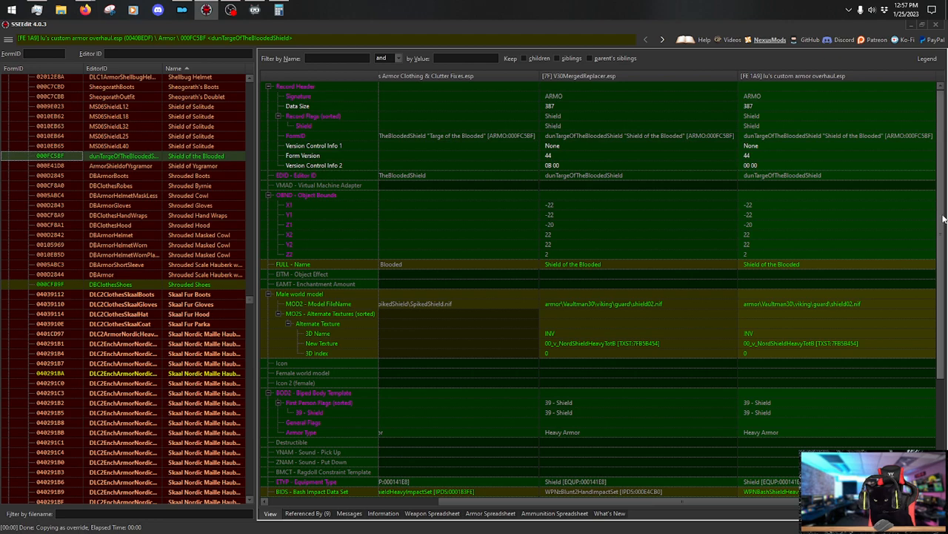
scroll(945, 241, down, 1)
scroll(946, 241, down, 5)
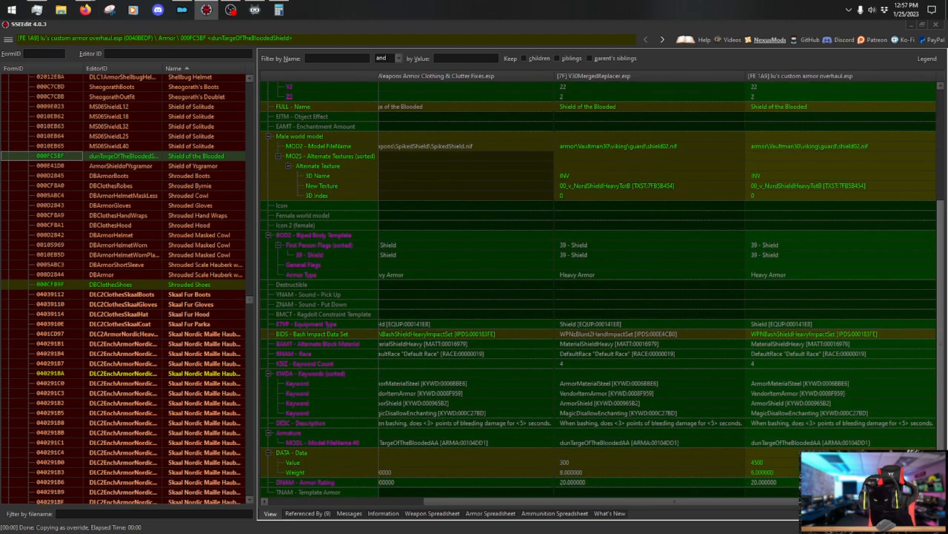
Compare the keywords, value, weight and armor rating of the Skaal Fur Boots, Gloves and Hood across plugins.
click(206, 295)
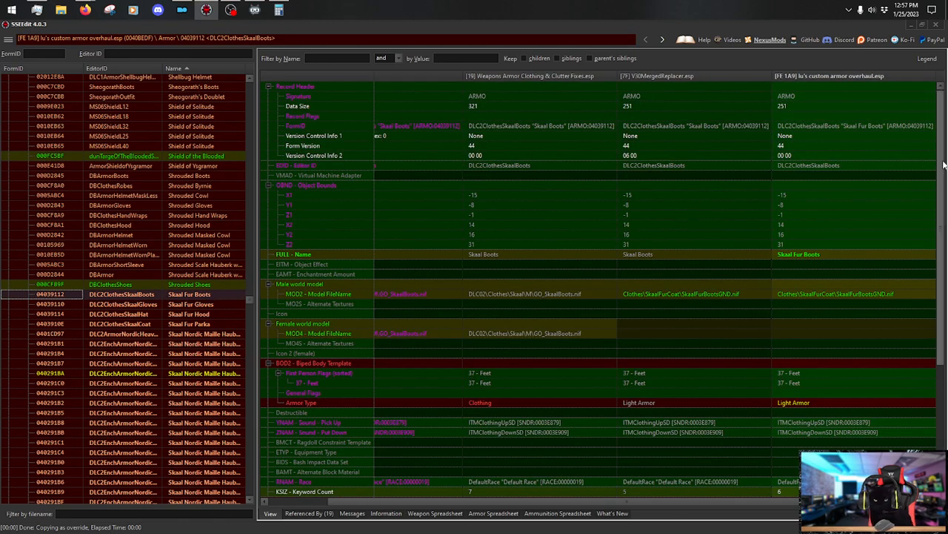
drag(943, 165, 944, 325)
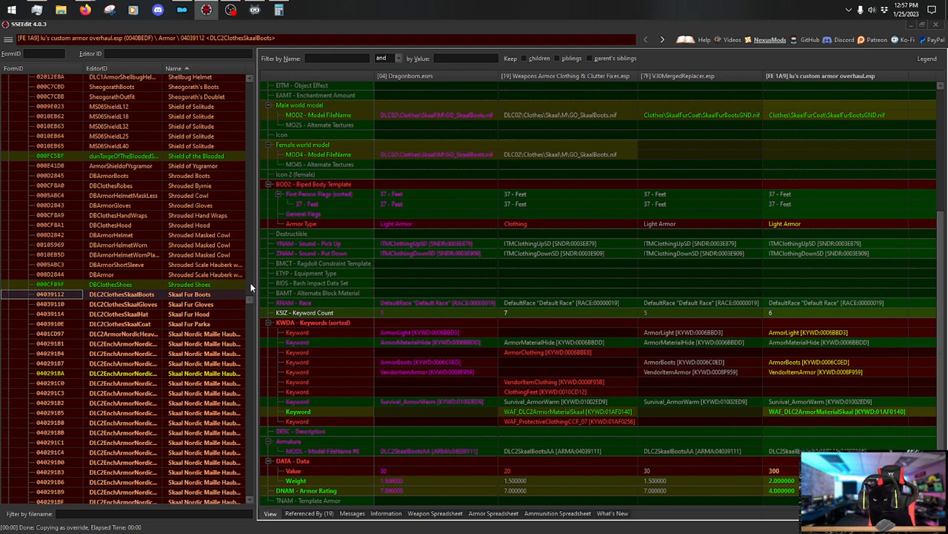
click(197, 304)
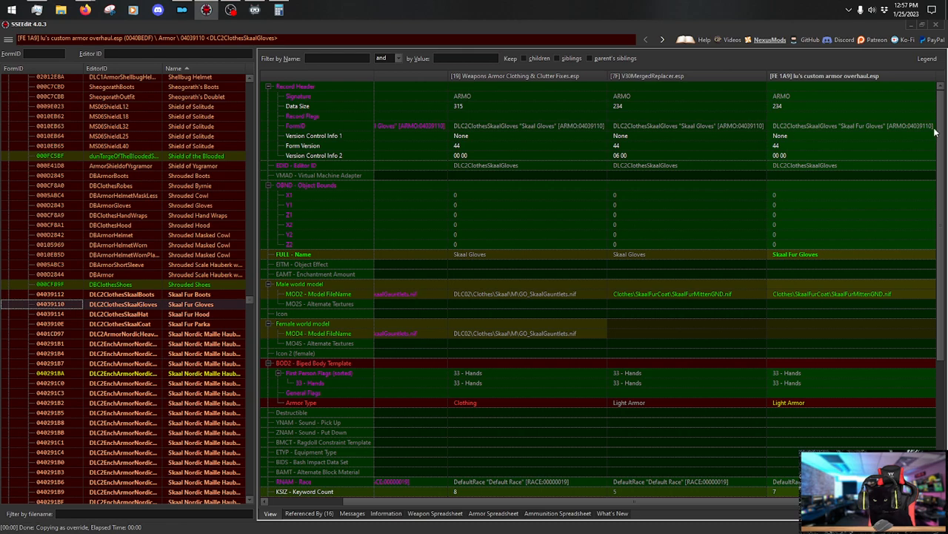
scroll(932, 311, down, 6)
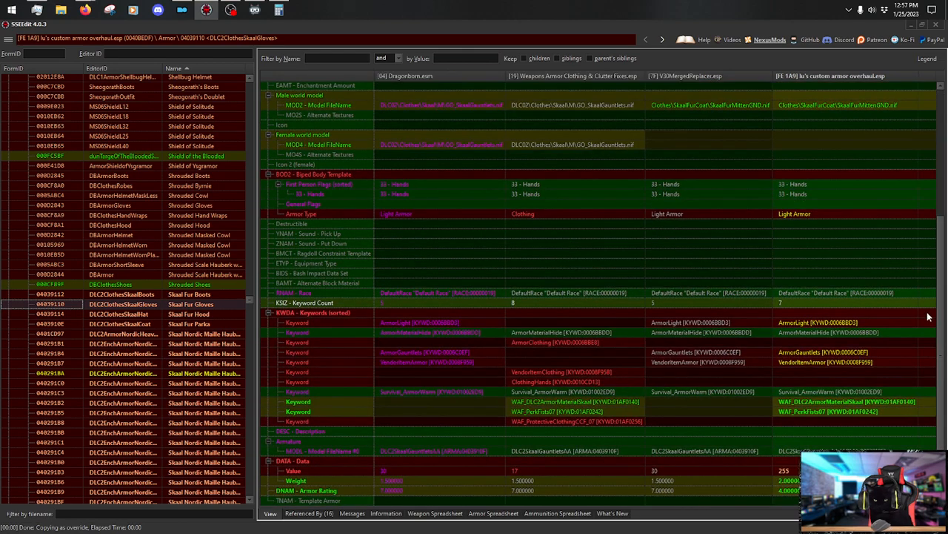
click(207, 314)
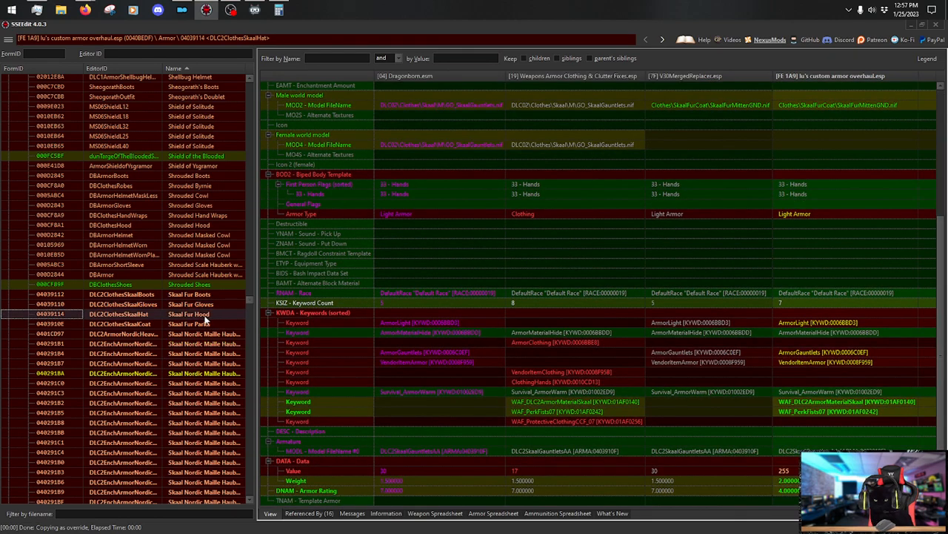
scroll(942, 306, down, 6)
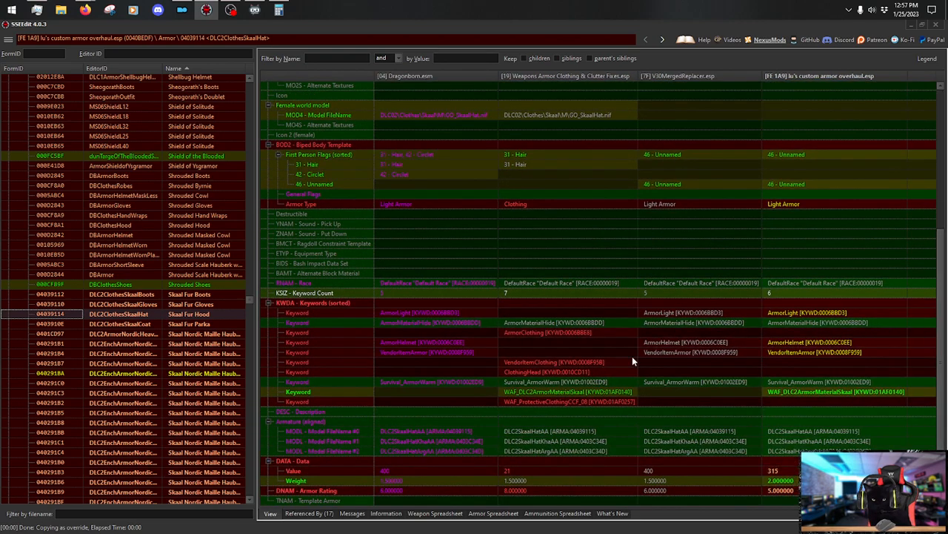
click(210, 325)
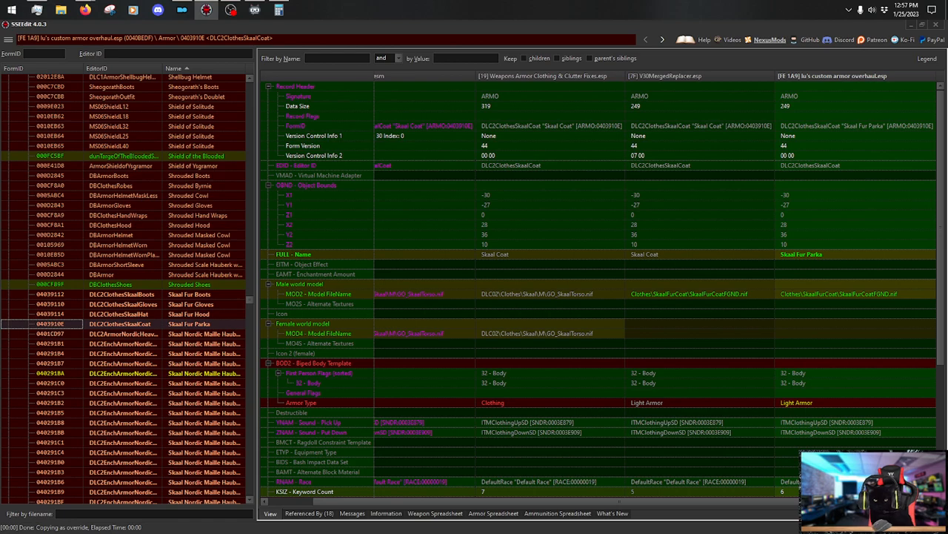
Set the Skaal Fur Hood's armor rating to 4 in the custom armor overhaul plugin.
click(208, 316)
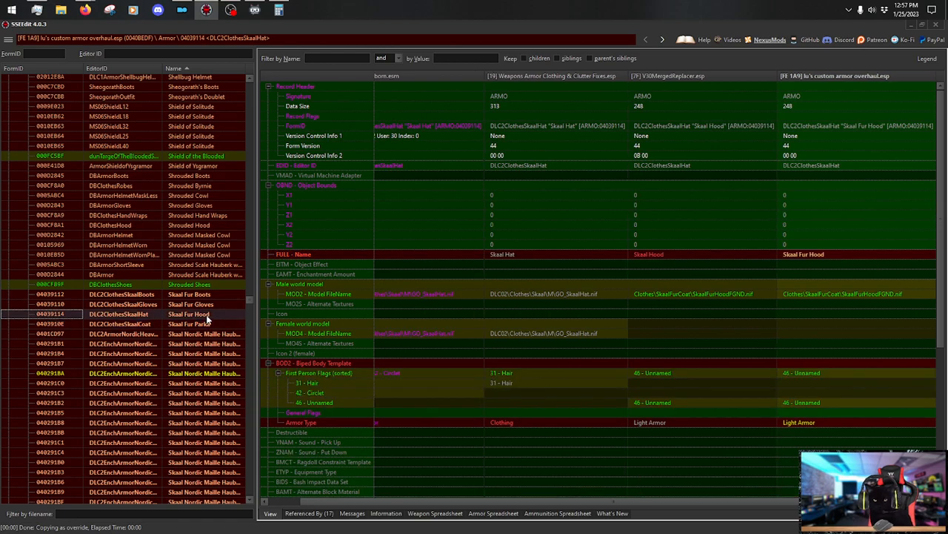
scroll(780, 199, down, 7)
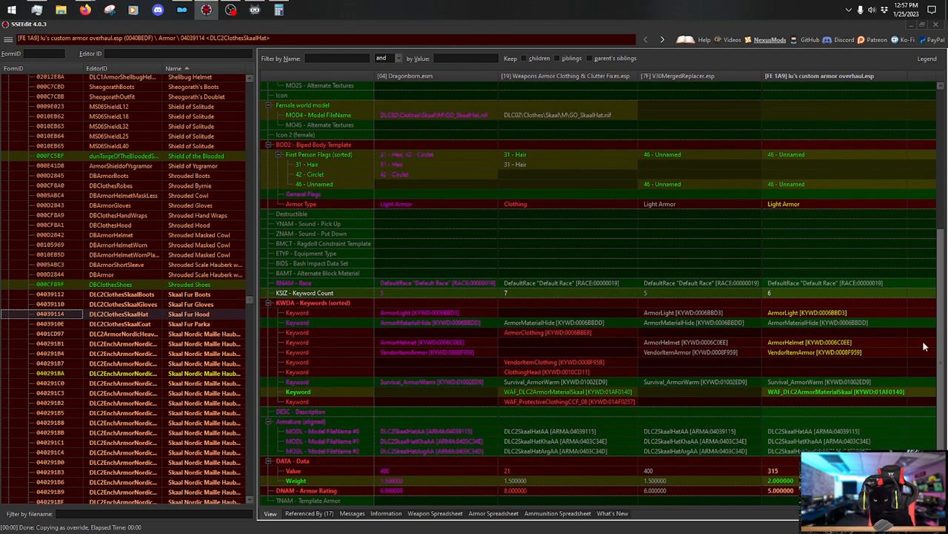
click(781, 491)
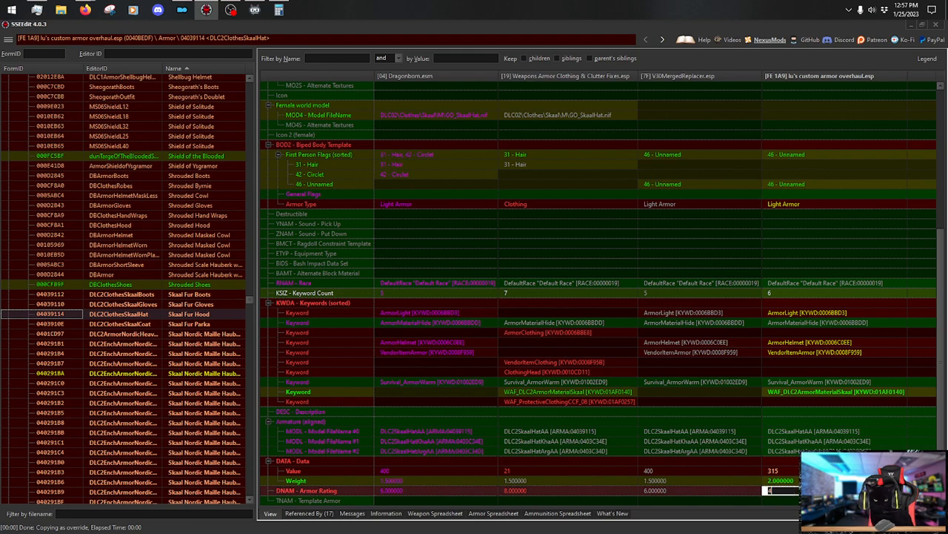
Check the value, weight and armor rating of the Skaal Fur Gloves and Skaal Fur Parka.
click(215, 304)
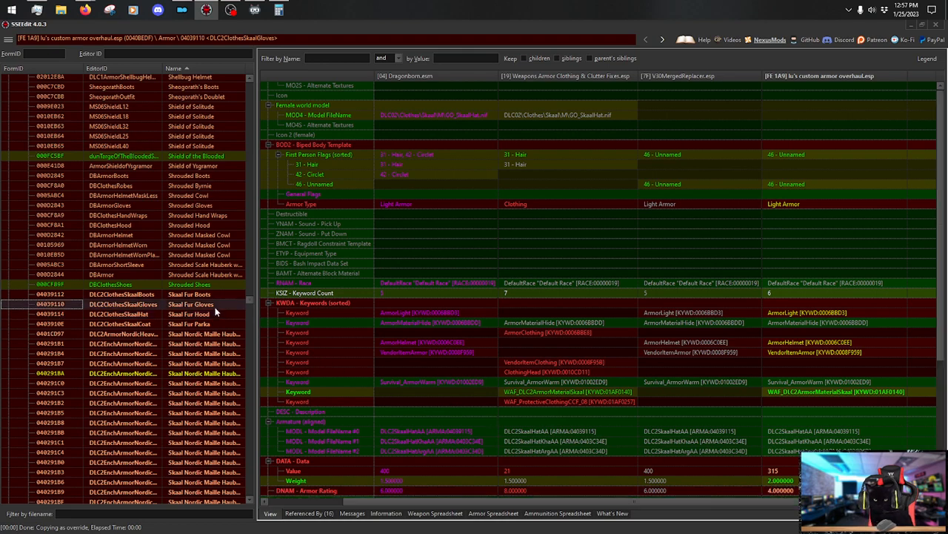
scroll(936, 220, down, 1)
scroll(936, 220, down, 2)
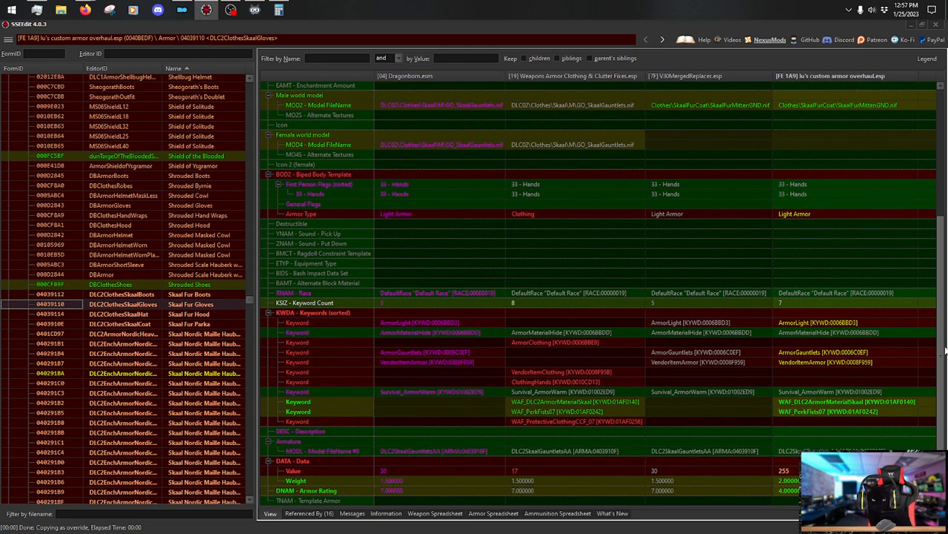
click(192, 324)
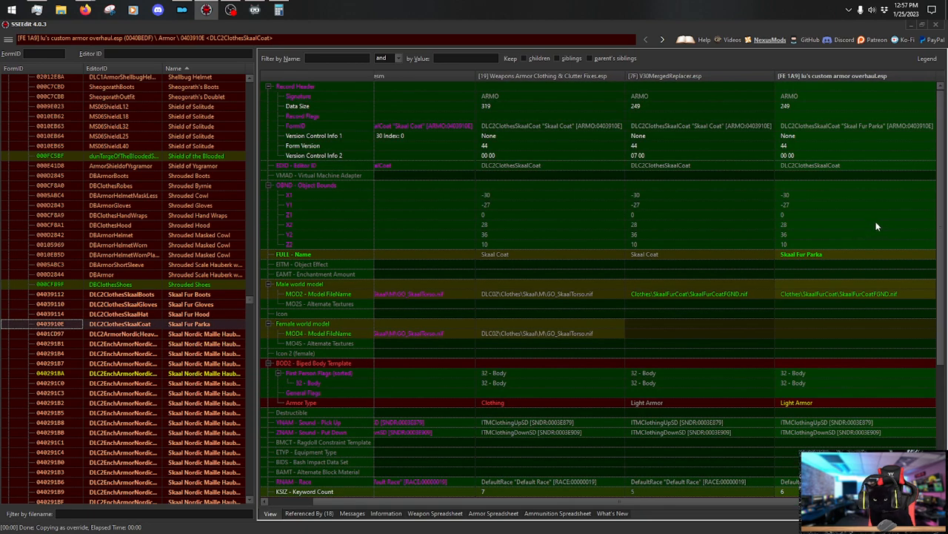
scroll(936, 220, down, 6)
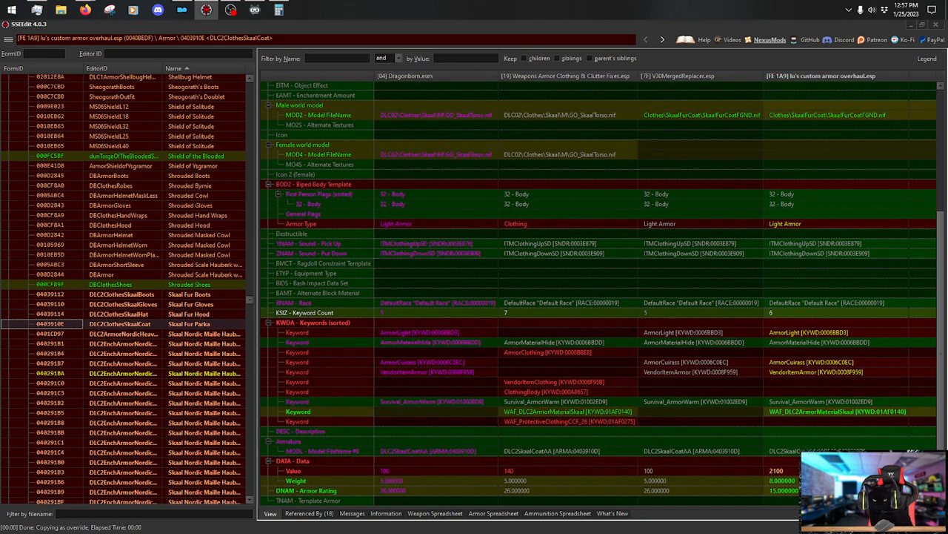
Examine the base Skaal Nordic Maille Hauberk's keywords, value, weight and armor rating.
click(204, 337)
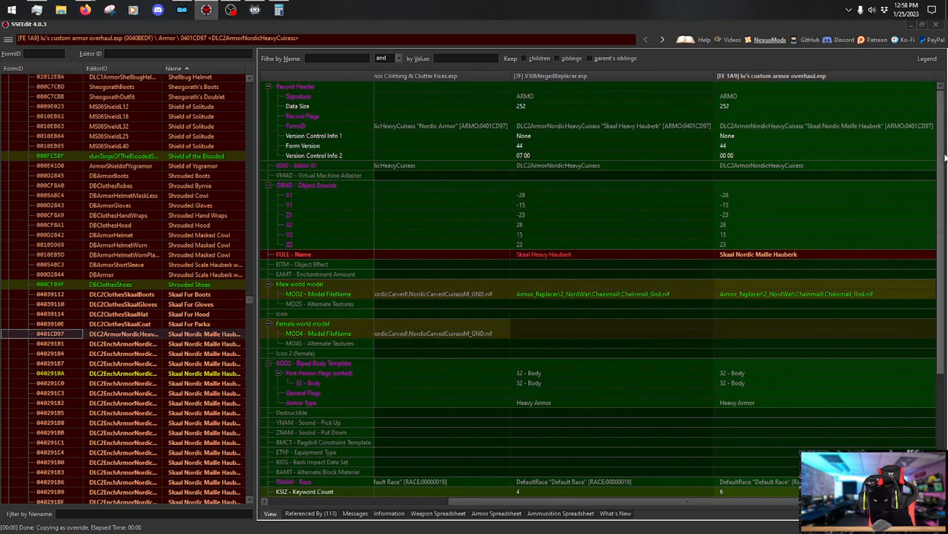
scroll(942, 163, down, 4)
scroll(942, 166, down, 6)
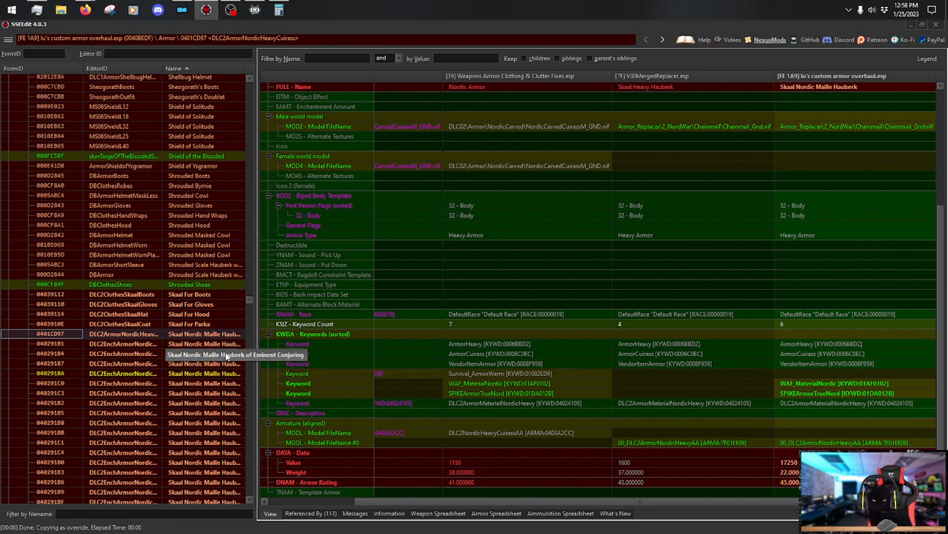
Examine the base Skaal Nordic Round Shield and Skaal Nordic Spangenhelm with Faceplate records, comparing their keywords and stats across plugins.
click(197, 325)
scroll(195, 317, down, 10)
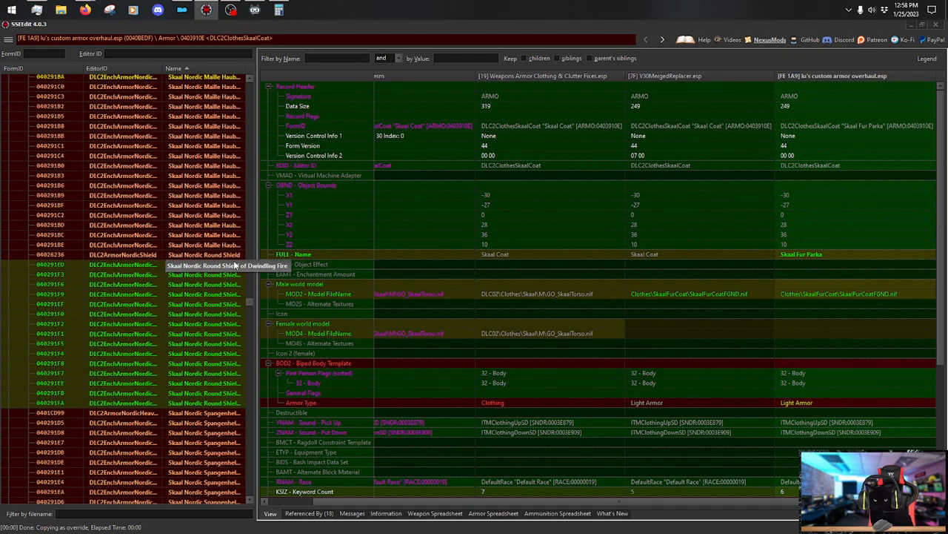
click(200, 254)
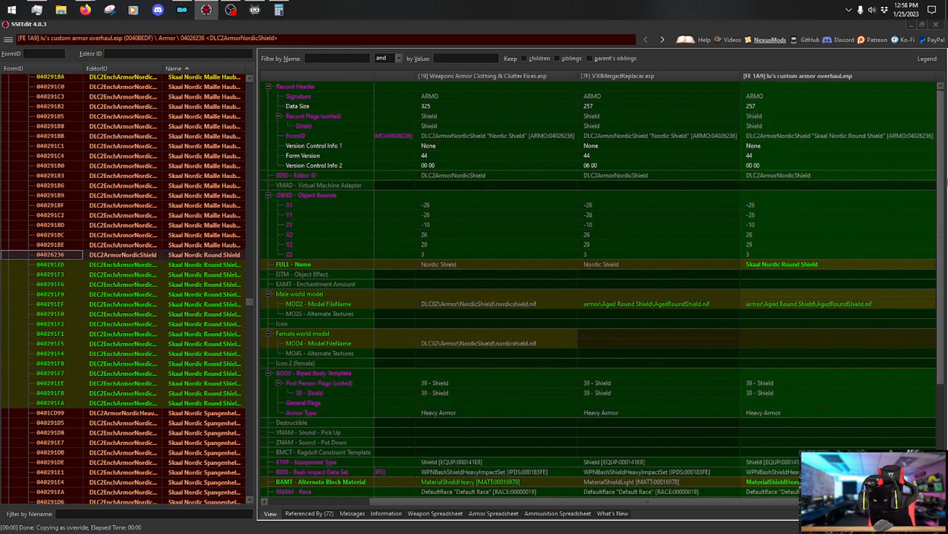
scroll(767, 269, down, 5)
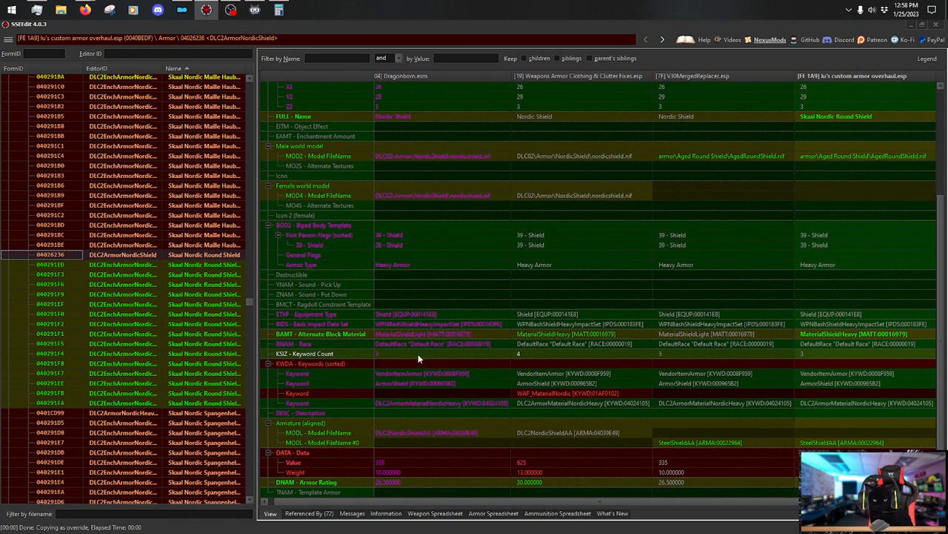
click(200, 412)
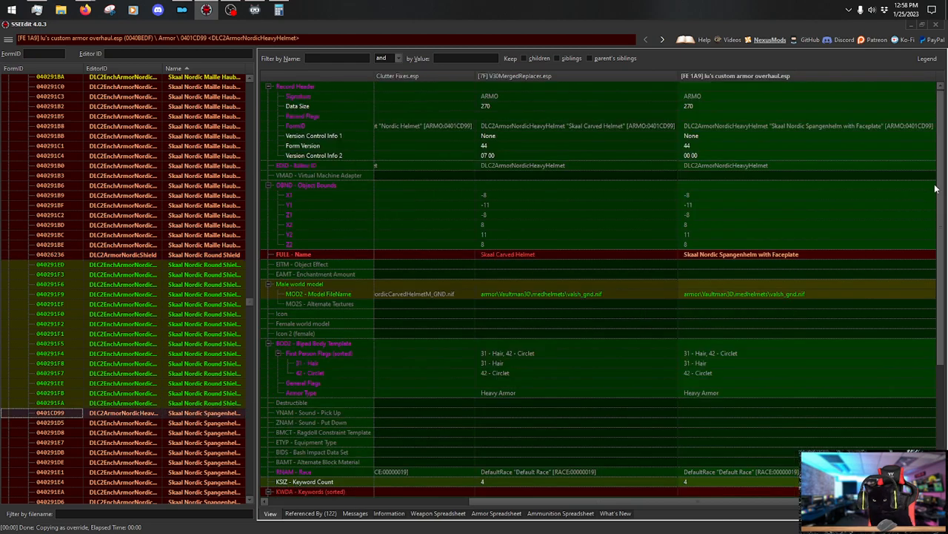
scroll(944, 178, down, 6)
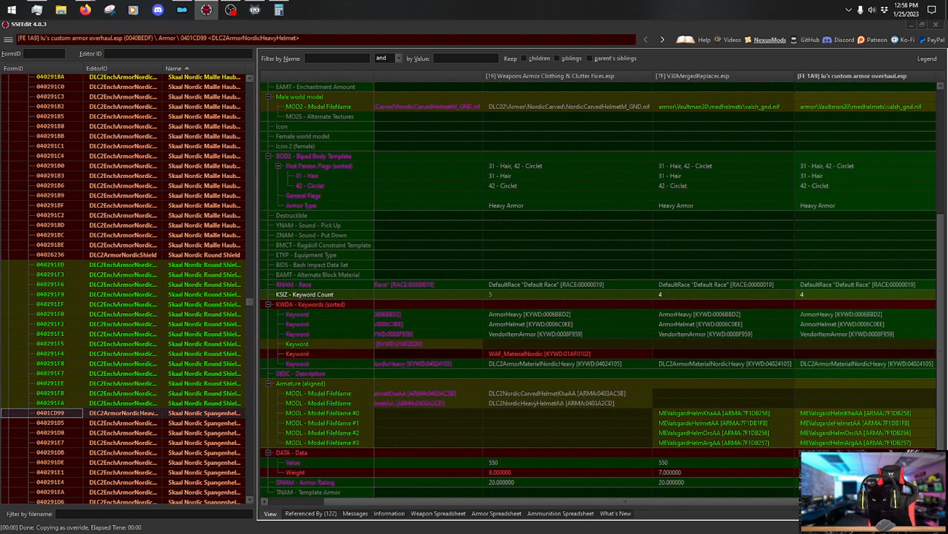
Examine the keywords, value, weight and armor rating of the base Skaal Nordic Splint Bracers and Splint Greaves.
click(191, 422)
scroll(195, 407, down, 9)
scroll(195, 407, down, 5)
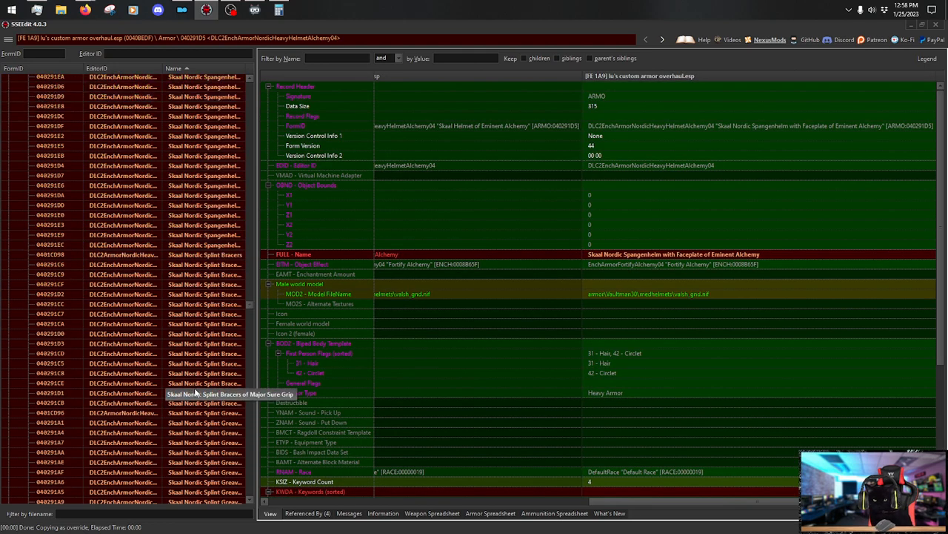
click(213, 256)
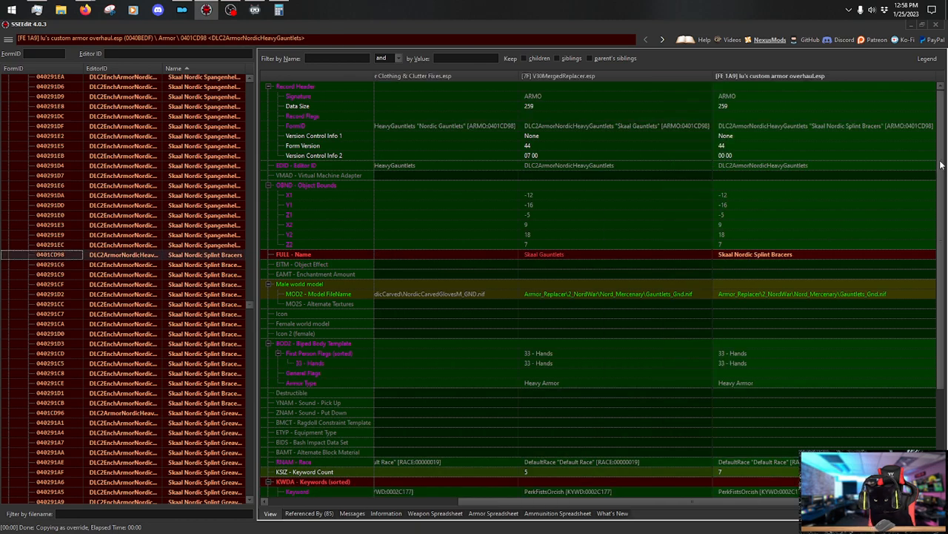
scroll(941, 164, down, 5)
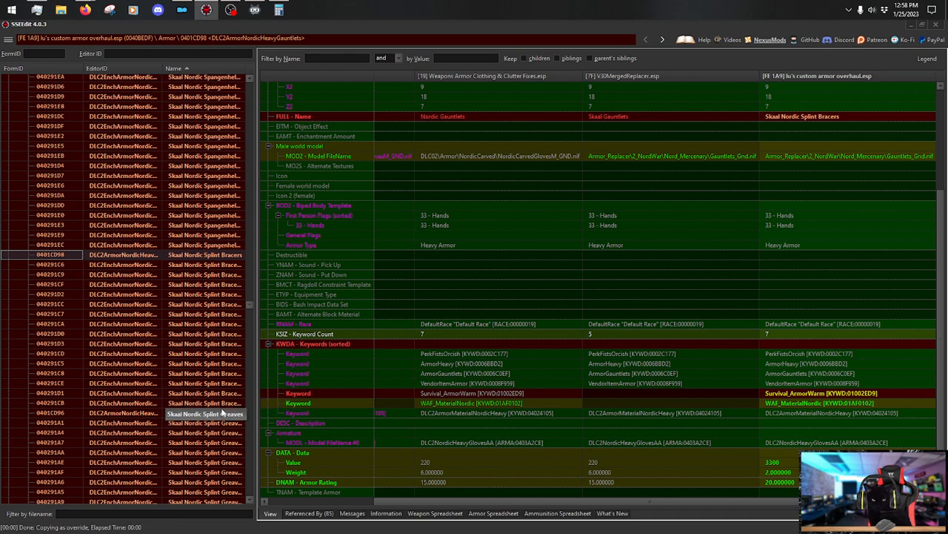
click(222, 413)
scroll(941, 290, down, 5)
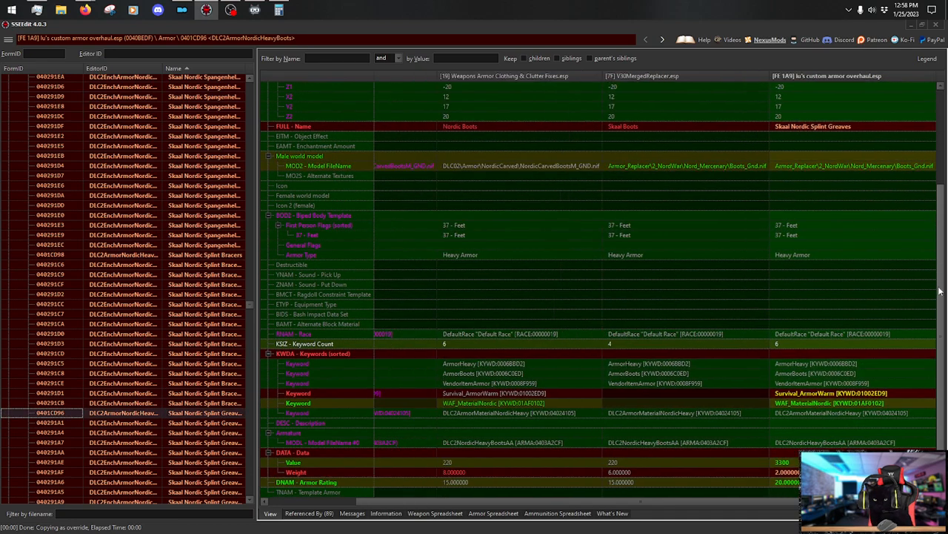
Examine the keywords, value, weight and armor rating of the base Solstheim Boots and Solstheim Gloves across the plugins.
click(185, 385)
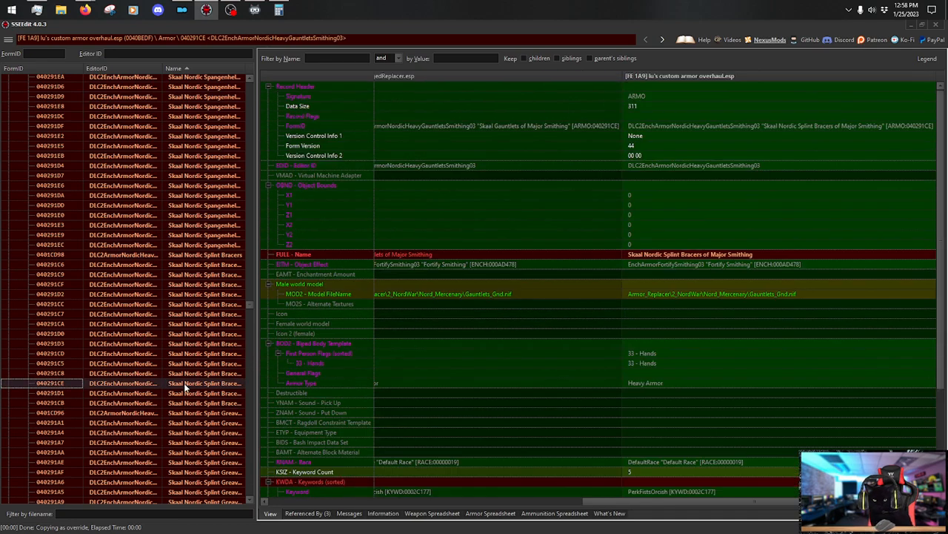
scroll(185, 387, down, 7)
scroll(217, 372, down, 8)
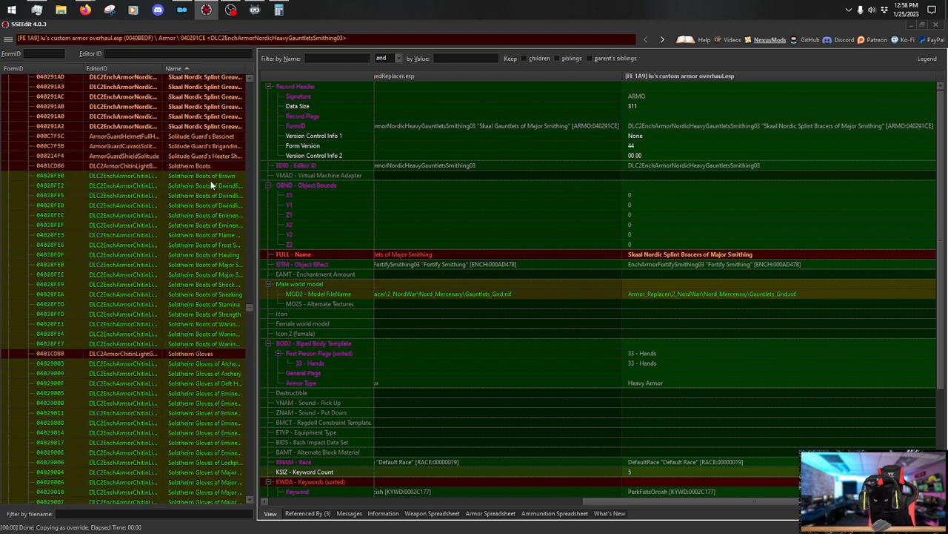
click(219, 165)
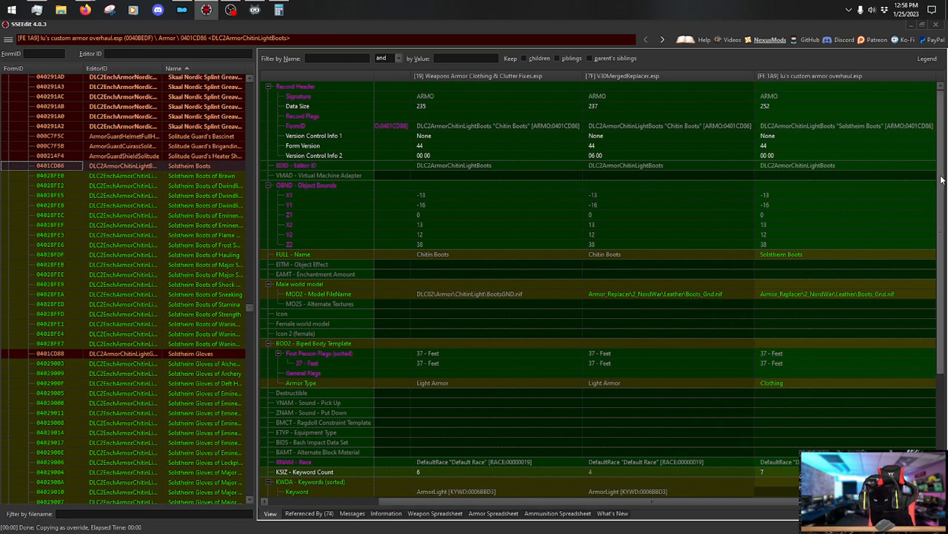
scroll(932, 347, down, 6)
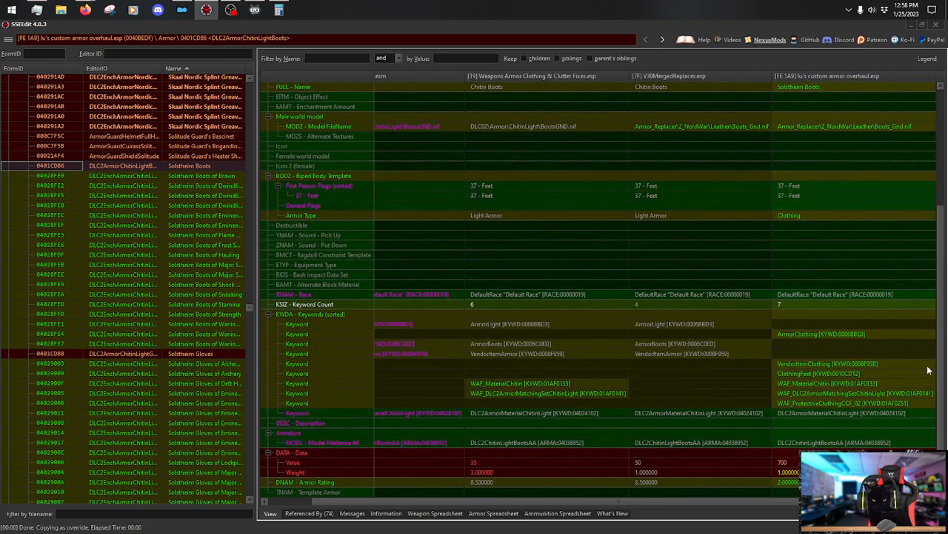
click(205, 354)
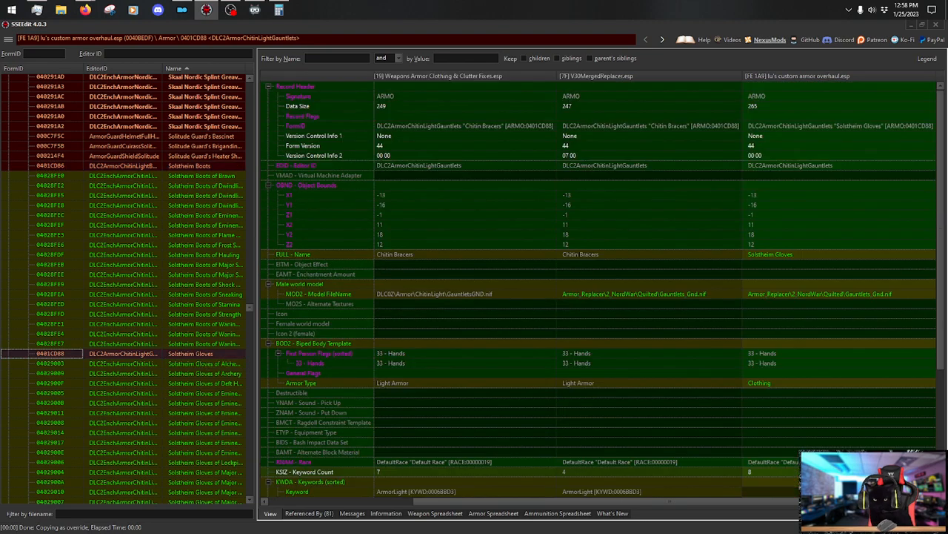
scroll(942, 211, down, 6)
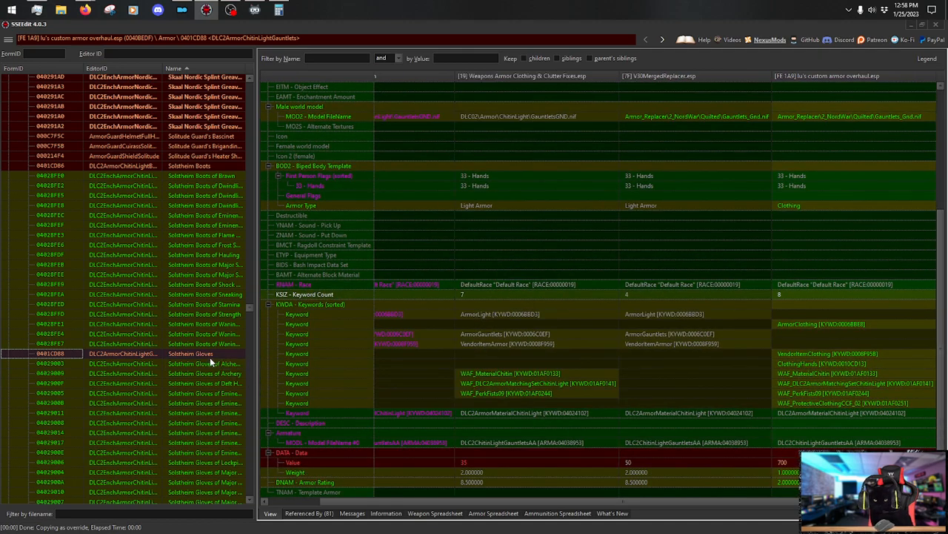
Open the base Stahlrim Scale Greaves record.
scroll(210, 357, down, 10)
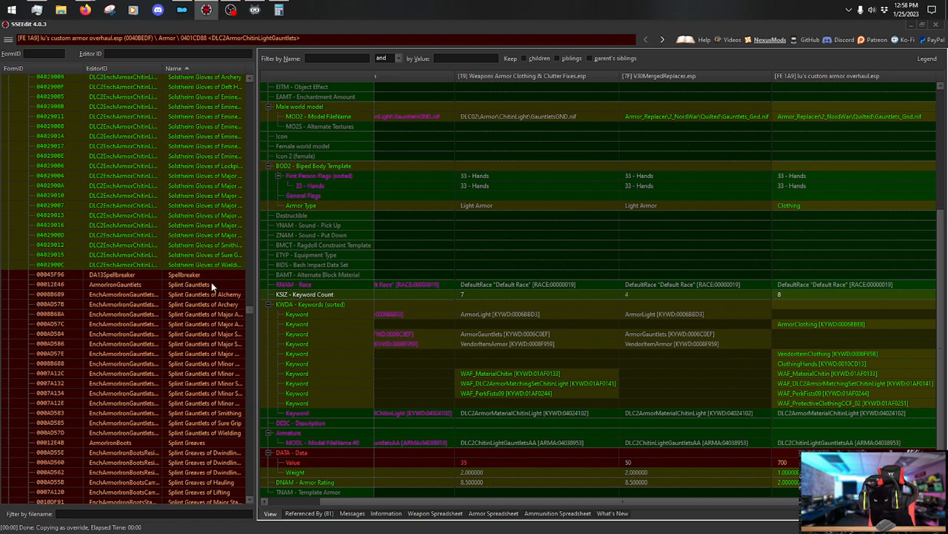
scroll(204, 289, down, 12)
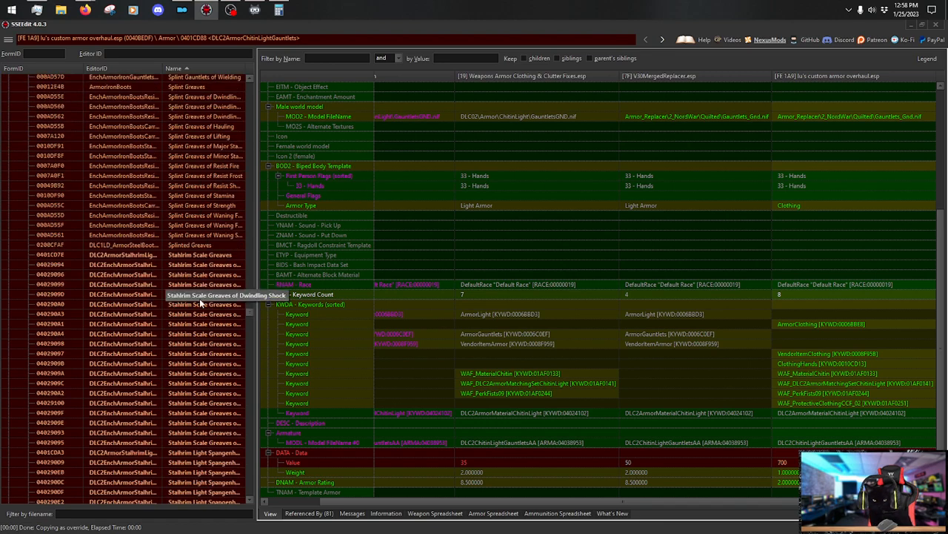
click(228, 256)
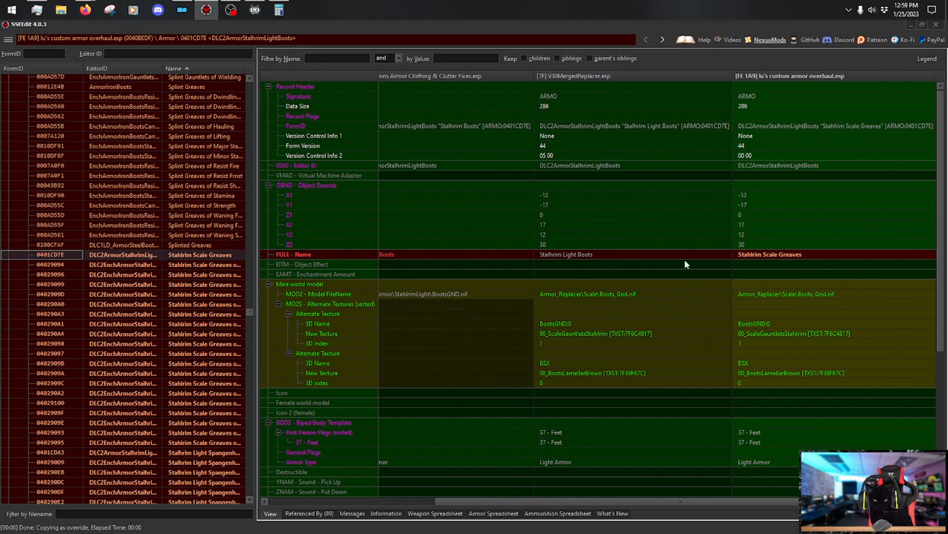
Check the base Light Dragonbone Splint Greaves' keywords, value, weight and armor rating as a reference.
drag(251, 312, 249, 243)
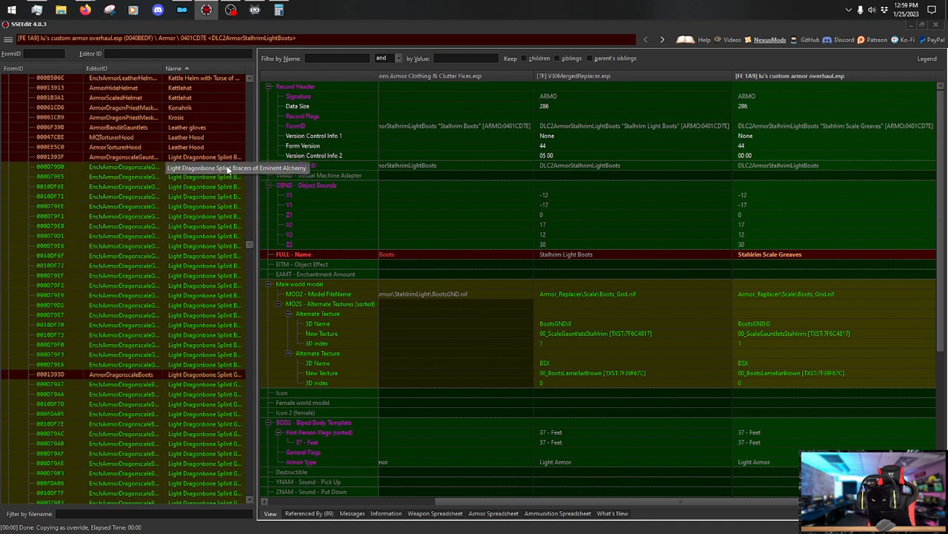
click(233, 374)
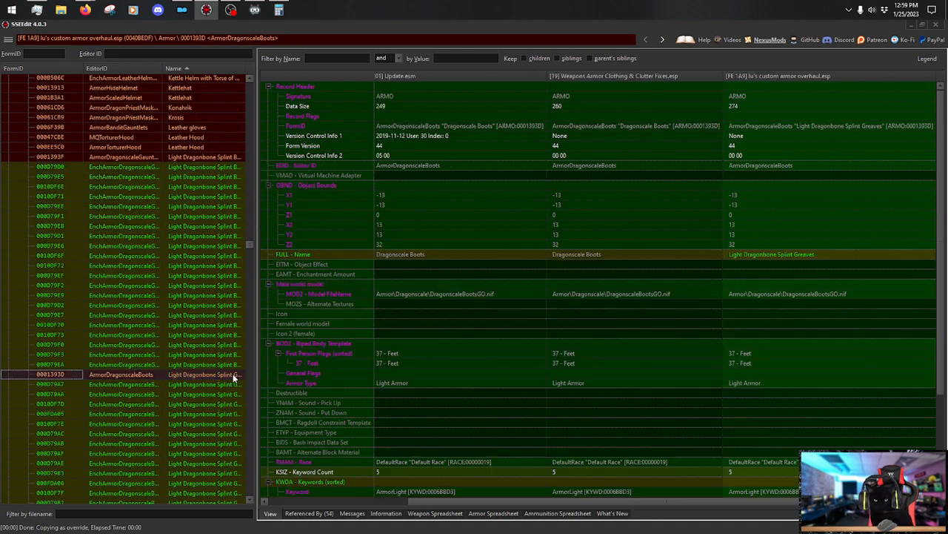
drag(942, 157, 939, 343)
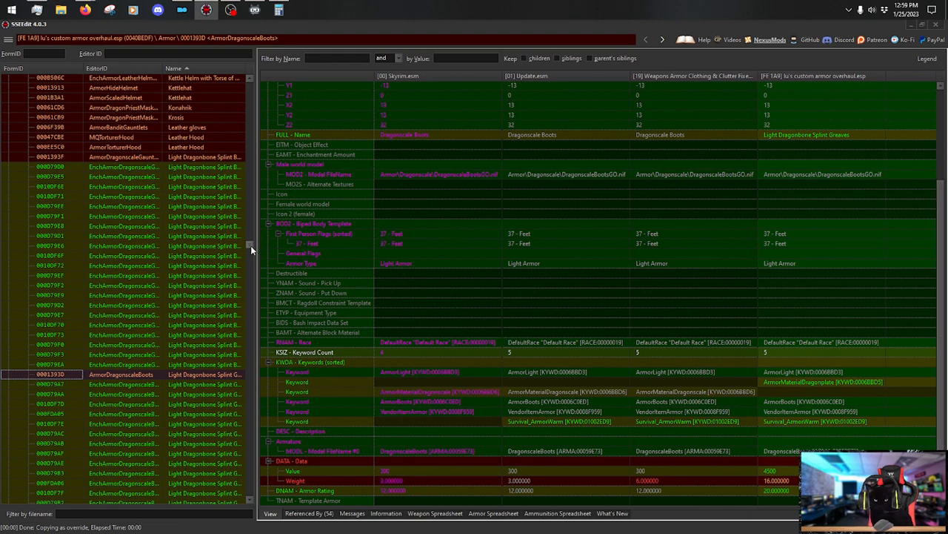
Return to the base Stahlrim Scale Greaves and adjust their armor rating in the custom armor overhaul plugin.
drag(250, 247, 261, 311)
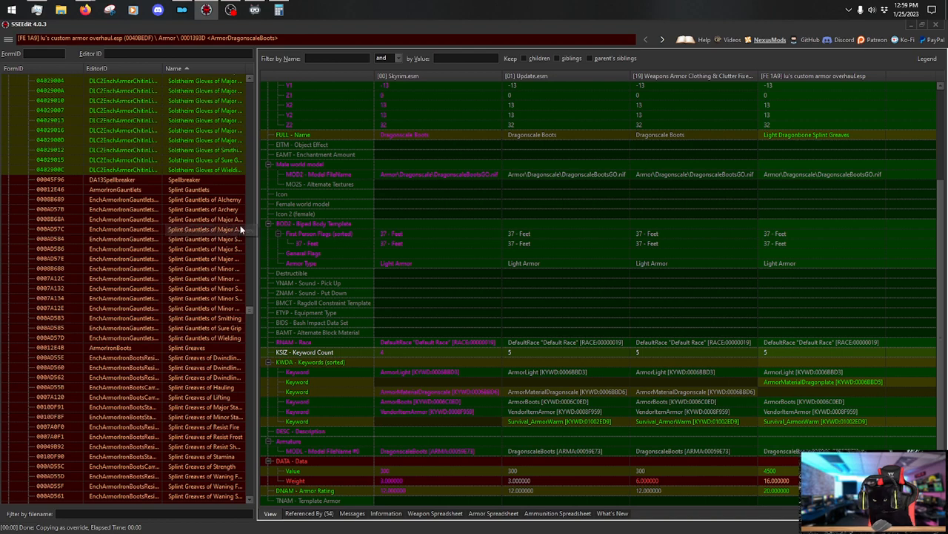
scroll(237, 315, down, 5)
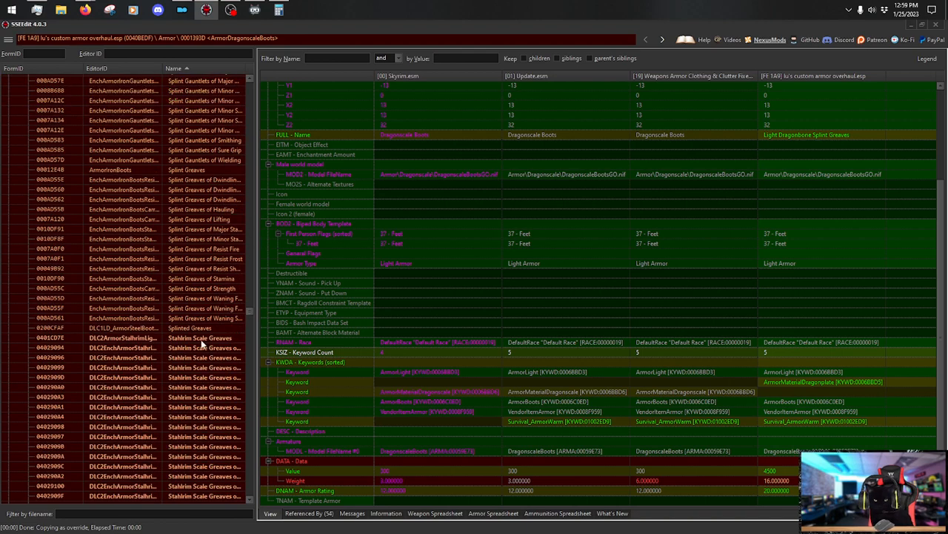
click(201, 338)
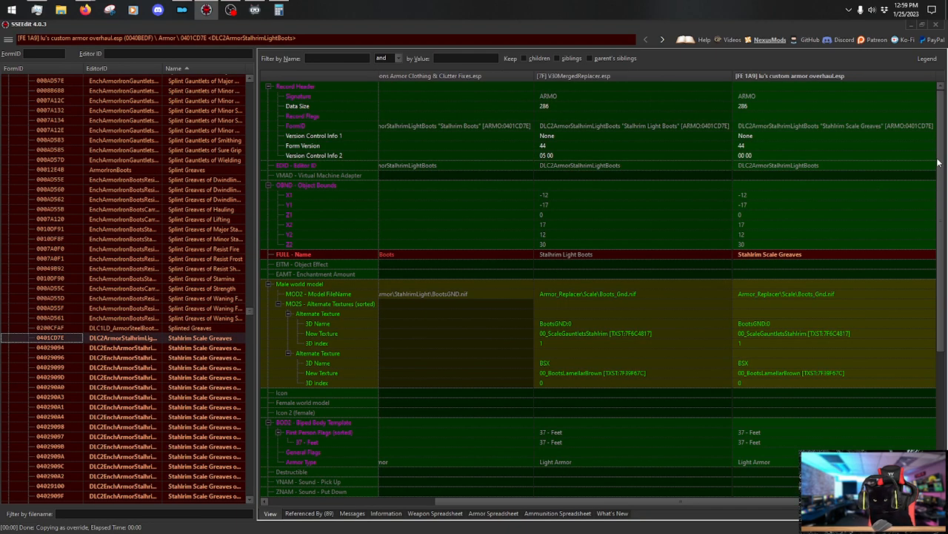
scroll(927, 277, down, 7)
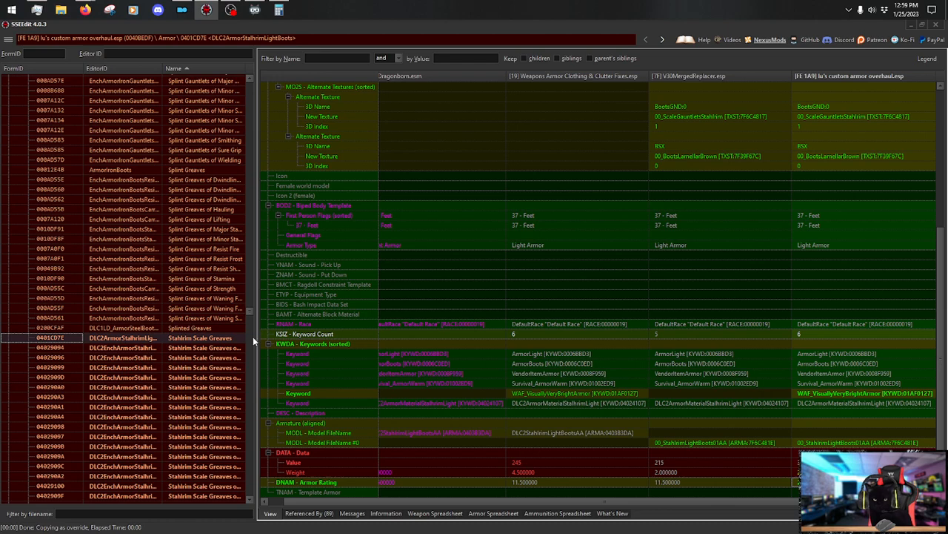
Examine the base Stahlrim Light Spangenhelm's keywords, value, weight and armor rating across the plugins.
scroll(228, 345, down, 9)
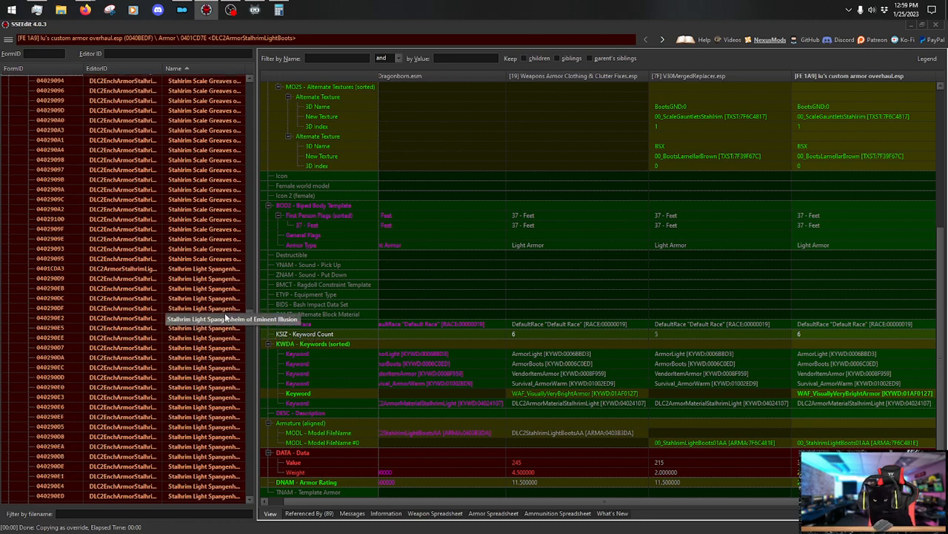
scroll(222, 317, up, 4)
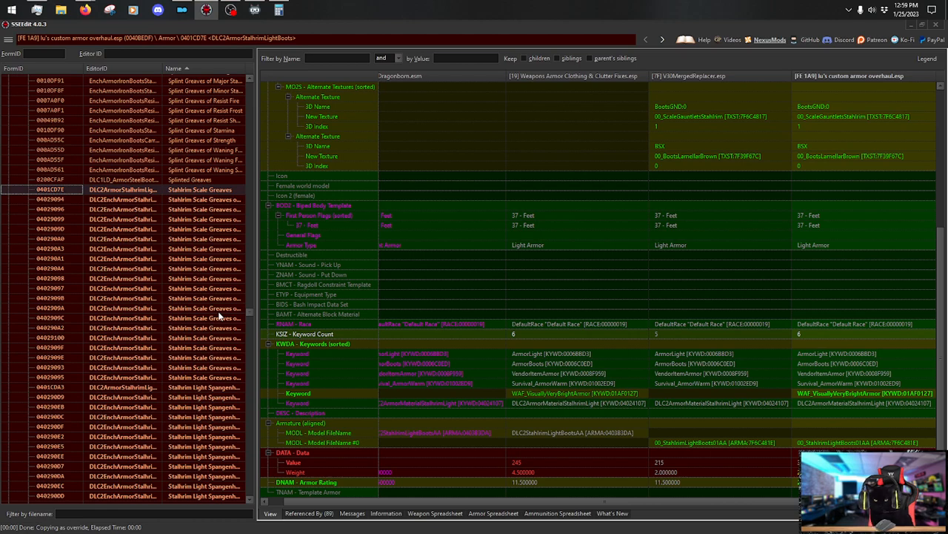
scroll(220, 317, down, 4)
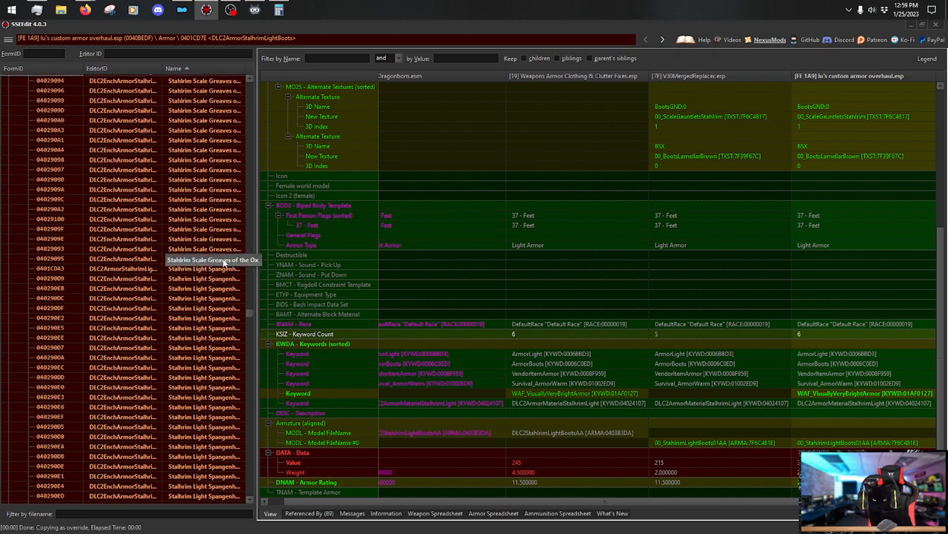
scroll(217, 271, up, 4)
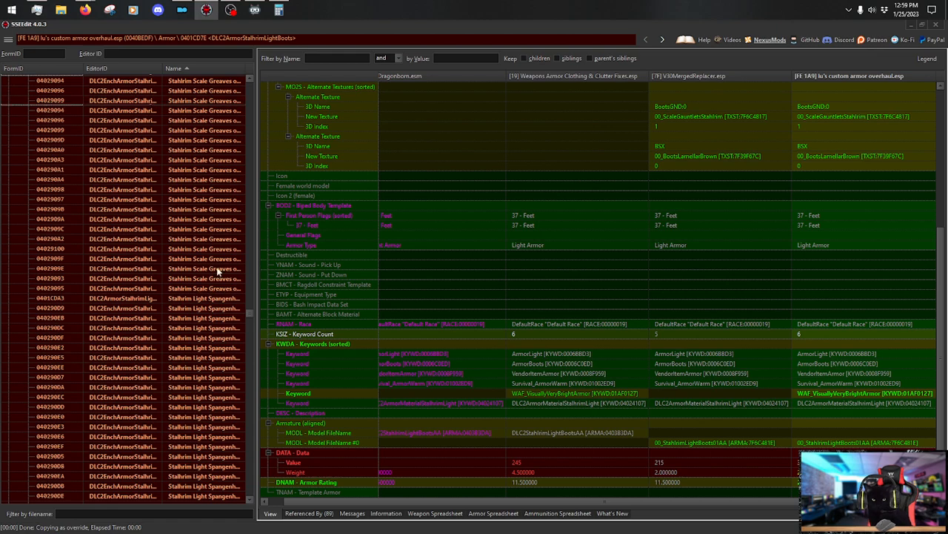
scroll(218, 272, down, 3)
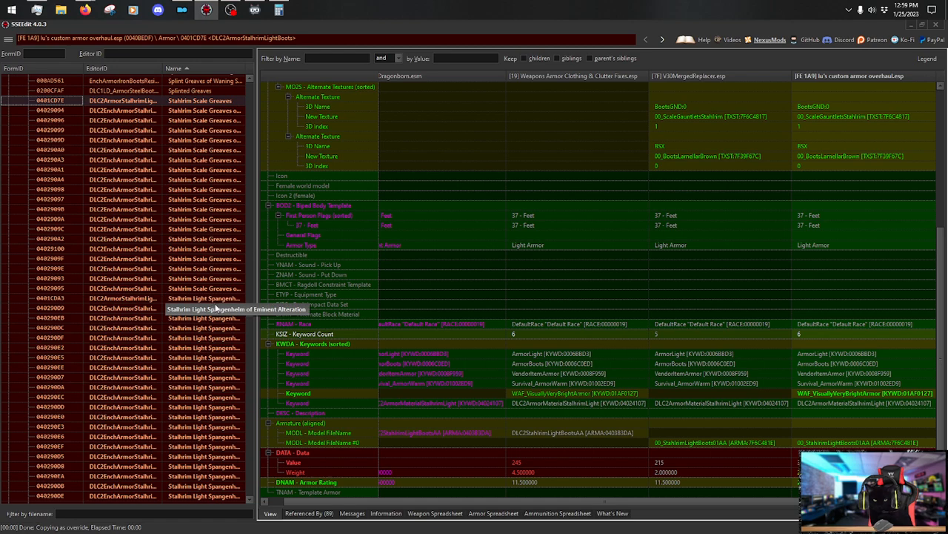
click(224, 299)
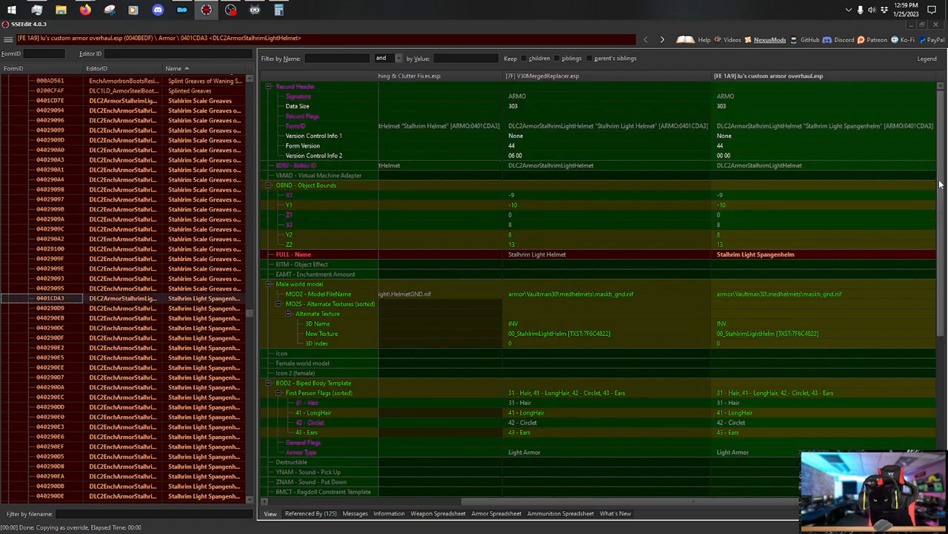
scroll(899, 215, down, 8)
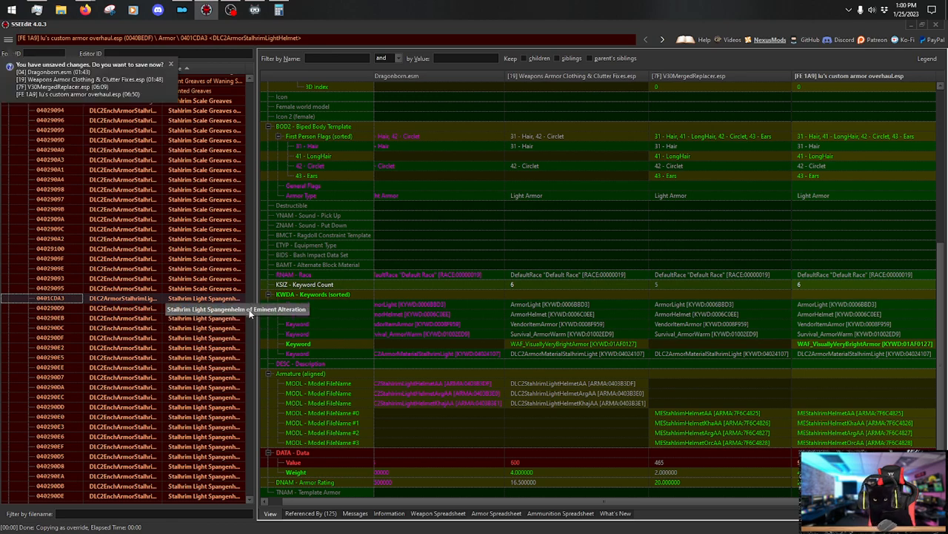
Check the base Dragonscale Nasal Helm's keywords, value, weight and armor rating for comparison.
drag(249, 314, 231, 201)
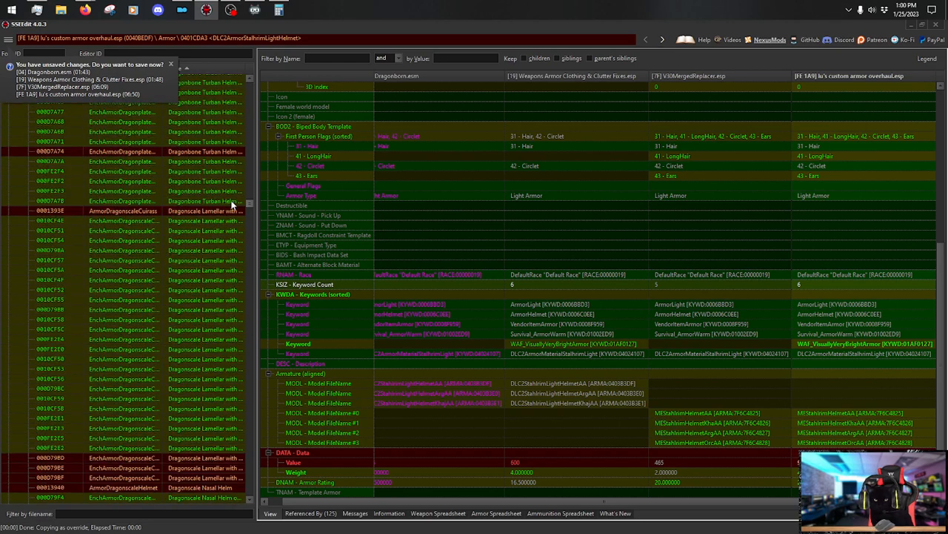
click(212, 398)
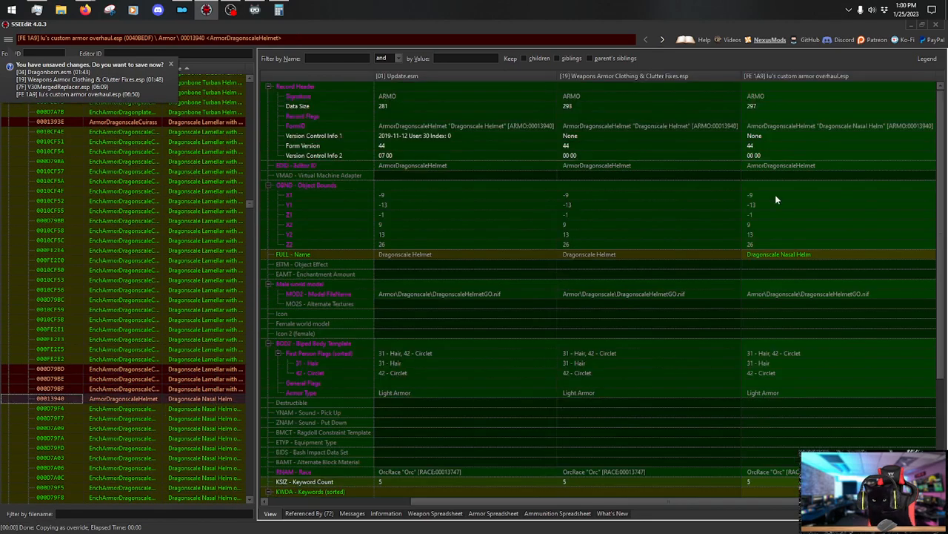
drag(940, 145, 943, 307)
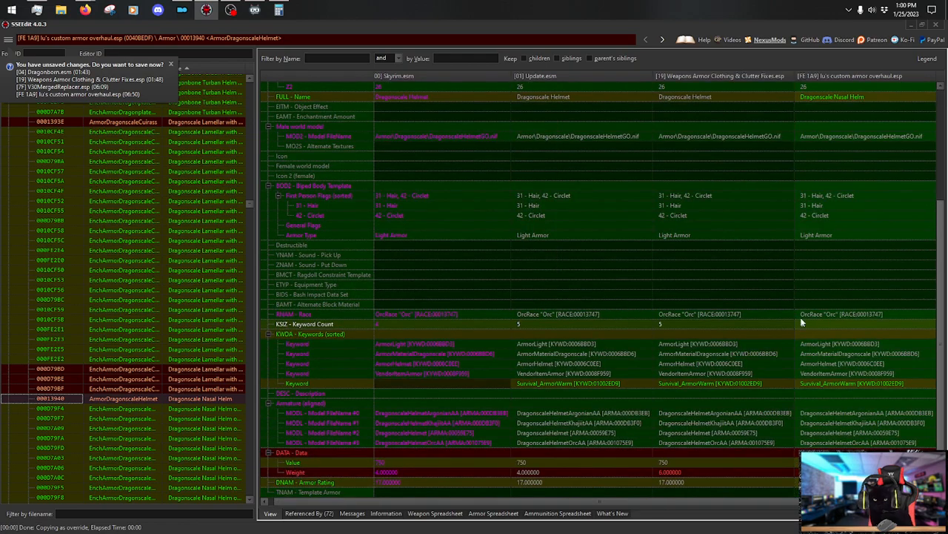
Return to the base Stahlrim Light Spangenhelm and change its armor rating in the custom armor overhaul plugin.
drag(249, 202, 252, 311)
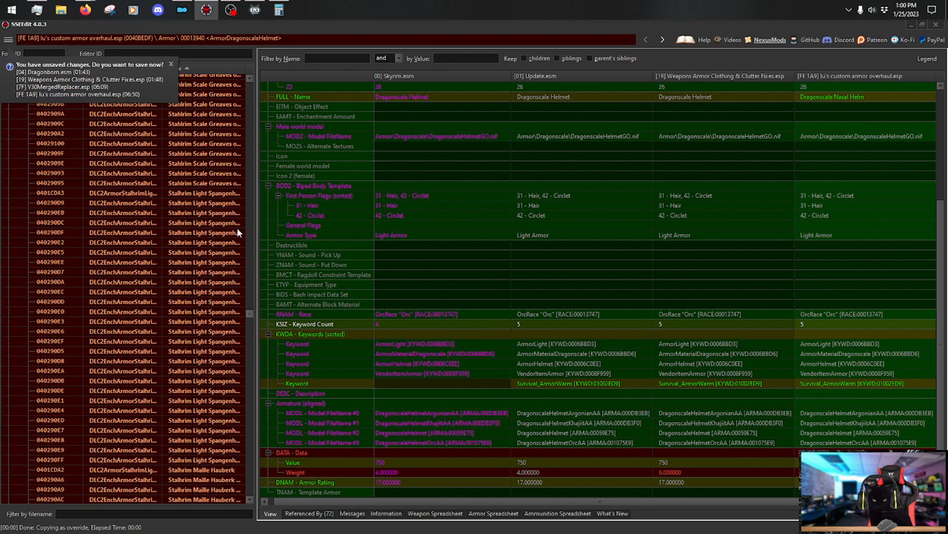
click(195, 194)
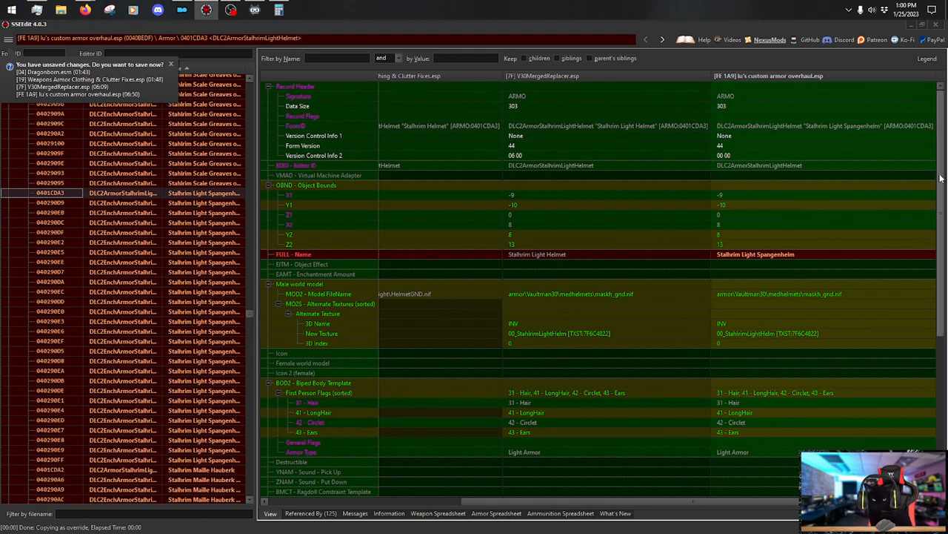
scroll(917, 336, down, 9)
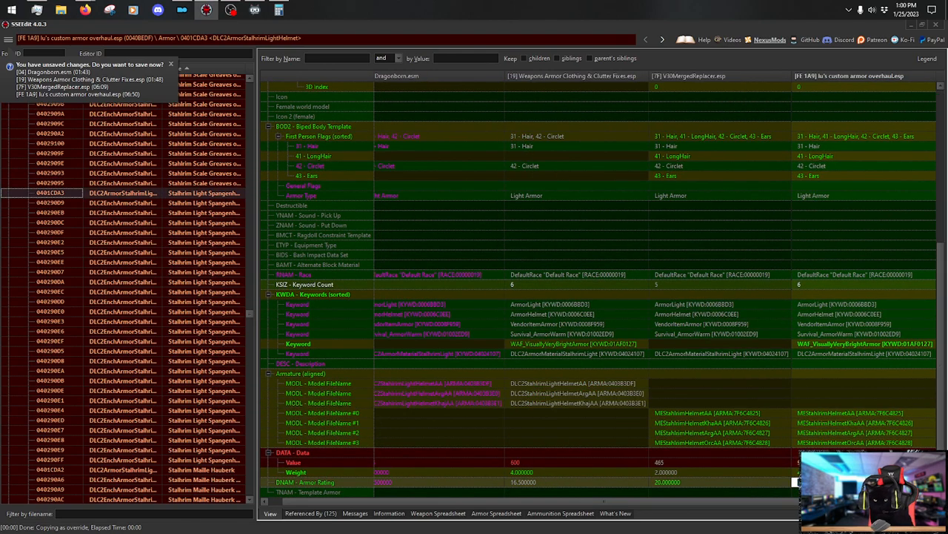
click(796, 481)
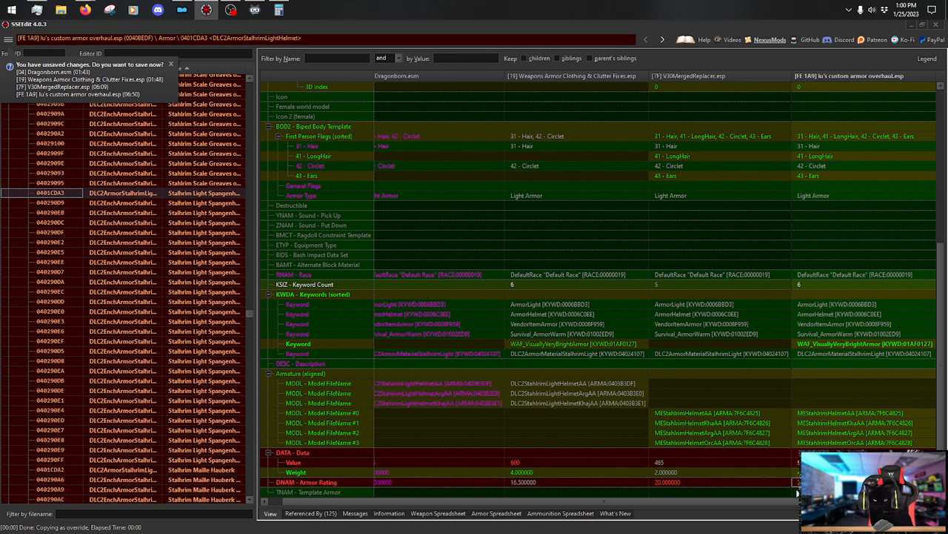
Compare the base Stahlrim Maille Hauberk's keywords, value, weight and armor rating with those of the base Dragonscale Lamellar with Quilted Gambeson.
click(222, 469)
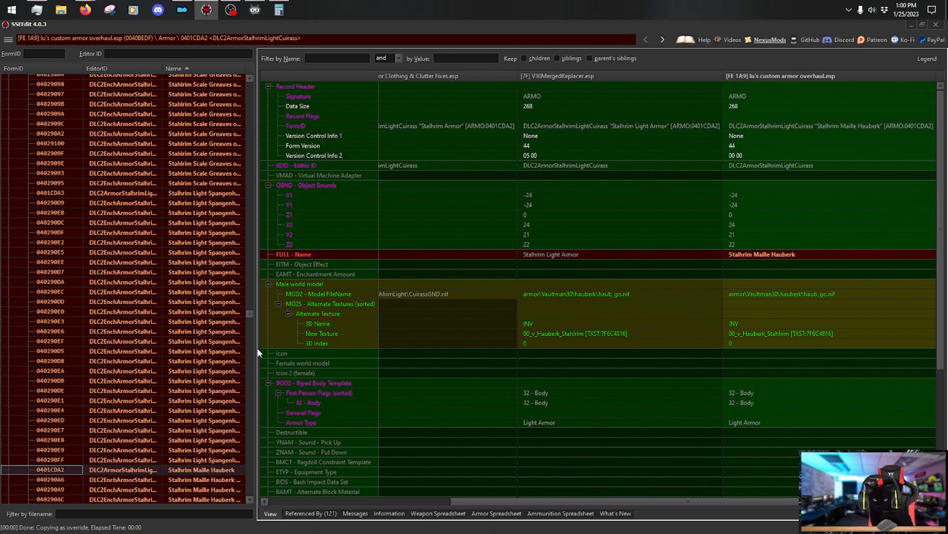
scroll(464, 324, down, 6)
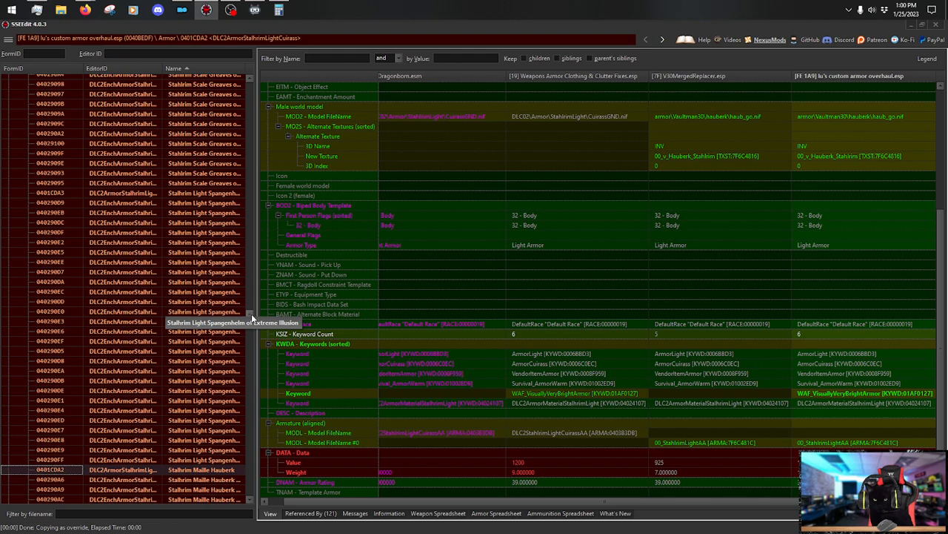
drag(251, 316, 241, 197)
scroll(241, 196, up, 3)
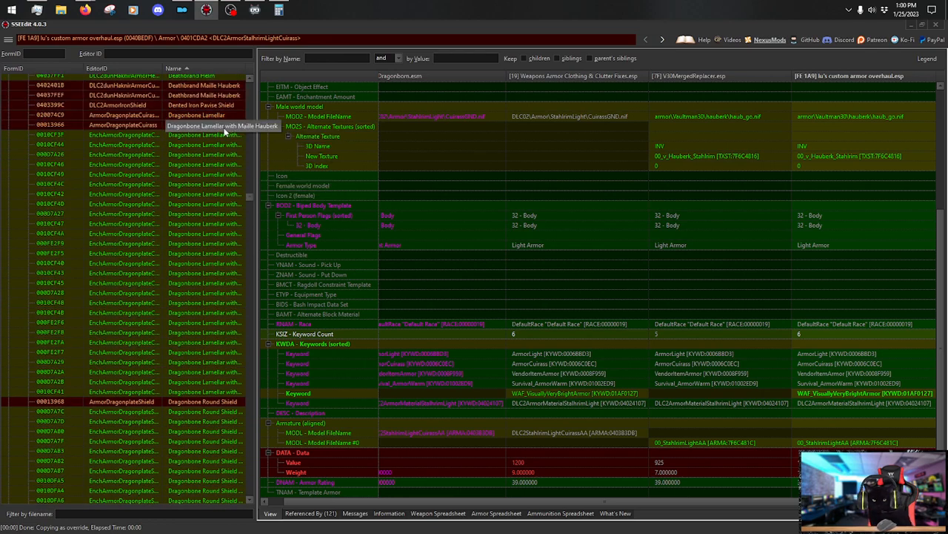
click(224, 129)
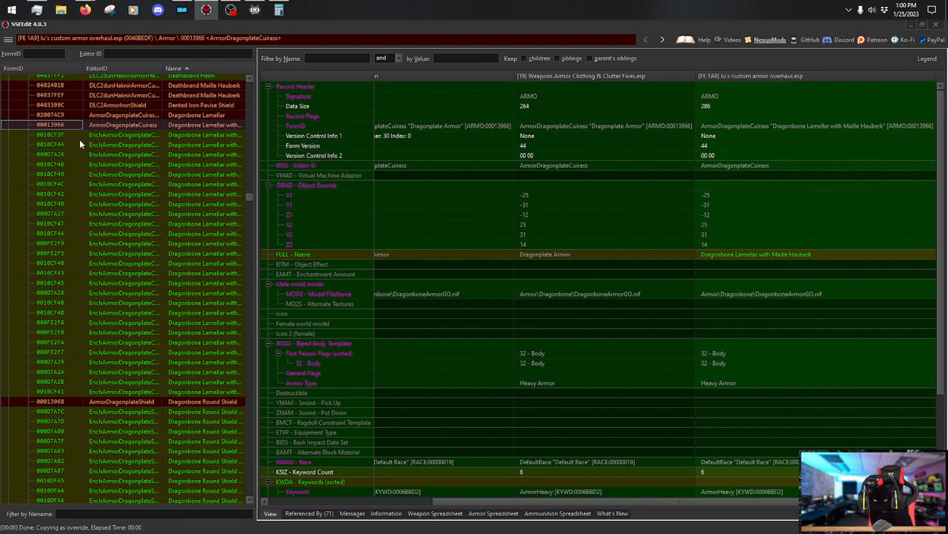
click(214, 114)
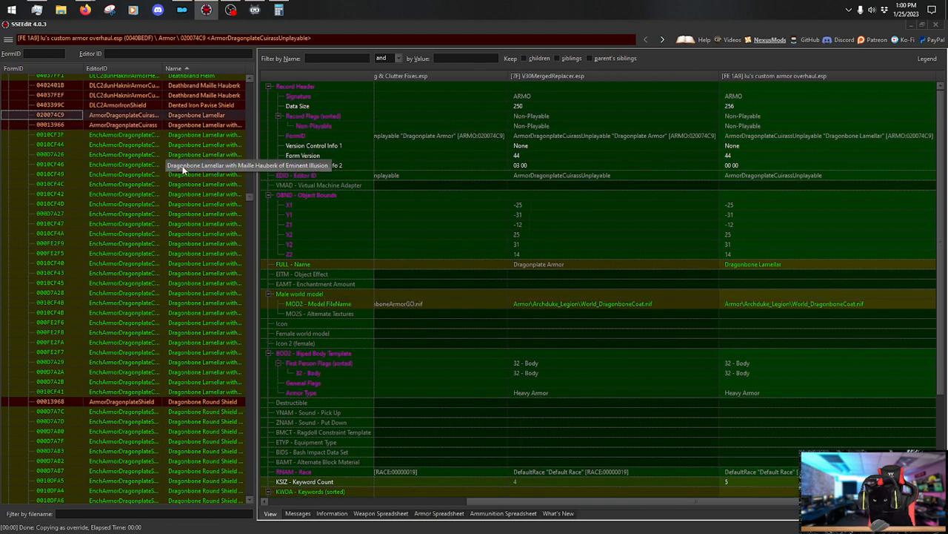
scroll(190, 171, down, 7)
scroll(194, 178, down, 19)
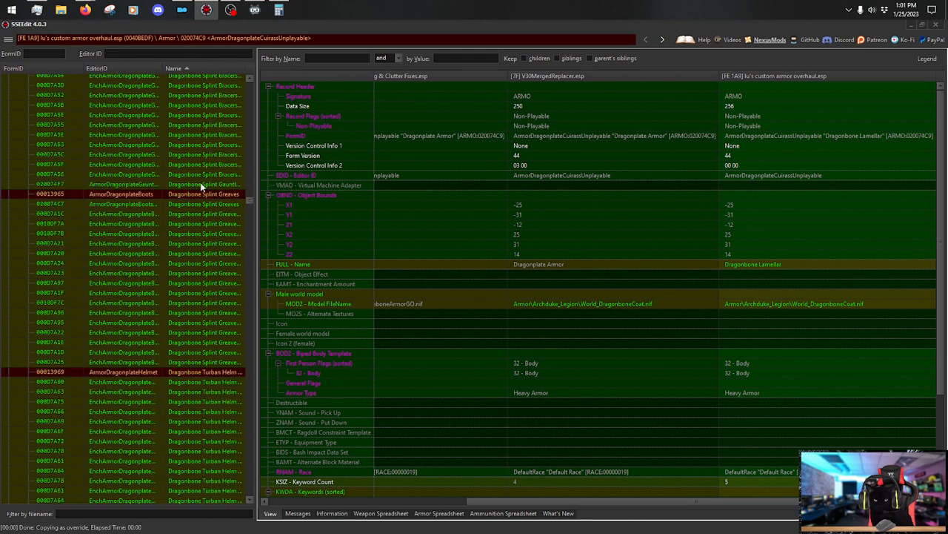
scroll(201, 186, down, 8)
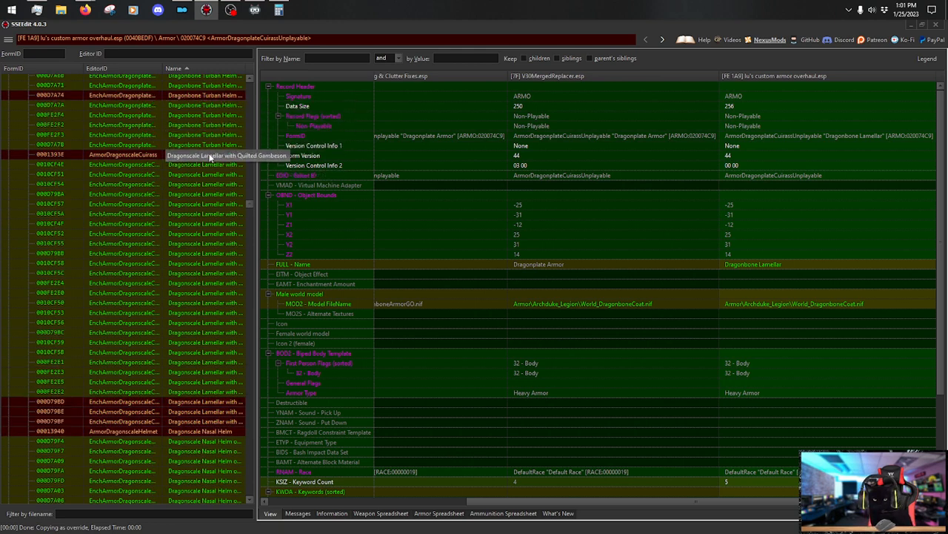
click(216, 158)
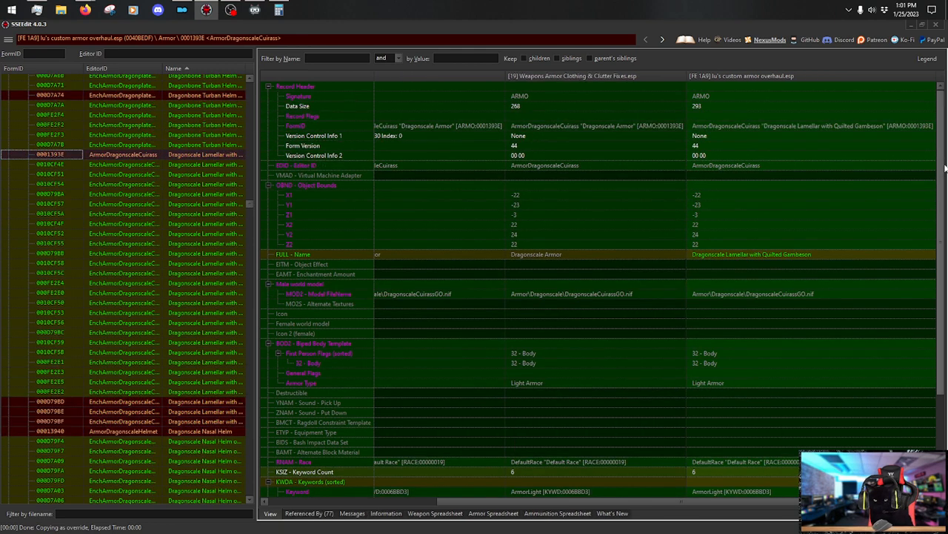
scroll(578, 374, down, 4)
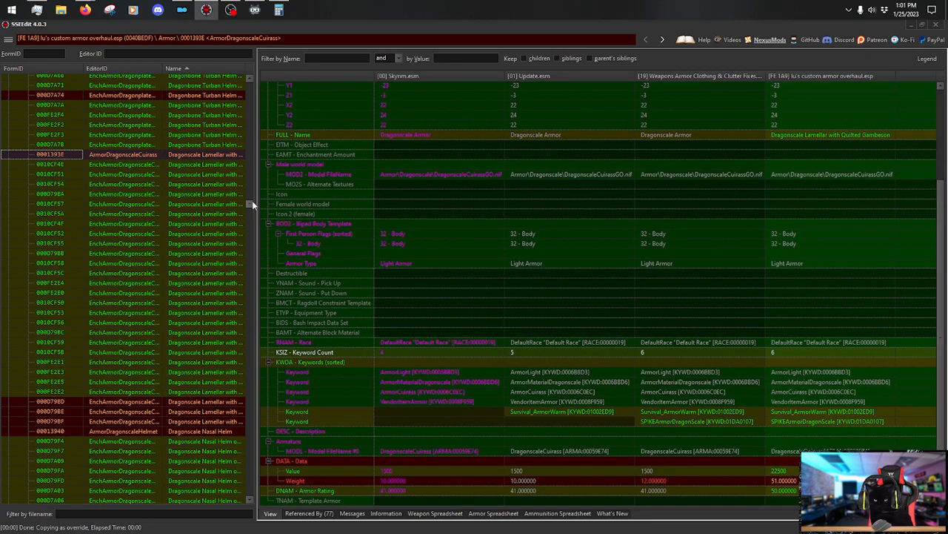
Return to the base Stahlrim Maille Hauberk and change its armor rating in the custom armor overhaul plugin.
drag(253, 205, 252, 309)
scroll(235, 328, down, 8)
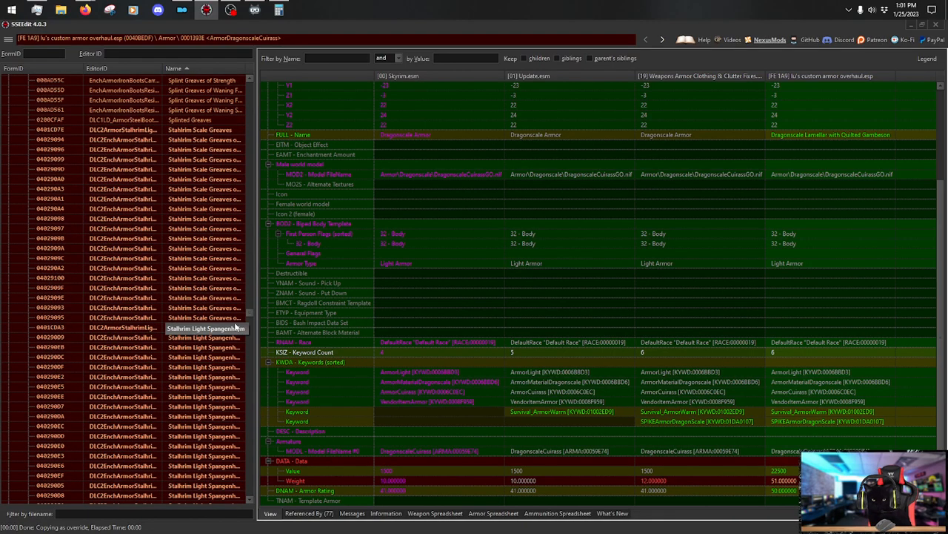
scroll(227, 333, down, 6)
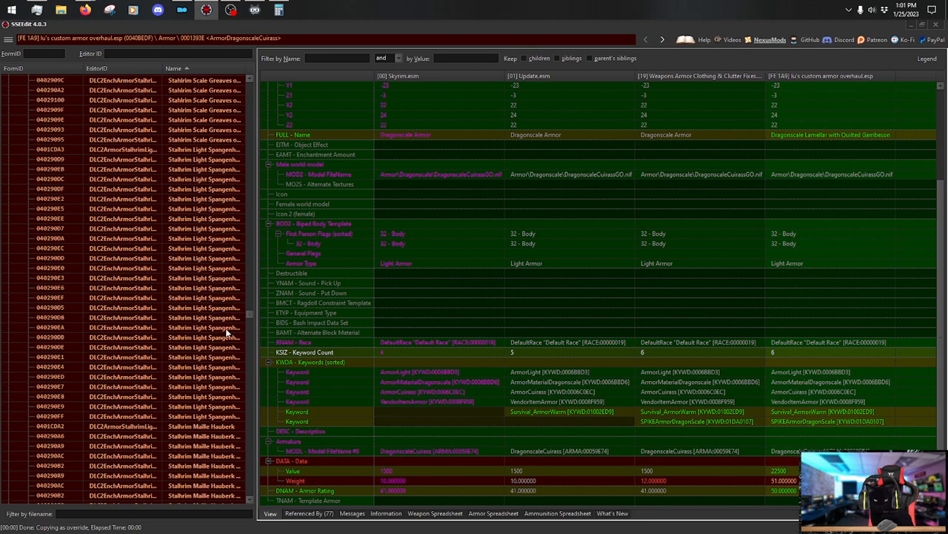
scroll(228, 333, down, 3)
click(219, 339)
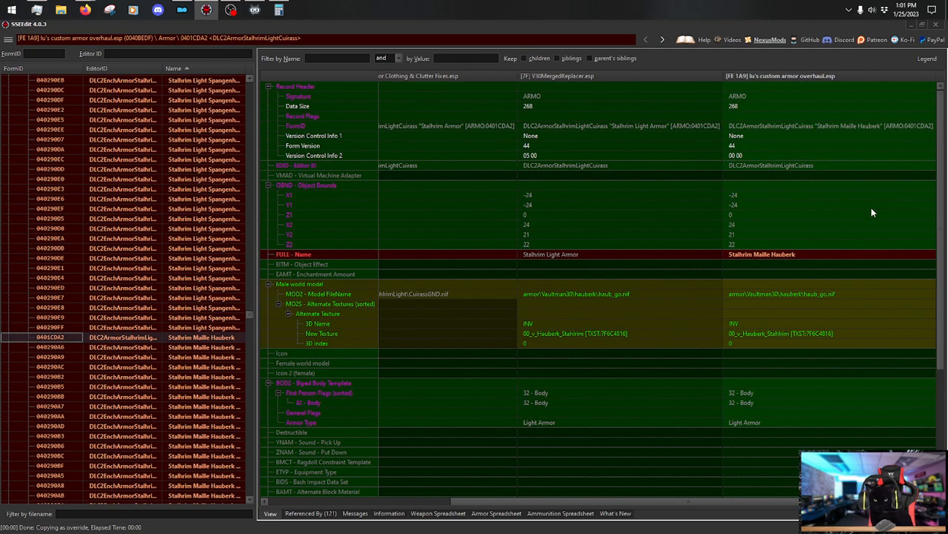
scroll(941, 247, down, 6)
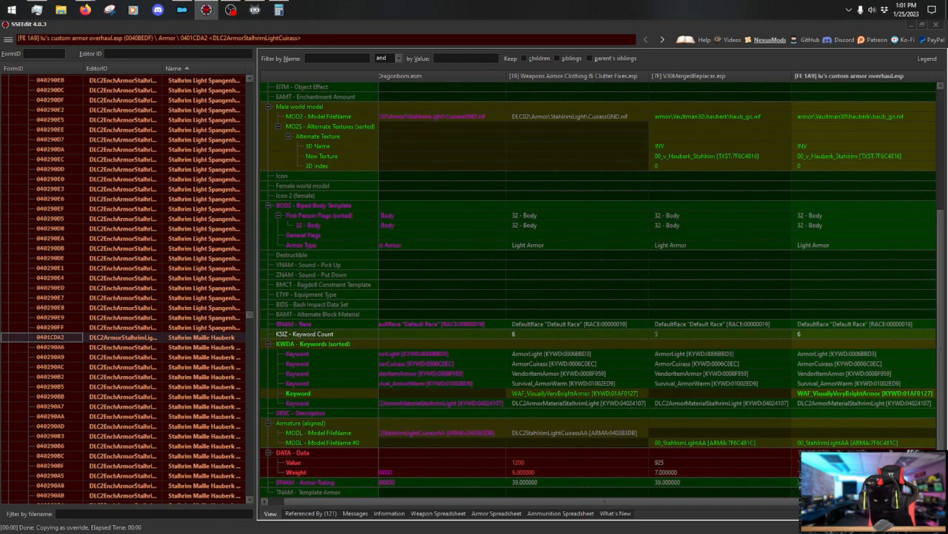
click(795, 482)
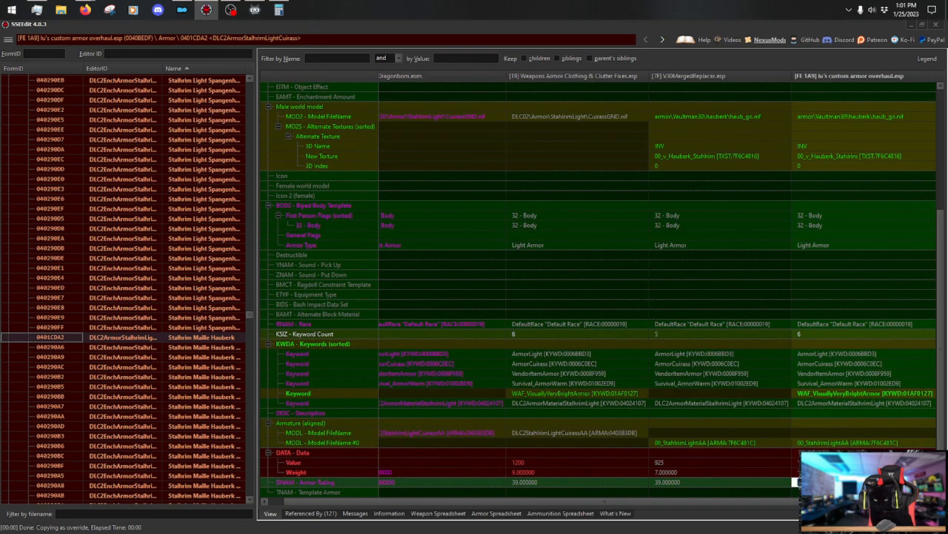
key(Return)
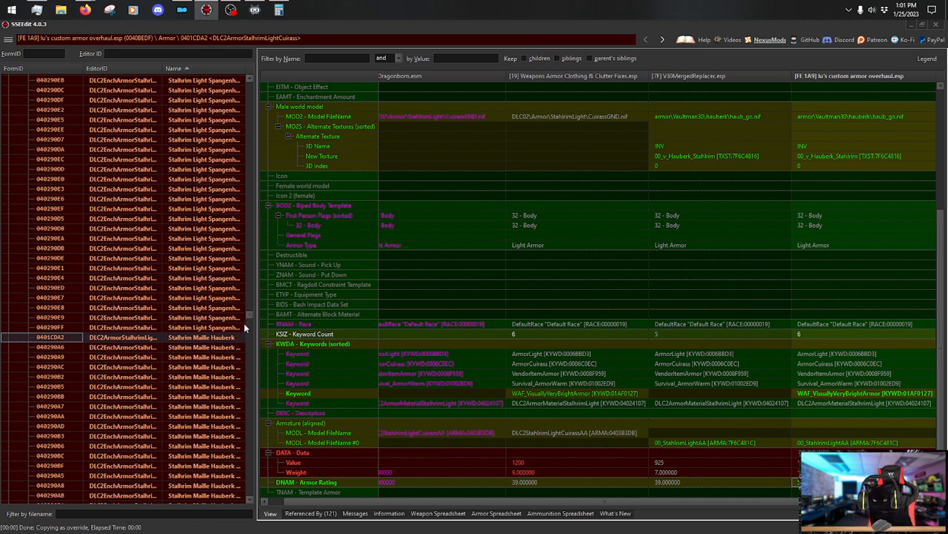
Look for the base Stahlrim bracers in the custom plugin and examine the keywords and stats of the Stahlrim Scale Bracers of Eminent Alchemy.
click(218, 348)
scroll(218, 349, down, 3)
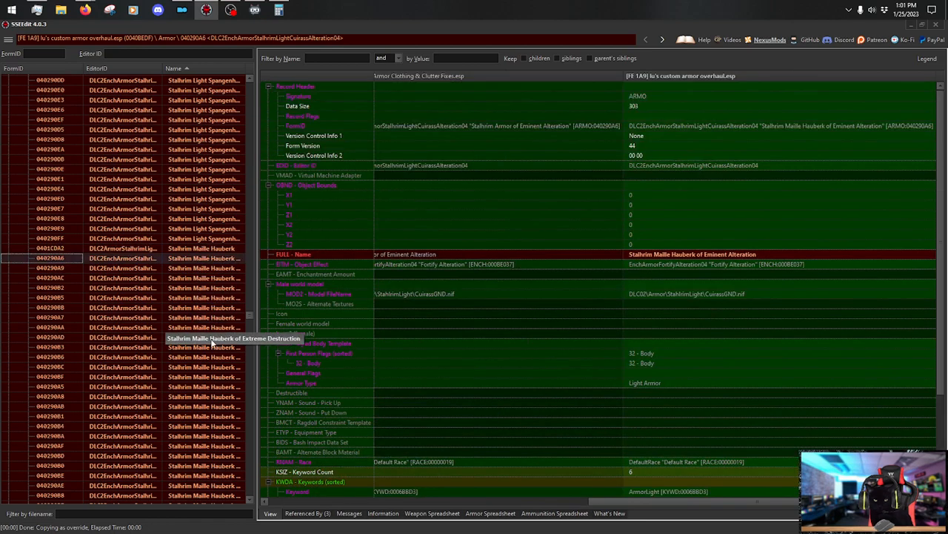
scroll(208, 339, down, 13)
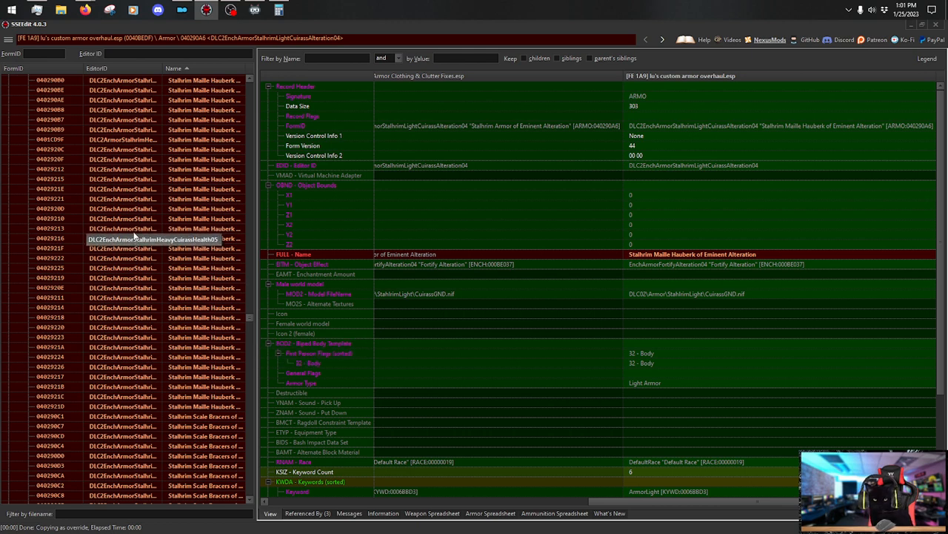
scroll(173, 355, down, 2)
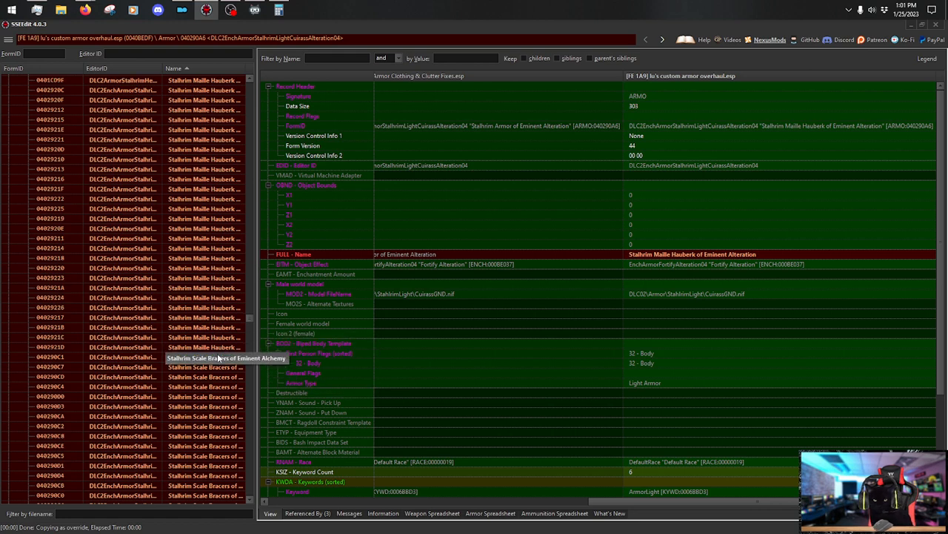
click(218, 357)
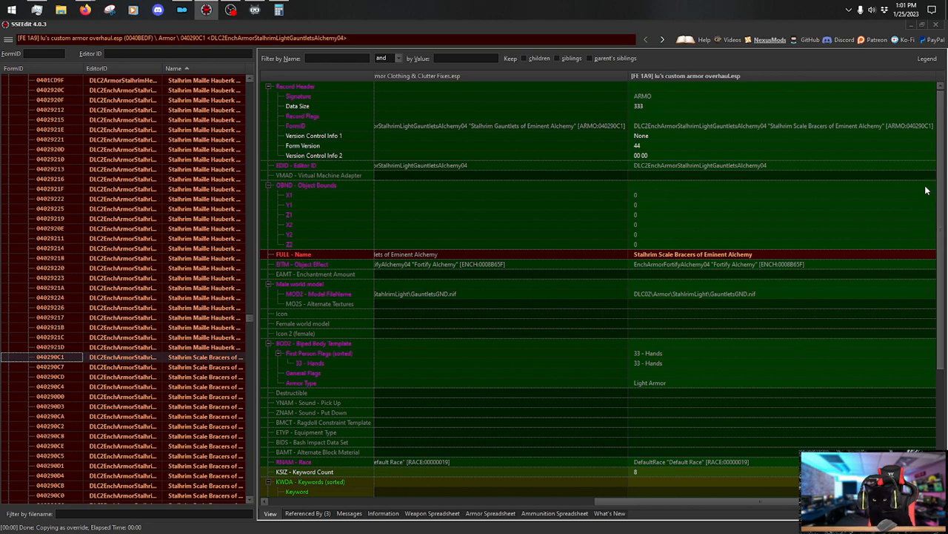
drag(784, 503, 806, 512)
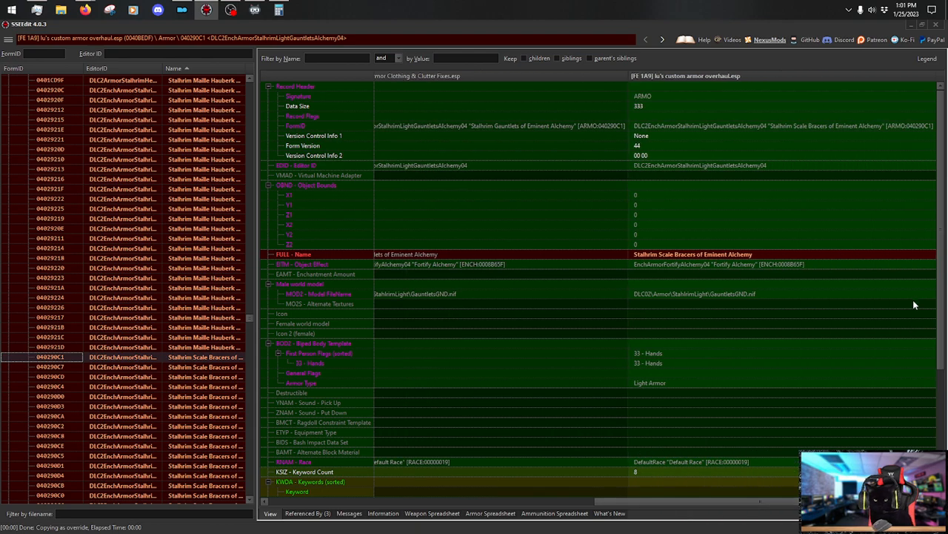
drag(941, 170, 941, 324)
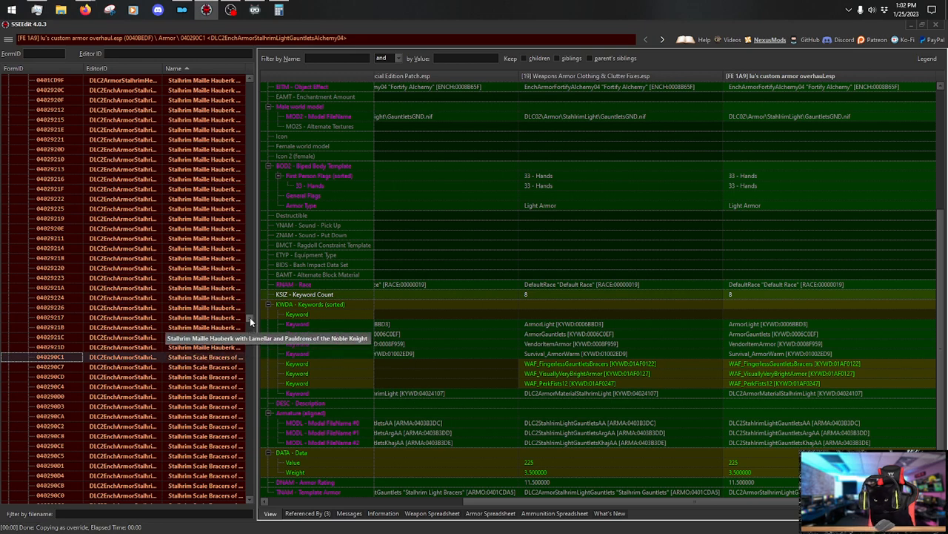
scroll(250, 318, down, 10)
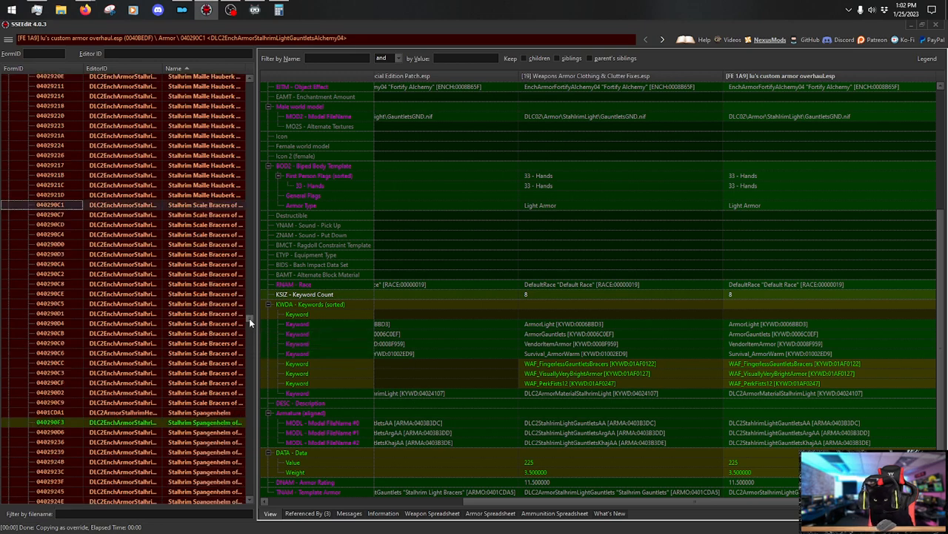
scroll(250, 324, up, 12)
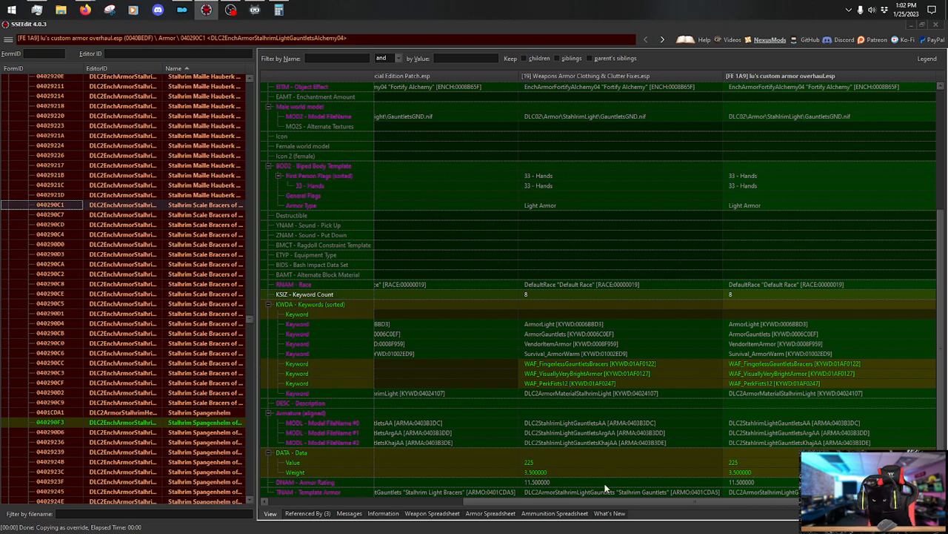
Find the base Stahlrim Light Bracers in Dragonborn.esm and examine their keywords, value, weight and armor rating across the plugins.
drag(563, 501, 399, 503)
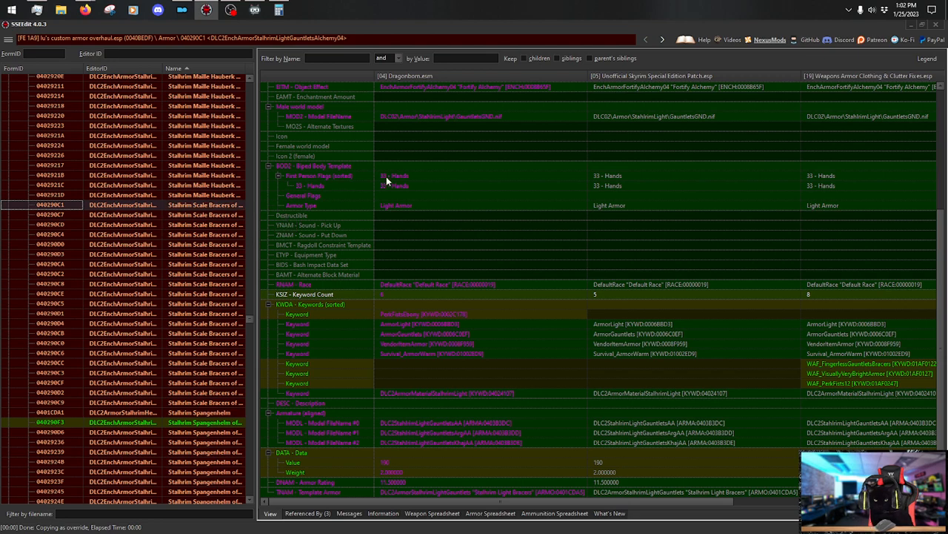
double_click(423, 78)
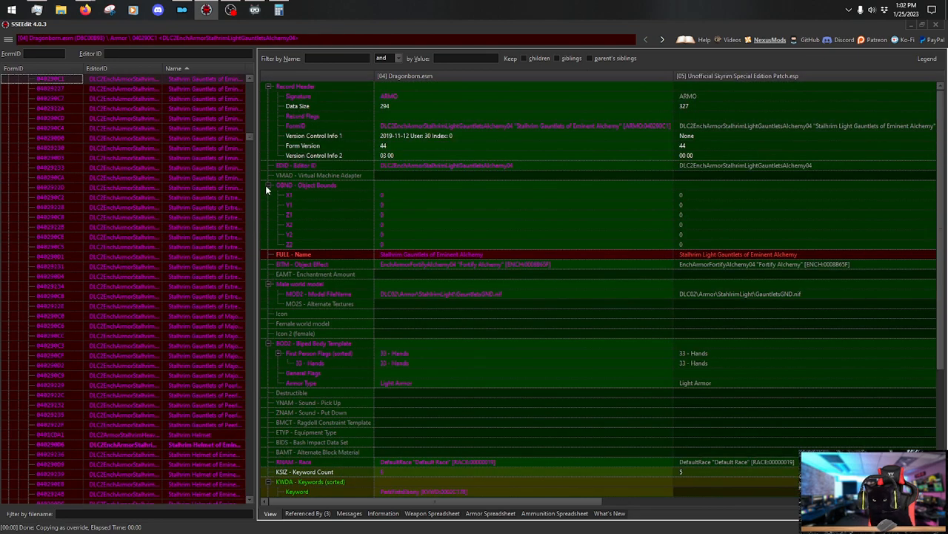
click(213, 337)
scroll(207, 338, down, 10)
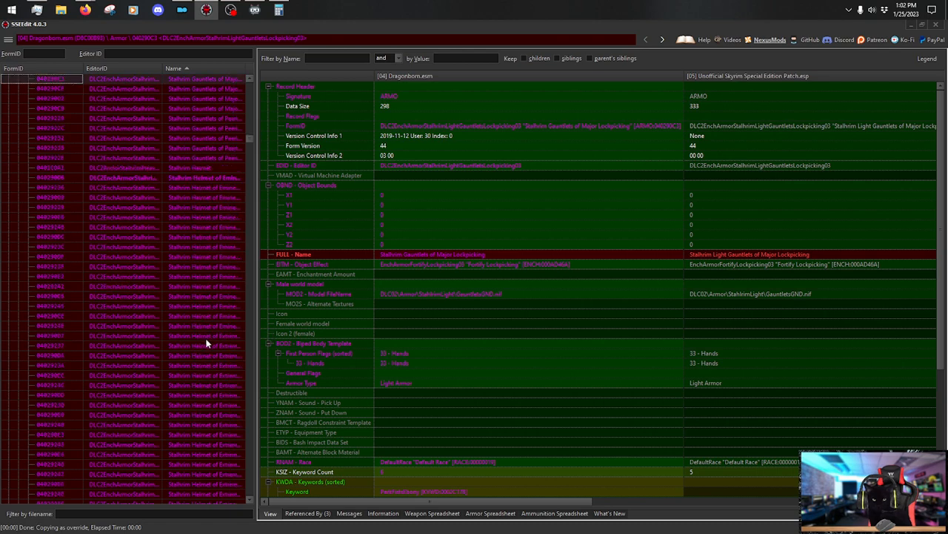
scroll(200, 335, down, 10)
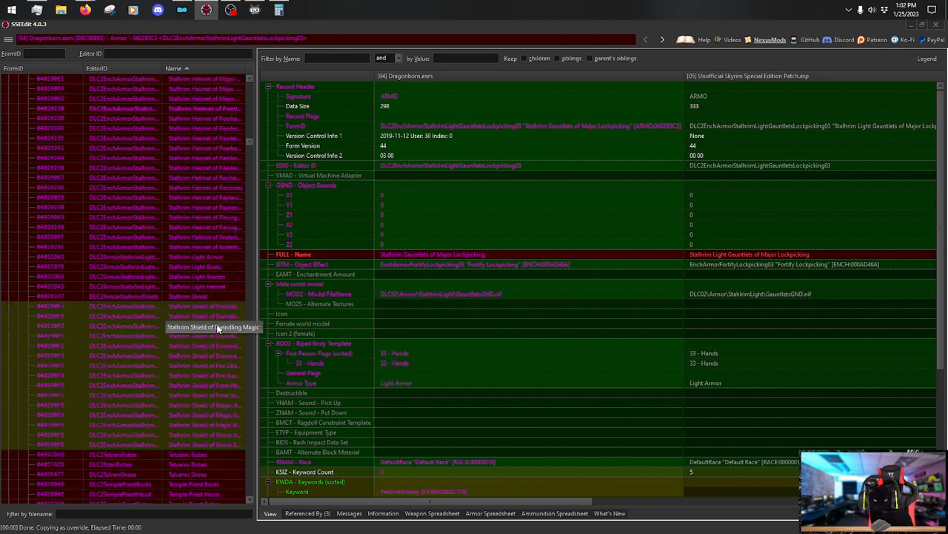
click(222, 275)
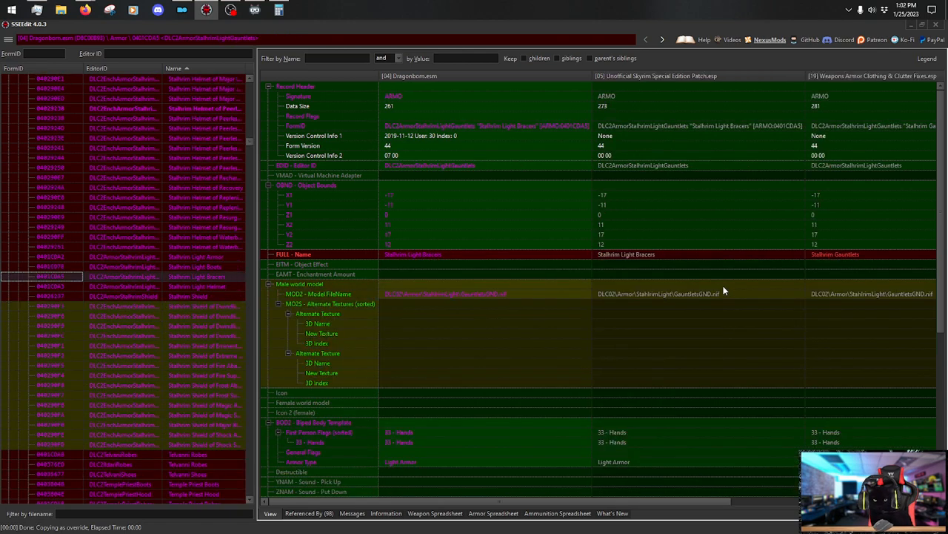
drag(709, 501, 907, 501)
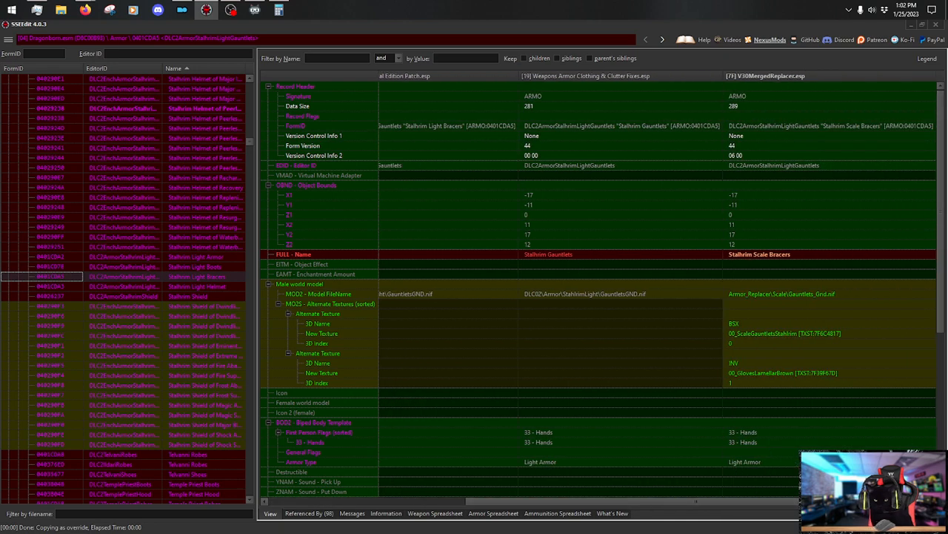
scroll(942, 281, down, 9)
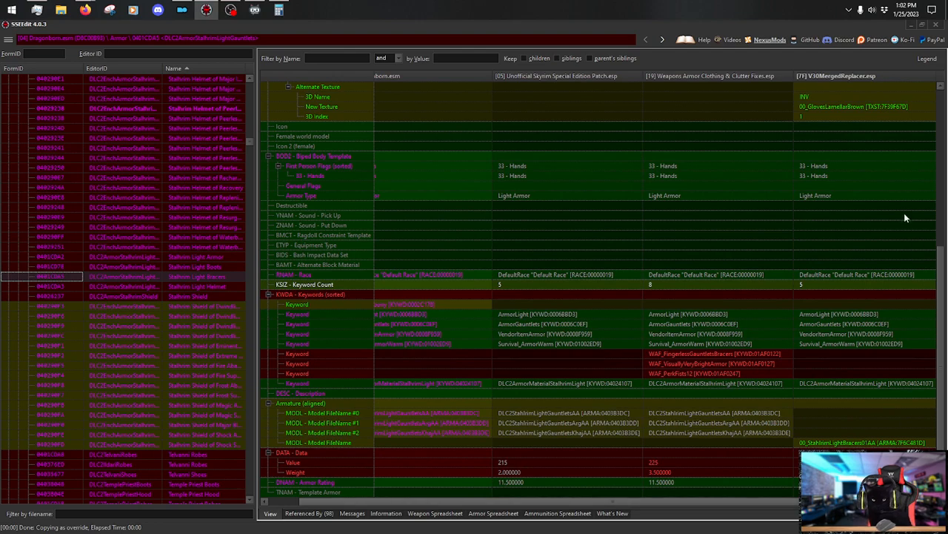
Copy the V30MergedReplacer.esp version of the base Stahlrim bracers as an override into lu's custom armor overhaul.esp.
right_click(846, 75)
click(859, 83)
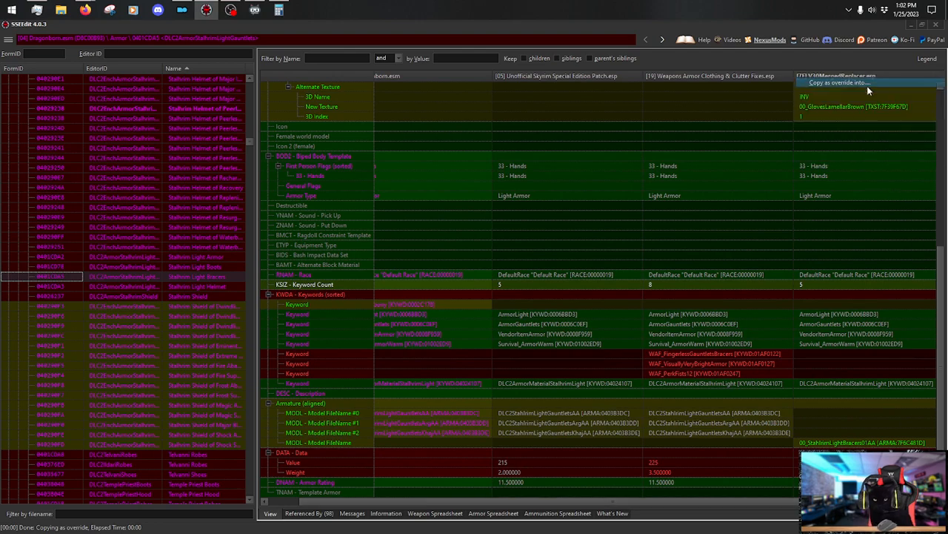
click(254, 425)
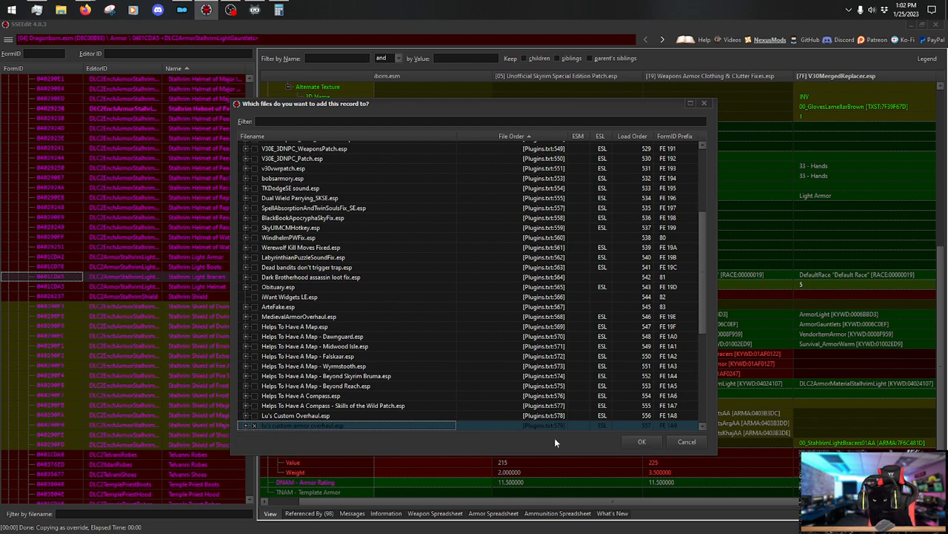
click(642, 441)
drag(568, 501, 774, 491)
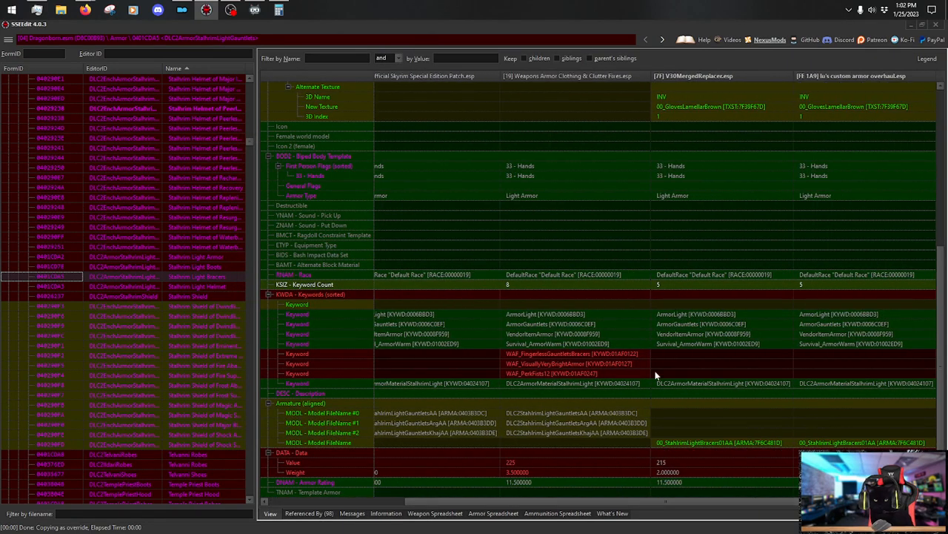
Go to the bracers override in lu's custom armor overhaul.esp, find the base Light Dragonbone Splint Bracers there and examine their keywords and stats.
click(823, 78)
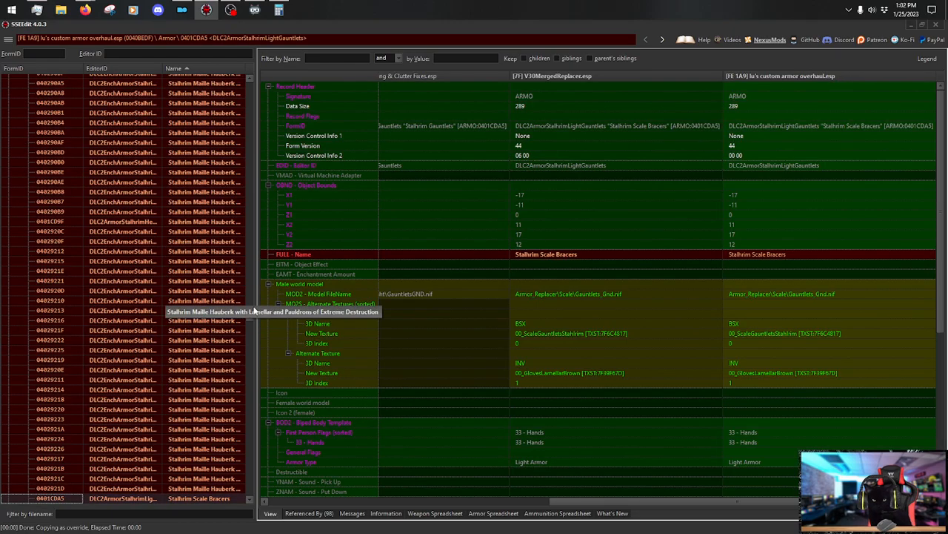
drag(249, 317, 241, 242)
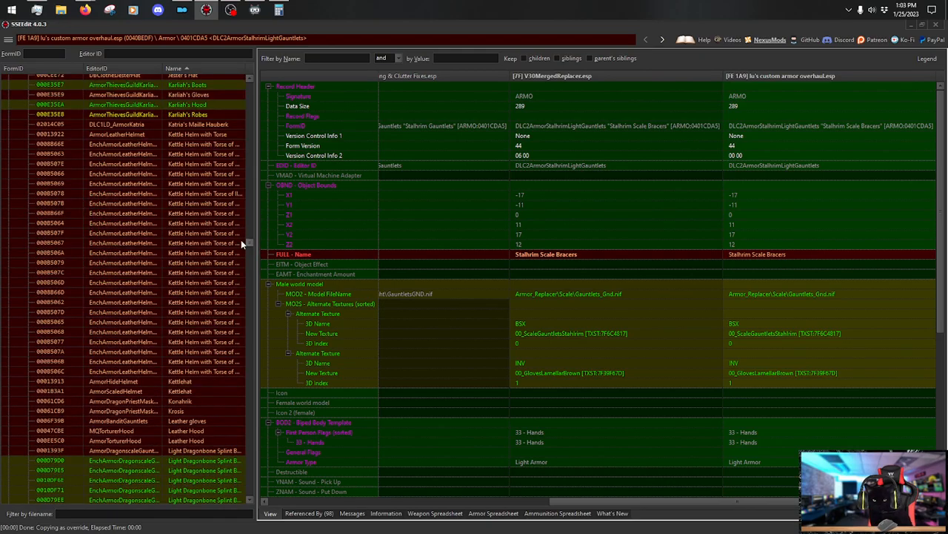
scroll(241, 239, down, 5)
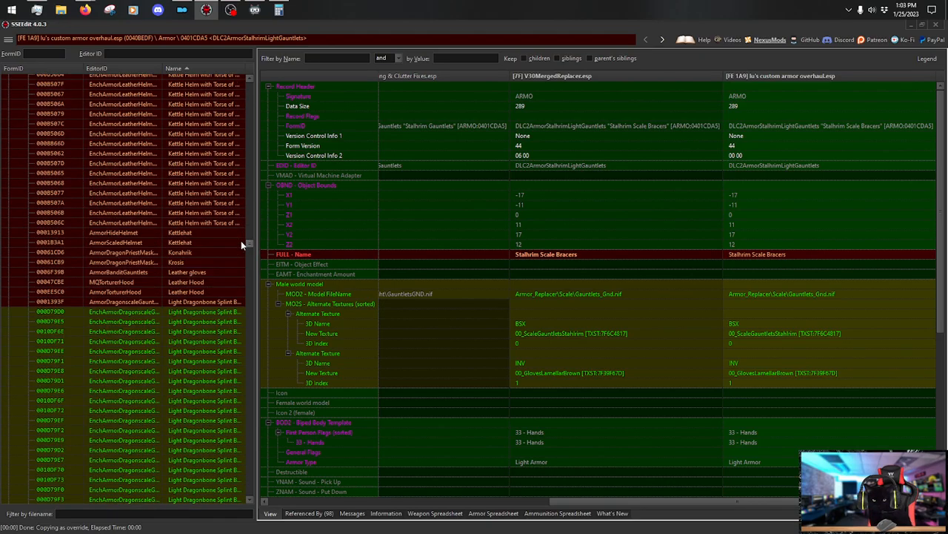
click(233, 302)
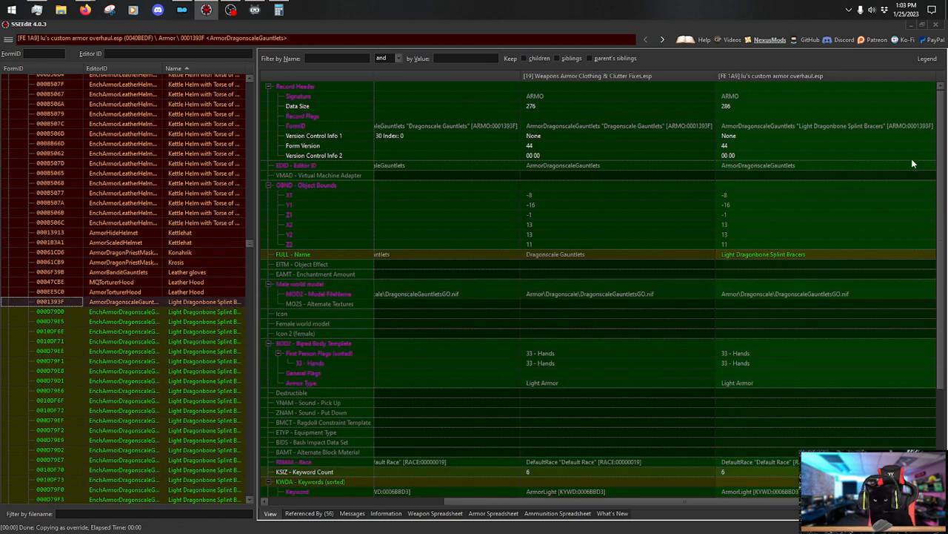
scroll(889, 296, down, 5)
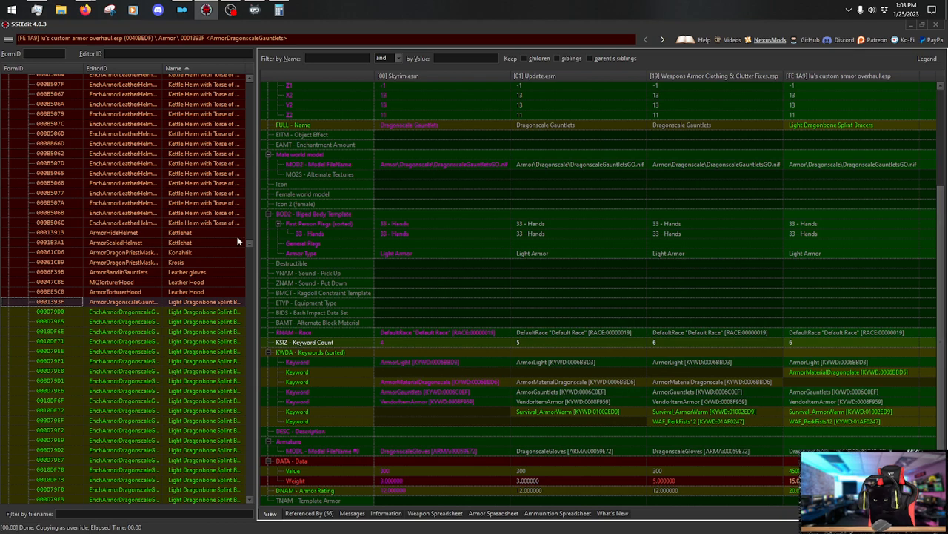
Find the base Light Dragonbone Splint Greaves and set their armor rating to 25 in lu's custom armor overhaul.esp.
drag(250, 245, 247, 258)
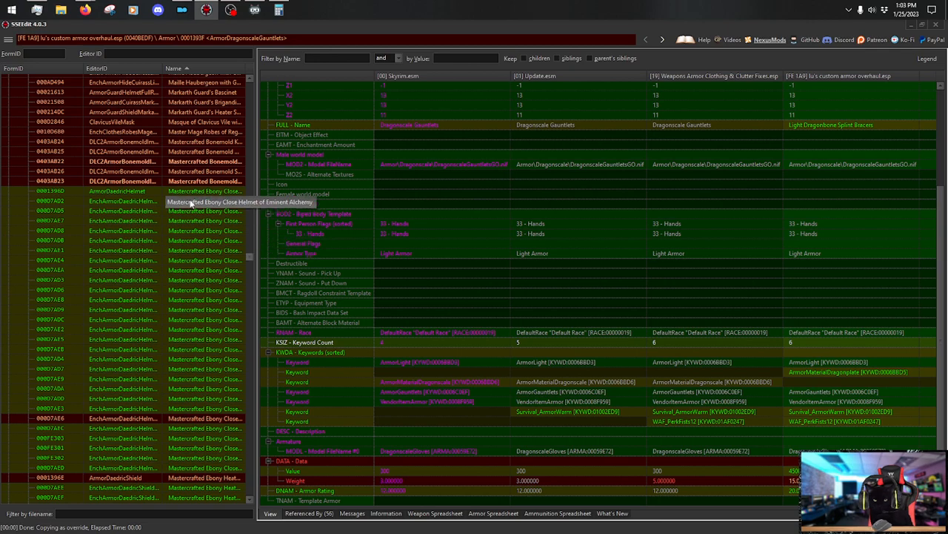
scroll(217, 194, up, 15)
scroll(217, 193, up, 15)
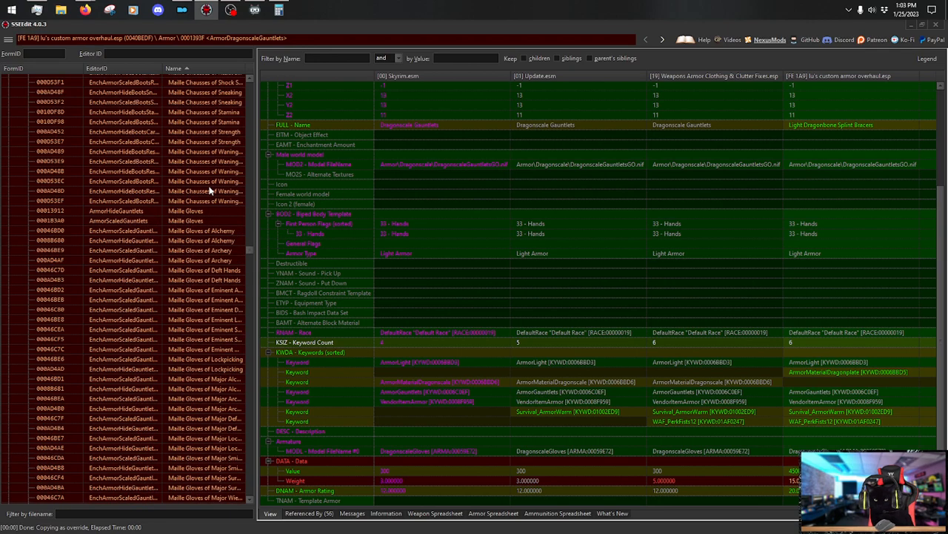
scroll(205, 181, up, 8)
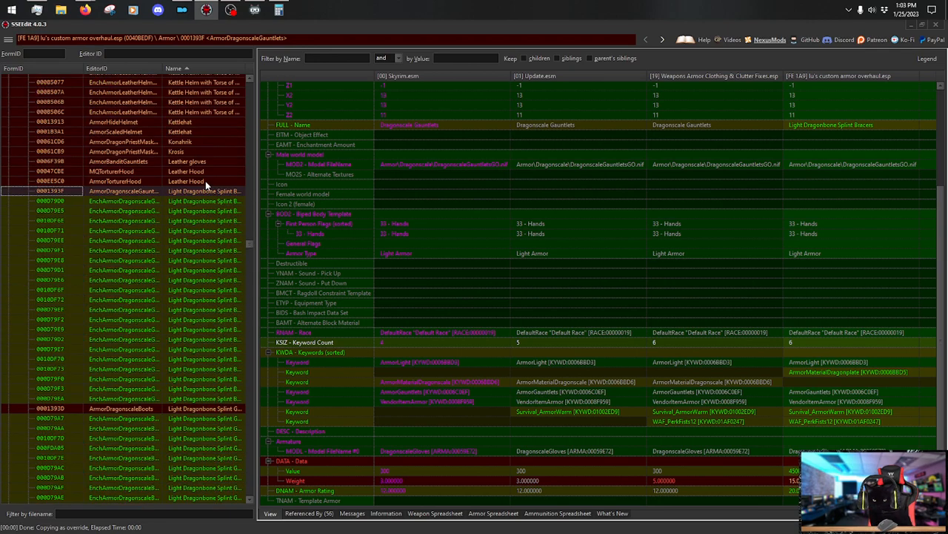
scroll(207, 189, down, 4)
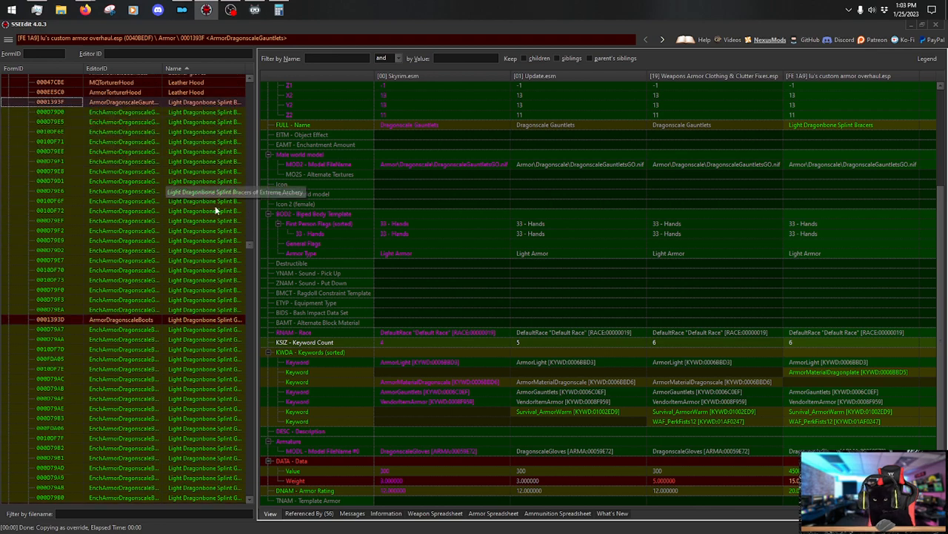
click(196, 319)
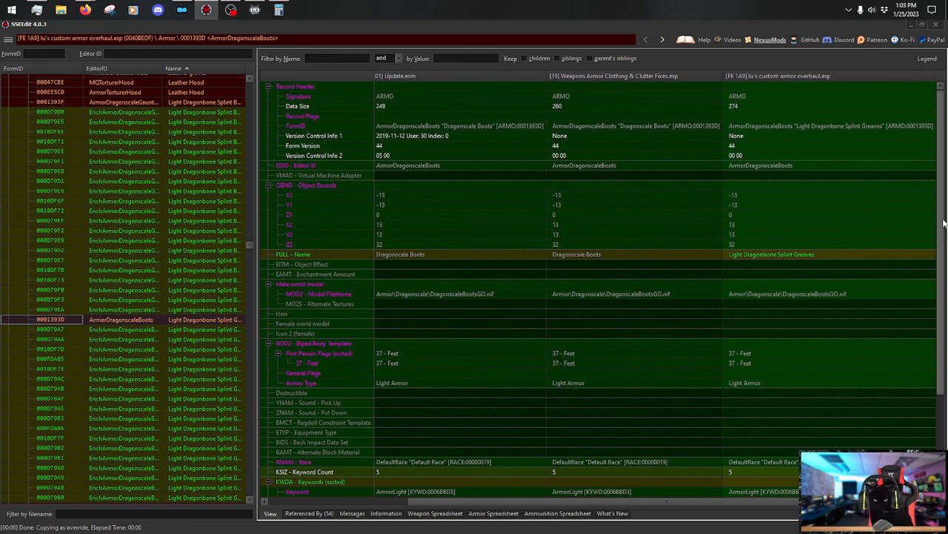
scroll(599, 289, down, 4)
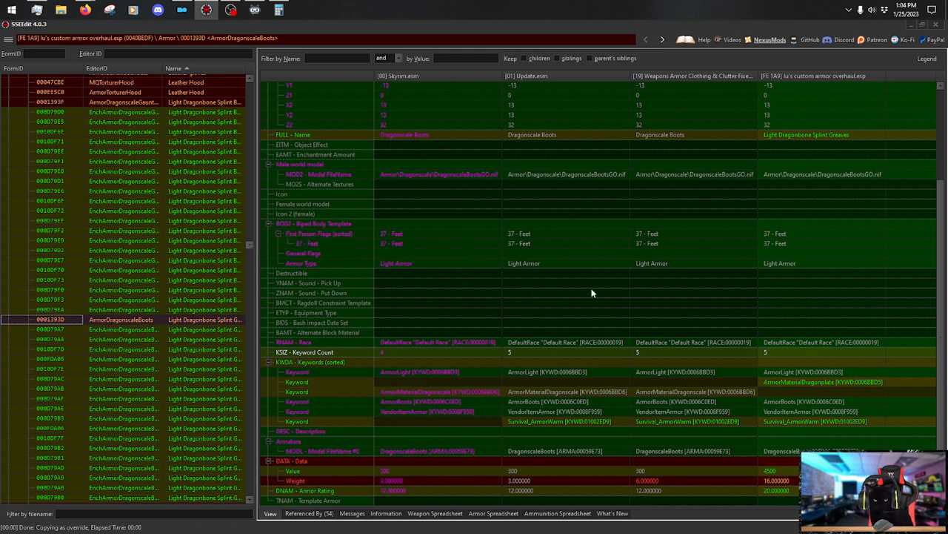
double_click(772, 489)
text(8)
key(Return)
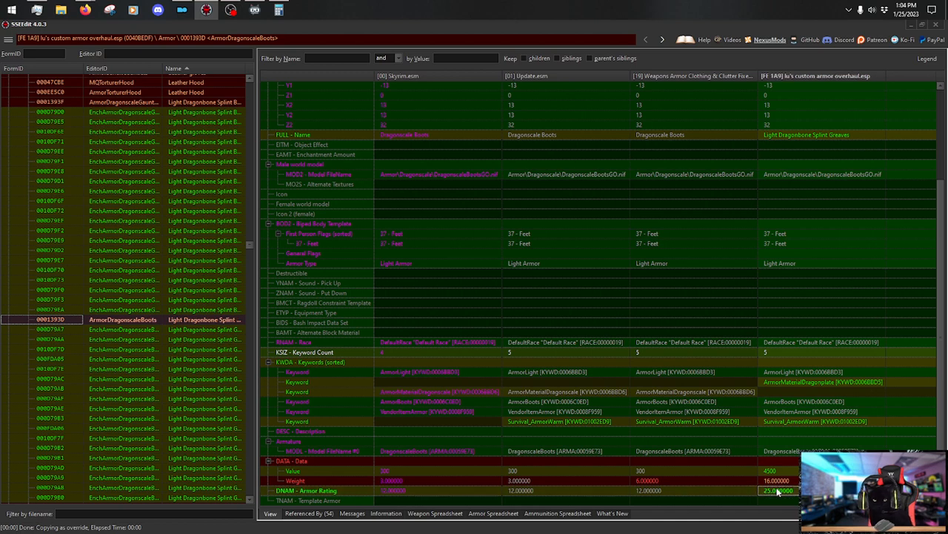
Set the armor rating of the base Light Dragonbone Splint Bracers to 25 in lu's custom armor overhaul.esp.
click(200, 102)
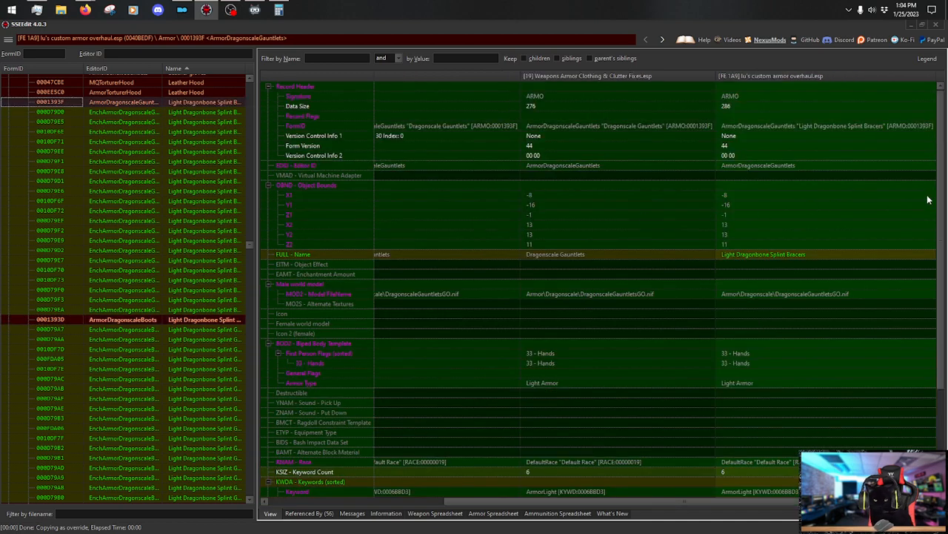
scroll(938, 200, down, 4)
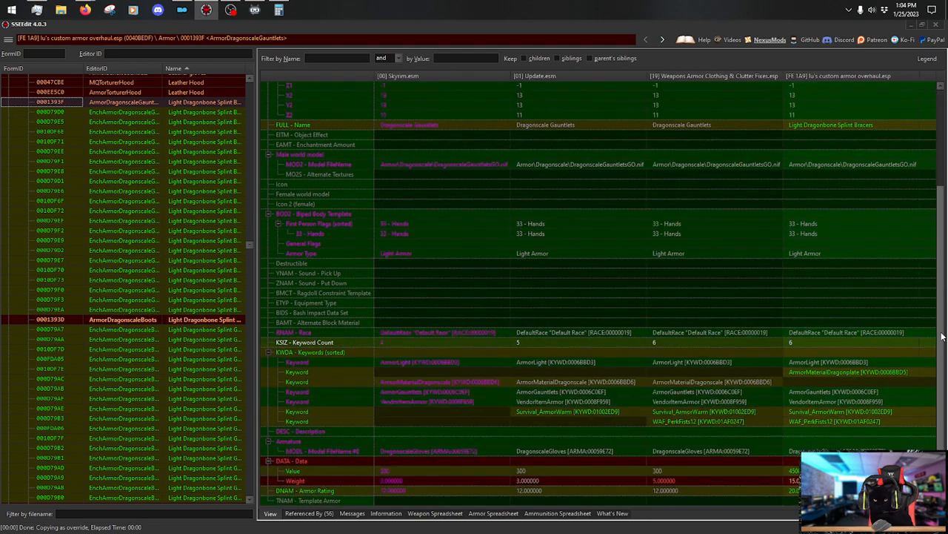
double_click(791, 490)
text(25)
key(Return)
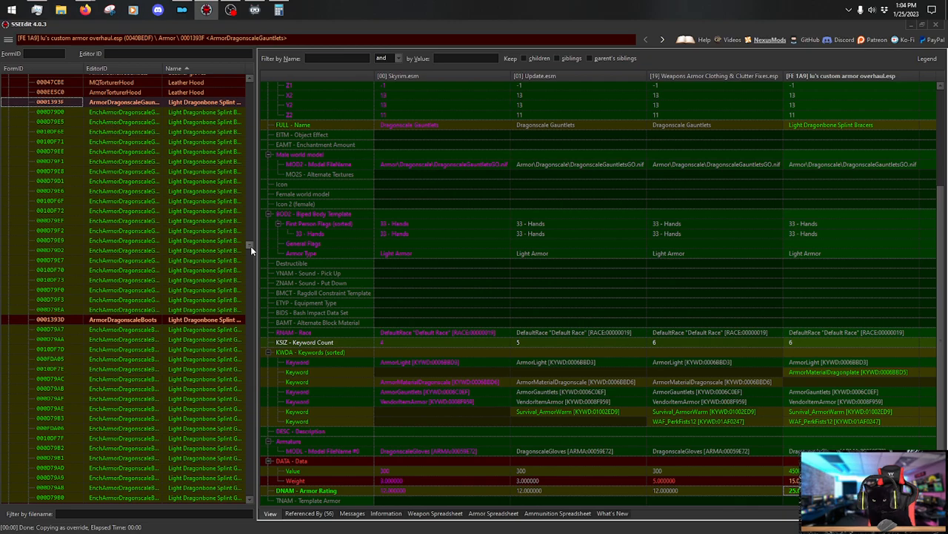
Find the base heavy Dragonbone Splint Greaves and examine their keywords, value, weight and armor rating.
drag(251, 246, 264, 202)
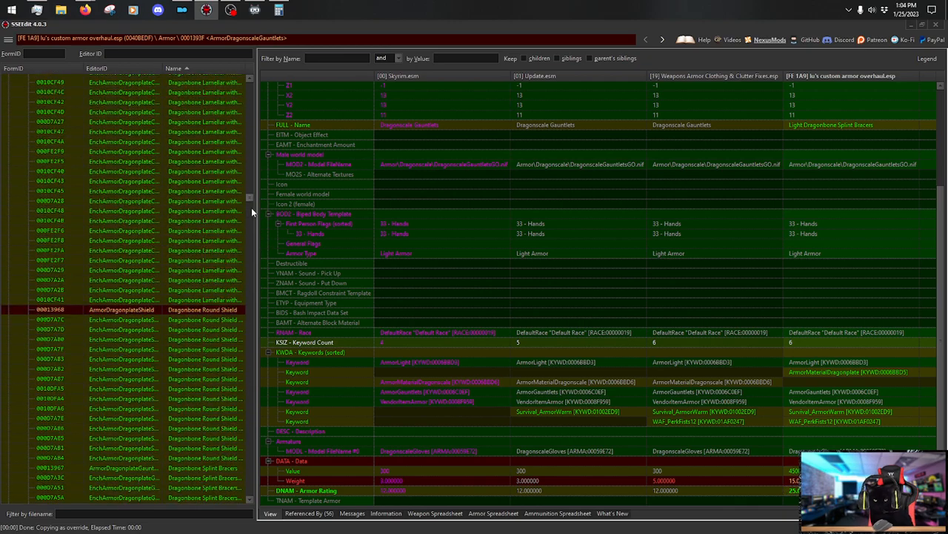
scroll(244, 216, down, 1)
scroll(222, 211, down, 1)
scroll(221, 211, down, 4)
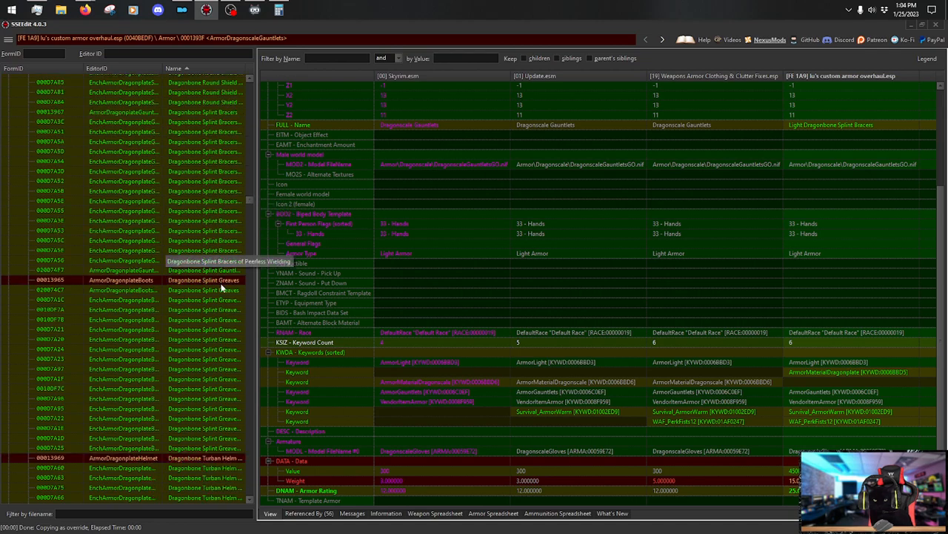
click(226, 280)
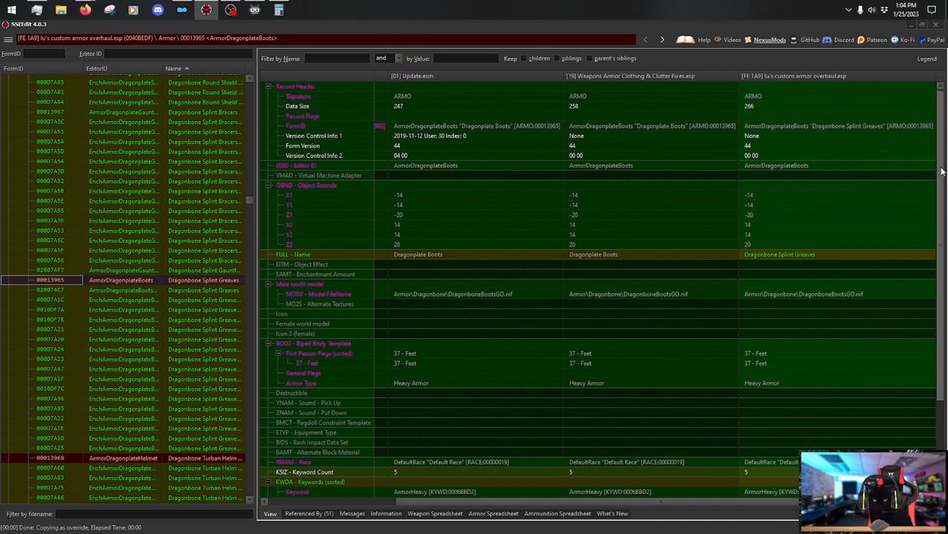
scroll(896, 311, down, 4)
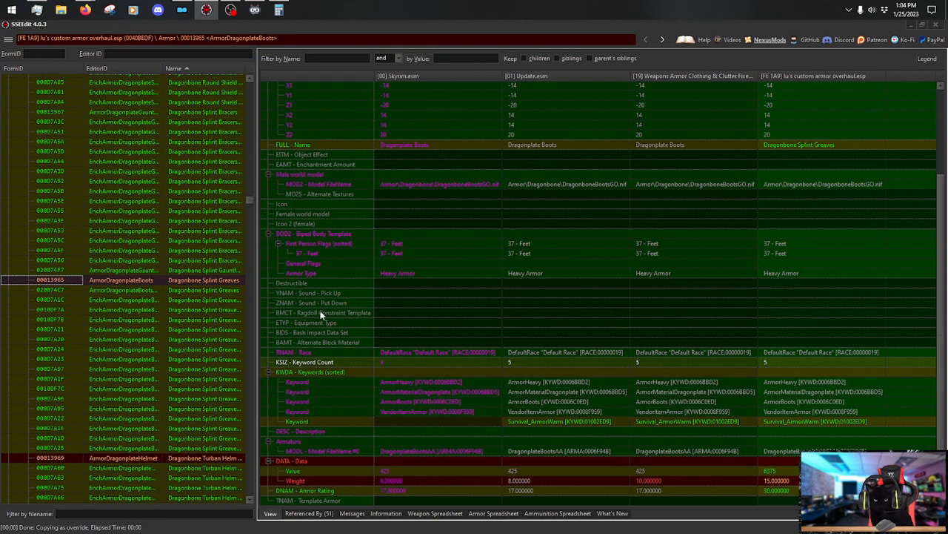
Return to the base Stalhrim Scale Greaves and check their keywords and armor rating in the custom armor overhaul plugin.
drag(251, 206, 243, 314)
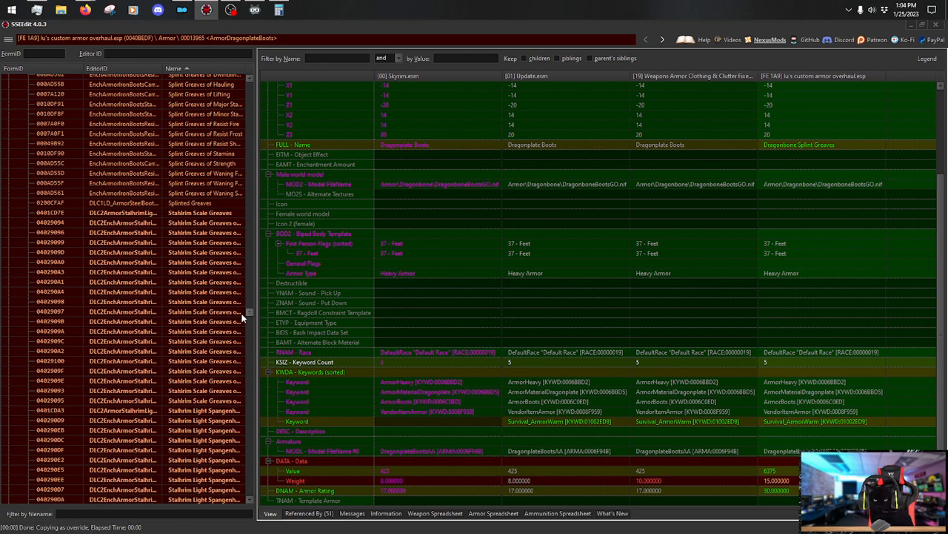
click(214, 214)
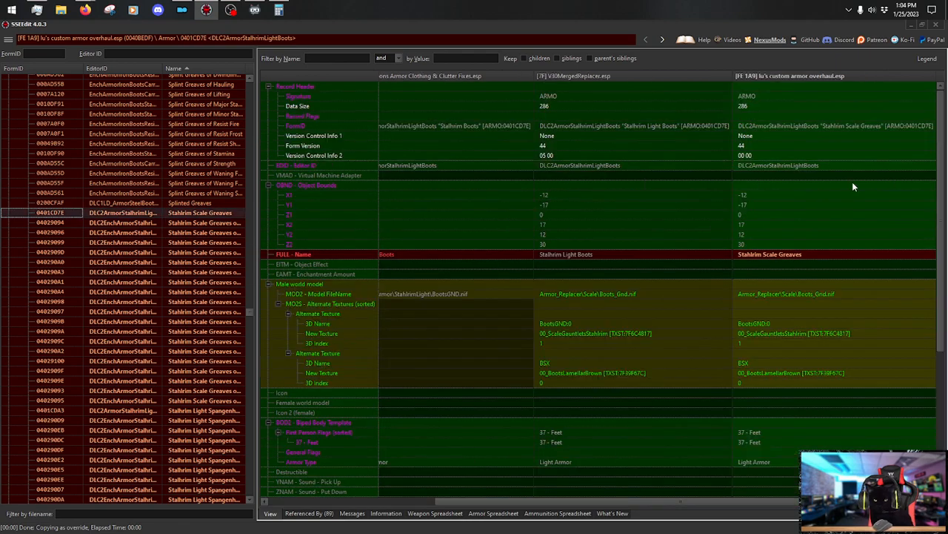
scroll(940, 282, down, 7)
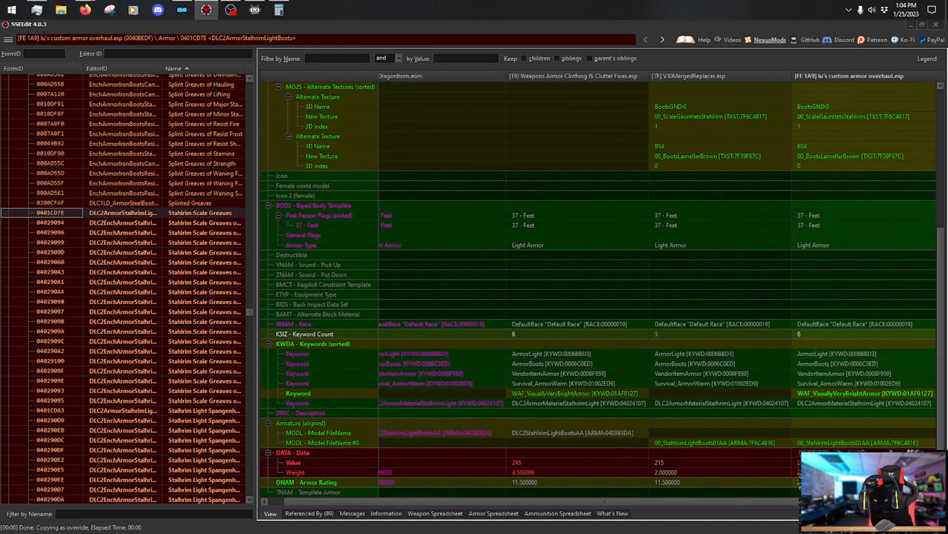
click(794, 481)
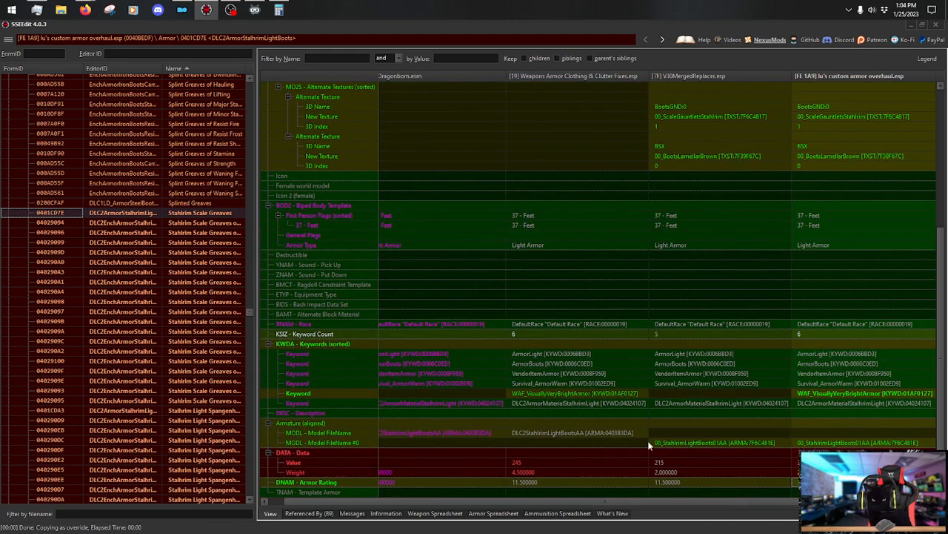
Find the base Stalhrim Light Spangenhelm in the custom plugin and examine its keywords, value, weight and armor rating across the plugins.
click(208, 202)
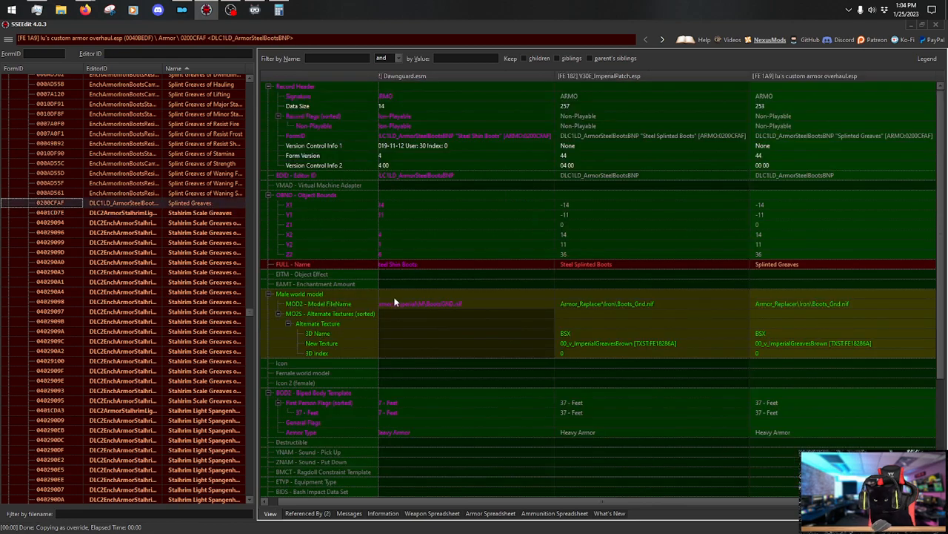
scroll(214, 240, down, 6)
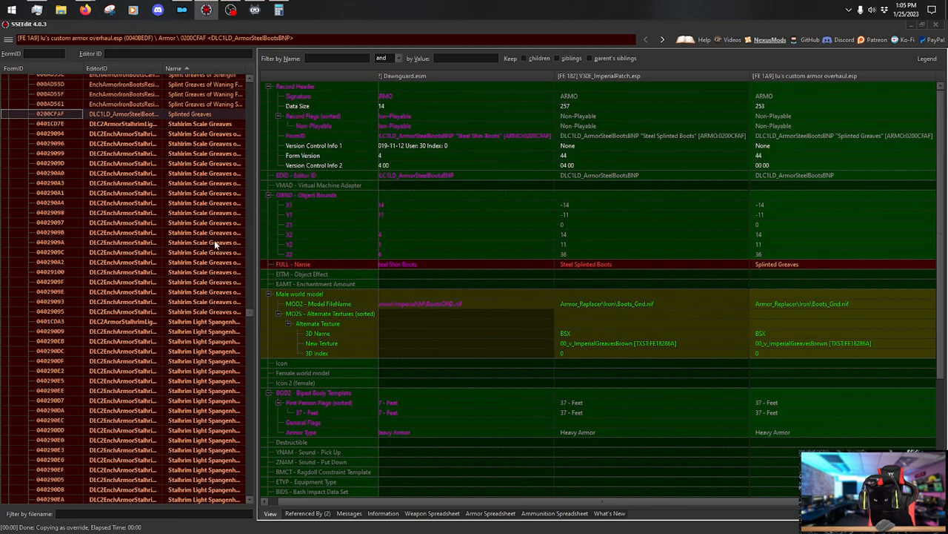
scroll(212, 247, down, 8)
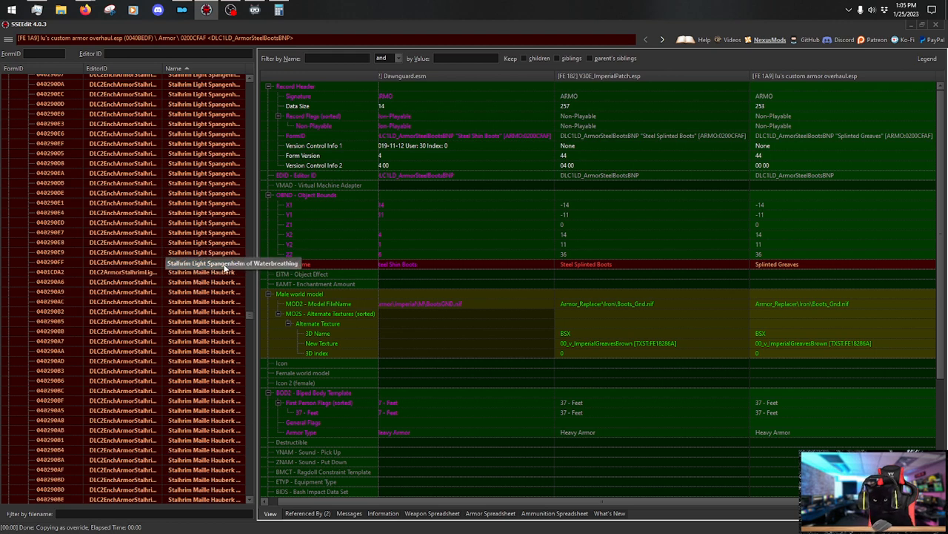
scroll(210, 267, up, 6)
click(226, 178)
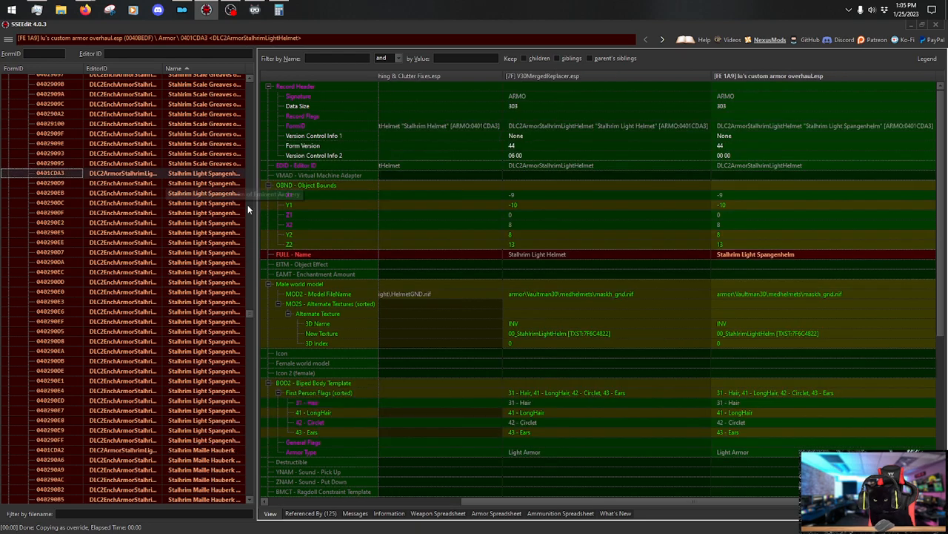
drag(943, 192, 939, 367)
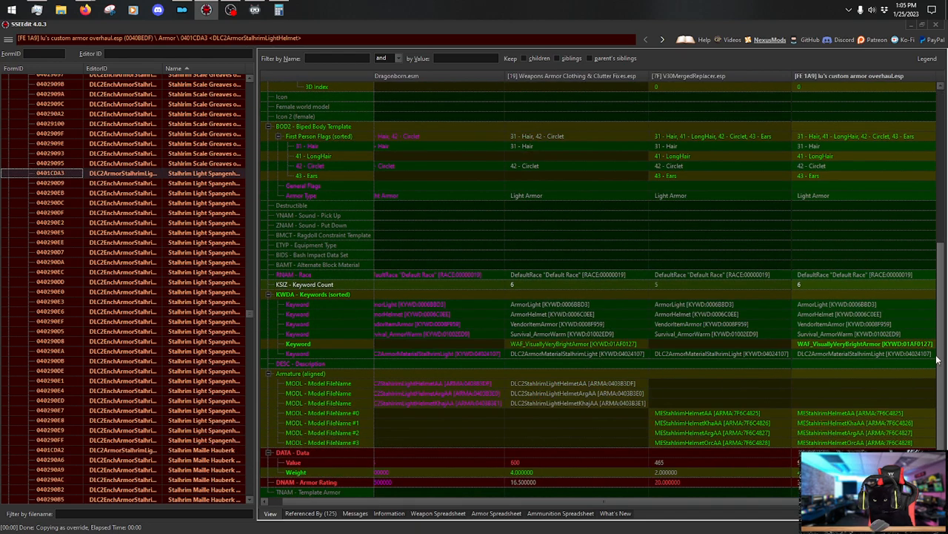
Find the base heavy Stalhrim Spangenhelm and change its armor rating in lu's custom armor overhaul.esp.
click(202, 279)
scroll(202, 278, down, 15)
scroll(194, 279, down, 12)
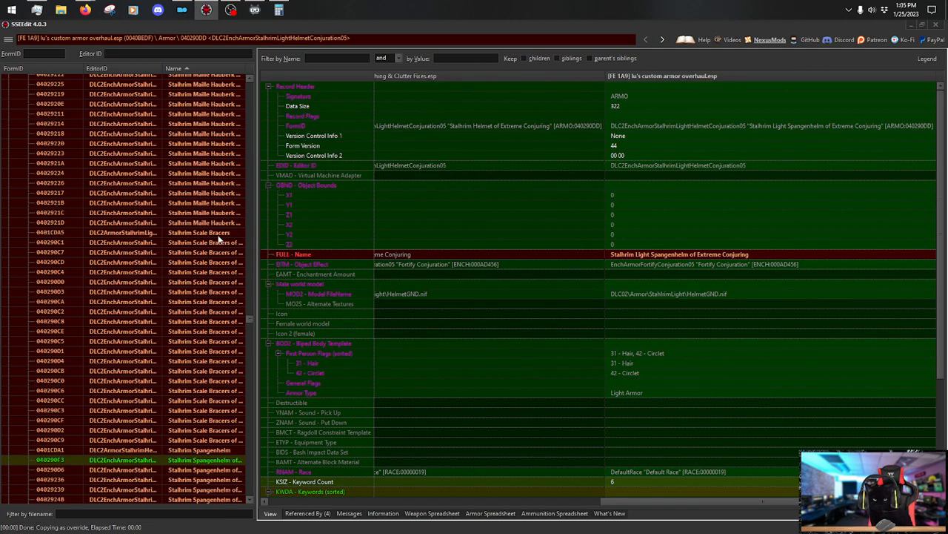
scroll(219, 239, down, 8)
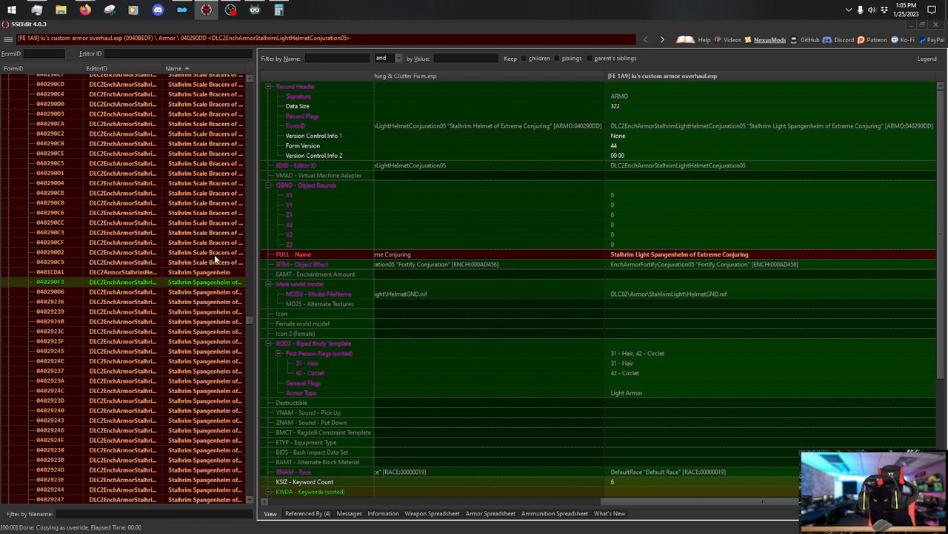
click(216, 214)
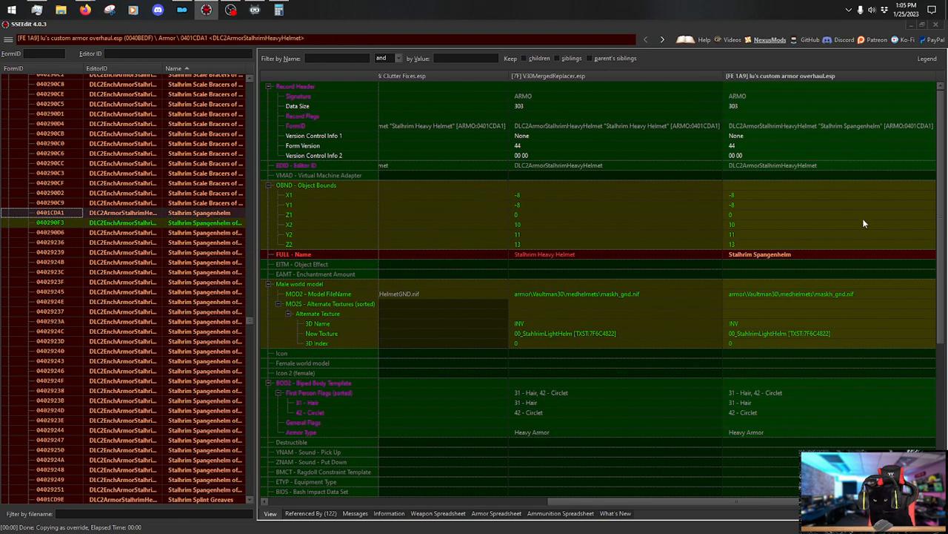
scroll(601, 289, down, 8)
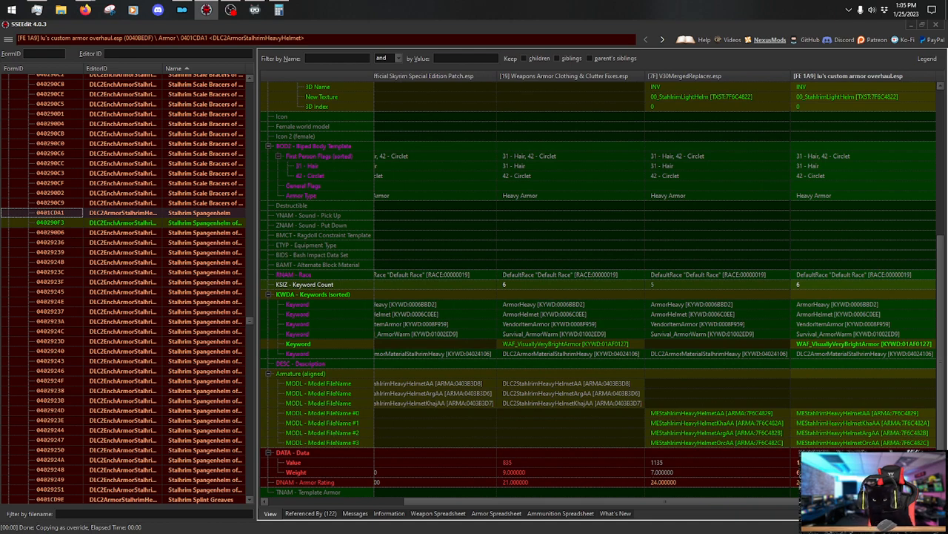
click(793, 482)
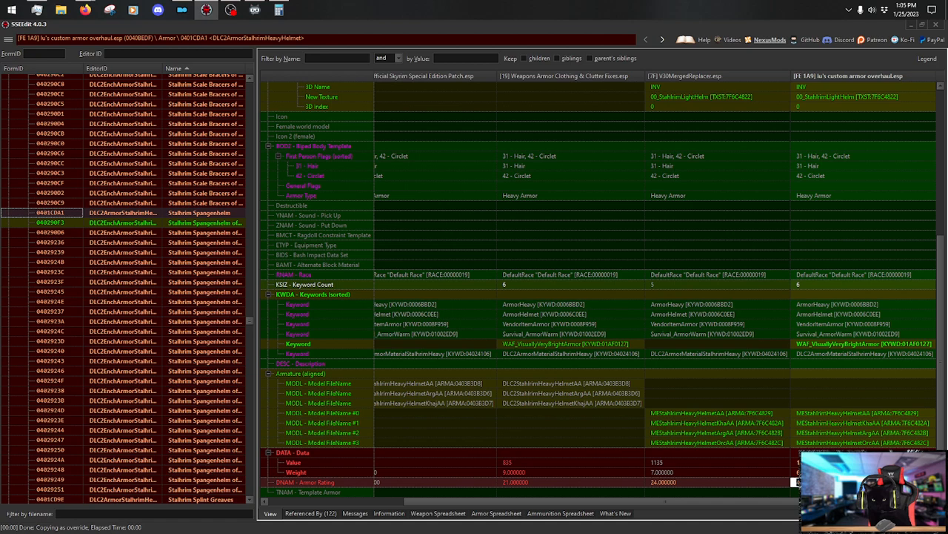
key(Return)
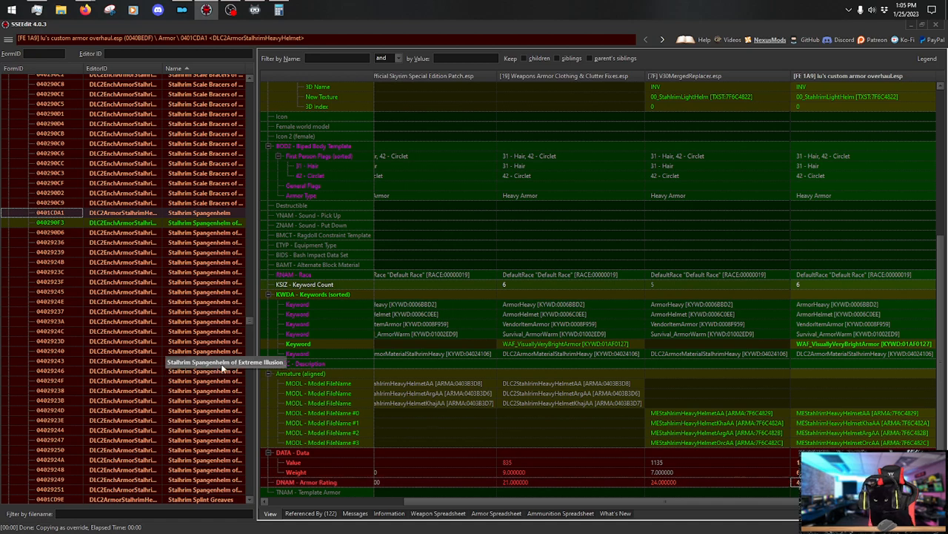
Find the base heavy Stalhrim Splint Greaves and change their armor rating in lu's custom armor overhaul.esp.
click(200, 349)
scroll(204, 314, down, 6)
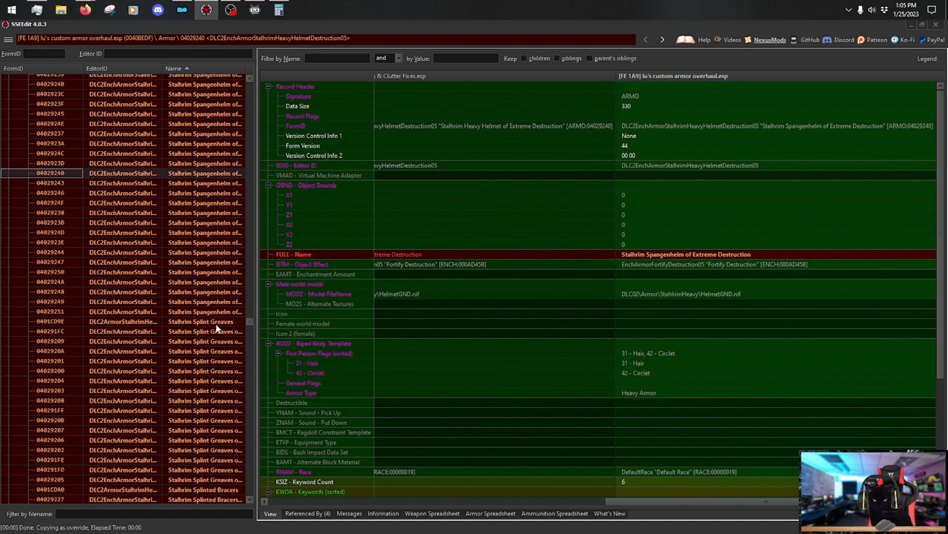
click(215, 323)
scroll(944, 371, down, 6)
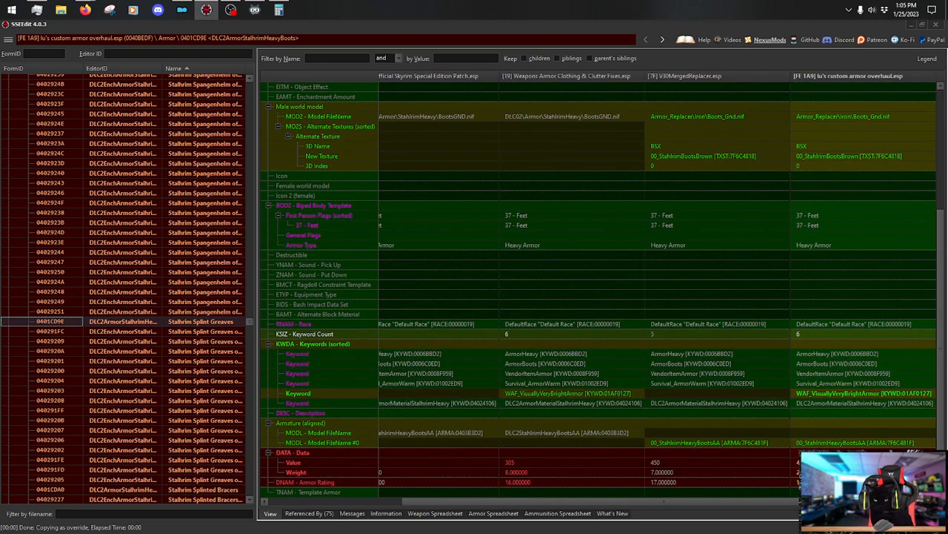
click(795, 481)
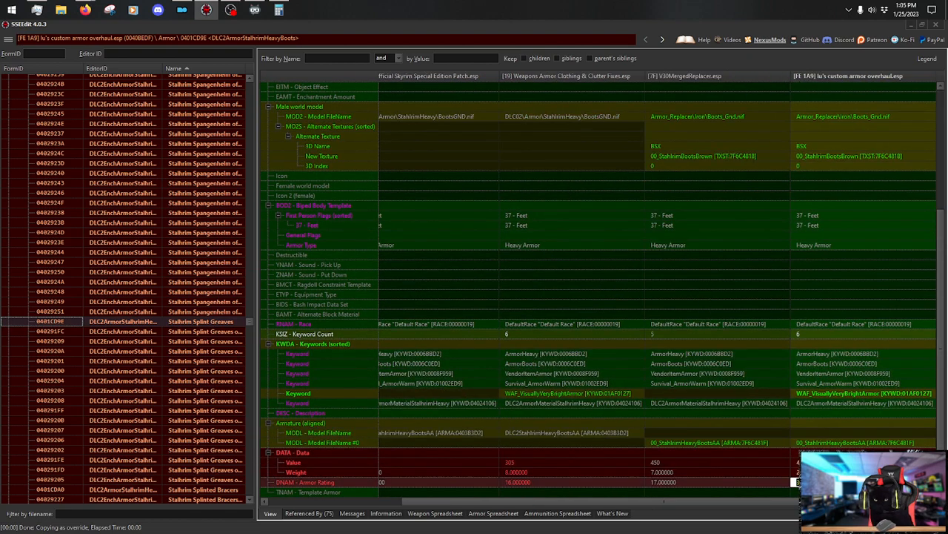
key(Return)
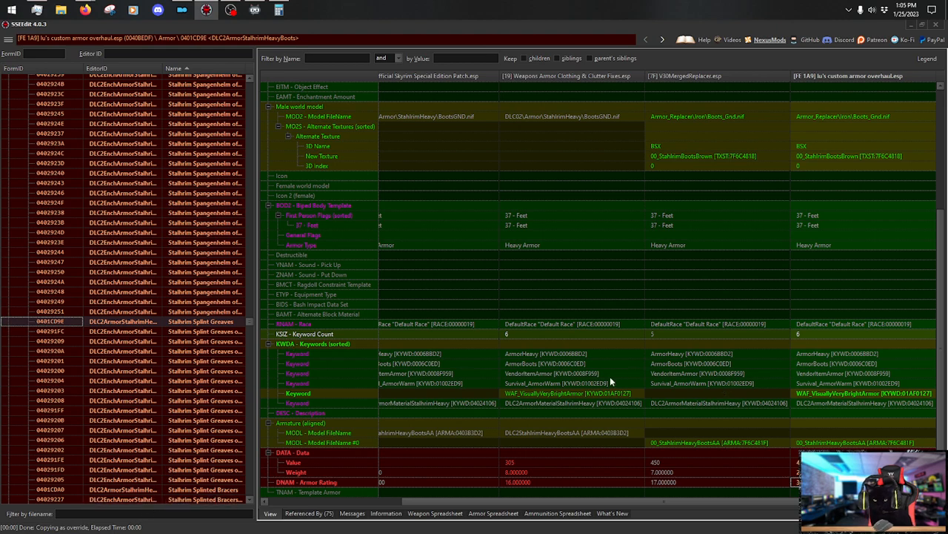
Find the base heavy Stalhrim Splinted Bracers and set their armor rating to 34 in lu's custom armor overhaul.esp.
click(213, 340)
scroll(214, 337, down, 5)
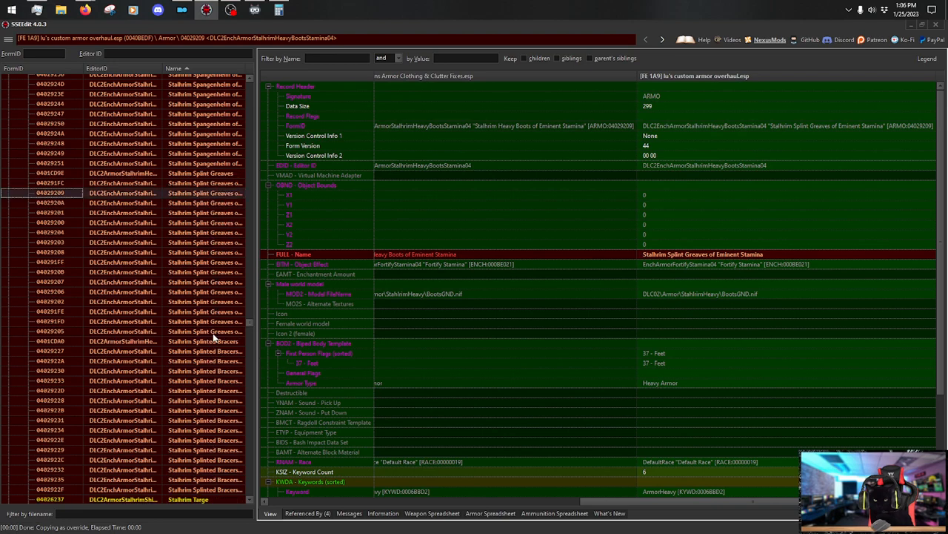
scroll(213, 338, down, 3)
click(216, 252)
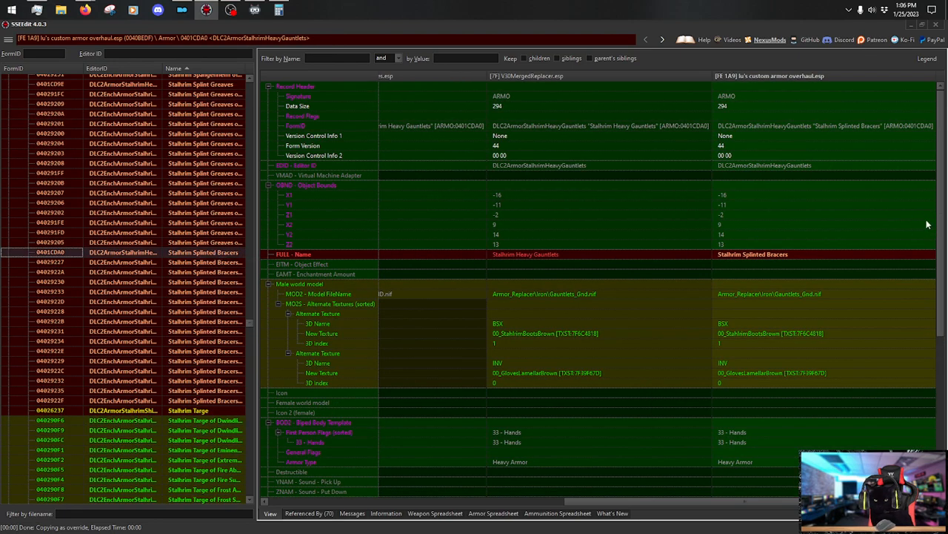
scroll(927, 224, down, 8)
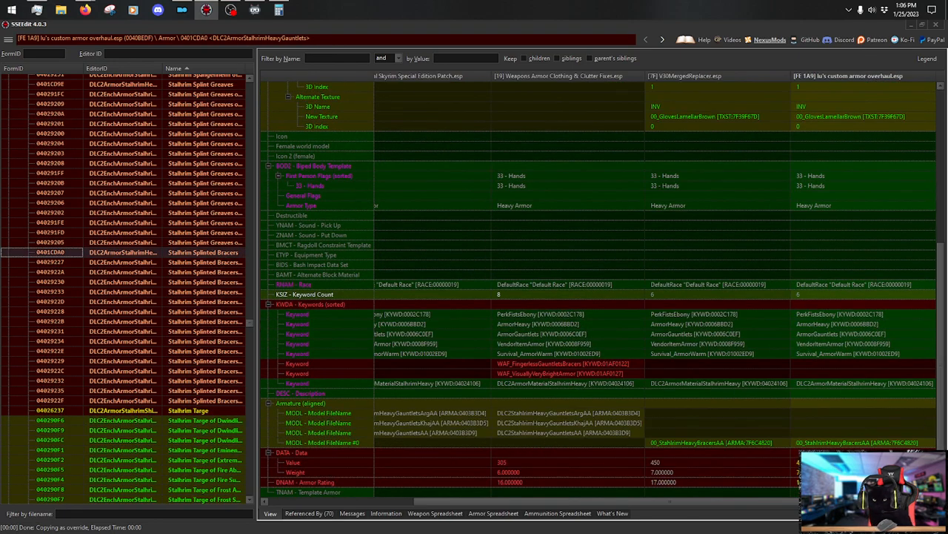
double_click(799, 482)
text(34)
key(Return)
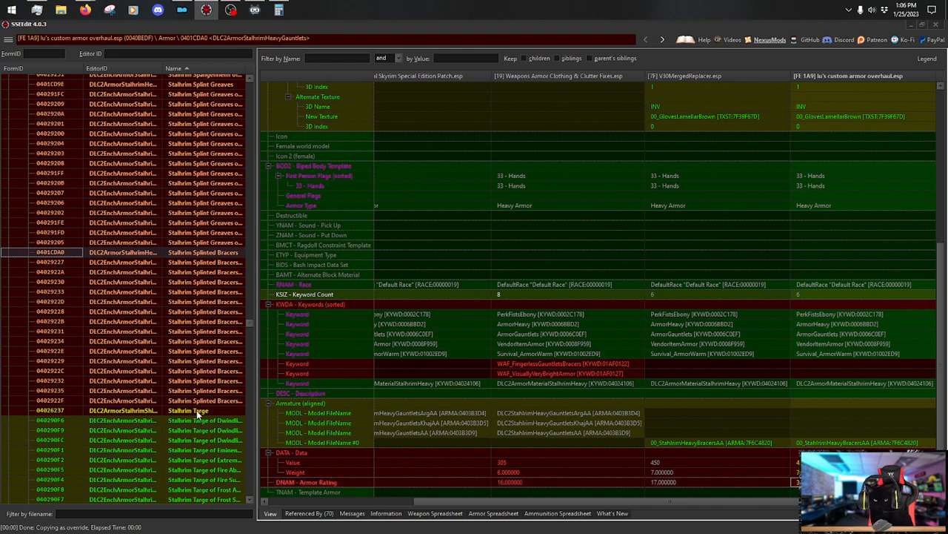
Compare the keywords, value, weight and armor rating of the base Stalhrim Targe with those of the base Dragonscale Round Shield.
click(196, 410)
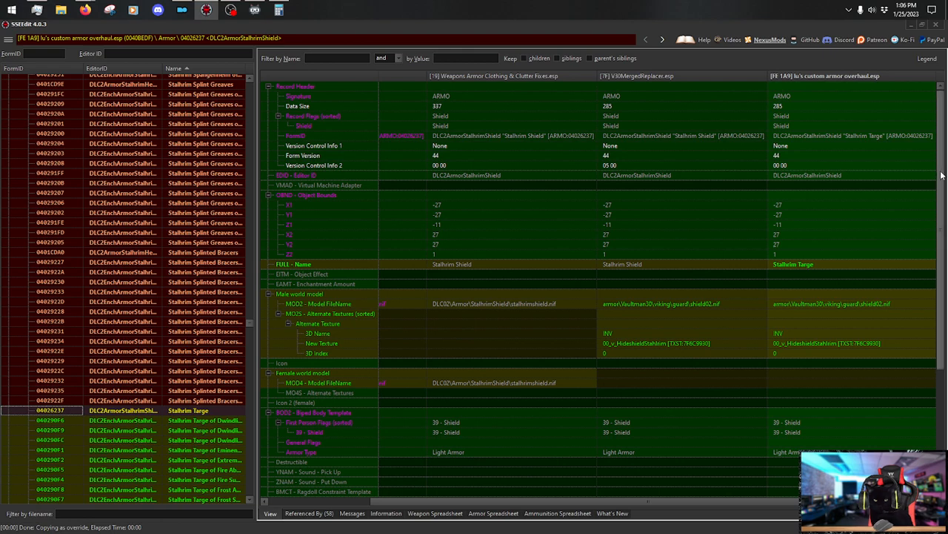
scroll(941, 175, down, 6)
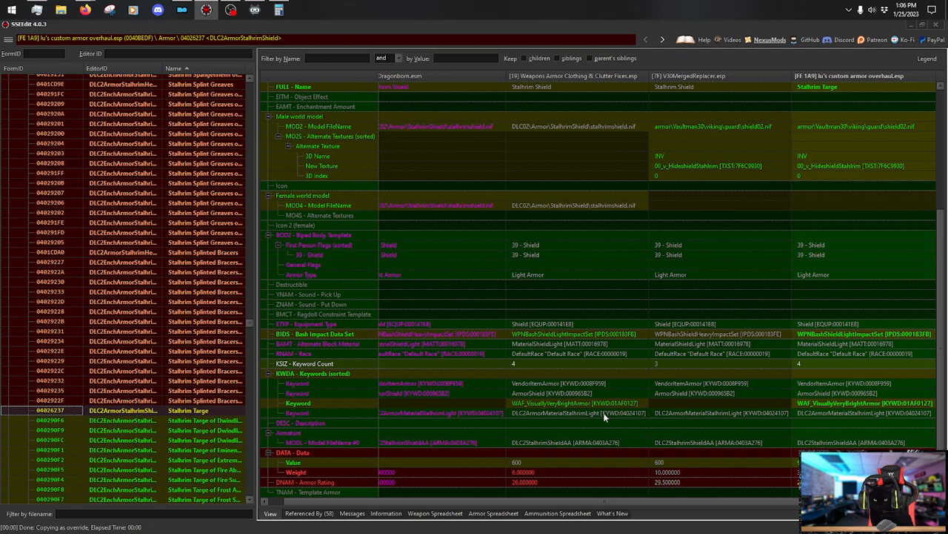
drag(249, 324, 230, 207)
scroll(230, 205, down, 9)
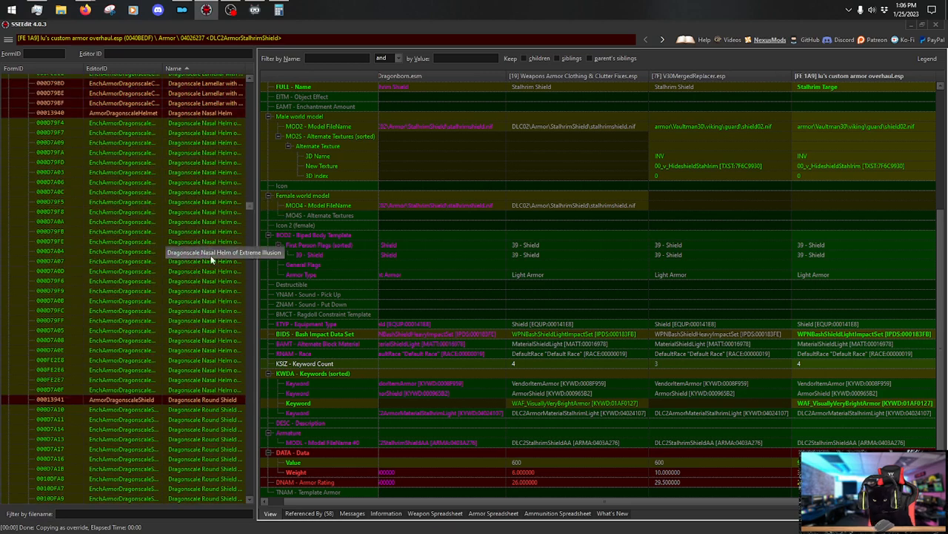
click(216, 282)
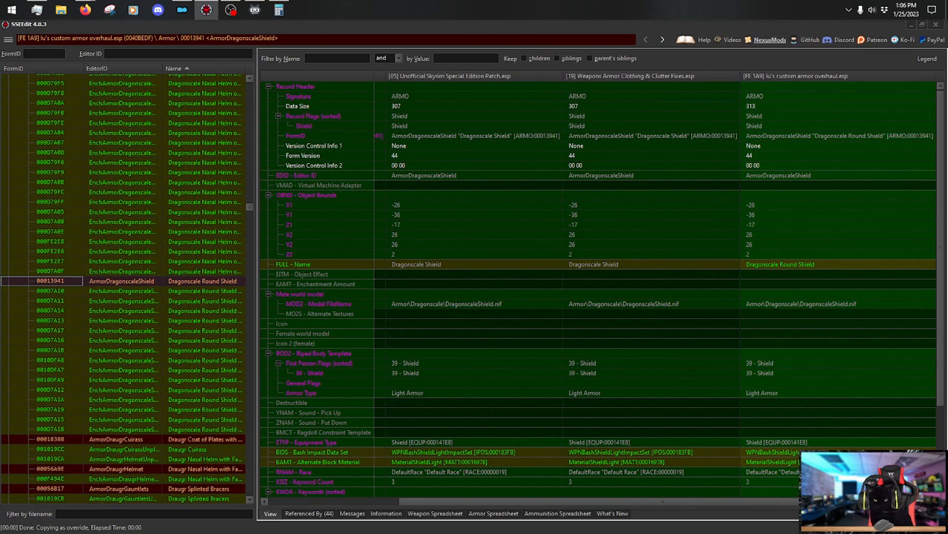
scroll(366, 332, down, 3)
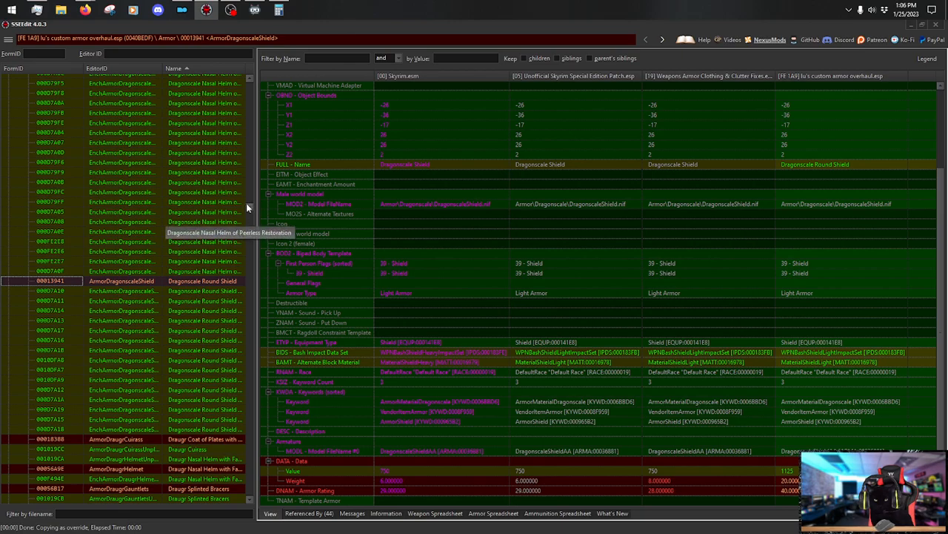
Return to the base Stalhrim Targe and change its armor rating in lu's custom armor overhaul.esp.
drag(247, 204, 249, 320)
click(200, 285)
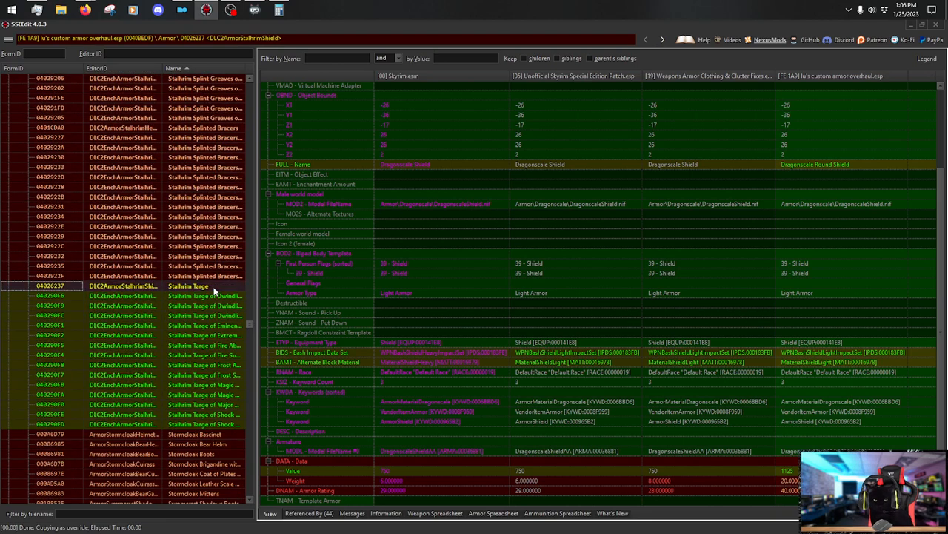
scroll(932, 323, down, 3)
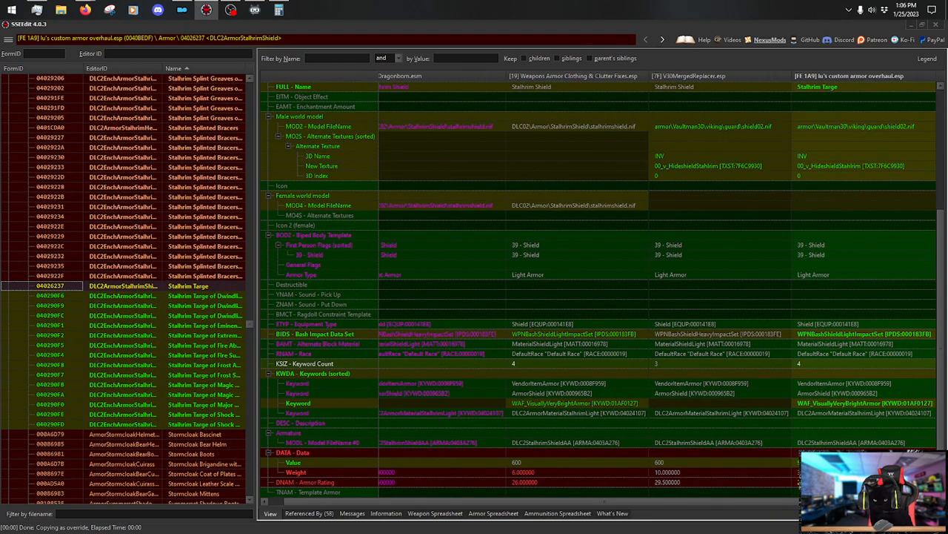
double_click(823, 483)
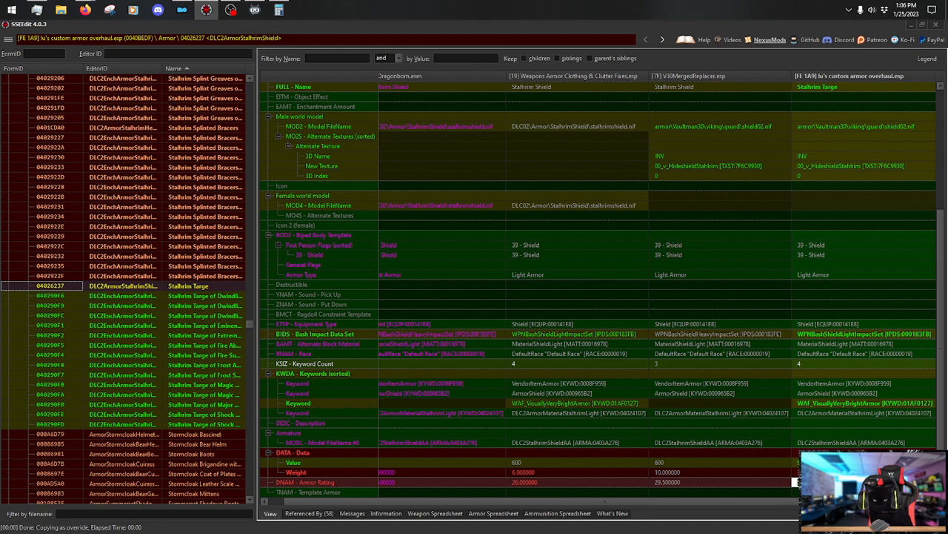
key(Return)
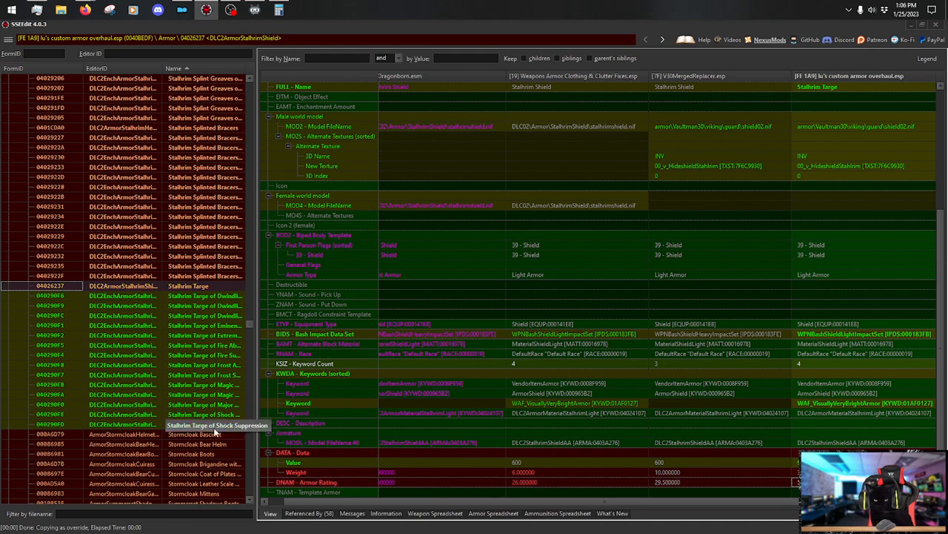
Find the Visage of Mzund helmet and set its armor rating to 20 in lu's custom armor overhaul.esp.
click(214, 434)
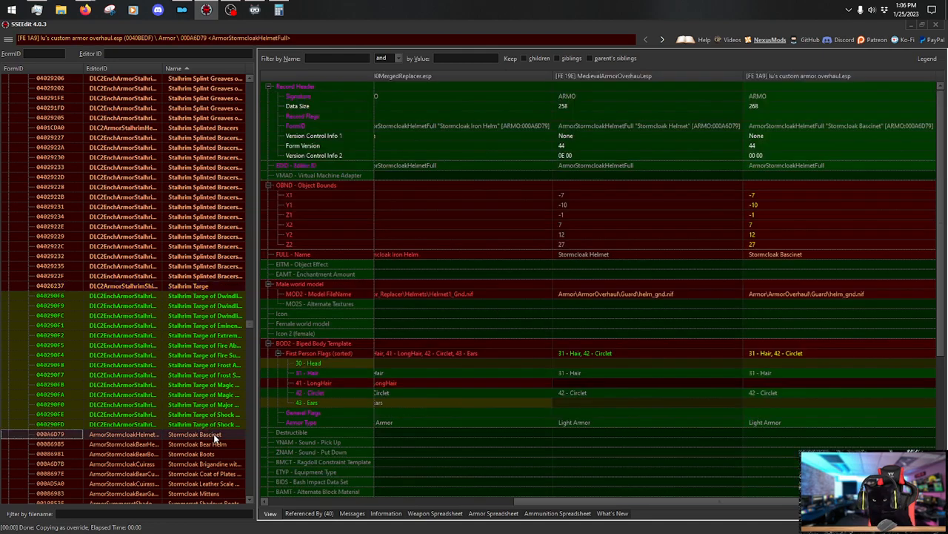
scroll(212, 390, down, 15)
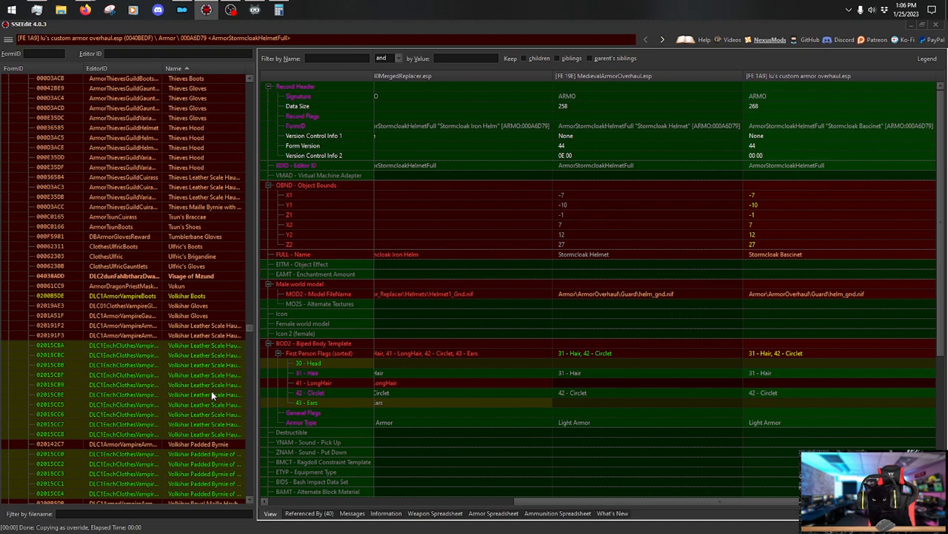
scroll(211, 391, down, 4)
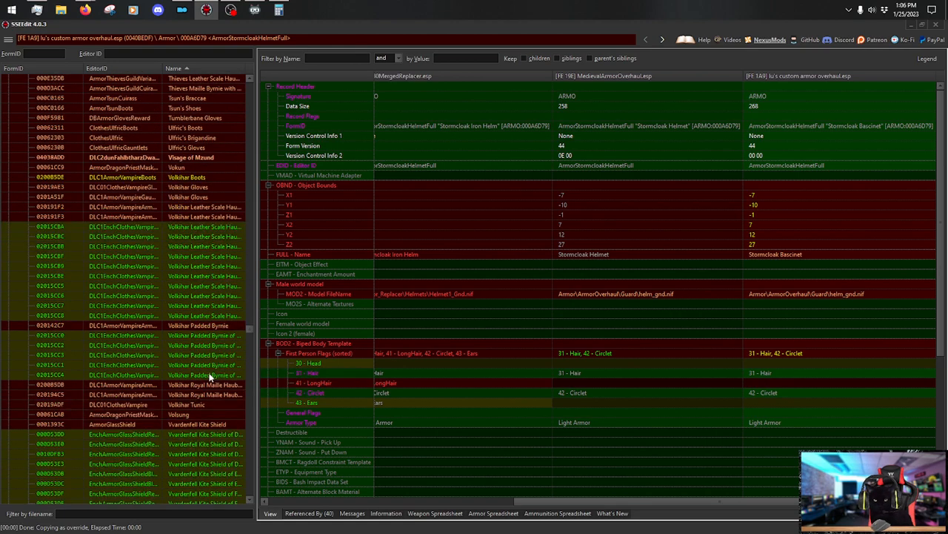
click(242, 158)
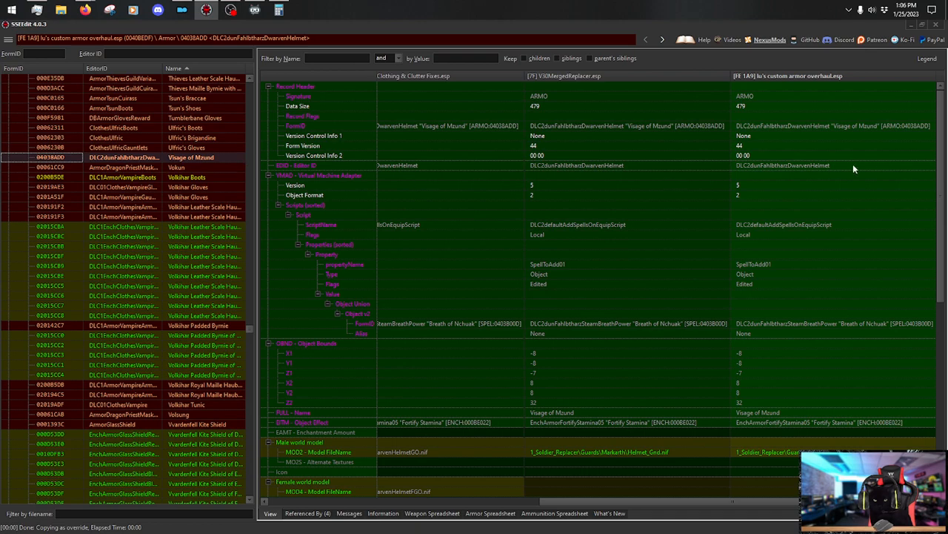
drag(940, 161, 926, 410)
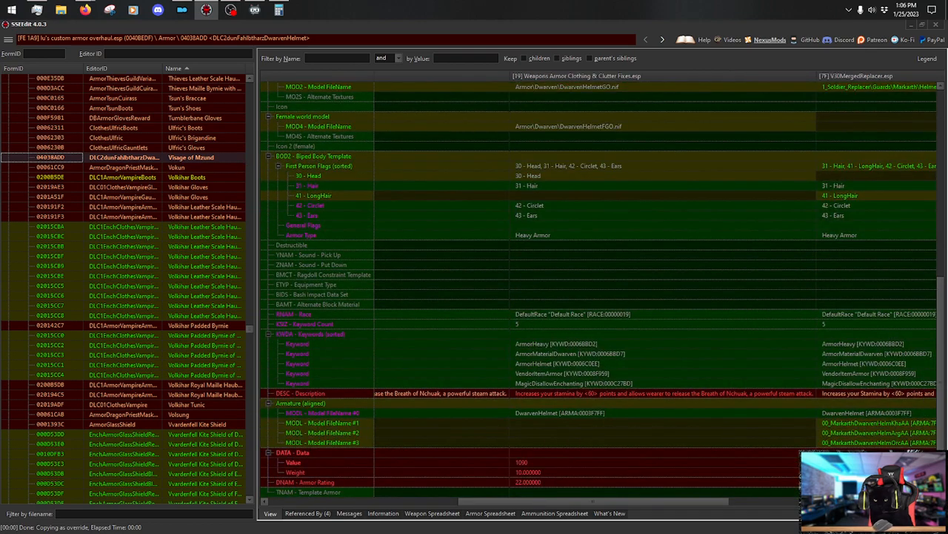
drag(687, 501, 887, 501)
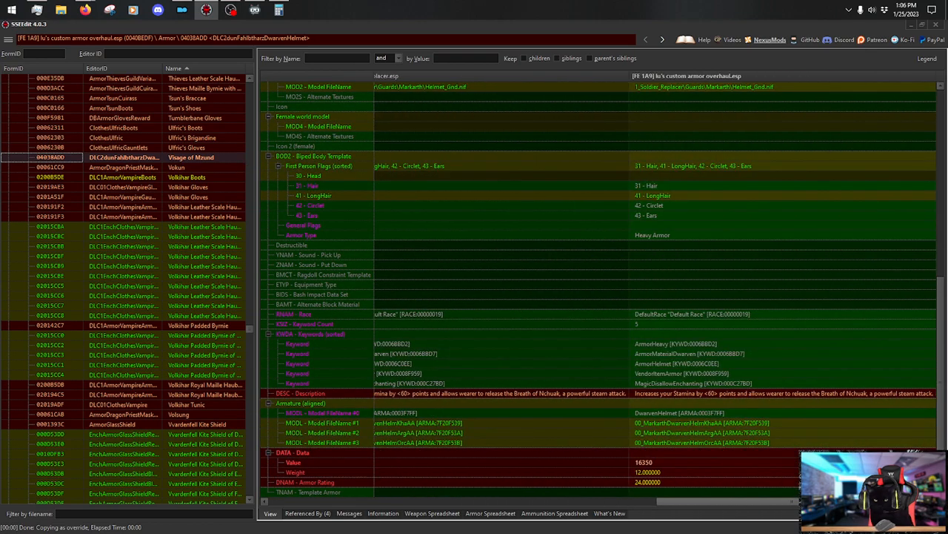
double_click(667, 483)
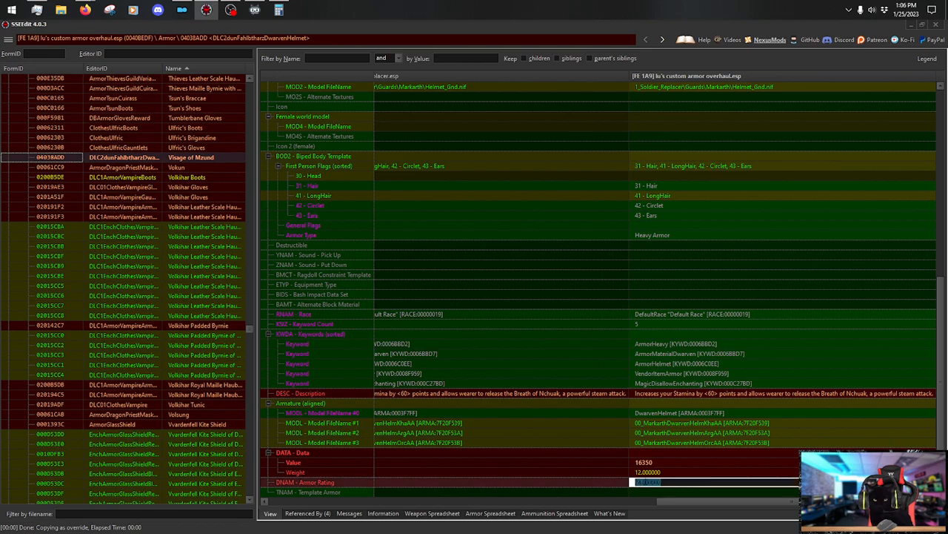
text(20)
key(Return)
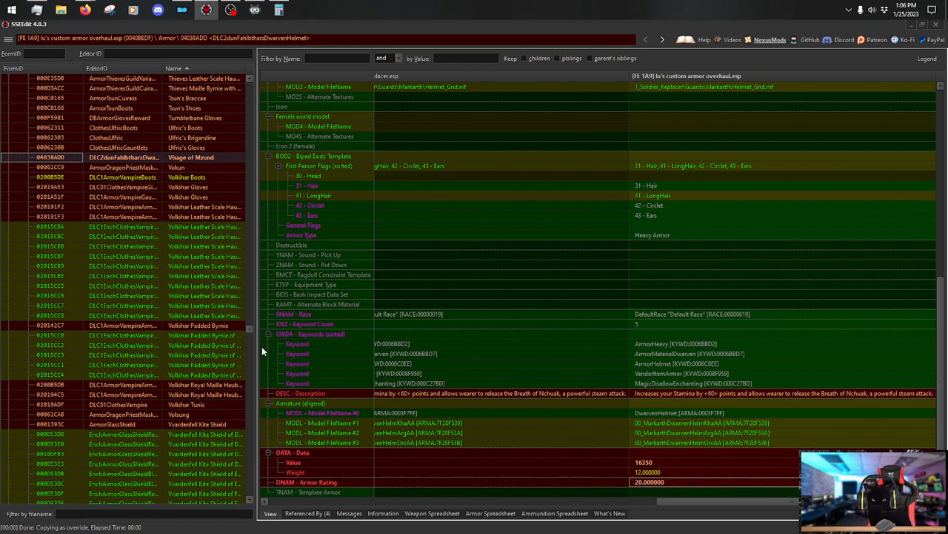
Find the base Dwemer Helm with Maille Aventail and set its armor rating to 20 in lu's custom armor overhaul.esp.
drag(251, 329, 247, 215)
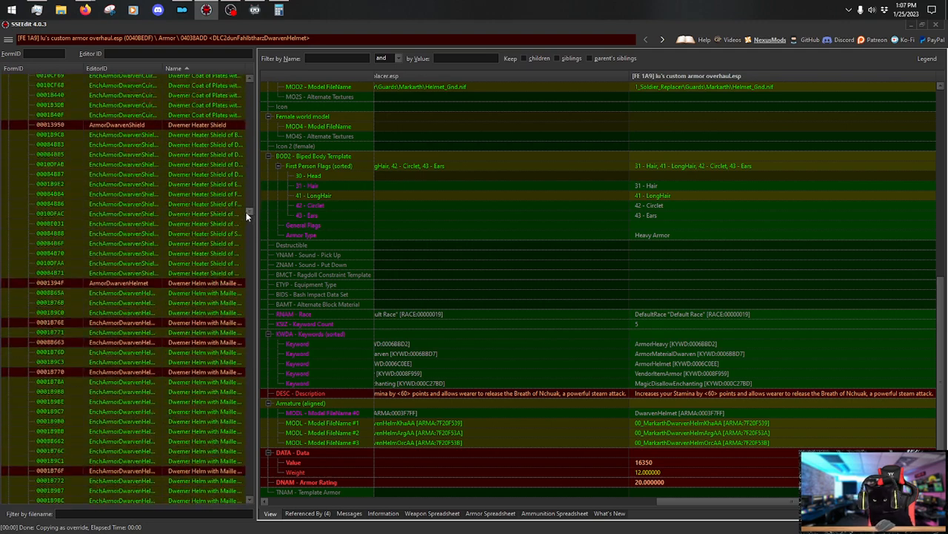
scroll(202, 210, down, 1)
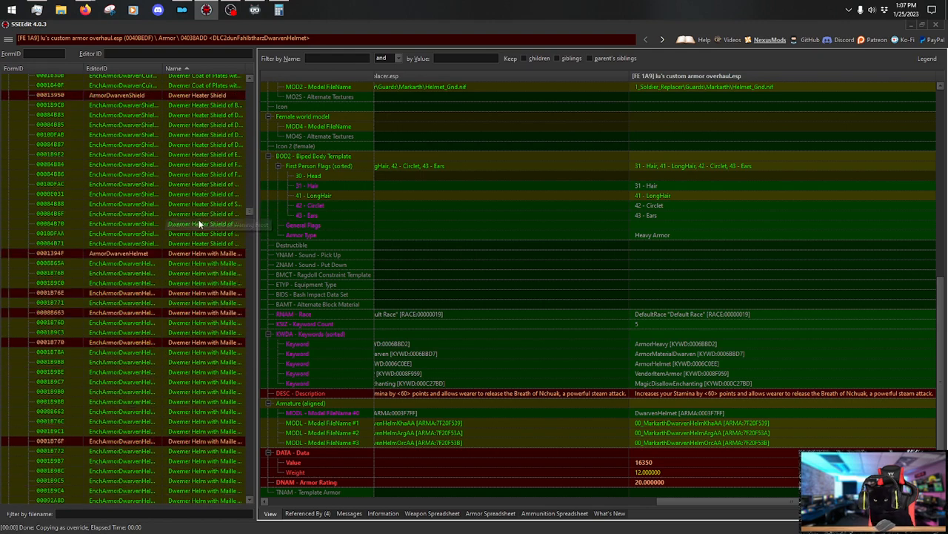
click(221, 256)
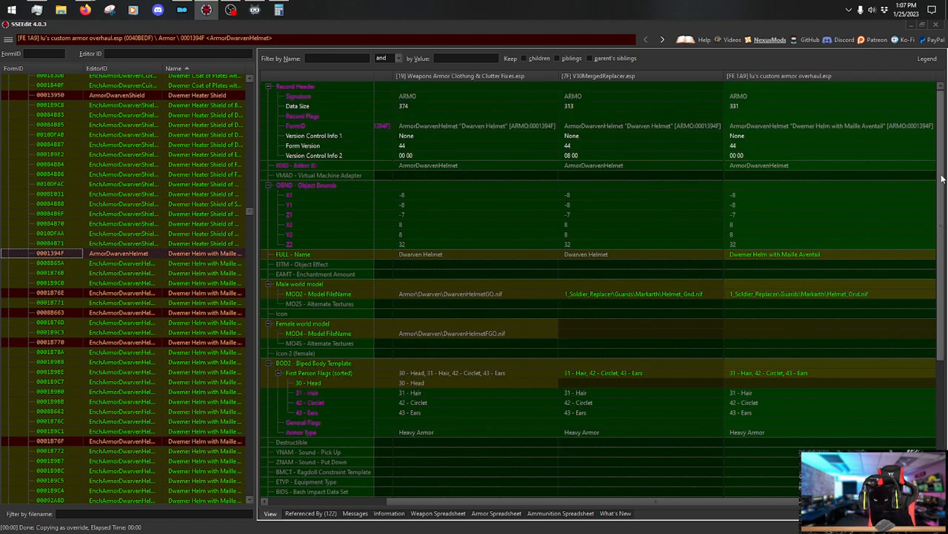
scroll(933, 223, down, 6)
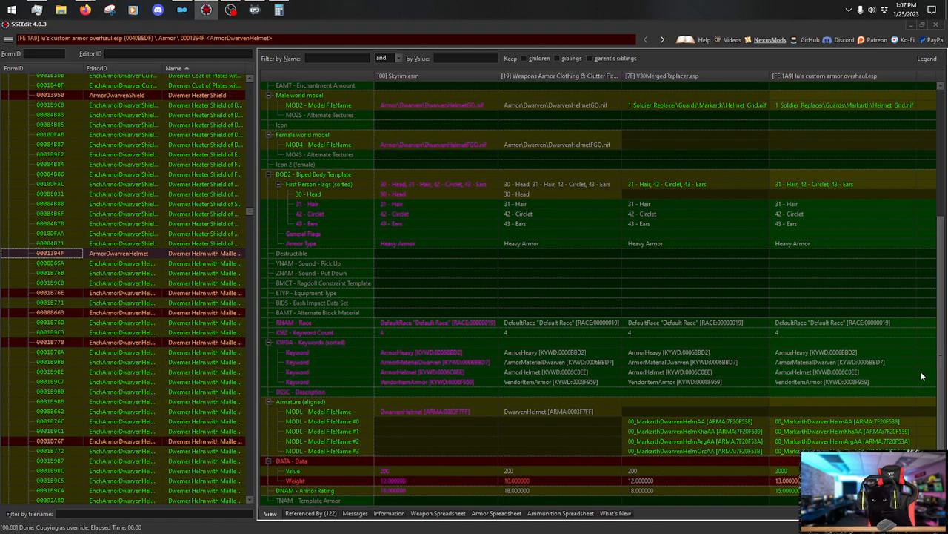
double_click(783, 490)
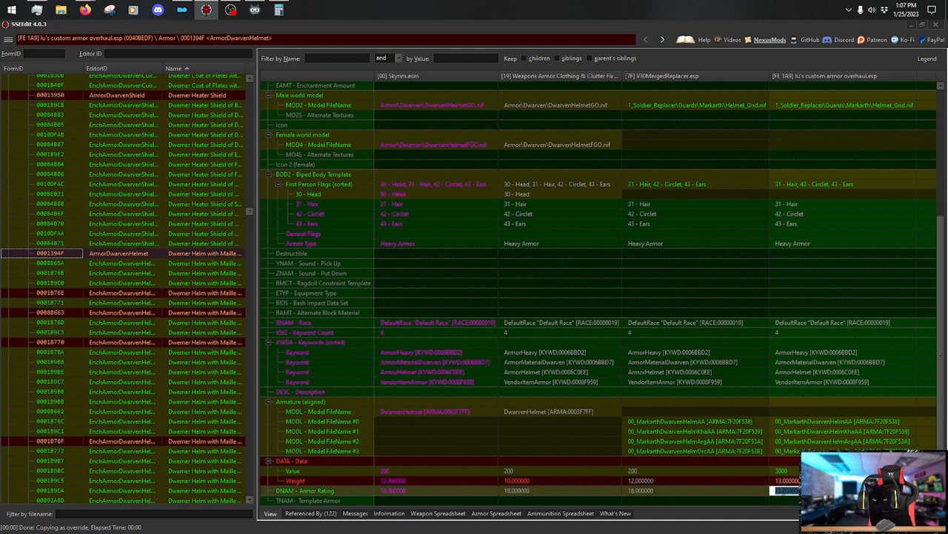
text(20)
key(Return)
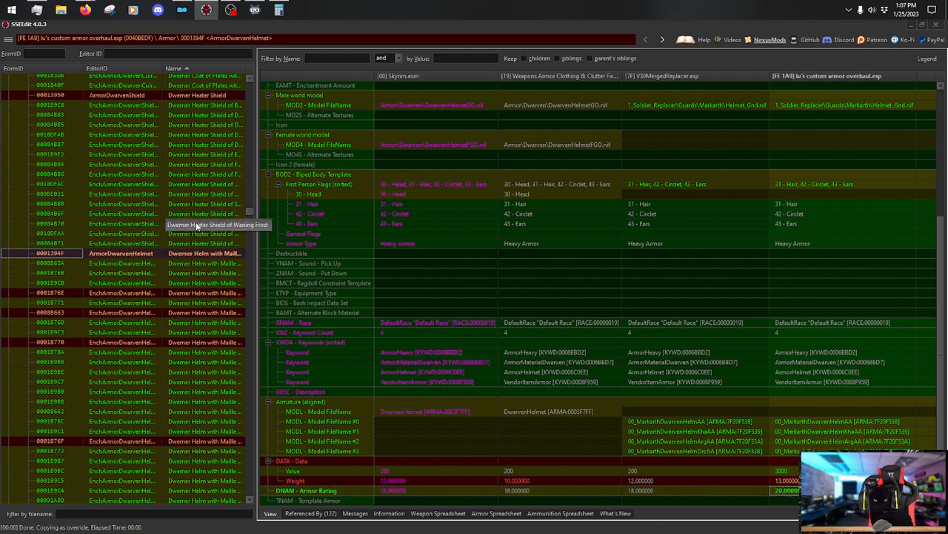
Find the base Dwemer Splinted Bracers and examine their keywords, value, weight and armor rating across the plugins.
scroll(197, 226, up, 3)
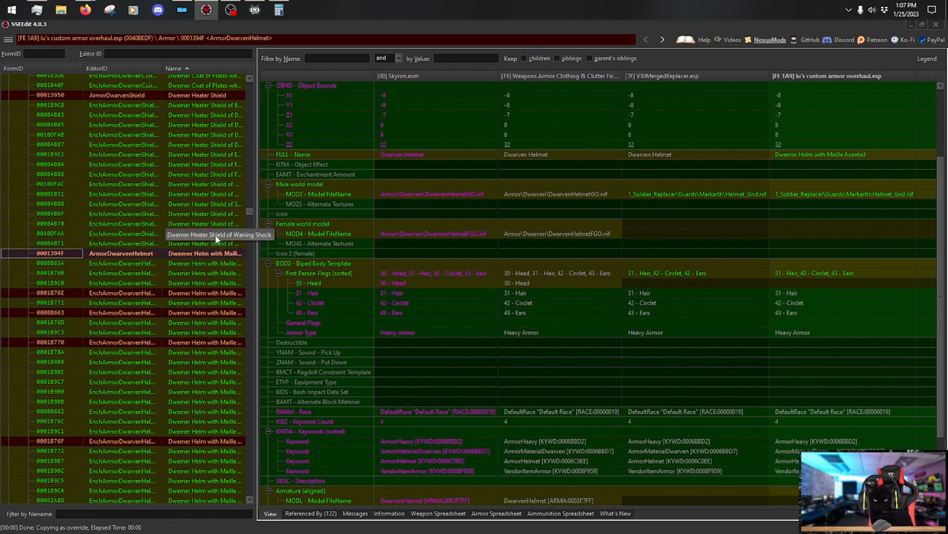
scroll(216, 227, down, 8)
scroll(217, 226, down, 3)
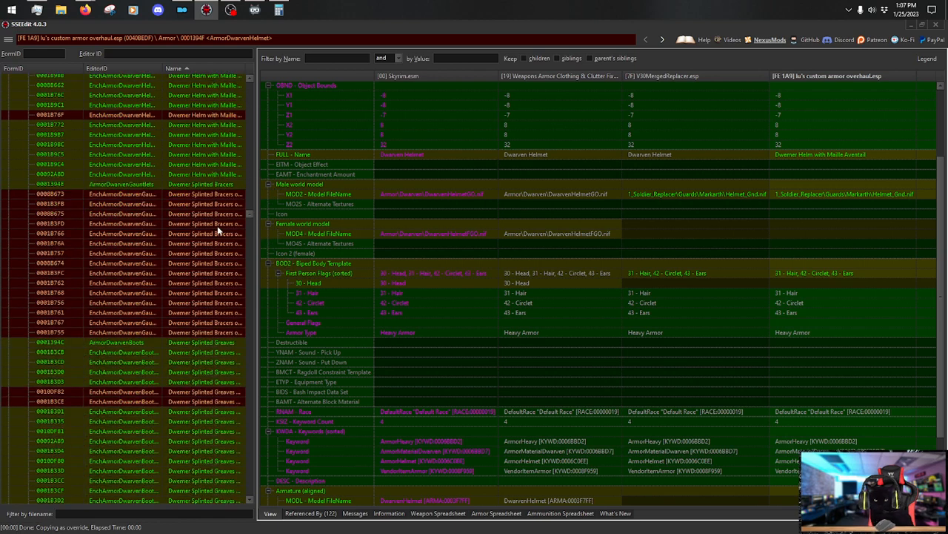
click(230, 185)
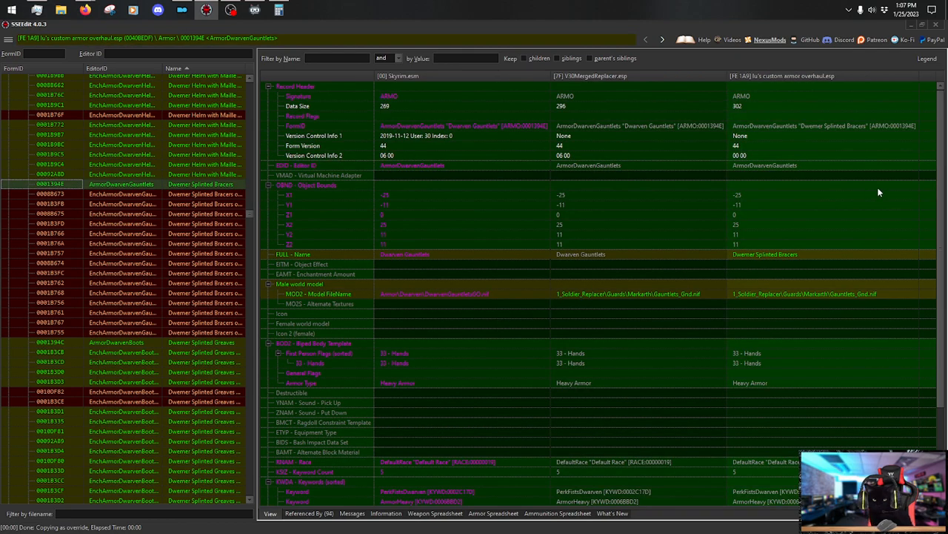
drag(943, 173, 944, 332)
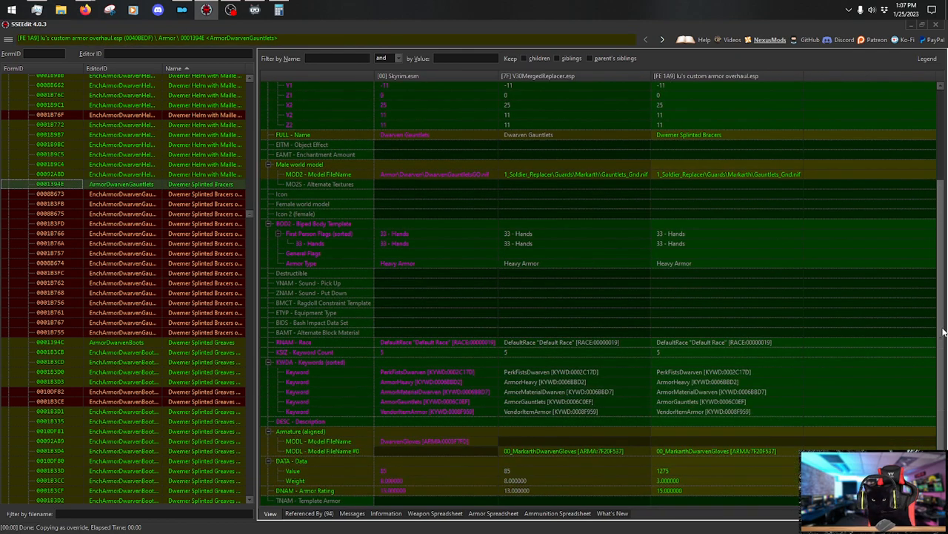
Find the Visage of Mzund helmet and check its value, weight and armor rating in lu's custom armor overhaul.esp.
click(214, 283)
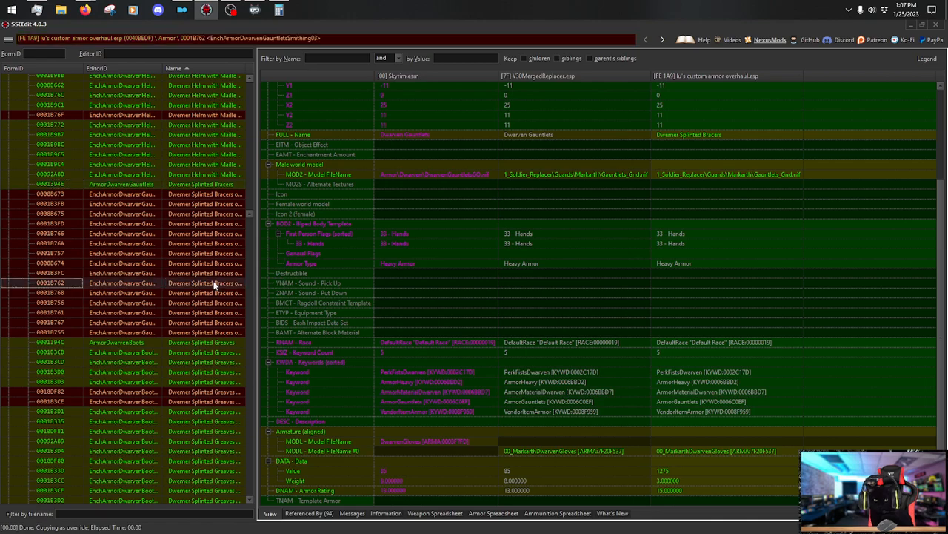
scroll(204, 289, down, 15)
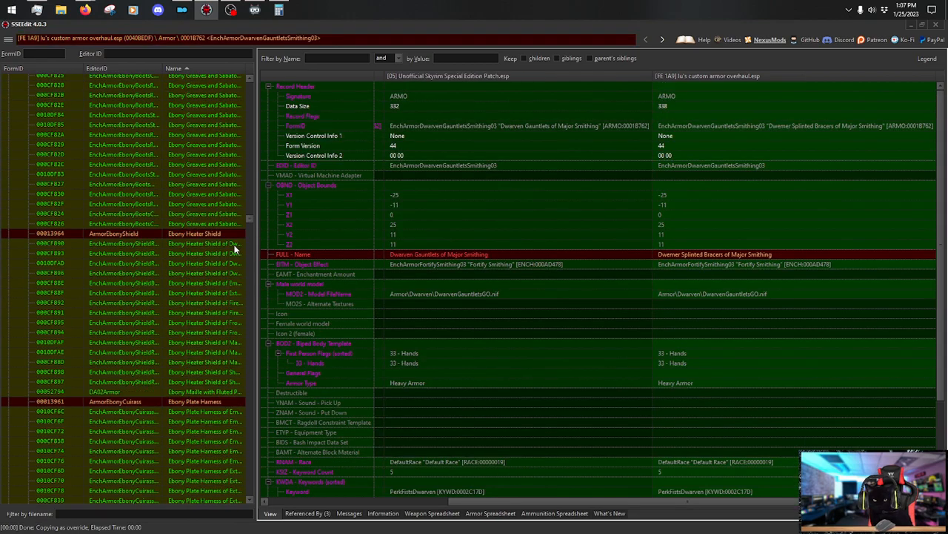
drag(245, 219, 235, 328)
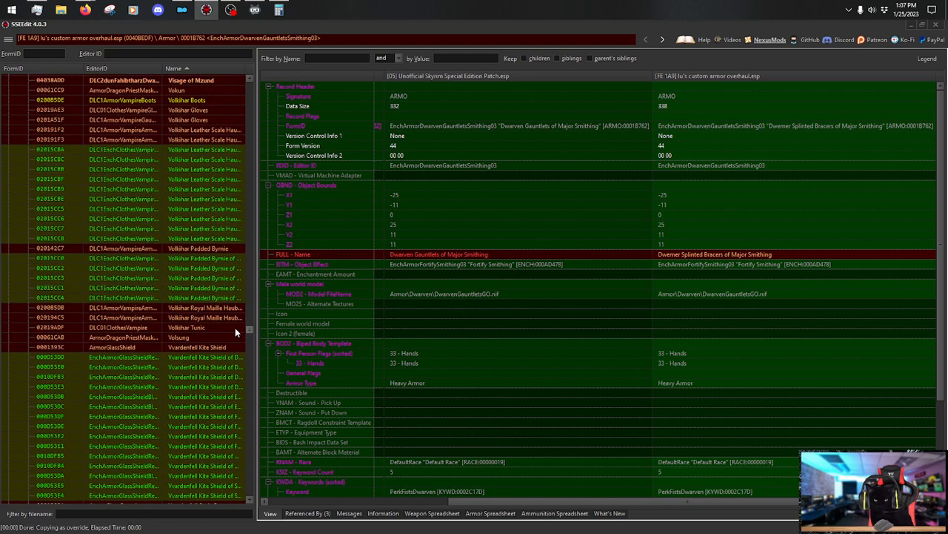
scroll(235, 327, up, 5)
click(197, 231)
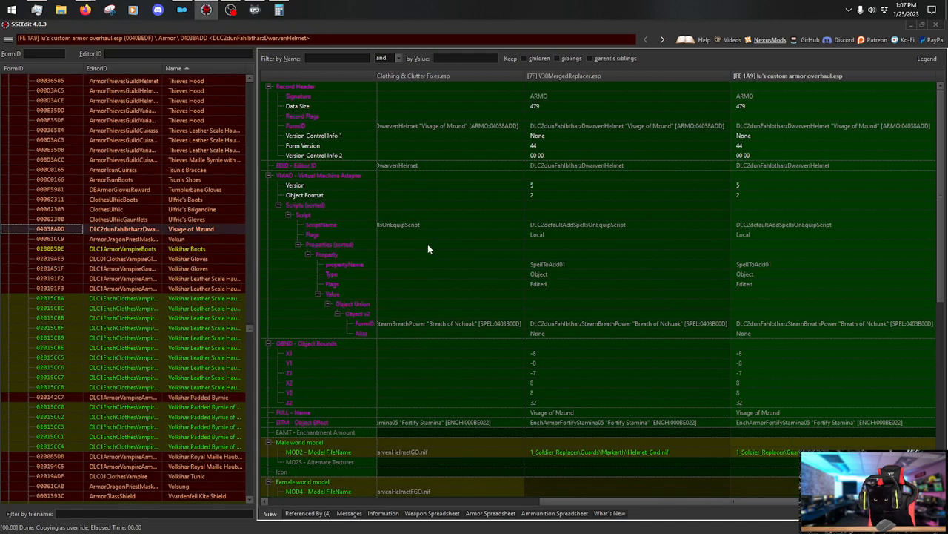
drag(943, 192, 936, 406)
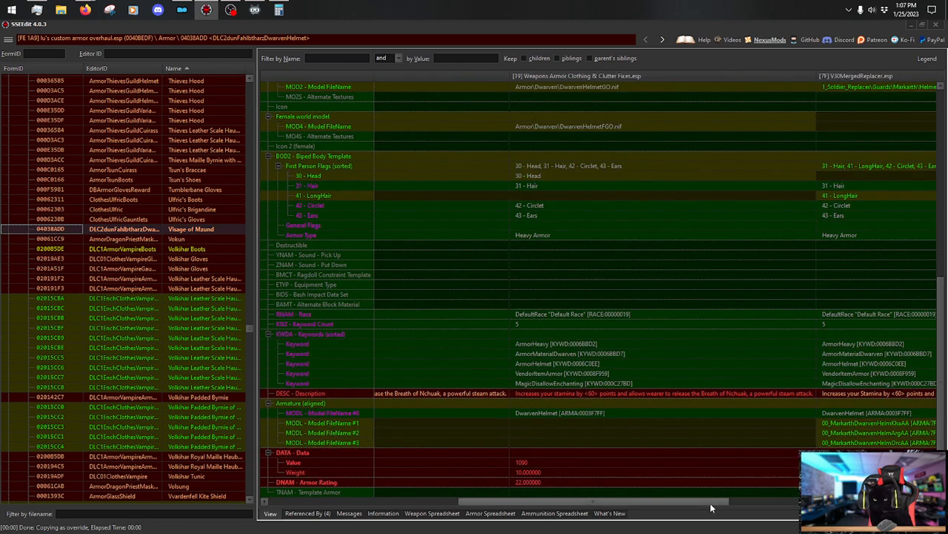
drag(699, 502, 827, 503)
drag(652, 503, 723, 502)
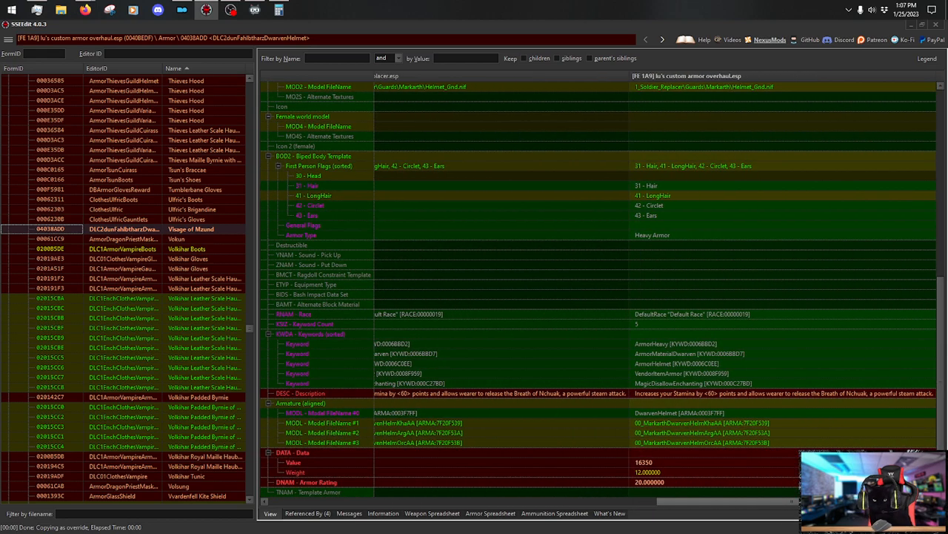
Find the base Dwemer Helm with Maille Aventail and check its weight and armor rating as a reference for Visage of Mzund.
drag(247, 329, 244, 208)
scroll(200, 300, down, 7)
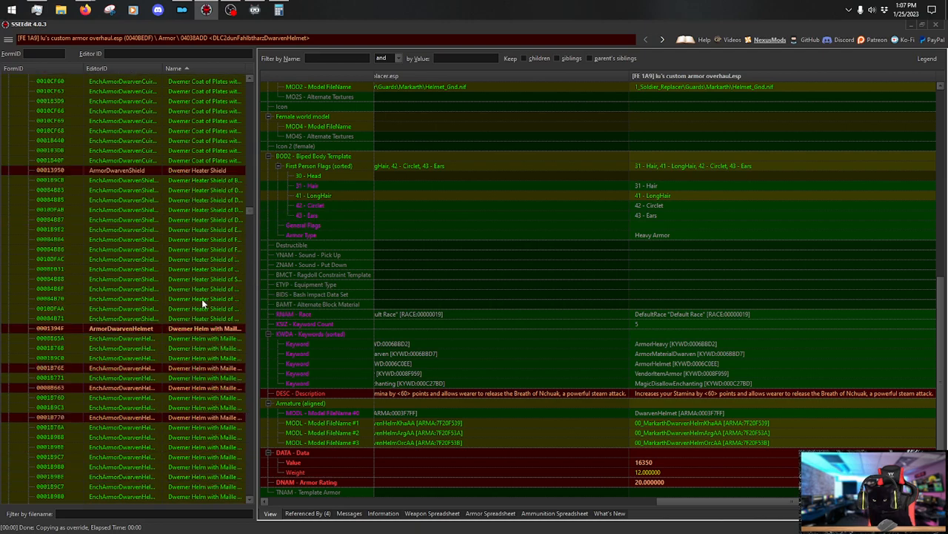
click(214, 298)
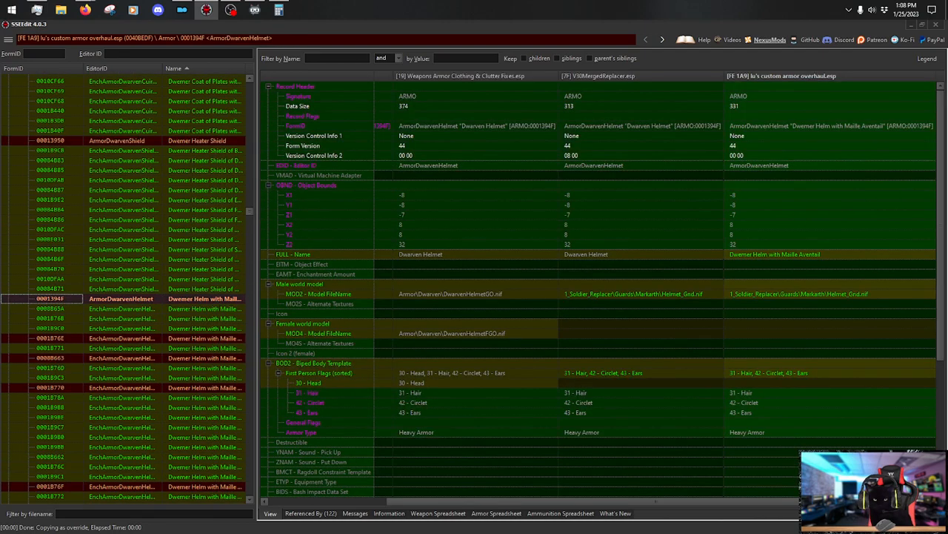
drag(941, 185, 928, 374)
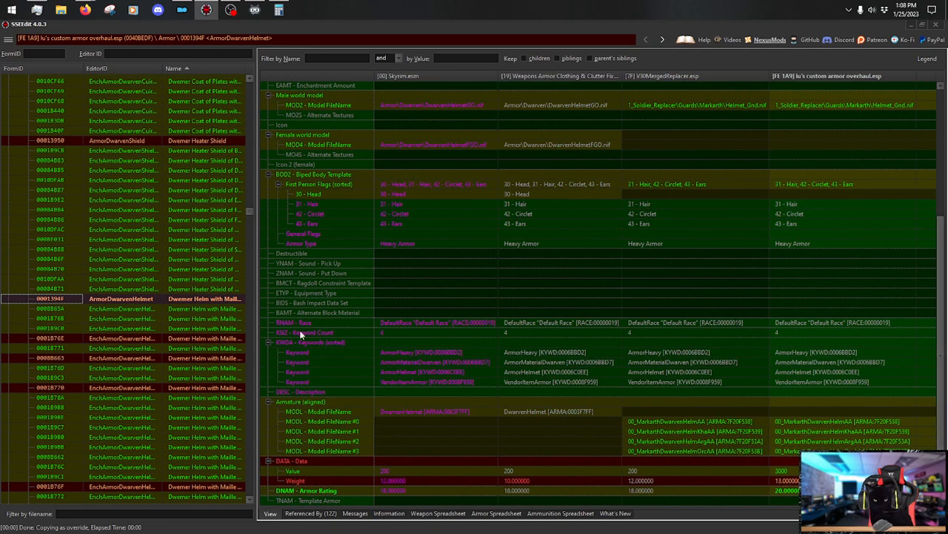
Return to the Visage of Mzund record and set its weight to 13 in lu's custom armor overhaul.esp.
drag(250, 213, 240, 328)
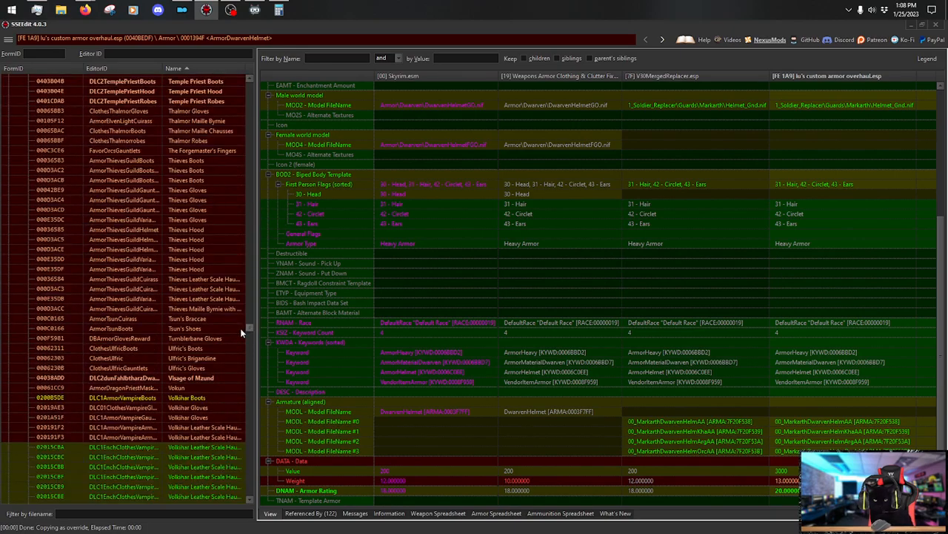
click(206, 377)
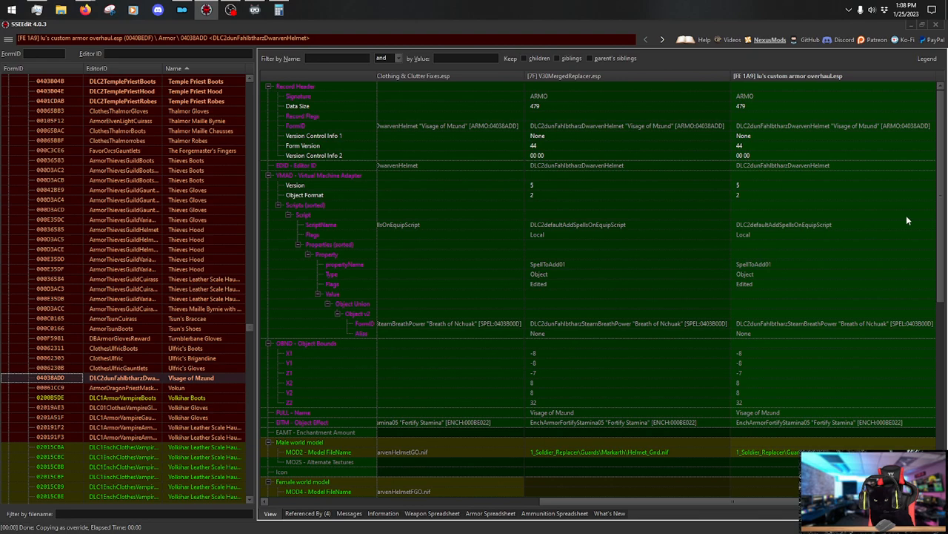
drag(941, 215, 940, 401)
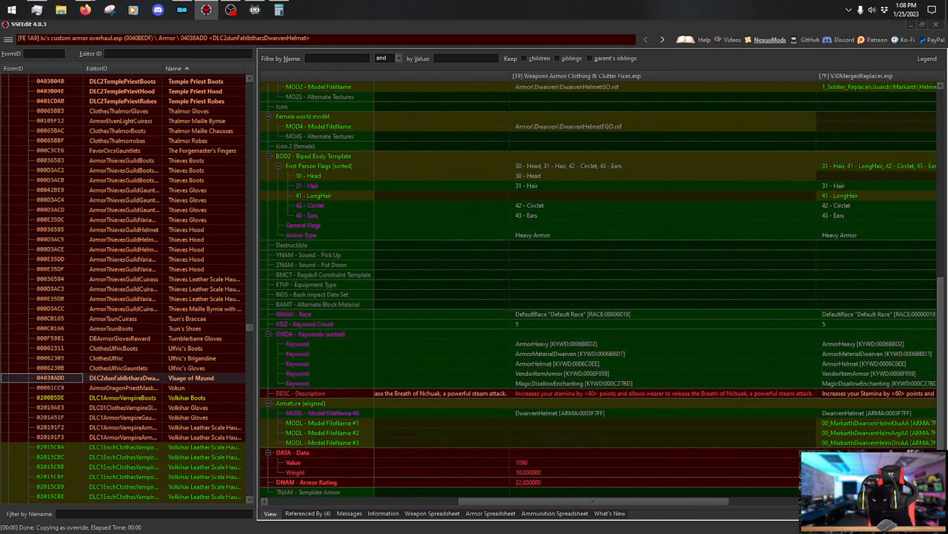
click(757, 502)
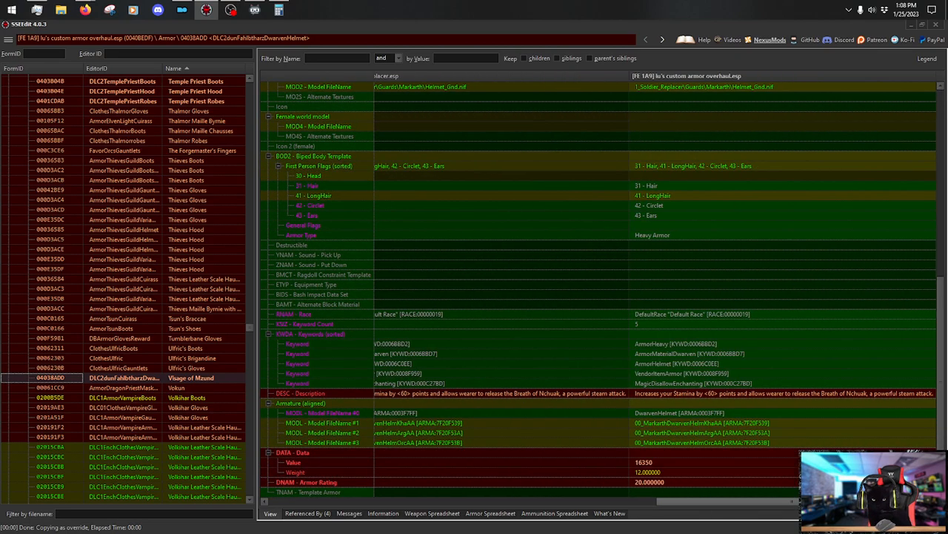
double_click(650, 472)
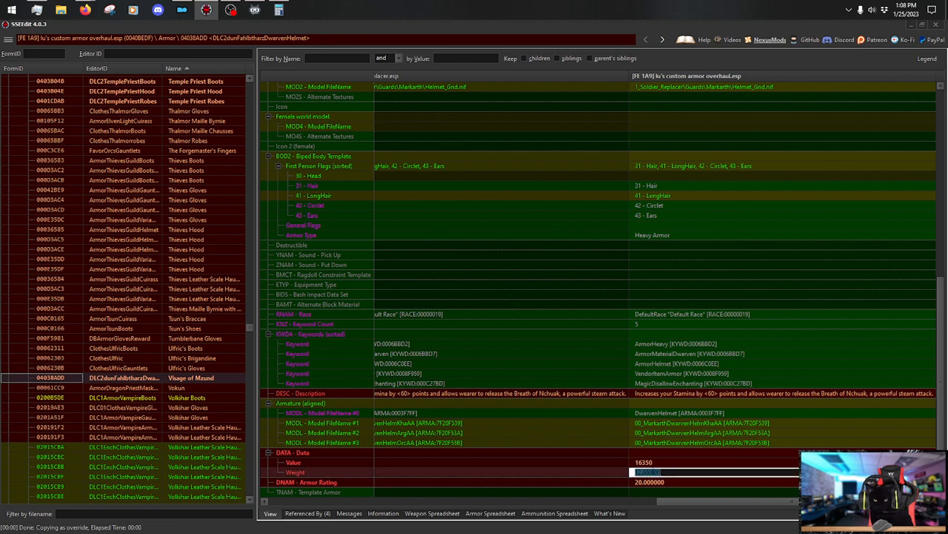
text(13)
key(Return)
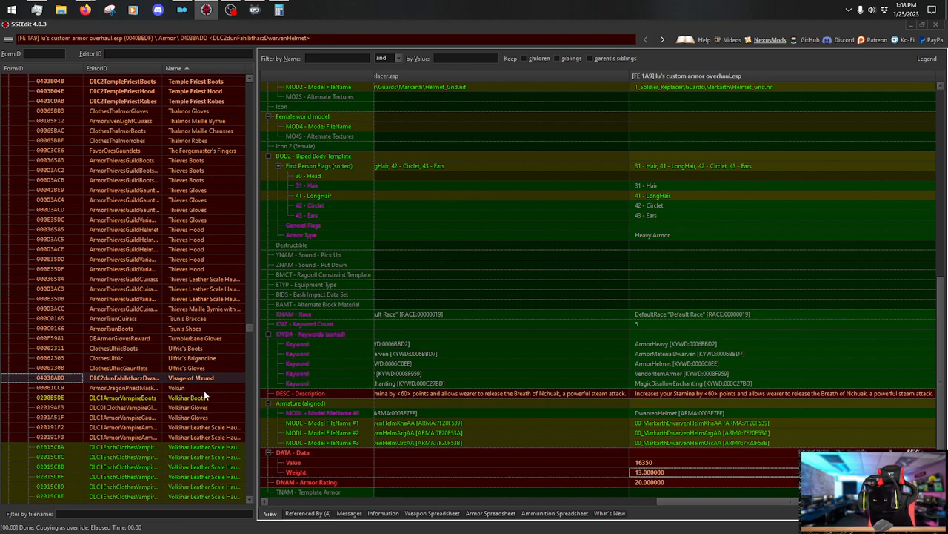
Examine the Vokun mask's keywords and stats across the plugins, and open the clothing version of the Volkihar Gloves.
click(204, 389)
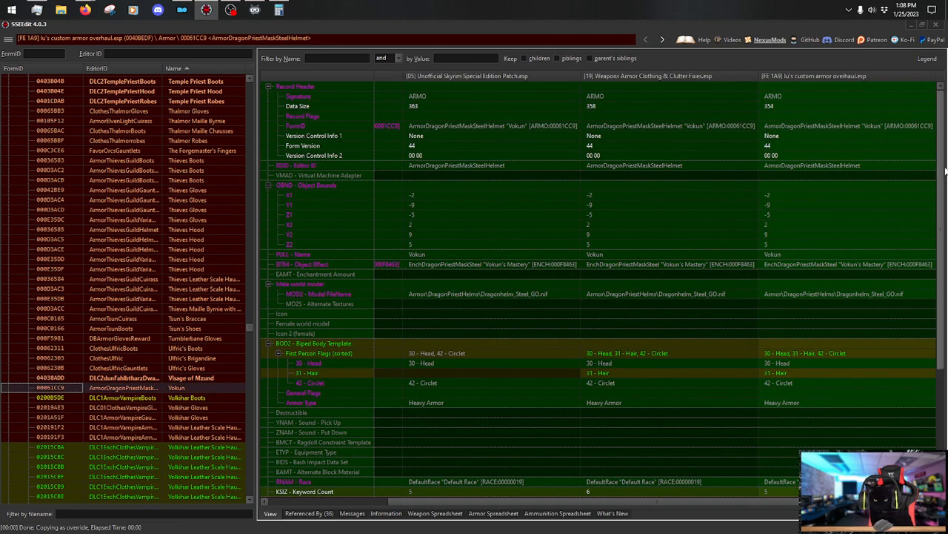
scroll(945, 171, down, 6)
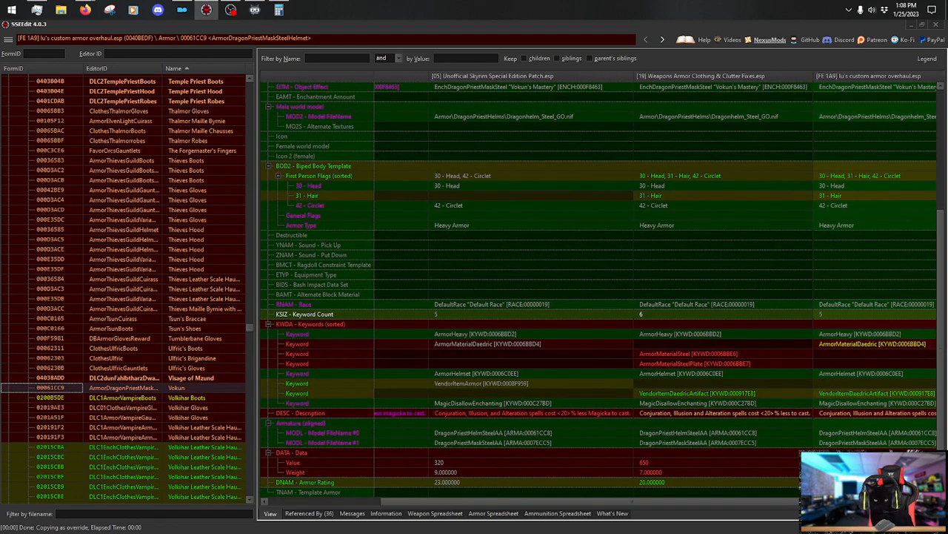
click(181, 407)
scroll(192, 399, down, 11)
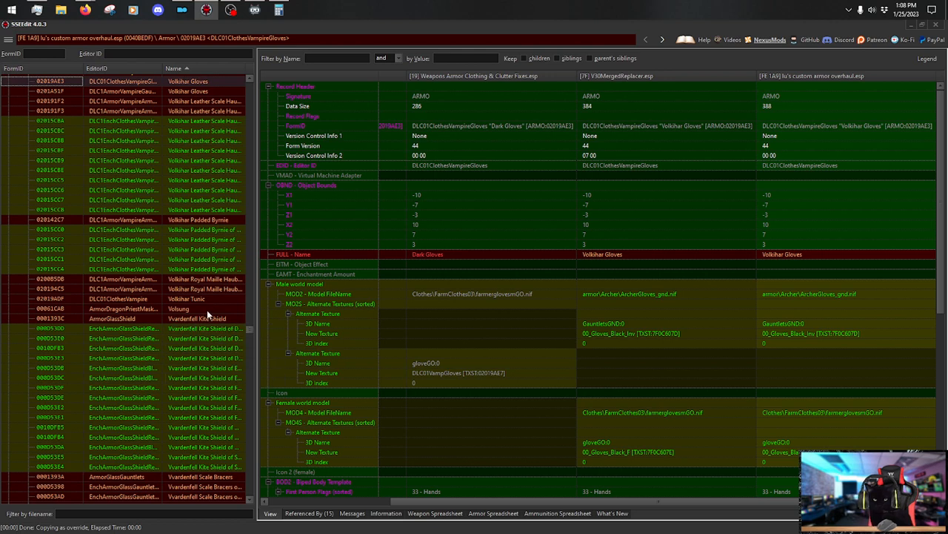
Compare keywords, value, weight and armor rating of the base Volkihar Padded Byrnie and both unenchanted Volkihar Leather Scale Hauberk records.
click(217, 218)
scroll(680, 225, down, 10)
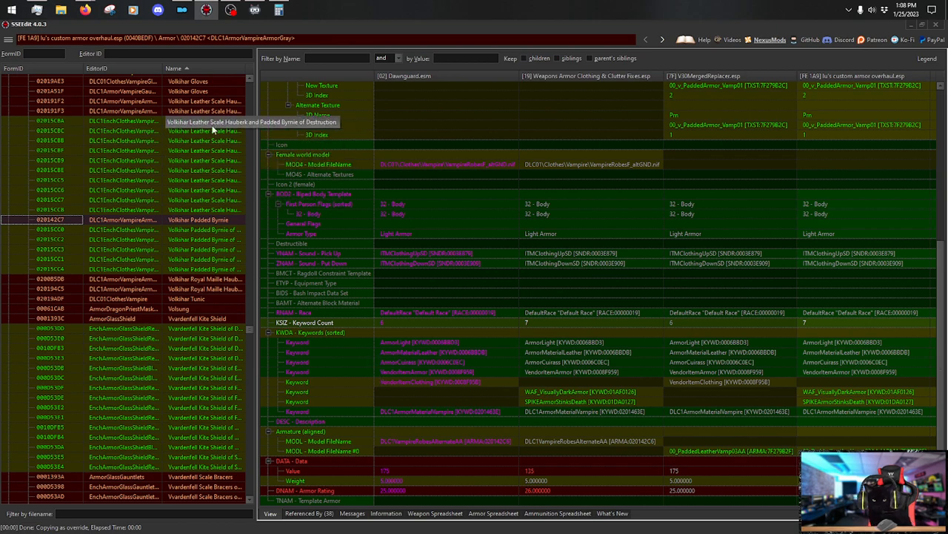
click(213, 102)
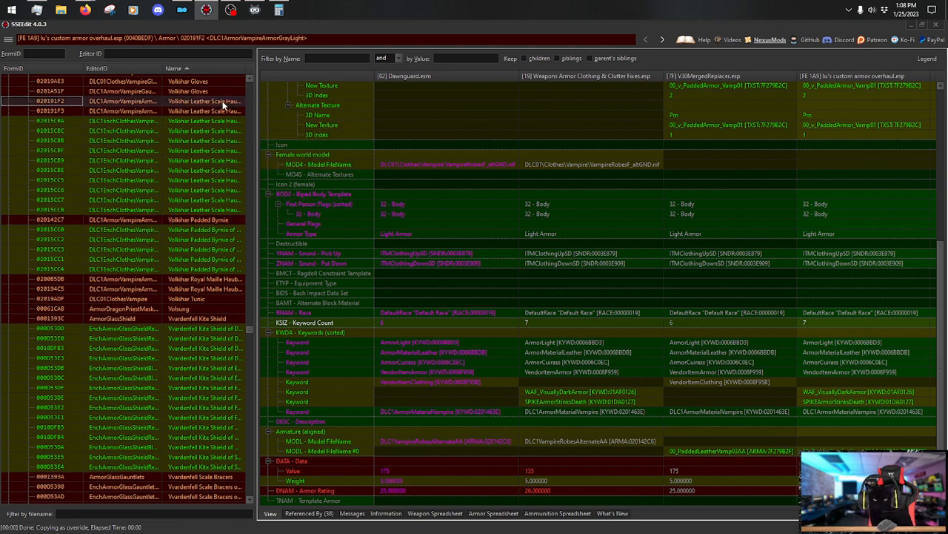
drag(946, 146, 943, 348)
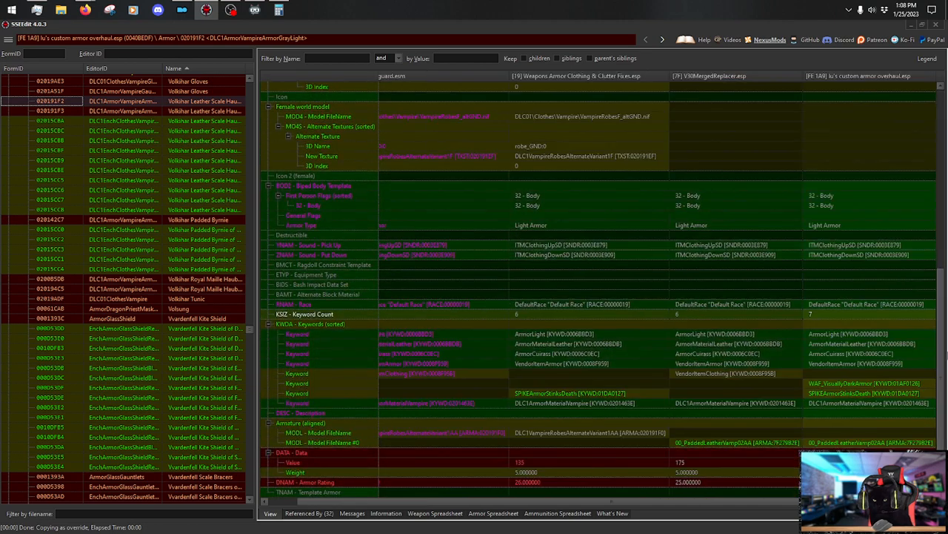
click(209, 111)
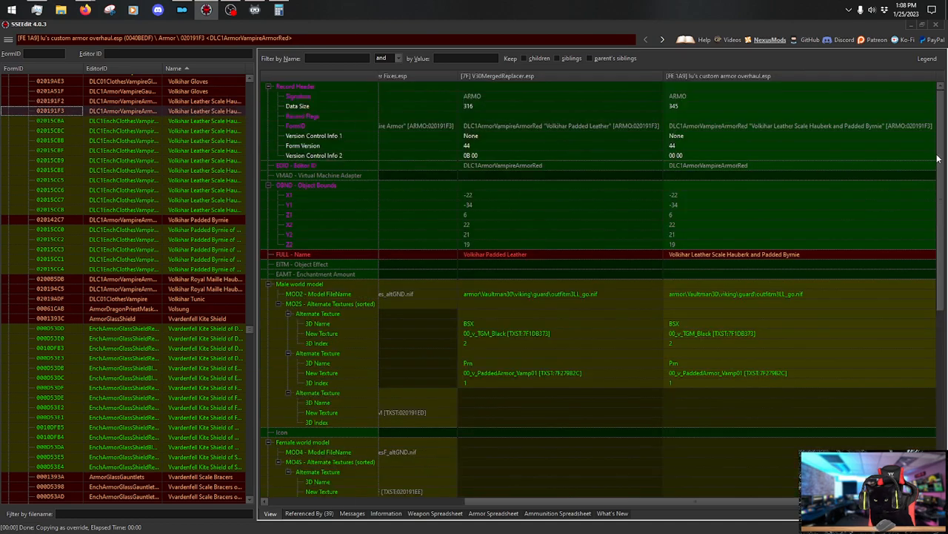
scroll(937, 158, down, 10)
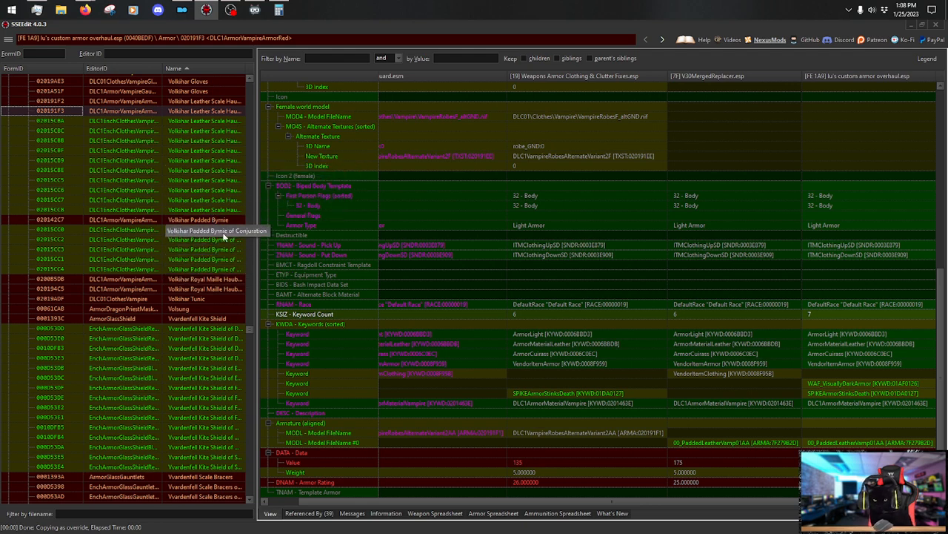
Compare the keywords, value, weight and armor rating of the two Volkihar Royal Maille Hauberk records across the plugins.
click(219, 283)
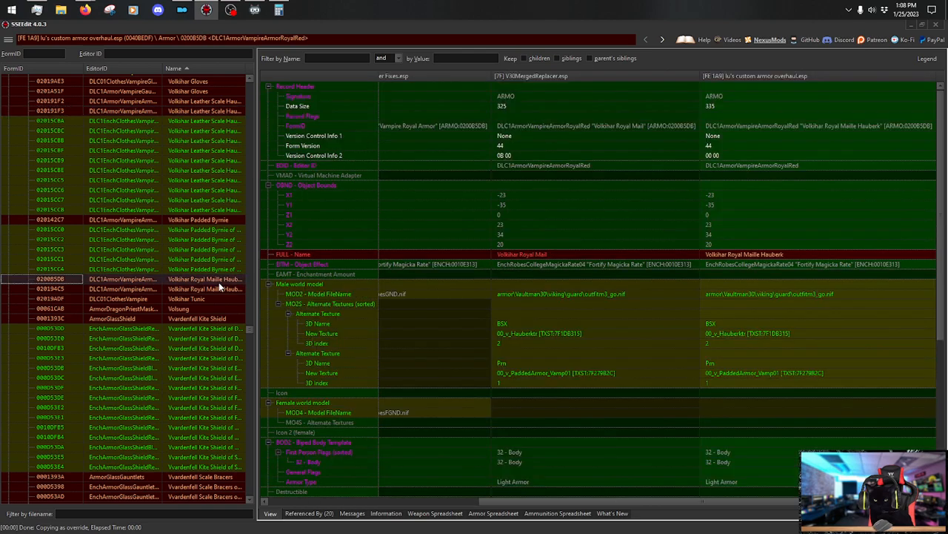
scroll(944, 272, down, 4)
scroll(944, 273, down, 3)
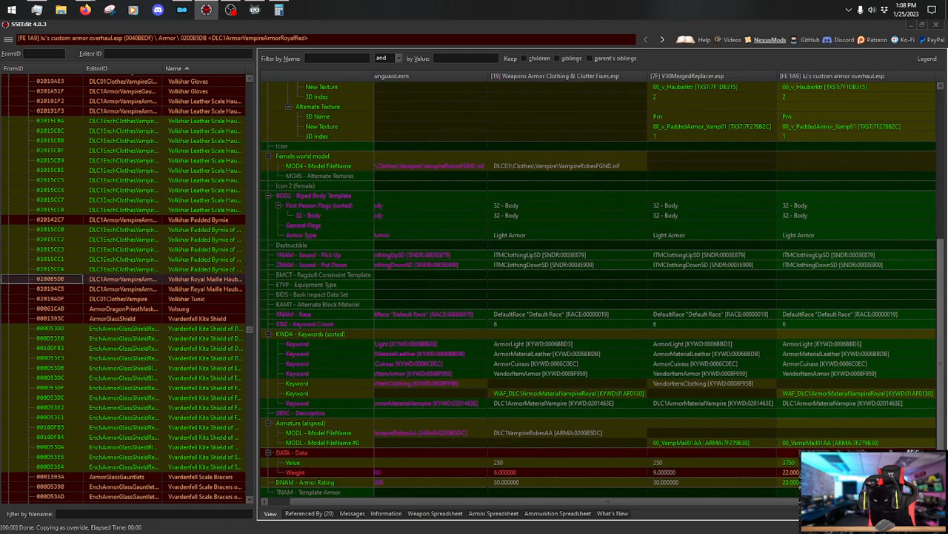
click(200, 288)
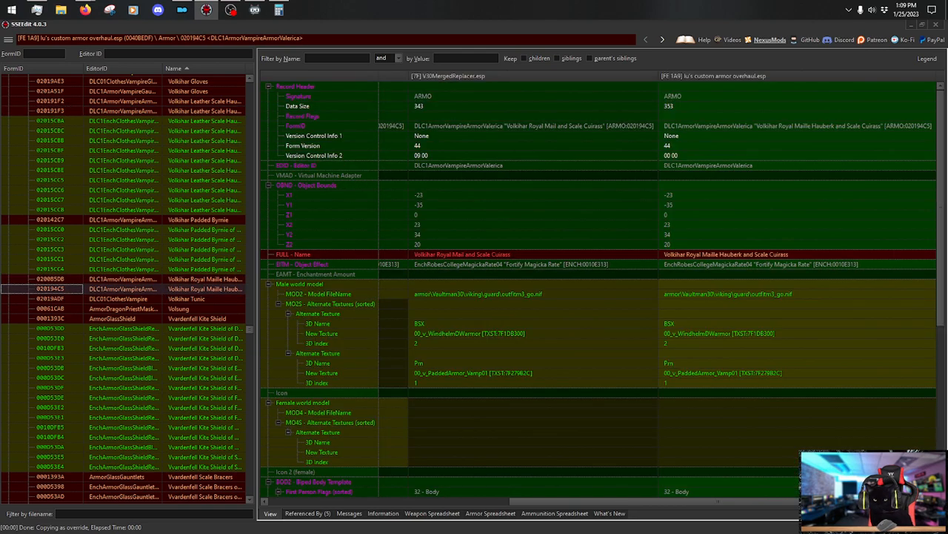
scroll(944, 409, down, 5)
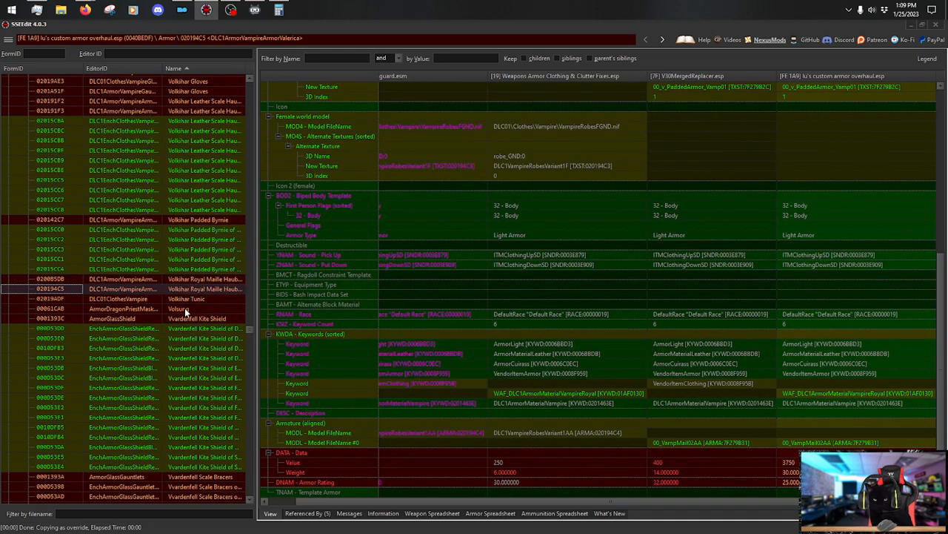
Look over the Vvardenfell Kite Shield and the remaining armor records, and examine the non-playable Worn Shrouded Leather Scale Hauberk's stats.
click(200, 319)
scroll(215, 300, down, 15)
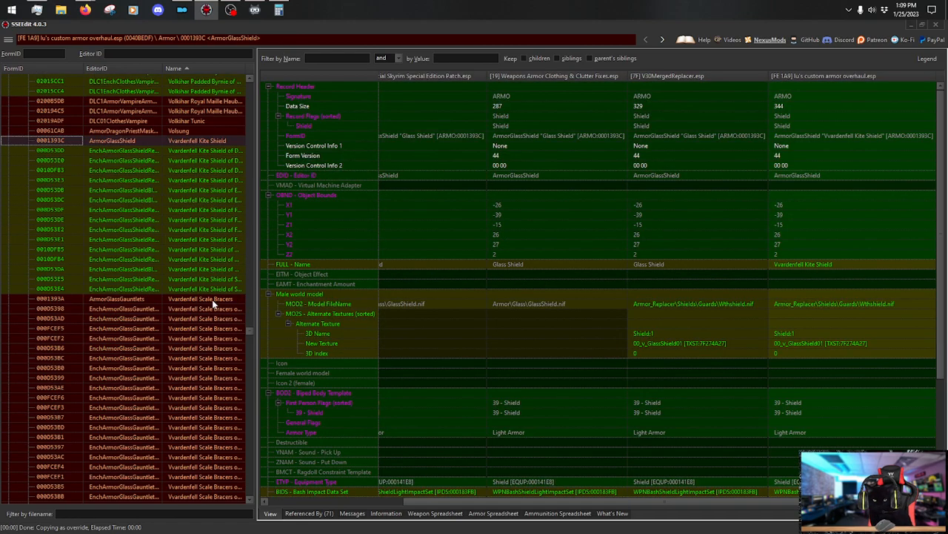
scroll(212, 303, down, 15)
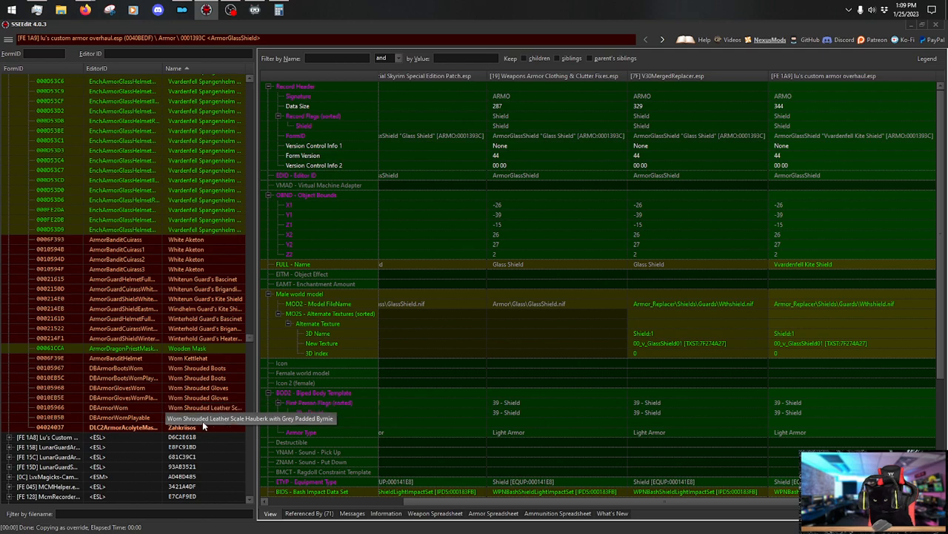
click(232, 407)
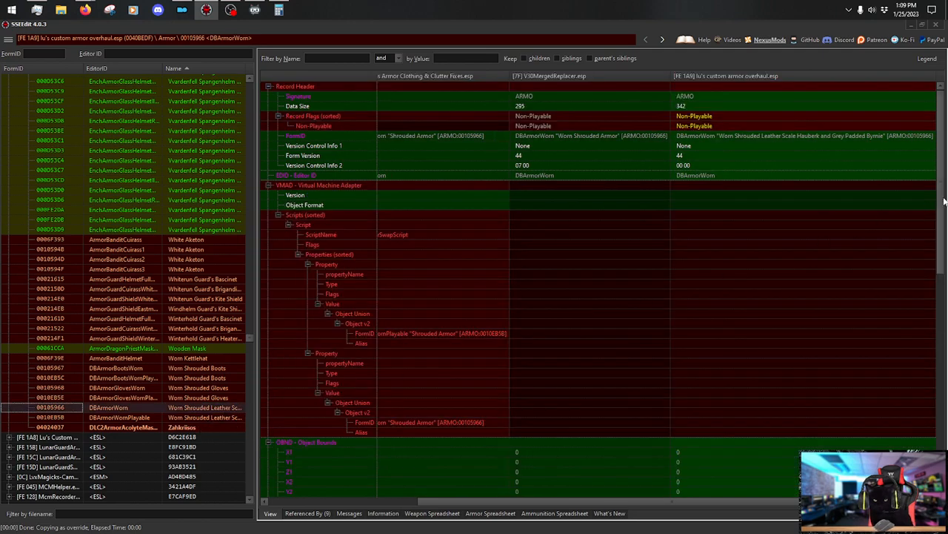
drag(942, 201, 943, 437)
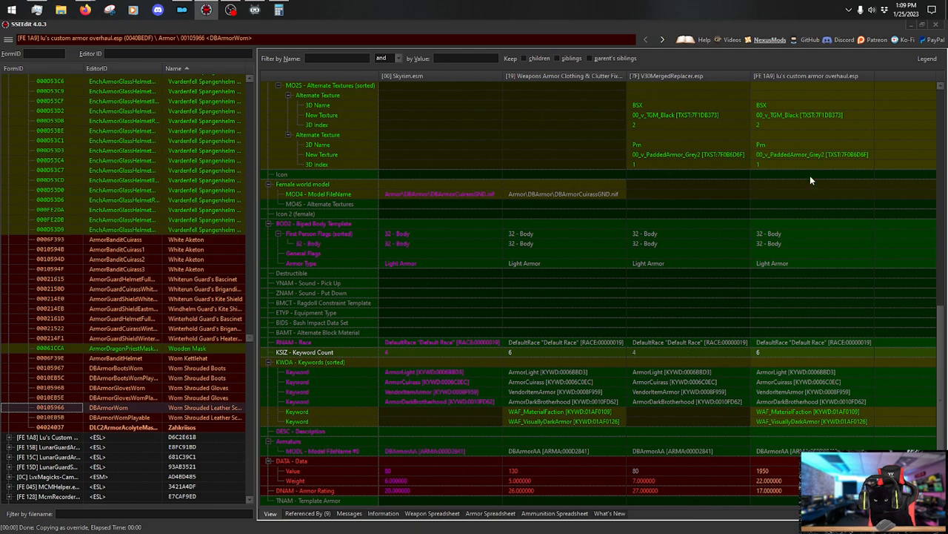
Close the editor saving only lu's custom armor overhaul.esp, excluding Dragonborn.esm, Weapons Armor Clothing & Clutter Fixes.esp and V30MergedReplacer.esp, and return to Mod Organizer.
click(935, 24)
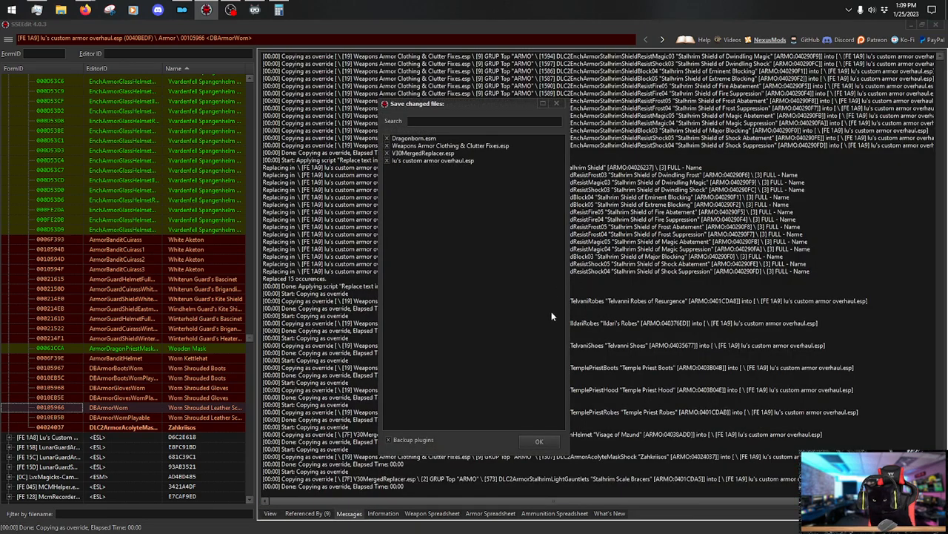
click(387, 138)
click(387, 146)
click(389, 153)
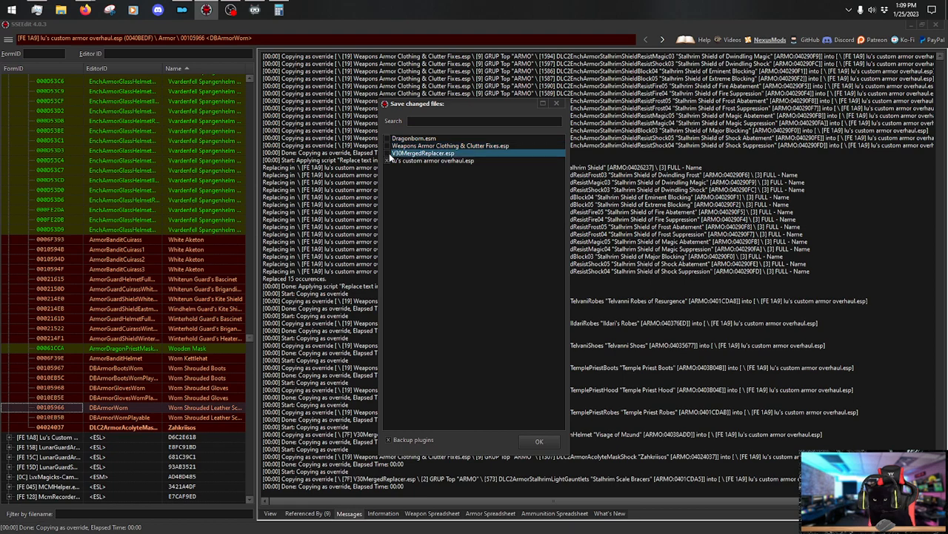
click(544, 440)
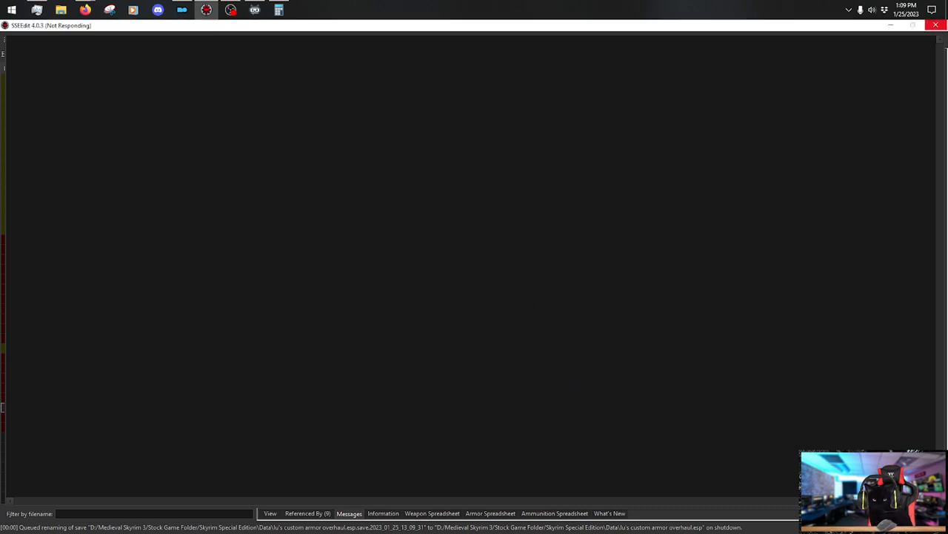
key(alt+Tab)
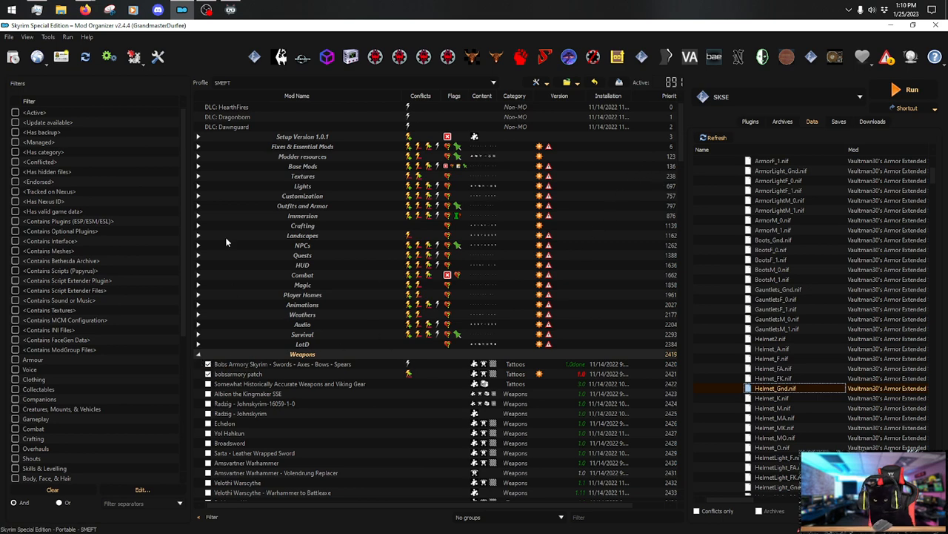
Collapse the Weapons mod group and locate lu's custom overhaul plugins near the end of the plugin load order.
click(198, 354)
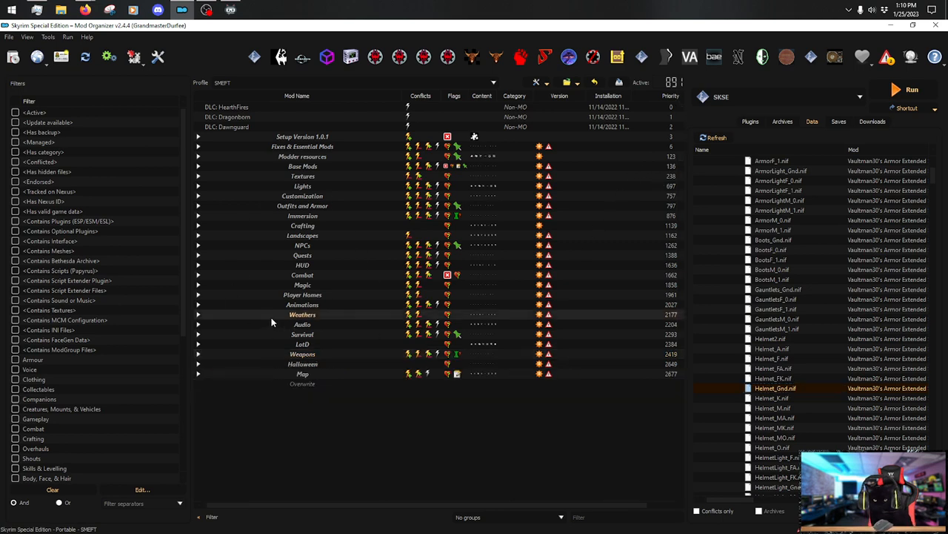
click(751, 122)
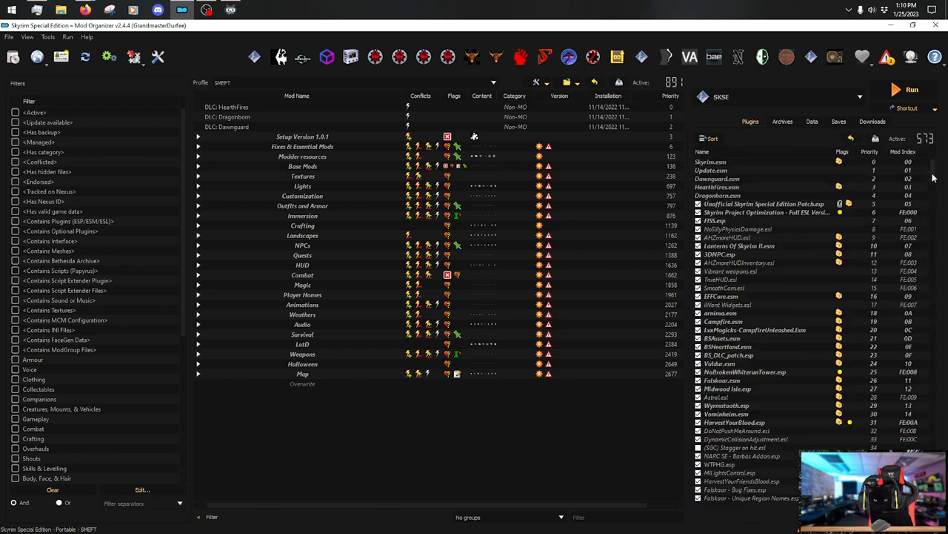
drag(935, 167, 926, 489)
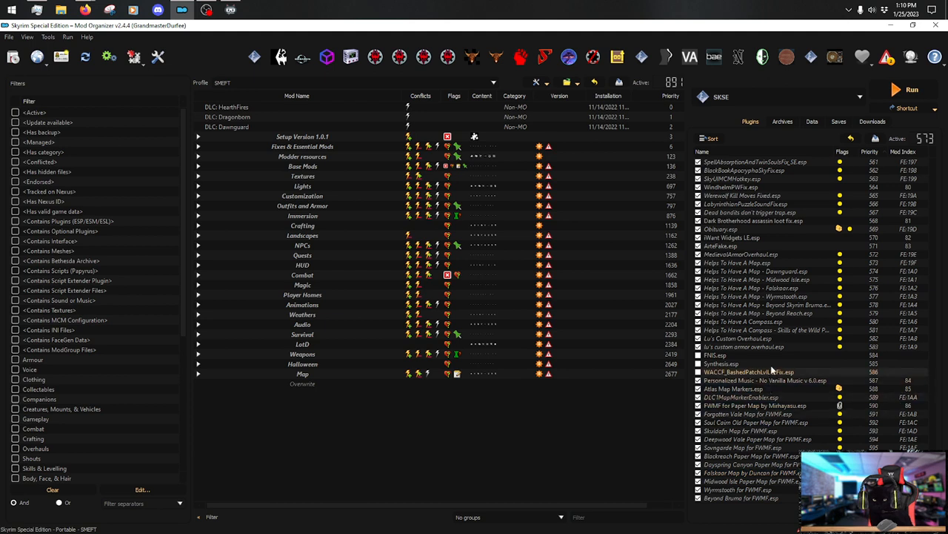
mouse_move(770, 354)
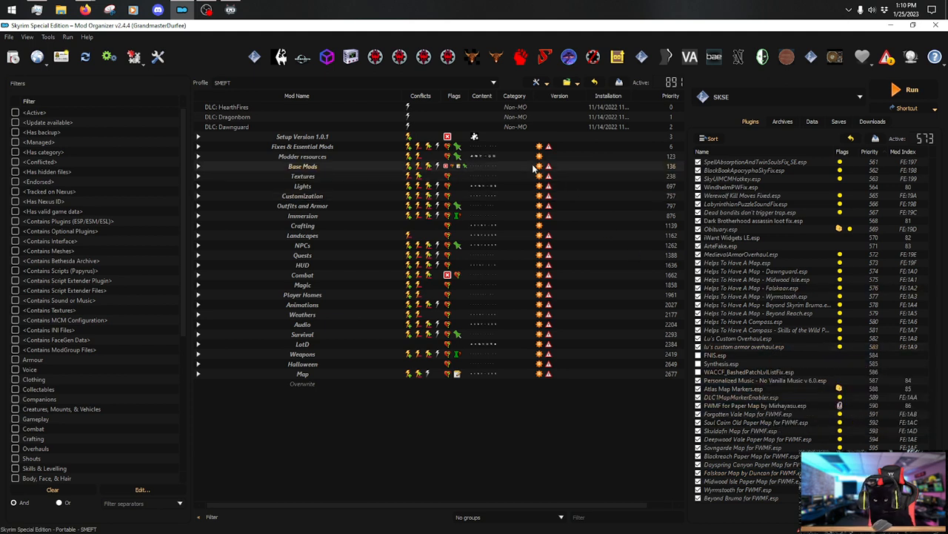
Start SSEEdit, load the preselected plugins and accept the offered ModGroup selection.
click(376, 60)
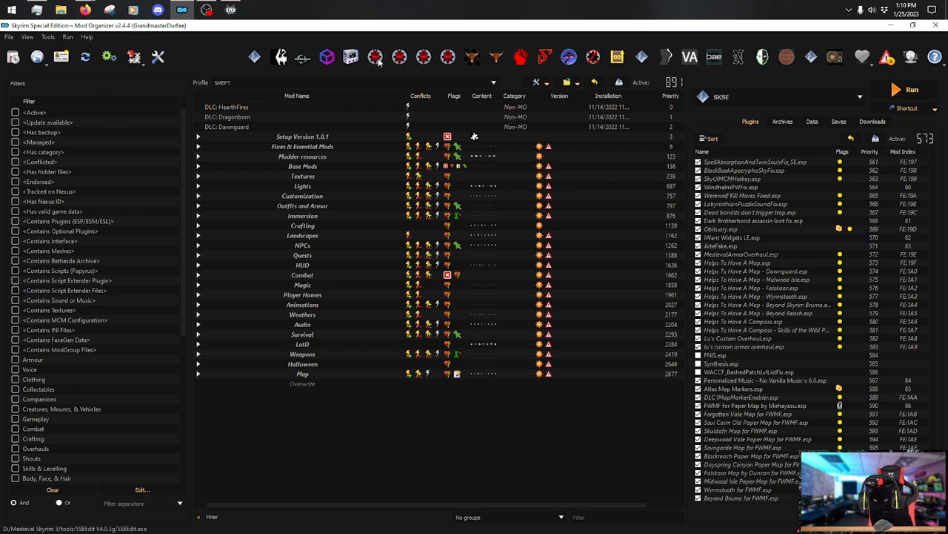
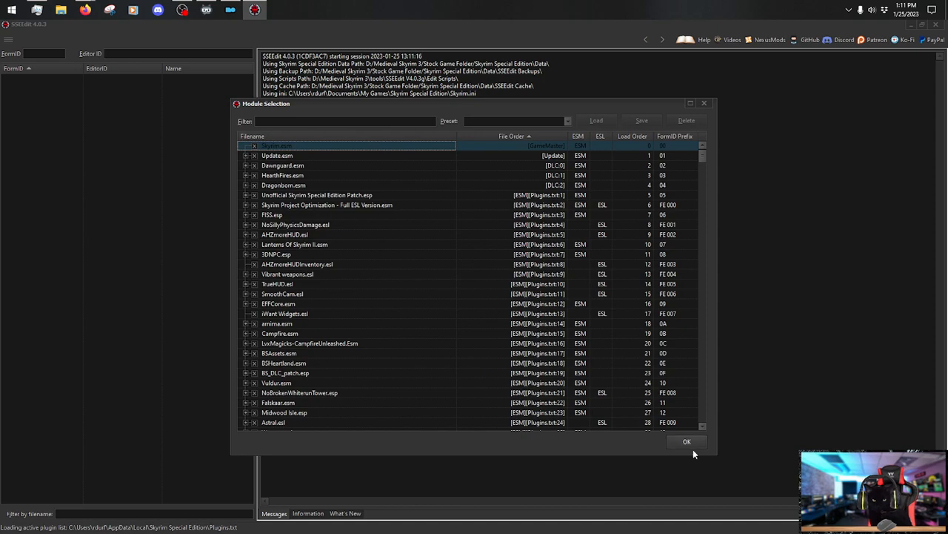
click(693, 439)
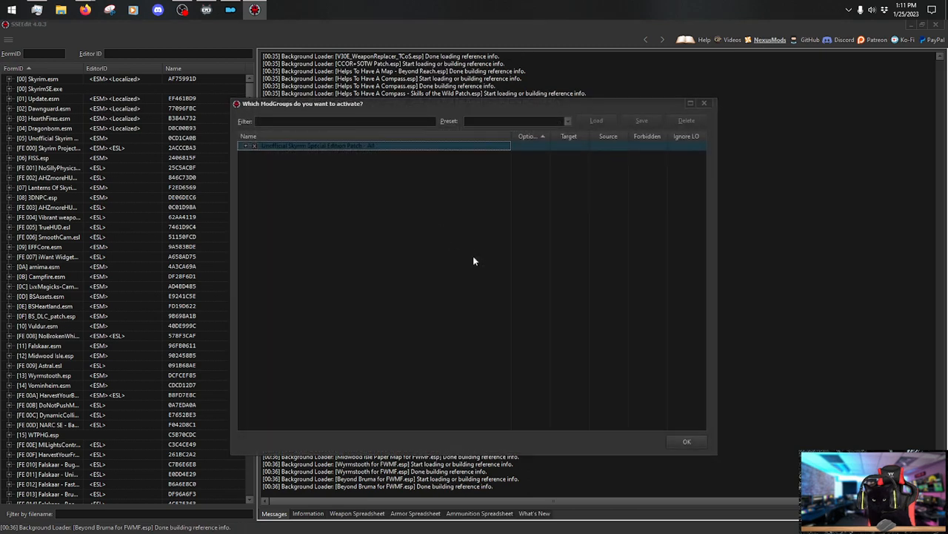
click(685, 442)
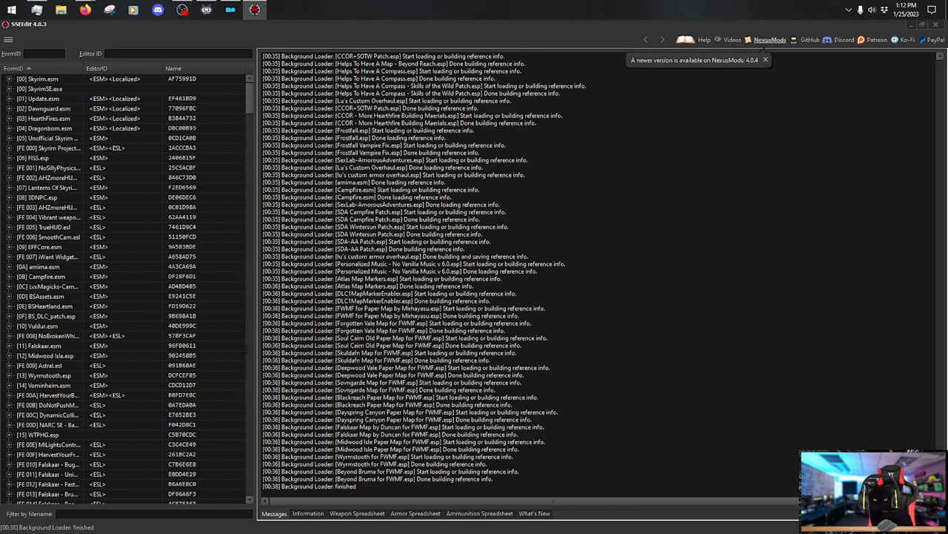
Filter the plugin list by "lu" and expand the Weapon records of Lu's Custom Overhaul.esp.
click(214, 515)
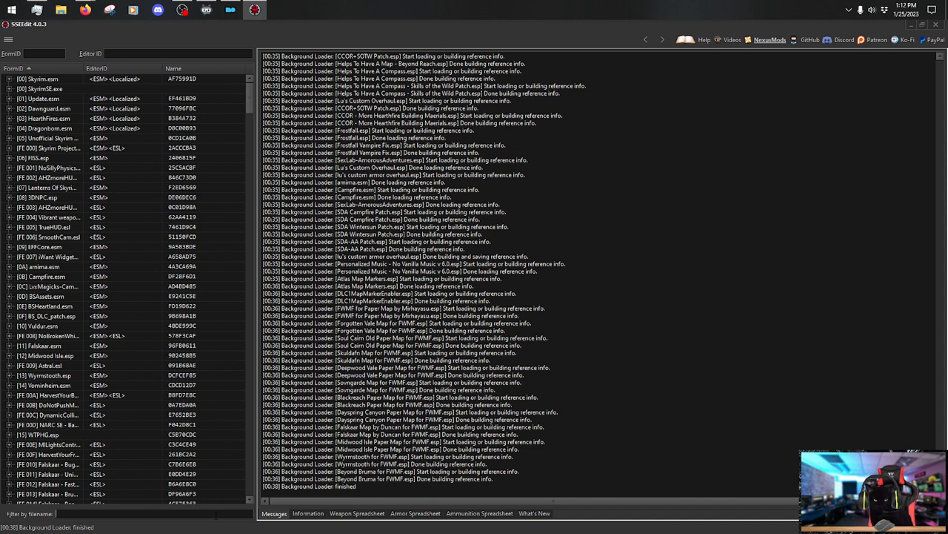
text(lu)
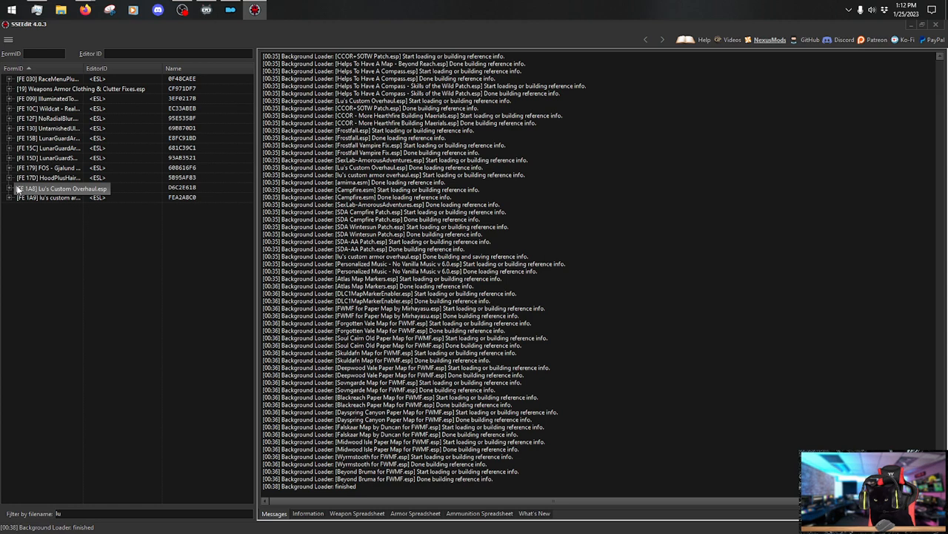
click(10, 188)
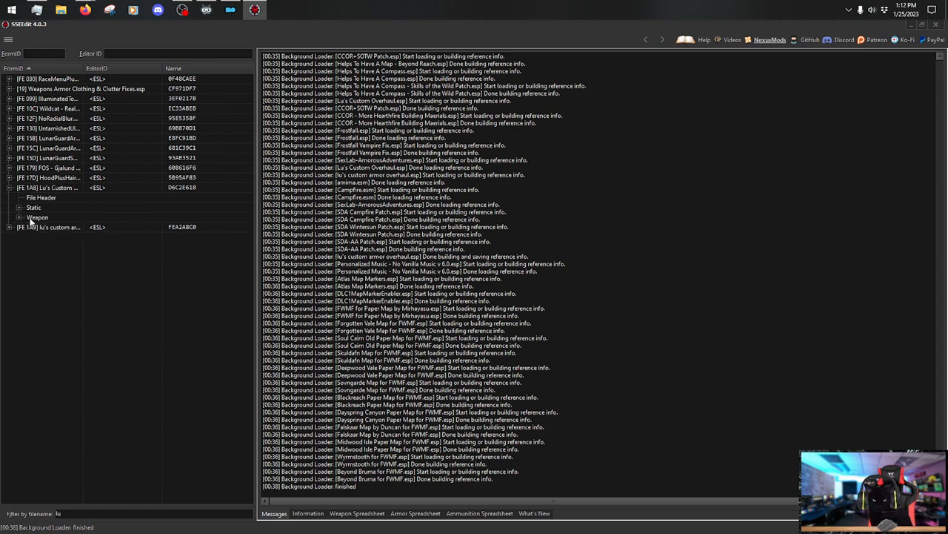
click(23, 220)
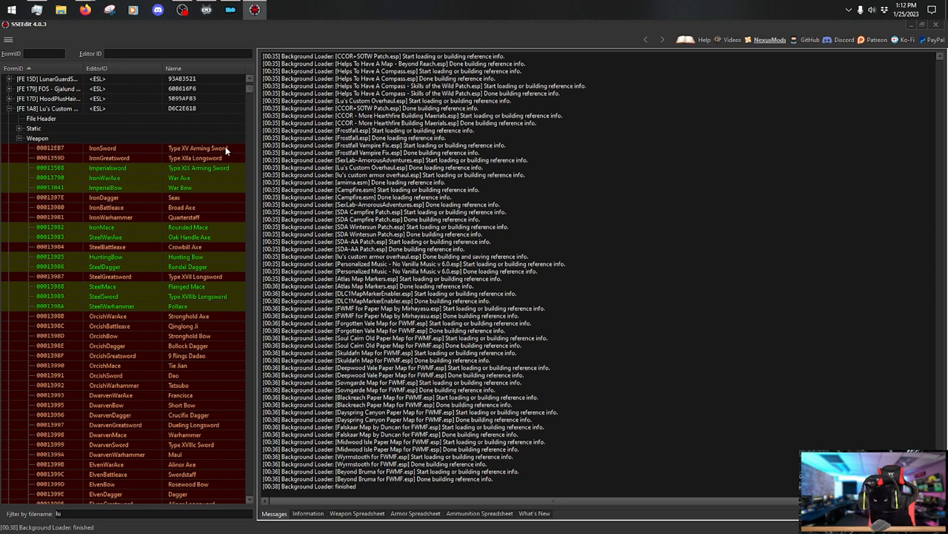
Sort the weapon records by name, open the unenchanted Pollaxe (SteelWarhammer) and examine its keywords, impact data and game data.
click(175, 68)
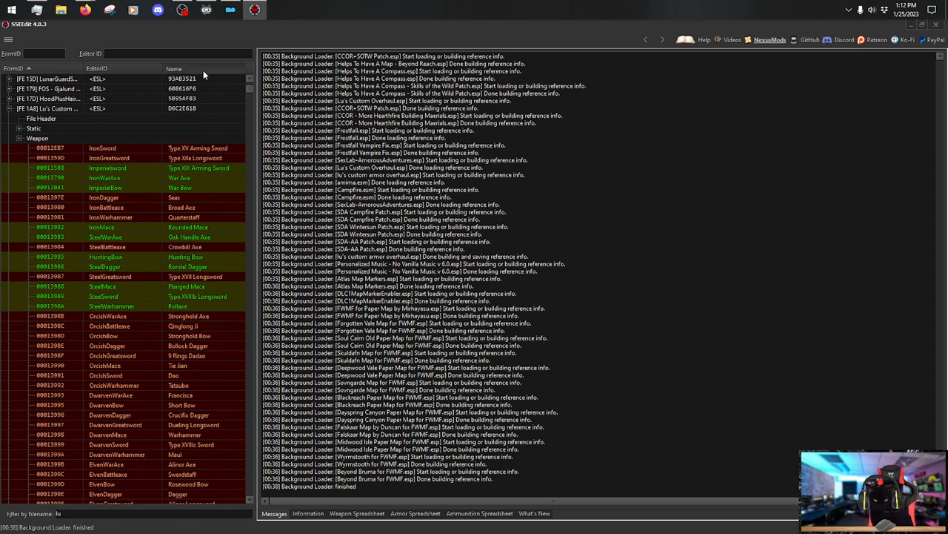
drag(250, 90, 235, 368)
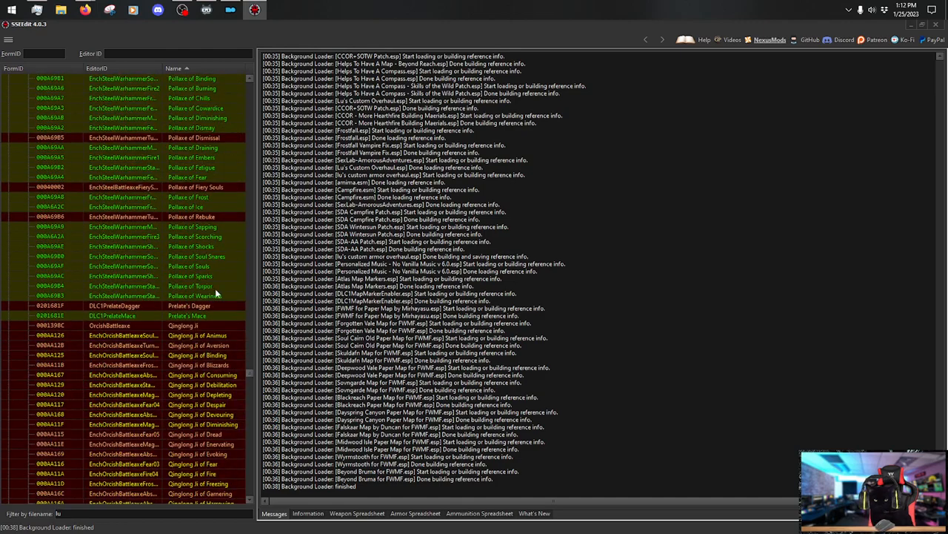
scroll(233, 228, up, 9)
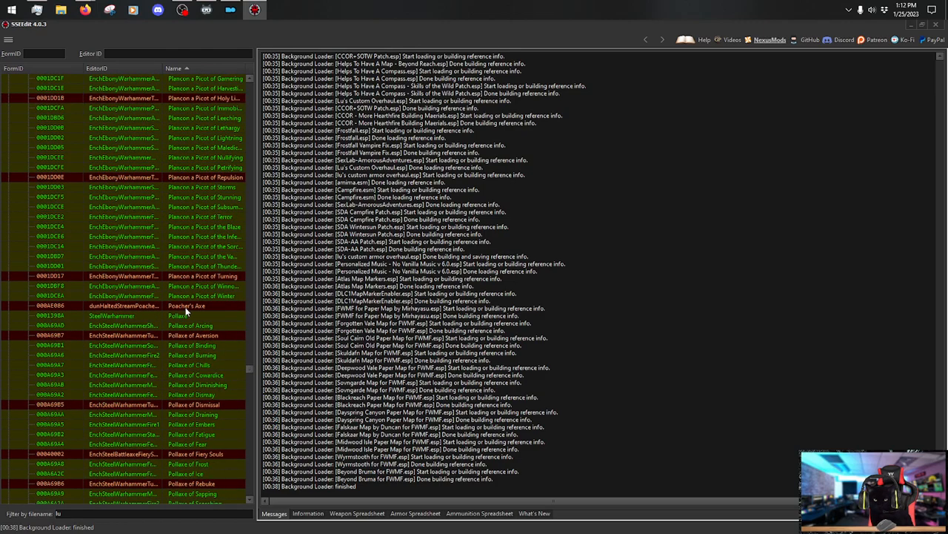
click(183, 315)
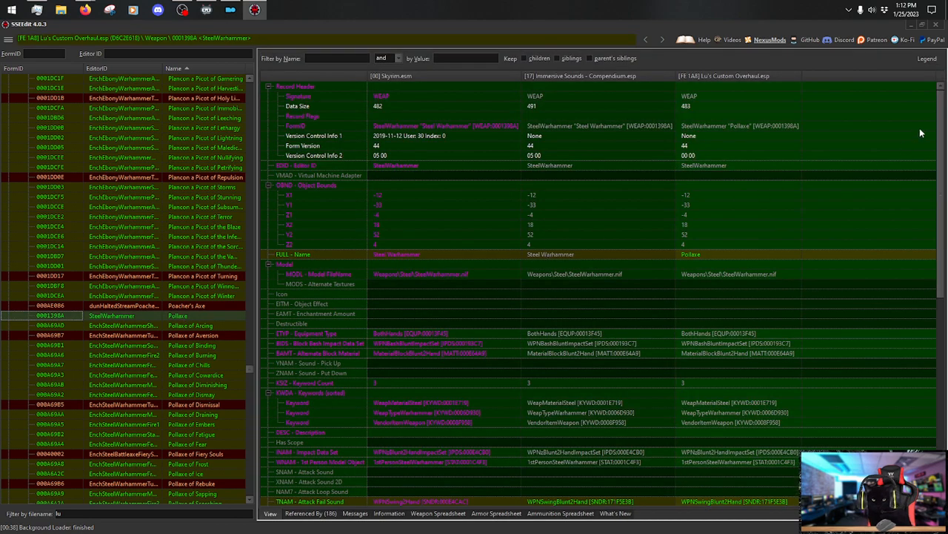
drag(941, 123, 940, 317)
scroll(813, 319, up, 2)
scroll(812, 319, up, 2)
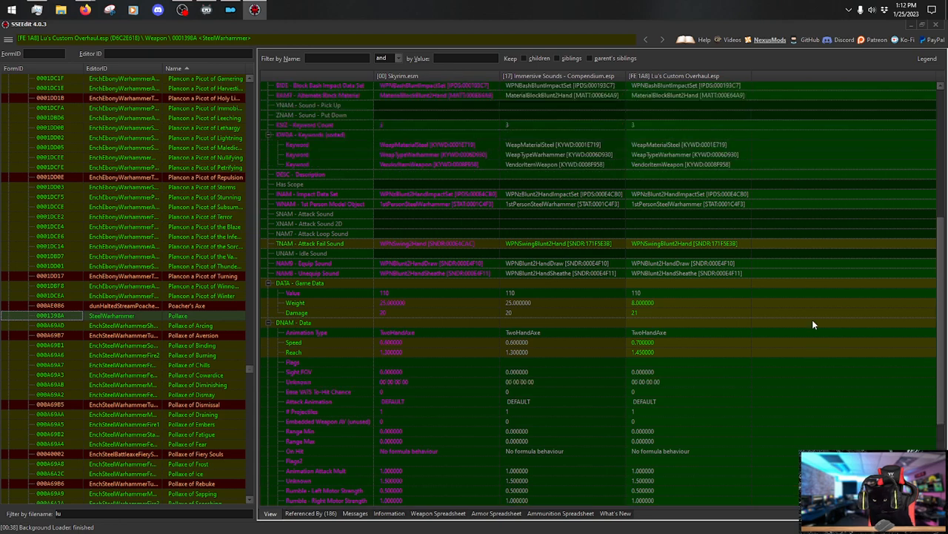
scroll(725, 267, up, 3)
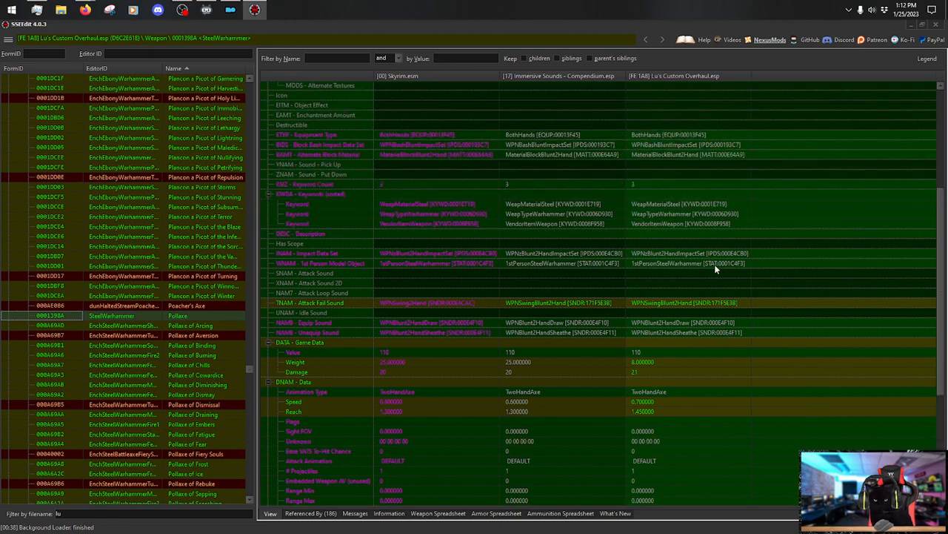
Set the Pollaxe's impact data set to WPNzAxeLargeImpactSet in Lu's Custom Overhaul.esp.
double_click(673, 254)
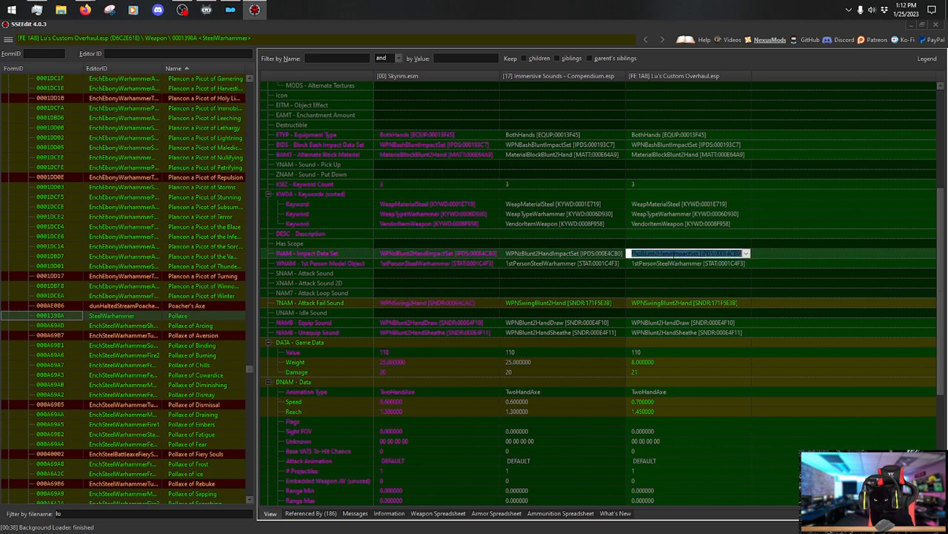
text(wpnz)
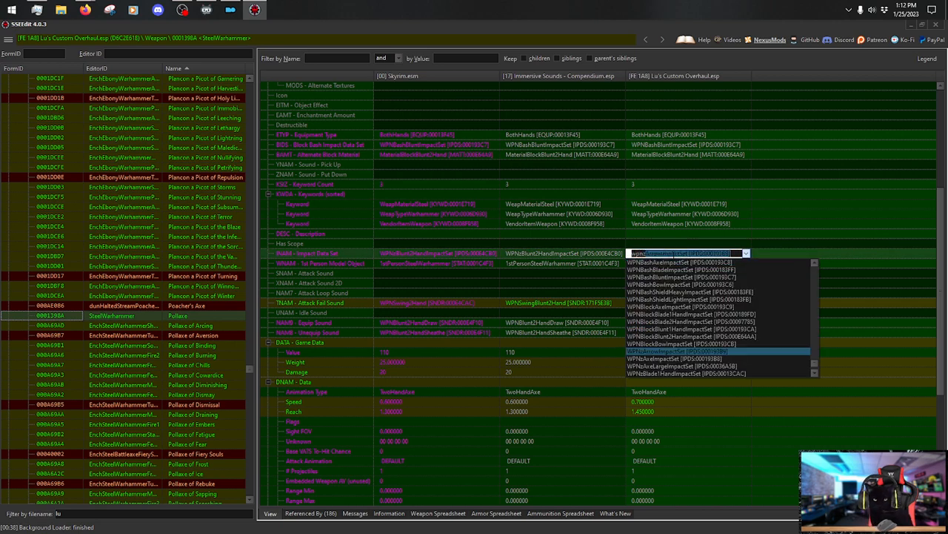
text(a)
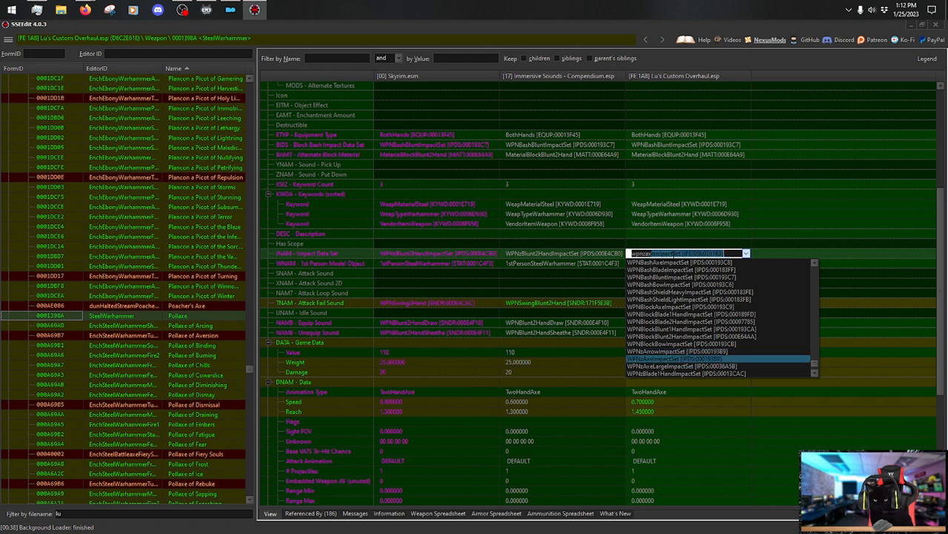
text(xe)
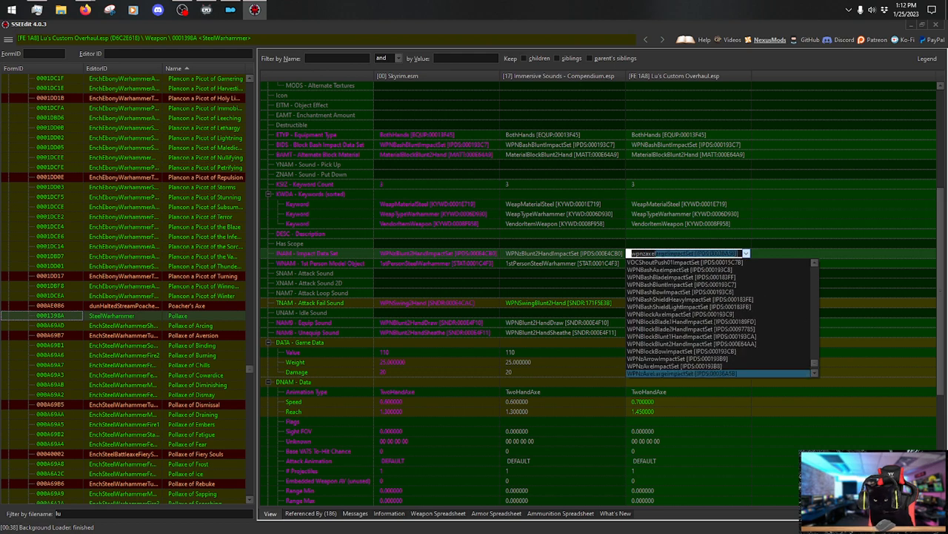
key(Return)
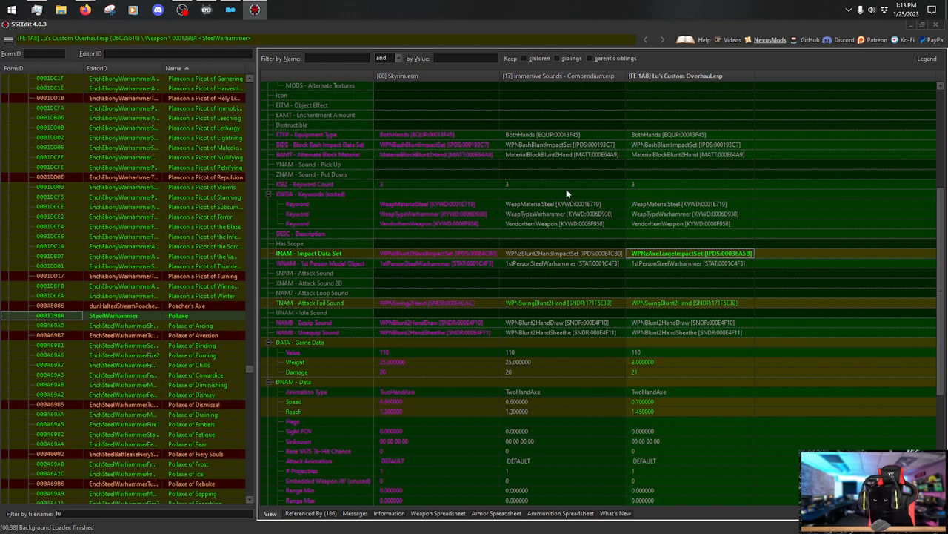
Replace the Pollaxe's WeapTypeWarhammer keyword with WeapTypeBattleaxe in Lu's Custom Overhaul.esp.
click(85, 10)
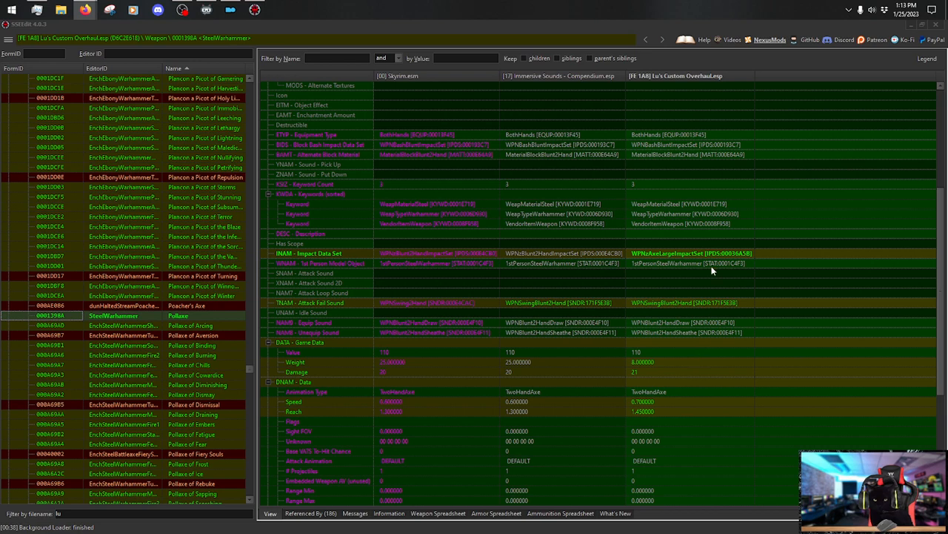
click(677, 214)
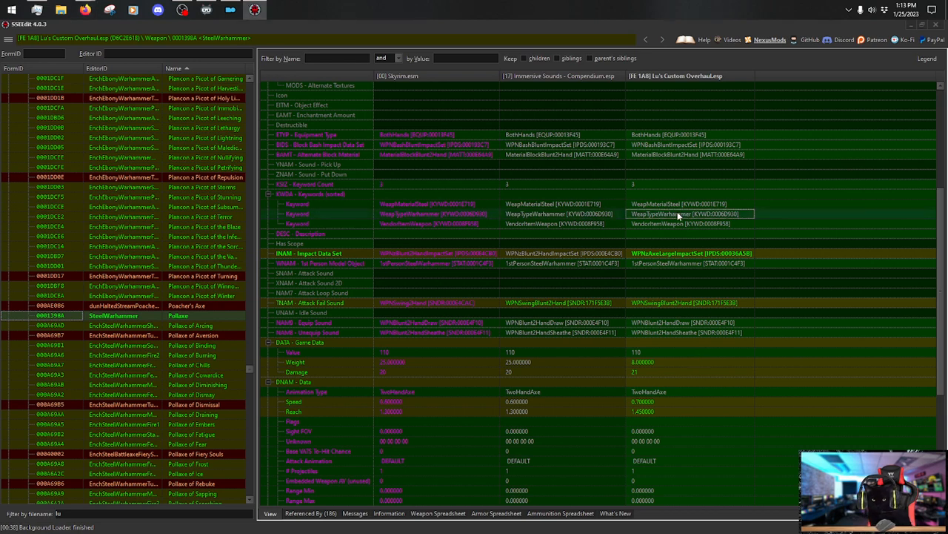
double_click(677, 214)
text(weaptype)
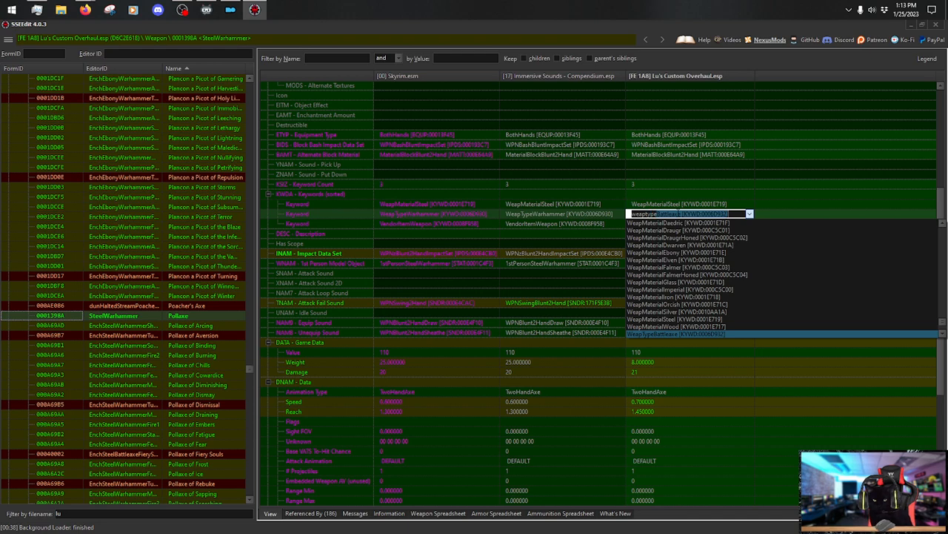
key(Return)
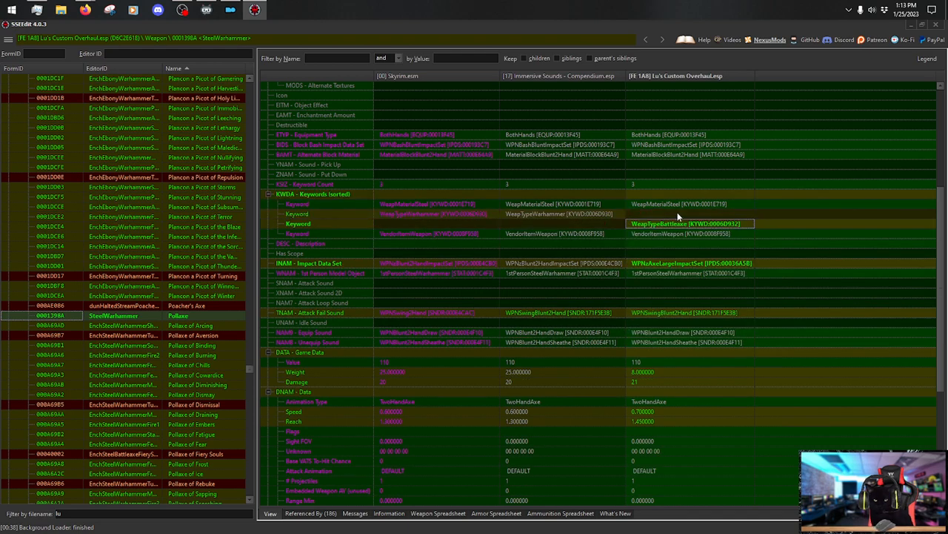
Go through the options for the Pollaxe's alternate block material and select MaterialBlockBlunt2Hand again.
double_click(692, 155)
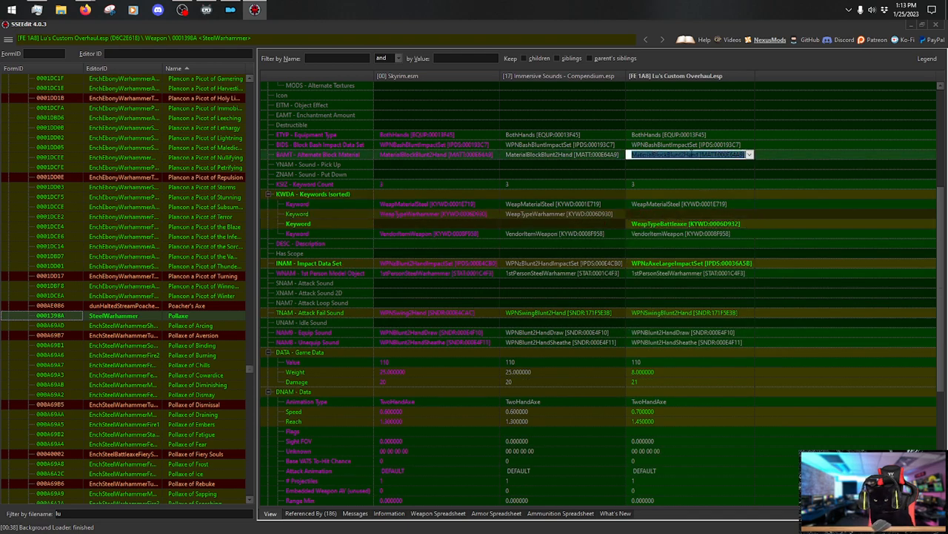
text(ma)
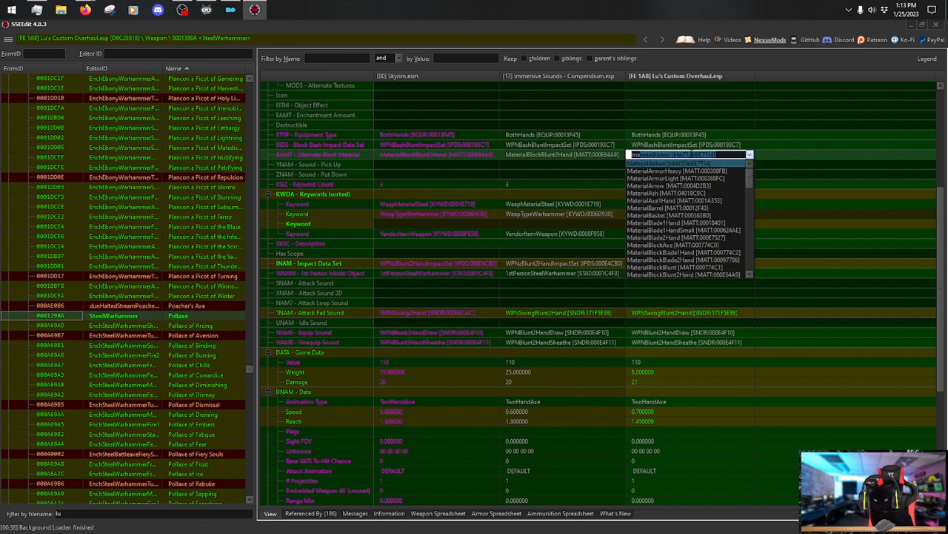
text(terialbloc)
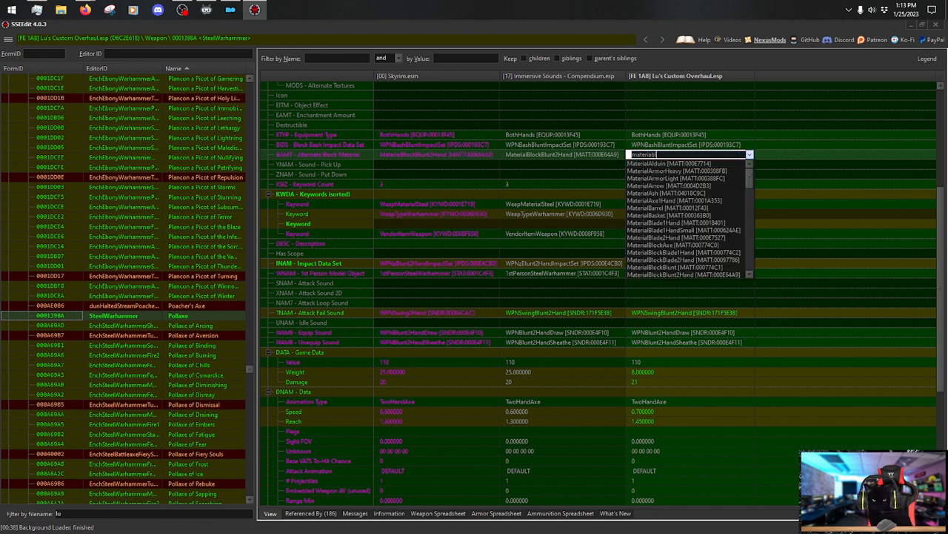
key(BackSpace)
key(BackSpace)
key(BackSpace)
key(BackSpace)
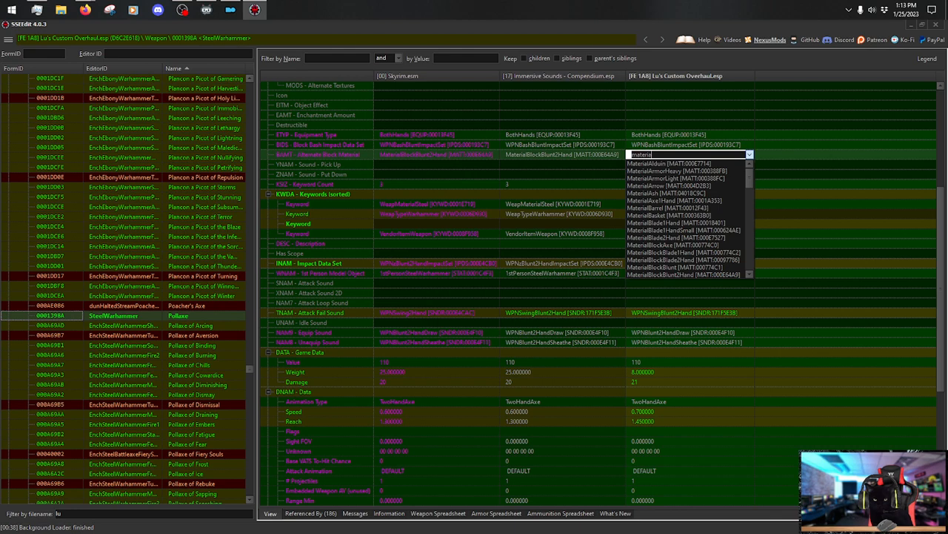
text(blockAxe [MATT:000774C0)
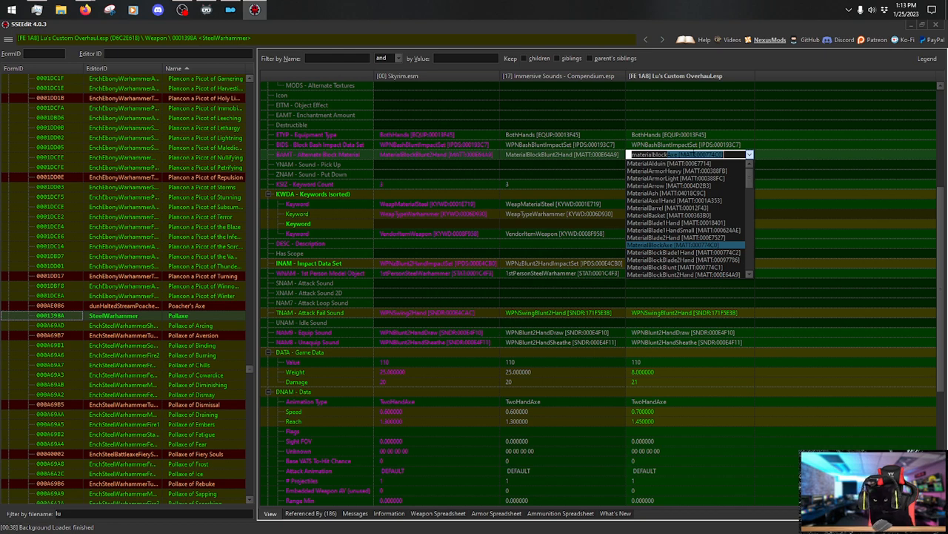
key(Down)
key(Down)
key(Down)
key(Down)
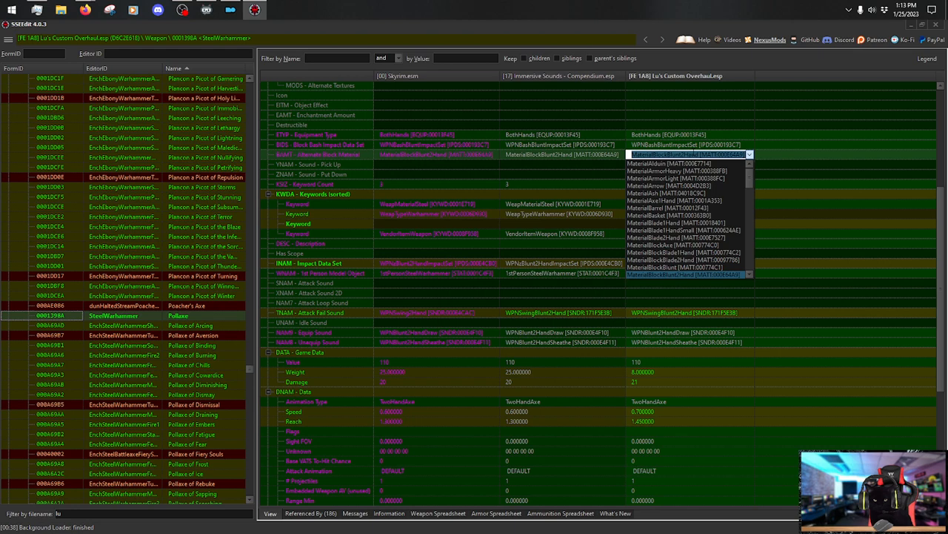
key(Return)
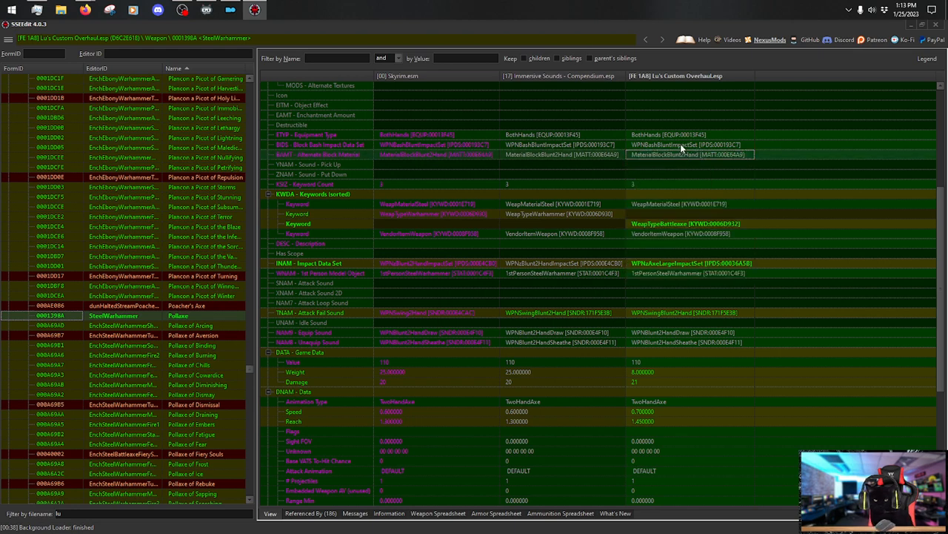
Set the Pollaxe's block bash impact data set to WPNBashAxeImpactSet in Lu's Custom Overhaul.esp.
double_click(674, 146)
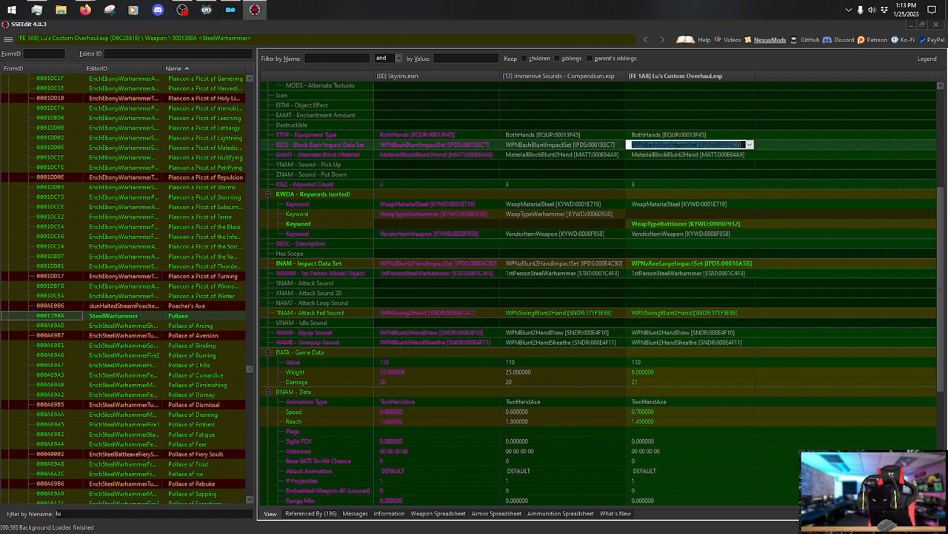
text(wpn)
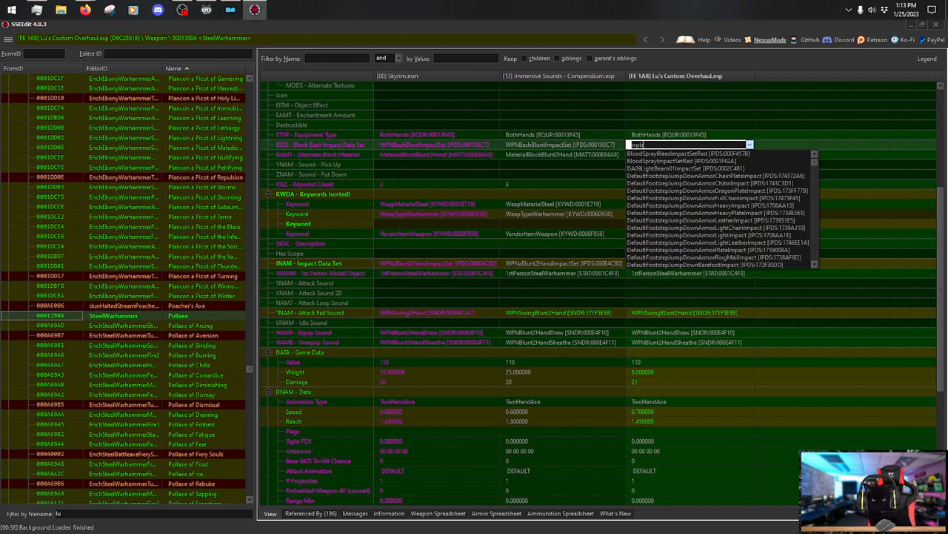
text(basha)
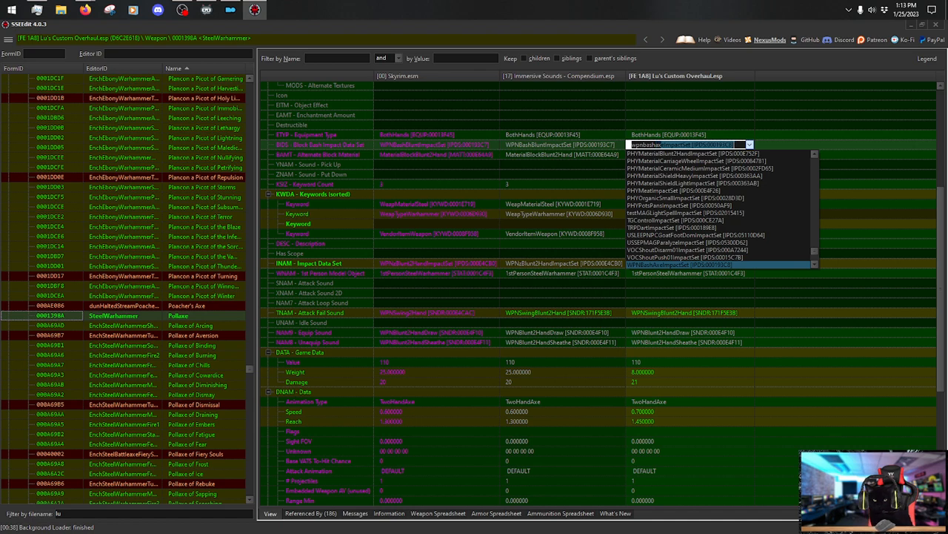
text(xe)
key(BackSpace)
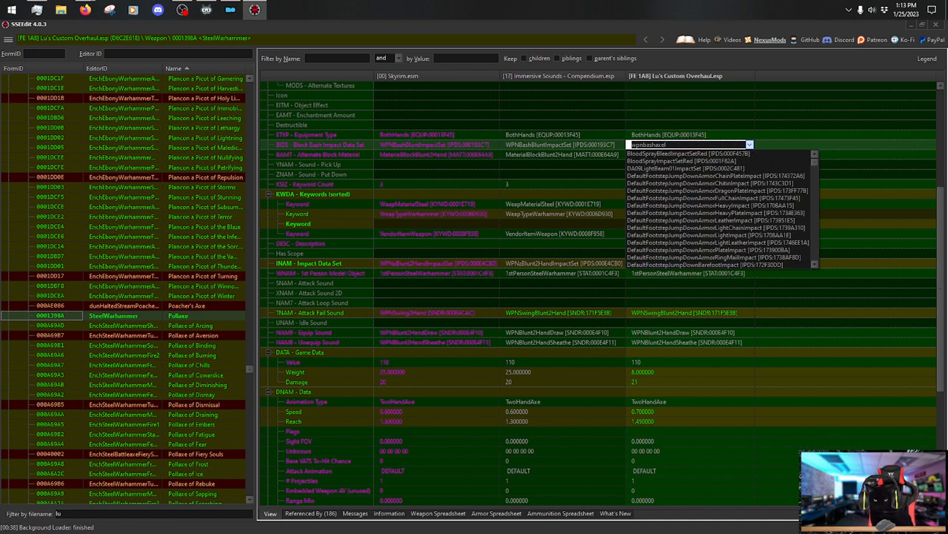
text(2)
text(im)
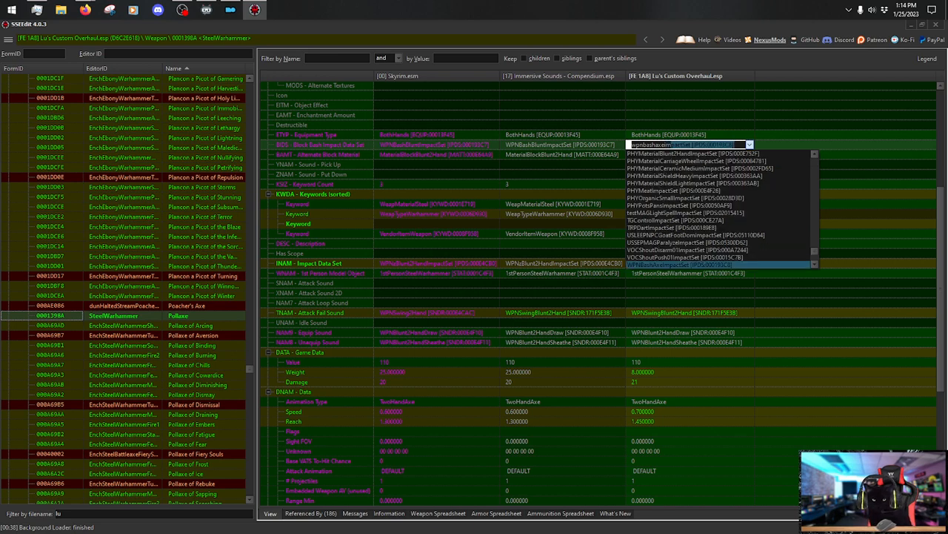
key(Return)
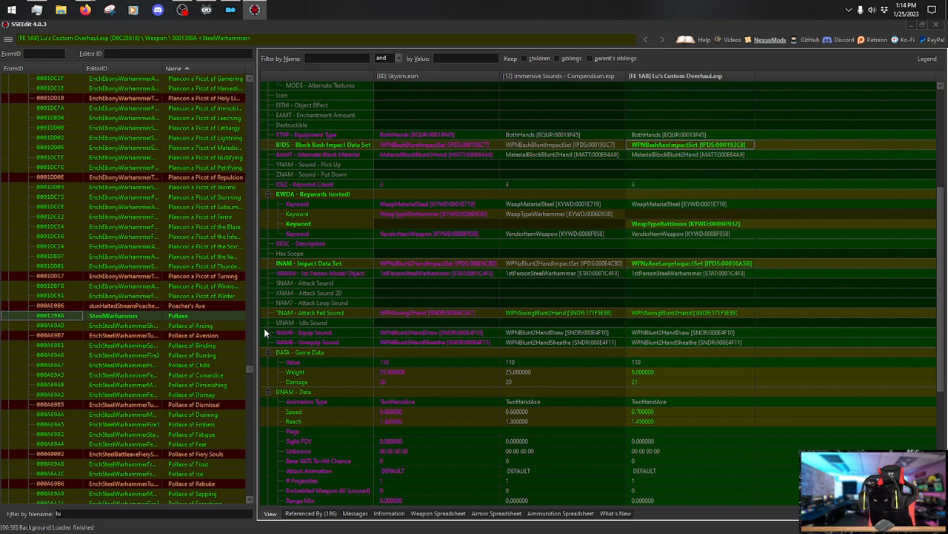
Open the Nordic Broad Axe (DLC2NordicBattleaxe) and compare its block bash impact data set with the Pollaxe's.
scroll(706, 244, up, 2)
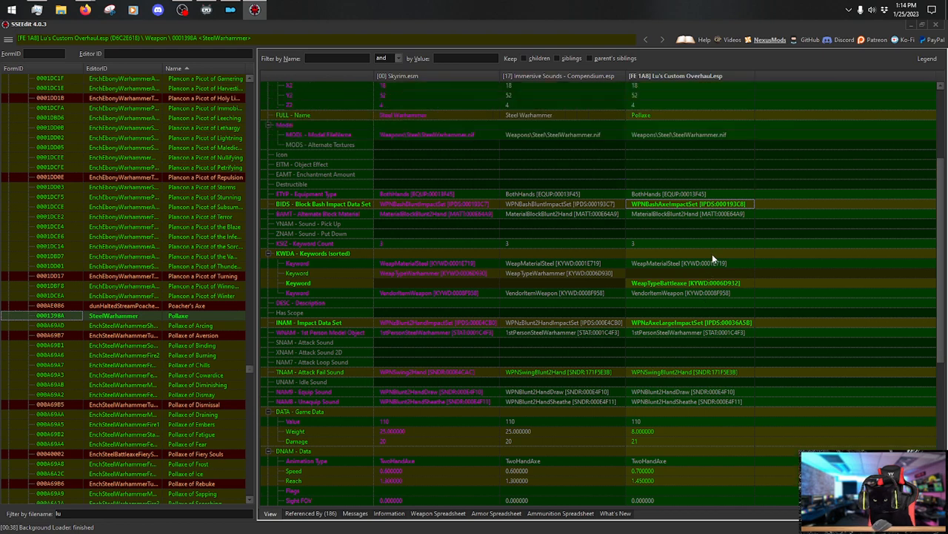
scroll(712, 259, up, 4)
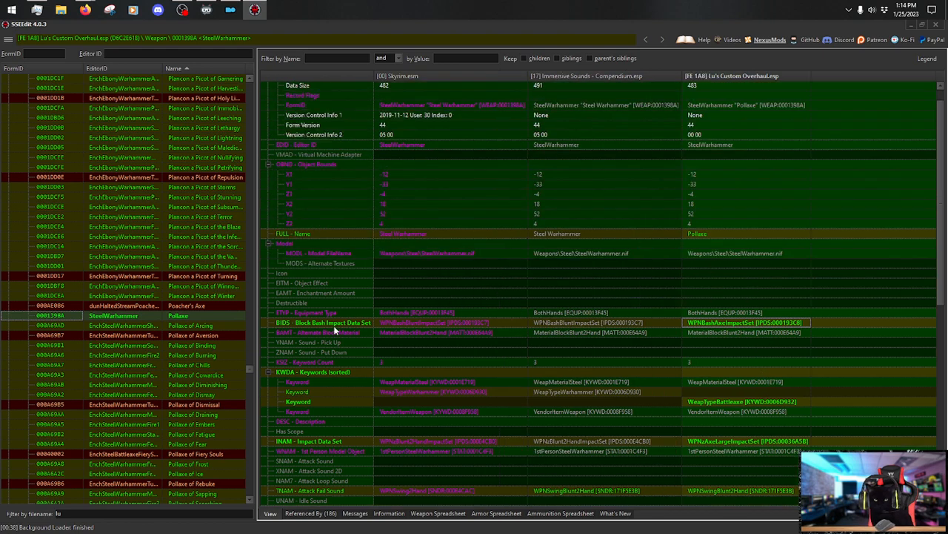
drag(251, 368, 244, 326)
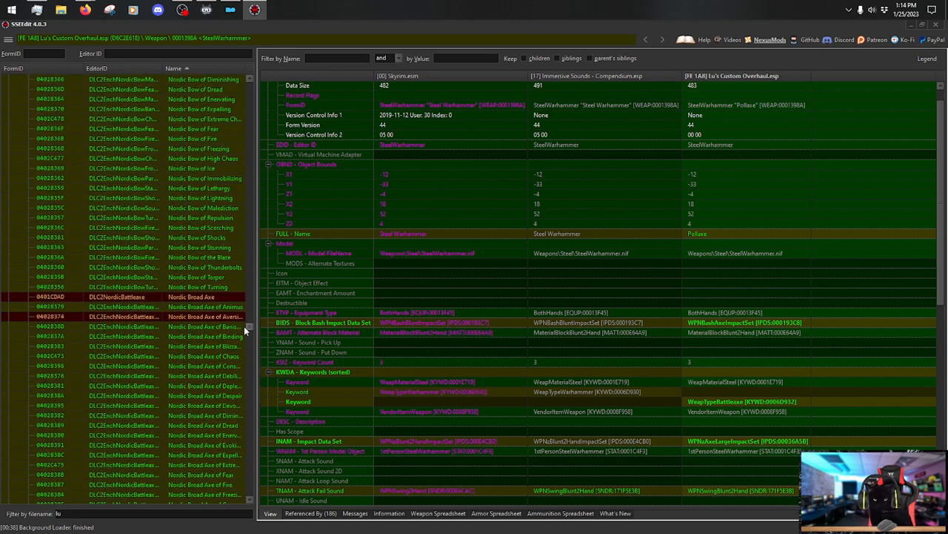
click(146, 299)
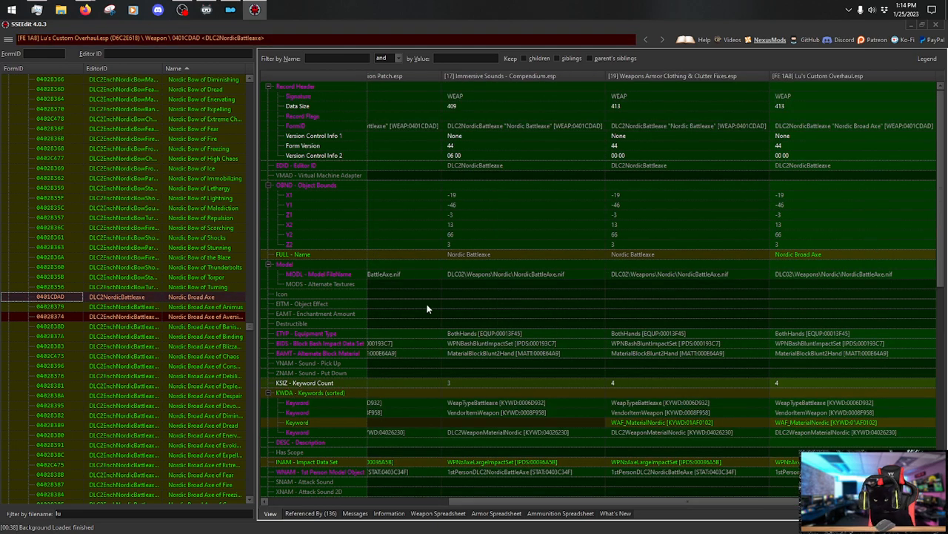
Reopen the Pollaxe and copy WPNBashBluntImpactSet from Immersive Sounds - Compendium.esp over its block bash impact data set in Lu's Custom Overhaul.esp.
drag(248, 330, 243, 370)
scroll(243, 370, down, 6)
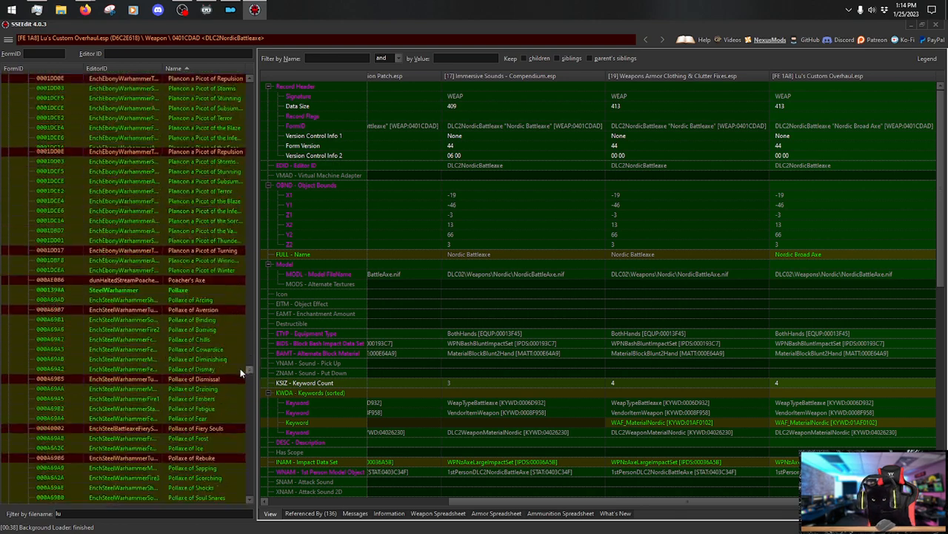
click(186, 329)
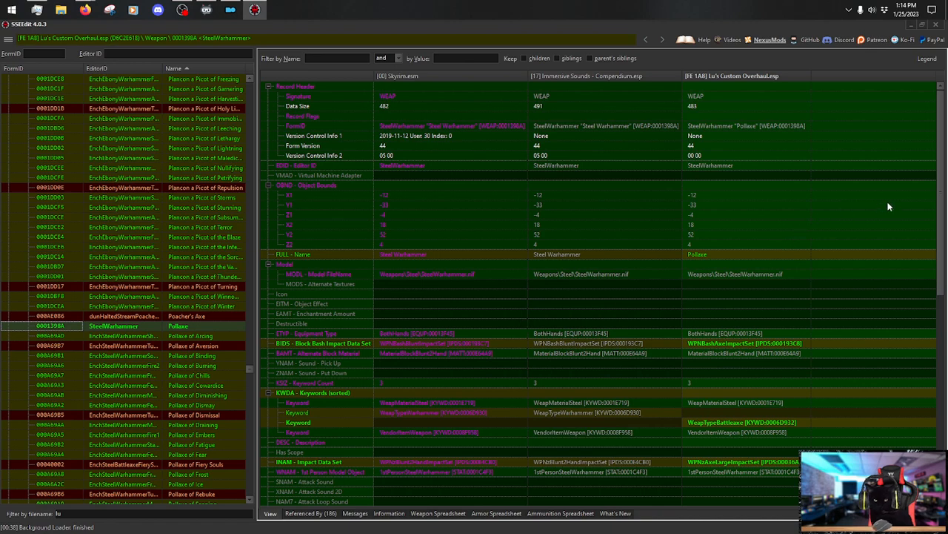
scroll(938, 222, down, 3)
scroll(919, 229, down, 1)
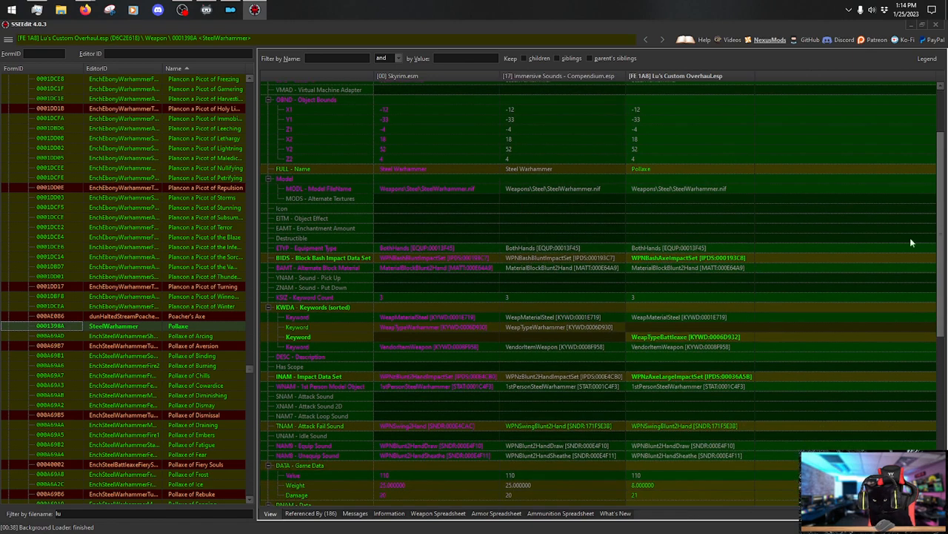
double_click(664, 258)
click(635, 258)
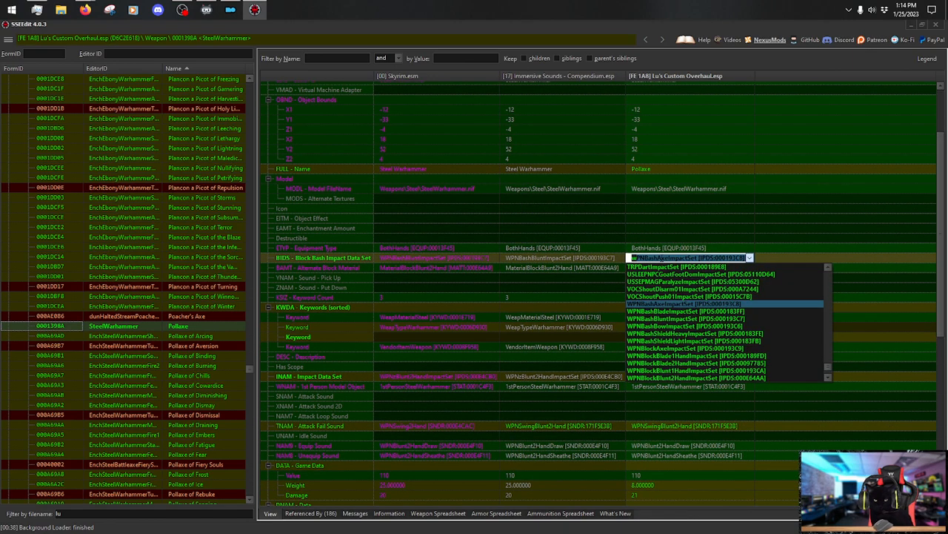
click(579, 259)
click(578, 257)
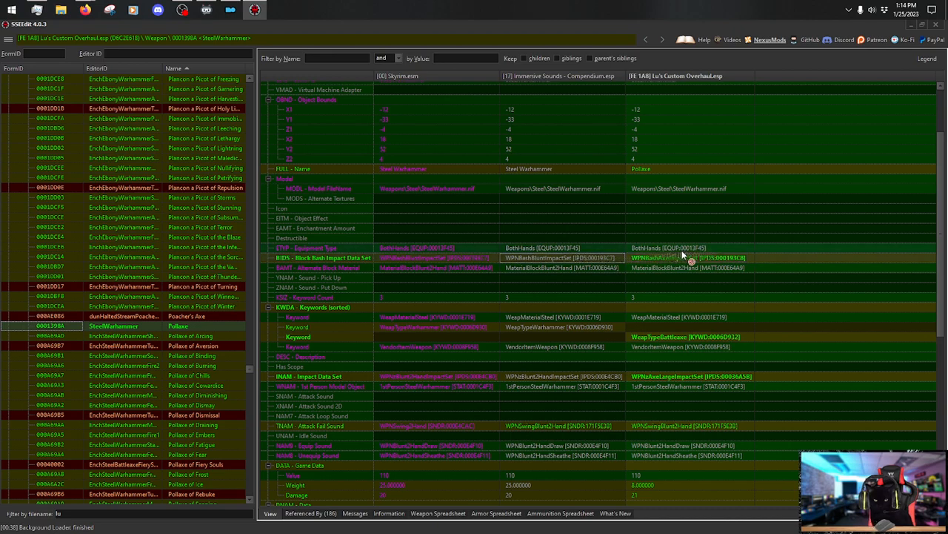
mouse_move(684, 255)
mouse_down()
mouse_move(582, 263)
mouse_move(670, 257)
mouse_up()
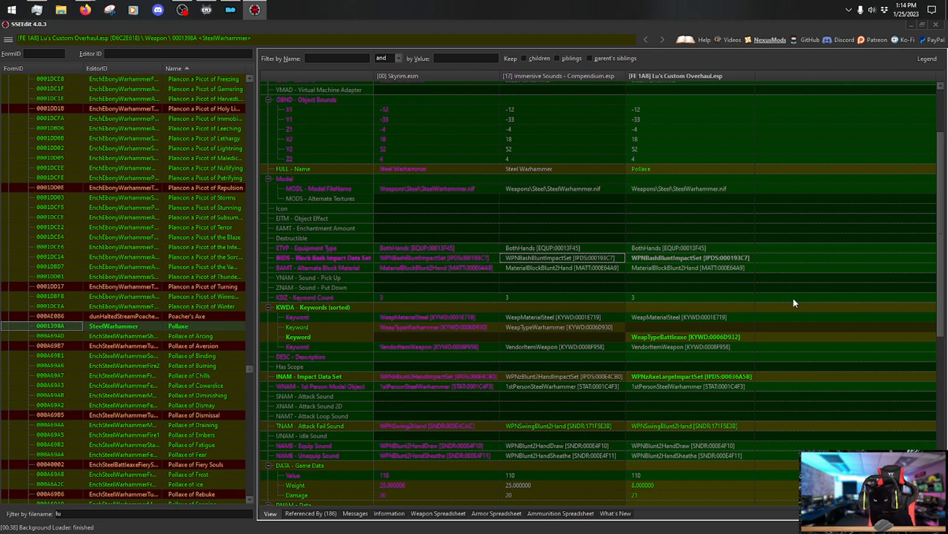
Close SSEEdit and save the changes to Lu's Custom Overhaul.esp.
click(936, 24)
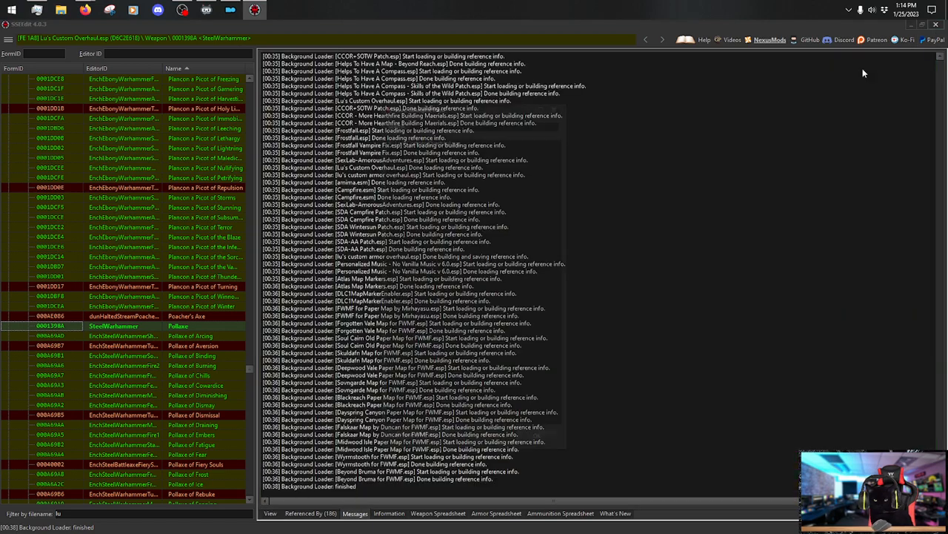
click(541, 442)
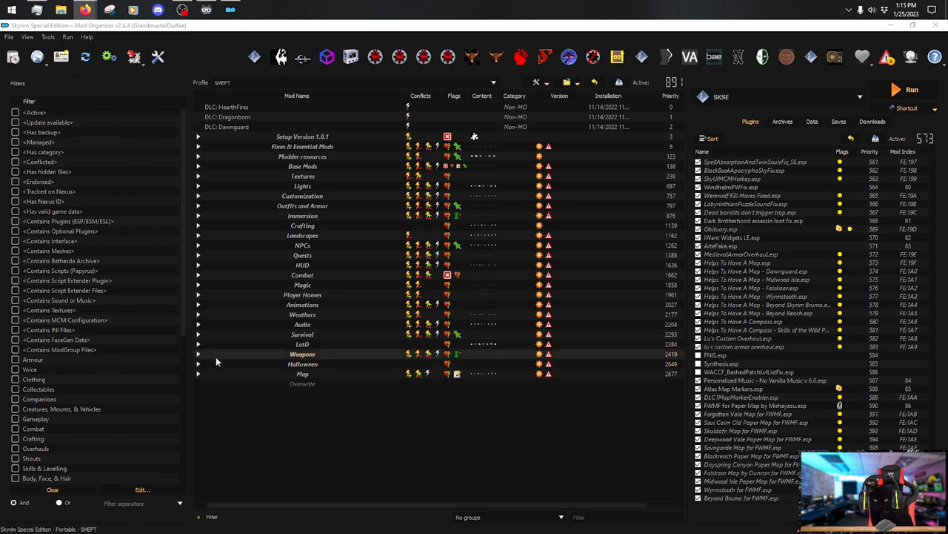
In Mod Organizer, filter the mods for "custom npc" and enable Helps to Have a Map - Custom NPC Patch in the Map group.
click(604, 517)
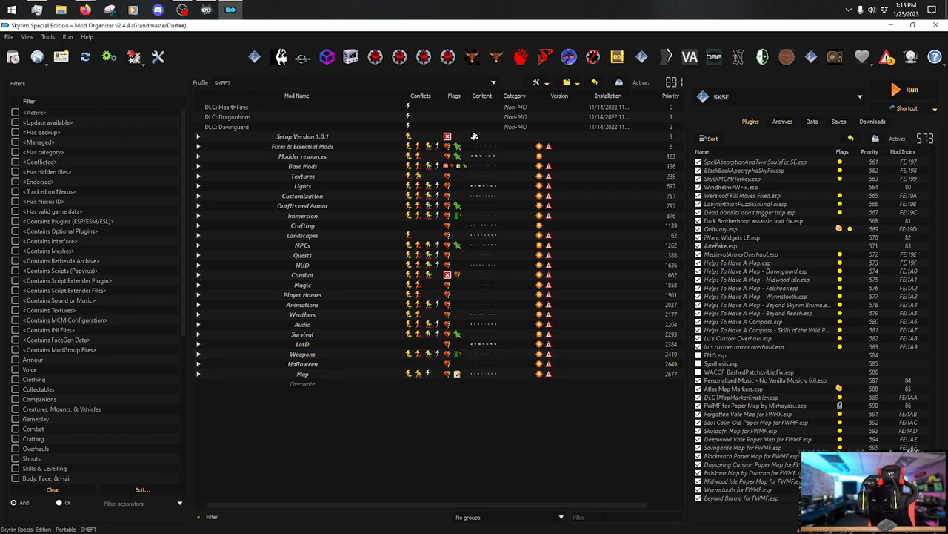
text(custom npc)
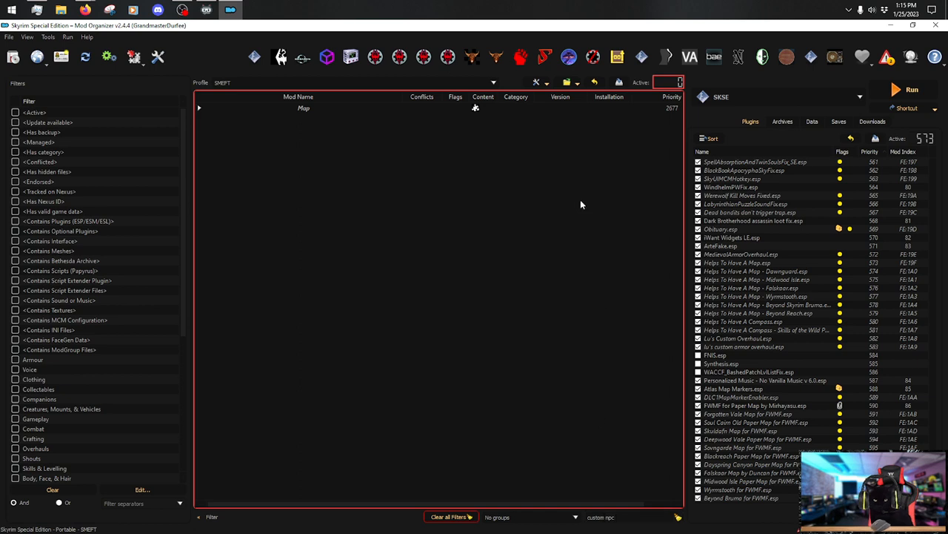
click(208, 109)
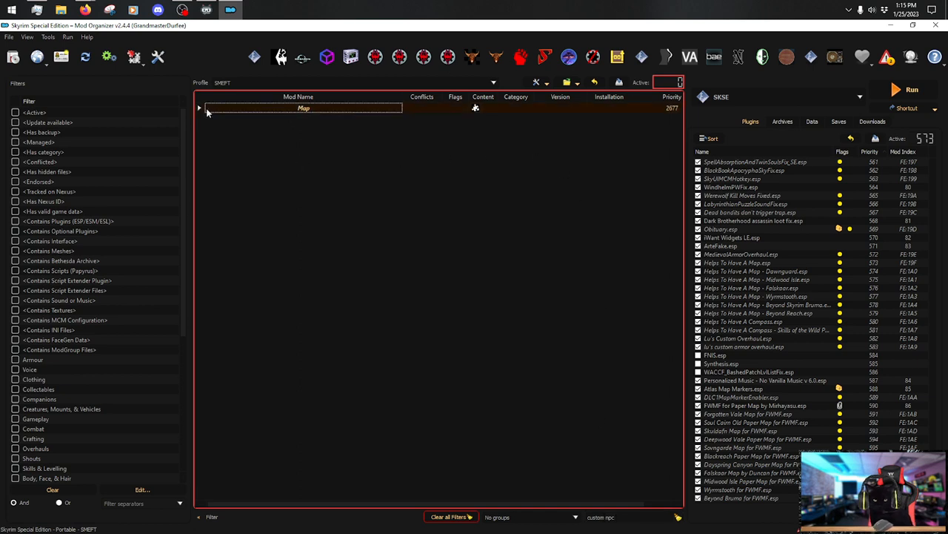
click(201, 109)
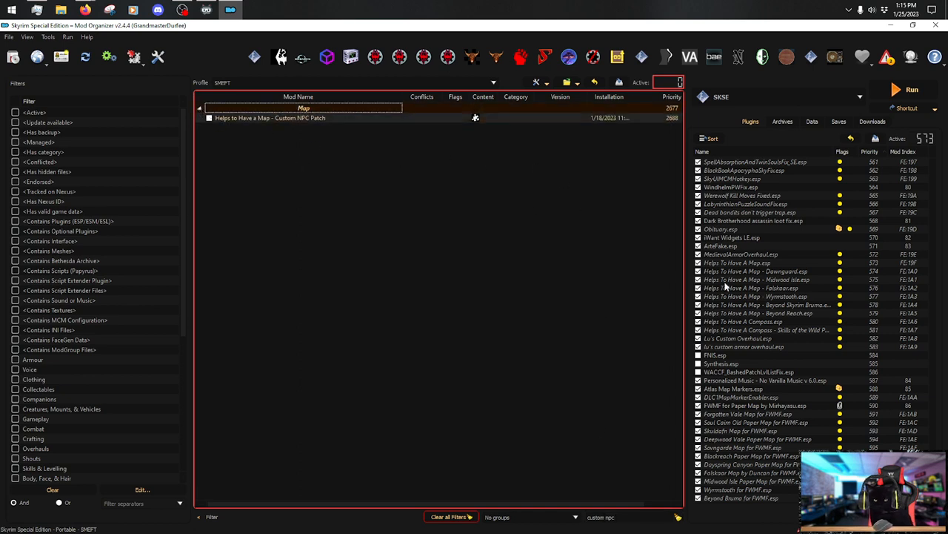
Move helps to have a map npc patch.esp directly after lu's custom armor overhaul.esp in the load order.
scroll(797, 318, down, 1)
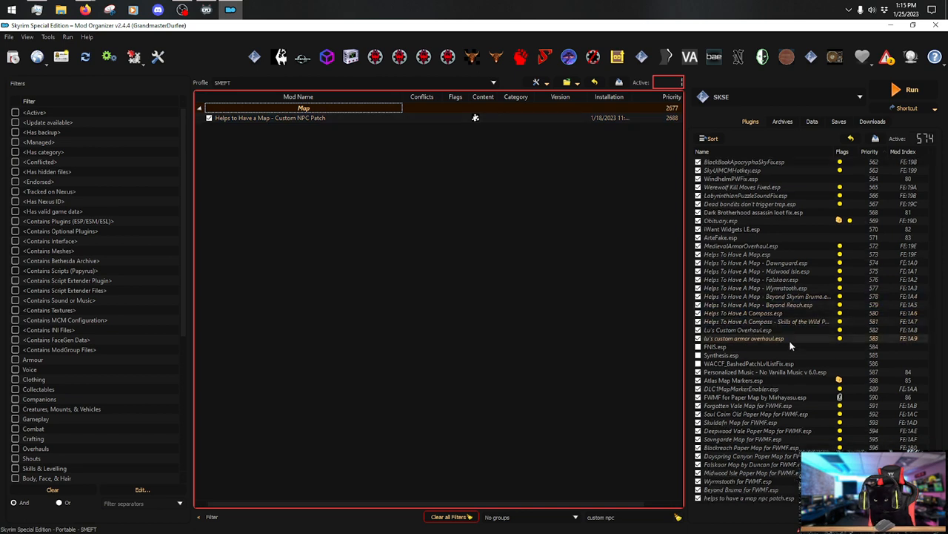
drag(741, 502, 854, 339)
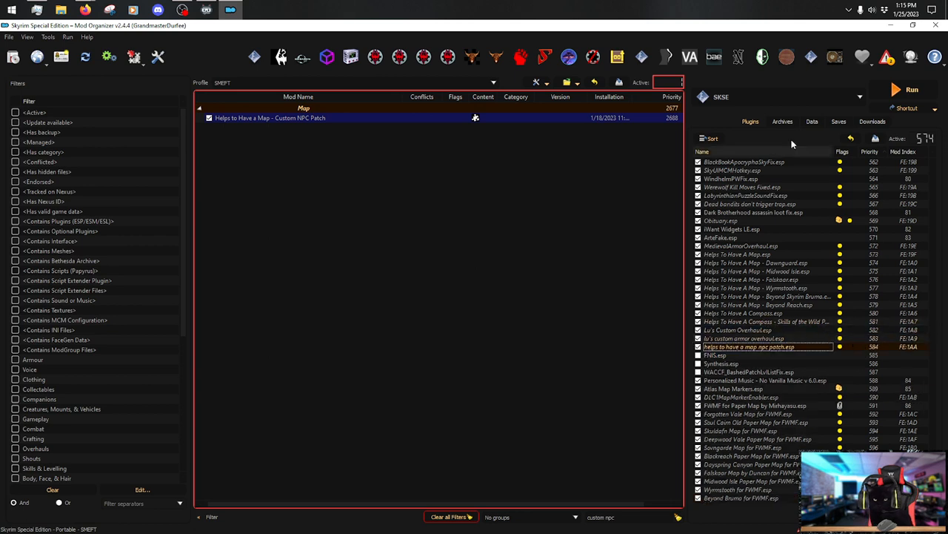
Launch SSEEdit with all active plugins and activate the Unofficial Skyrim Special Edition Patch ModGroup.
click(368, 64)
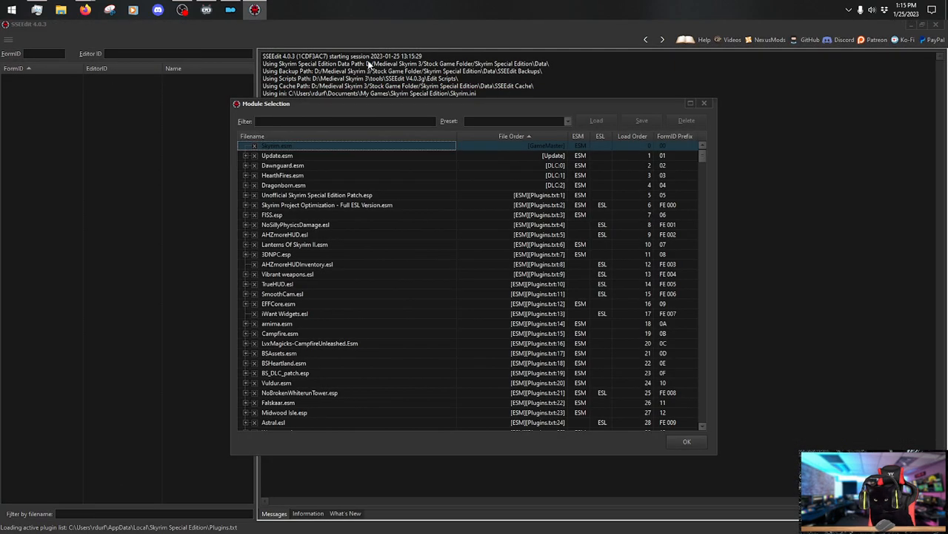
click(686, 440)
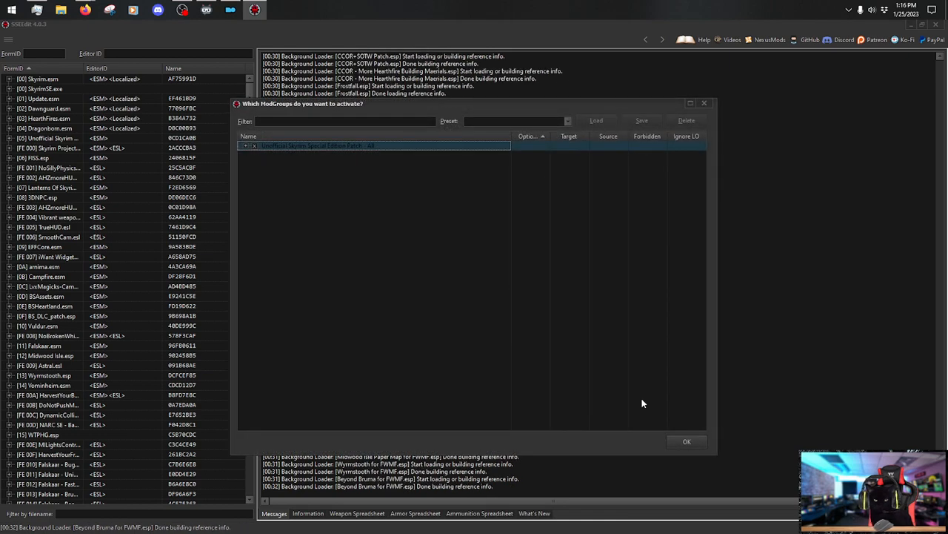
click(689, 441)
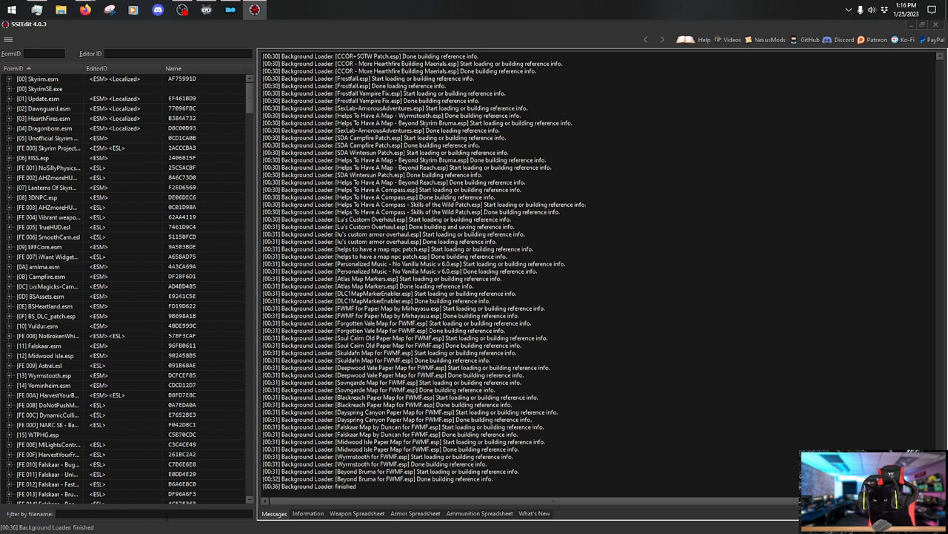
Filter the plugins by "help" and expand the Non-Player Character (Actor) records of helps to have a map npc patch.esp.
text(help)
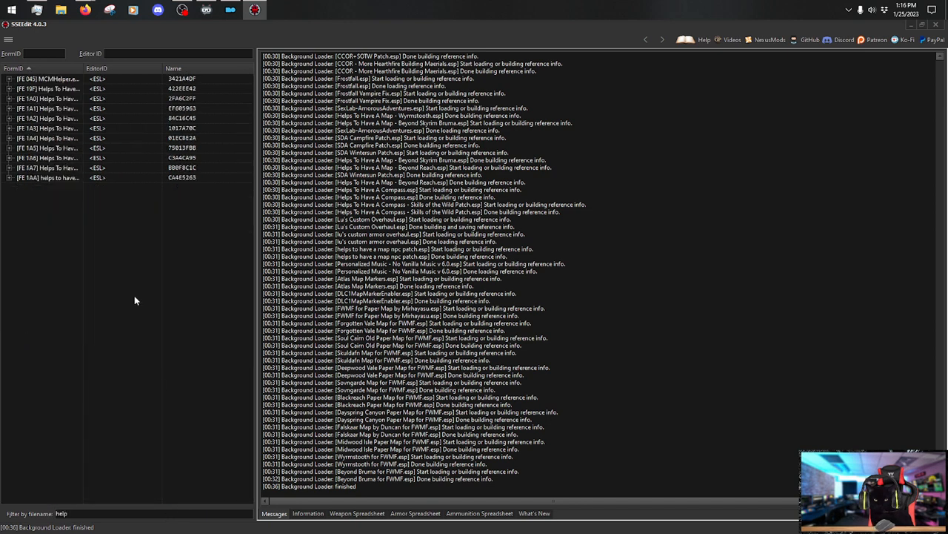
drag(86, 67, 143, 69)
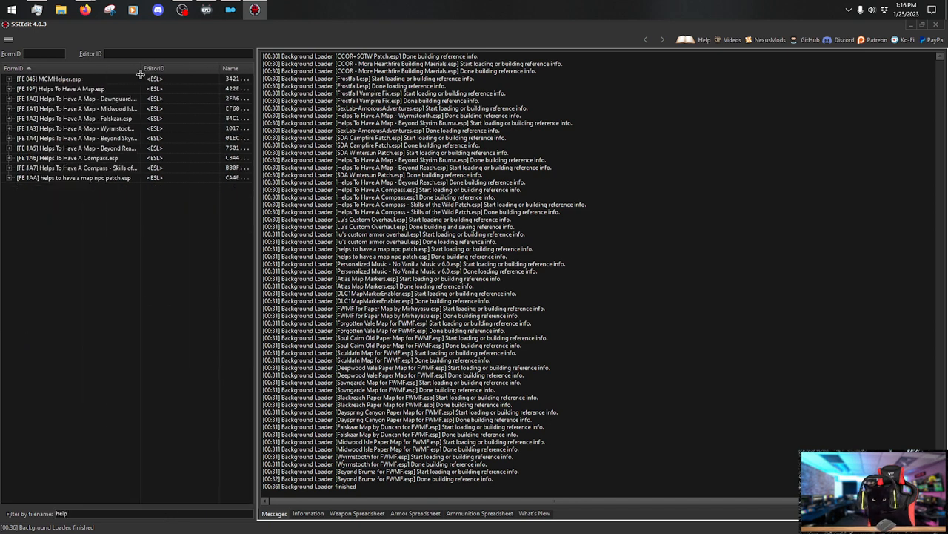
click(99, 178)
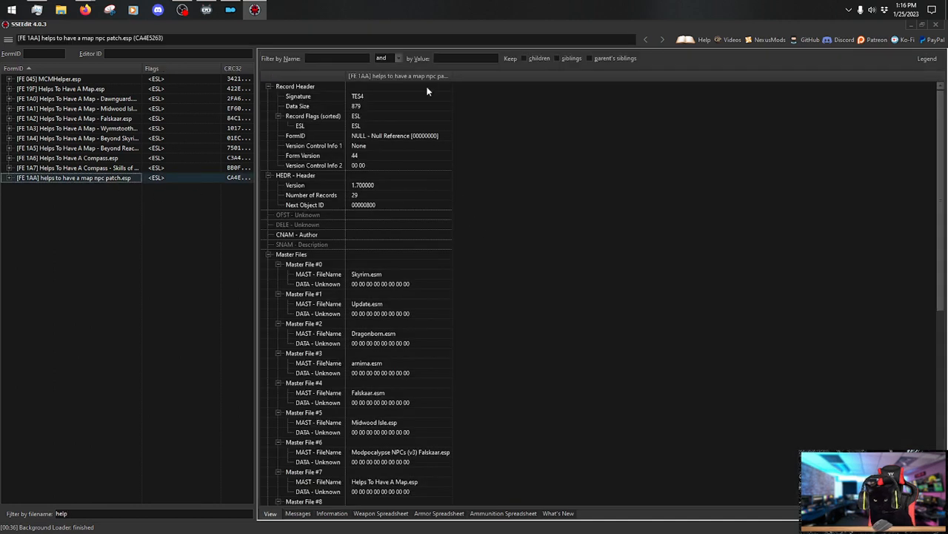
click(9, 177)
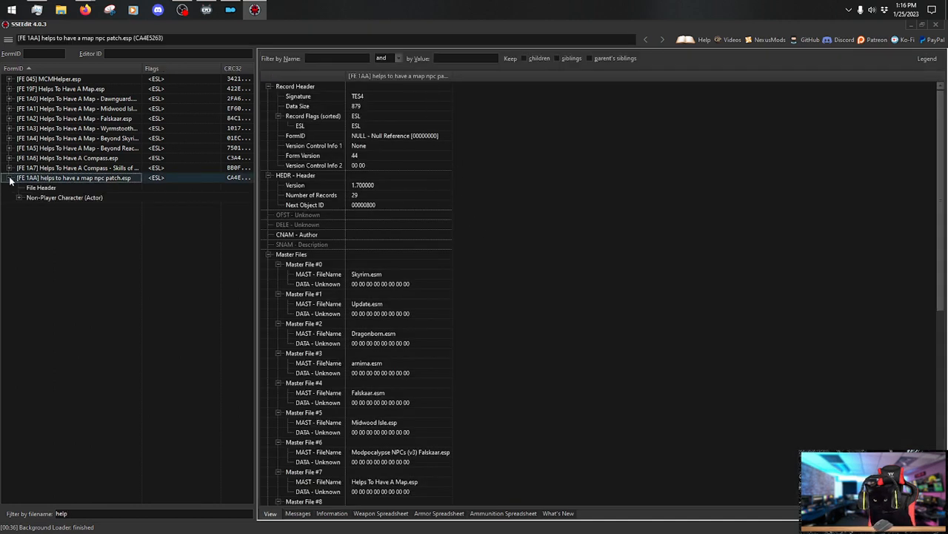
click(19, 197)
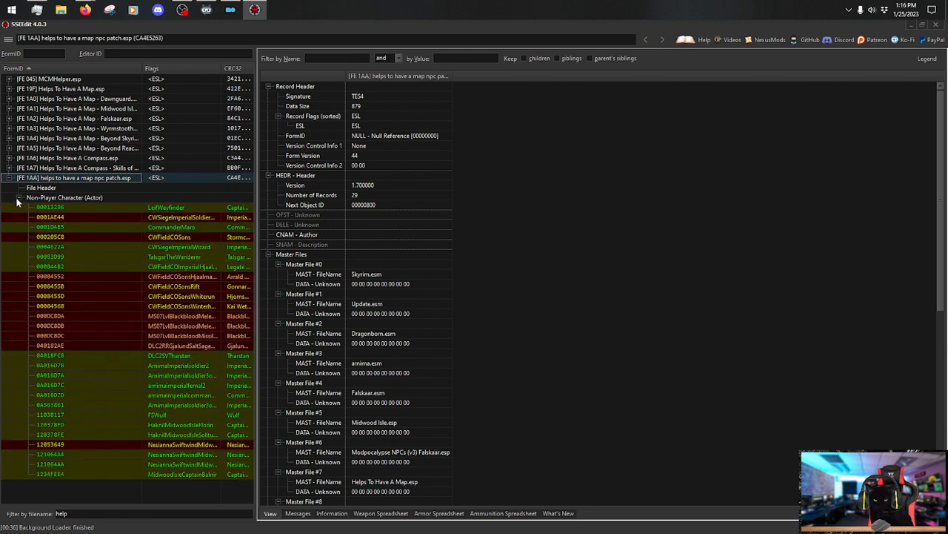
Remove the LeifWayfinder NPC record from helps to have a map npc patch.esp and confirm the permanent removal.
click(223, 208)
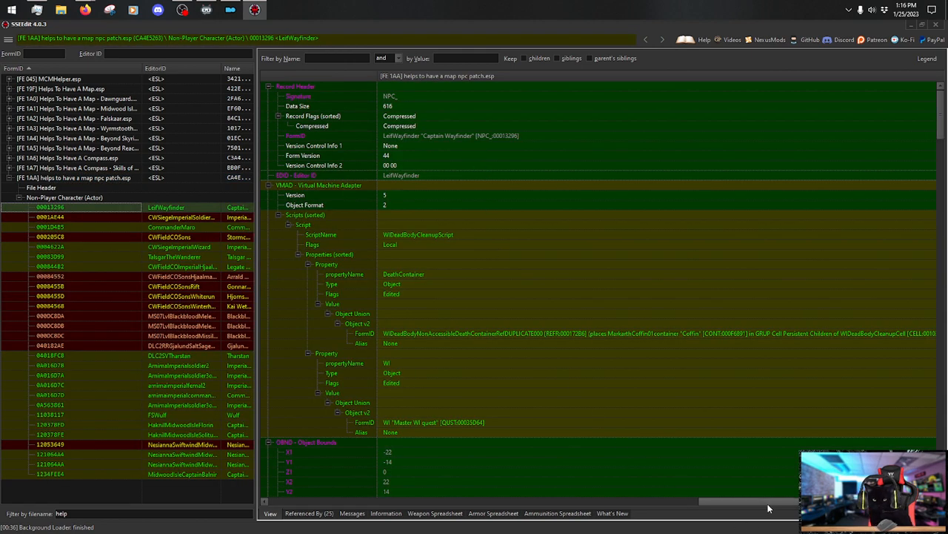
drag(771, 506, 711, 502)
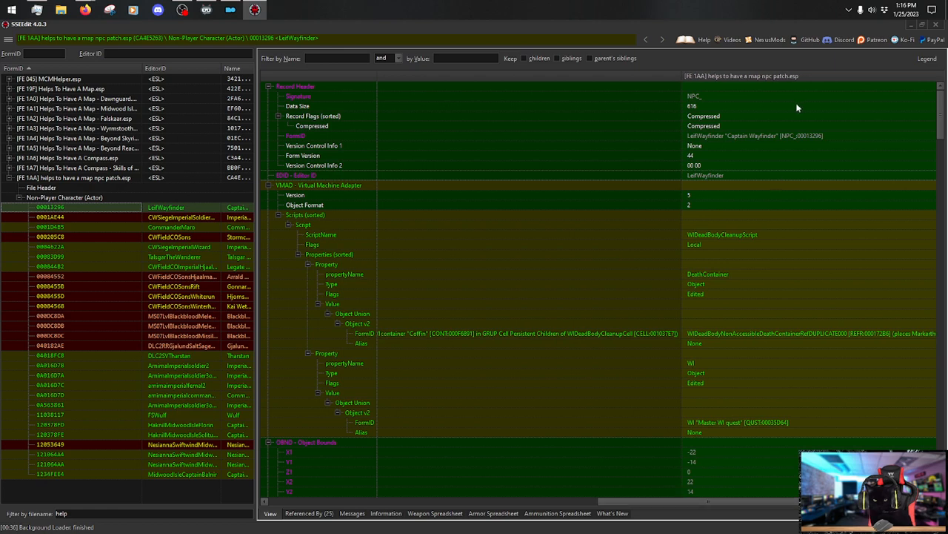
right_click(766, 75)
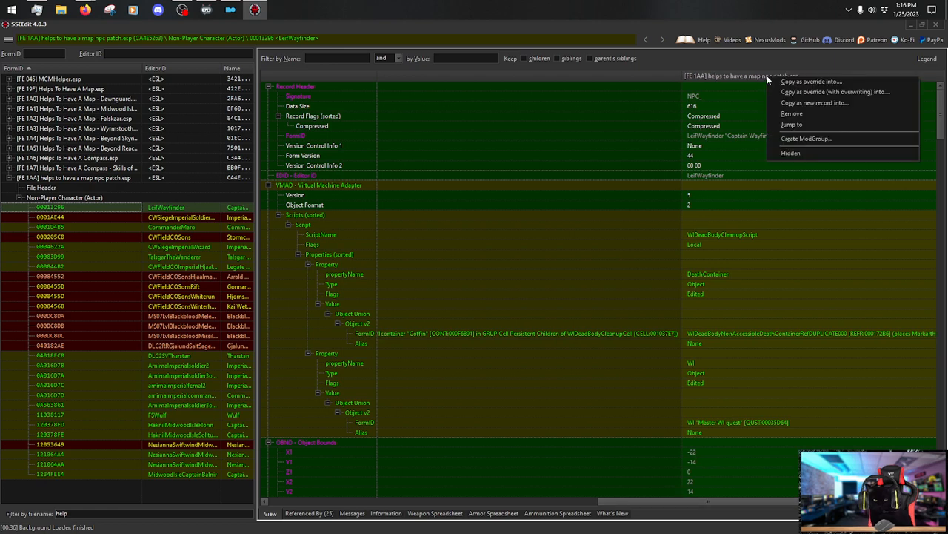
click(820, 115)
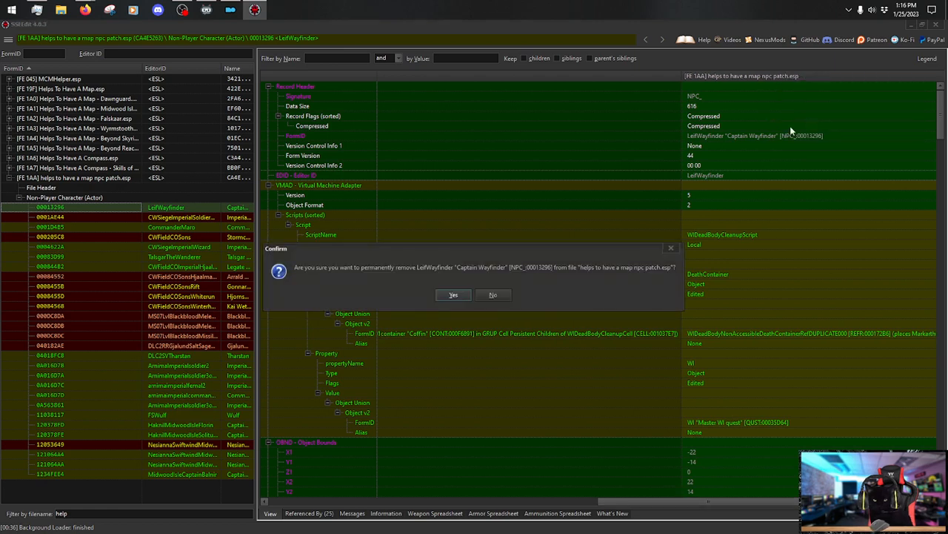
click(454, 295)
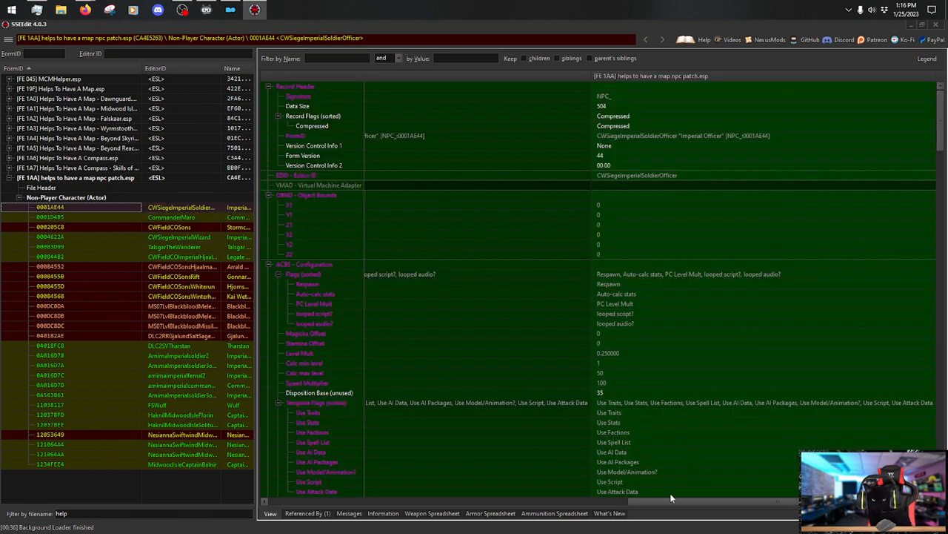
Remove the CWSiegeImperialSoldierOfficer NPC record from helps to have a map npc patch.esp.
drag(671, 497, 627, 500)
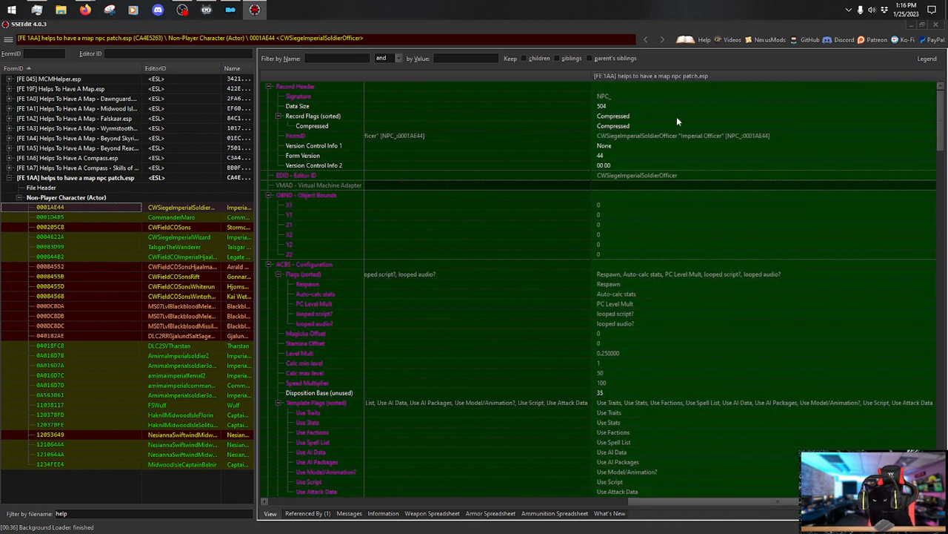
right_click(679, 76)
click(728, 115)
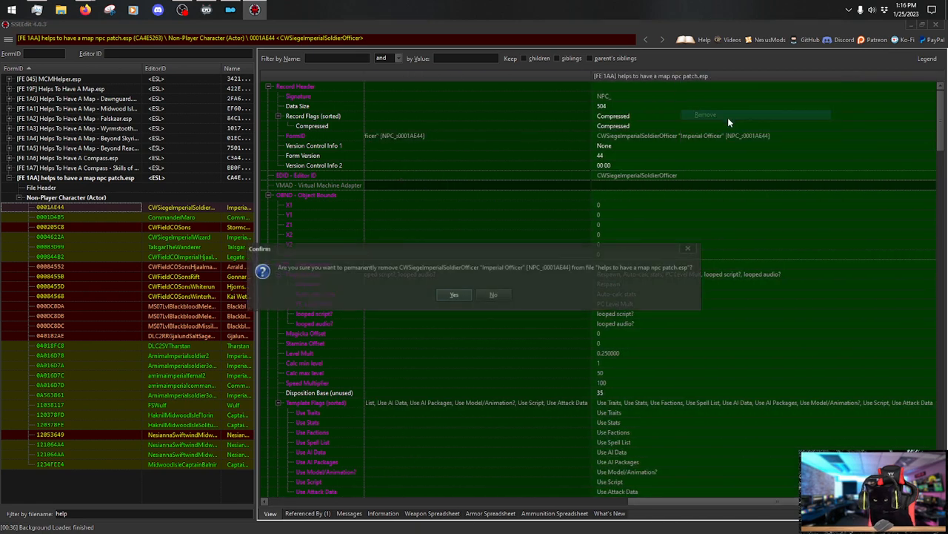
click(455, 296)
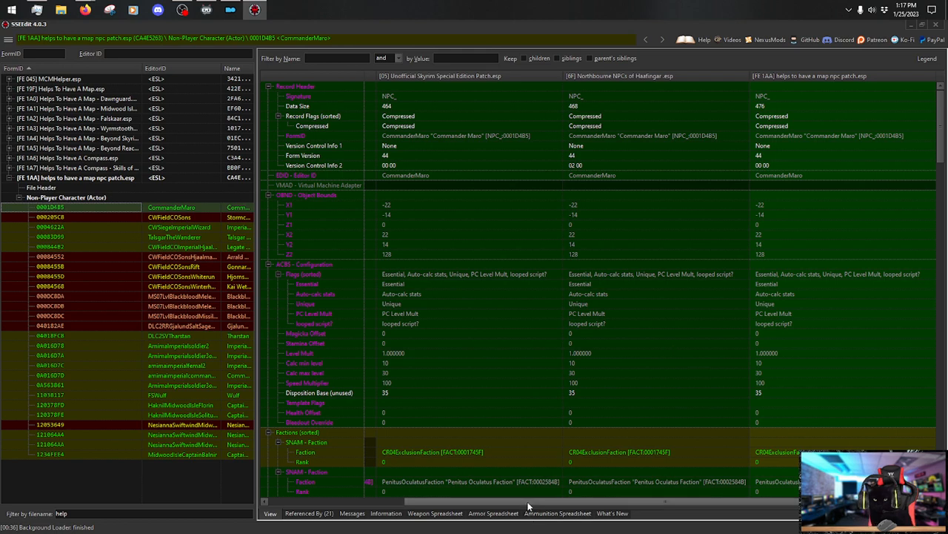
Remove the CommanderMaro NPC record from helps to have a map npc patch.esp, leaving the other plugins' versions alone.
drag(546, 502, 400, 504)
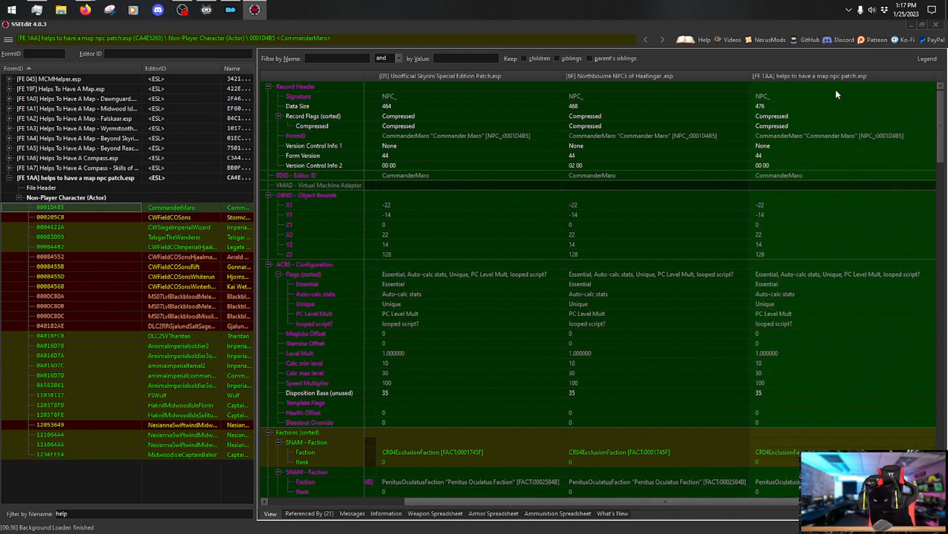
right_click(830, 77)
click(837, 115)
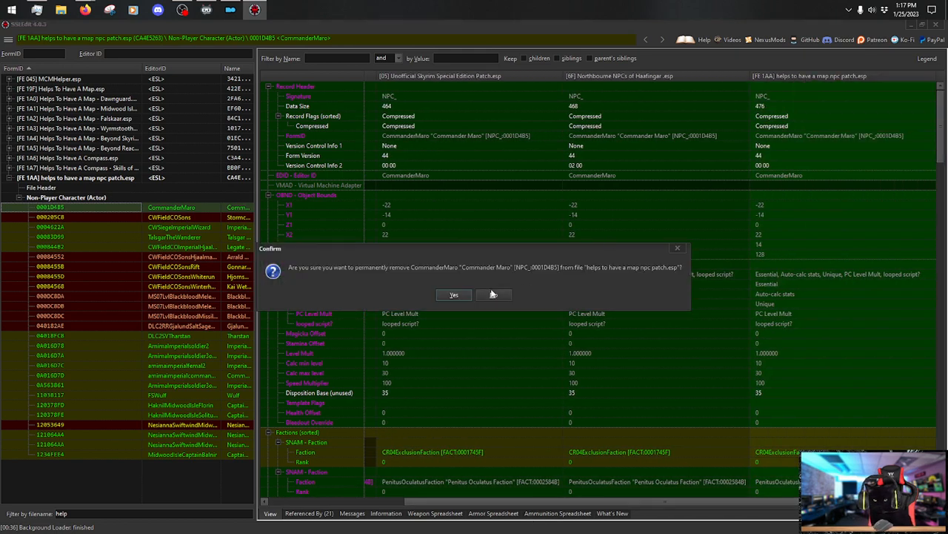
click(451, 295)
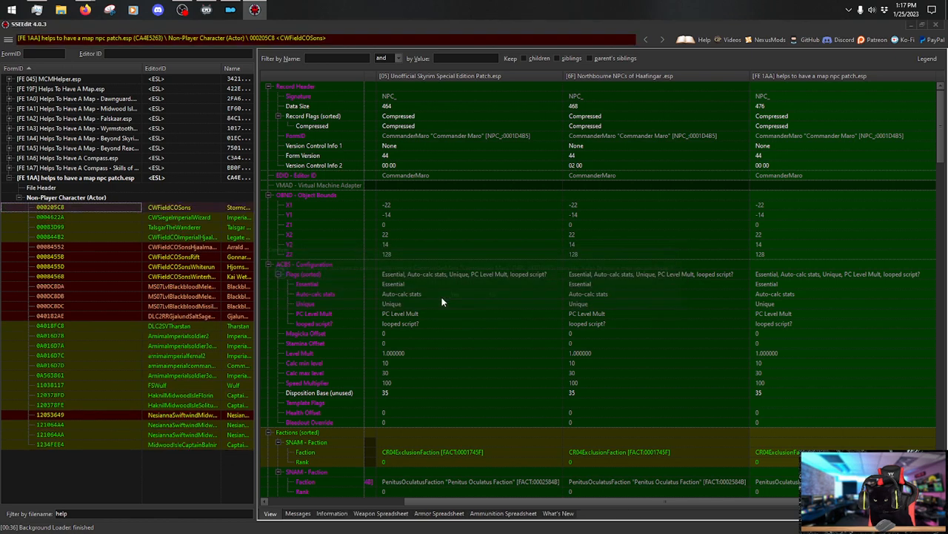
Remove the CWFieldCOSons (Stormcloak Field Commander) record from helps to have a map npc patch.esp.
click(206, 208)
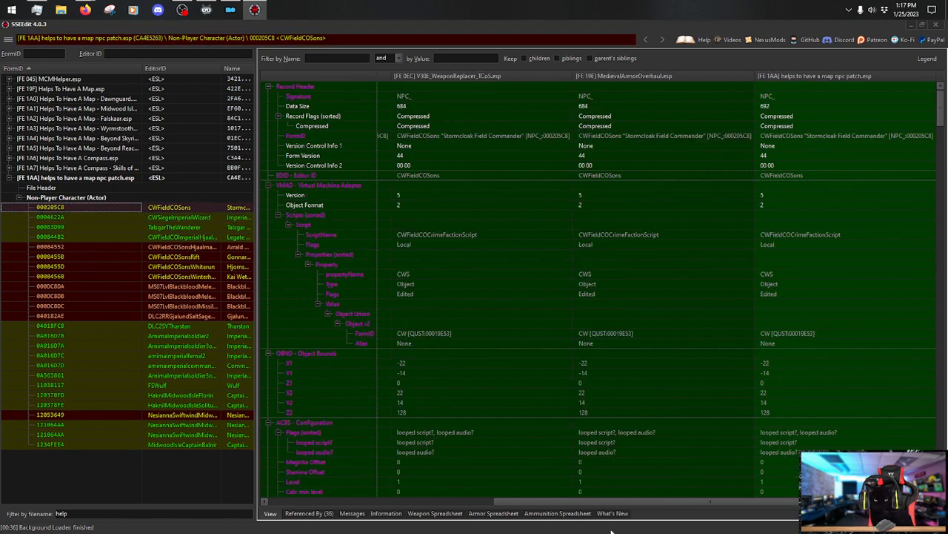
drag(637, 504, 687, 515)
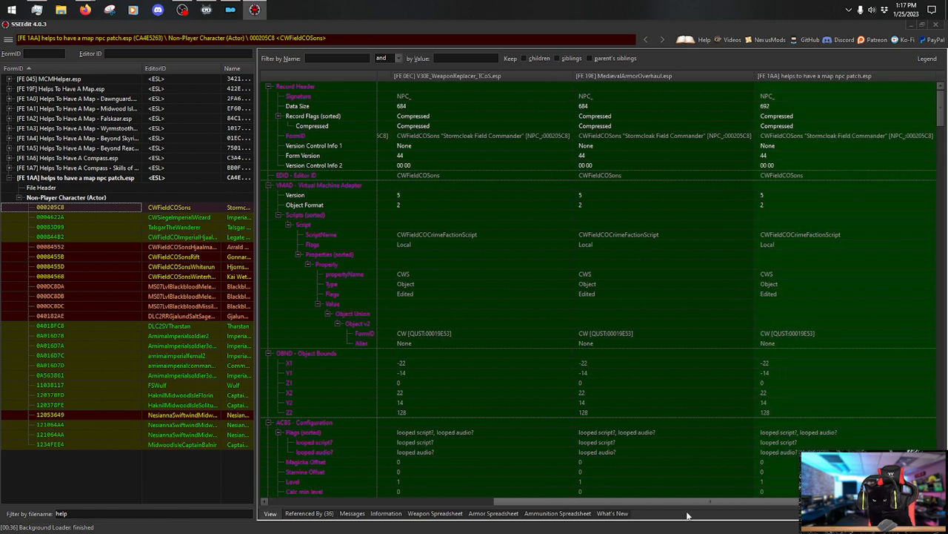
right_click(815, 78)
click(821, 116)
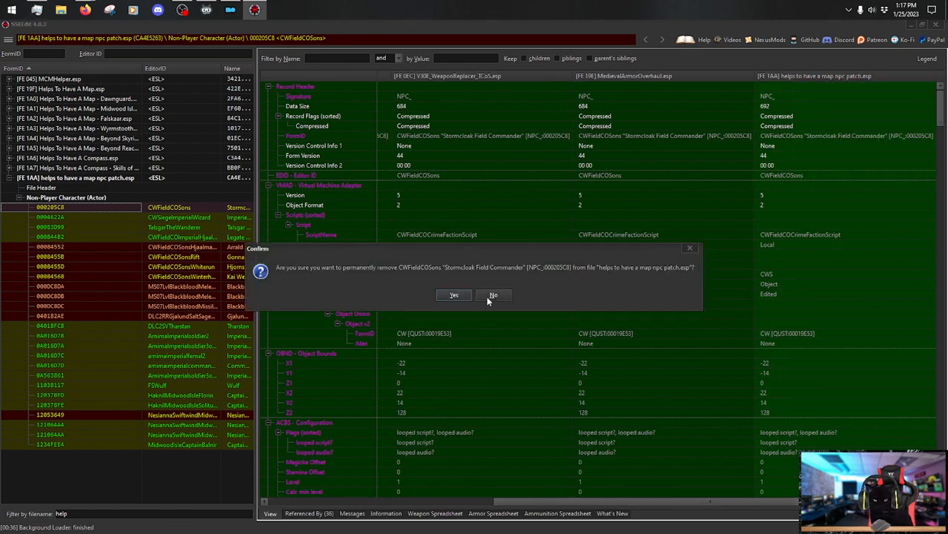
click(463, 292)
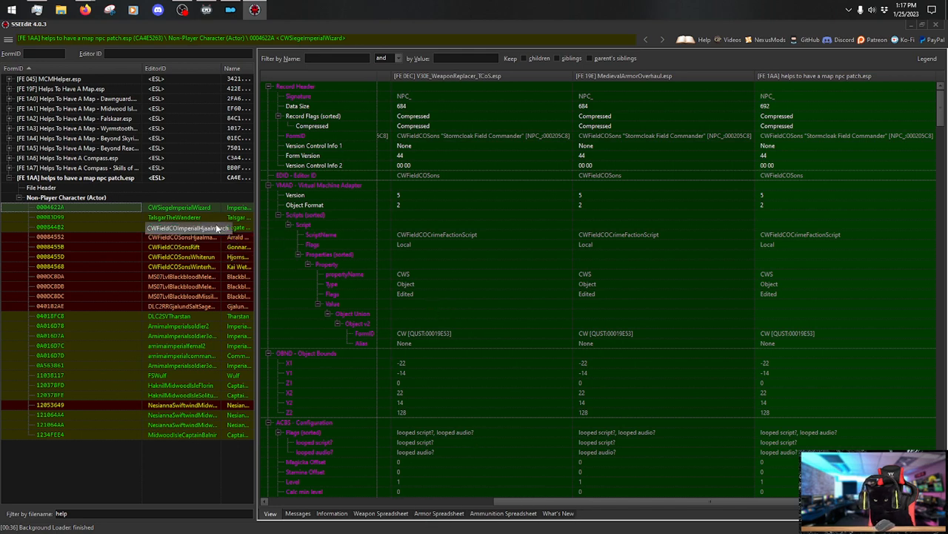
Remove the CWSiegeImperialWizard NPC record from helps to have a map npc patch.esp.
click(216, 211)
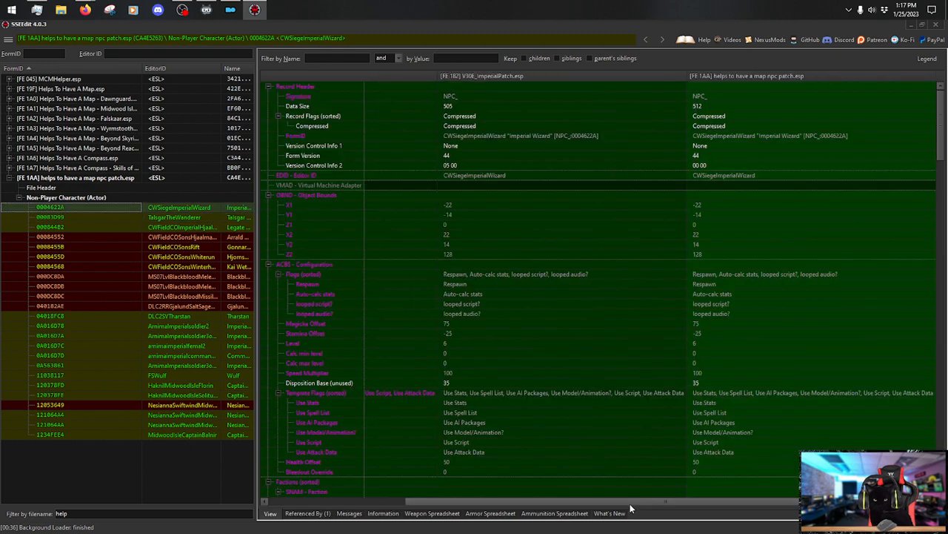
drag(630, 501, 649, 495)
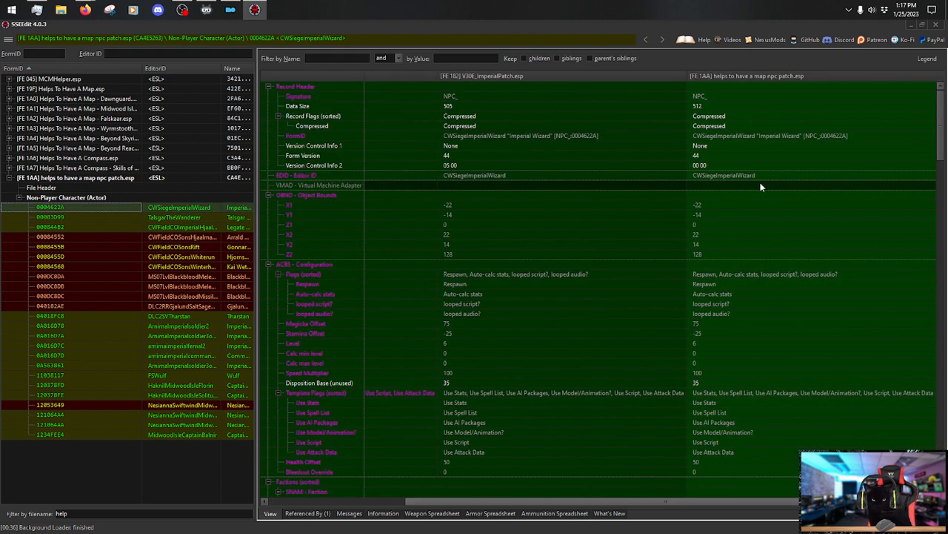
right_click(766, 75)
click(817, 114)
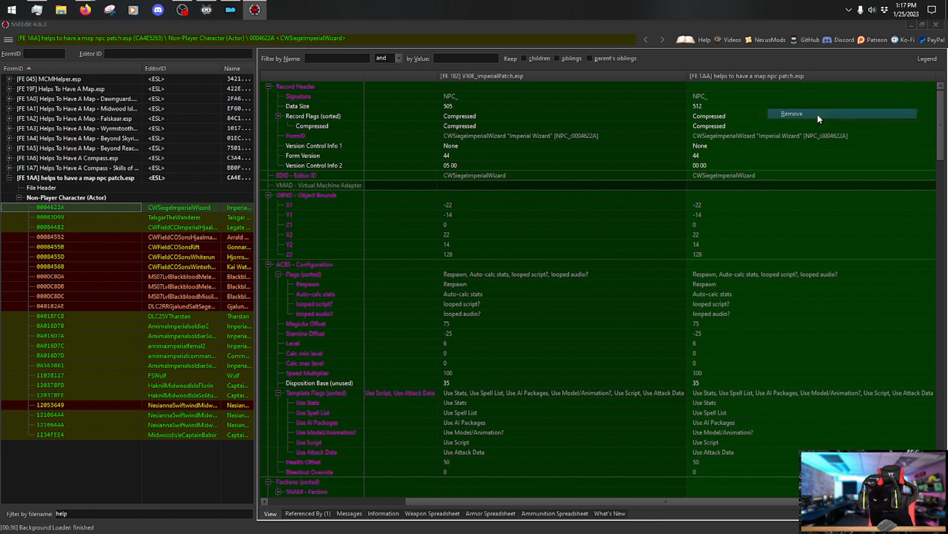
click(454, 295)
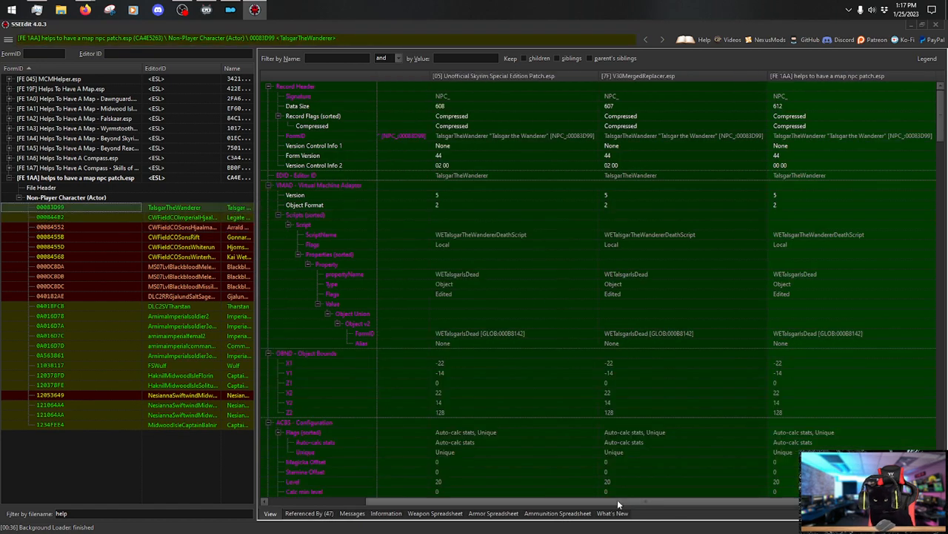
Remove the TalsgarTheWanderer NPC record from helps to have a map npc patch.esp.
drag(617, 501, 757, 527)
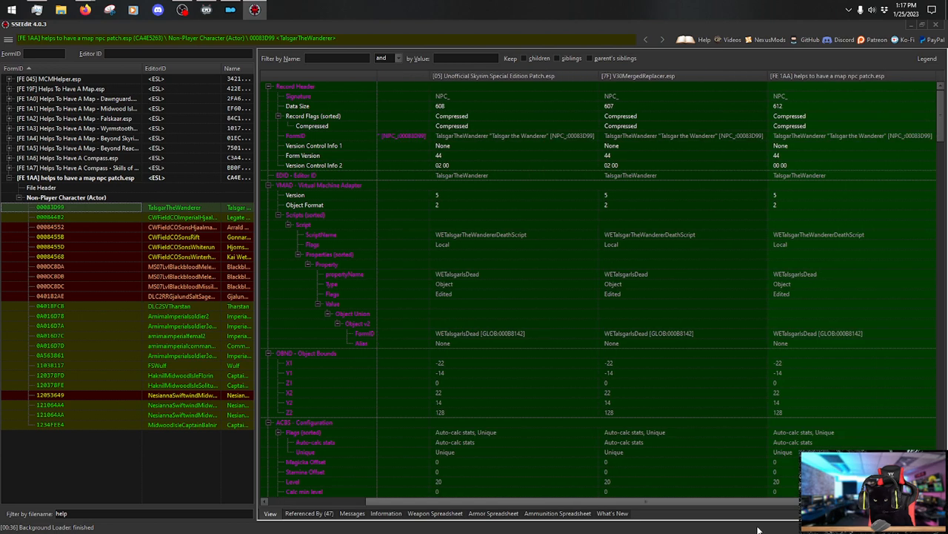
right_click(853, 75)
click(859, 111)
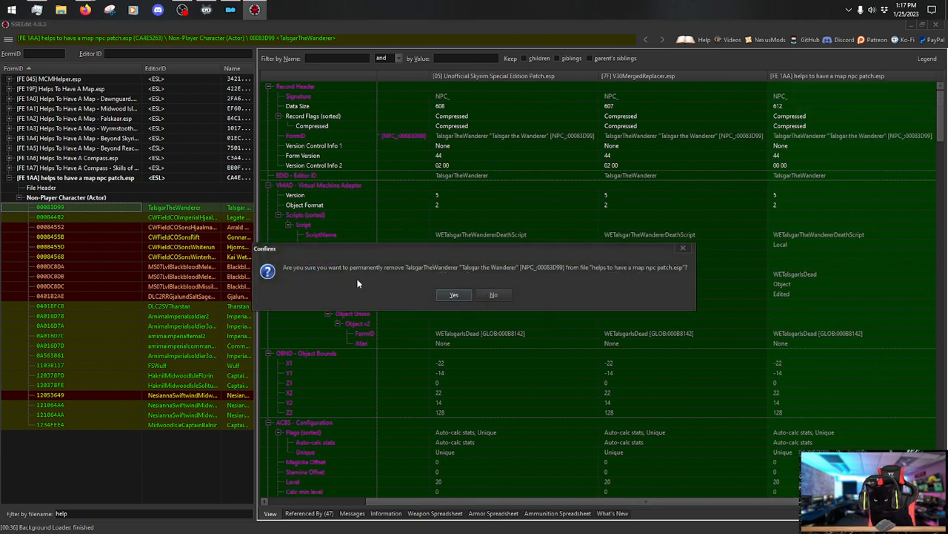
click(455, 295)
Remove the CWFieldCOImperialHjaalmarch (Legate Taurinus Duilis) record from helps to have a map npc patch.esp.
click(215, 209)
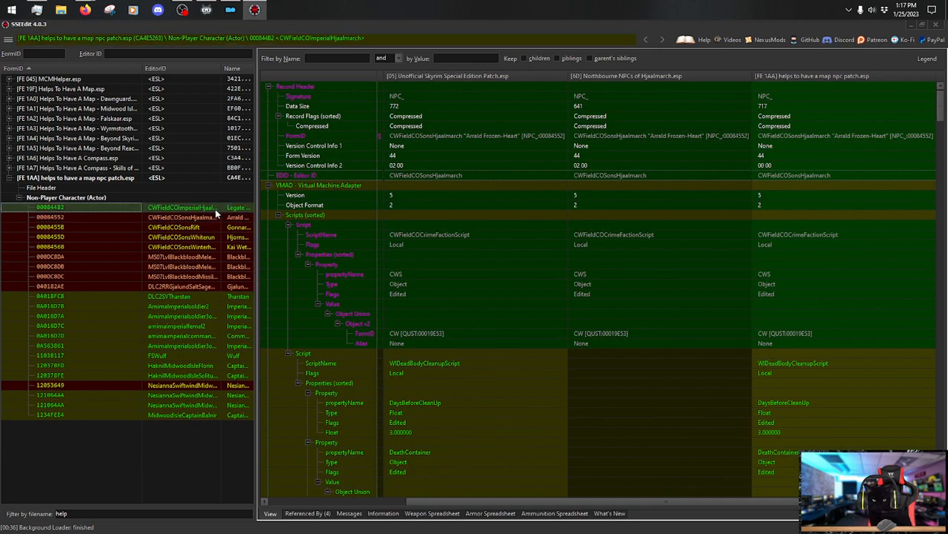
drag(562, 503, 586, 508)
right_click(835, 77)
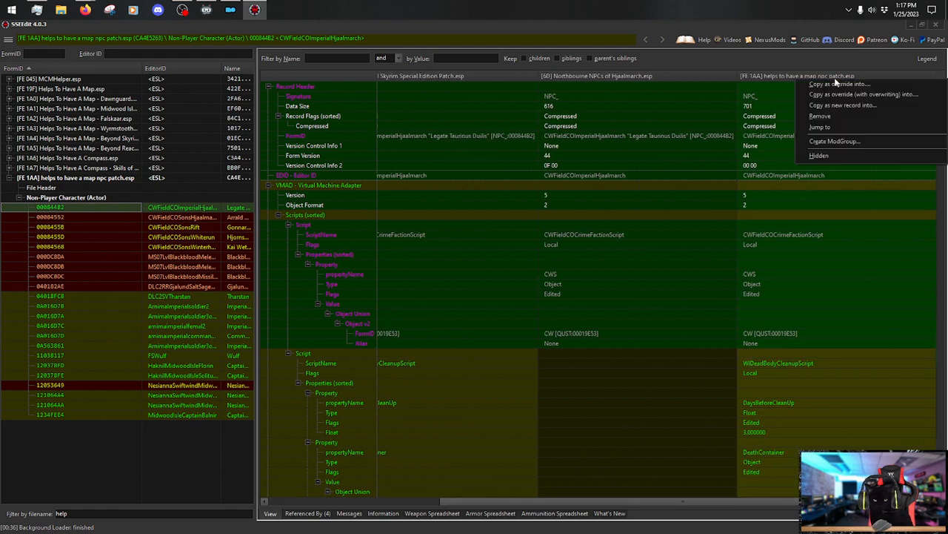
click(833, 112)
click(455, 294)
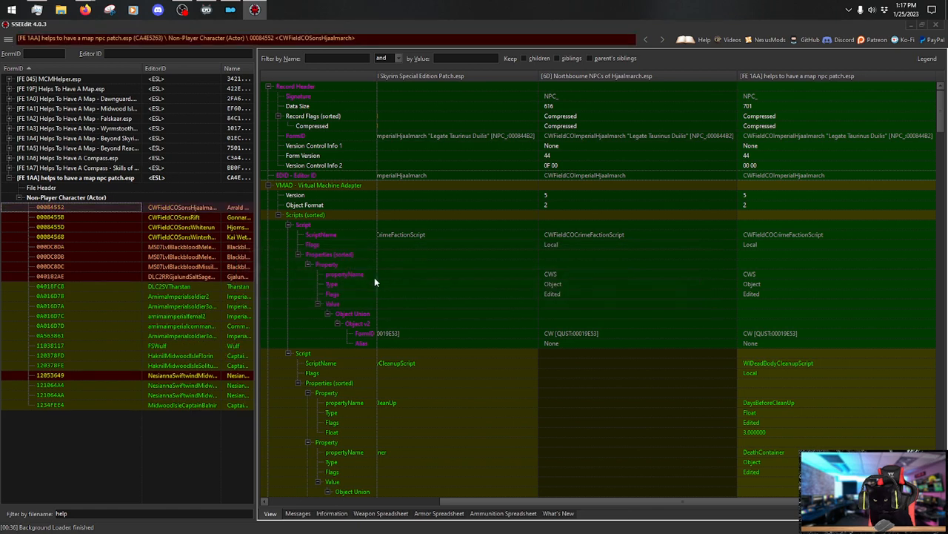
Remove the CWFieldCOSonsHjaalmarch (Arrald Frozen-Heart) record from helps to have a map npc patch.esp.
click(203, 208)
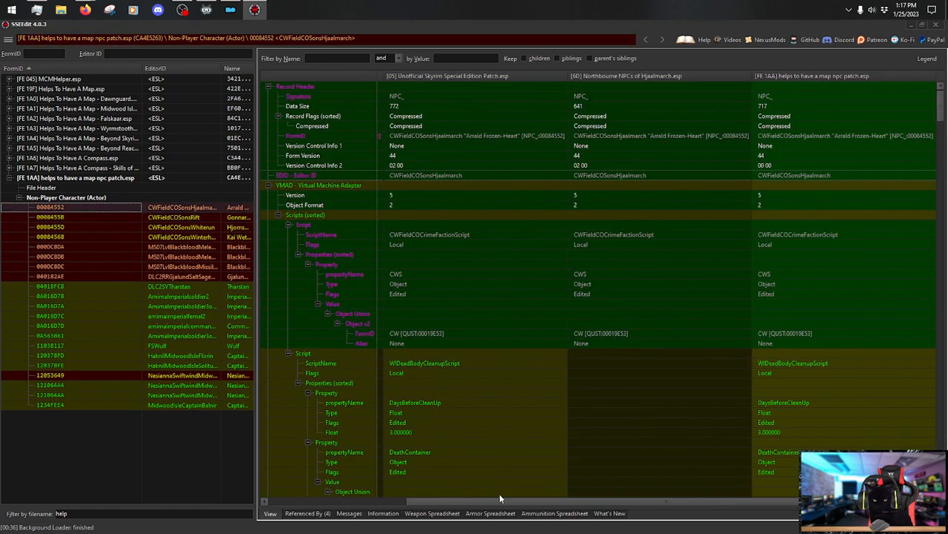
drag(496, 500, 704, 508)
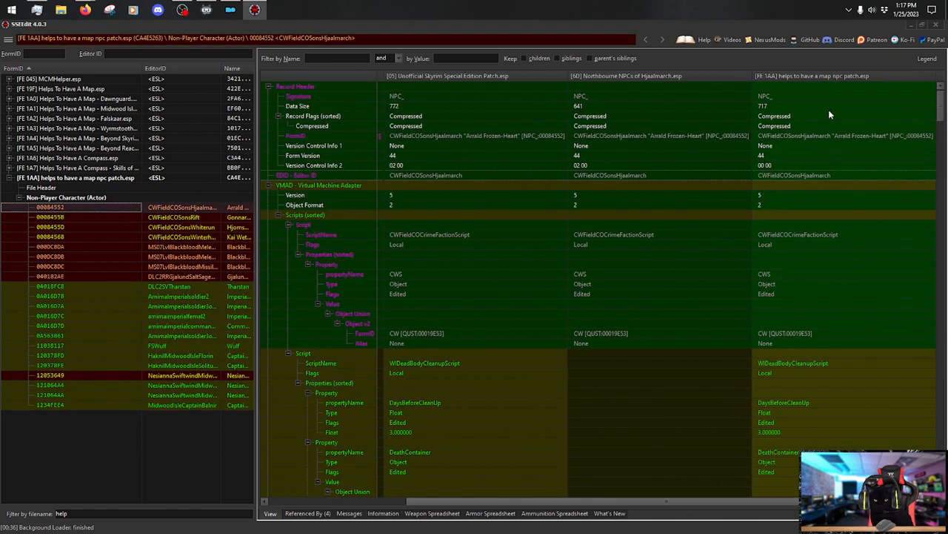
right_click(828, 79)
click(823, 121)
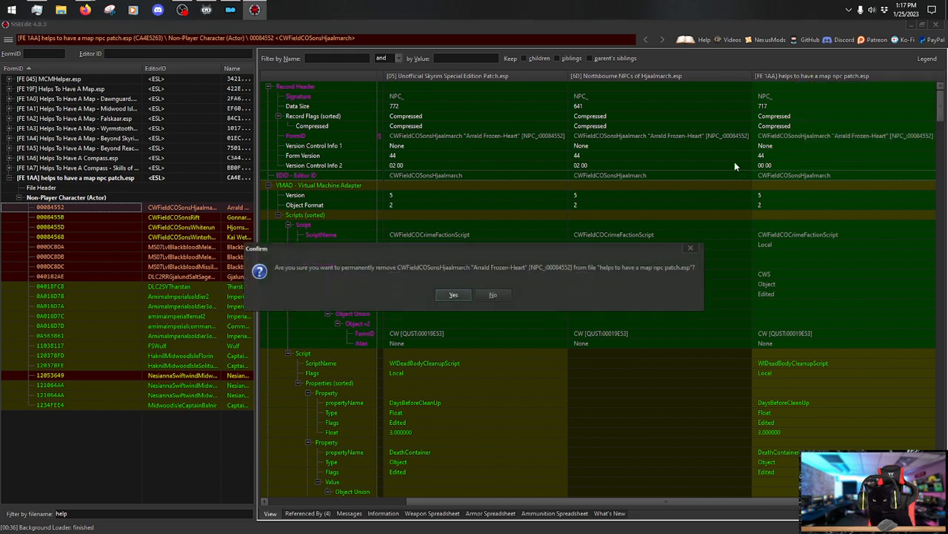
click(457, 296)
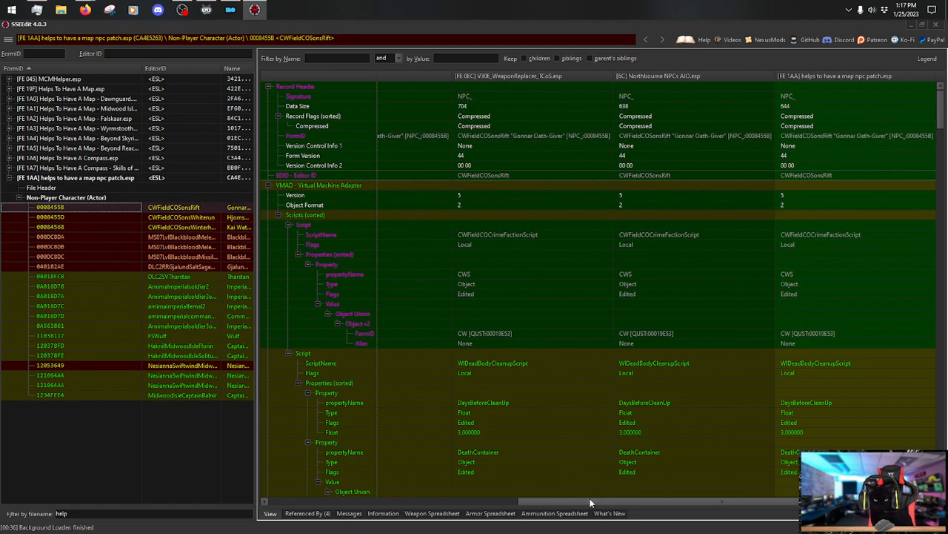
Remove the CWFieldCOSonsRift (Gonnar Oath-Giver) record from helps to have a map npc patch.esp.
mouse_move(590, 498)
mouse_down()
mouse_move(311, 499)
mouse_move(588, 498)
mouse_up()
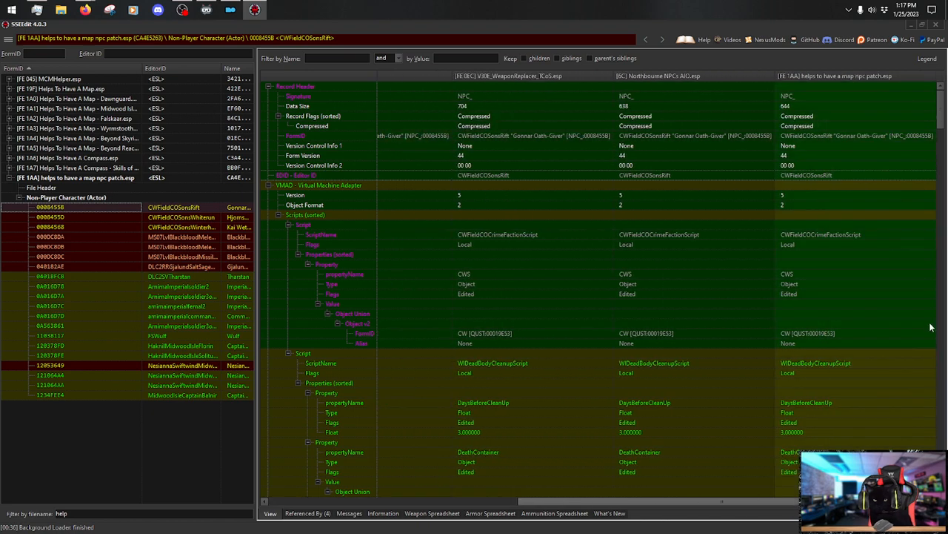
right_click(871, 77)
click(824, 115)
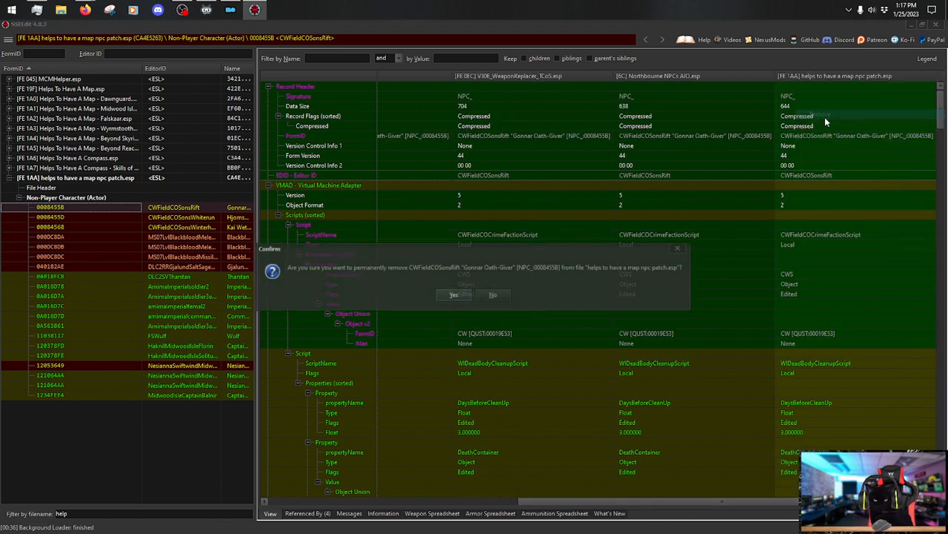
click(475, 298)
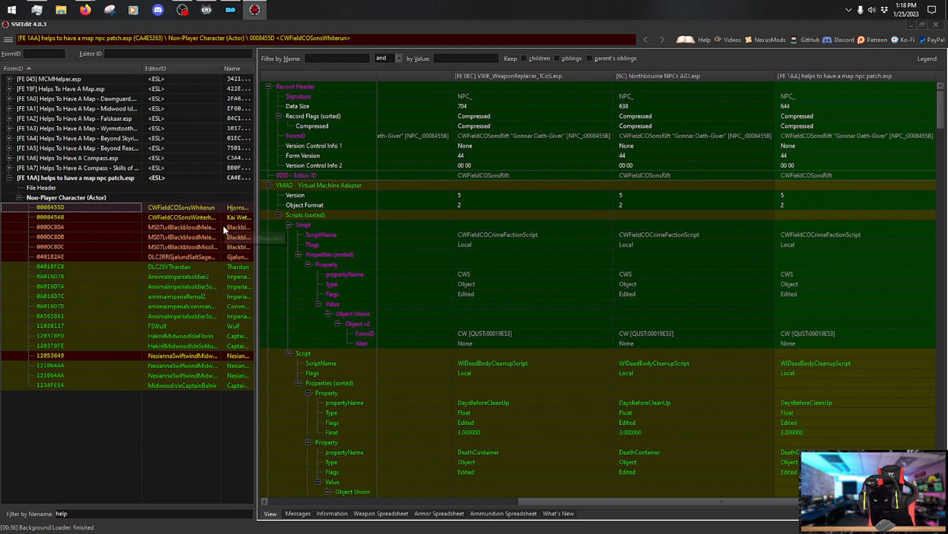
Remove the CWFieldCOSonsWhiterun (Hjornskar Head-Smasher) record from helps to have a map npc patch.esp.
click(190, 209)
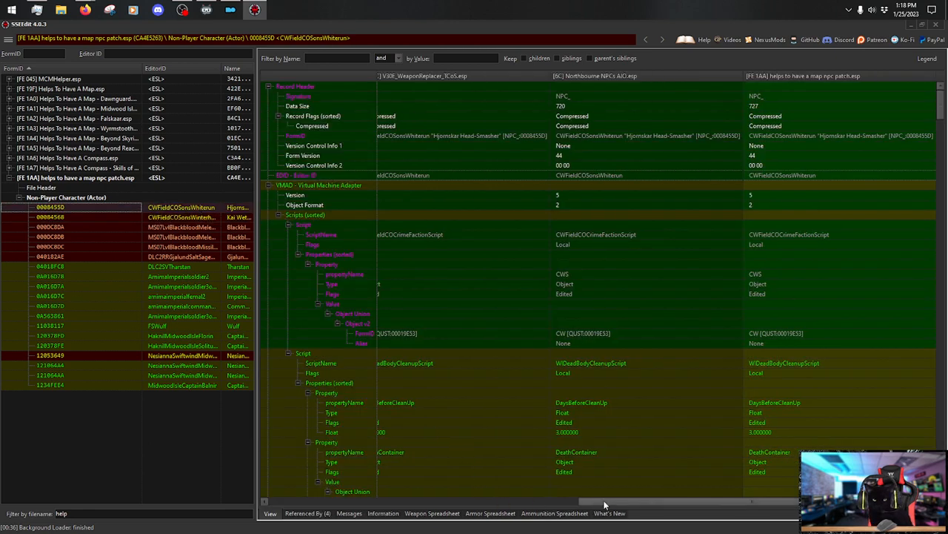
scroll(614, 505, left, 5)
scroll(621, 506, right, 1)
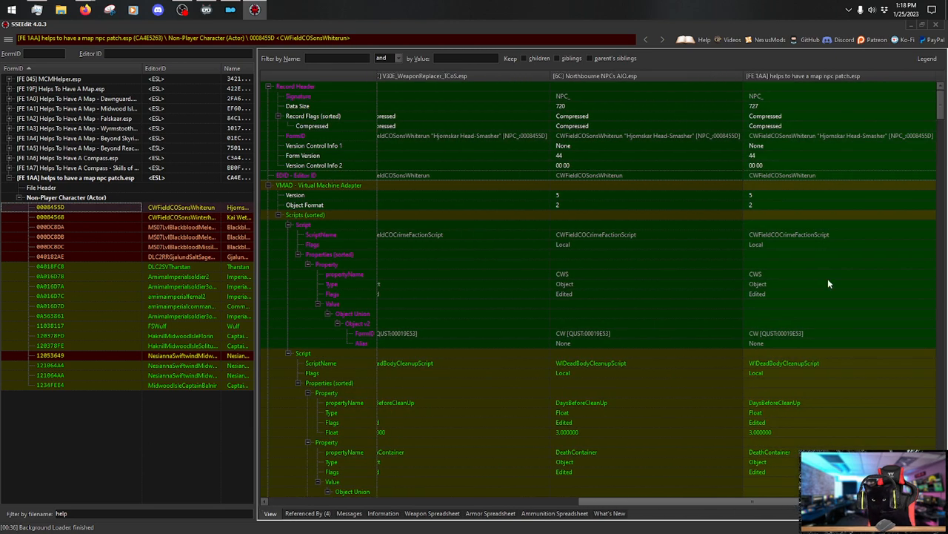
right_click(807, 72)
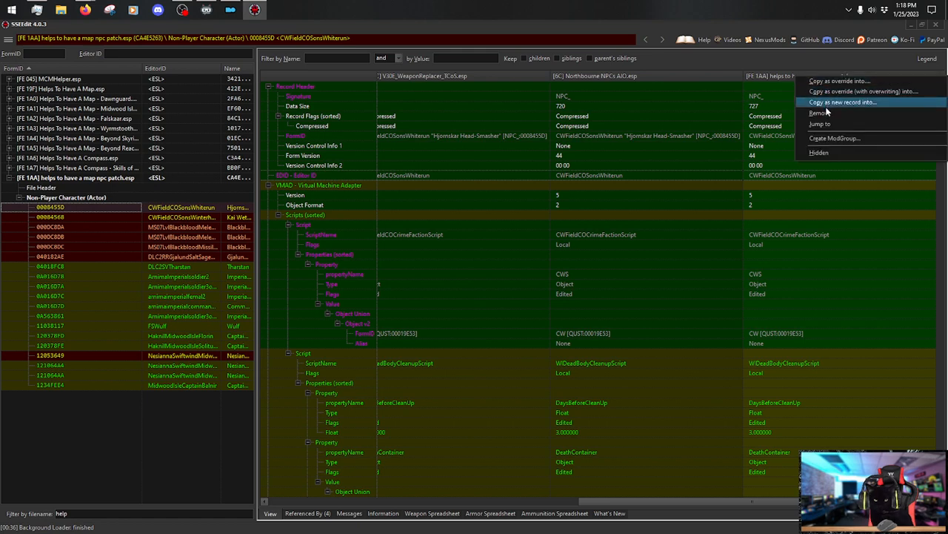
click(819, 112)
click(449, 295)
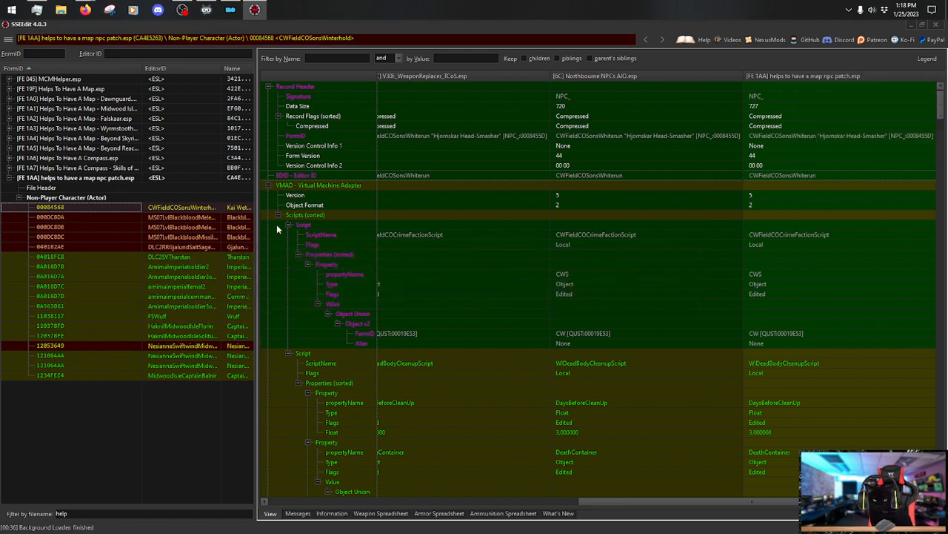
Remove the CWFieldCOSonsWinterhold (Kai Wet-Pommel) record from helps to have a map npc patch.esp.
click(198, 218)
click(191, 210)
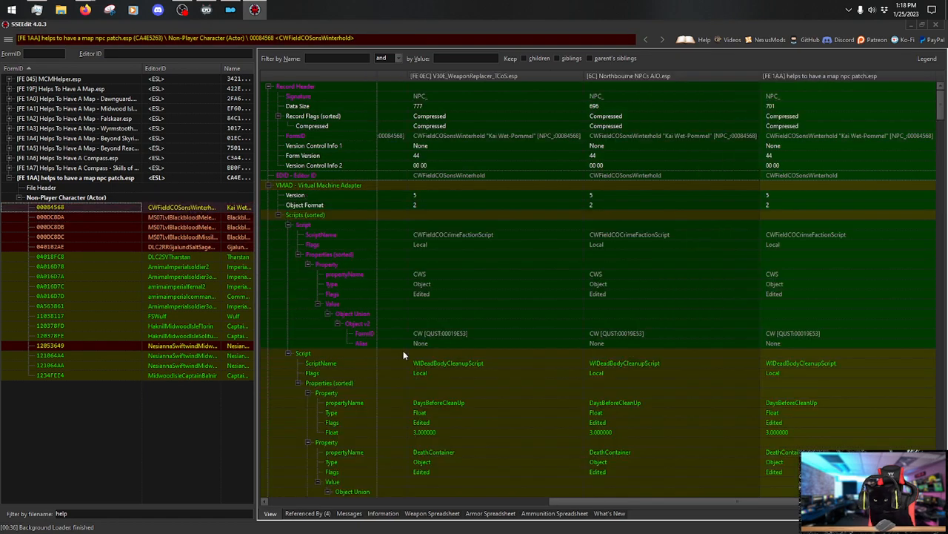
drag(567, 504, 644, 501)
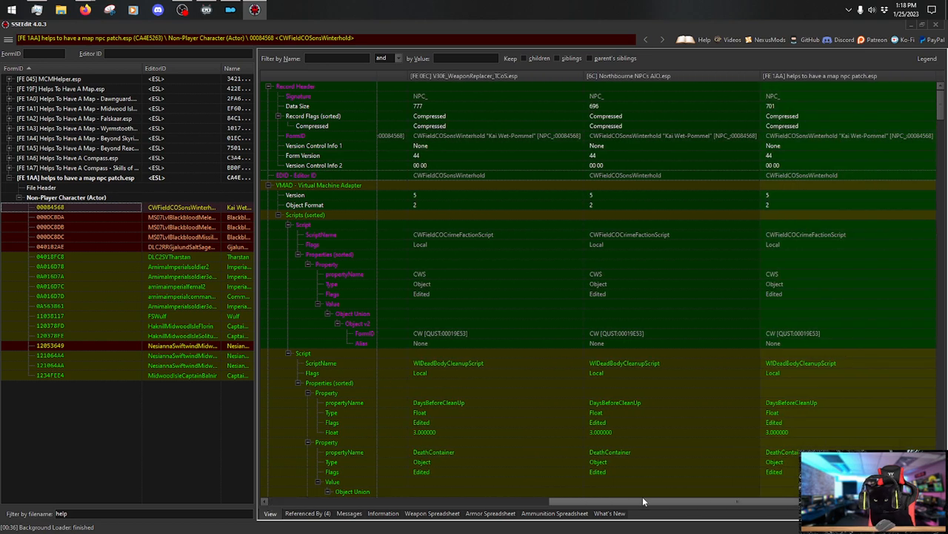
right_click(821, 76)
click(851, 113)
click(453, 294)
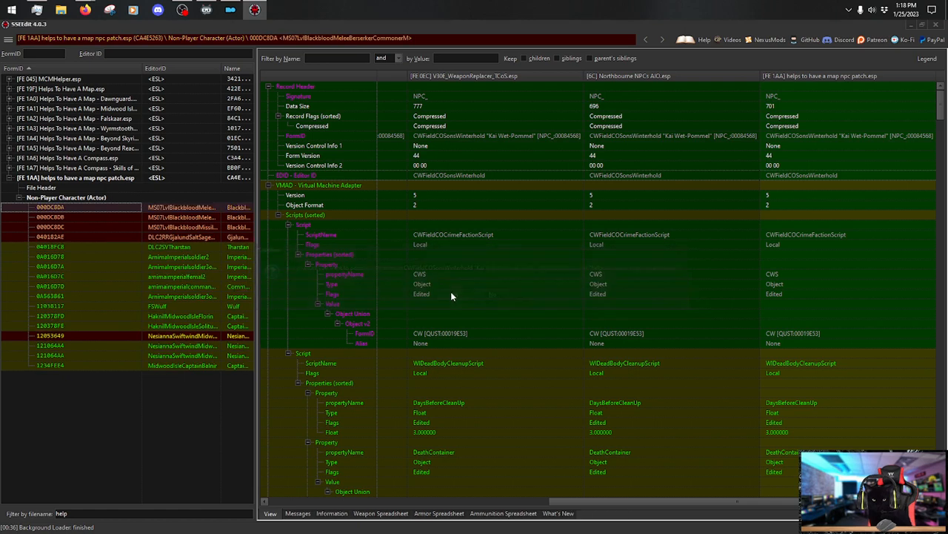
Remove the MS07LvlBlackbloodMeleeBerserkerCommonerM (Blackblood Marauder) record from helps to have a map npc patch.esp.
click(211, 214)
click(212, 207)
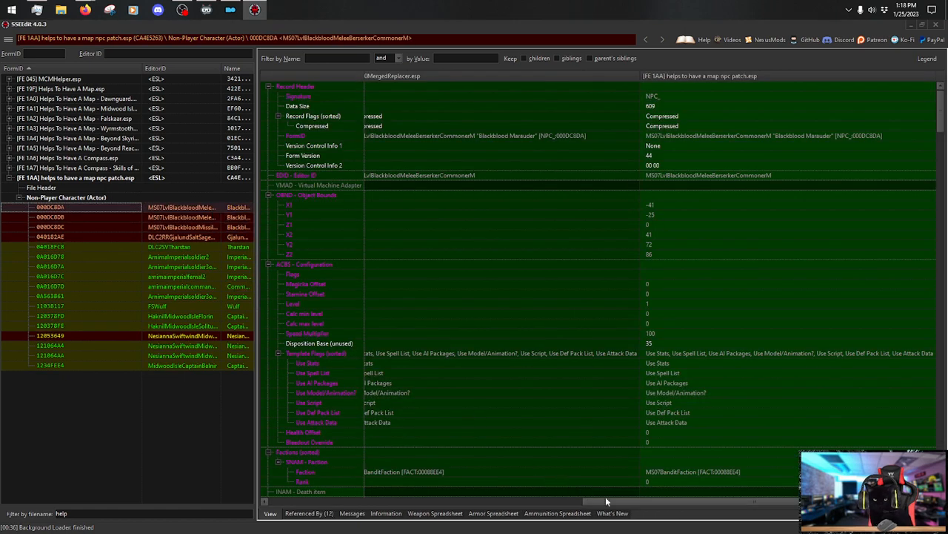
drag(605, 501, 724, 521)
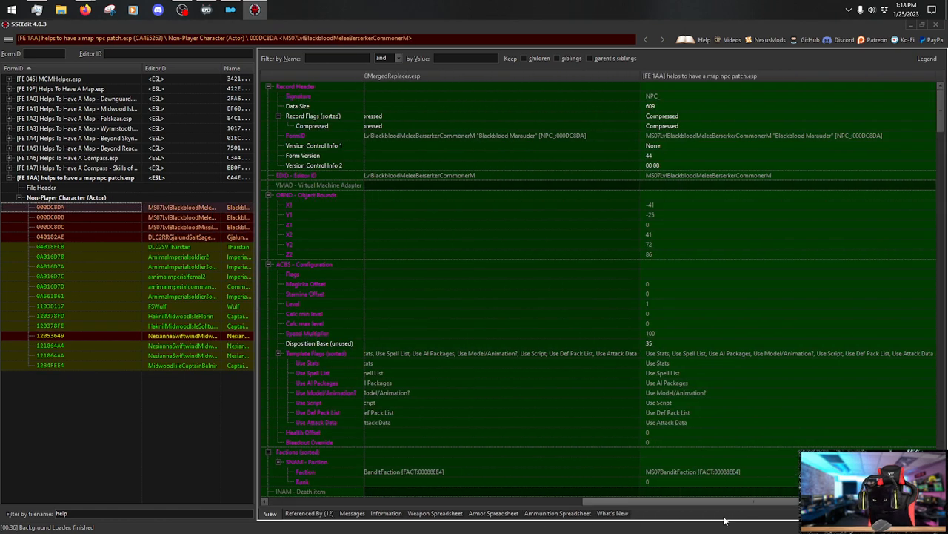
right_click(724, 76)
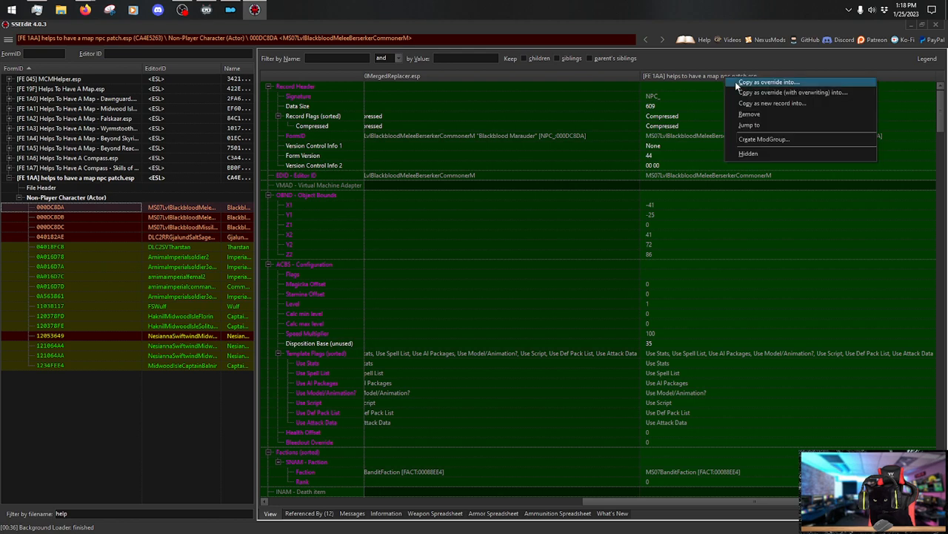
click(772, 111)
click(454, 295)
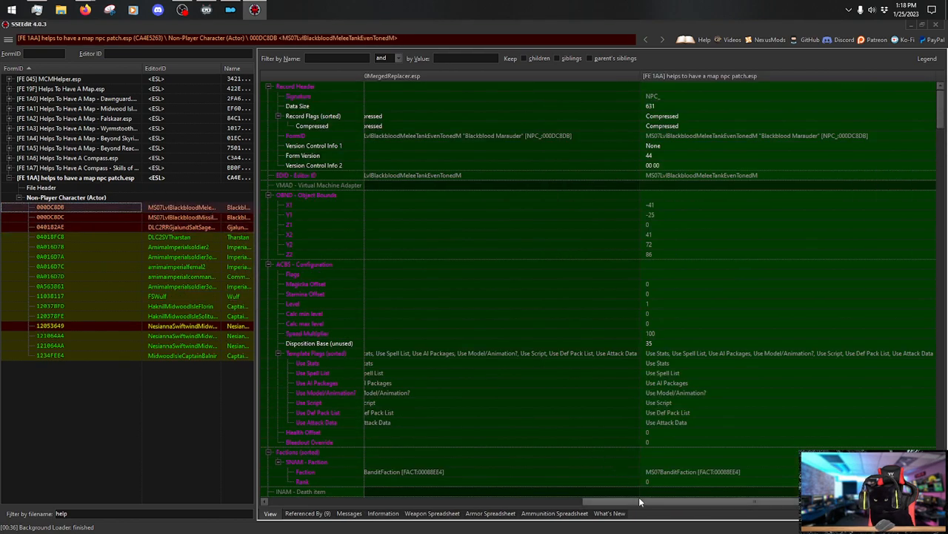
Remove the MS07LvlBlackbloodMeleeTankEvenTonedM (Blackblood Marauder) record from helps to have a map npc patch.esp.
drag(639, 501, 661, 501)
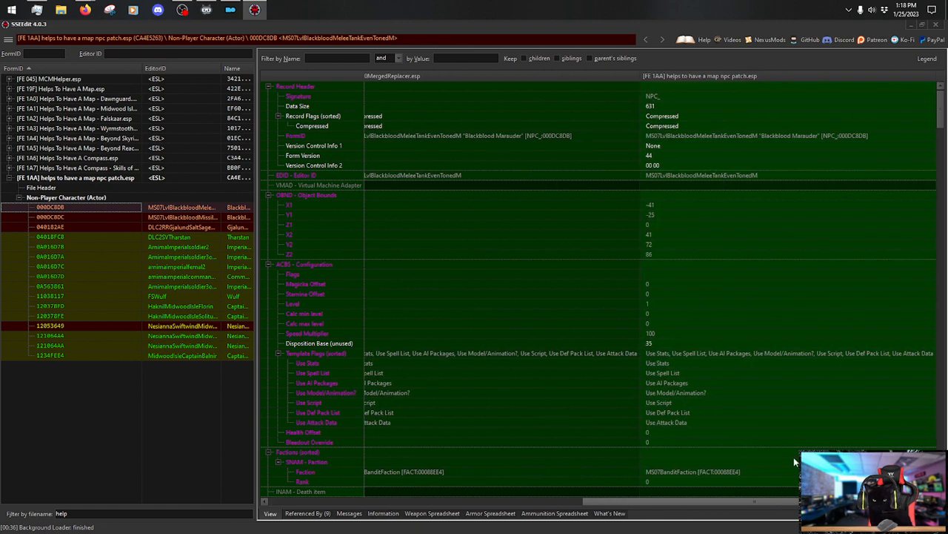
right_click(723, 79)
click(781, 113)
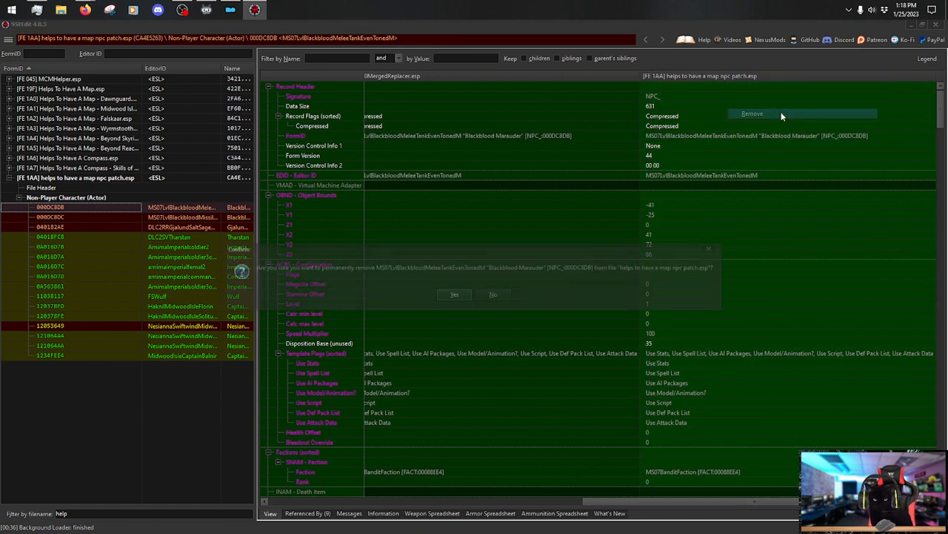
click(458, 294)
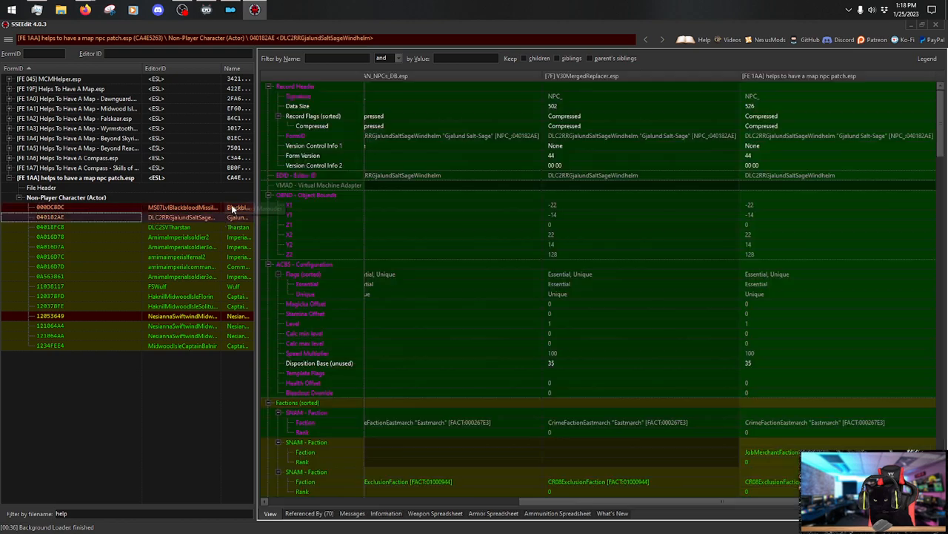
Remove the MS07LvlBlackbloodMissileNordM (Blackblood Marauder) record from helps to have a map npc patch.esp.
drag(624, 501, 668, 503)
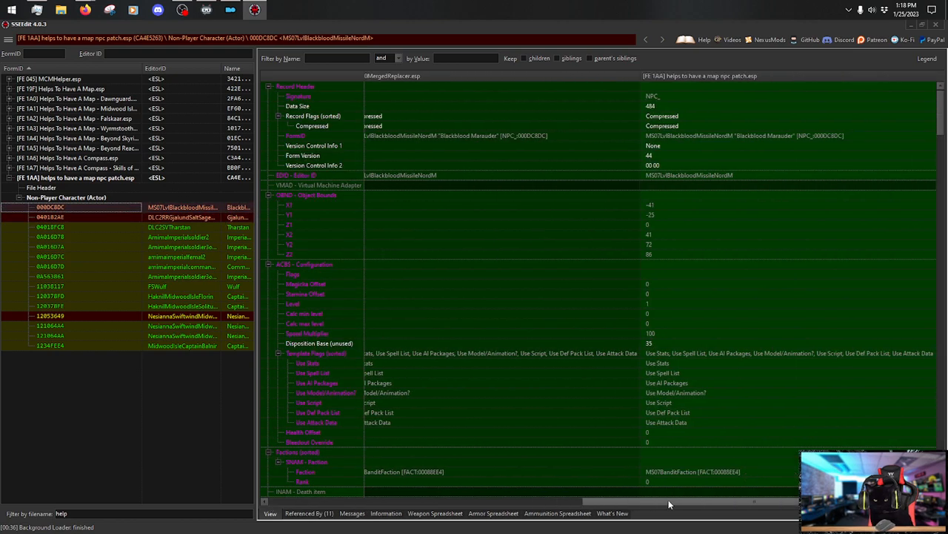
right_click(724, 76)
click(773, 110)
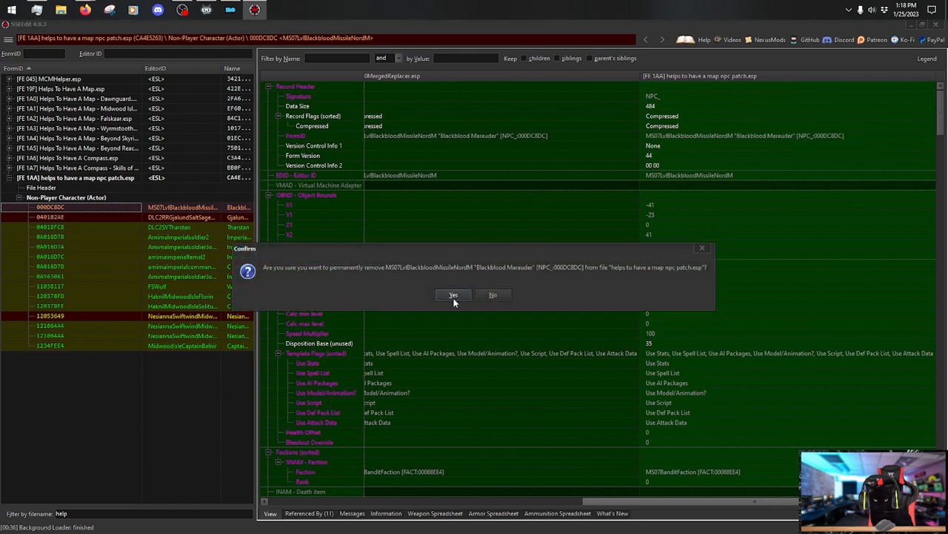
click(453, 296)
Remove the DLC2RRGjalundSaltSageWindhelm (Gjalund Salt-Sage) record from helps to have a map npc patch.esp.
click(222, 209)
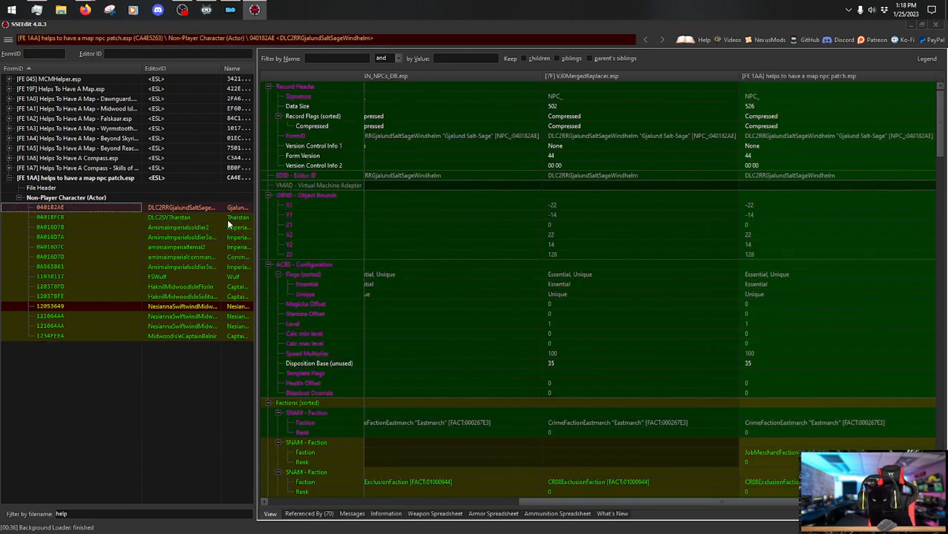
drag(626, 501, 746, 500)
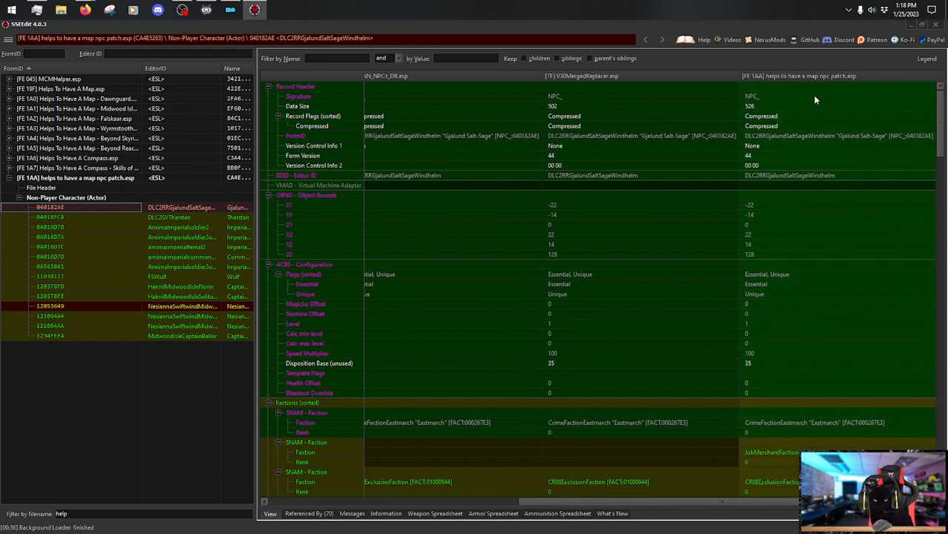
right_click(820, 76)
click(821, 112)
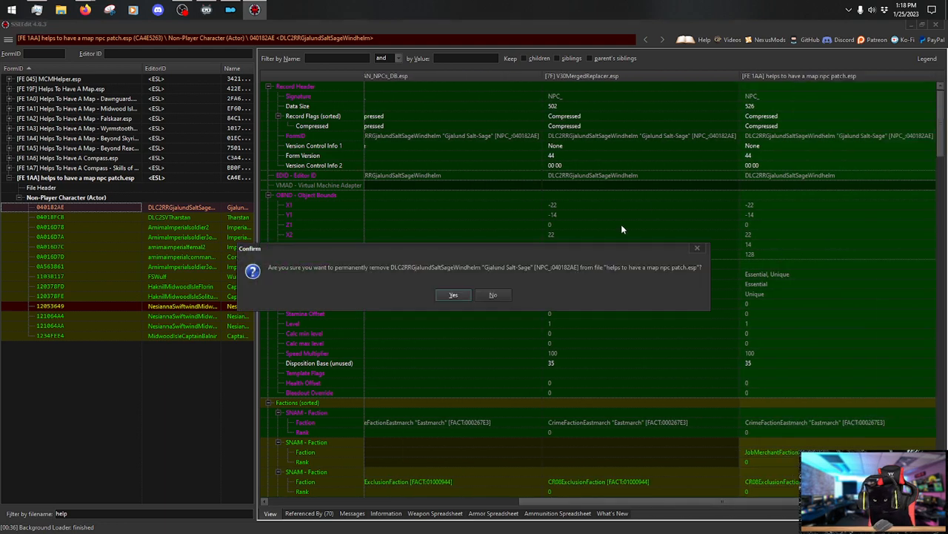
click(454, 295)
Remove the DLC2SVTharstan (Tharstan) record from helps to have a map npc patch.esp.
click(188, 208)
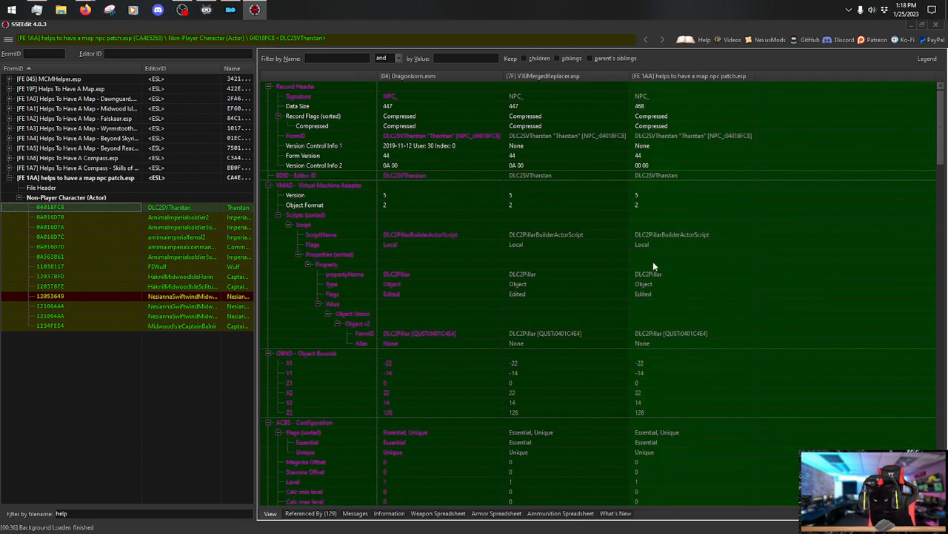
right_click(720, 76)
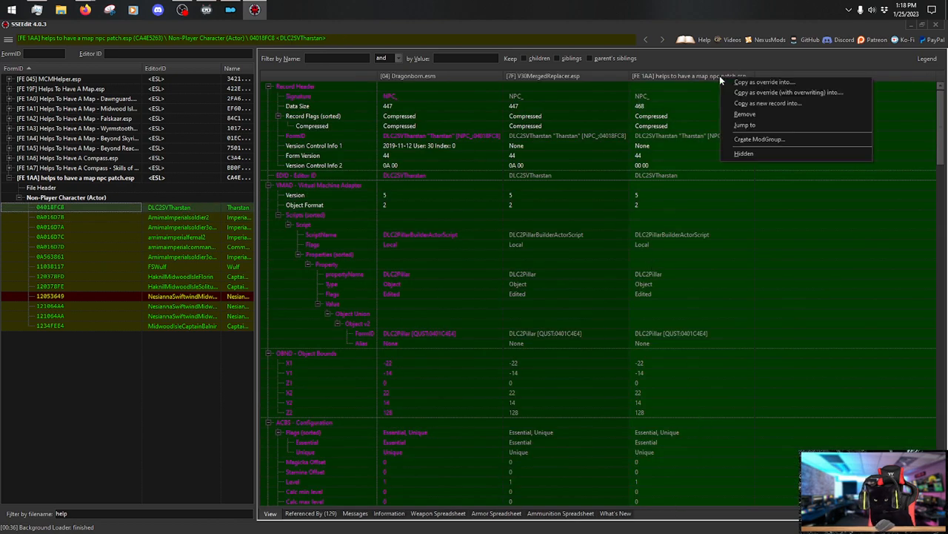
click(745, 114)
click(459, 292)
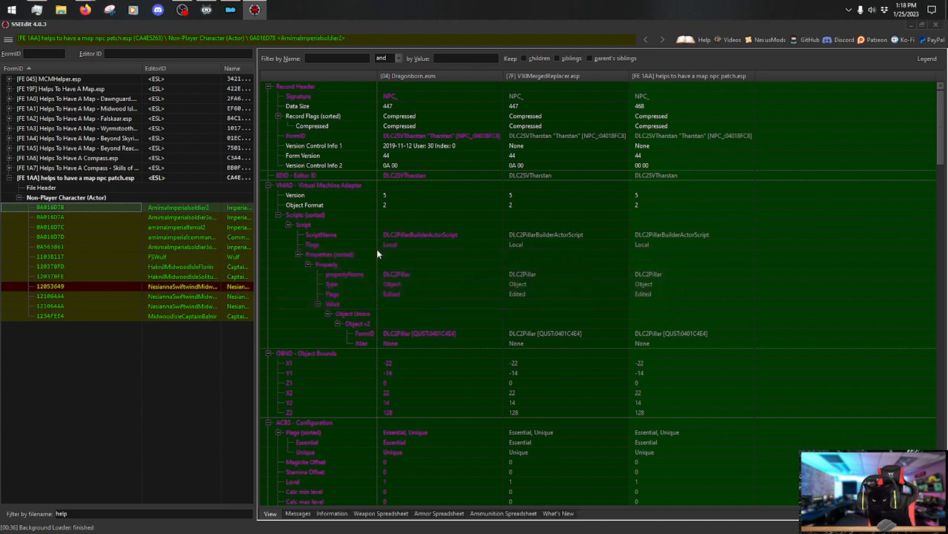
Compare the overrides of the ArnimaImperialsoldier2 record, and close SSEEdit, saving helps to have a map npc patch.esp with a plugin backup.
click(216, 207)
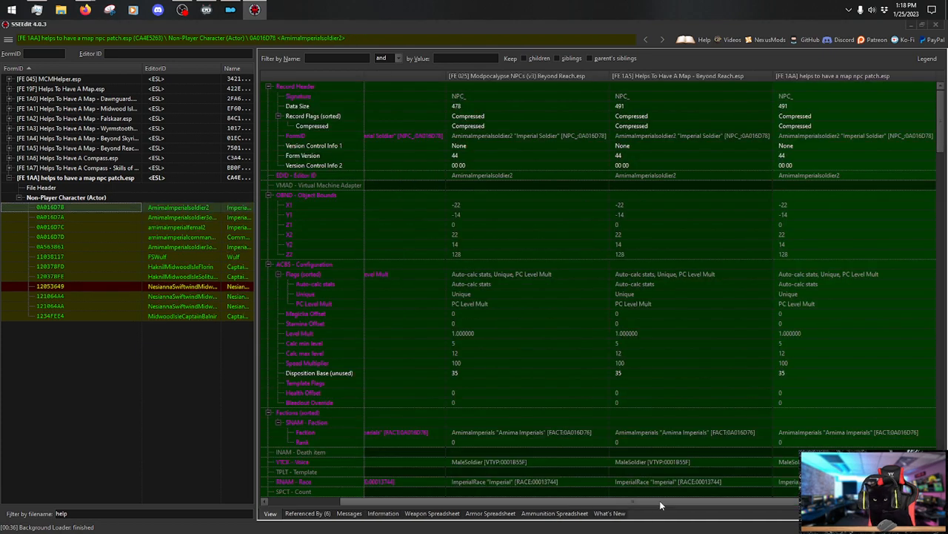
drag(660, 501, 476, 509)
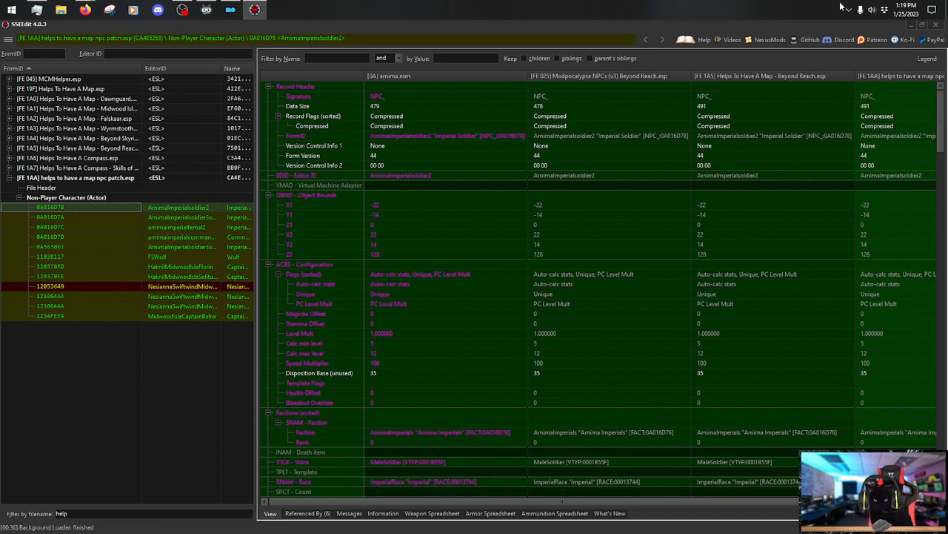
click(935, 25)
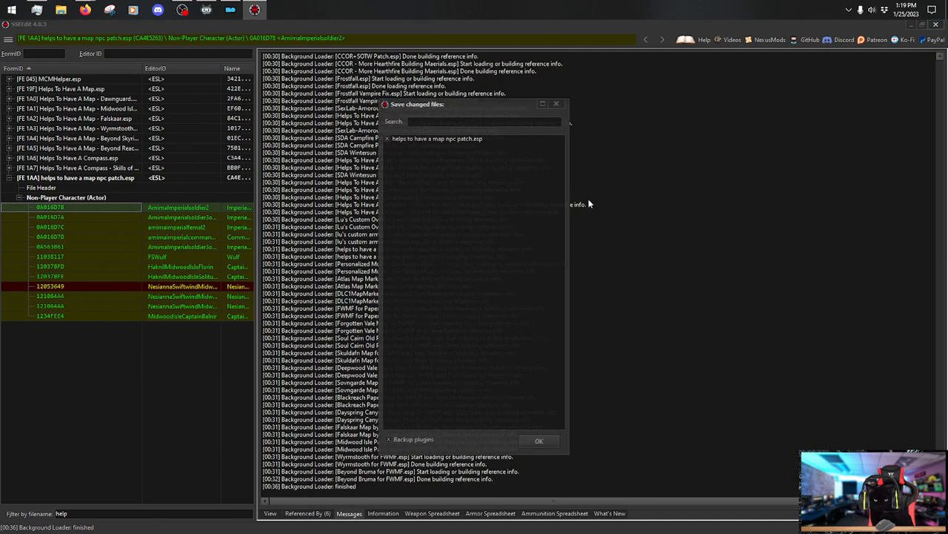
click(540, 441)
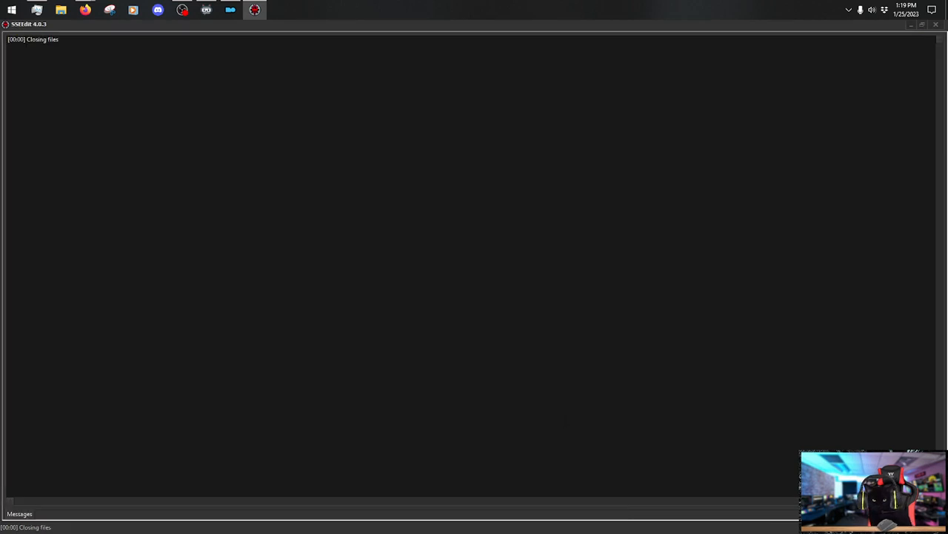